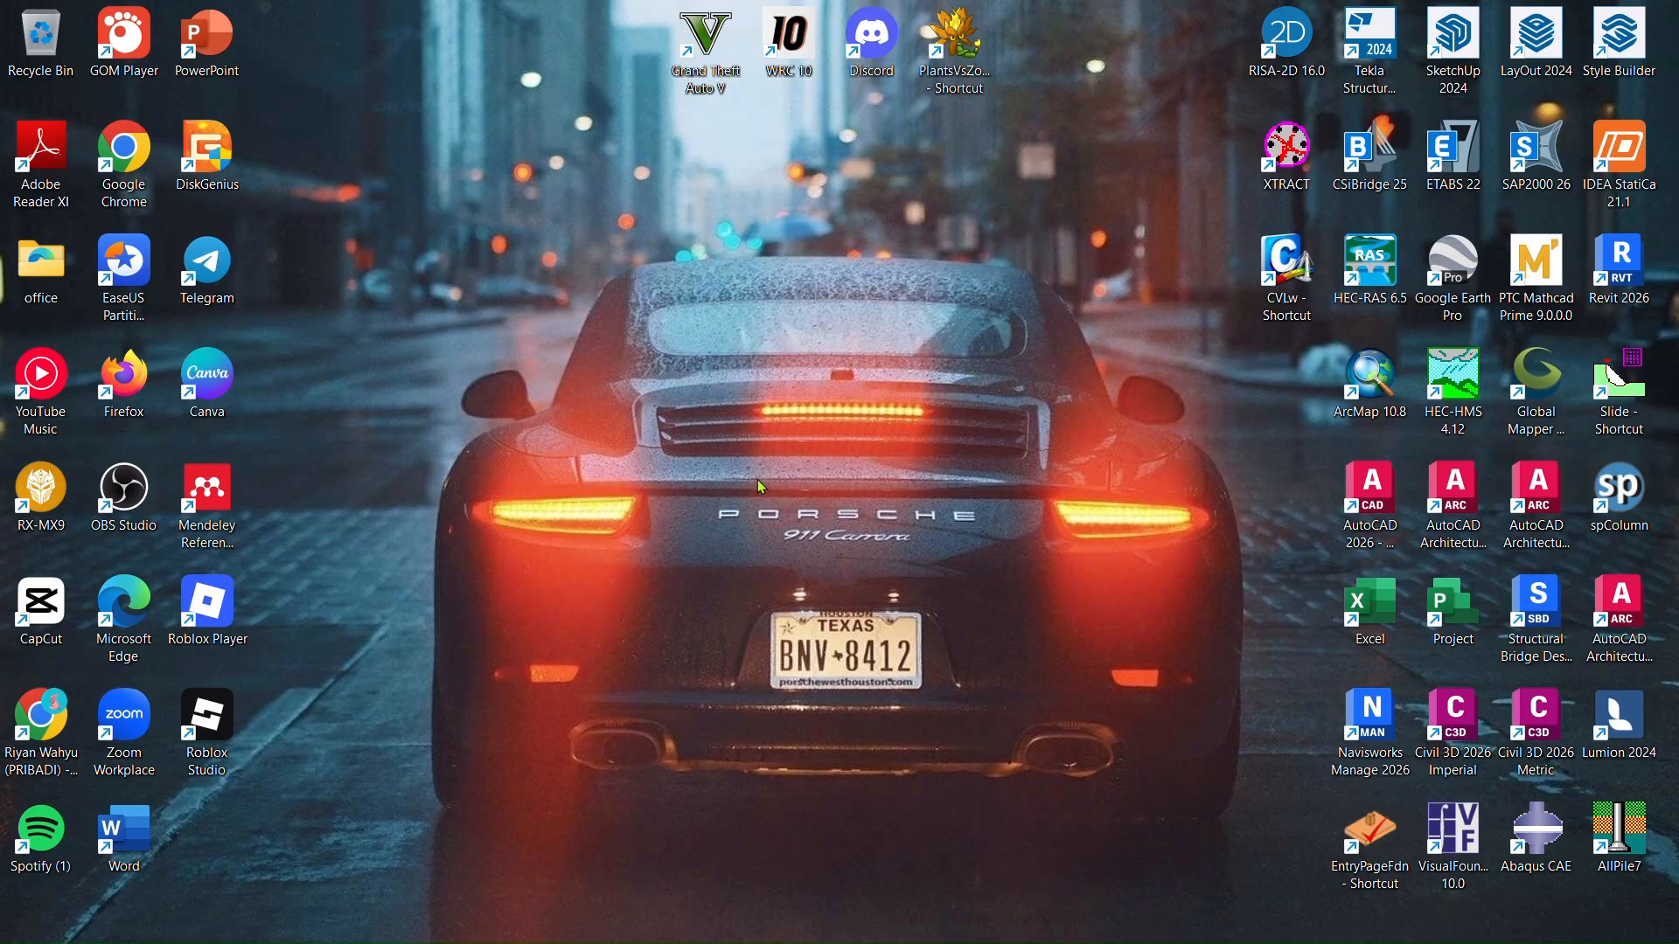
# - Refresh the desktop several times, then launch IDEA StatiCa 21.1 from its desktop icon
pyautogui.click(670, 352)
pyautogui.rightClick(671, 353)
pyautogui.click(735, 440)
pyautogui.rightClick(621, 238)
pyautogui.click(691, 323)
pyautogui.rightClick(692, 328)
pyautogui.click(763, 413)
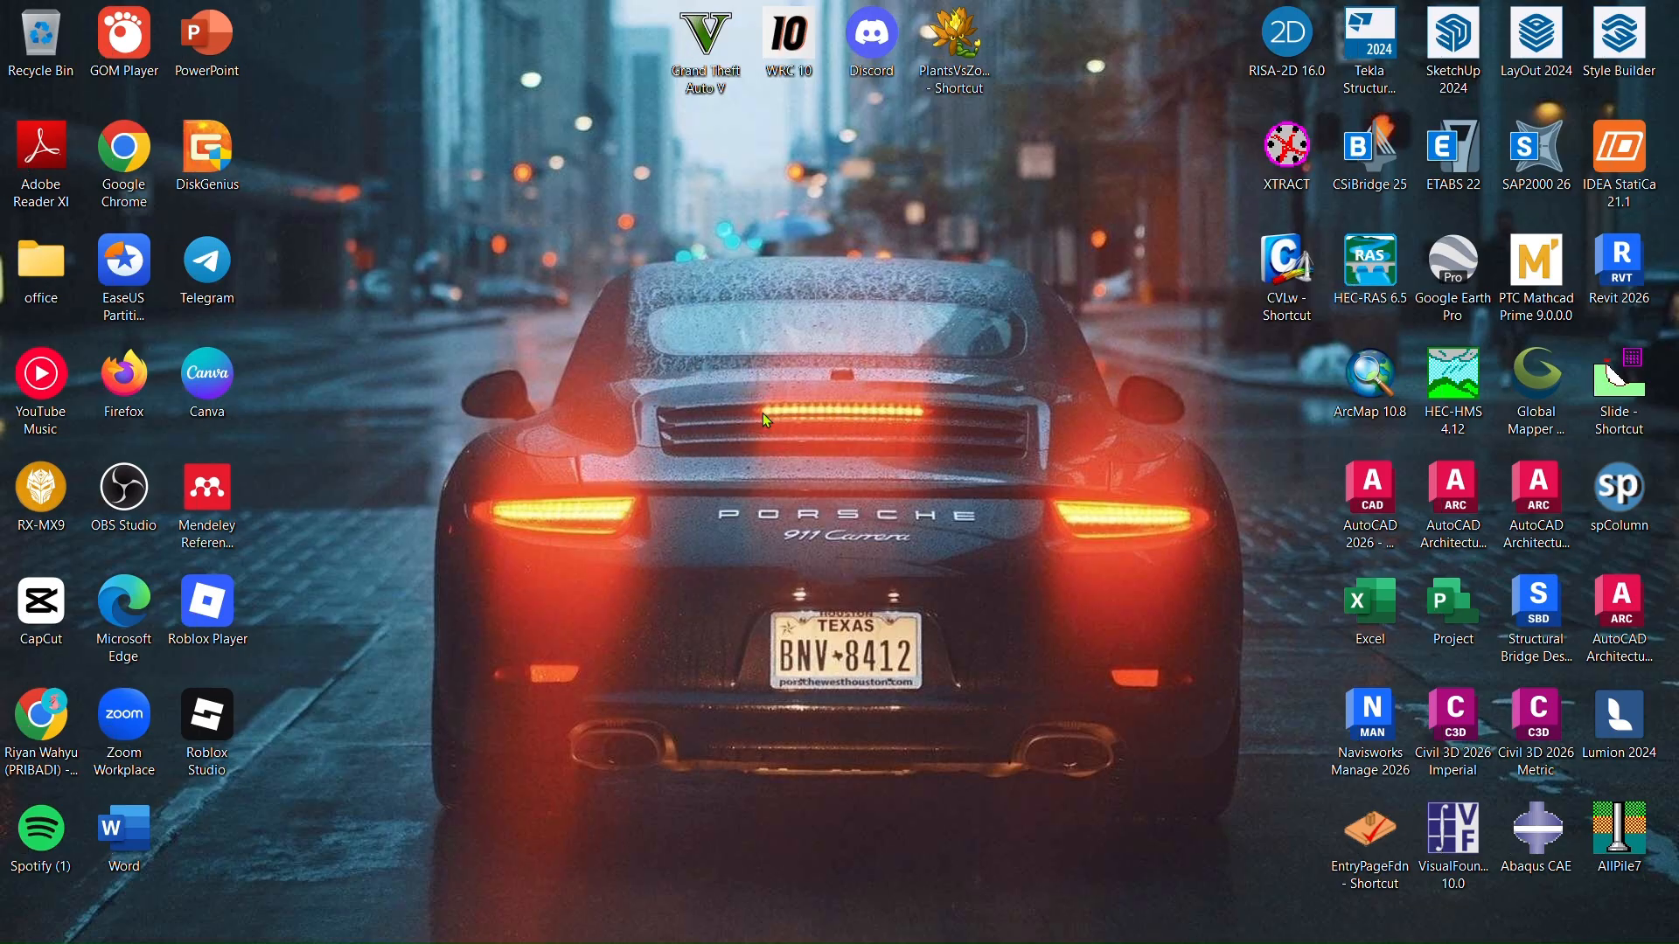
pyautogui.rightClick(764, 413)
pyautogui.click(822, 496)
pyautogui.rightClick(721, 255)
pyautogui.click(831, 350)
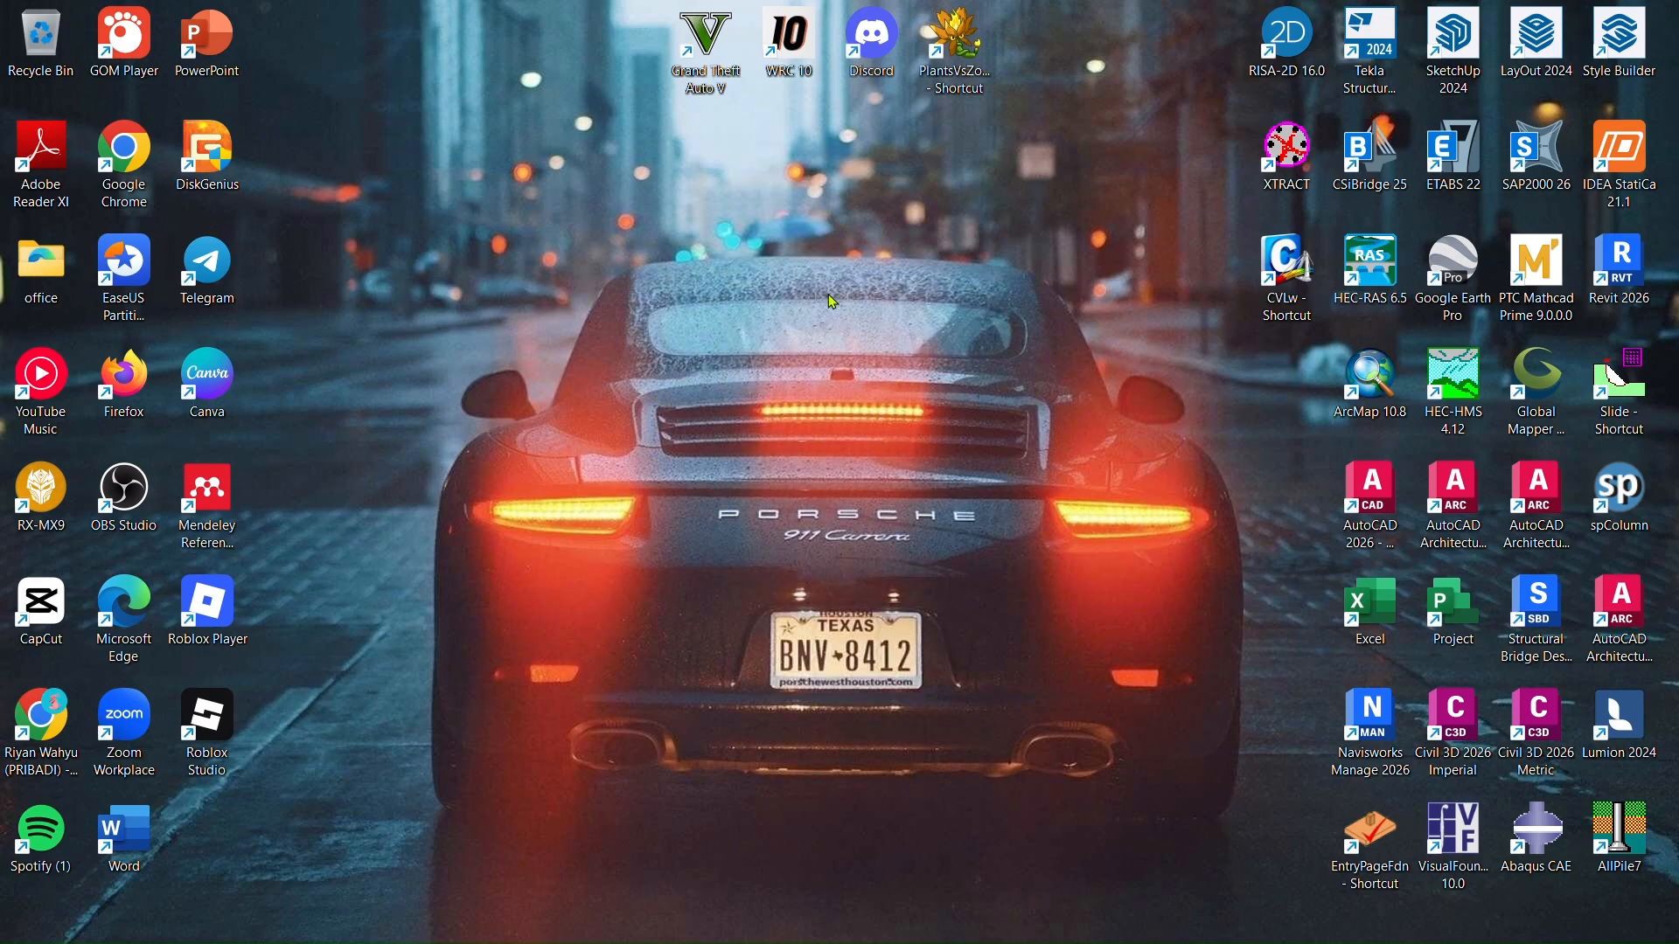
pyautogui.doubleClick(1620, 157)
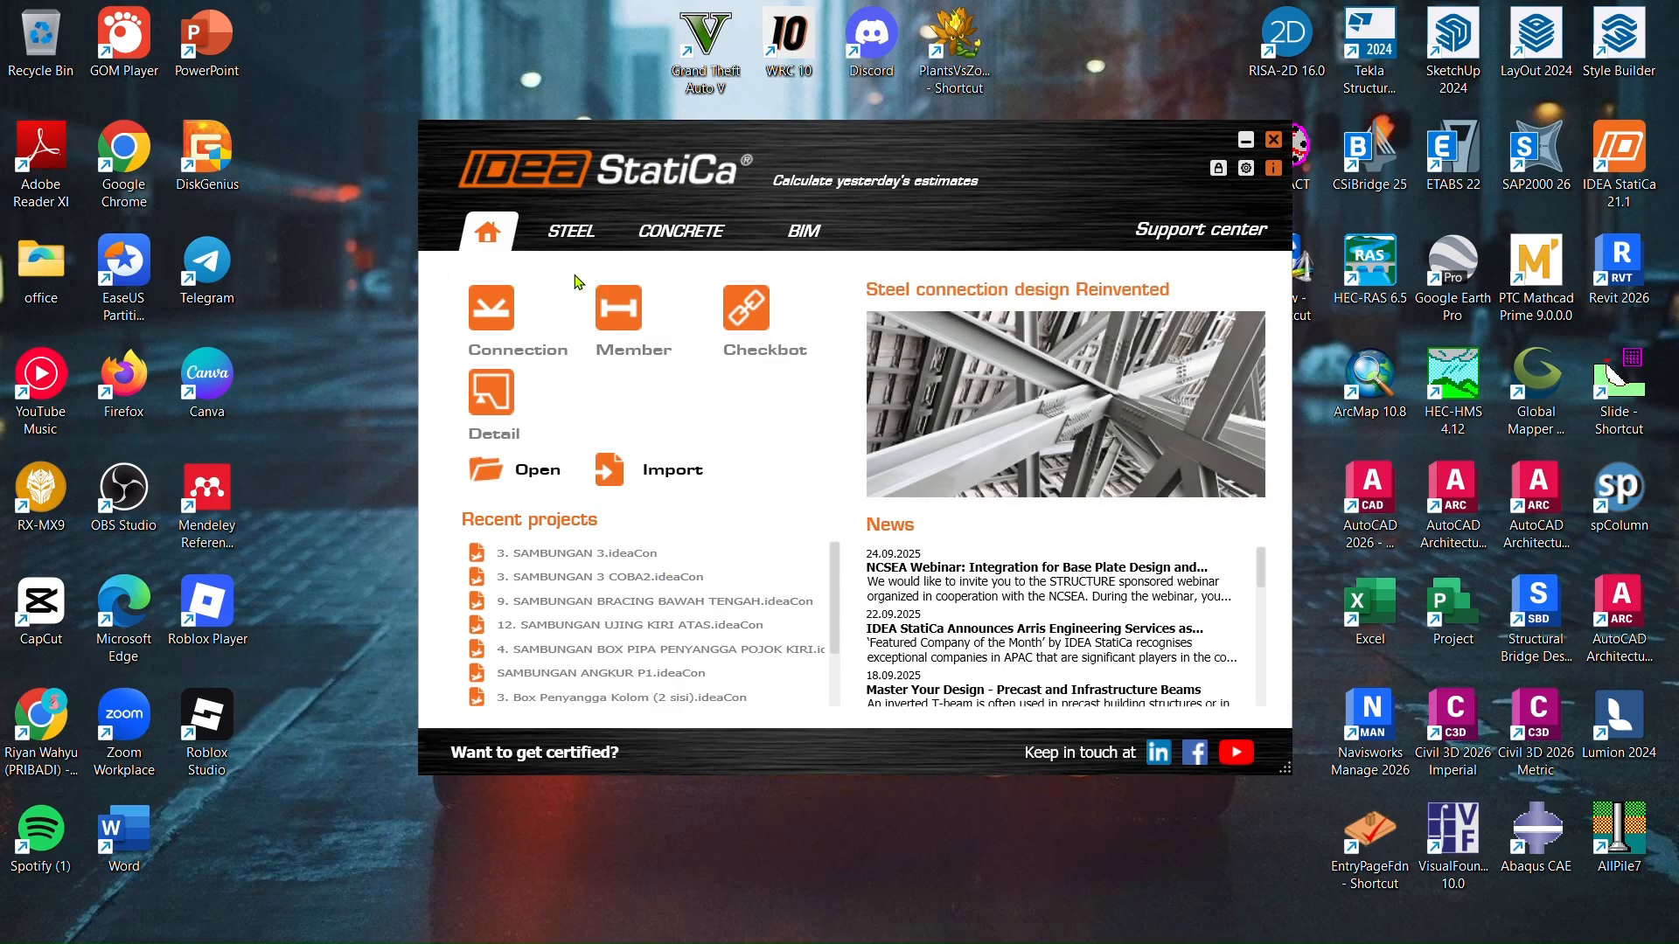
# - Start a new Connection project and preview the beam-to-column geometries and their designs
pyautogui.click(495, 317)
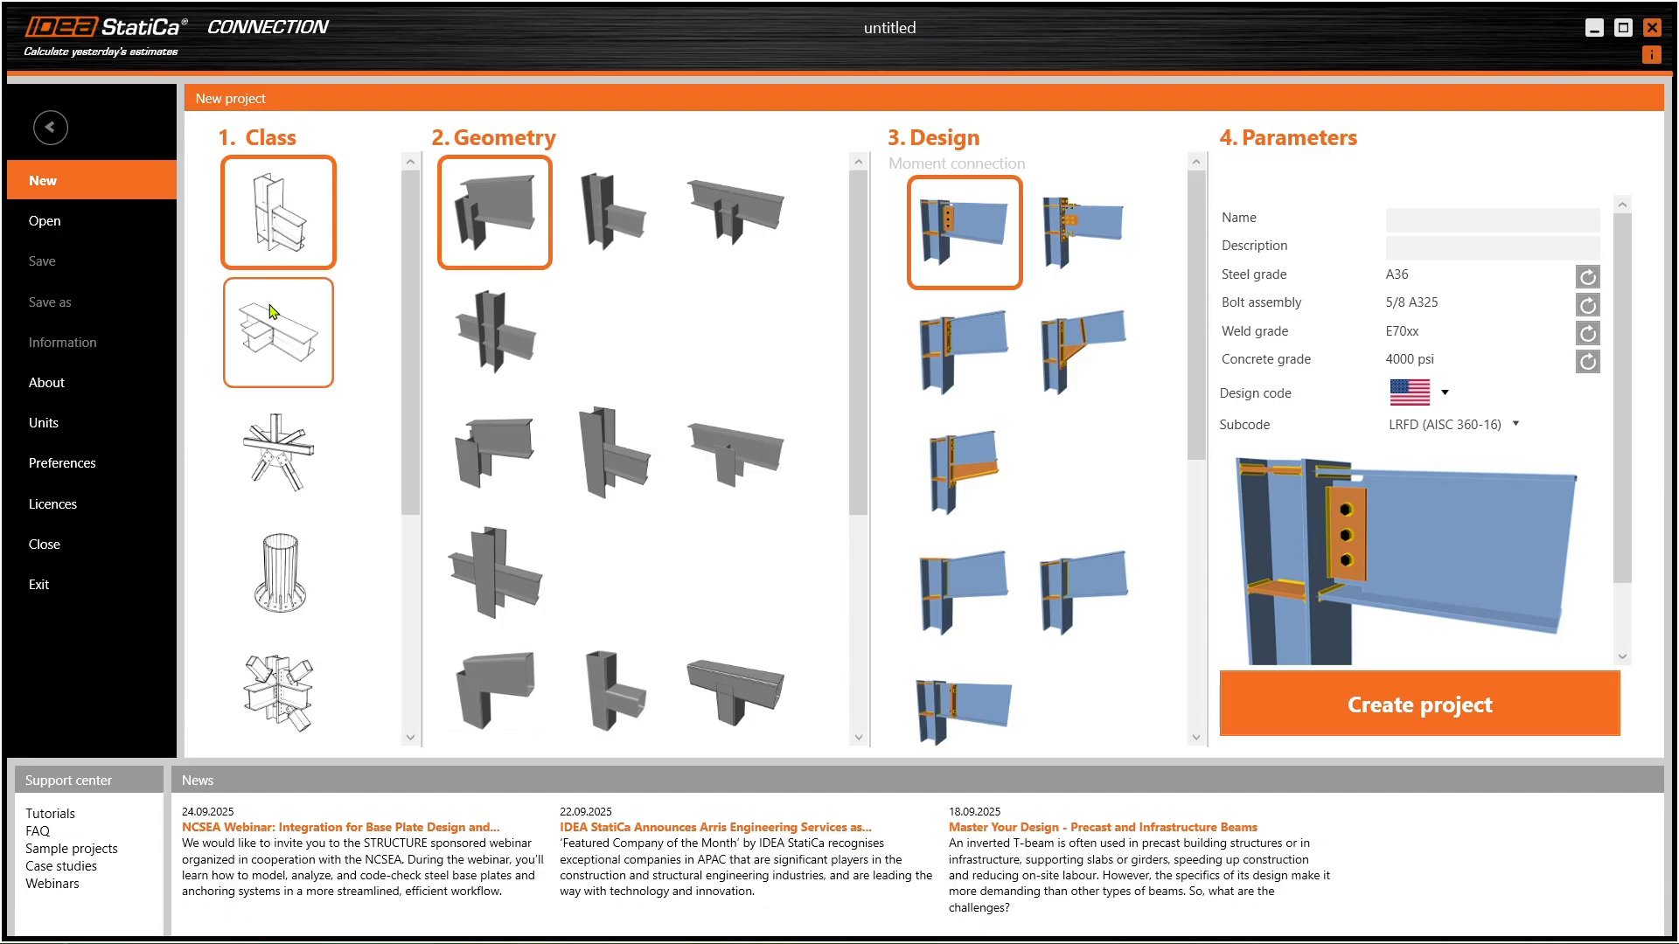
pyautogui.click(617, 214)
pyautogui.scroll(-3, 1030, 397)
pyautogui.scroll(3, 1030, 397)
pyautogui.click(734, 213)
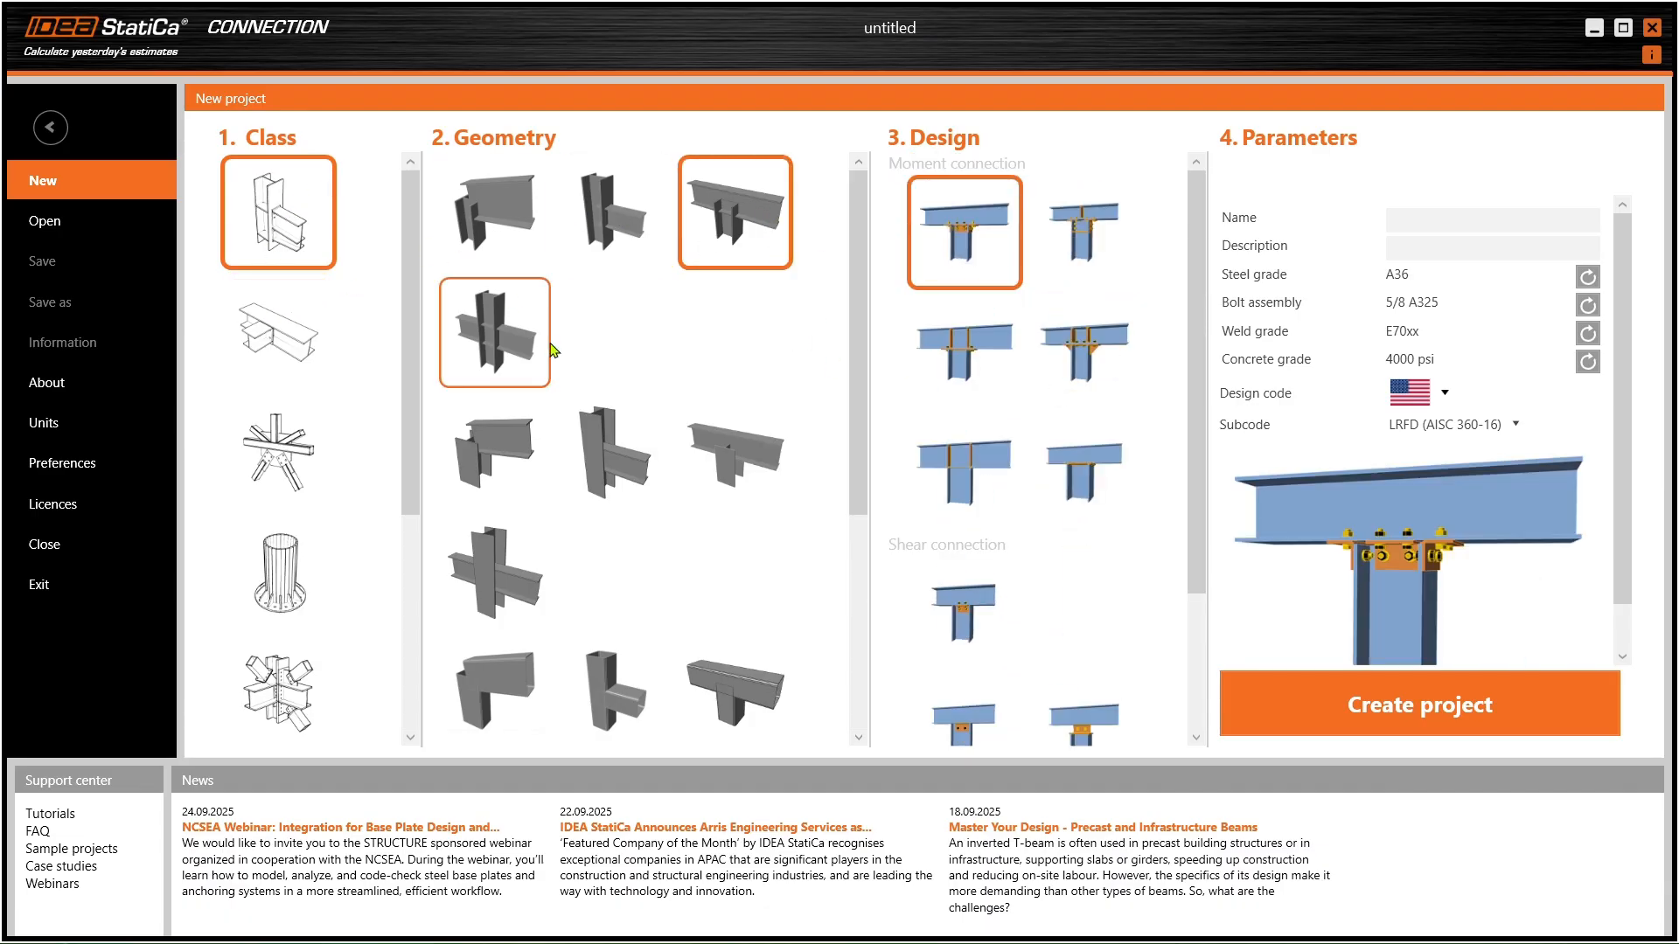
pyautogui.scroll(-3, 1067, 485)
pyautogui.click(500, 354)
pyautogui.scroll(-2, 1023, 468)
pyautogui.scroll(1, 1023, 467)
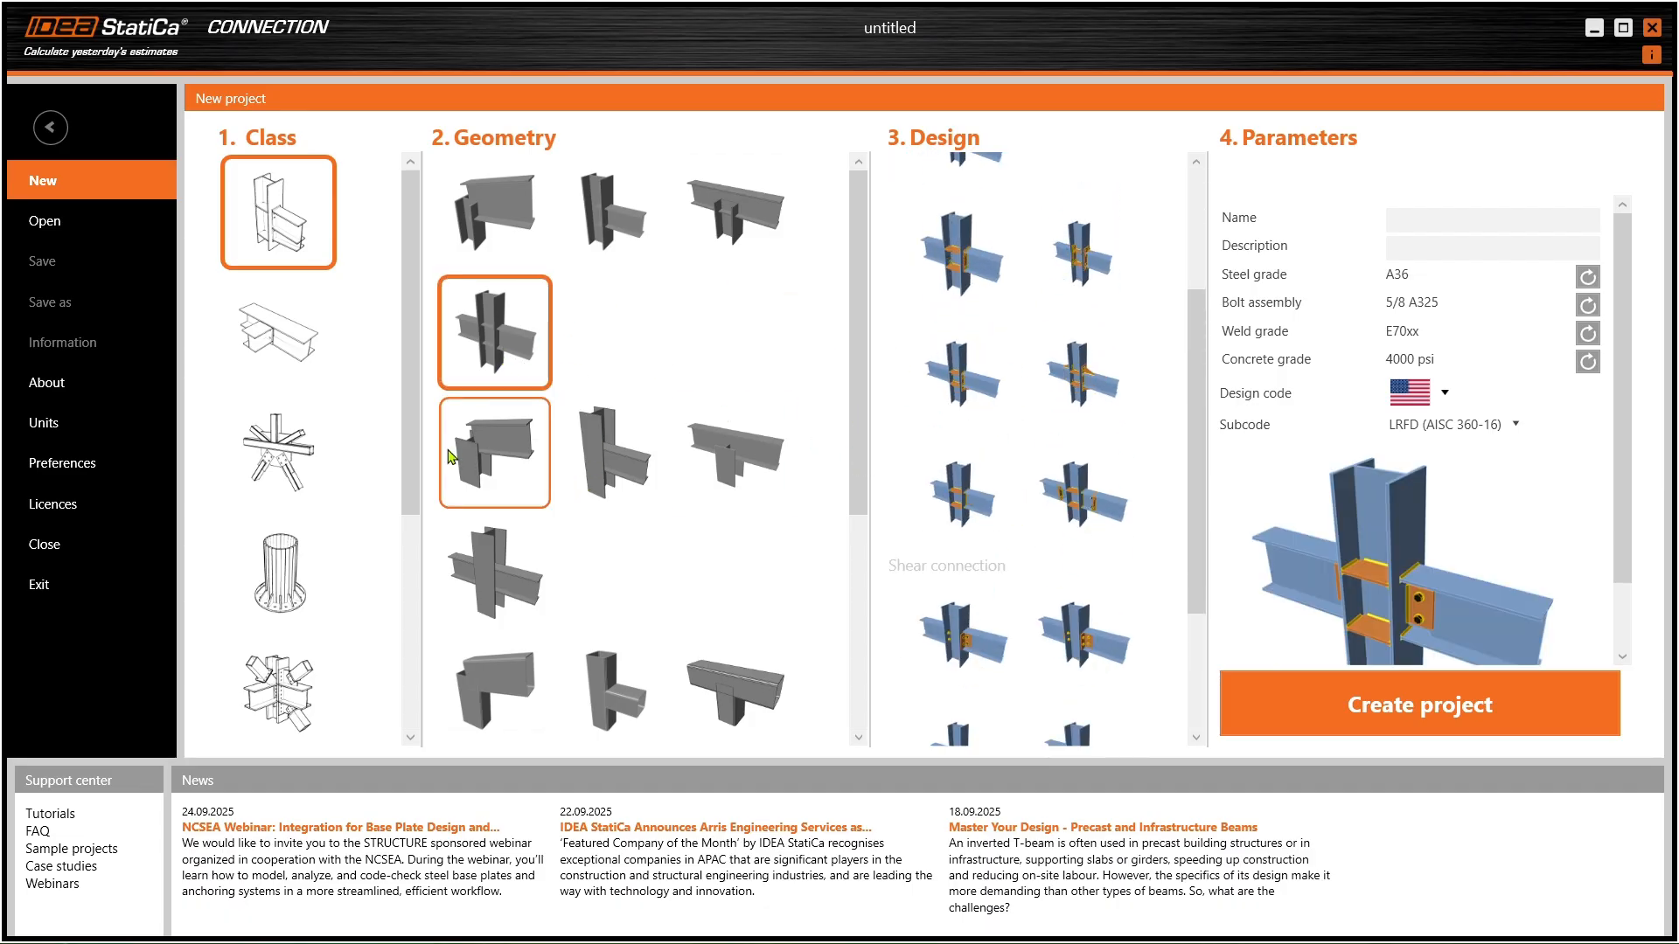
pyautogui.click(493, 454)
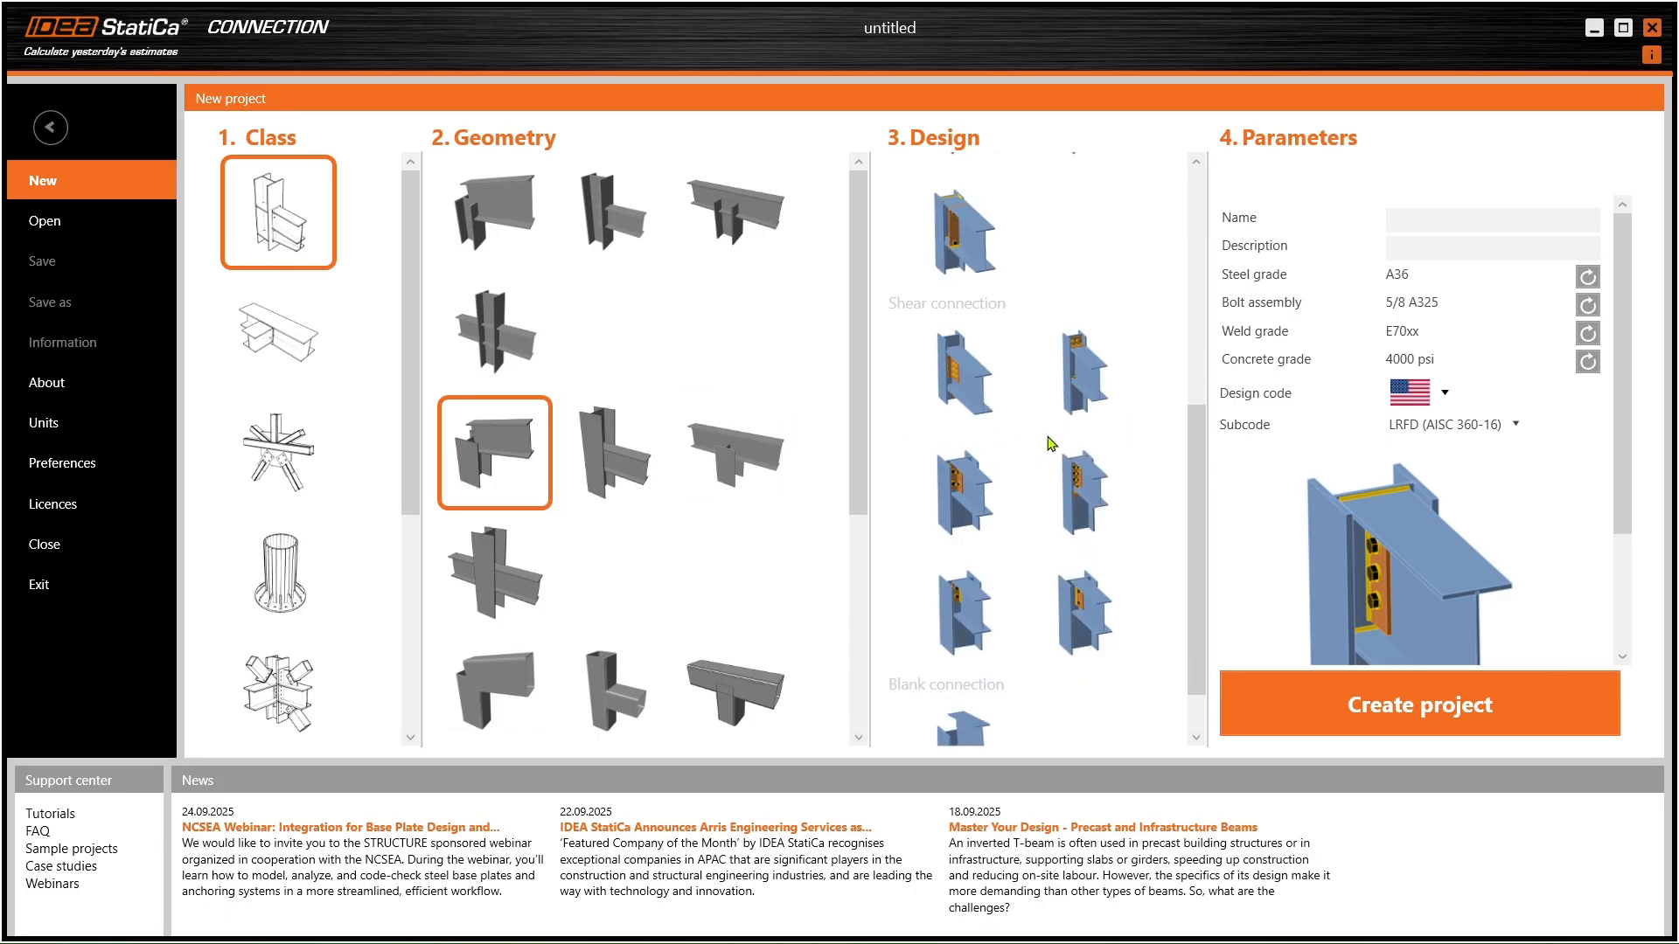
pyautogui.click(730, 455)
pyautogui.click(1004, 408)
# - Browse the beam-to-beam, truss and column base classes, return to beam-to-column, and minimize Connection
pyautogui.click(281, 336)
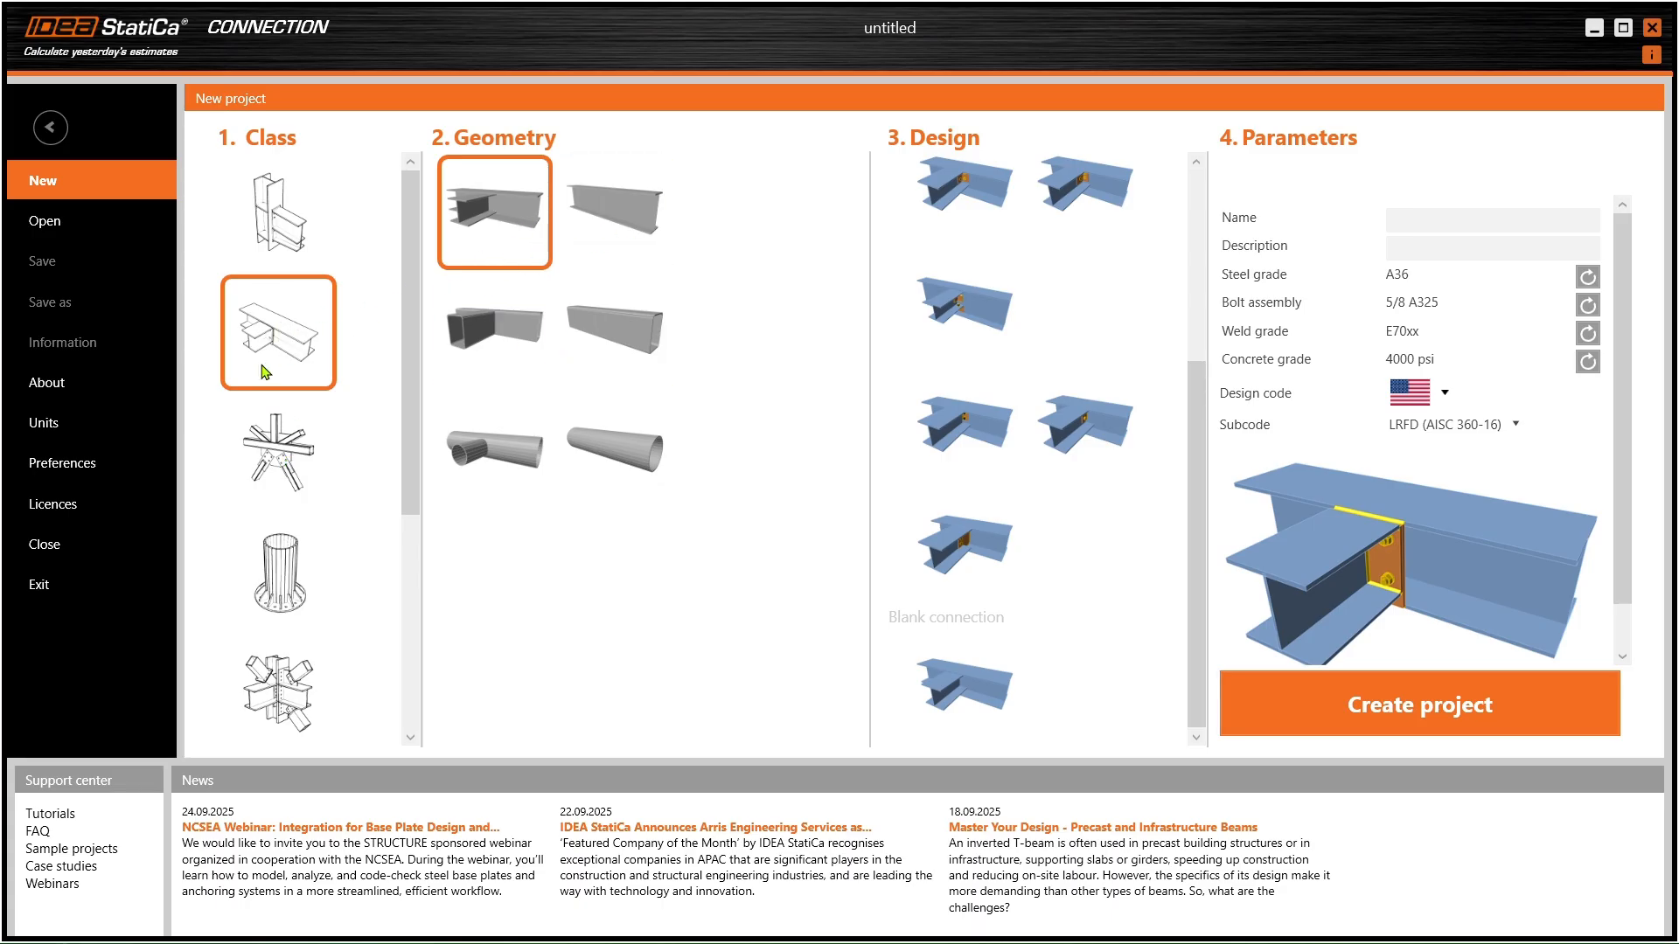
pyautogui.click(271, 453)
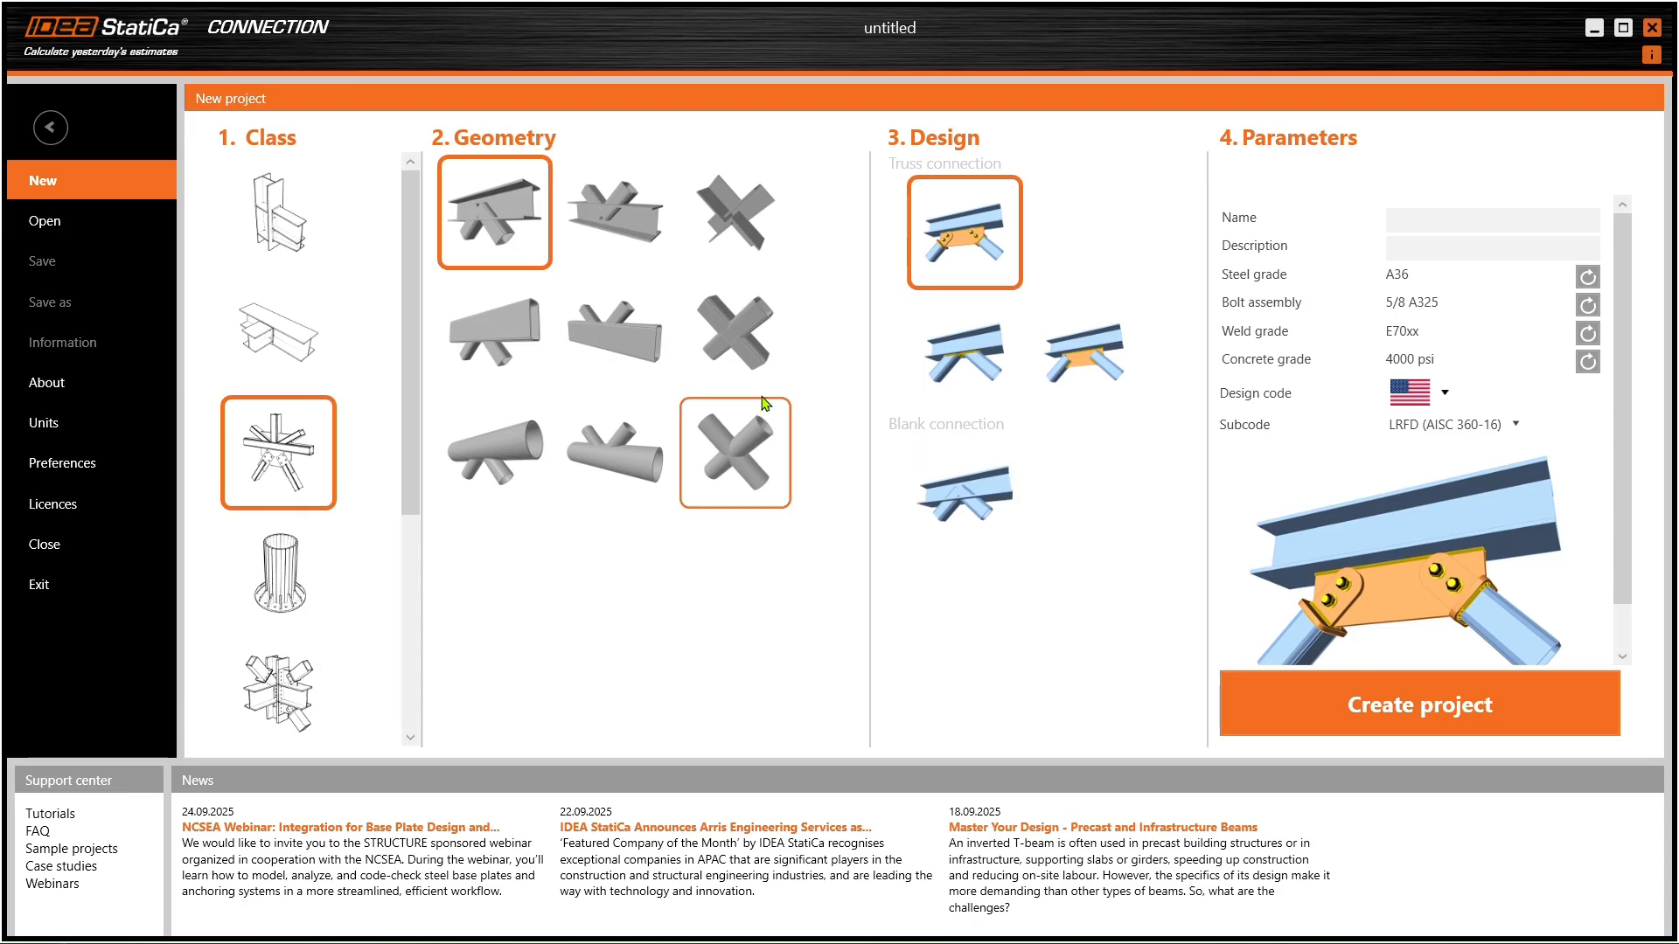
pyautogui.click(631, 236)
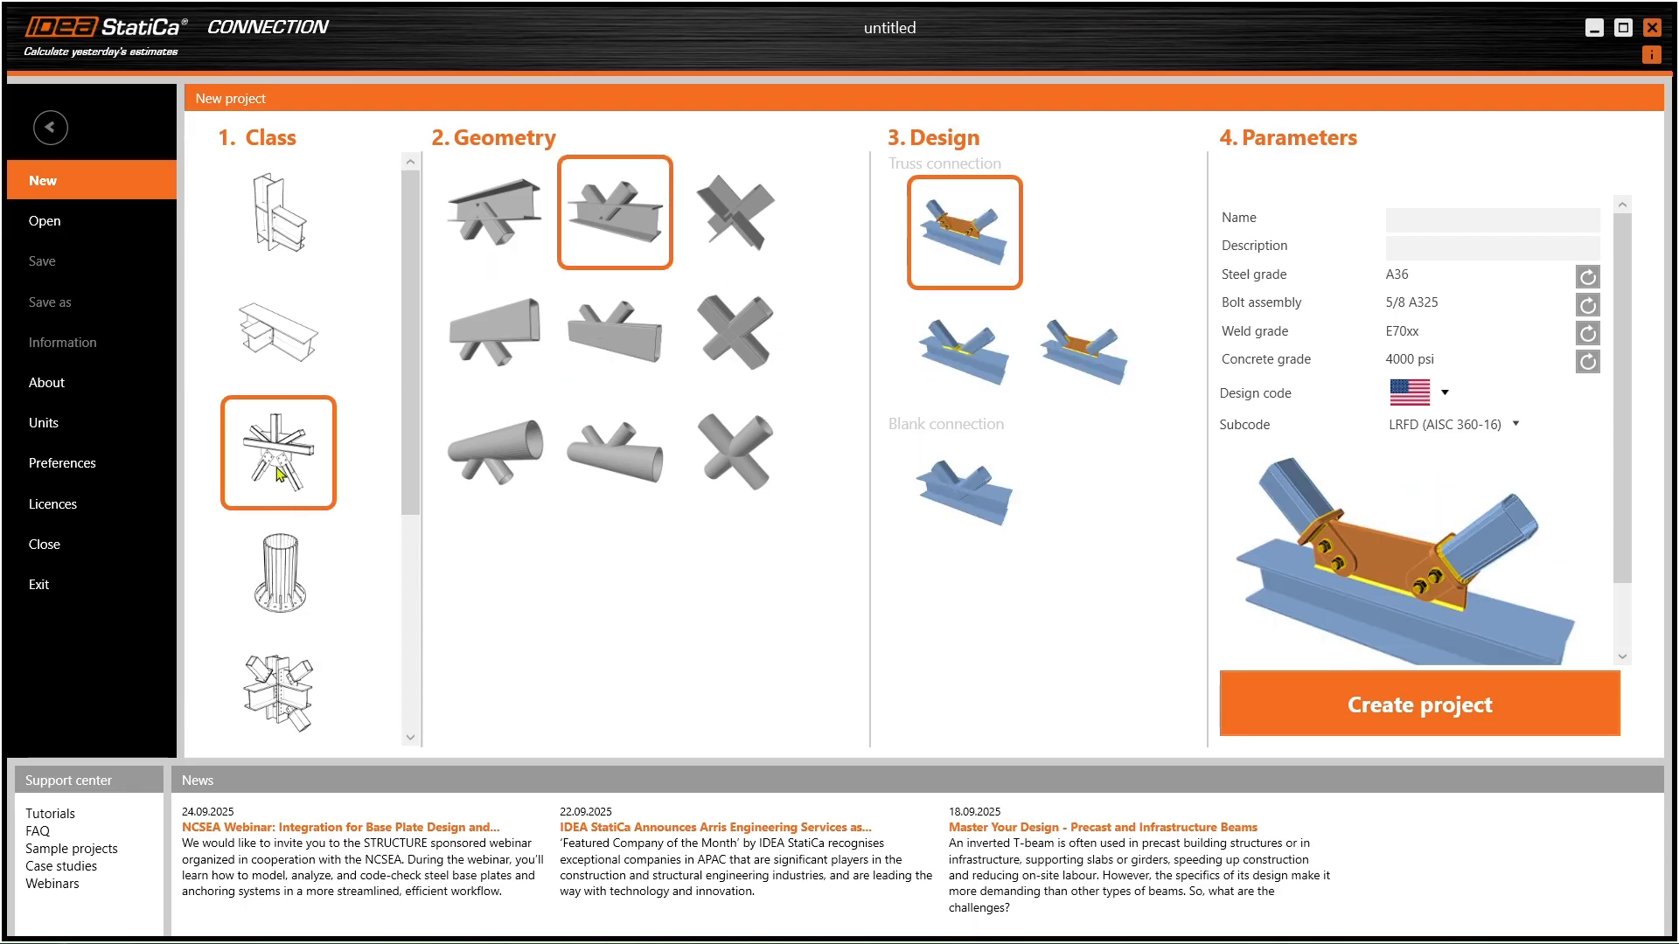
pyautogui.click(267, 552)
pyautogui.click(1087, 231)
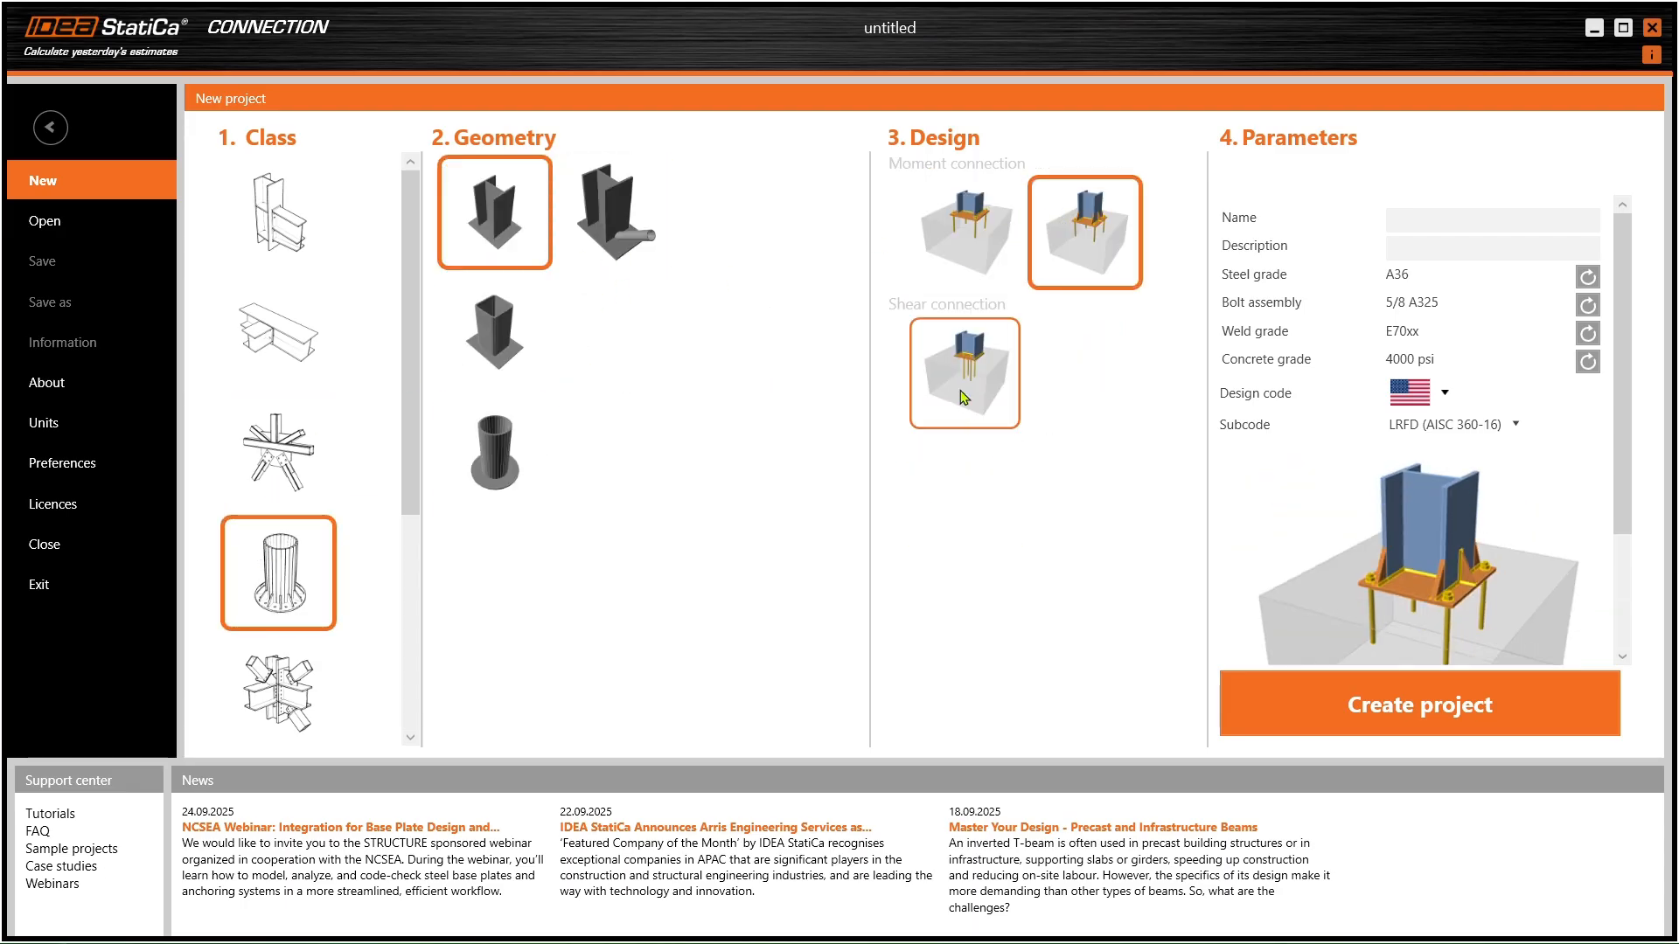
pyautogui.click(965, 372)
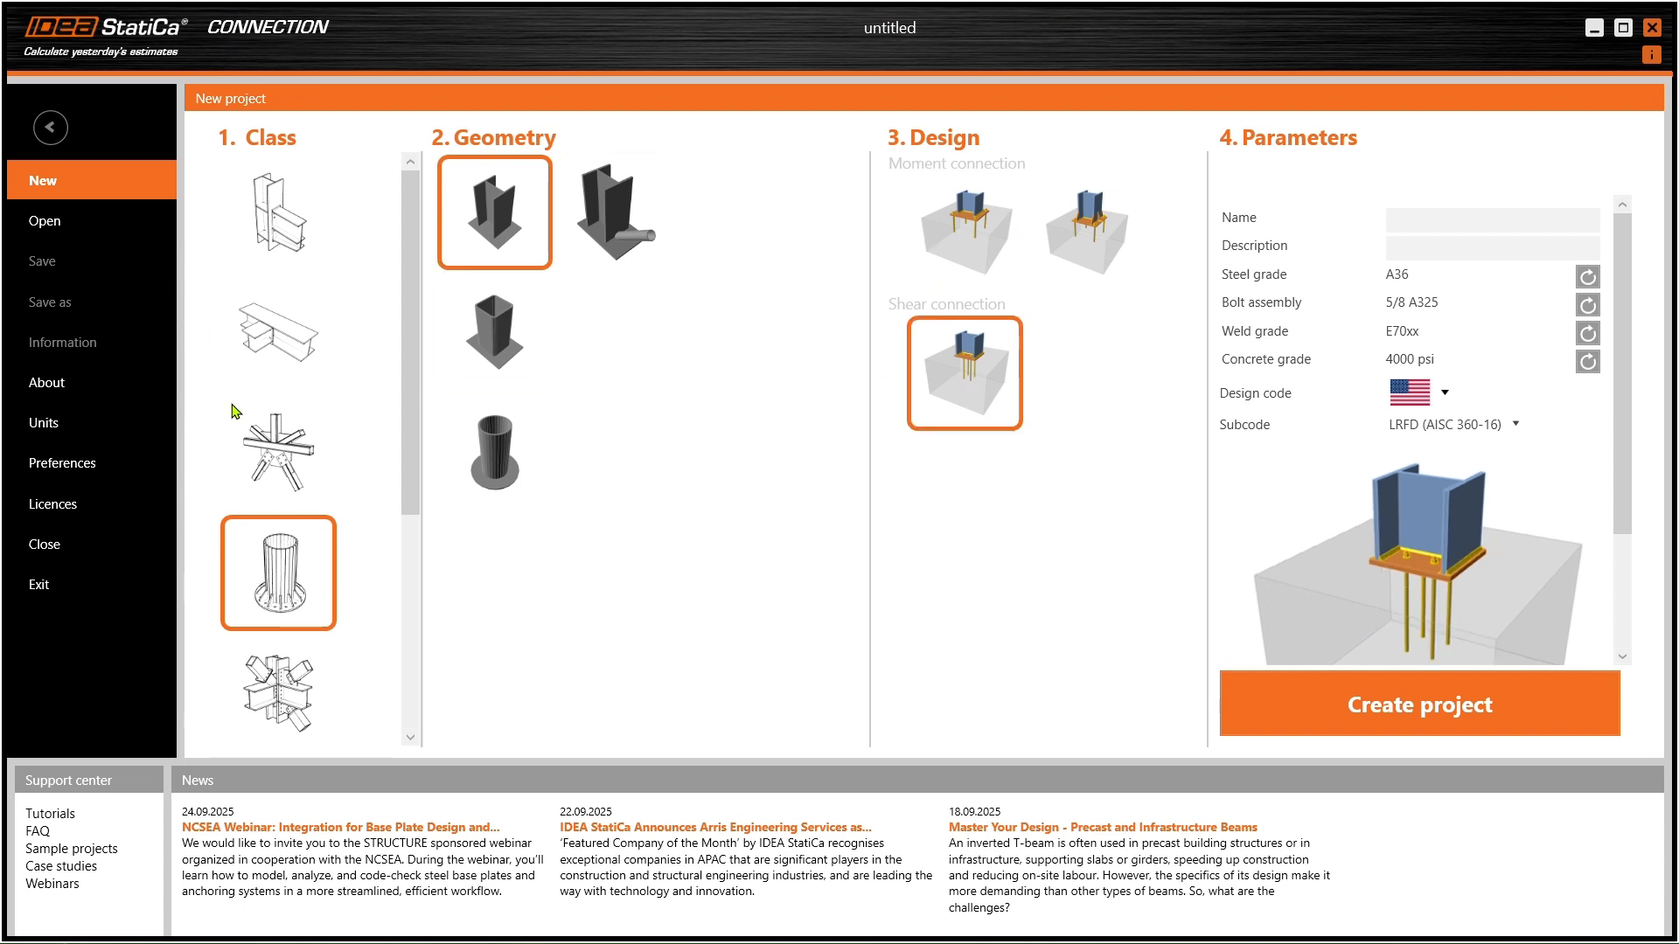
pyautogui.click(273, 229)
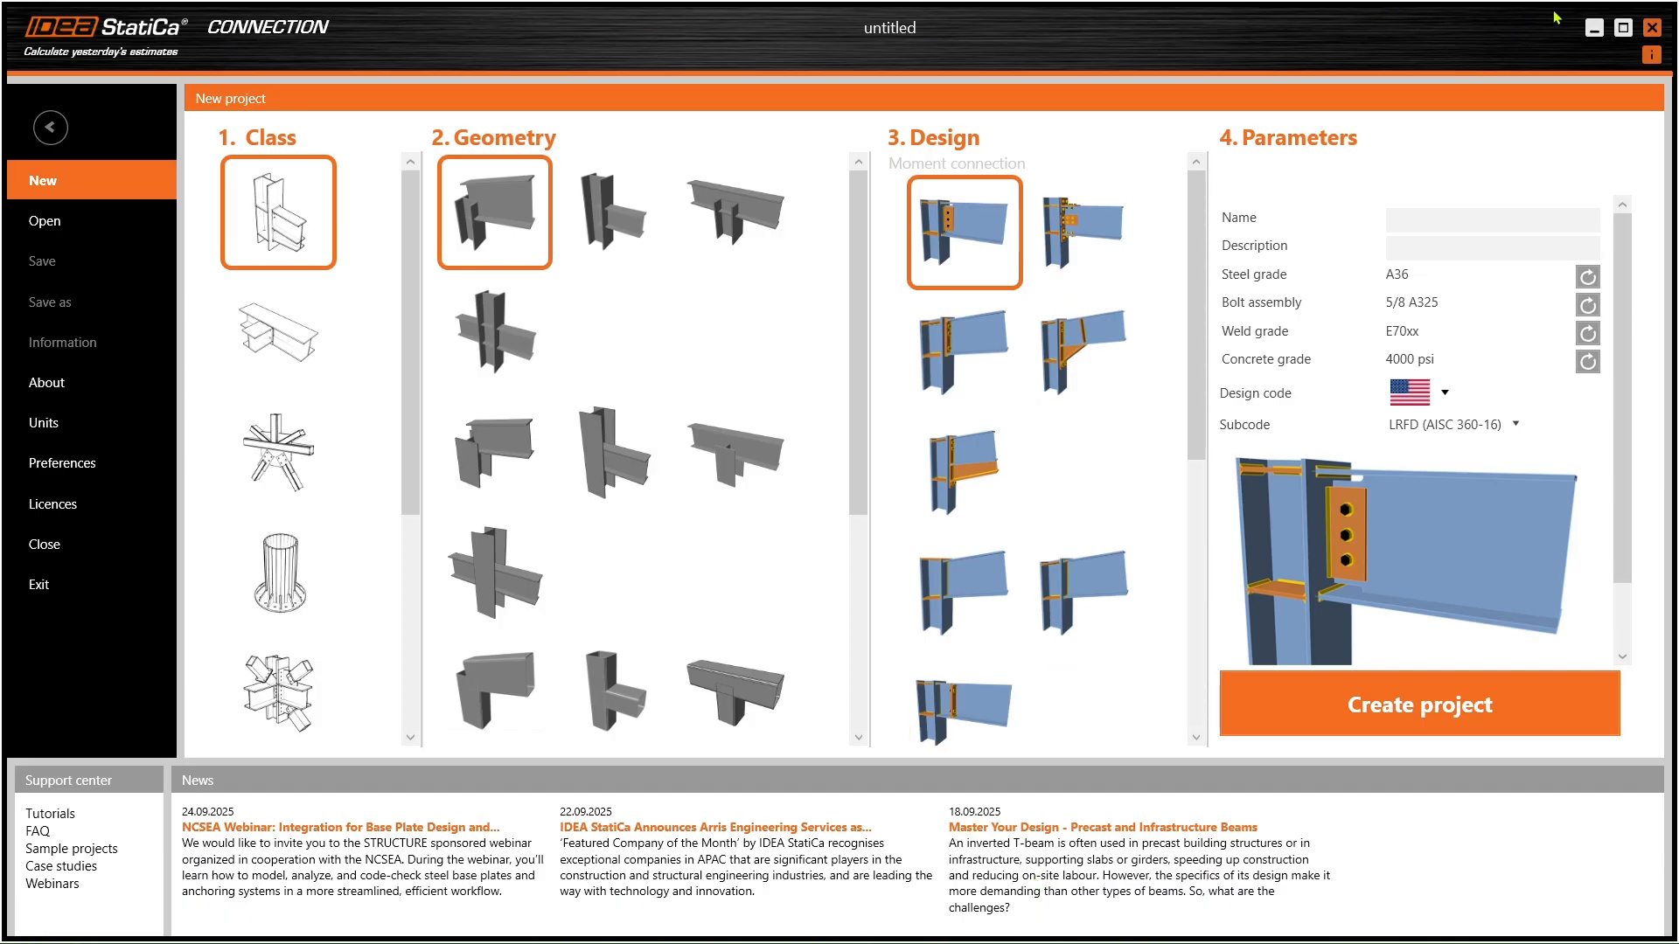
pyautogui.click(1594, 27)
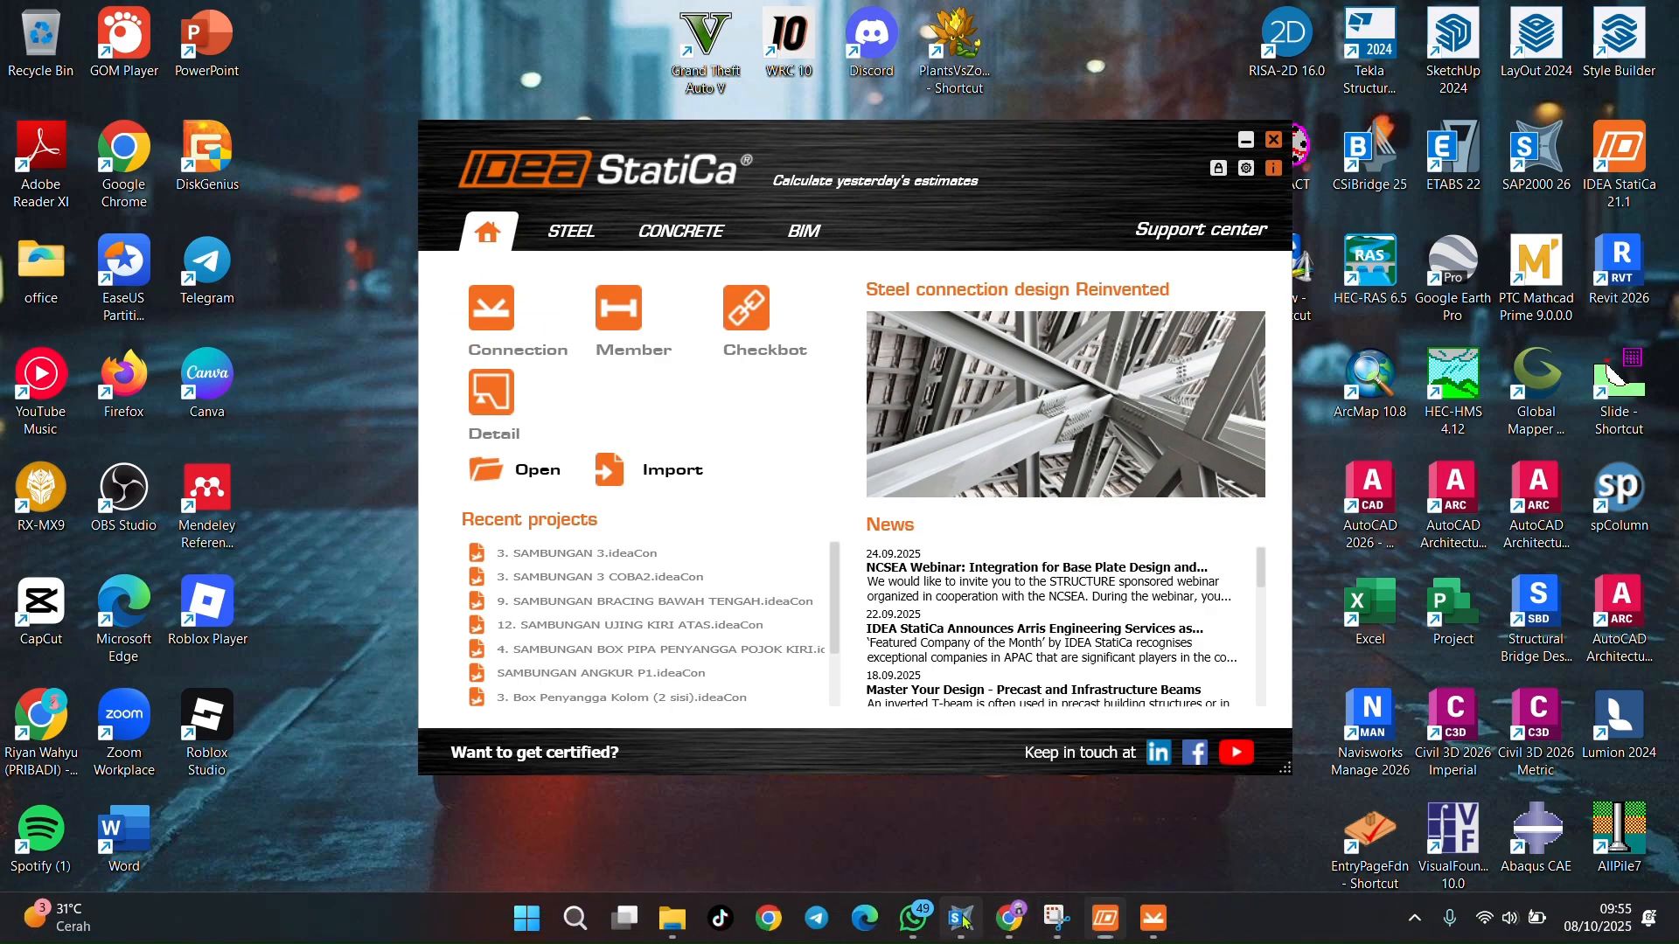
# - In SAP2000, orbit and zoom to the joint, select the orange beam, then return to Connection
pyautogui.click(961, 918)
pyautogui.keyDown('shift'); pyautogui.moveTo(844, 613); pyautogui.dragTo(862, 498, button='middle'); pyautogui.keyUp('shift')
pyautogui.scroll(4, 704, 669)
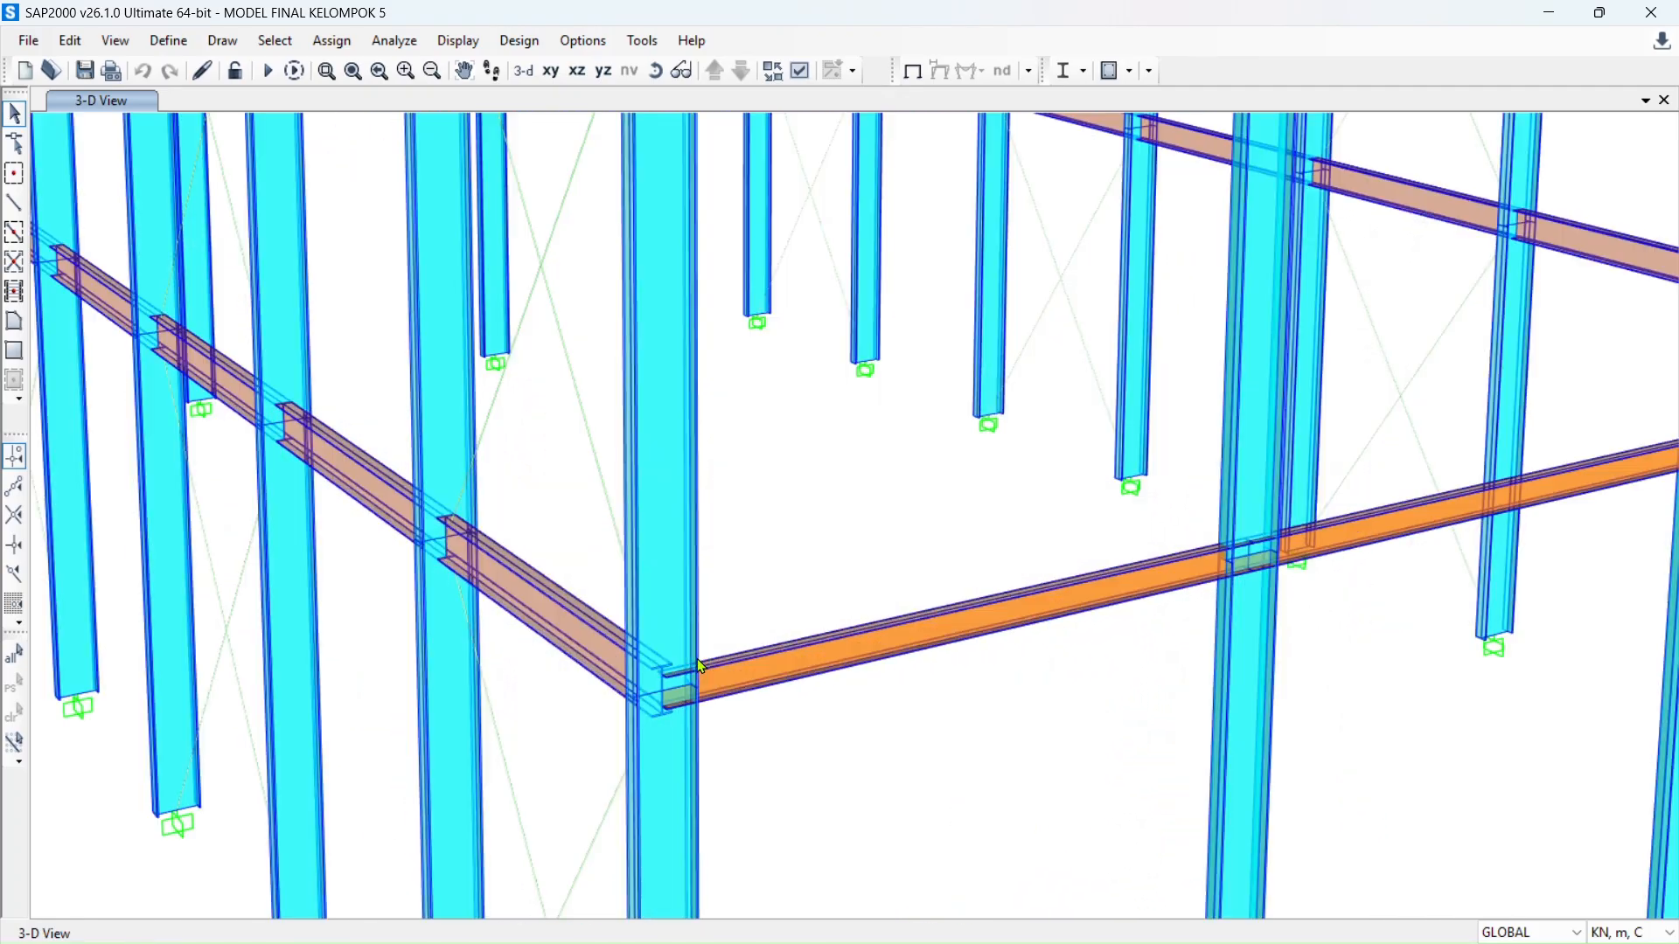
pyautogui.scroll(-5, 732, 589)
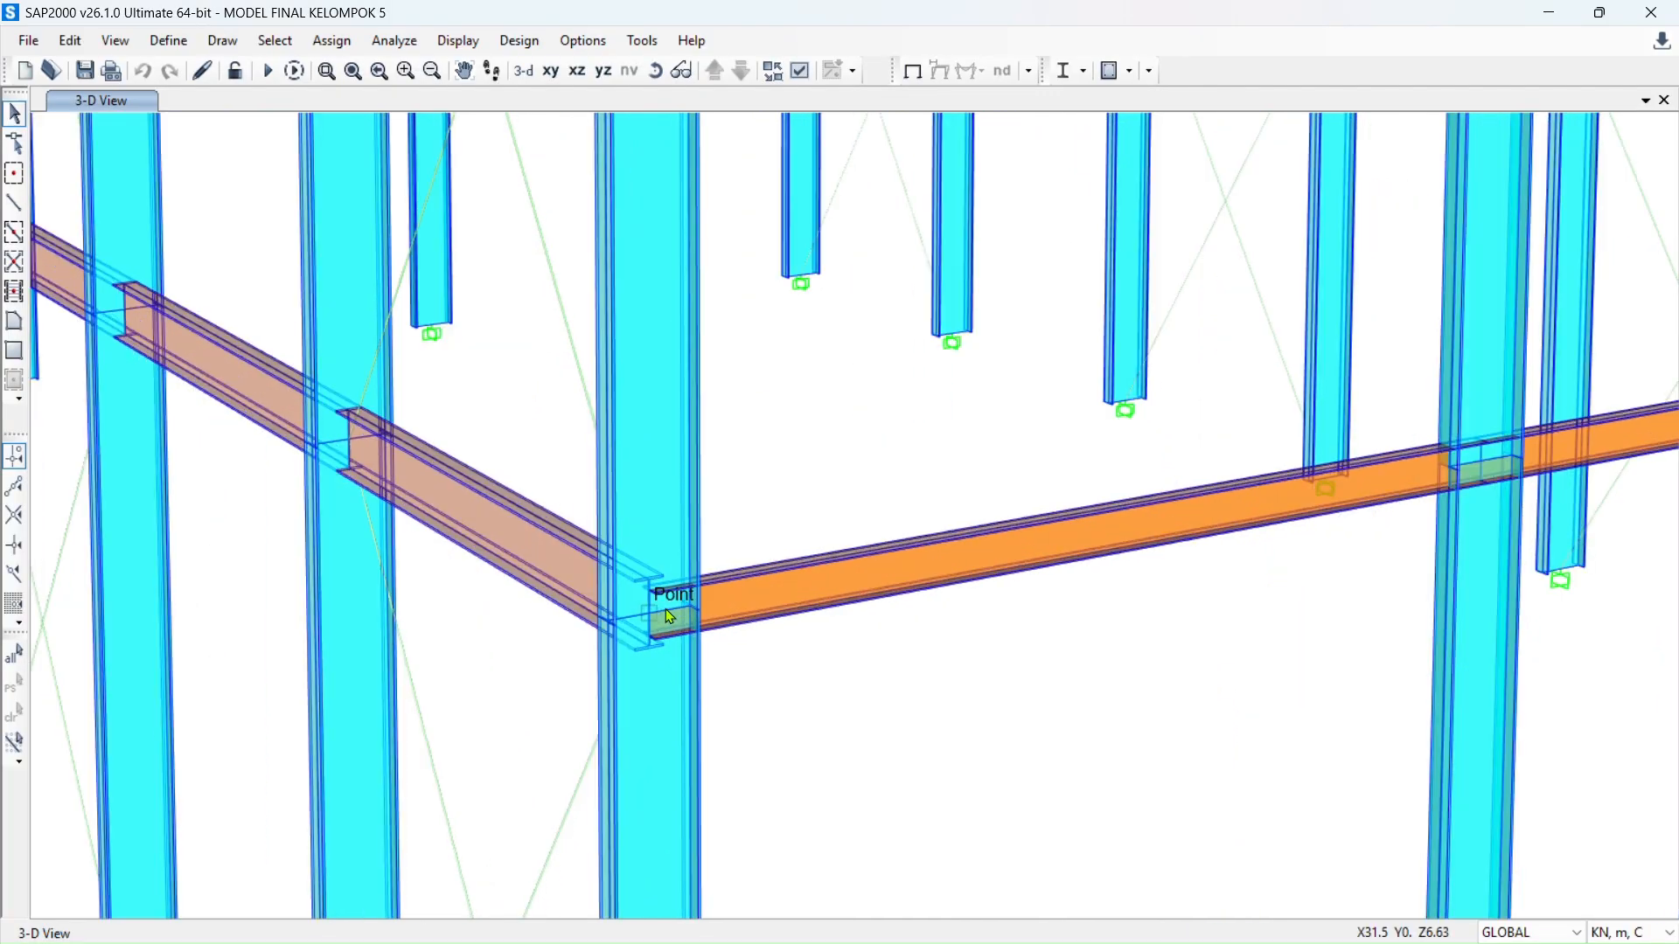
pyautogui.scroll(5, 689, 611)
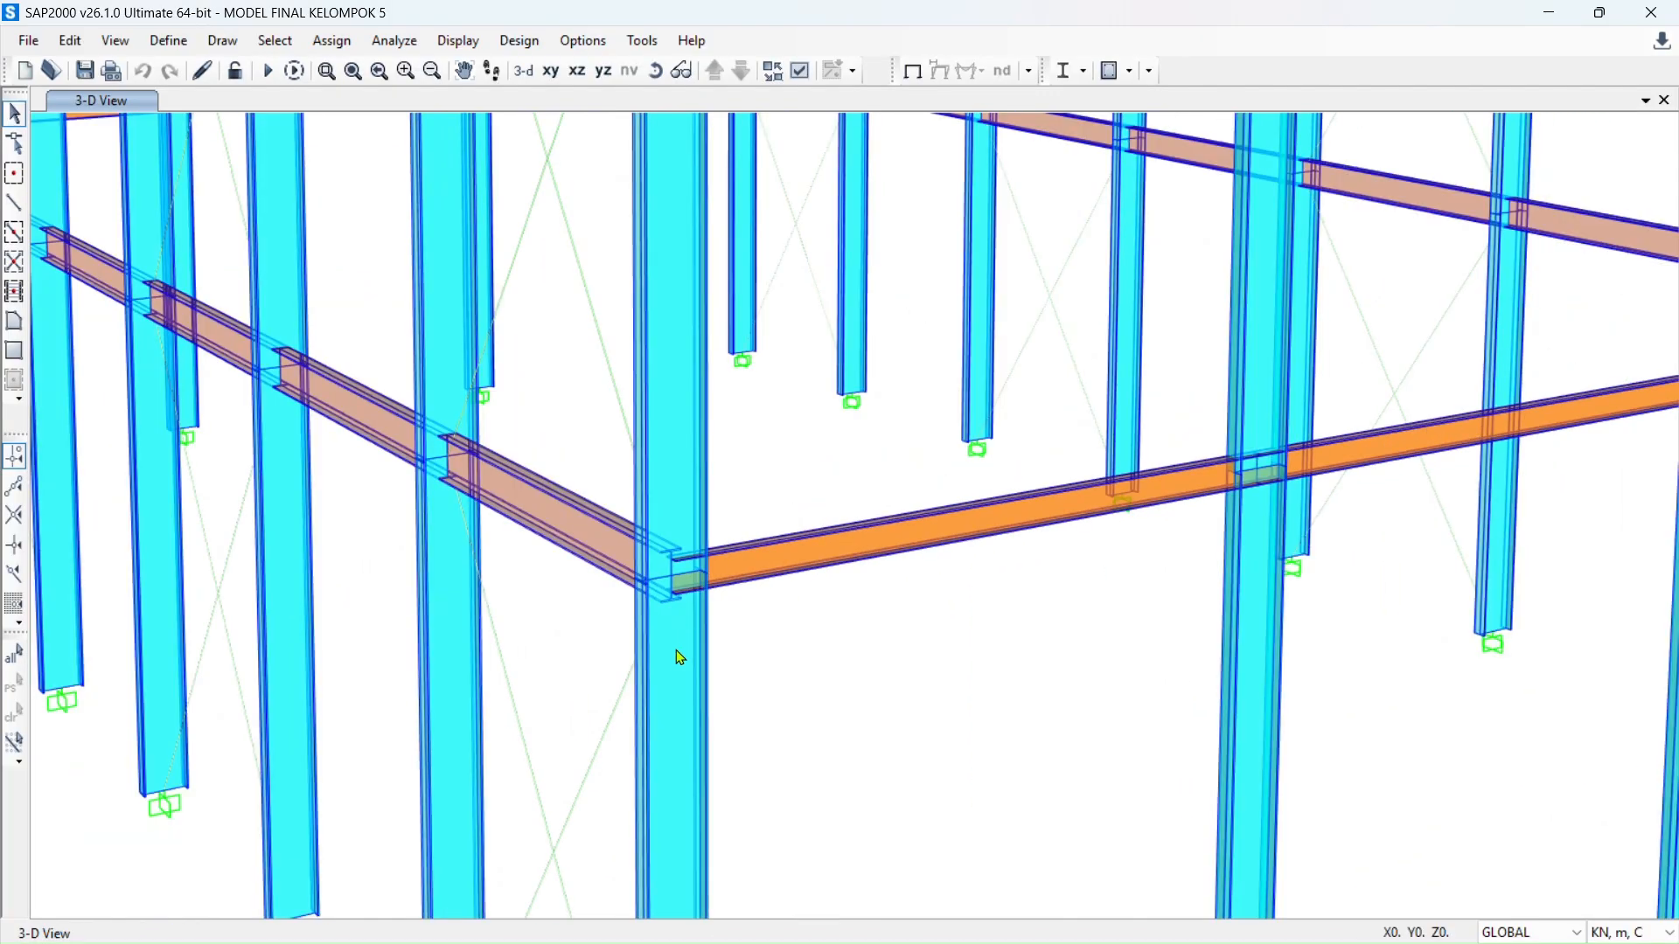
pyautogui.click(803, 555)
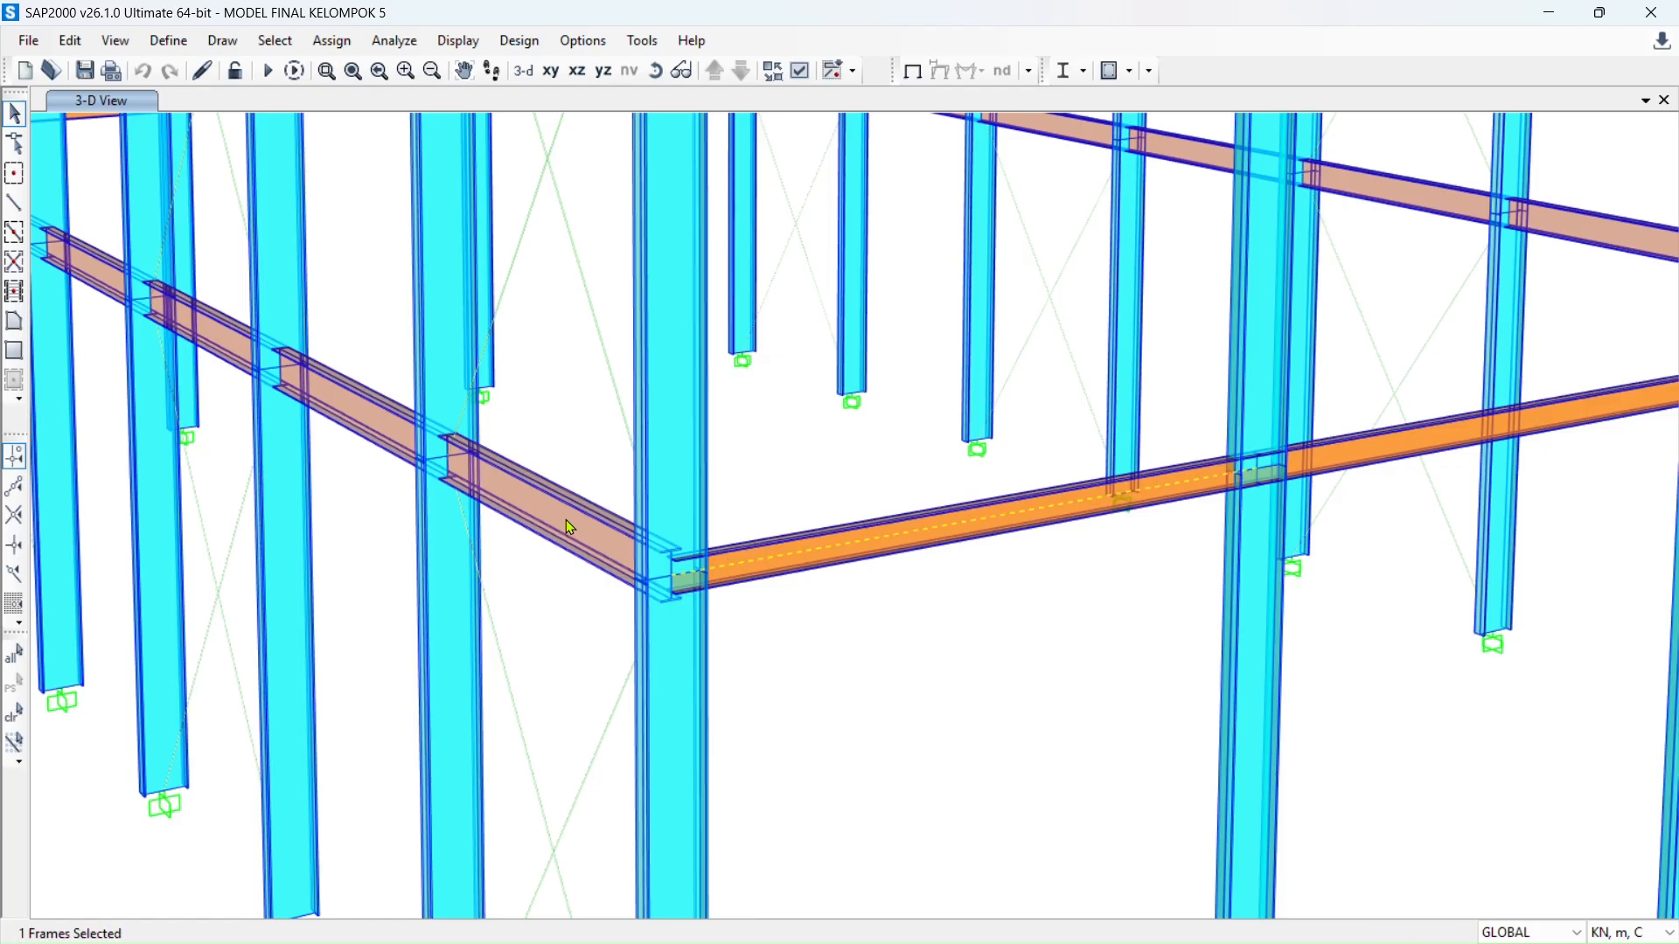
pyautogui.scroll(-5, 730, 538)
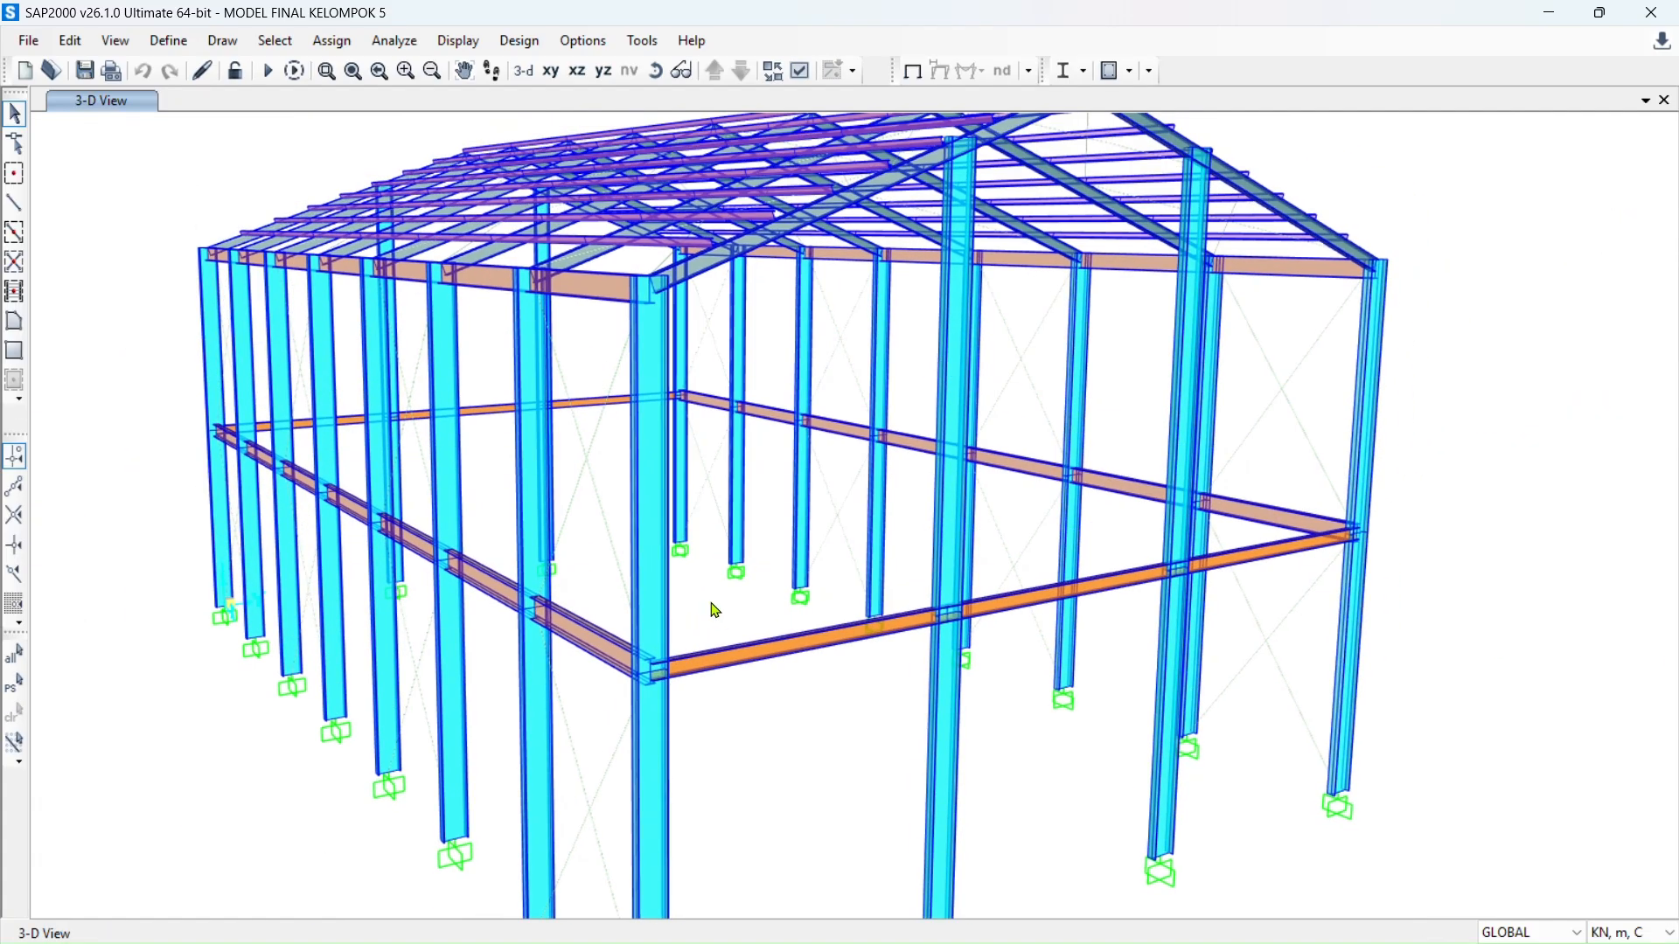
pyautogui.click(1550, 13)
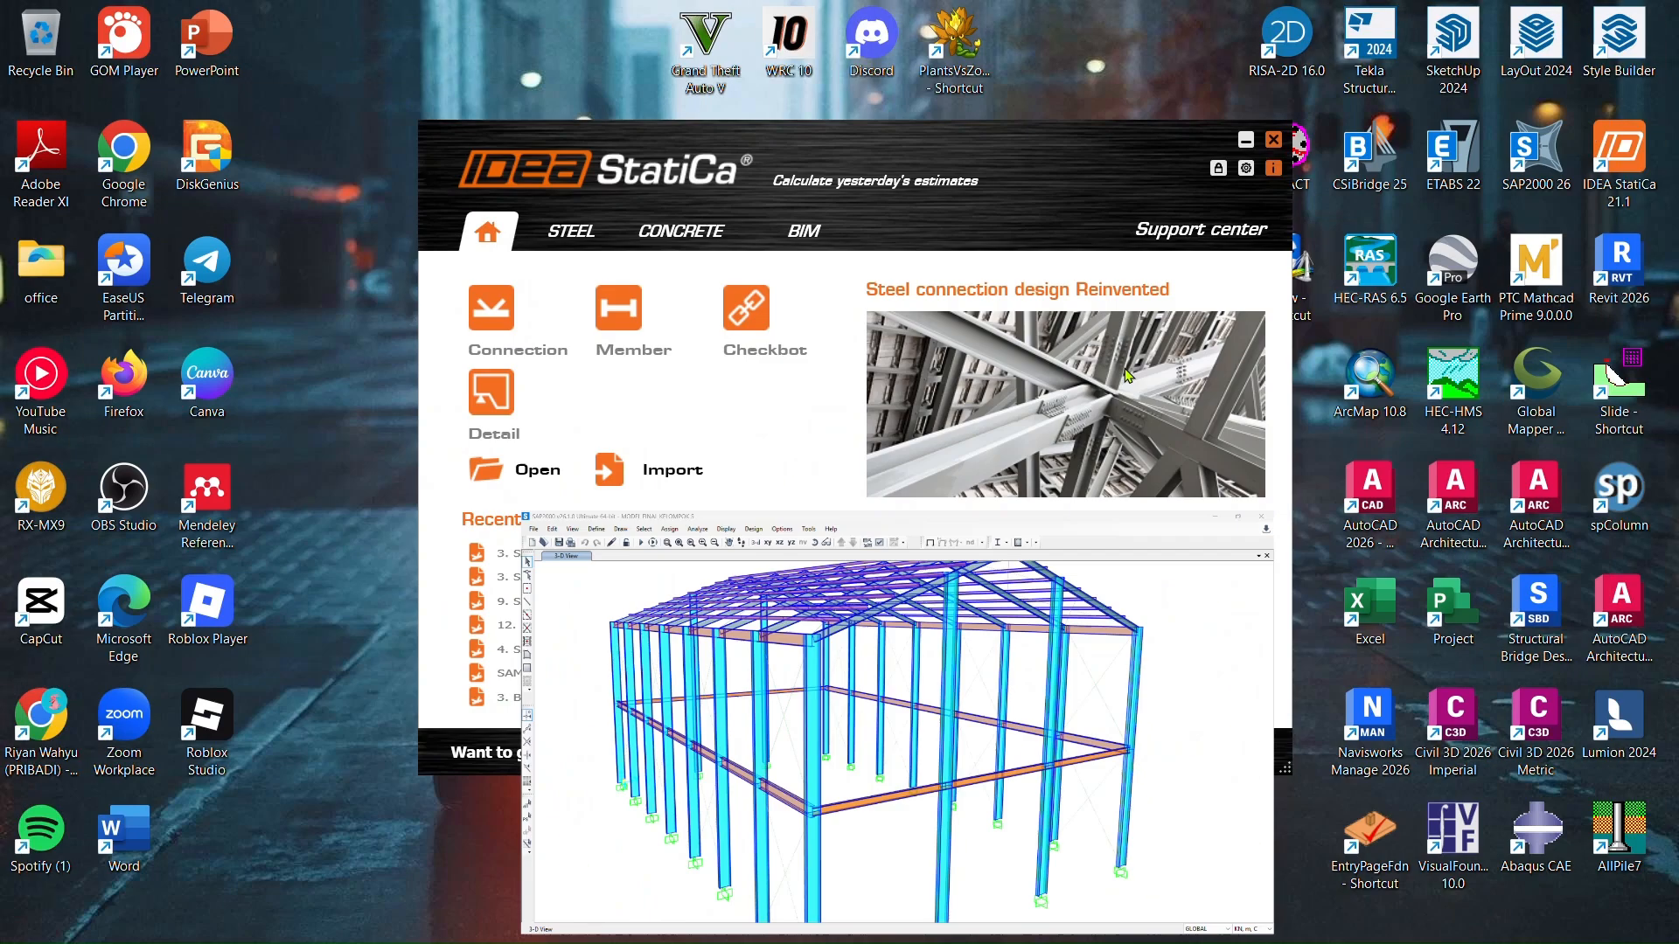
pyautogui.click(1156, 920)
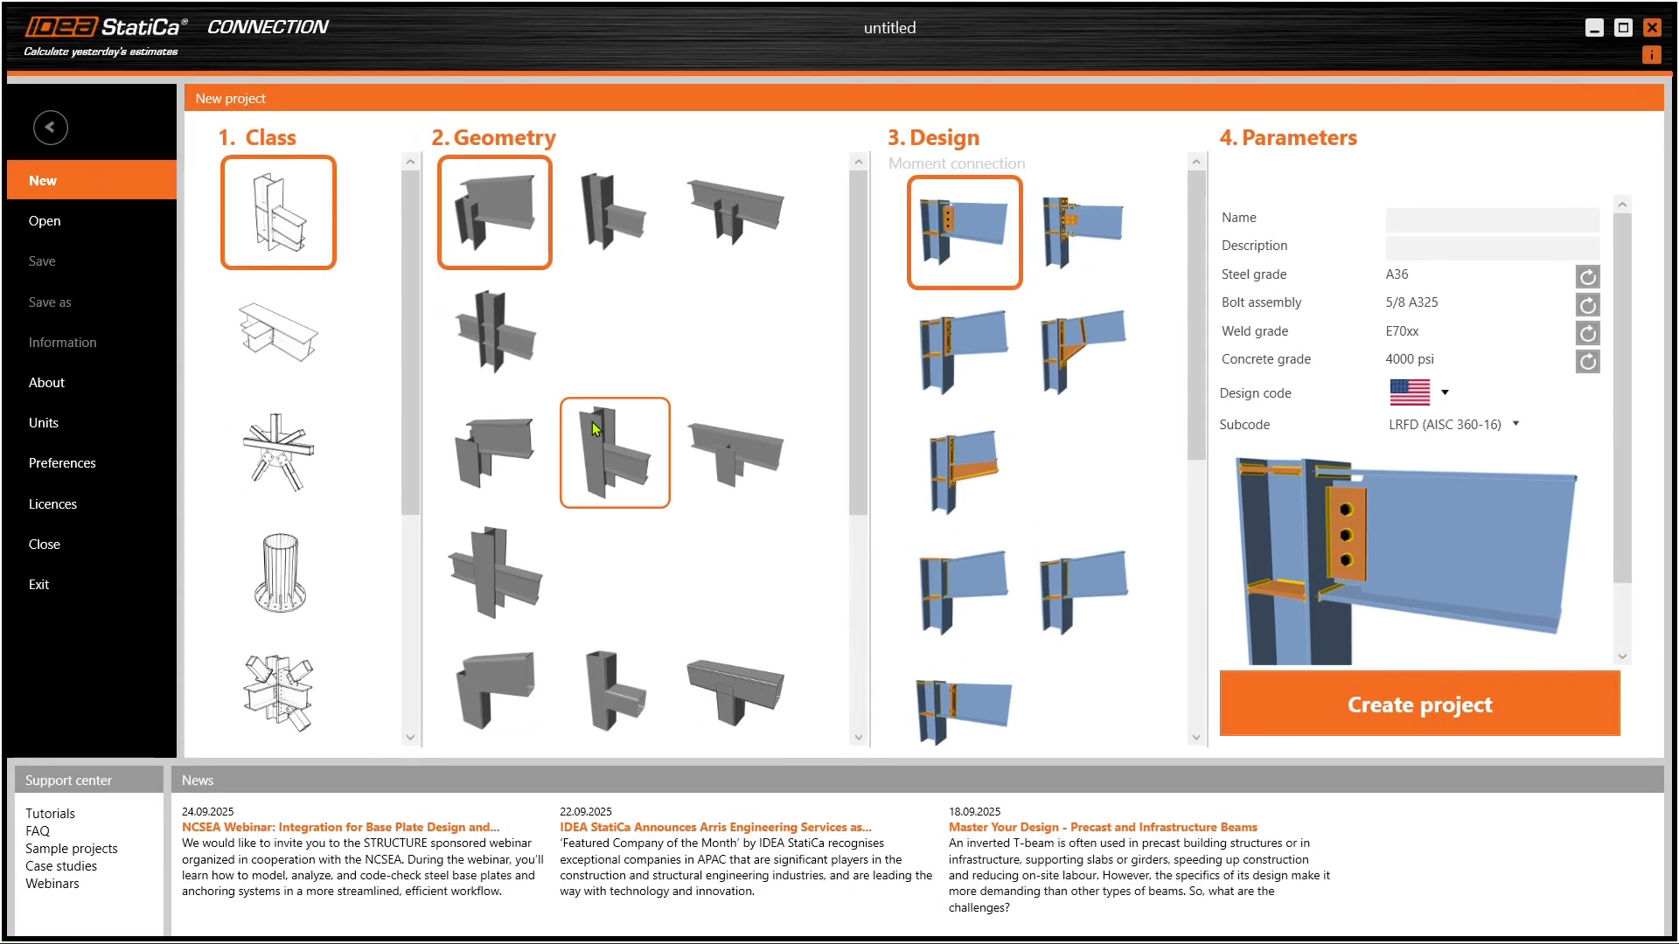
# - Choose the column-with-side-beam geometry and the stiffened end-plate connection design
pyautogui.click(615, 199)
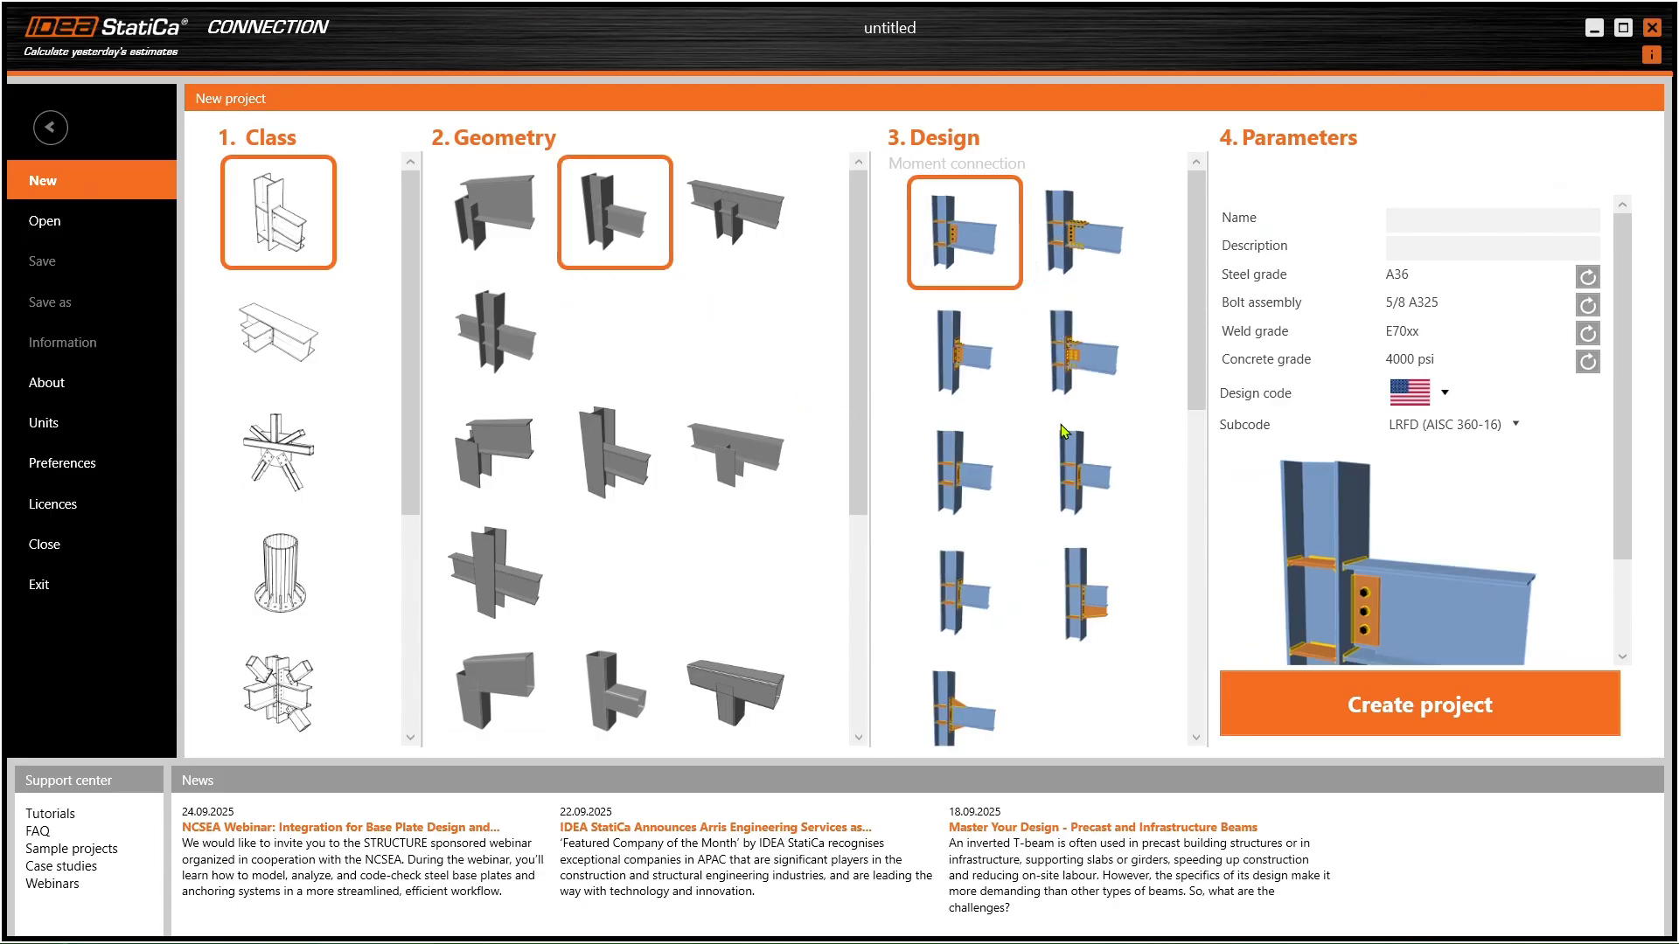
pyautogui.scroll(-1, 1049, 454)
pyautogui.click(1087, 564)
pyautogui.scroll(-2, 1360, 411)
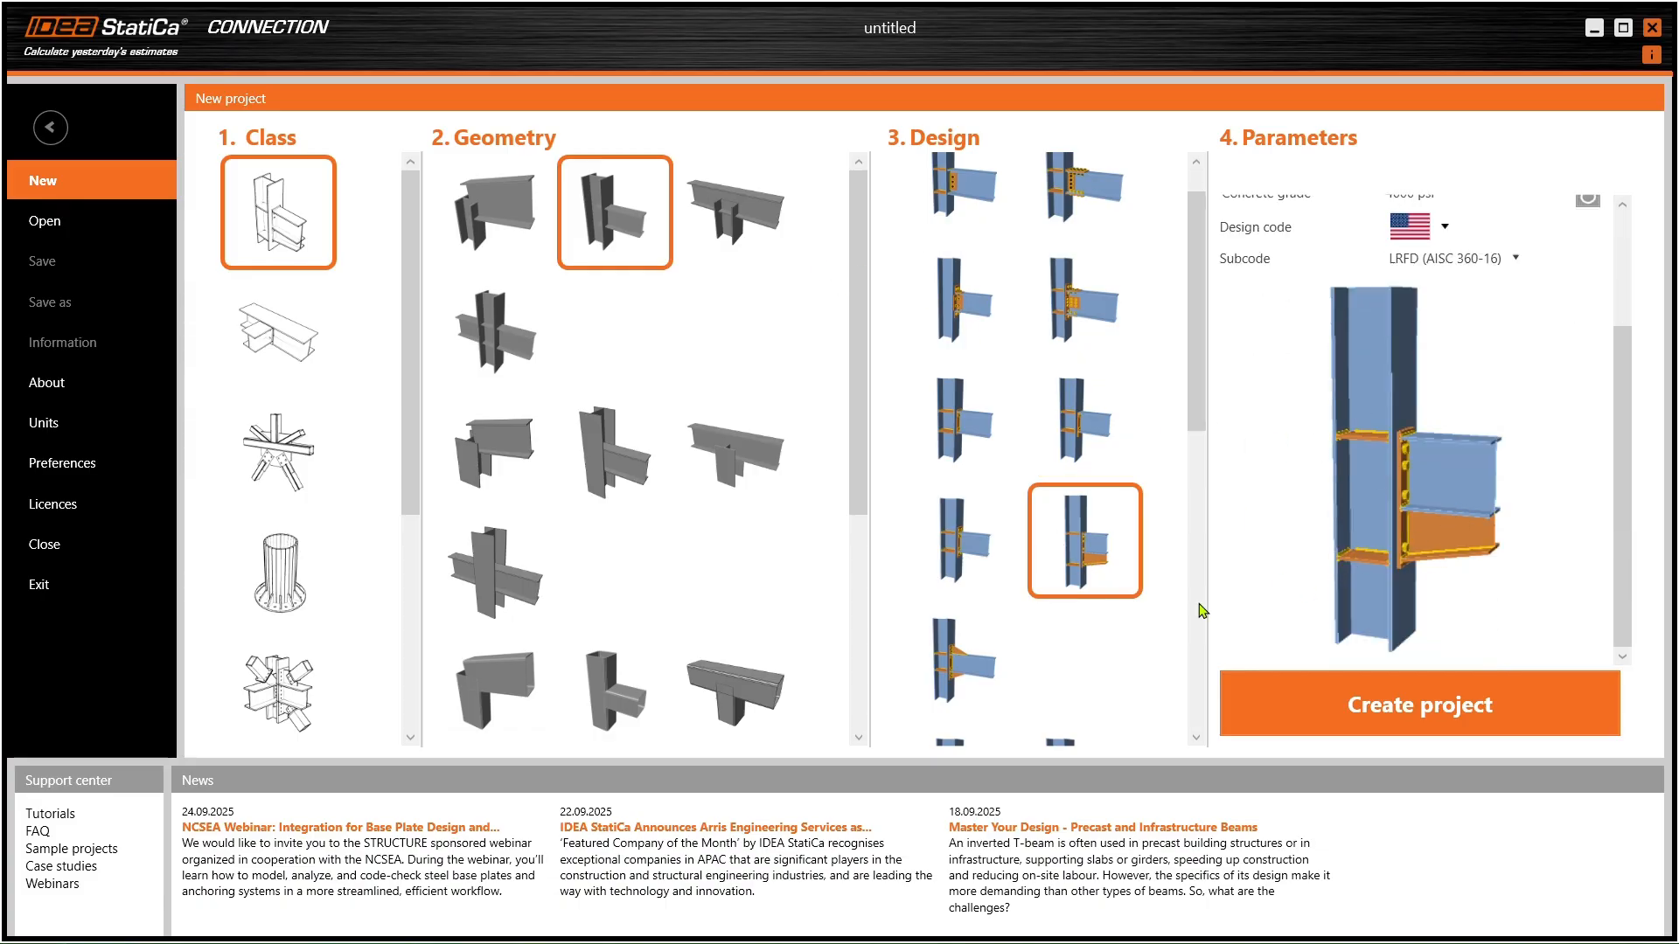
pyautogui.scroll(-3, 1054, 437)
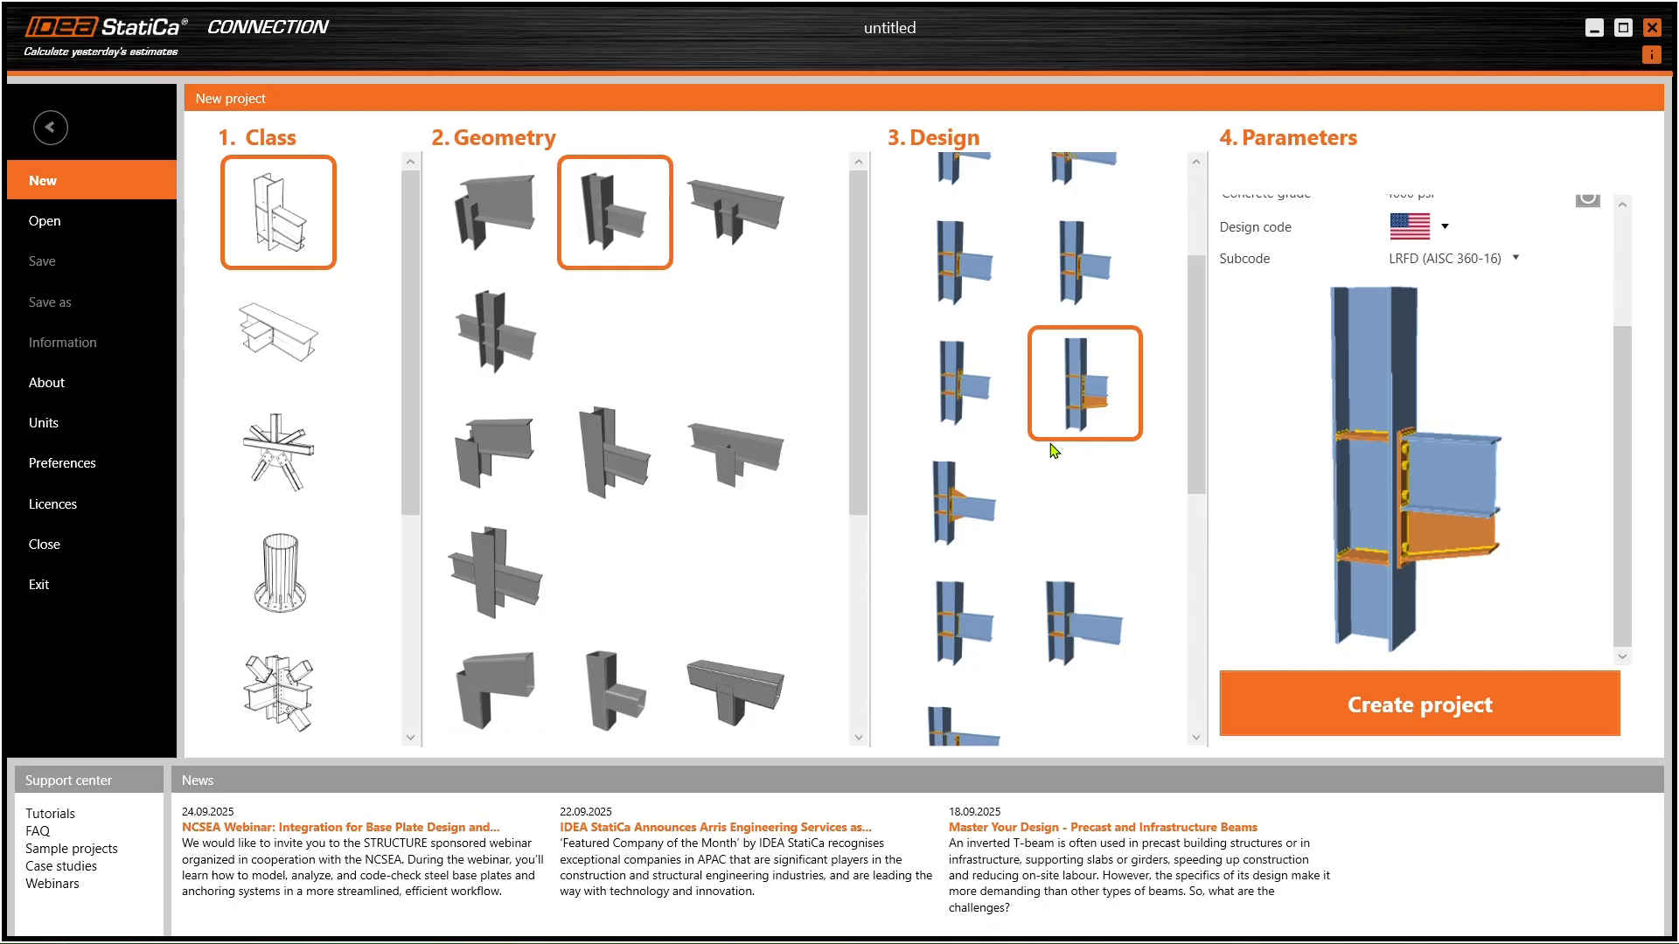
pyautogui.scroll(-3, 1054, 450)
pyautogui.scroll(5, 1071, 443)
pyautogui.click(1077, 437)
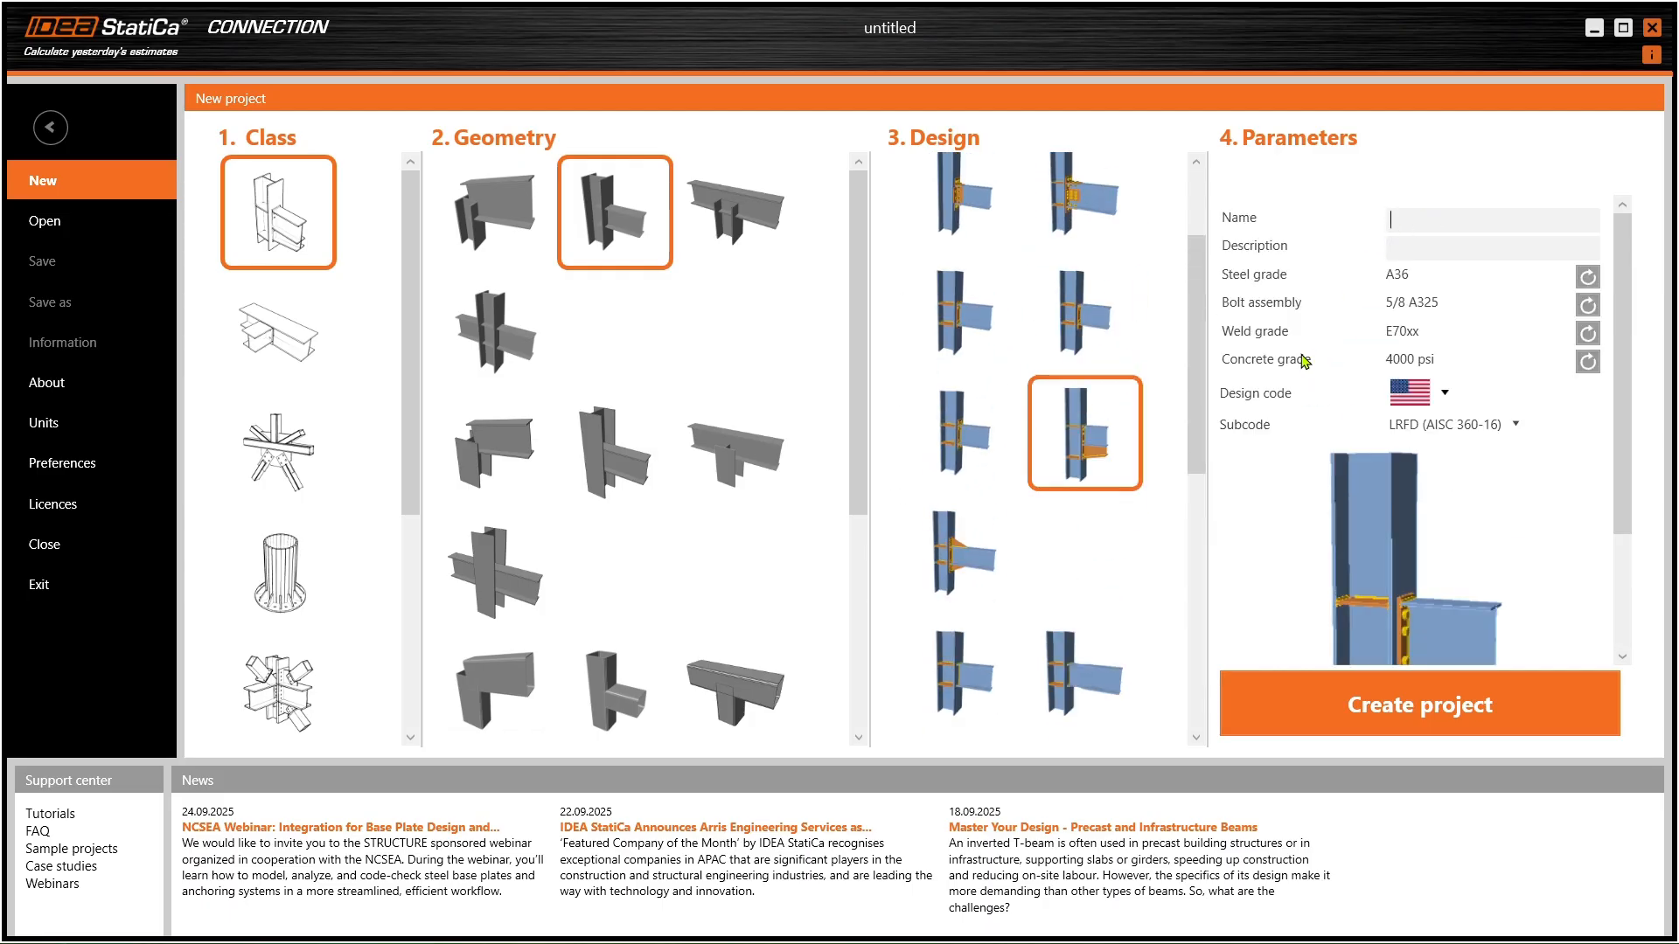
# - Name the project 'SAMBUNGAN 1 KOLOM REGEL' and create it
pyautogui.write('SAMBUNGAN 1 KOLOM REGEL')
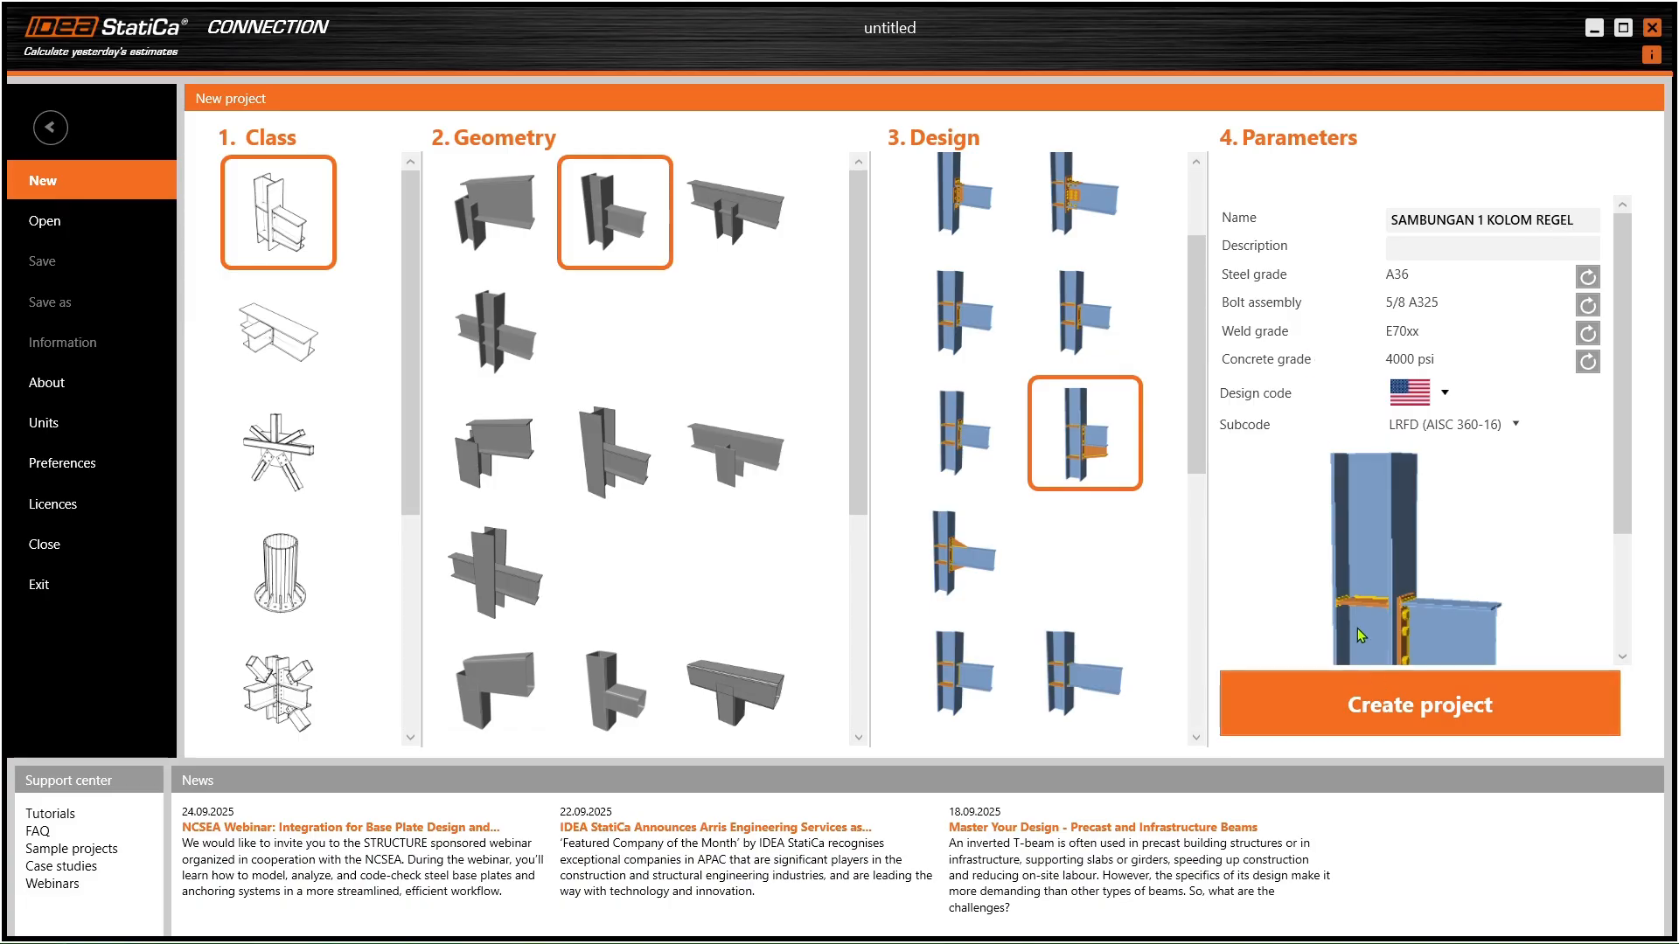
pyautogui.scroll(-3, 1441, 519)
pyautogui.click(1386, 719)
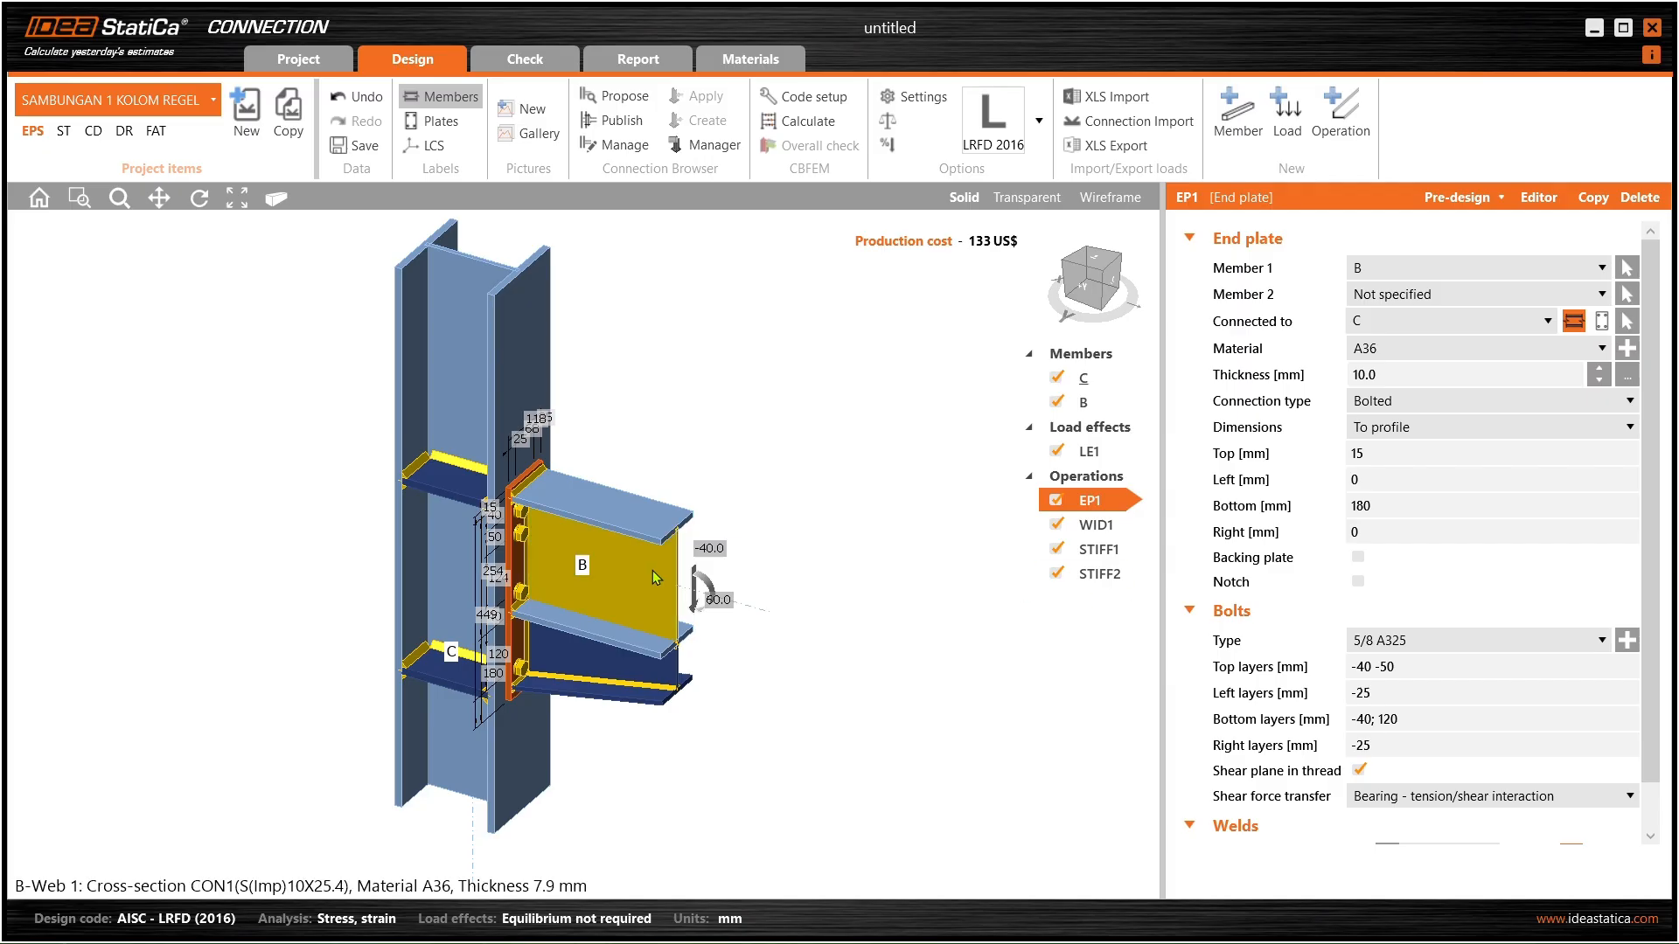
# - Orbit the end-plate joint, select beam B, then select column C to show its W8X40 properties
pyautogui.moveTo(593, 558); pyautogui.dragTo(576, 444, button='right')
pyautogui.moveTo(553, 521); pyautogui.dragTo(411, 288, button='right')
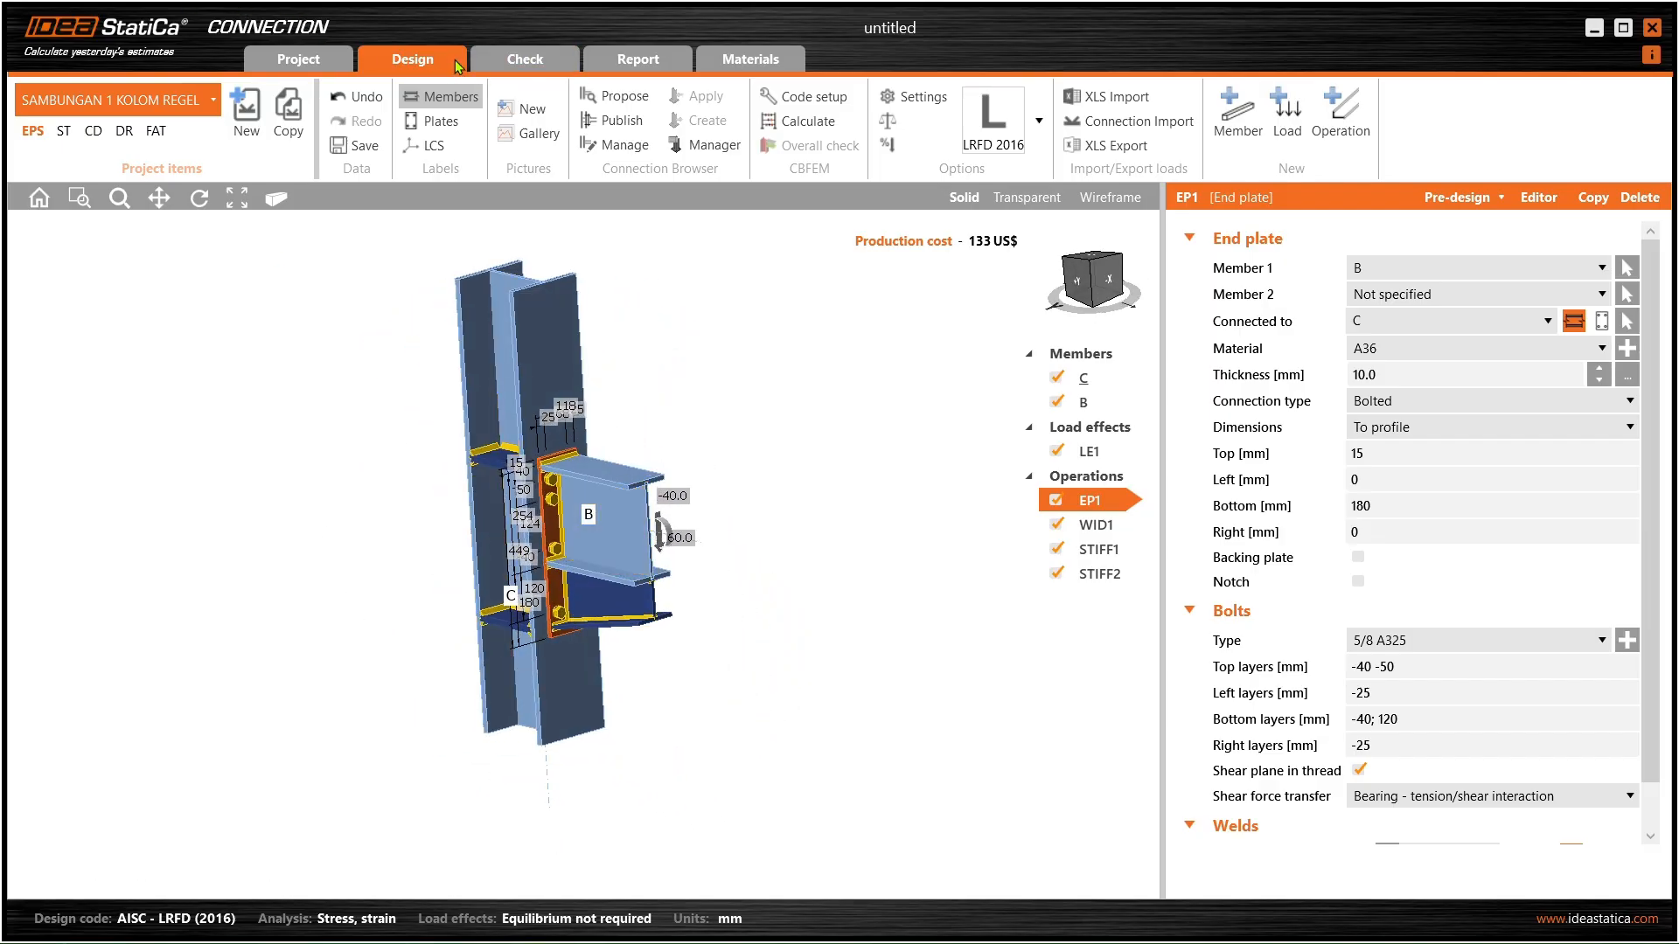
pyautogui.moveTo(573, 376); pyautogui.dragTo(498, 671, button='right')
pyautogui.scroll(2, 604, 507)
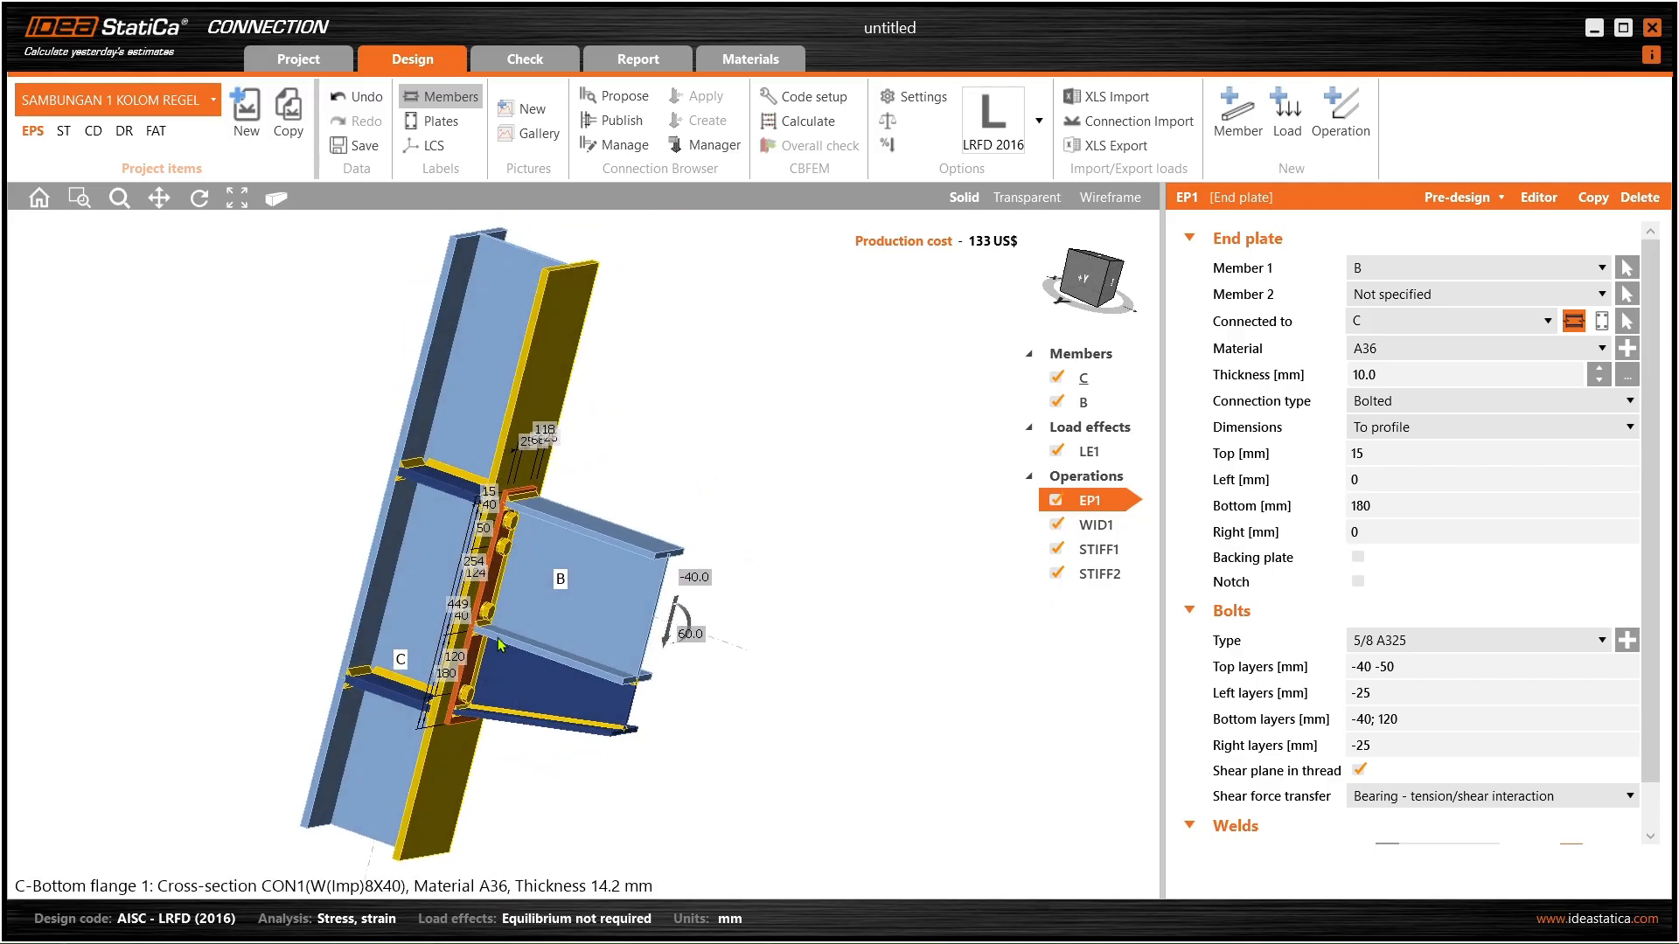
pyautogui.click(498, 332)
pyautogui.moveTo(540, 312); pyautogui.dragTo(470, 396, button='right')
pyautogui.click(591, 602)
pyautogui.click(548, 374)
pyautogui.scroll(-3, 518, 322)
pyautogui.scroll(3, 535, 532)
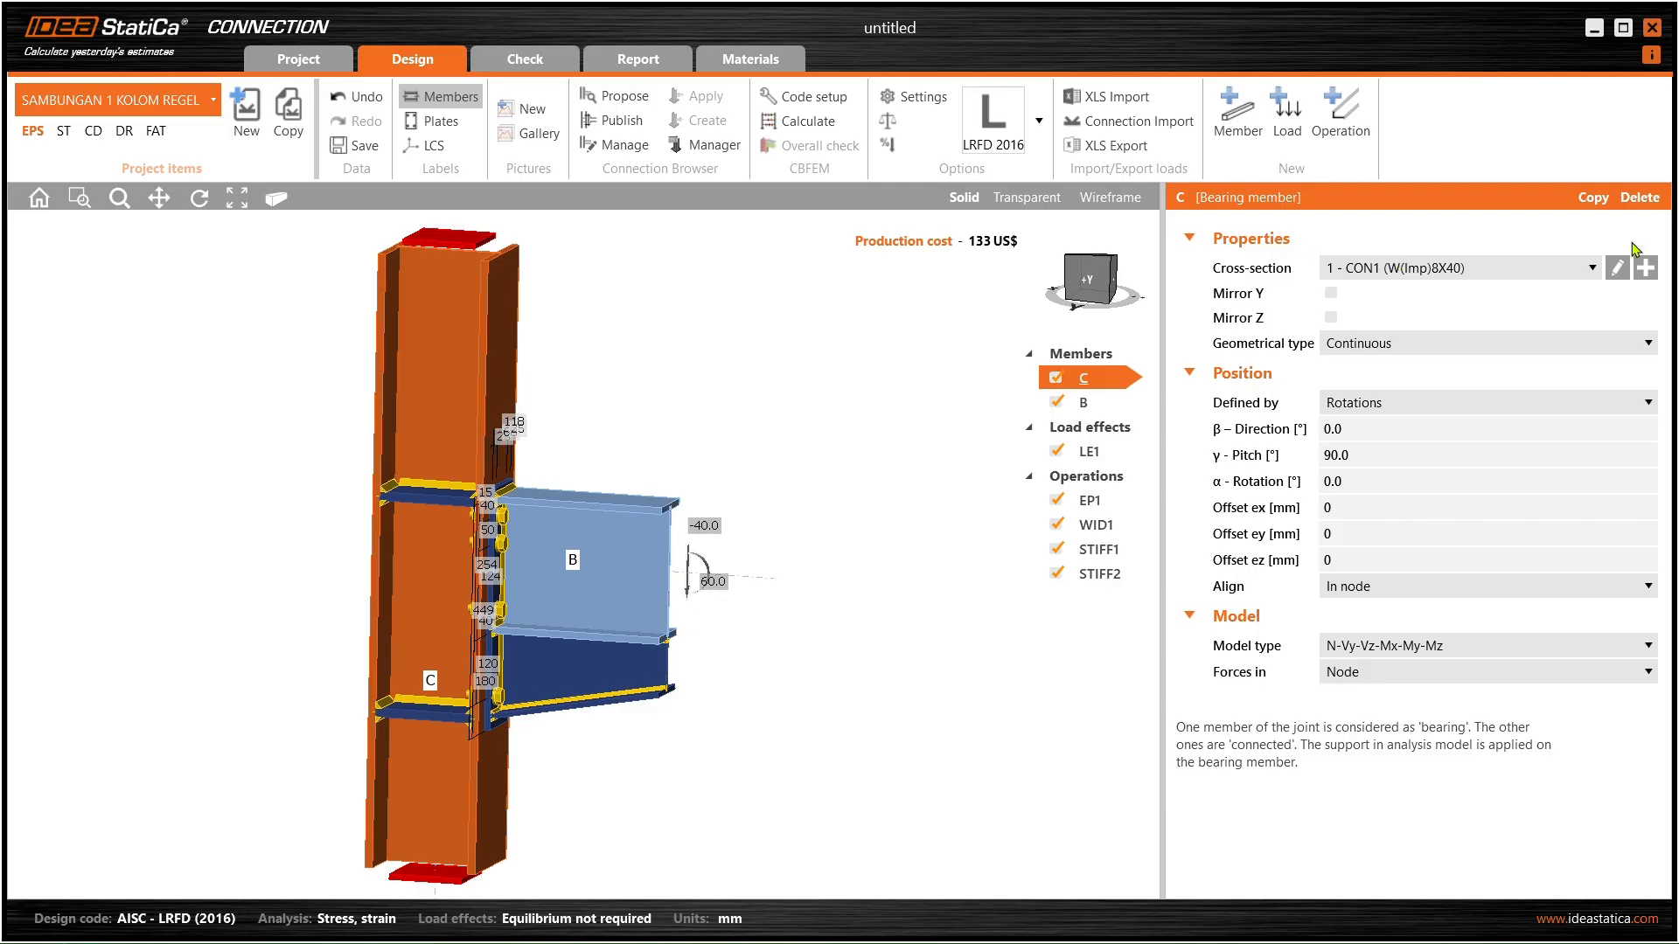
# - Add a parametric rolled I section for column C and start renaming I160 to KOLOM
pyautogui.click(1646, 269)
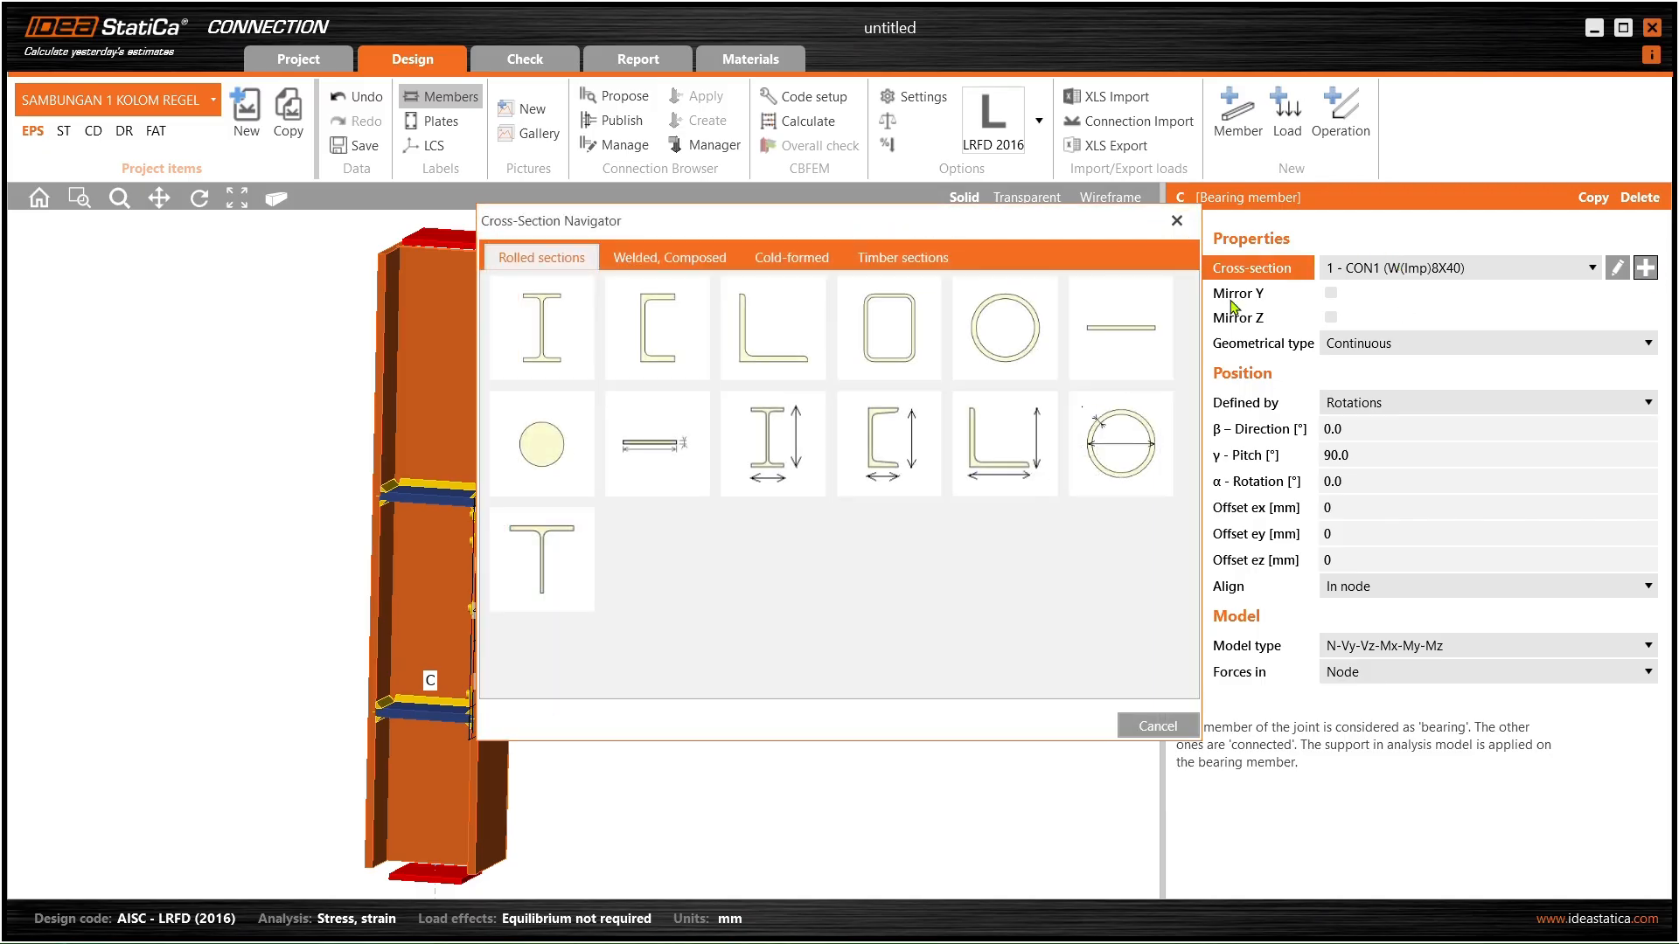
pyautogui.moveTo(802, 223); pyautogui.dragTo(1059, 197)
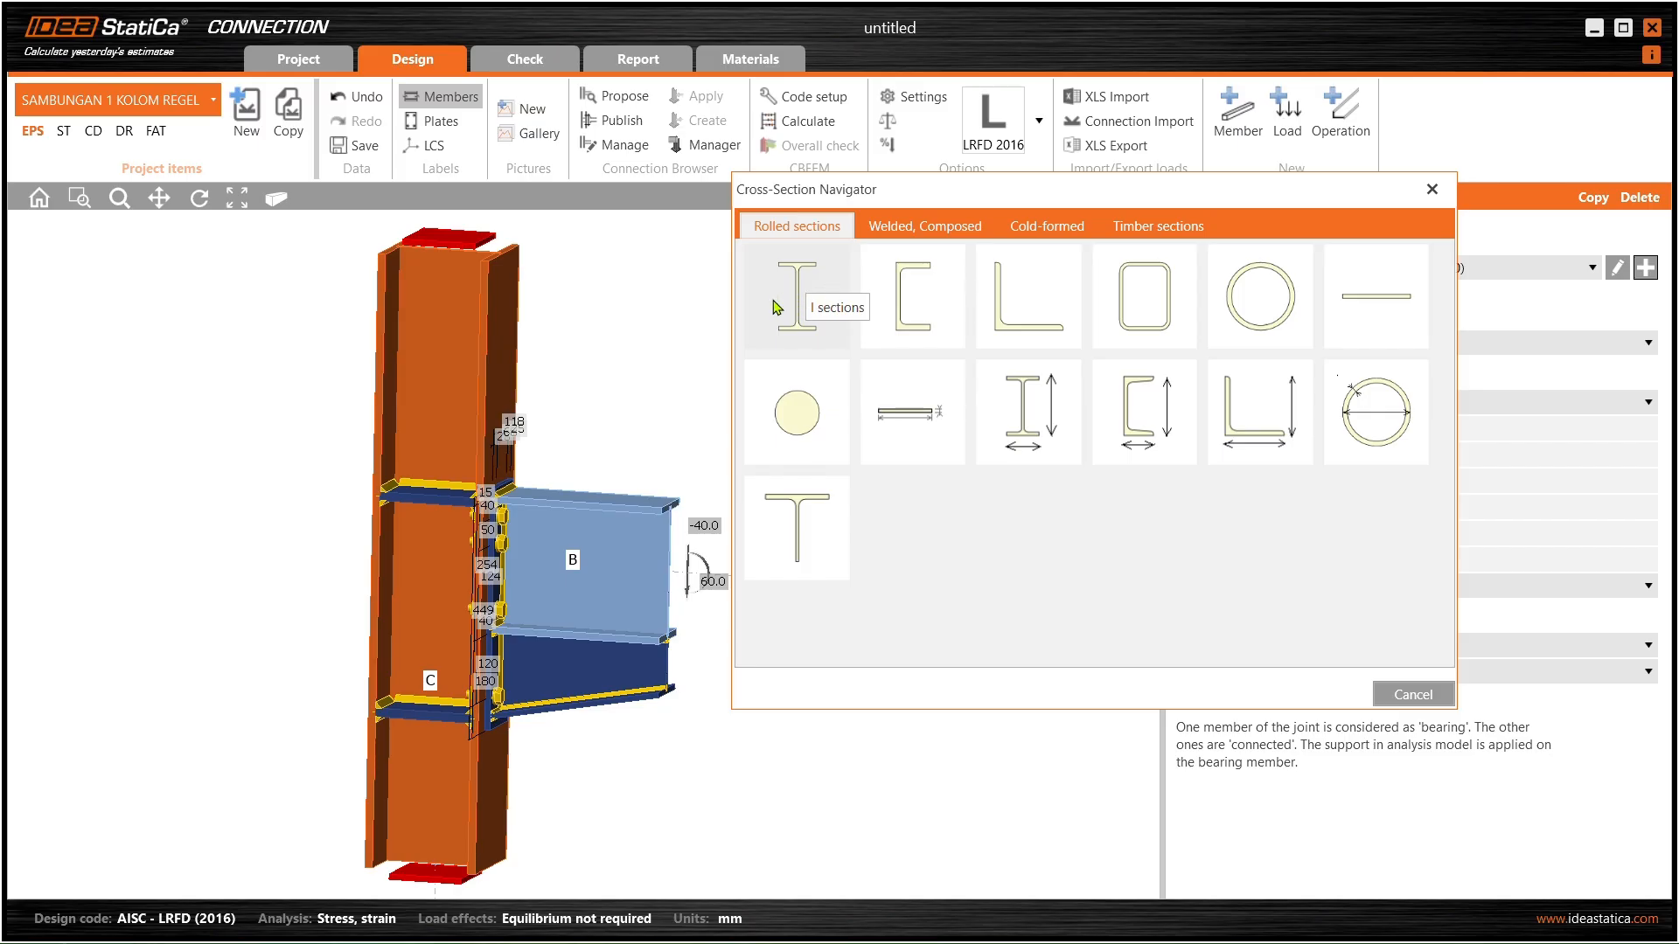
pyautogui.click(1030, 414)
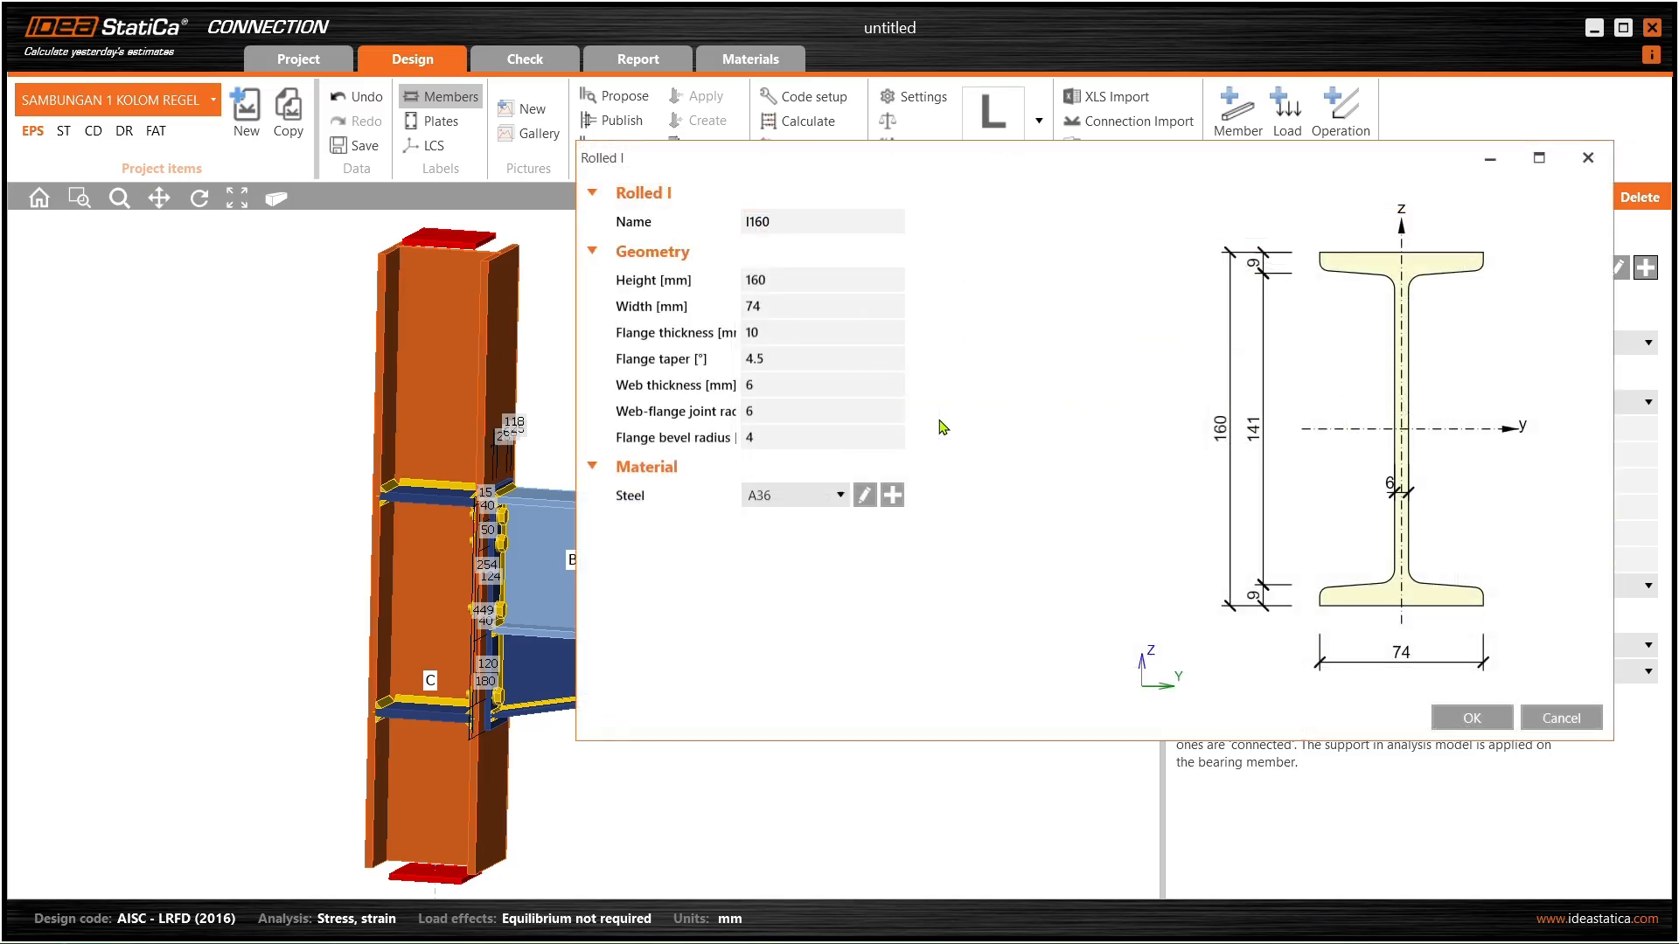
pyautogui.moveTo(943, 157); pyautogui.dragTo(1030, 143)
pyautogui.click(911, 212)
pyautogui.doubleClick(911, 213)
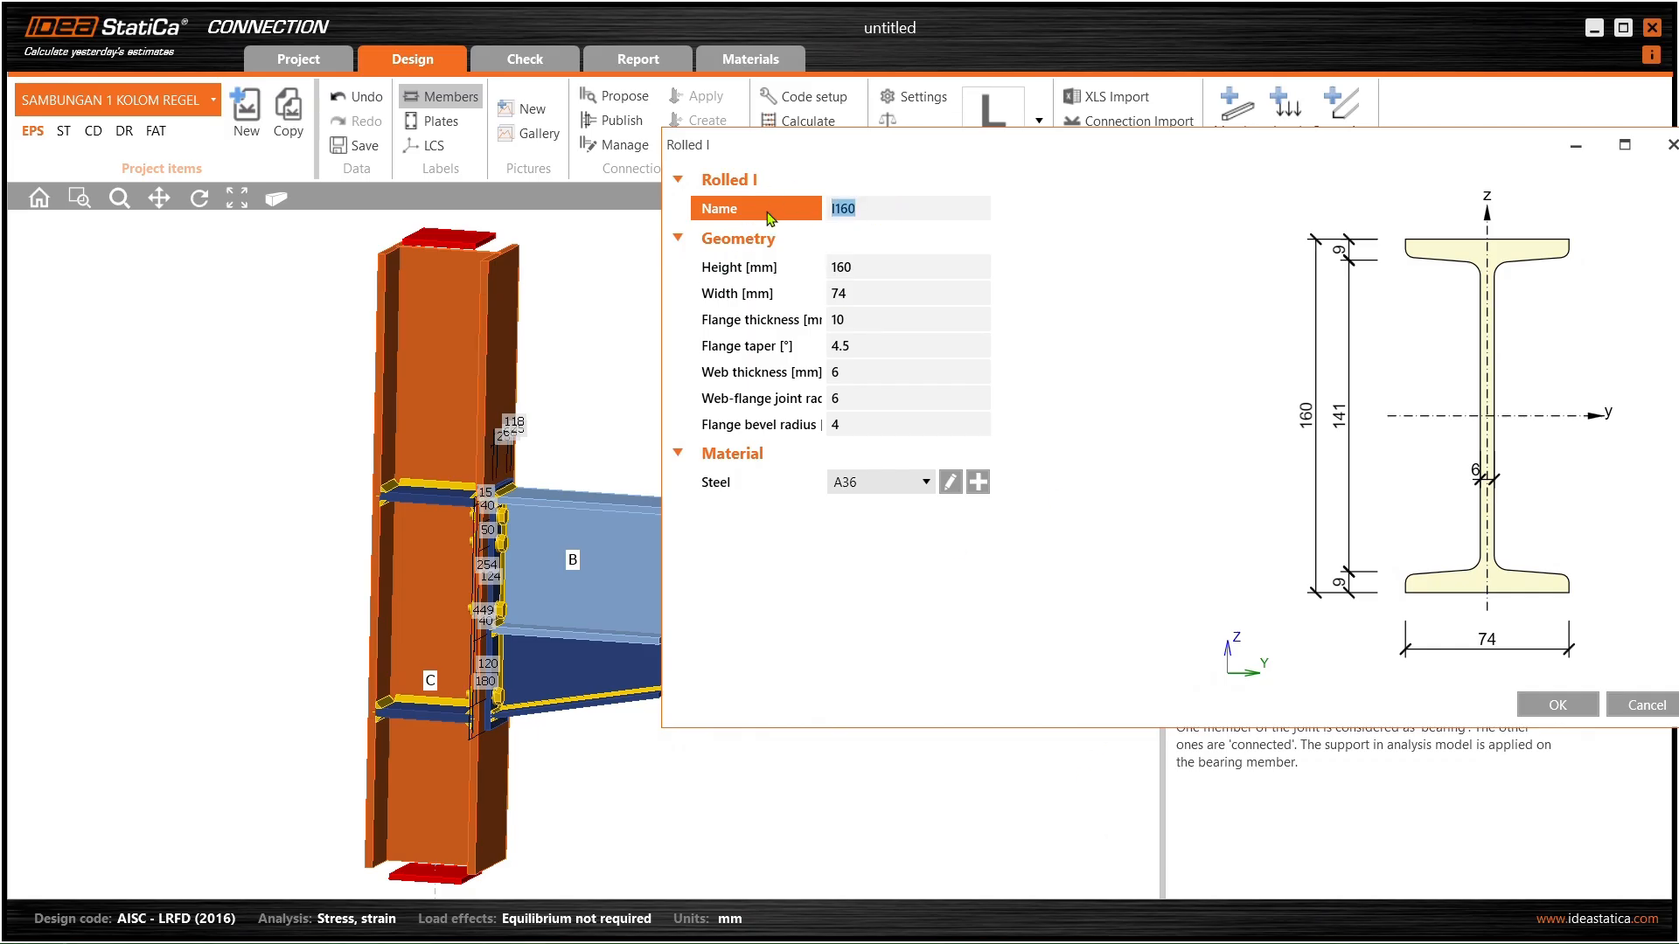
pyautogui.write('KOLOM WF')
# - Minimize the section dialog and IDEA StatiCa, and bring up SAP2000's Define menu
pyautogui.click(1576, 145)
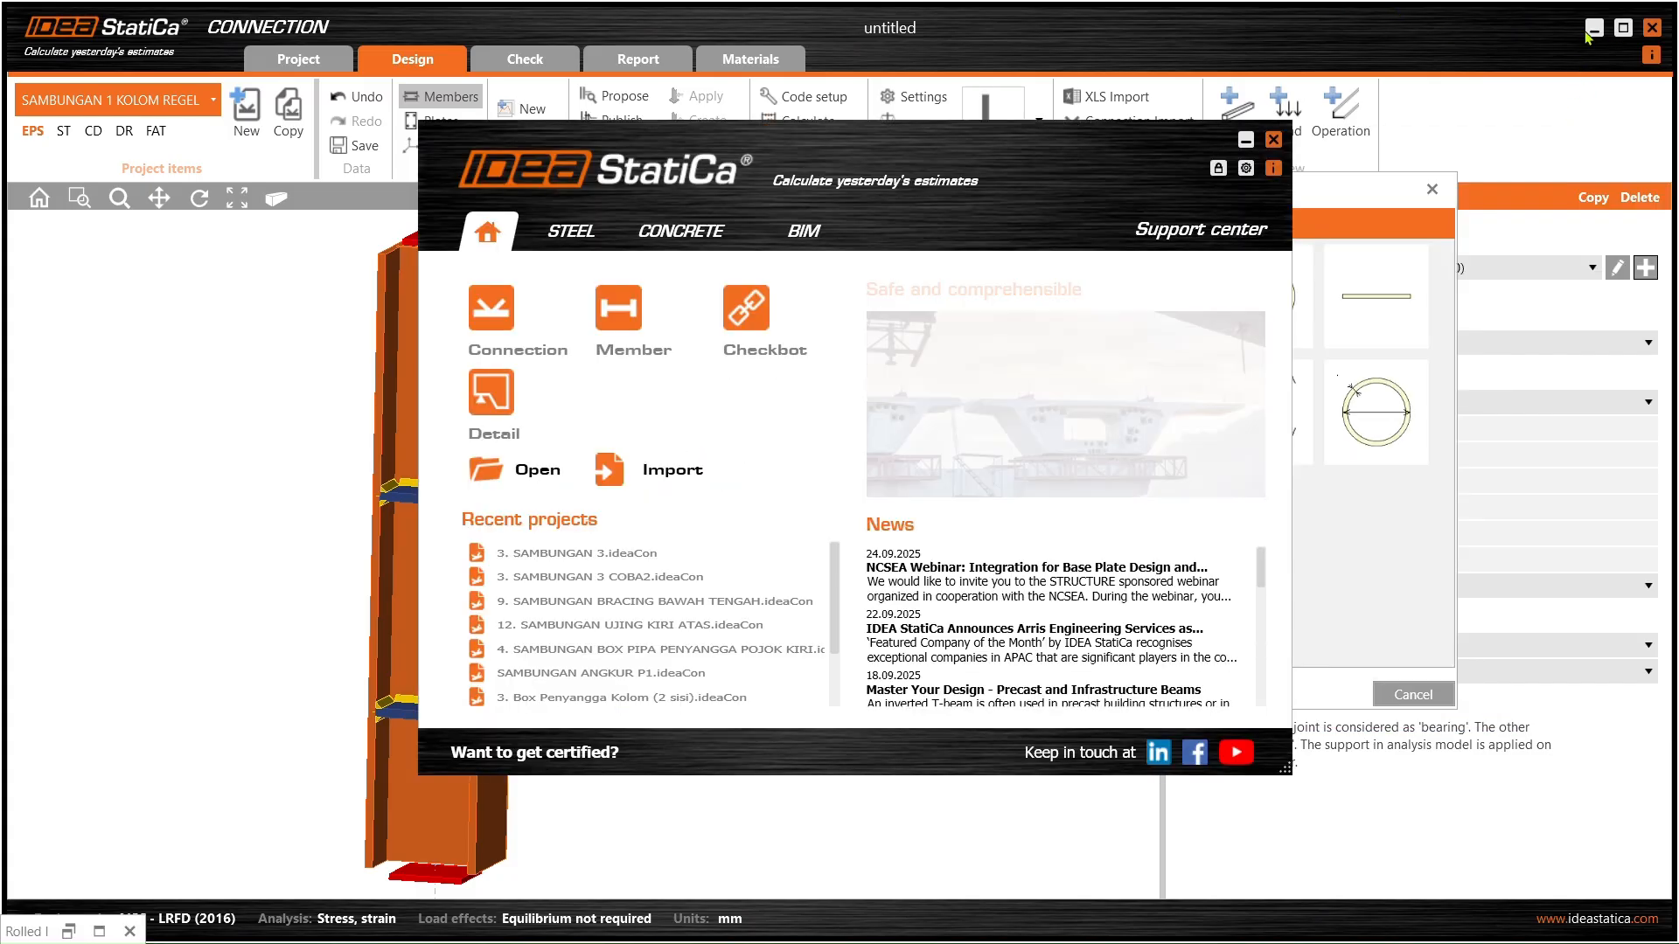
pyautogui.click(1276, 135)
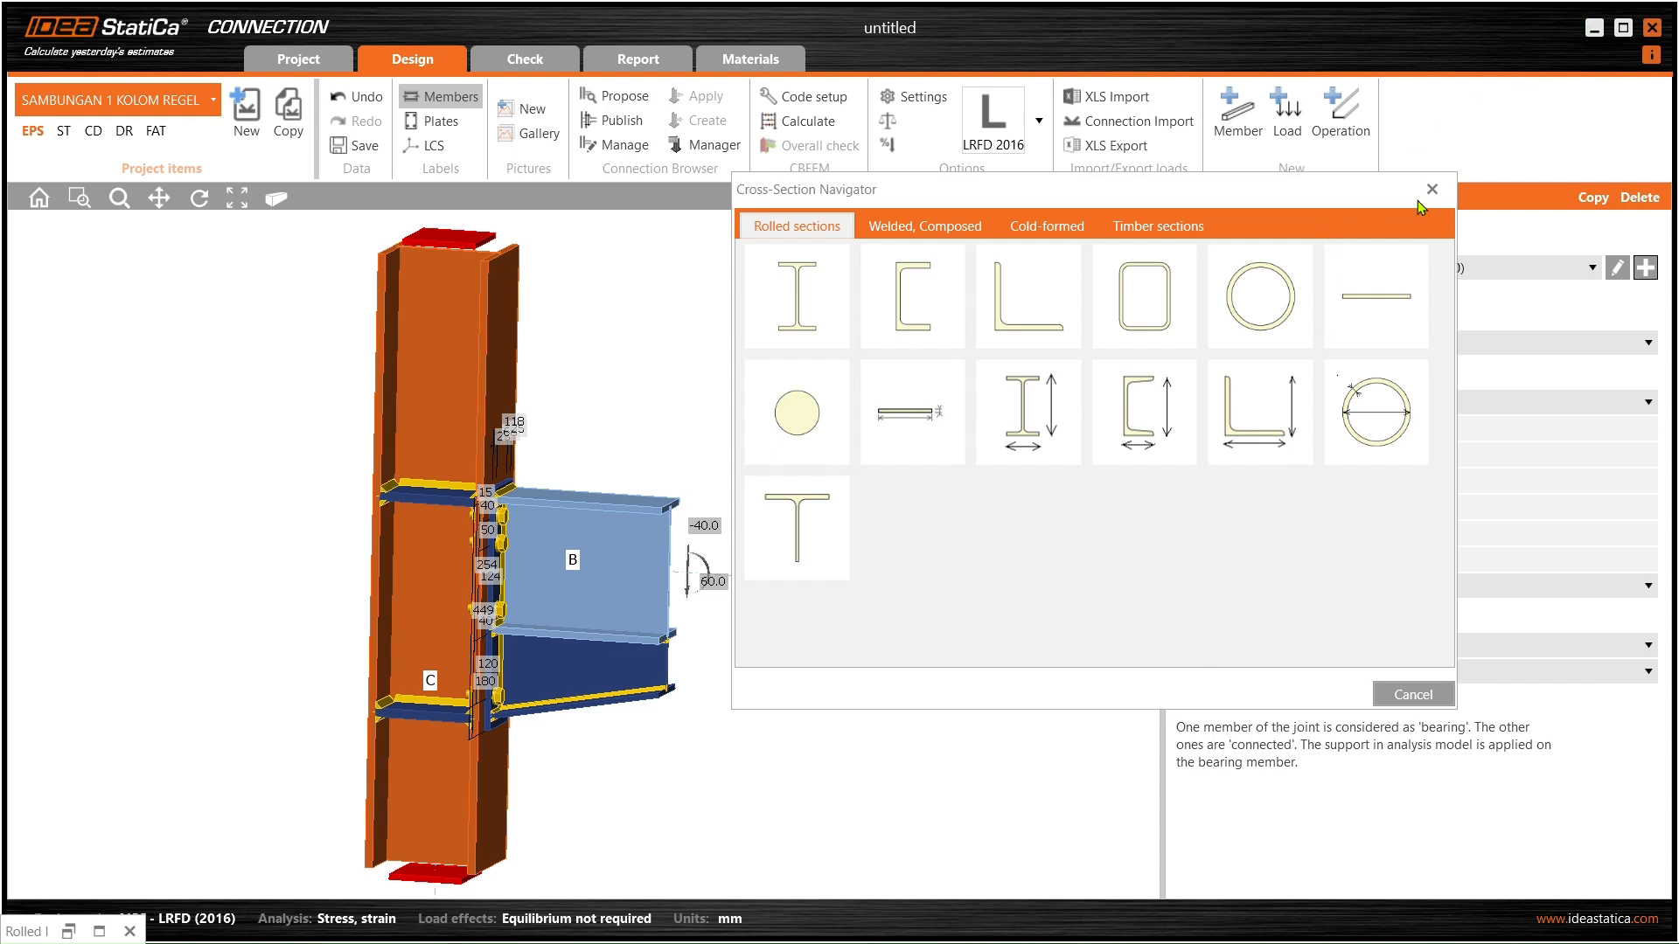
pyautogui.click(1595, 32)
pyautogui.click(168, 40)
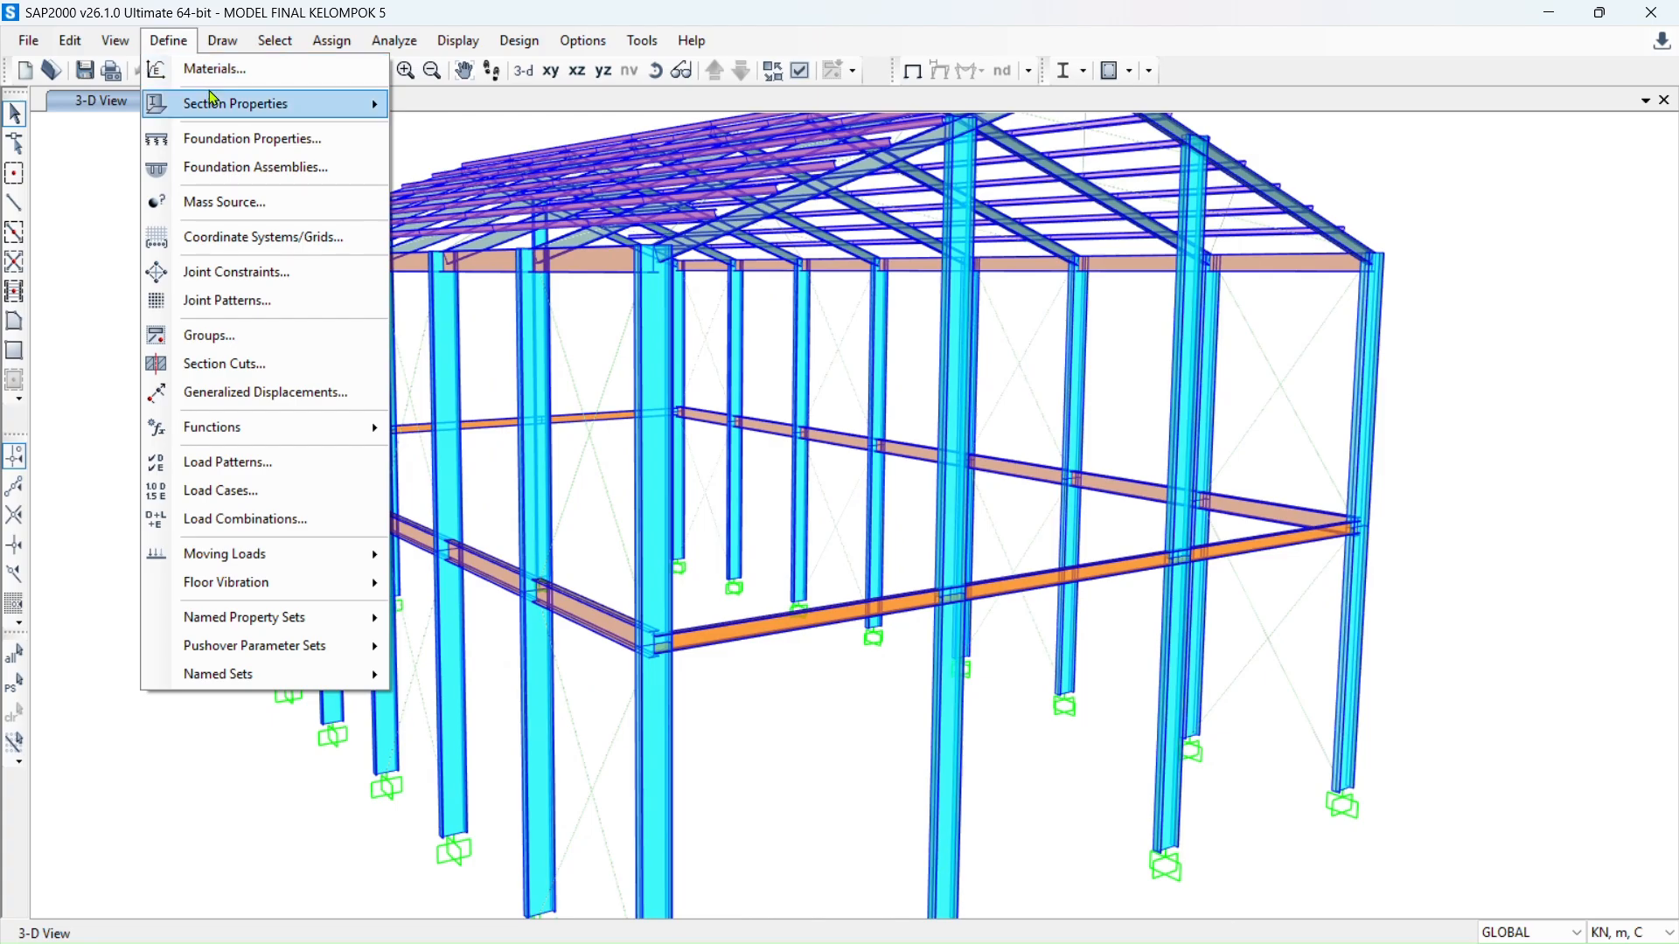
# - Display the KOLOM WF 600 frame section dimensions in SAP2000, then close the dialogs
pyautogui.moveTo(212, 101)
pyautogui.click(555, 108)
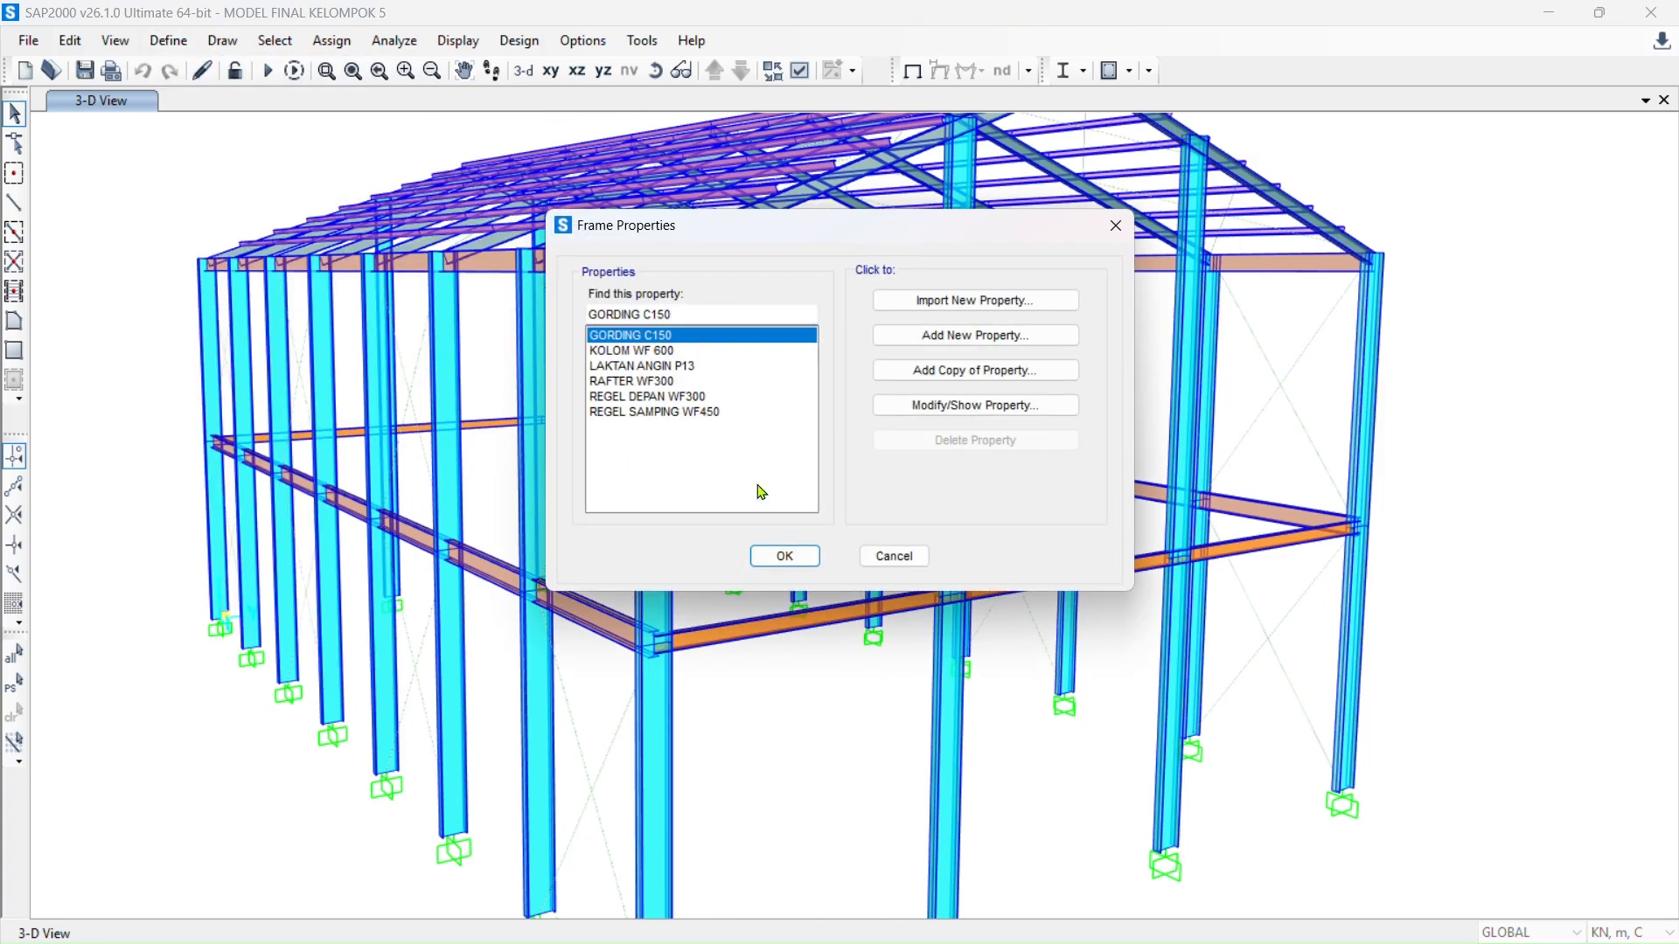
pyautogui.moveTo(758, 240); pyautogui.dragTo(1169, 230)
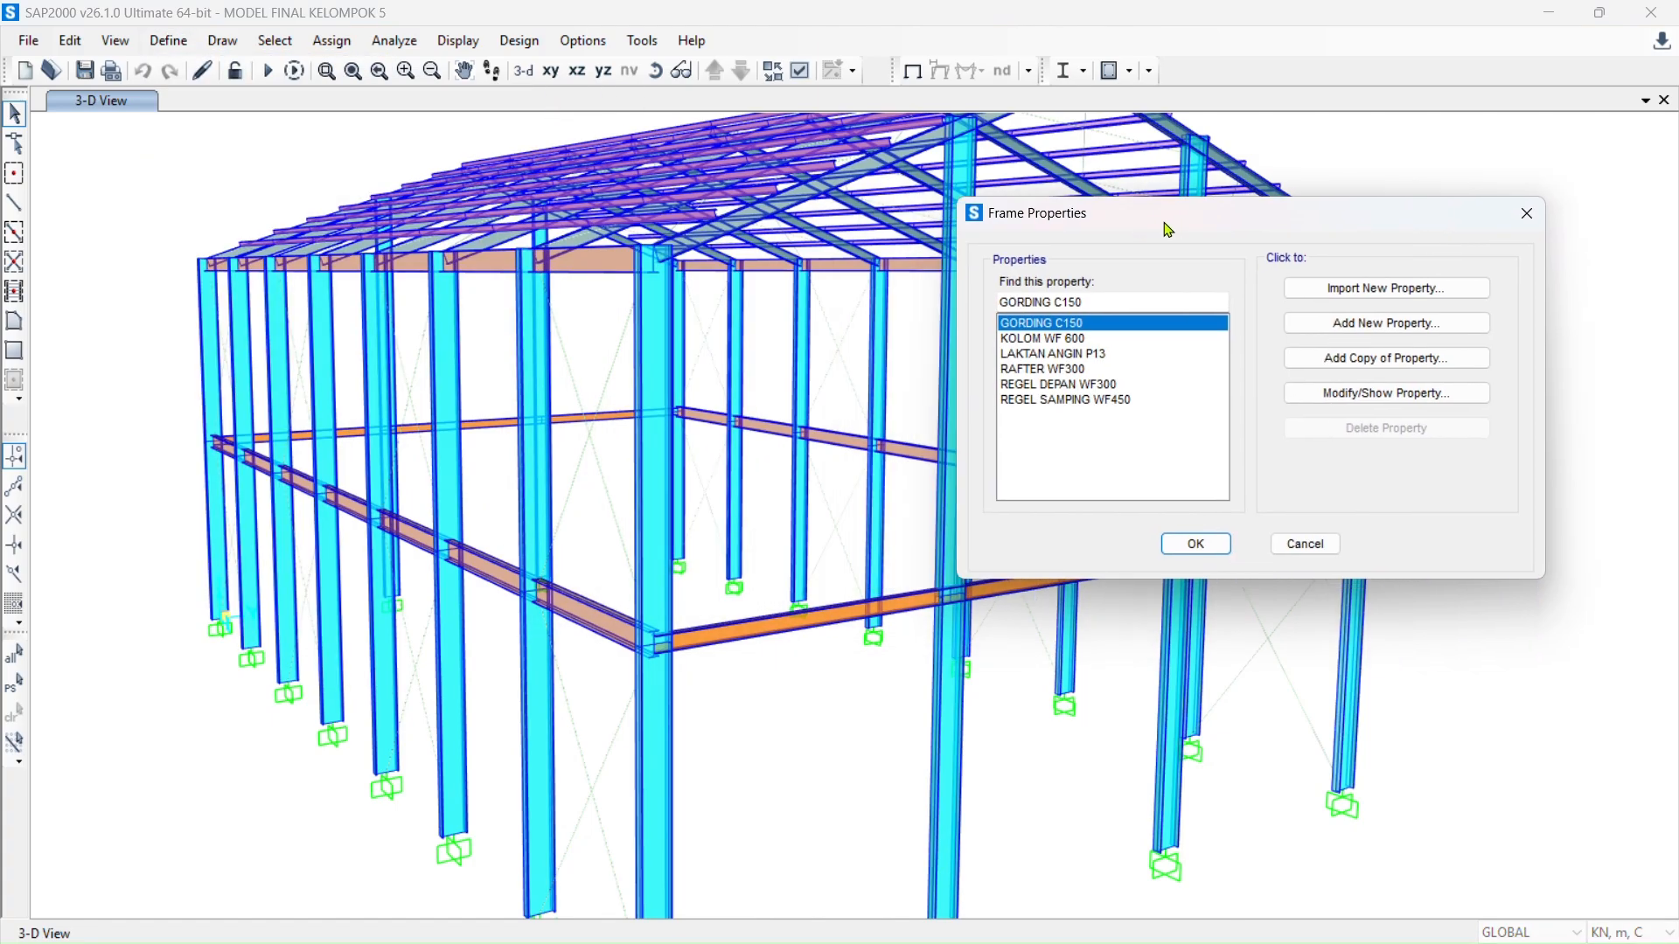
pyautogui.click(1104, 339)
pyautogui.click(1406, 398)
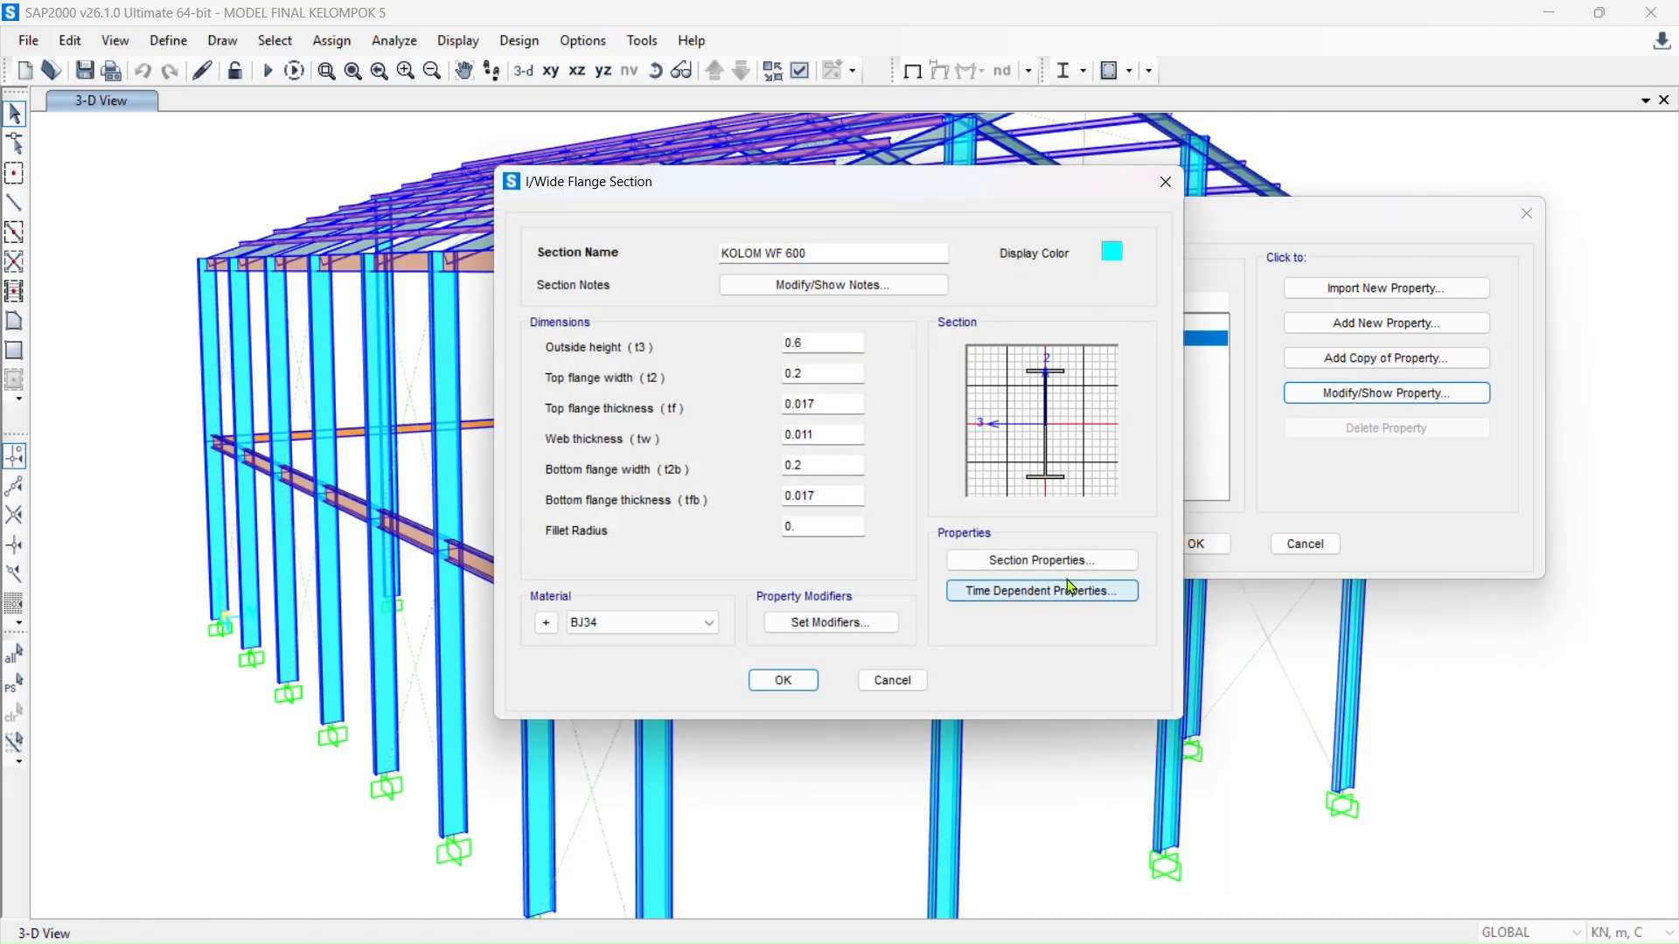
pyautogui.click(891, 687)
pyautogui.click(1305, 544)
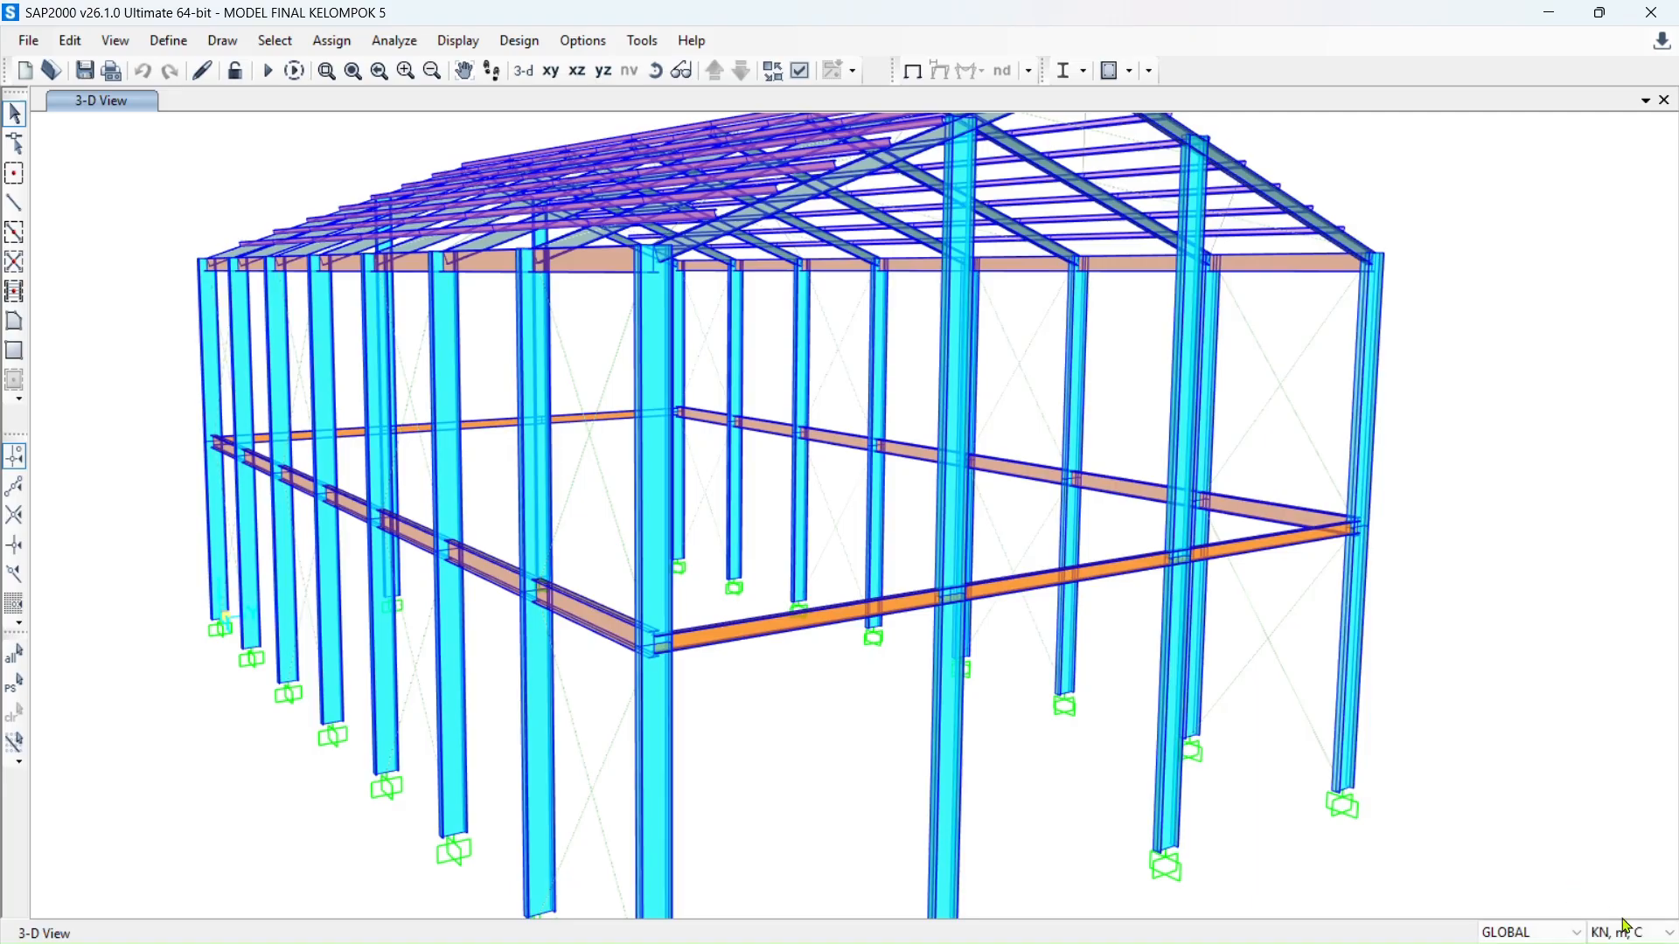
# - Switch SAP2000 units to N, mm, C, reopen KOLOM WF 600 dimensions, then return to IDEA StatiCa
pyautogui.click(1632, 933)
pyautogui.click(1623, 796)
pyautogui.click(170, 41)
pyautogui.moveTo(210, 105)
pyautogui.click(538, 115)
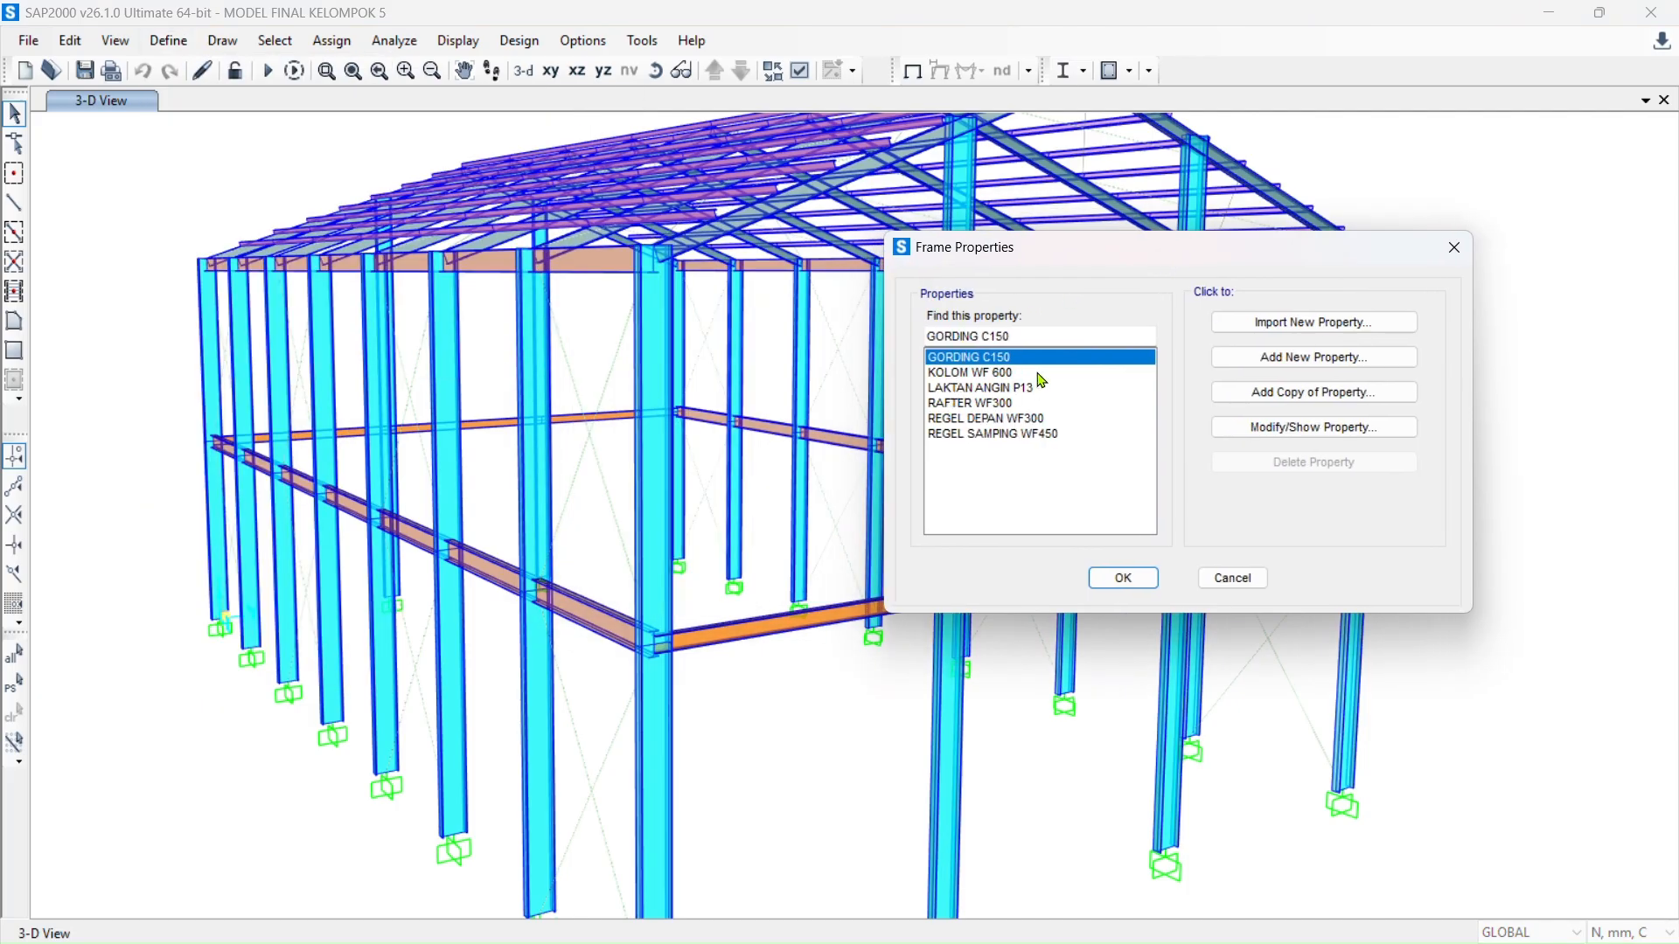
pyautogui.click(1035, 371)
pyautogui.click(1382, 418)
pyautogui.moveTo(997, 189); pyautogui.dragTo(546, 178)
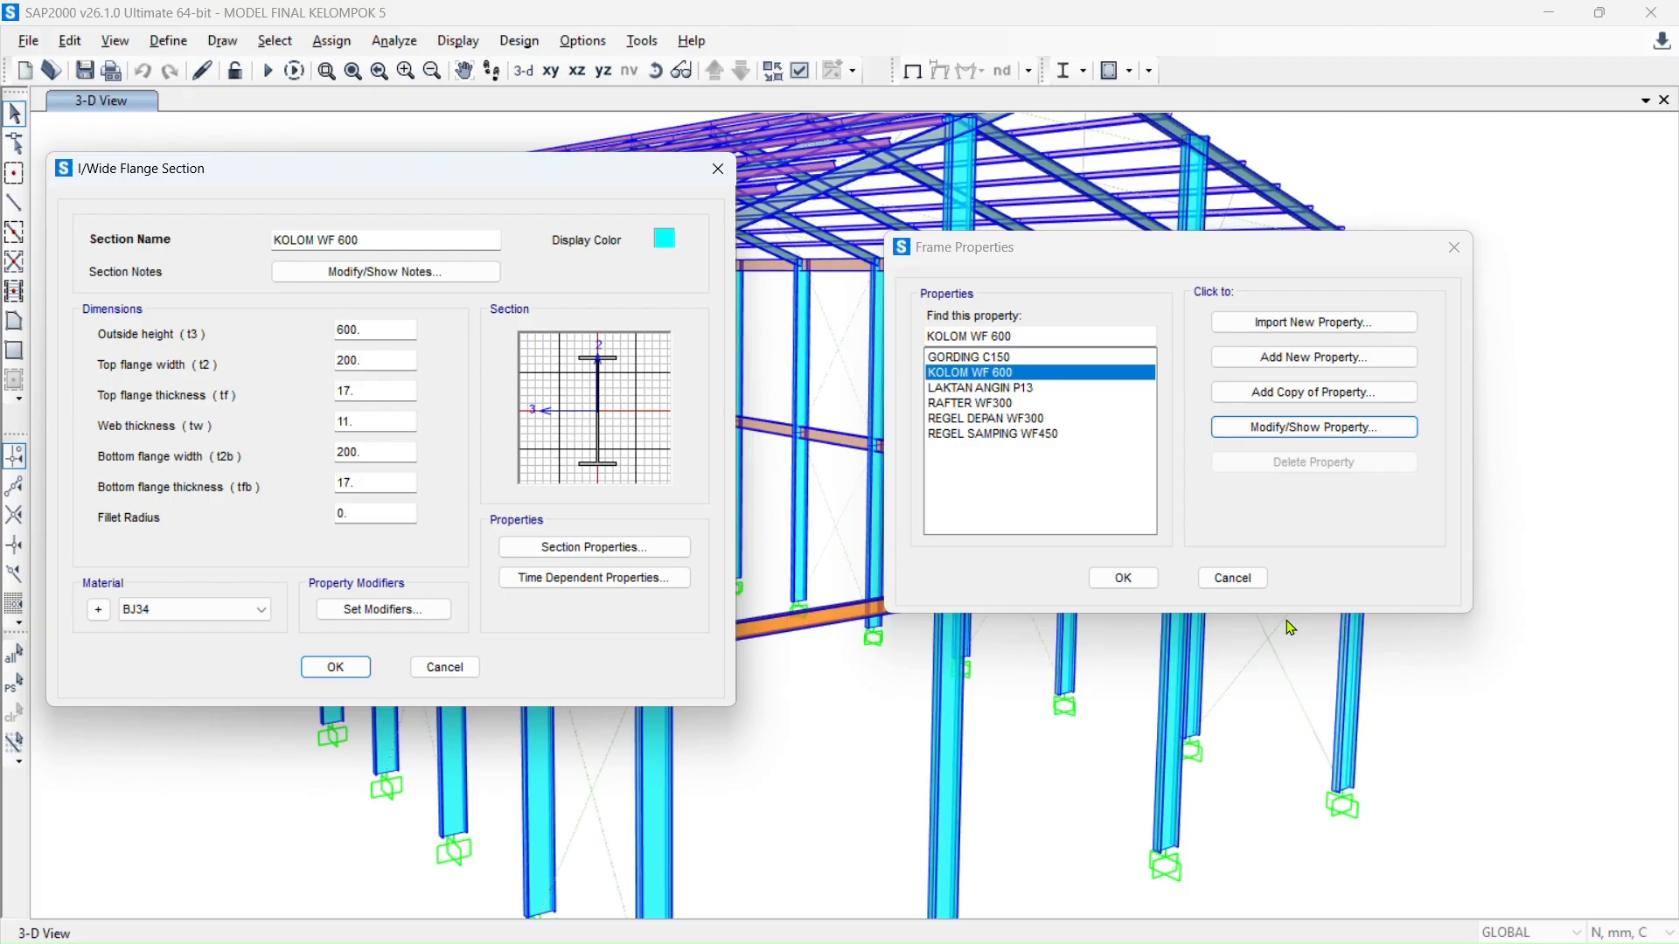
pyautogui.hotkey('alt', 'Tab')
pyautogui.hotkey('alt', 'Tab')
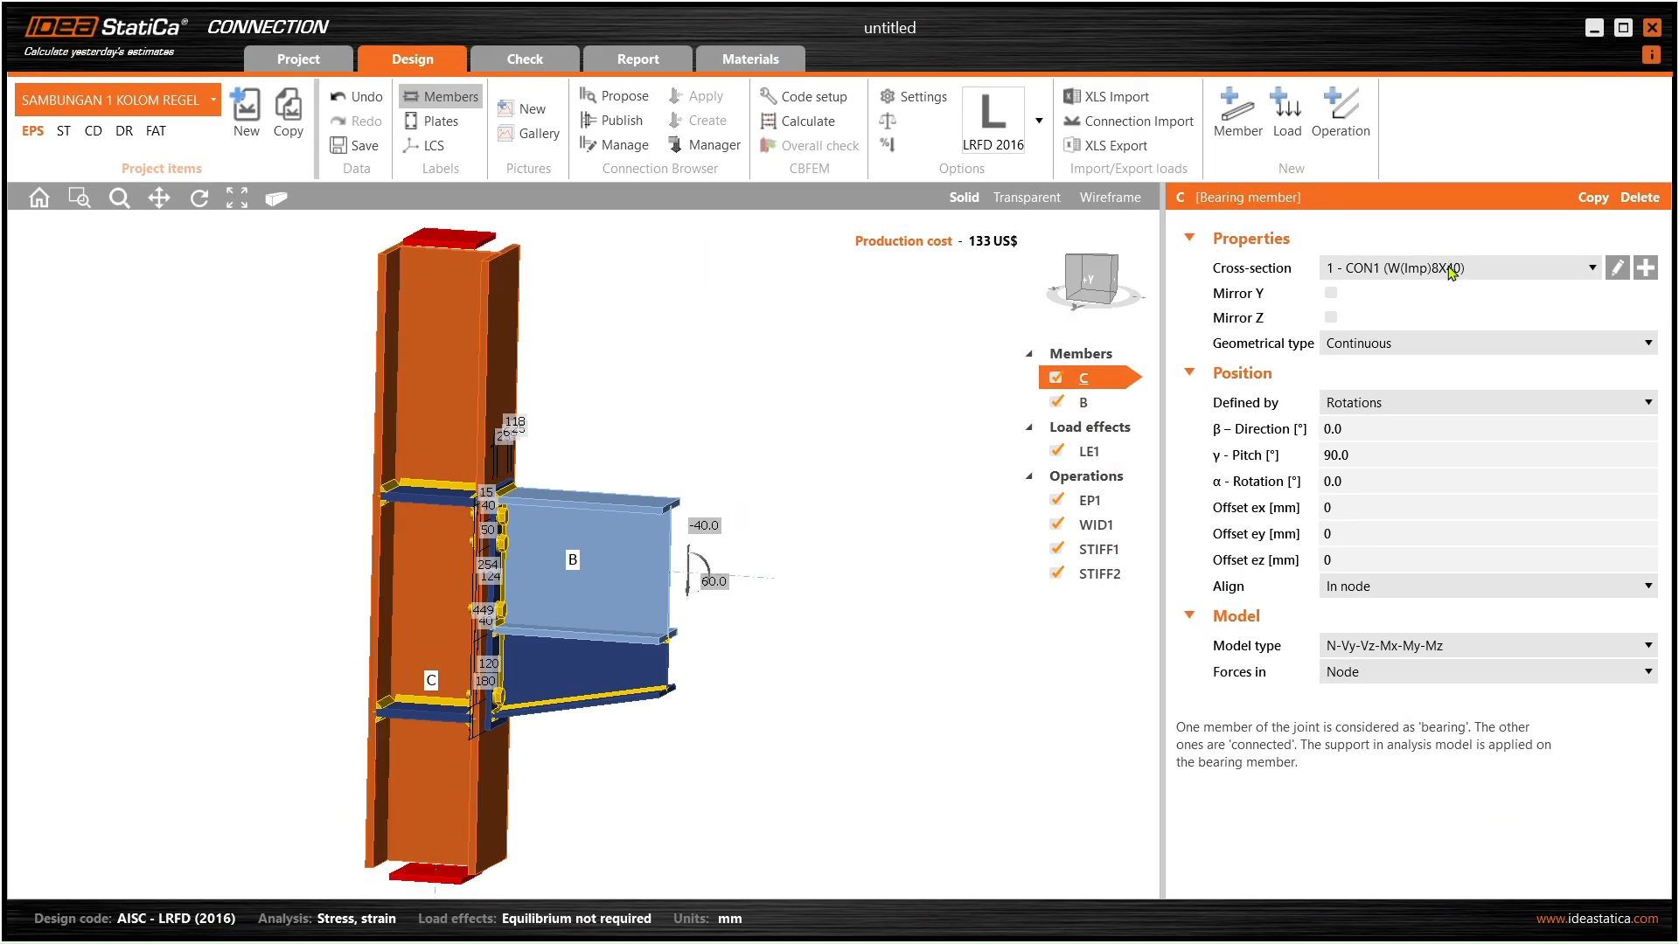
# - Start a new parametric rolled I section and name it IWF 600.200.17.11, checking SAP2000's values
pyautogui.click(1635, 269)
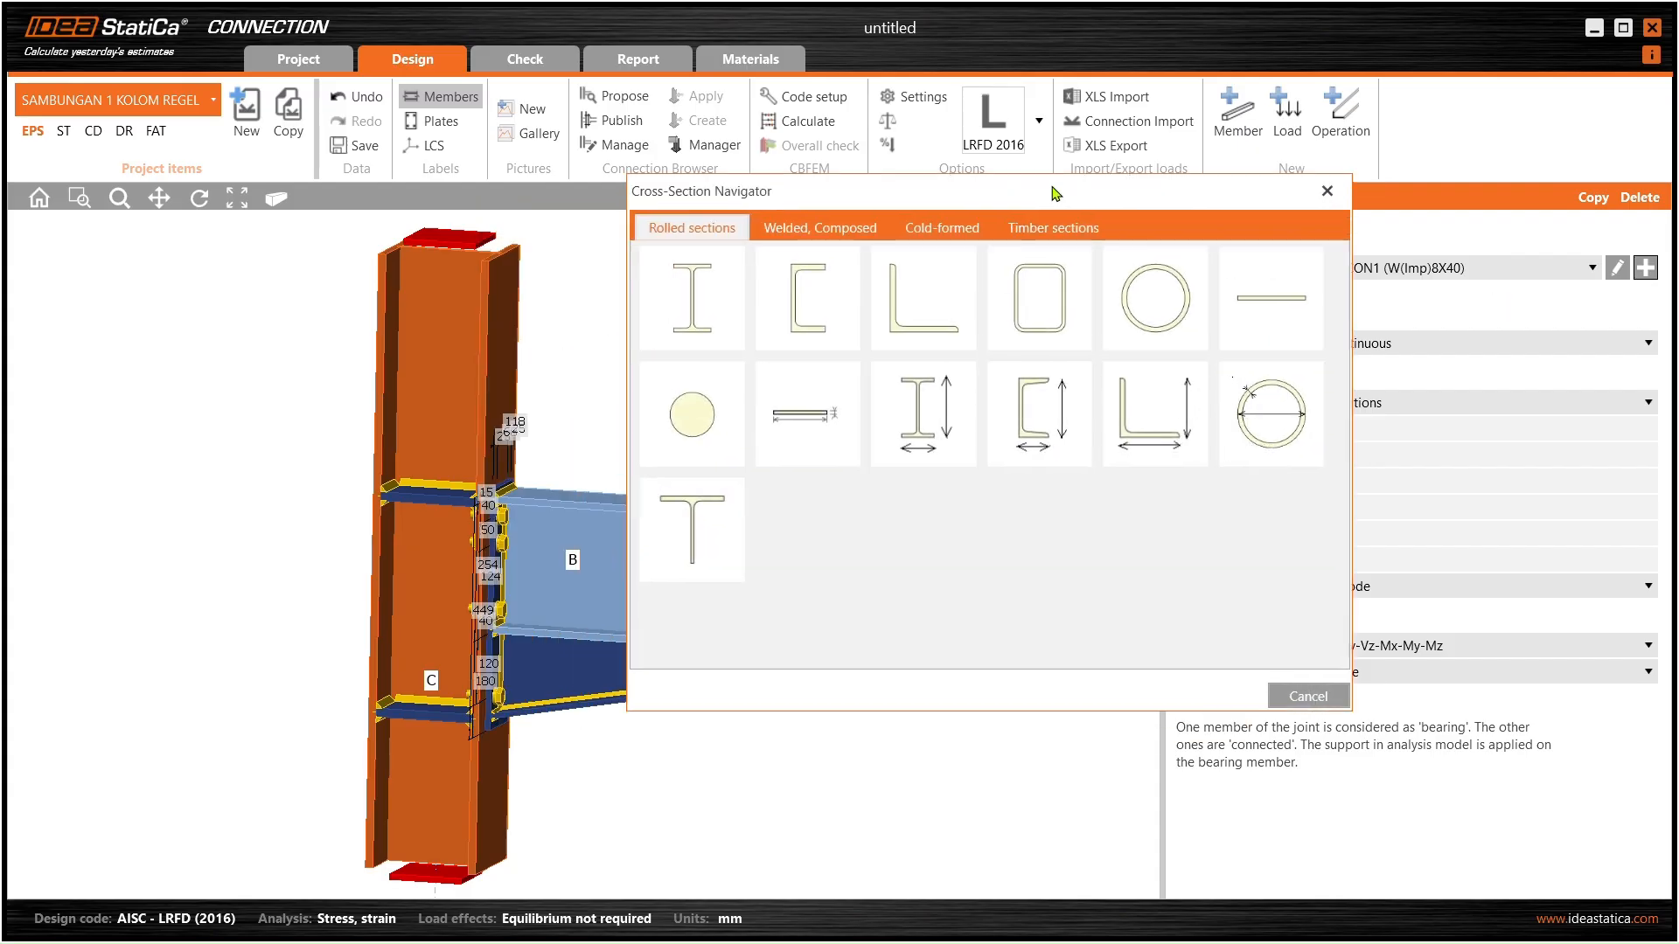
pyautogui.click(1004, 402)
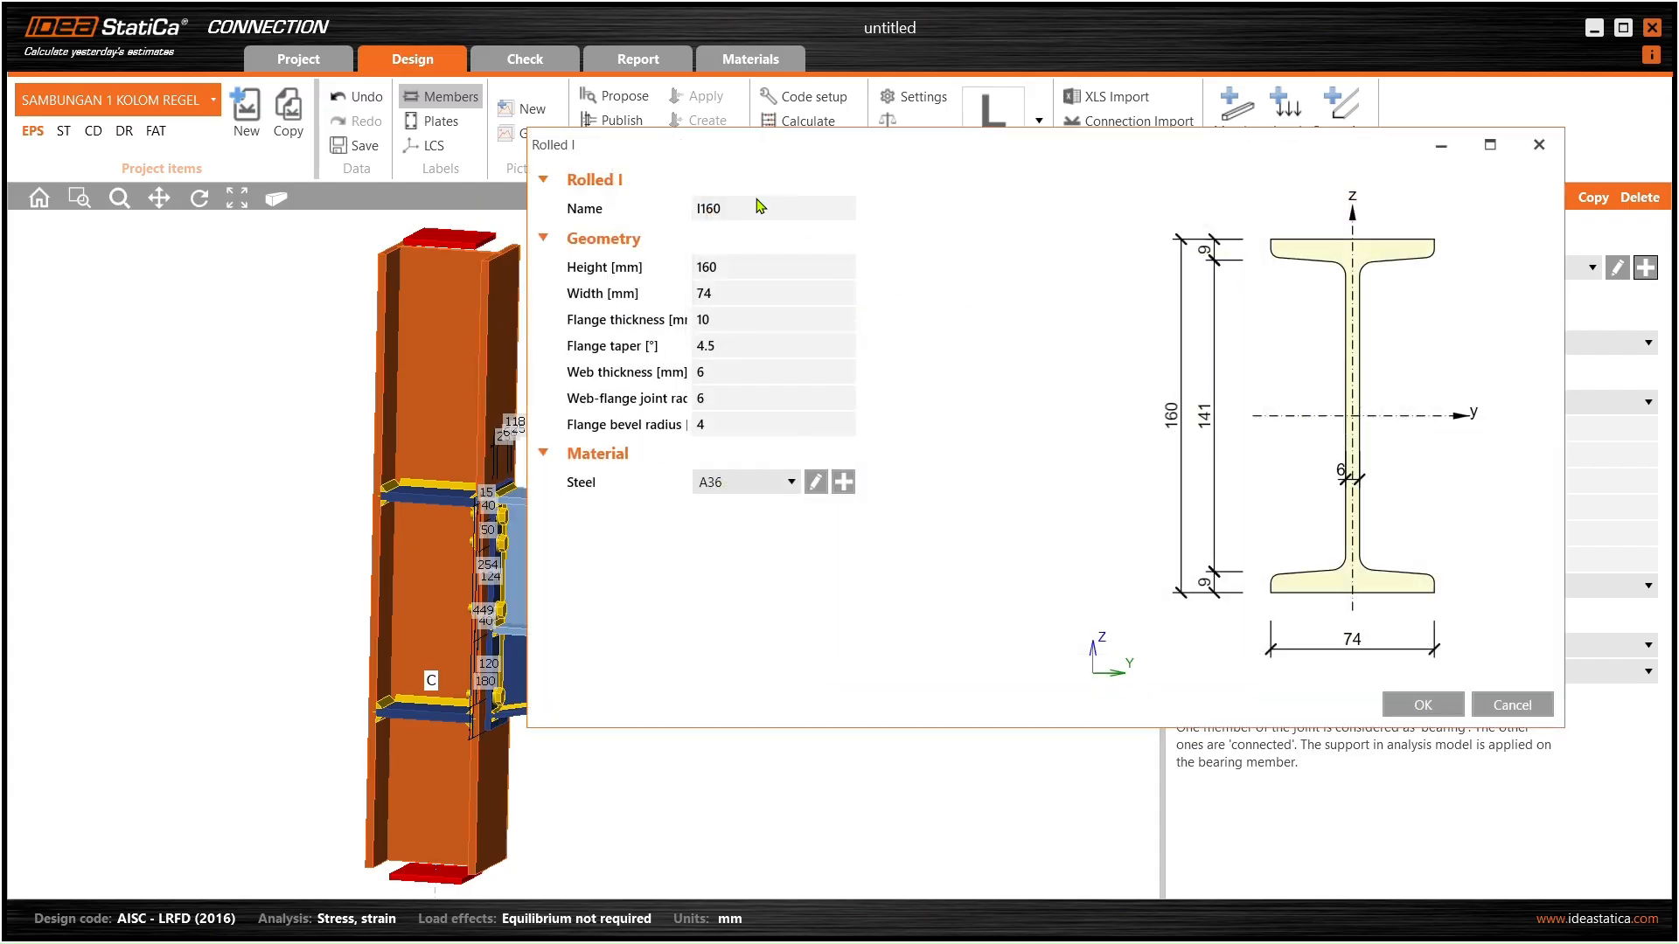
pyautogui.click(615, 216)
pyautogui.write('I')
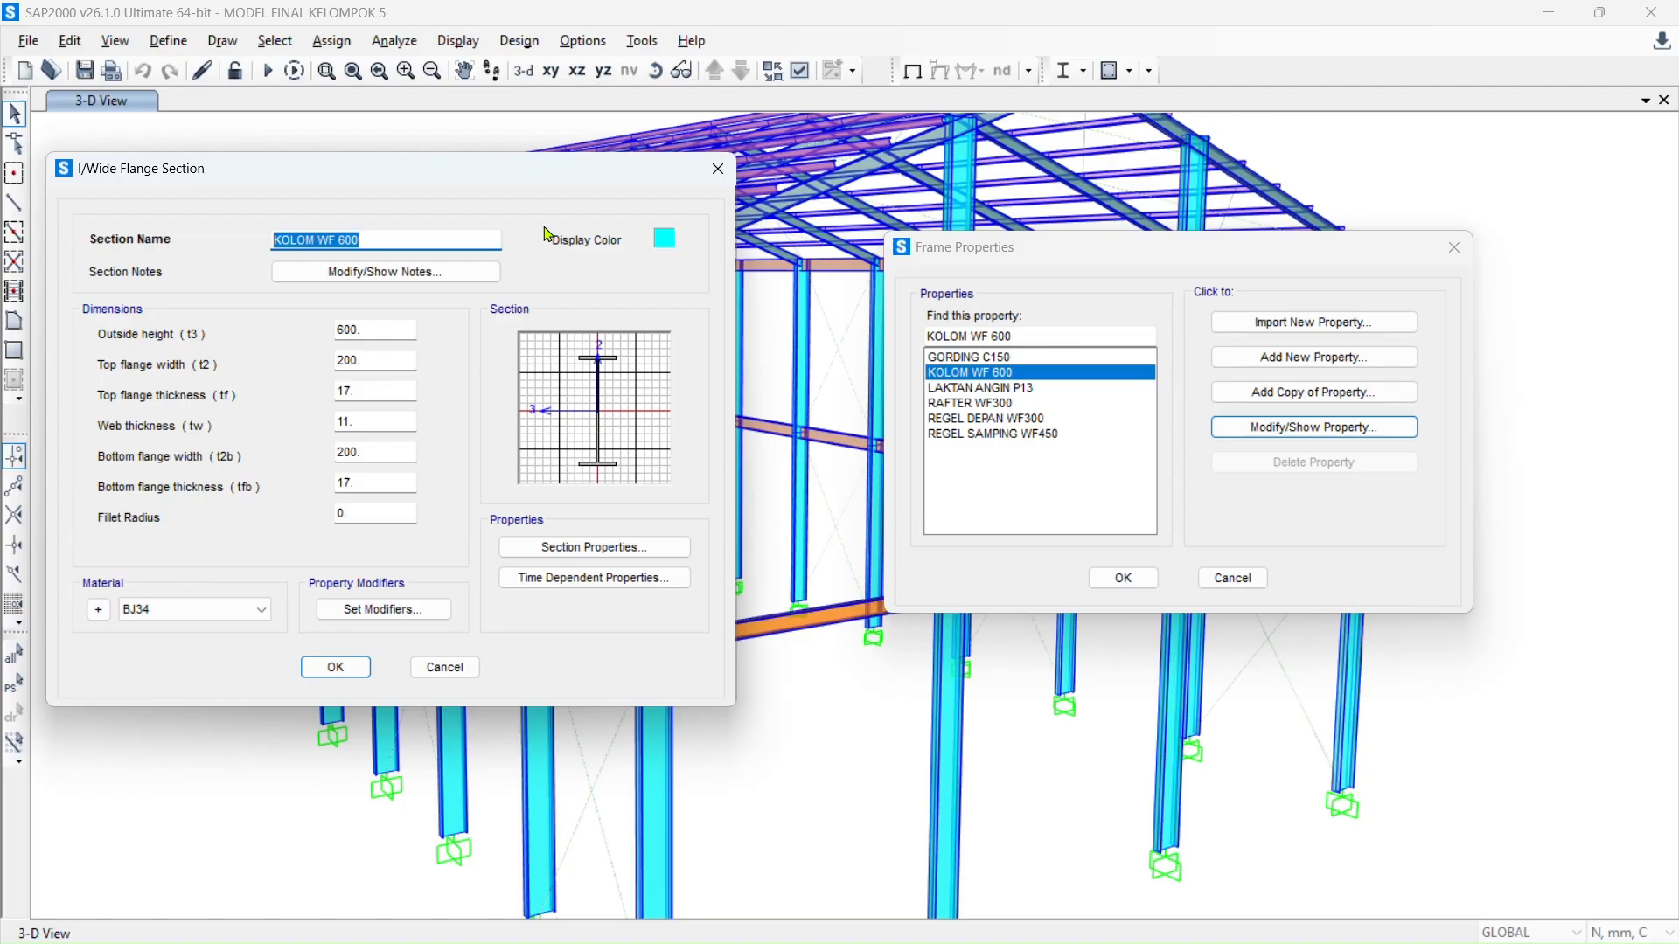
pyautogui.hotkey('alt', 'Tab')
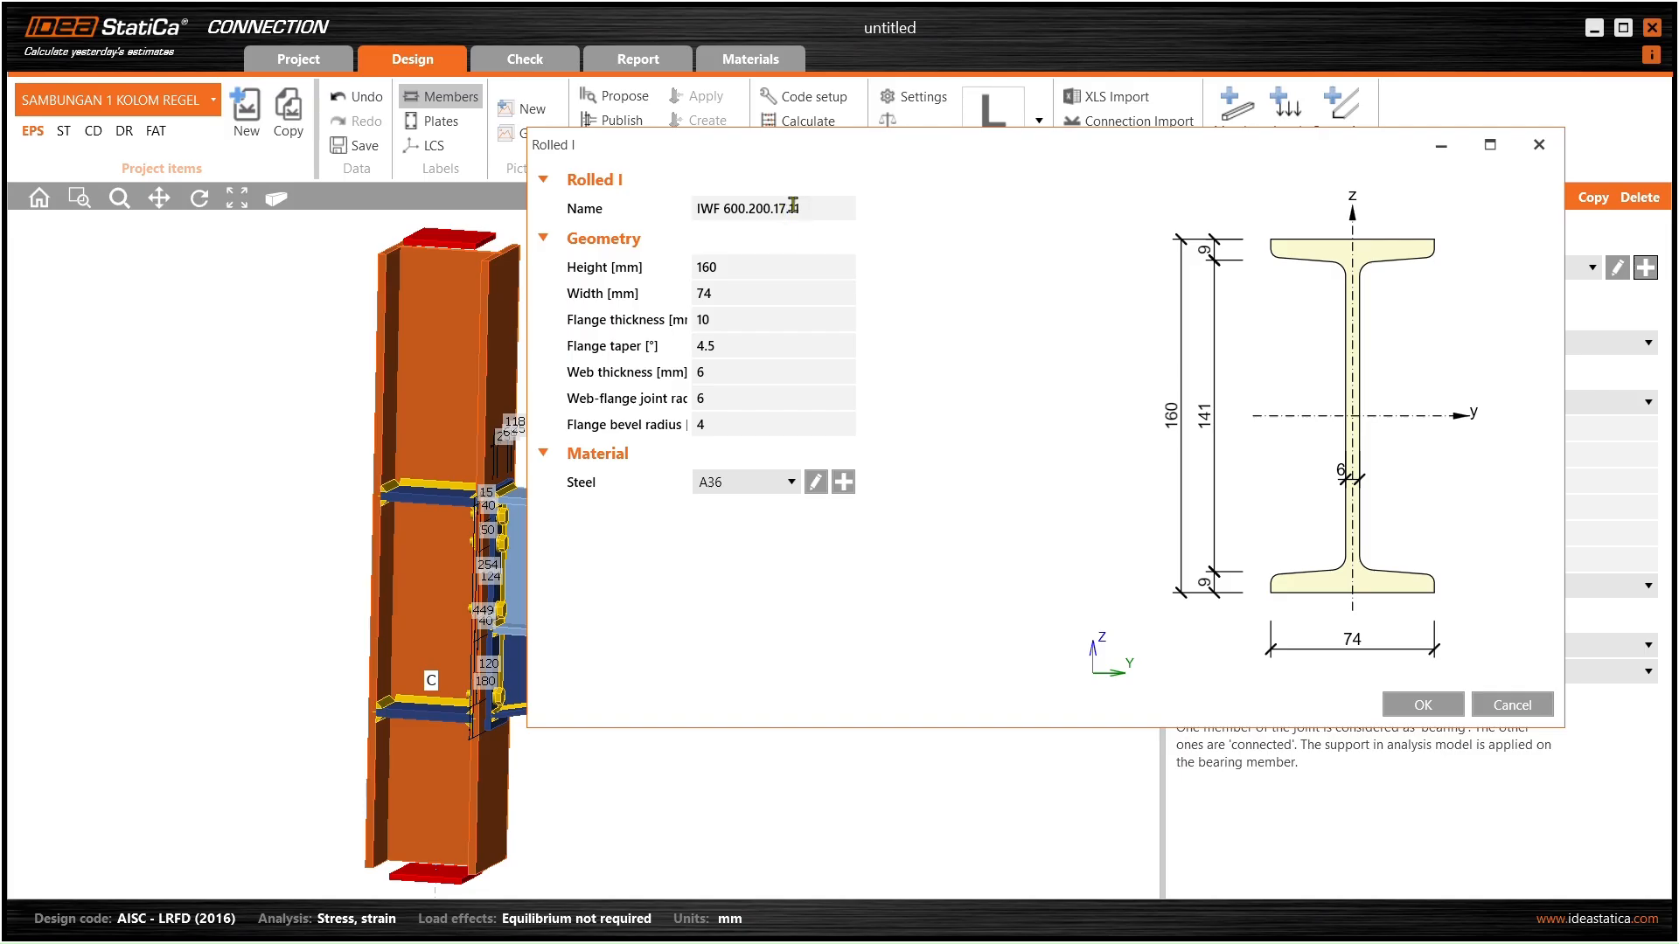
pyautogui.hotkey('alt', 'Tab')
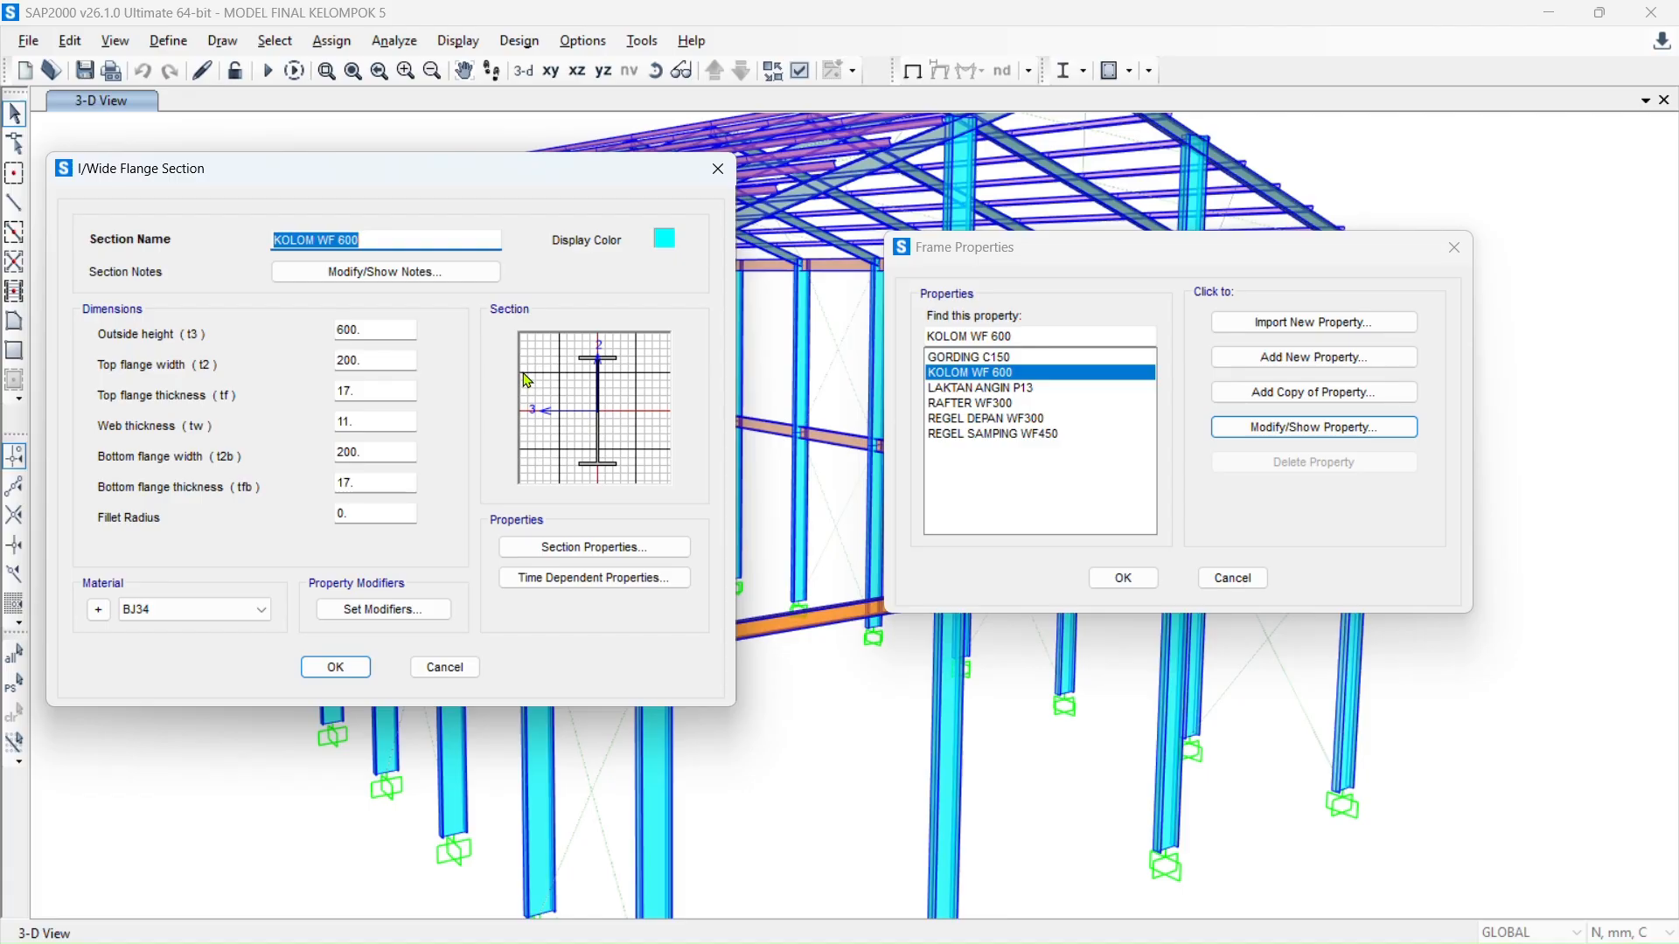
pyautogui.hotkey('alt', 'Tab')
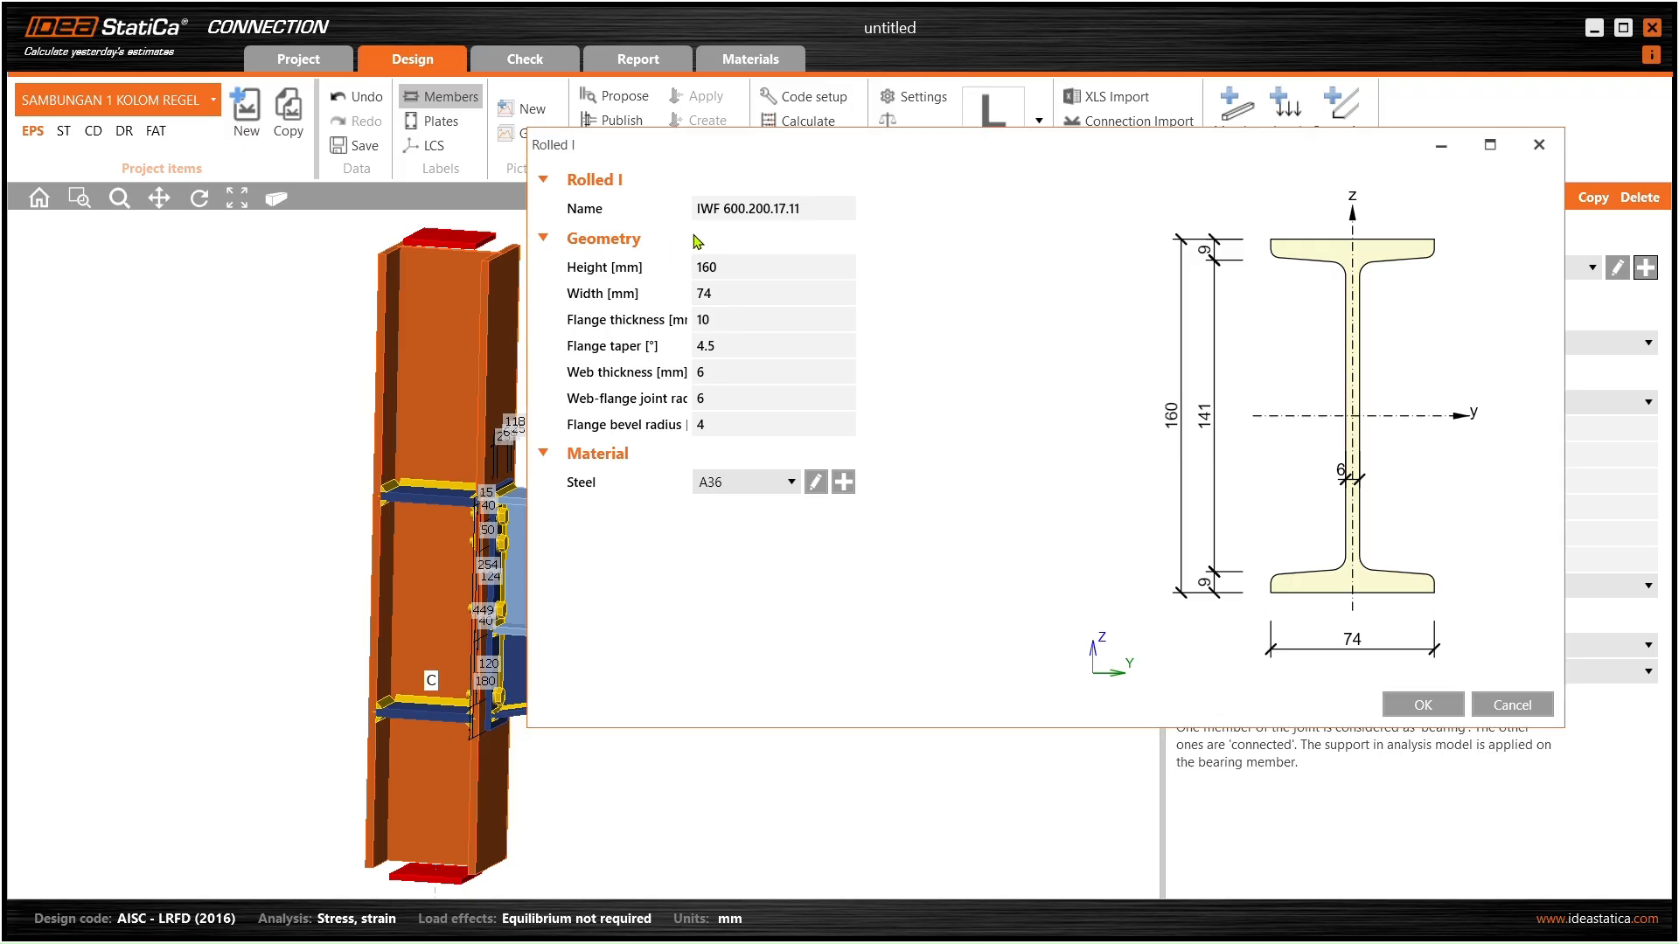
# - Set height 600, width 200, flange 17, web 11 and joint radius 11 mm, then confirm
pyautogui.click(672, 273)
pyautogui.write('600')
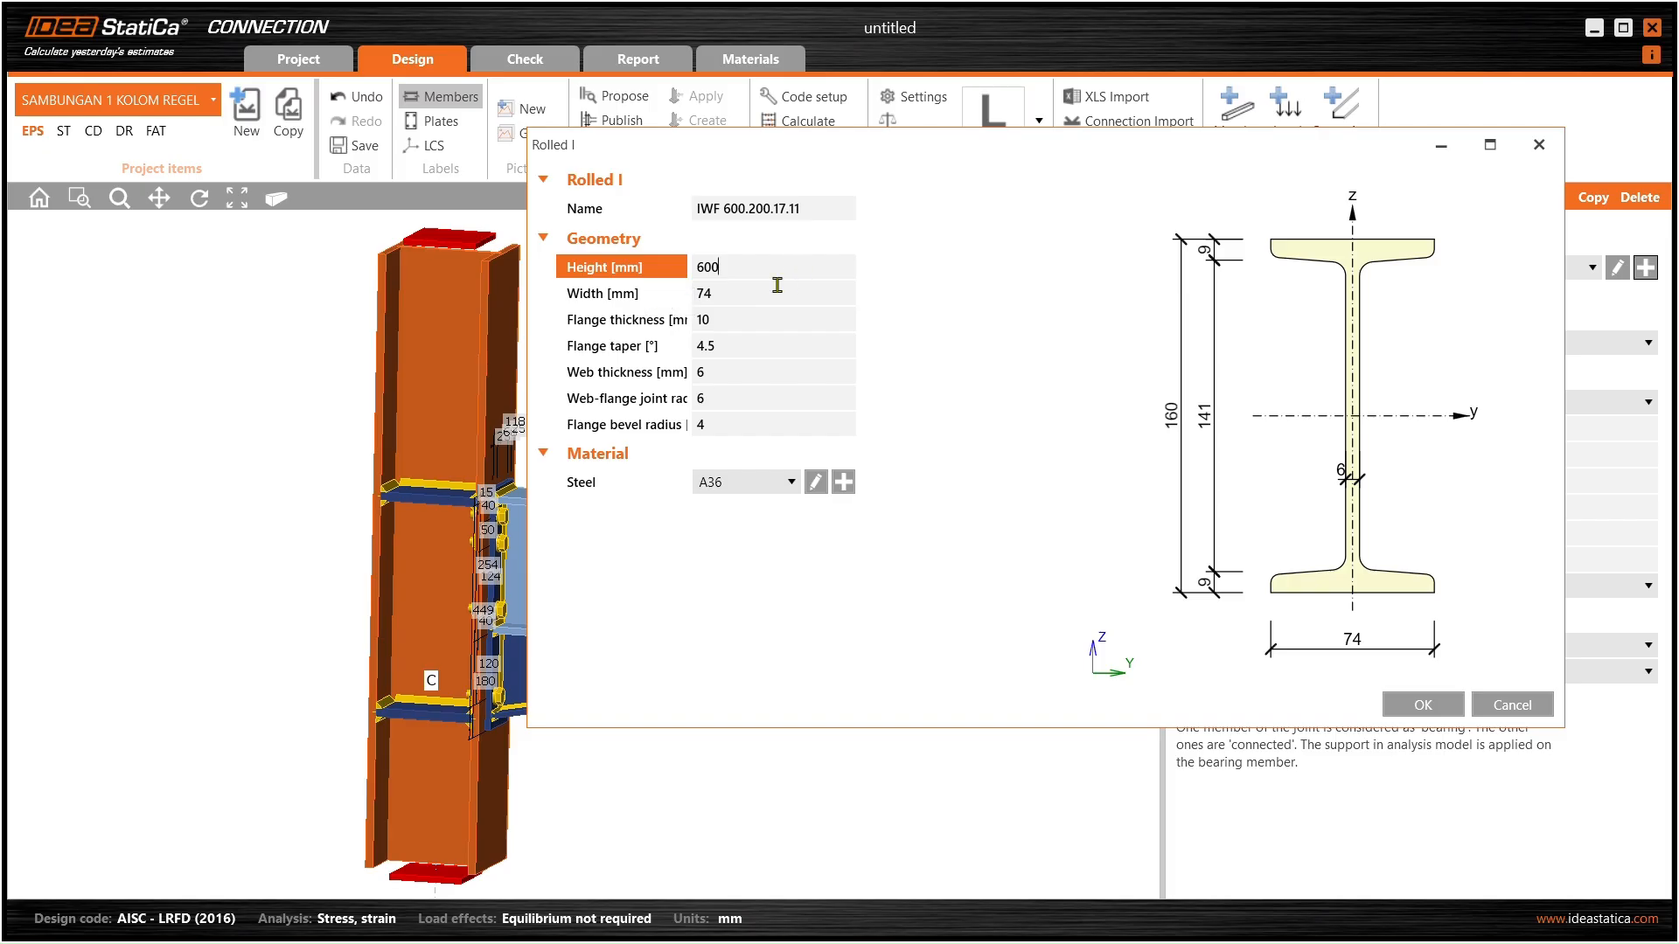
pyautogui.click(655, 303)
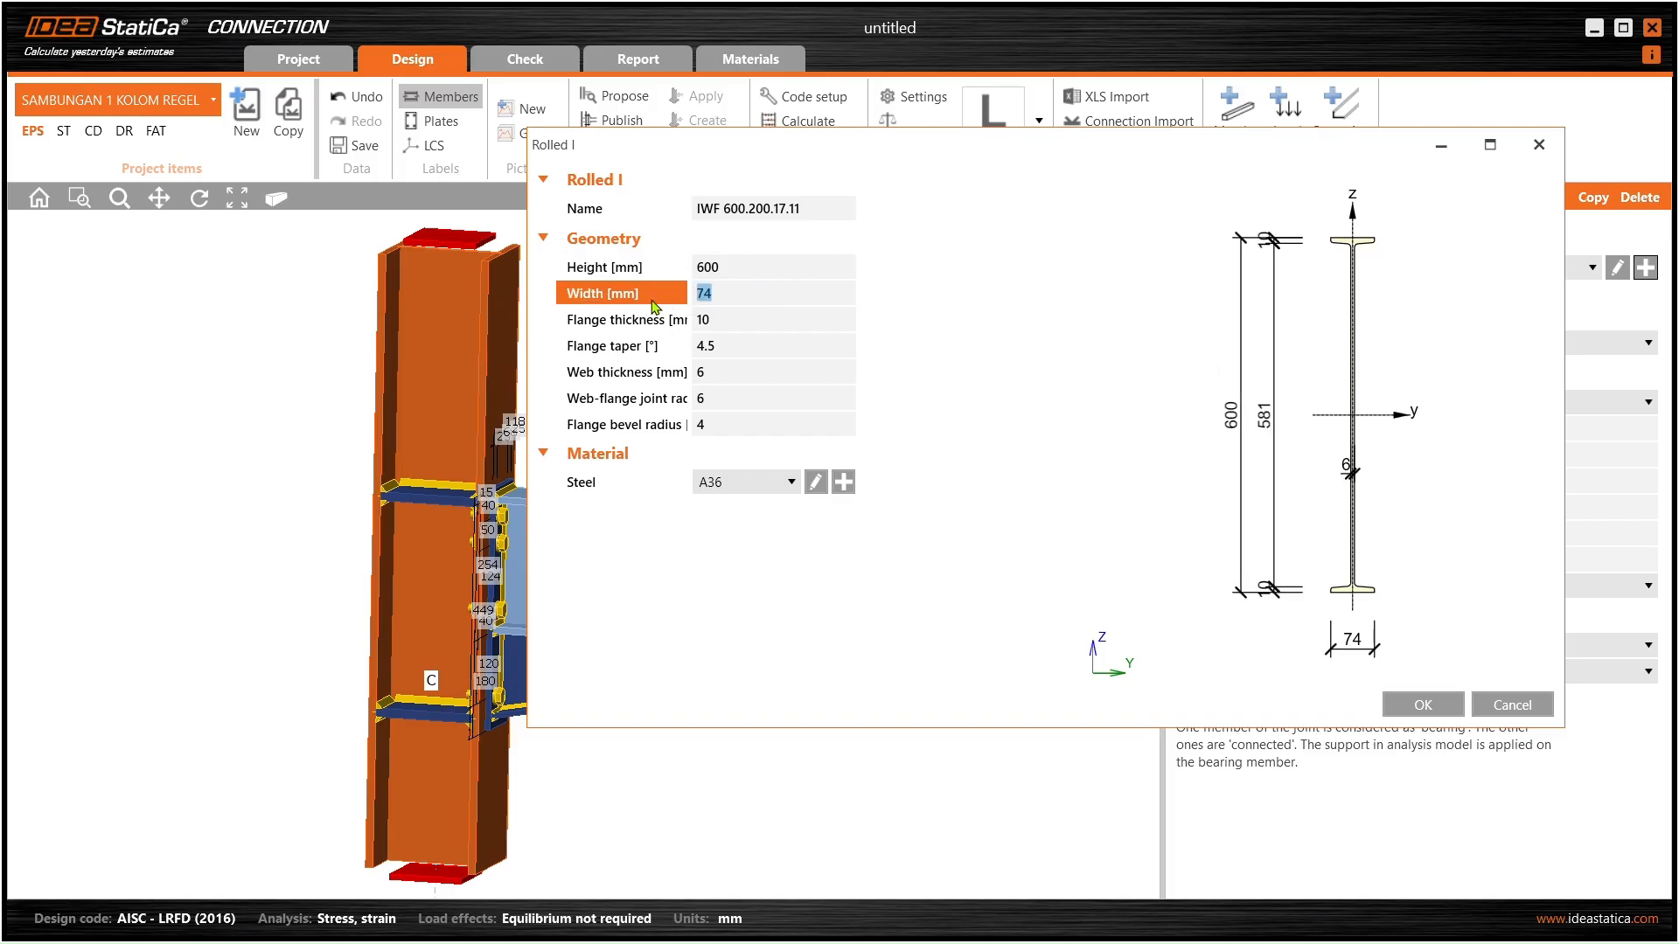
pyautogui.click(747, 319)
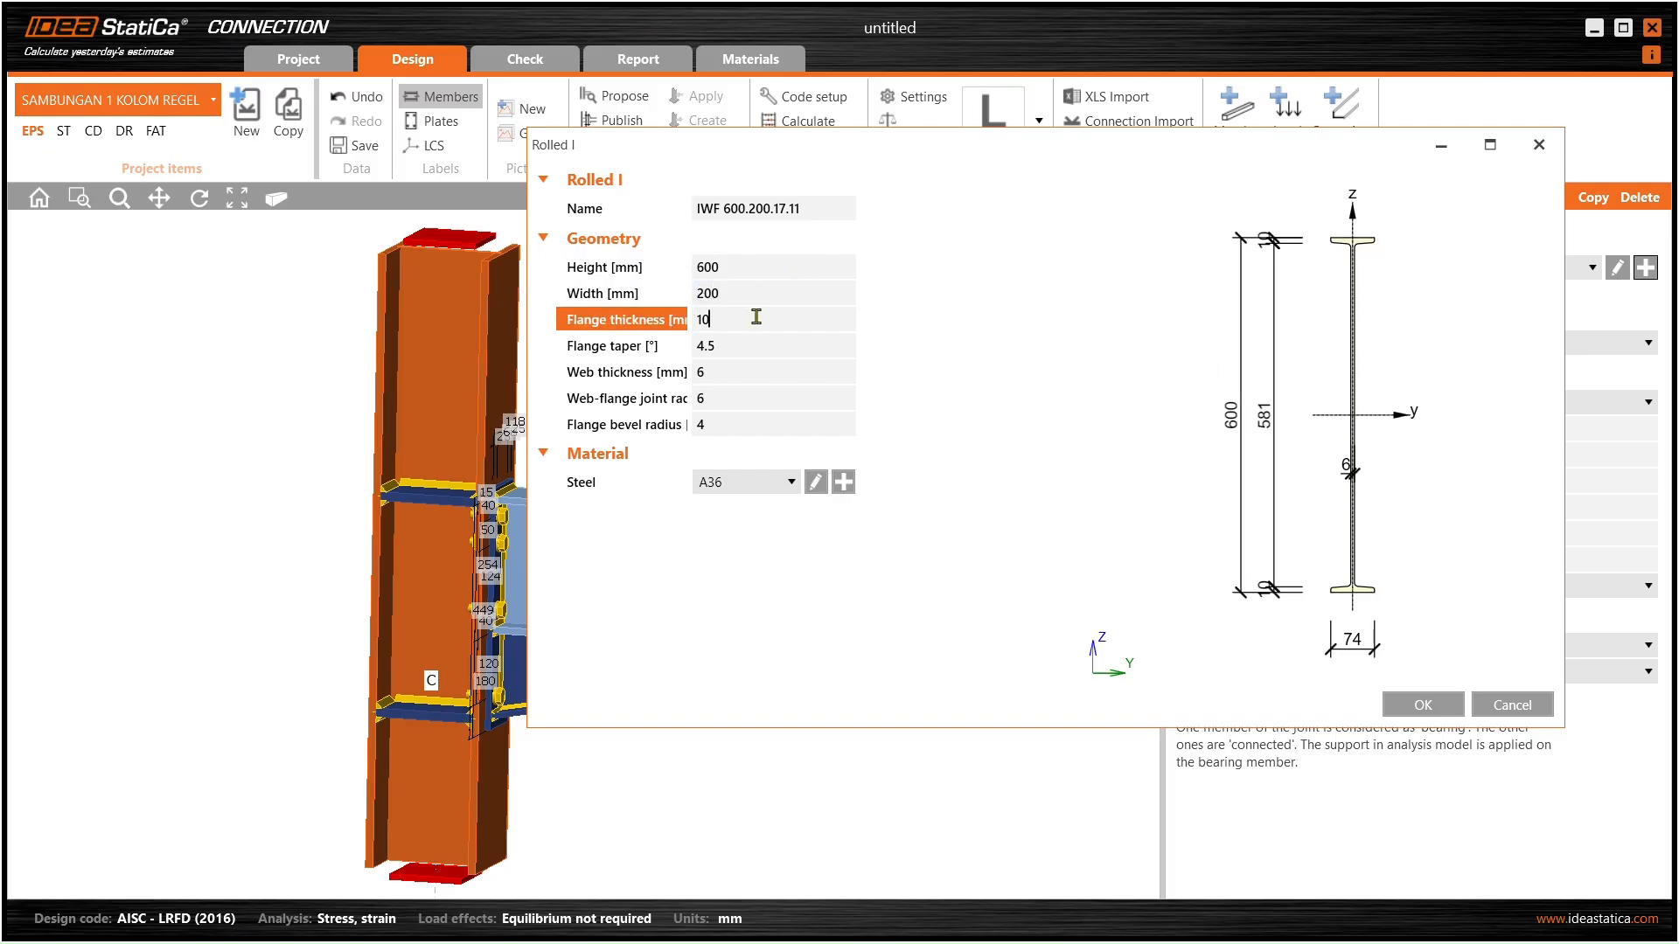
pyautogui.click(748, 318)
pyautogui.write('1')
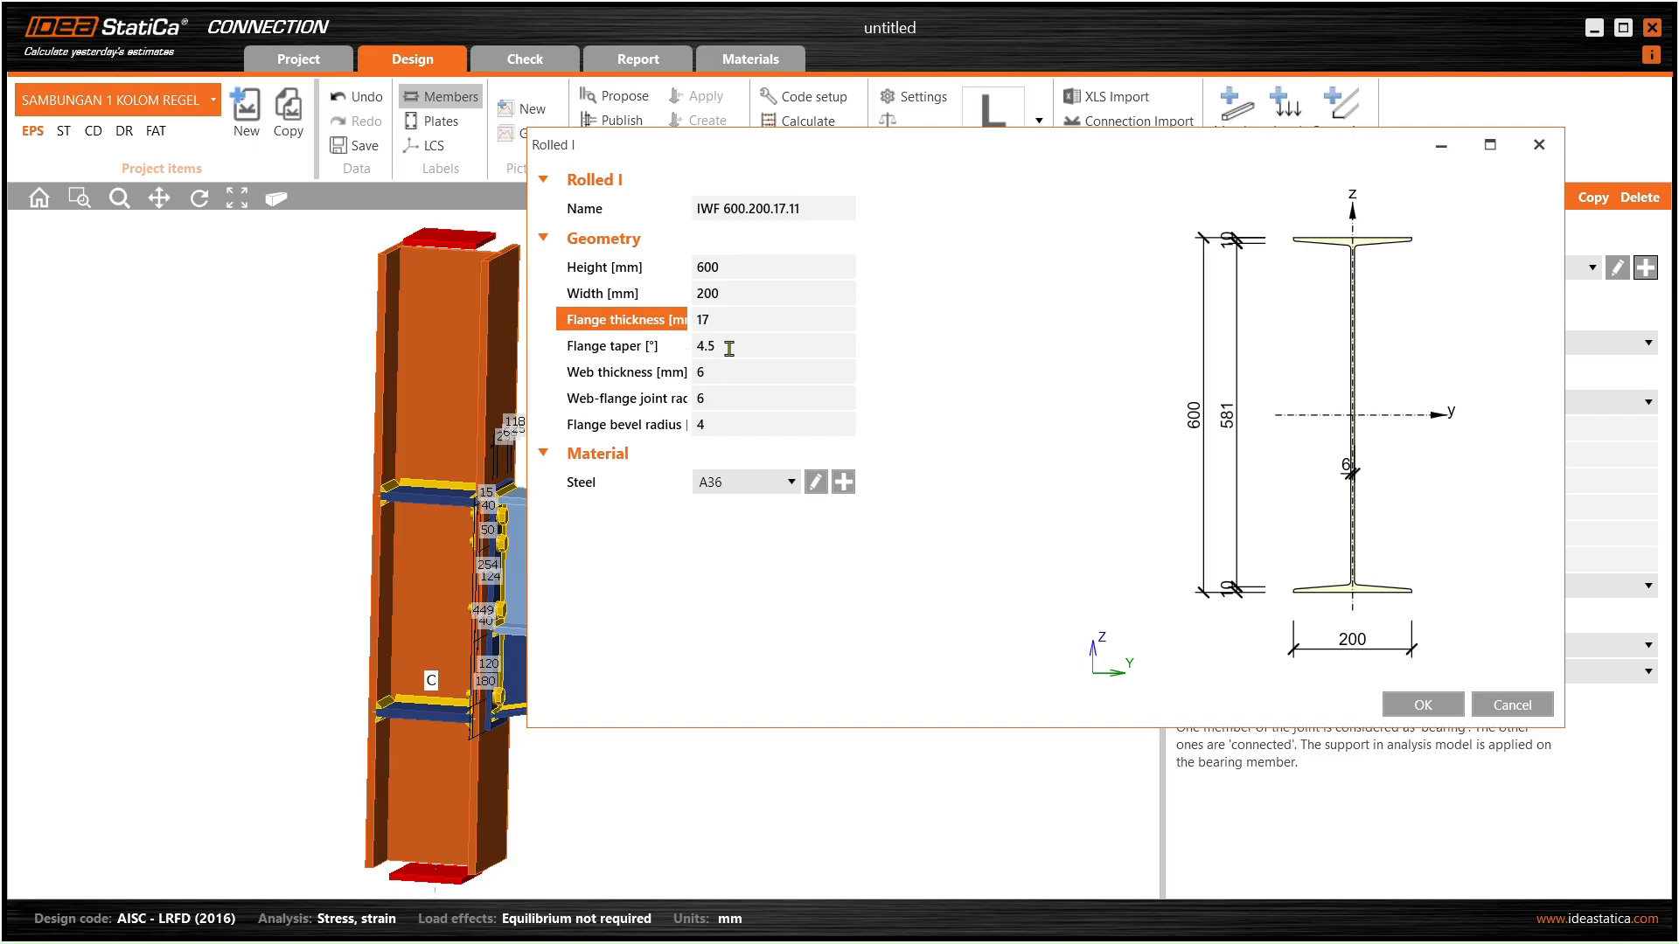
pyautogui.click(729, 347)
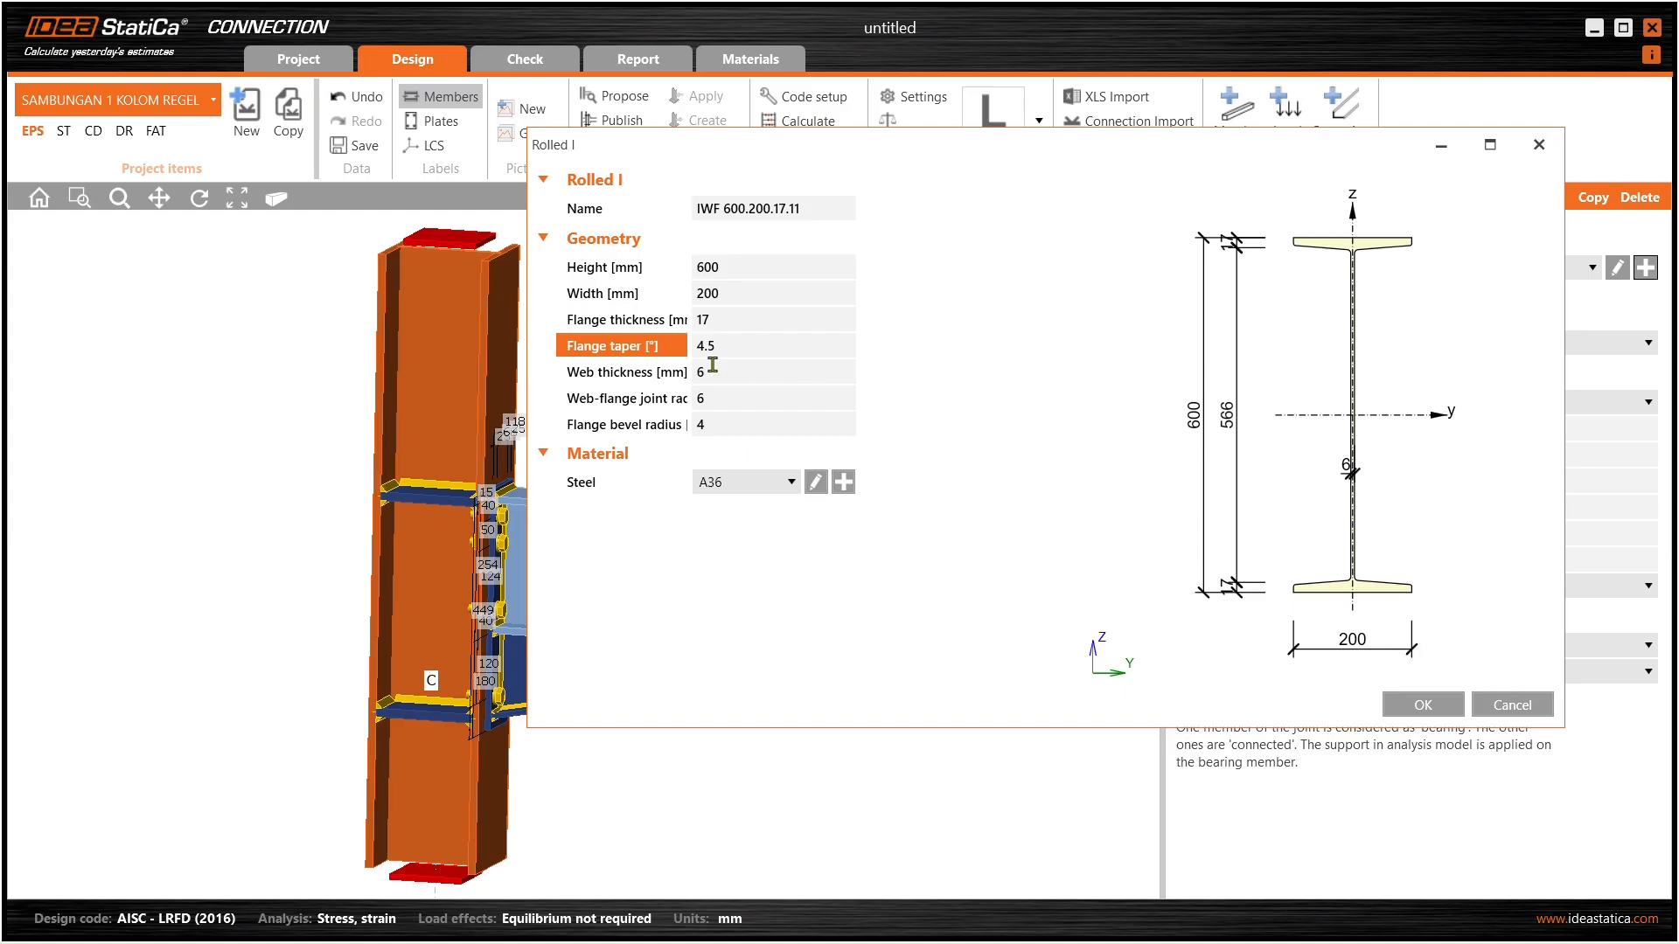
pyautogui.press('Tab')
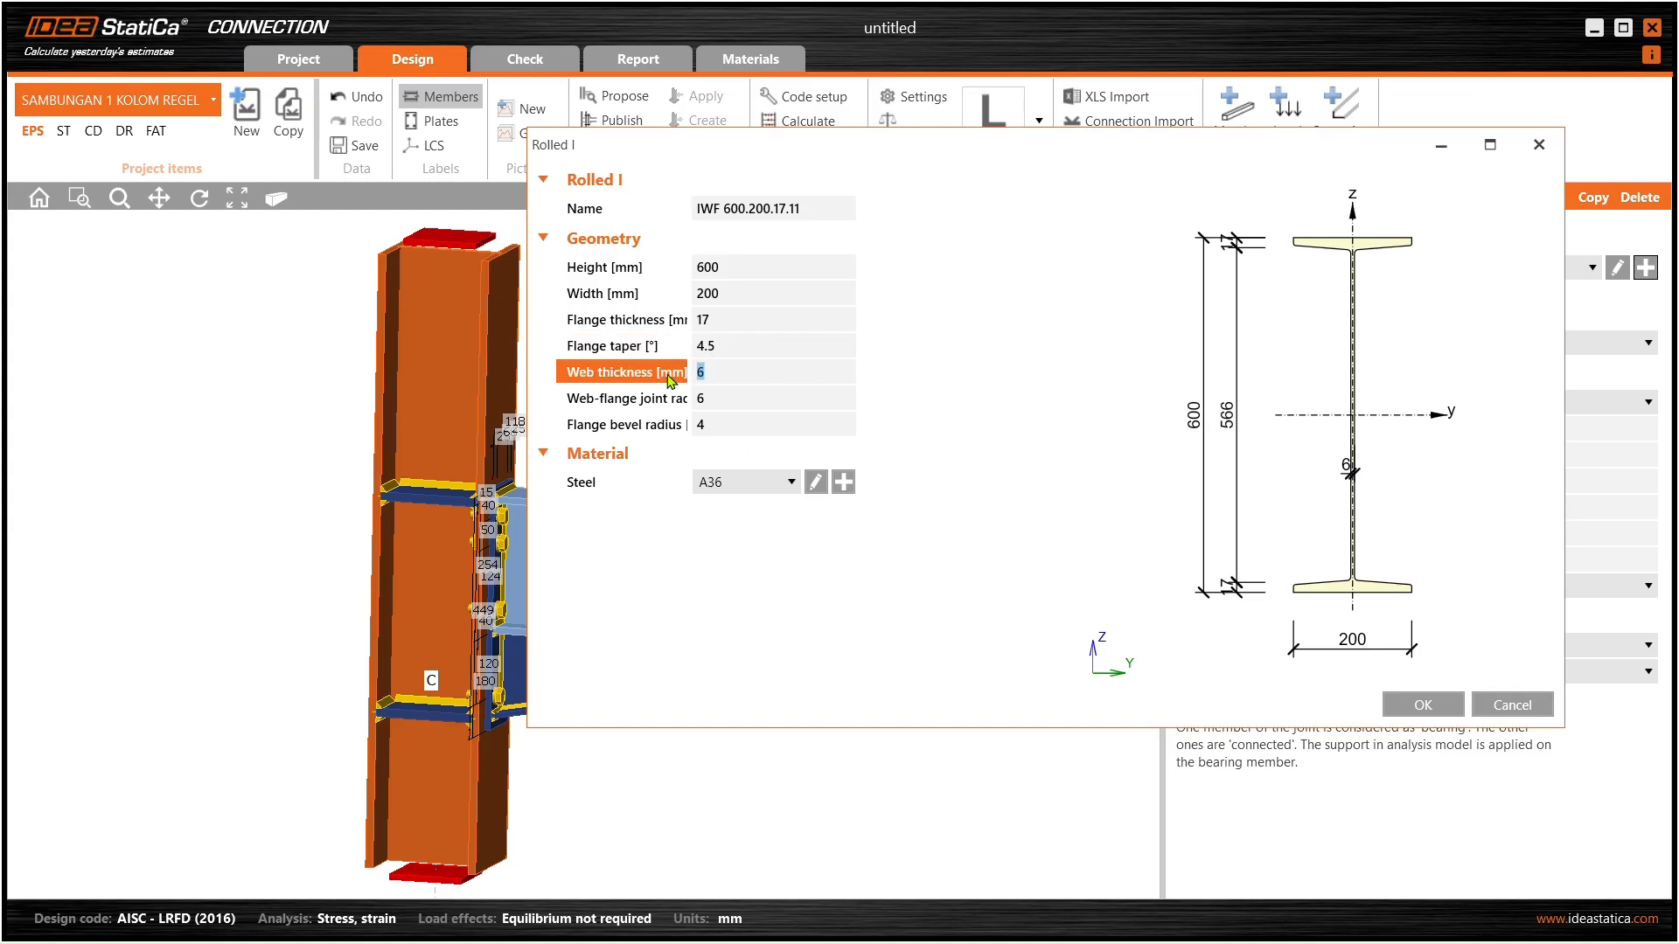
pyautogui.press('Tab')
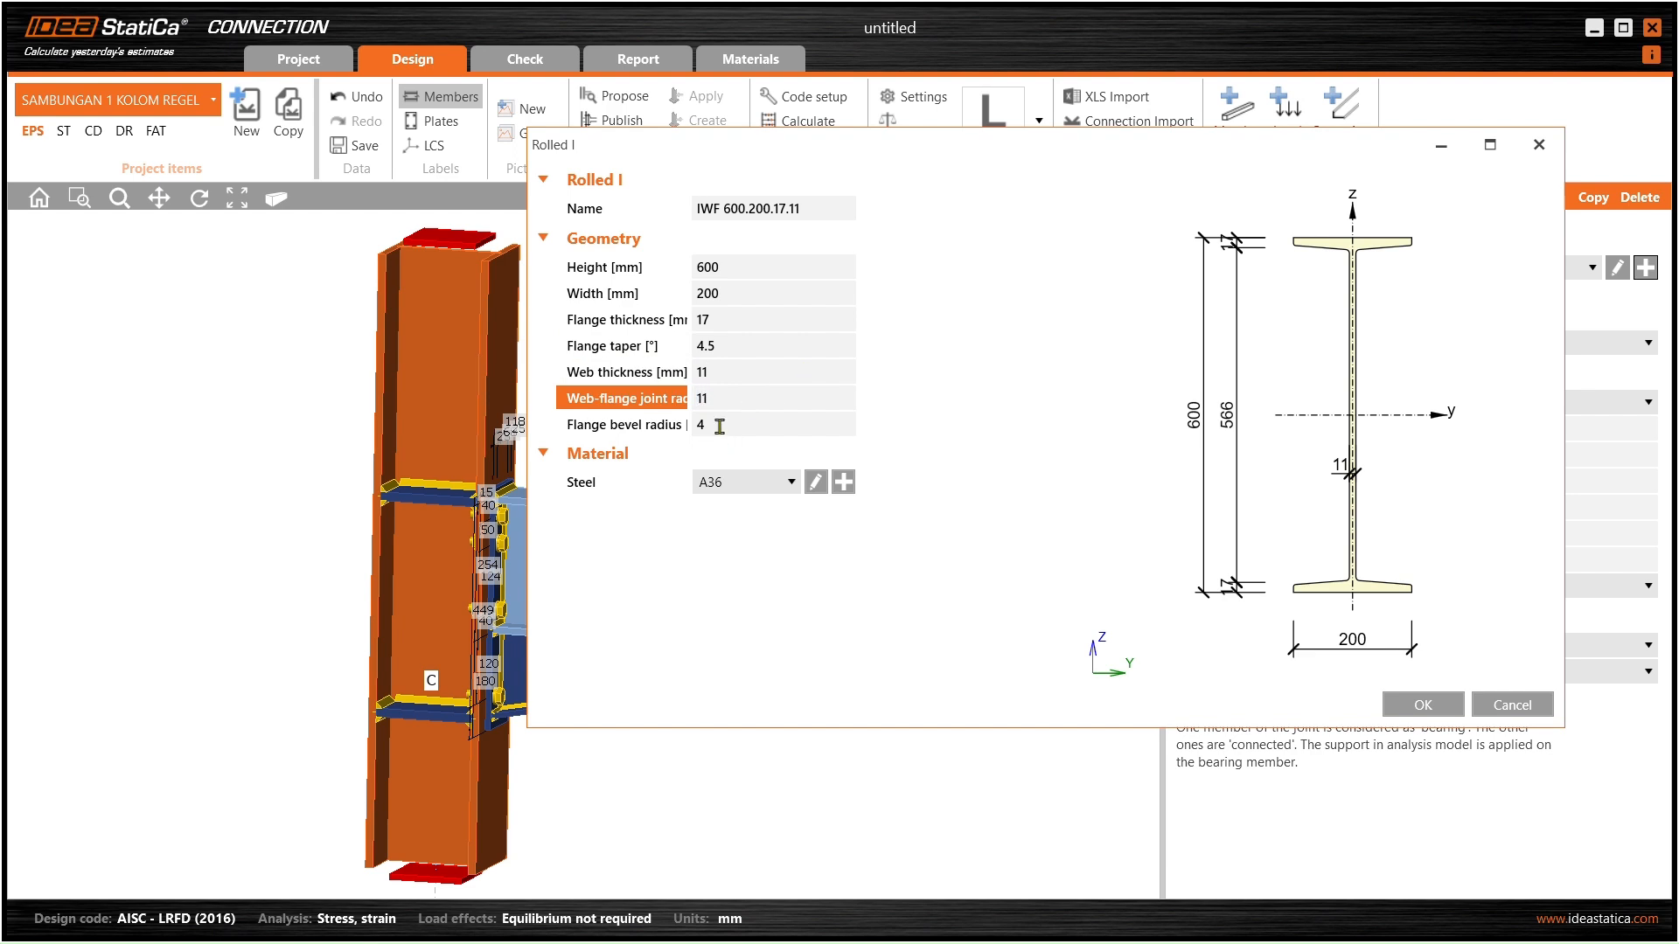
pyautogui.click(718, 426)
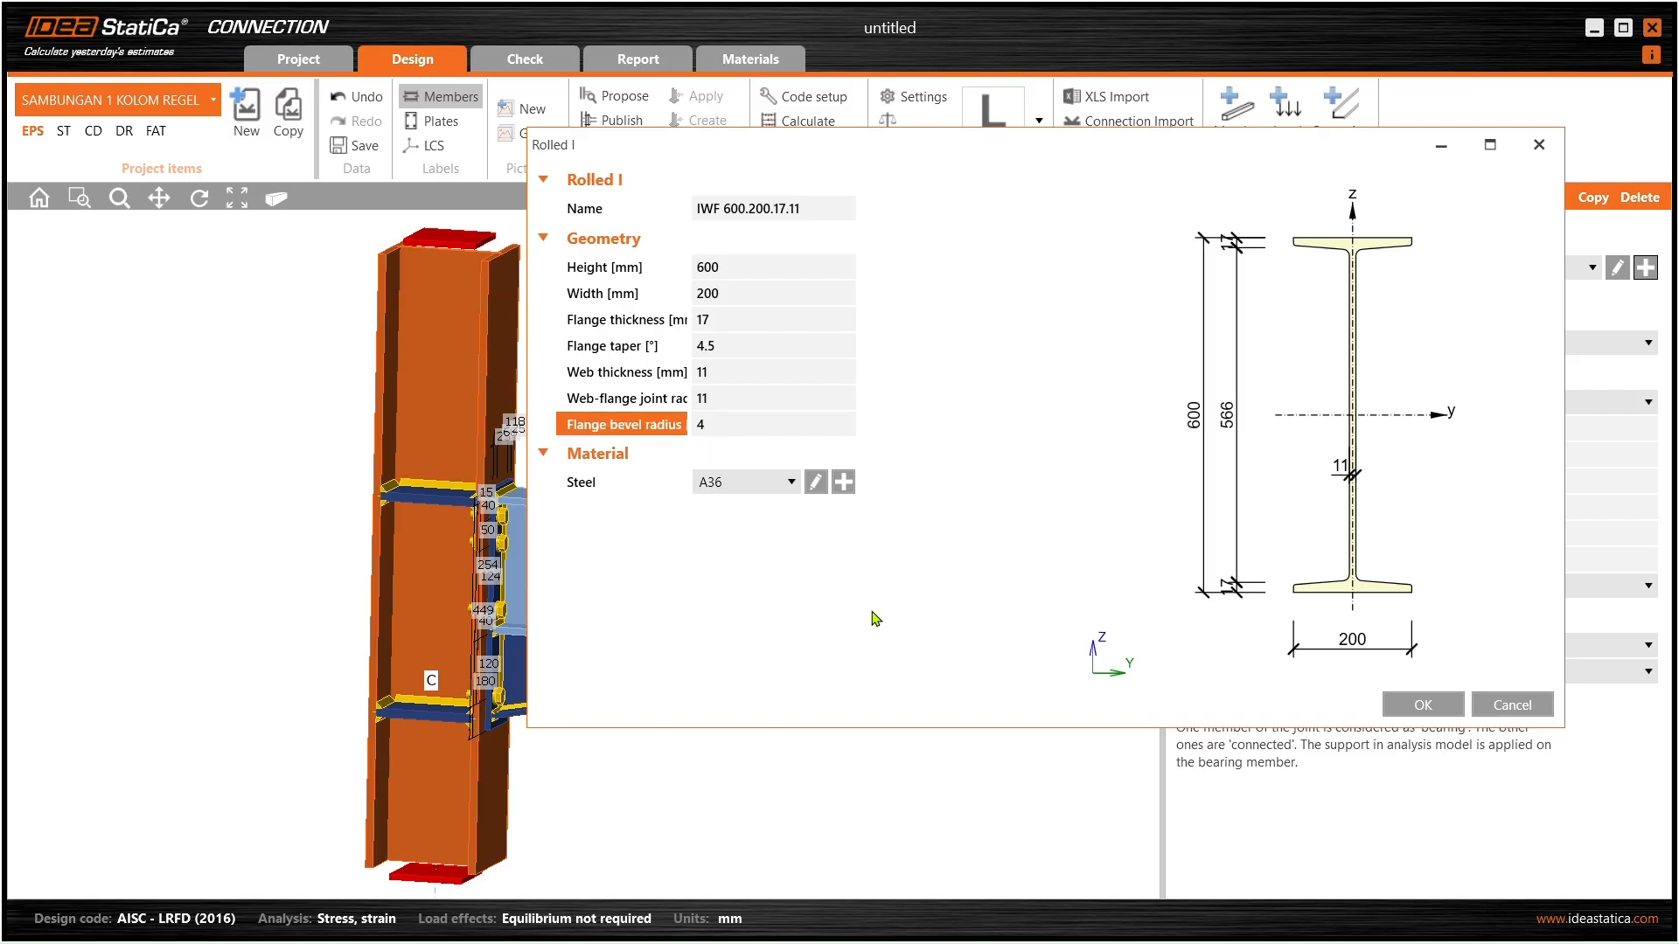
pyautogui.click(1422, 704)
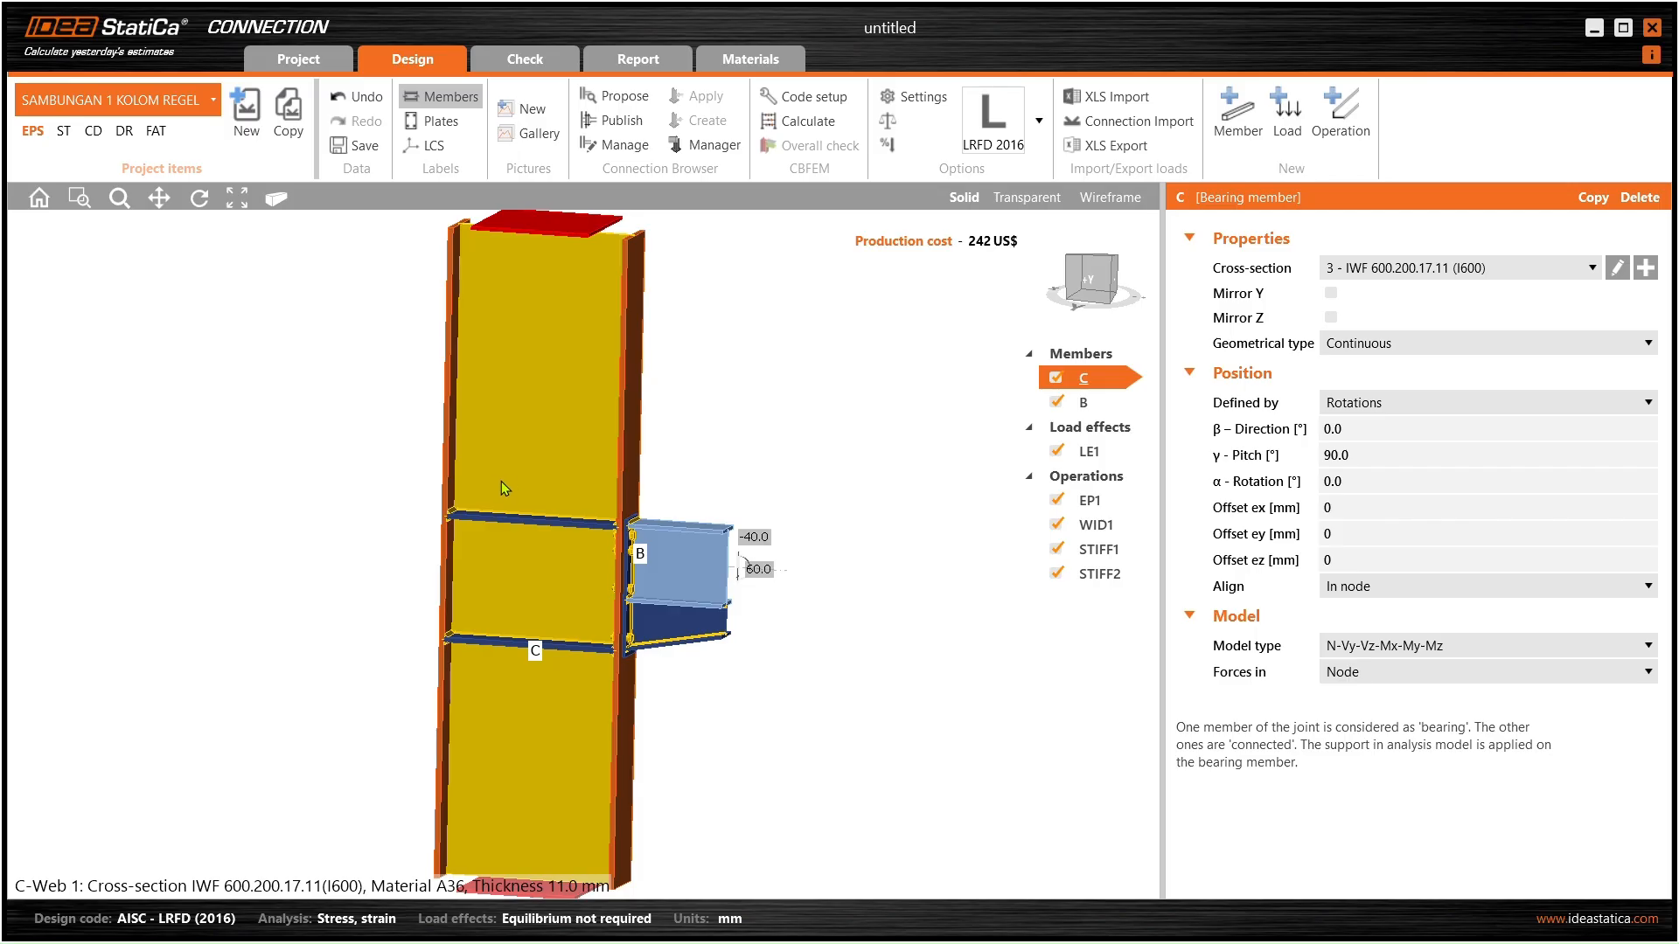
# - Select beam B to show its CON1 S10X25.4 section, then zoom and tilt to view the whole column
pyautogui.moveTo(517, 485); pyautogui.dragTo(629, 481, button='right')
pyautogui.click(629, 479)
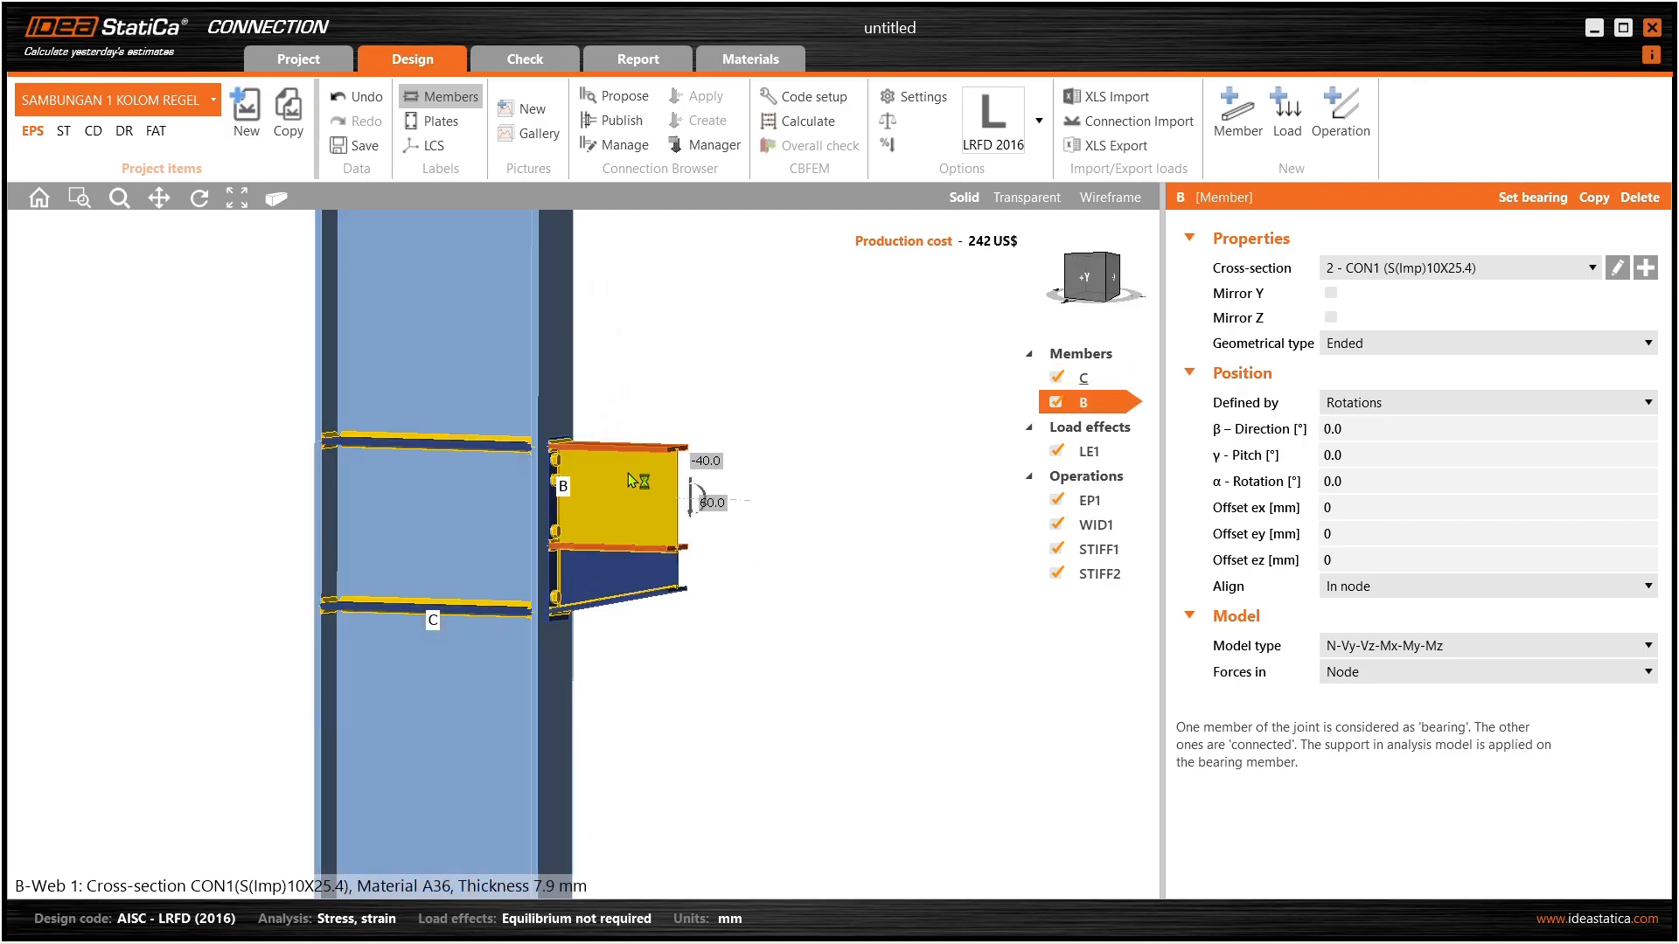
pyautogui.scroll(-3, 600, 451)
pyautogui.moveTo(595, 452); pyautogui.dragTo(597, 511, button='middle')
pyautogui.scroll(-2, 581, 463)
pyautogui.moveTo(570, 469); pyautogui.dragTo(697, 577, button='right')
pyautogui.scroll(3, 573, 506)
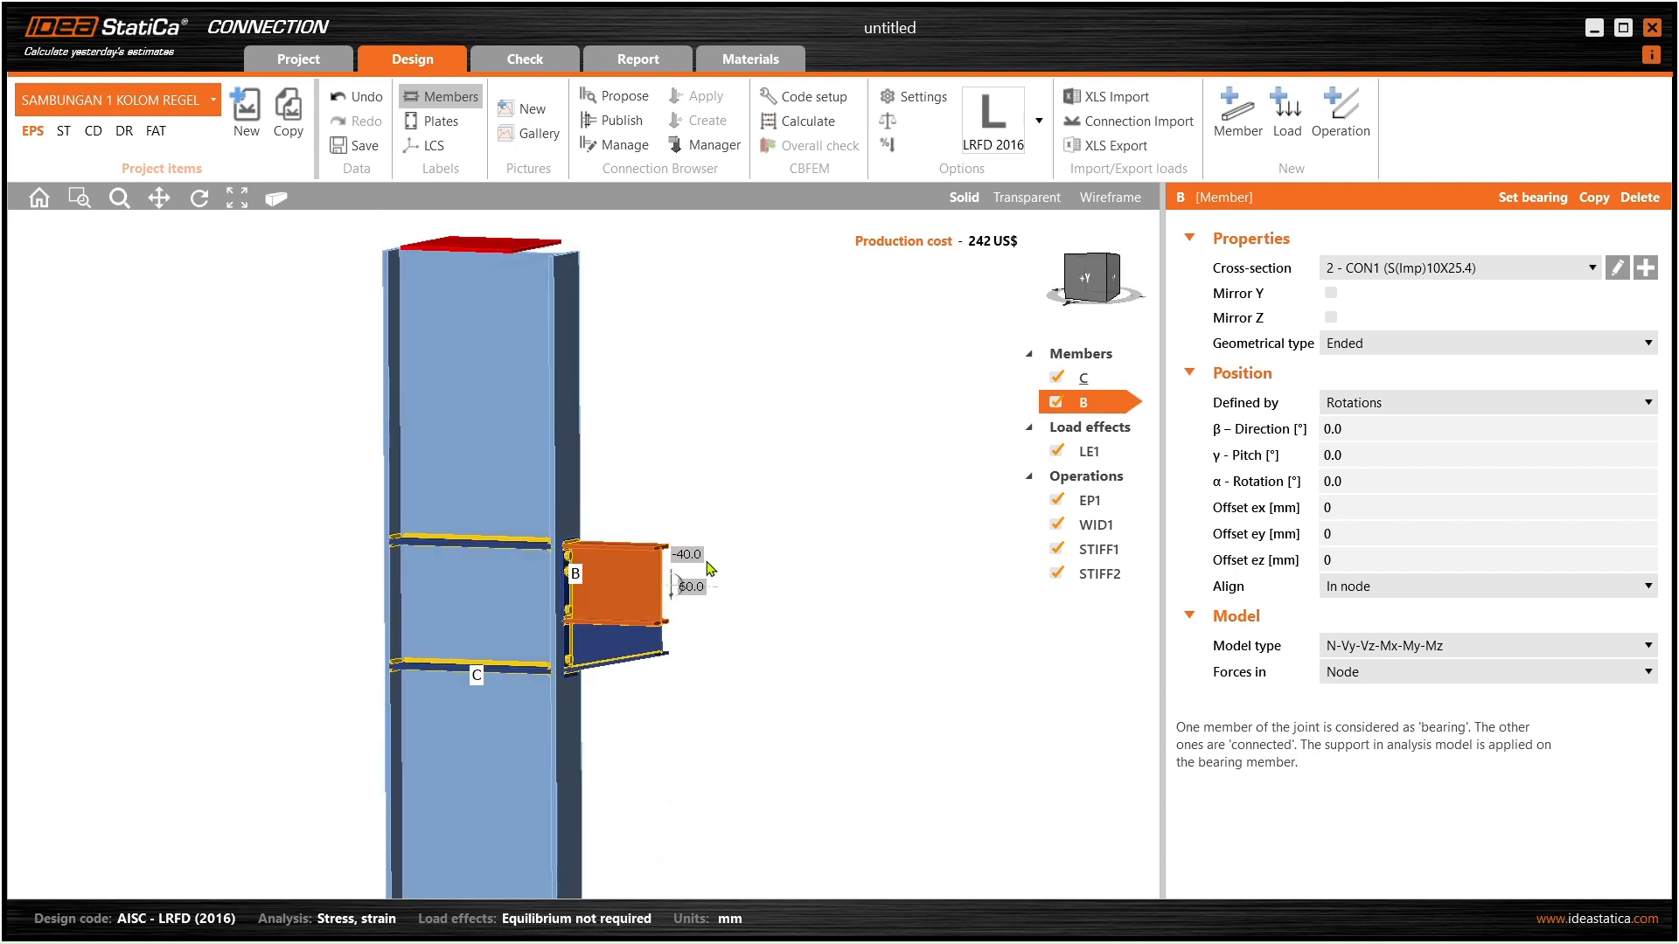
# - Open a new section for beam B and look up REGEL DEPAN WF300 dimensions in SAP2000
pyautogui.click(1645, 268)
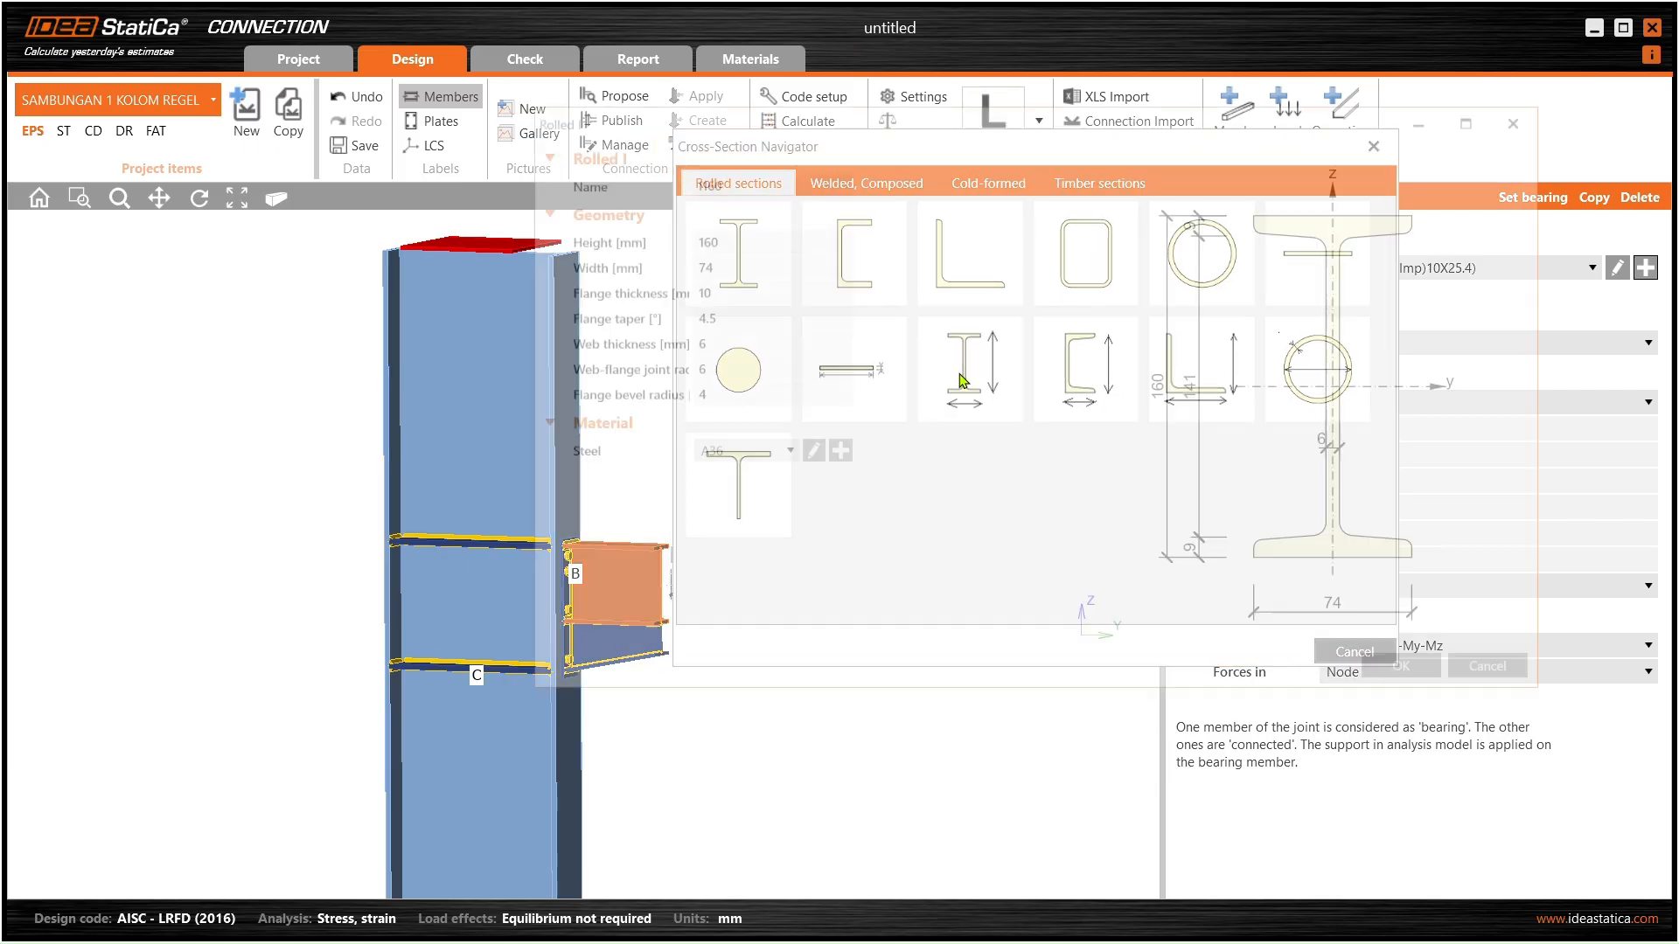
pyautogui.moveTo(778, 178); pyautogui.dragTo(631, 198)
pyautogui.write('IWF')
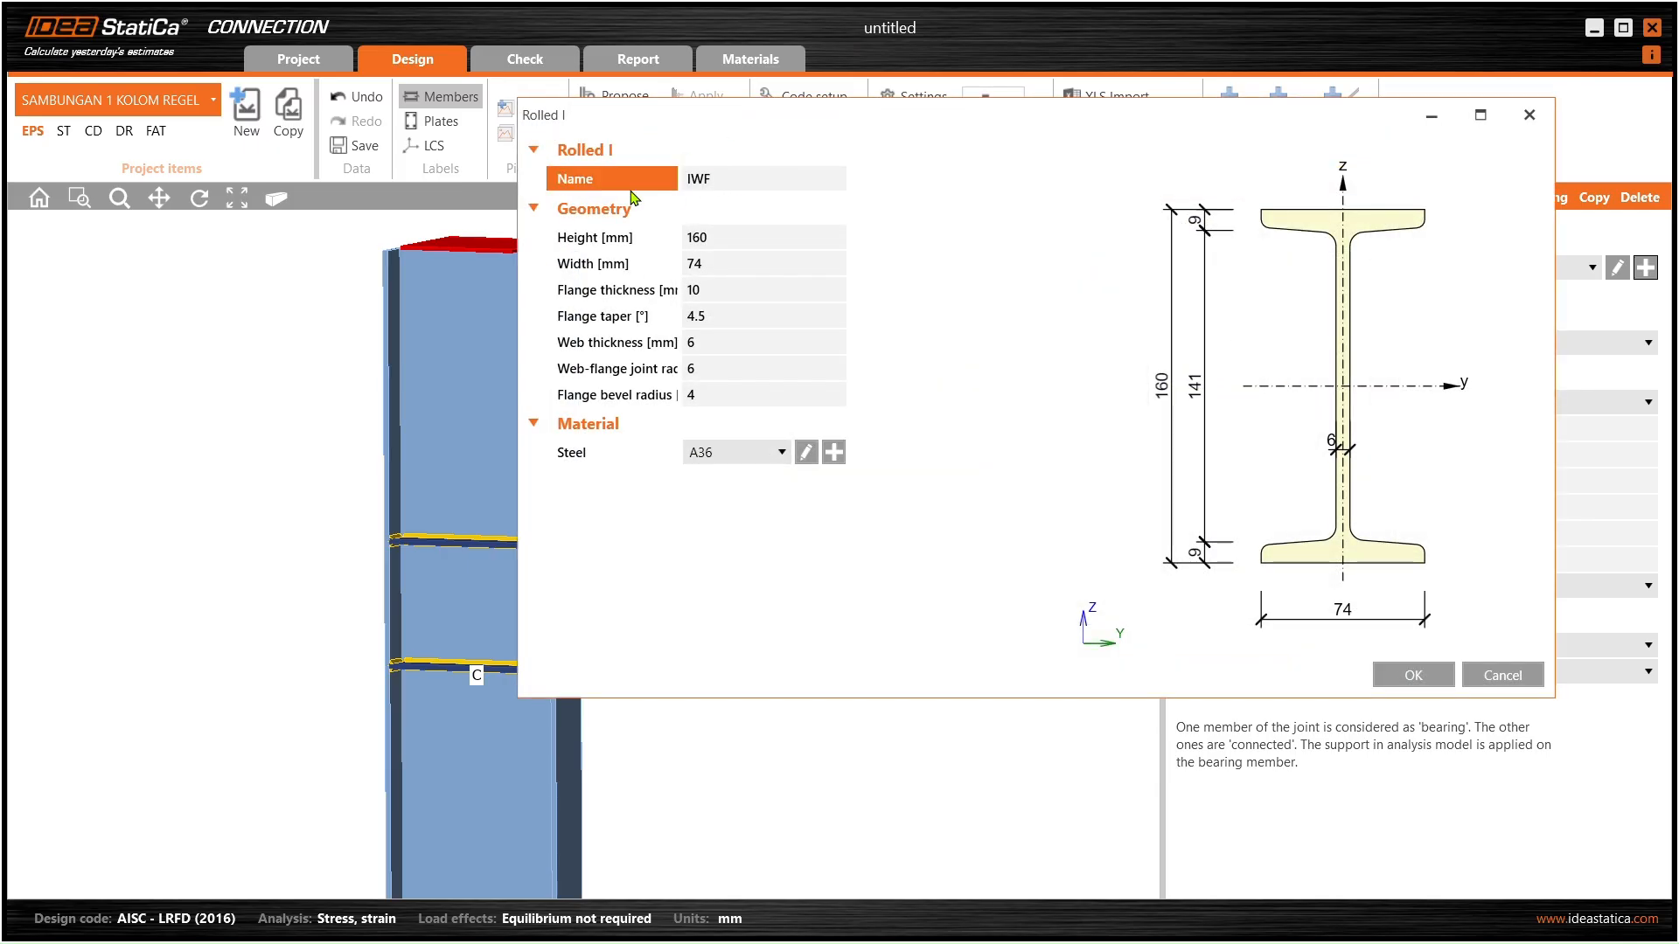
pyautogui.hotkey('alt', 'Tab')
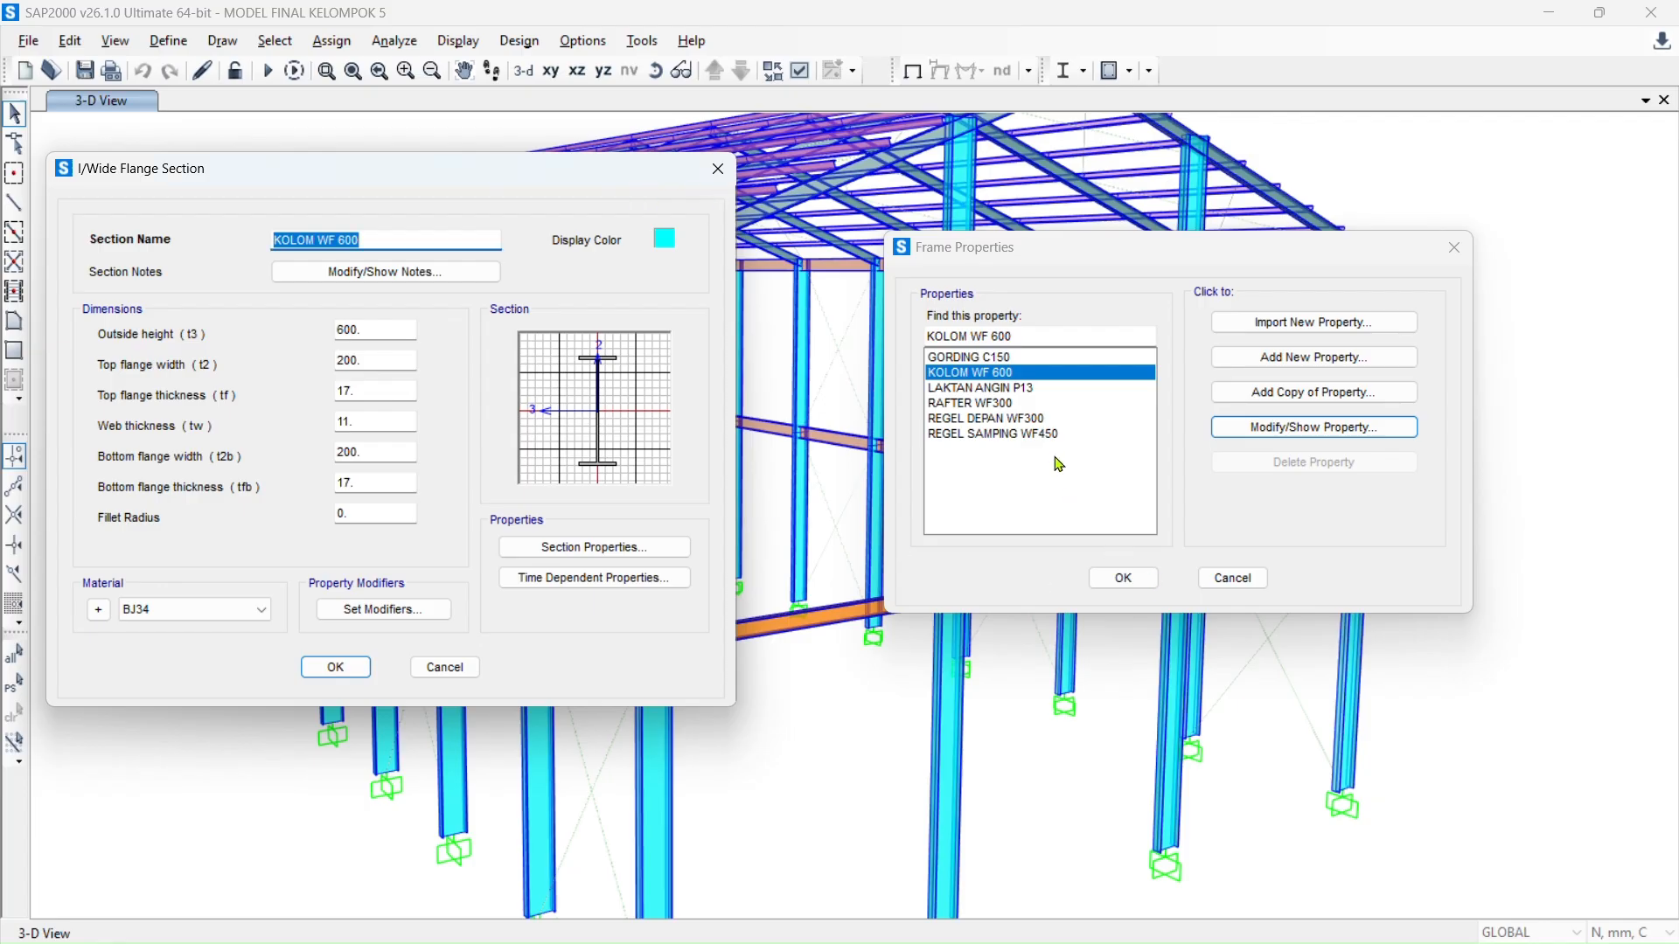
pyautogui.click(444, 667)
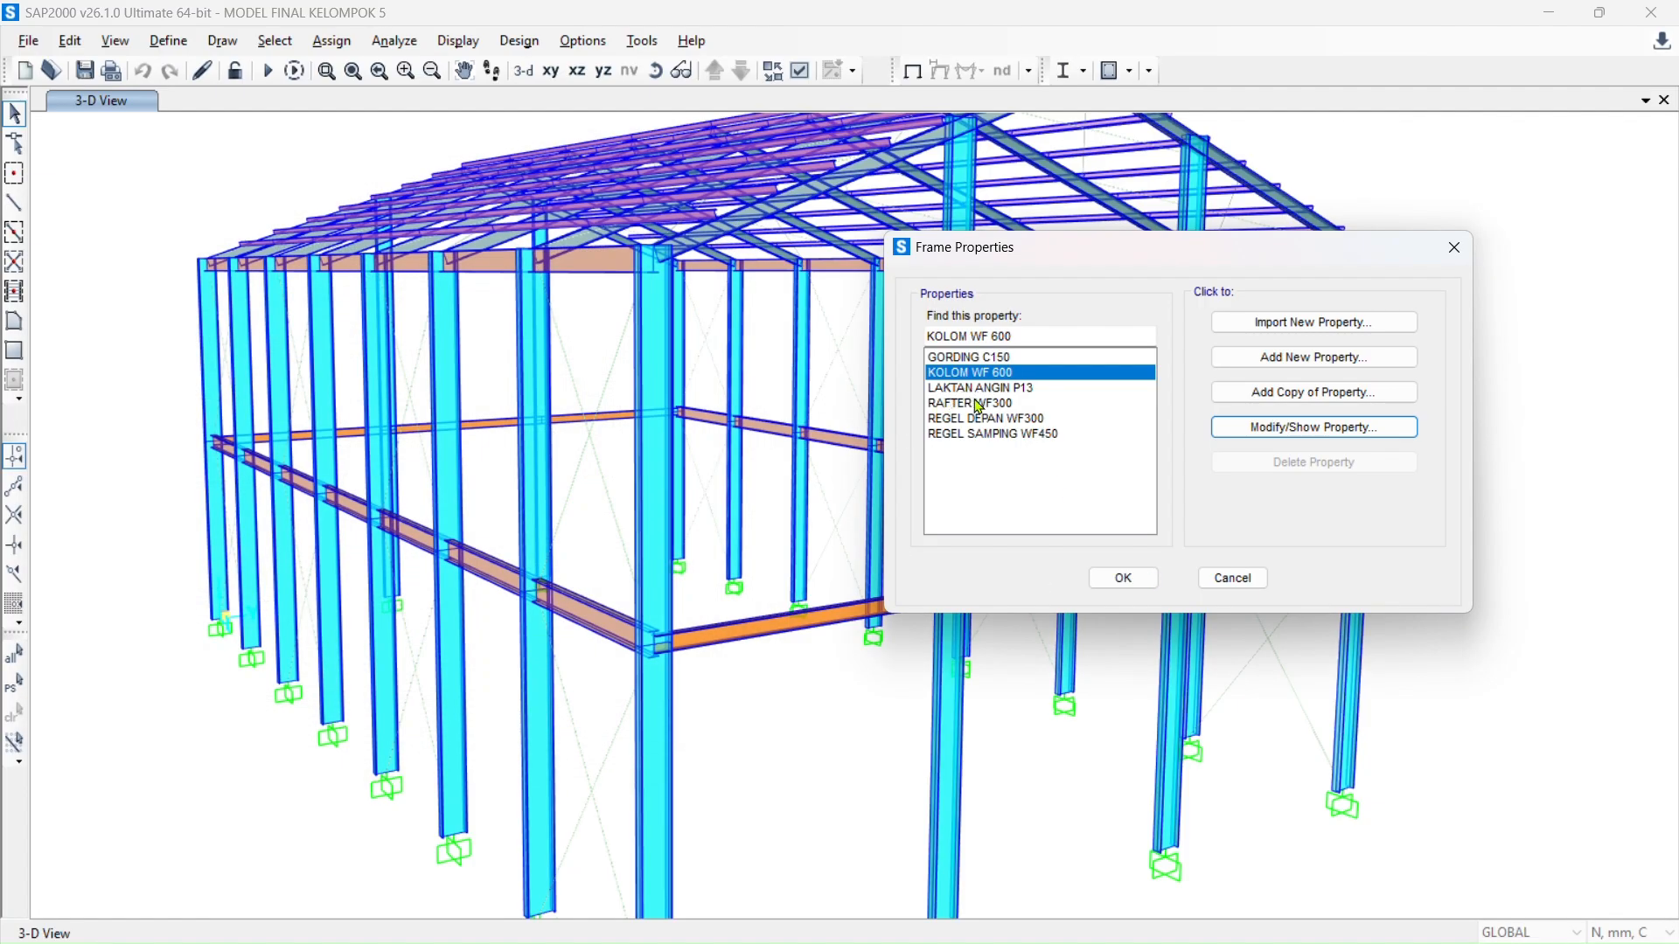
pyautogui.click(988, 419)
pyautogui.click(1390, 428)
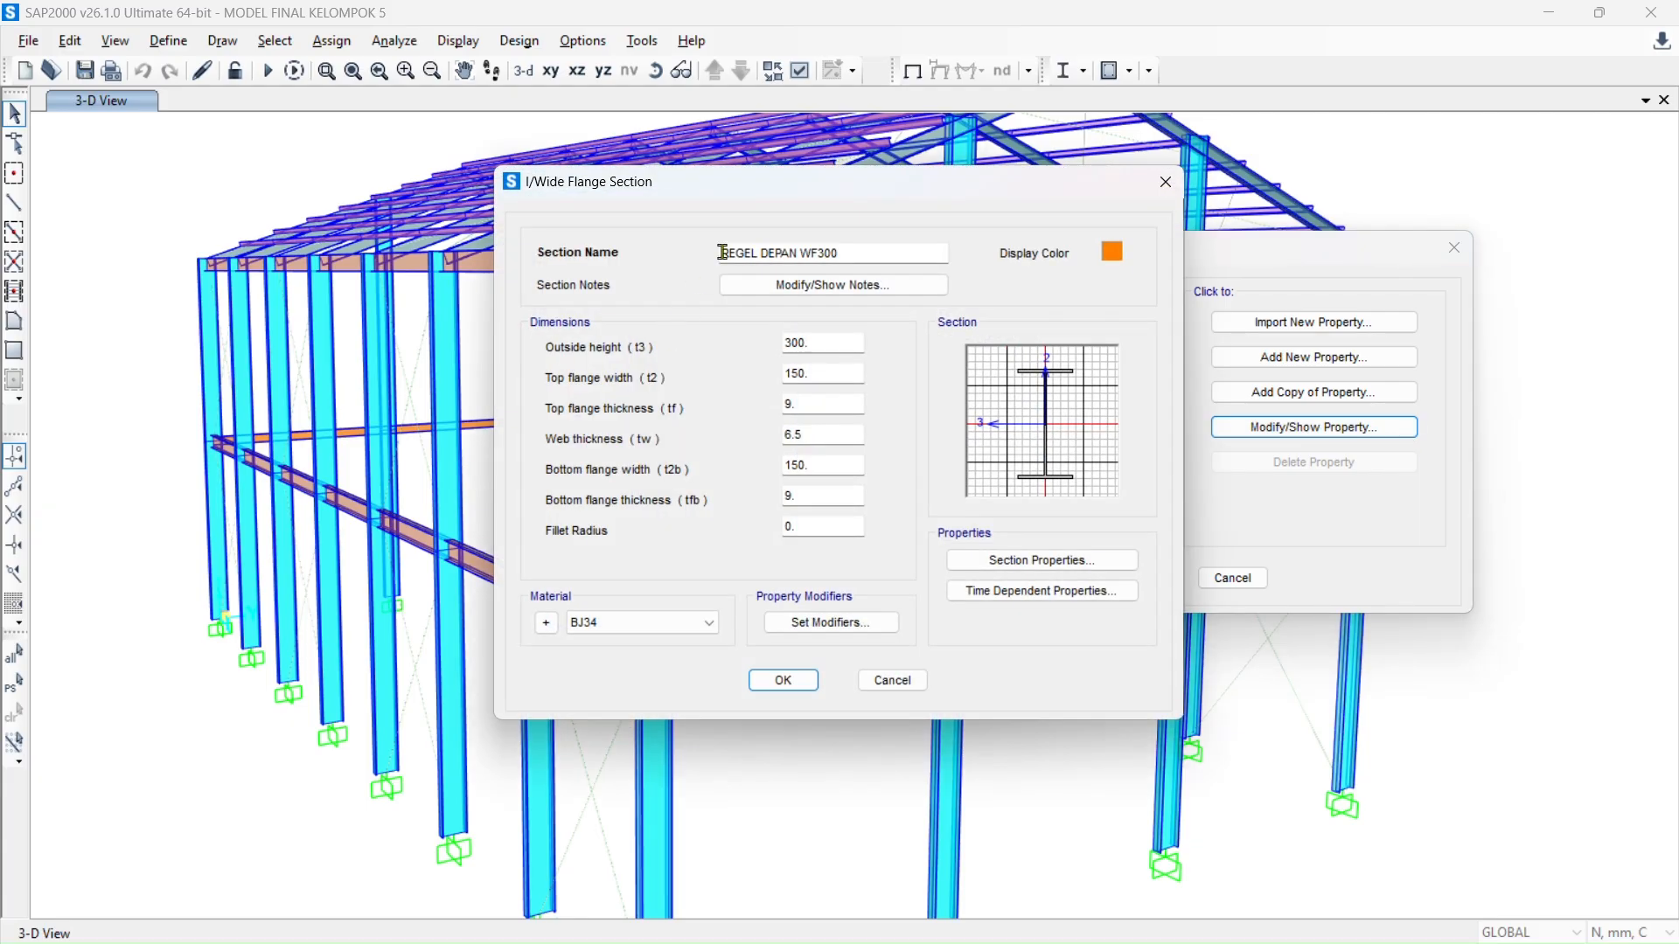
pyautogui.moveTo(889, 180); pyautogui.dragTo(503, 171)
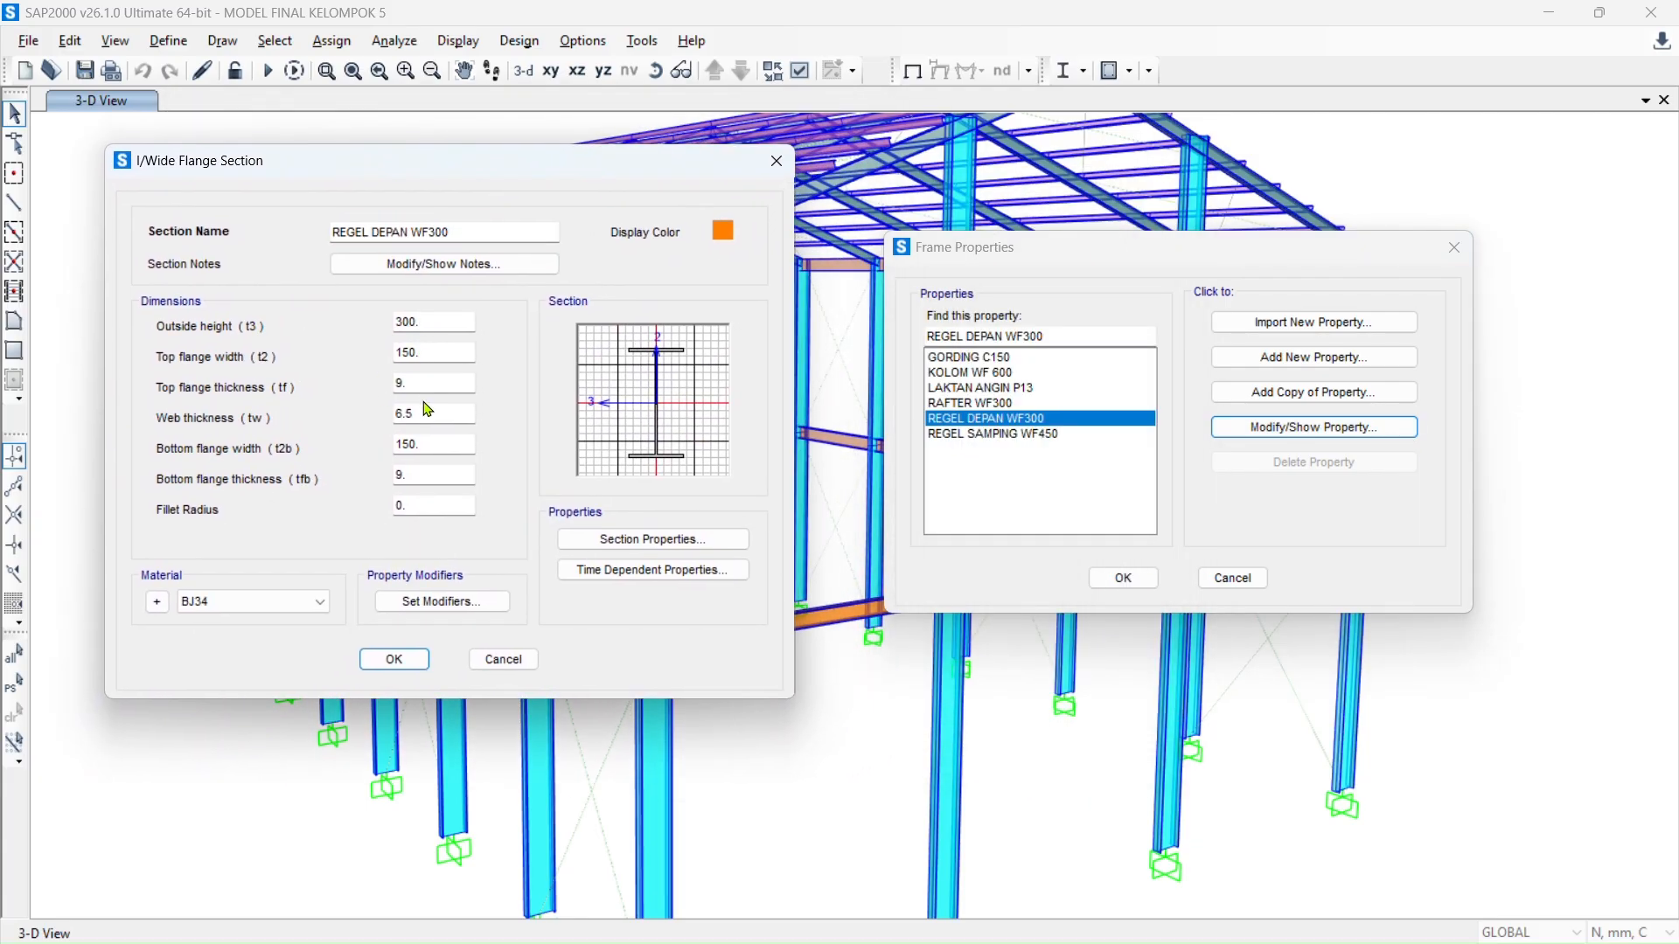
# - Name the section IWF 300.150.9.6,5 with height 300, width 150, flange 9, web 6.5 mm
pyautogui.hotkey('alt', 'Tab')
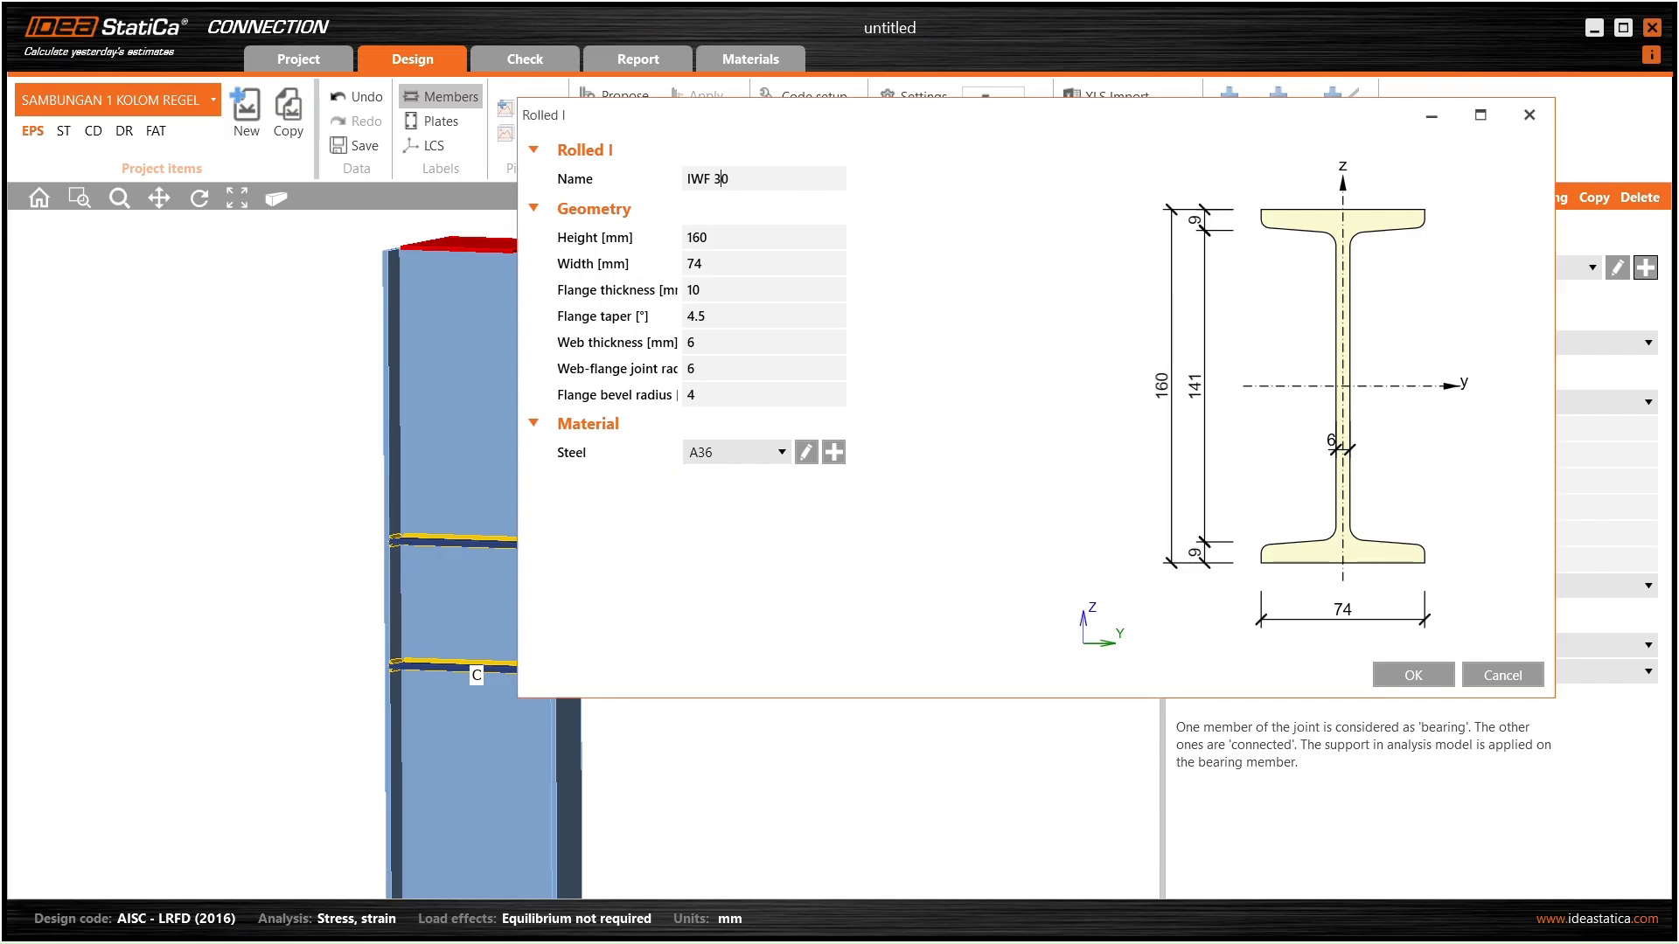
pyautogui.write('.150.')
pyautogui.hotkey('alt', 'Tab')
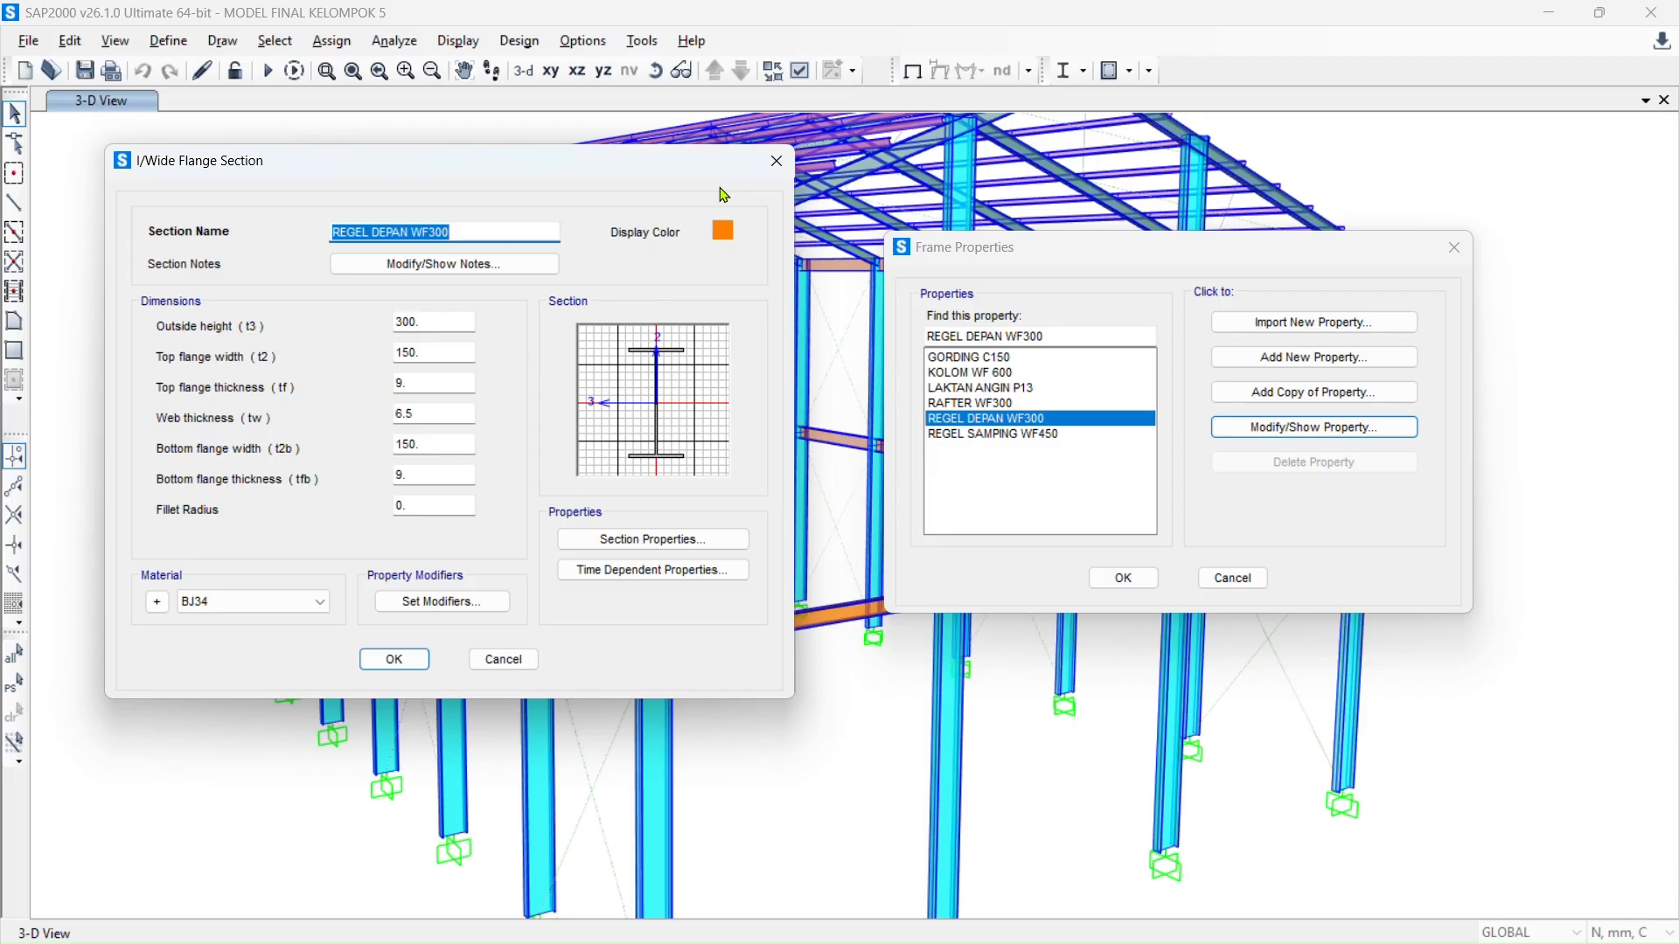
pyautogui.hotkey('alt', 'Tab')
pyautogui.write('50.9')
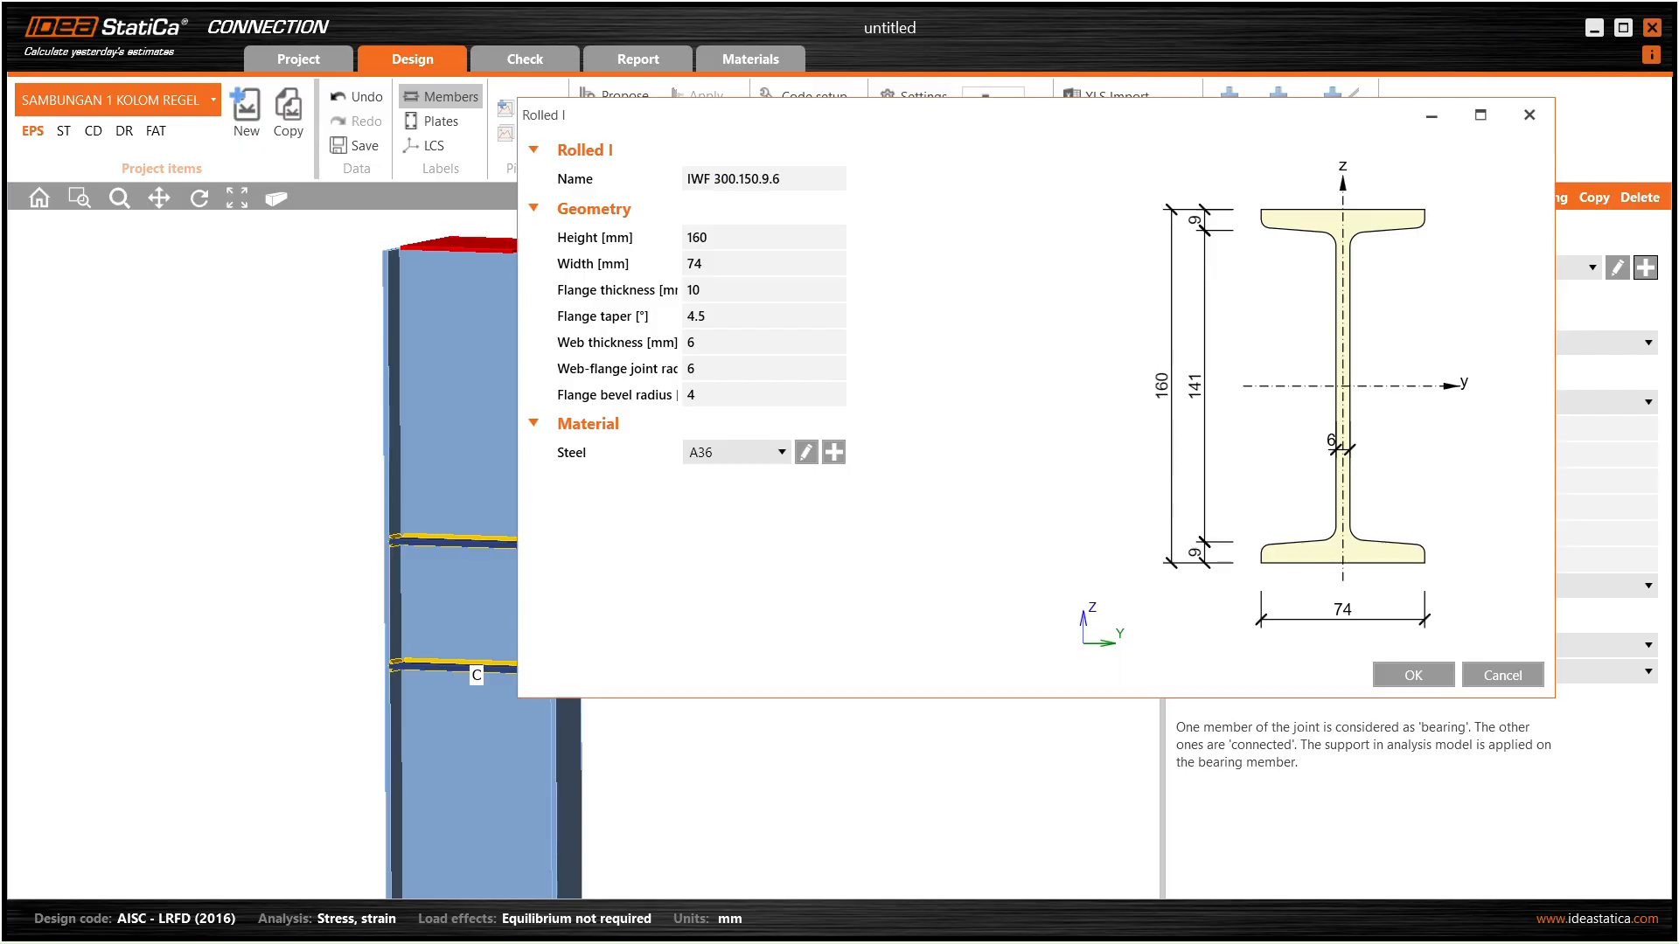
pyautogui.write('.6,5')
pyautogui.click(746, 237)
pyautogui.write('3')
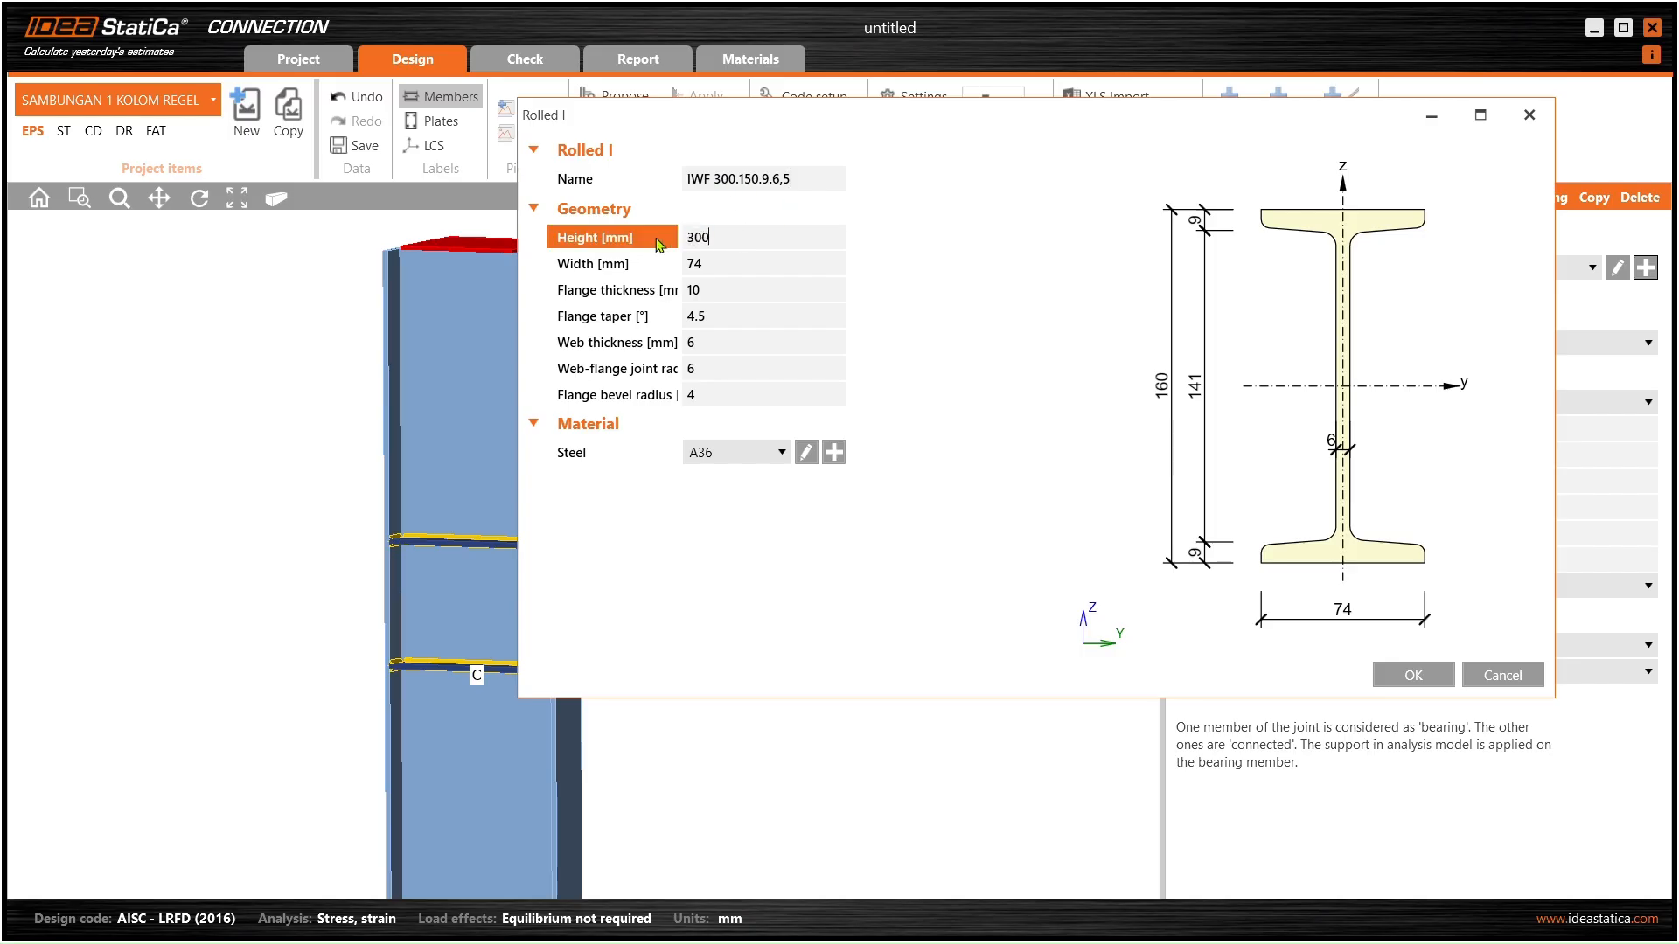
pyautogui.write('0')
pyautogui.press('Tab')
pyautogui.press('Tab')
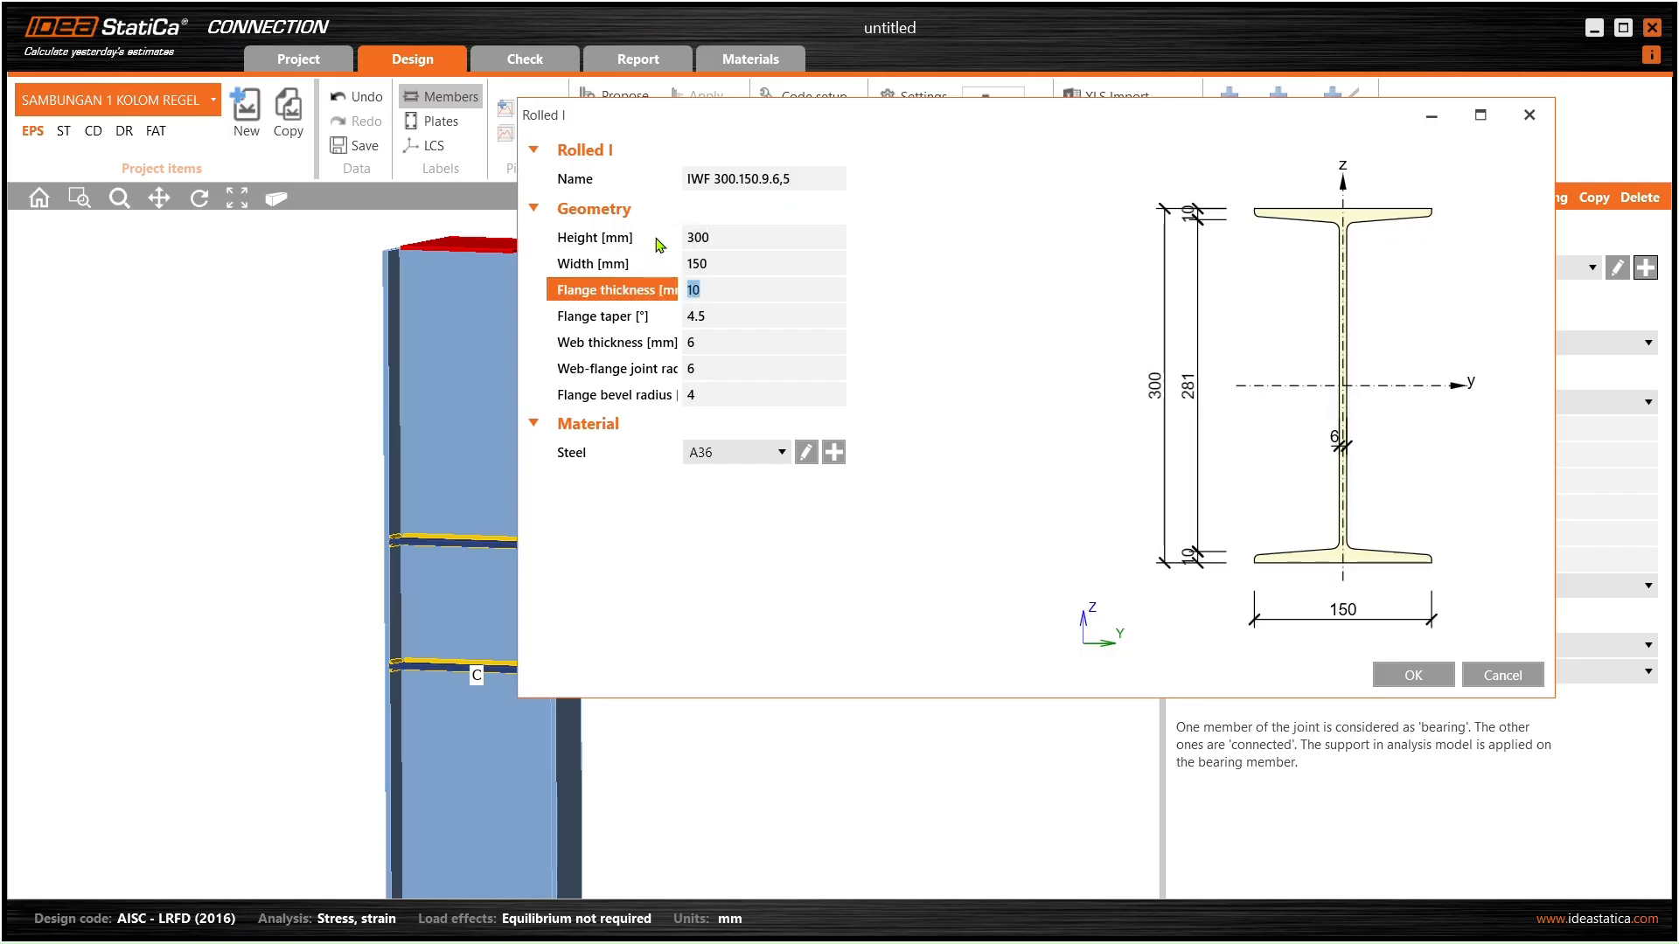
pyautogui.press('Tab')
pyautogui.press('Tab')
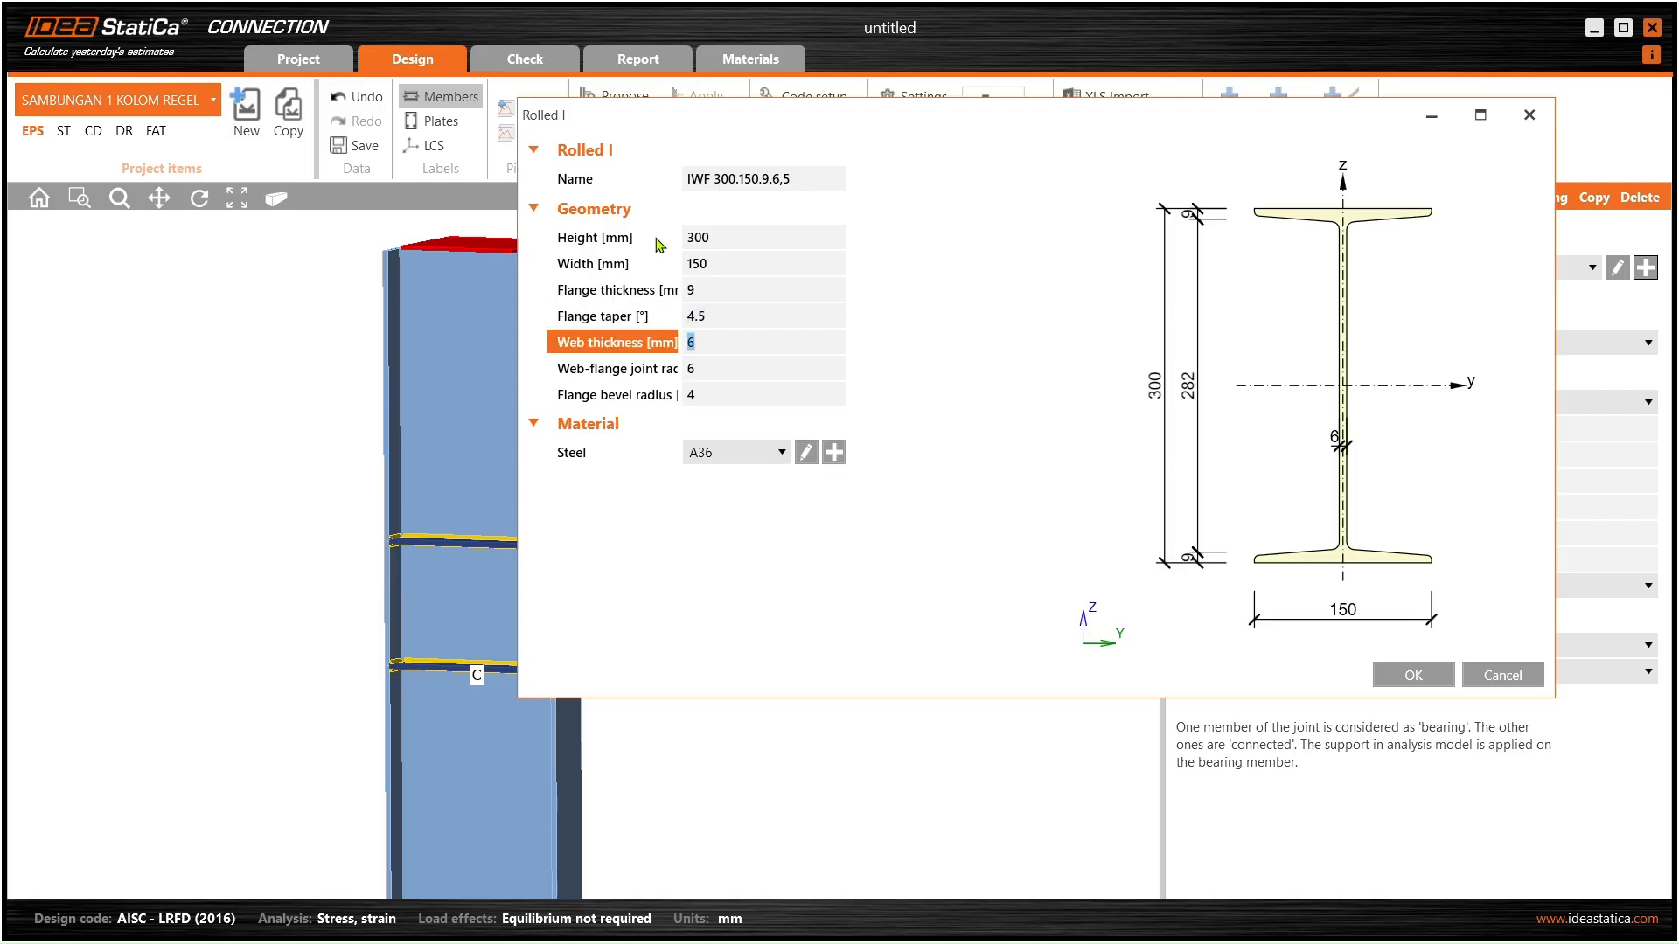
pyautogui.write('6.5')
pyautogui.press('Tab')
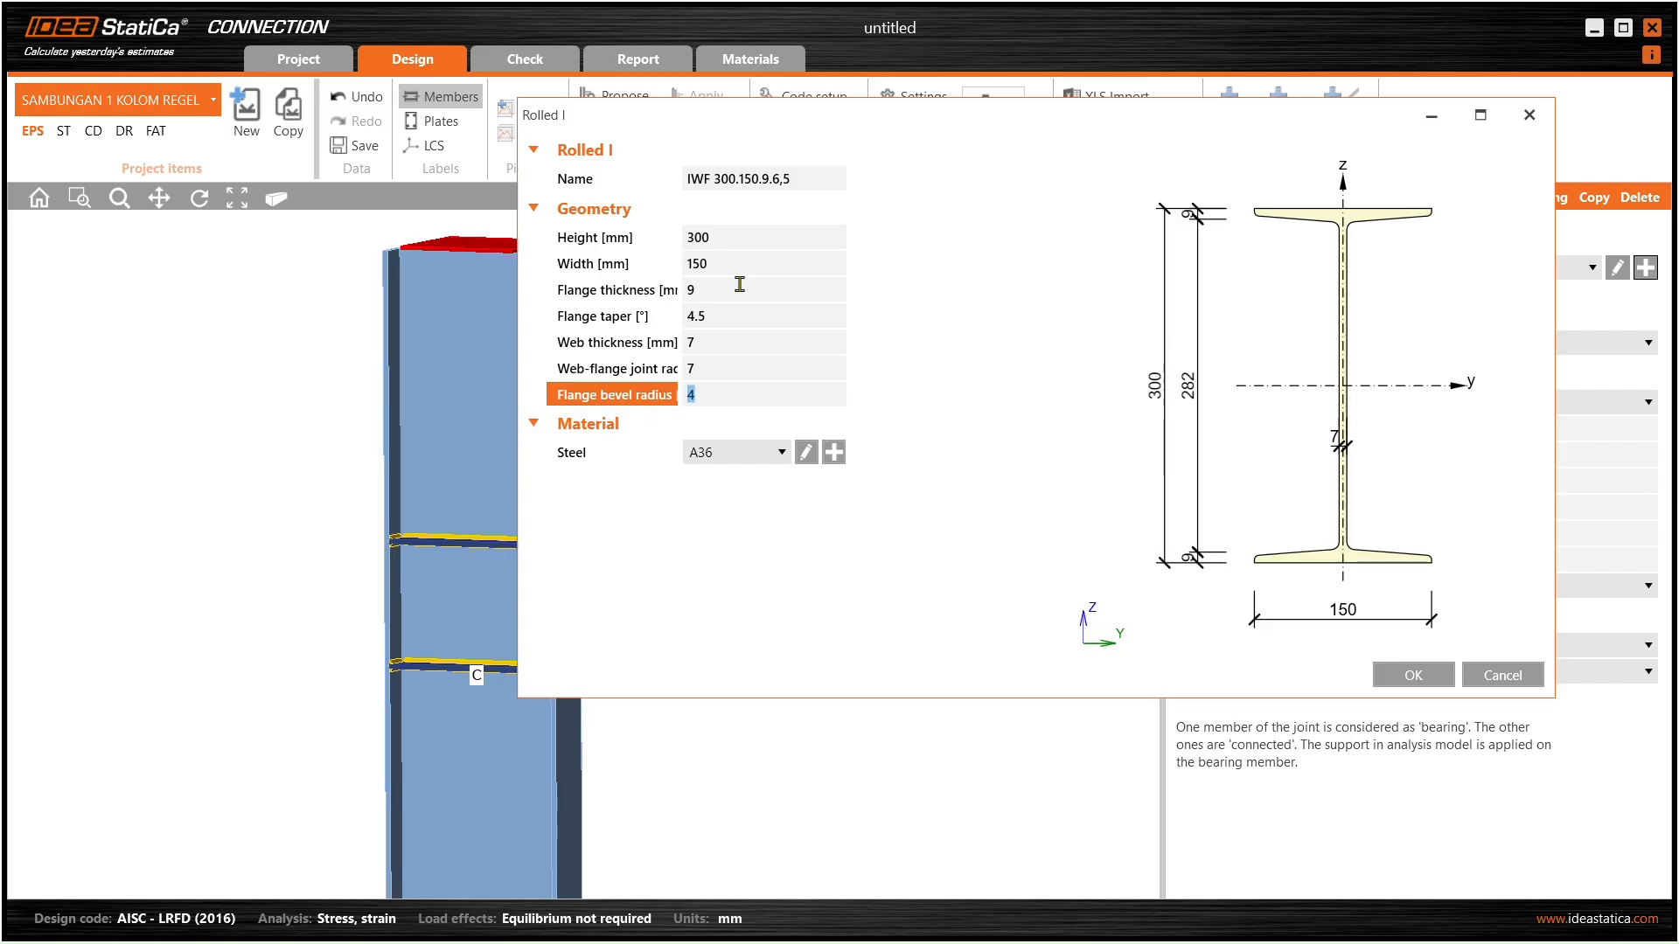
# - Apply the IWF 300.150.9.6,5 section to beam B, inspect it in 3D, and switch to SAP2000
pyautogui.click(1414, 675)
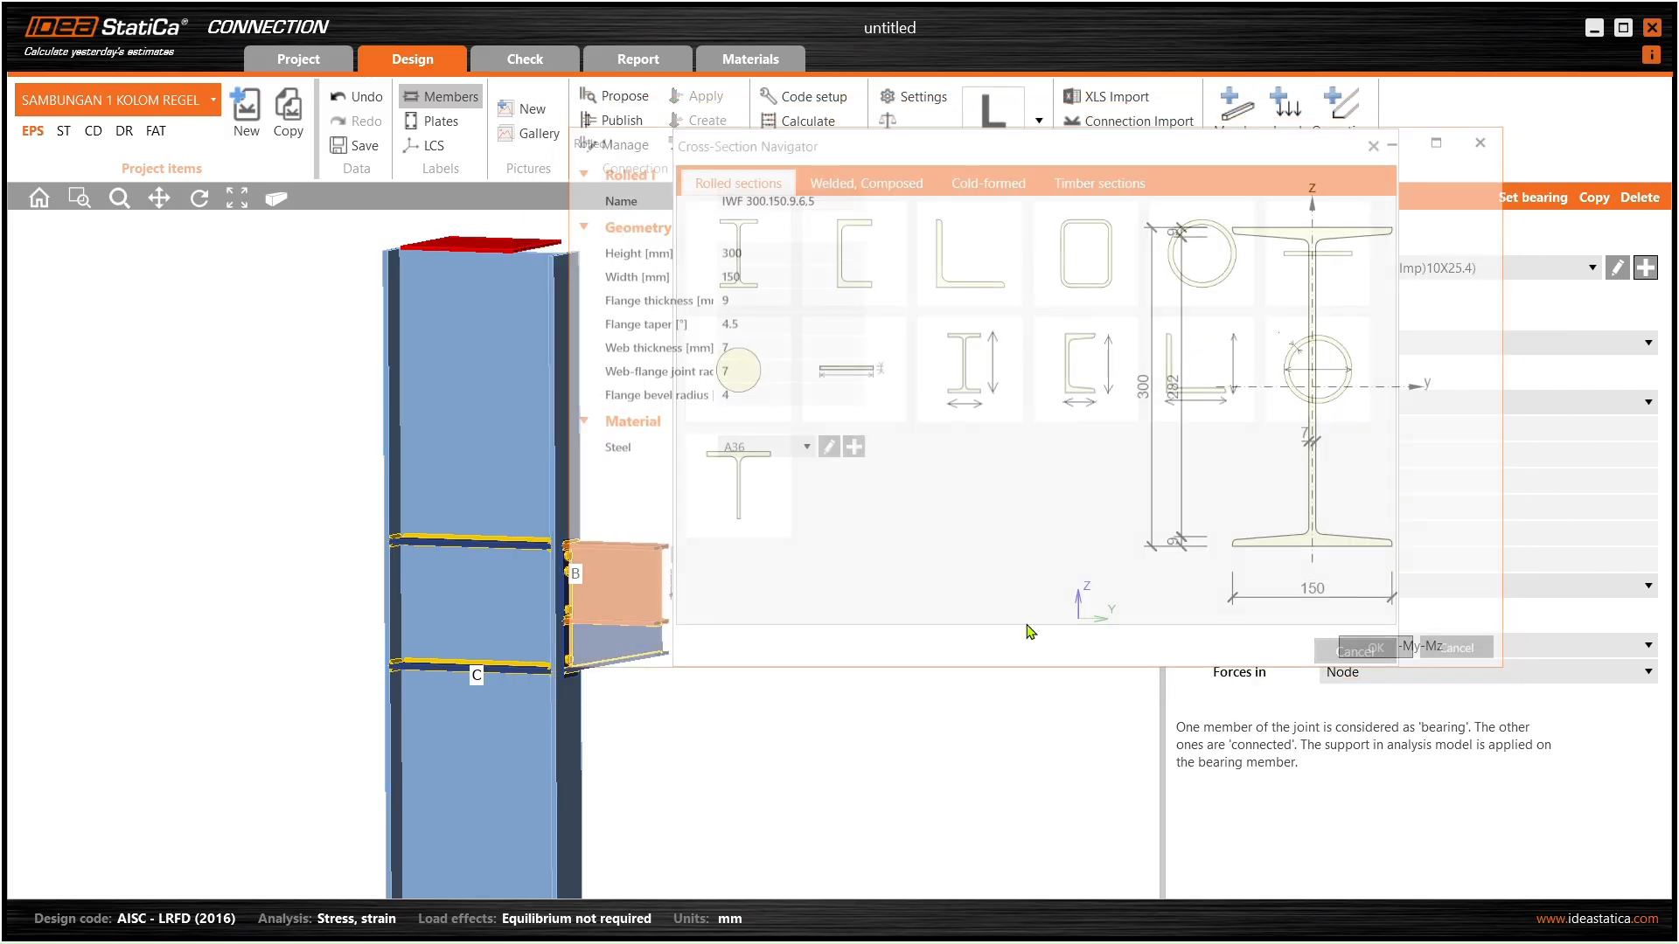
pyautogui.scroll(-2, 648, 521)
pyautogui.keyDown('ctrl'); pyautogui.moveTo(666, 594); pyautogui.dragTo(502, 592, button='middle'); pyautogui.keyUp('ctrl')
pyautogui.scroll(4, 601, 580)
pyautogui.scroll(-2, 592, 589)
pyautogui.scroll(-3, 566, 541)
pyautogui.scroll(4, 522, 527)
pyautogui.scroll(-3, 548, 566)
pyautogui.scroll(3, 539, 594)
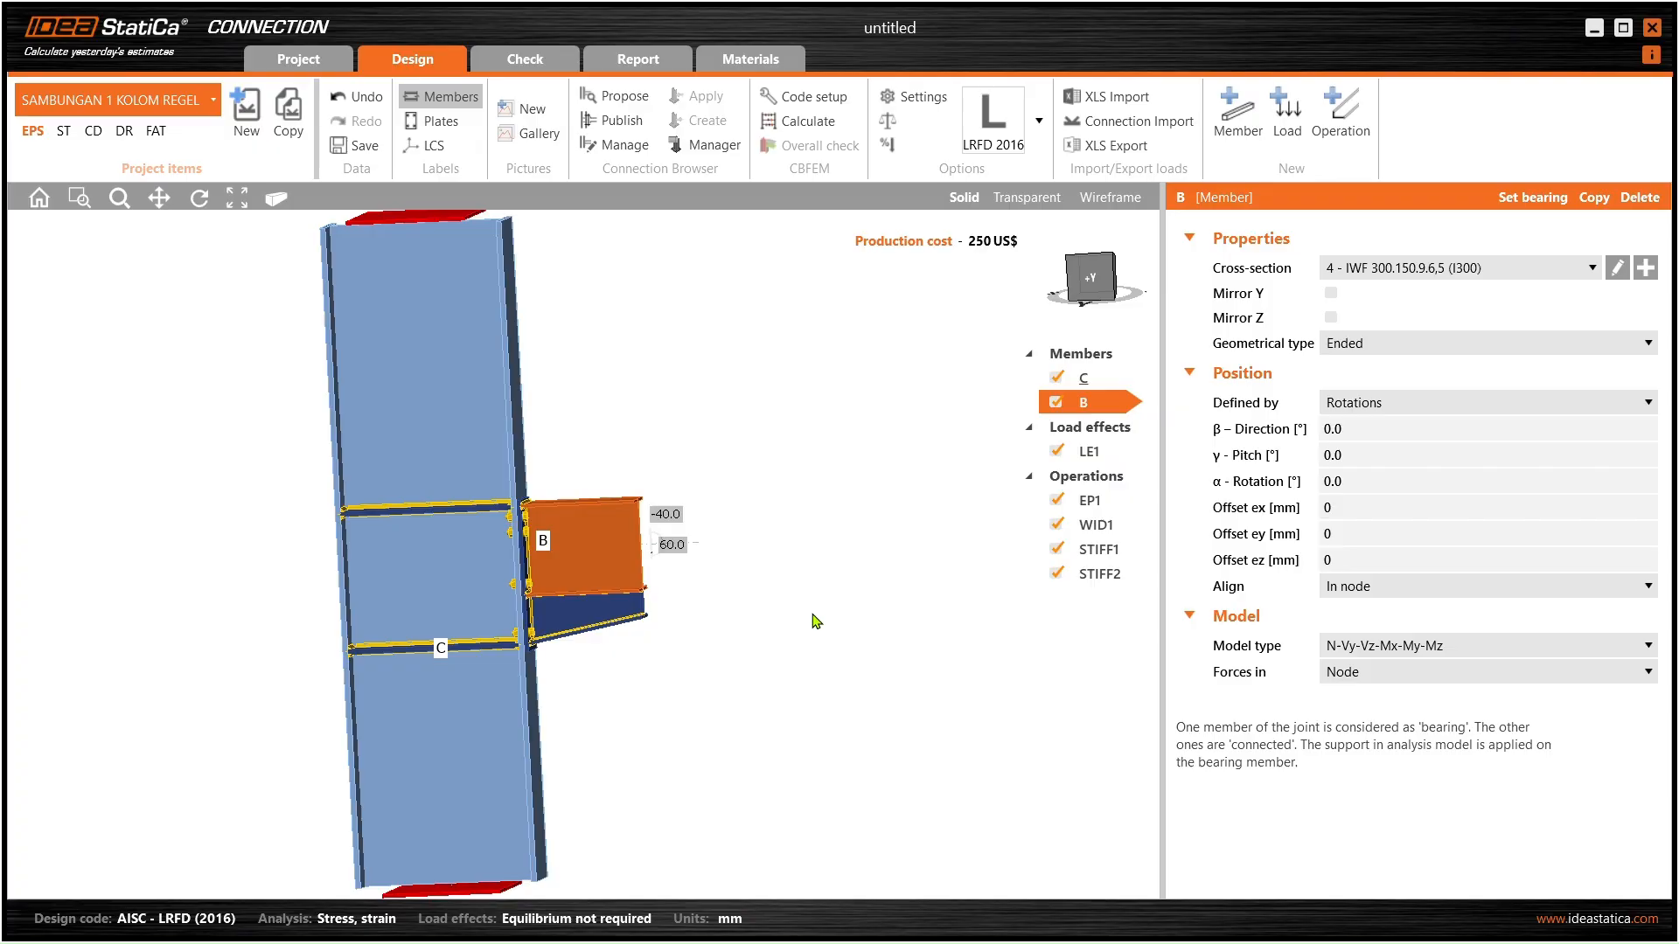
pyautogui.hotkey('alt', 'Tab')
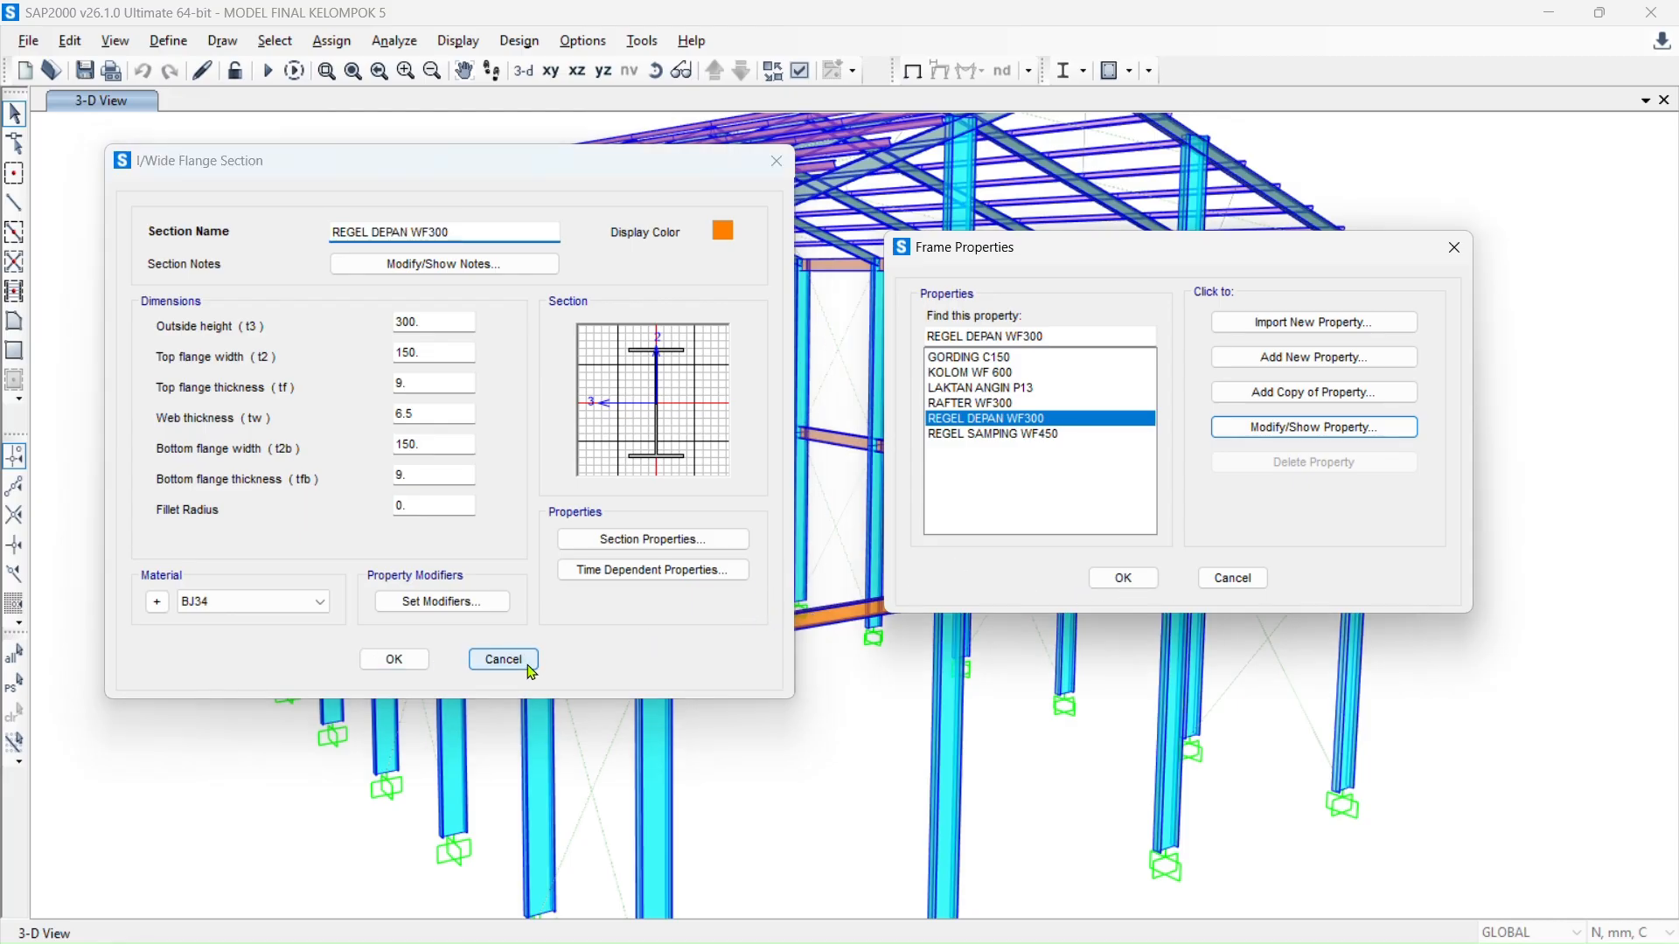
# - Cancel SAP2000's I/Wide Flange Section and Frame Properties dialogs, view the joint, and return to IDEA StatiCa
pyautogui.click(529, 668)
pyautogui.click(1232, 577)
pyautogui.moveTo(721, 624)
pyautogui.keyDown('ctrl'); pyautogui.mouseDown(button='middle')
pyautogui.moveTo(674, 652)
pyautogui.moveTo(717, 633)
pyautogui.mouseUp(button='middle'); pyautogui.keyUp('ctrl')
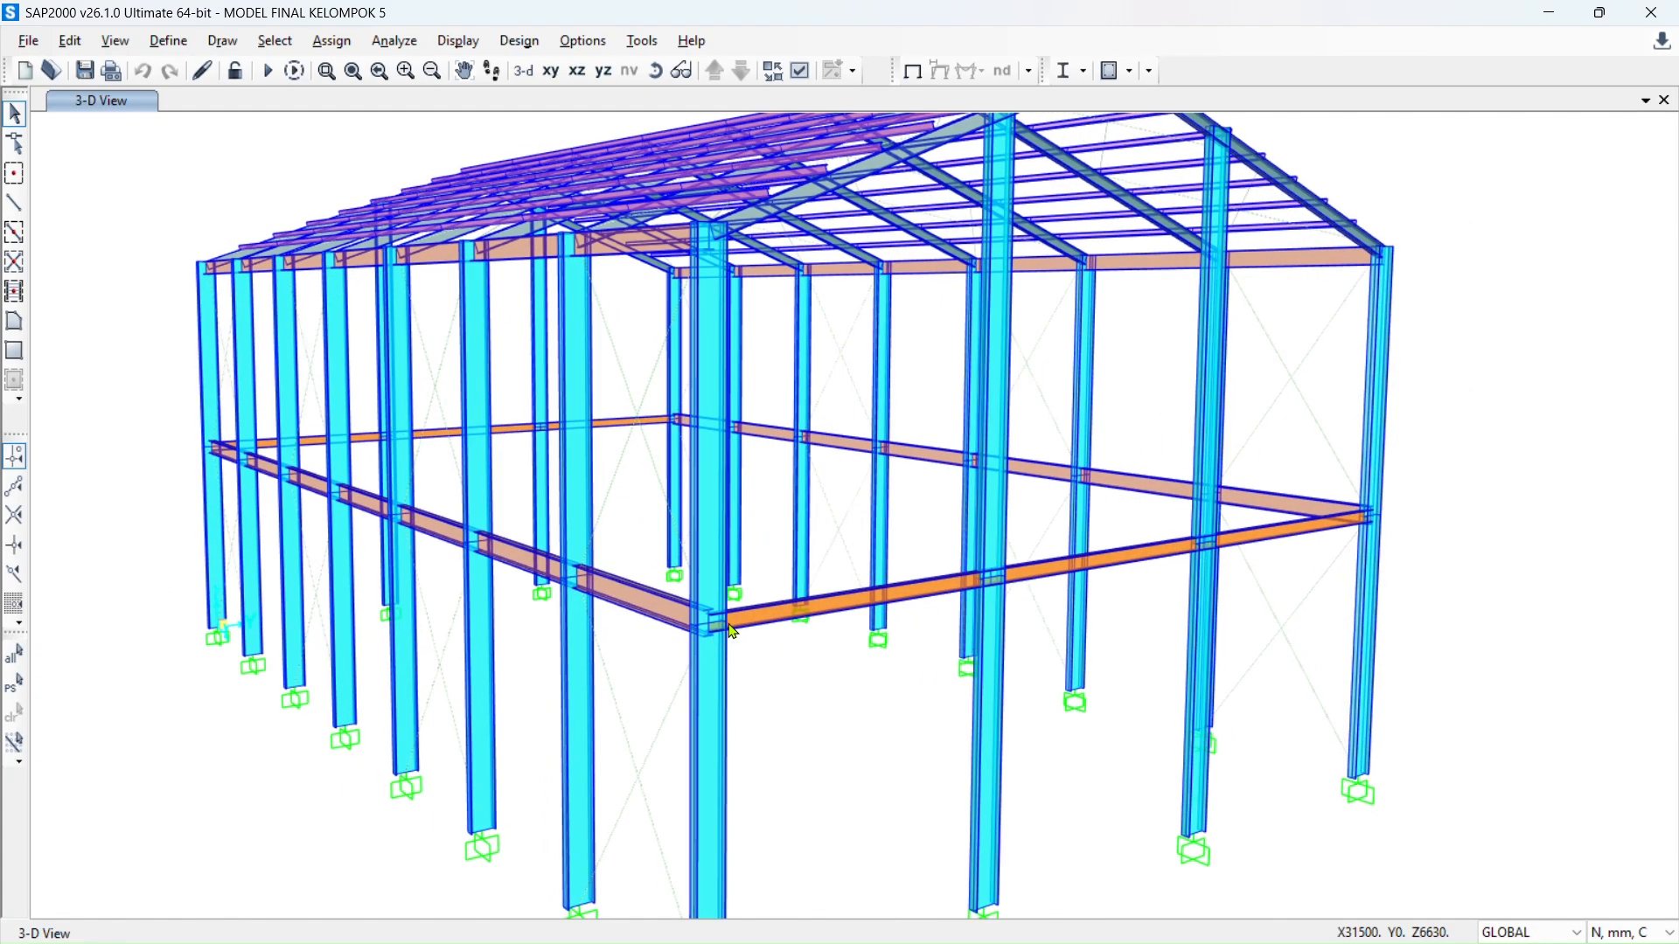
pyautogui.scroll(5, 719, 638)
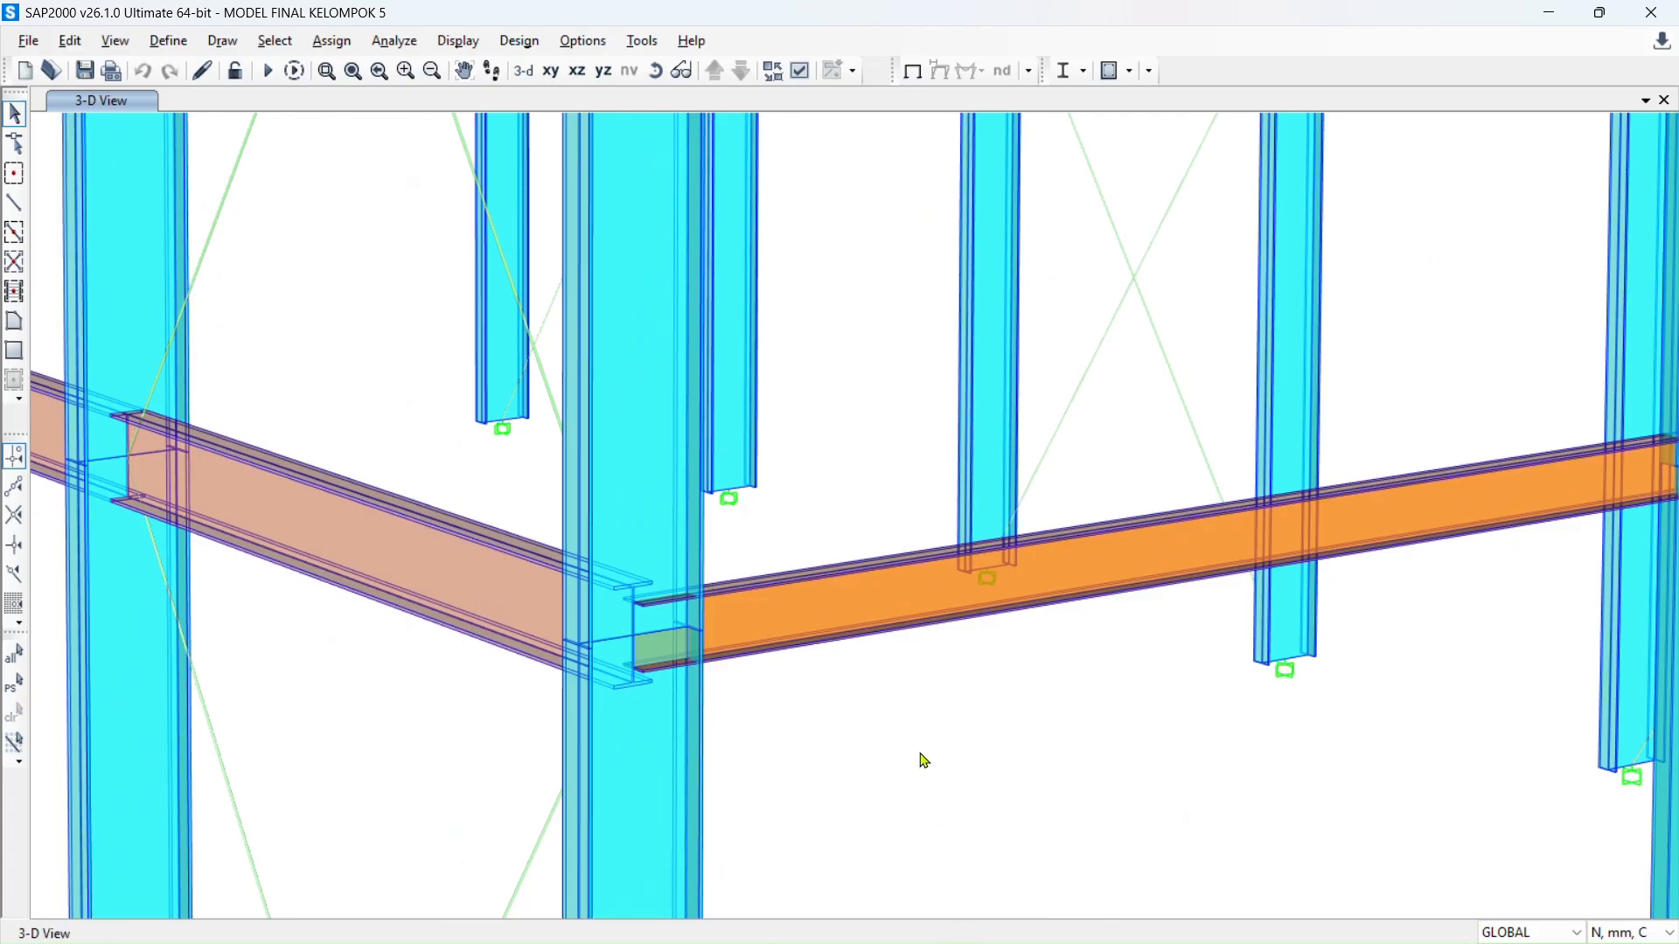
pyautogui.hotkey('alt', 'Tab')
# - Copy member B to create beam M3 carrying the same IWF 300.150.9.6,5 section
pyautogui.scroll(3, 605, 558)
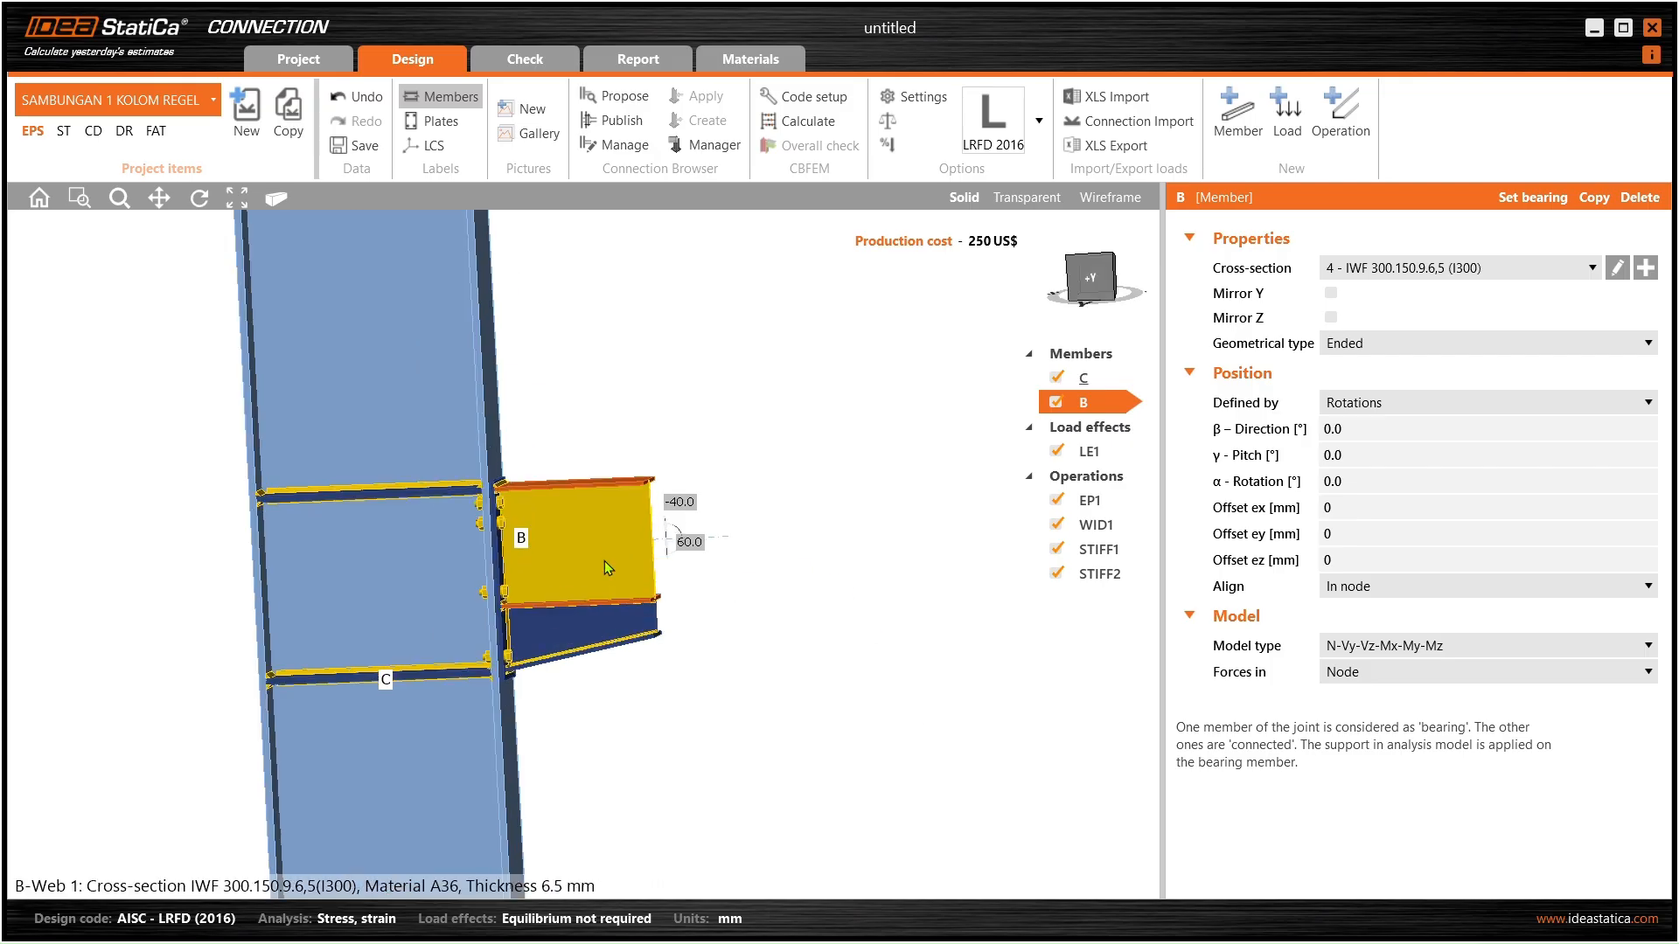
pyautogui.keyDown('ctrl'); pyautogui.moveTo(621, 573); pyautogui.dragTo(578, 564, button='middle'); pyautogui.keyUp('ctrl')
pyautogui.scroll(-3, 579, 556)
pyautogui.scroll(3, 570, 559)
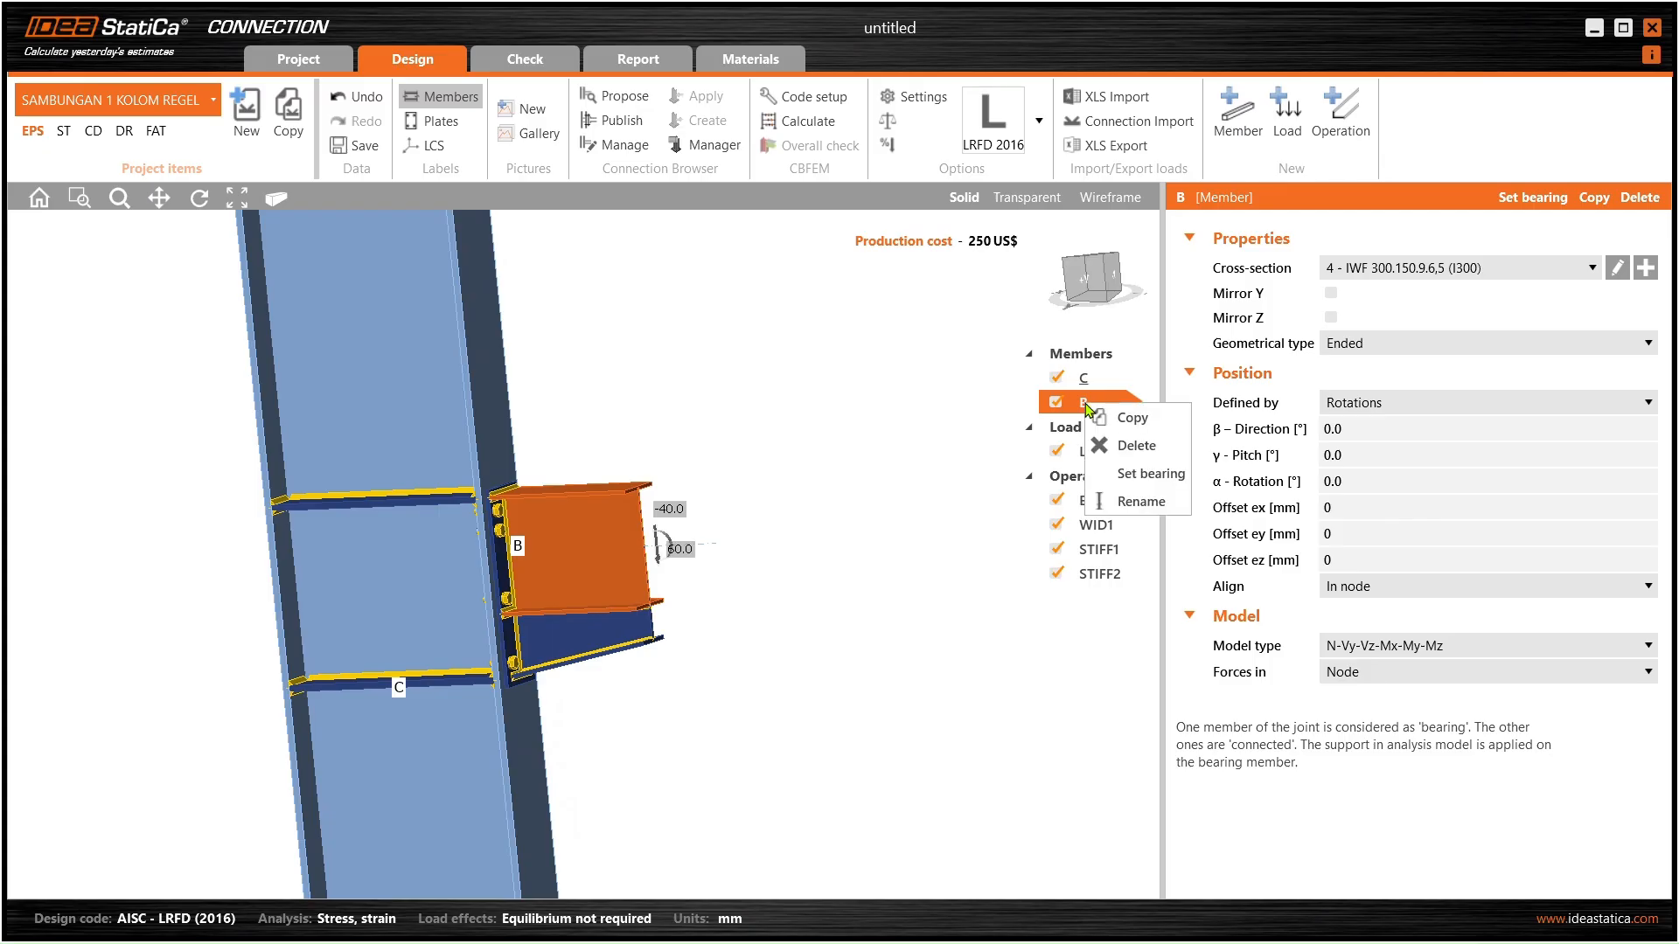
pyautogui.click(1128, 419)
pyautogui.keyDown('ctrl'); pyautogui.moveTo(805, 545); pyautogui.dragTo(940, 488, button='middle'); pyautogui.keyUp('ctrl')
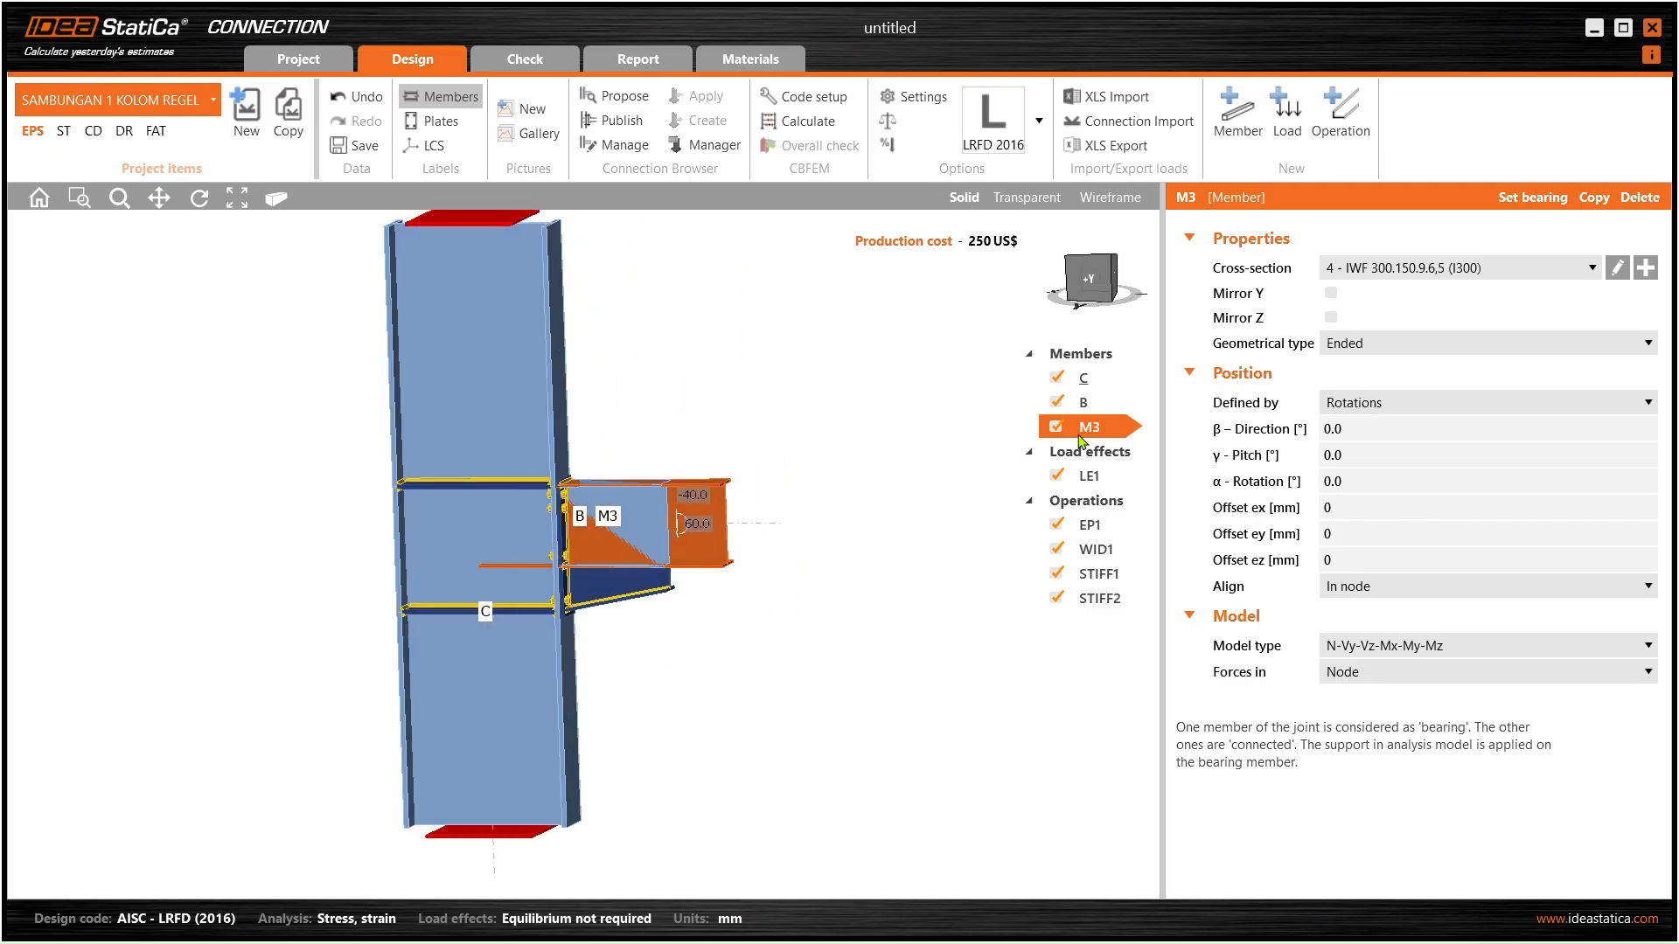
# - Set member M3's β direction to 90° so it frames in perpendicular to beam B
pyautogui.moveTo(852, 452); pyautogui.dragTo(827, 494, button='middle')
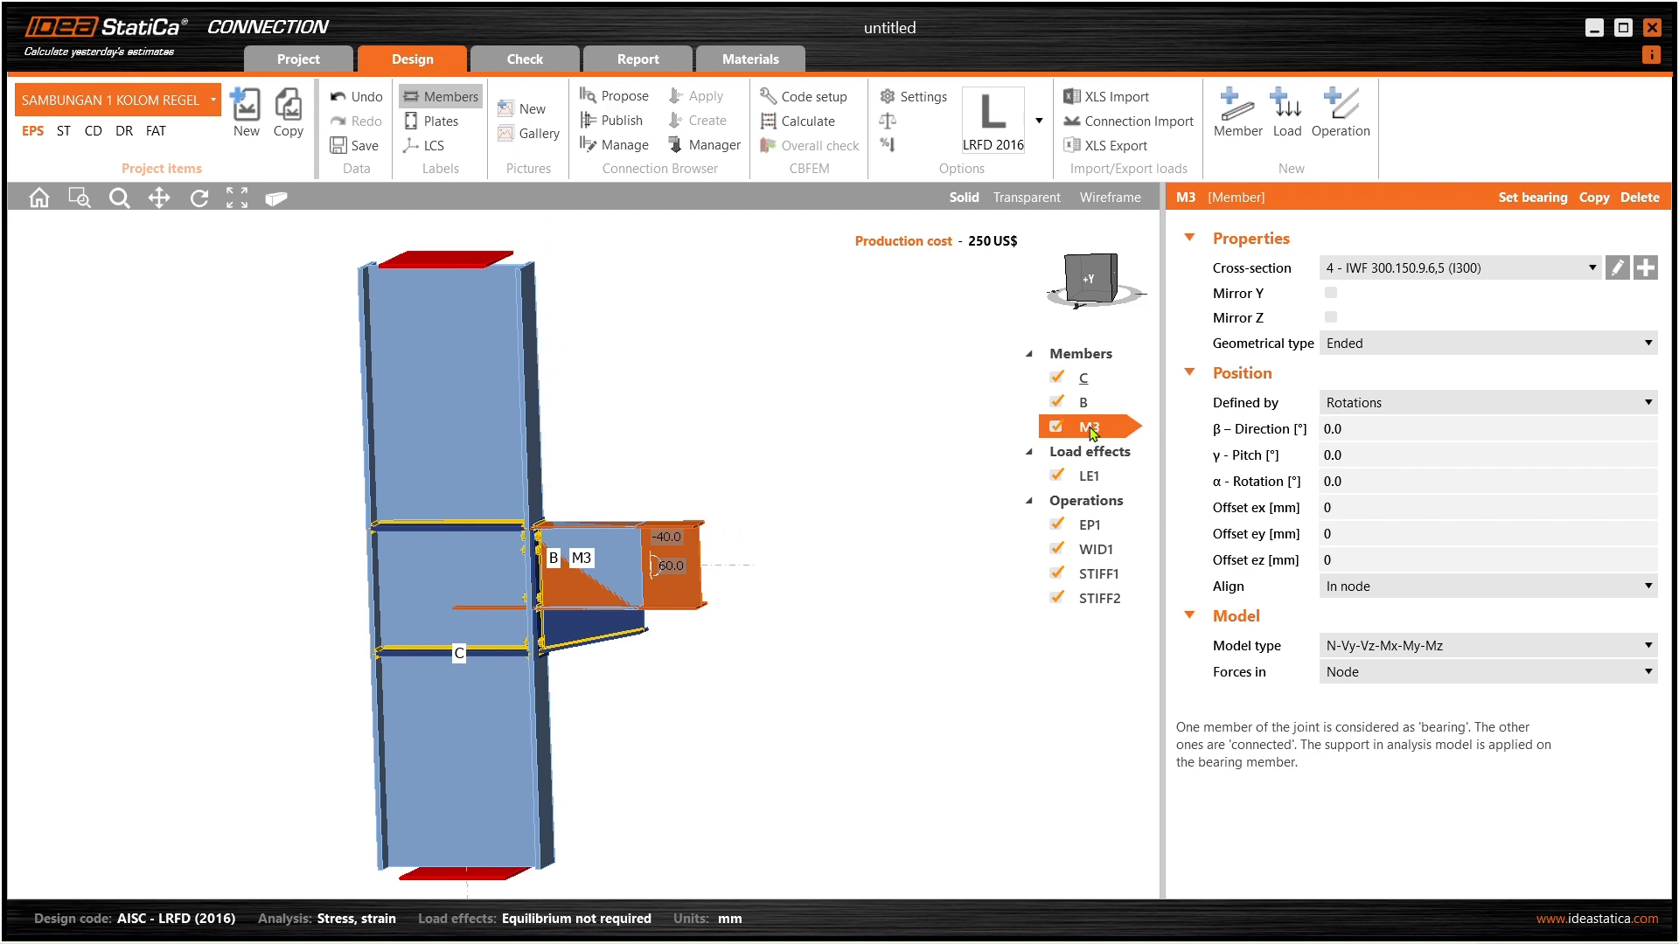
pyautogui.click(1364, 428)
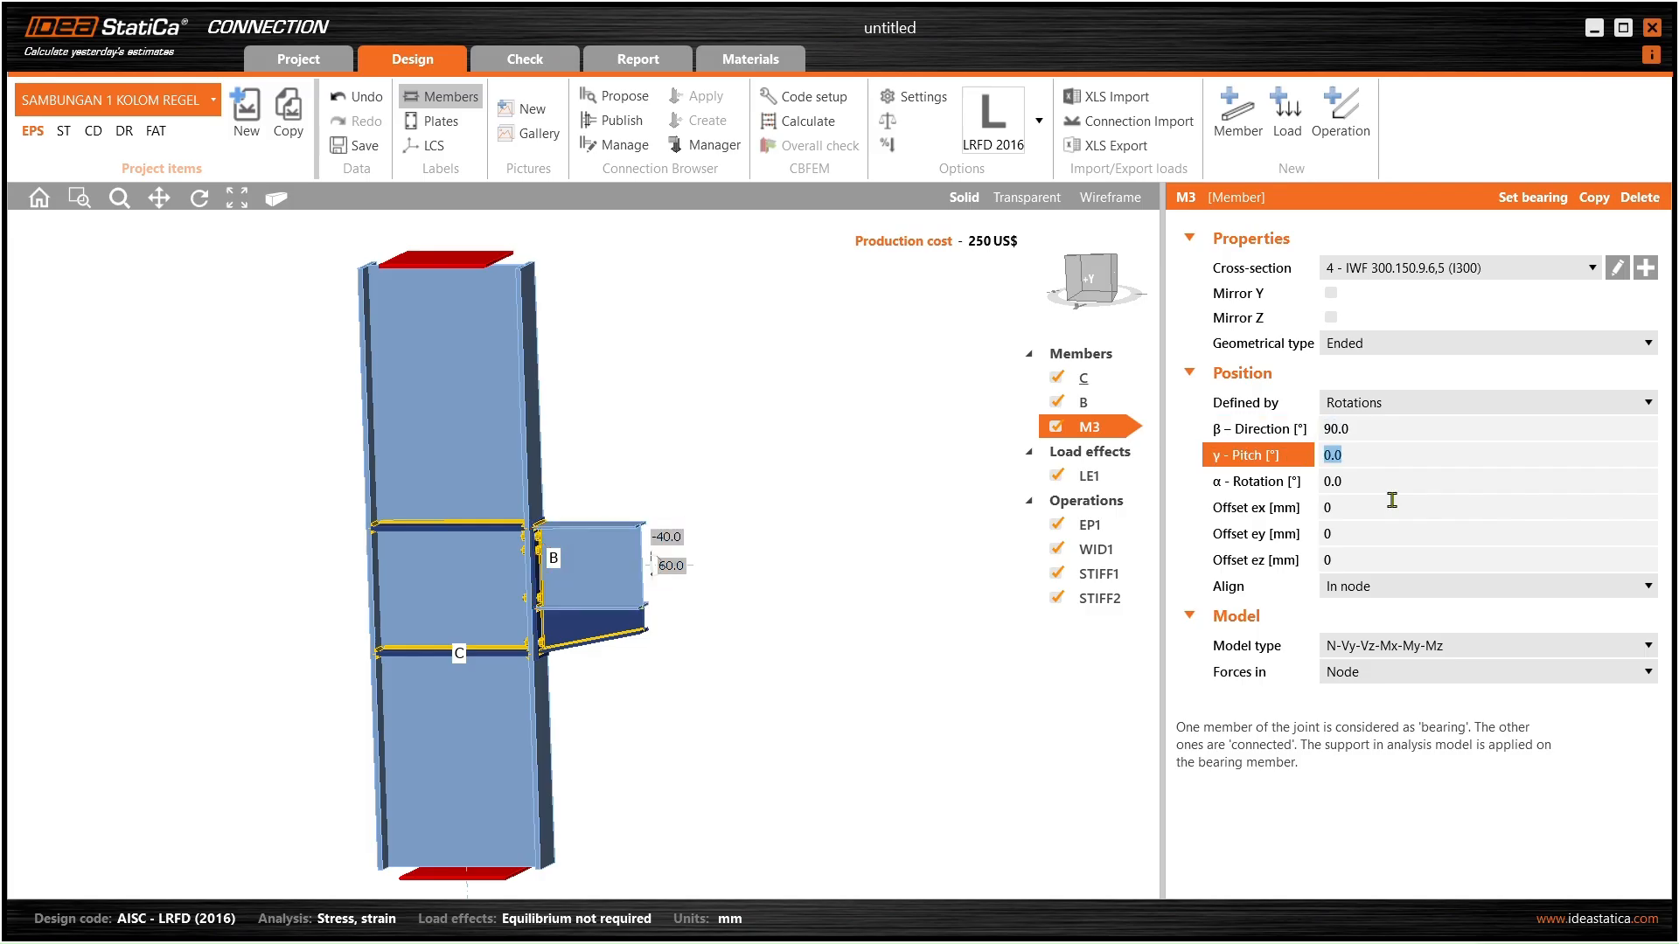
pyautogui.moveTo(459, 613); pyautogui.dragTo(972, 622, button='middle')
pyautogui.moveTo(284, 546); pyautogui.dragTo(398, 584, button='middle')
pyautogui.moveTo(236, 569); pyautogui.dragTo(410, 619, button='middle')
pyautogui.scroll(3, 437, 585)
pyautogui.click(437, 589)
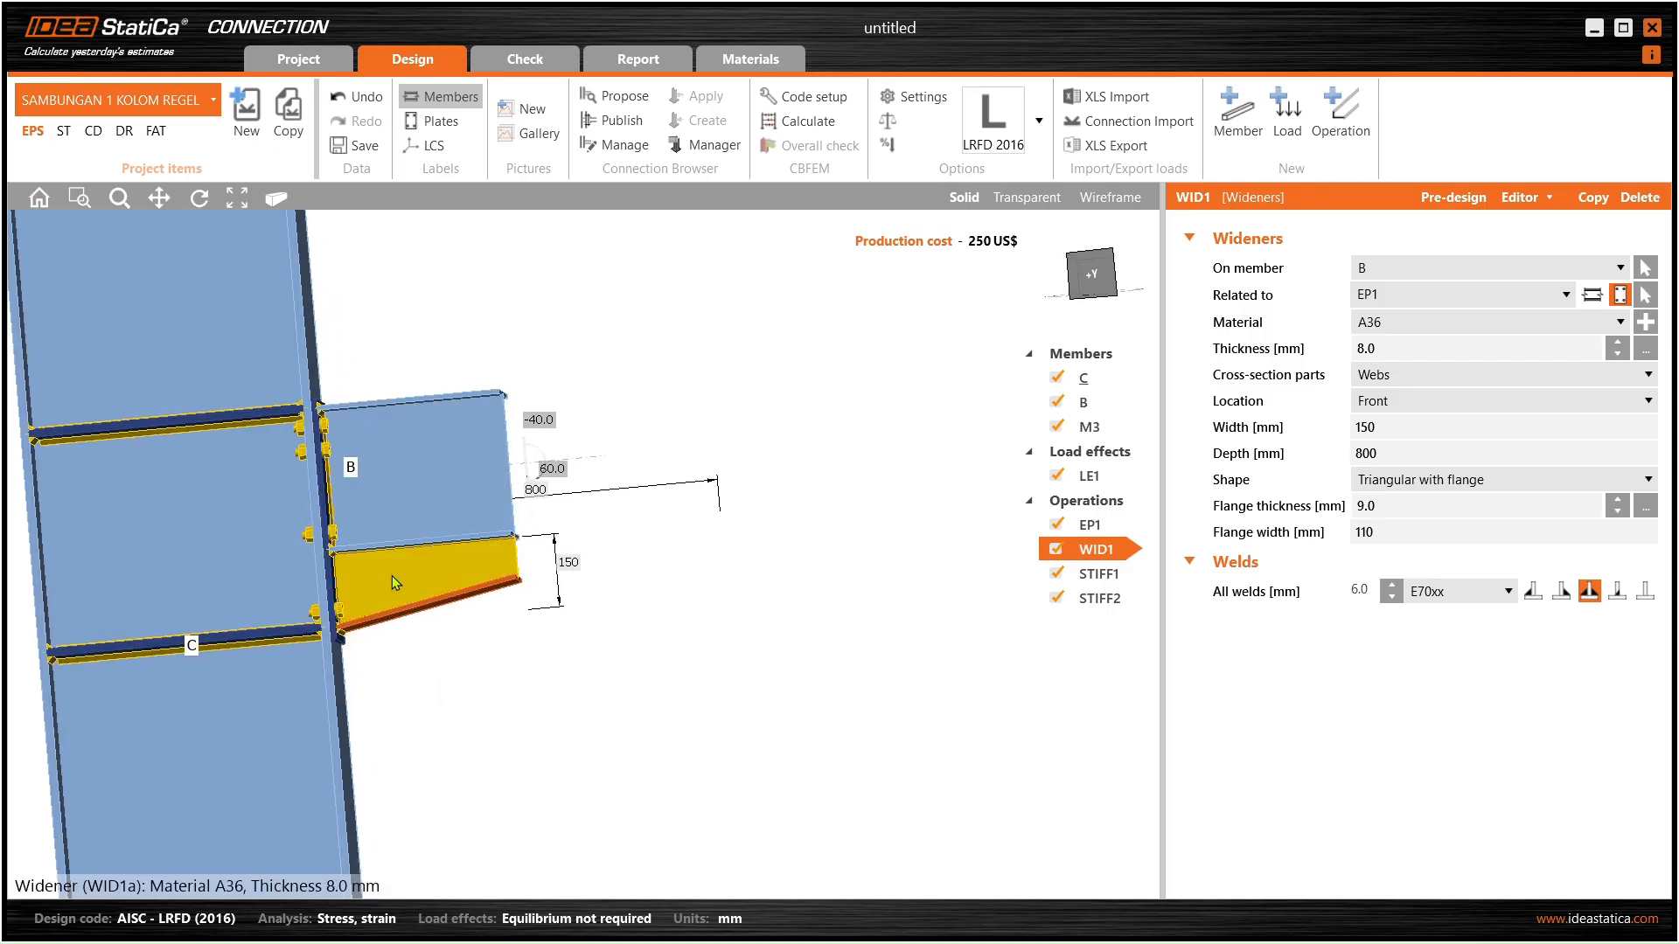
# - Copy widener WID1 to create a second widener WID2
pyautogui.rightClick(1096, 550)
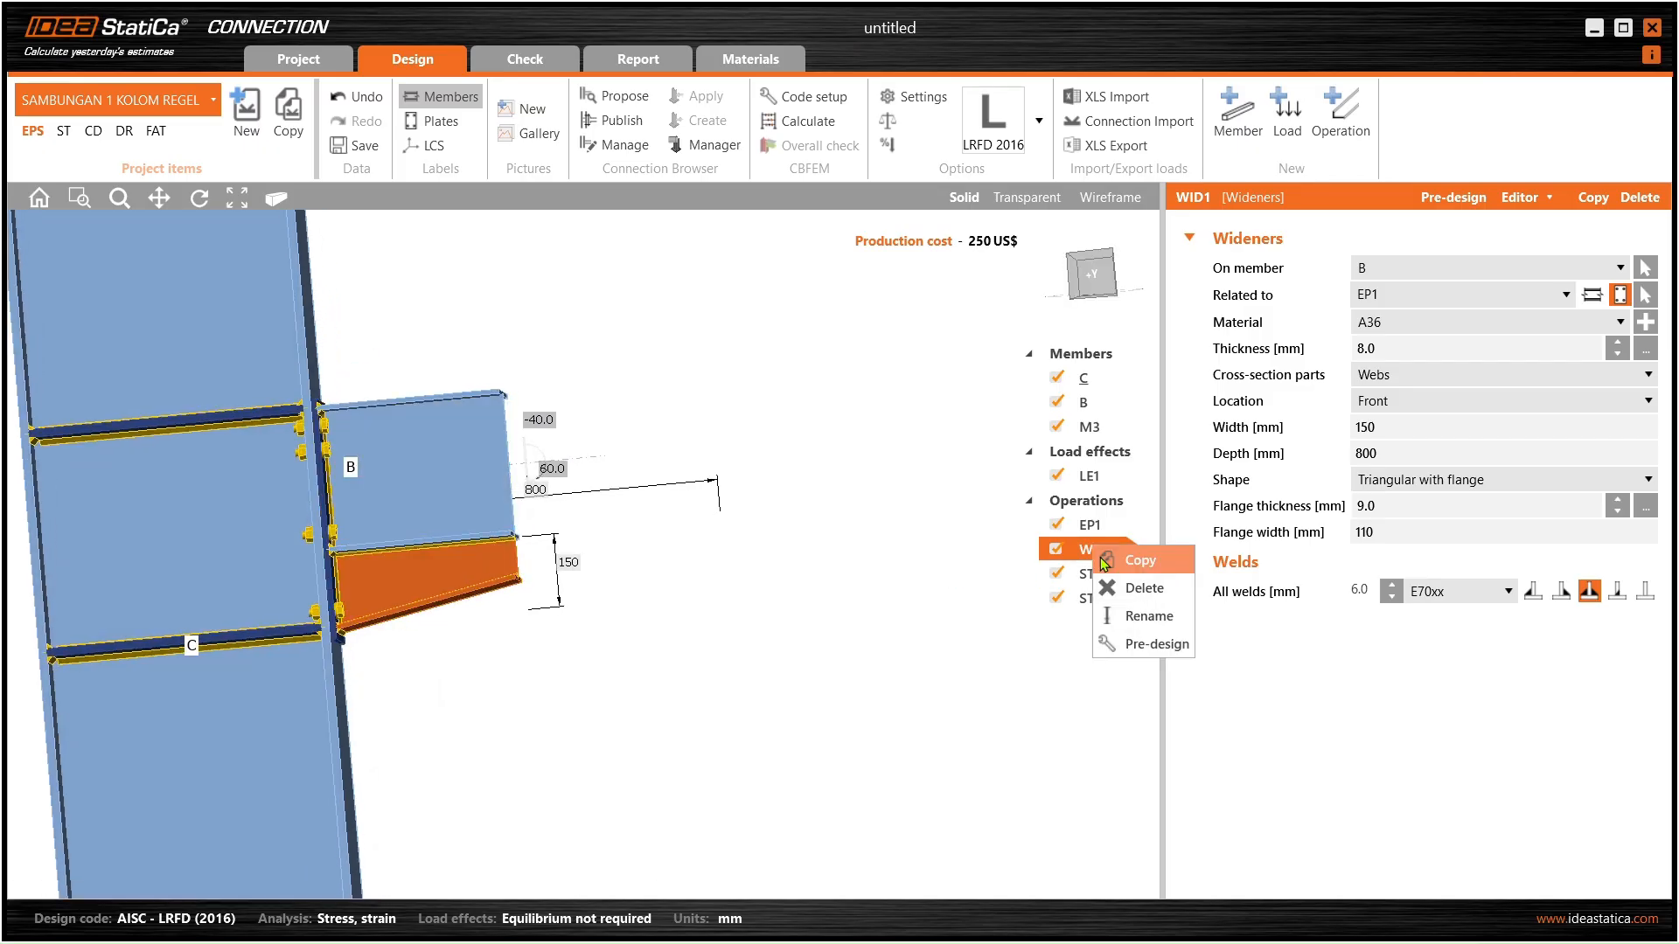
pyautogui.click(1140, 562)
pyautogui.moveTo(588, 567); pyautogui.dragTo(787, 586, button='middle')
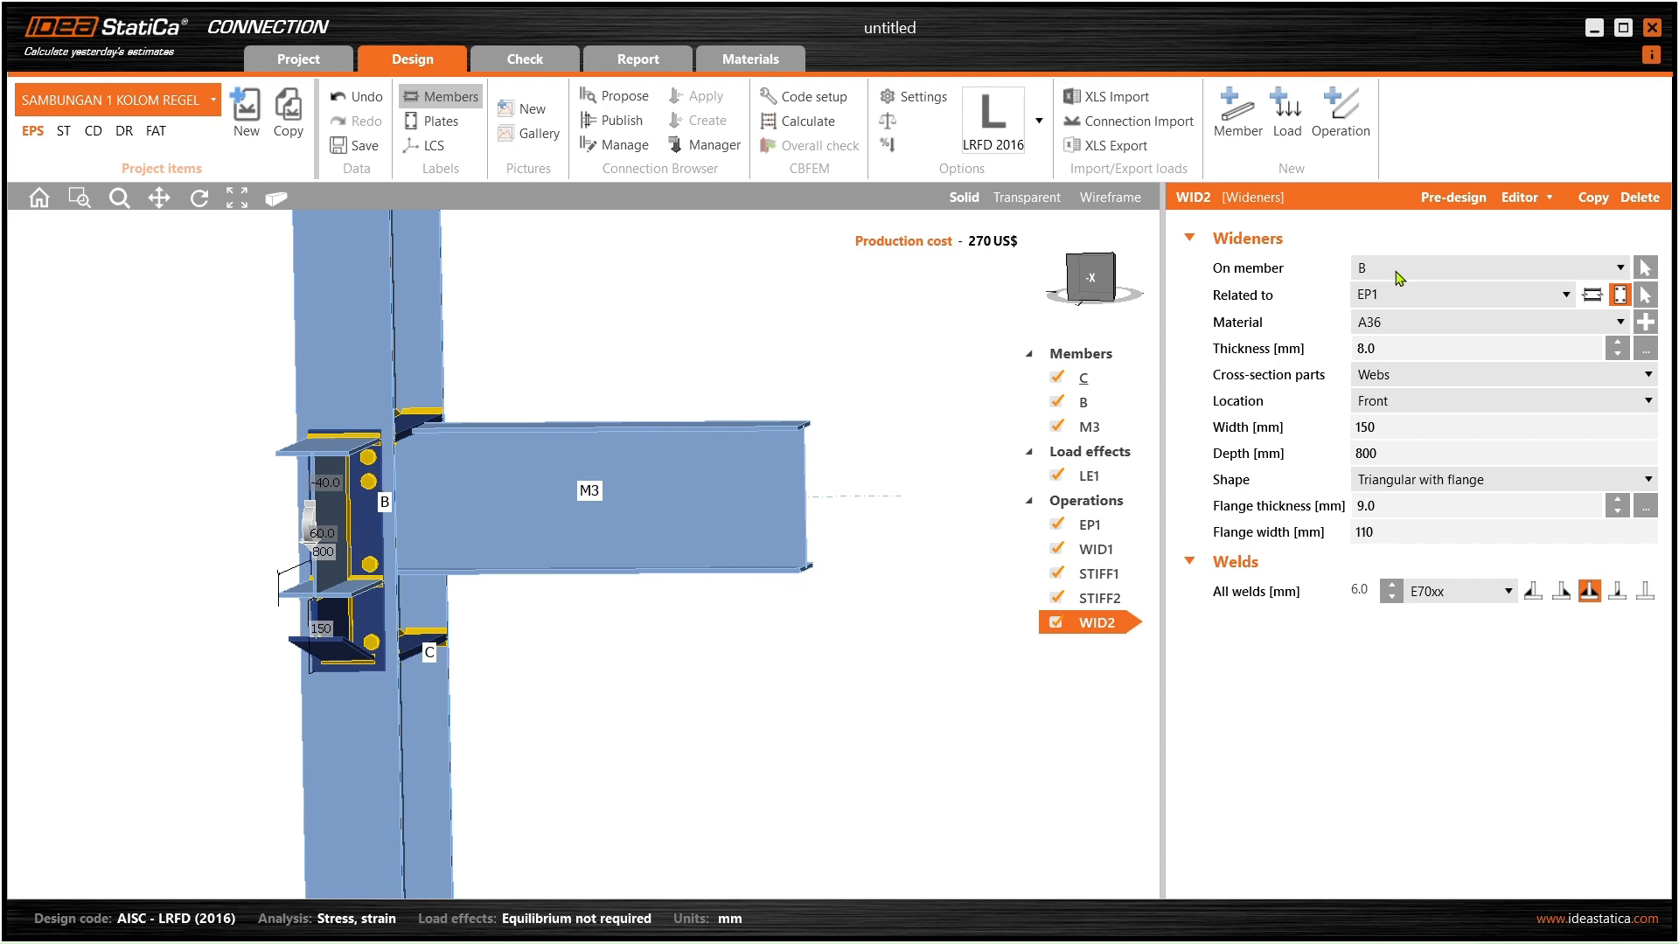
pyautogui.moveTo(401, 356); pyautogui.dragTo(651, 467, button='middle')
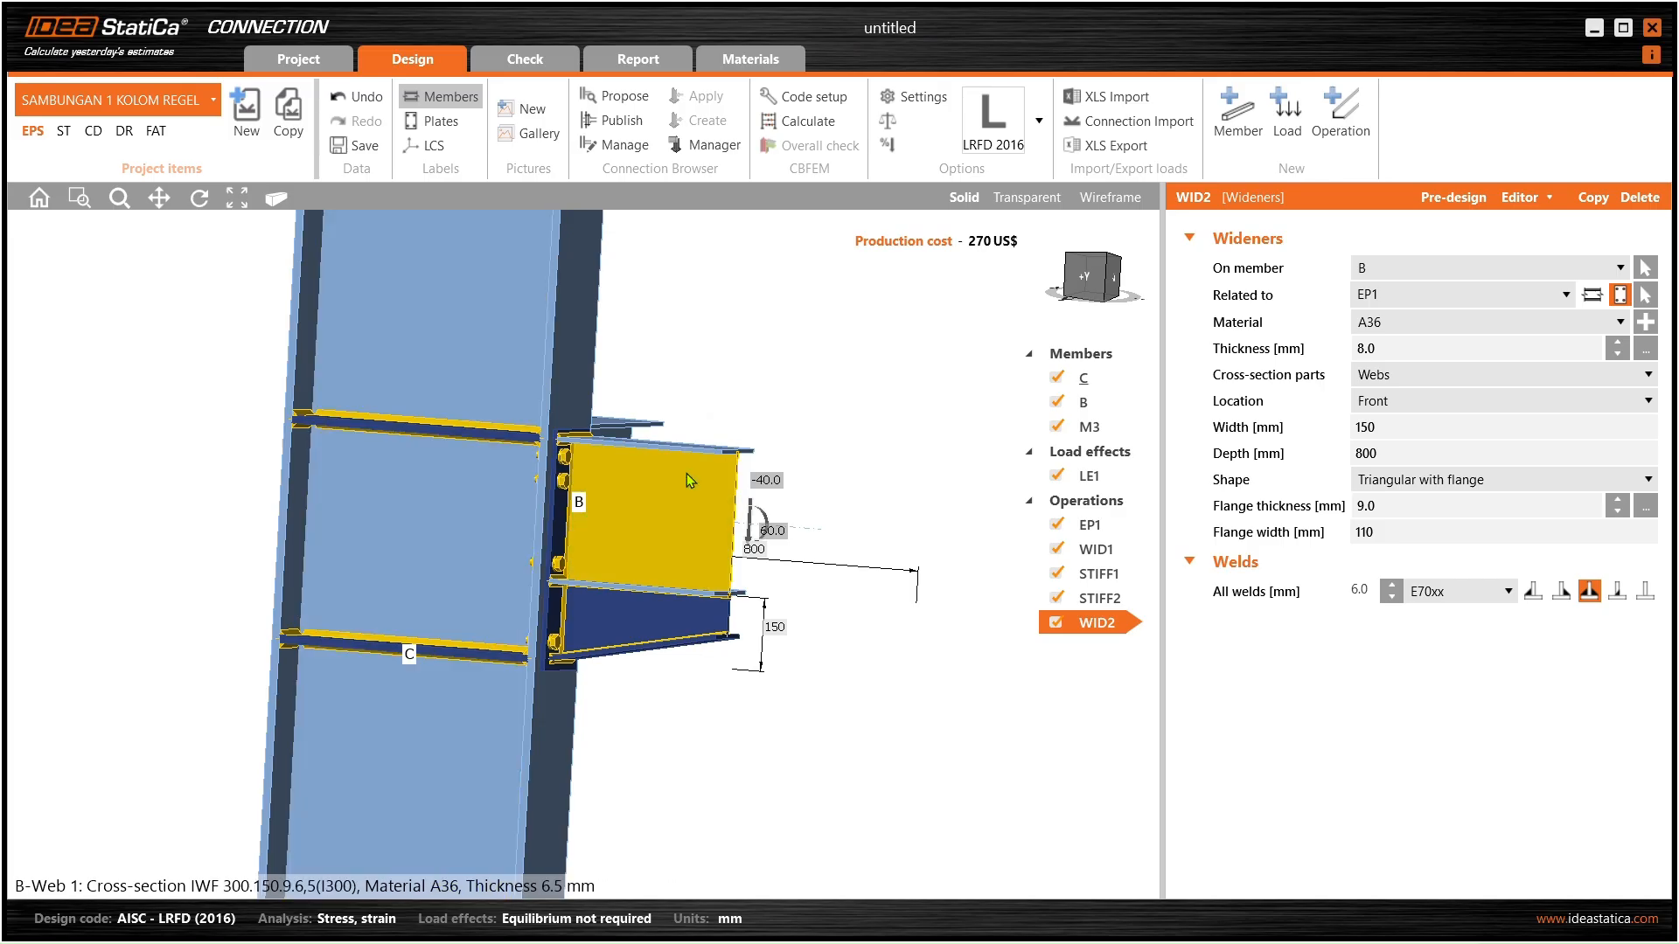
pyautogui.scroll(-2, 602, 329)
pyautogui.moveTo(602, 330); pyautogui.dragTo(571, 392, button='middle')
pyautogui.scroll(-2, 587, 363)
pyautogui.scroll(2, 605, 543)
pyautogui.moveTo(605, 542)
pyautogui.mouseDown(button='middle')
pyautogui.moveTo(535, 514)
pyautogui.moveTo(590, 520)
pyautogui.mouseUp(button='middle')
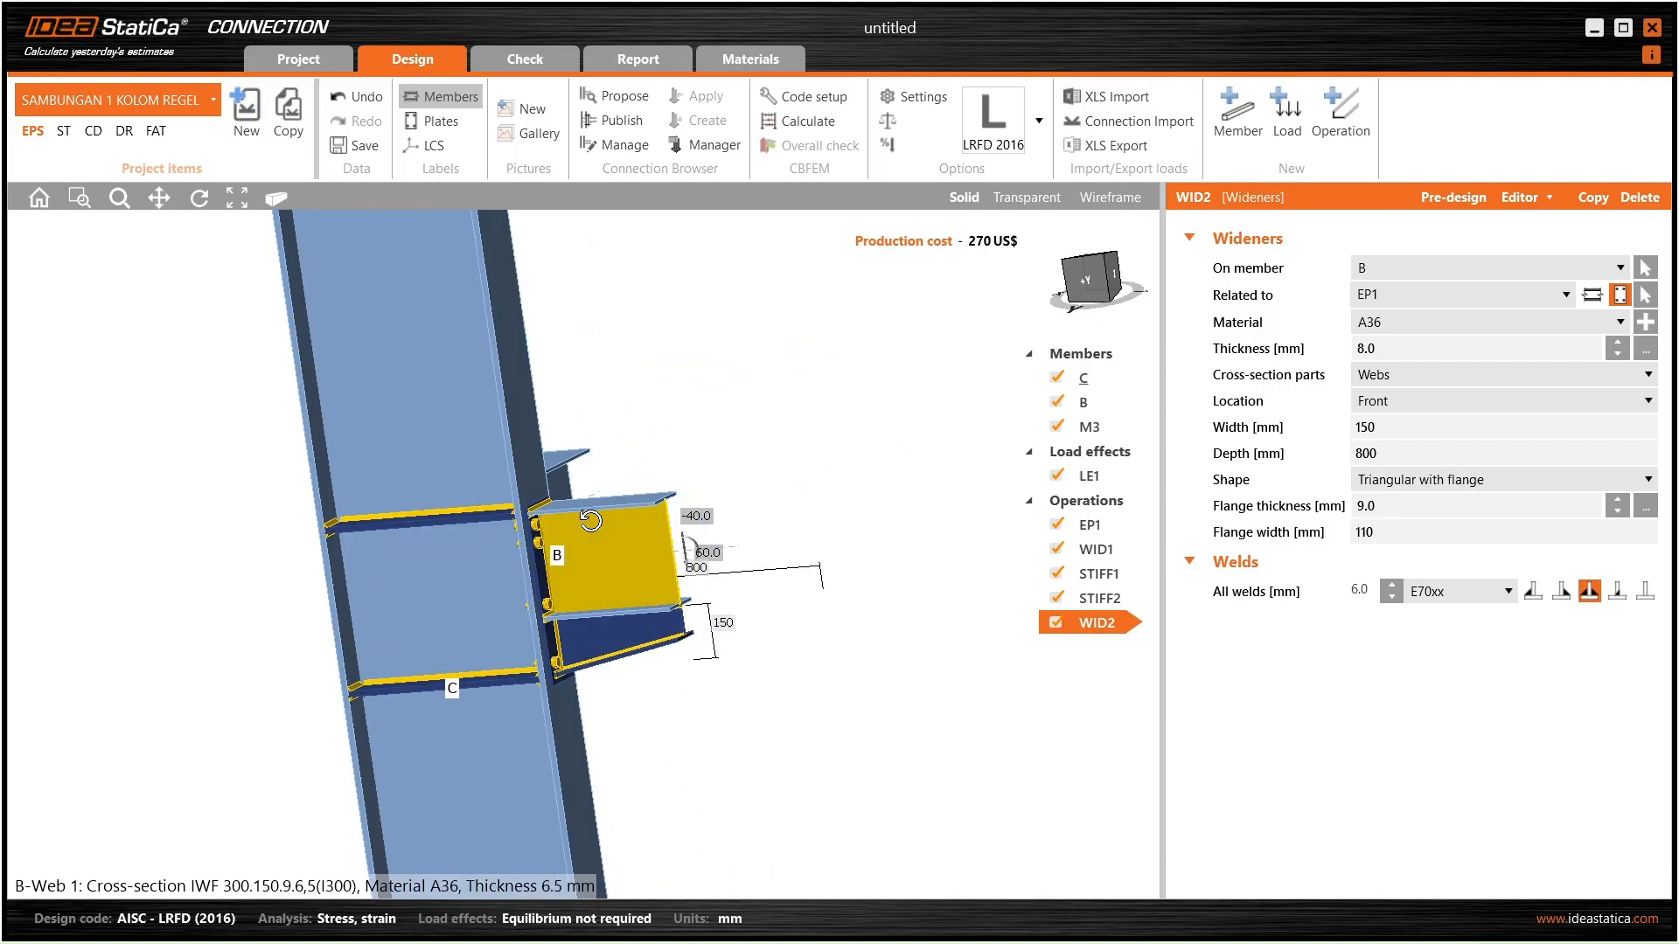
# - Turn on plate name labels and place widener WID2 on member M3
pyautogui.click(443, 123)
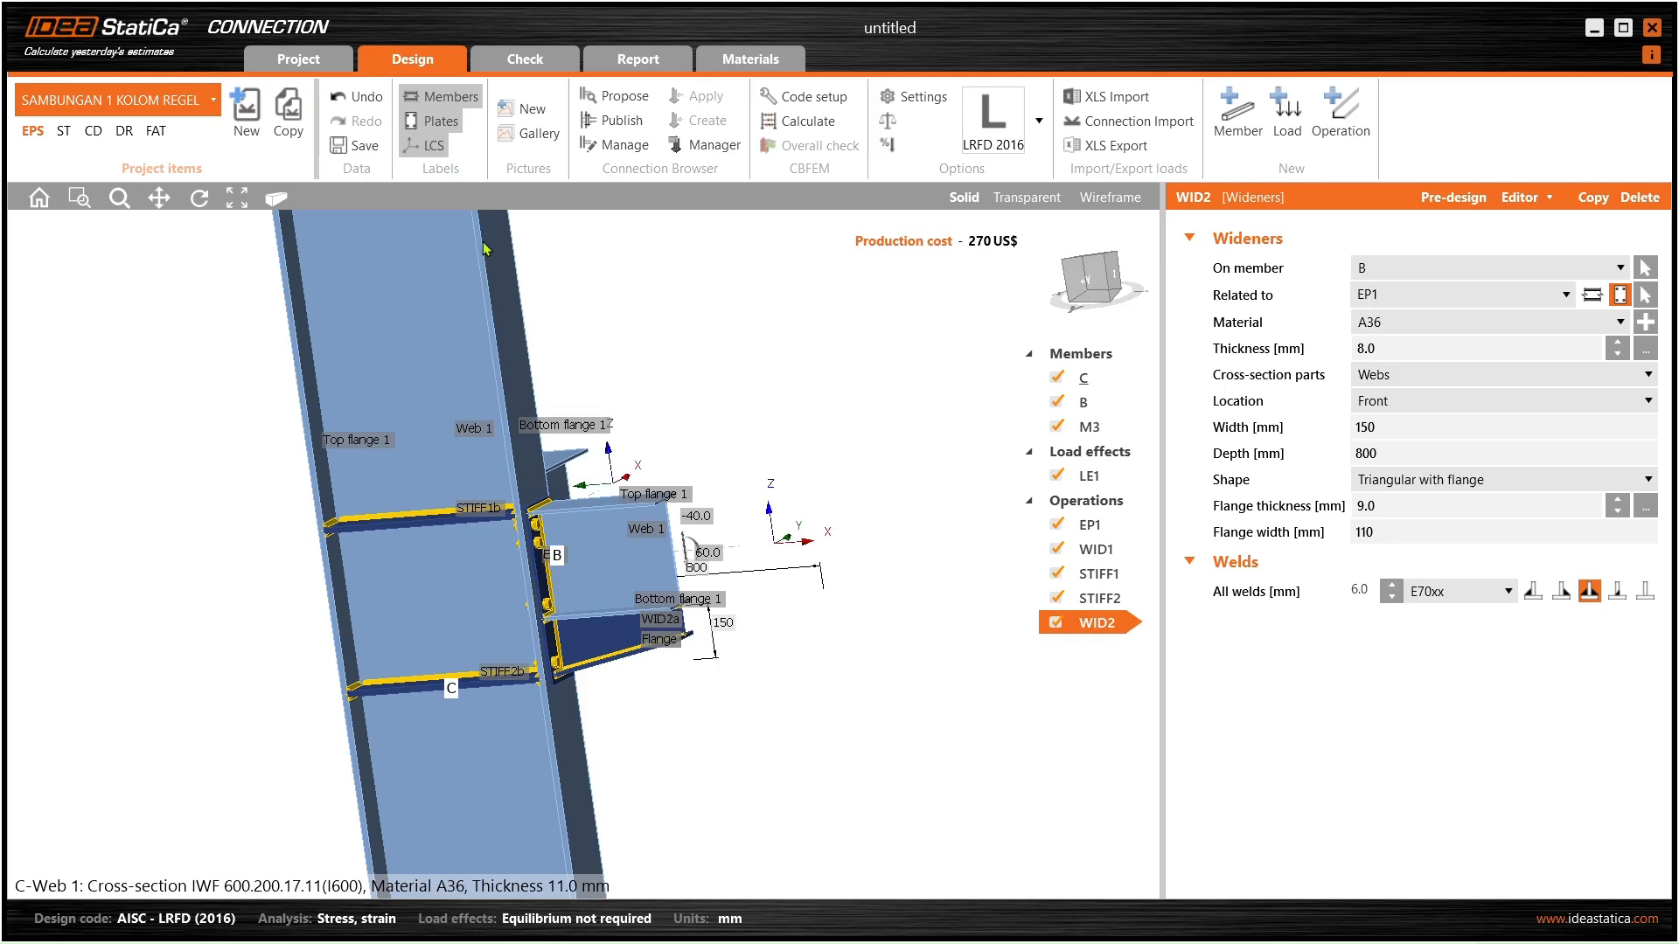
pyautogui.scroll(2, 539, 525)
pyautogui.moveTo(540, 525); pyautogui.dragTo(505, 598, button='right')
pyautogui.moveTo(505, 597); pyautogui.dragTo(486, 603, button='middle')
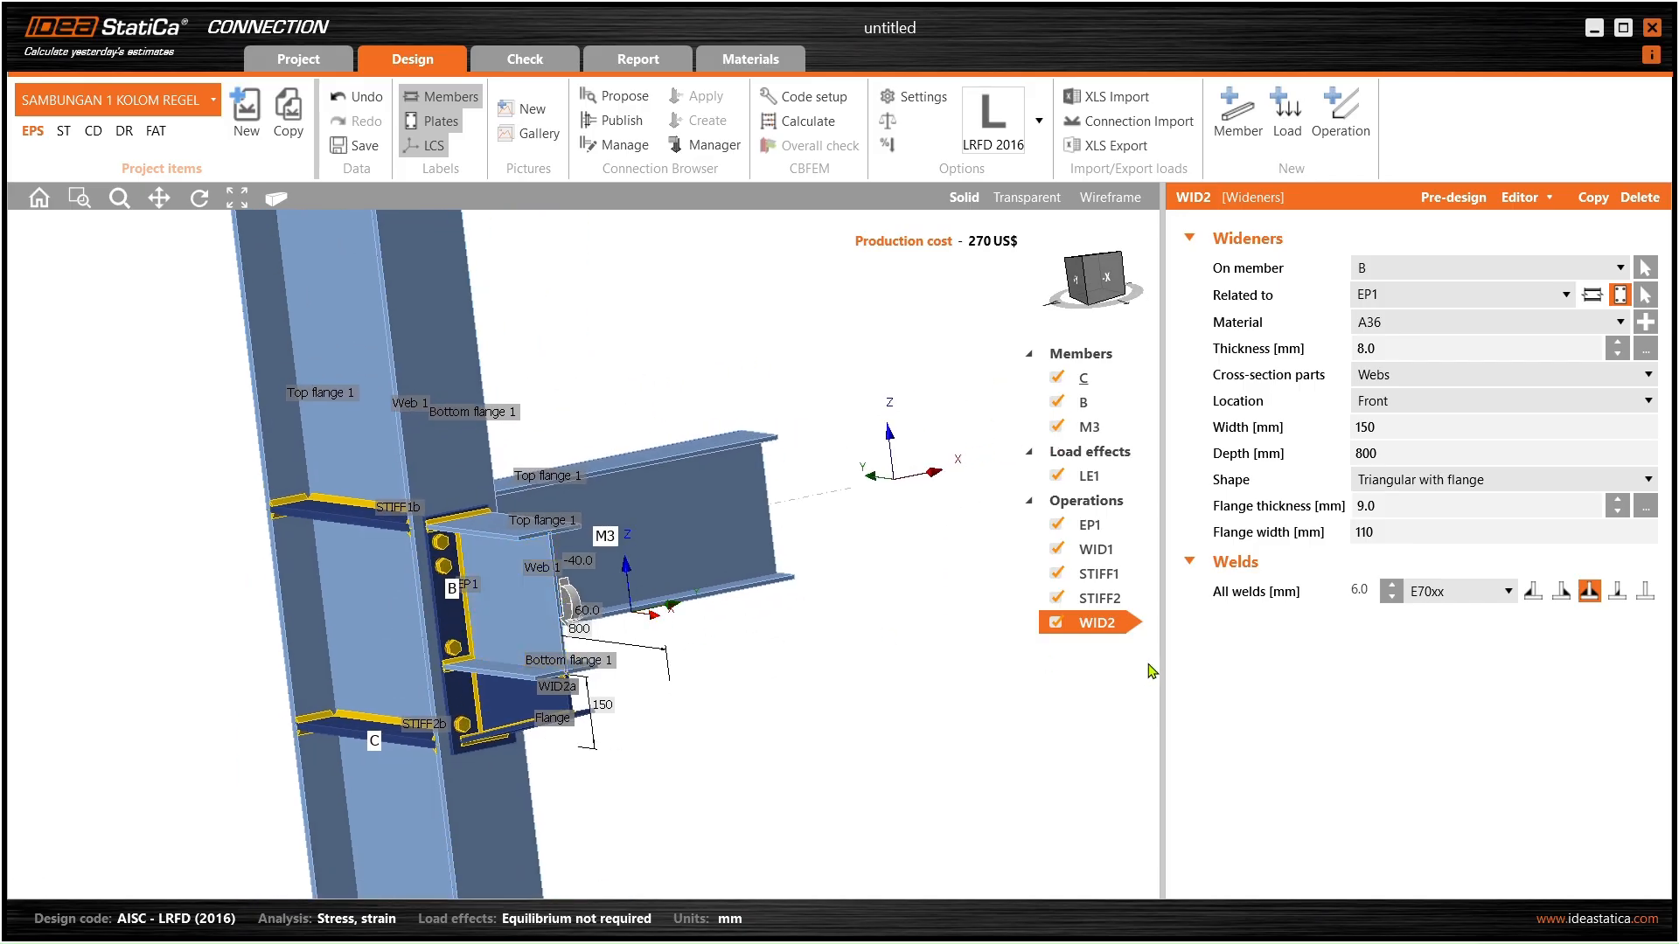
pyautogui.moveTo(735, 626); pyautogui.dragTo(648, 633, button='right')
pyautogui.moveTo(665, 603); pyautogui.dragTo(423, 627, button='middle')
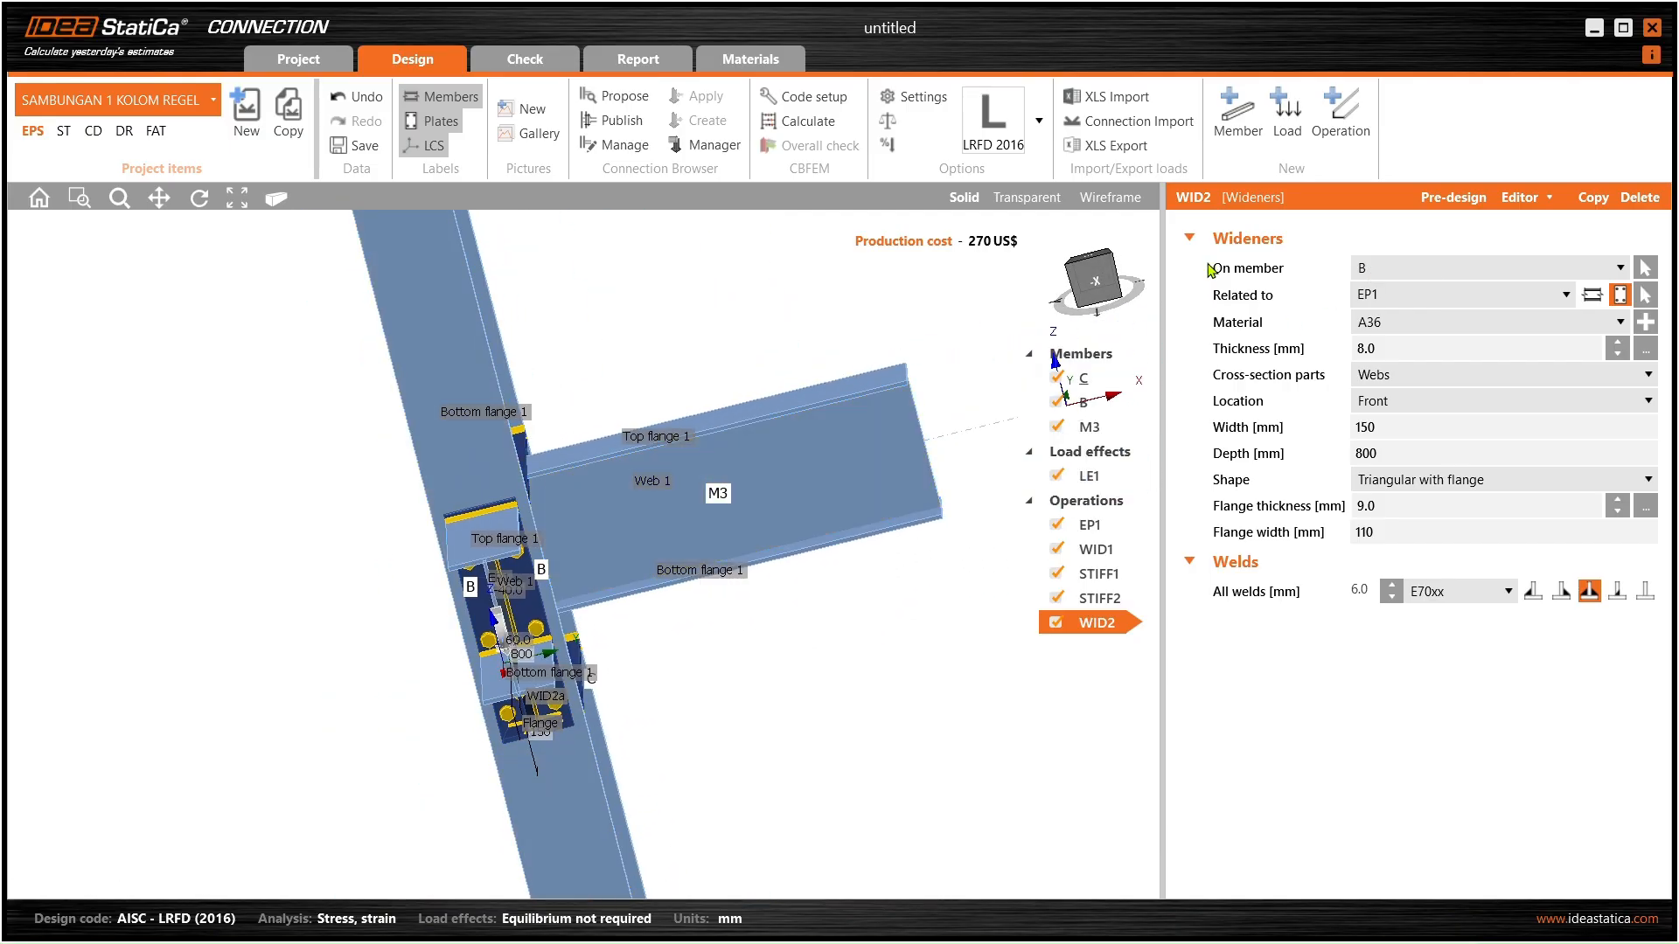
pyautogui.click(1457, 268)
pyautogui.click(1444, 329)
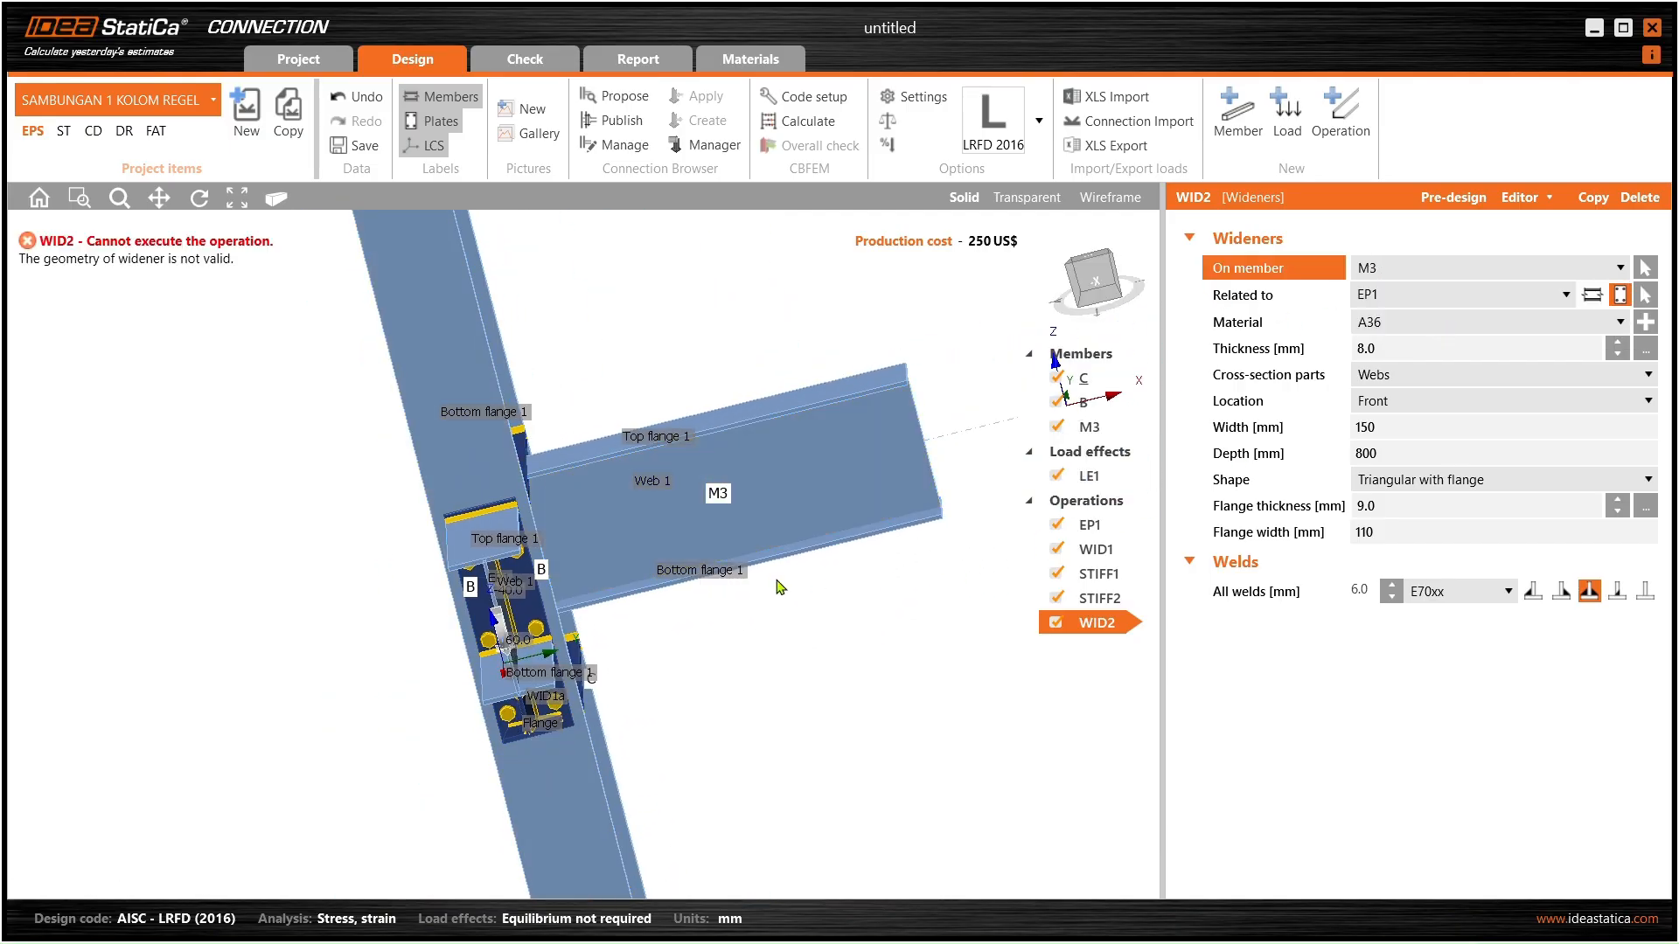
# - Leave WID2's Related to setting unchanged and select end plate EP1 on beam B
pyautogui.moveTo(861, 520); pyautogui.dragTo(612, 538, button='right')
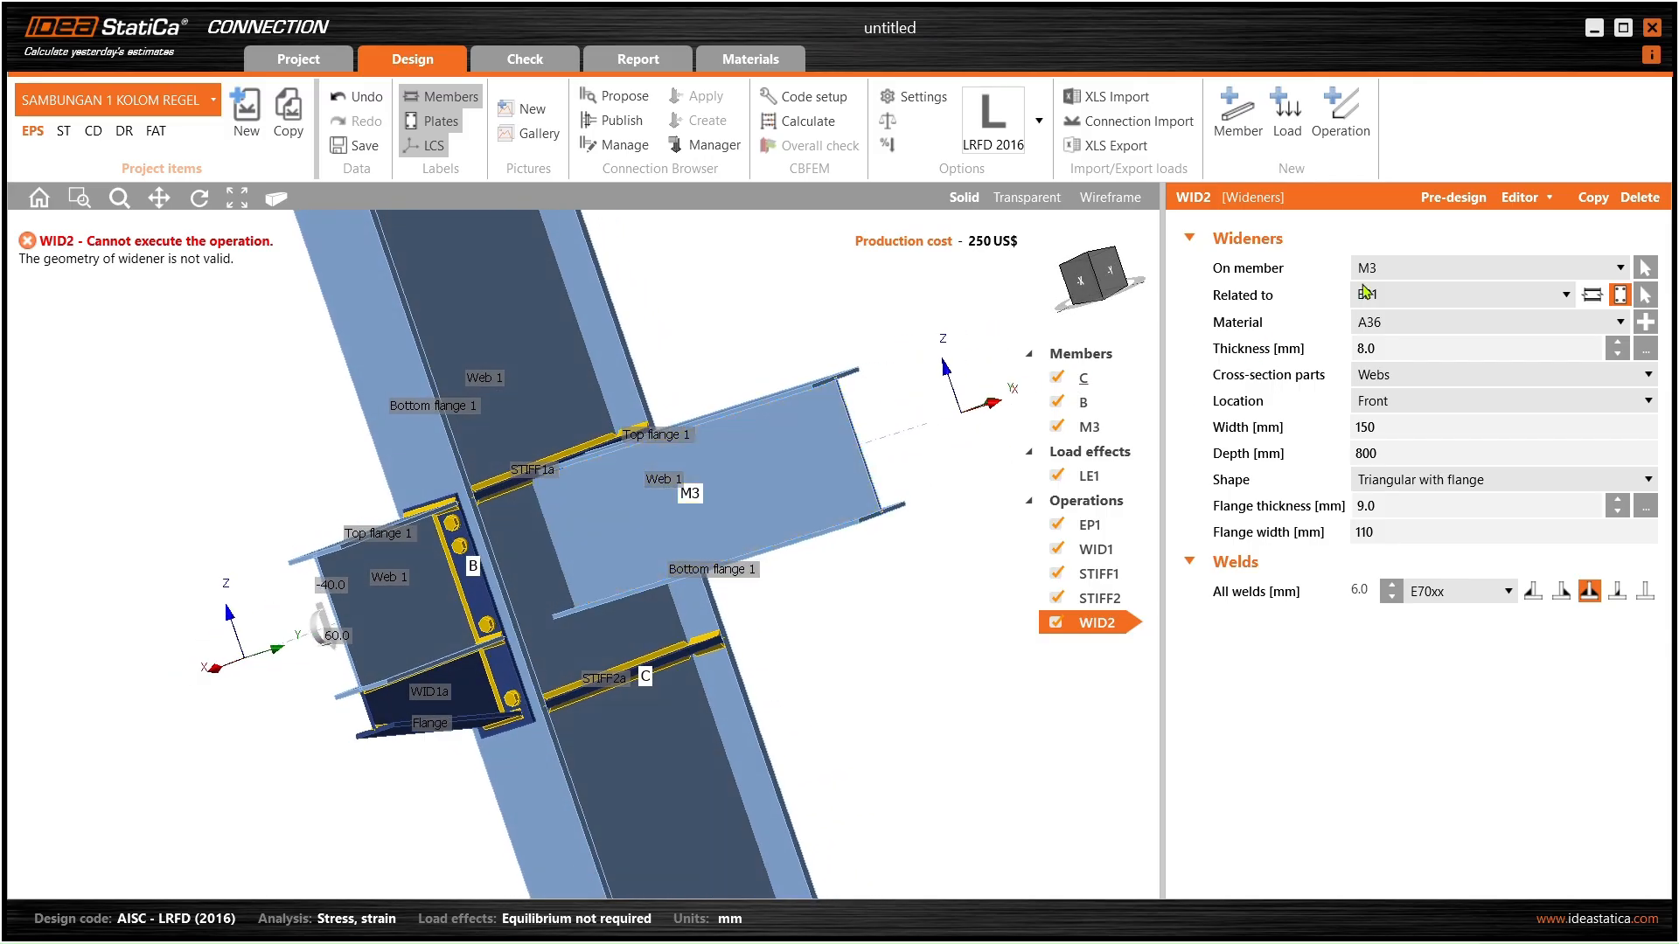
pyautogui.click(1406, 298)
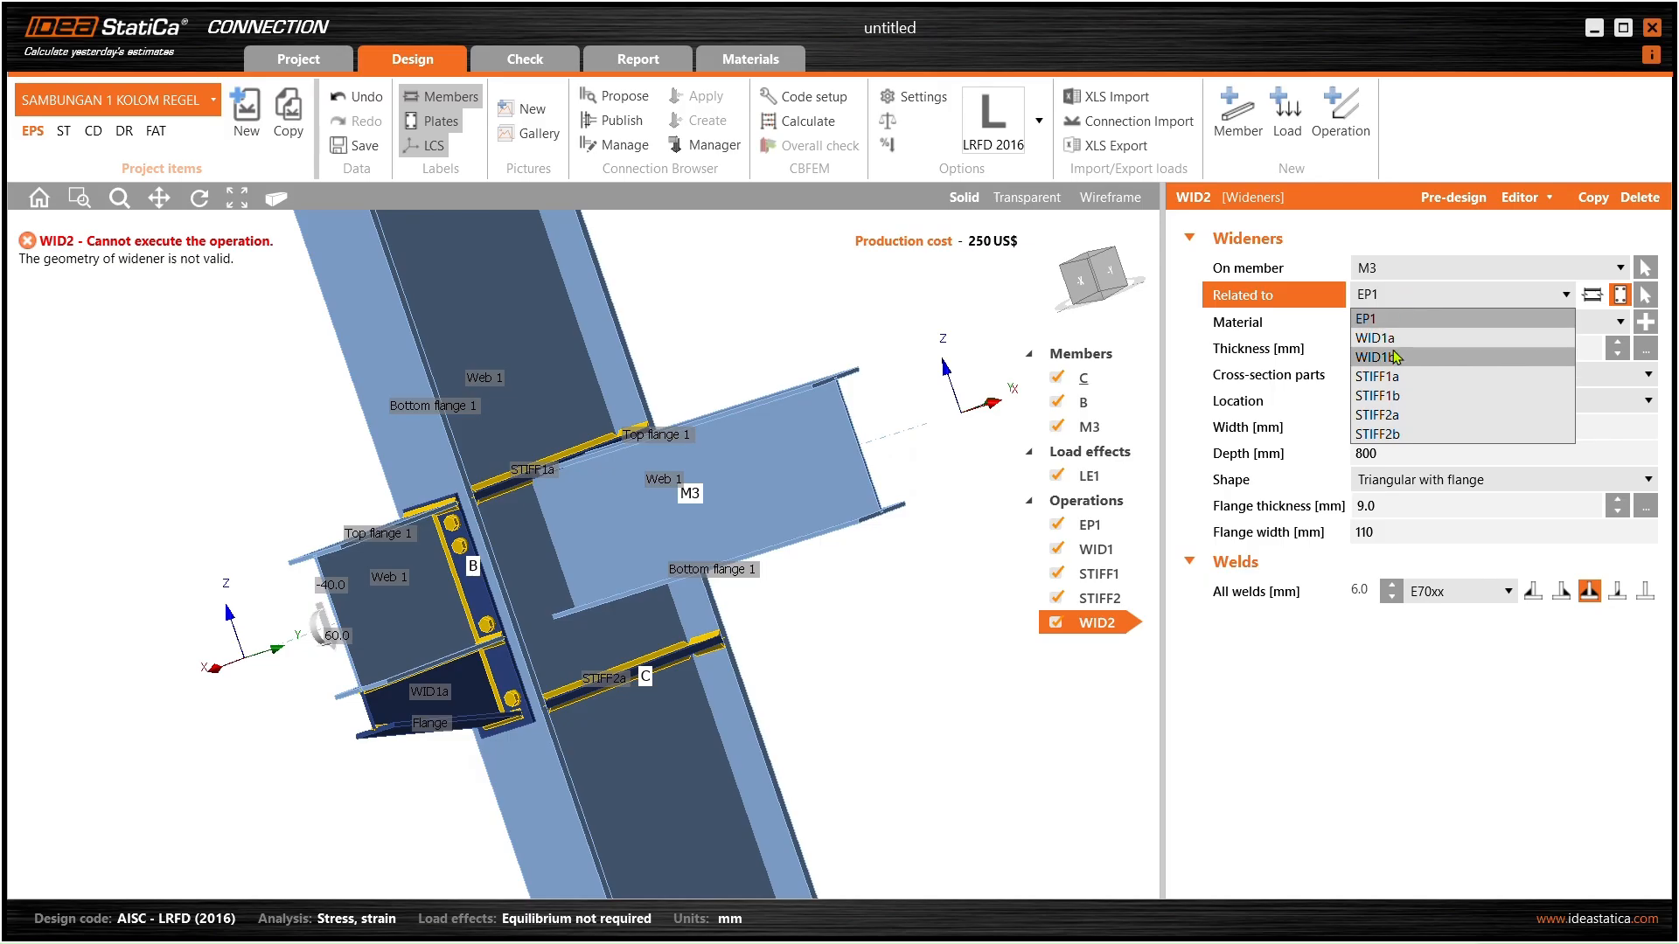
pyautogui.scroll(-2, 749, 424)
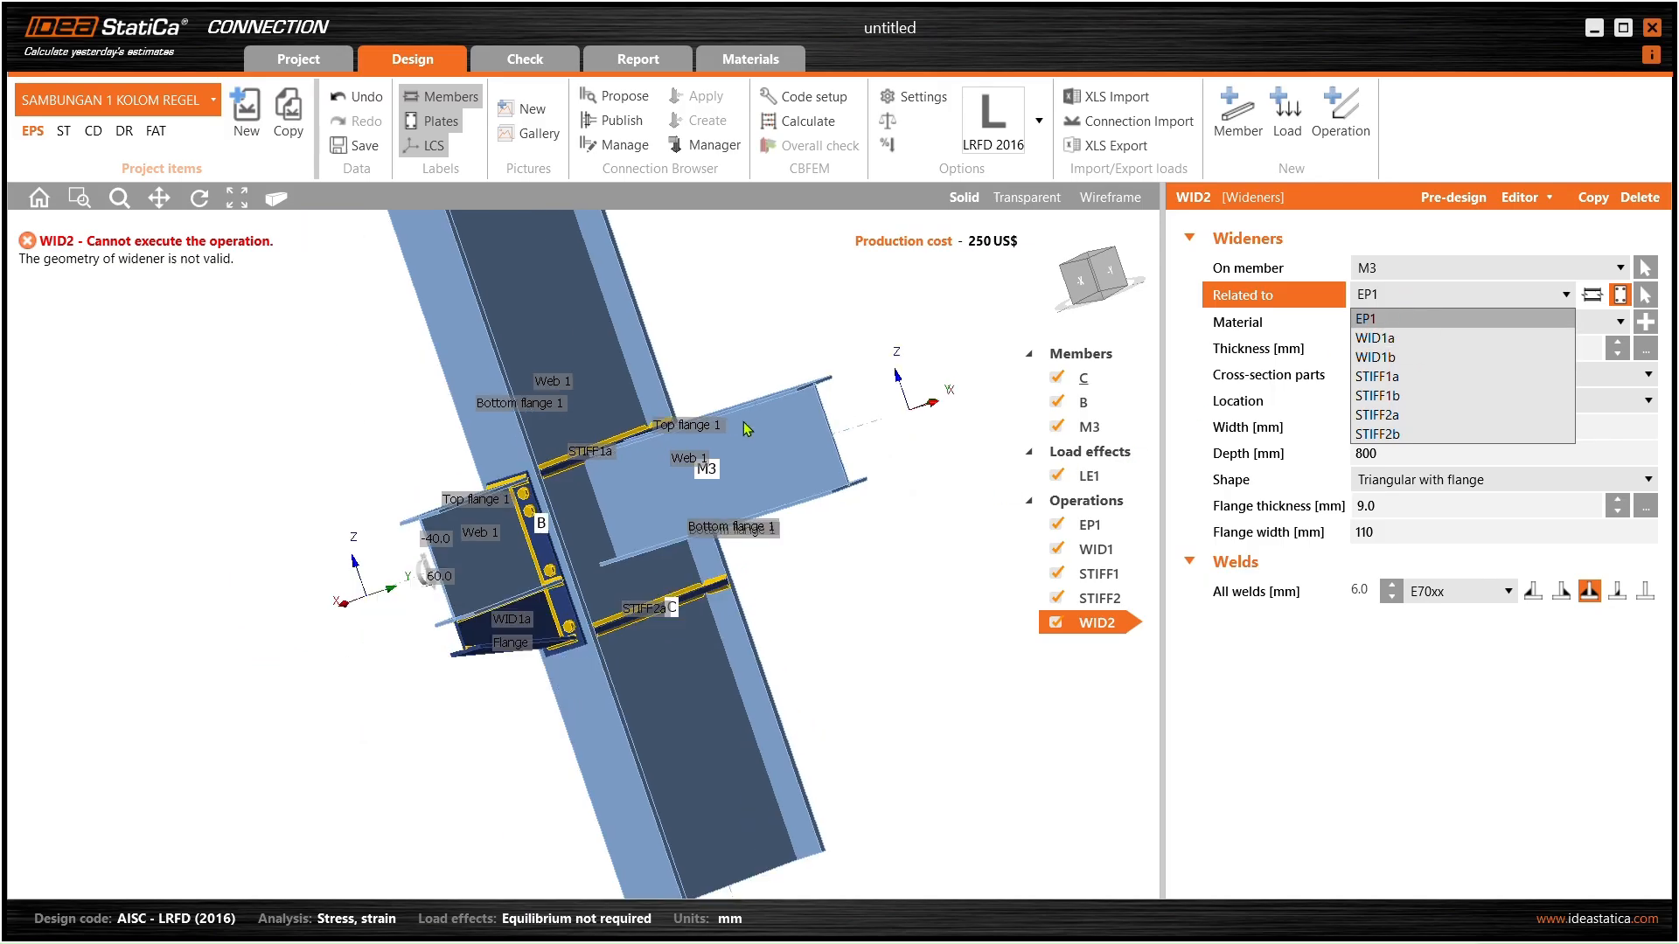
pyautogui.click(775, 573)
pyautogui.moveTo(665, 612); pyautogui.dragTo(477, 529, button='middle')
pyautogui.click(649, 564)
pyautogui.scroll(4, 564, 551)
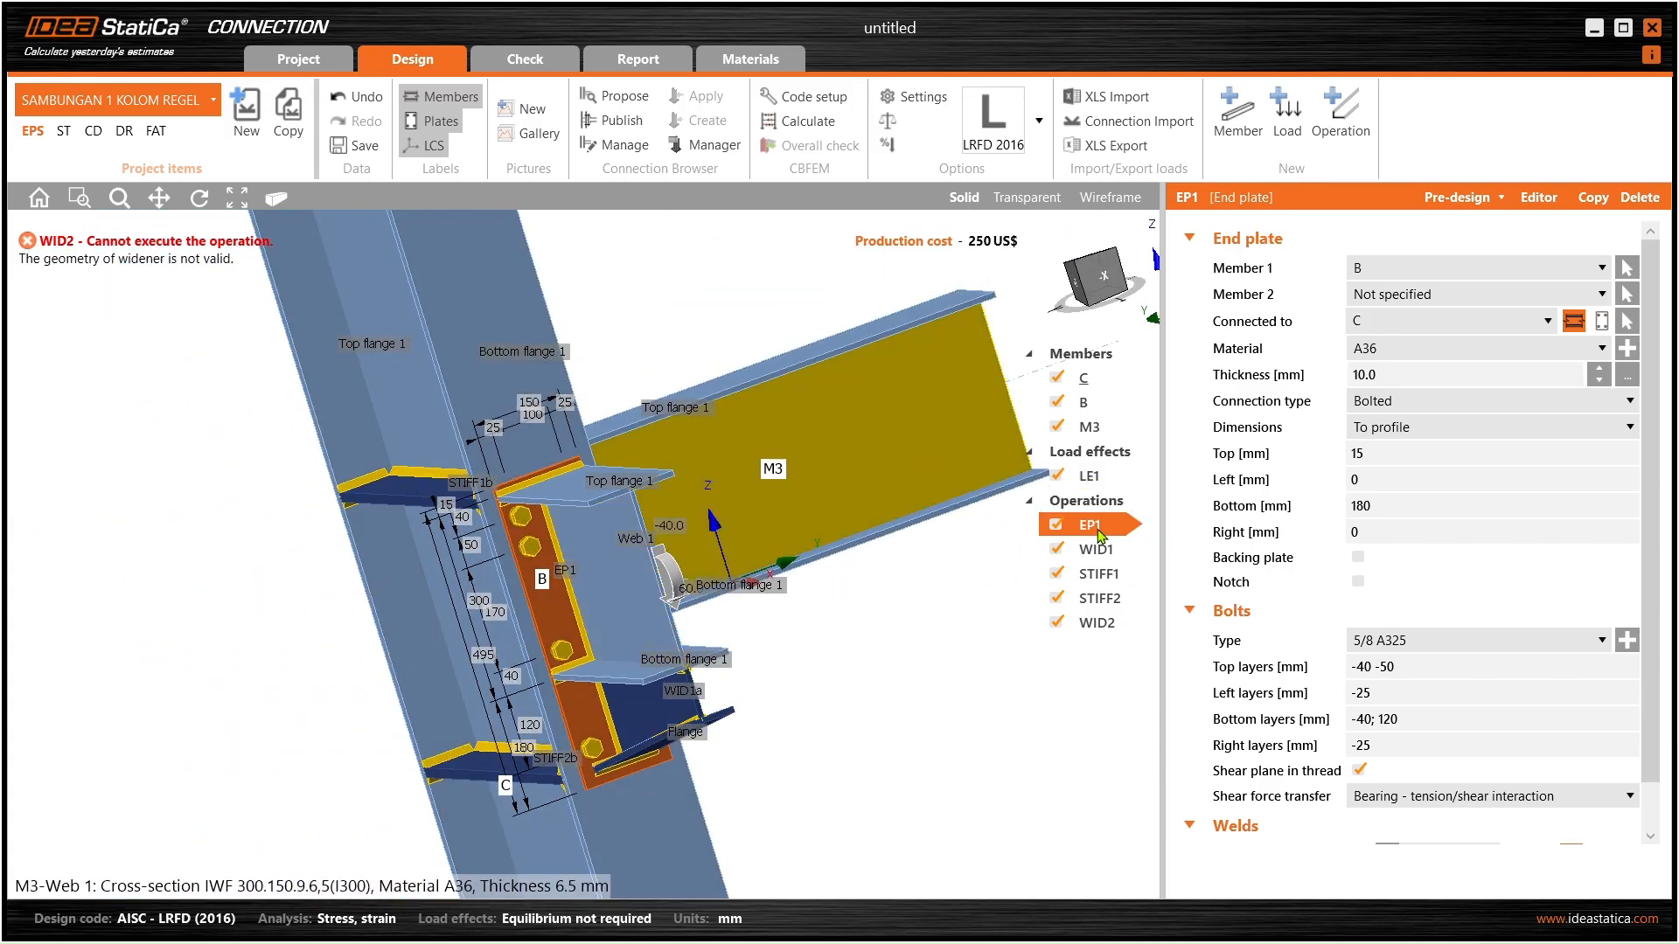
# - Copy end plate EP1 into EP2 and set its Member 1 to M3
pyautogui.click(1124, 541)
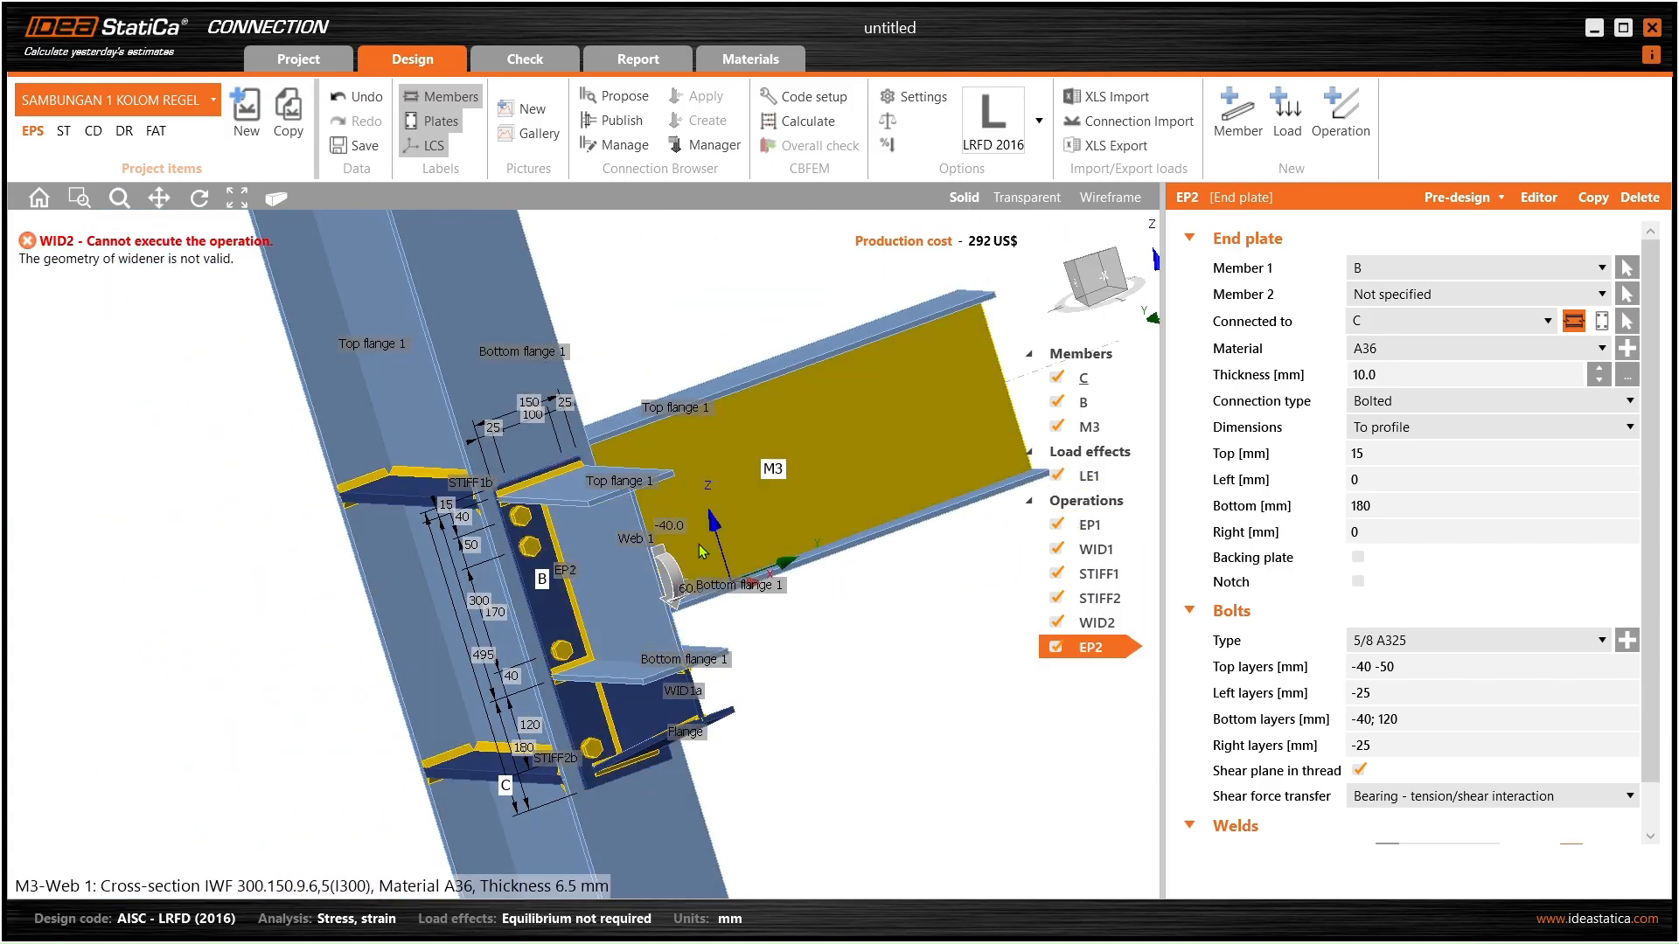
pyautogui.moveTo(767, 702); pyautogui.dragTo(560, 656, button='middle')
pyautogui.moveTo(791, 585); pyautogui.dragTo(484, 577, button='middle')
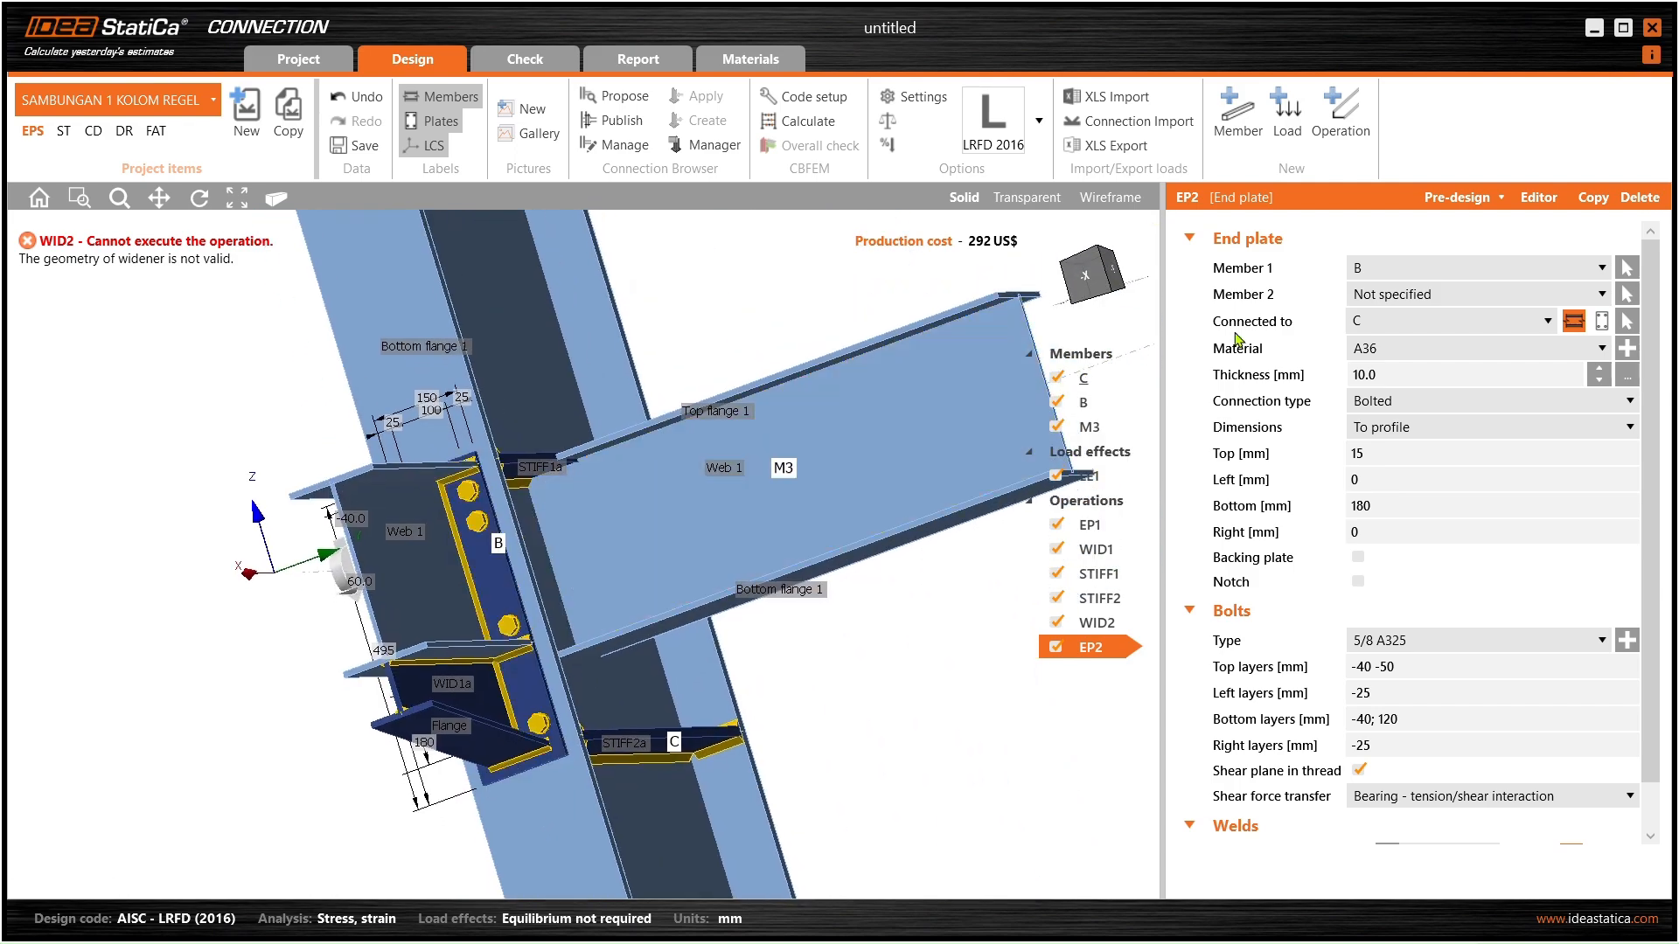
pyautogui.click(1402, 269)
pyautogui.click(1399, 333)
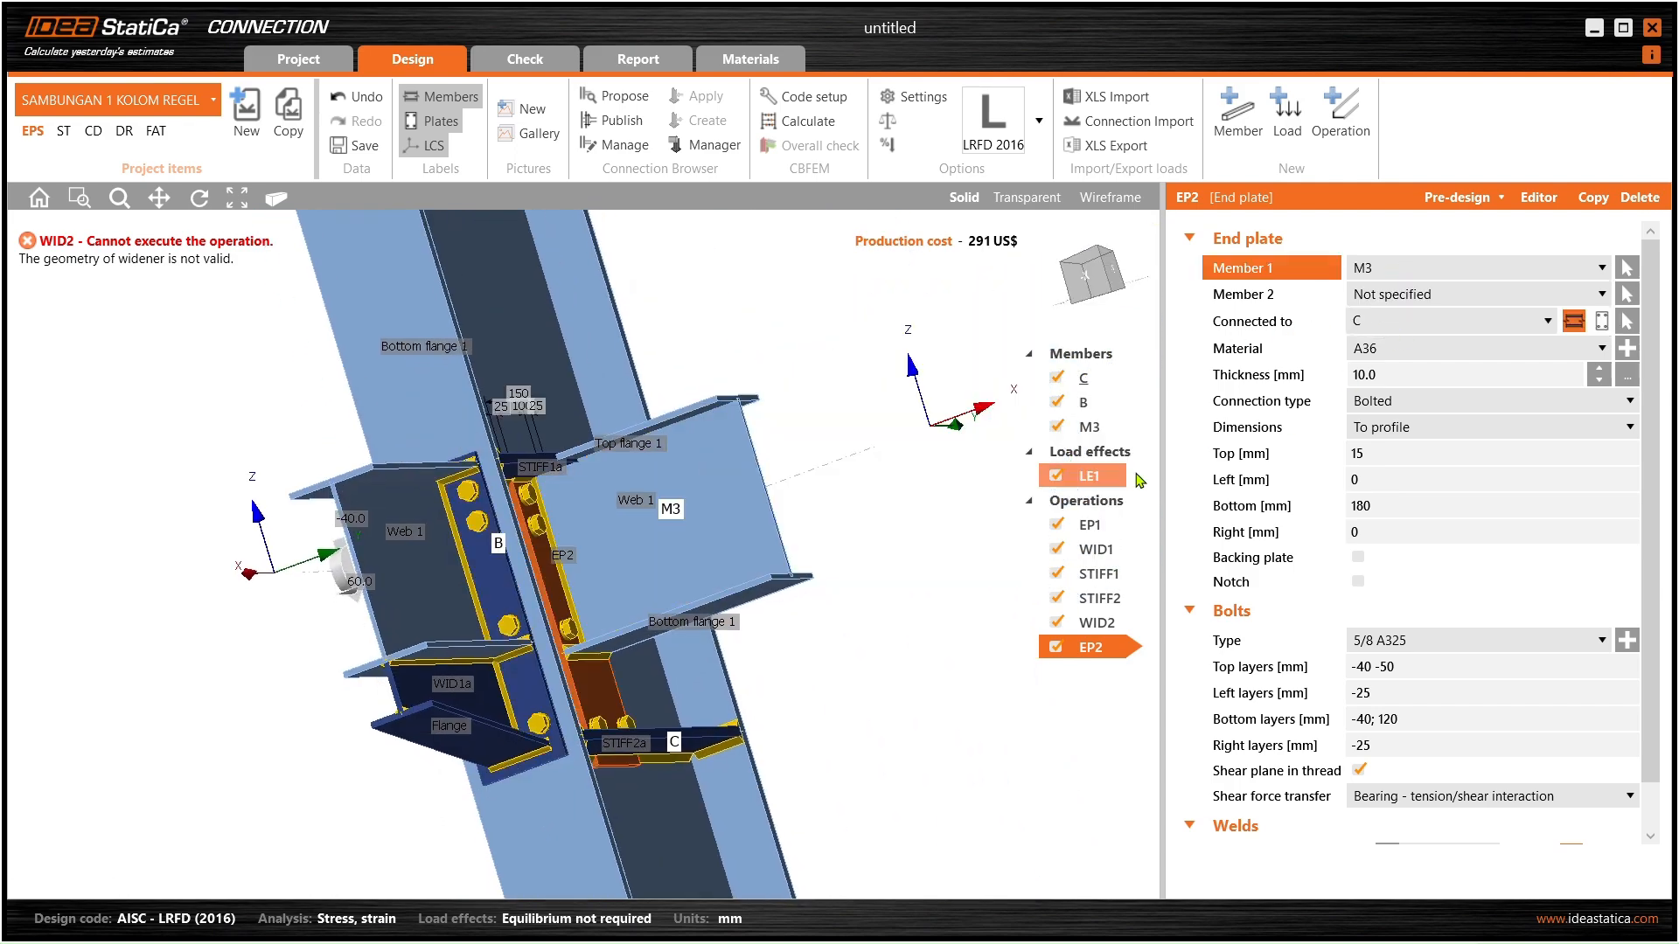
pyautogui.moveTo(689, 546); pyautogui.dragTo(813, 556, button='middle')
pyautogui.click(1087, 624)
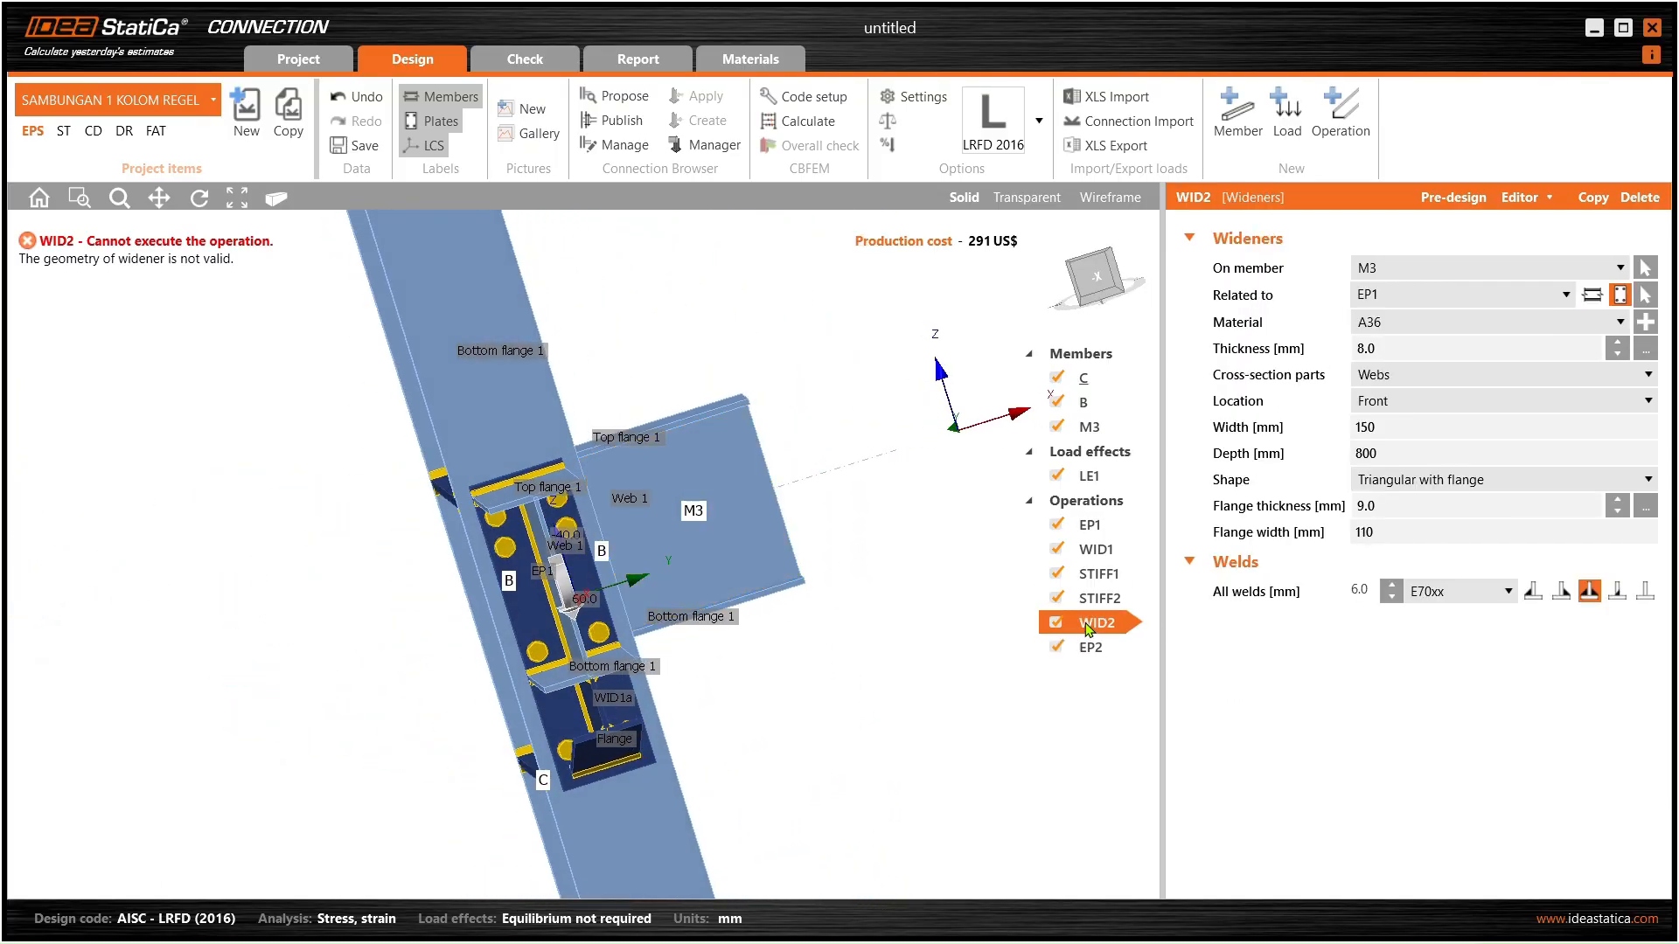
# - Set widener WID2's Related to field to WID1a and check the resulting WID2a plate under M3
pyautogui.click(1424, 301)
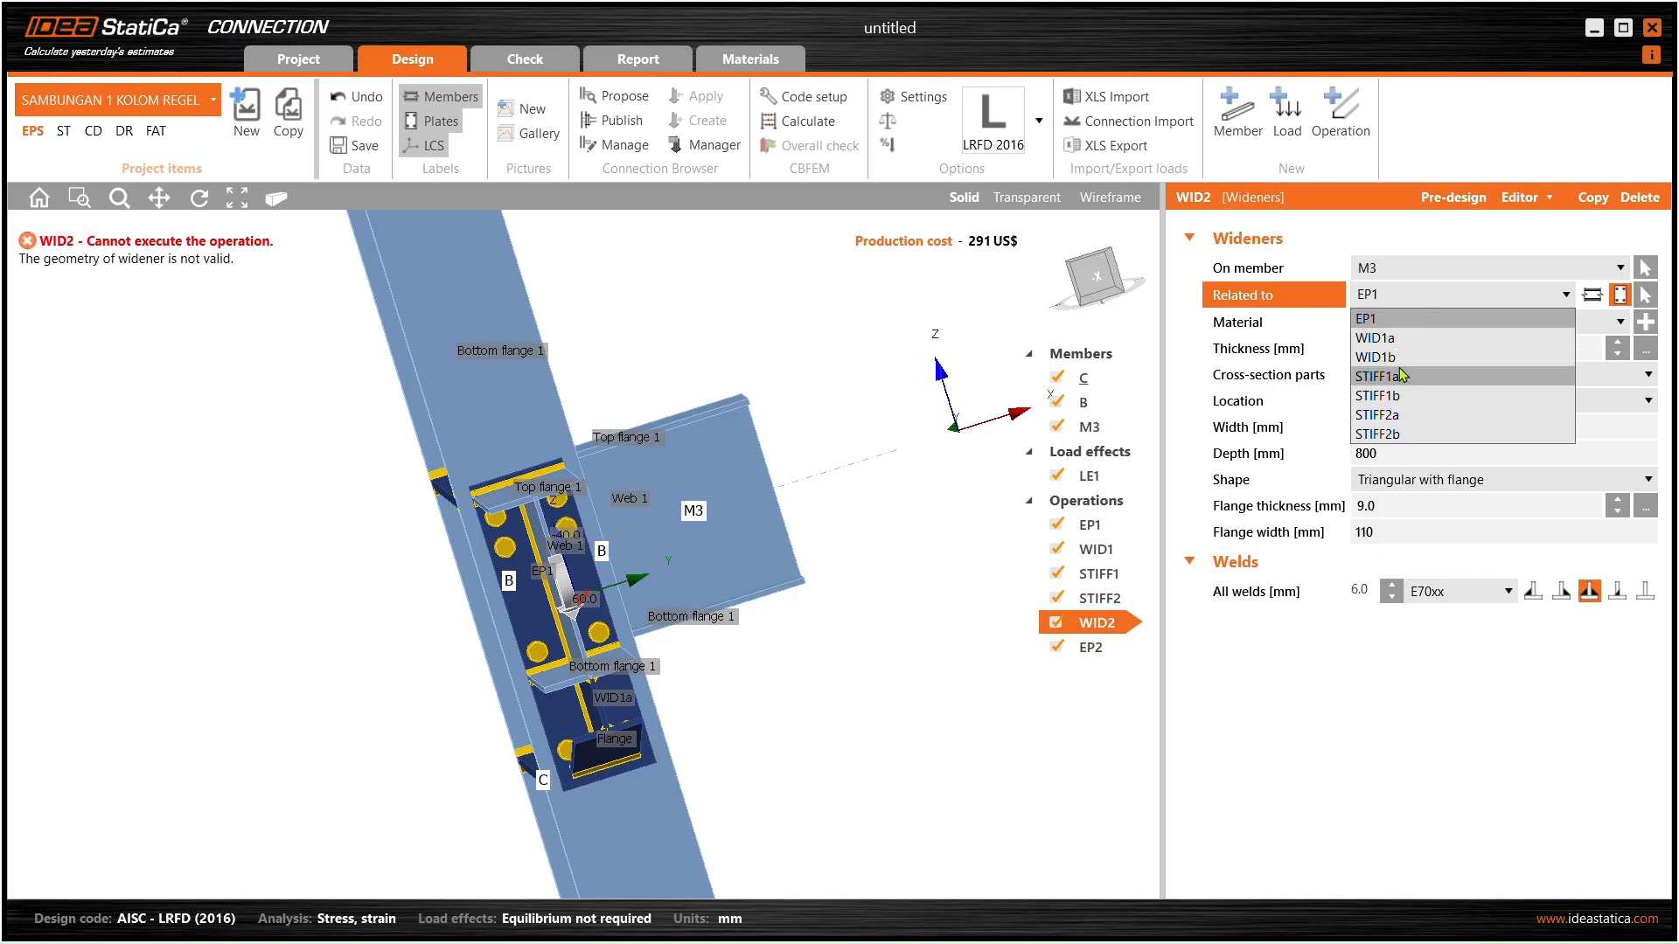
pyautogui.click(1424, 324)
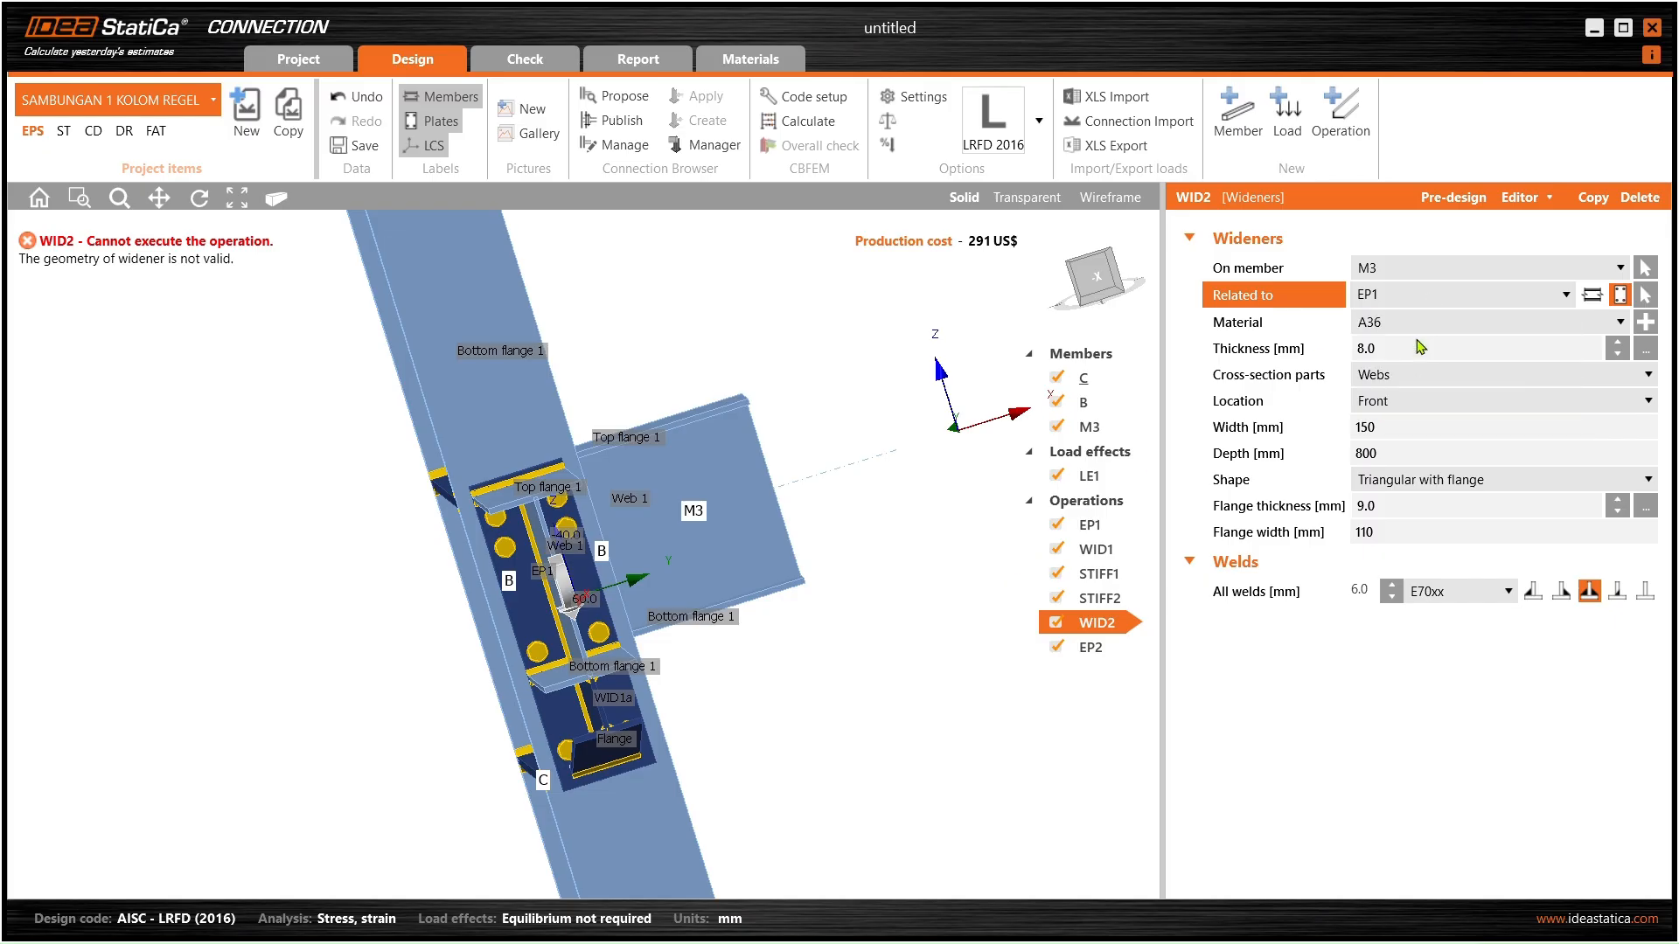
pyautogui.moveTo(769, 523); pyautogui.dragTo(680, 527, button='middle')
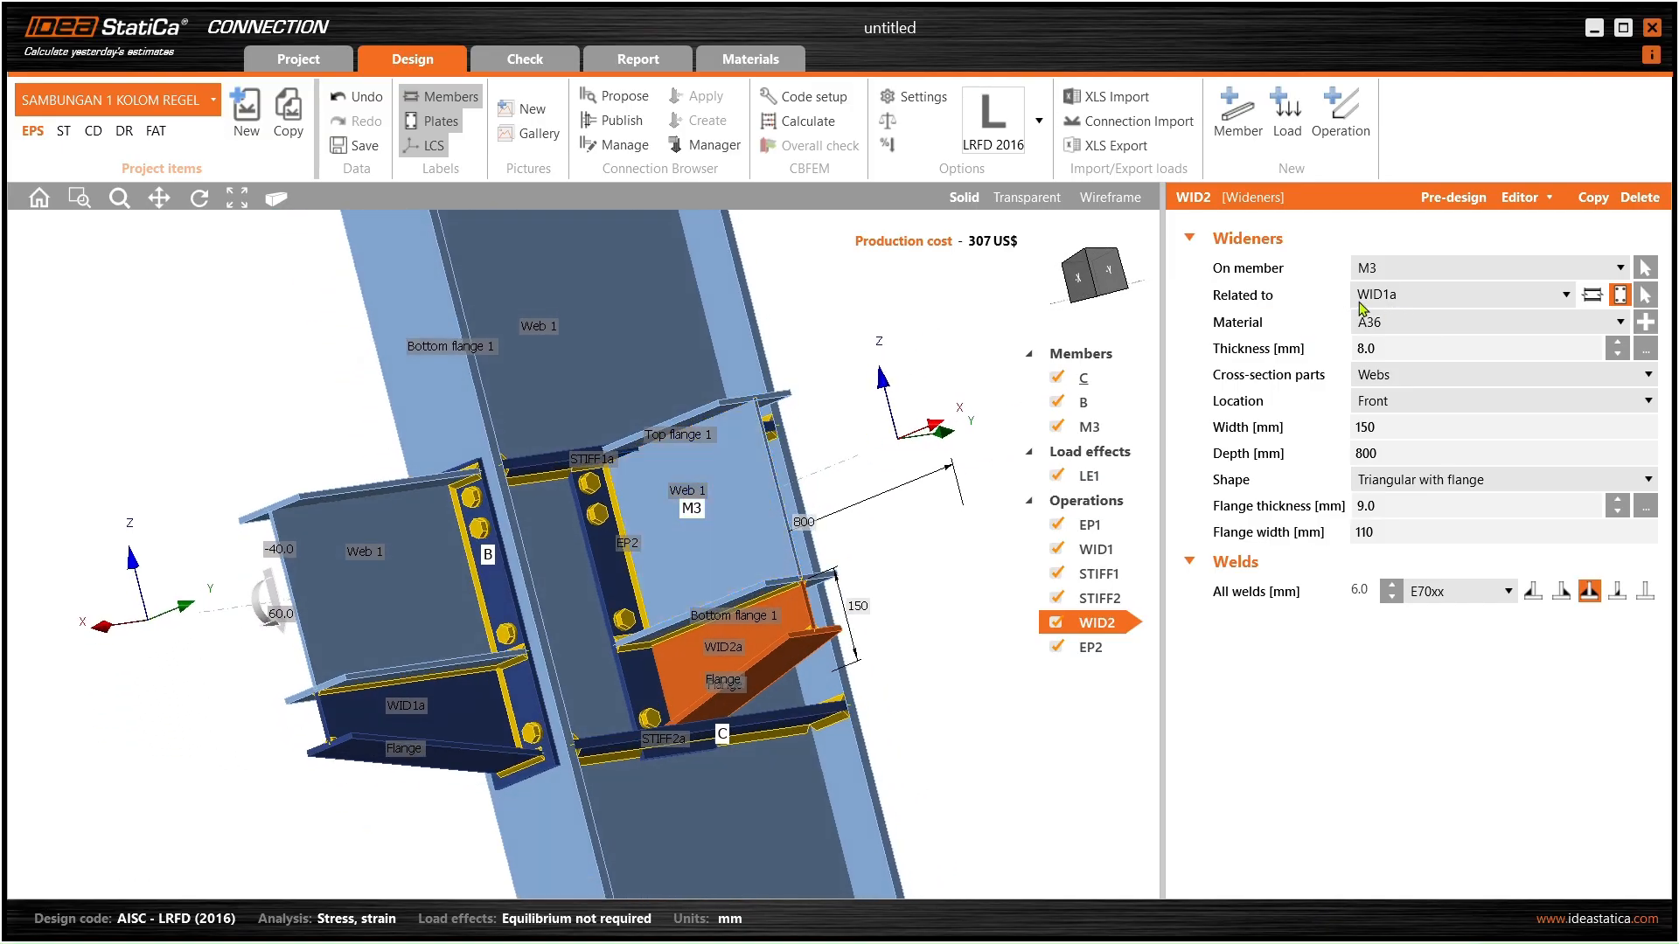
pyautogui.moveTo(761, 502); pyautogui.dragTo(984, 539, button='middle')
pyautogui.moveTo(793, 553); pyautogui.dragTo(522, 554, button='middle')
pyautogui.click(578, 558)
pyautogui.scroll(5, 573, 558)
pyautogui.scroll(-5, 551, 548)
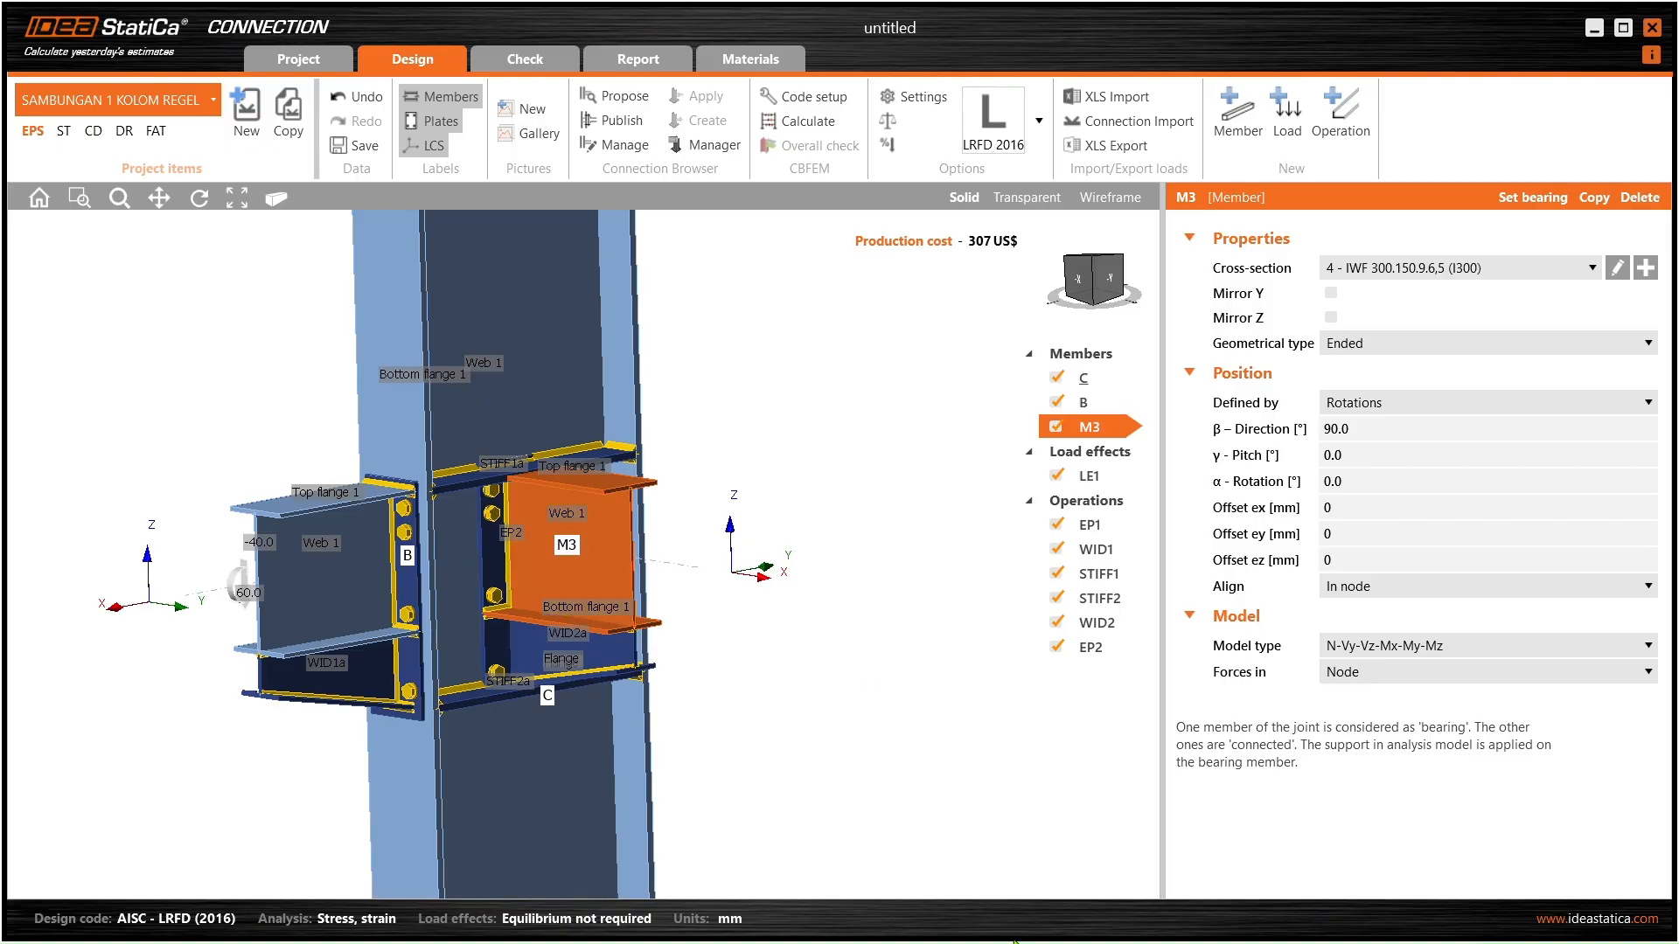
# - Read the REGEL SAMPING WF450 dimensions in SAP2000: 450 height, 200 flanges, 14 flange, 9 web
pyautogui.hotkey('alt', 'Tab')
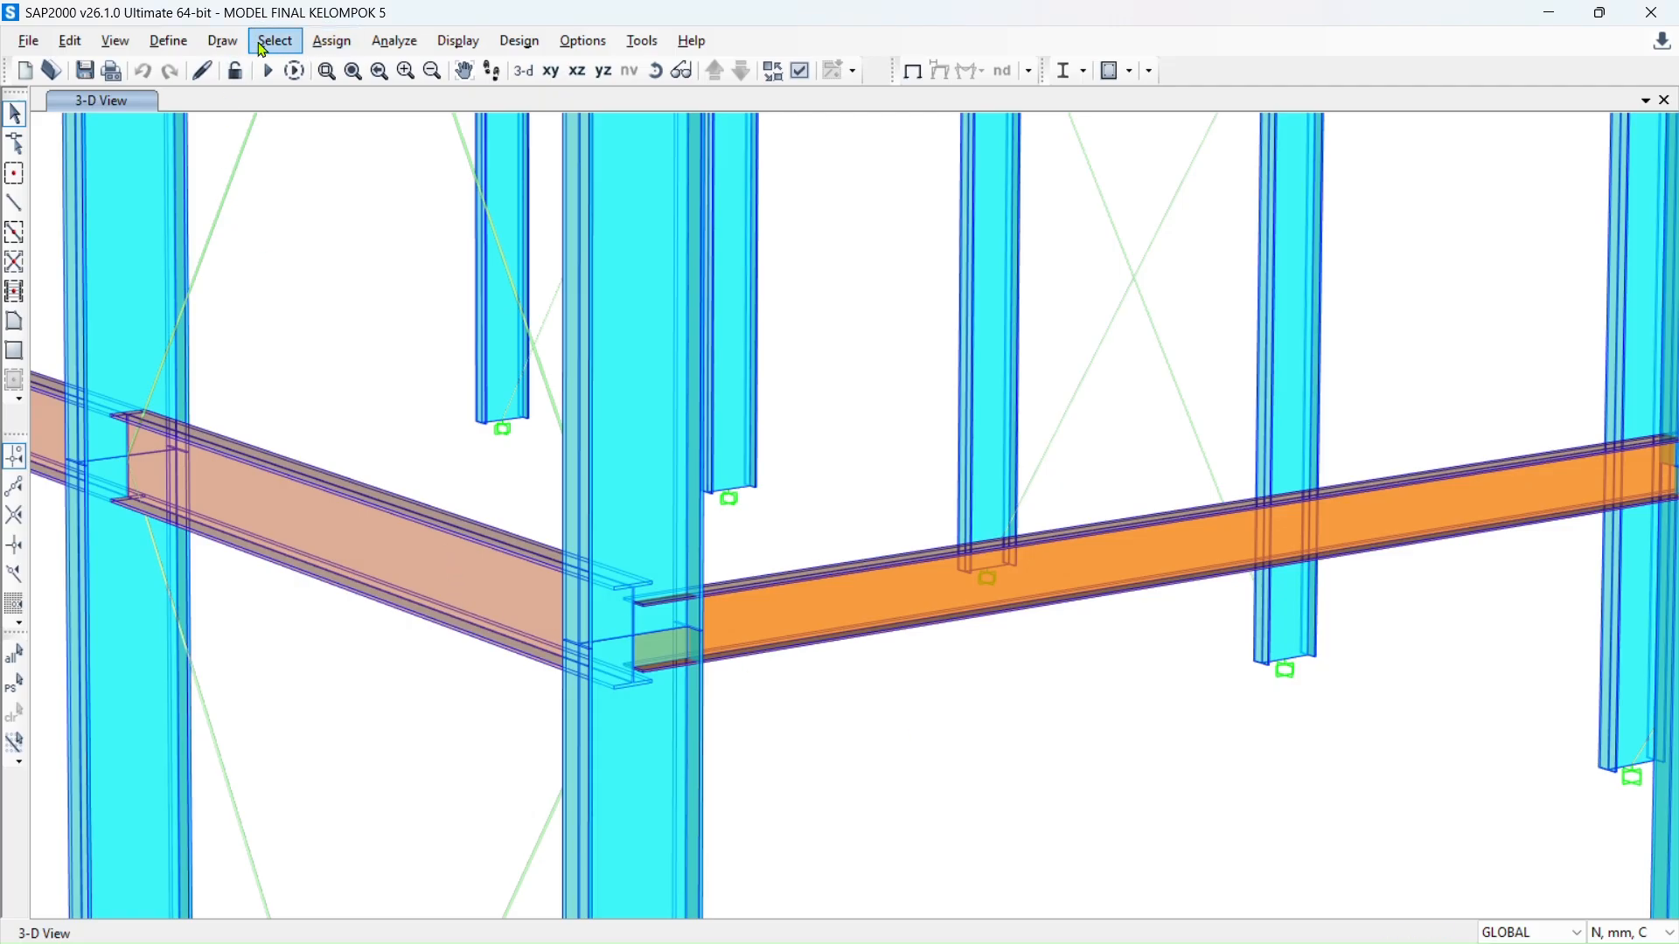
pyautogui.click(168, 41)
pyautogui.moveTo(319, 101)
pyautogui.click(604, 105)
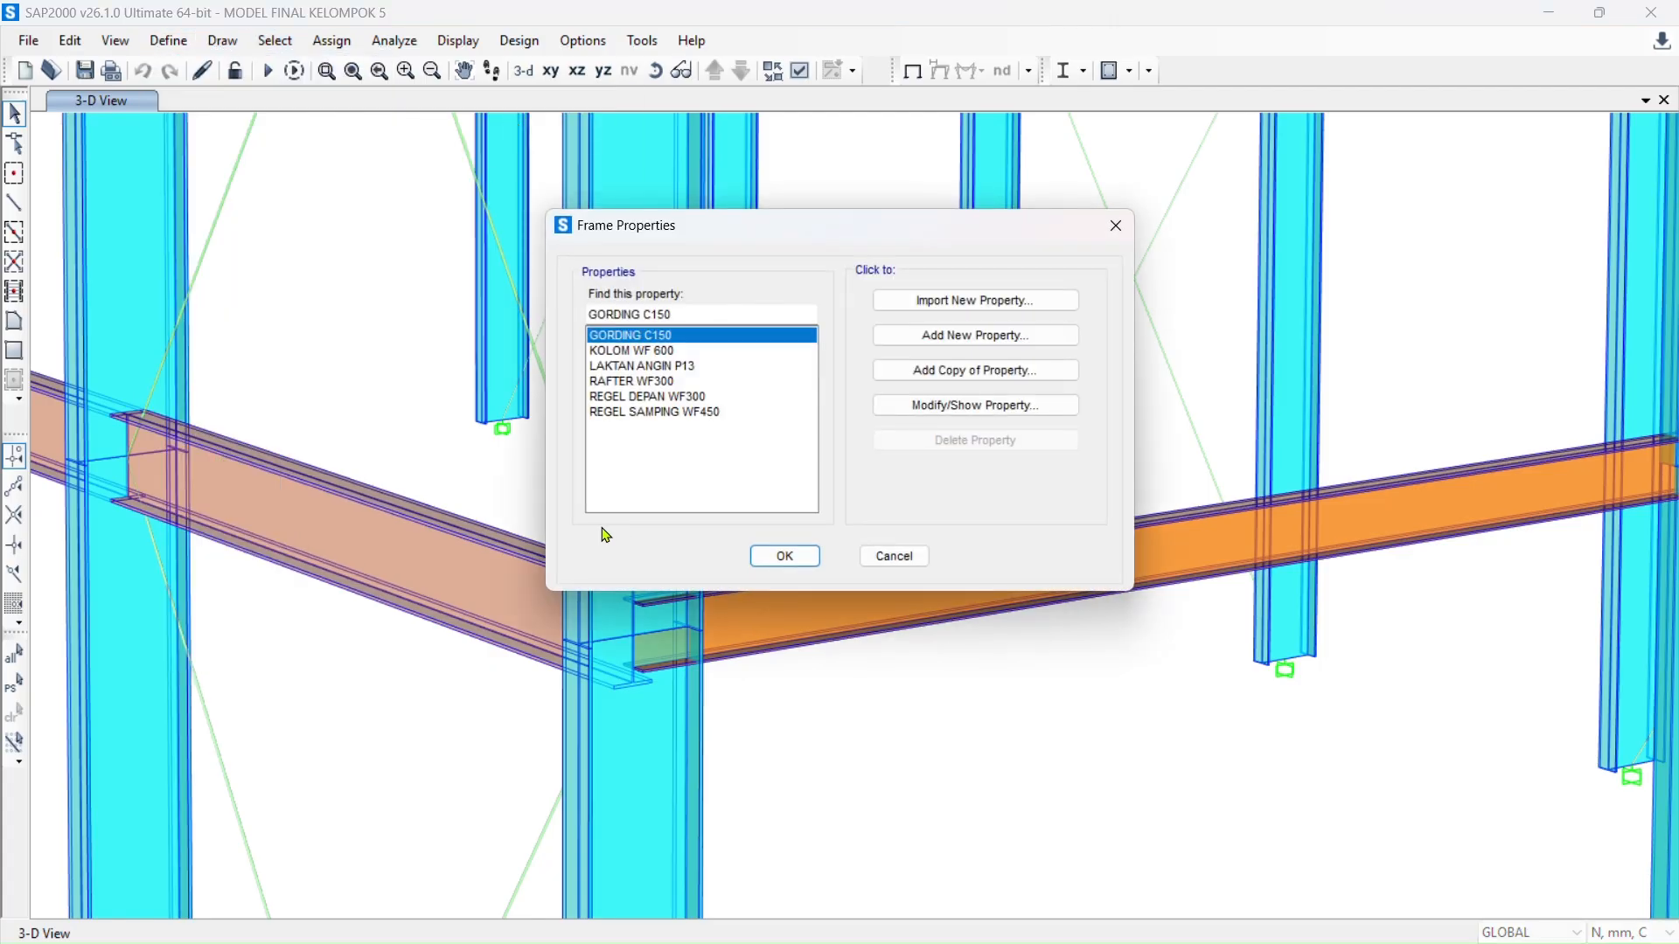
pyautogui.click(664, 413)
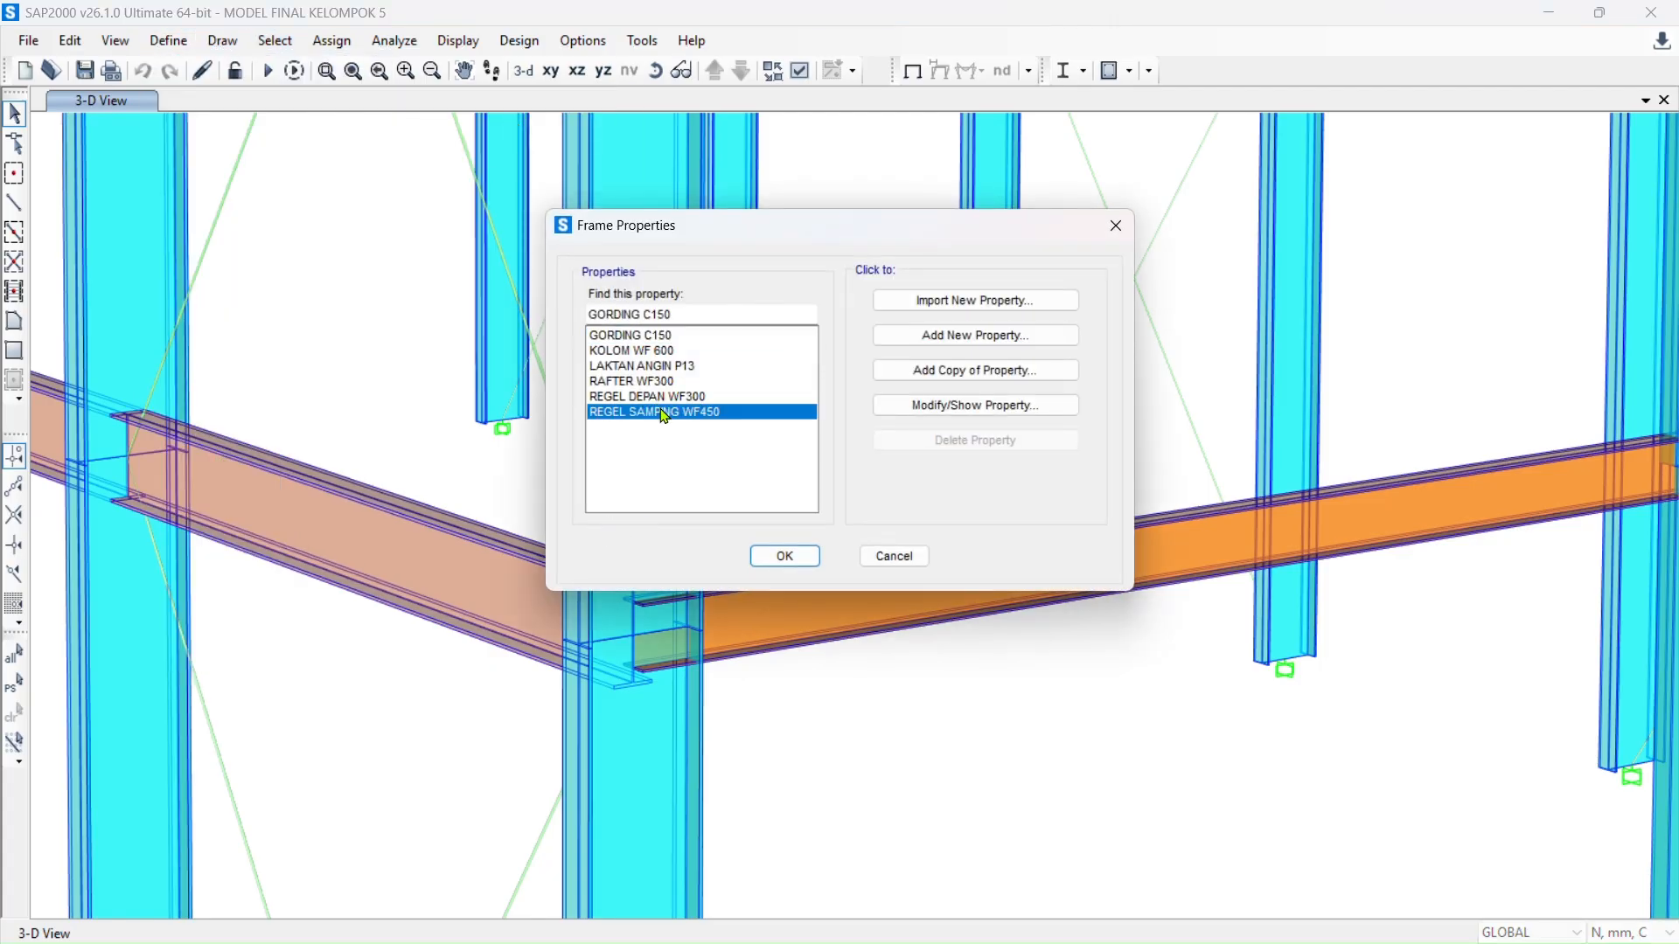
pyautogui.click(960, 408)
pyautogui.moveTo(856, 184); pyautogui.dragTo(470, 190)
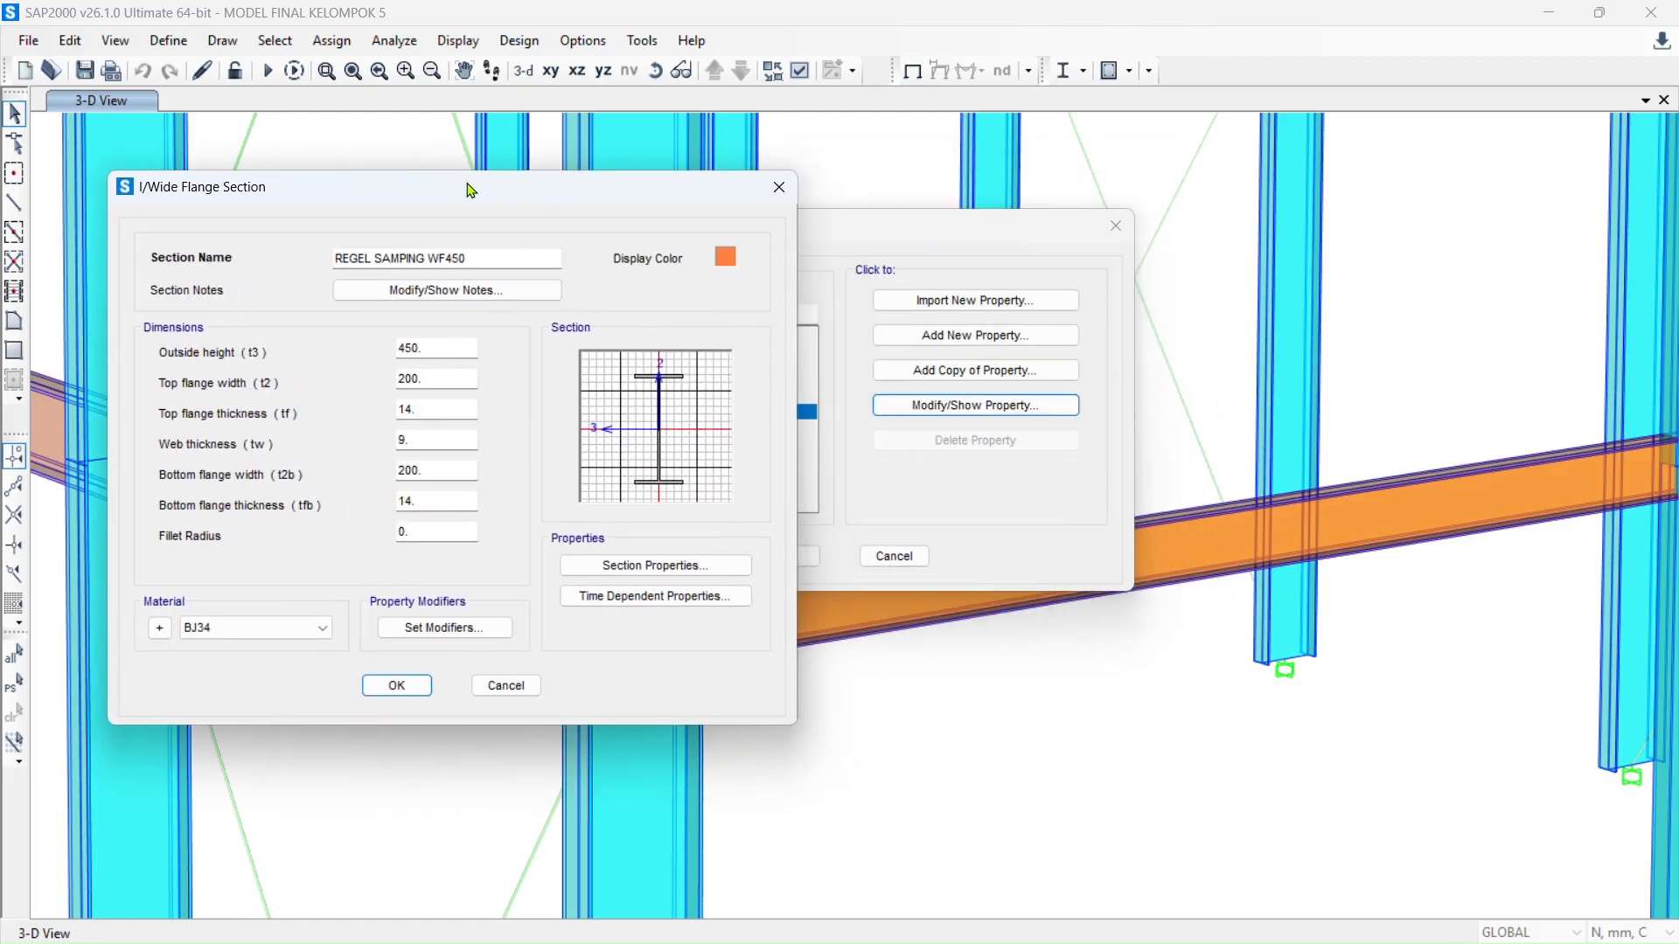
pyautogui.hotkey('alt', 'Tab')
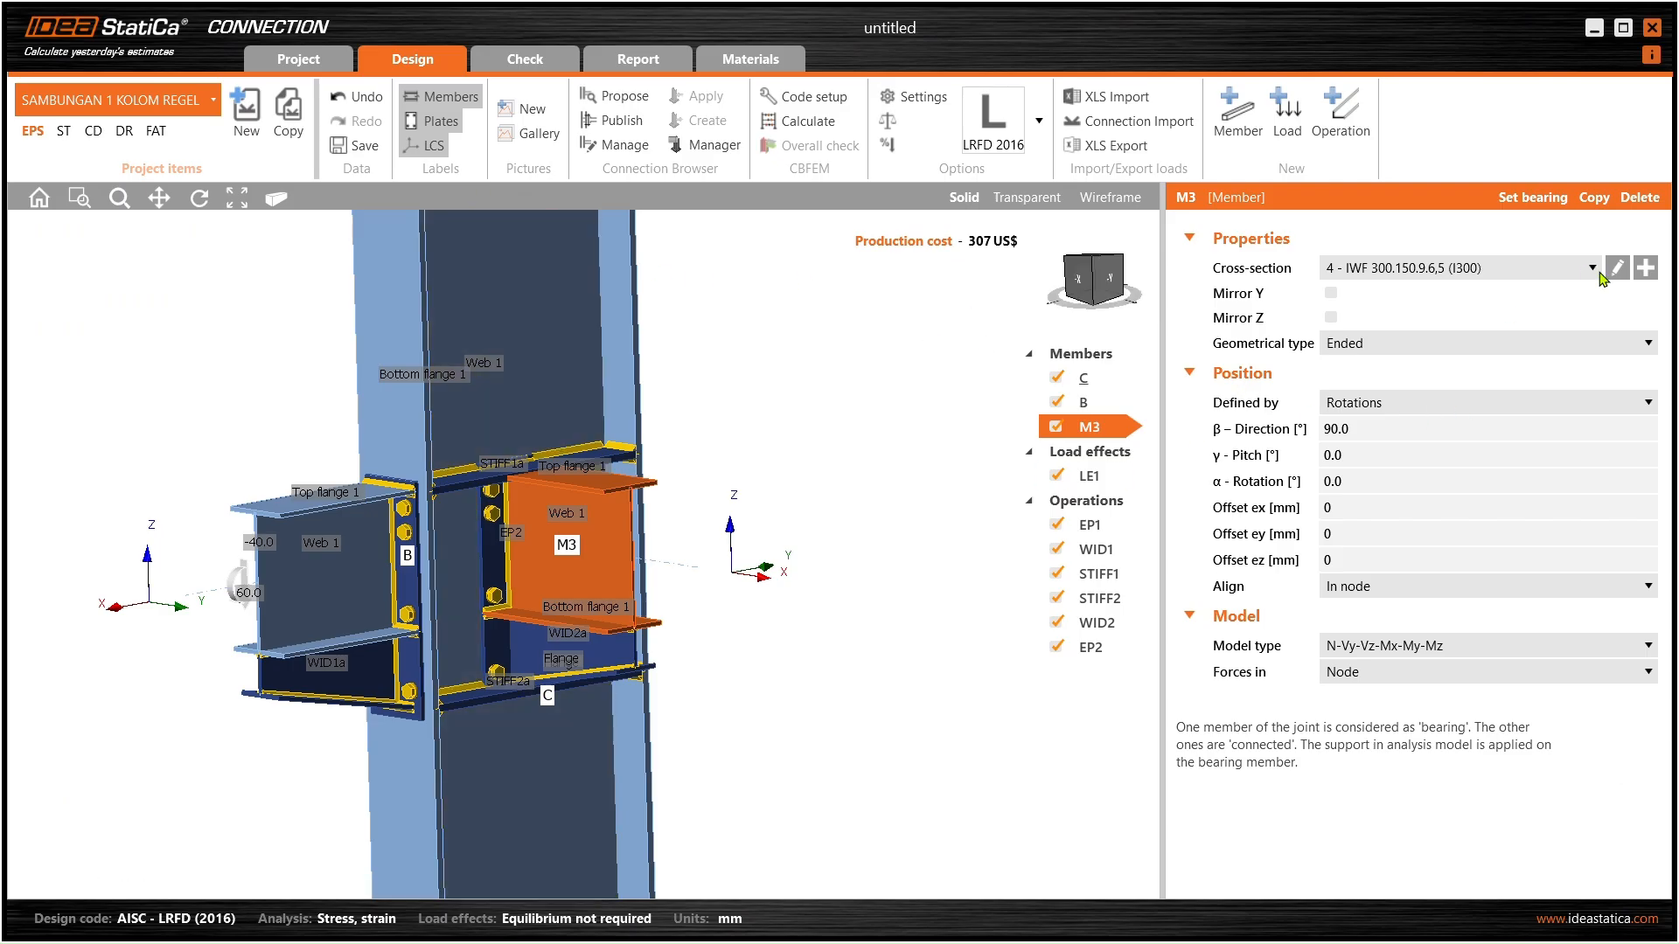
# - Add a new Rolled I cross-section for beam M3 and name it IWF 450.200.14.9
pyautogui.click(1646, 269)
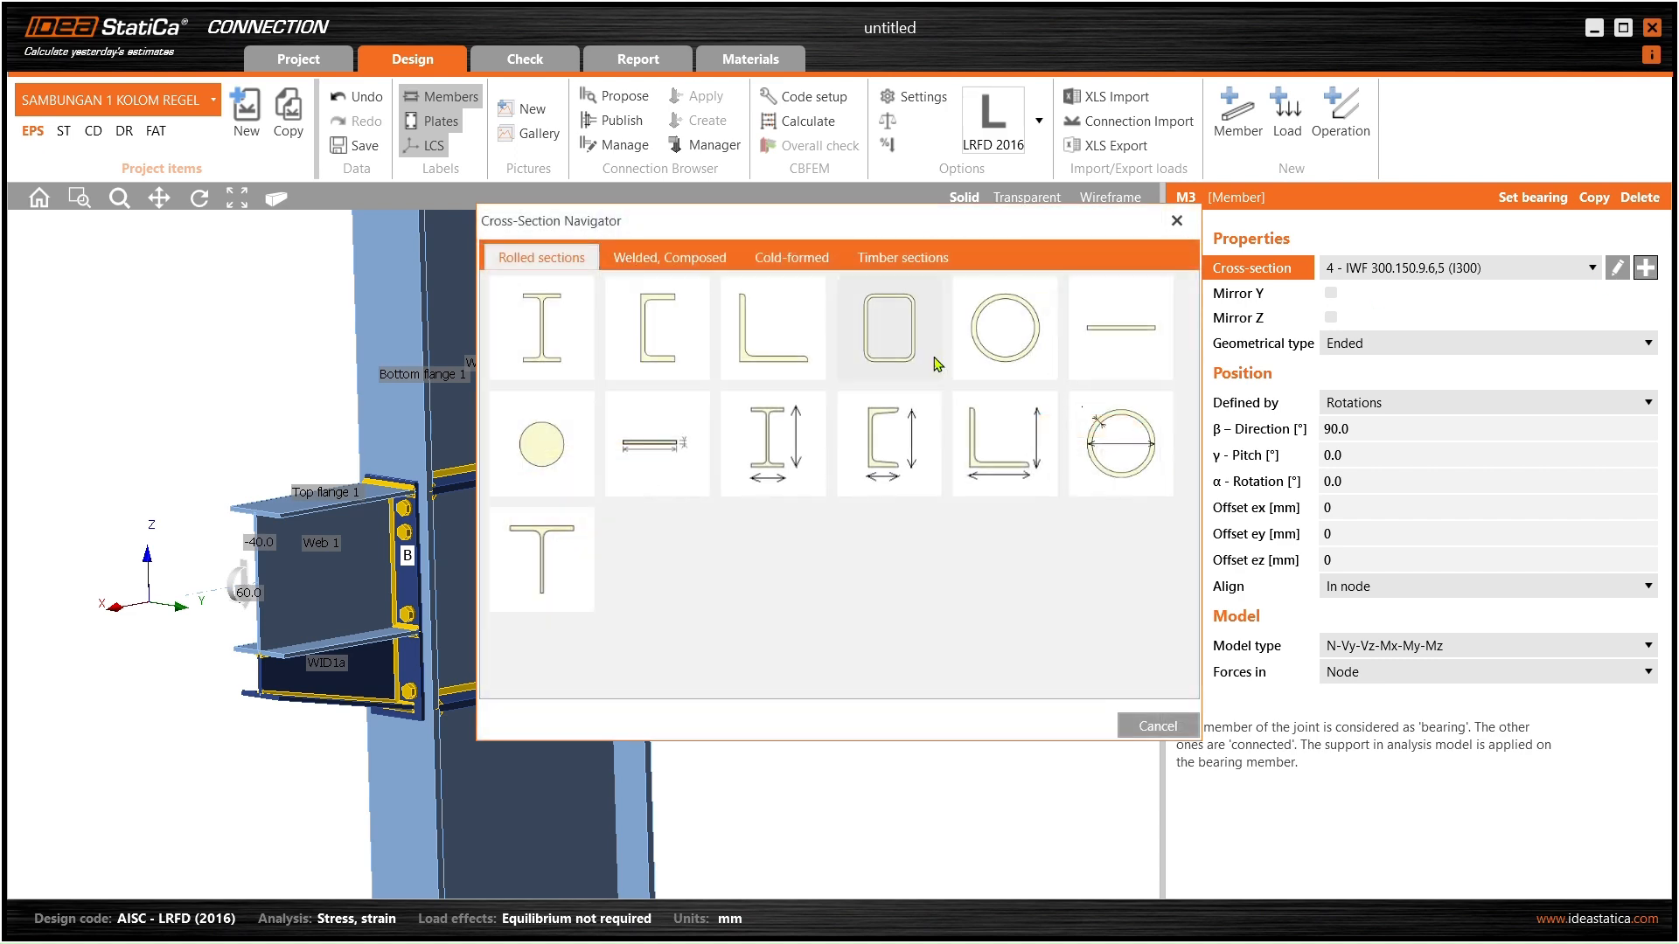
pyautogui.click(759, 454)
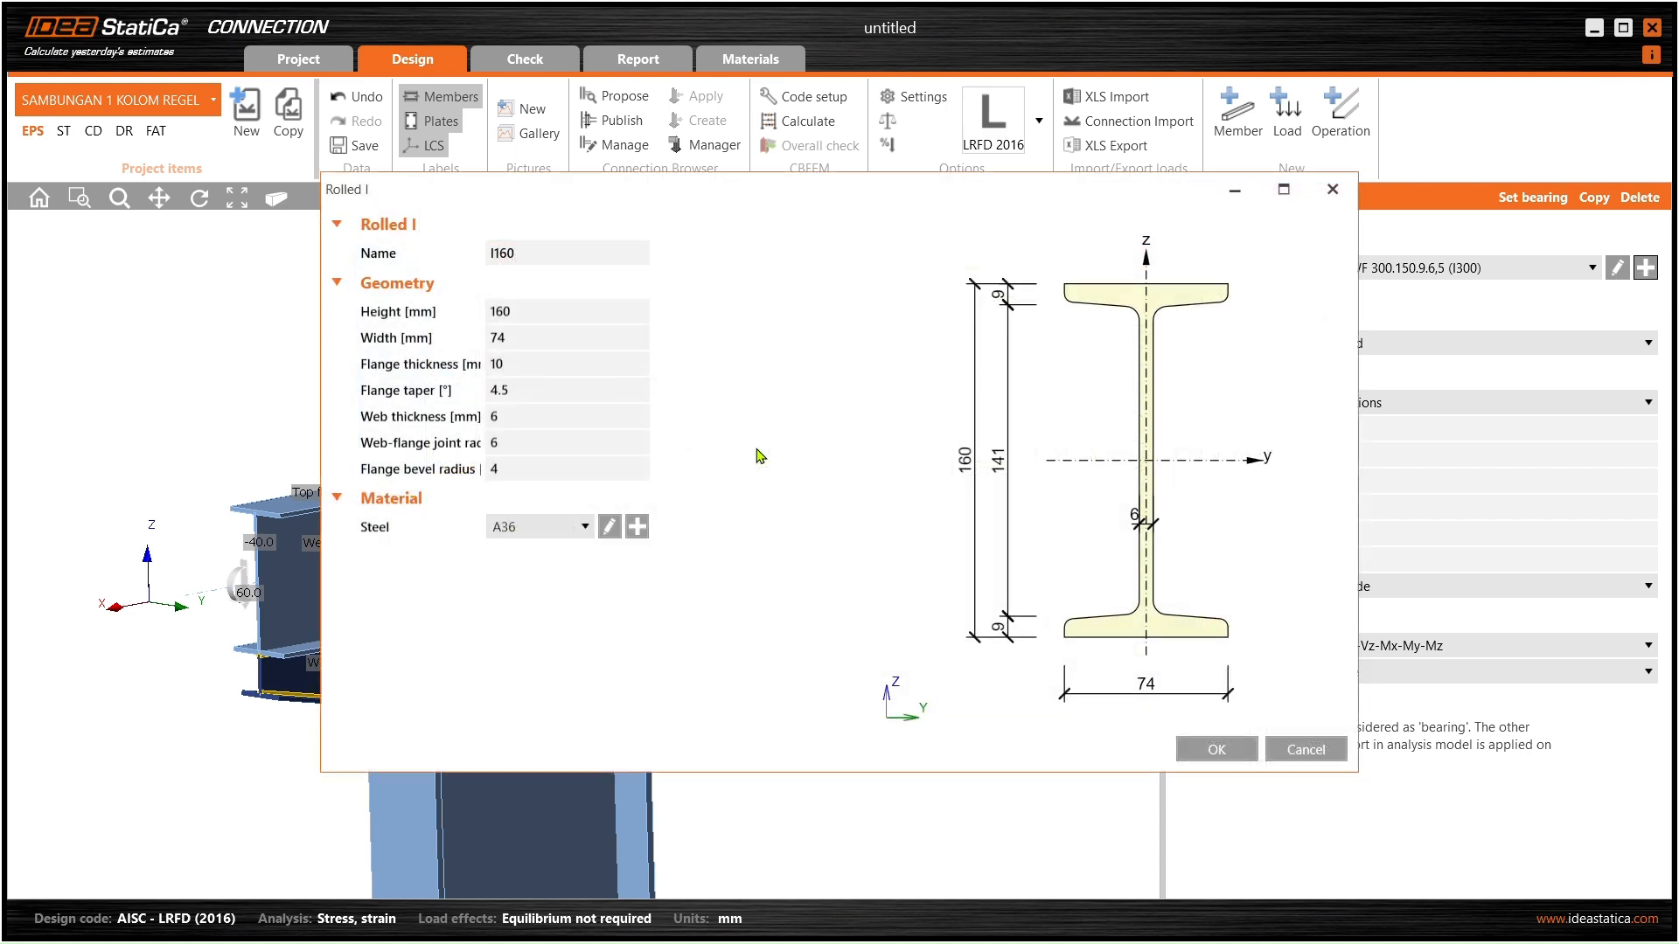
pyautogui.click(580, 234)
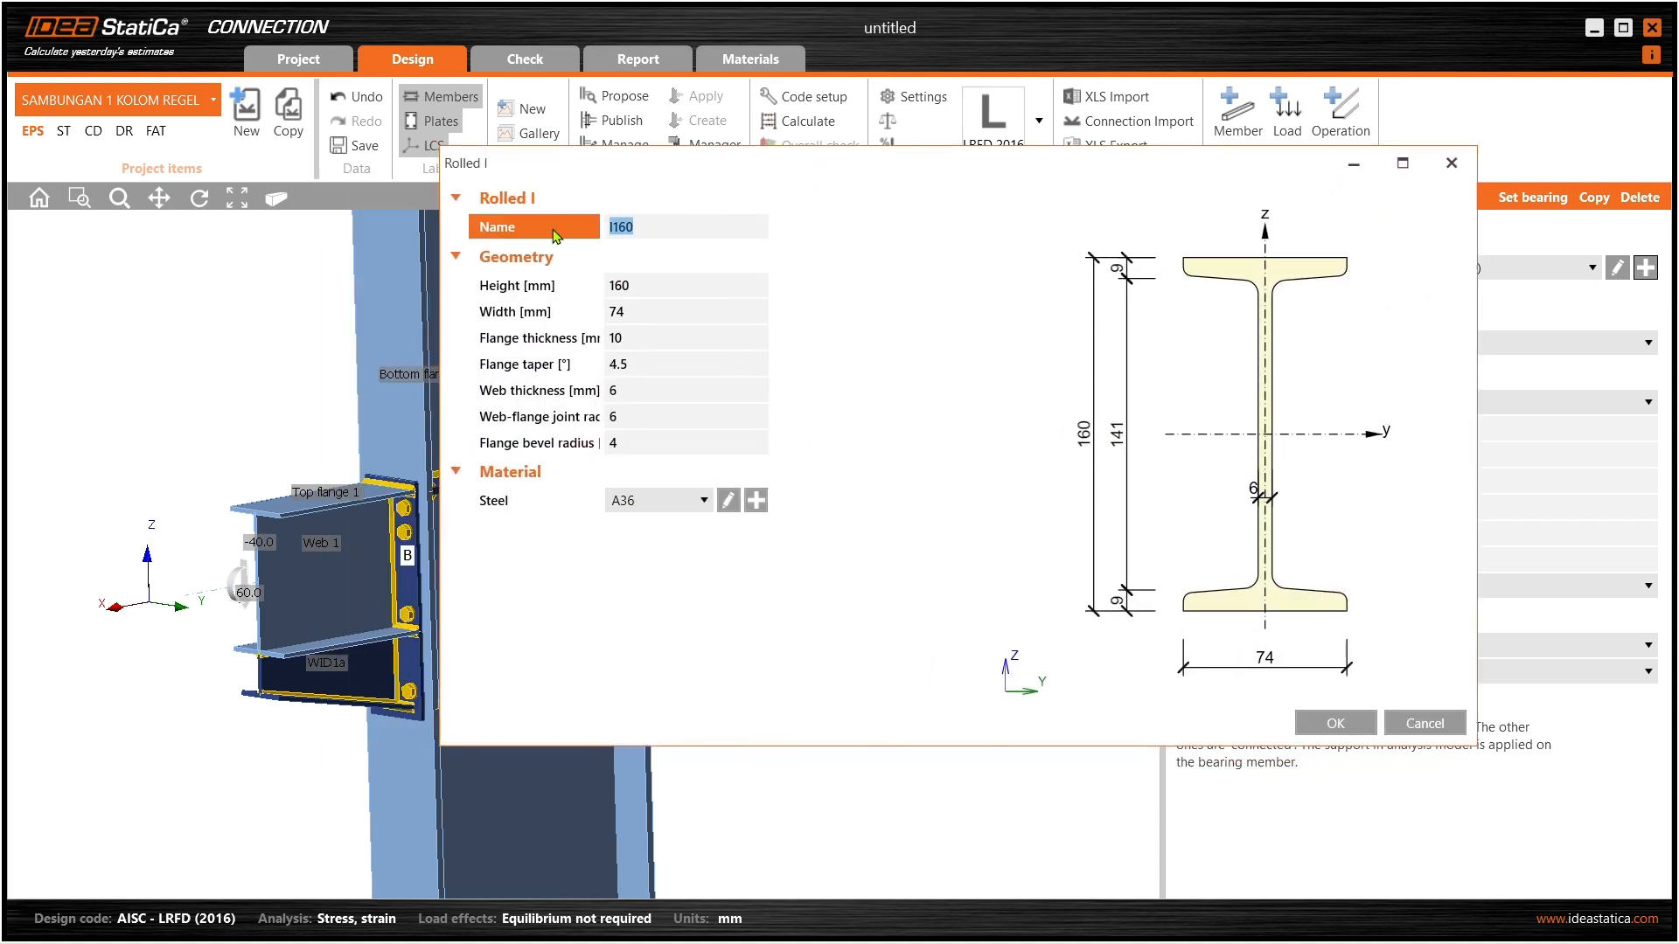
pyautogui.write('REG')
pyautogui.press('BackSpace')
pyautogui.press('BackSpace')
pyautogui.press('BackSpace')
pyautogui.press('BackSpace')
pyautogui.press('BackSpace')
pyautogui.press('BackSpace')
pyautogui.press('BackSpace')
pyautogui.press('BackSpace')
pyautogui.press('BackSpace')
pyautogui.press('BackSpace')
pyautogui.press('BackSpace')
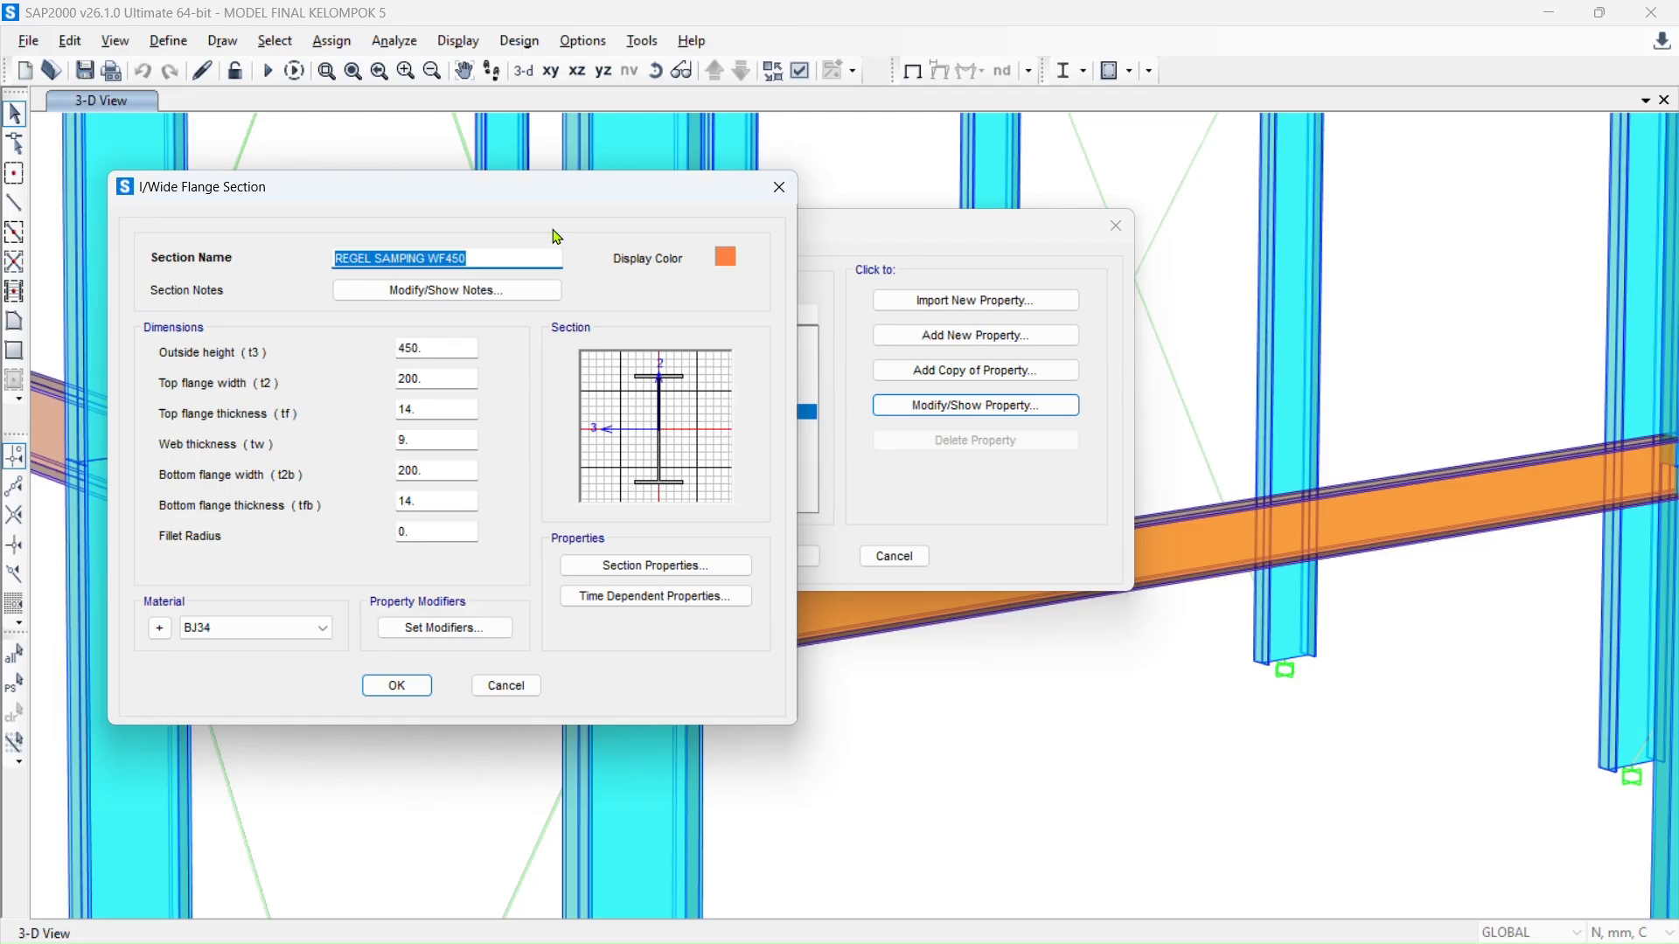
pyautogui.hotkey('alt', 'Tab')
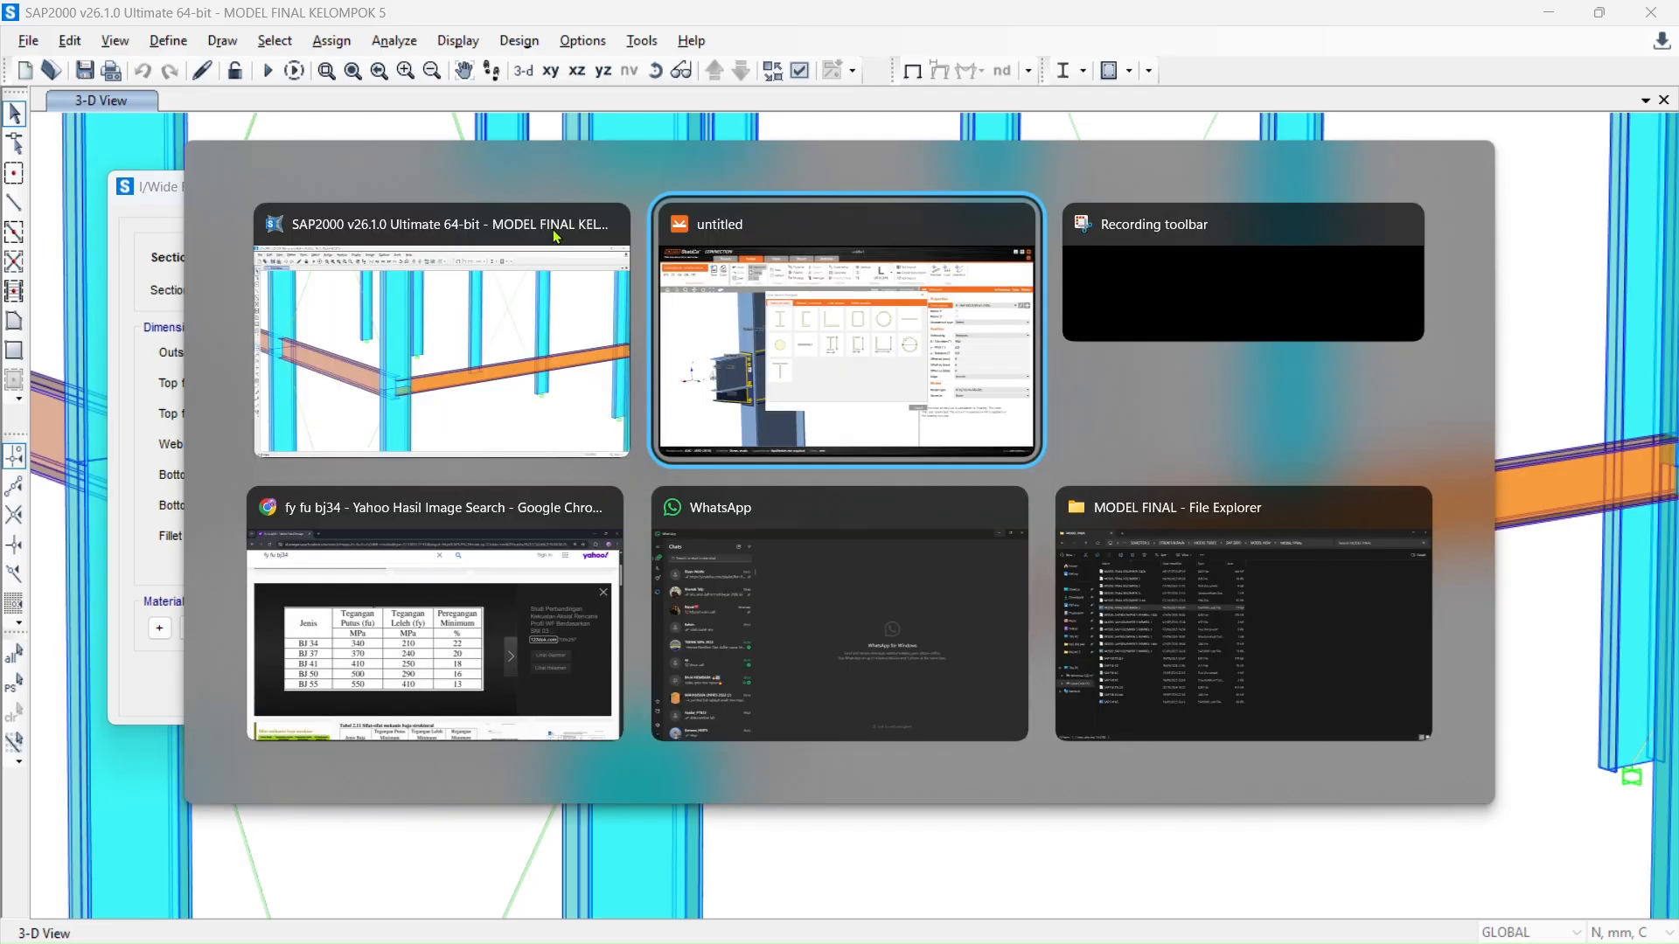
pyautogui.write('00.14.9')
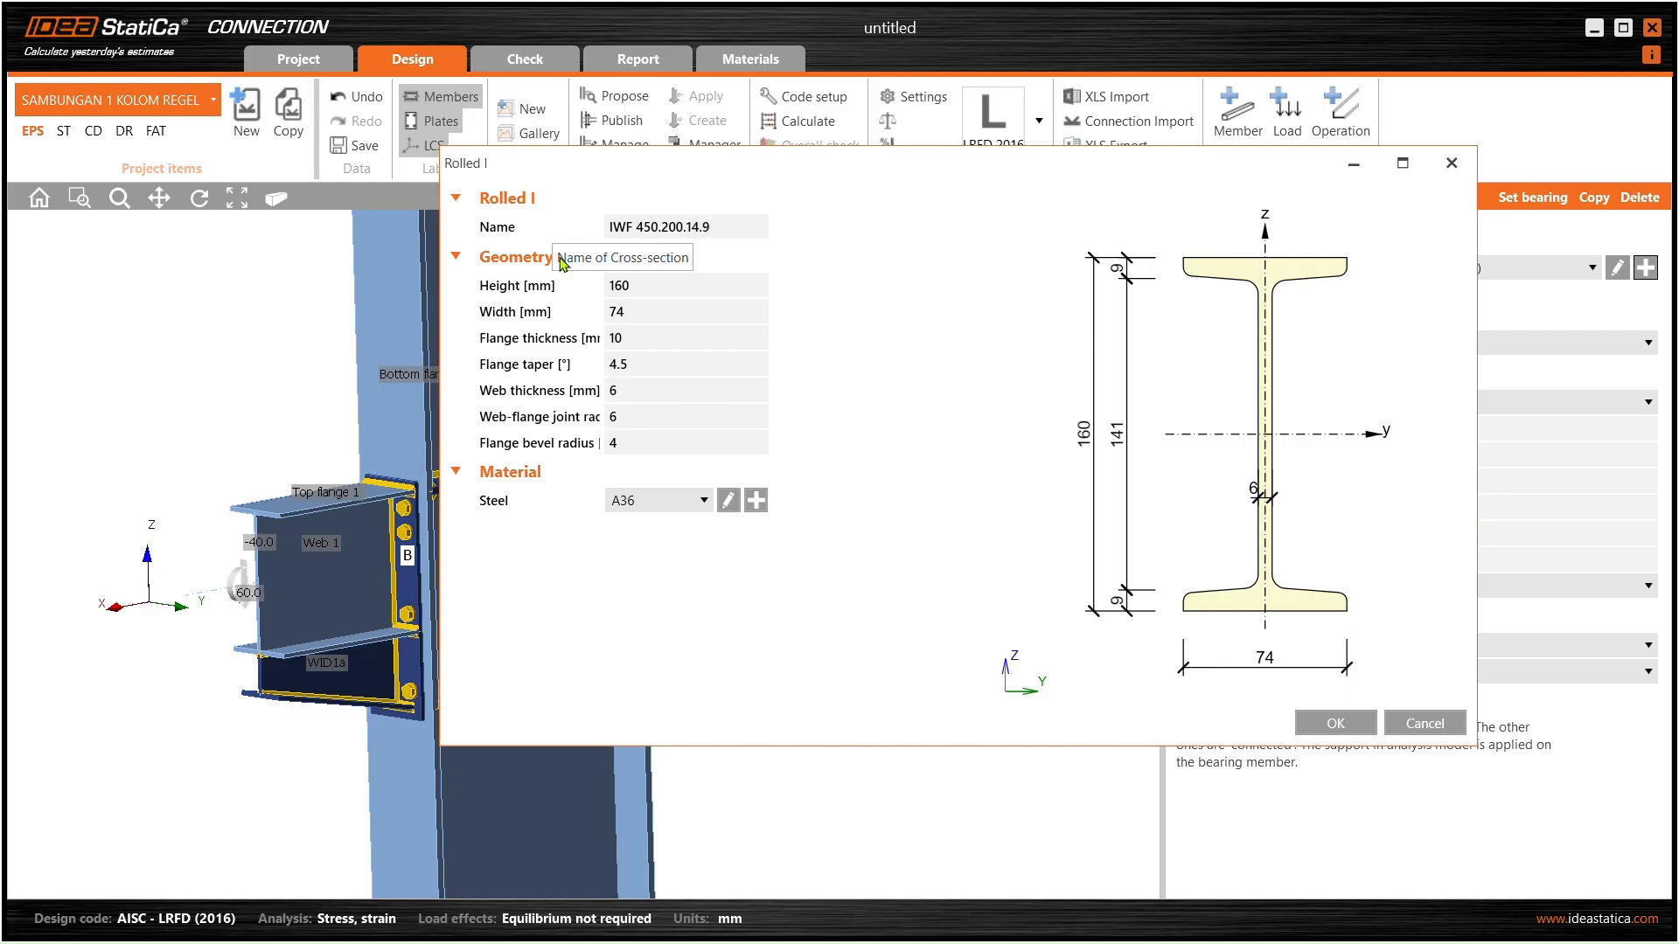
# - Give beam M3 a rolled I section 450 × 200 with flange 14 and web 9 (IWF 450.200.14.9)
pyautogui.click(632, 285)
pyautogui.write('450')
pyautogui.press('Tab')
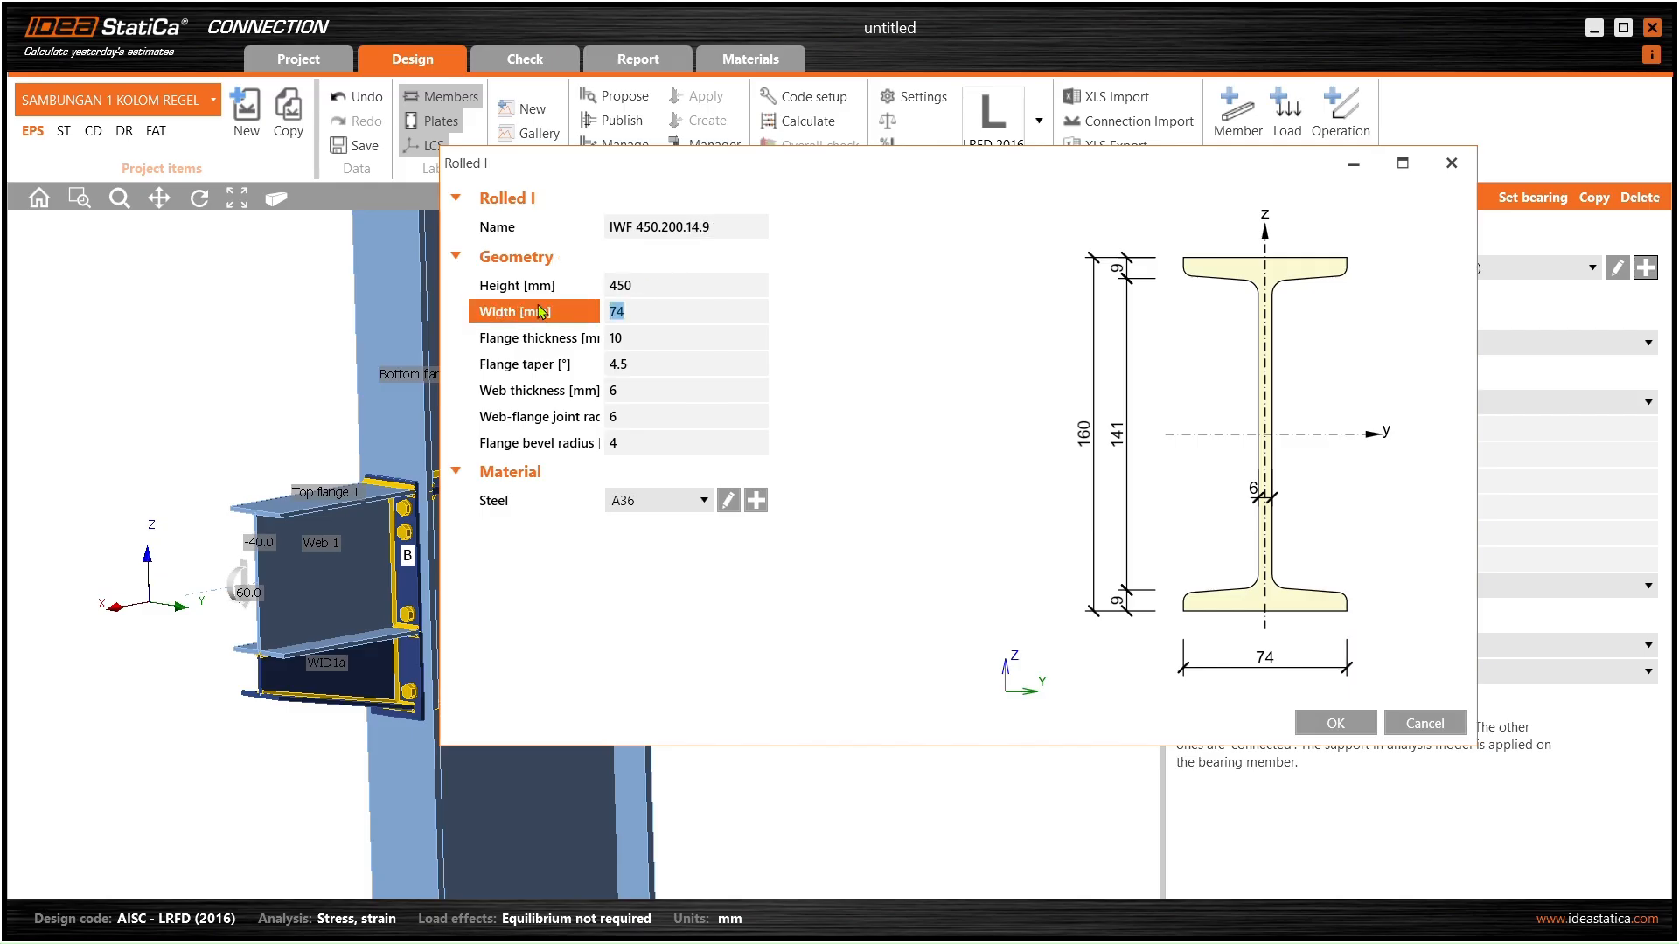
pyautogui.write('200')
pyautogui.press('Tab')
pyautogui.write('1')
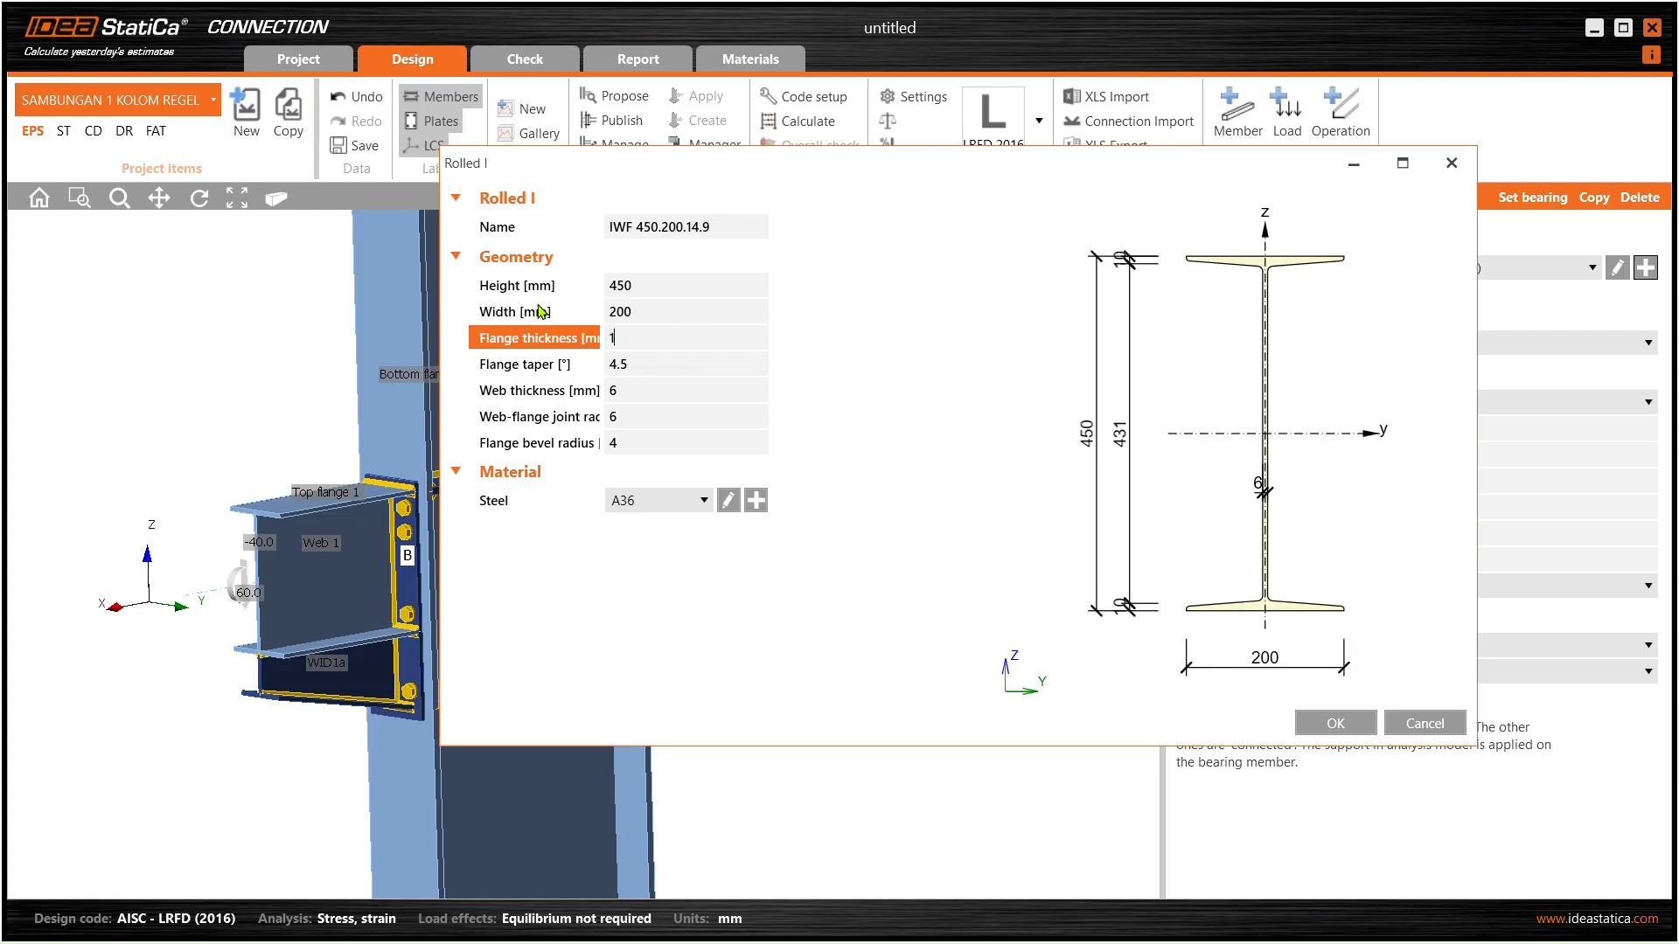
pyautogui.write('4')
pyautogui.press('Tab')
pyautogui.press('Tab')
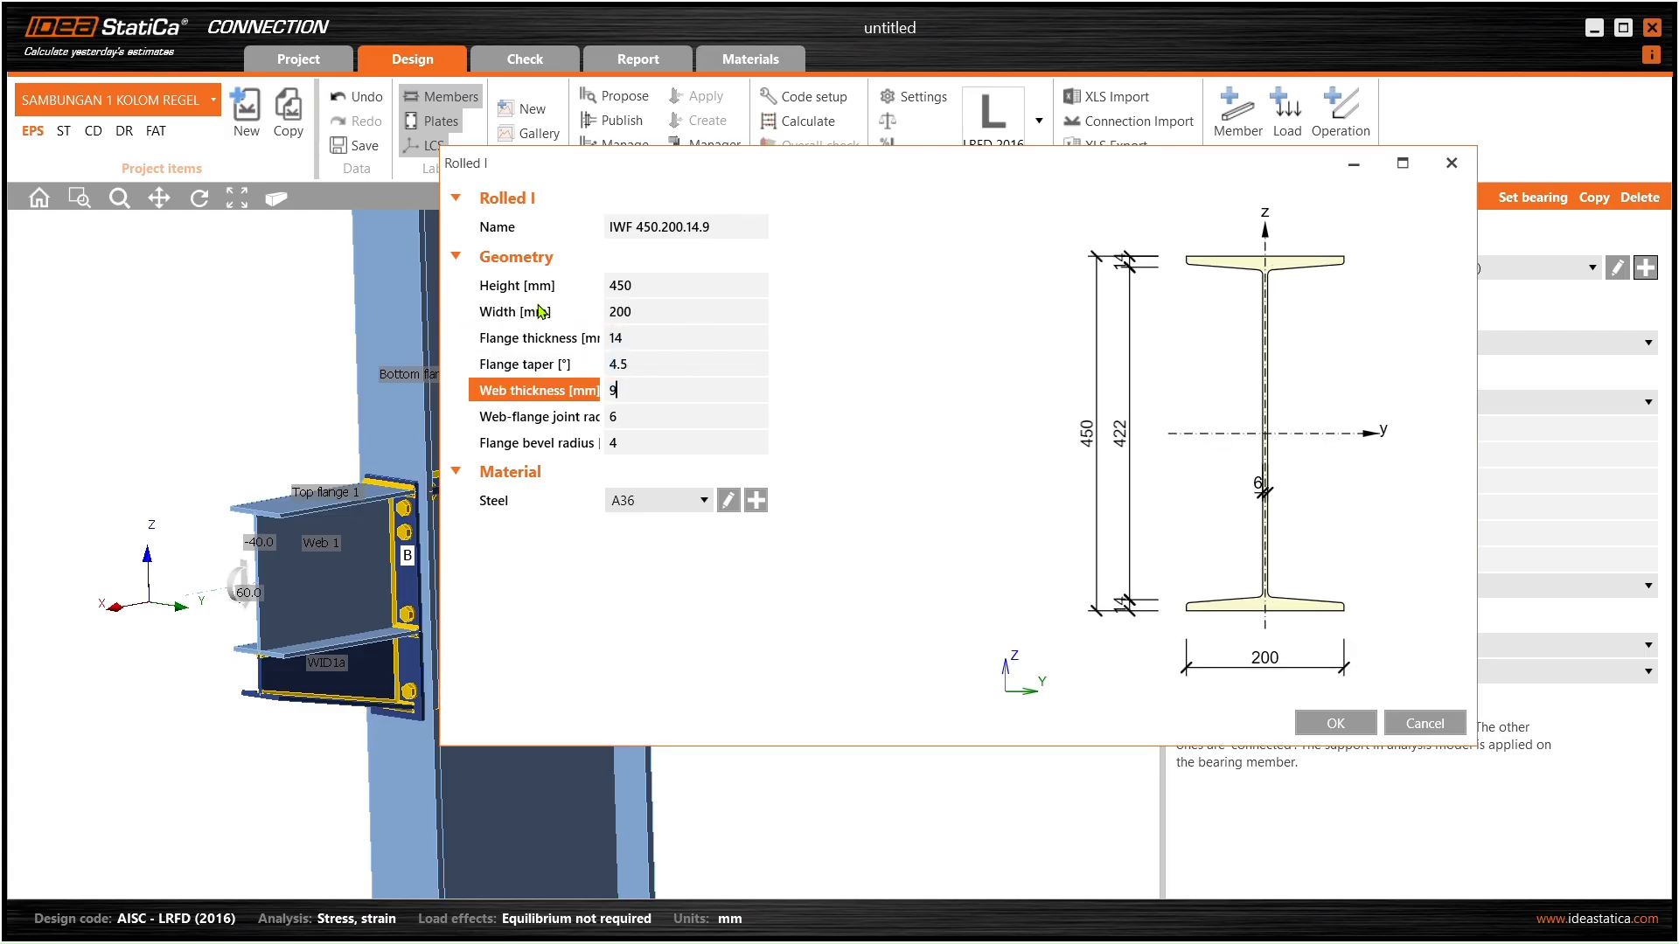
pyautogui.press('Tab')
pyautogui.write('9')
pyautogui.press('Tab')
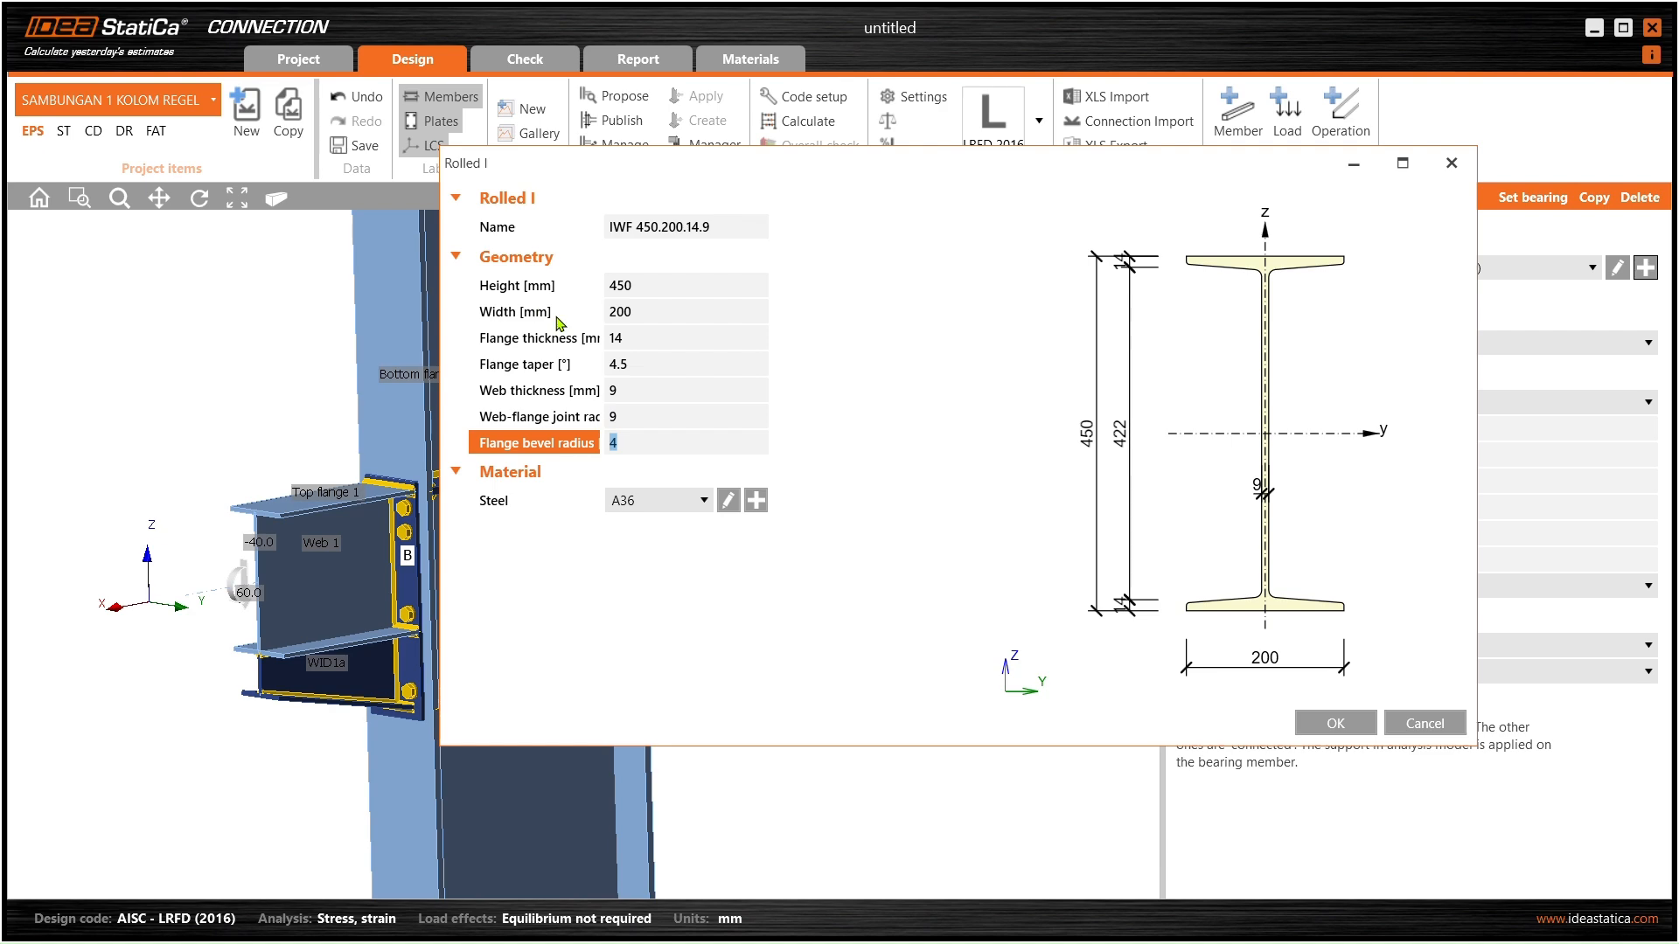
pyautogui.click(1343, 730)
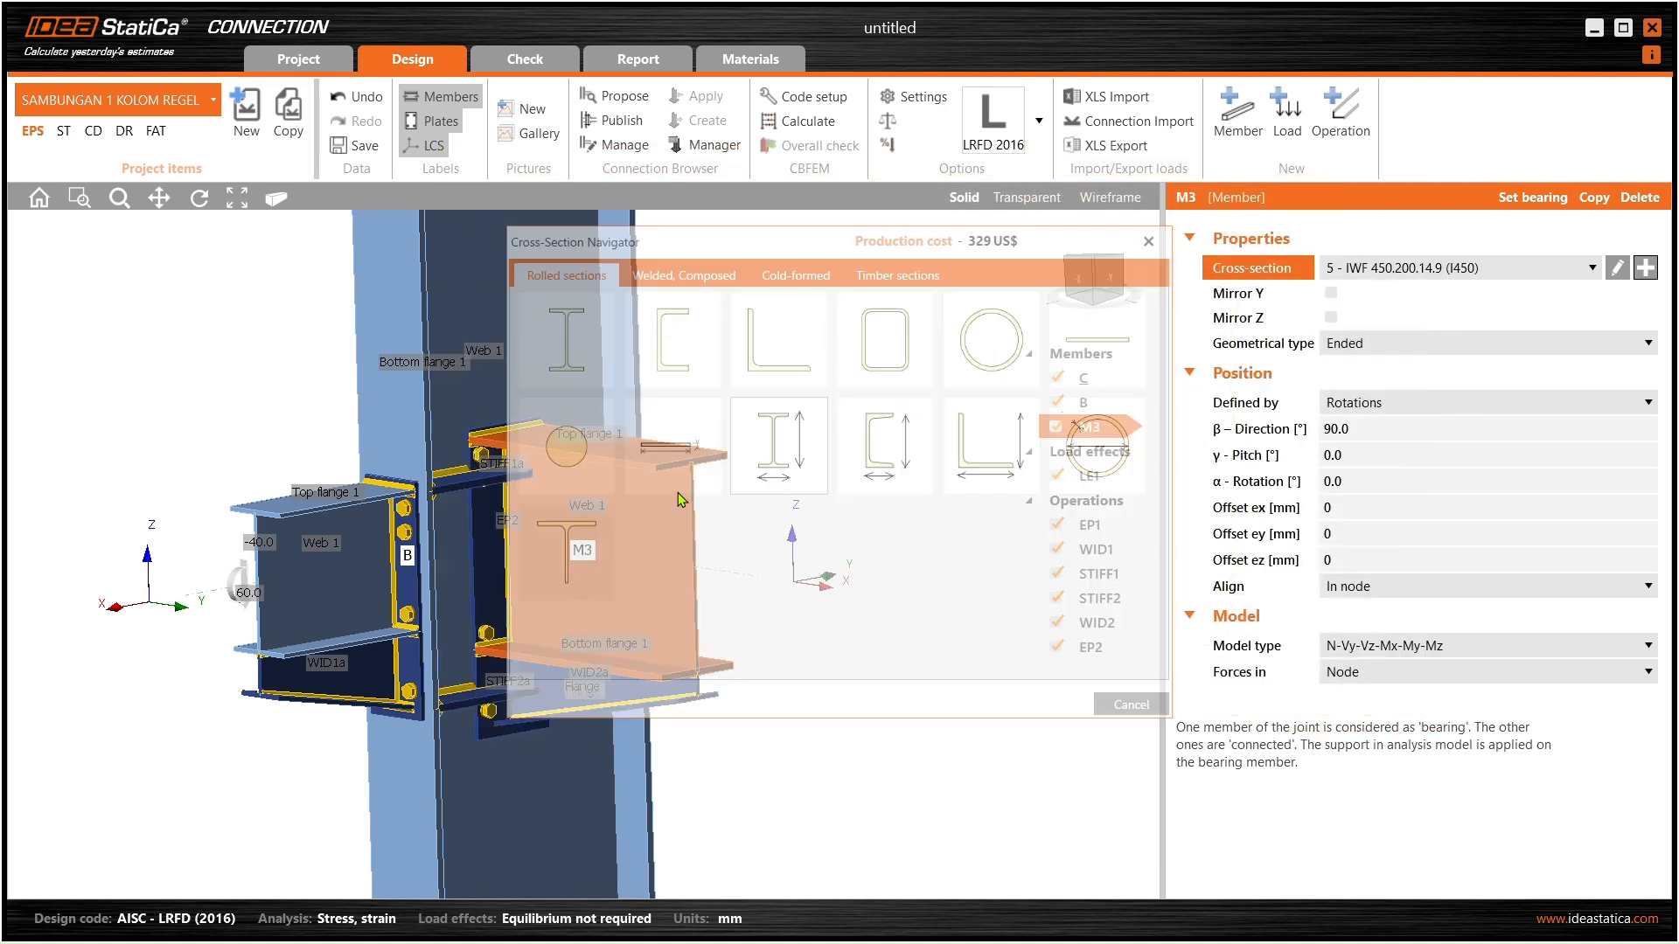
# - Delete stiffener STIFF1 from the joint
pyautogui.moveTo(616, 526); pyautogui.dragTo(551, 504, button='middle')
pyautogui.click(522, 482)
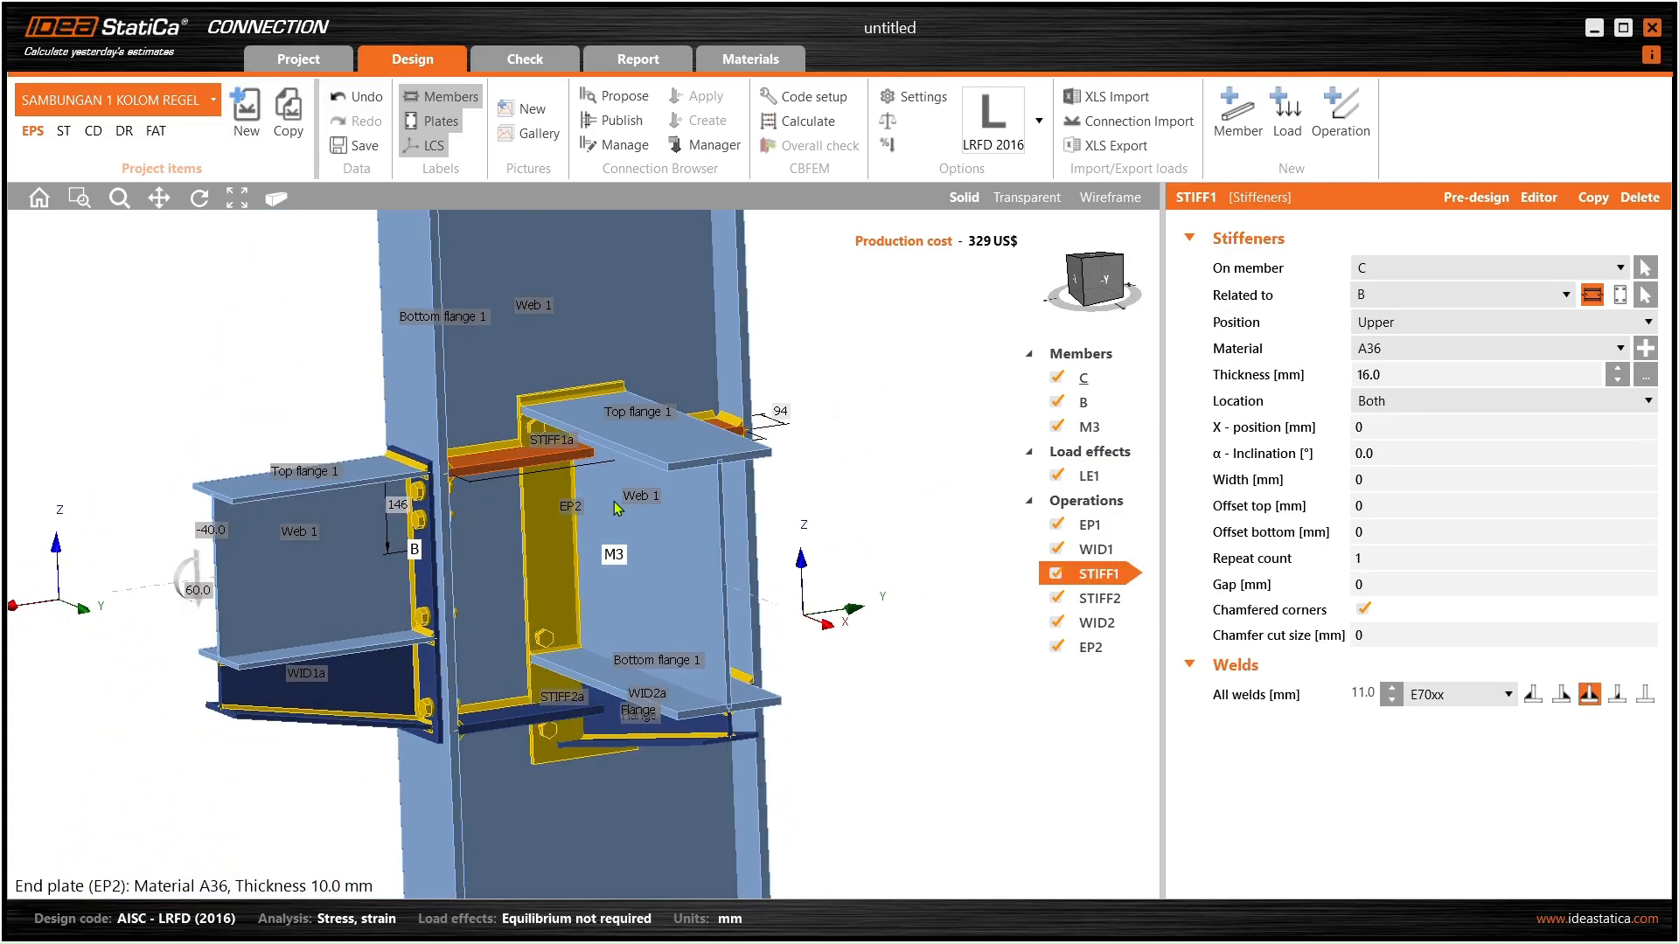
pyautogui.rightClick(1090, 581)
pyautogui.click(1135, 620)
pyautogui.moveTo(551, 587)
pyautogui.mouseDown(button='middle')
pyautogui.moveTo(542, 528)
pyautogui.moveTo(529, 554)
pyautogui.moveTo(552, 555)
pyautogui.mouseUp(button='middle')
pyautogui.scroll(-4, 530, 554)
pyautogui.scroll(3, 553, 554)
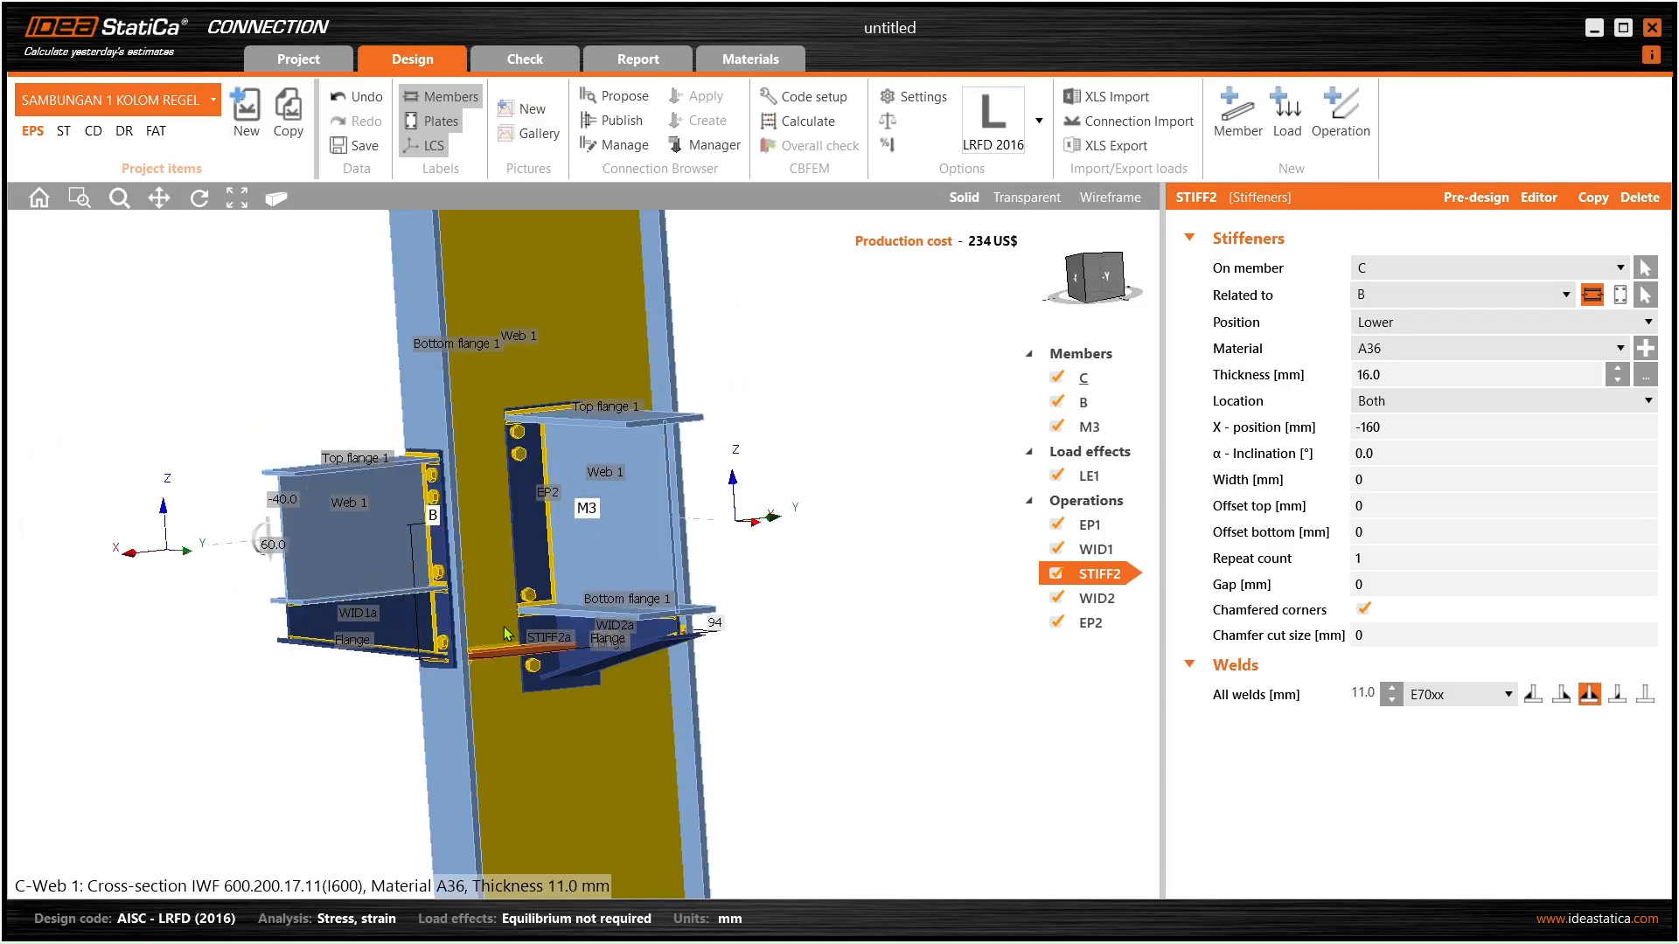
pyautogui.rightClick(1100, 574)
pyautogui.click(1141, 611)
pyautogui.moveTo(822, 577); pyautogui.dragTo(855, 488, button='middle')
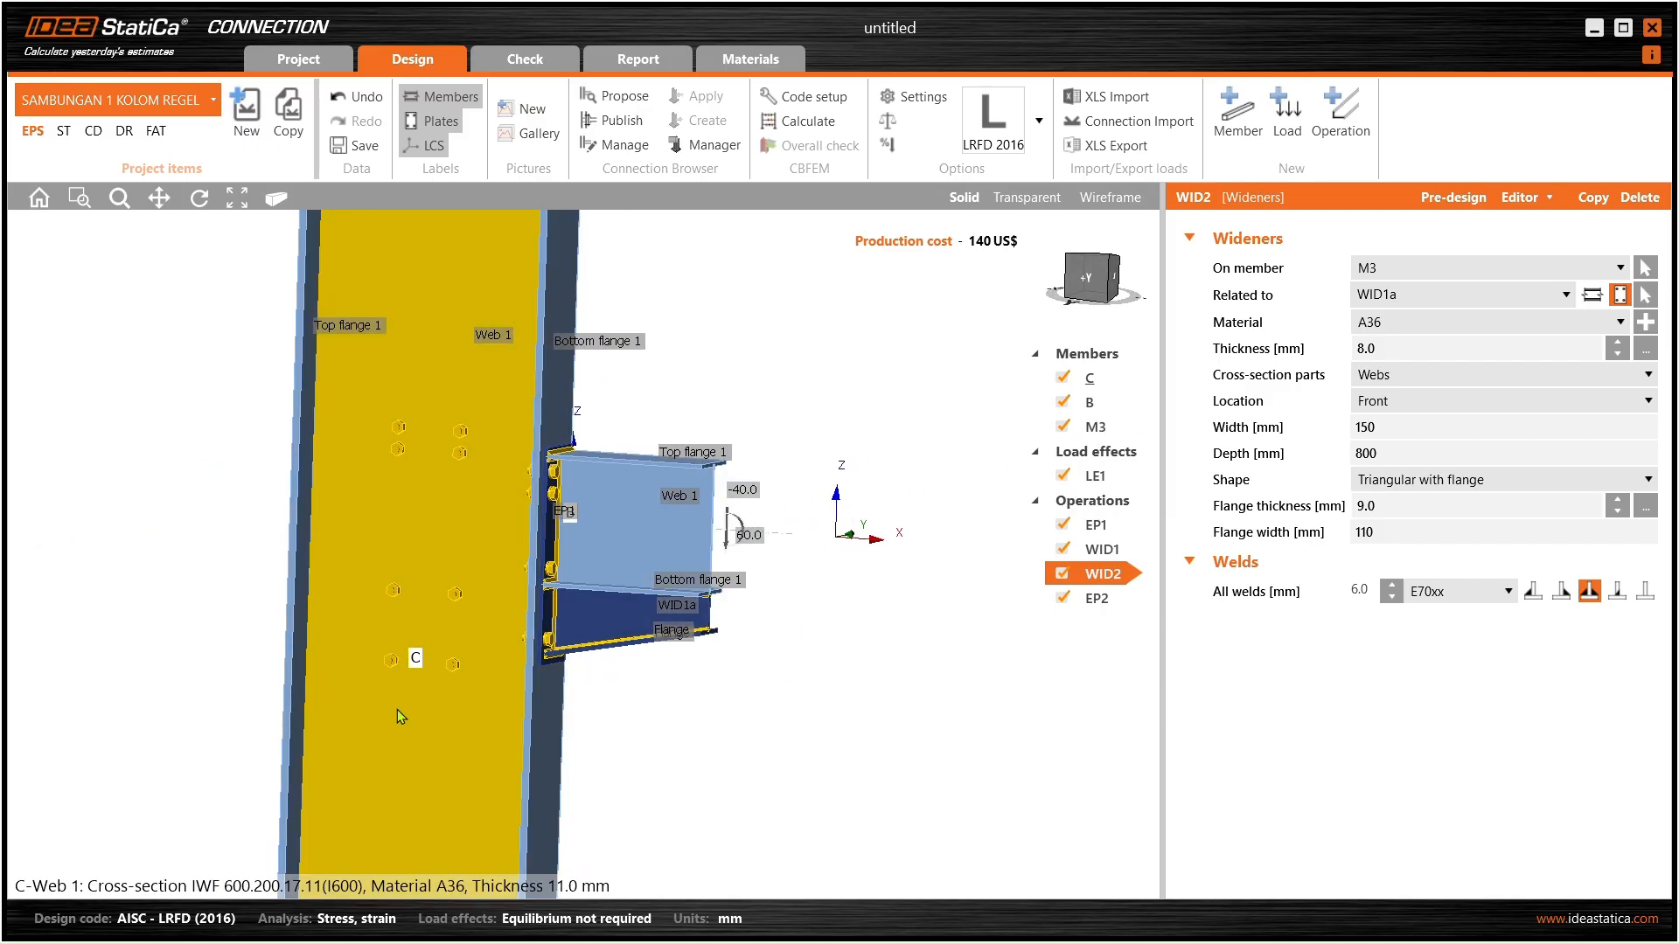
pyautogui.moveTo(491, 705); pyautogui.dragTo(172, 667, button='middle')
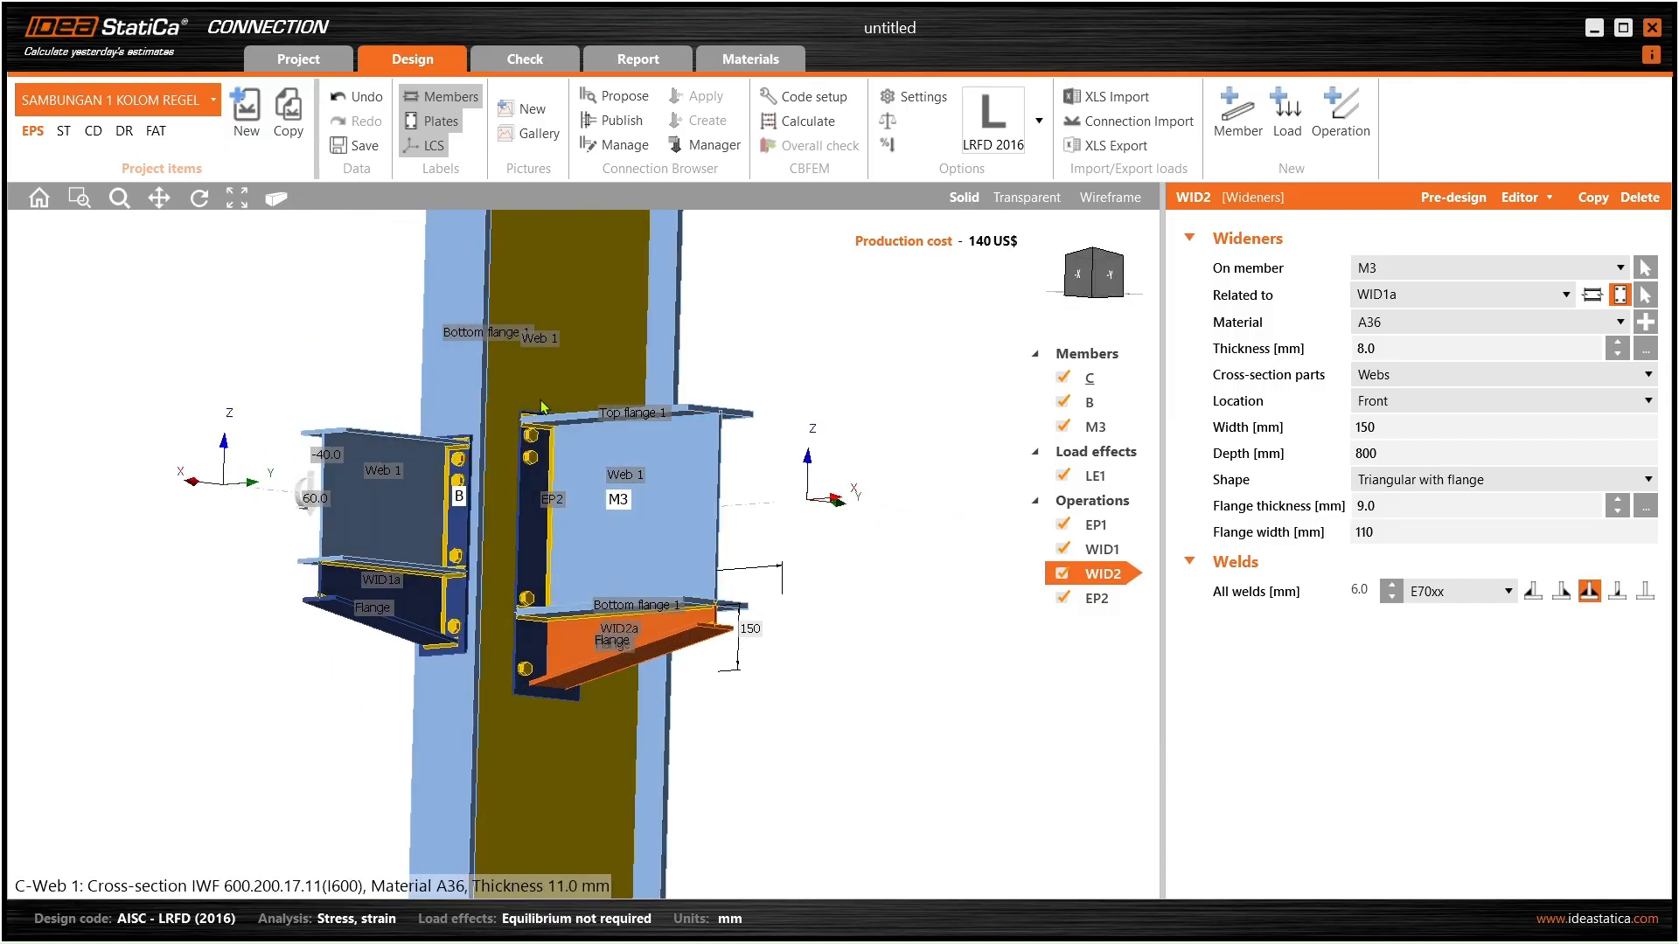
pyautogui.scroll(4, 626, 449)
pyautogui.moveTo(626, 448); pyautogui.dragTo(635, 518, button='middle')
pyautogui.scroll(-4, 515, 486)
pyautogui.moveTo(357, 566); pyautogui.dragTo(578, 569, button='middle')
pyautogui.scroll(-4, 494, 554)
pyautogui.moveTo(409, 535); pyautogui.dragTo(375, 552, button='middle')
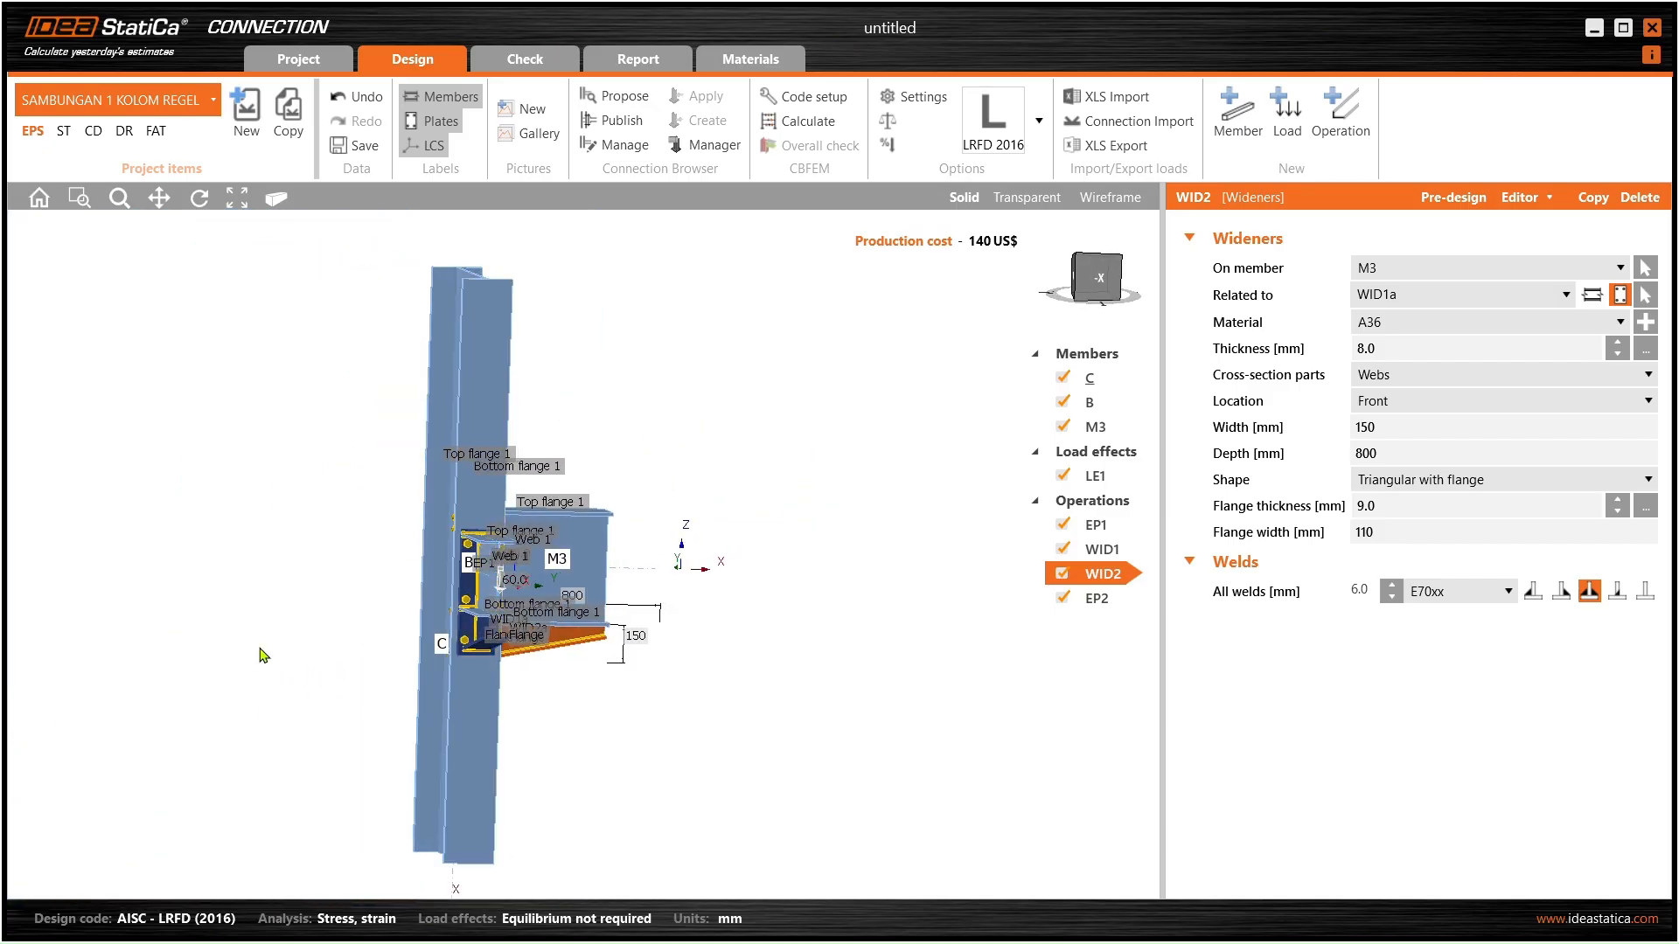
pyautogui.scroll(2, 551, 576)
pyautogui.moveTo(551, 576); pyautogui.dragTo(507, 573, button='middle')
pyautogui.scroll(-2, 506, 574)
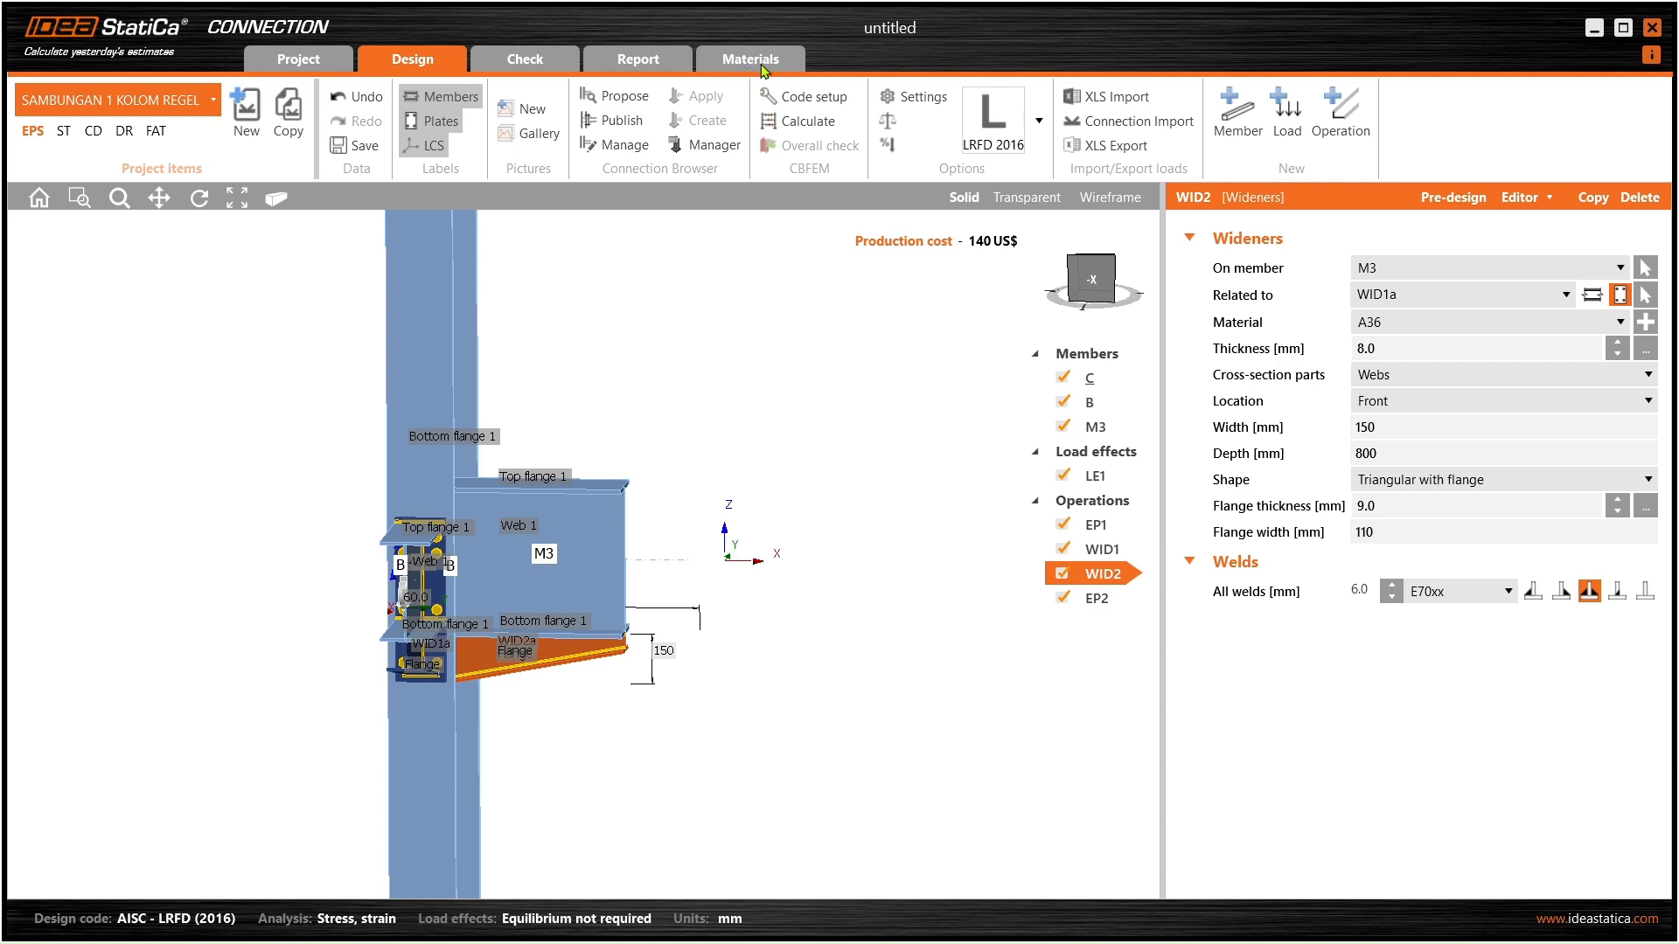
pyautogui.scroll(2, 495, 532)
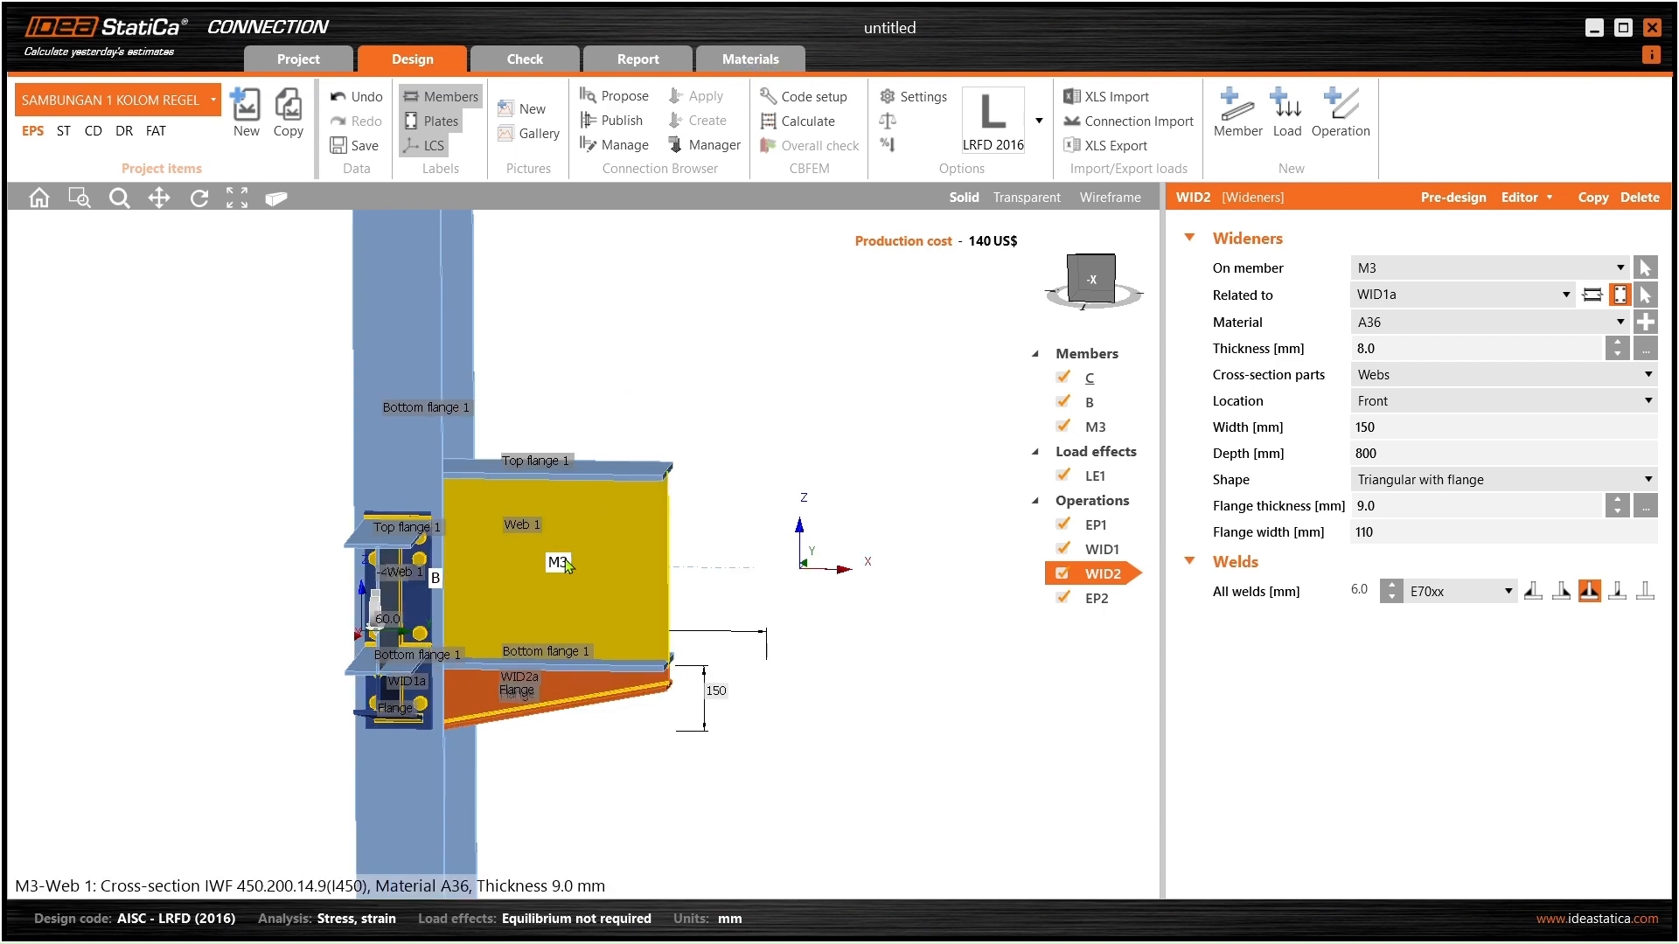
# - Open beam M3's cross-section editor and its steel material properties
pyautogui.click(628, 544)
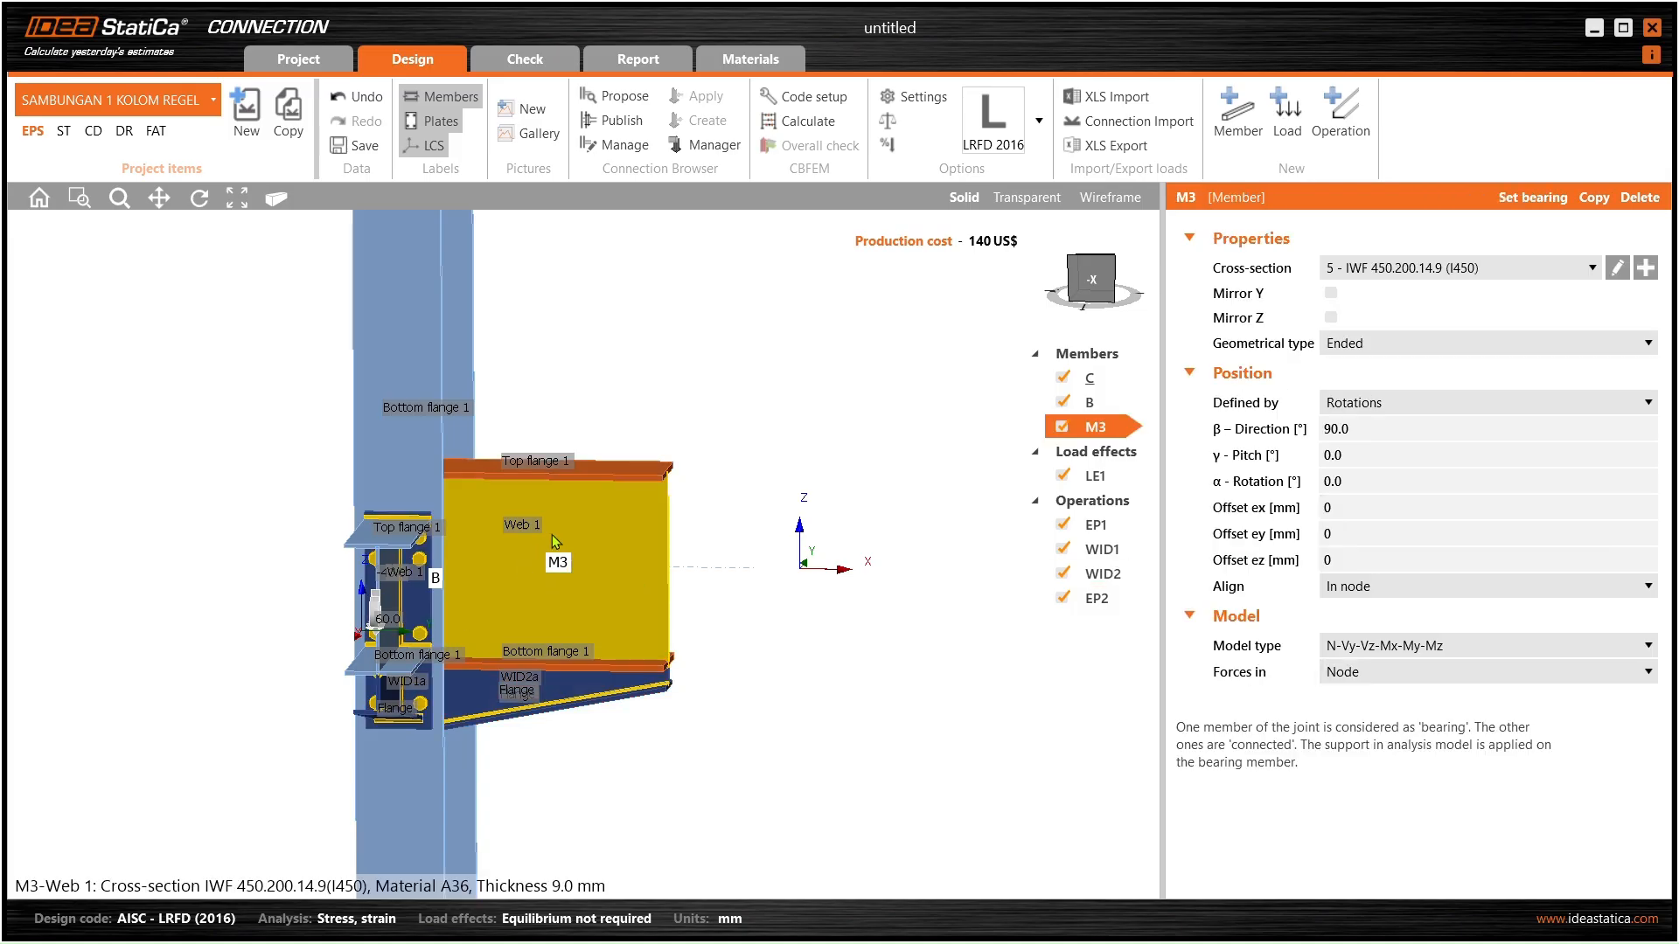
pyautogui.moveTo(535, 526); pyautogui.dragTo(587, 530, button='middle')
pyautogui.scroll(-2, 567, 520)
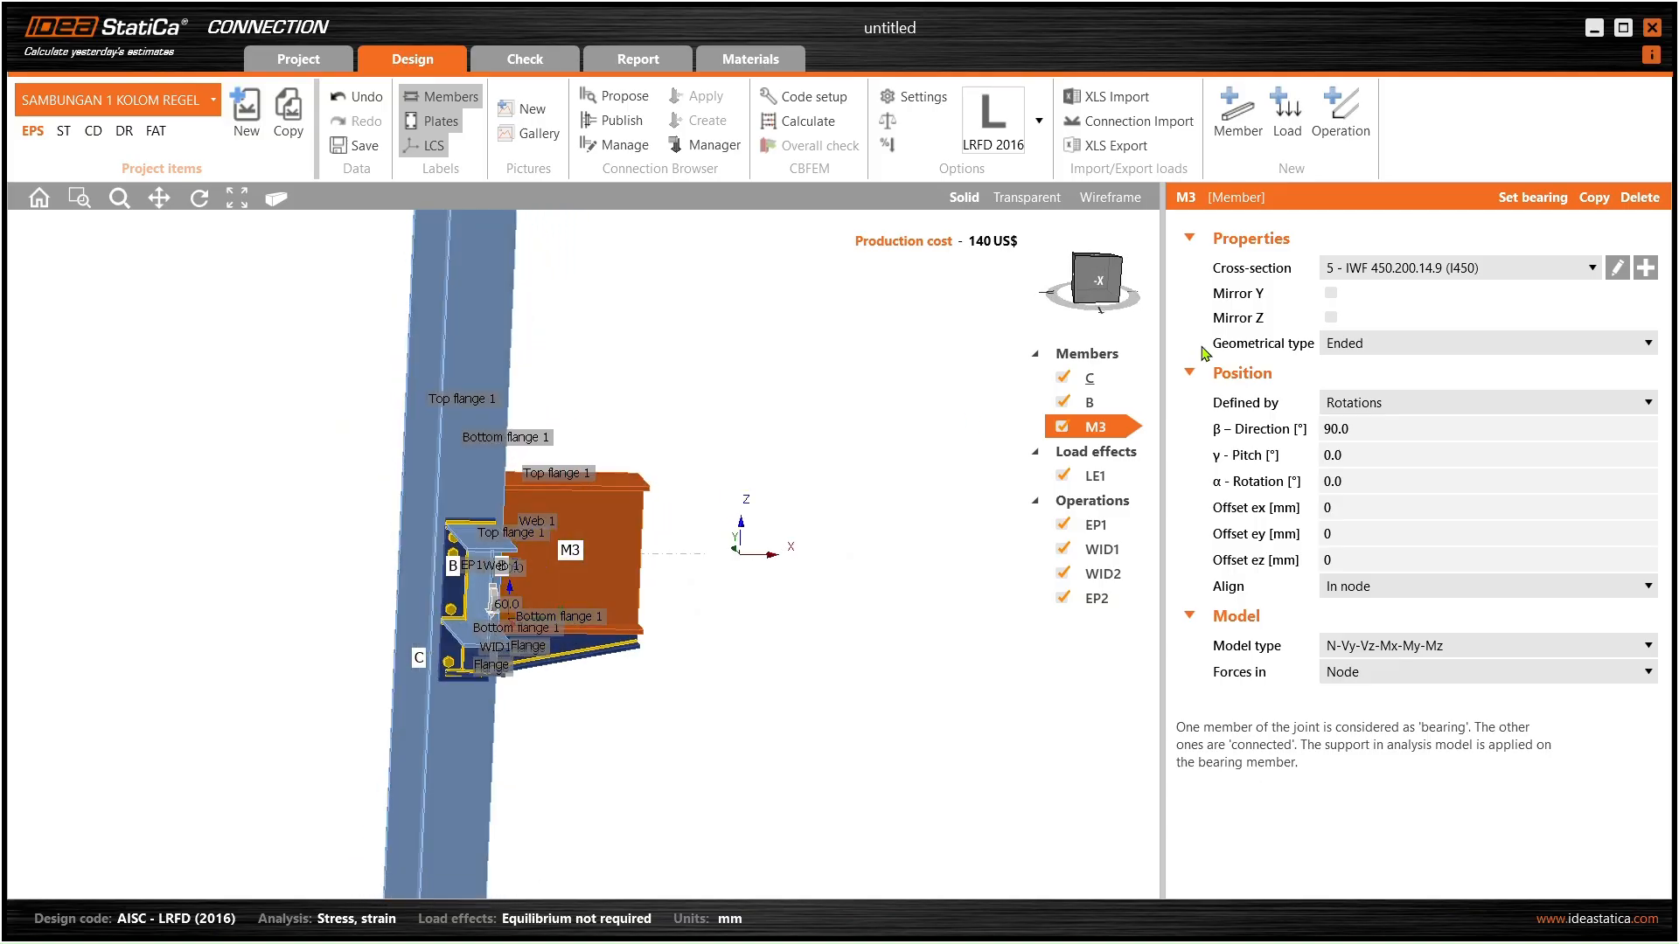
pyautogui.click(1619, 272)
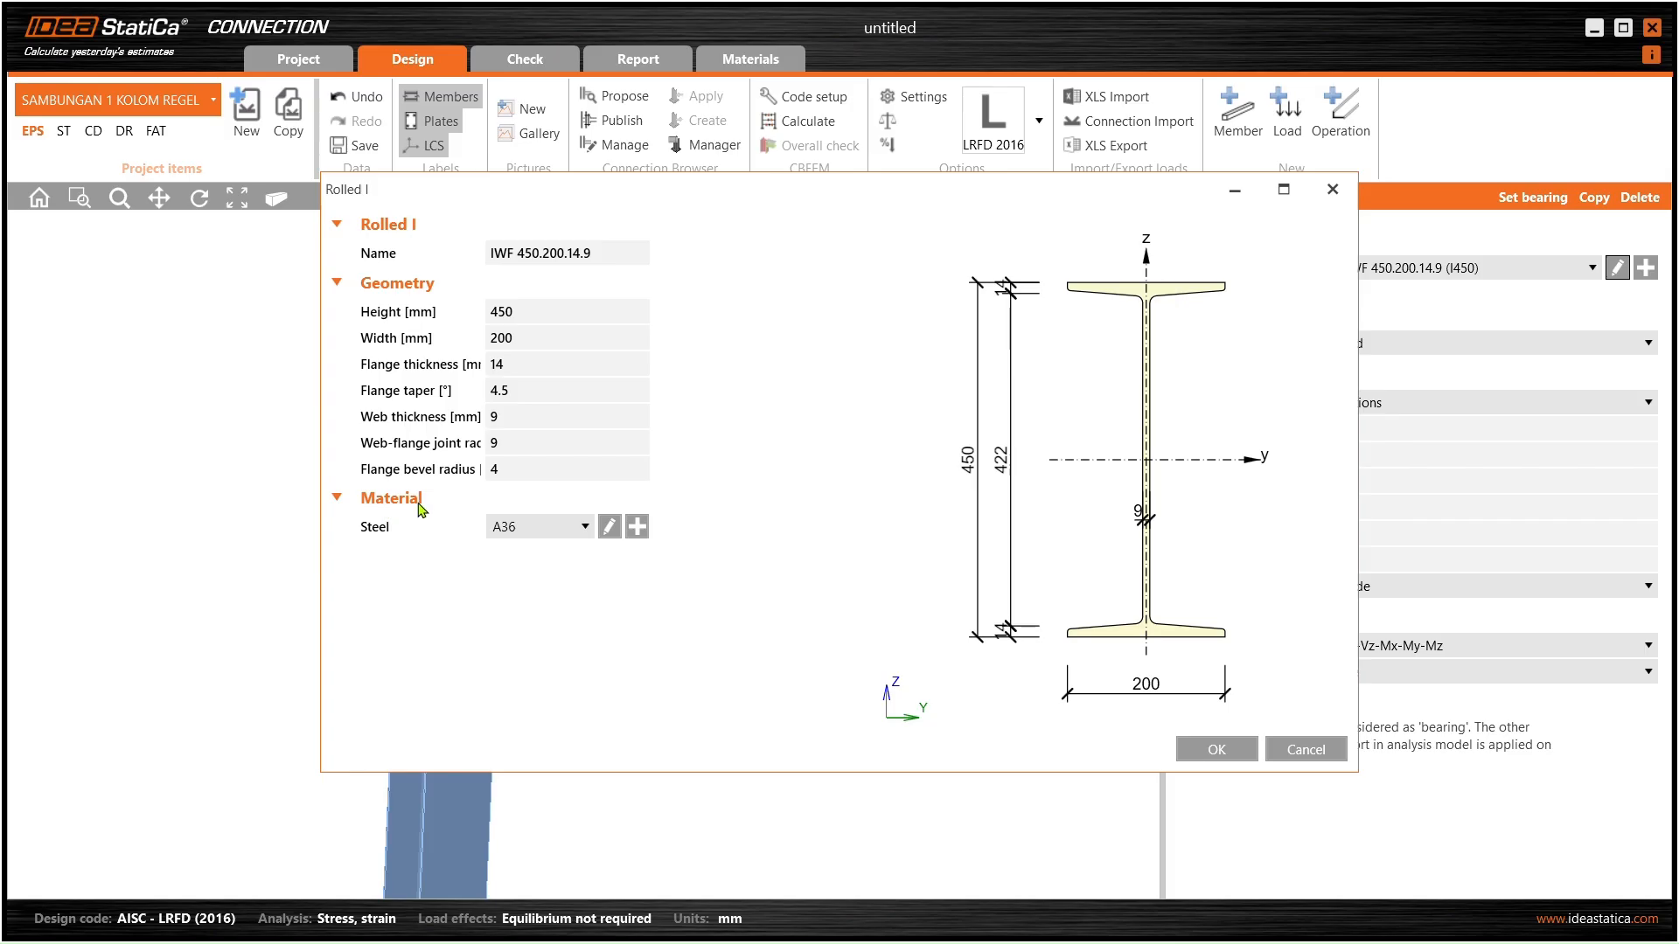
pyautogui.moveTo(685, 206); pyautogui.dragTo(892, 188)
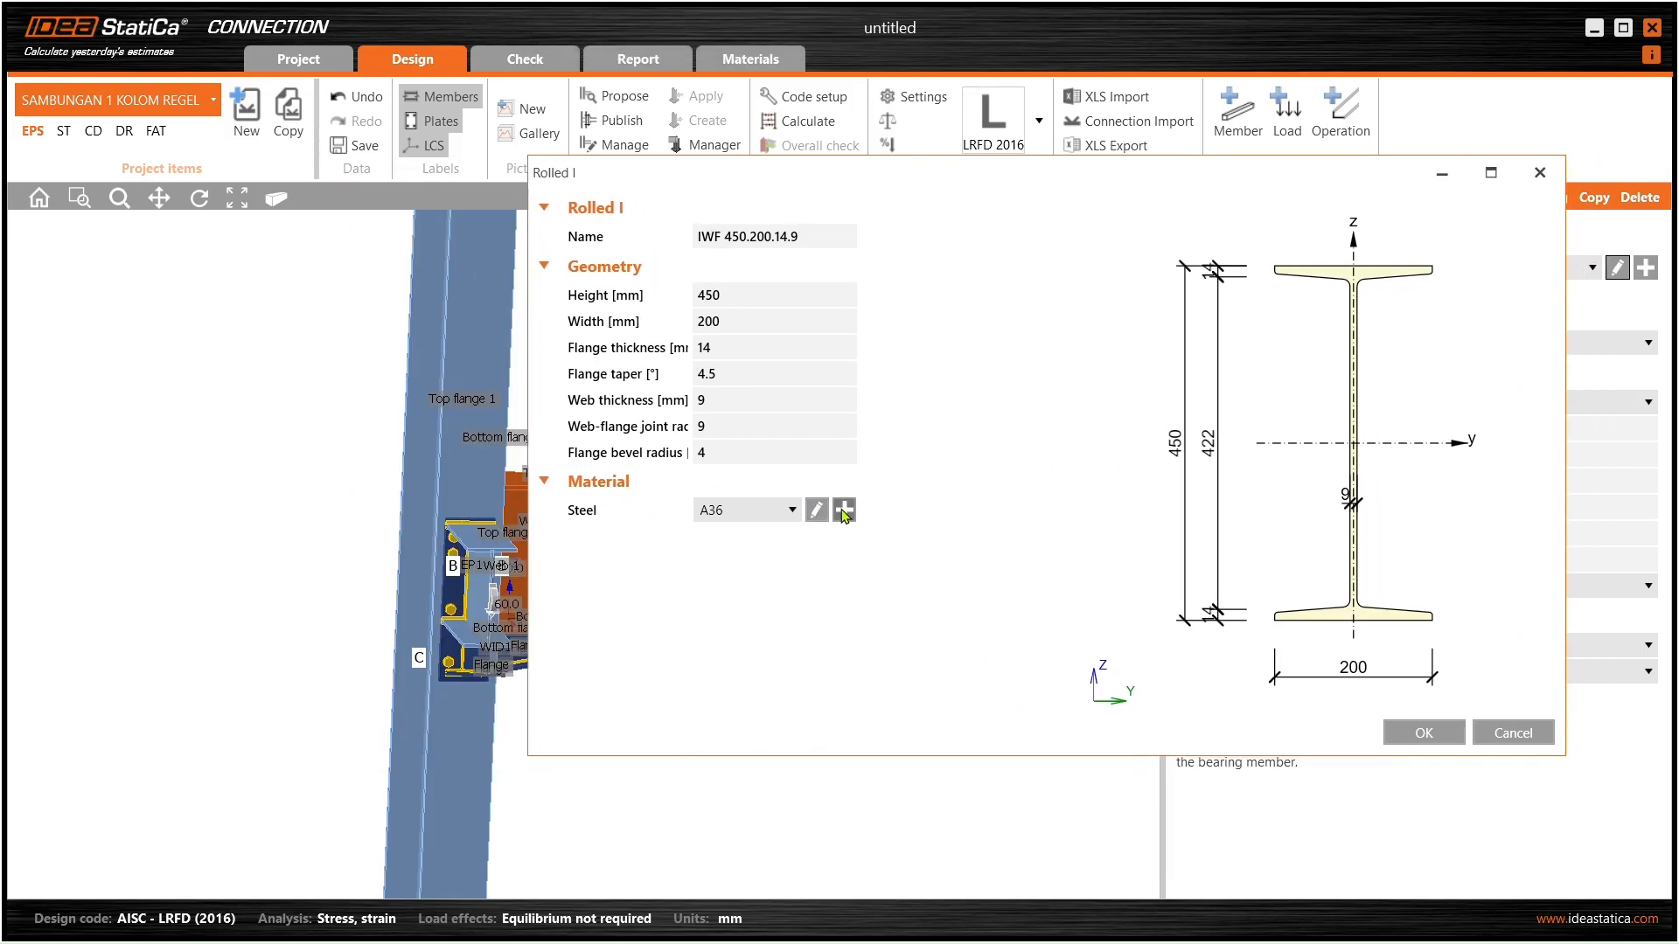
pyautogui.click(815, 509)
pyautogui.moveTo(1044, 229); pyautogui.dragTo(948, 228)
# - Rename the steel to BJ34 and set its density to 7850 kg/m3
pyautogui.moveTo(946, 295); pyautogui.dragTo(867, 298)
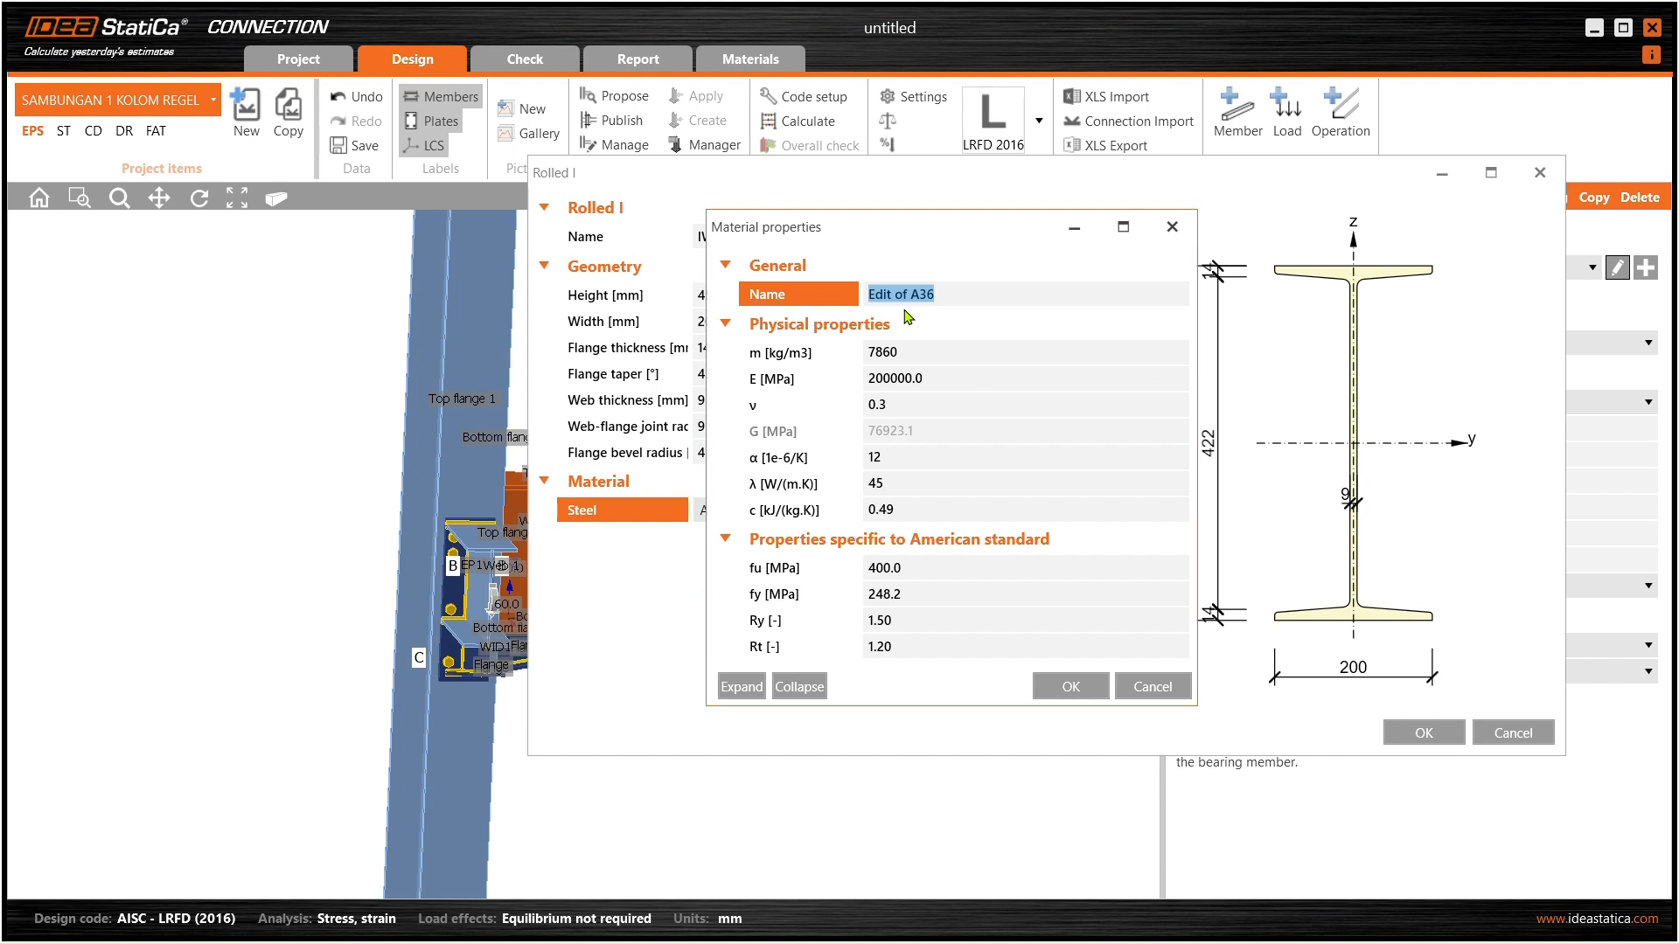
pyautogui.write('BJ34')
pyautogui.click(909, 354)
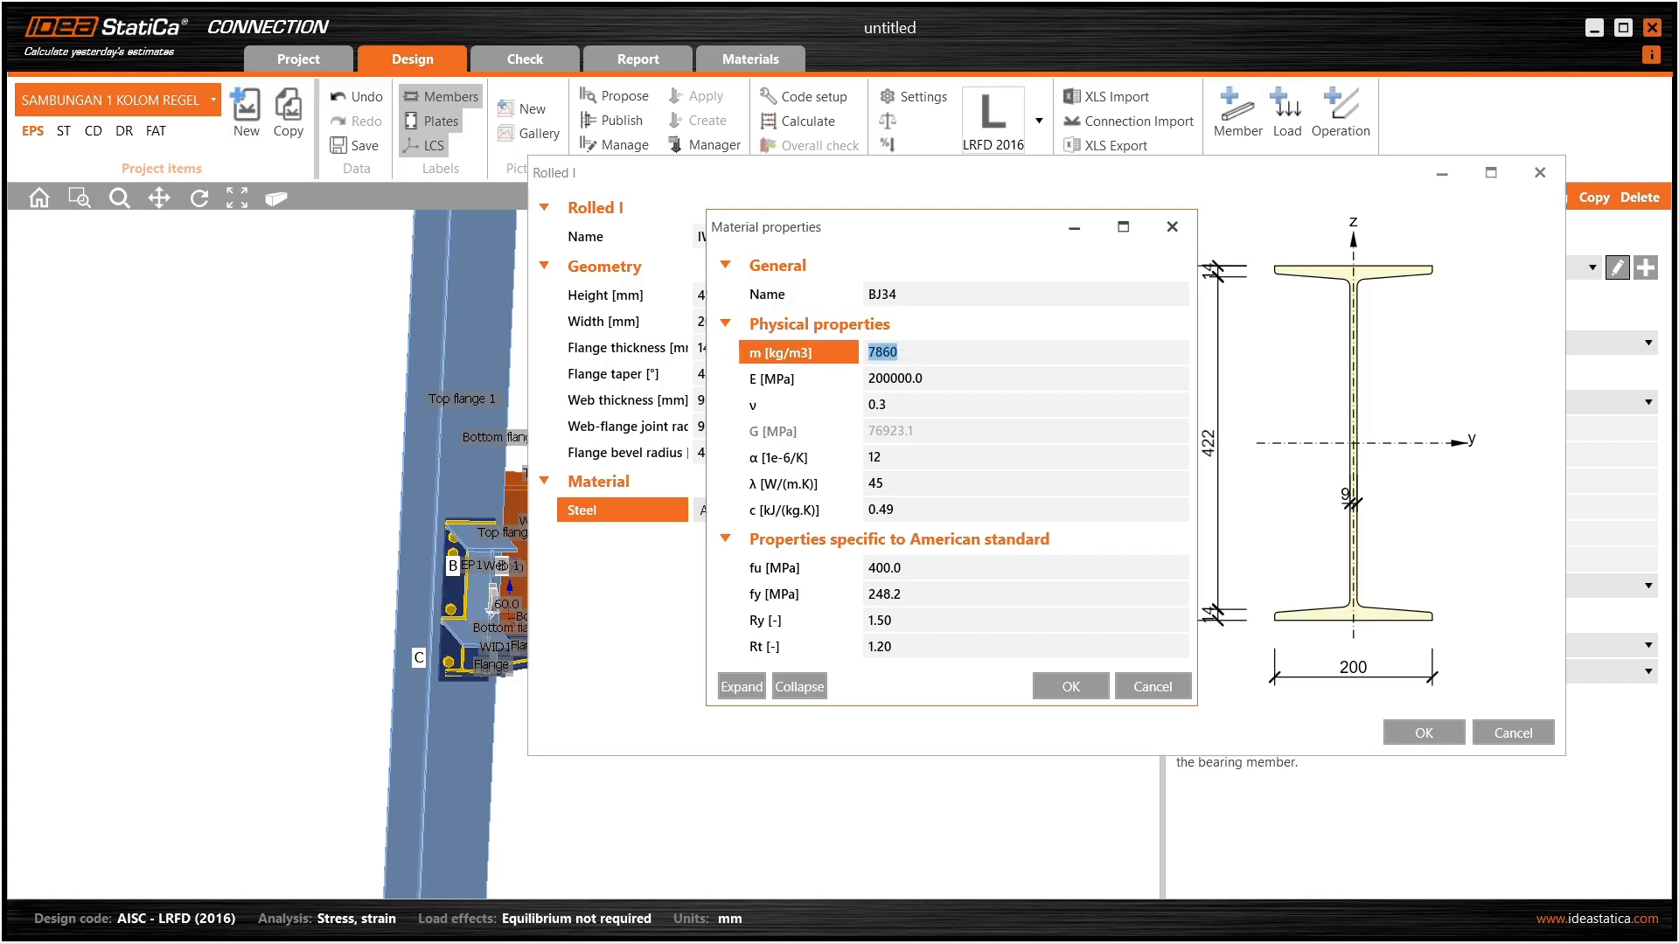
pyautogui.write('785')
# - Move to the fu value (400 MPa) and switch to the browser to look up BJ34 strengths
pyautogui.click(894, 384)
pyautogui.click(933, 375)
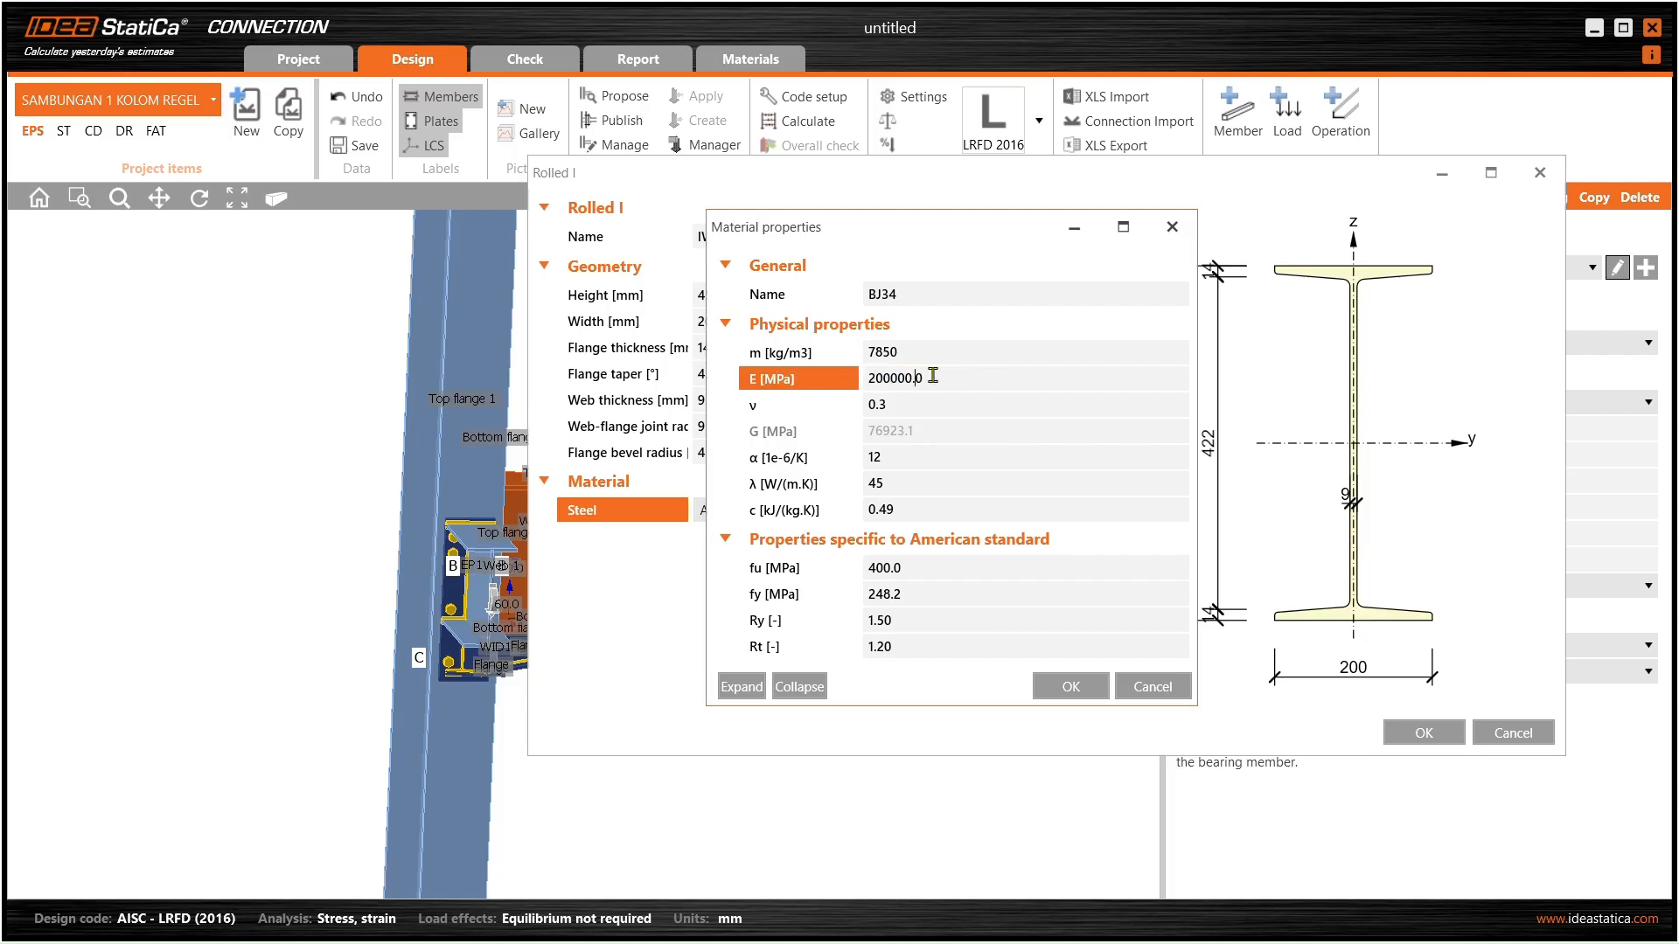
pyautogui.click(895, 404)
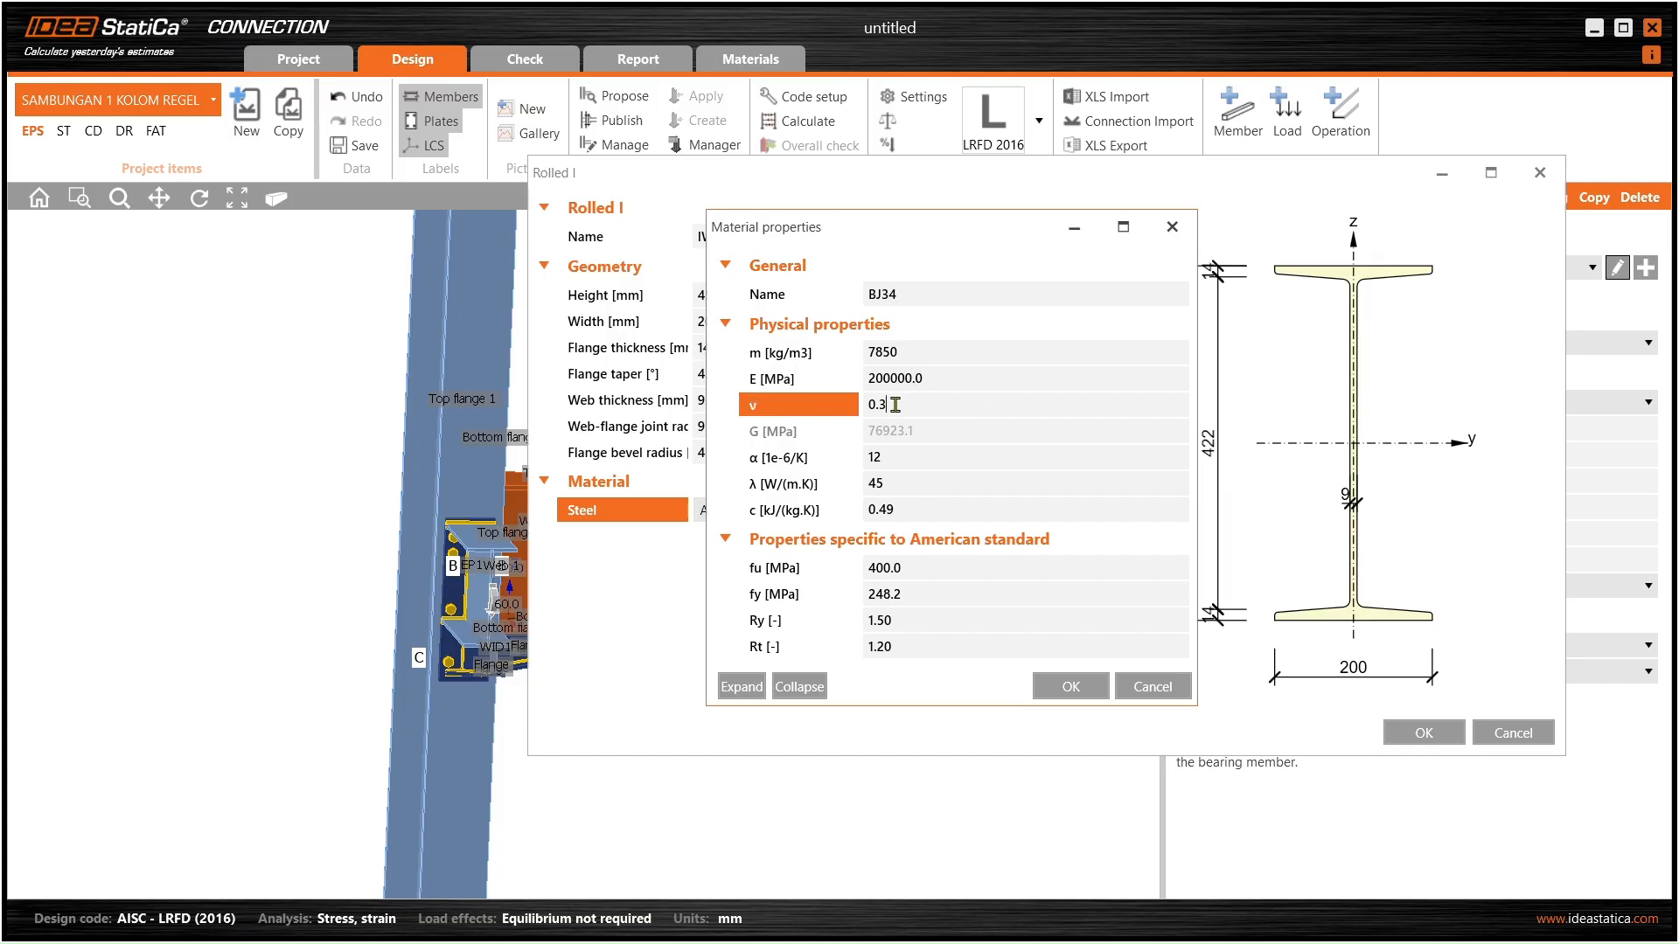
pyautogui.click(885, 460)
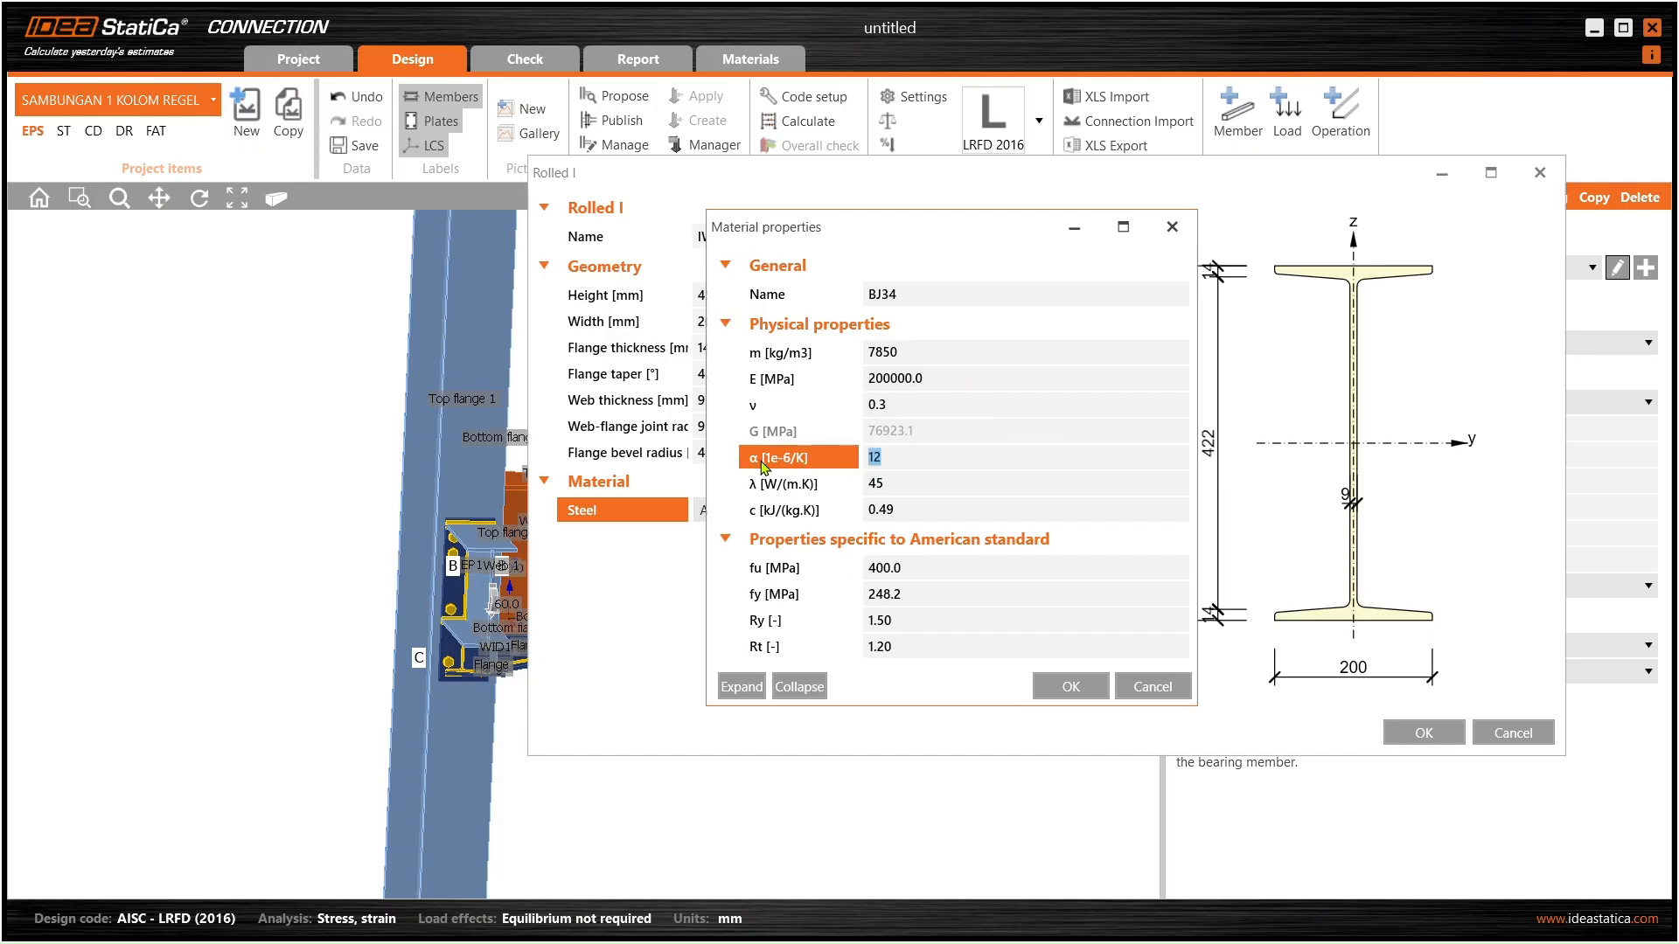
pyautogui.click(905, 573)
pyautogui.click(931, 592)
pyautogui.click(908, 570)
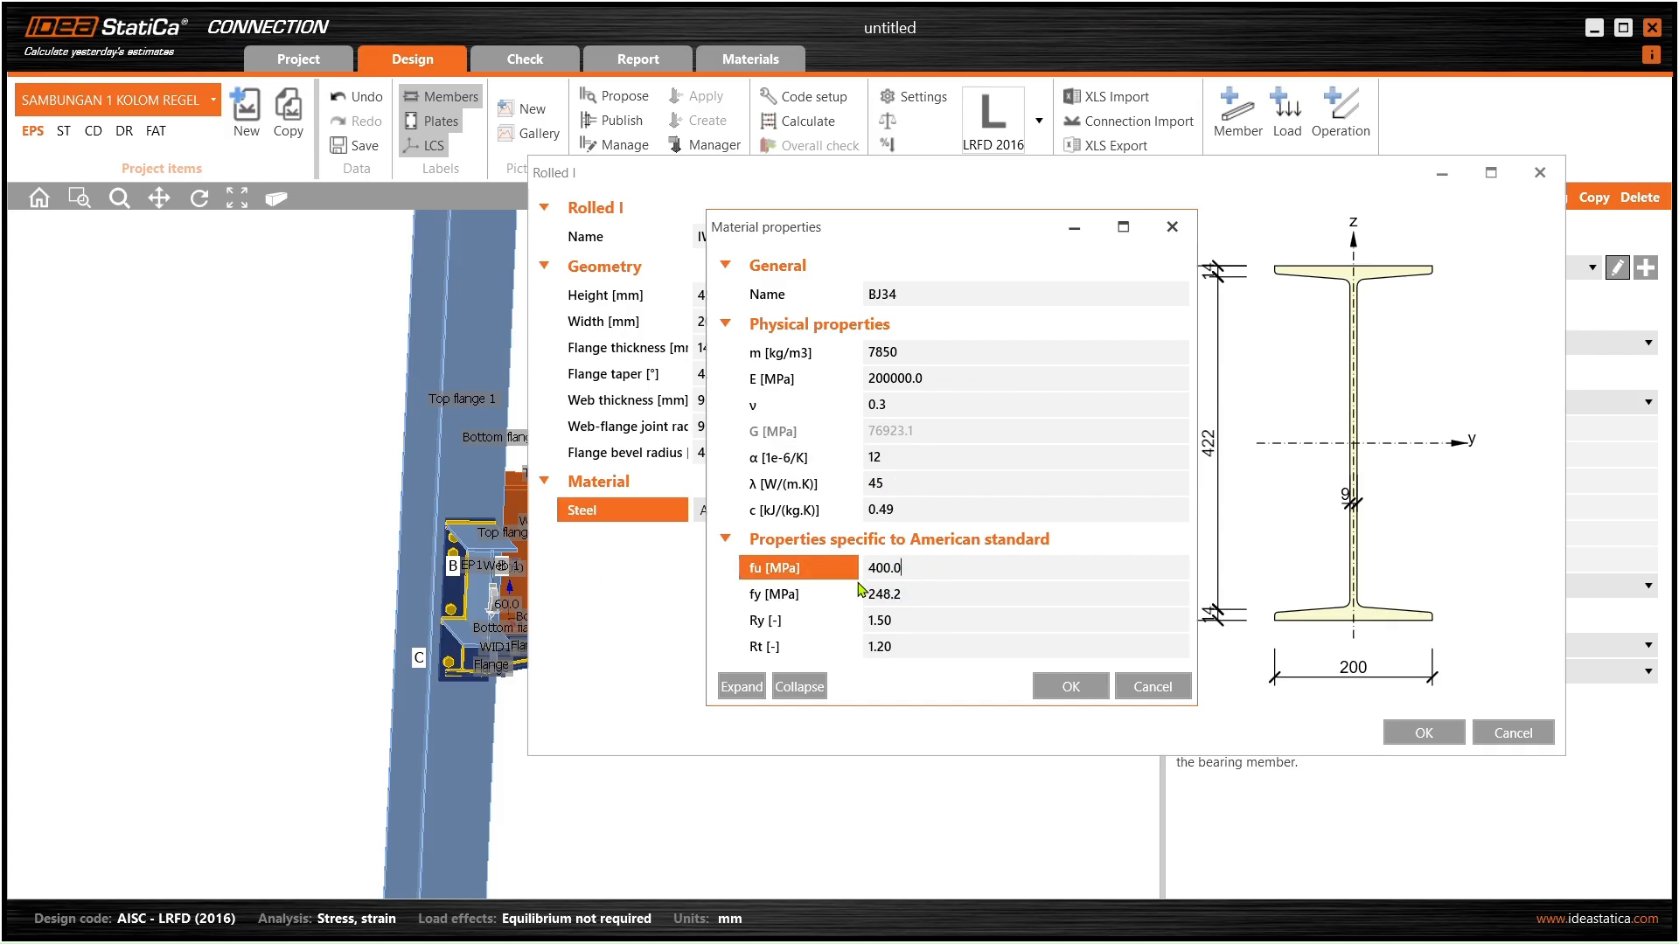
pyautogui.hotkey('alt', 'Tab')
pyautogui.hotkey('alt', 'Tab')
pyautogui.hotkey('alt', 'Tab')
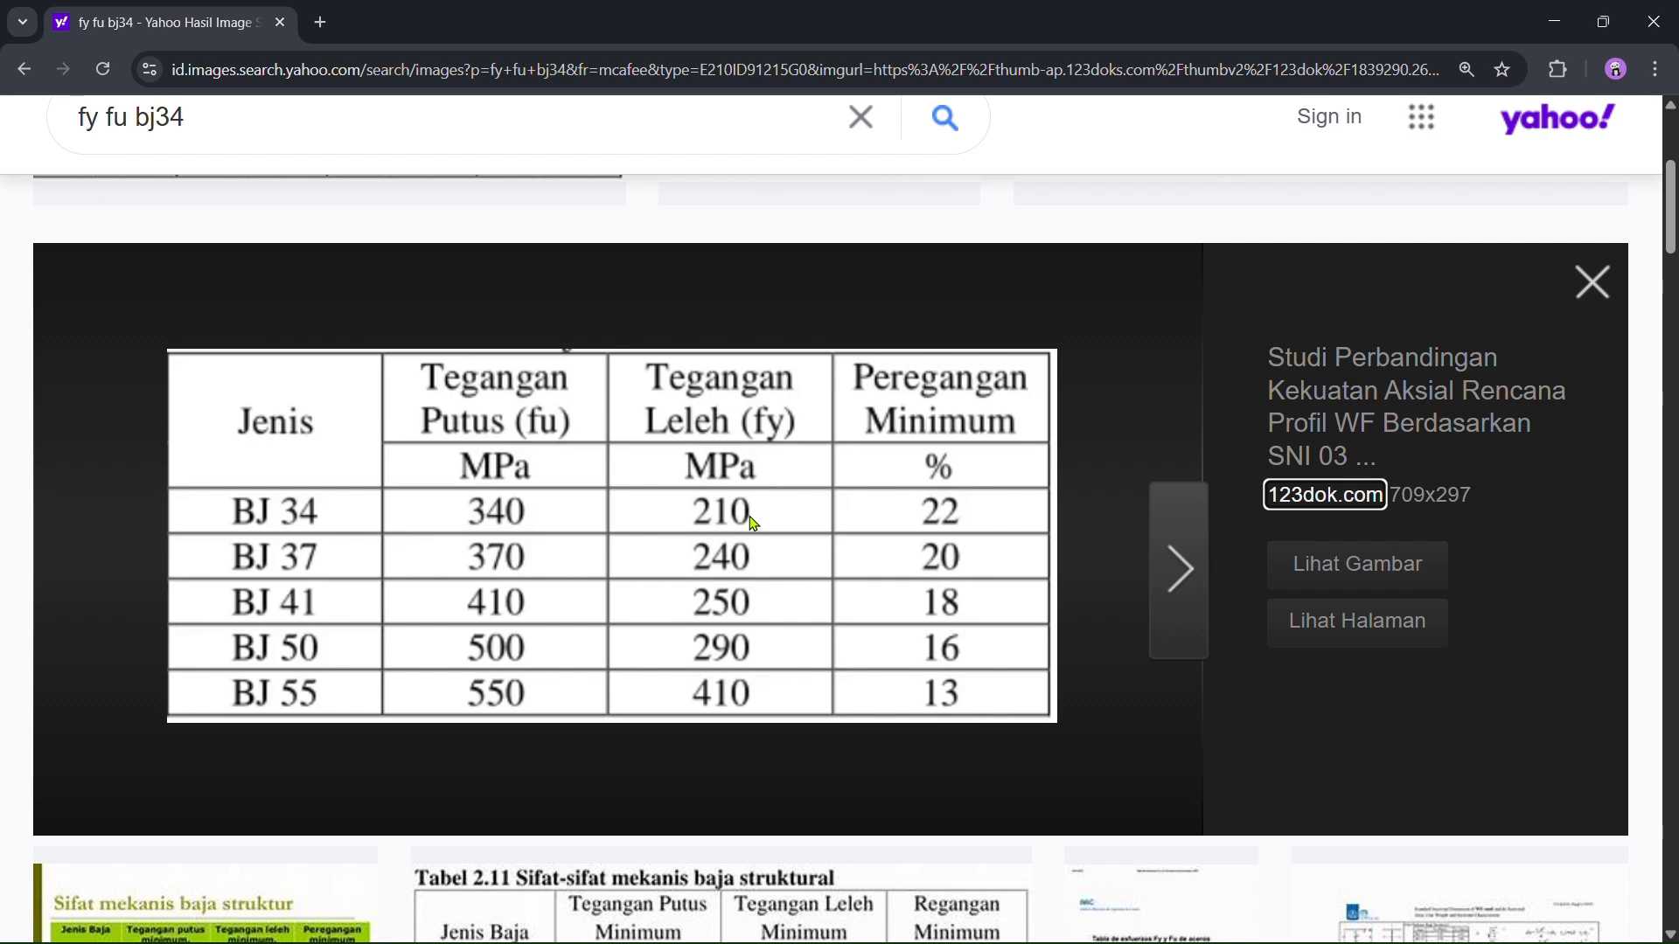
# - Return to the IDEA StatiCa material dialog and clear the old fu value of 400
pyautogui.hotkey('alt', 'Tab')
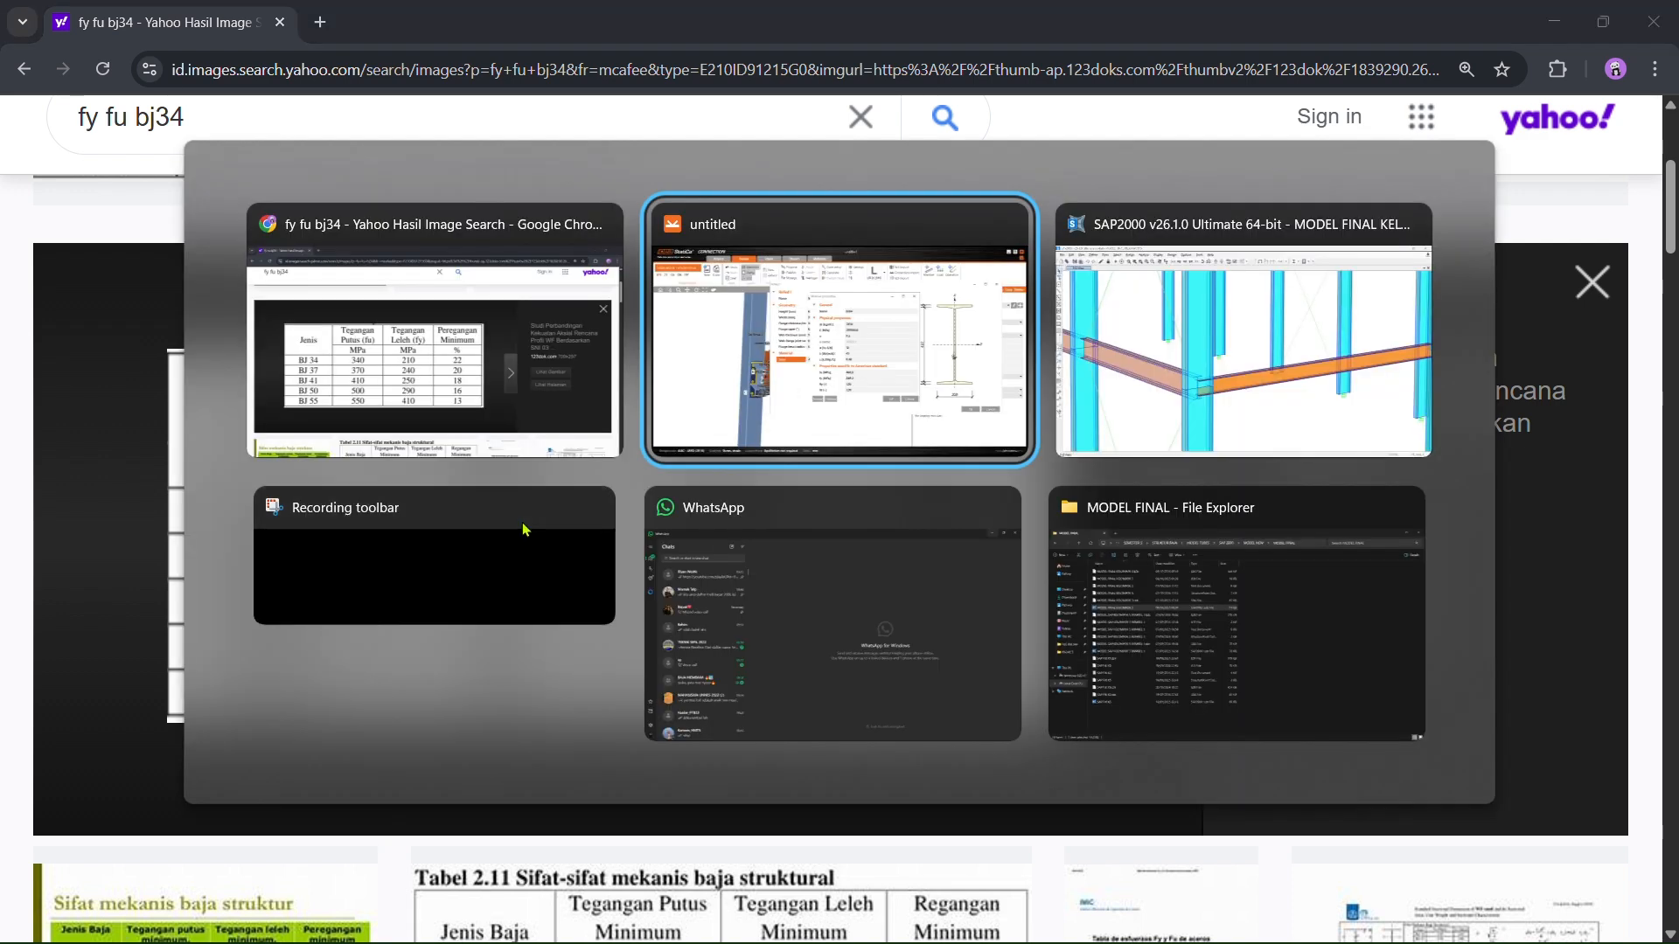
pyautogui.press('BackSpace')
pyautogui.press('BackSpace')
pyautogui.press('BackSpace')
pyautogui.press('BackSpace')
pyautogui.press('BackSpace')
# - Enter fu 340 MPa and fy 210 MPa for the BJ34 steel
pyautogui.write('340')
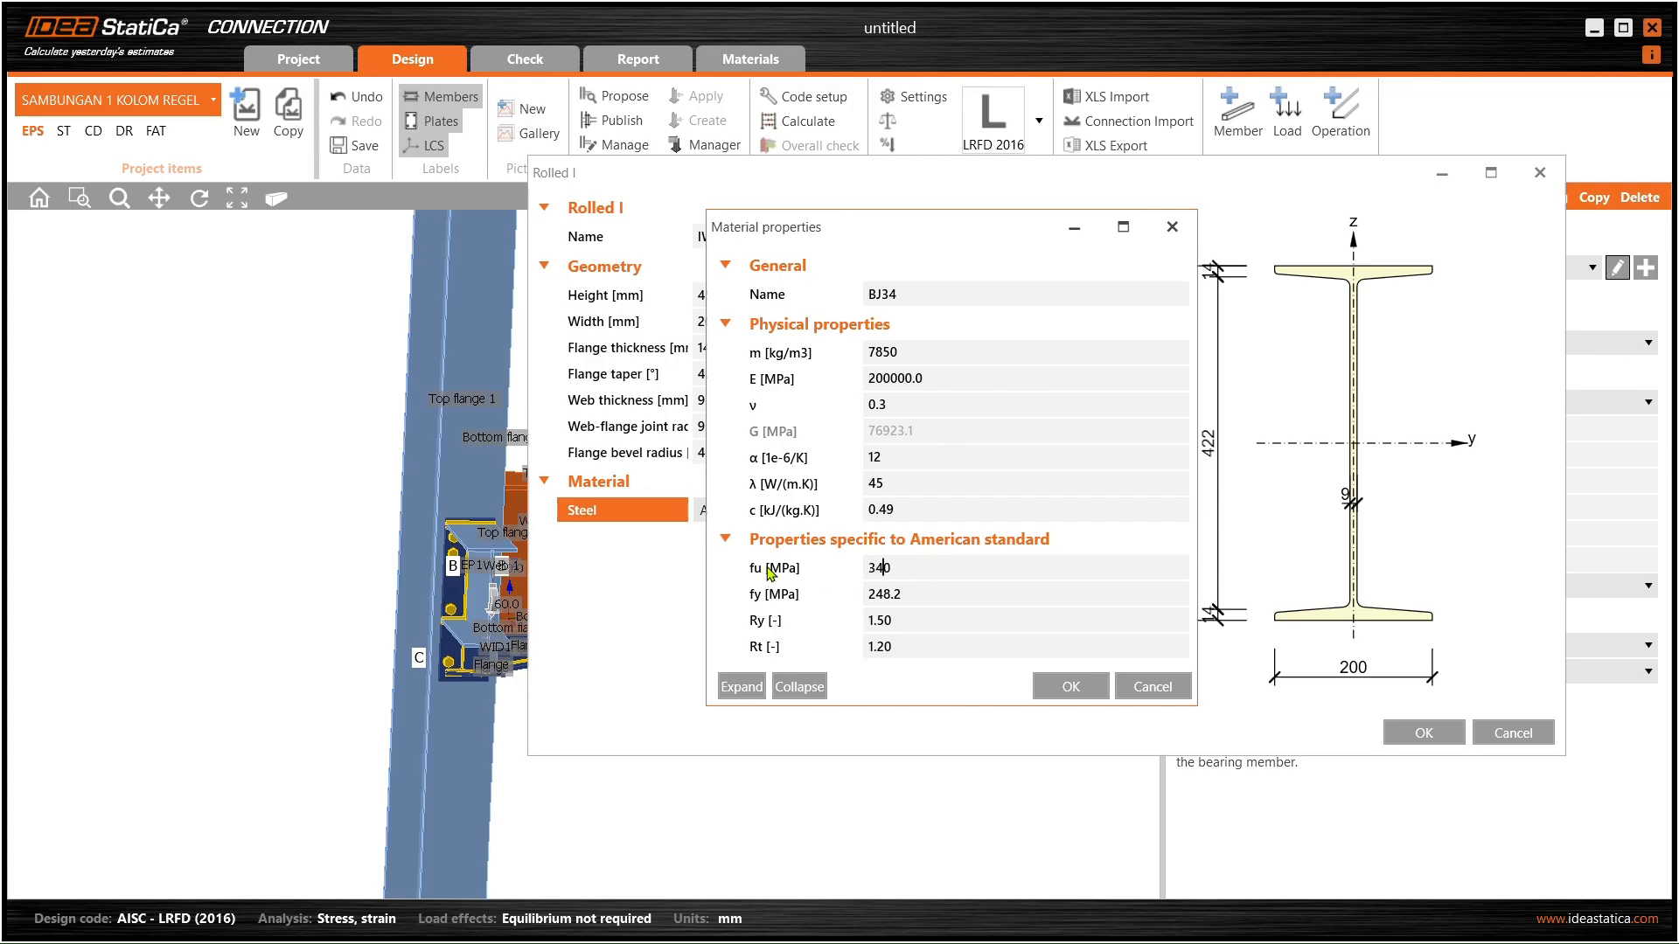
pyautogui.press('Tab')
pyautogui.write('2')
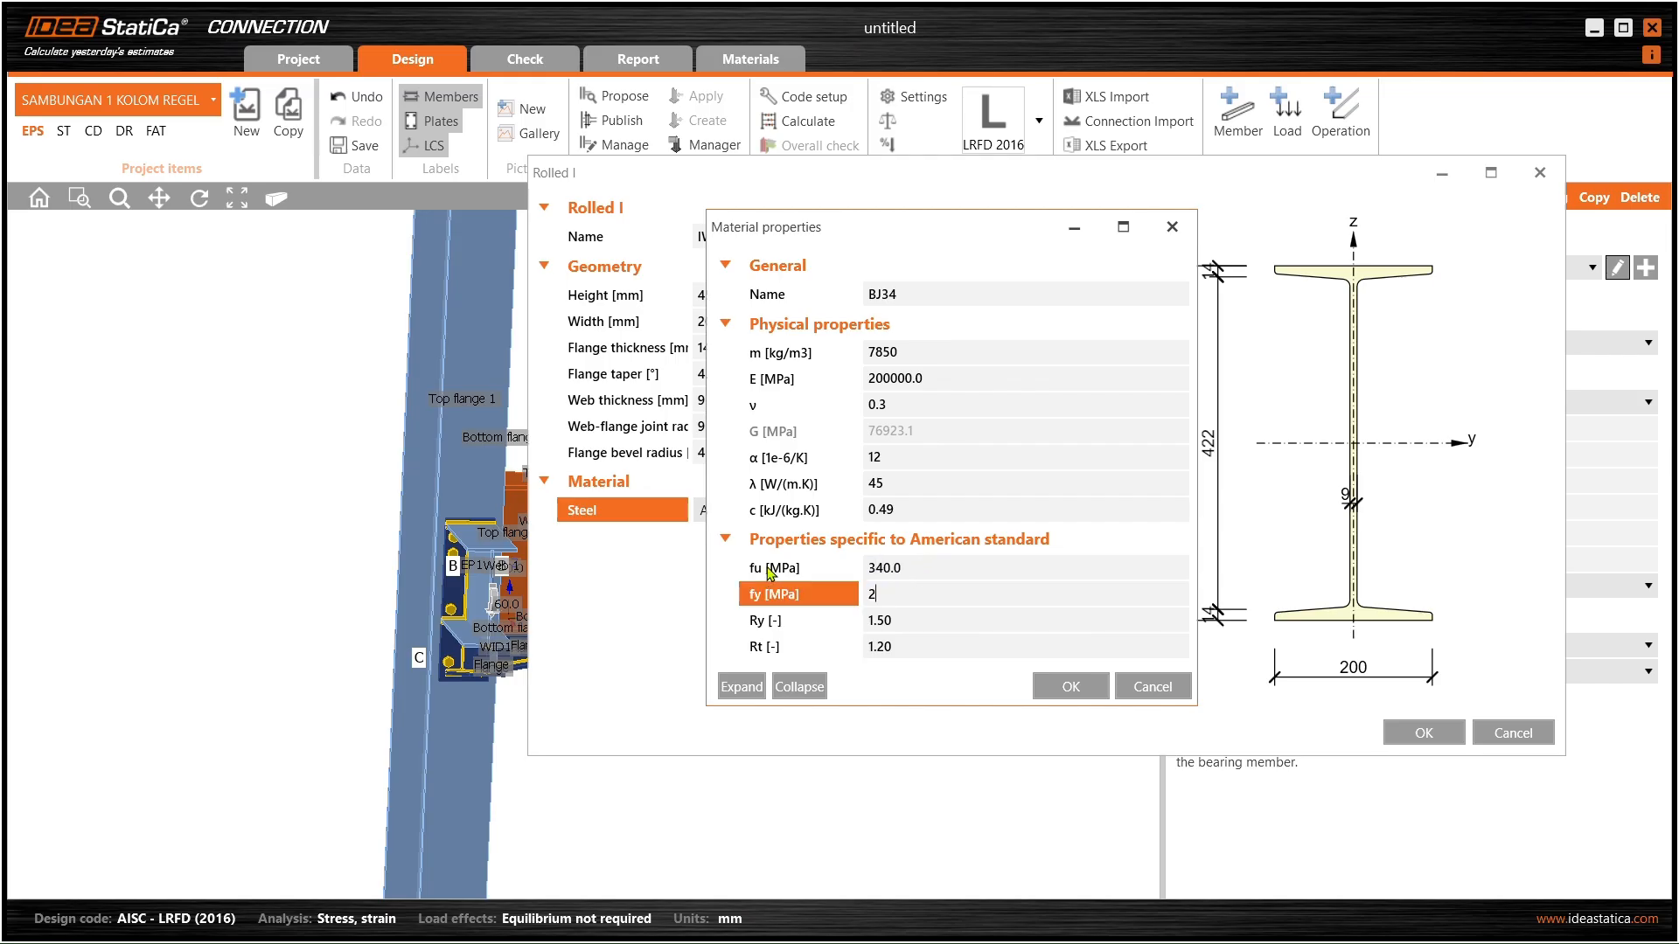
pyautogui.write('10')
pyautogui.click(896, 621)
pyautogui.click(893, 645)
pyautogui.click(907, 620)
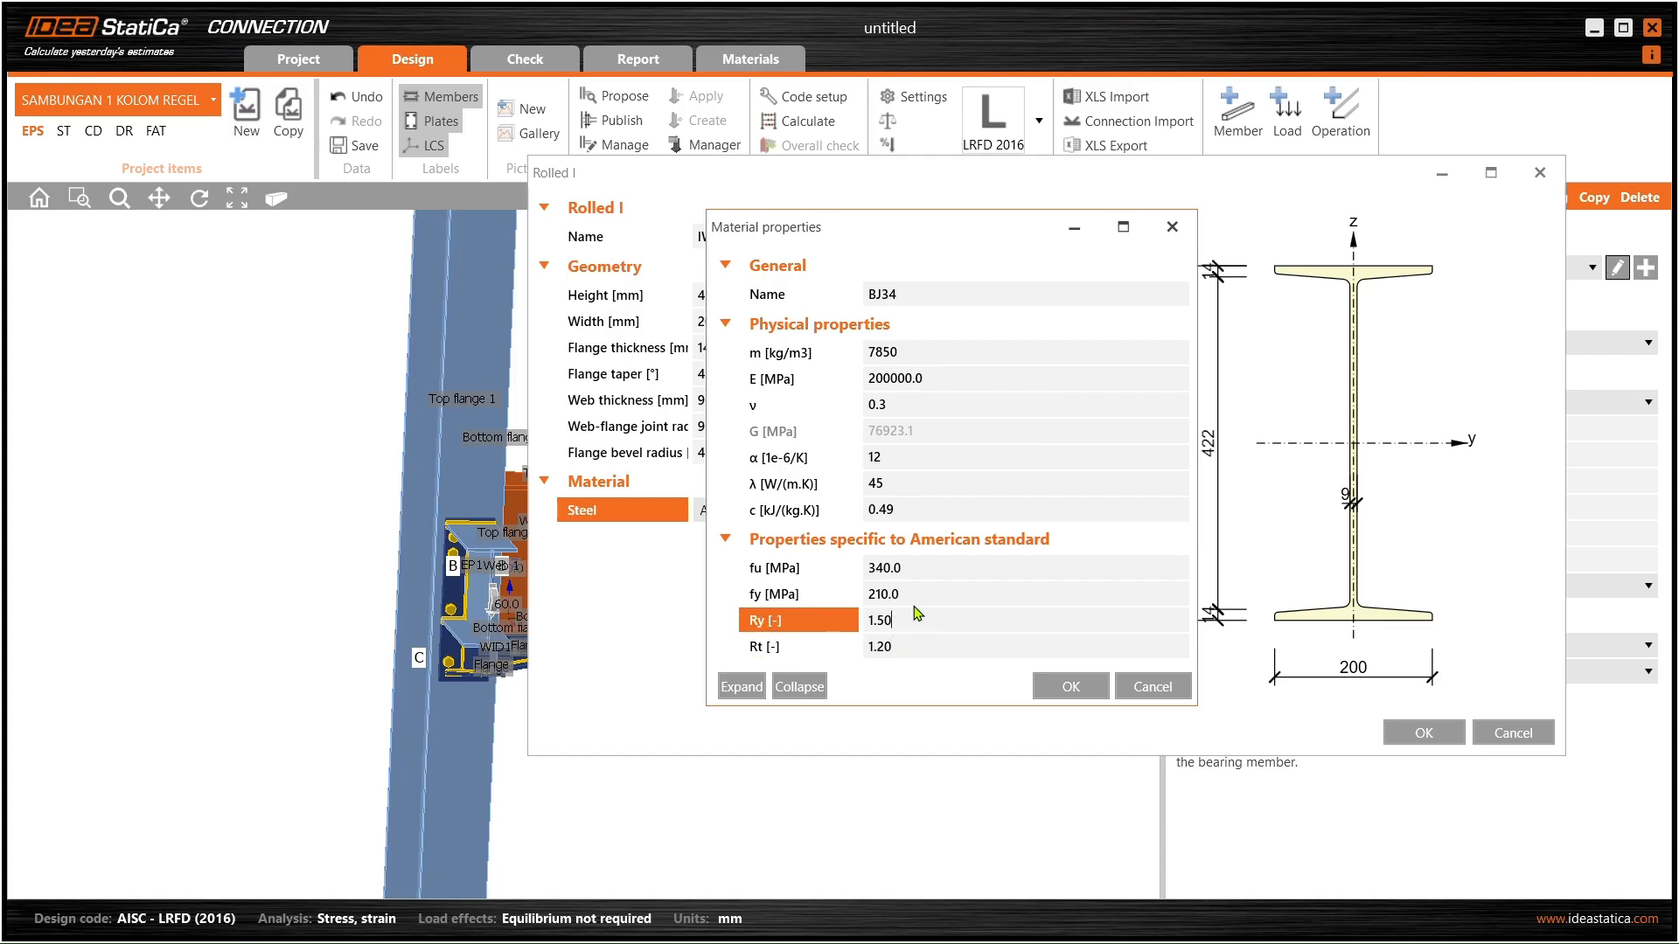
pyautogui.click(920, 595)
pyautogui.click(923, 575)
pyautogui.click(914, 599)
pyautogui.click(929, 615)
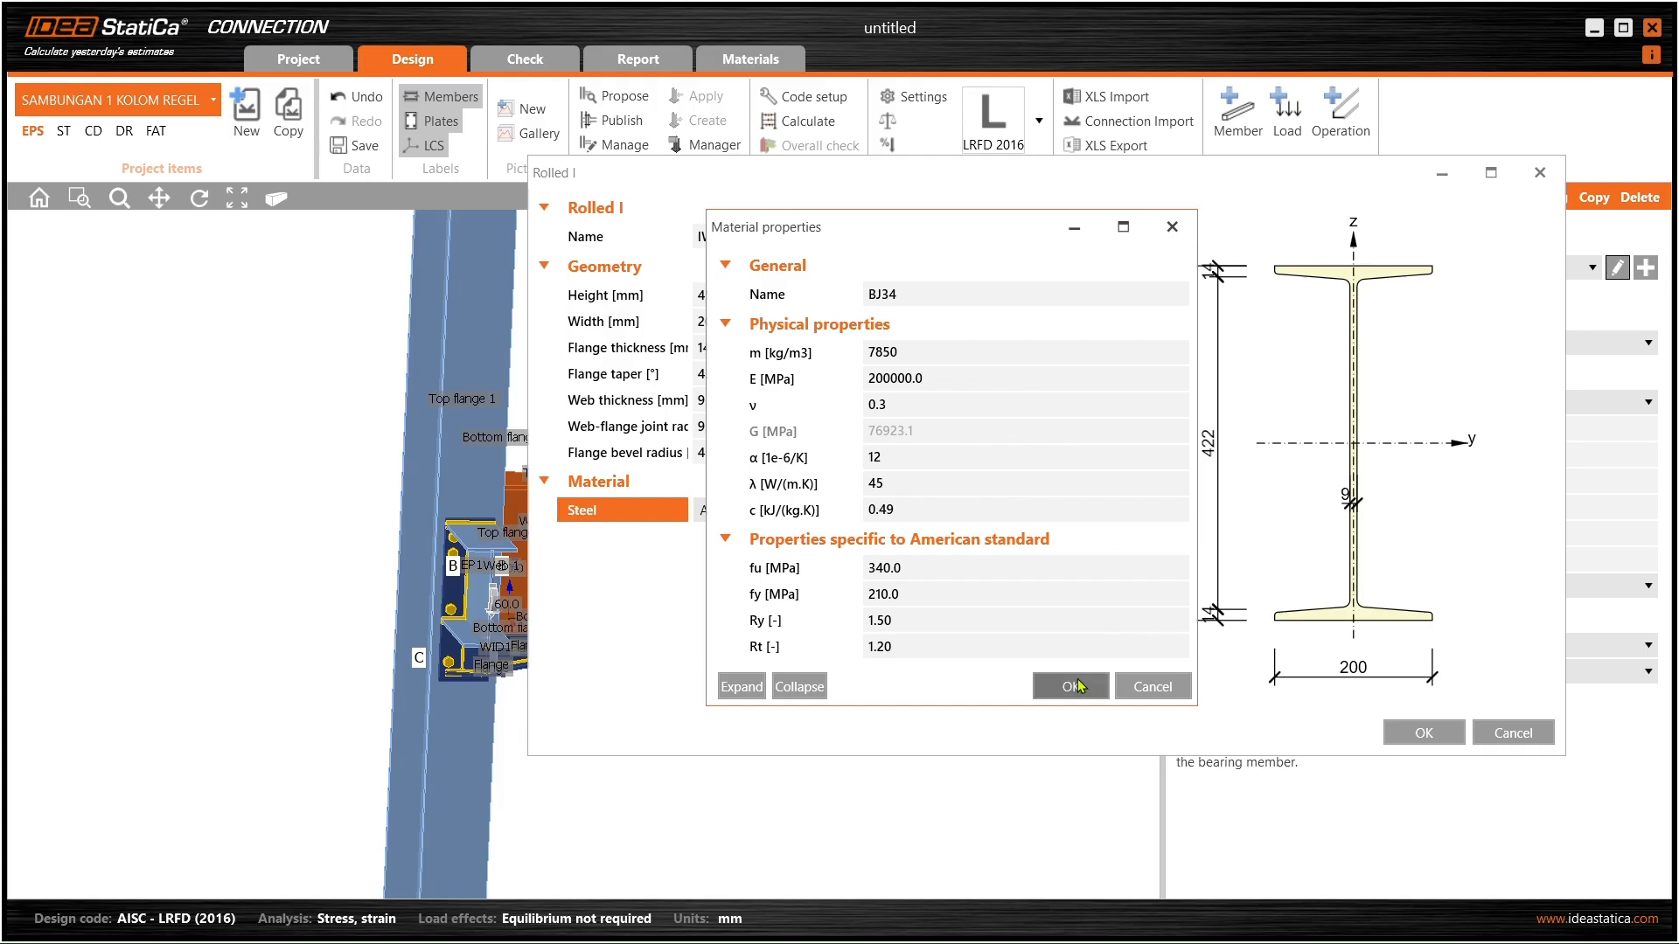
# - Confirm BJ34 on beam M3's section, then select beam B
pyautogui.click(1073, 689)
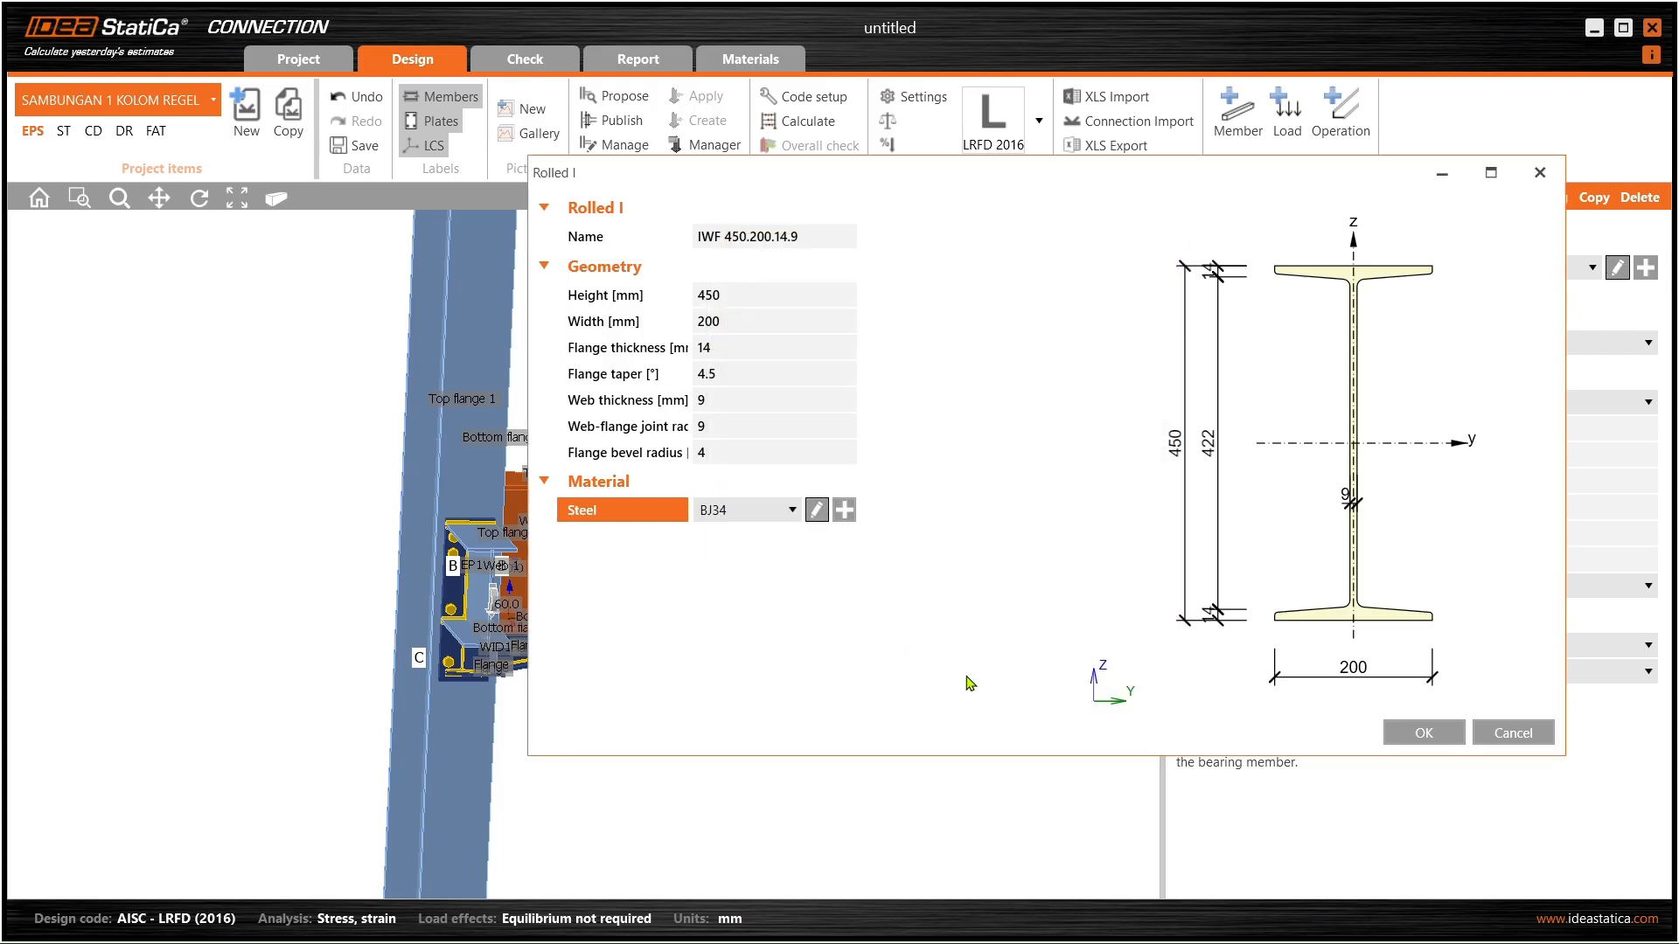
pyautogui.click(1413, 730)
pyautogui.moveTo(476, 571); pyautogui.dragTo(583, 577, button='right')
pyautogui.click(583, 577)
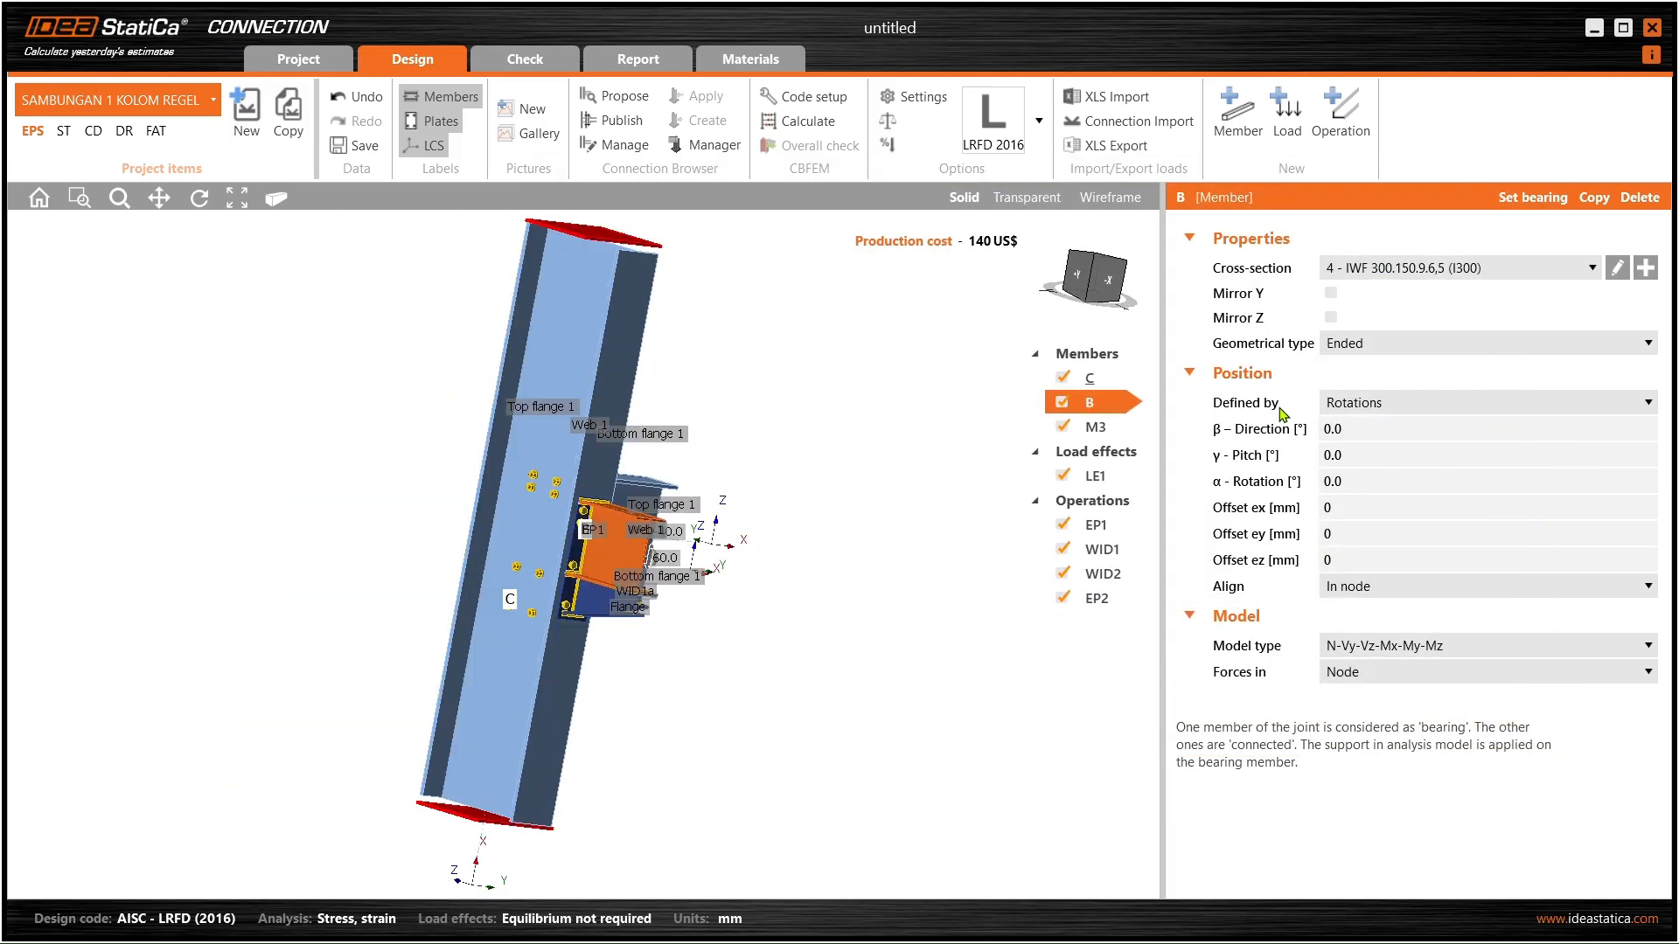
pyautogui.click(1617, 268)
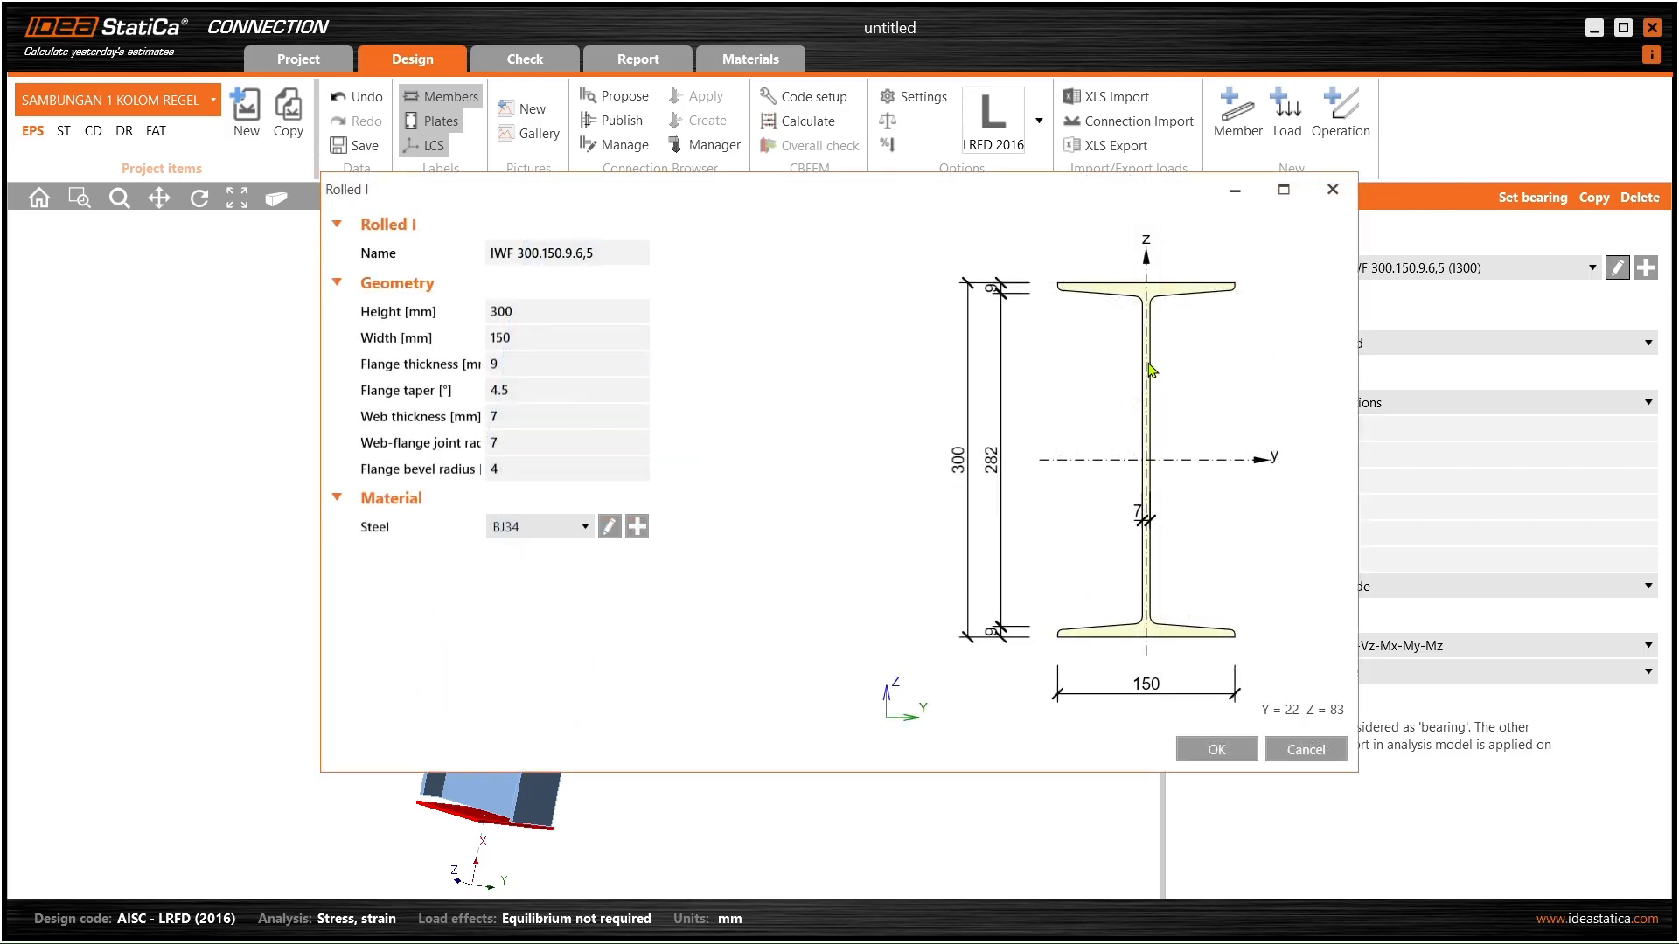
pyautogui.click(1334, 191)
pyautogui.click(510, 417)
pyautogui.click(1618, 269)
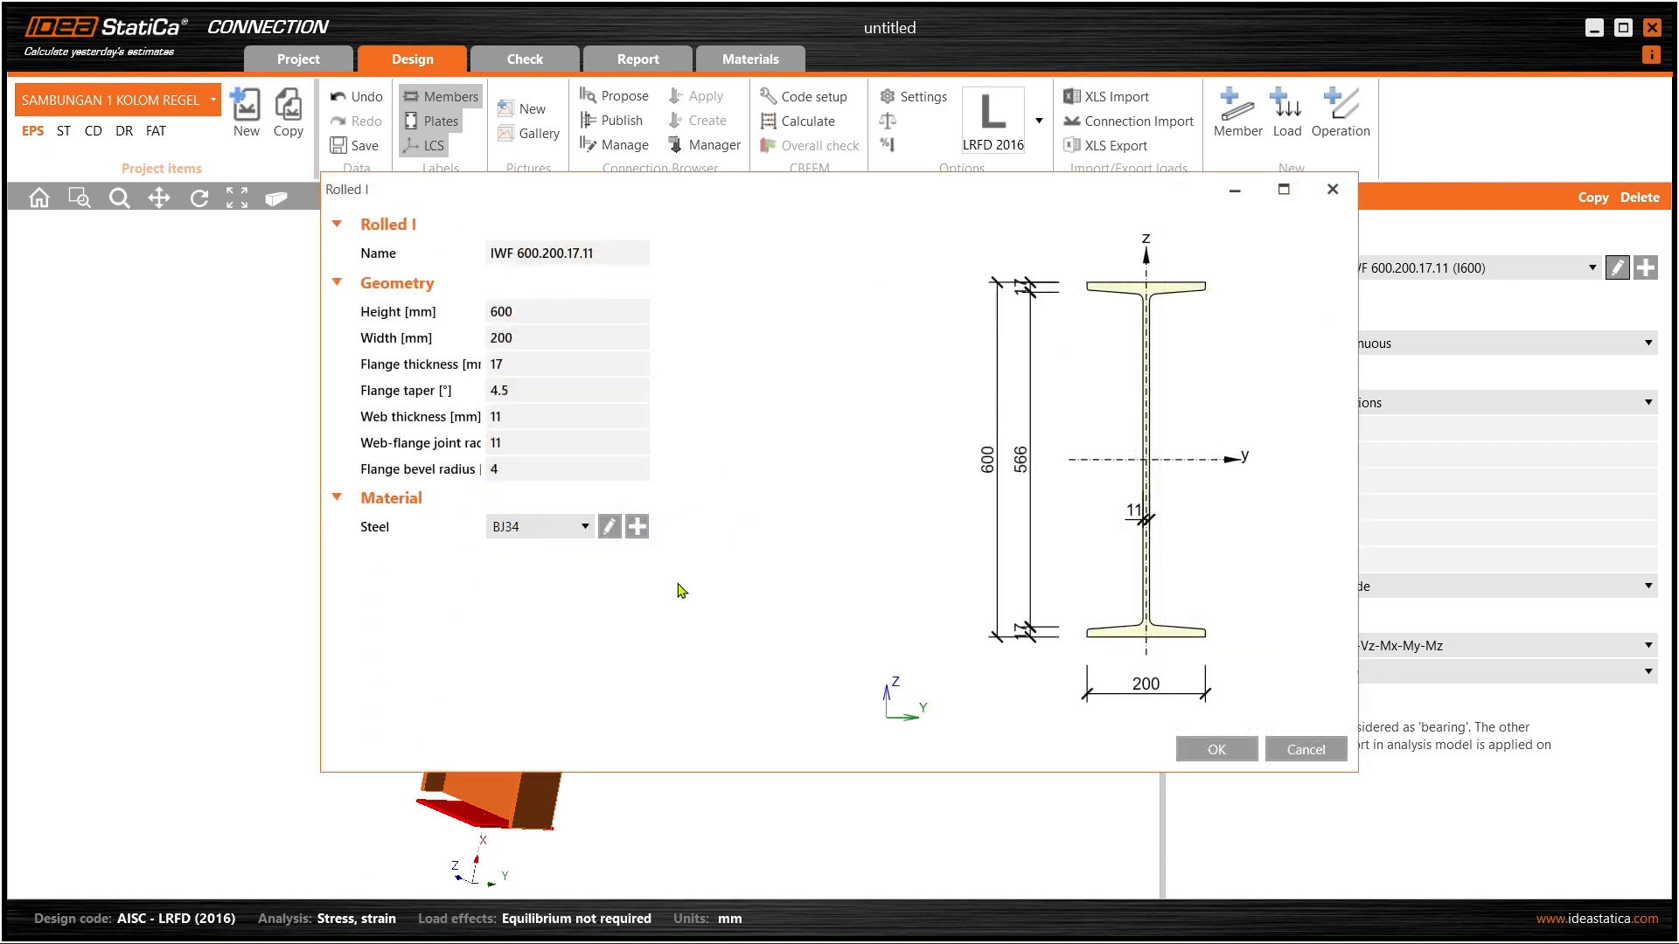
pyautogui.click(1246, 747)
pyautogui.scroll(8, 612, 573)
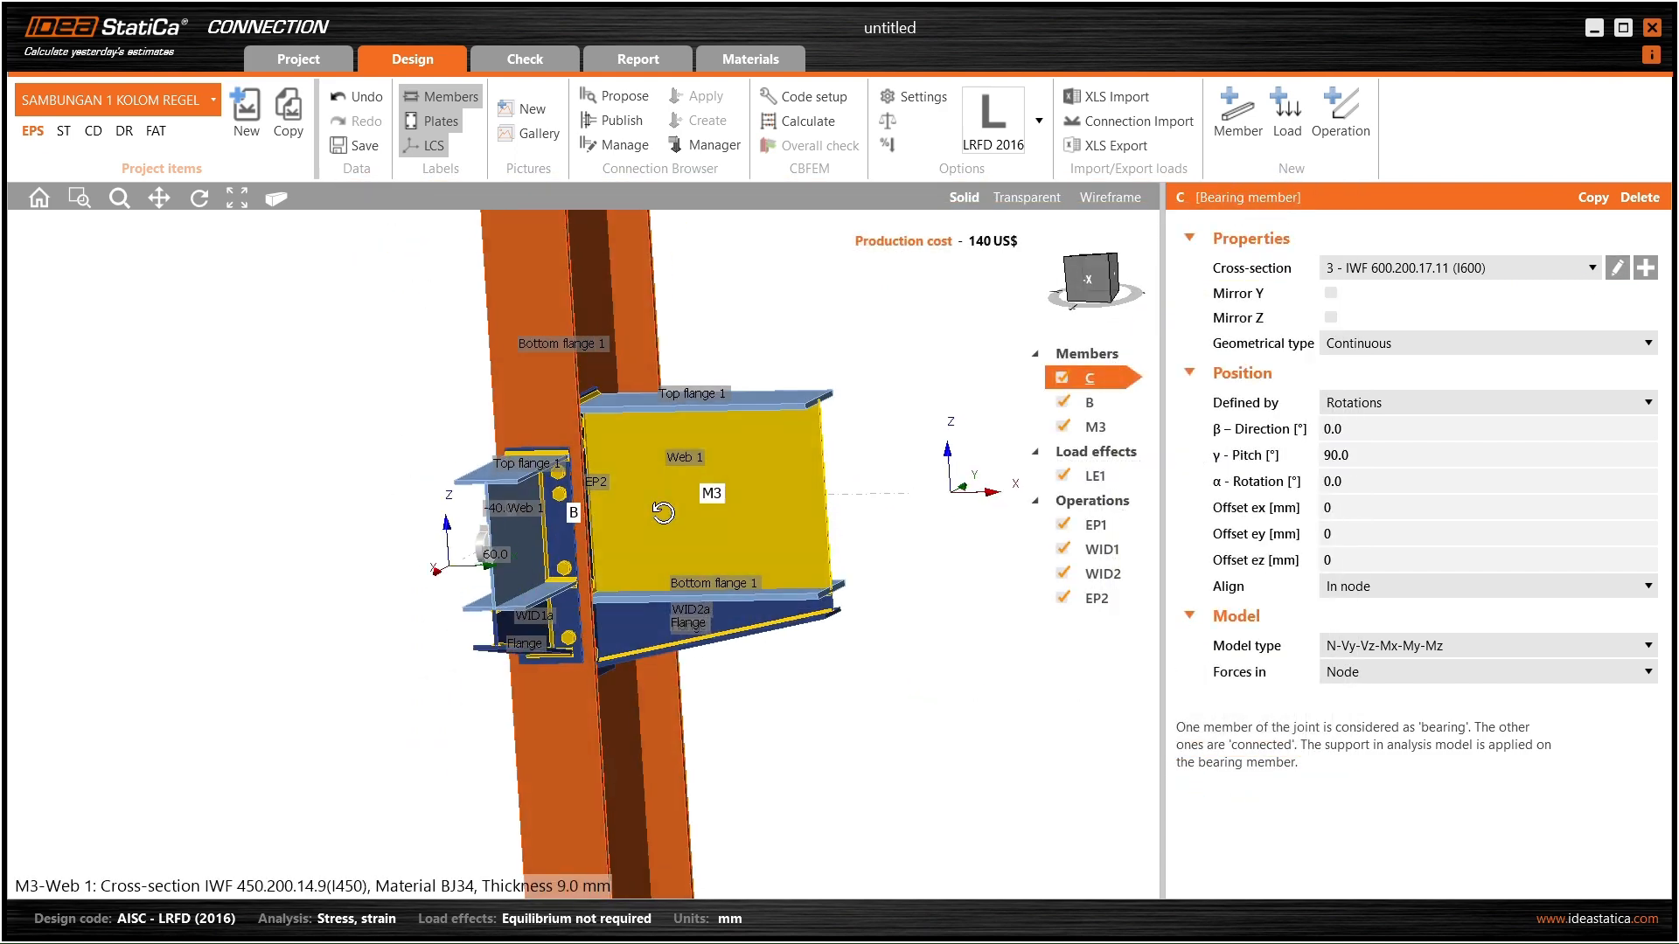
pyautogui.moveTo(612, 573); pyautogui.dragTo(770, 543)
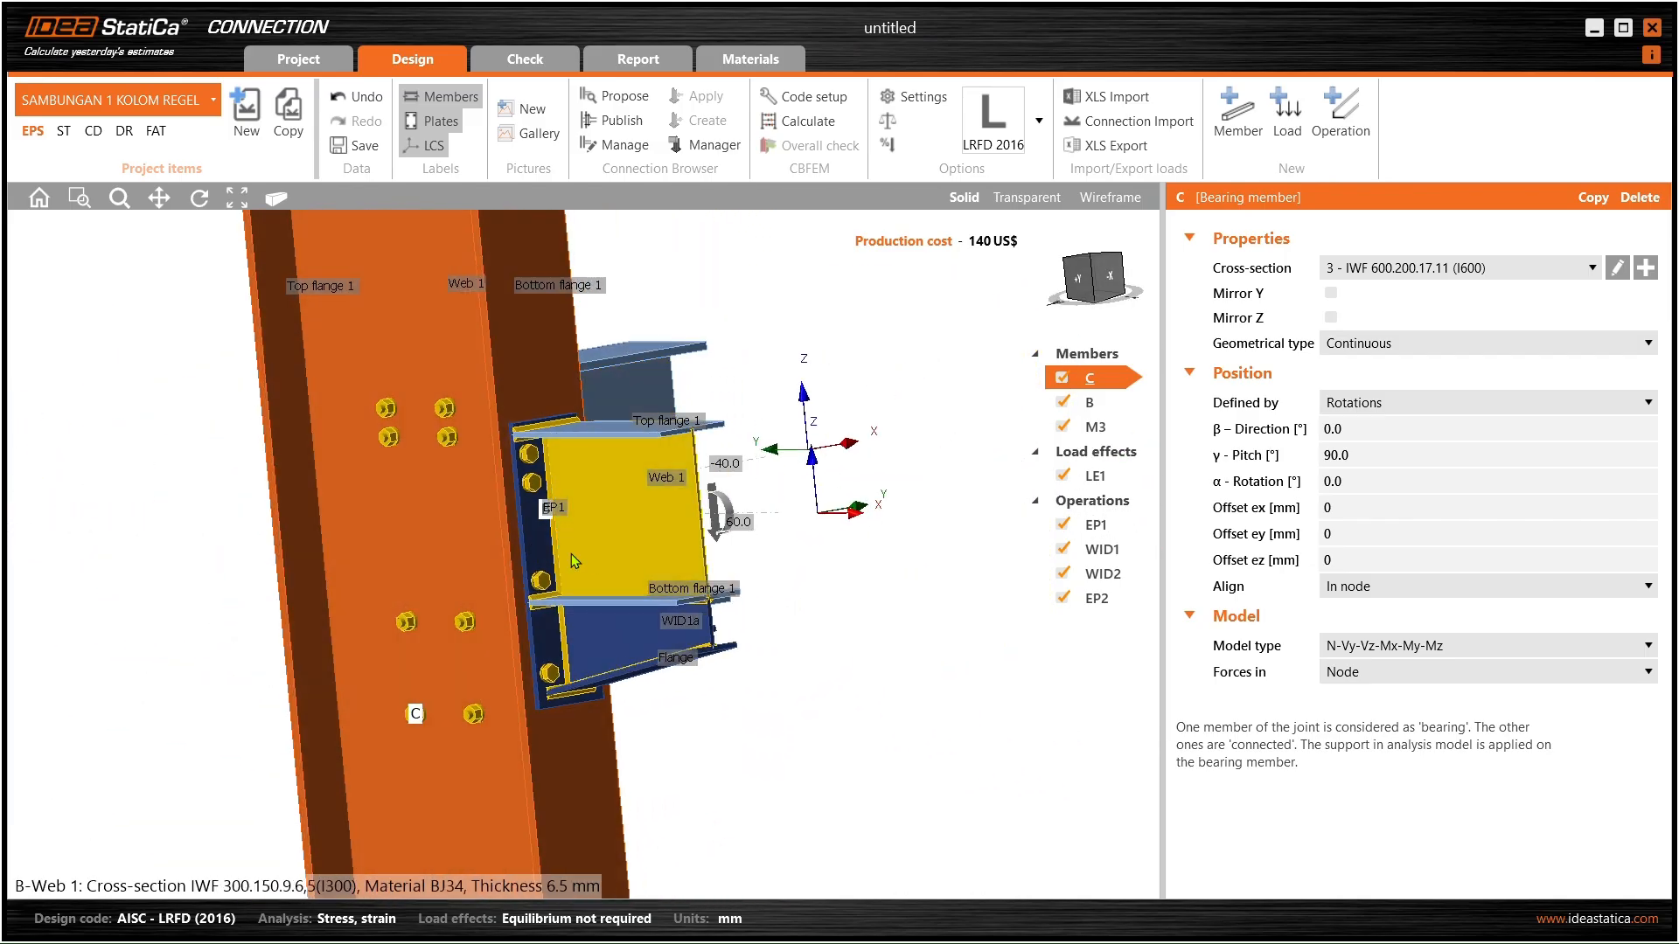
pyautogui.scroll(4, 571, 551)
pyautogui.moveTo(536, 518); pyautogui.dragTo(300, 525)
pyautogui.moveTo(715, 523); pyautogui.dragTo(478, 442, button='middle')
pyautogui.moveTo(478, 442); pyautogui.dragTo(530, 468)
# - Select end plate EP2 and open its plate editor beside the model
pyautogui.scroll(-2, 534, 468)
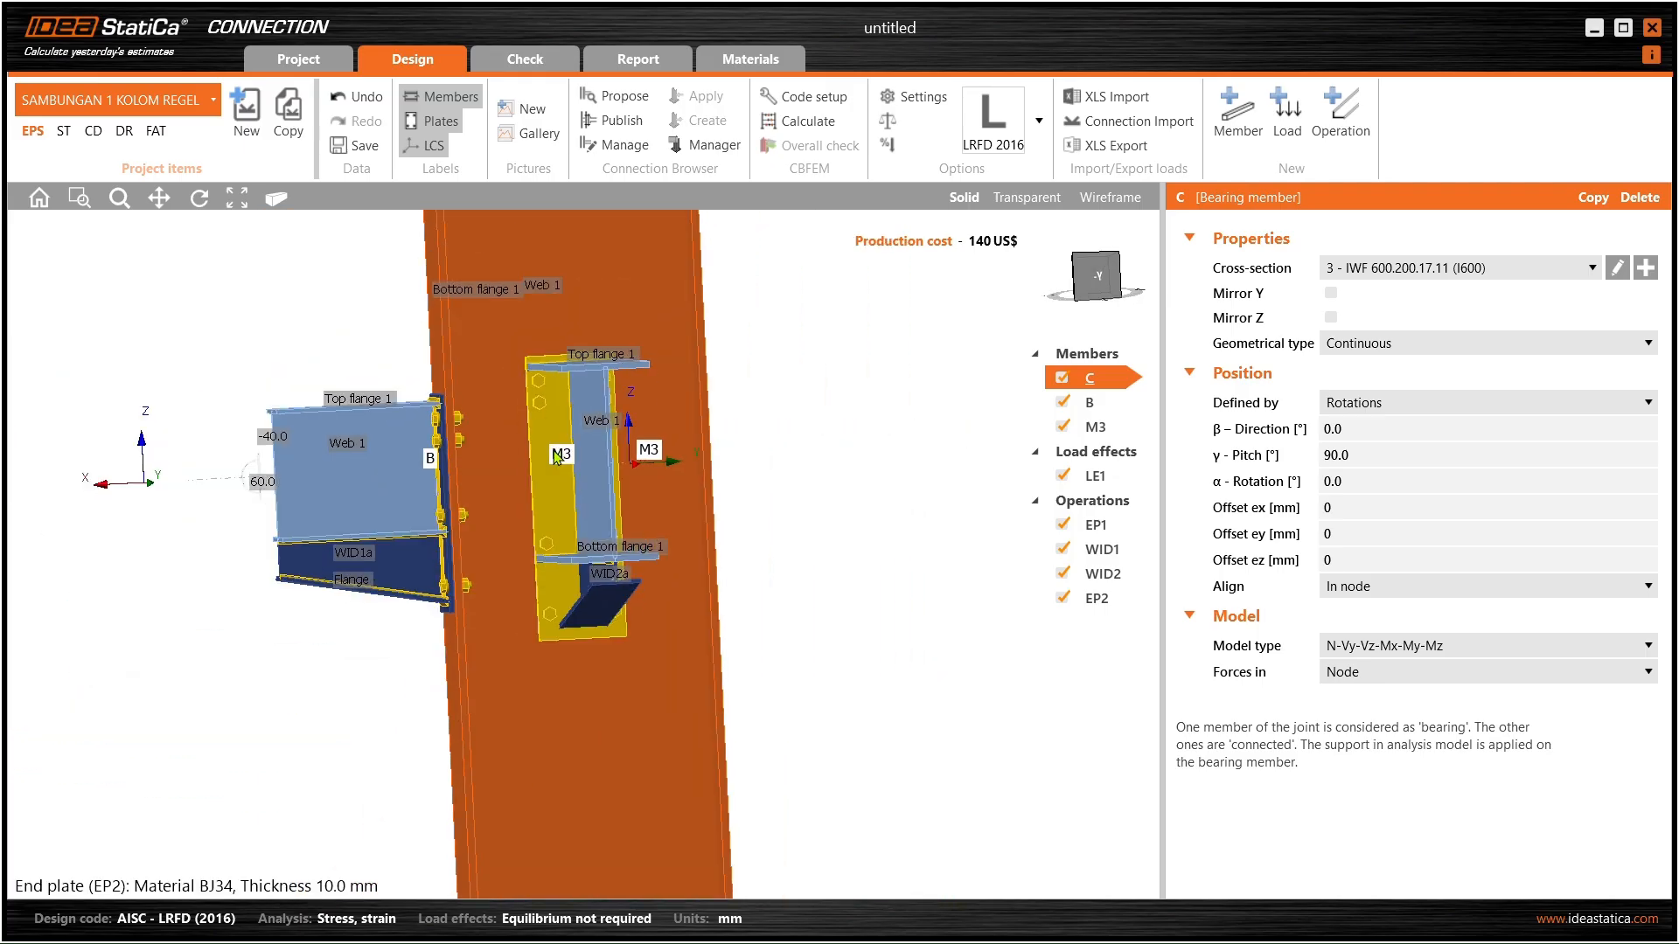
pyautogui.click(556, 458)
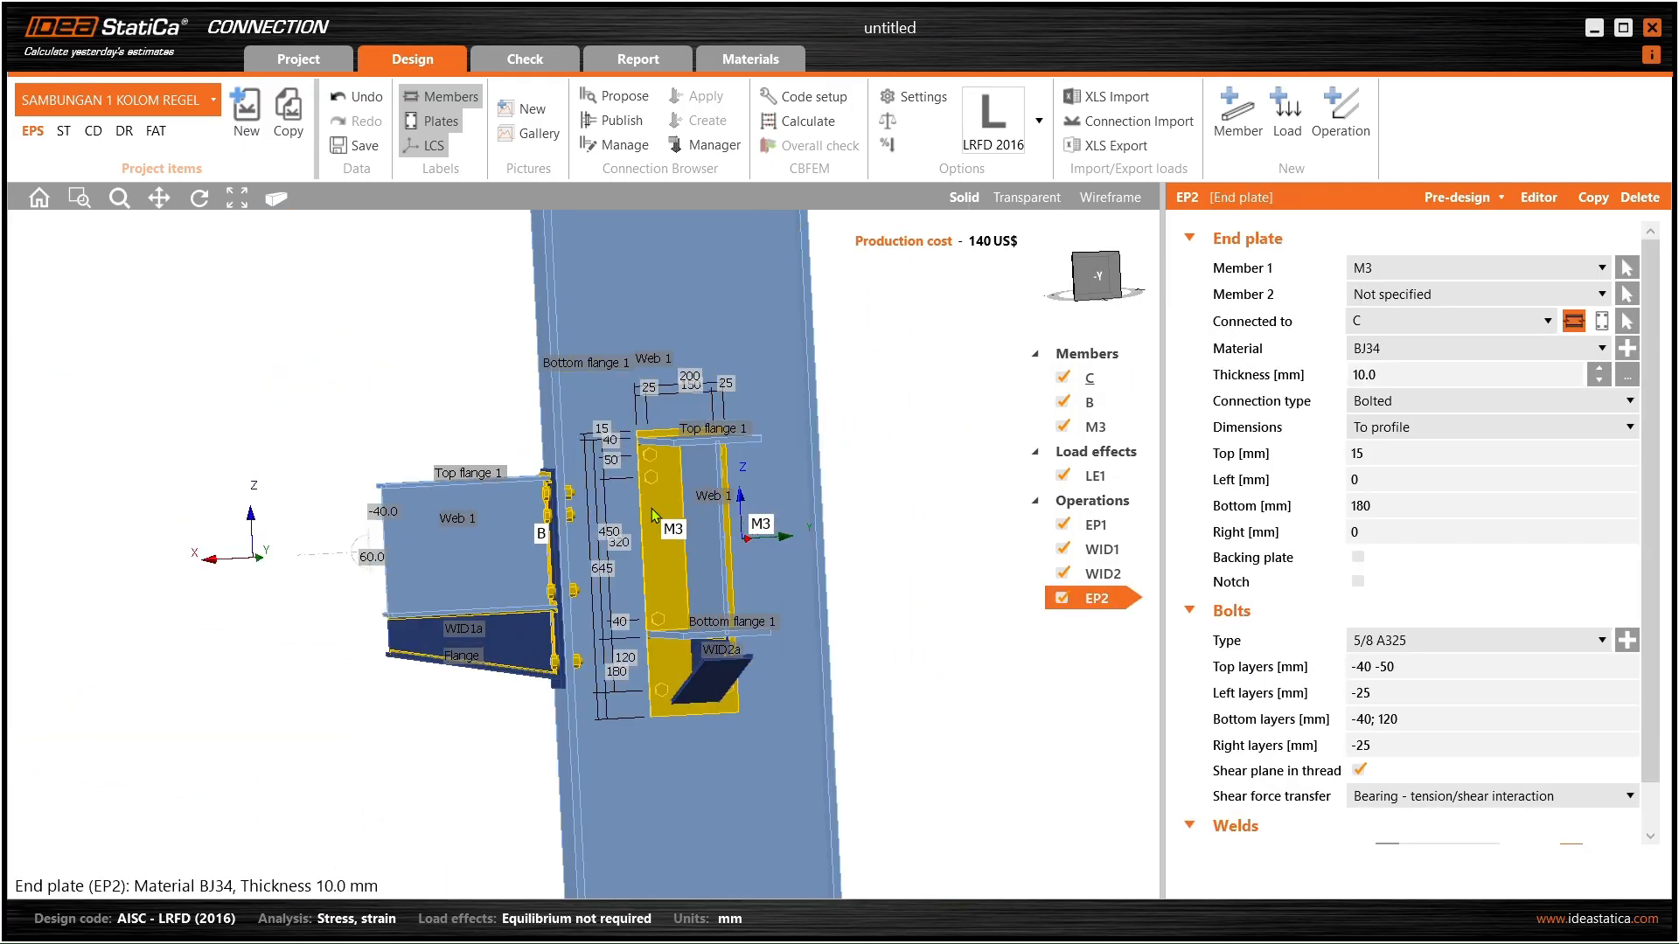
pyautogui.scroll(4, 687, 533)
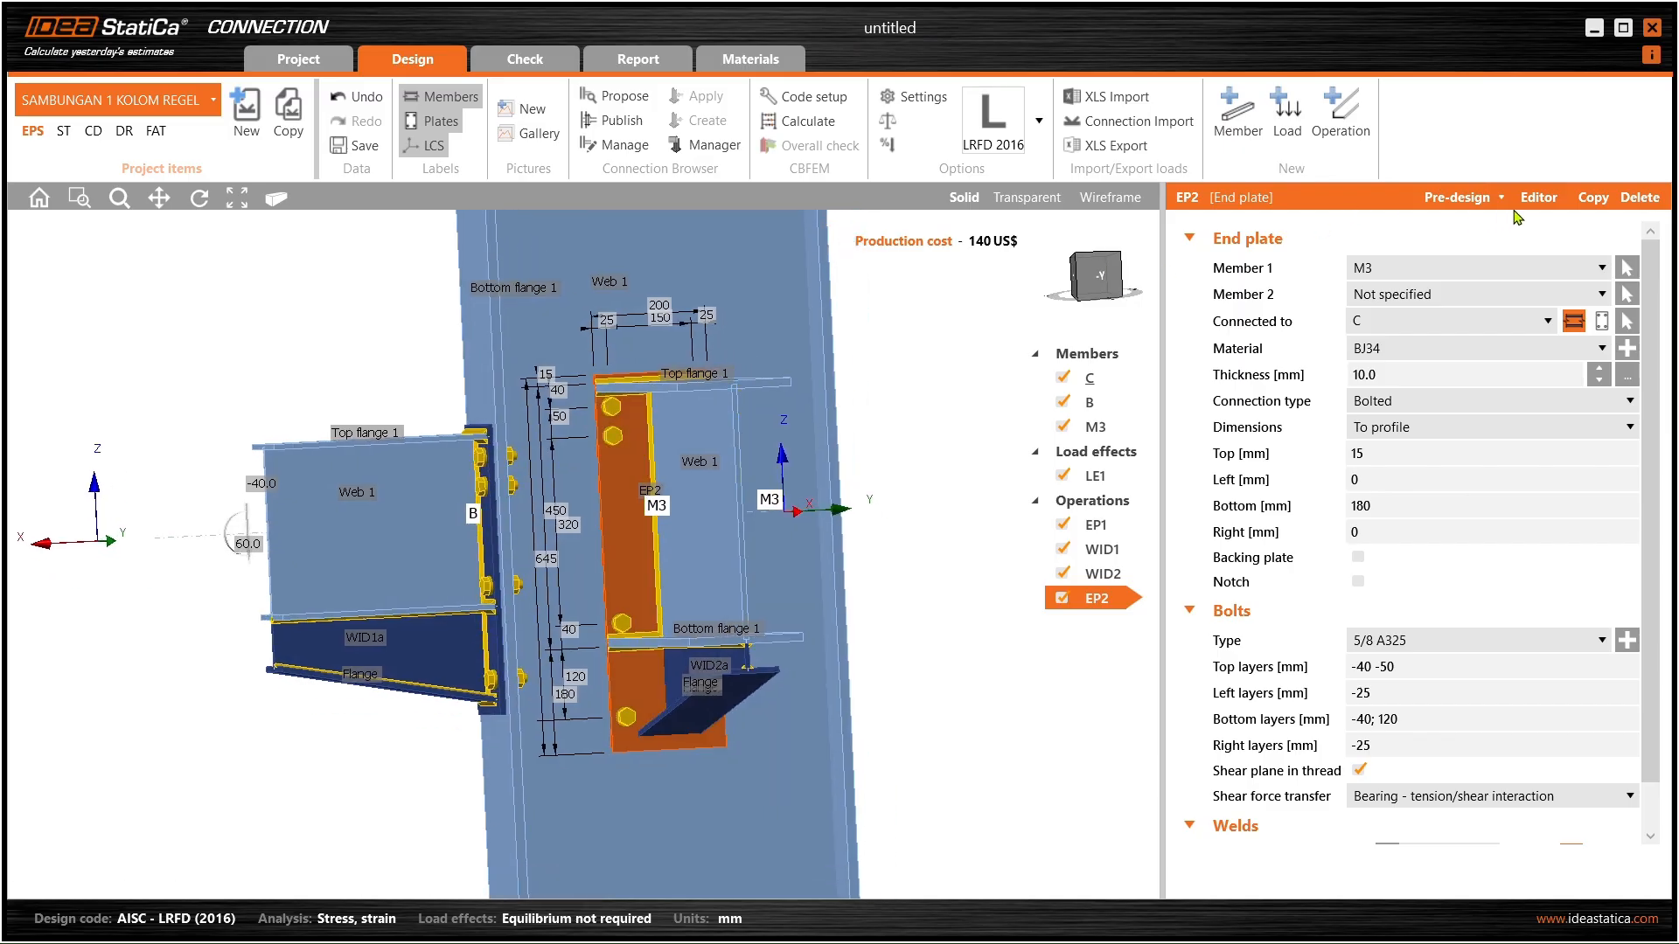
pyautogui.click(1530, 199)
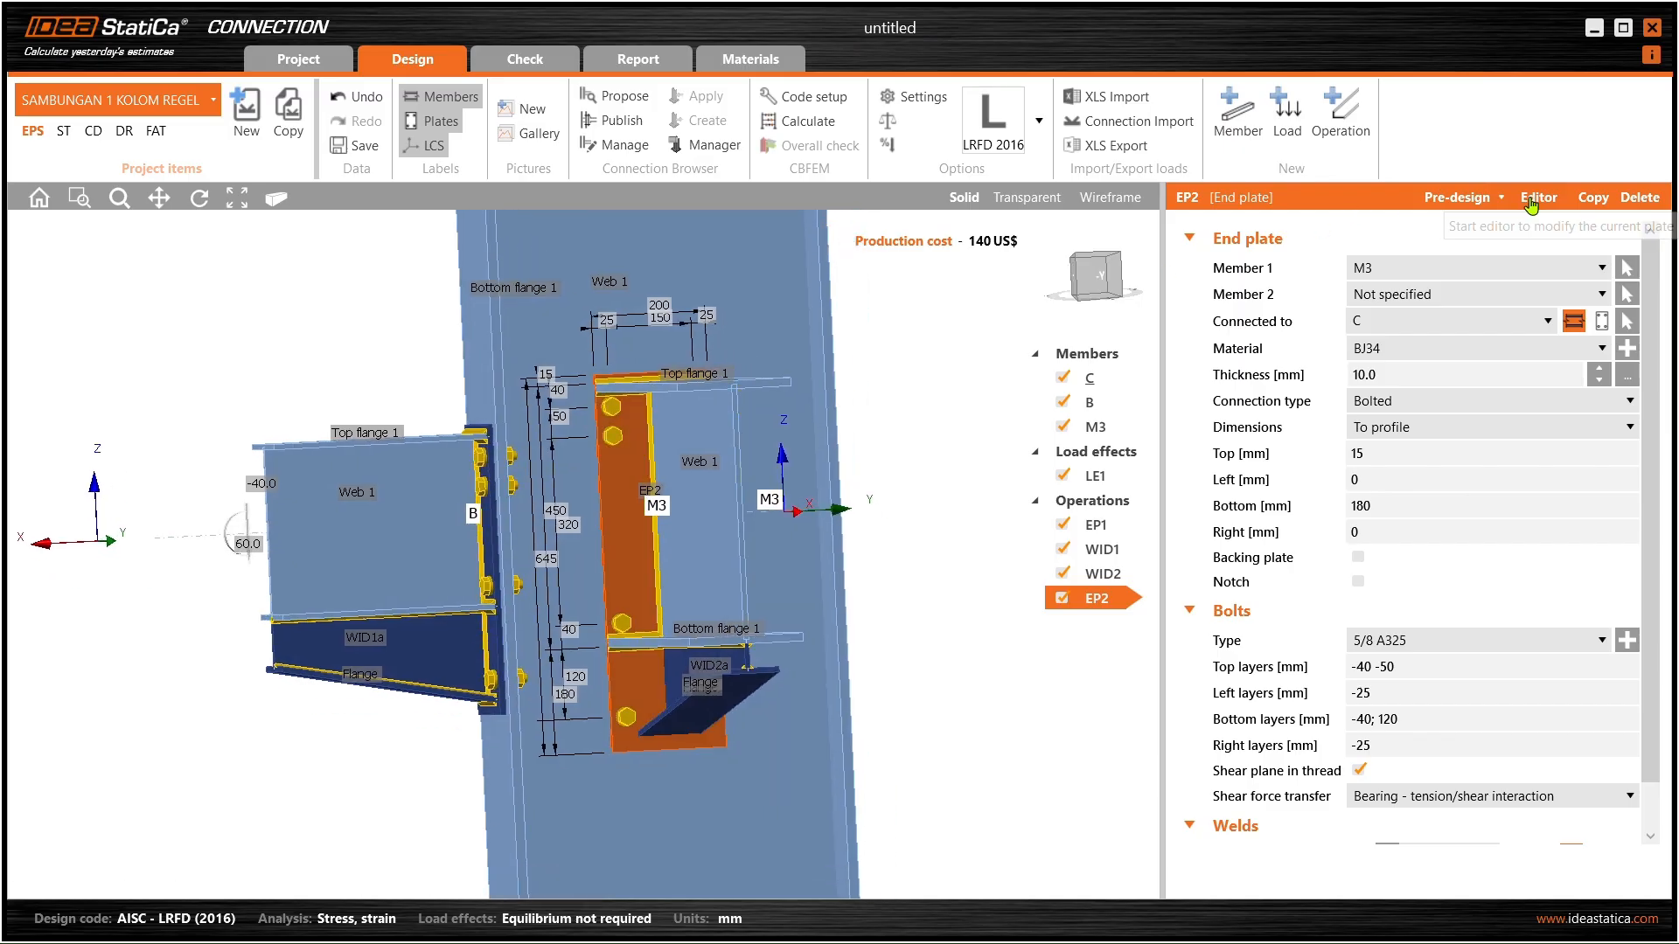
pyautogui.moveTo(754, 145); pyautogui.dragTo(1119, 96)
pyautogui.moveTo(1661, 179); pyautogui.dragTo(1558, 179)
pyautogui.moveTo(1228, 97); pyautogui.dragTo(1337, 96)
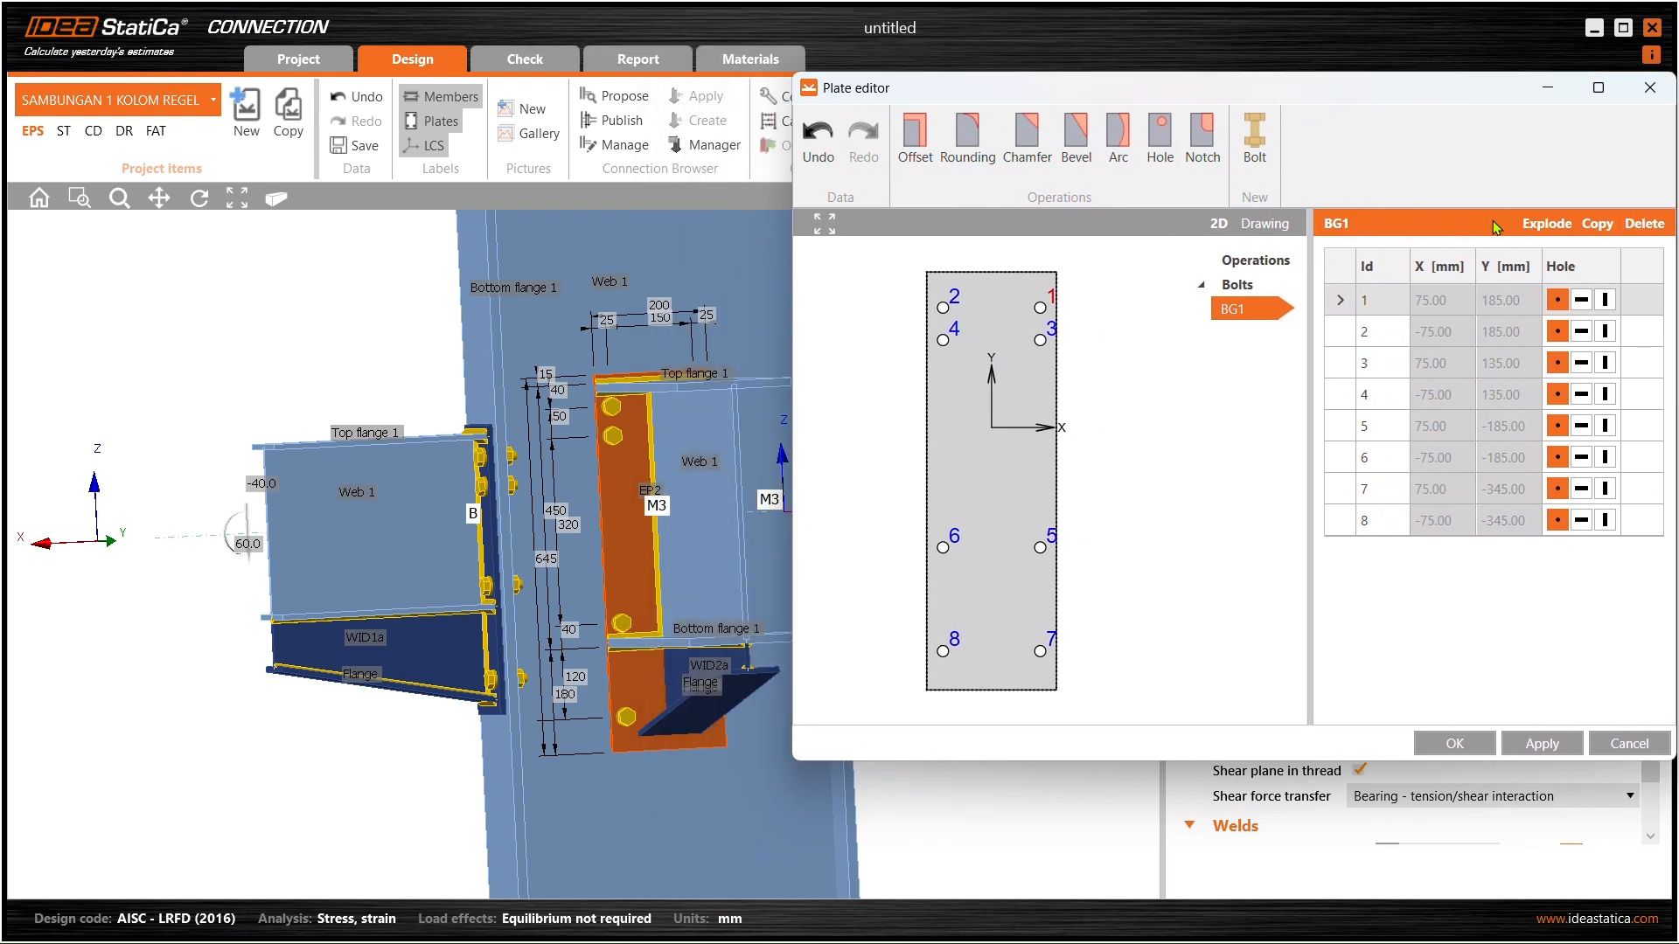
# - Explode bolt group BG1 so individual bolt coordinates can be edited
pyautogui.click(1447, 332)
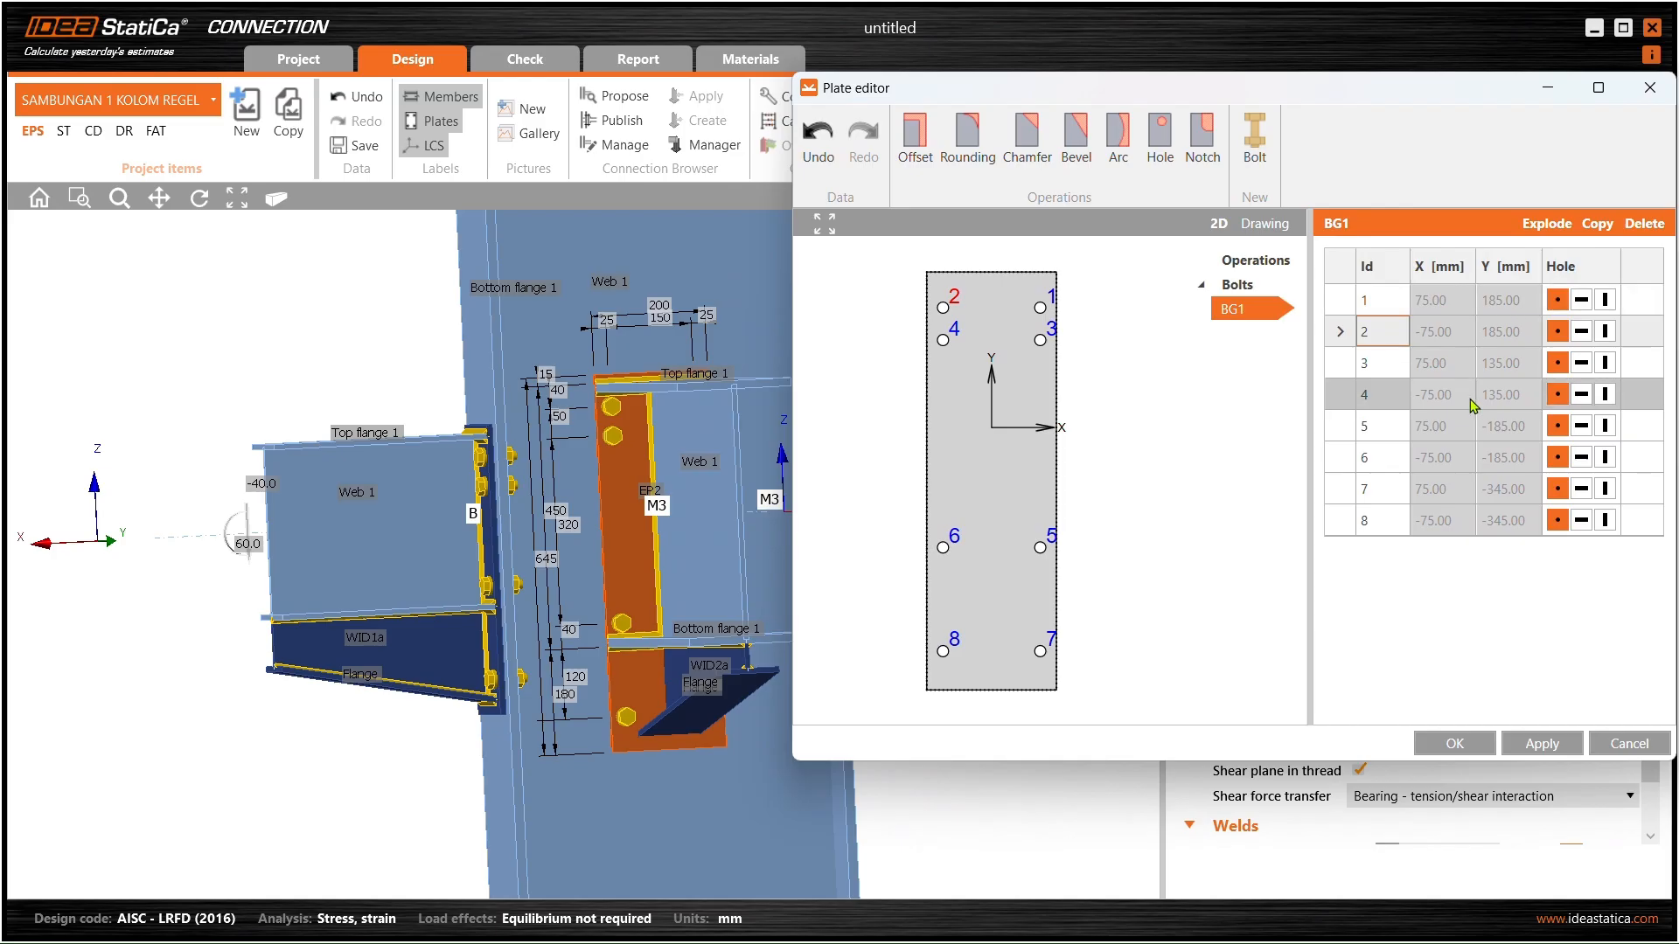
pyautogui.click(1546, 224)
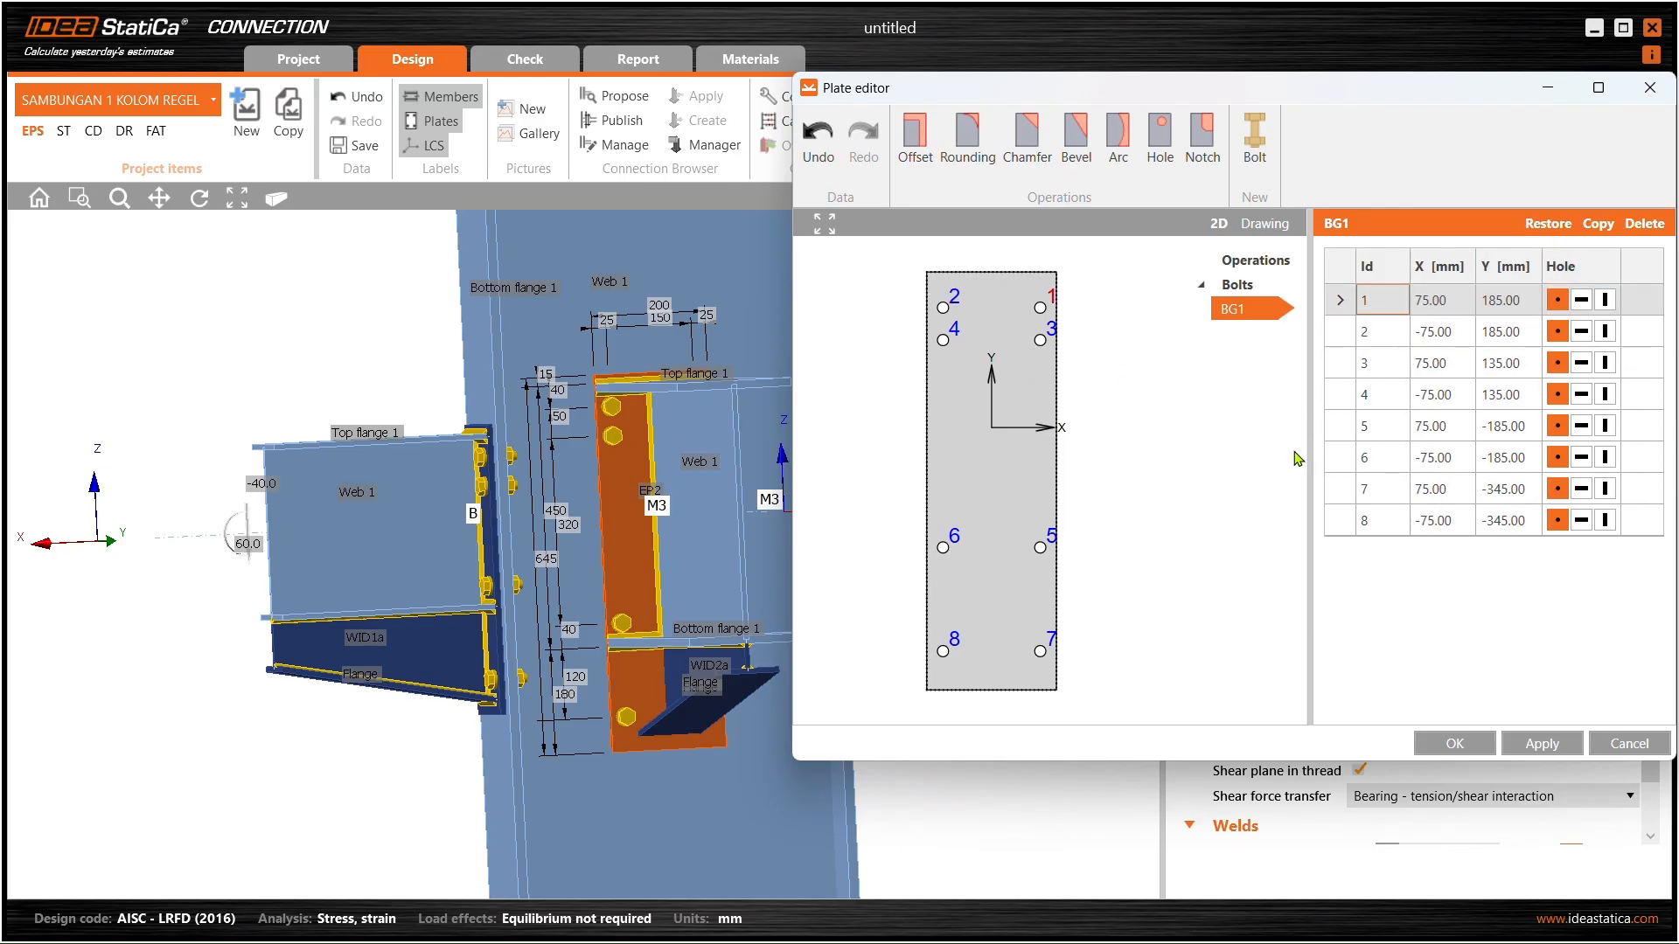
pyautogui.click(1425, 330)
pyautogui.click(1425, 393)
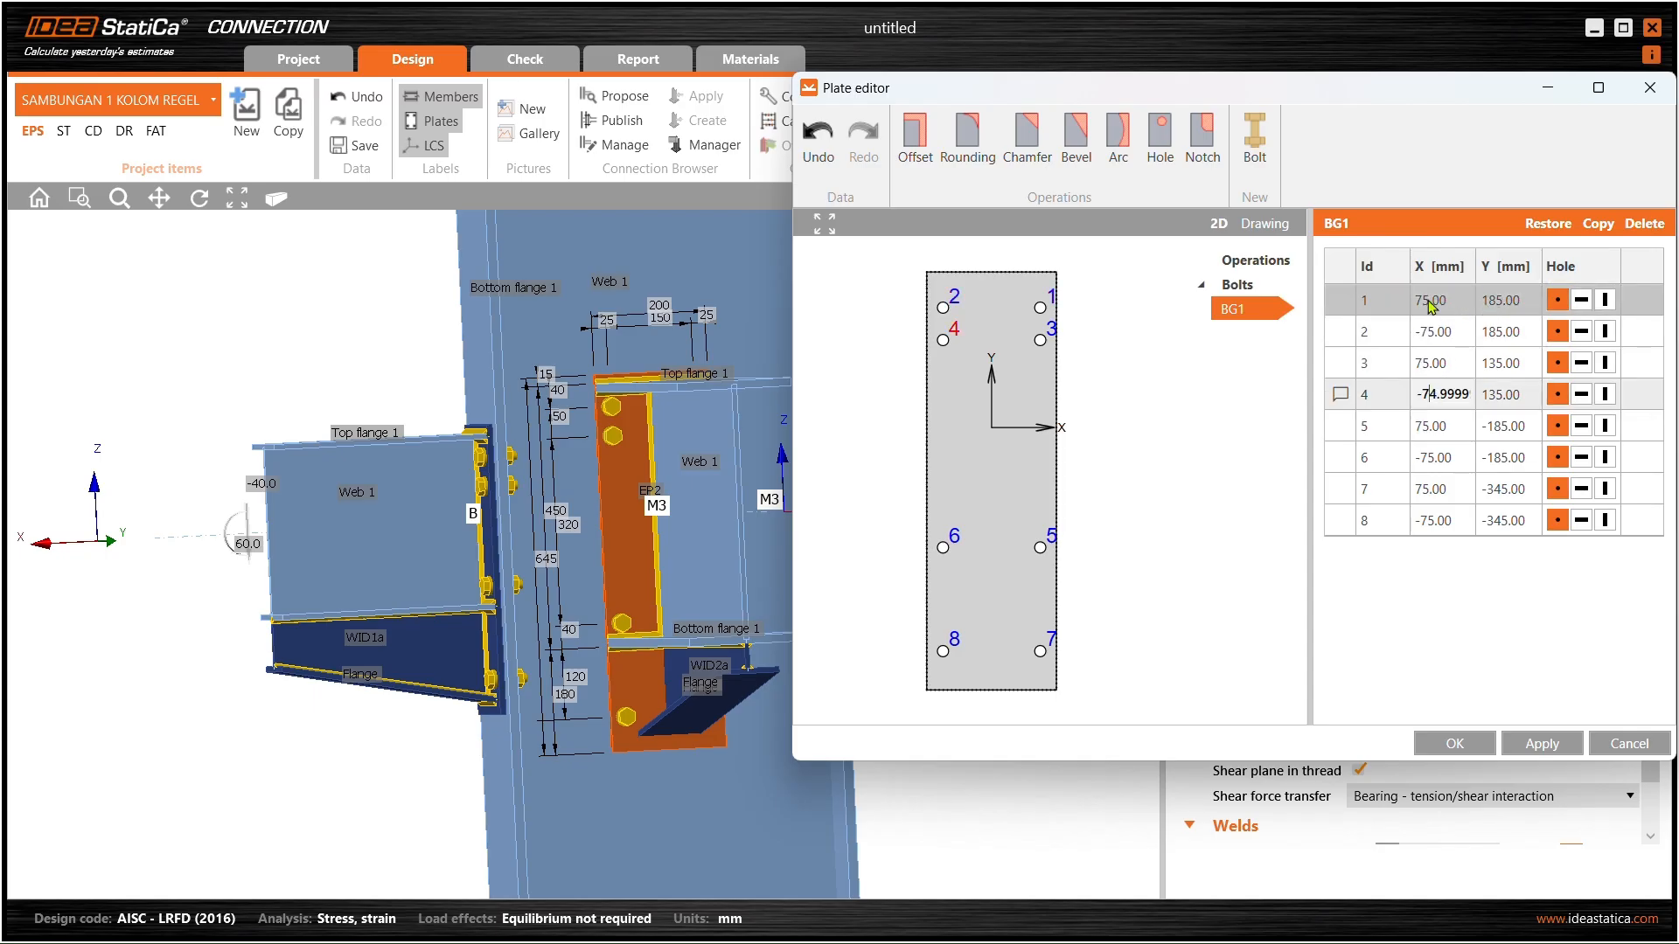
pyautogui.click(1454, 309)
pyautogui.click(1510, 308)
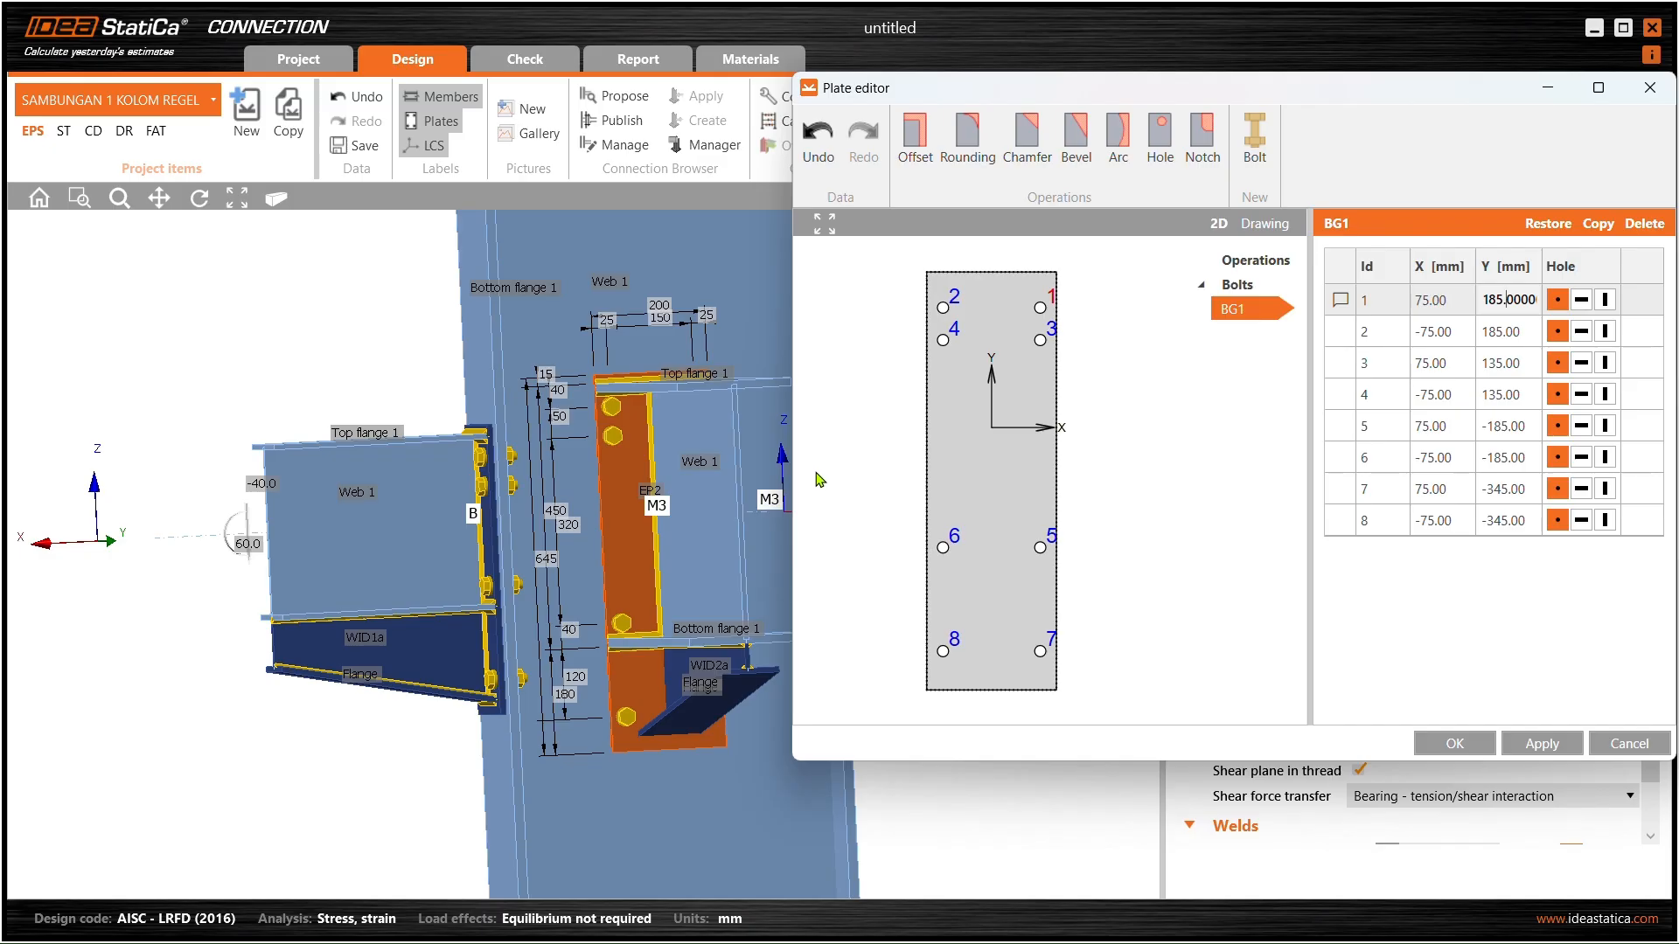
# - Set bolt 6's Y coordinate to -160 mm and apply it
pyautogui.click(944, 551)
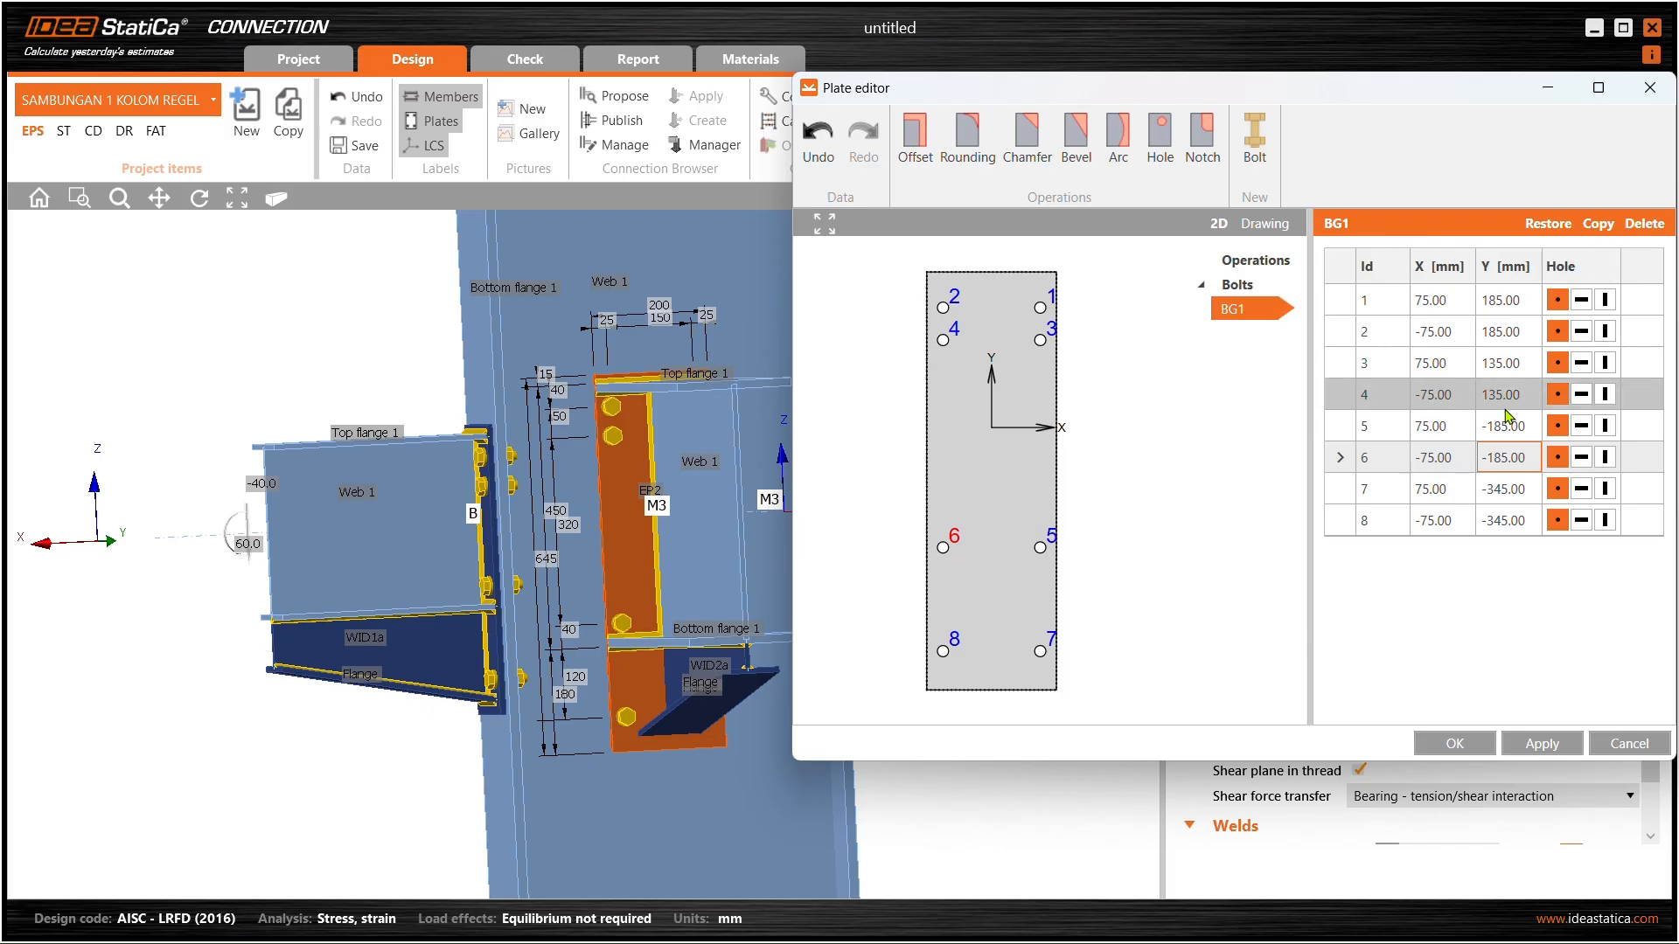
pyautogui.click(1526, 457)
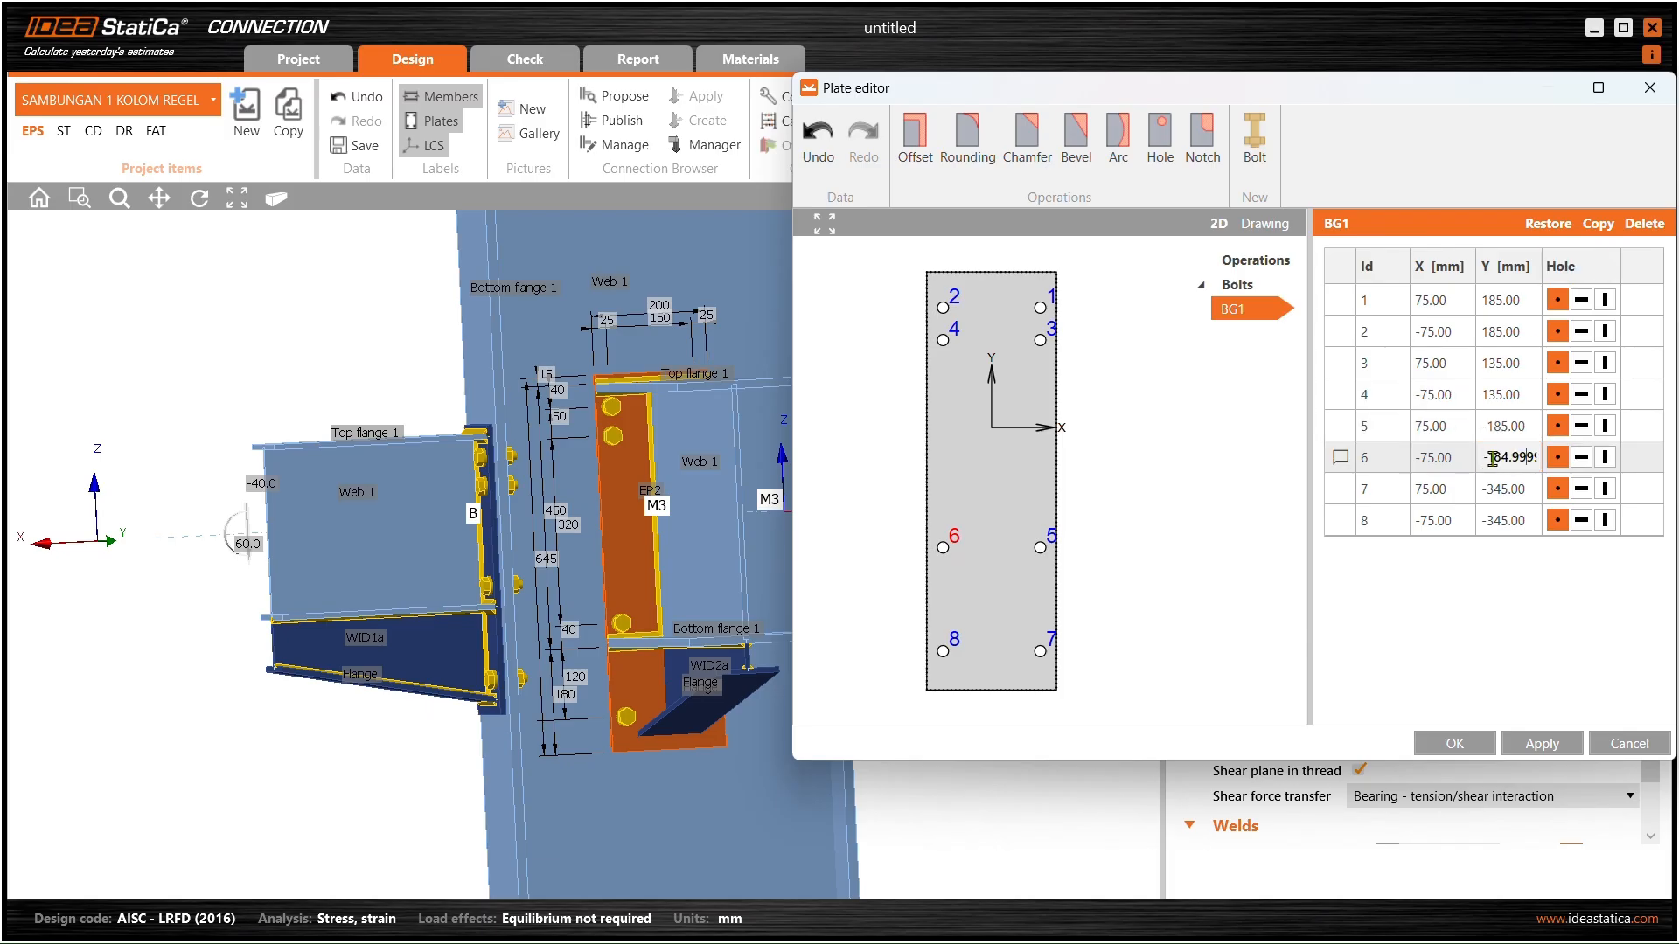
pyautogui.hotkey('ctrl', 'a')
pyautogui.write('-170')
pyautogui.press('Return')
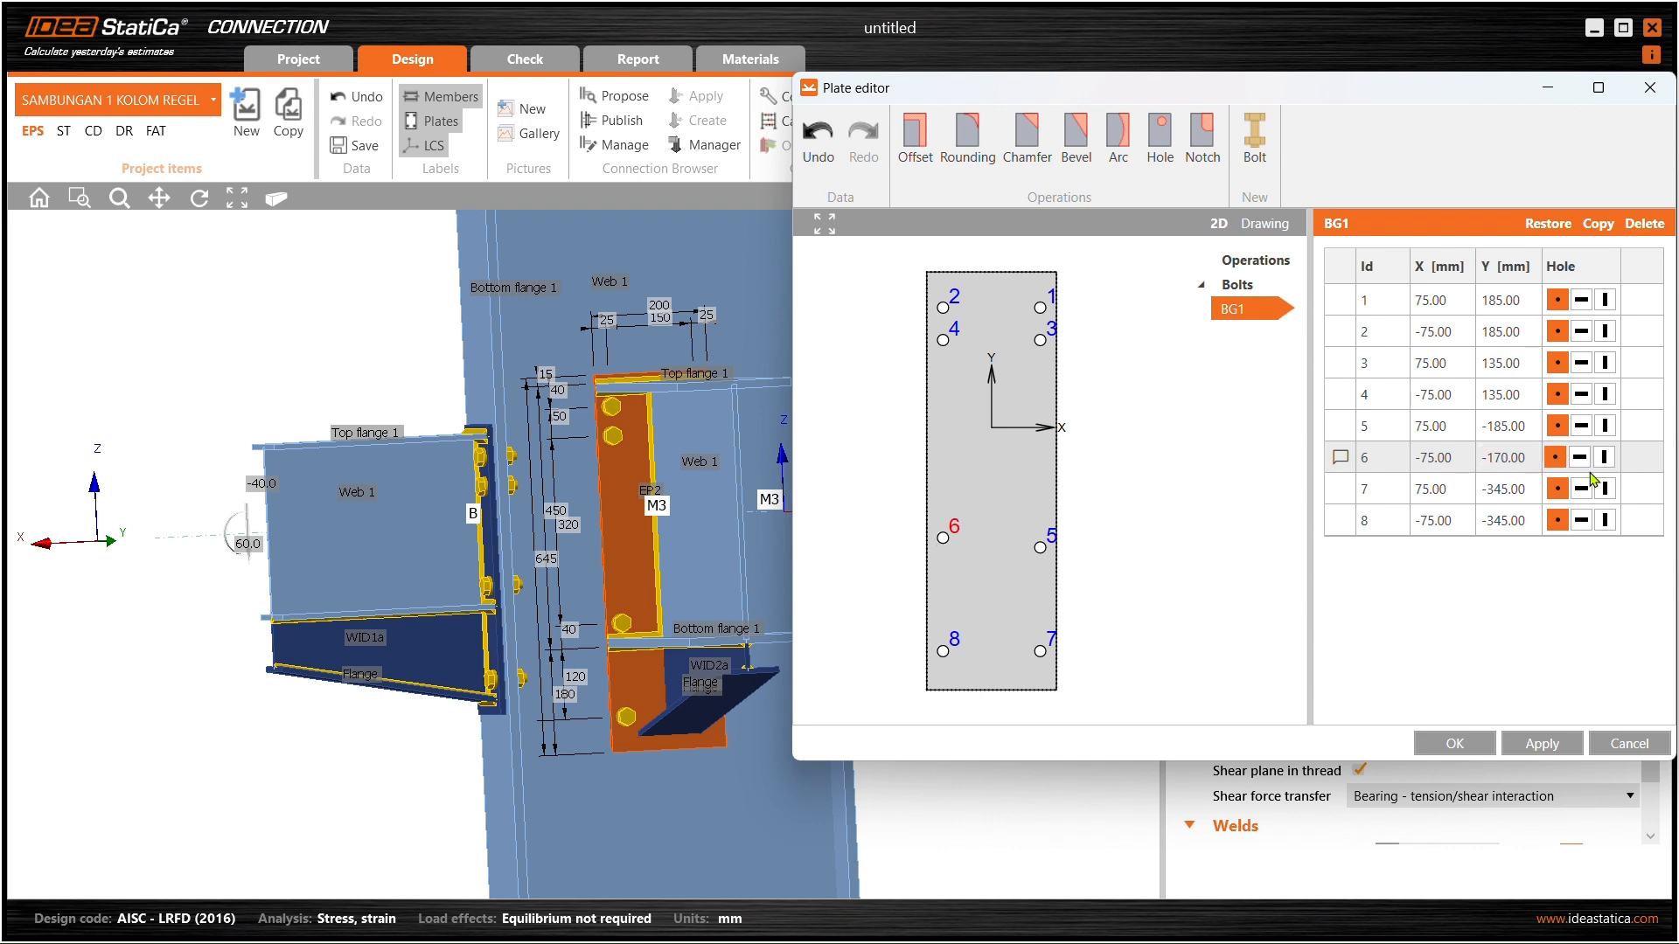
pyautogui.click(1541, 743)
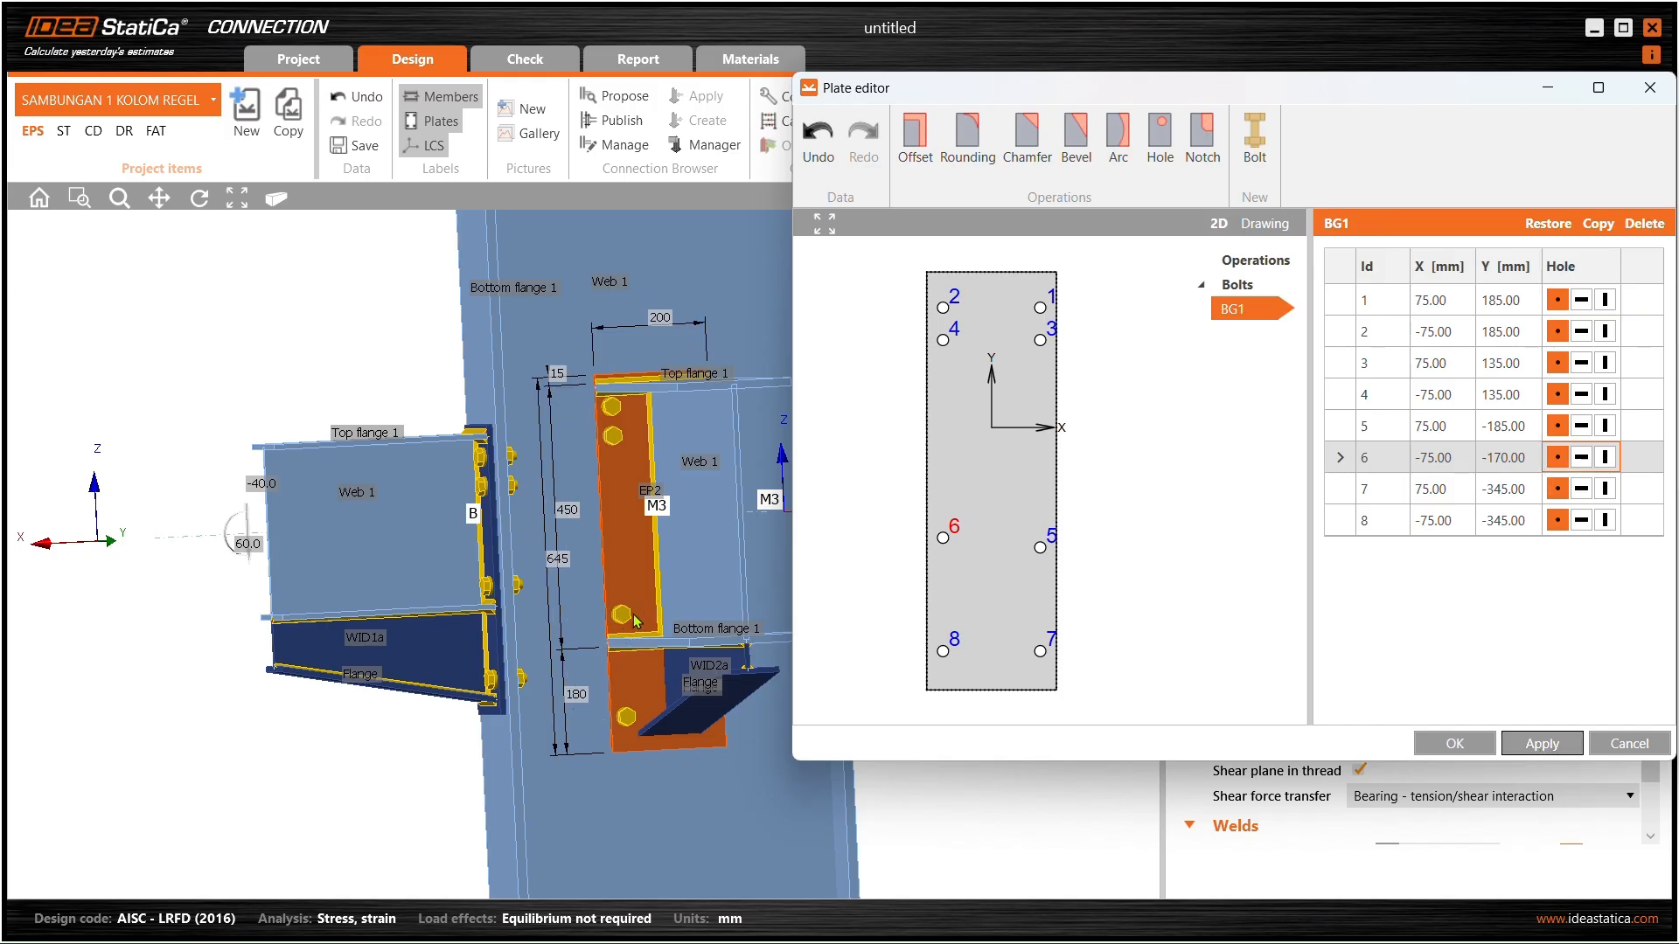
pyautogui.doubleClick(1498, 457)
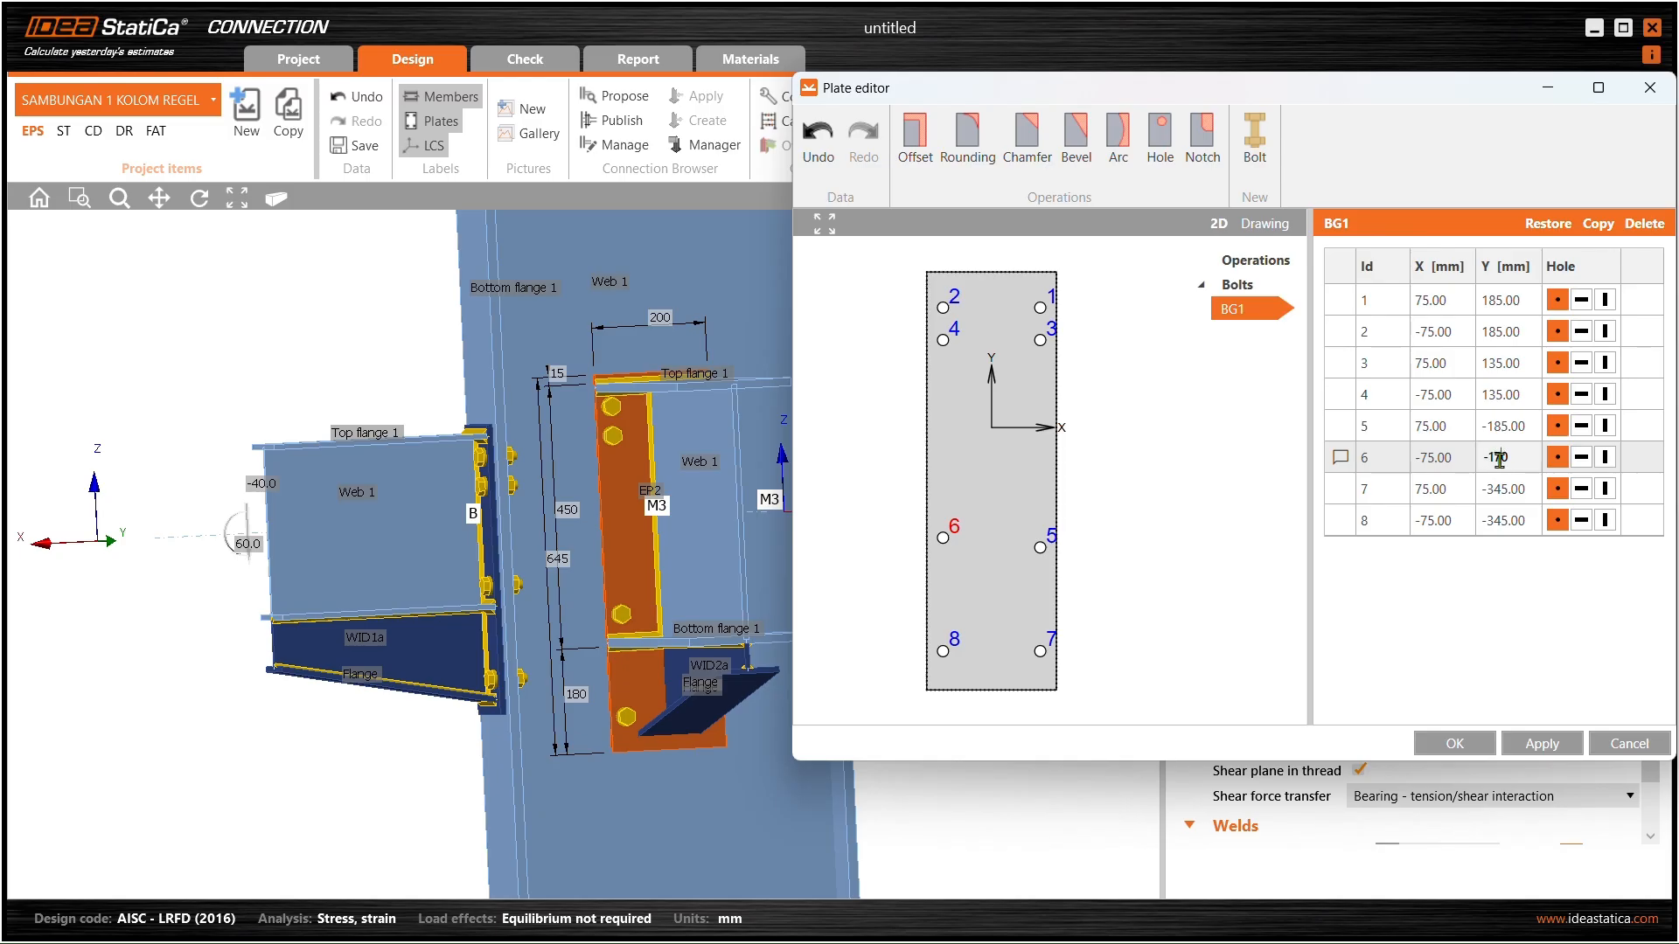
pyautogui.press('Return')
pyautogui.press('Return')
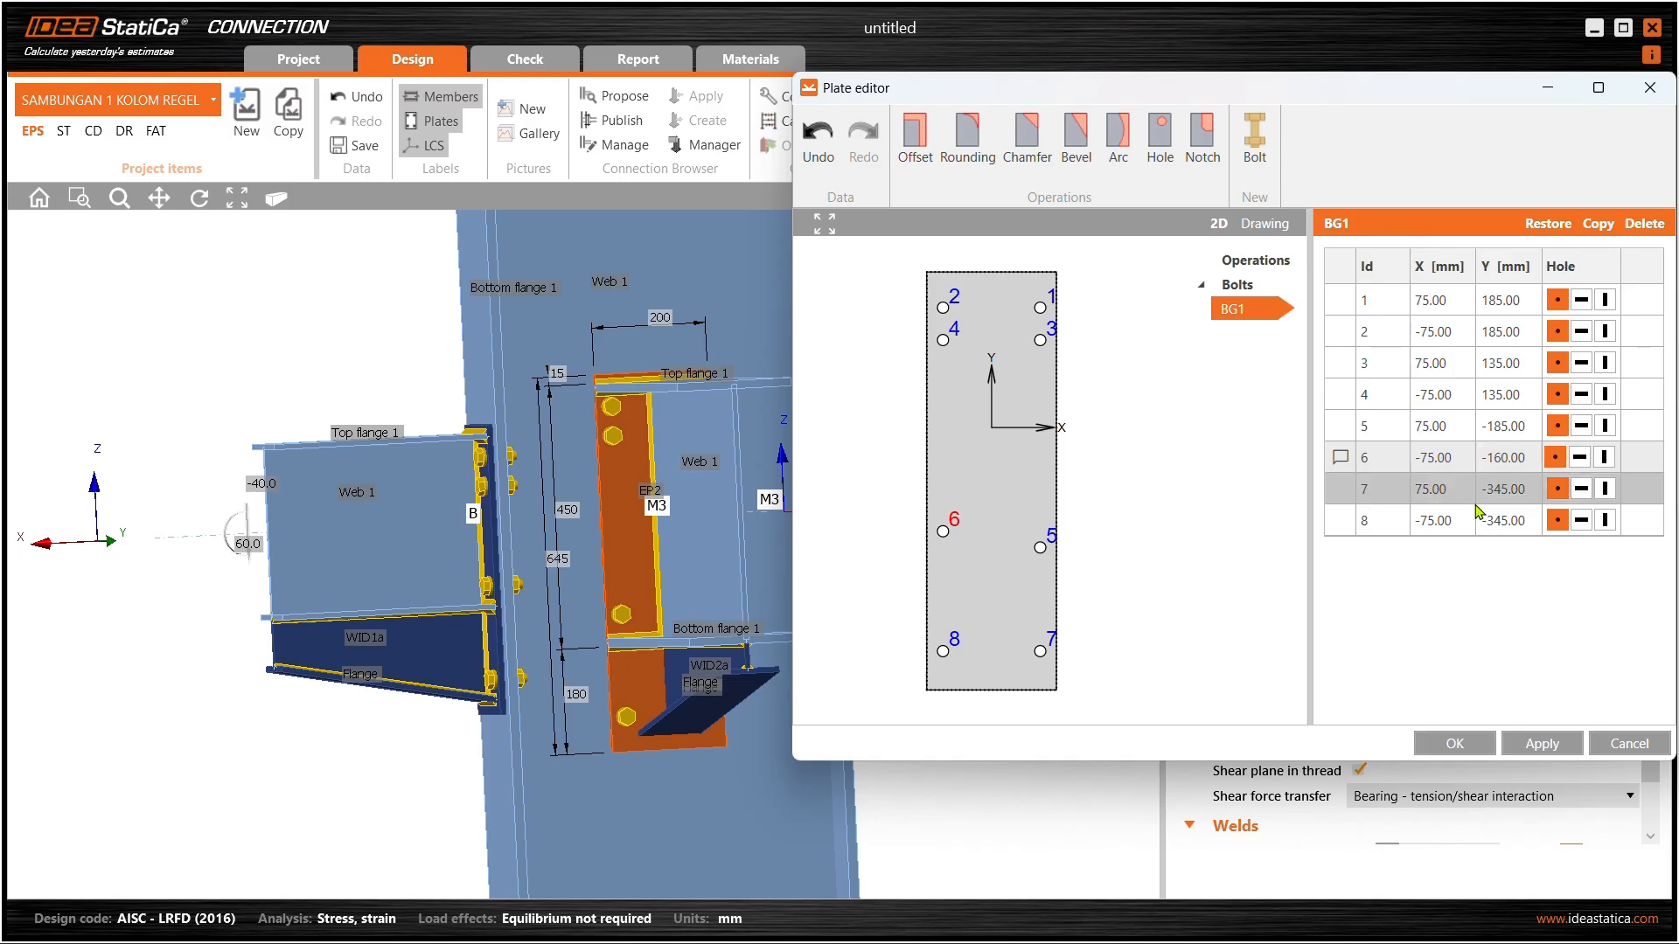
pyautogui.click(1542, 743)
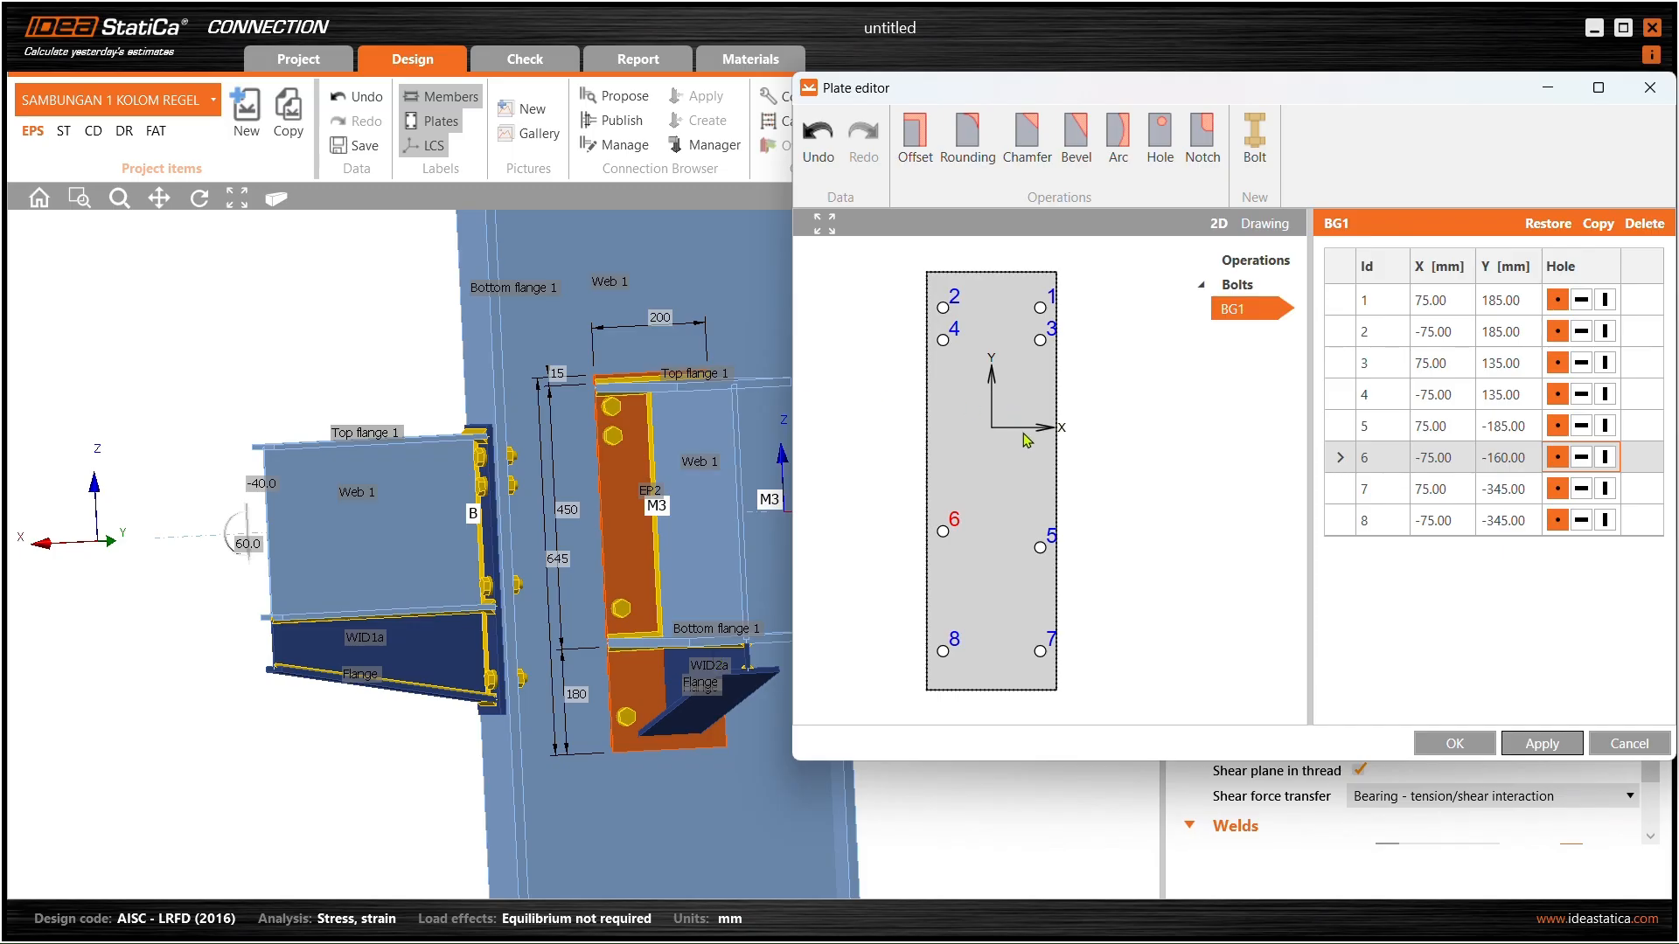
# - Set bolt 6's X to -50 mm, apply, and close the plate editor
pyautogui.click(1453, 457)
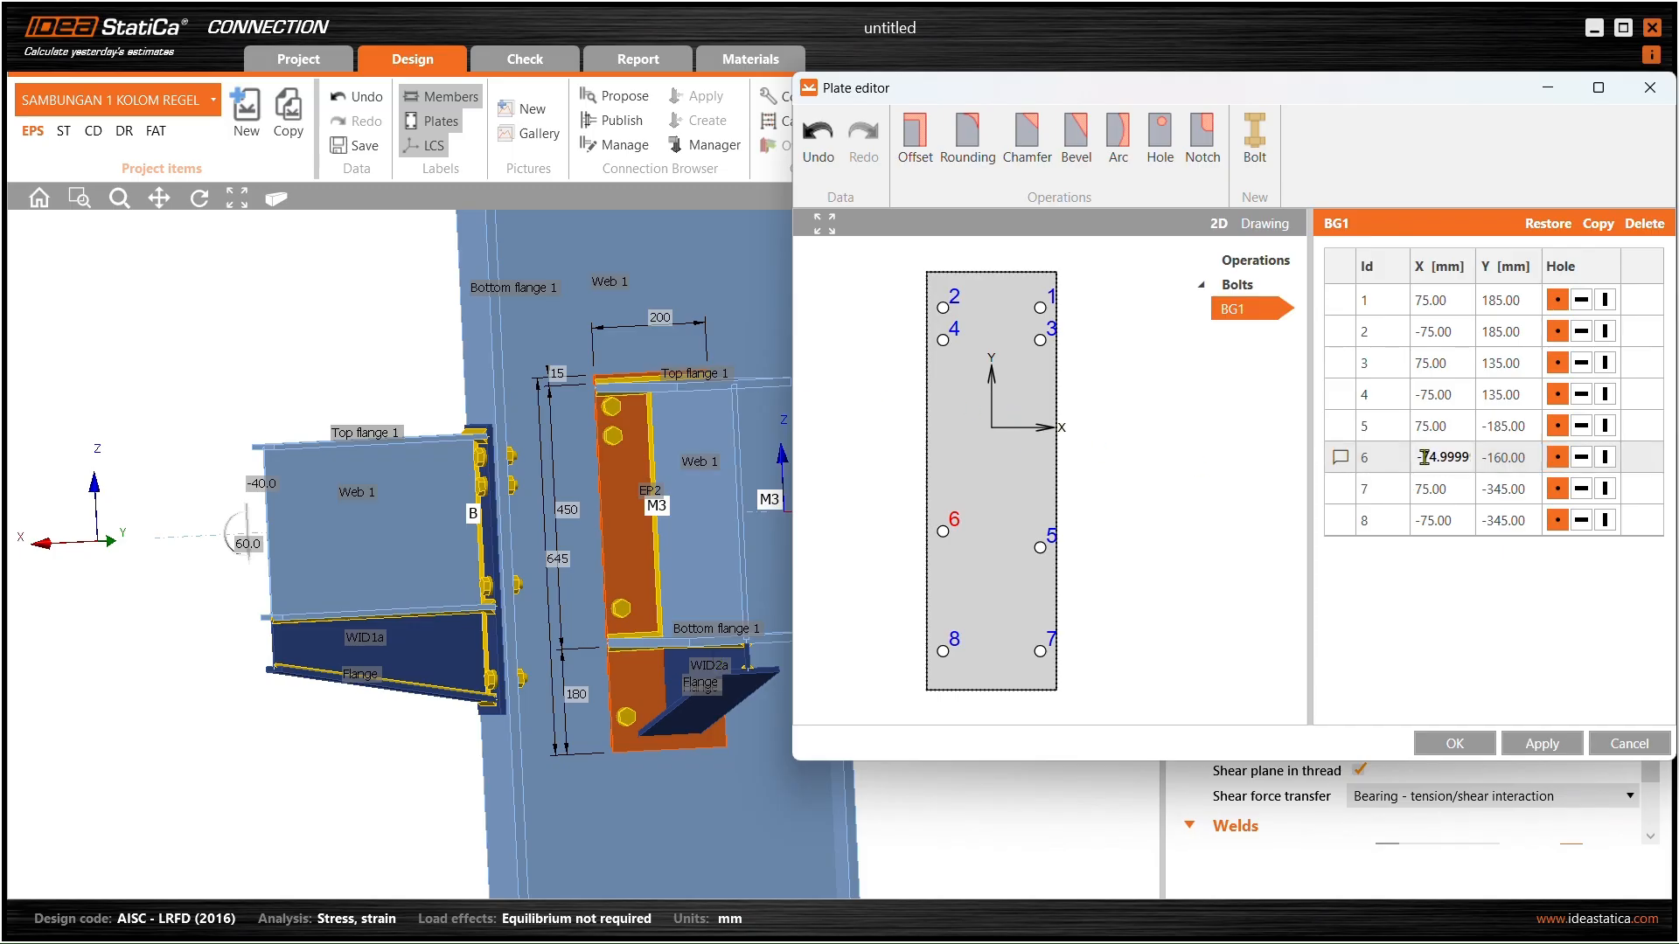
pyautogui.doubleClick(1427, 455)
pyautogui.write('-50')
pyautogui.click(1460, 428)
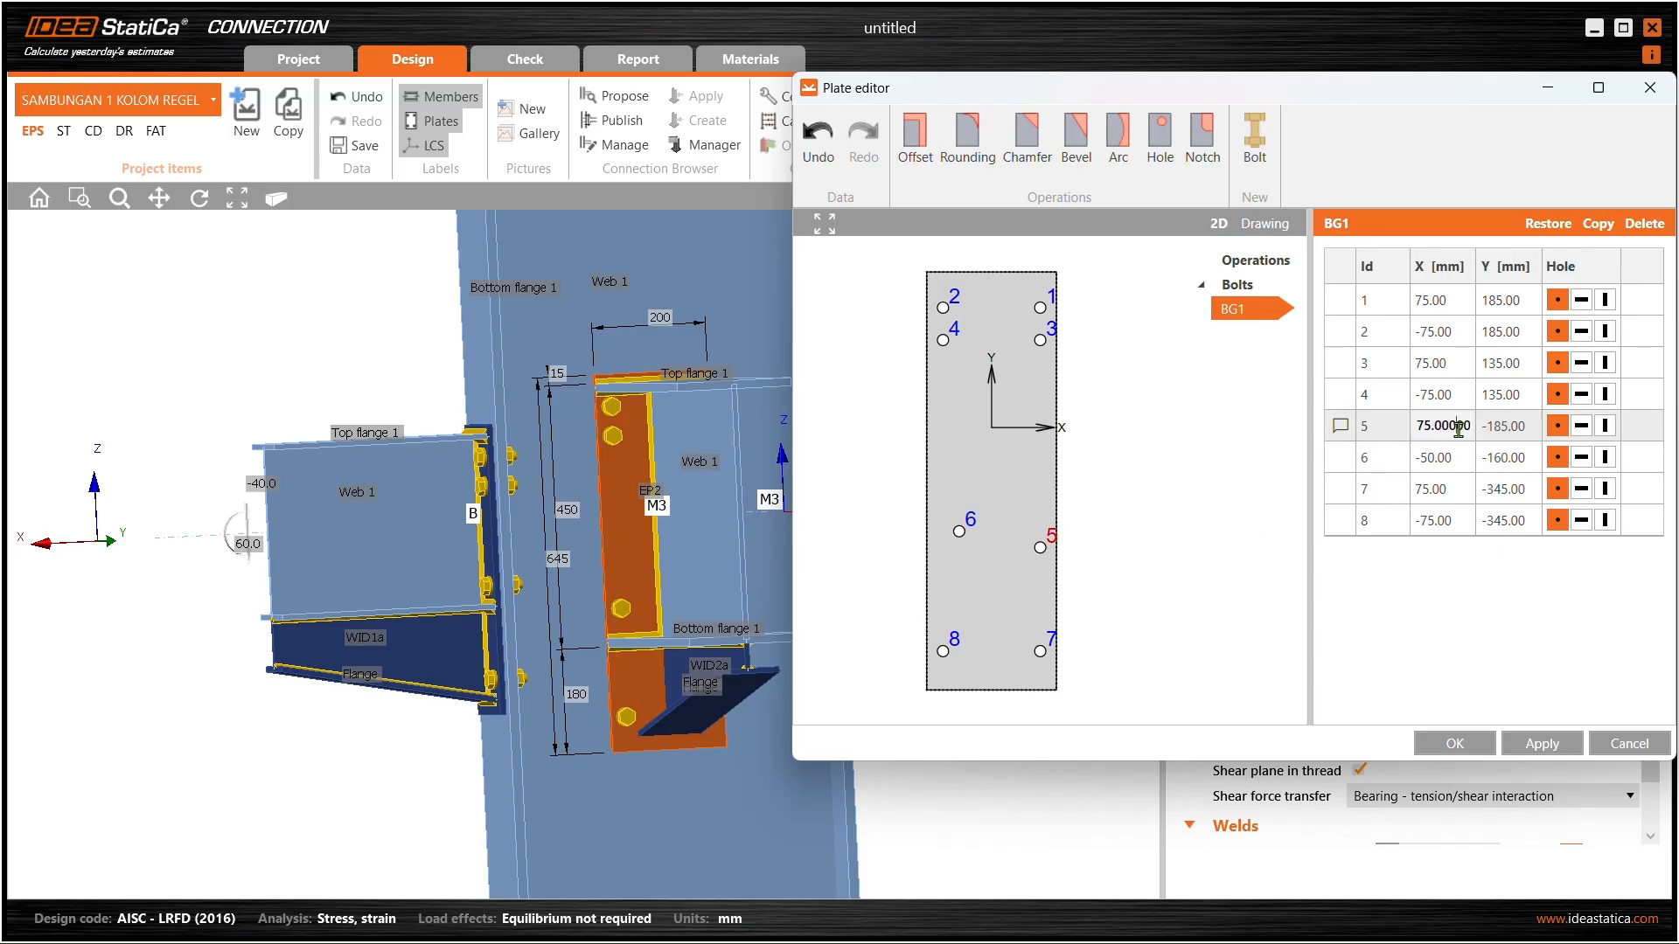
pyautogui.click(1541, 744)
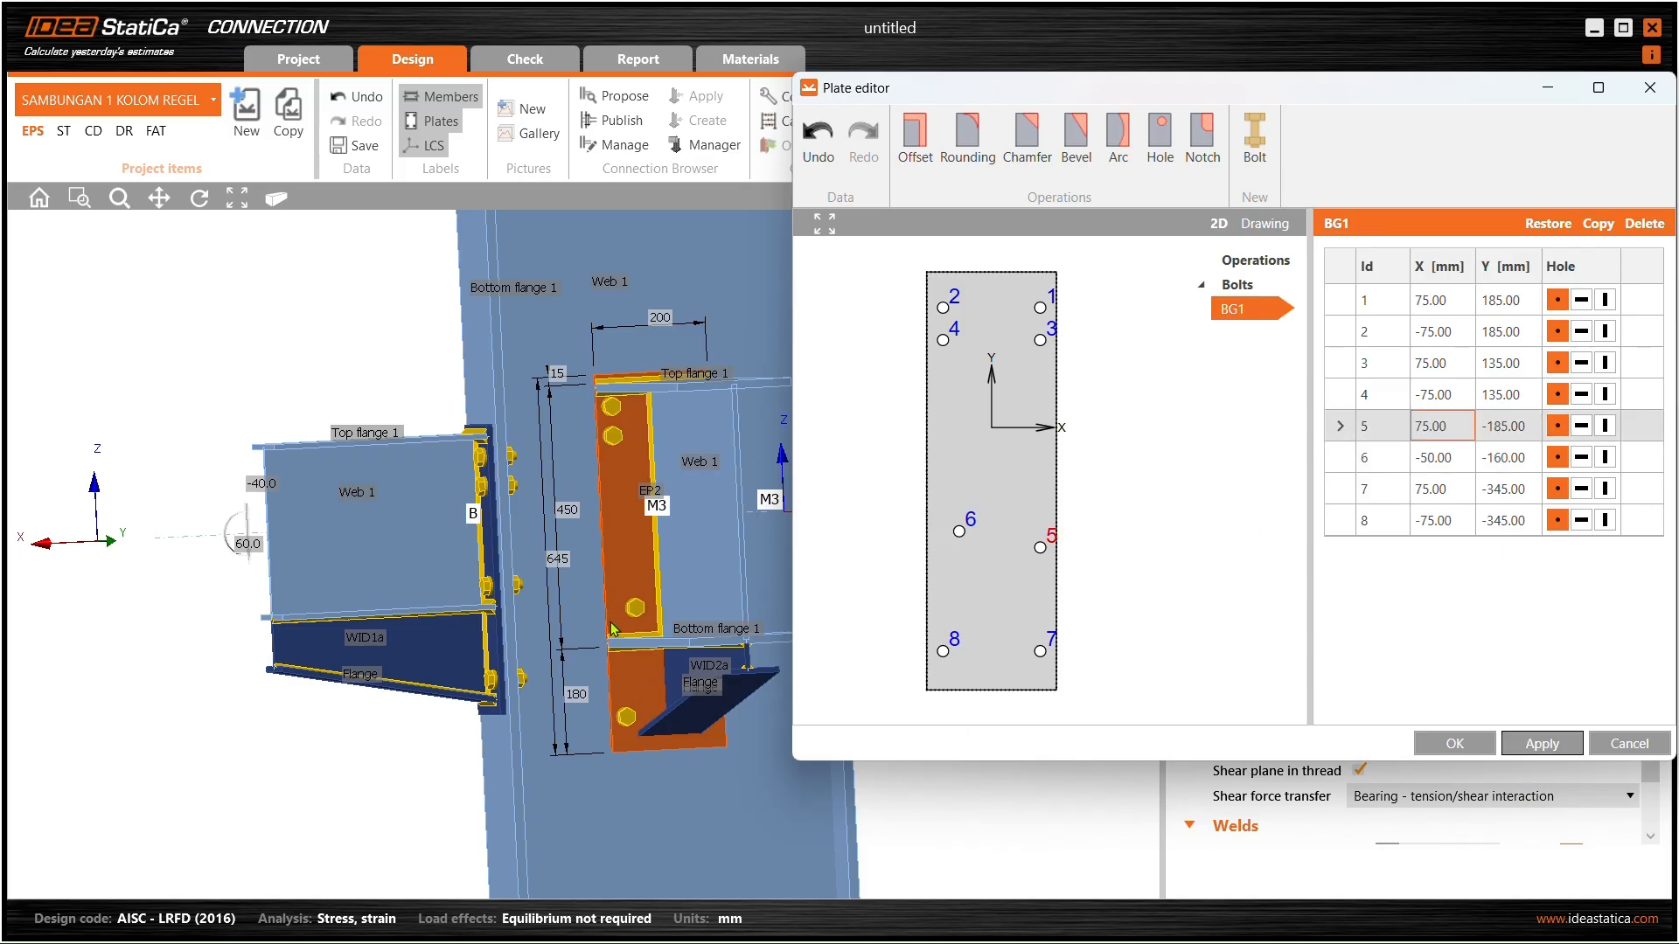
pyautogui.click(1484, 744)
# - Turn the view to face EP2 and reopen its plate editor placed beside the model
pyautogui.scroll(3, 632, 584)
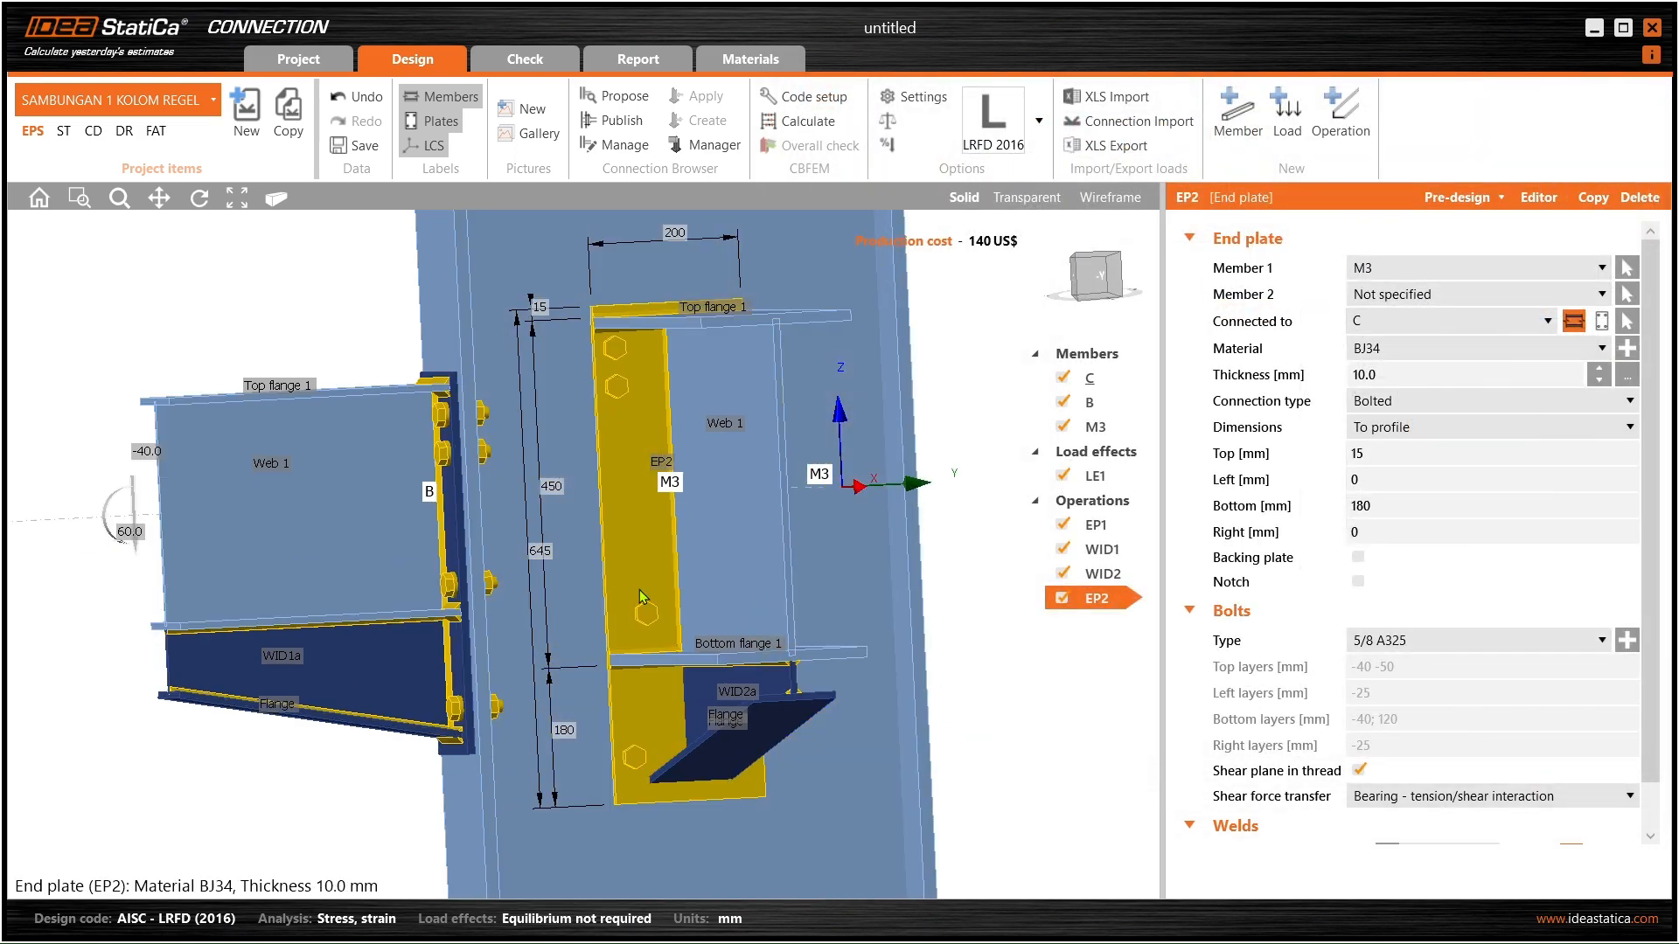
pyautogui.moveTo(647, 639); pyautogui.dragTo(684, 667, button='right')
pyautogui.scroll(3, 647, 626)
pyautogui.scroll(-5, 650, 639)
pyautogui.moveTo(684, 667); pyautogui.dragTo(631, 654, button='middle')
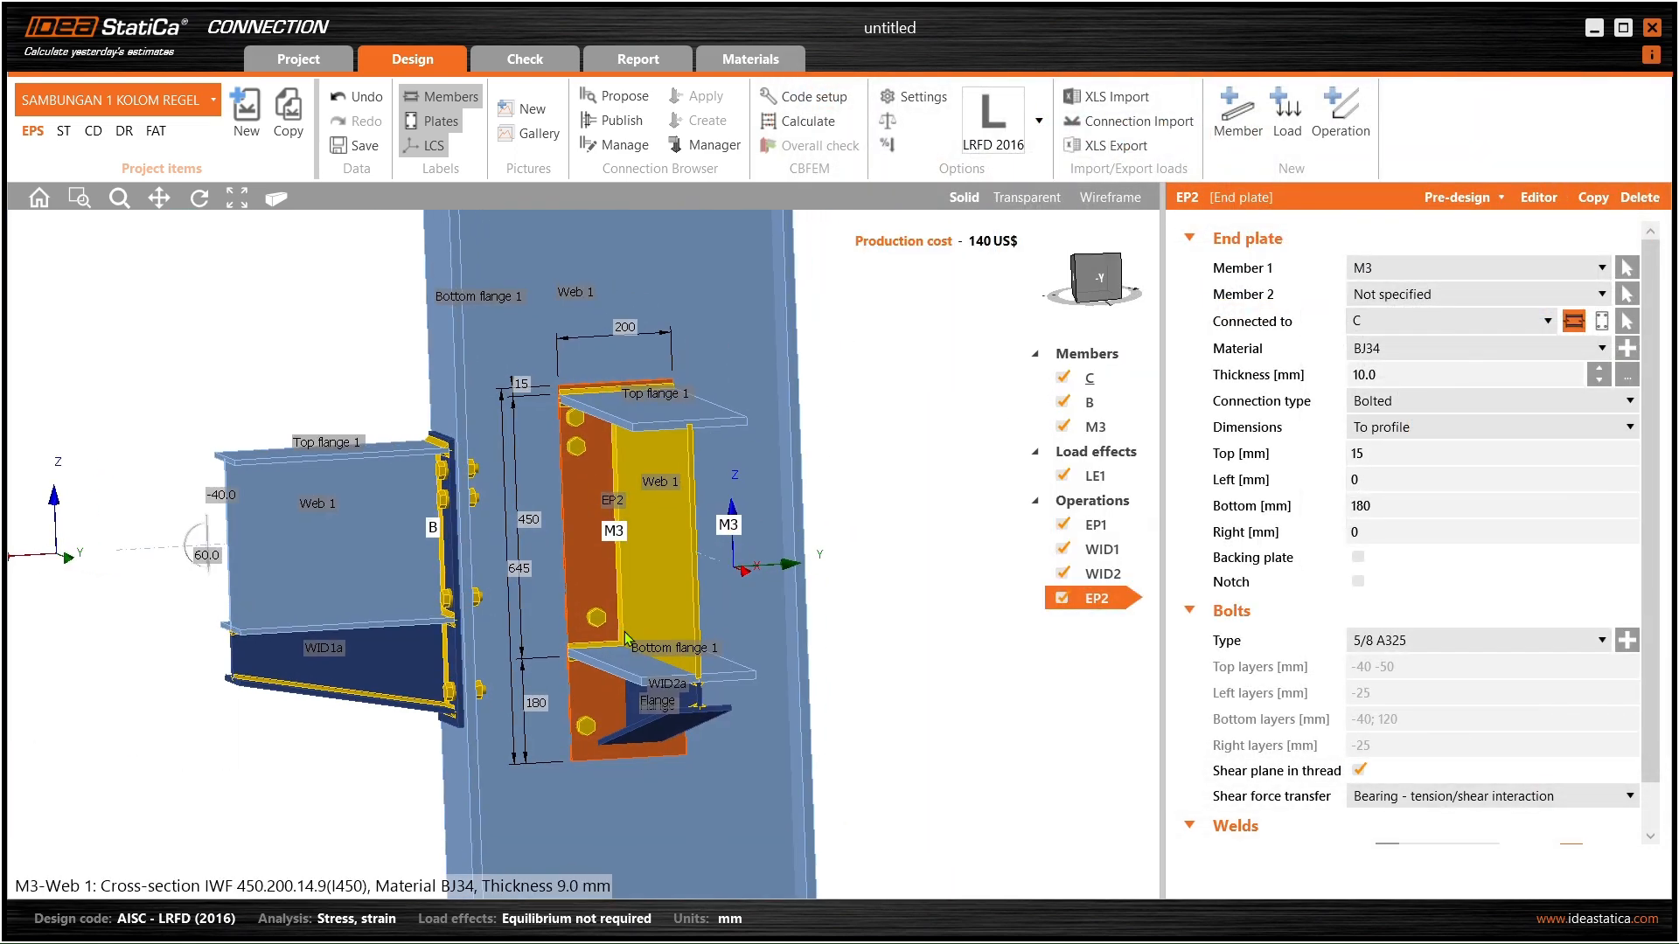
pyautogui.click(1529, 200)
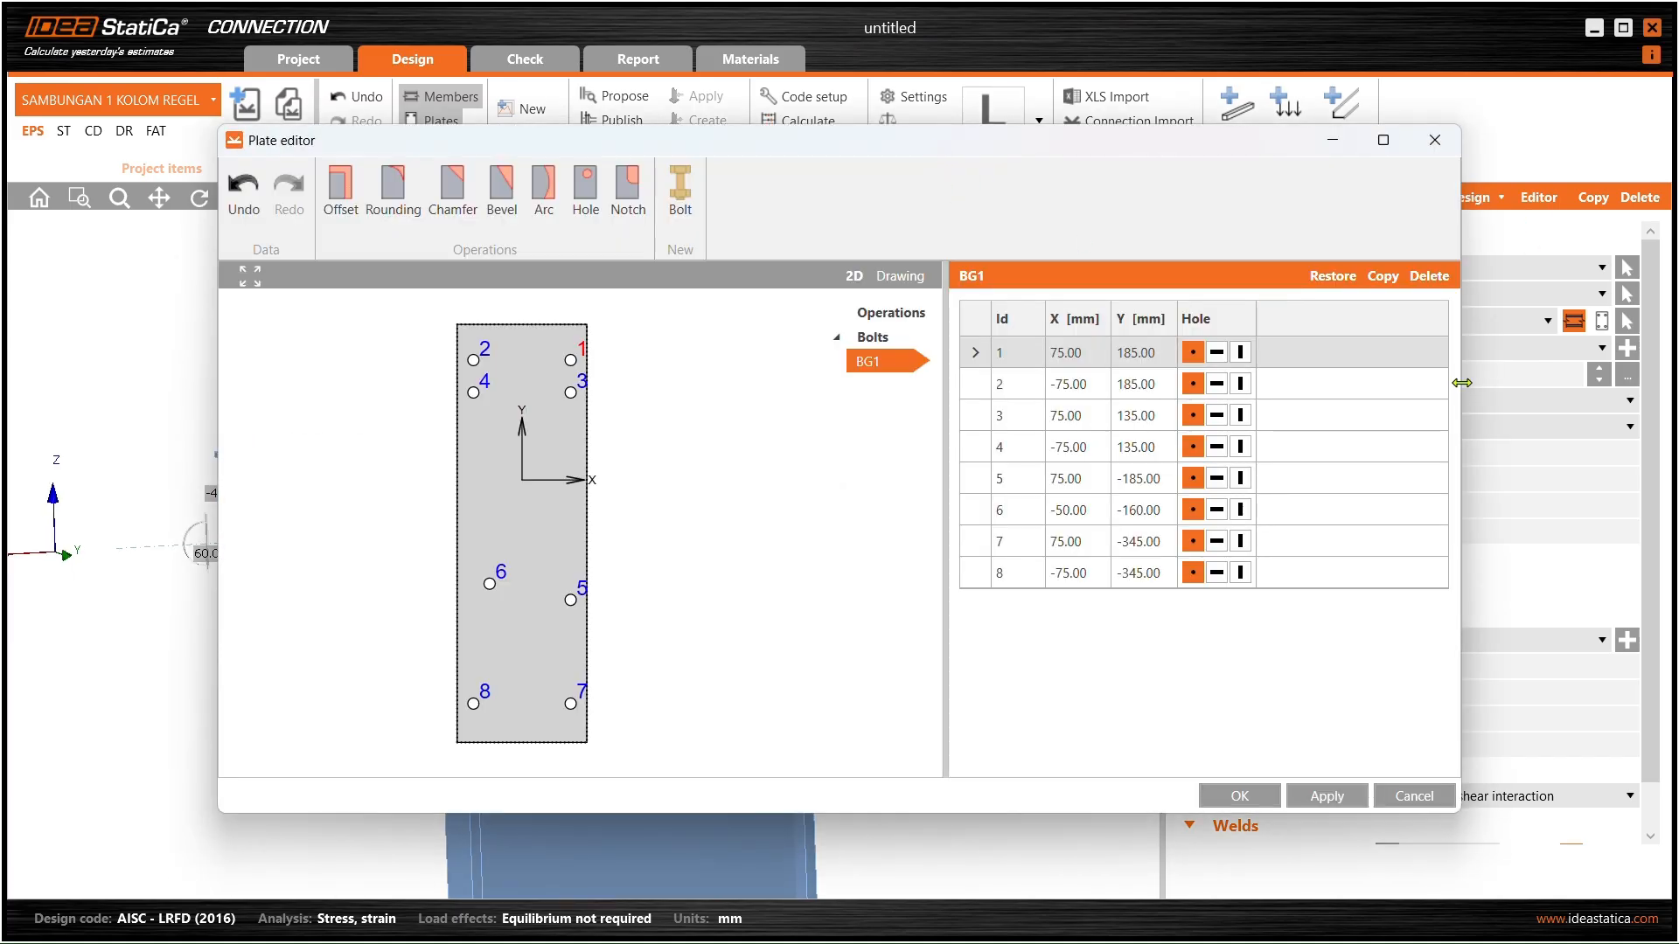
pyautogui.moveTo(1455, 382); pyautogui.dragTo(1121, 382)
pyautogui.moveTo(737, 144); pyautogui.dragTo(1304, 159)
pyautogui.click(1032, 613)
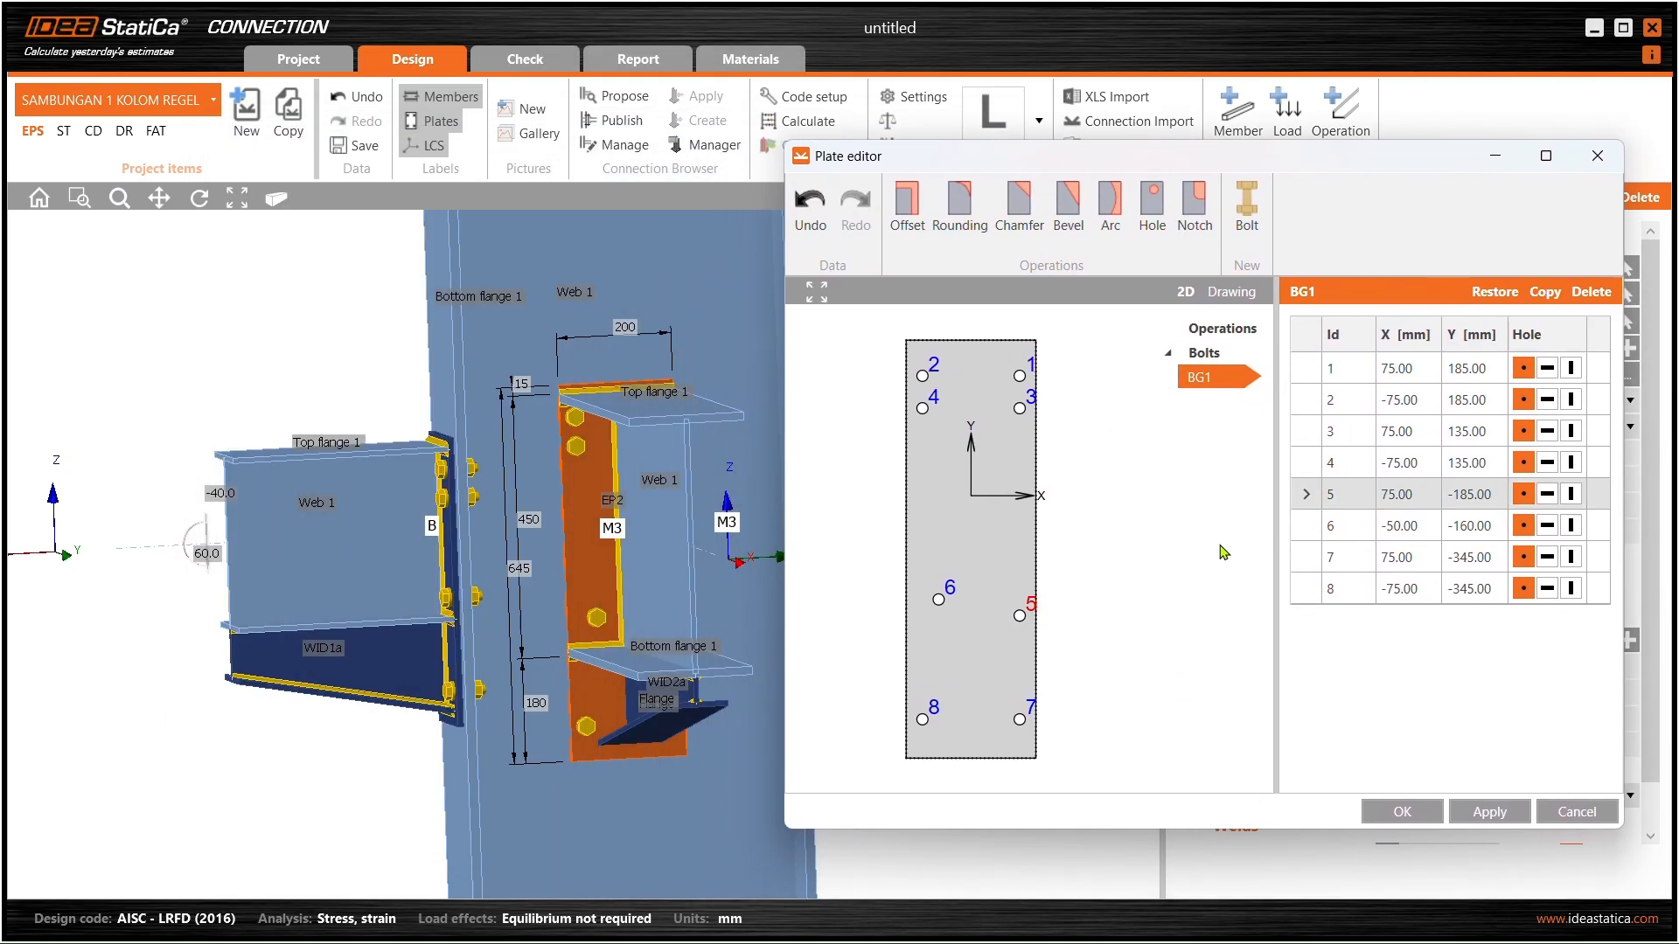
# - Move bolt 5 to X 50, Y -160 mm and apply it
pyautogui.click(1421, 495)
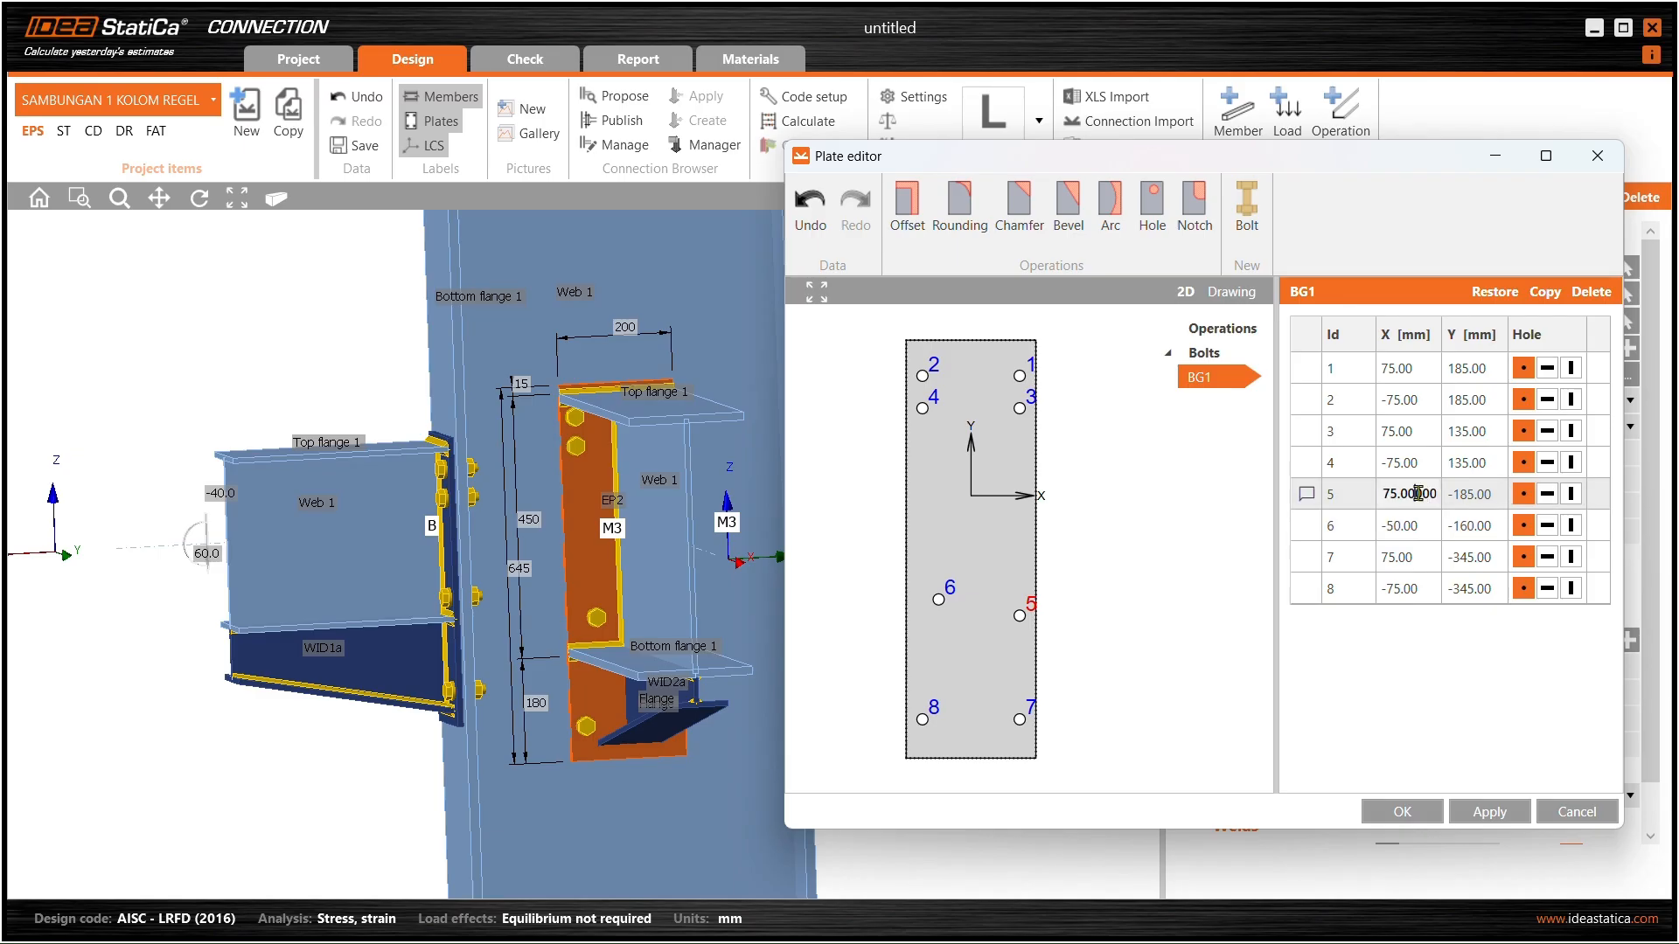
pyautogui.hotkey('ctrl', 'a')
pyautogui.write('5')
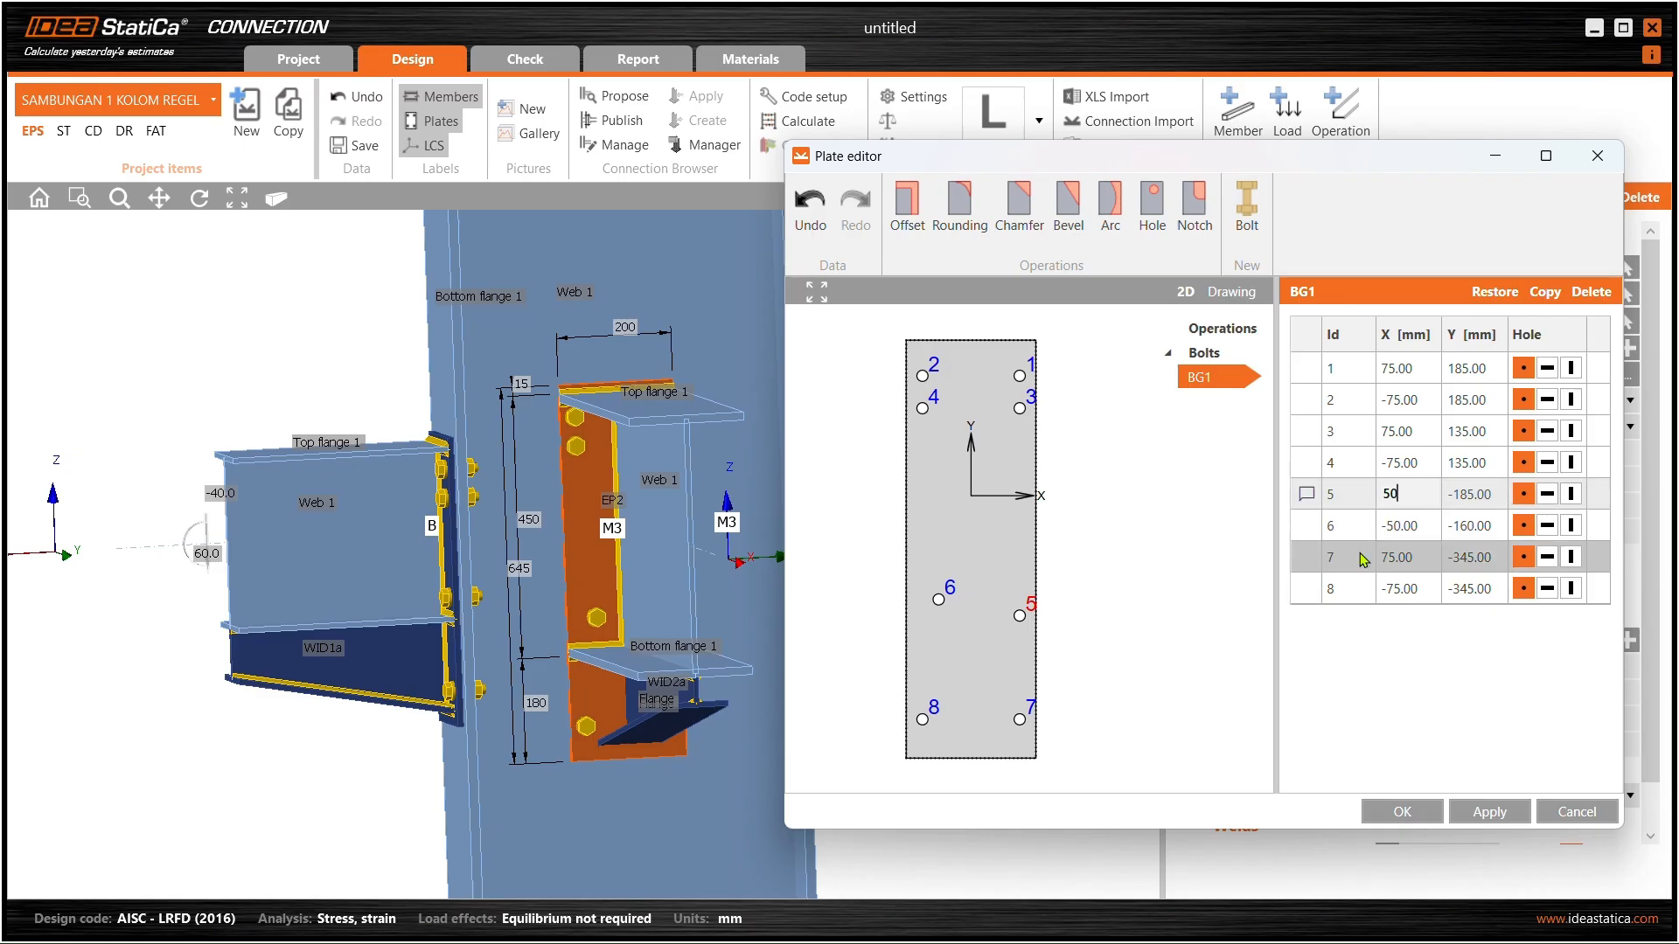
pyautogui.click(1458, 495)
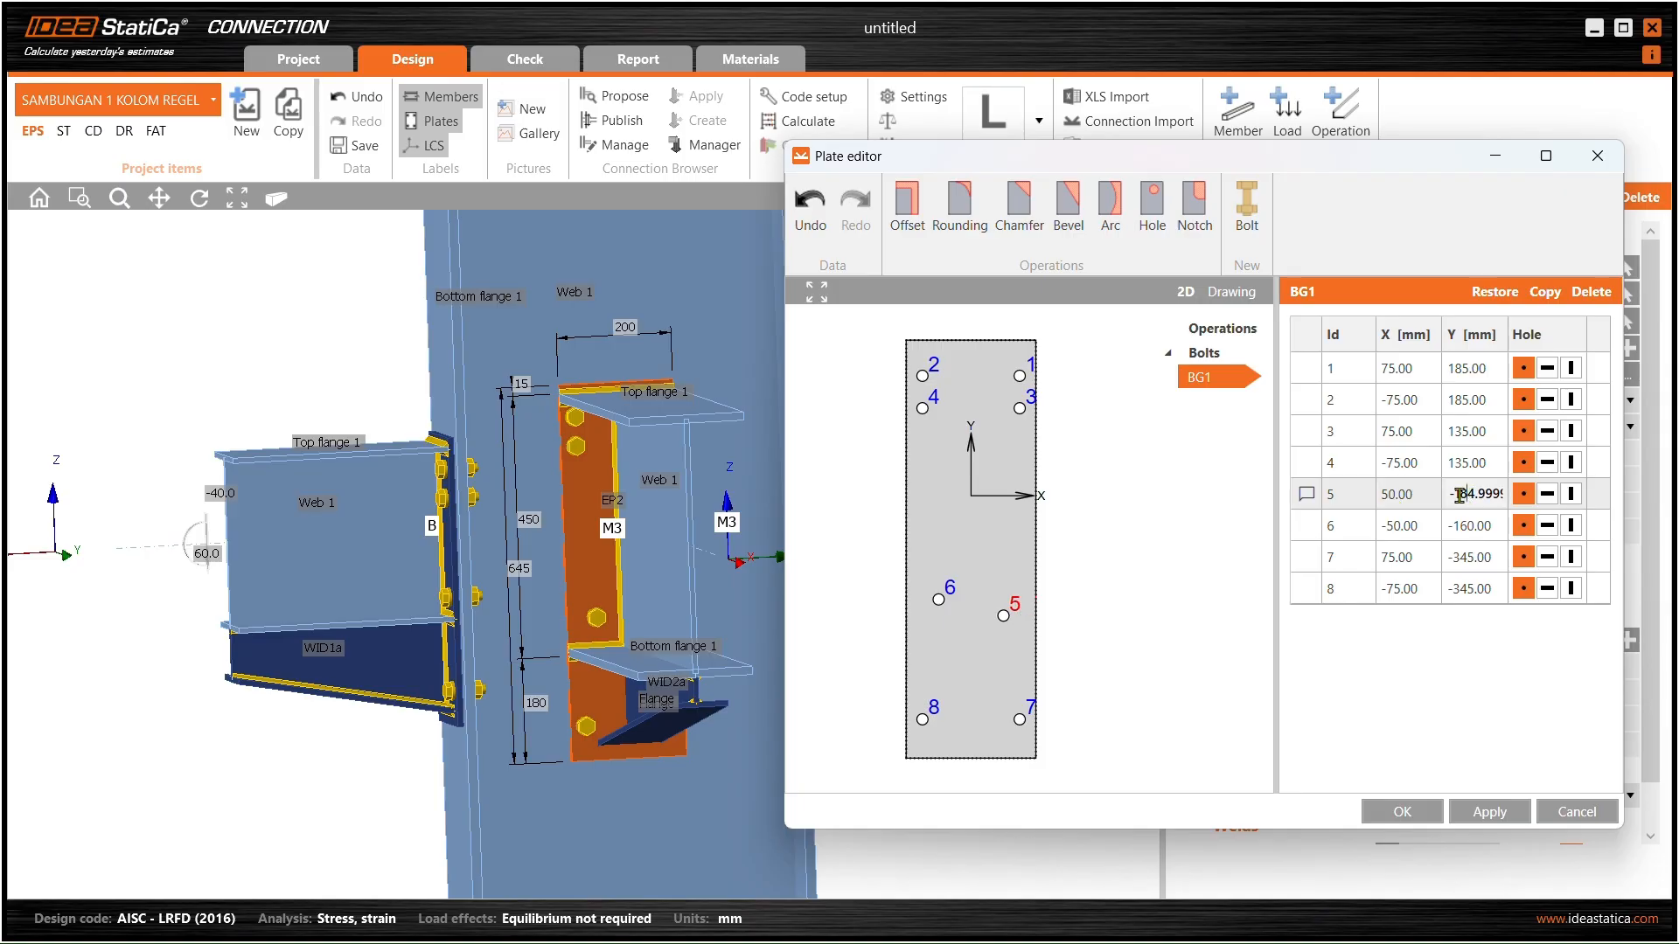
pyautogui.hotkey('ctrl', 'a')
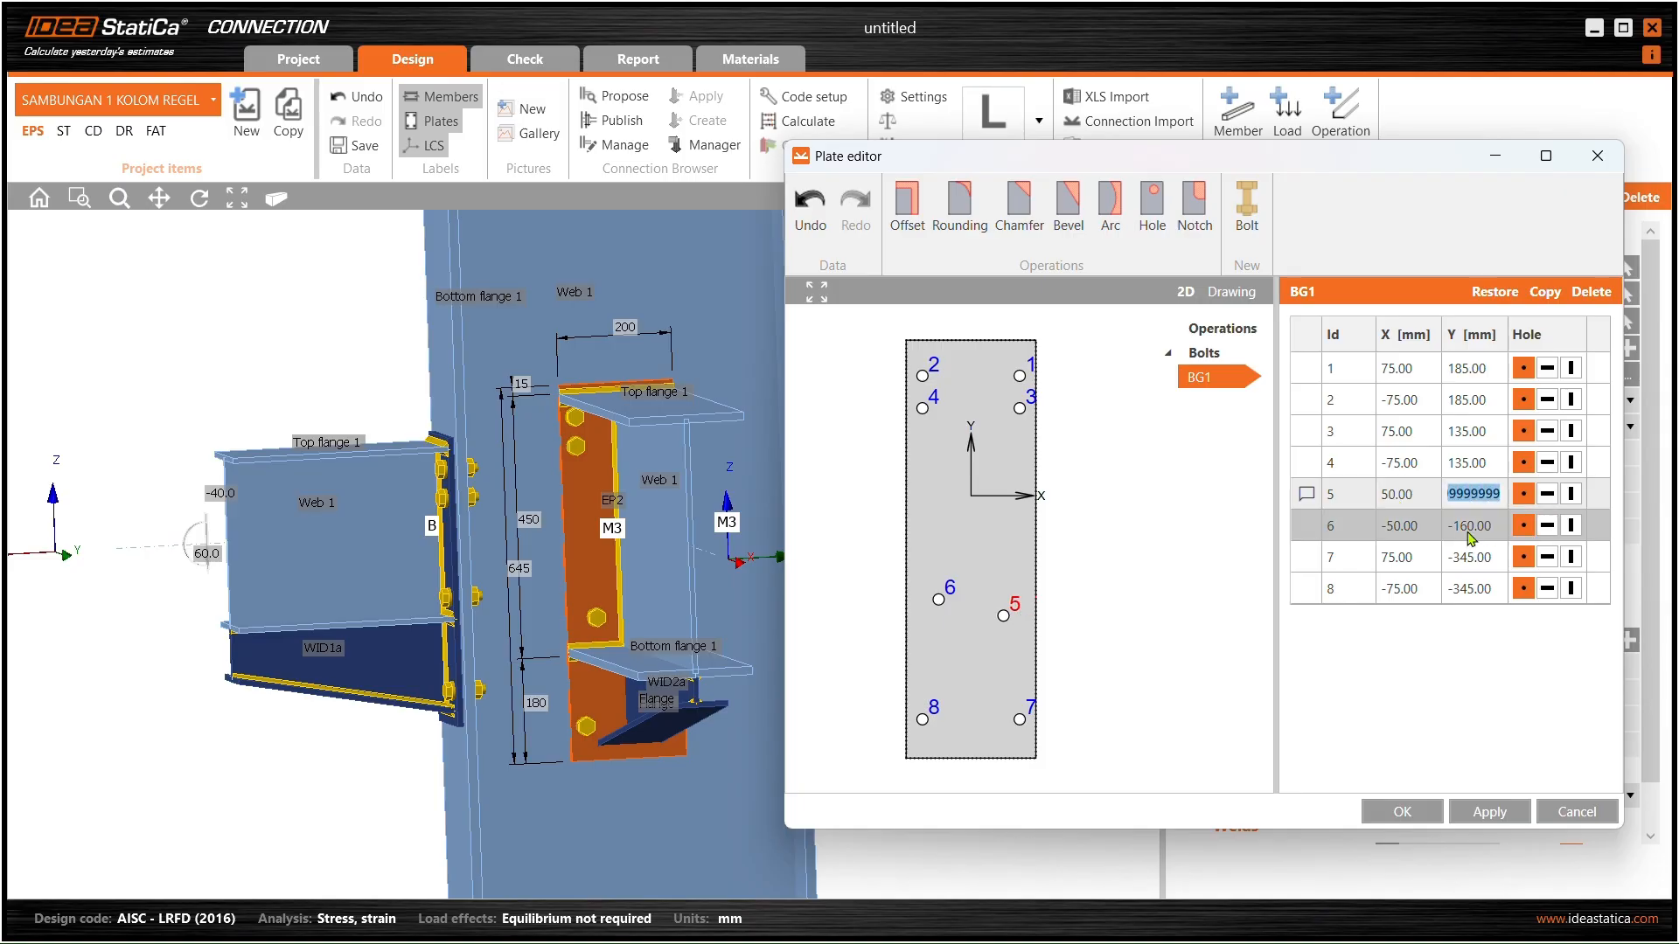
pyautogui.write('-160')
pyautogui.click(1433, 467)
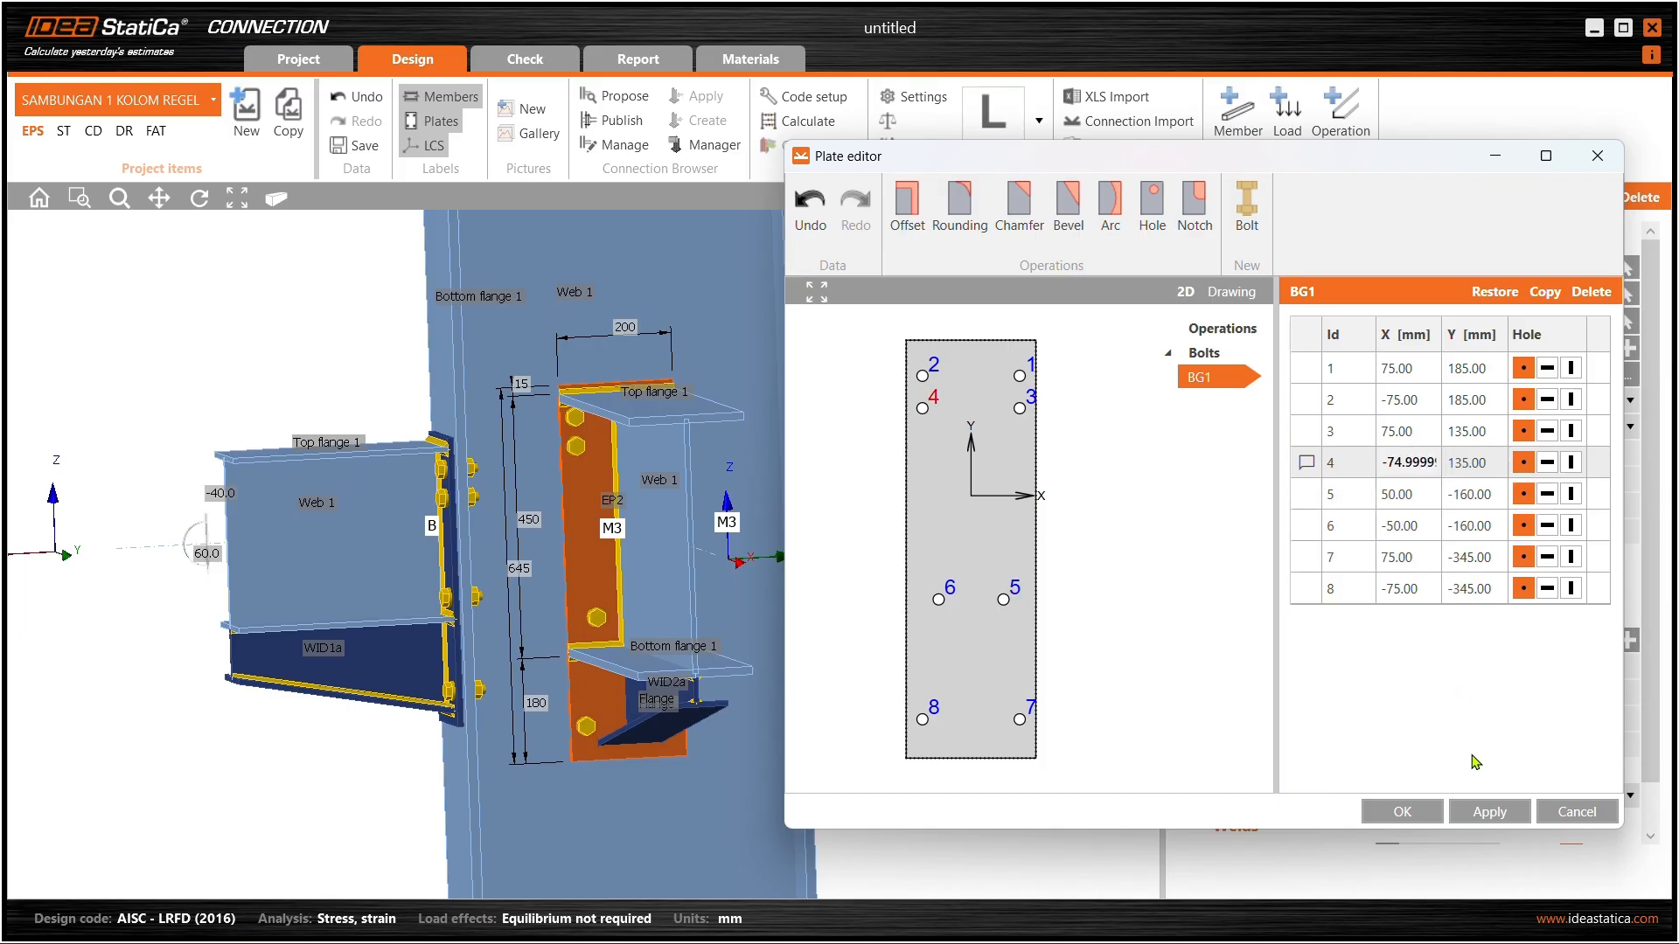
pyautogui.click(1489, 812)
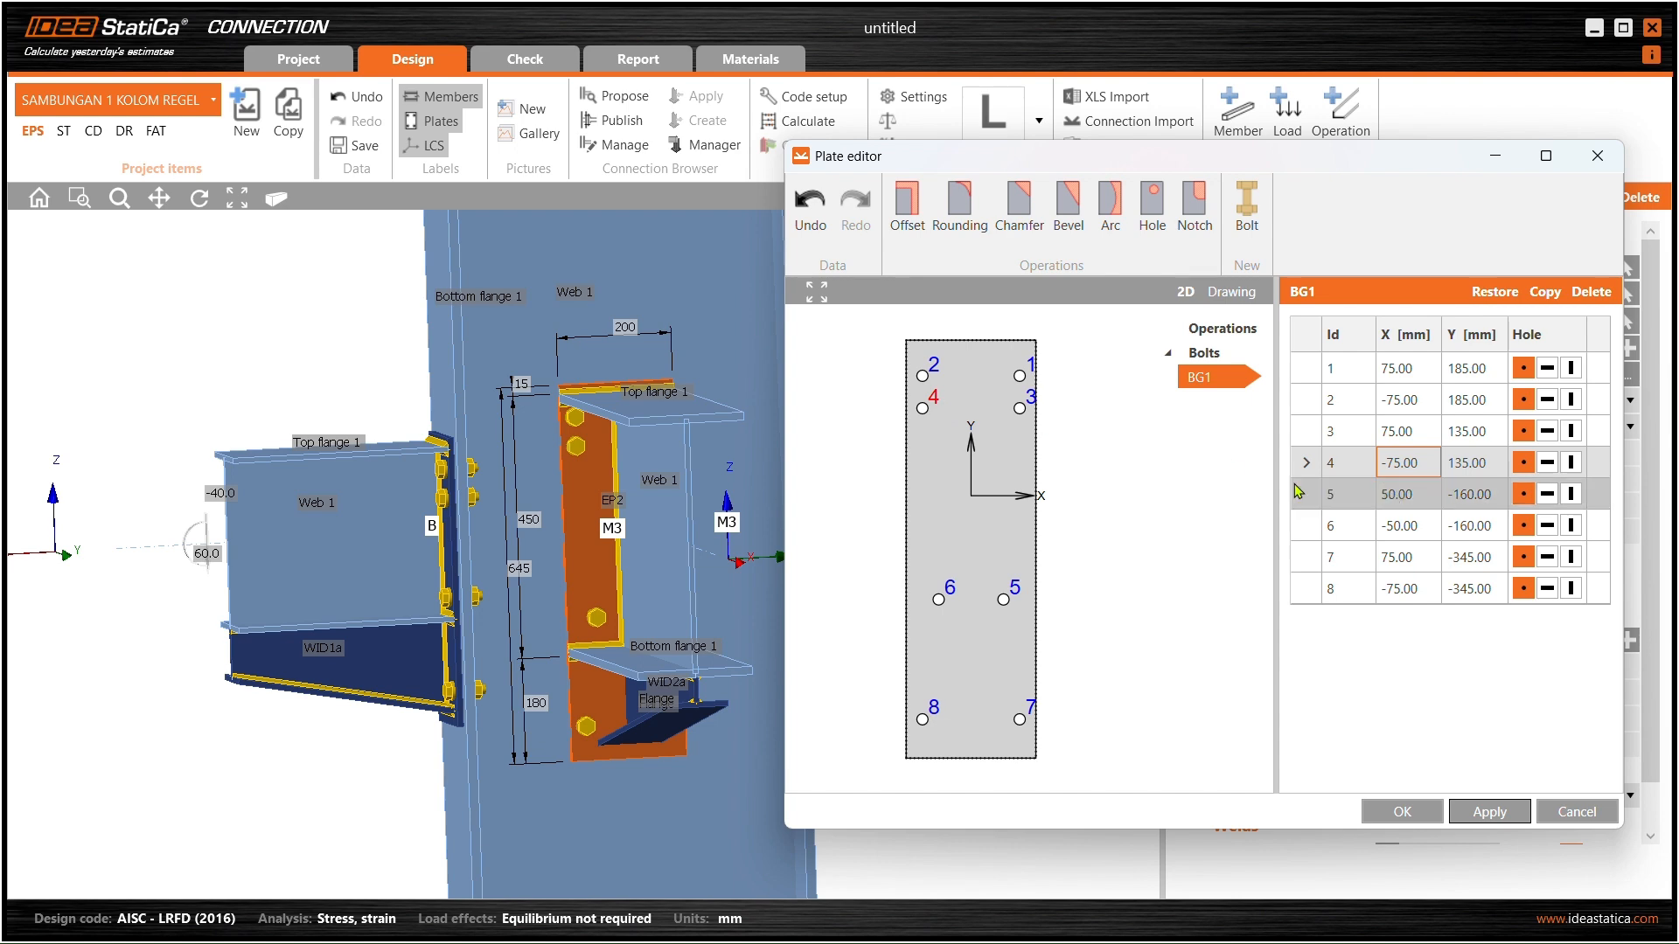
# - Move bolt 4 to X -50, Y 160 mm and apply it
pyautogui.click(1424, 466)
pyautogui.doubleClick(1392, 467)
pyautogui.write('-5')
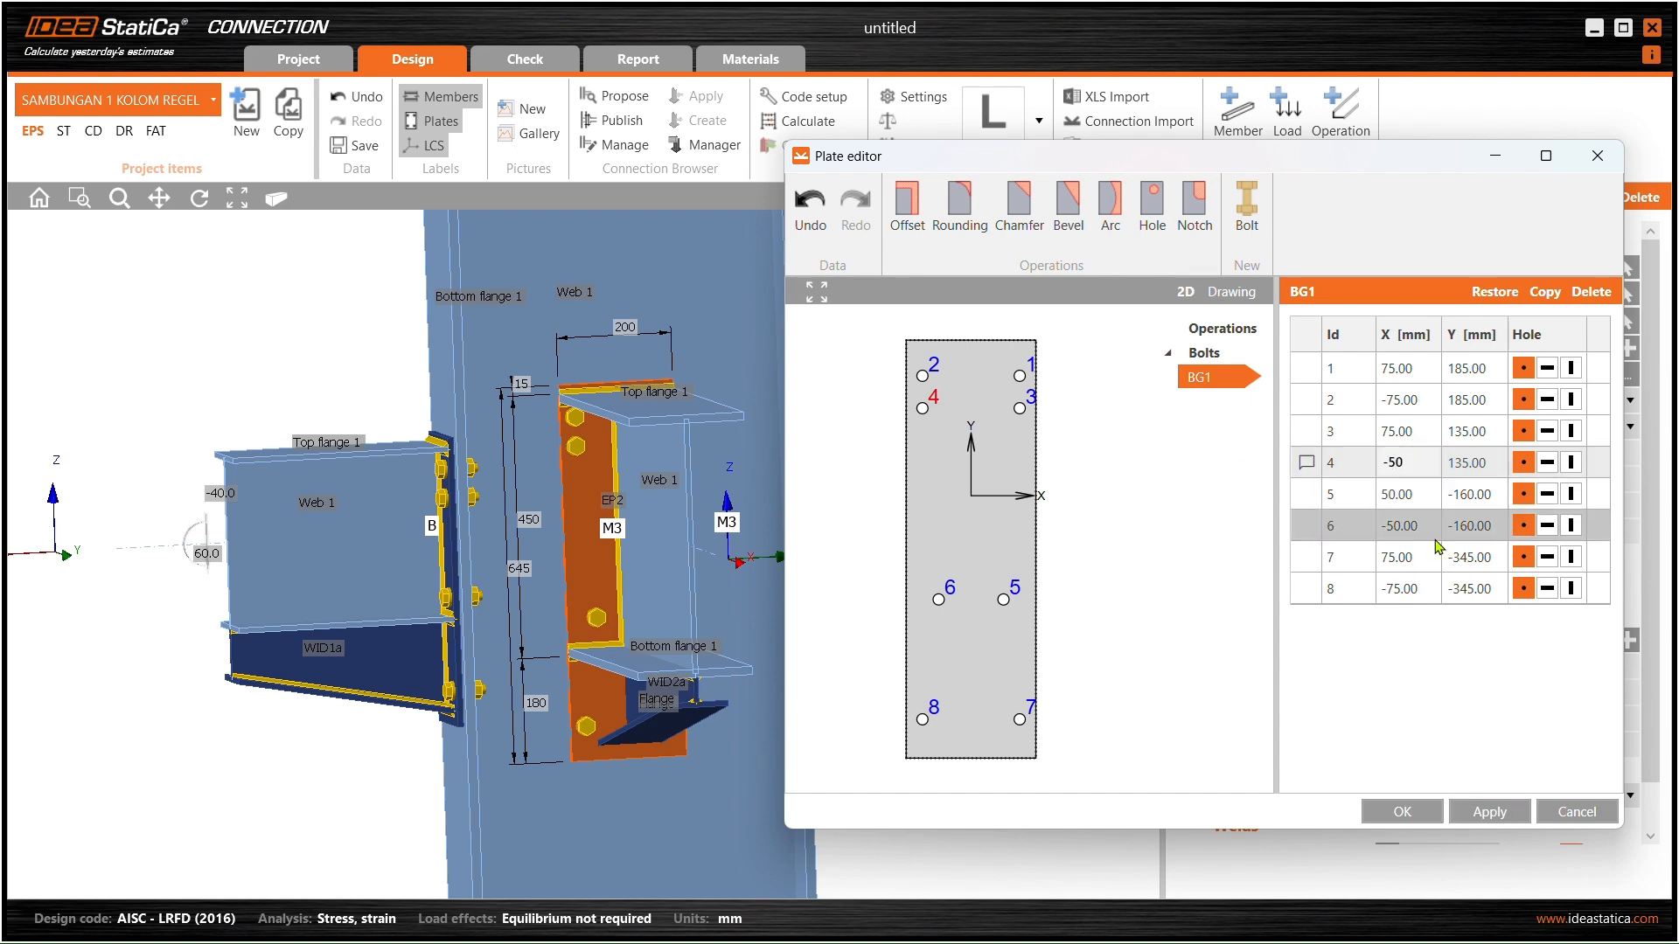
pyautogui.click(1486, 463)
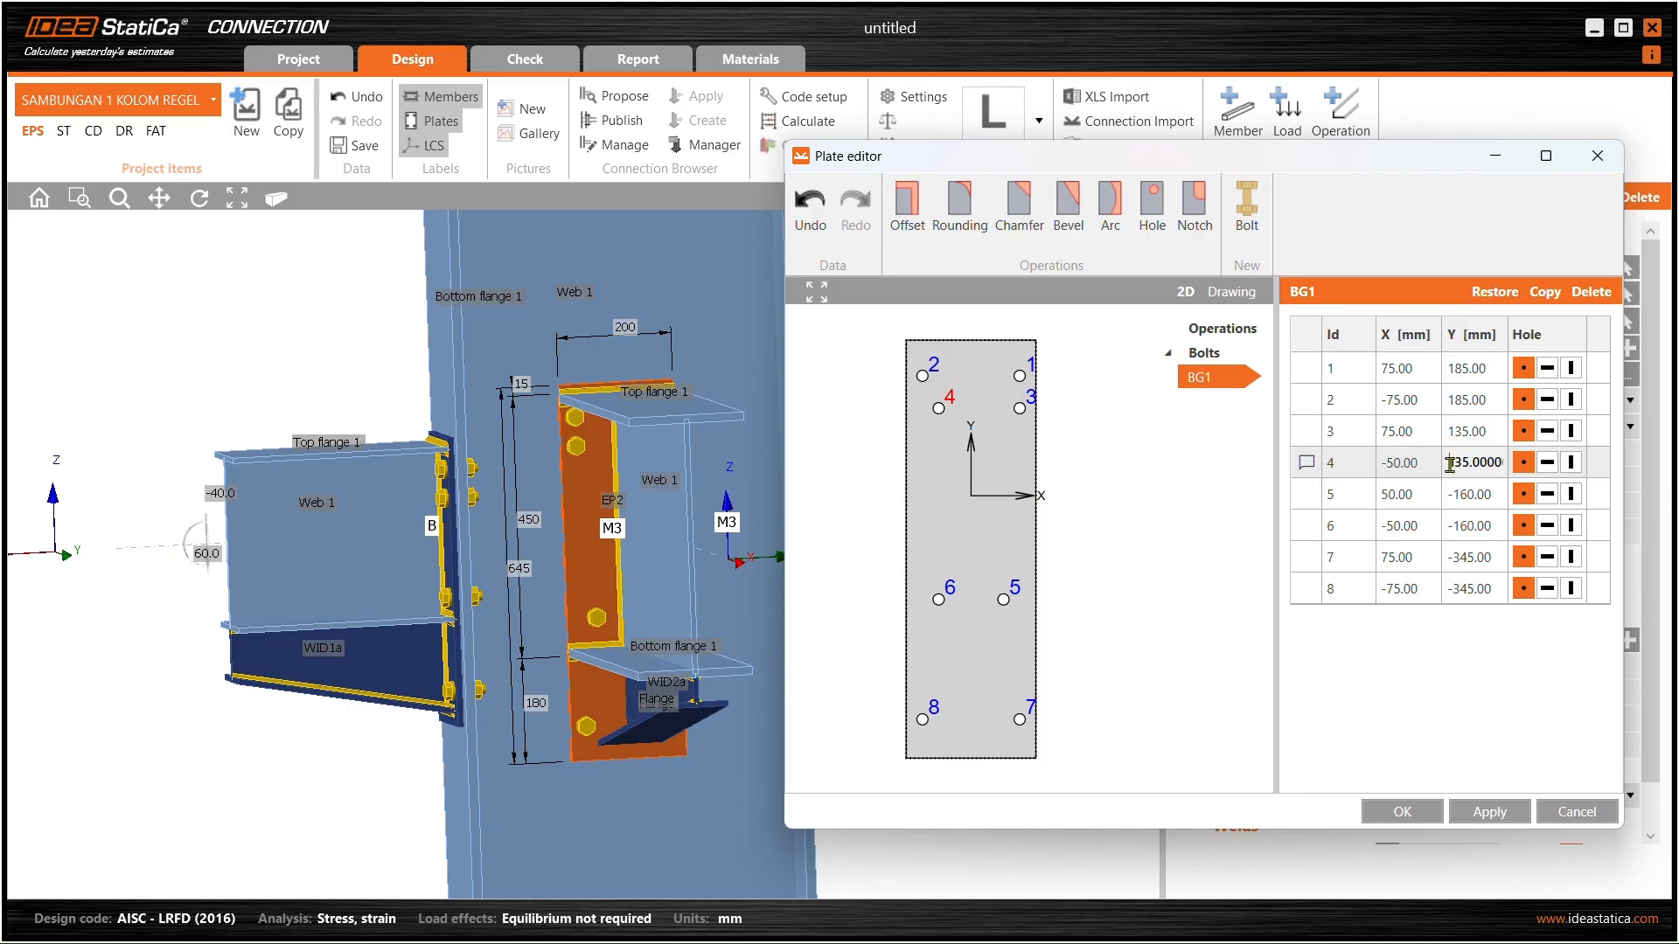
pyautogui.doubleClick(1449, 464)
pyautogui.write('160')
pyautogui.press('Return')
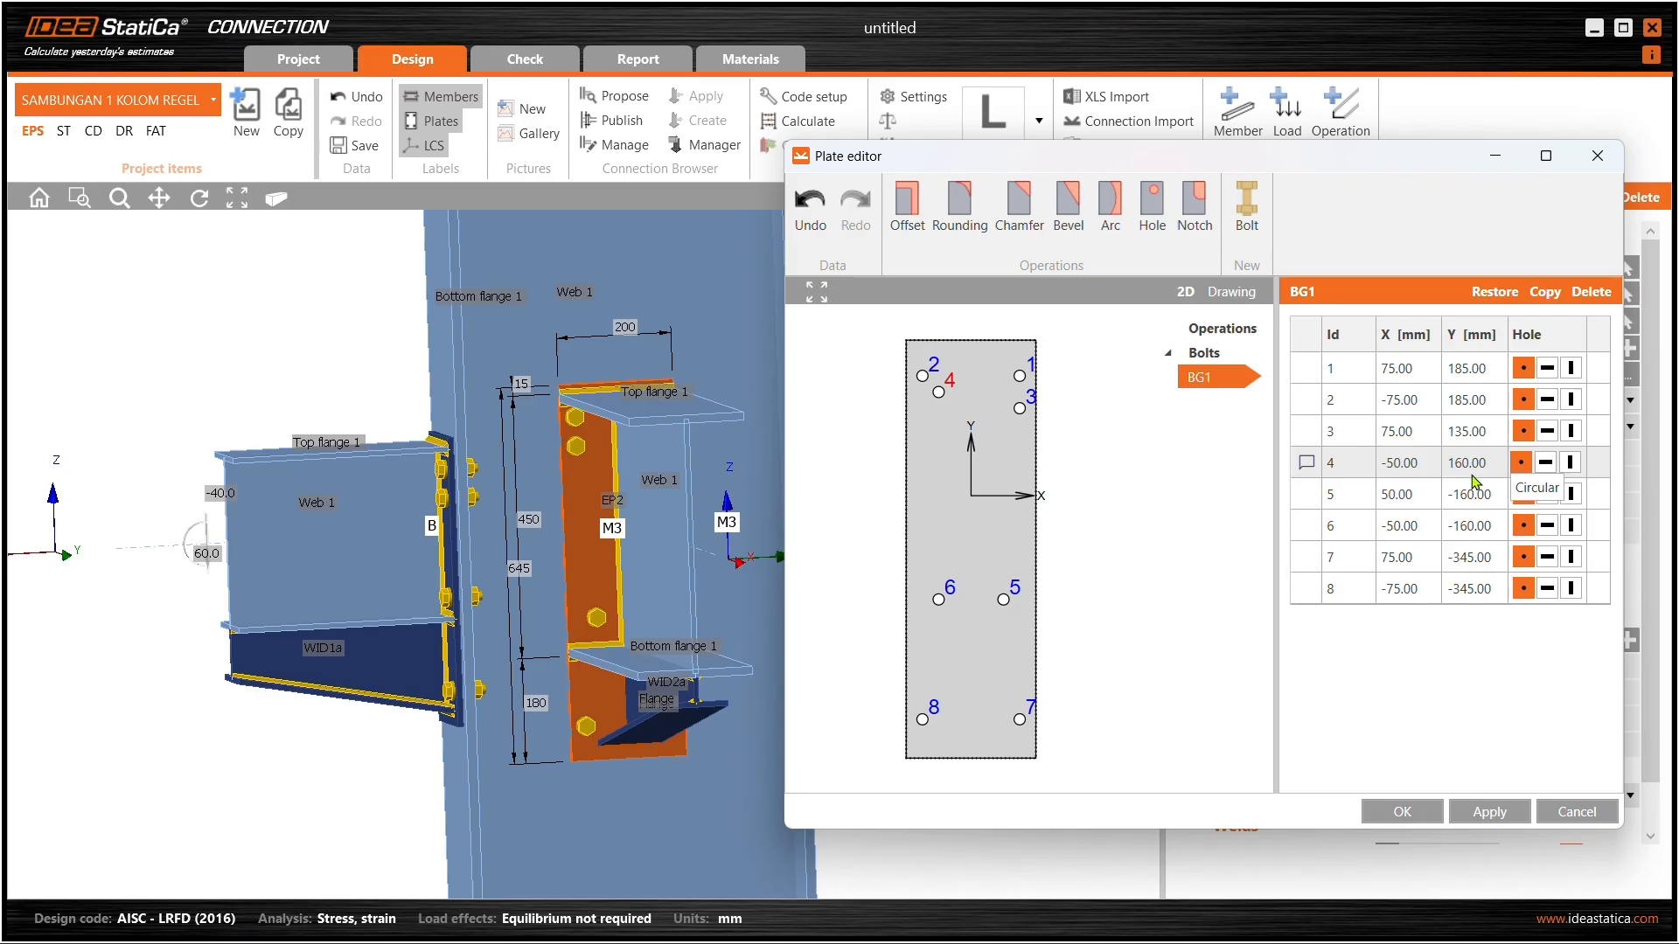
pyautogui.click(1520, 820)
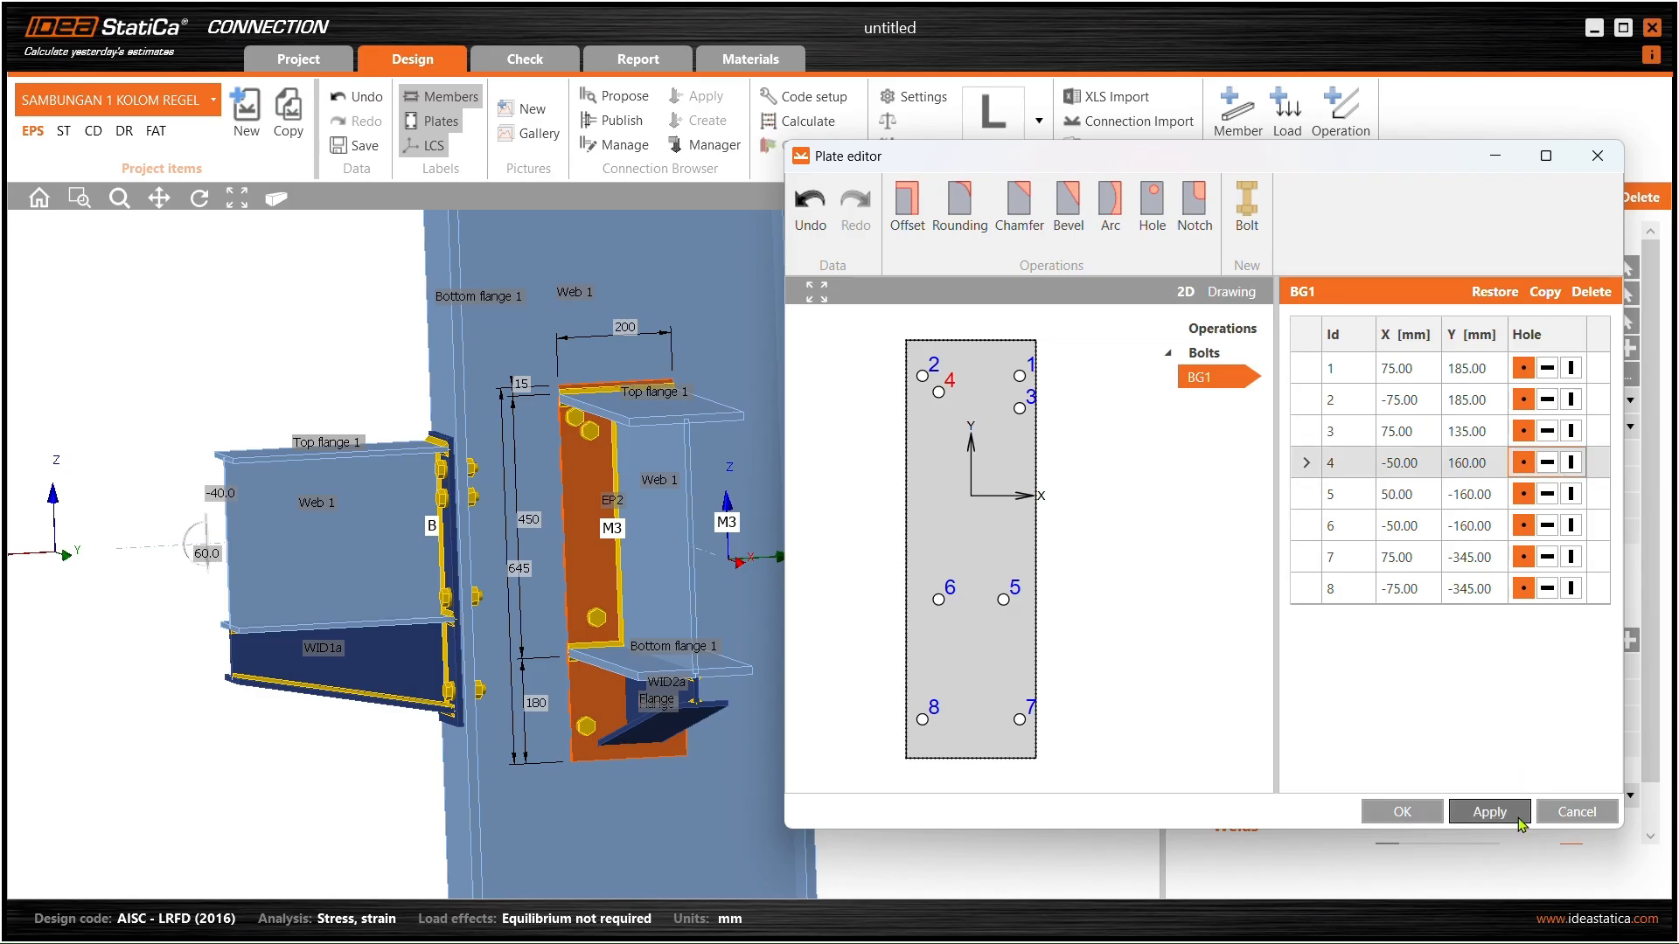
# - Lower bolt 4 to Y 50 mm in the BG1 table, after a trial at 130, and apply it
pyautogui.click(1468, 465)
pyautogui.moveTo(1451, 466); pyautogui.dragTo(1484, 466)
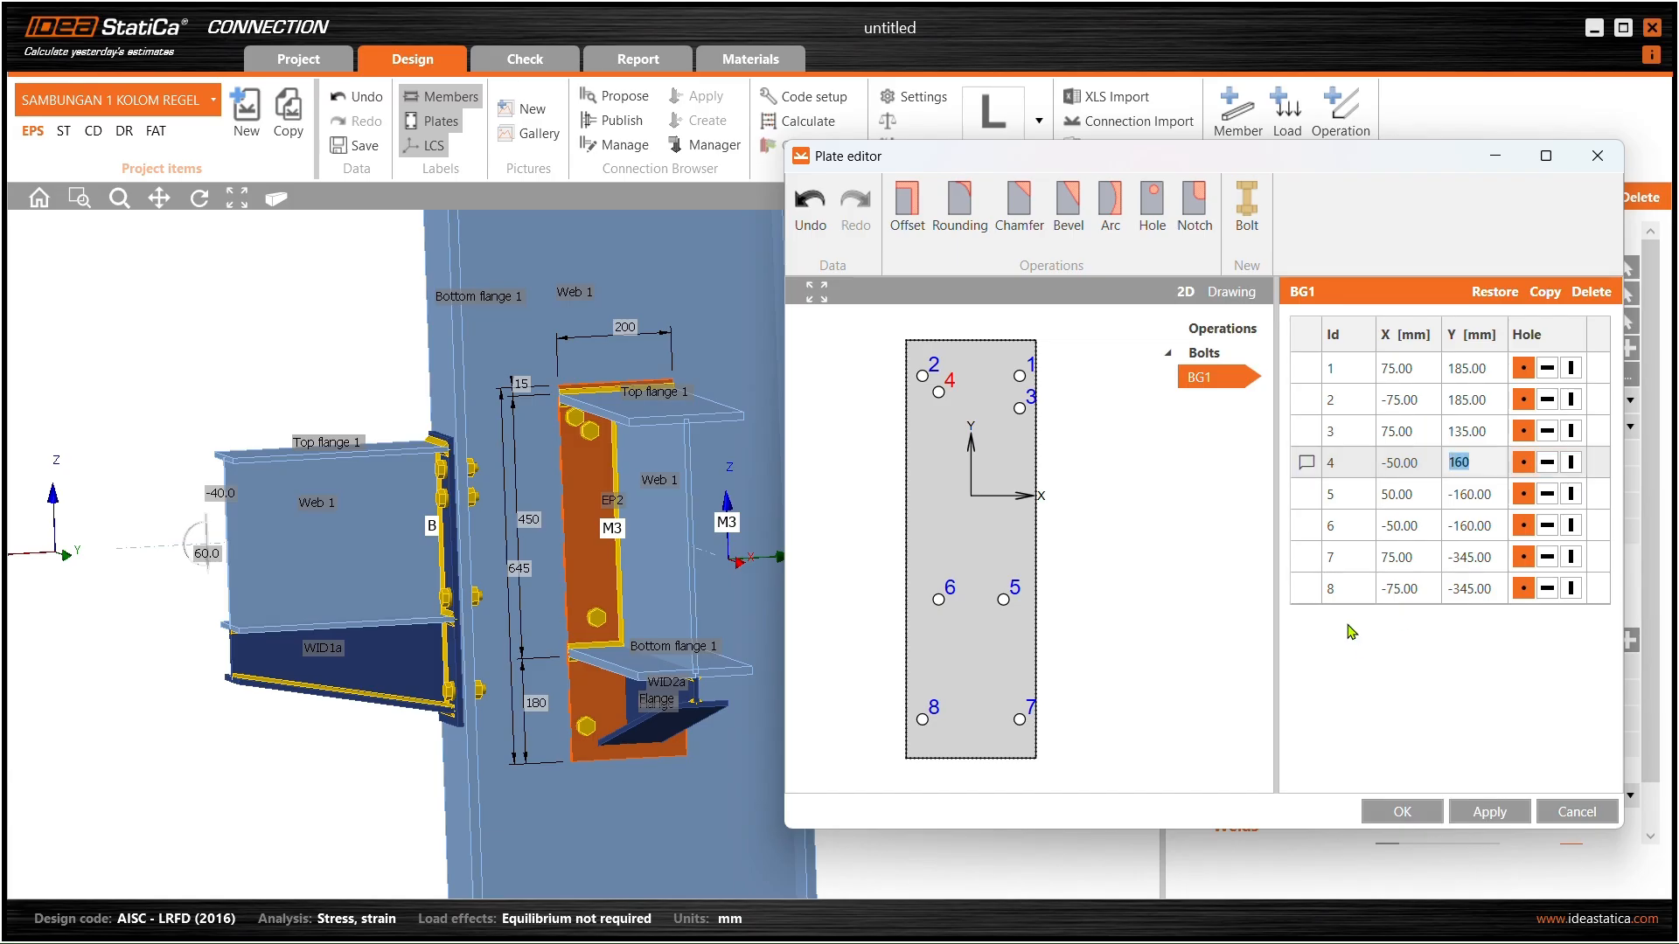
pyautogui.write('130')
pyautogui.press('Return')
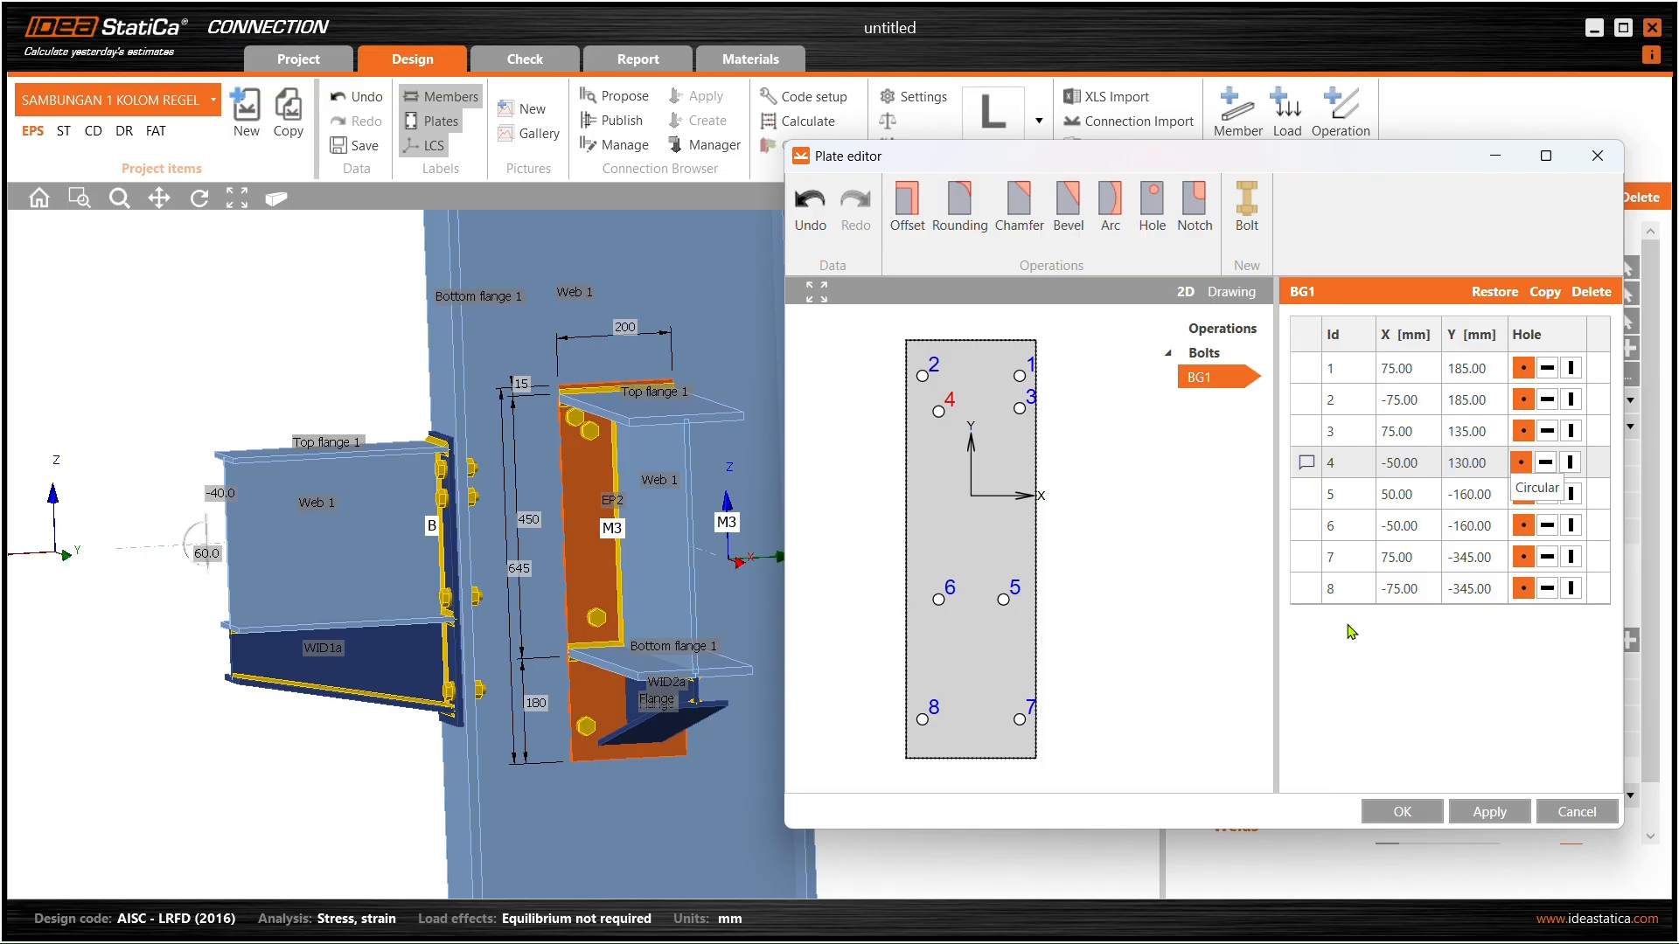
pyautogui.click(1504, 814)
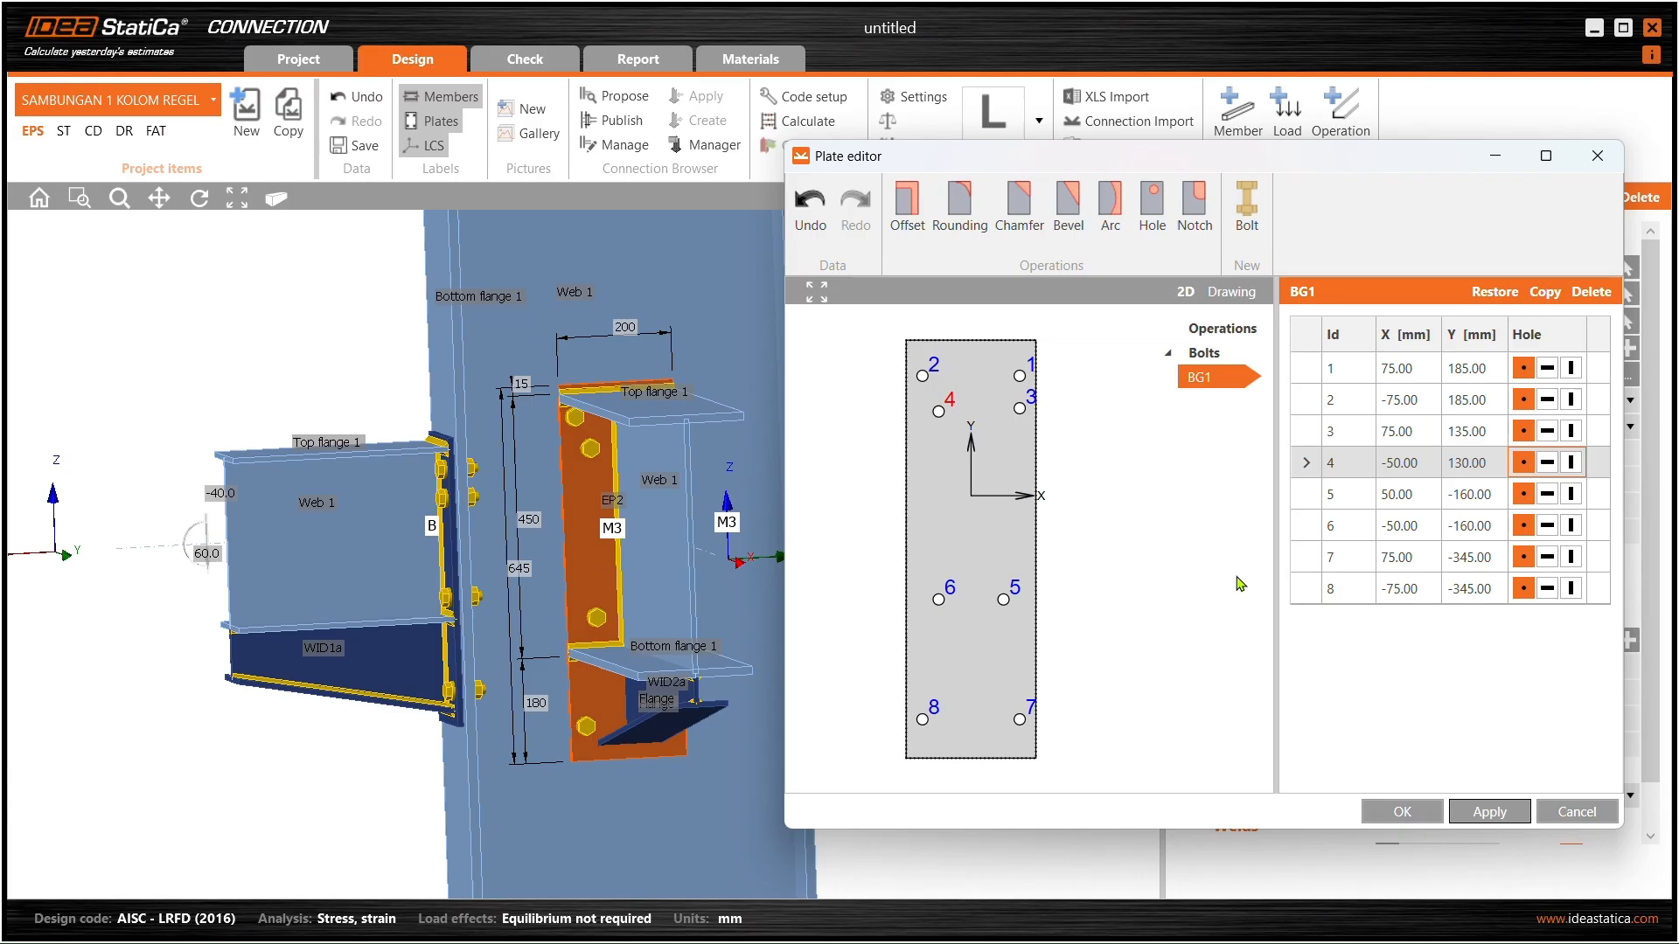
pyautogui.click(1469, 465)
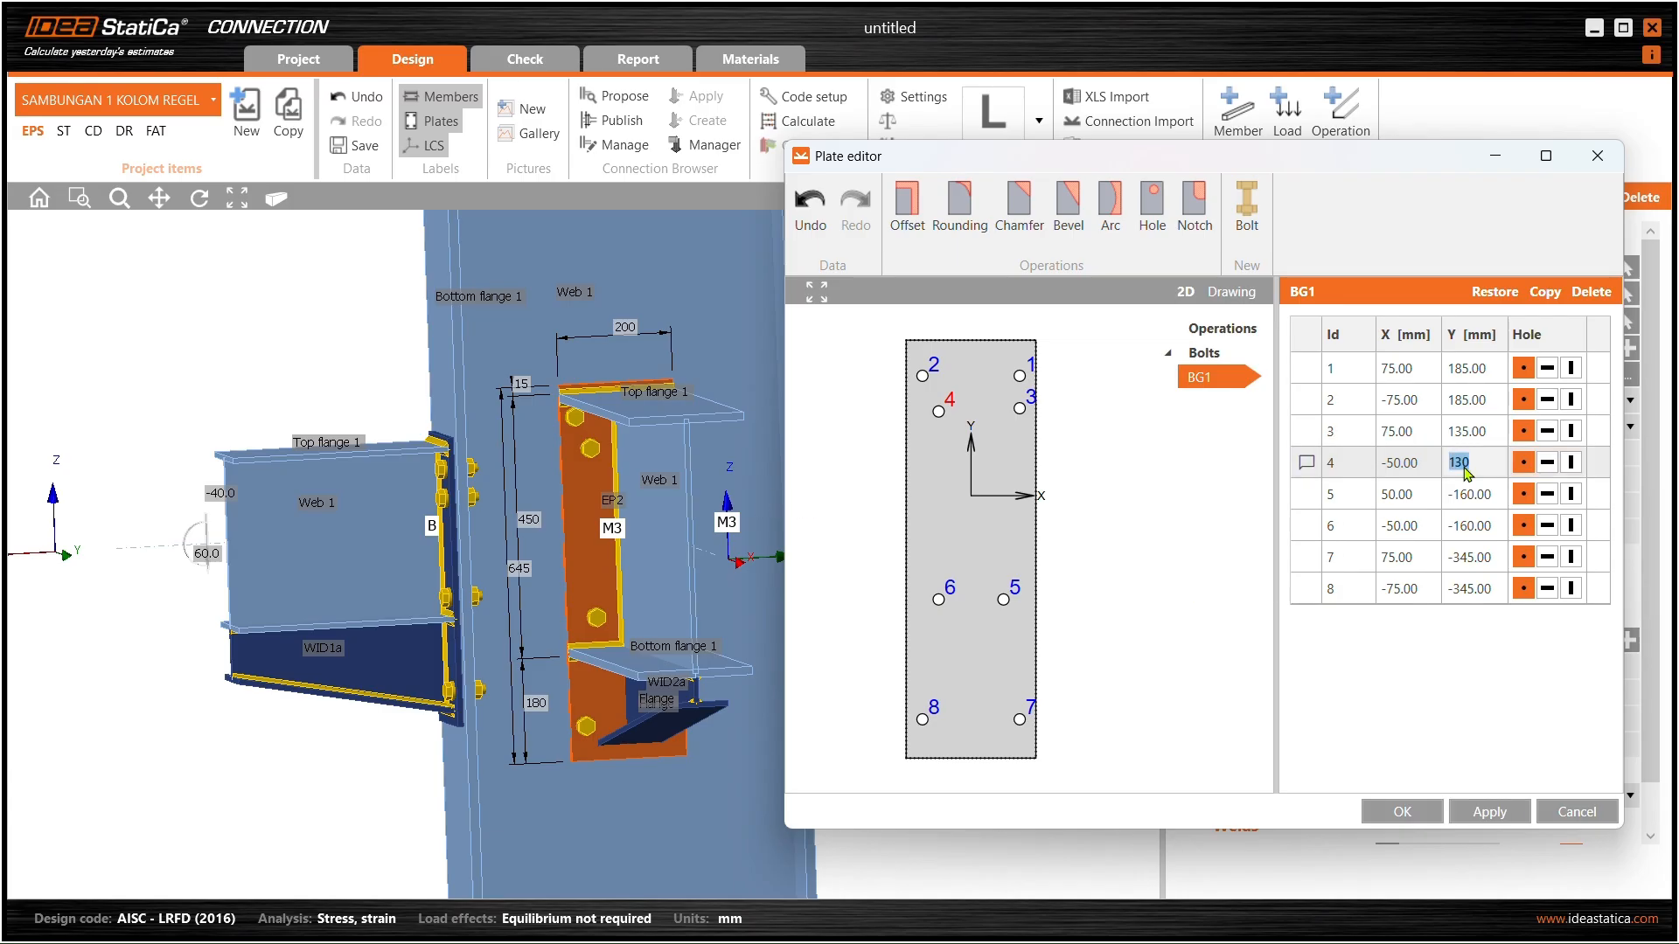
pyautogui.write('50')
pyautogui.press('Return')
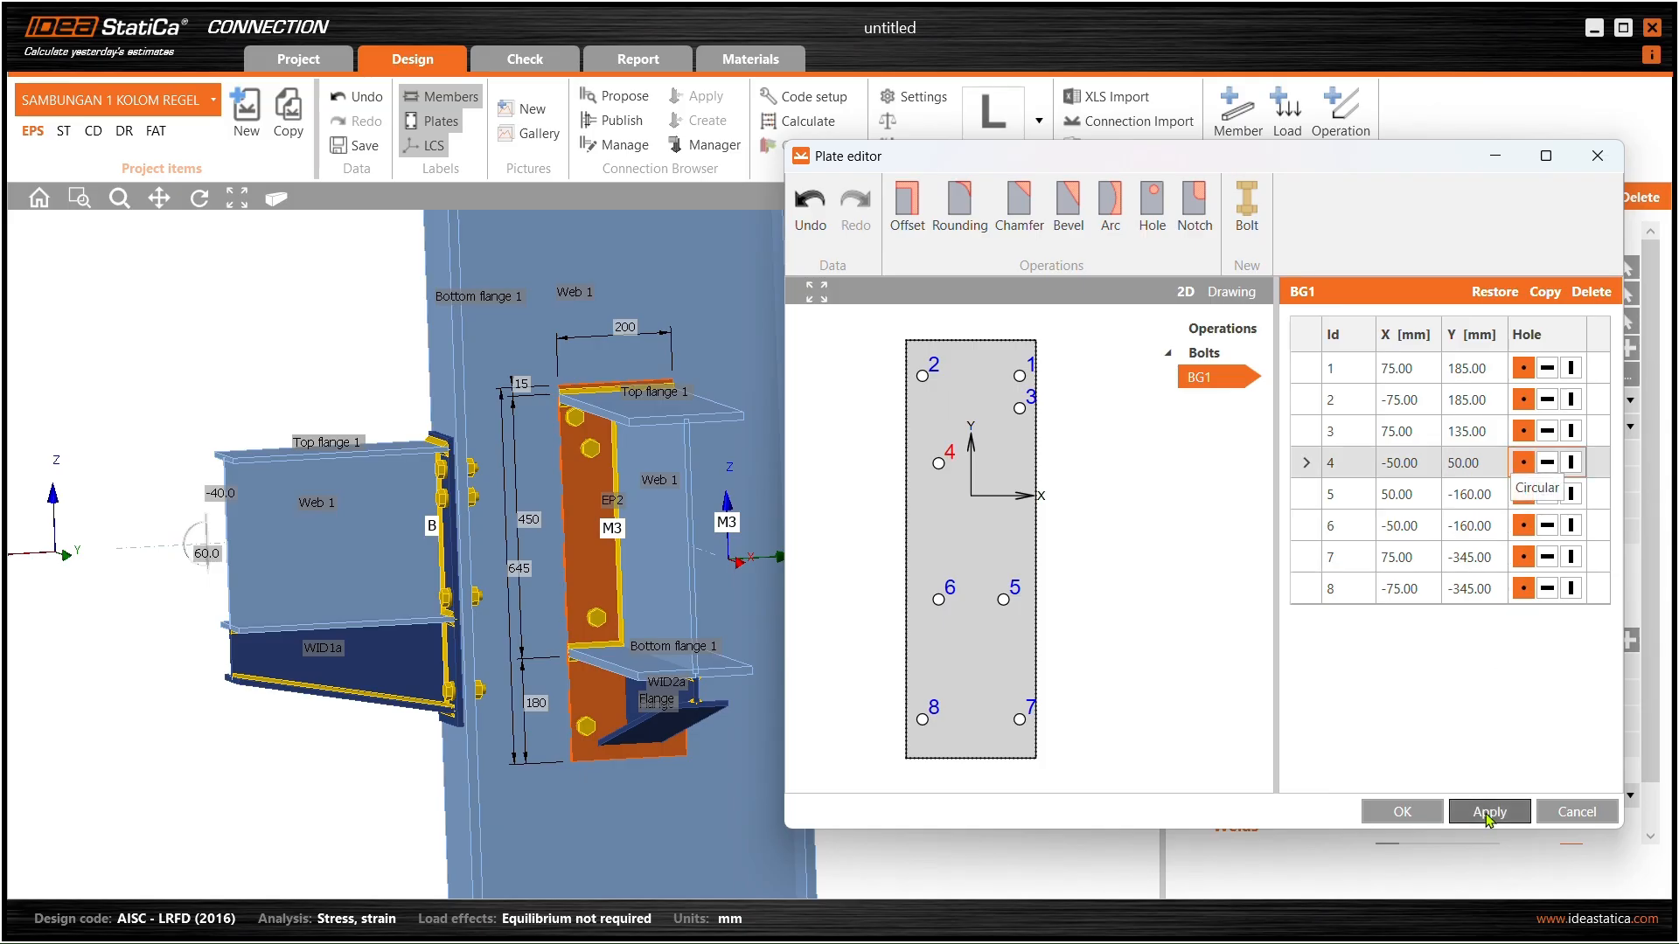
pyautogui.click(1478, 811)
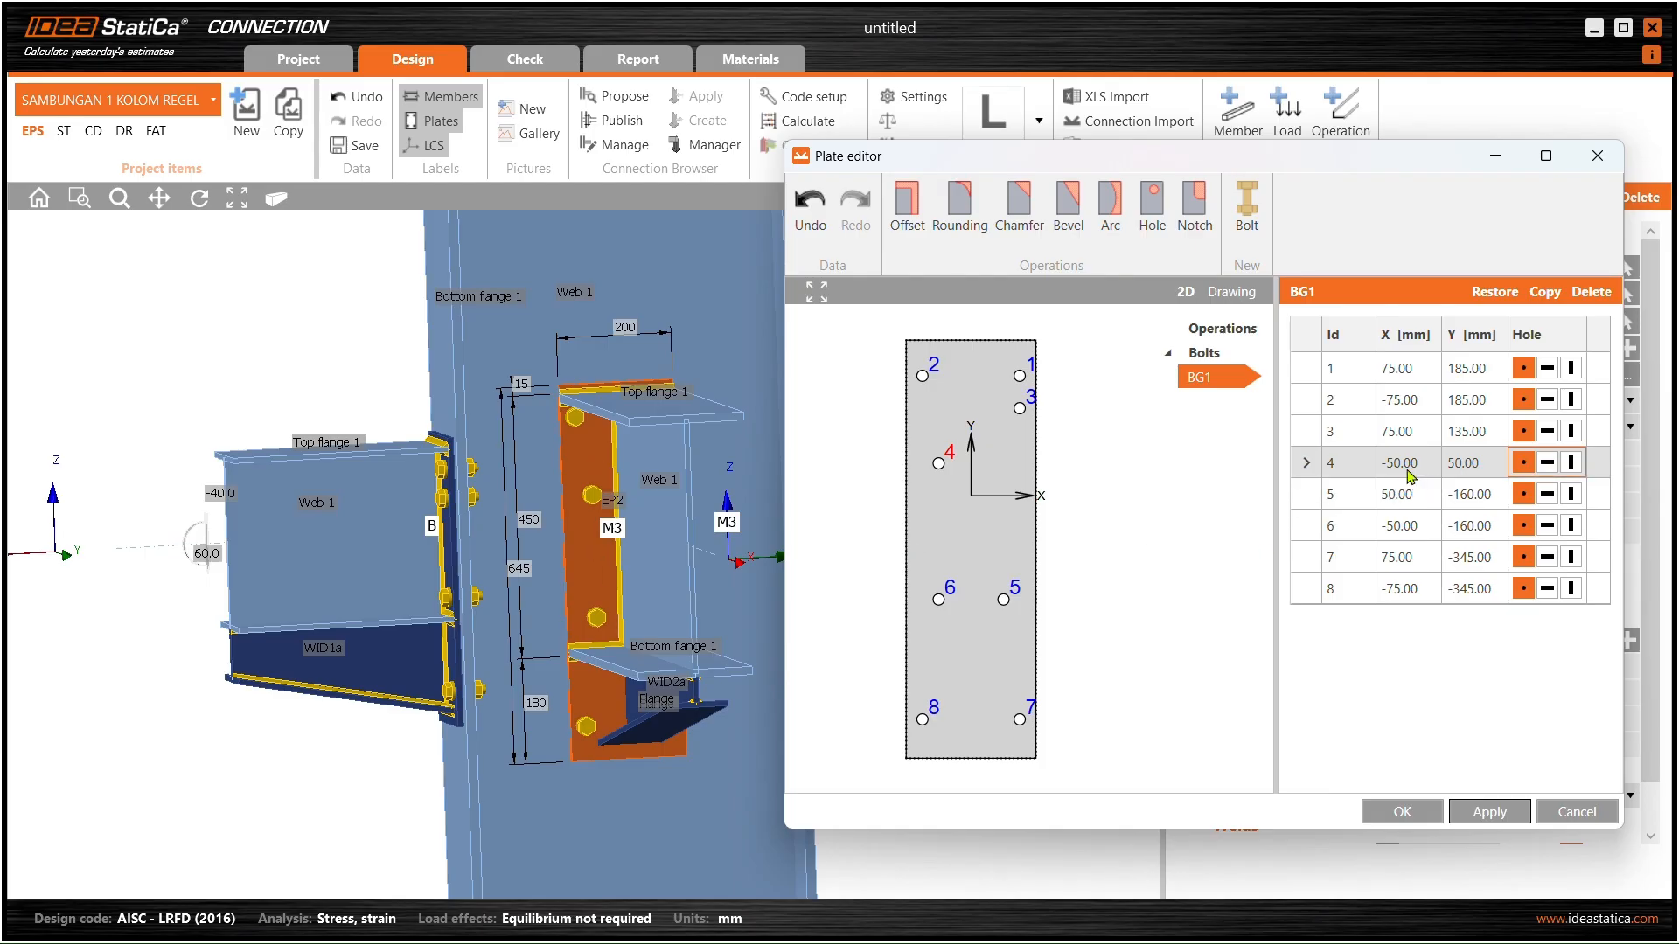
# - Set bolt 3 to X 50, Y 50 mm in the BG1 table and apply it
pyautogui.click(1025, 408)
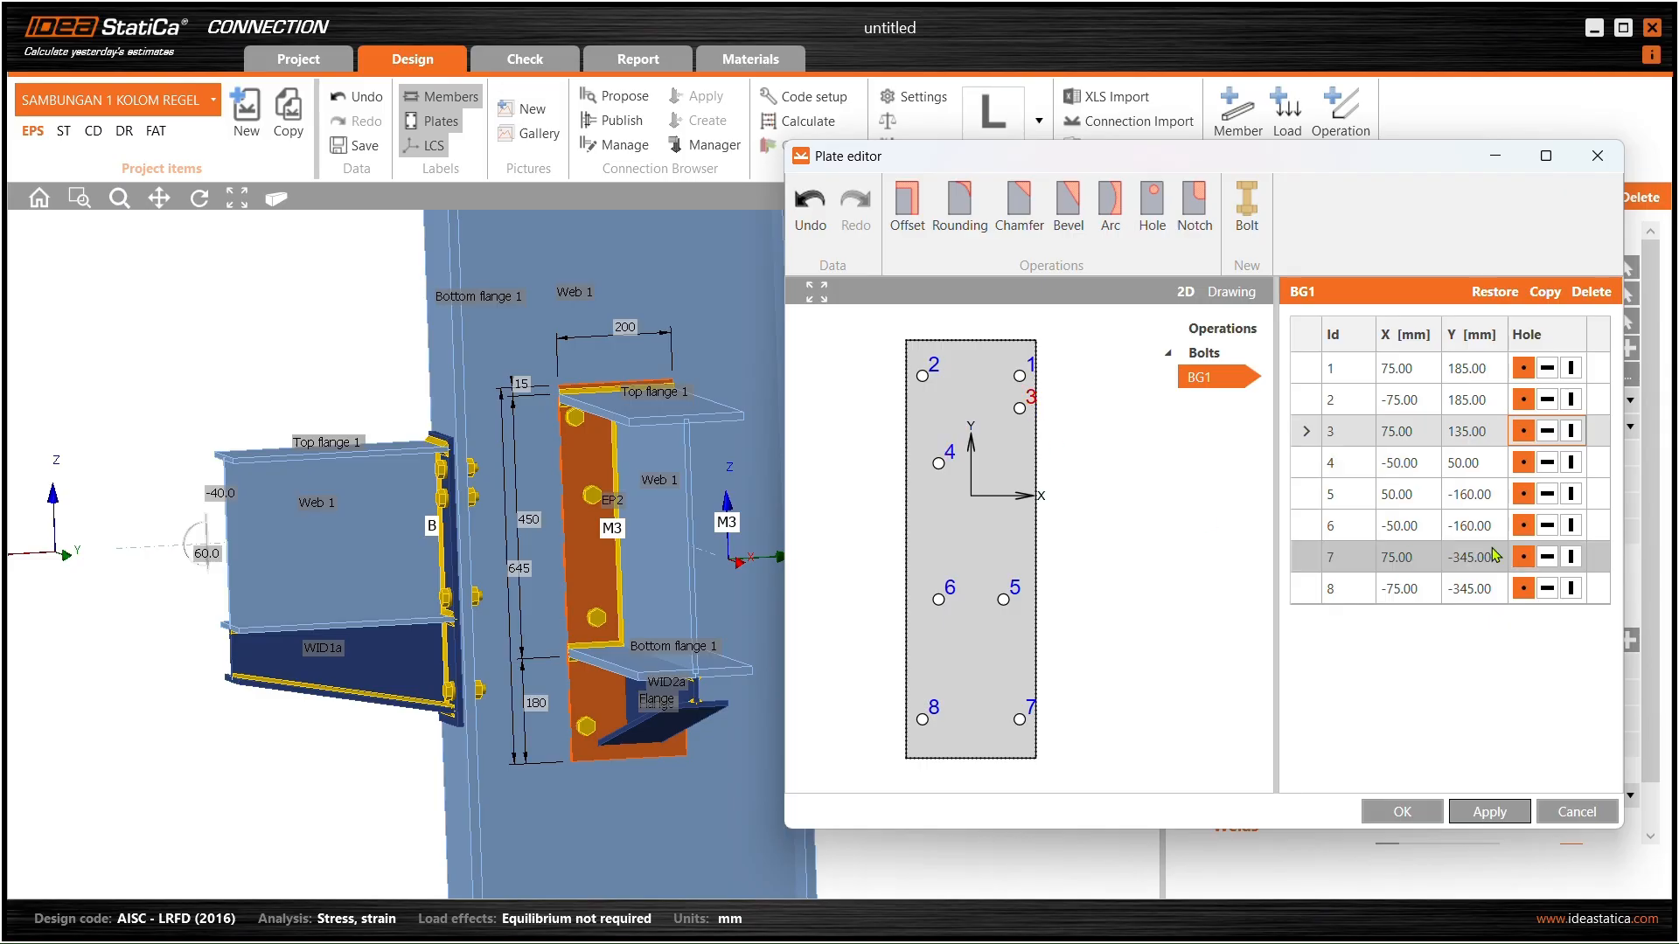
pyautogui.click(1416, 433)
pyautogui.doubleClick(1383, 434)
pyautogui.write('50')
pyautogui.press('Tab')
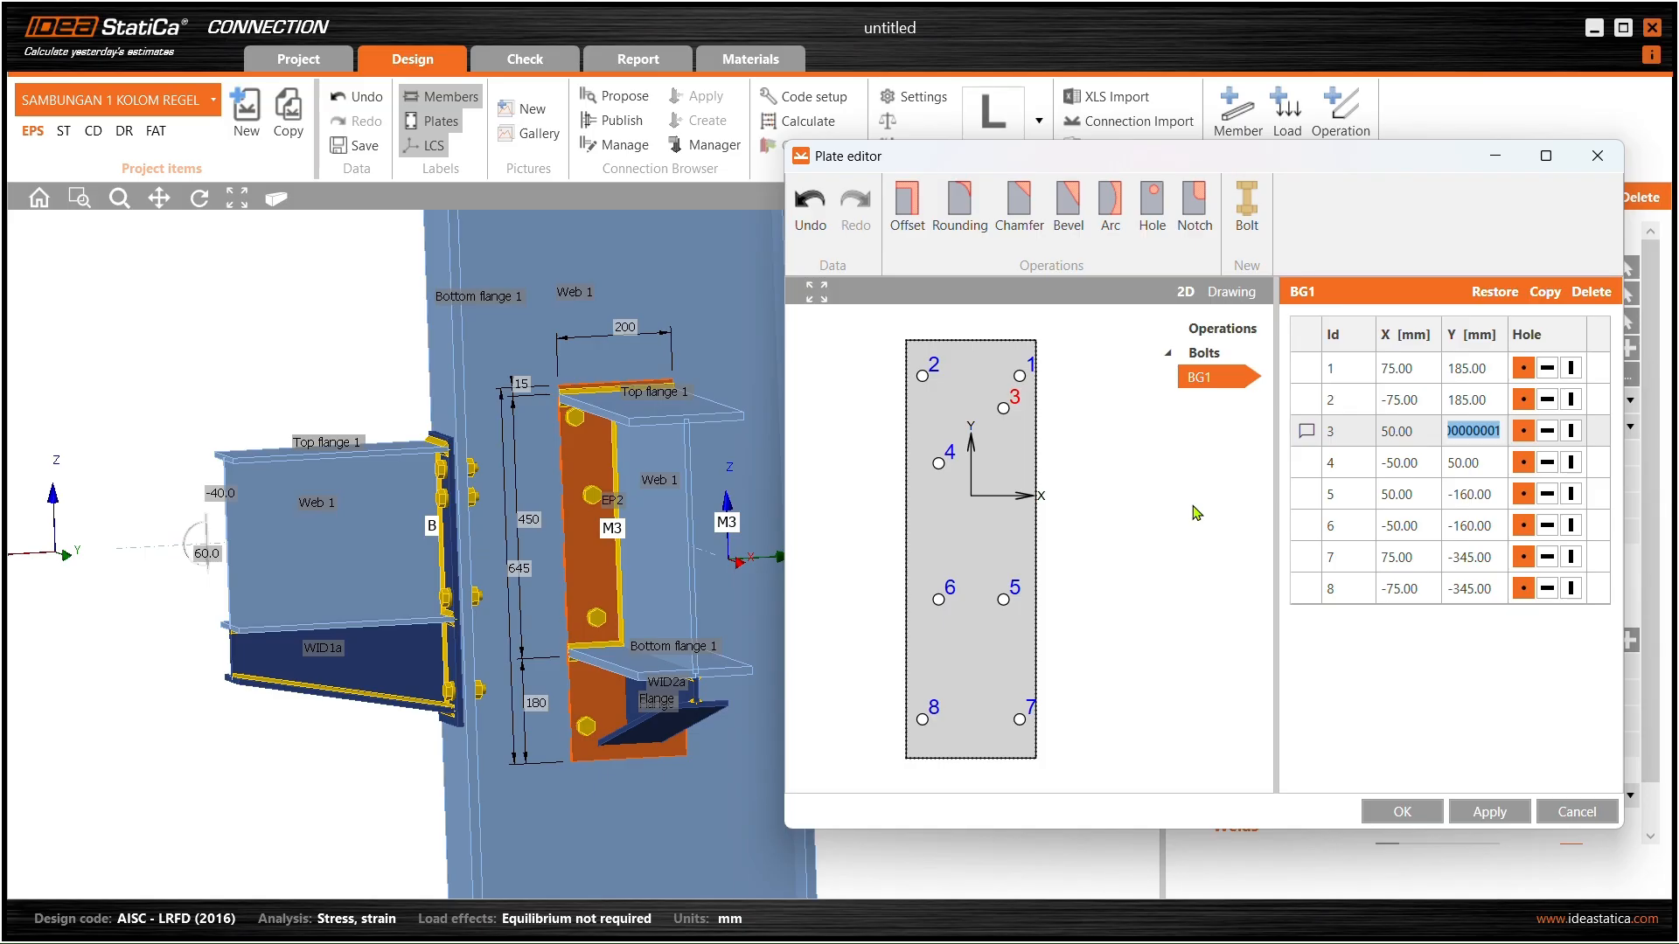
pyautogui.write('50')
pyautogui.press('Return')
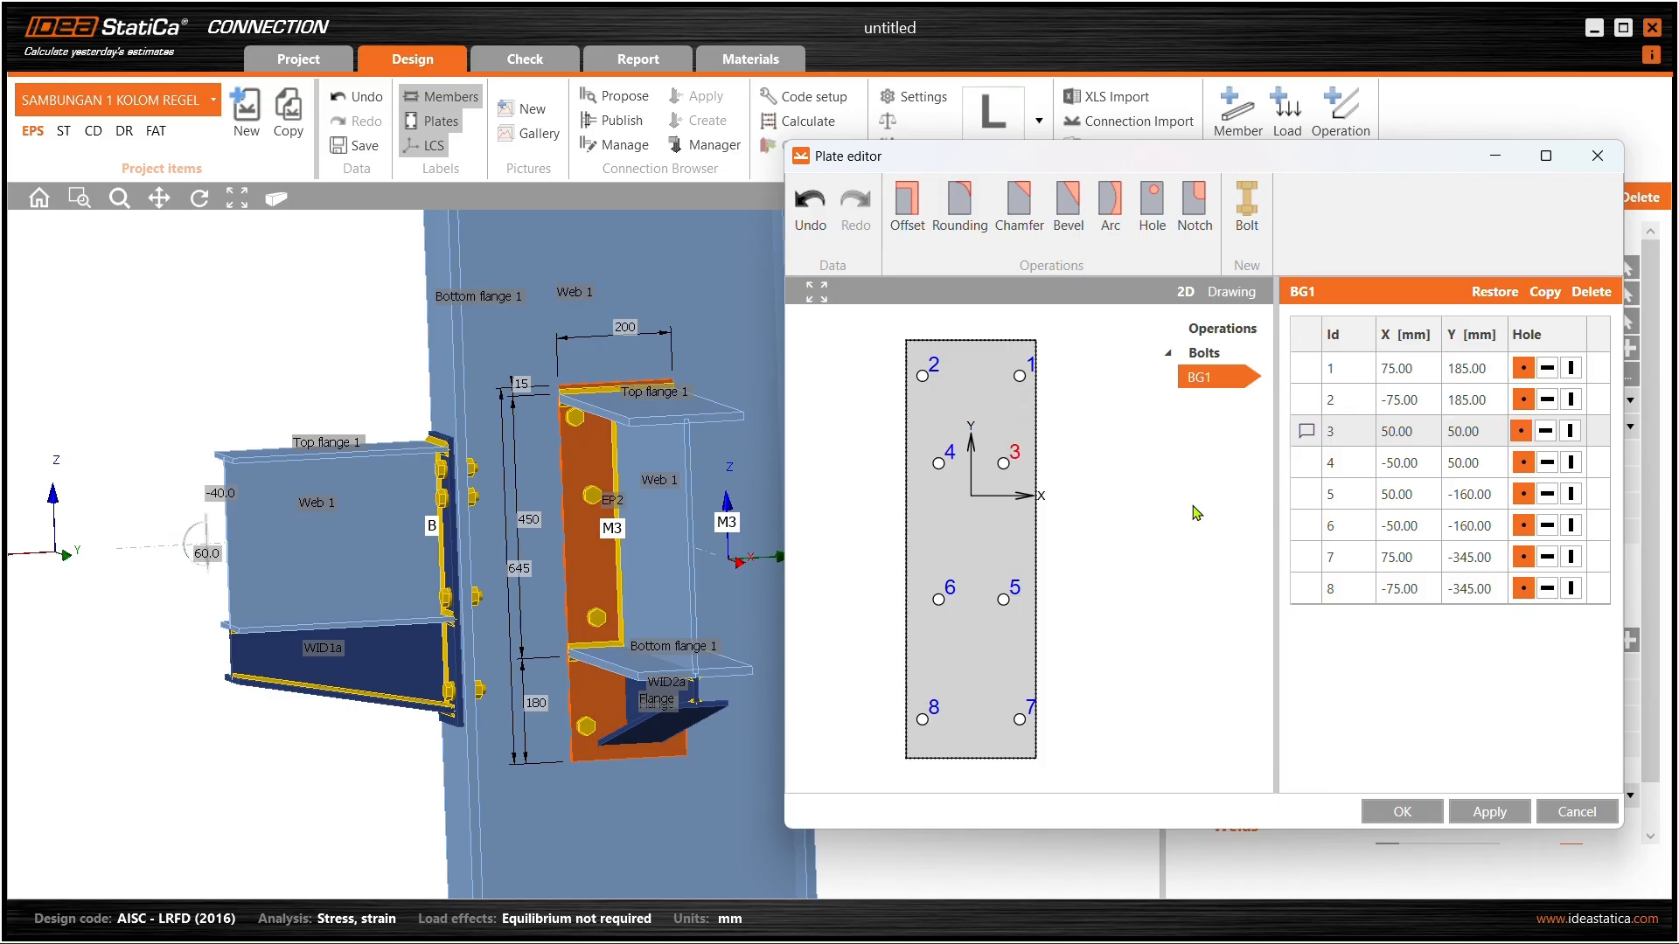
pyautogui.click(1496, 815)
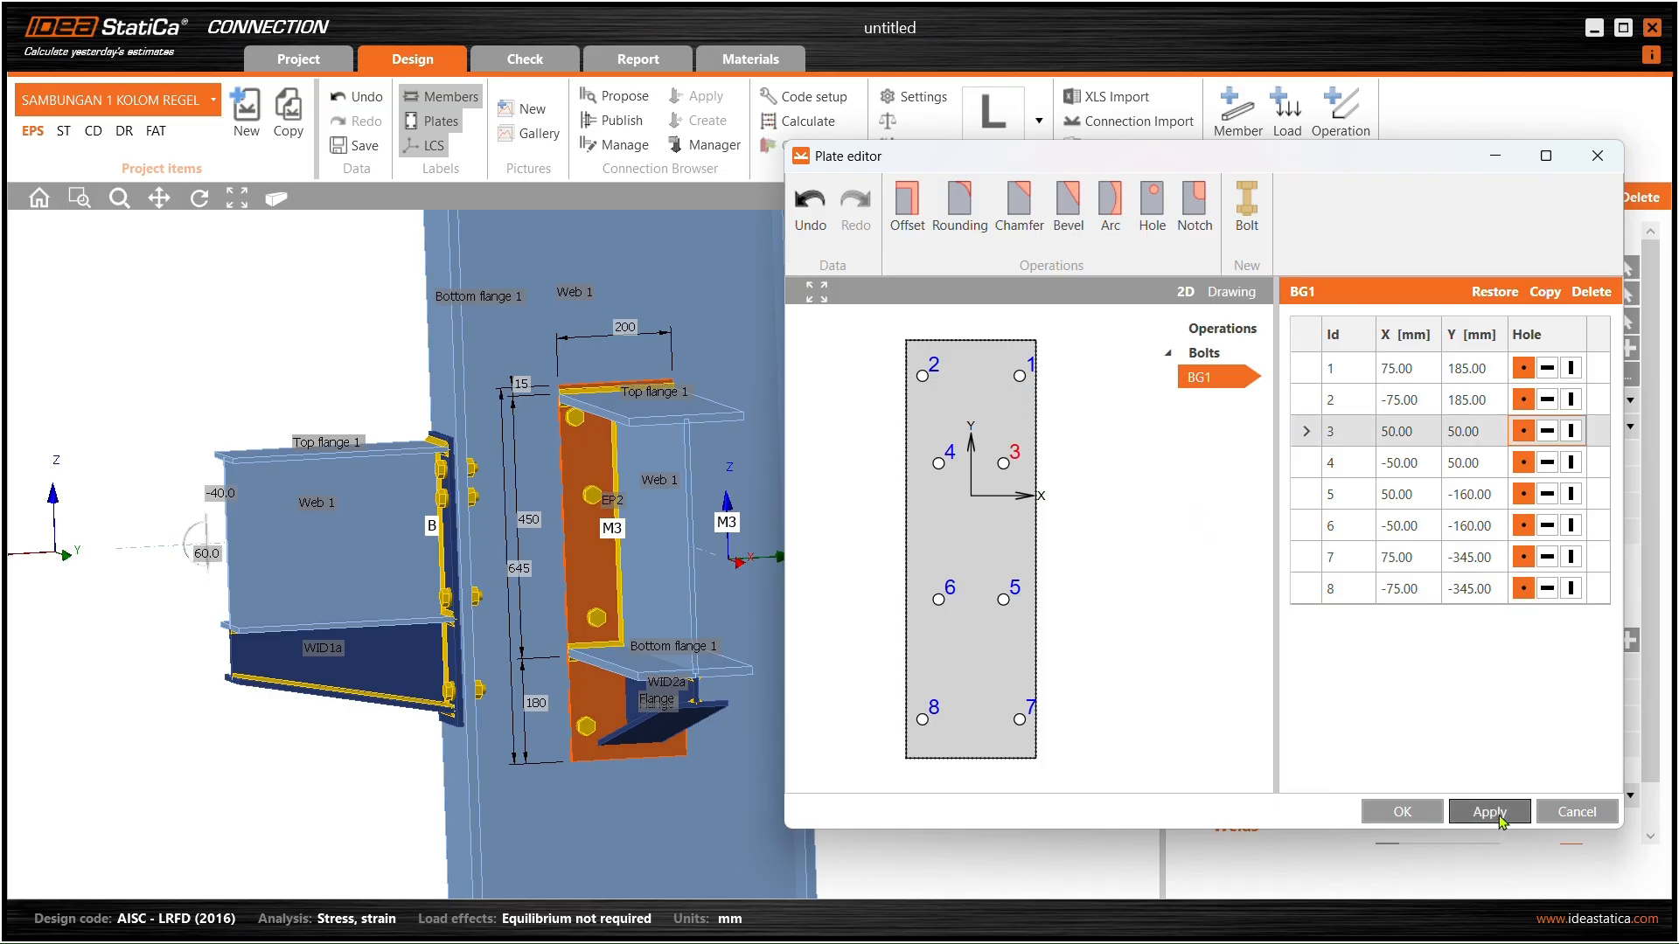
# - Select bolt 2 and set its X coordinate to -50 mm
pyautogui.click(924, 373)
pyautogui.click(1417, 398)
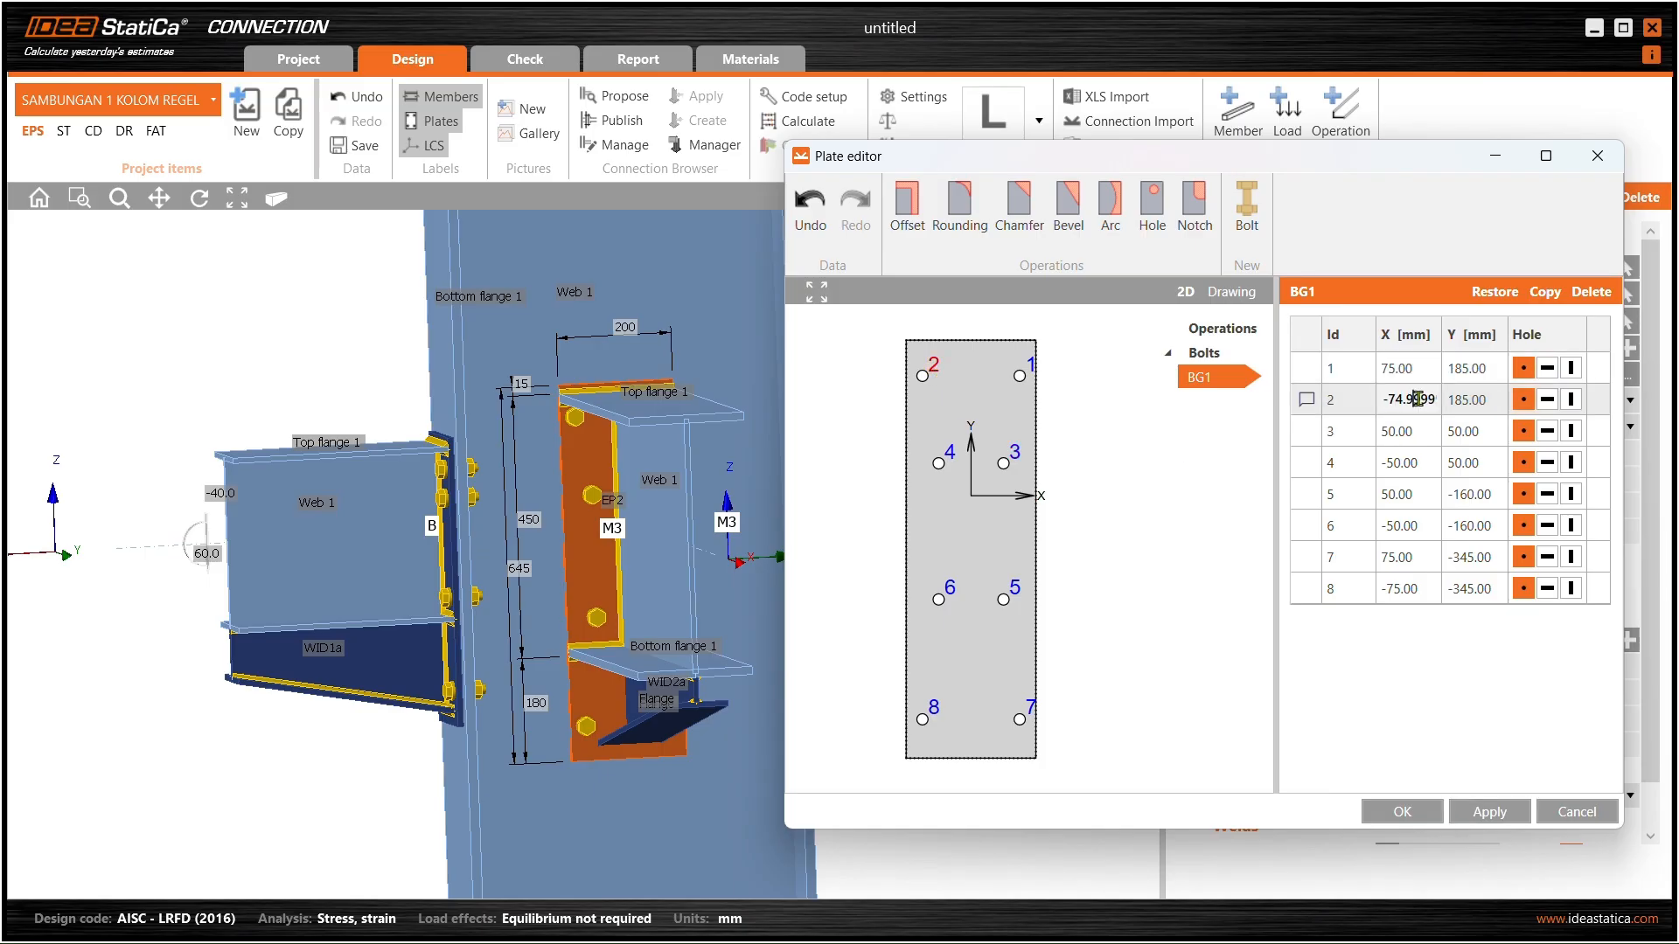
pyautogui.moveTo(1390, 399); pyautogui.dragTo(1501, 408)
pyautogui.write('-50')
pyautogui.press('Tab')
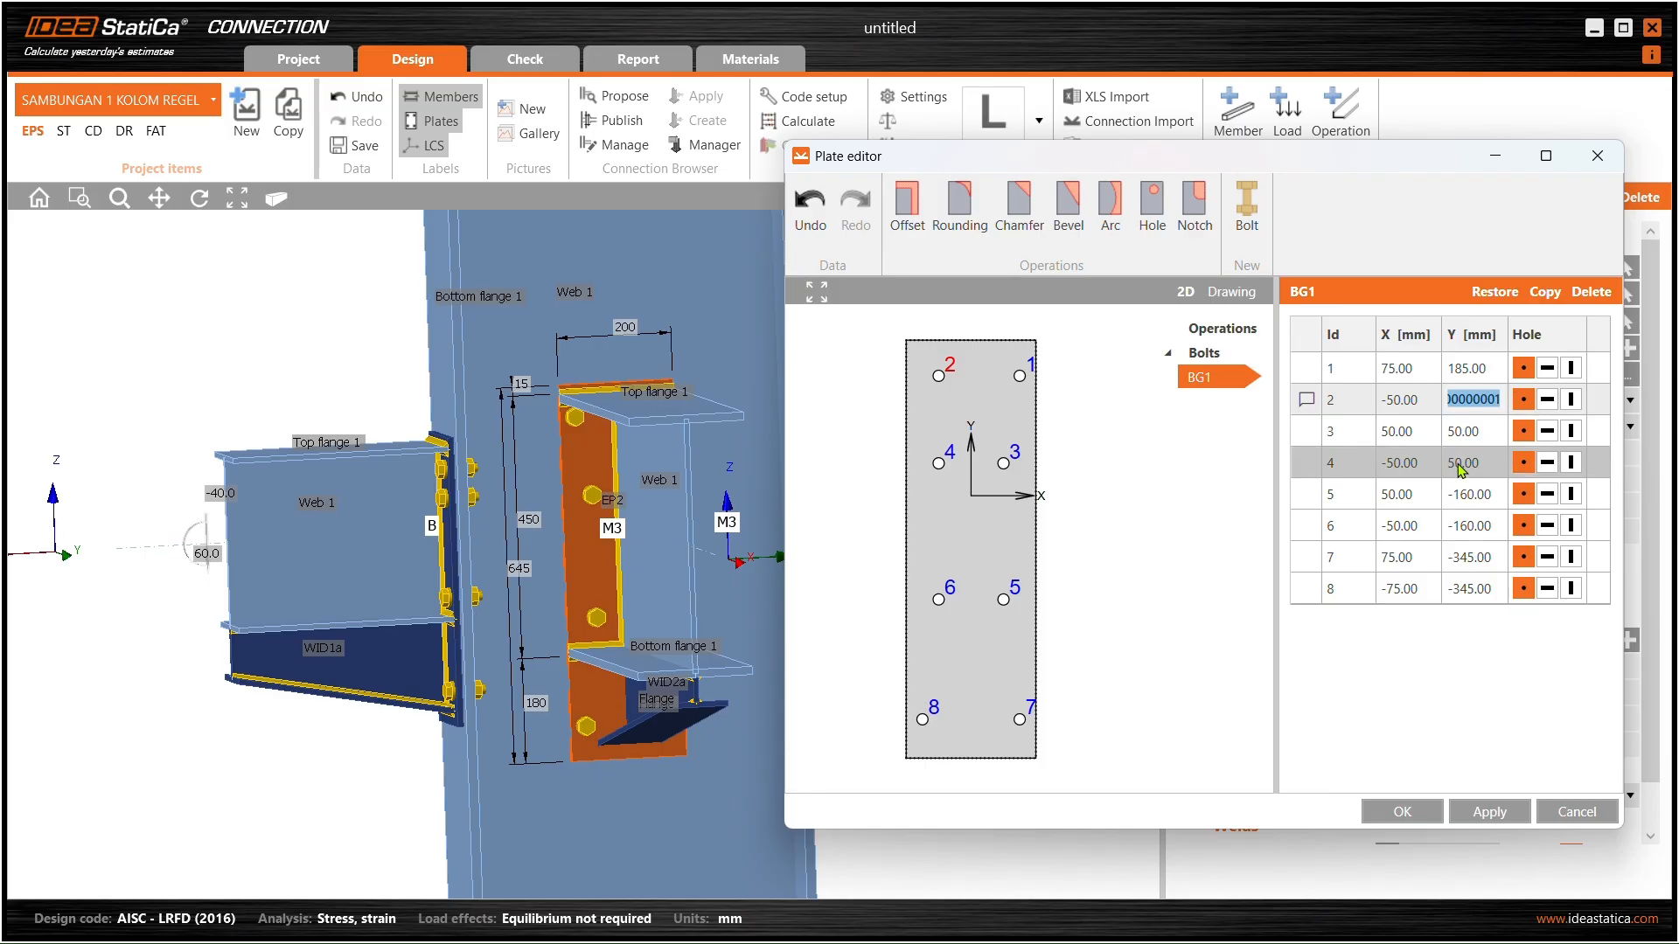
# - Set bolt 2's Y coordinate to 120 mm and apply it
pyautogui.write('70')
pyautogui.press('Tab')
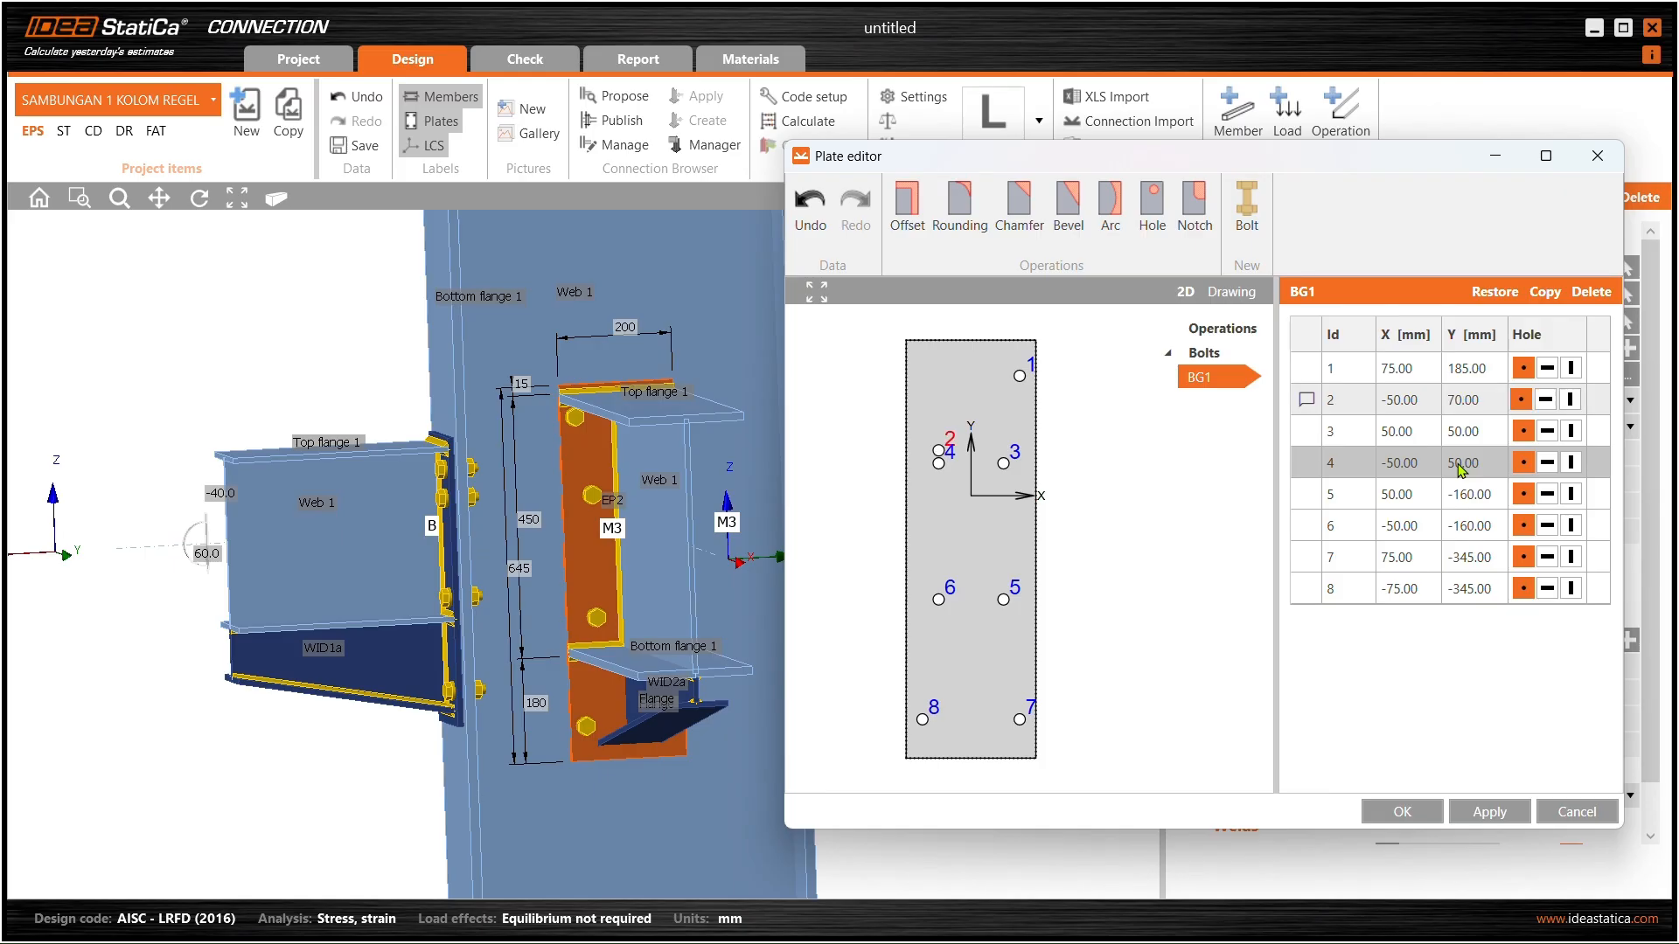
pyautogui.click(1473, 400)
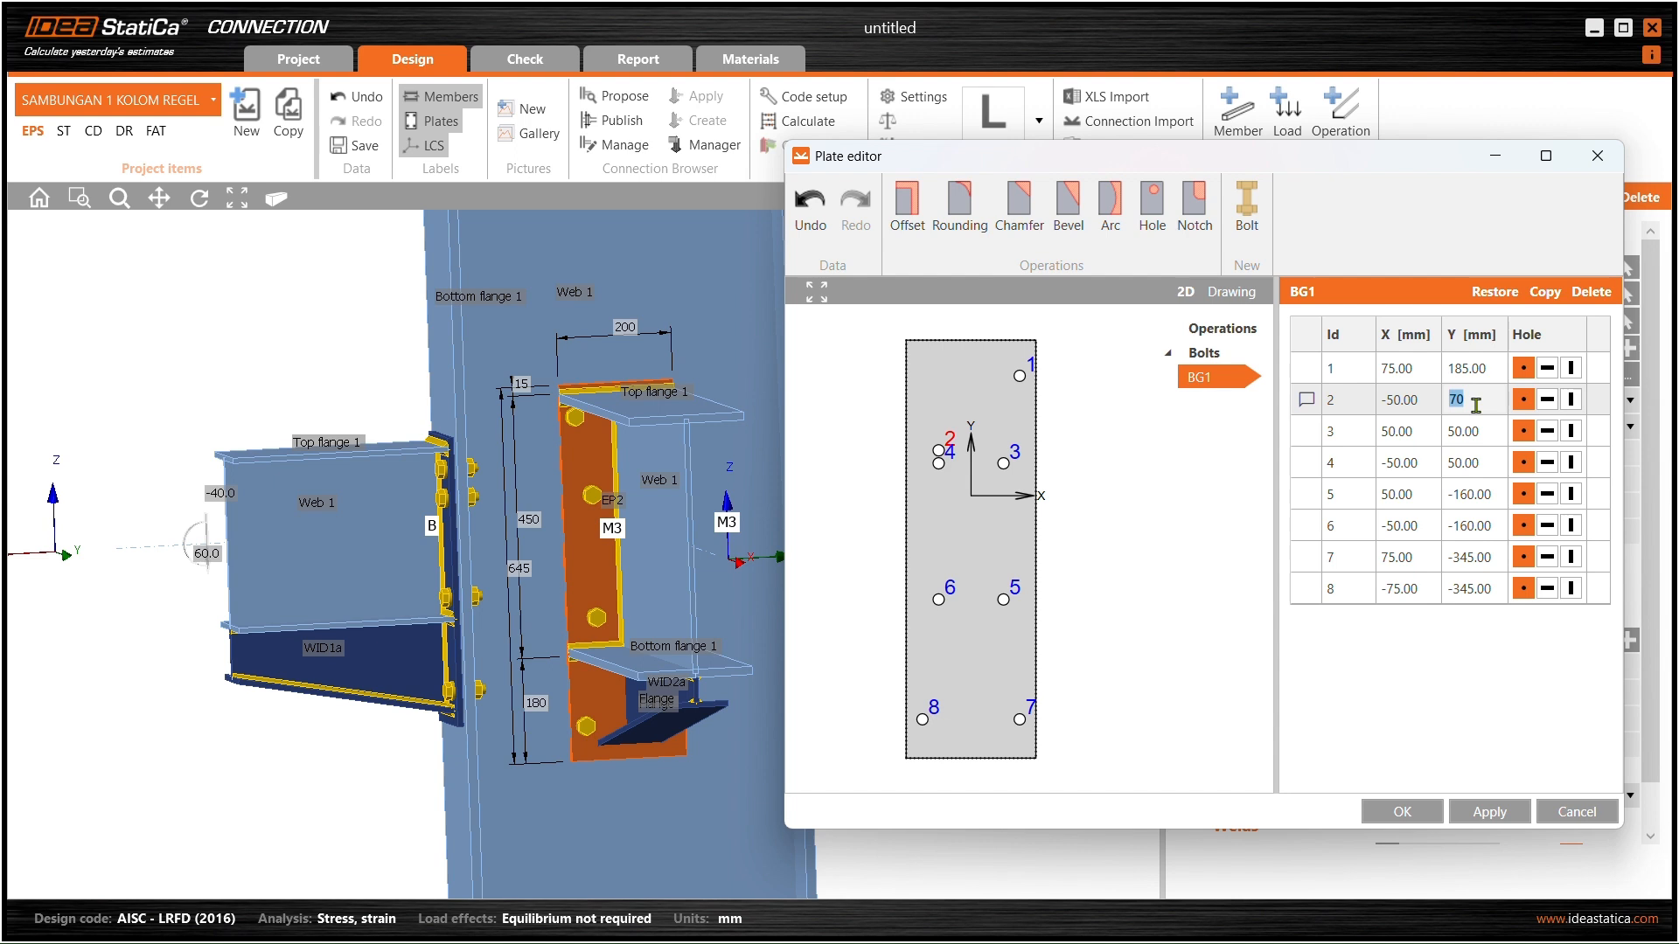
pyautogui.write('100')
pyautogui.press('Tab')
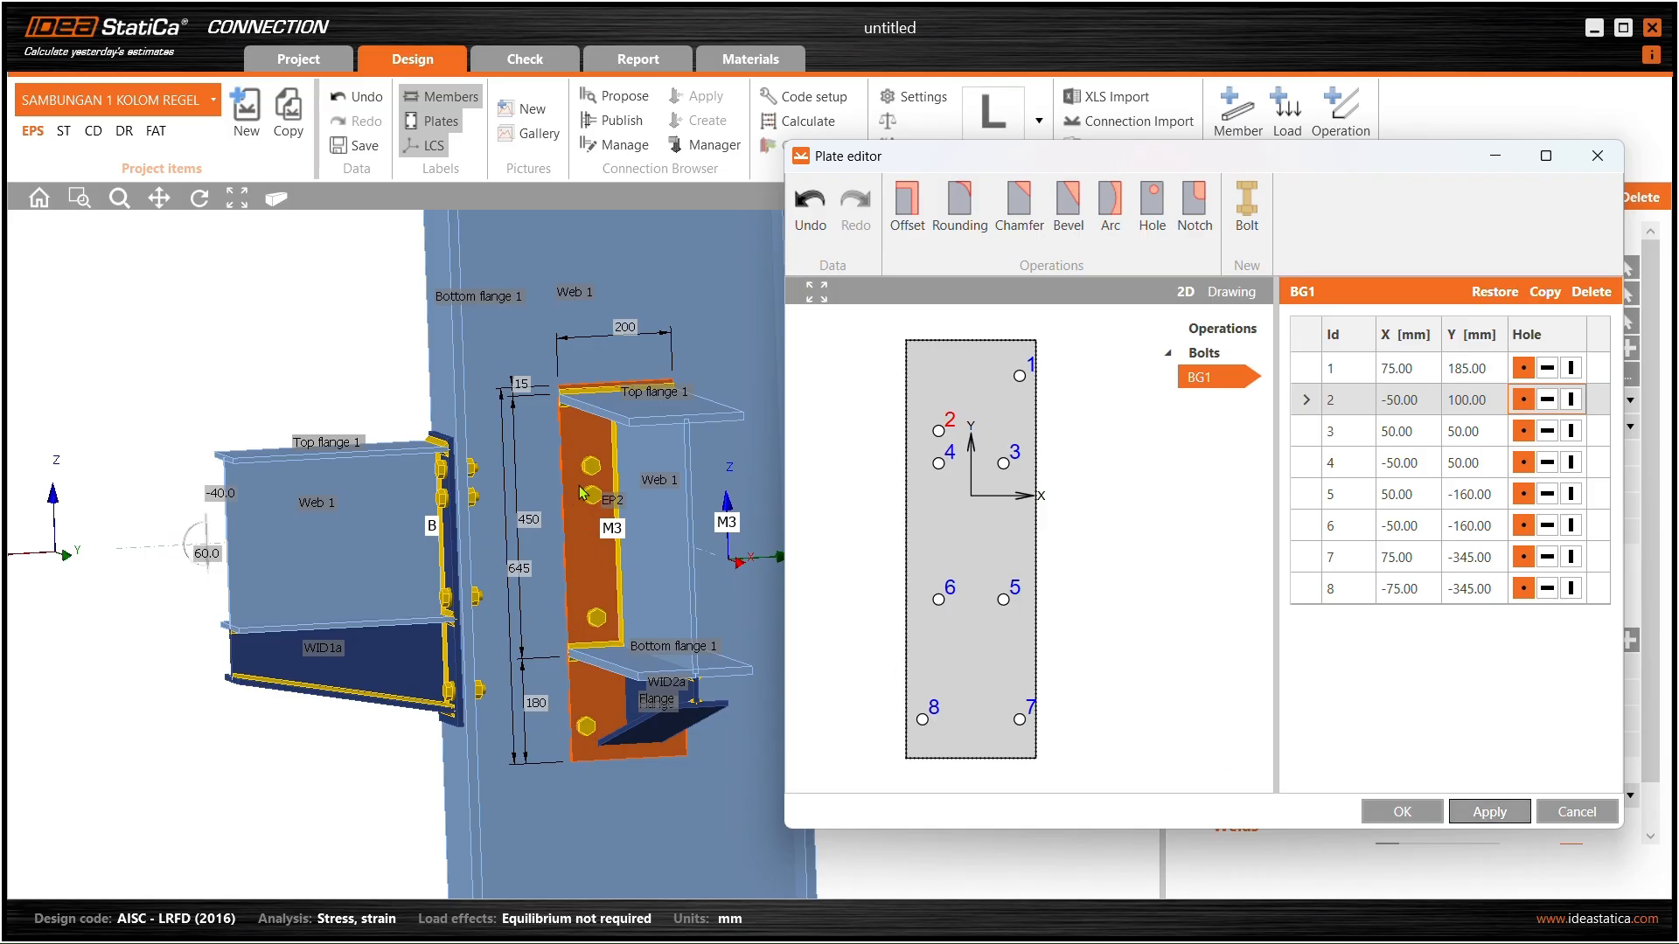
pyautogui.doubleClick(1484, 398)
pyautogui.write('100')
pyautogui.press('Return')
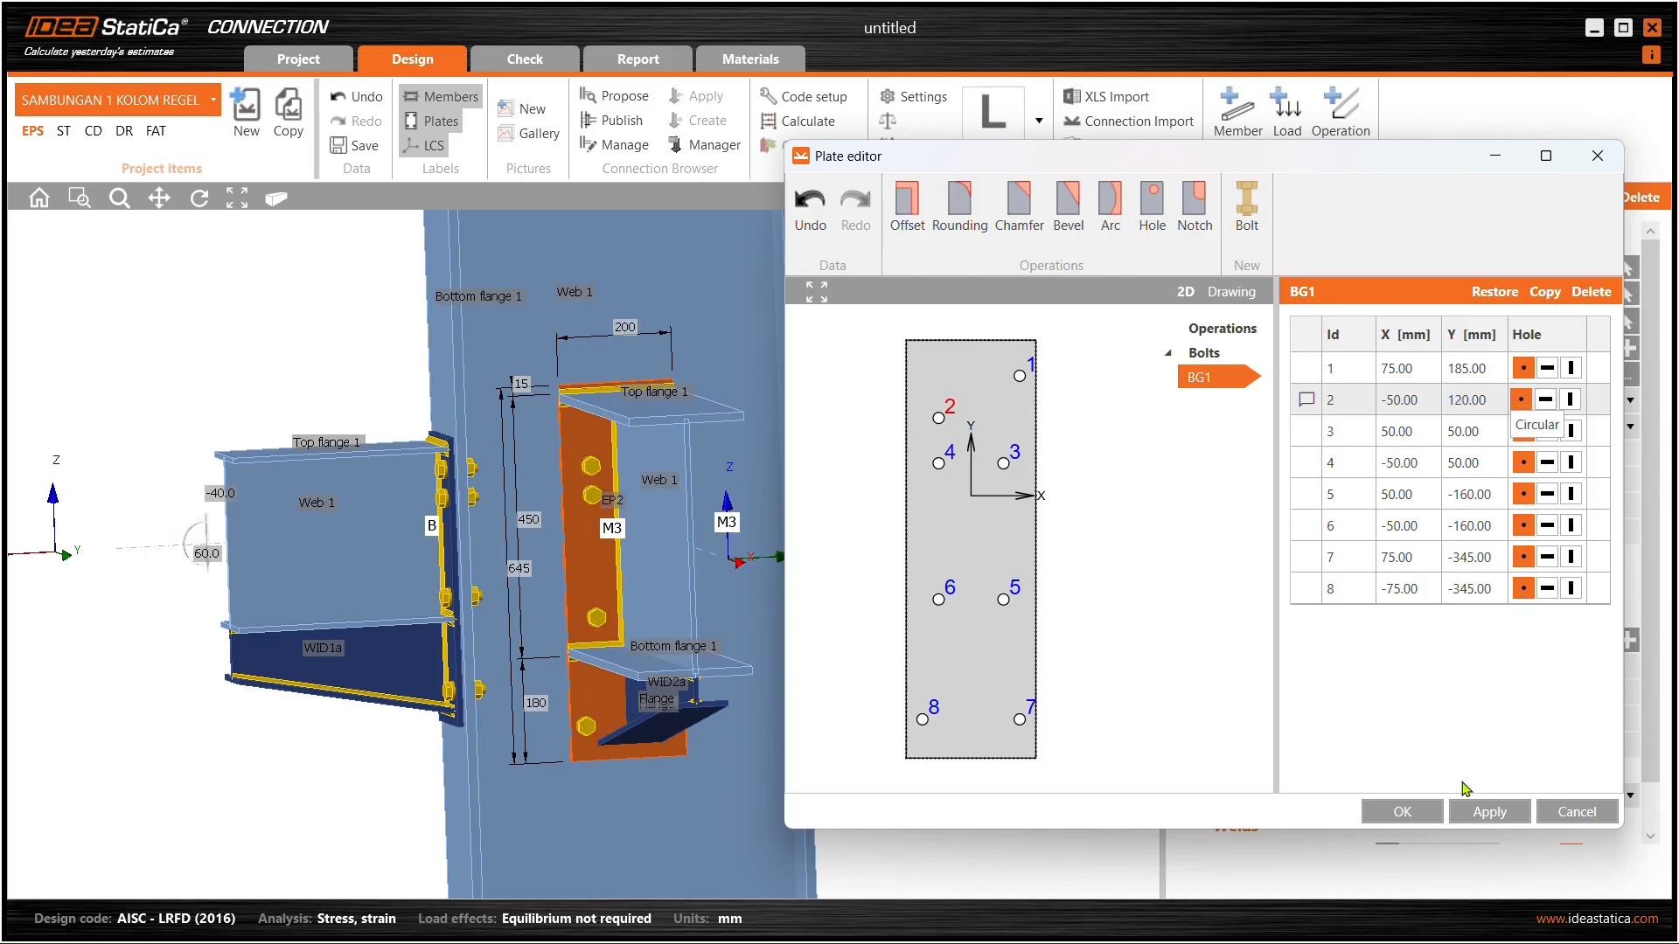
pyautogui.click(1497, 813)
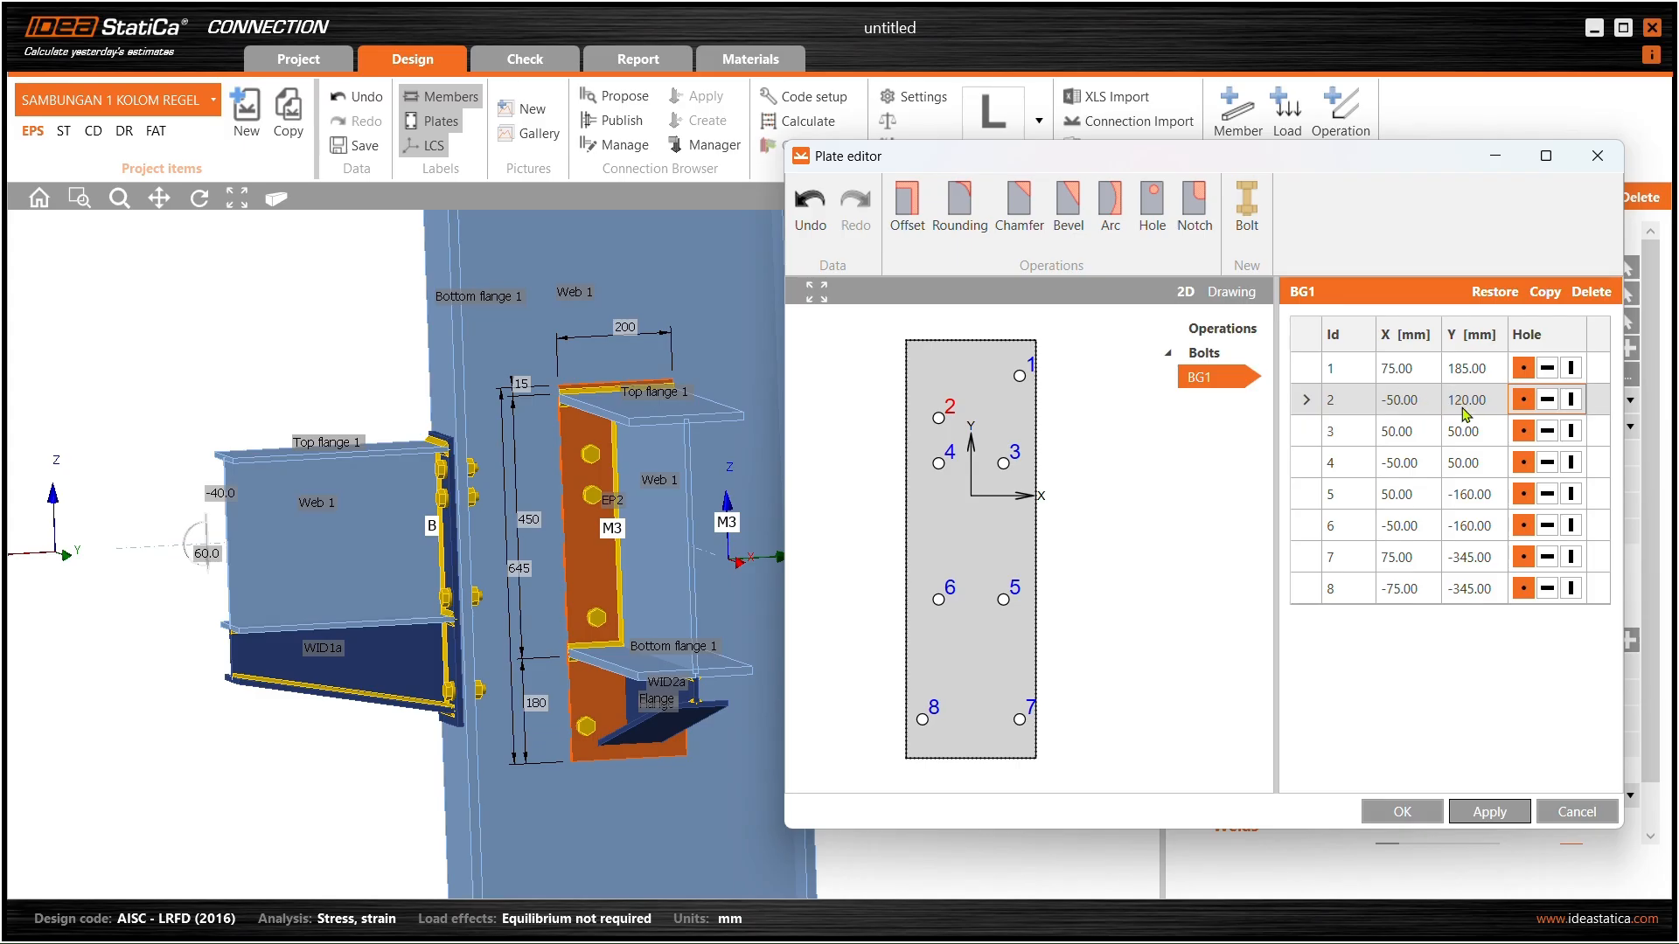
# - Move bolt 1 to X 50, Y 120 mm and apply
pyautogui.click(1032, 372)
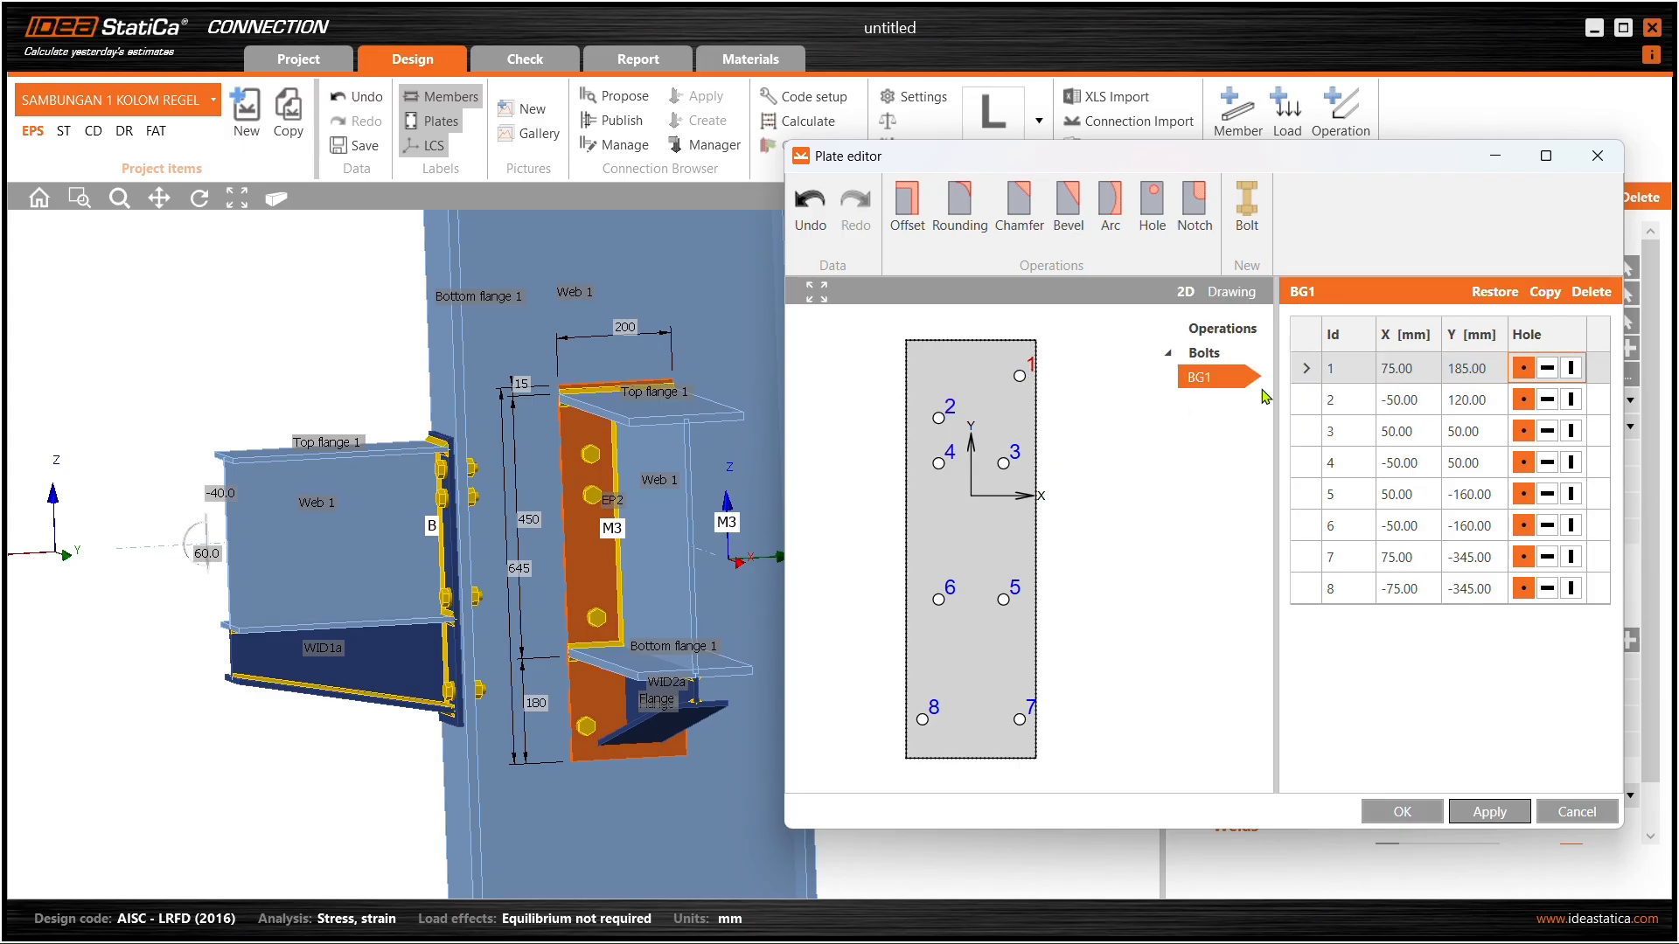
pyautogui.click(1416, 367)
pyautogui.doubleClick(1417, 367)
pyautogui.write('50')
pyautogui.press('Tab')
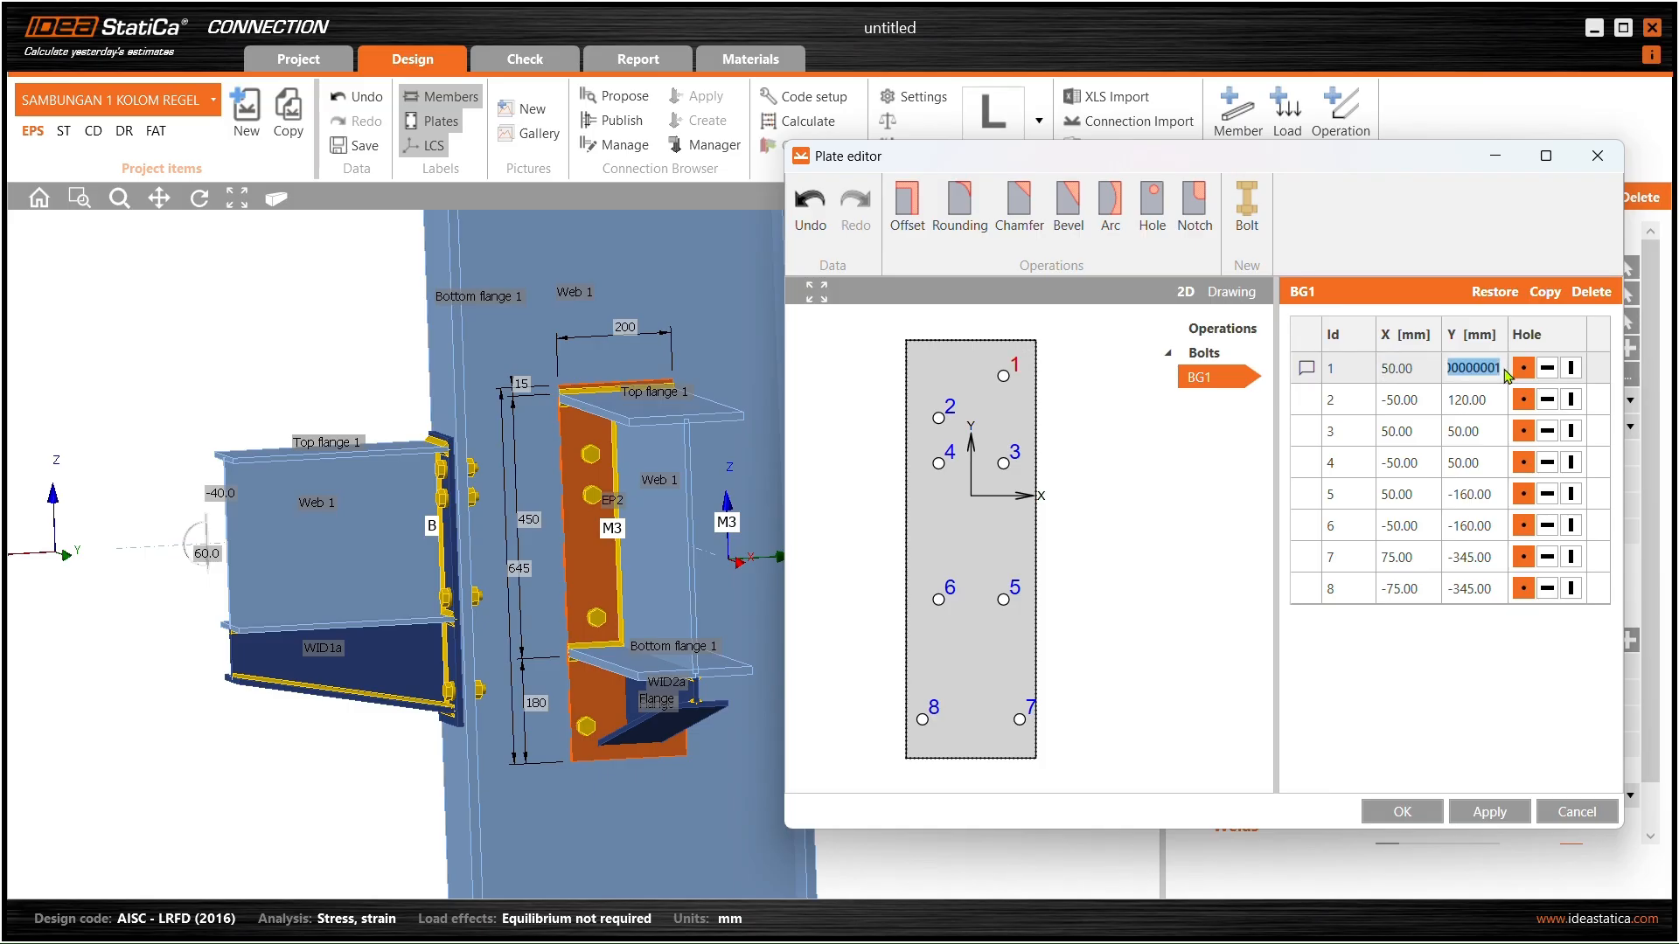
pyautogui.write('120')
pyautogui.press('Tab')
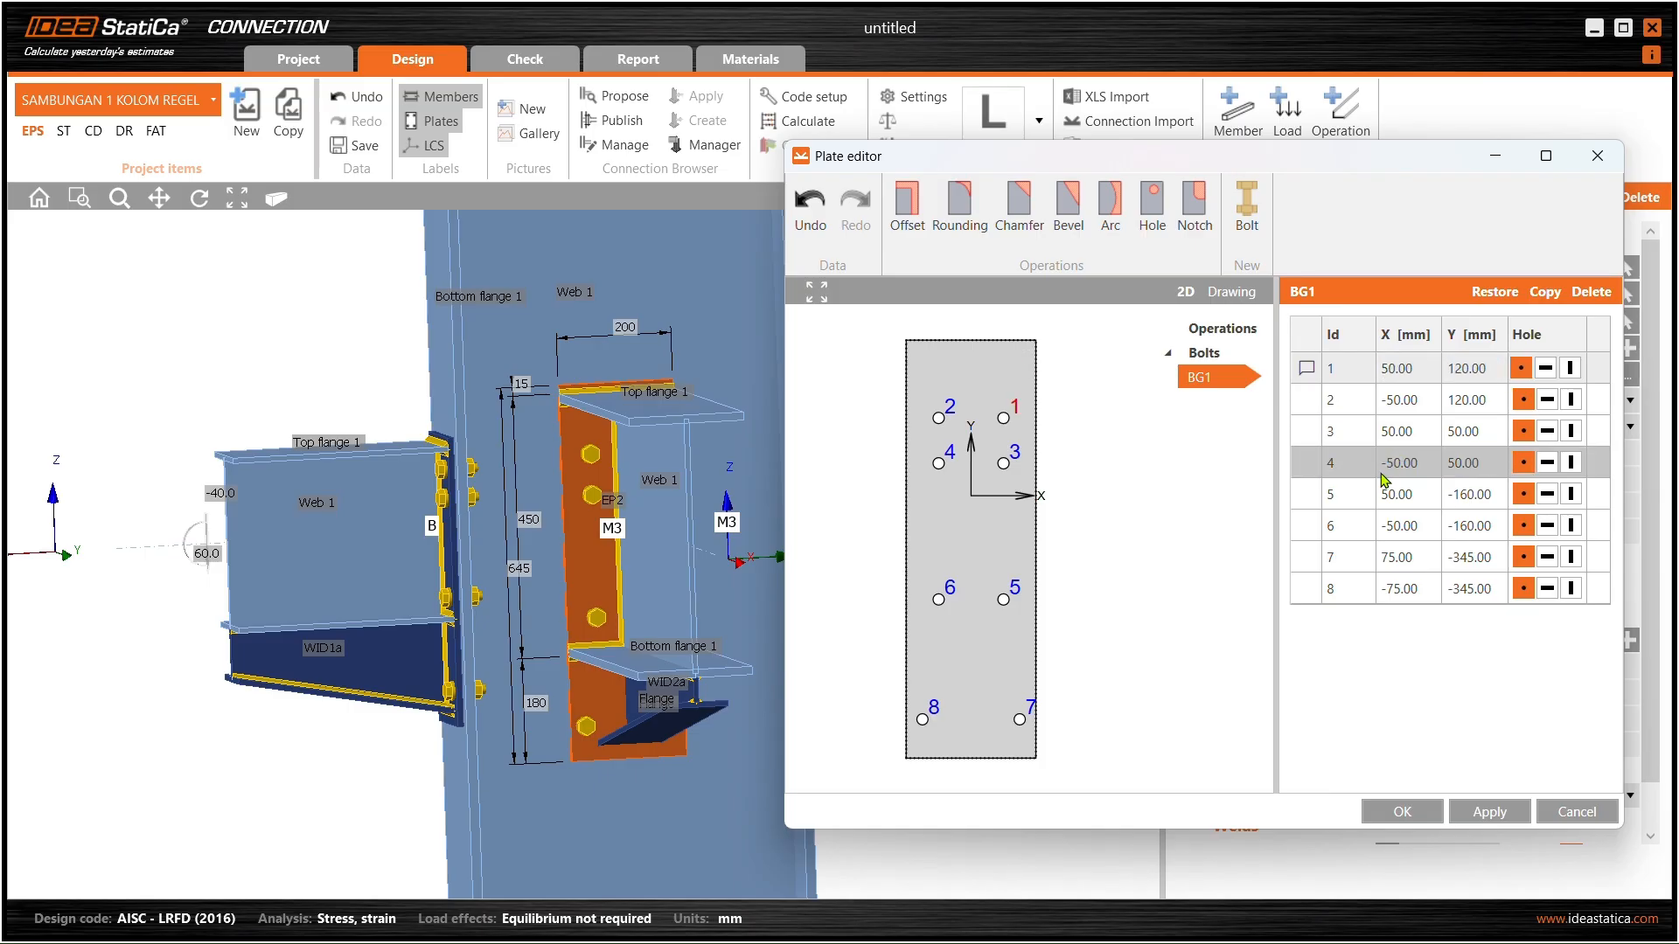
pyautogui.click(1489, 812)
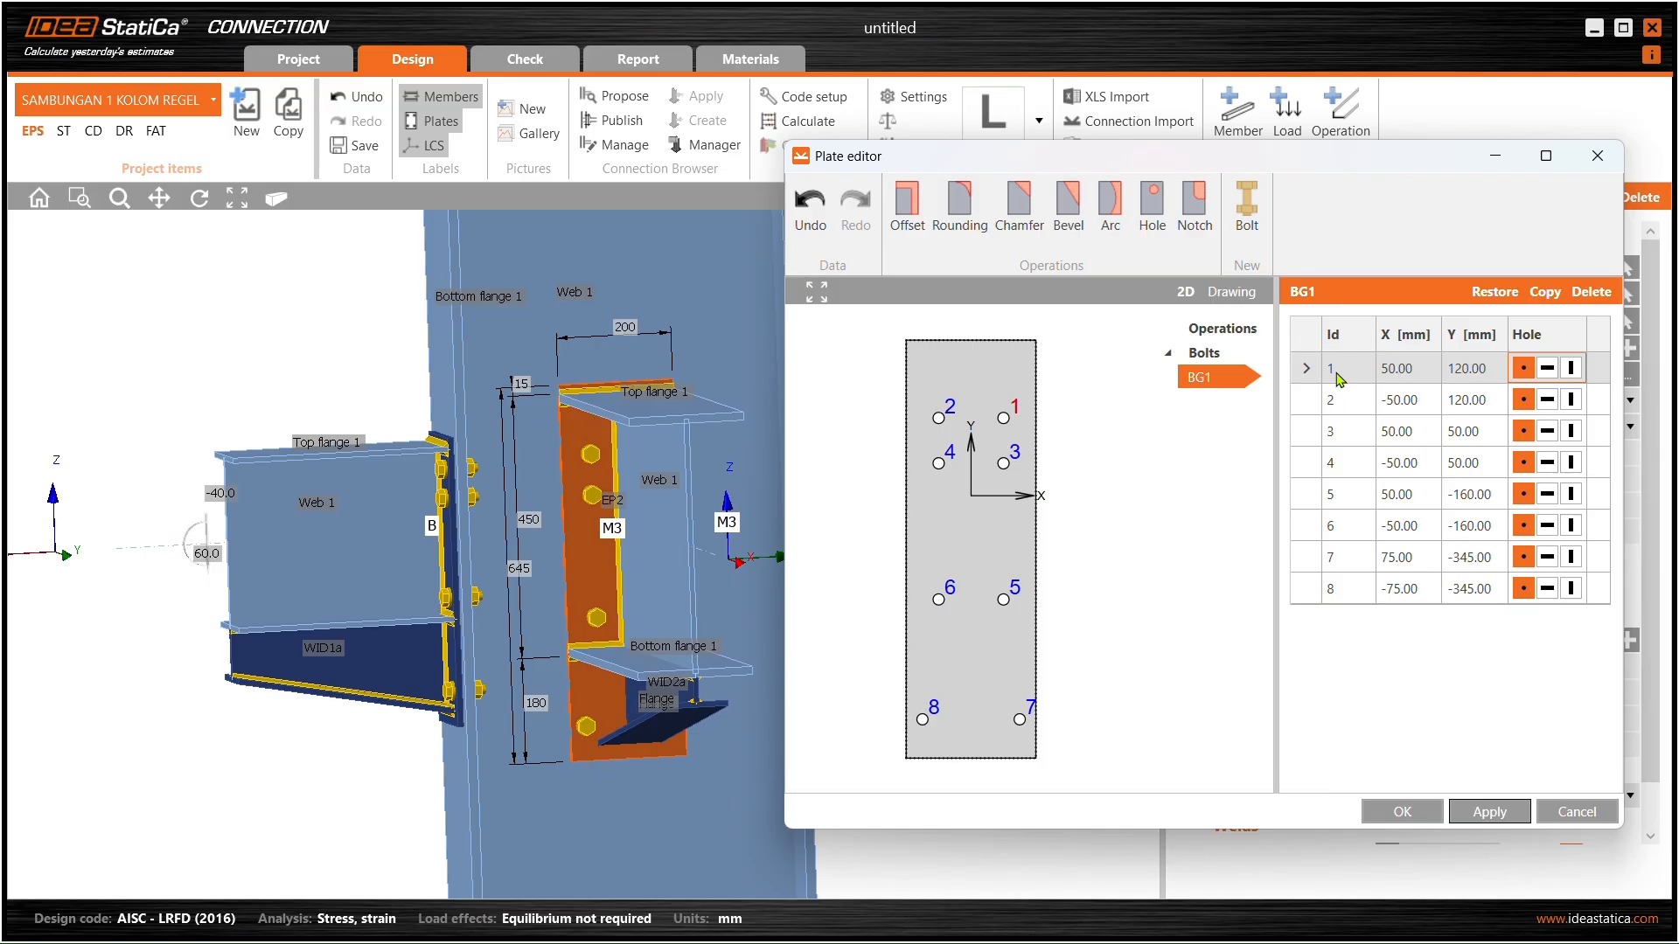
# - Raise bolts 1 and 2 to Y 150 mm and apply
pyautogui.doubleClick(1455, 368)
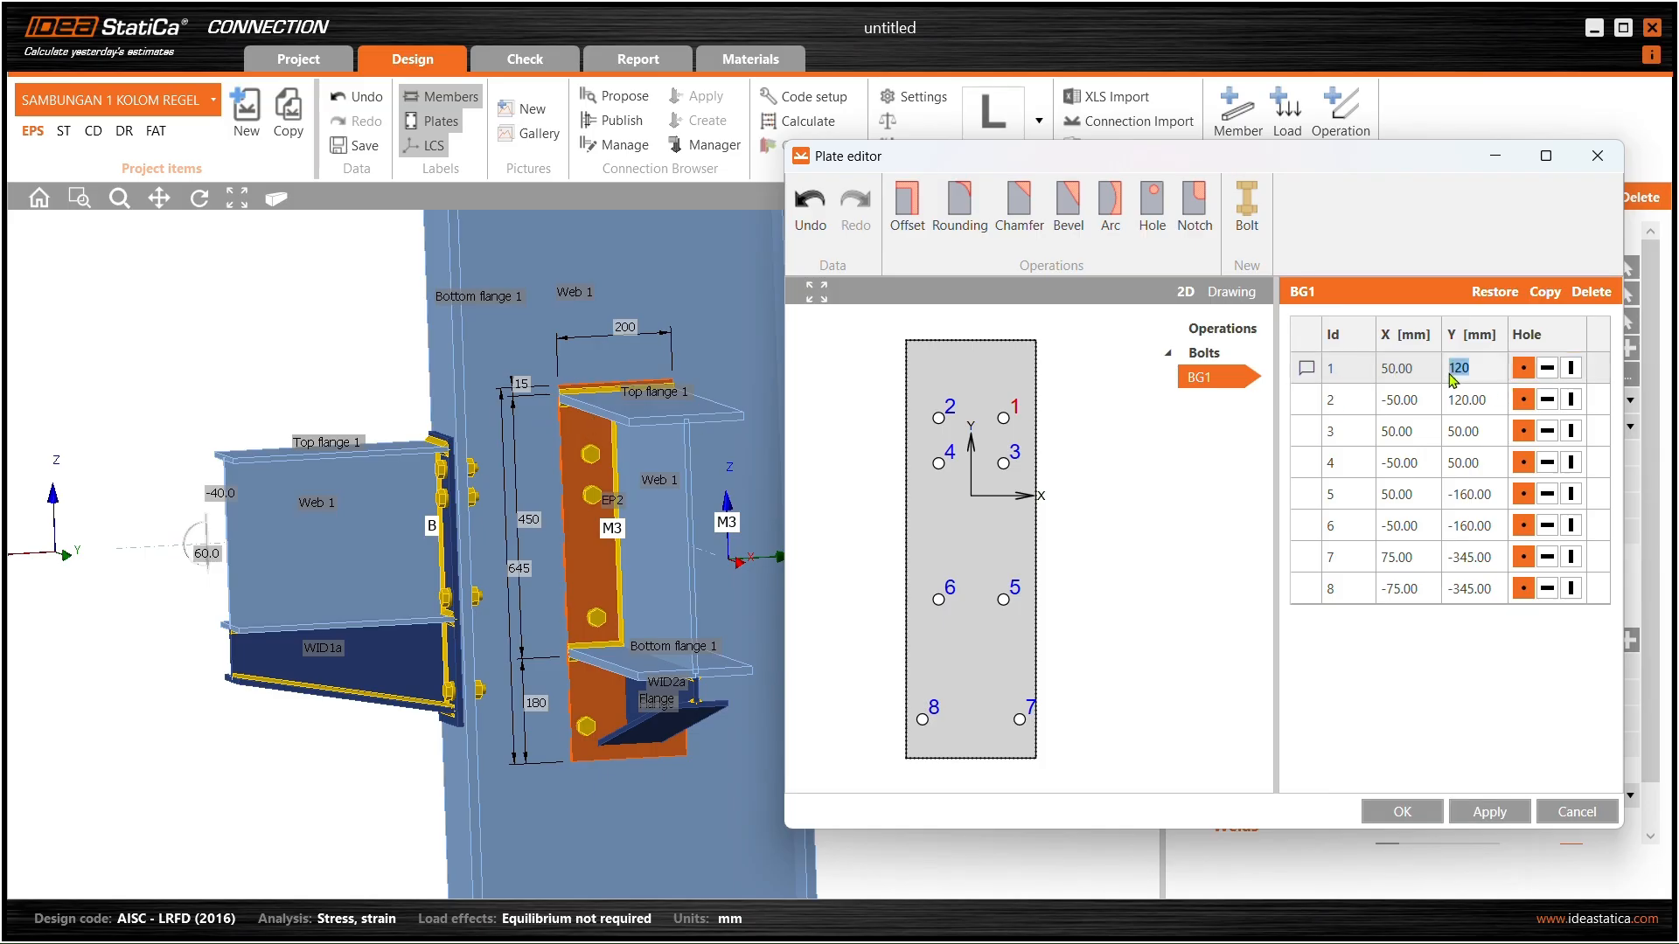
pyautogui.write('150')
pyautogui.press('Return')
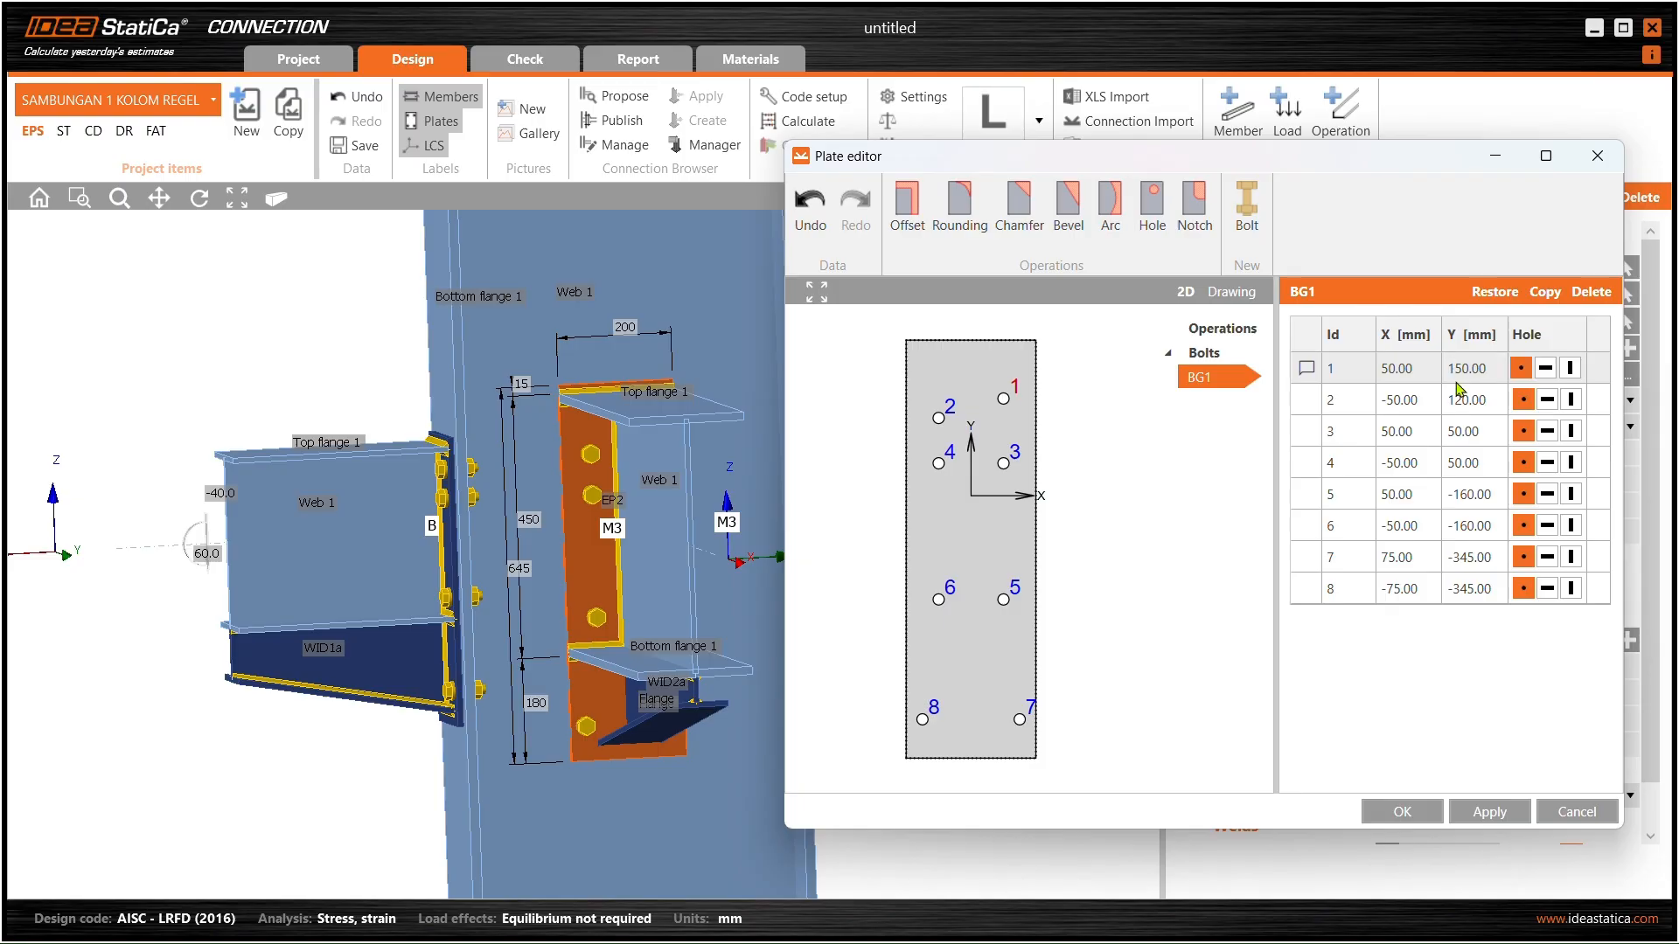
pyautogui.click(1342, 406)
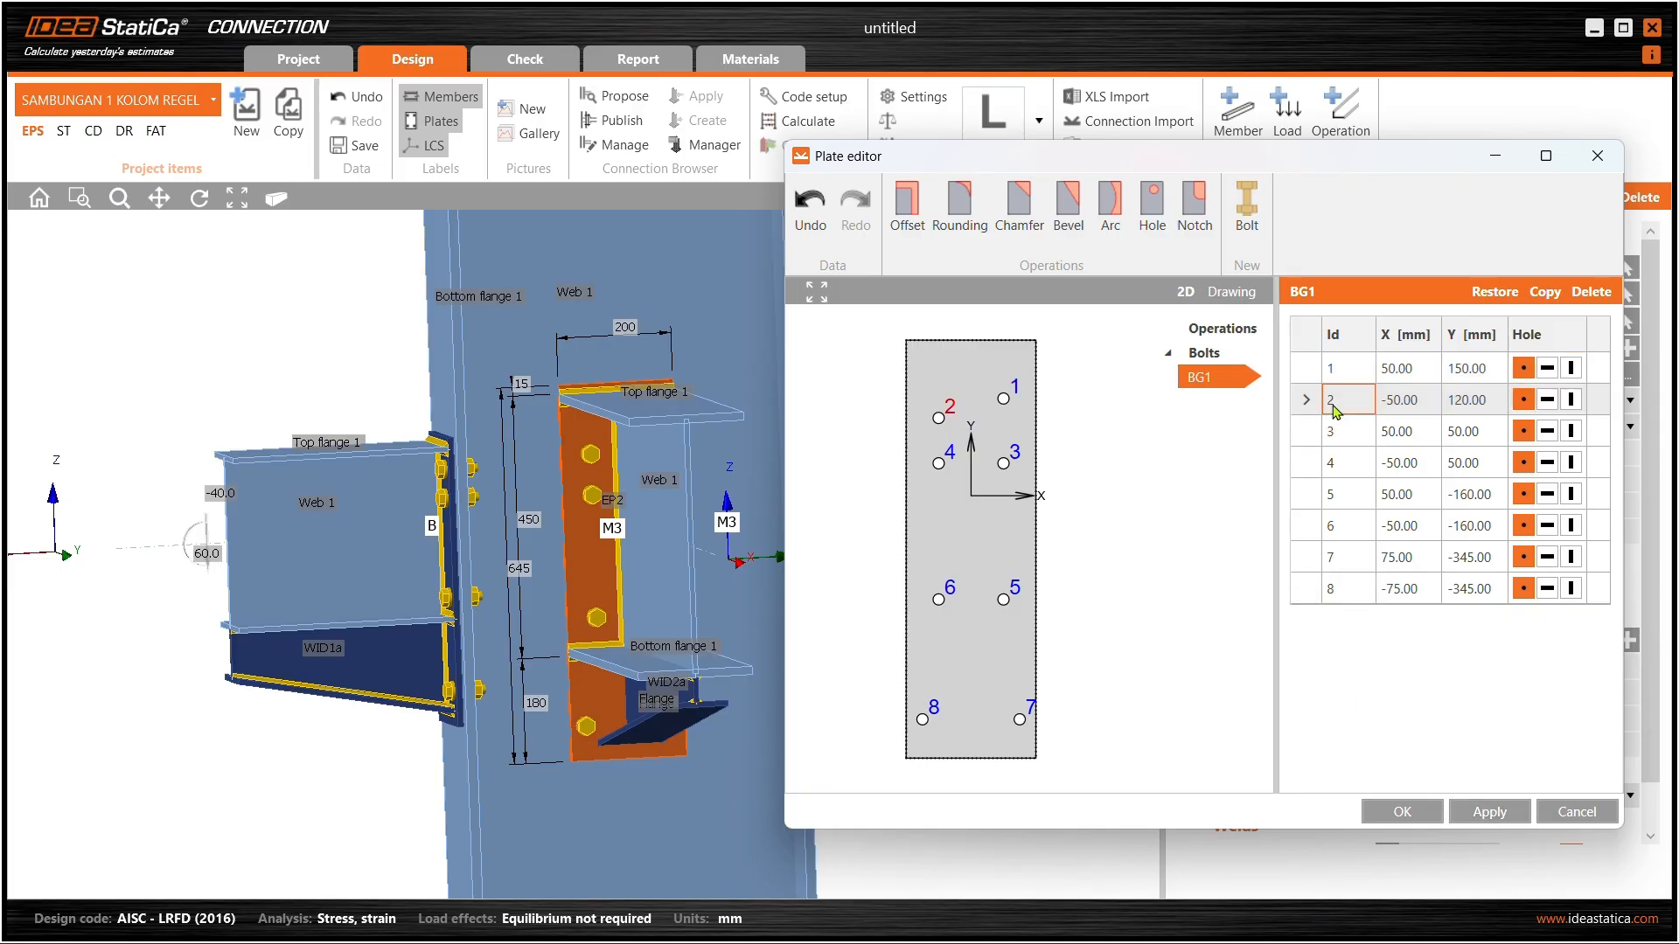
pyautogui.click(1487, 404)
pyautogui.write('150')
pyautogui.press('Return')
pyautogui.click(1511, 813)
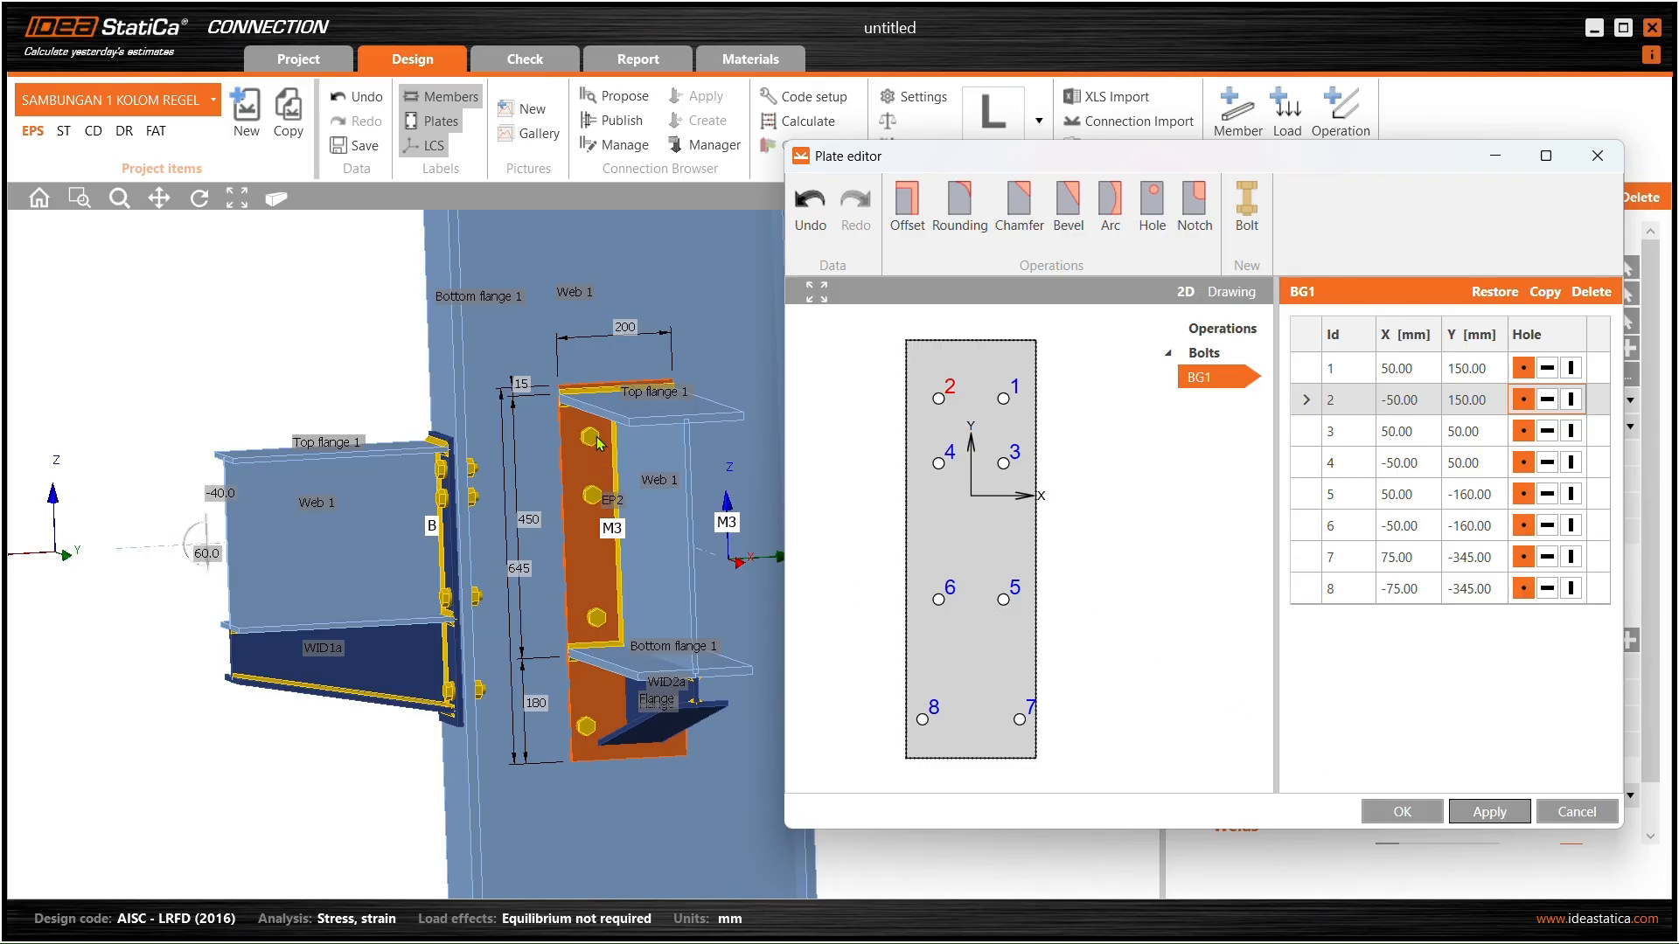
# - Lower bolts 4 and 3 to Y 80 mm
pyautogui.click(951, 464)
pyautogui.click(1483, 472)
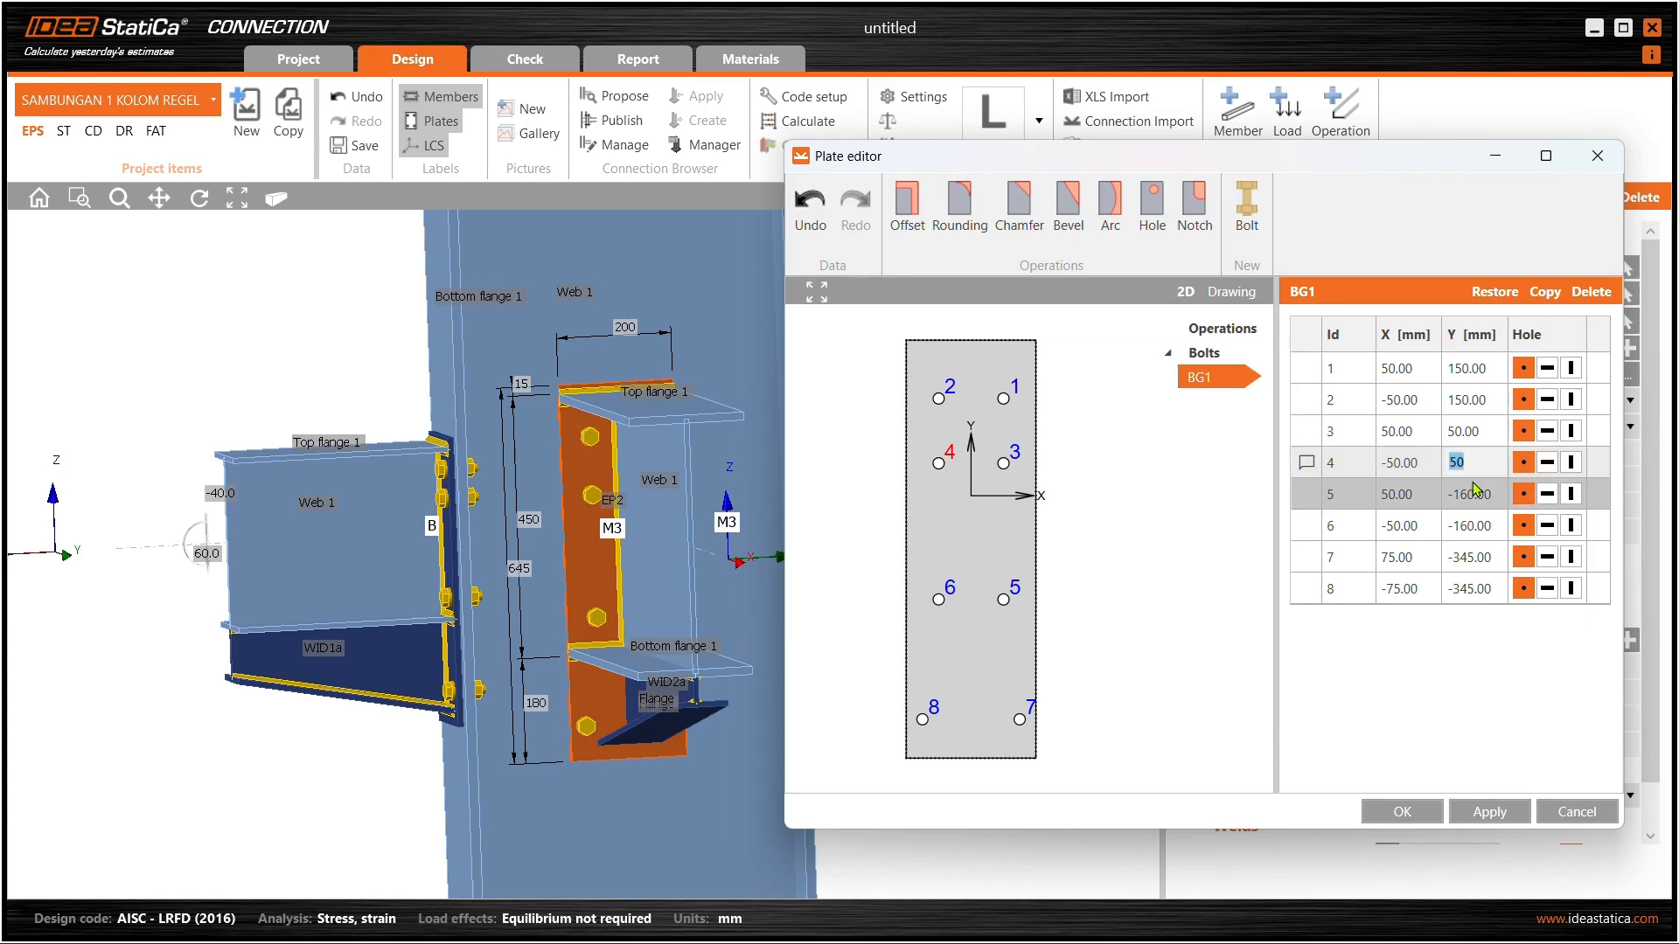
pyautogui.write('80')
pyautogui.press('Return')
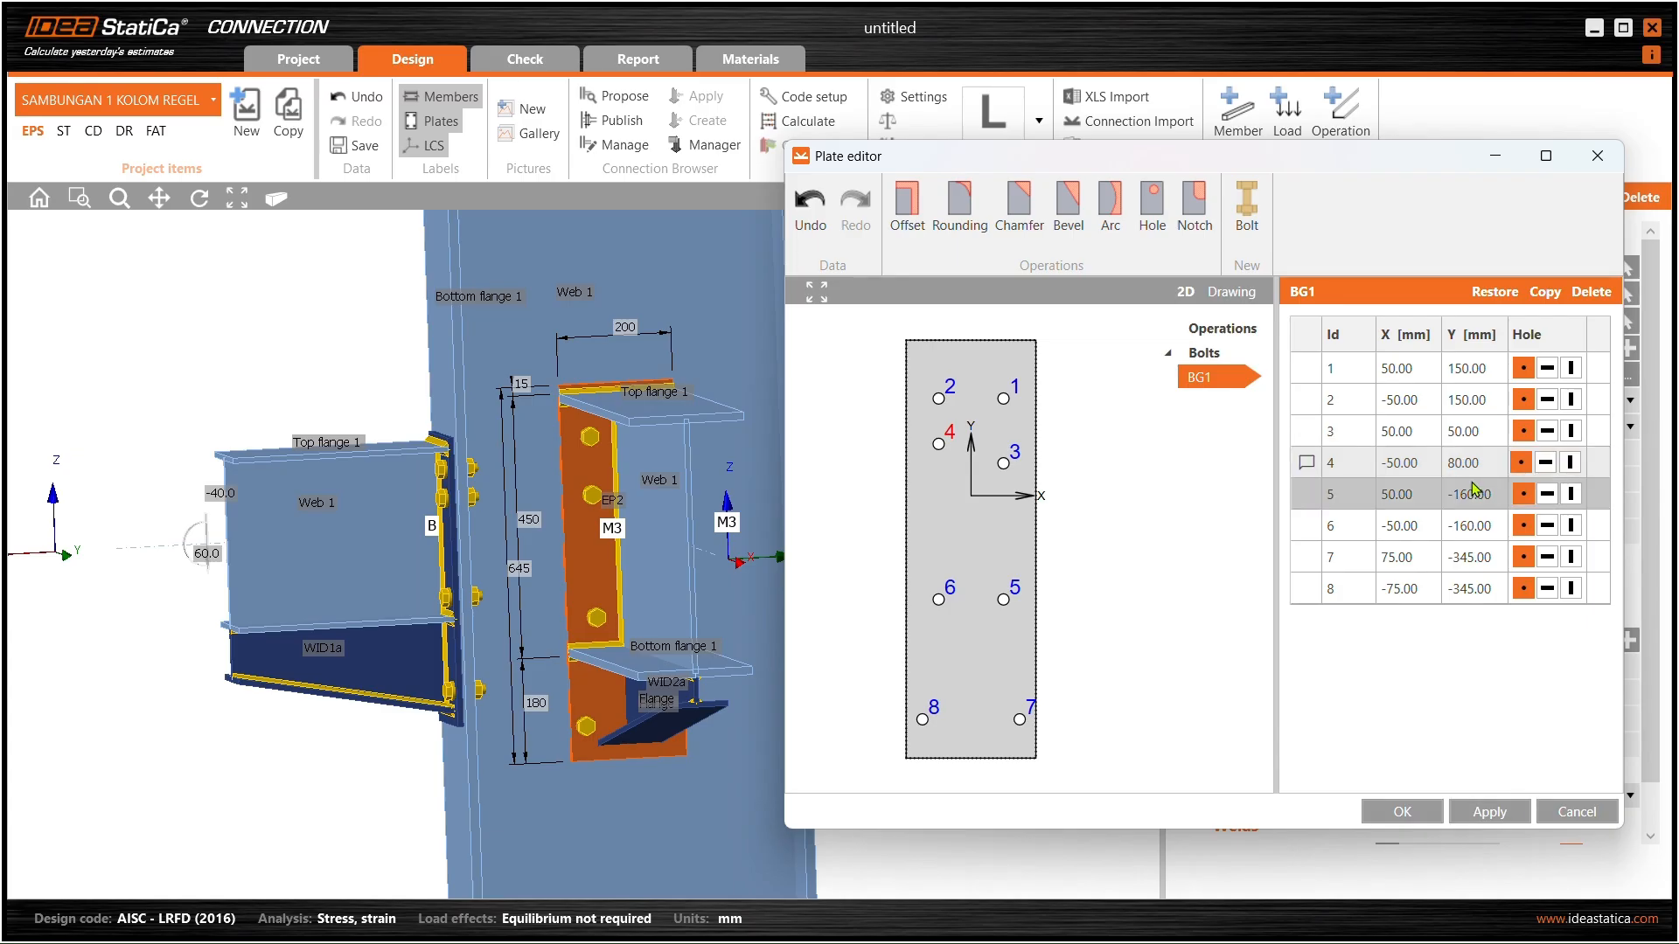
pyautogui.click(1490, 811)
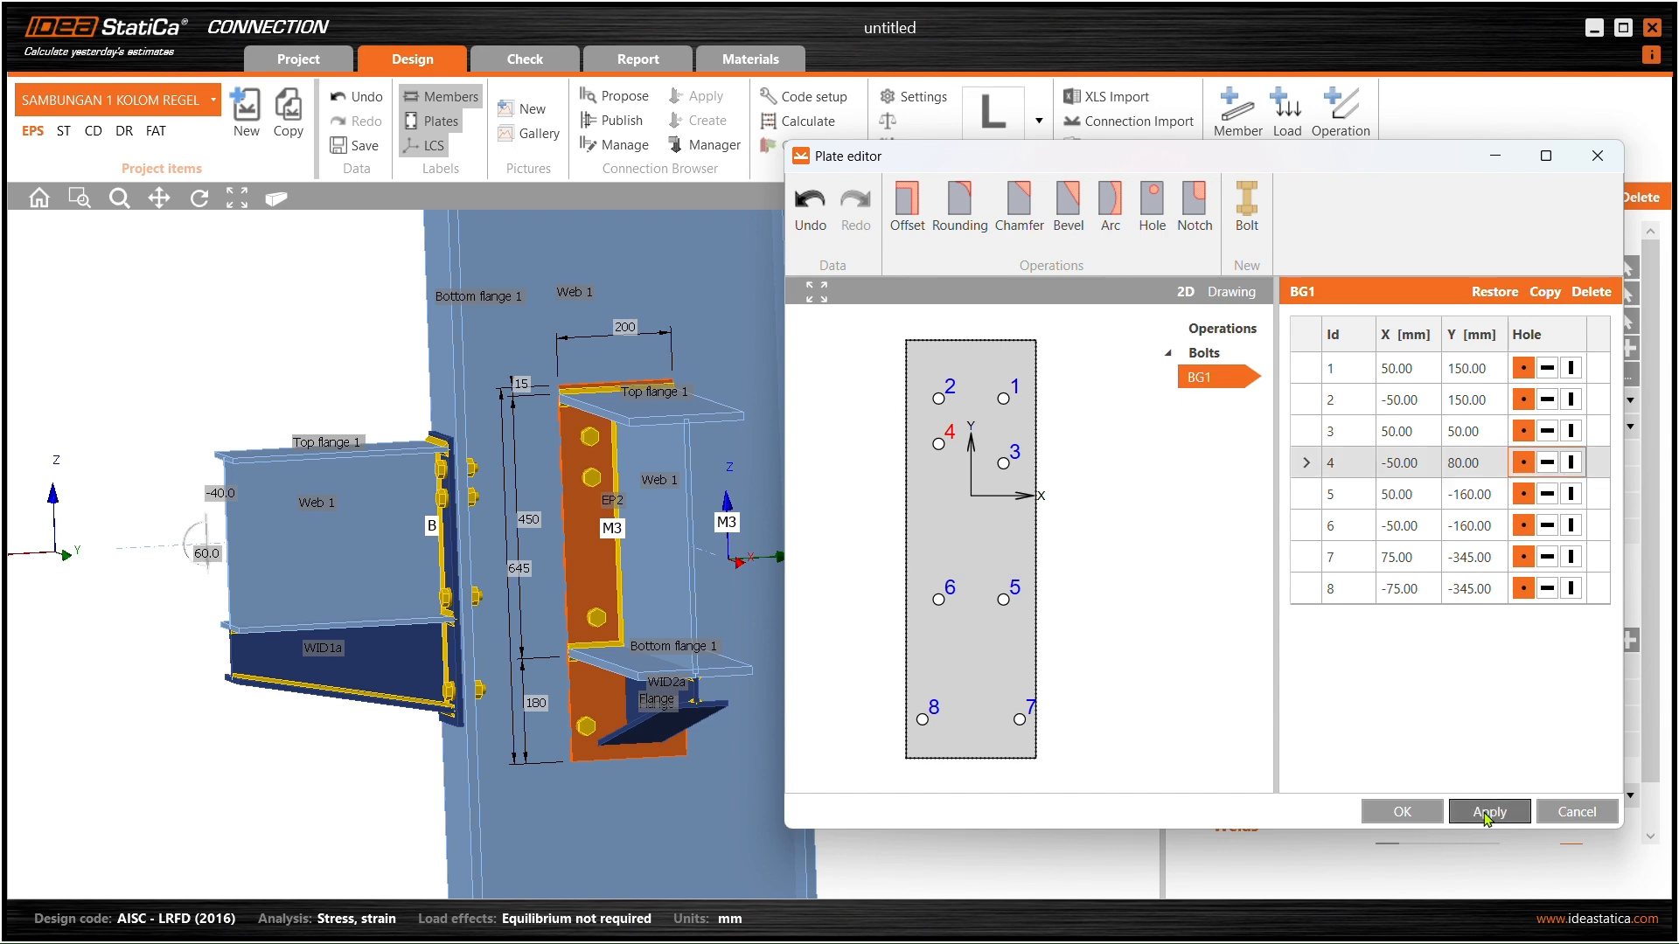
pyautogui.doubleClick(1486, 433)
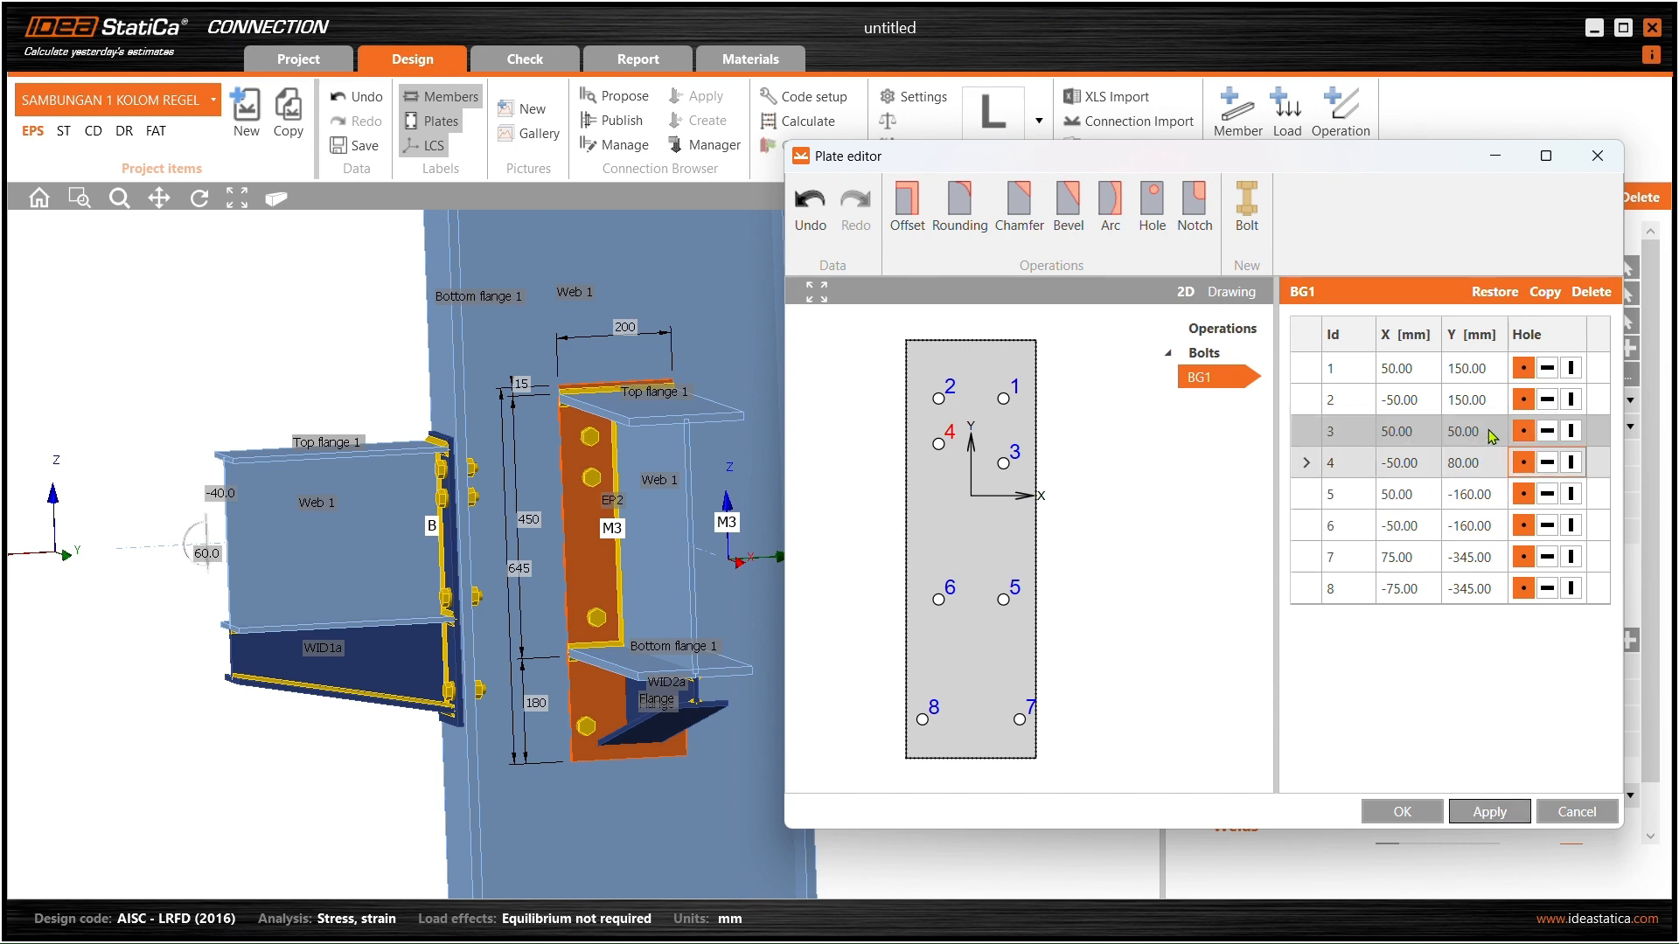
pyautogui.write('80')
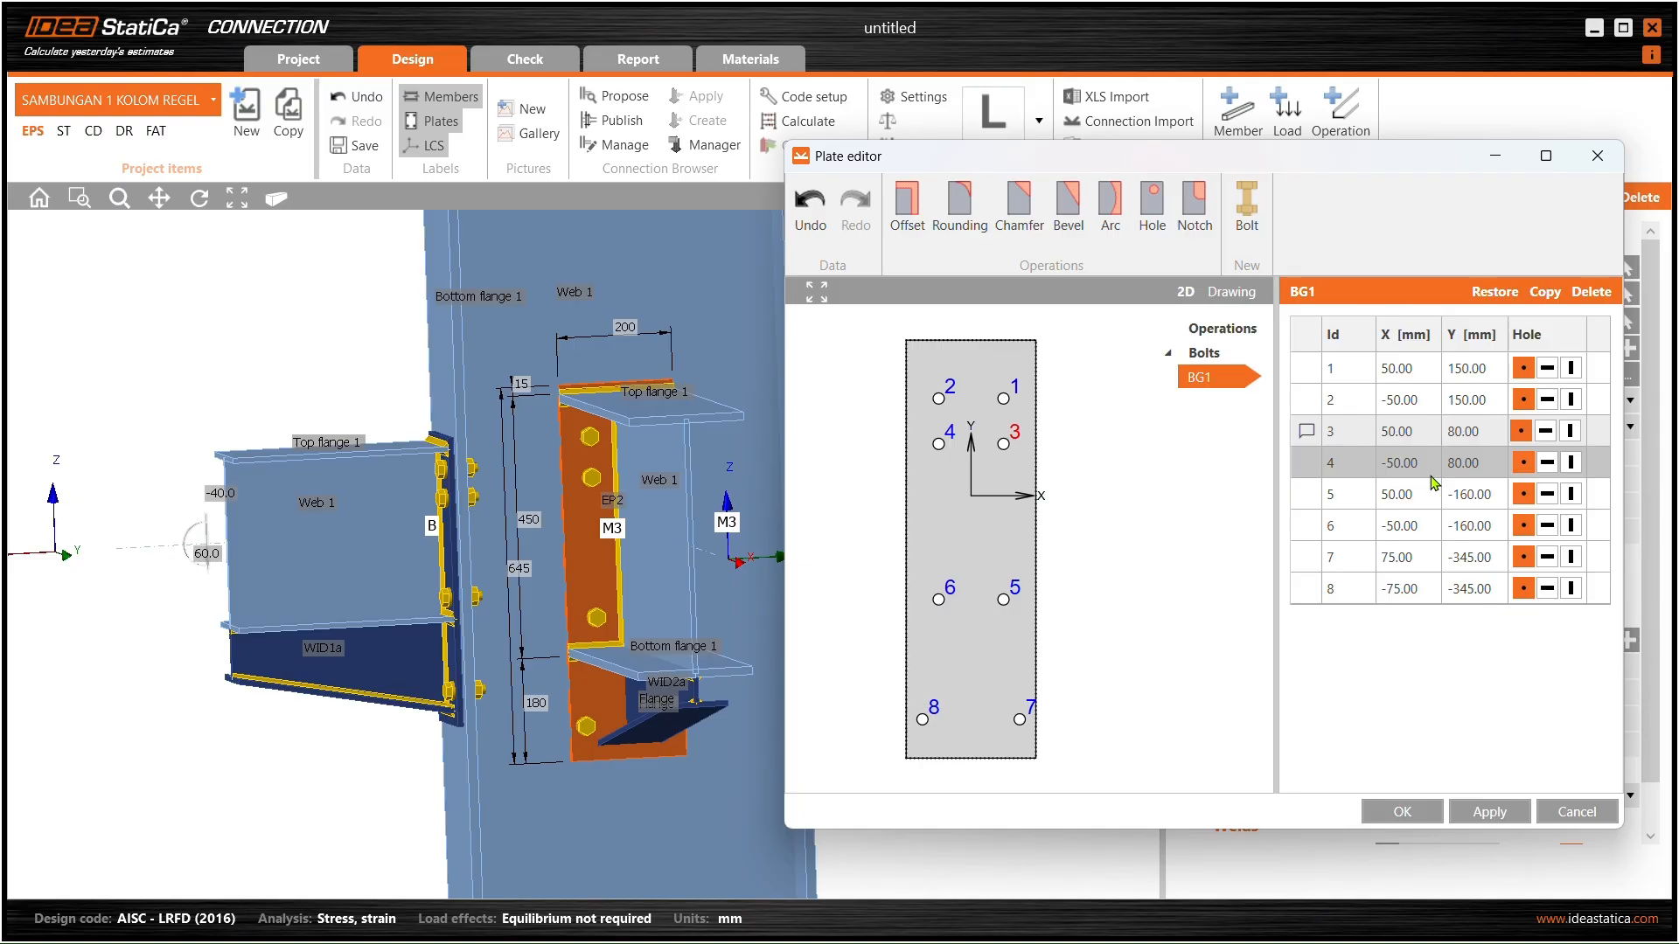
pyautogui.click(1454, 813)
# - Close the plate editor, keeping the bolt changes, and view EP2 in 3D
pyautogui.click(1439, 814)
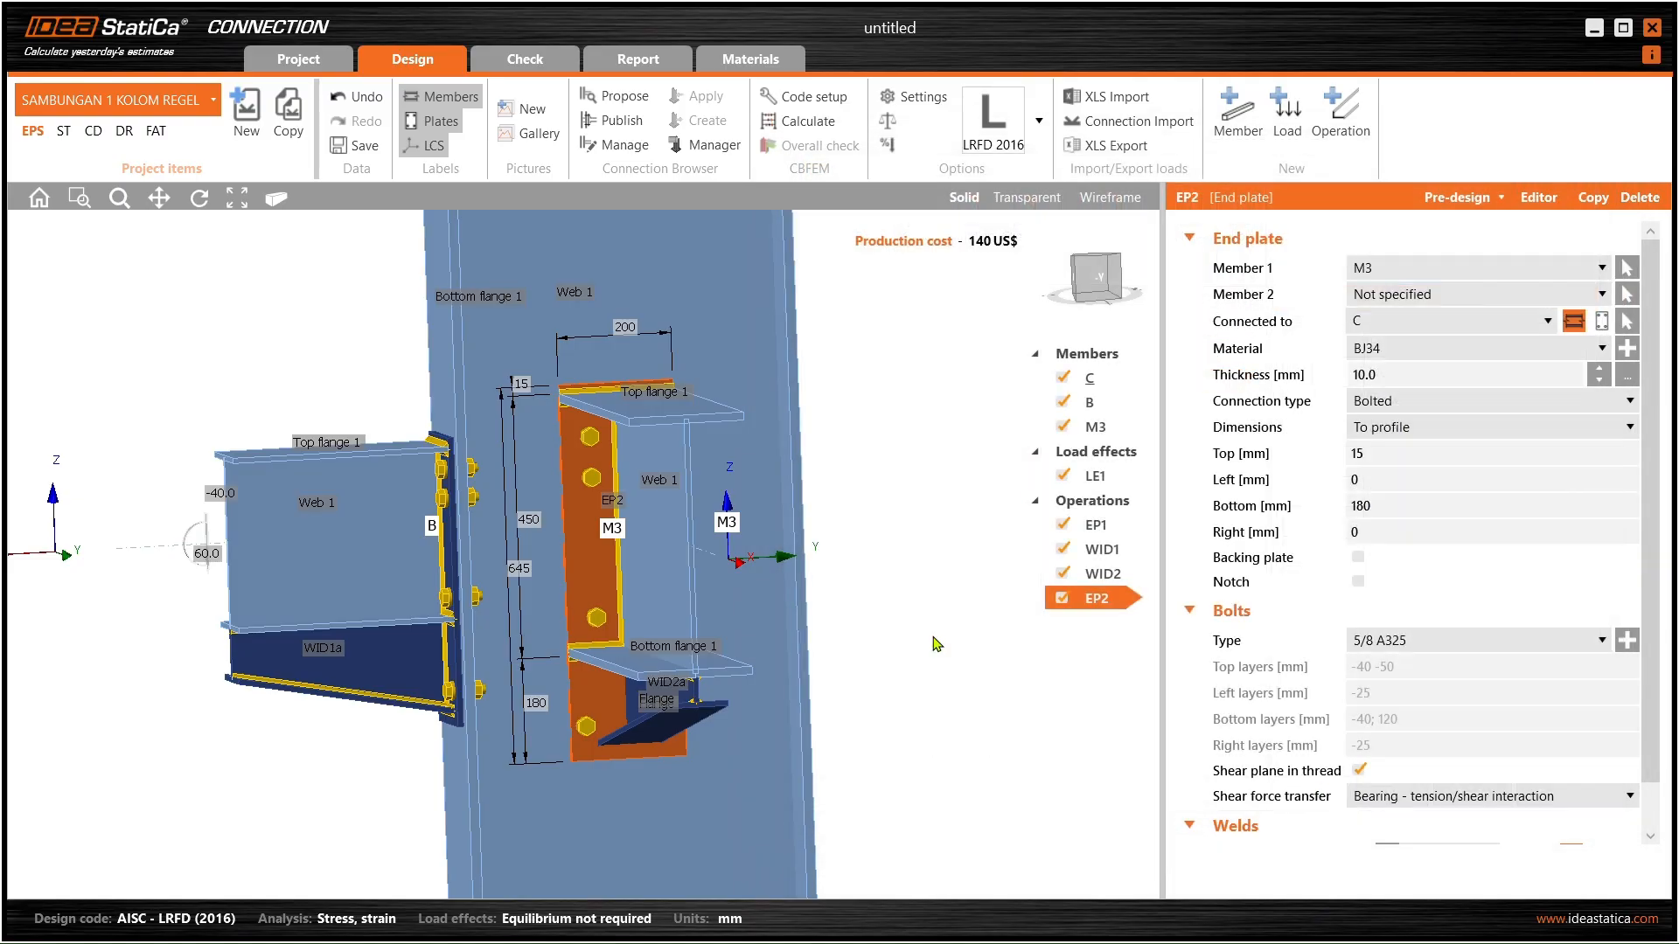
pyautogui.moveTo(706, 573); pyautogui.dragTo(603, 543, button='right')
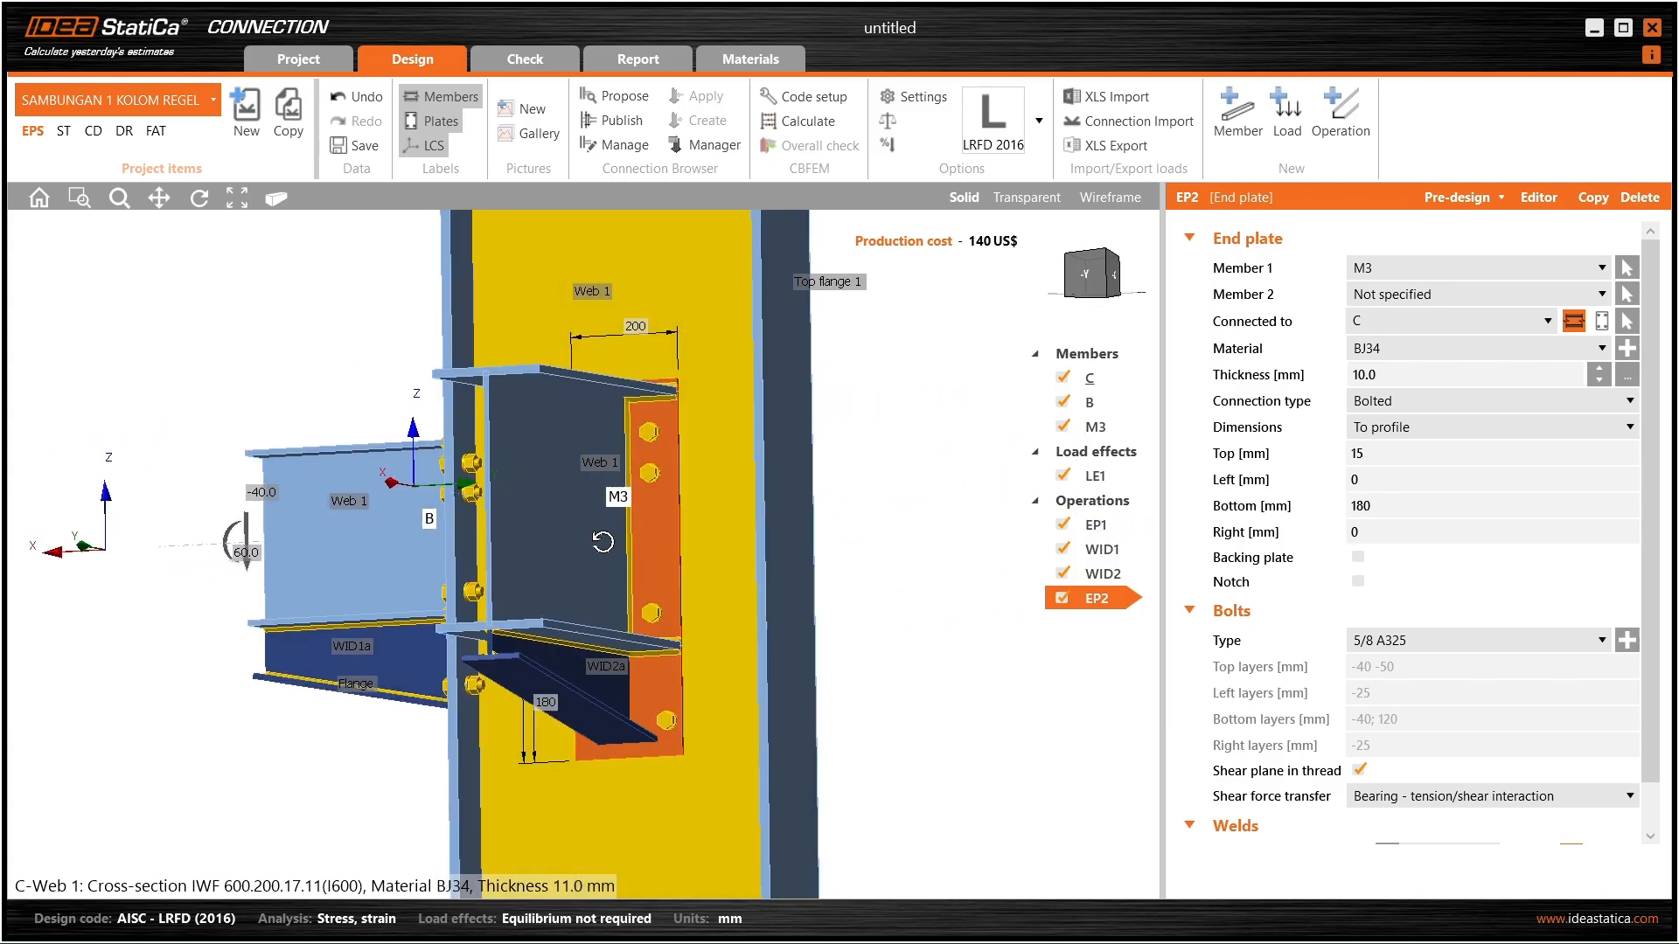
pyautogui.scroll(4, 649, 523)
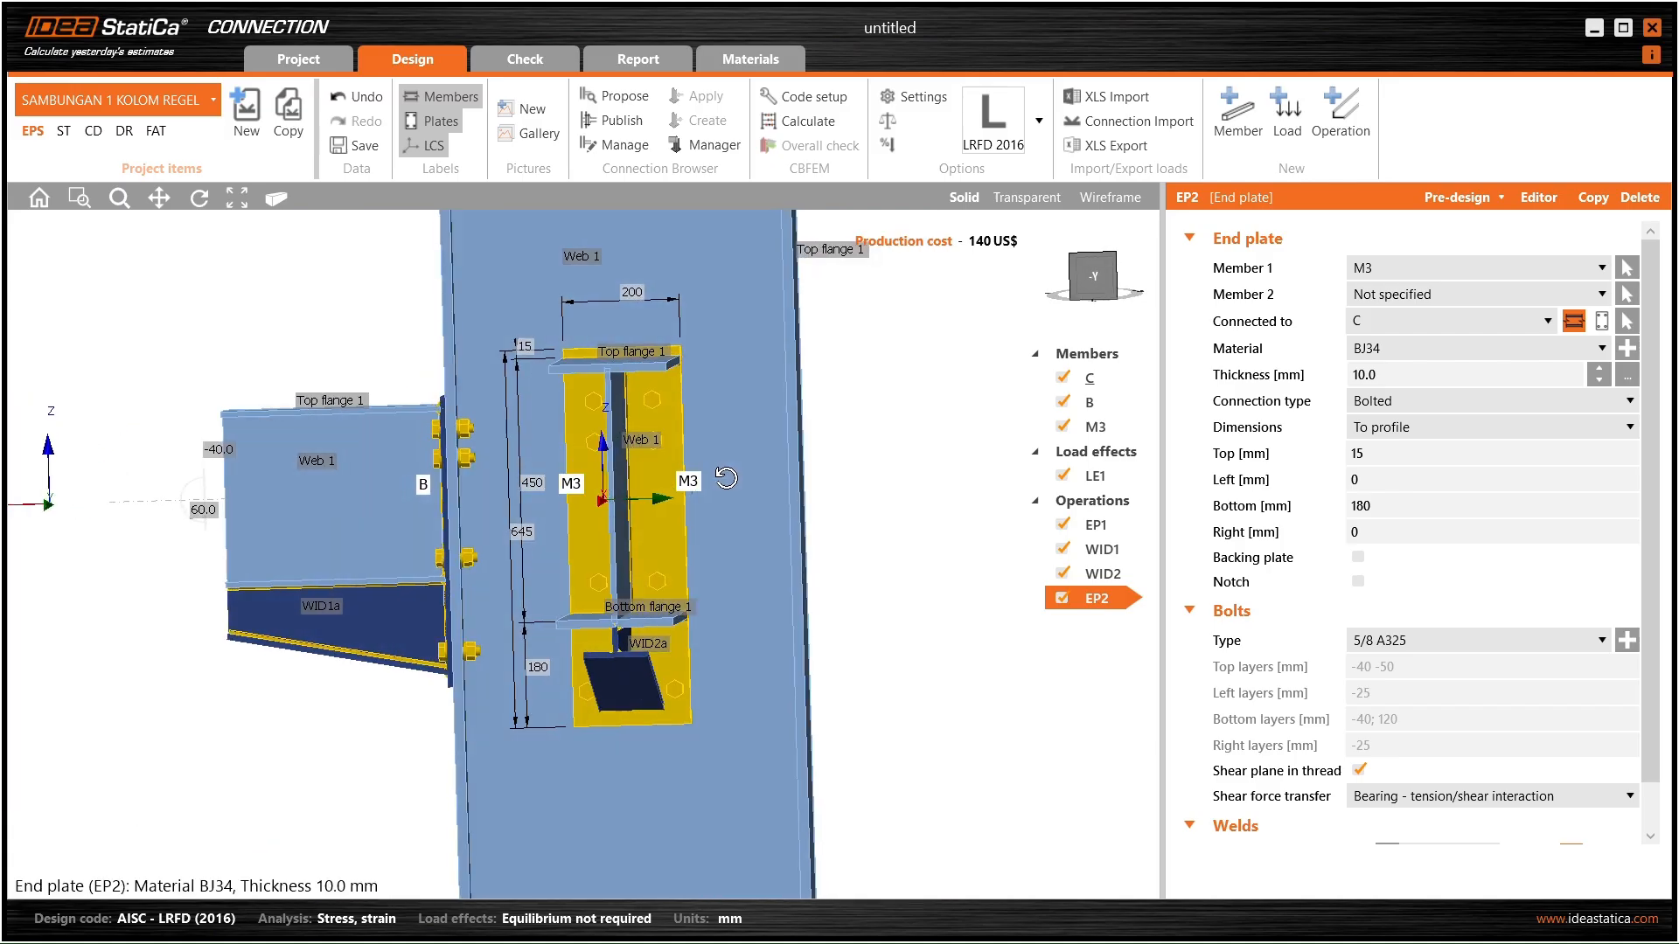
# - Switch EP2's bolt assembly to grade A325M, size 16 A325M
pyautogui.click(1627, 640)
pyautogui.moveTo(817, 139); pyautogui.dragTo(1065, 156)
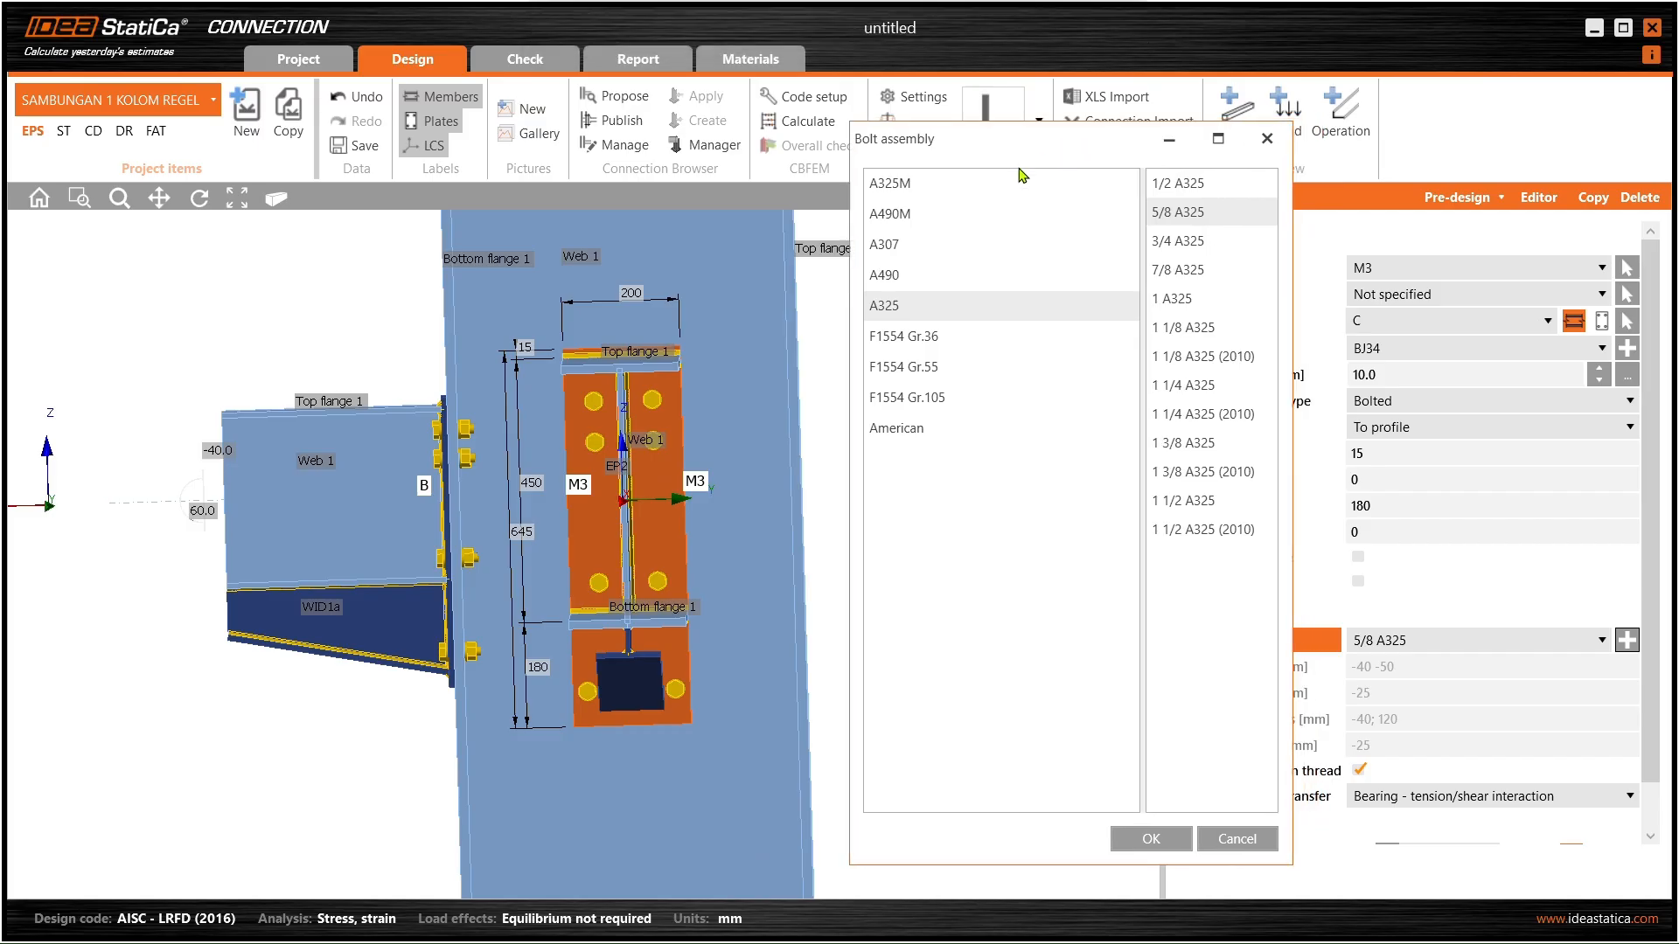
pyautogui.click(925, 190)
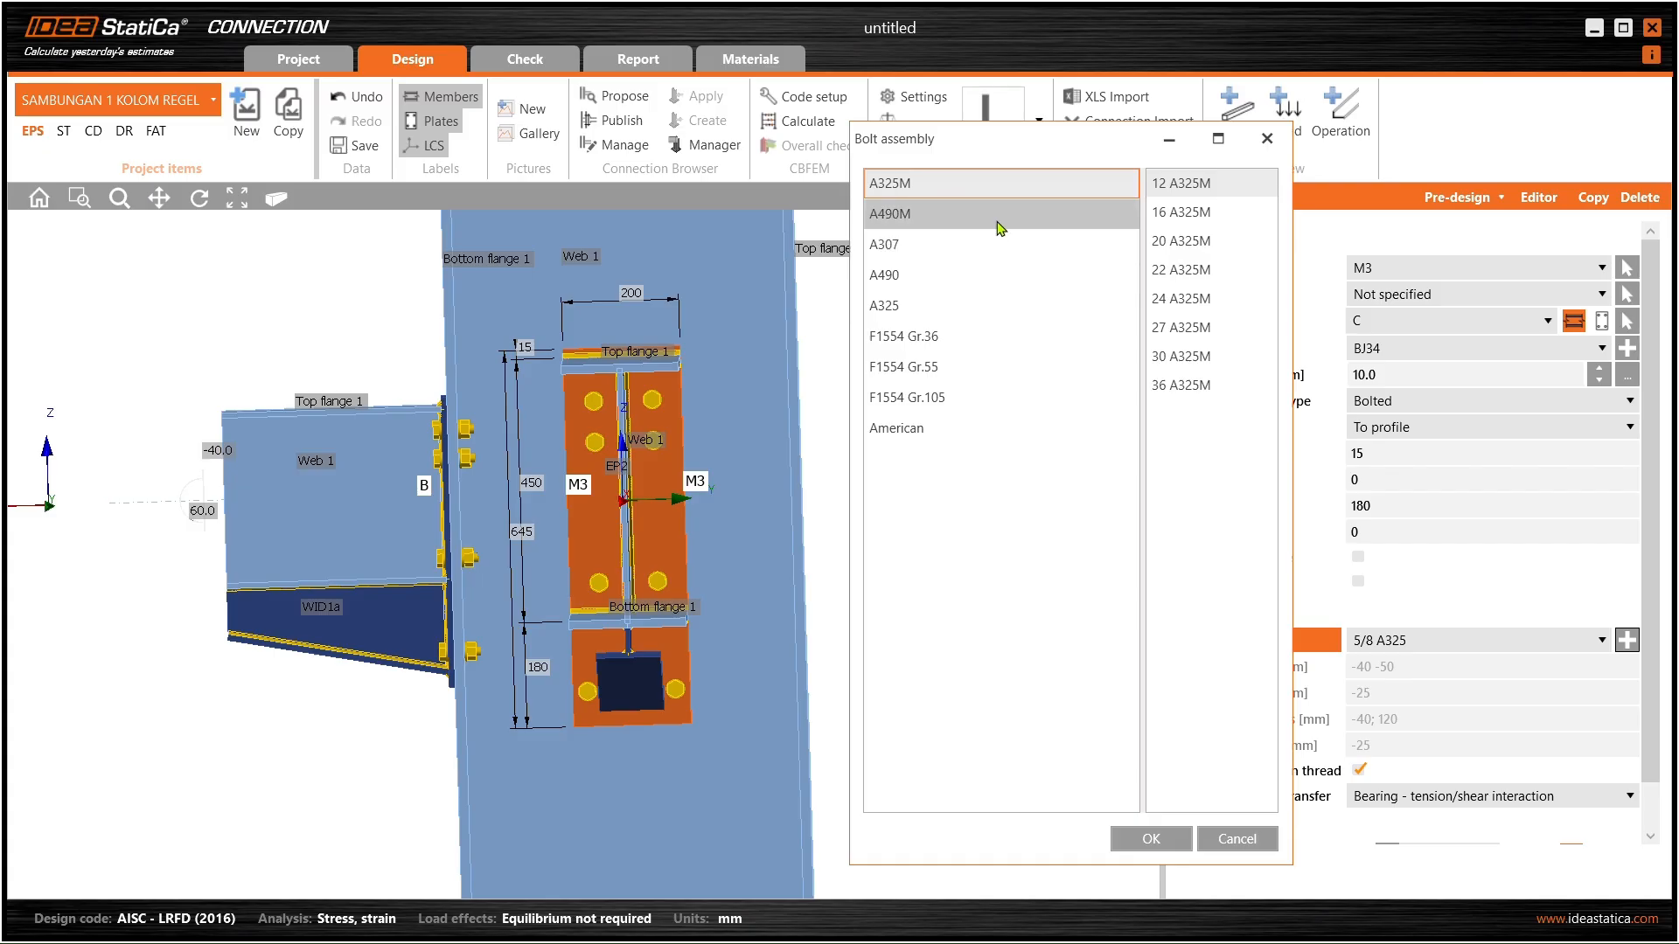
pyautogui.moveTo(1082, 145)
pyautogui.mouseDown()
pyautogui.moveTo(1230, 164)
pyautogui.moveTo(1214, 181)
pyautogui.moveTo(927, 175)
pyautogui.moveTo(1057, 161)
pyautogui.mouseUp()
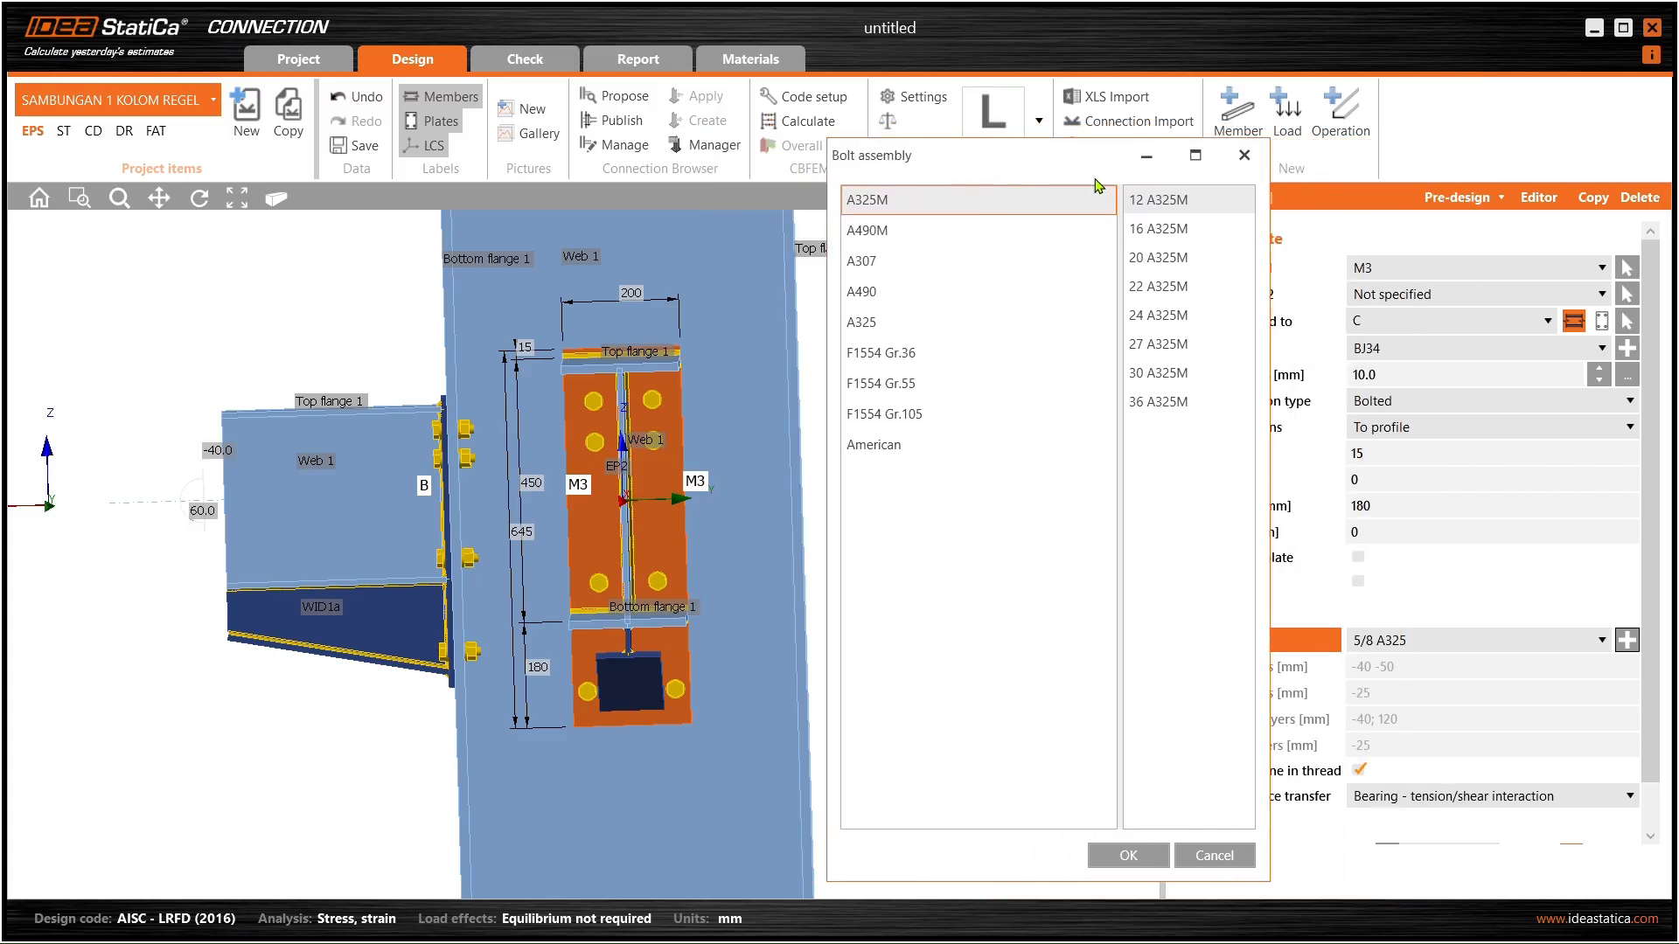
pyautogui.click(1172, 233)
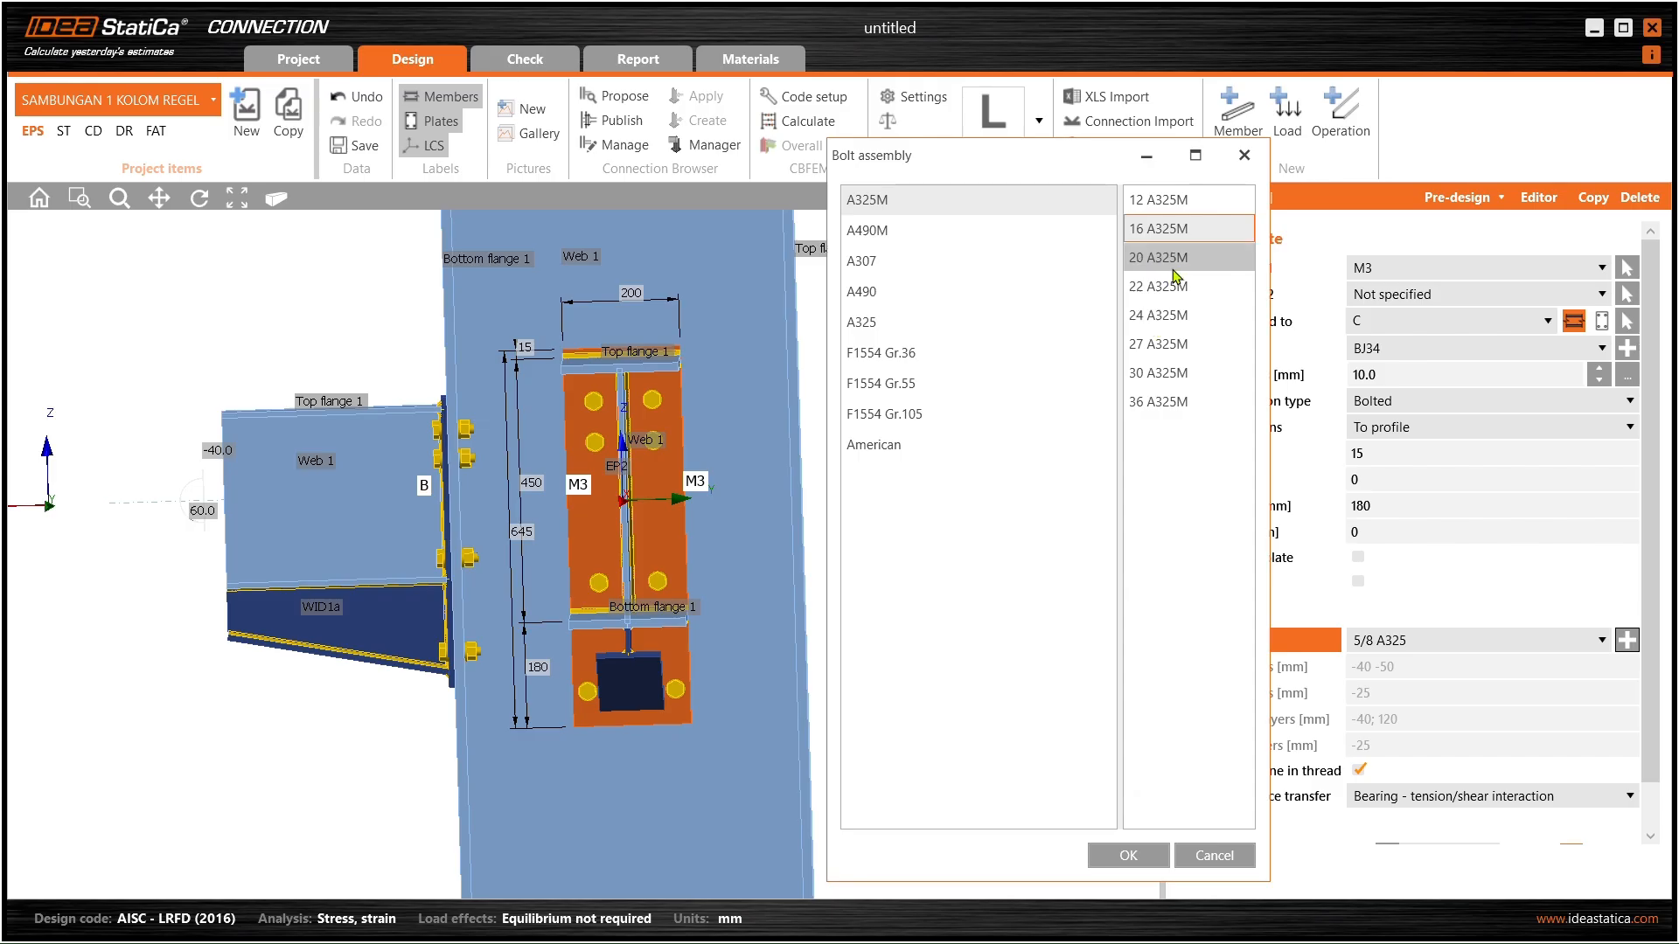
pyautogui.click(1137, 861)
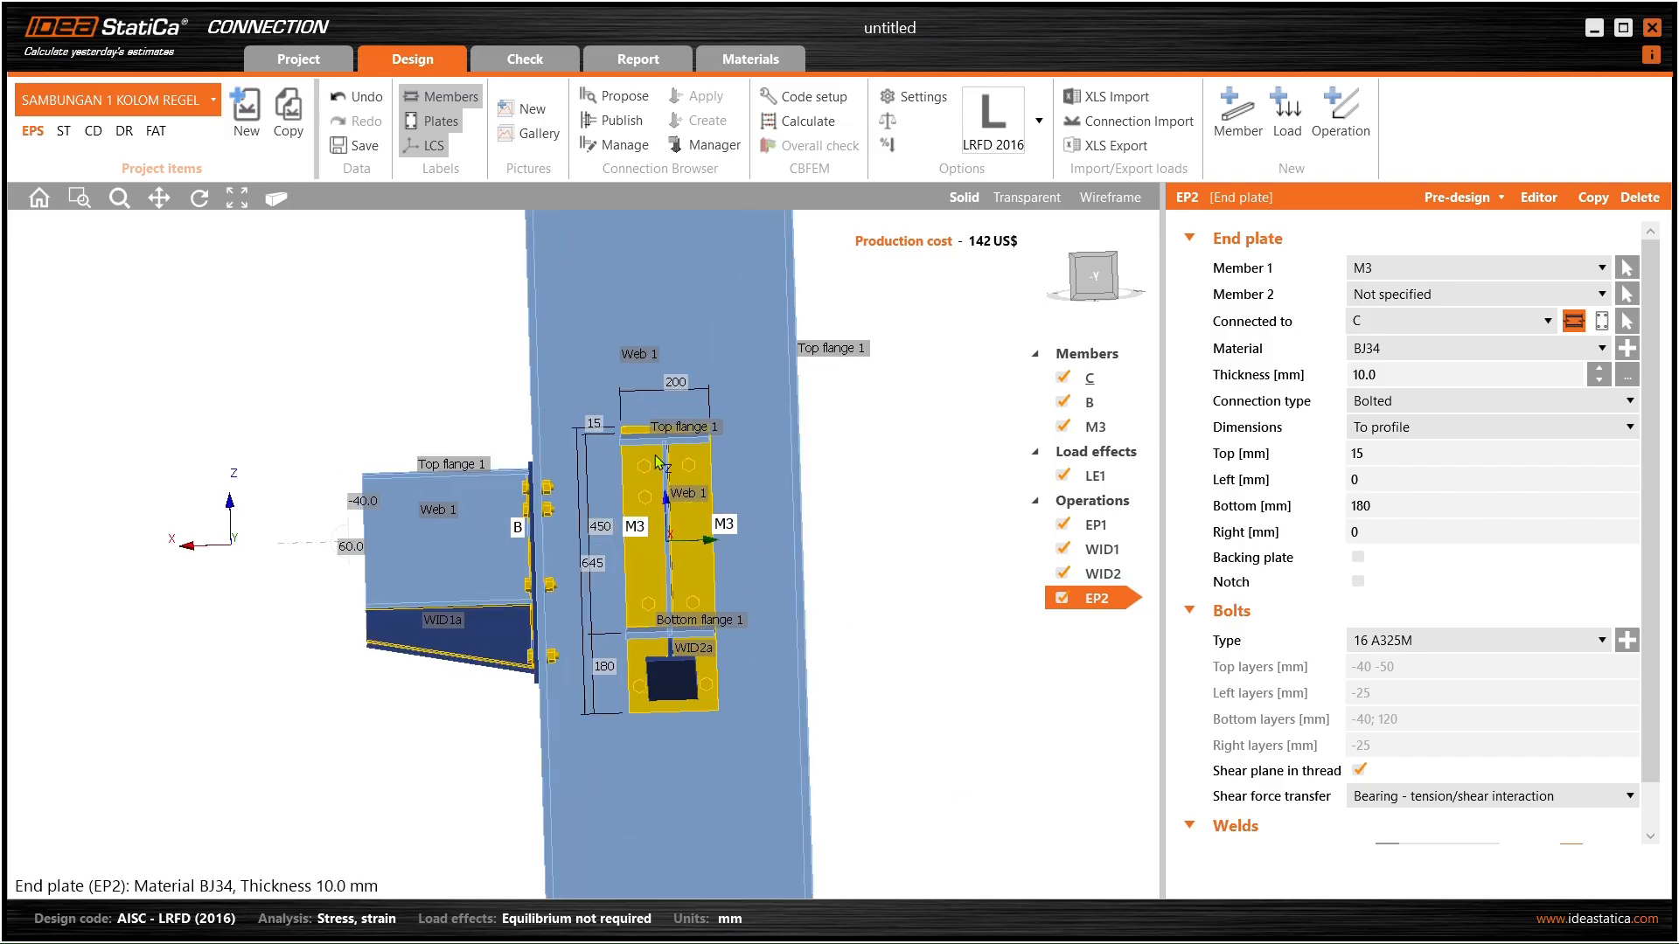
pyautogui.scroll(5, 667, 459)
# - Change EP2's bolt assembly to 20 A325M
pyautogui.scroll(-1, 711, 460)
pyautogui.moveTo(705, 488); pyautogui.dragTo(675, 472, button='middle')
pyautogui.moveTo(675, 472); pyautogui.dragTo(752, 483, button='right')
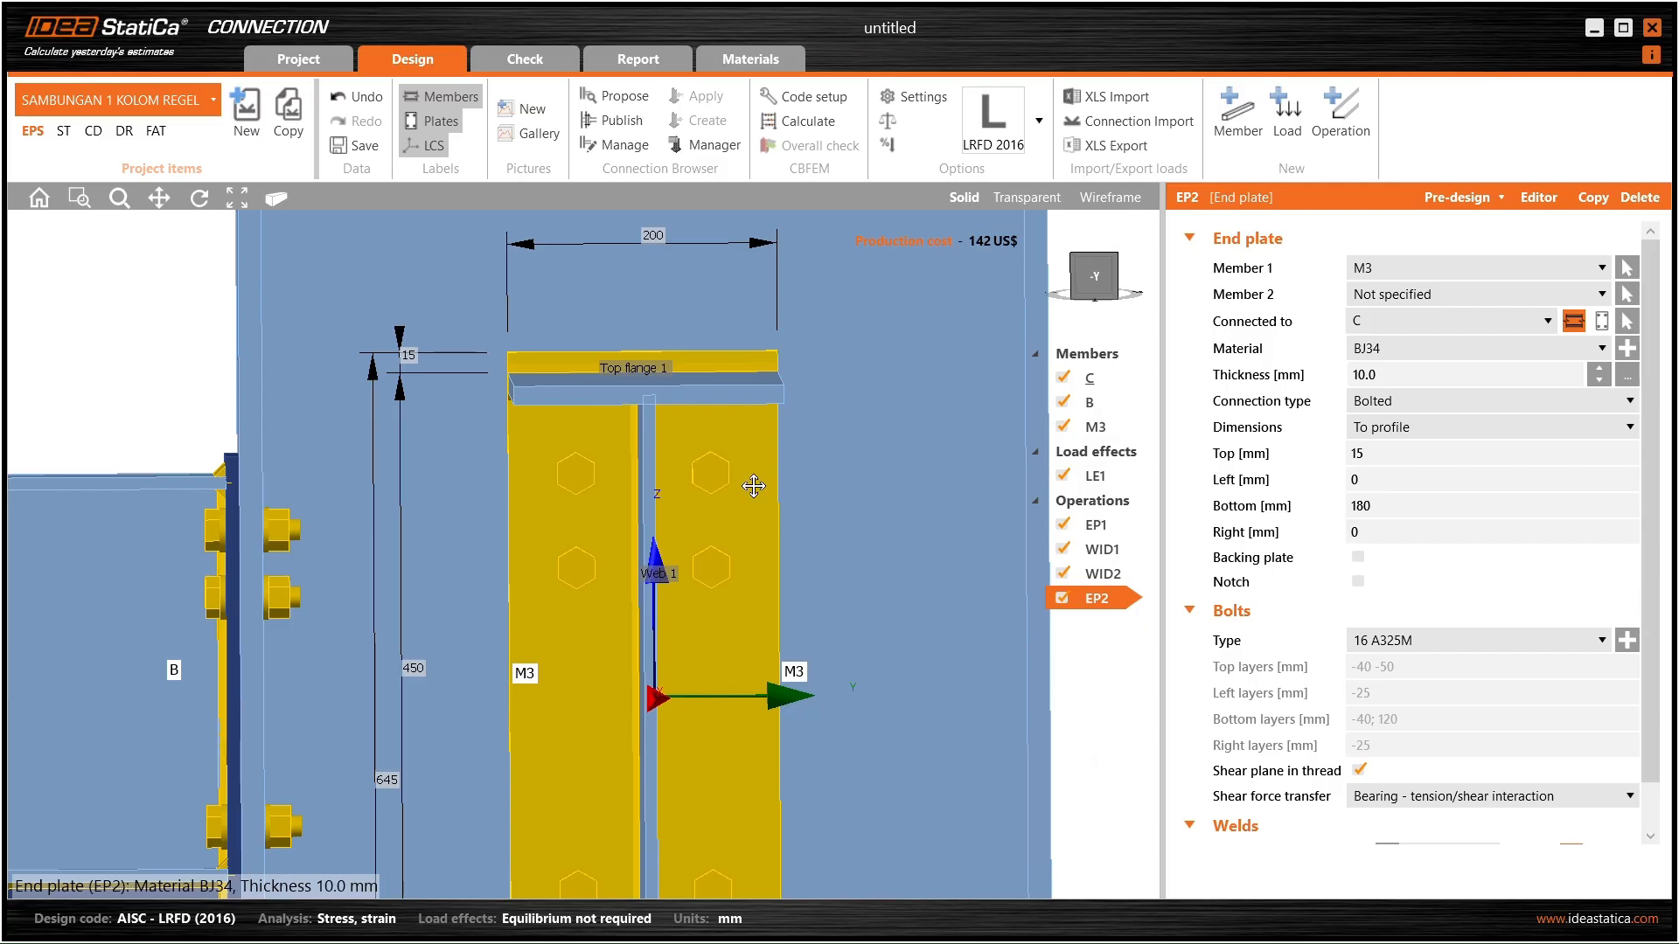
pyautogui.moveTo(753, 486); pyautogui.dragTo(686, 434, button='middle')
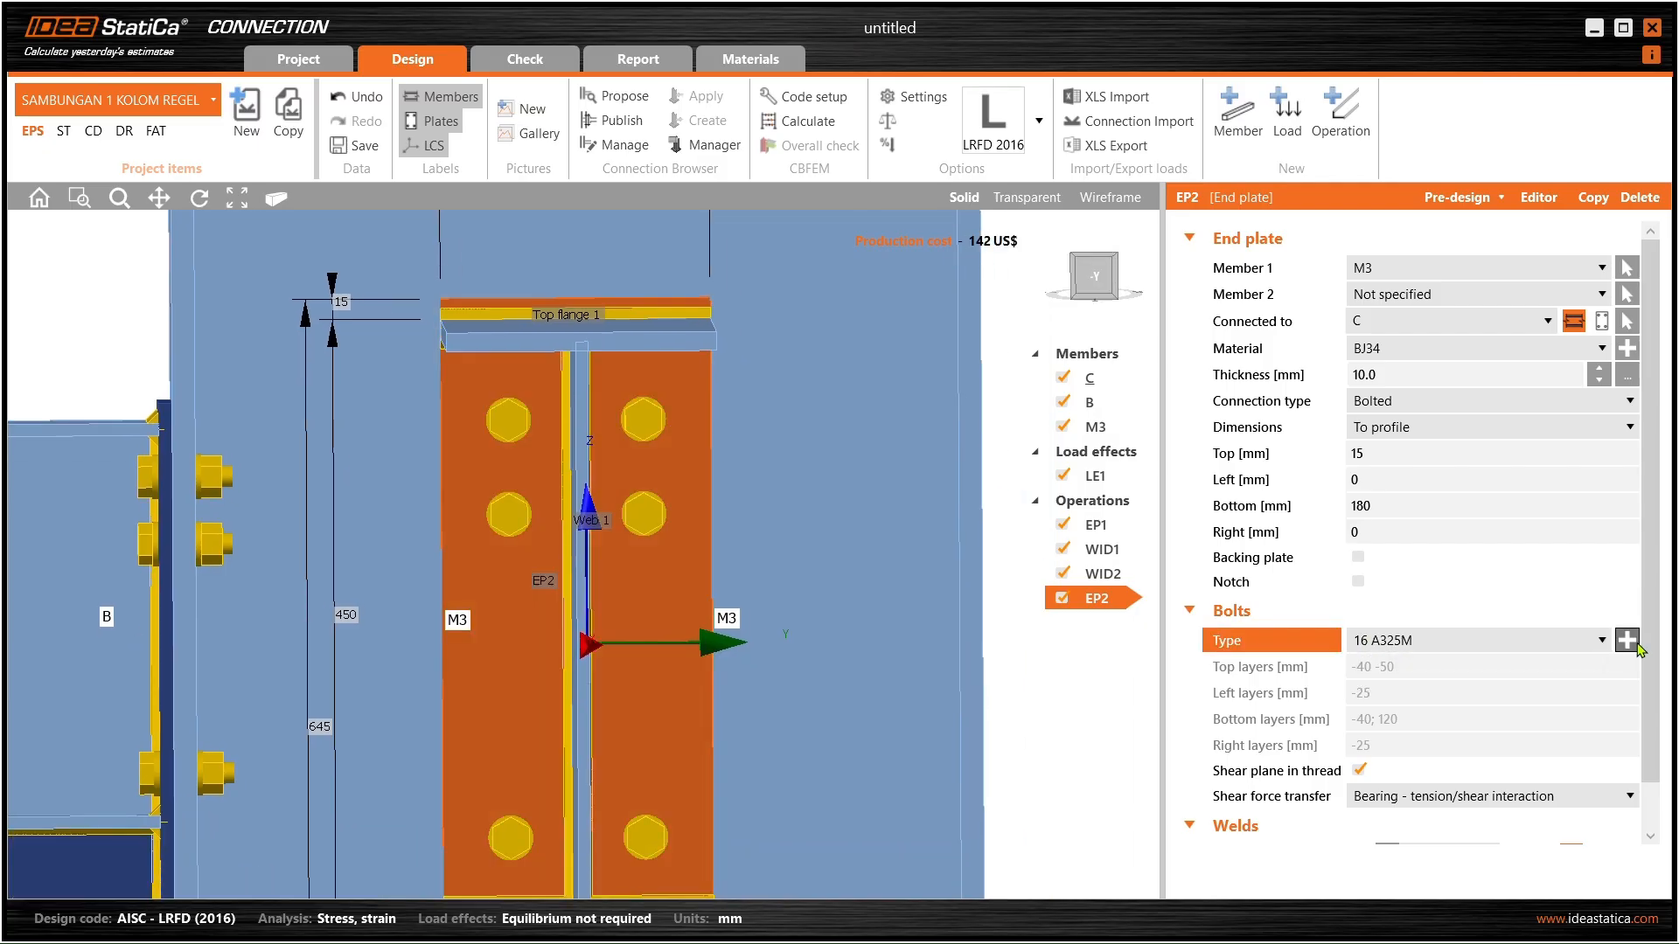
pyautogui.click(1627, 640)
pyautogui.click(934, 219)
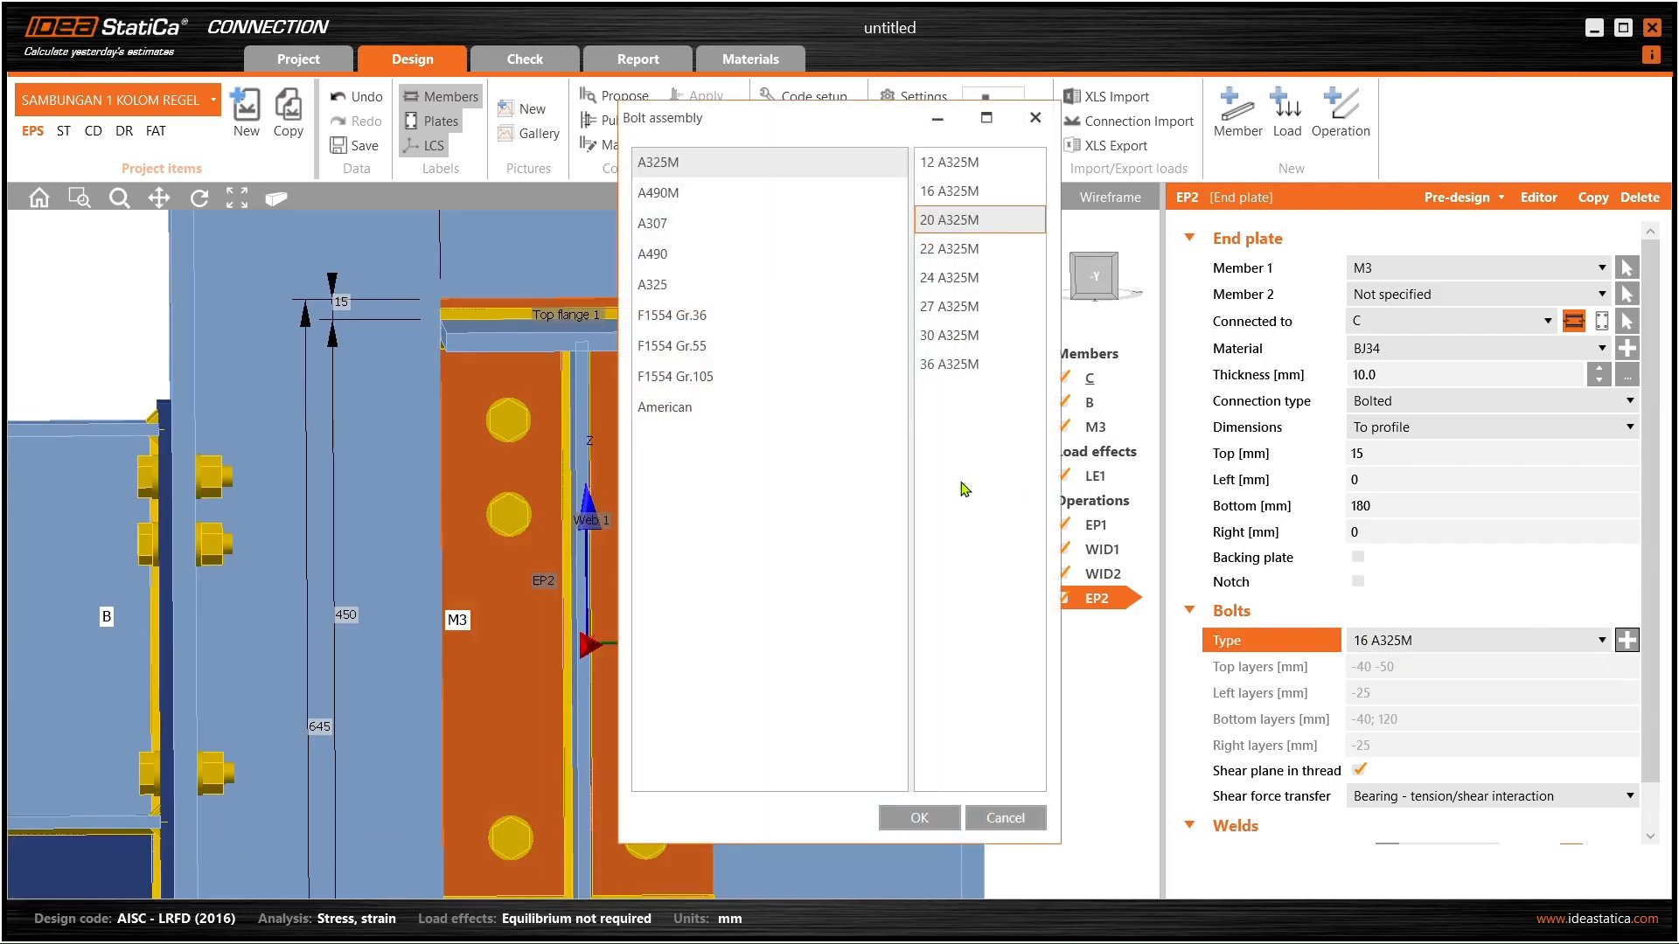
pyautogui.click(919, 817)
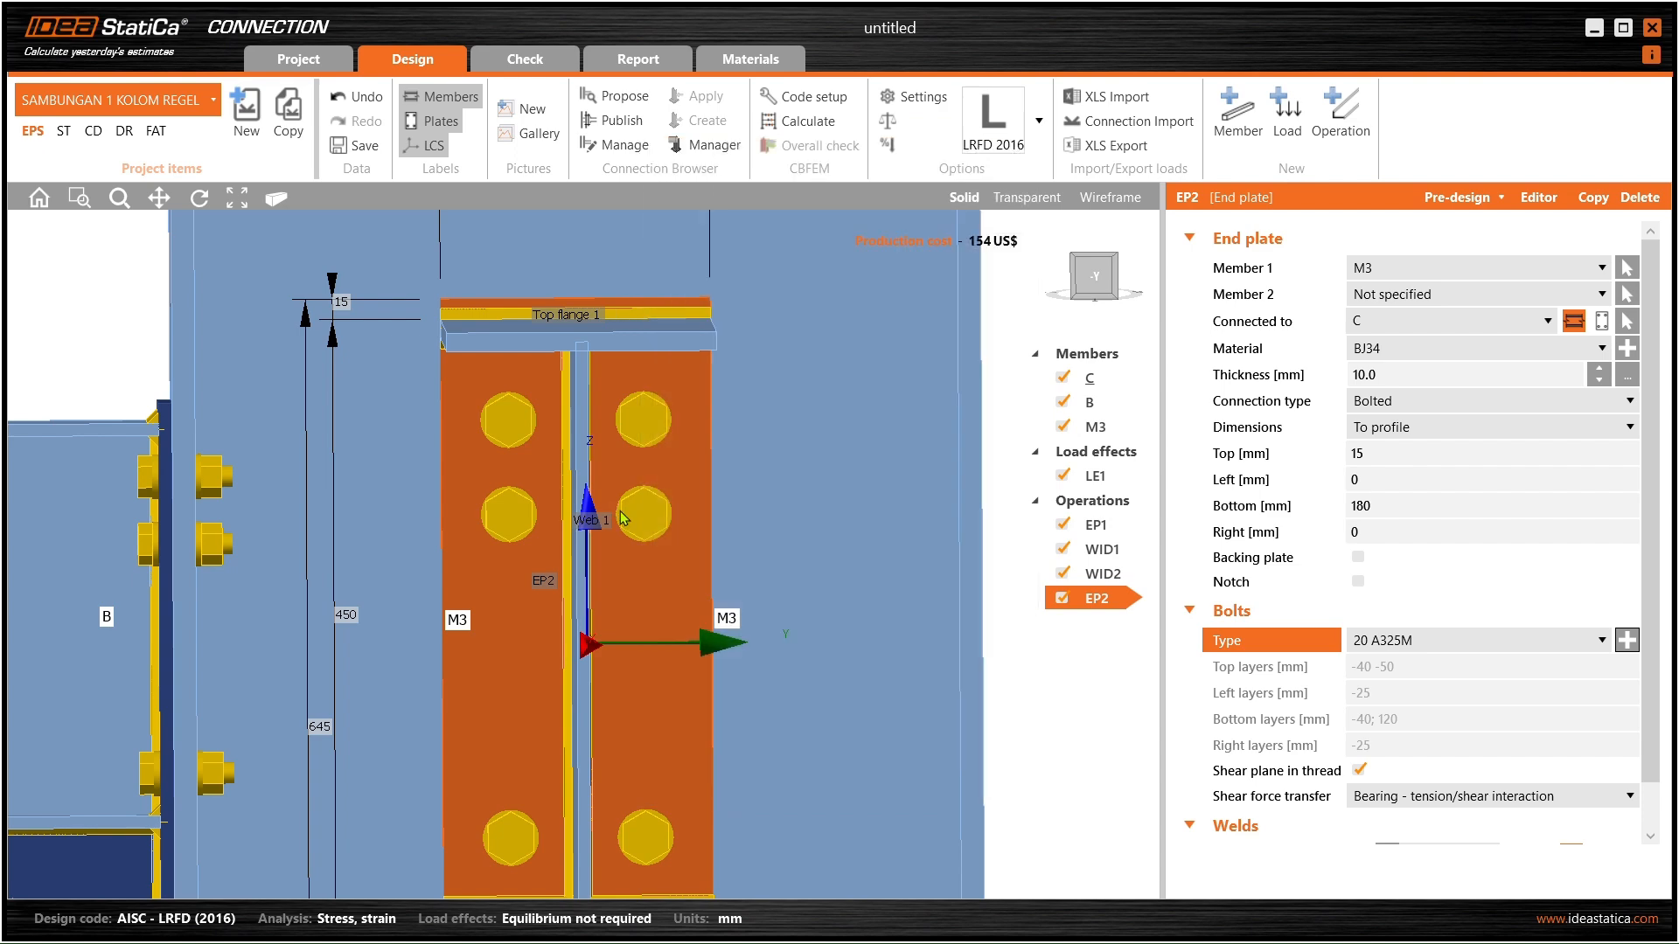
# - Orbit the model to inspect EP2 from behind and below, ending facing beam M3
pyautogui.scroll(-5, 586, 455)
pyautogui.scroll(6, 582, 446)
pyautogui.moveTo(583, 445)
pyautogui.mouseDown(button='right')
pyautogui.moveTo(431, 464)
pyautogui.moveTo(30, 459)
pyautogui.moveTo(674, 394)
pyautogui.moveTo(543, 439)
pyautogui.moveTo(798, 469)
pyautogui.moveTo(715, 467)
pyautogui.moveTo(714, 498)
pyautogui.moveTo(591, 464)
pyautogui.moveTo(542, 518)
pyautogui.moveTo(884, 577)
pyautogui.moveTo(869, 644)
pyautogui.moveTo(644, 500)
pyautogui.moveTo(590, 445)
pyautogui.mouseUp(button='right')
pyautogui.scroll(3, 590, 493)
pyautogui.moveTo(581, 501); pyautogui.dragTo(488, 558, button='right')
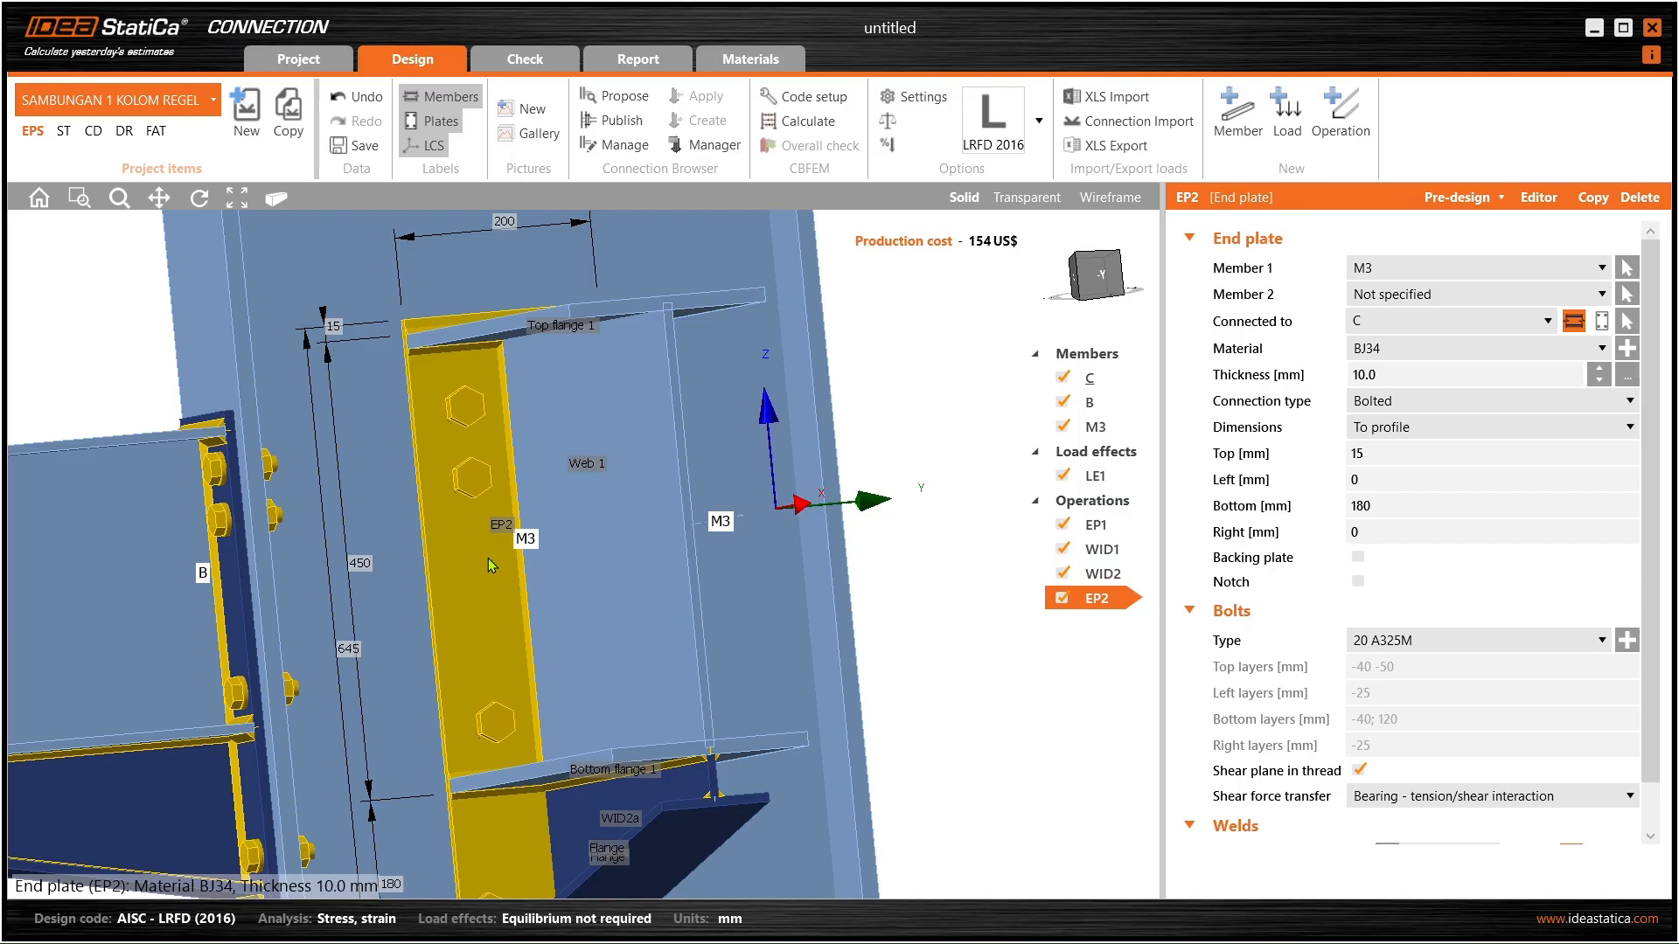
pyautogui.moveTo(489, 556); pyautogui.dragTo(955, 393, button='right')
# - Open EP2's plate editor and set bolt 8's X to -50 mm
pyautogui.click(1540, 199)
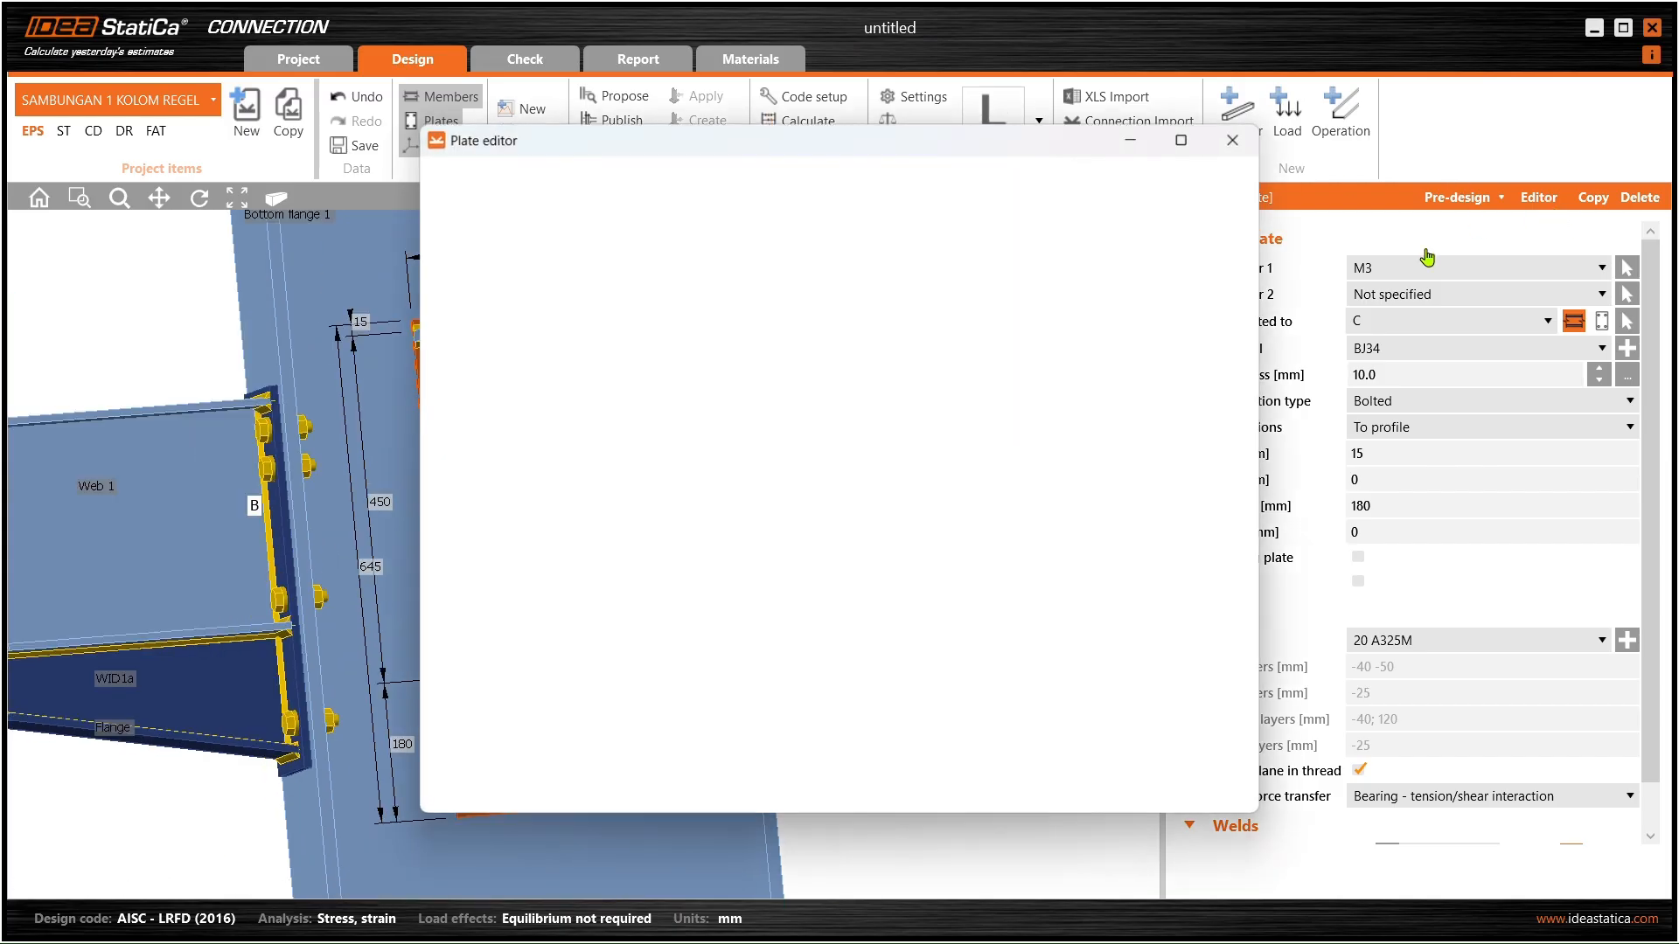
pyautogui.moveTo(888, 143); pyautogui.dragTo(1247, 98)
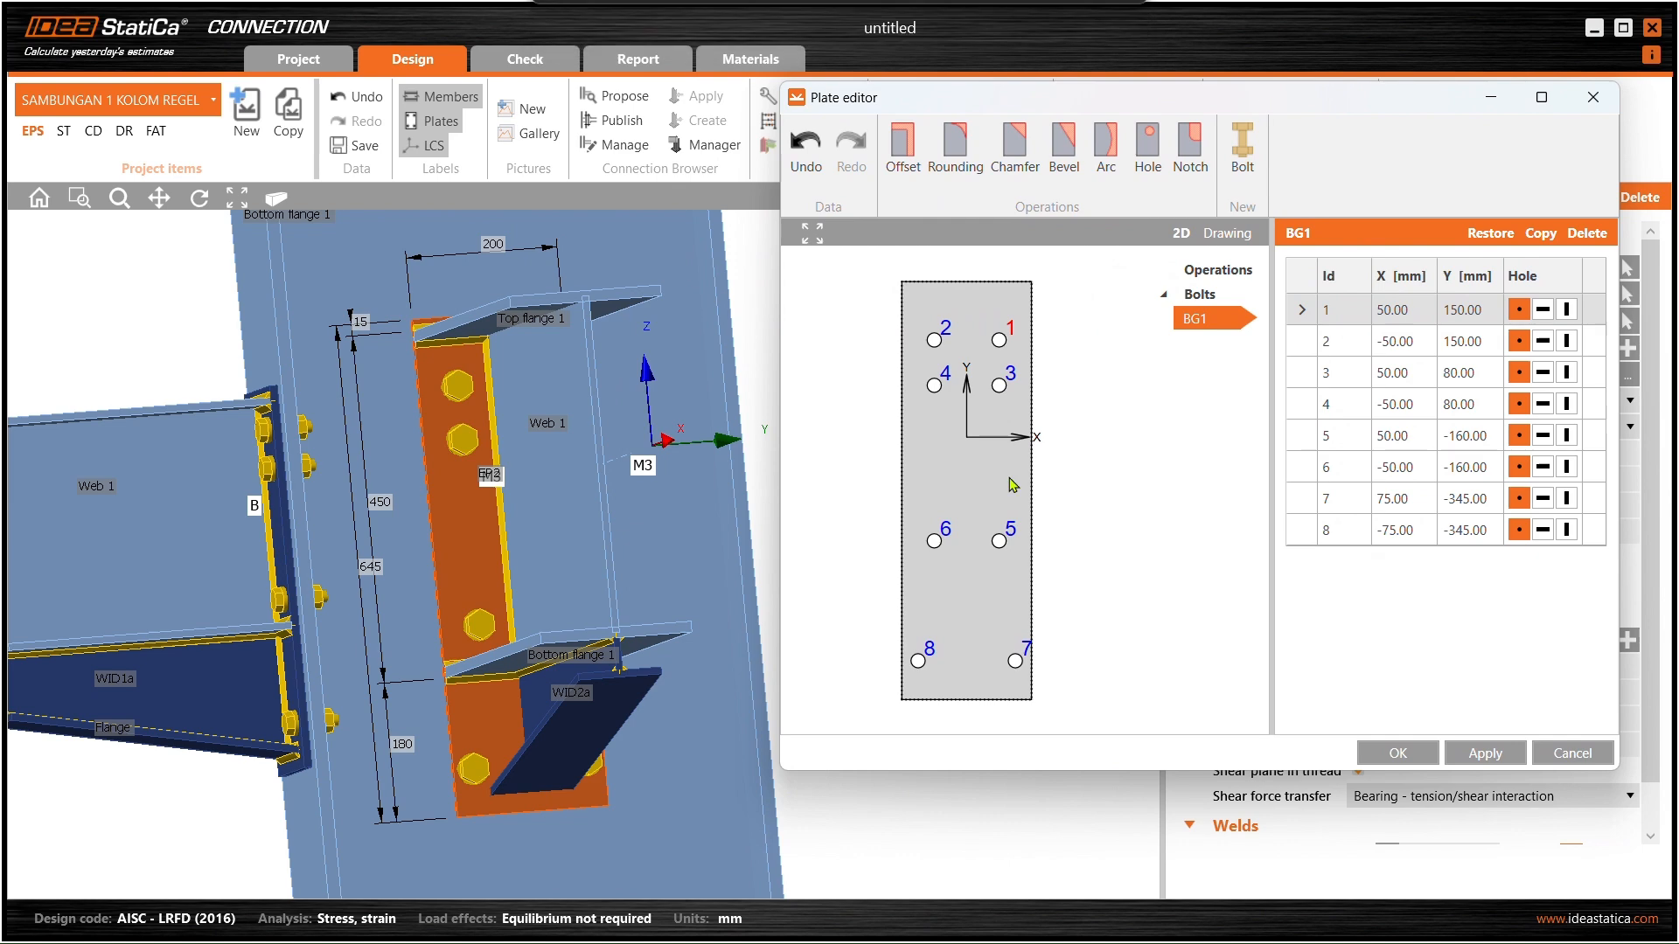
pyautogui.click(929, 663)
pyautogui.click(1423, 532)
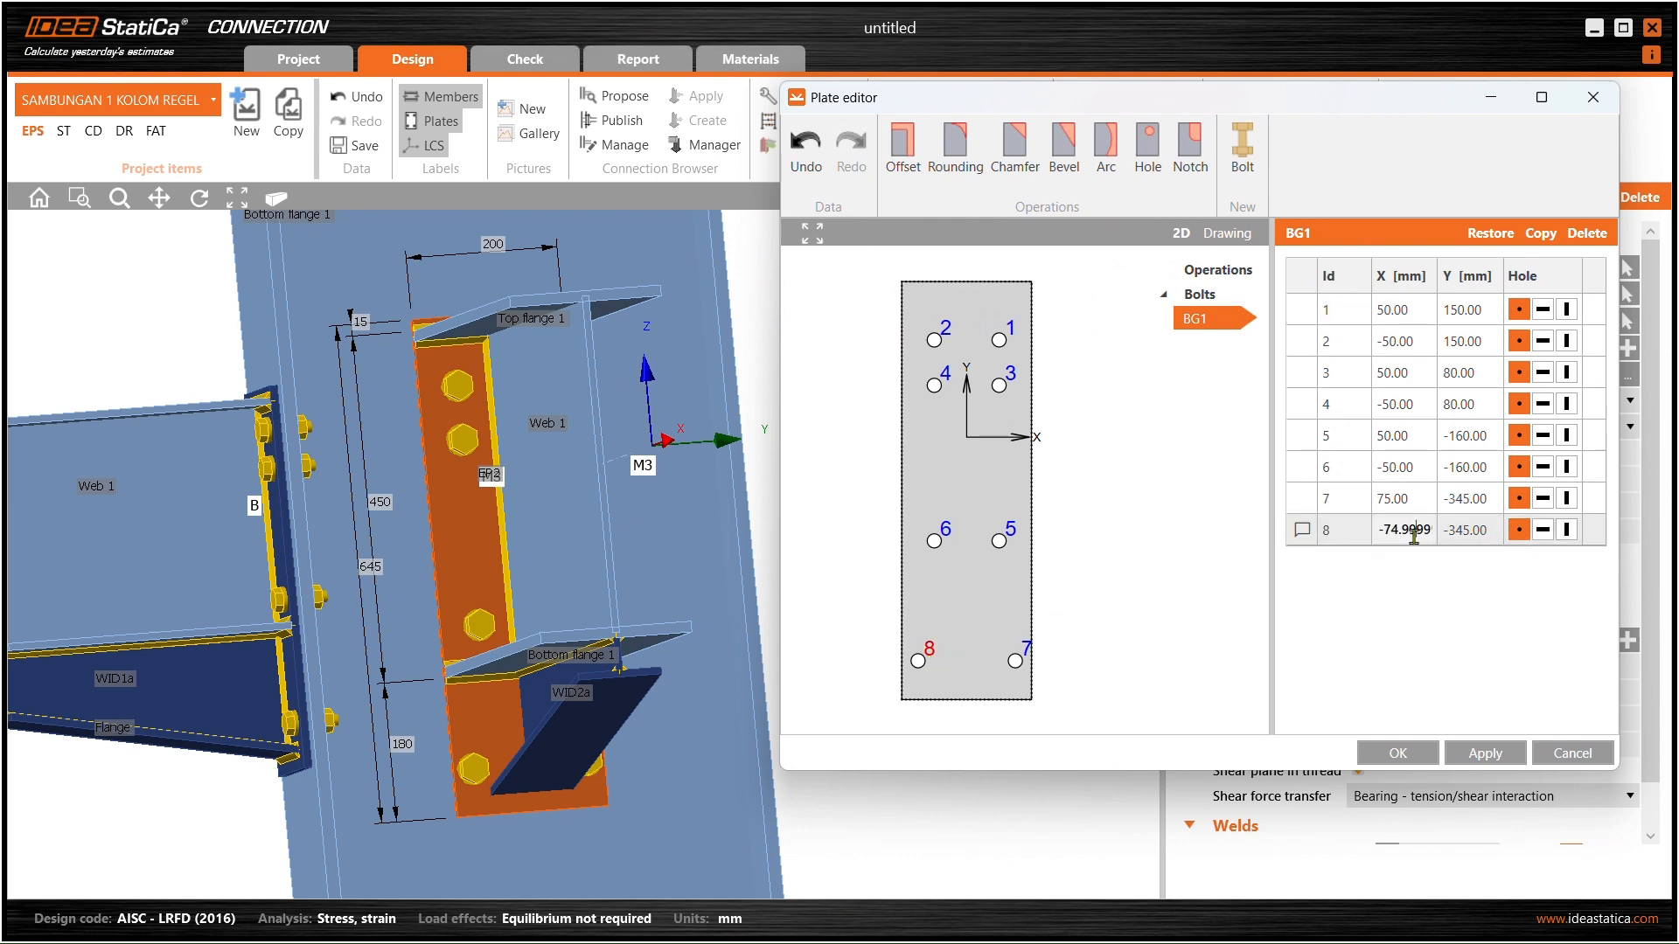
pyautogui.doubleClick(1387, 532)
pyautogui.write('-50')
pyautogui.press('Tab')
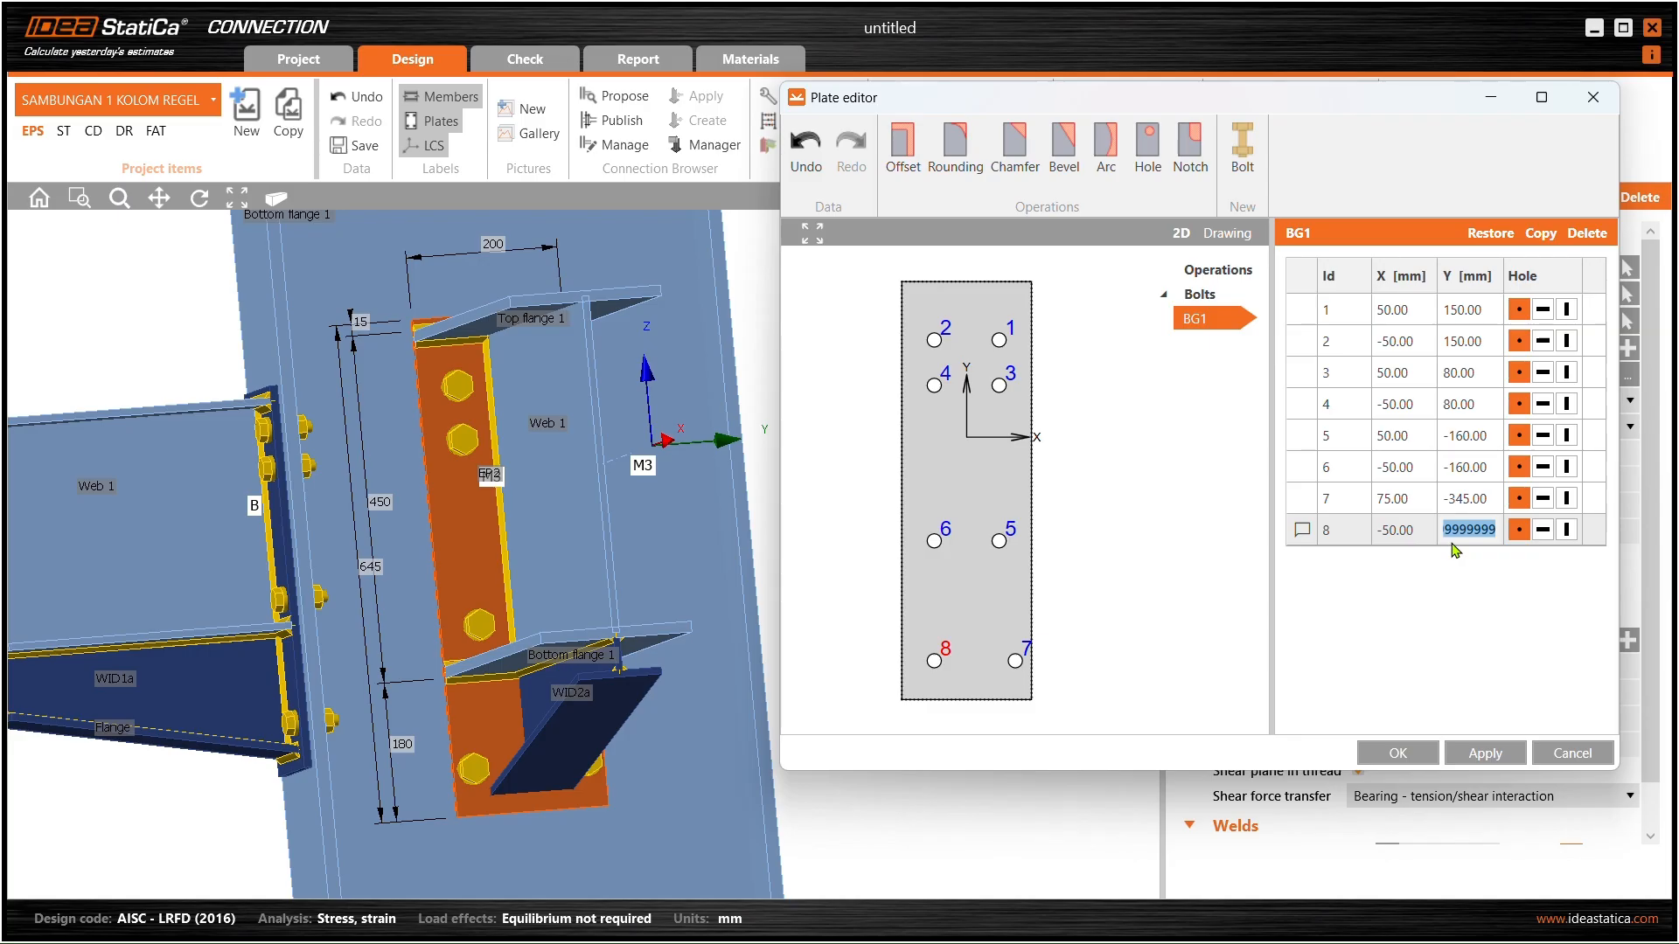
# - Set bolt 8's Y to -300 mm and apply
pyautogui.write('320')
pyautogui.press('Return')
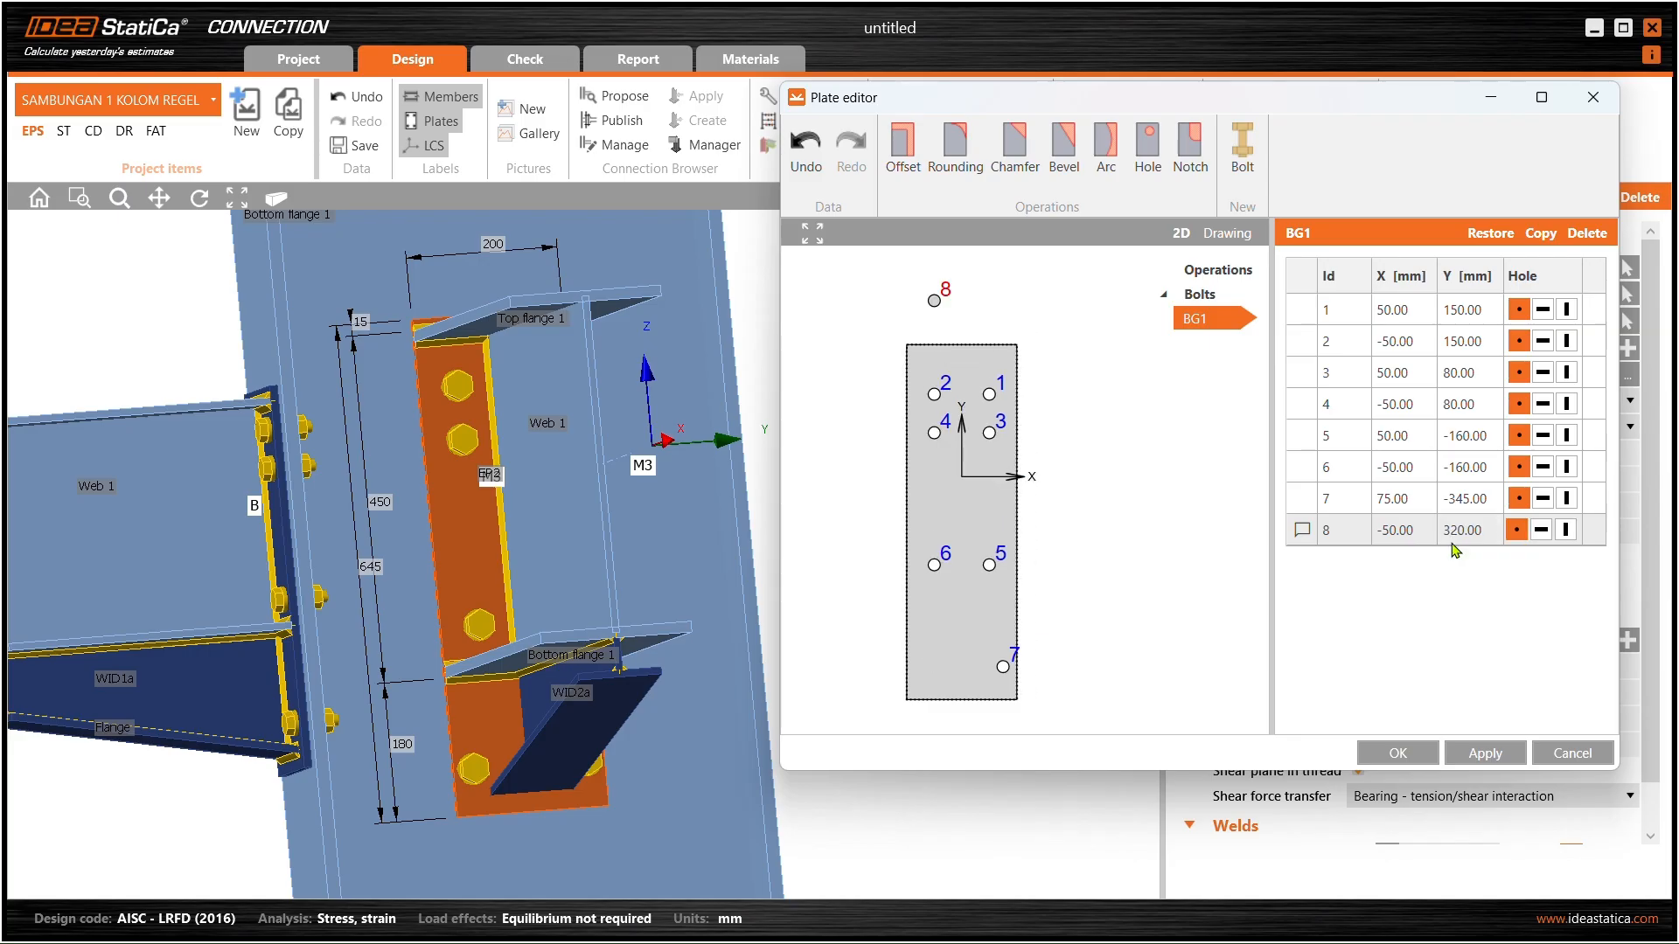
pyautogui.doubleClick(1458, 539)
pyautogui.write('-320')
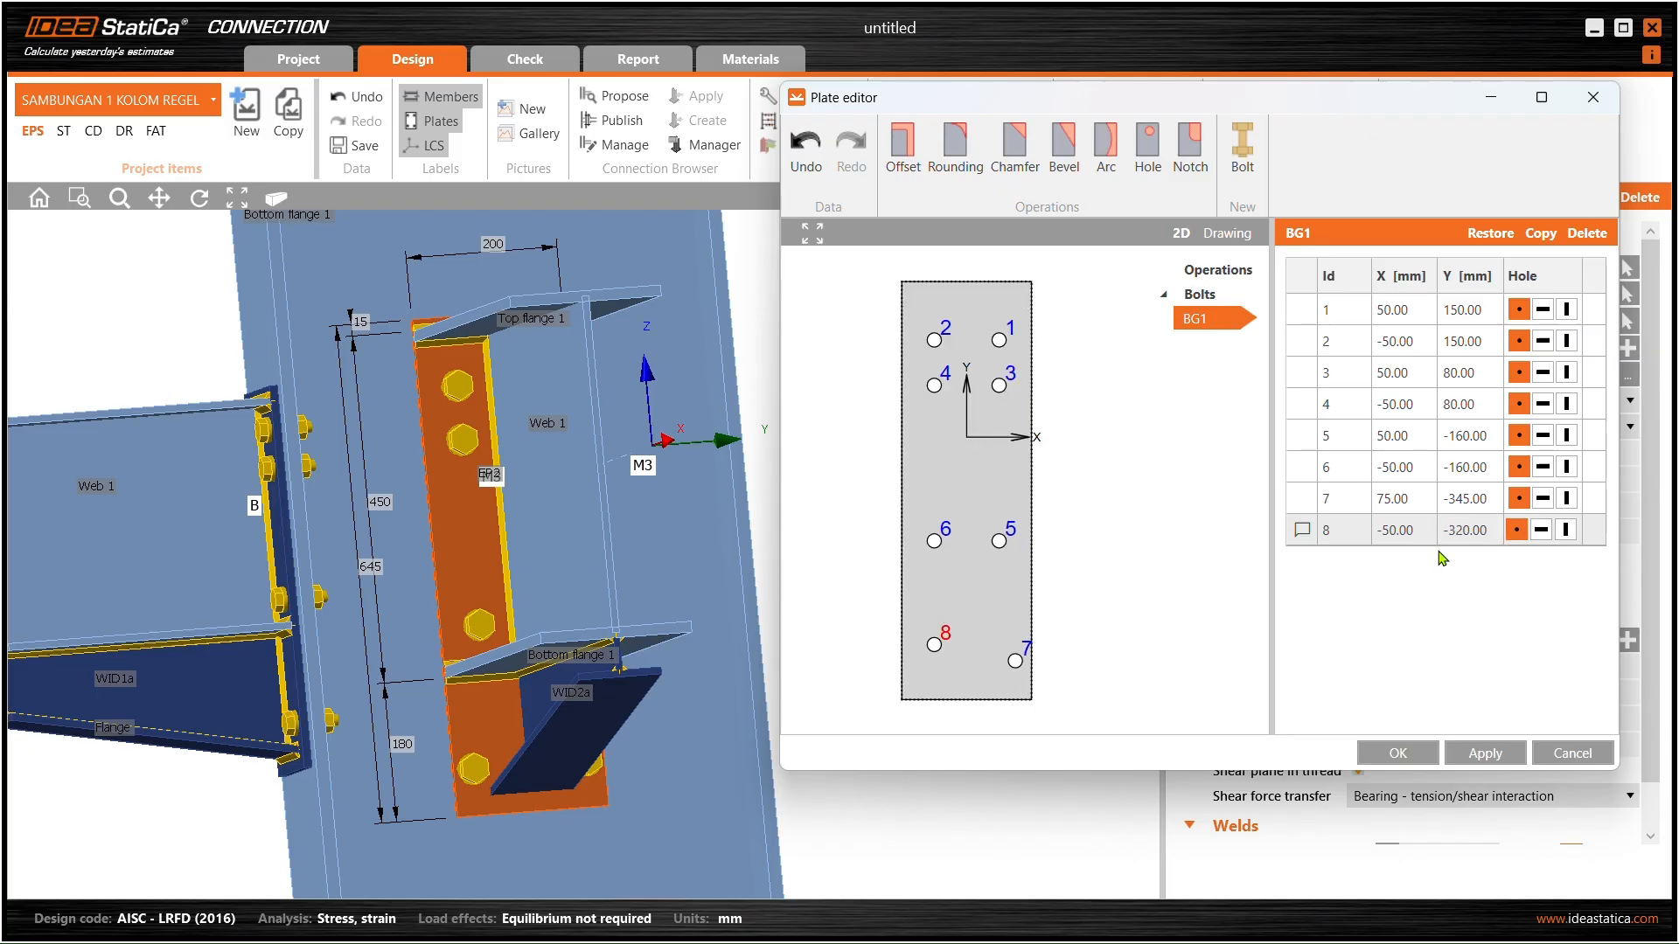
pyautogui.click(1480, 757)
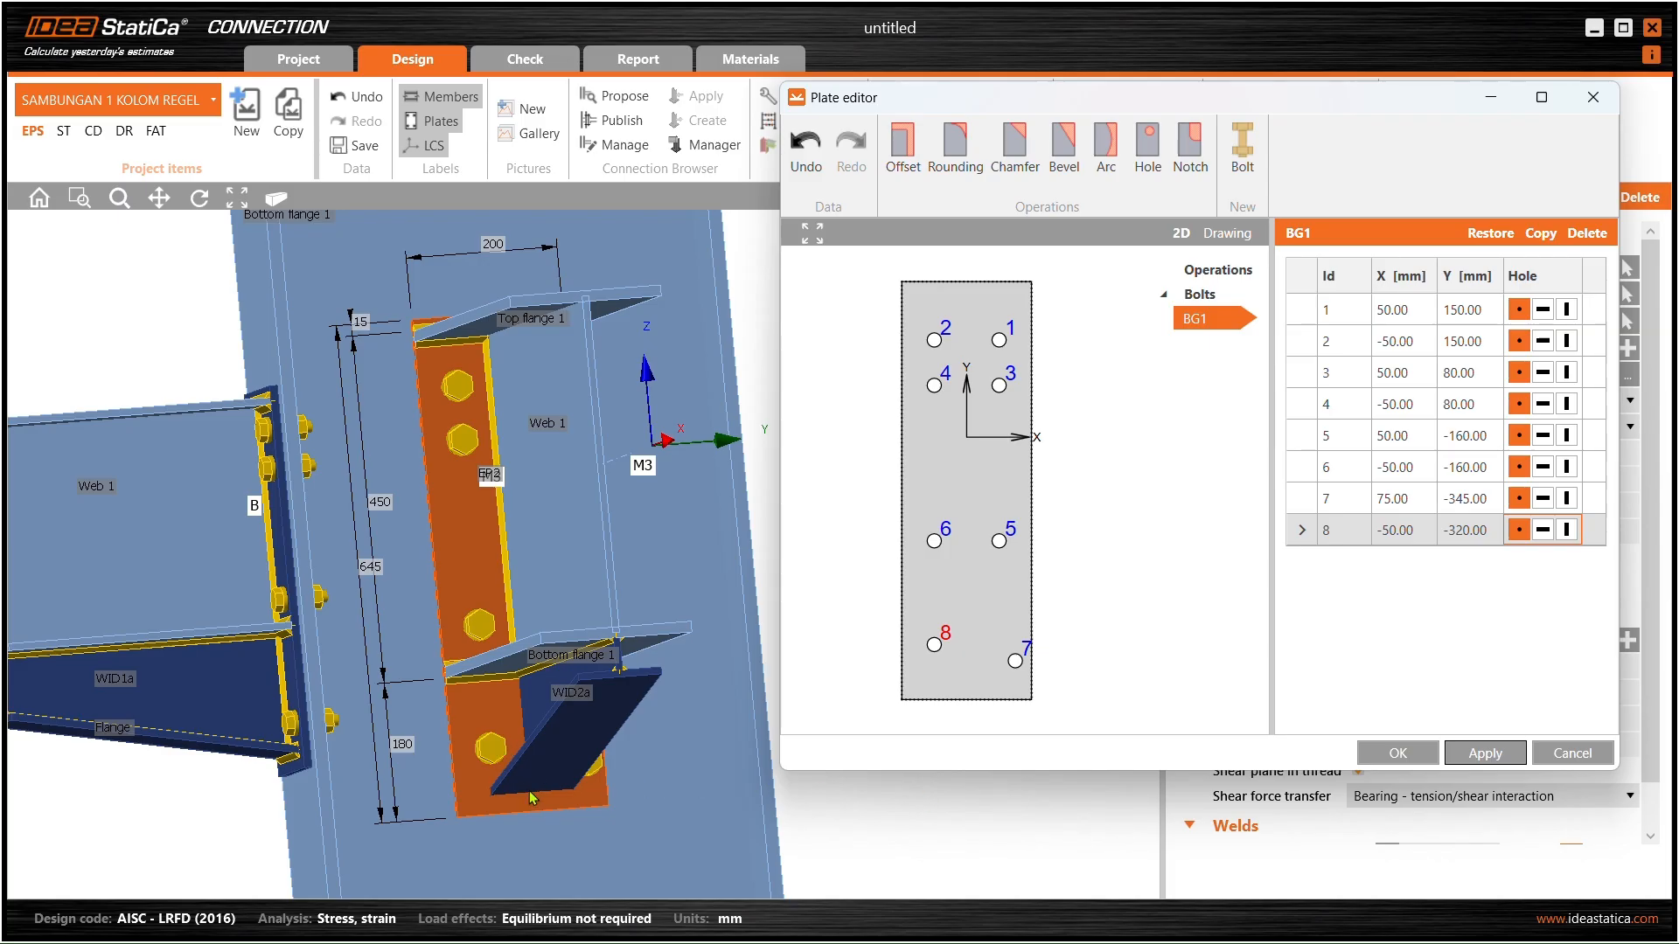
pyautogui.moveTo(1473, 532); pyautogui.dragTo(1458, 535)
pyautogui.write('0')
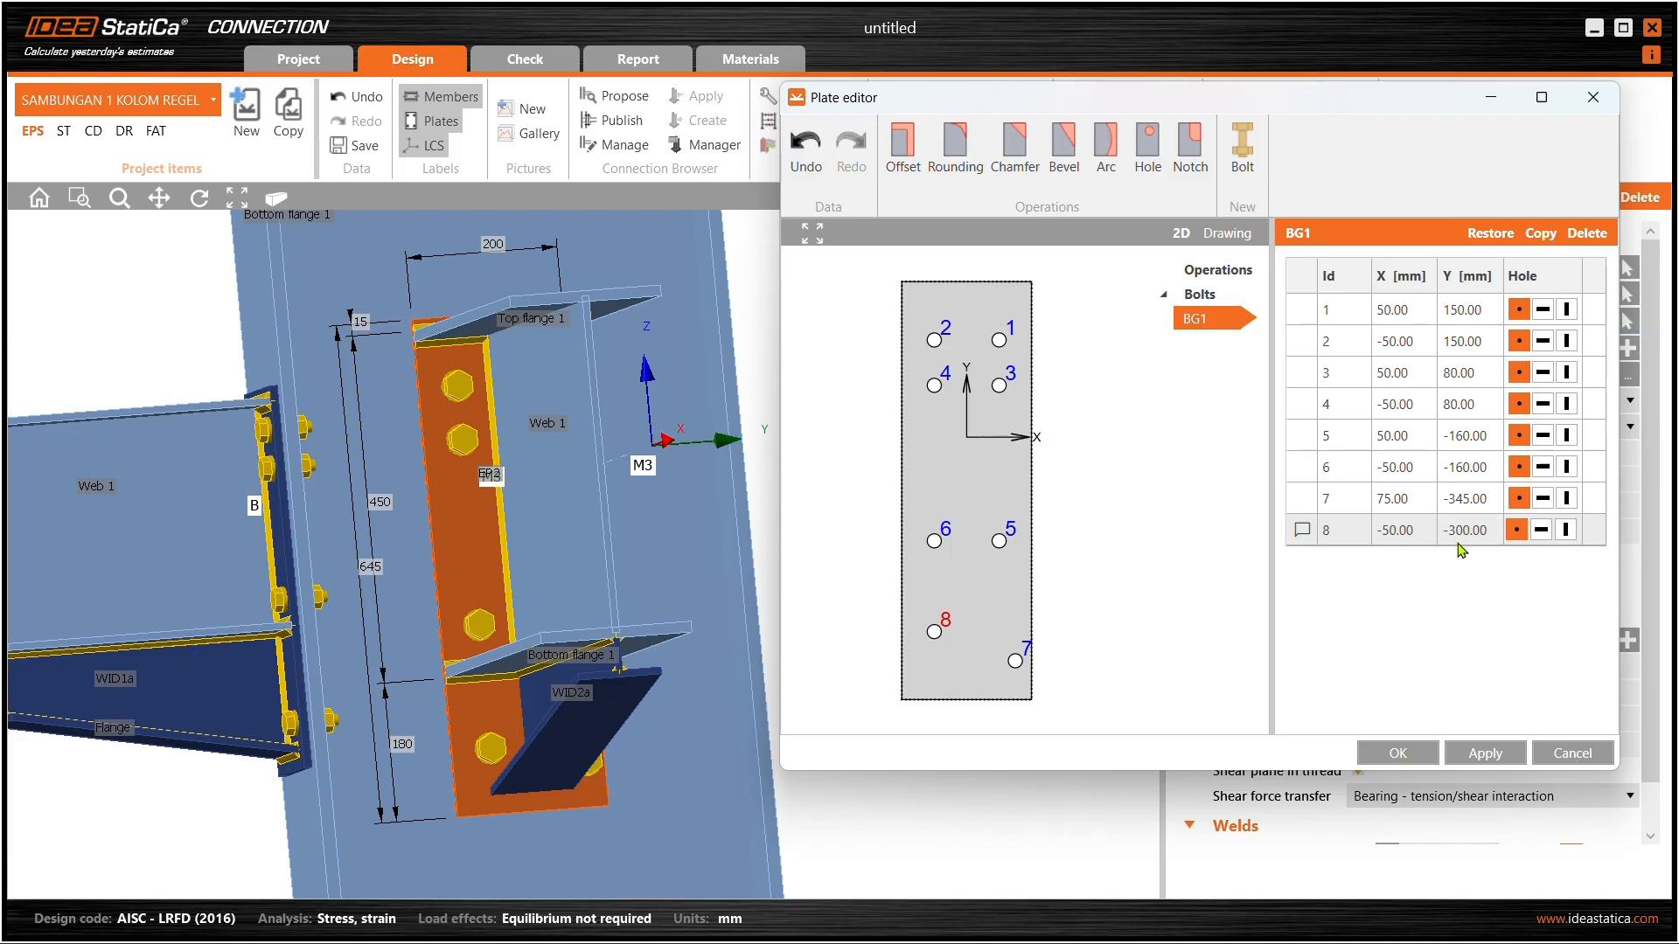
pyautogui.click(1476, 755)
# - Move bolt 7 to X 50, Y -300 mm
pyautogui.click(1393, 498)
pyautogui.click(1417, 500)
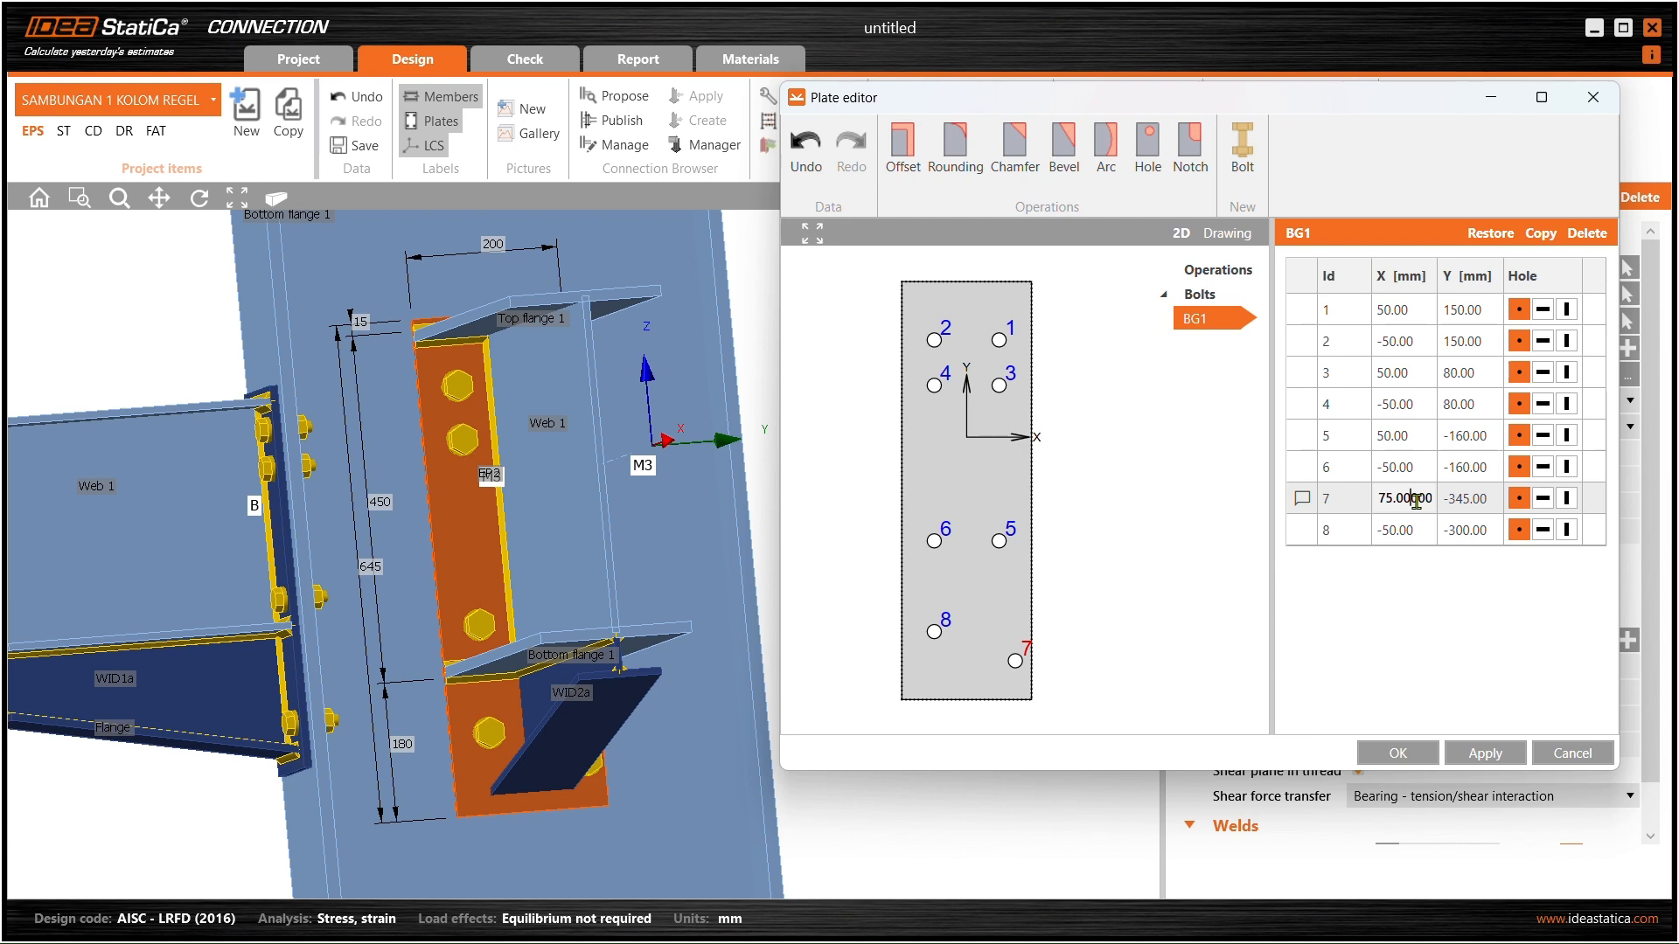
pyautogui.doubleClick(1417, 501)
pyautogui.write('50')
pyautogui.press('Tab')
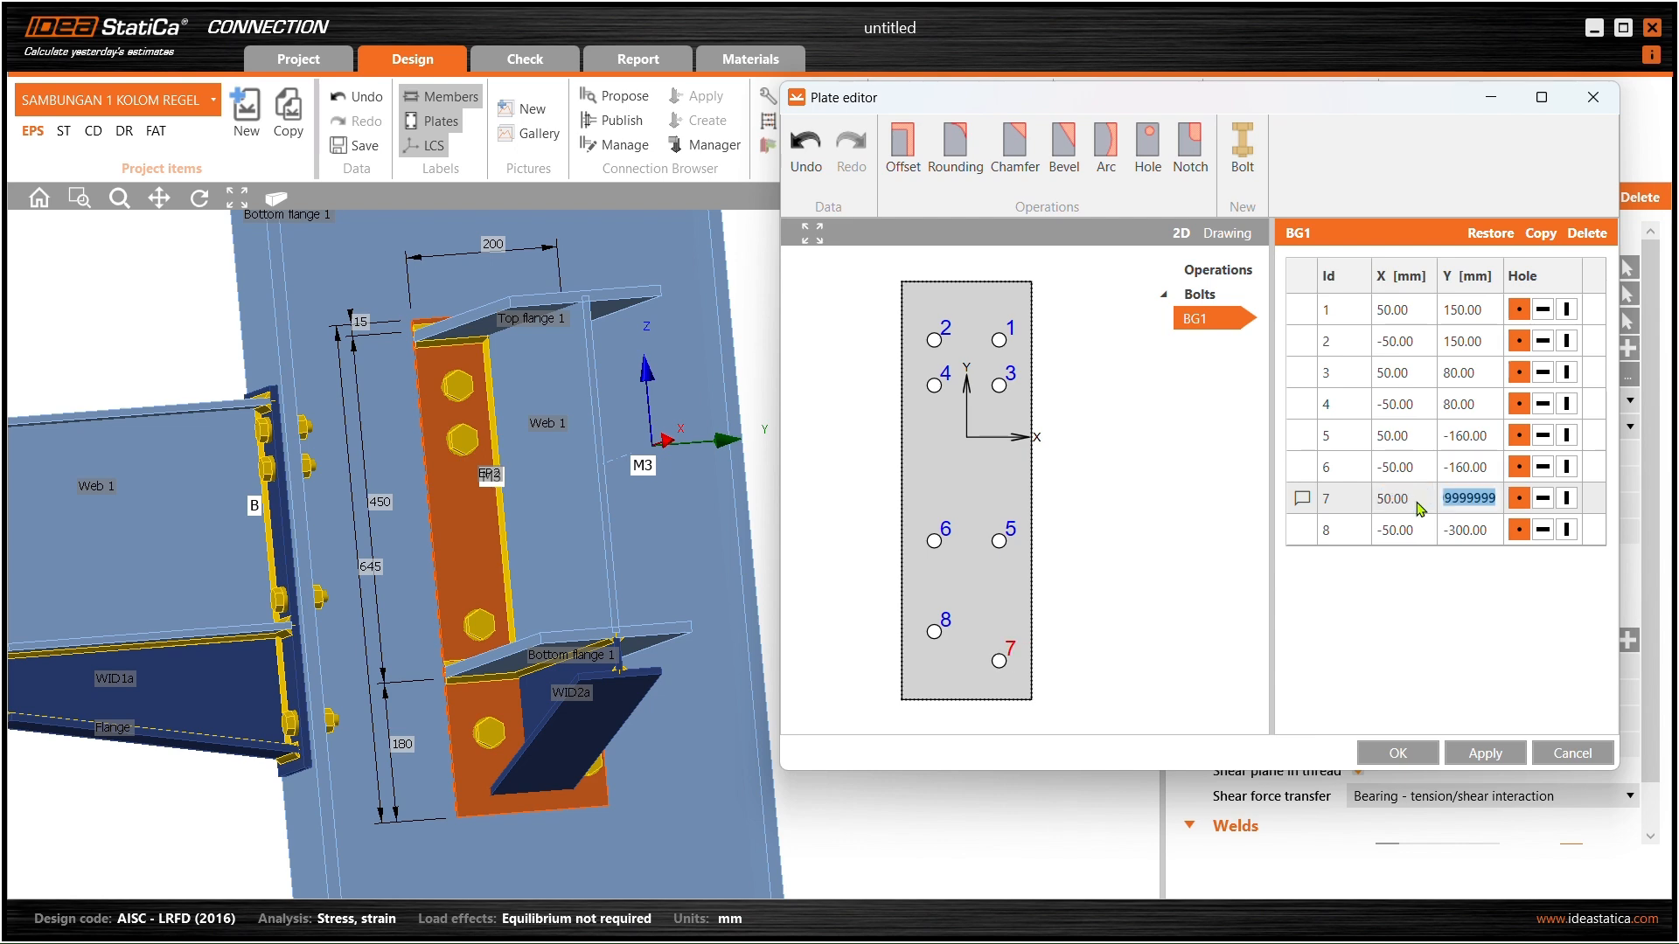
pyautogui.write('-300')
pyautogui.press('Return')
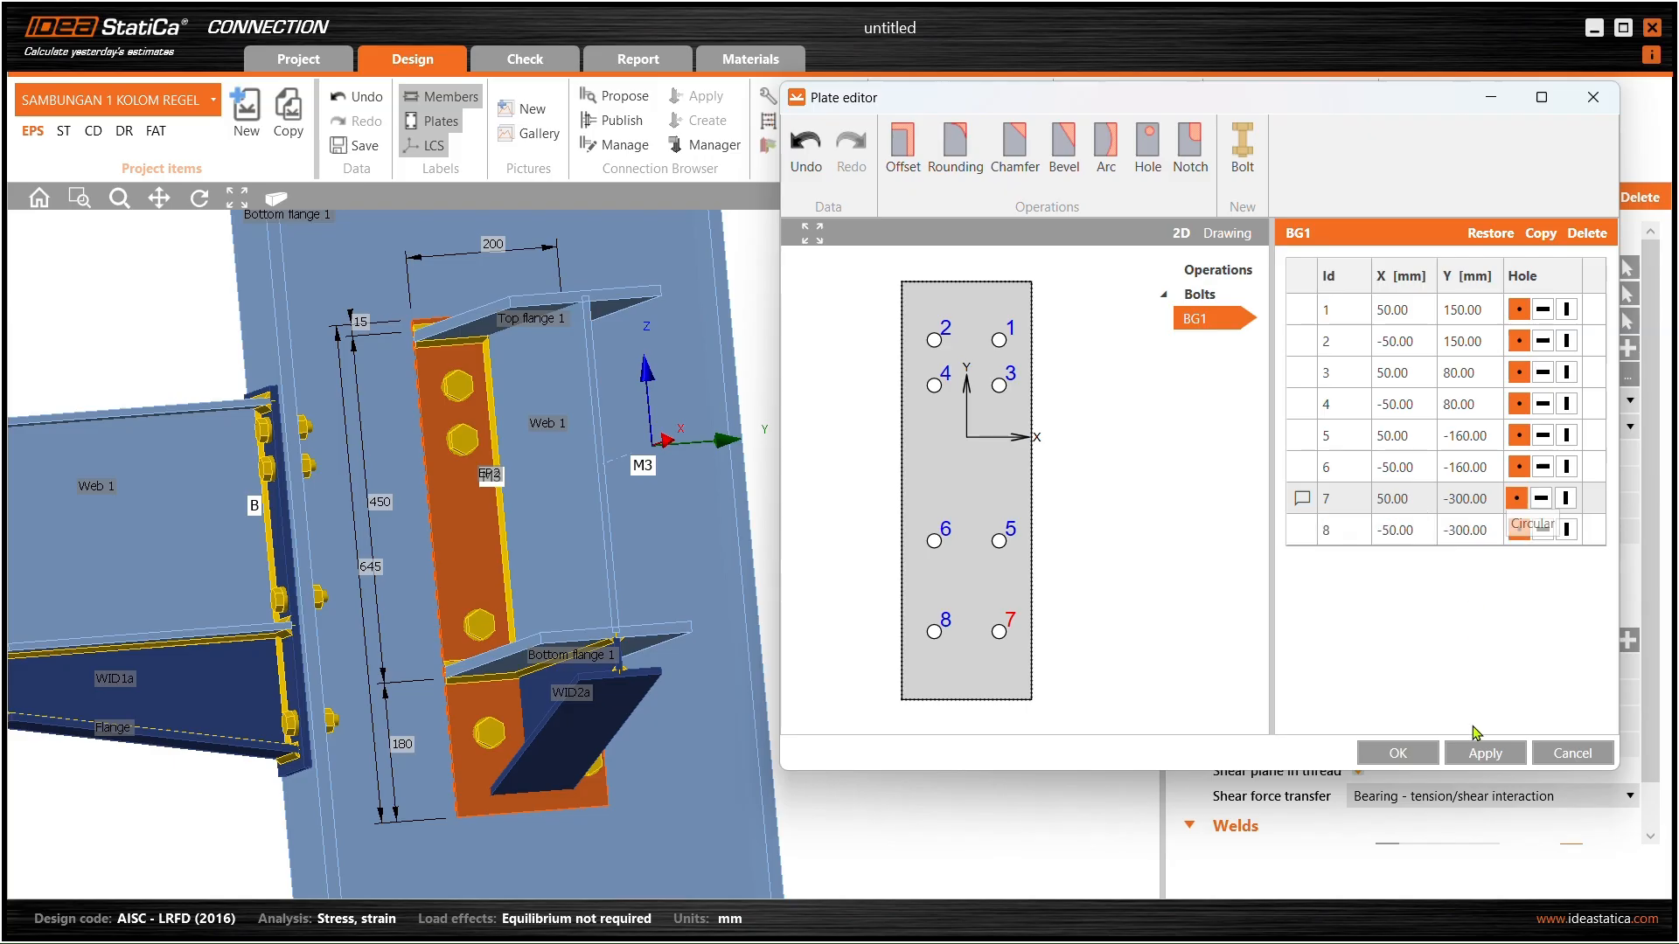
# - Accept the bolt edits and orbit the model around the lower haunch
pyautogui.click(1398, 753)
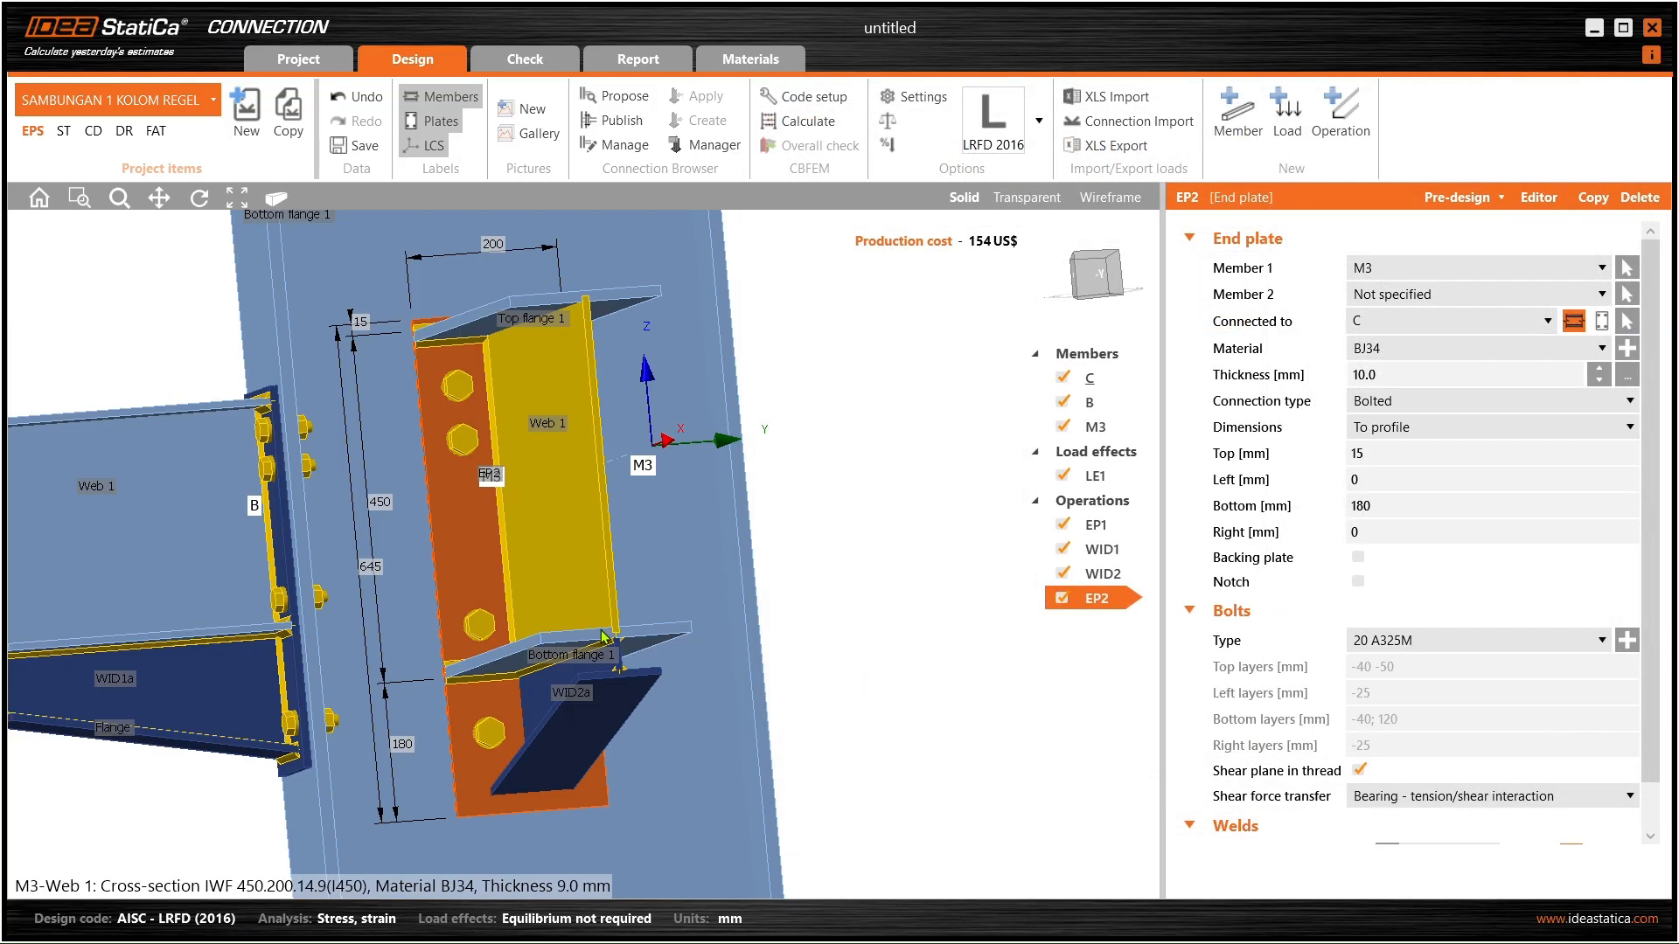
pyautogui.moveTo(598, 667); pyautogui.dragTo(527, 688, button='middle')
pyautogui.scroll(5, 644, 686)
pyautogui.moveTo(700, 667); pyautogui.dragTo(787, 573, button='middle')
pyautogui.scroll(-5, 690, 663)
pyautogui.moveTo(533, 516); pyautogui.dragTo(611, 502, button='middle')
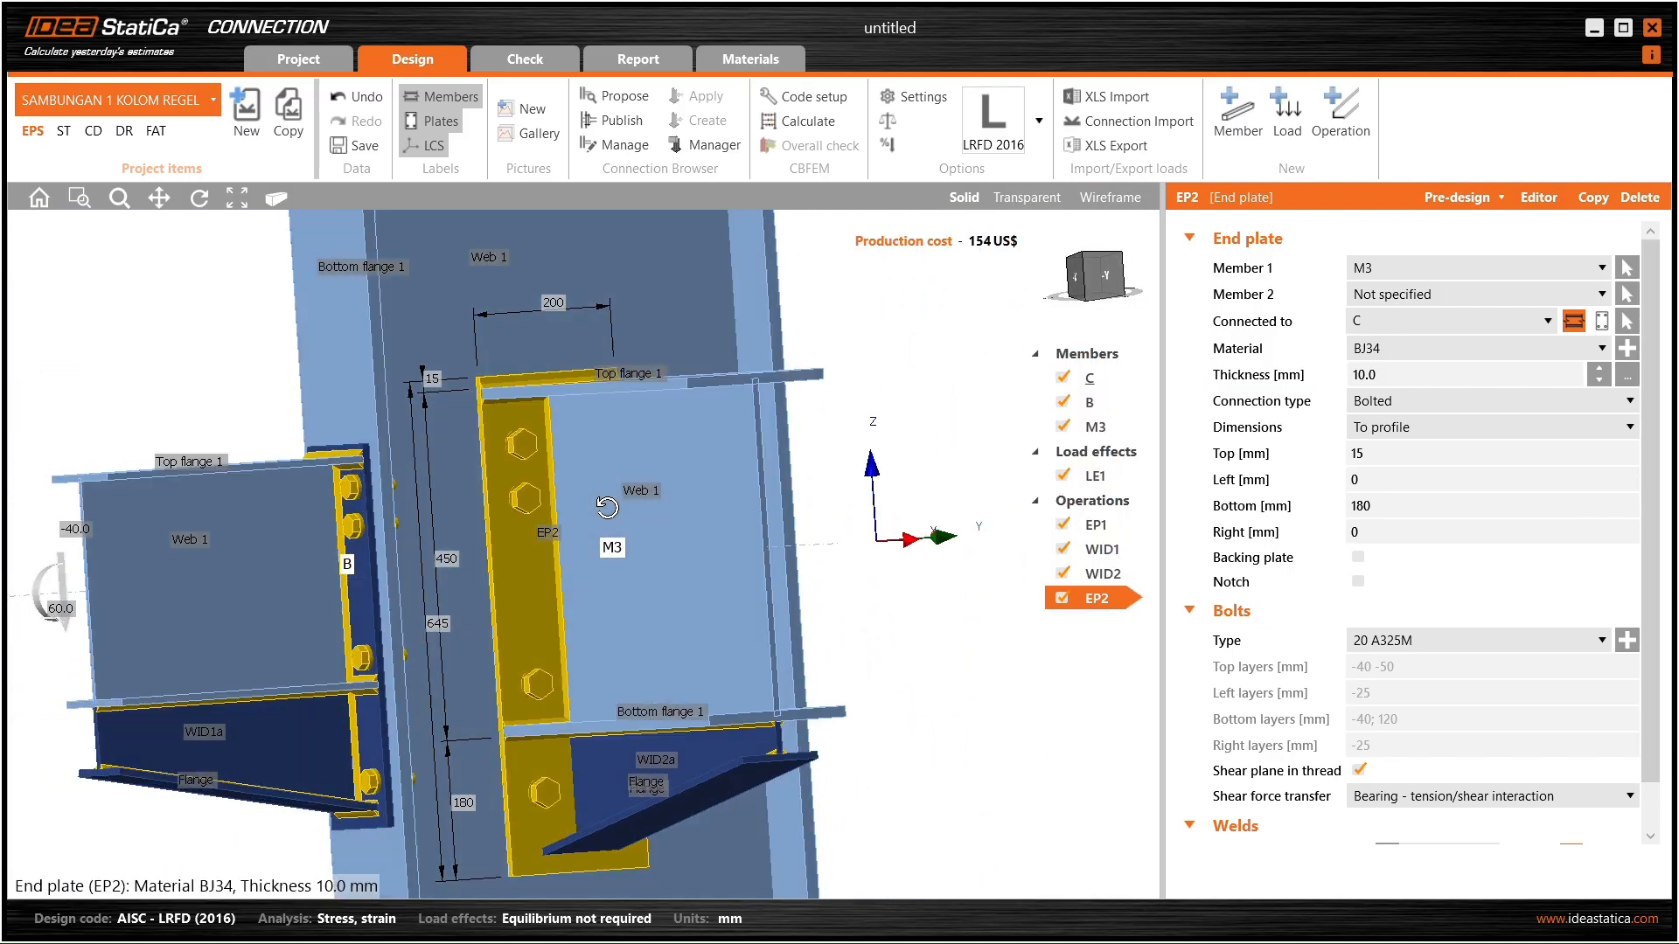
# - Turn the view so EP2 faces forward, then reopen its plate editor
pyautogui.scroll(3, 525, 565)
pyautogui.moveTo(527, 603); pyautogui.dragTo(516, 610, button='middle')
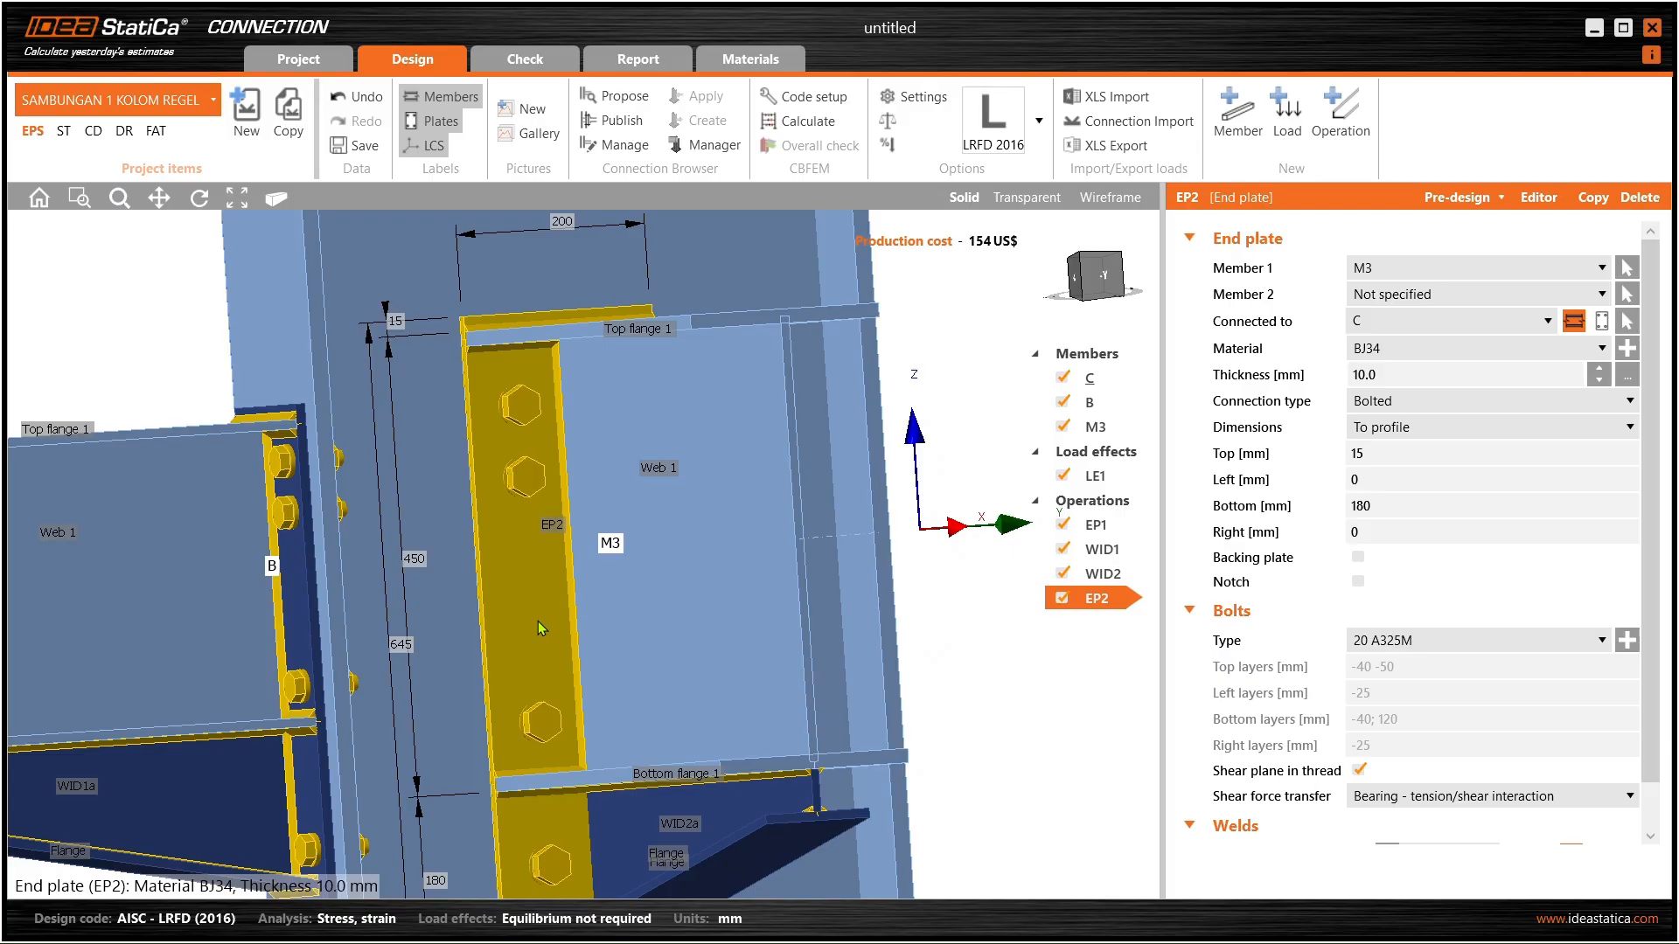
pyautogui.moveTo(536, 632); pyautogui.dragTo(623, 636, button='middle')
pyautogui.scroll(-4, 533, 626)
pyautogui.scroll(3, 529, 631)
pyautogui.scroll(3, 564, 529)
pyautogui.moveTo(564, 534); pyautogui.dragTo(604, 544, button='middle')
pyautogui.scroll(-3, 605, 560)
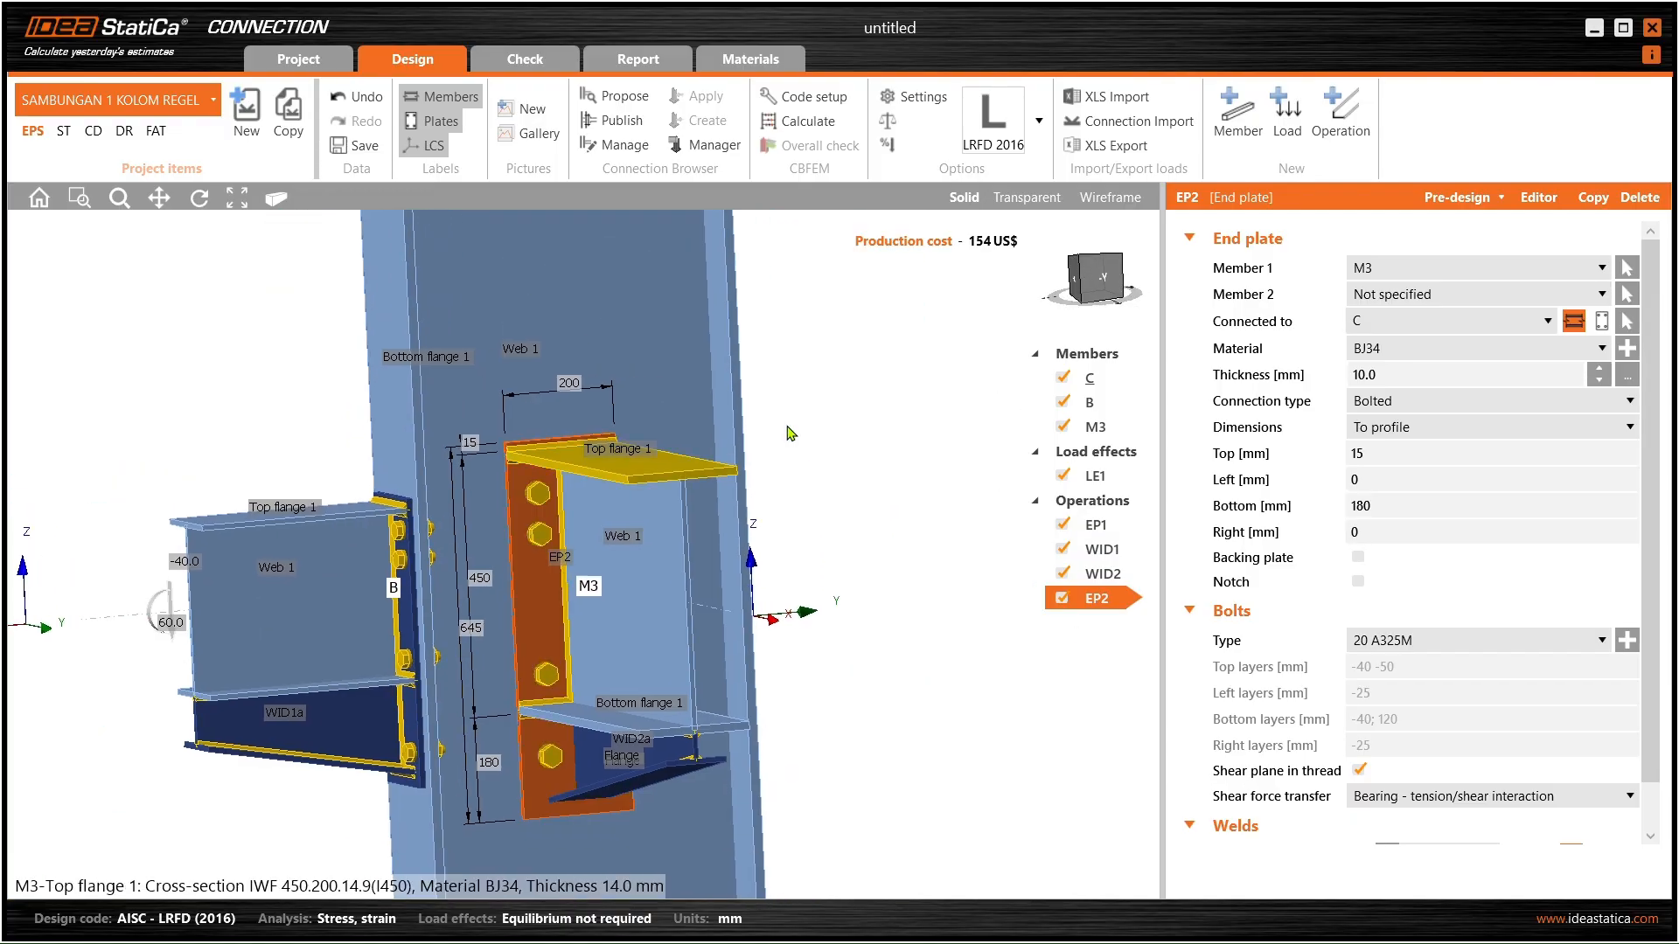
pyautogui.click(1536, 200)
pyautogui.moveTo(877, 148); pyautogui.dragTo(1248, 149)
# - Copy bolt 4 to create bolt 9 at X -50, Y 80 mm, then edit its Y
pyautogui.click(956, 420)
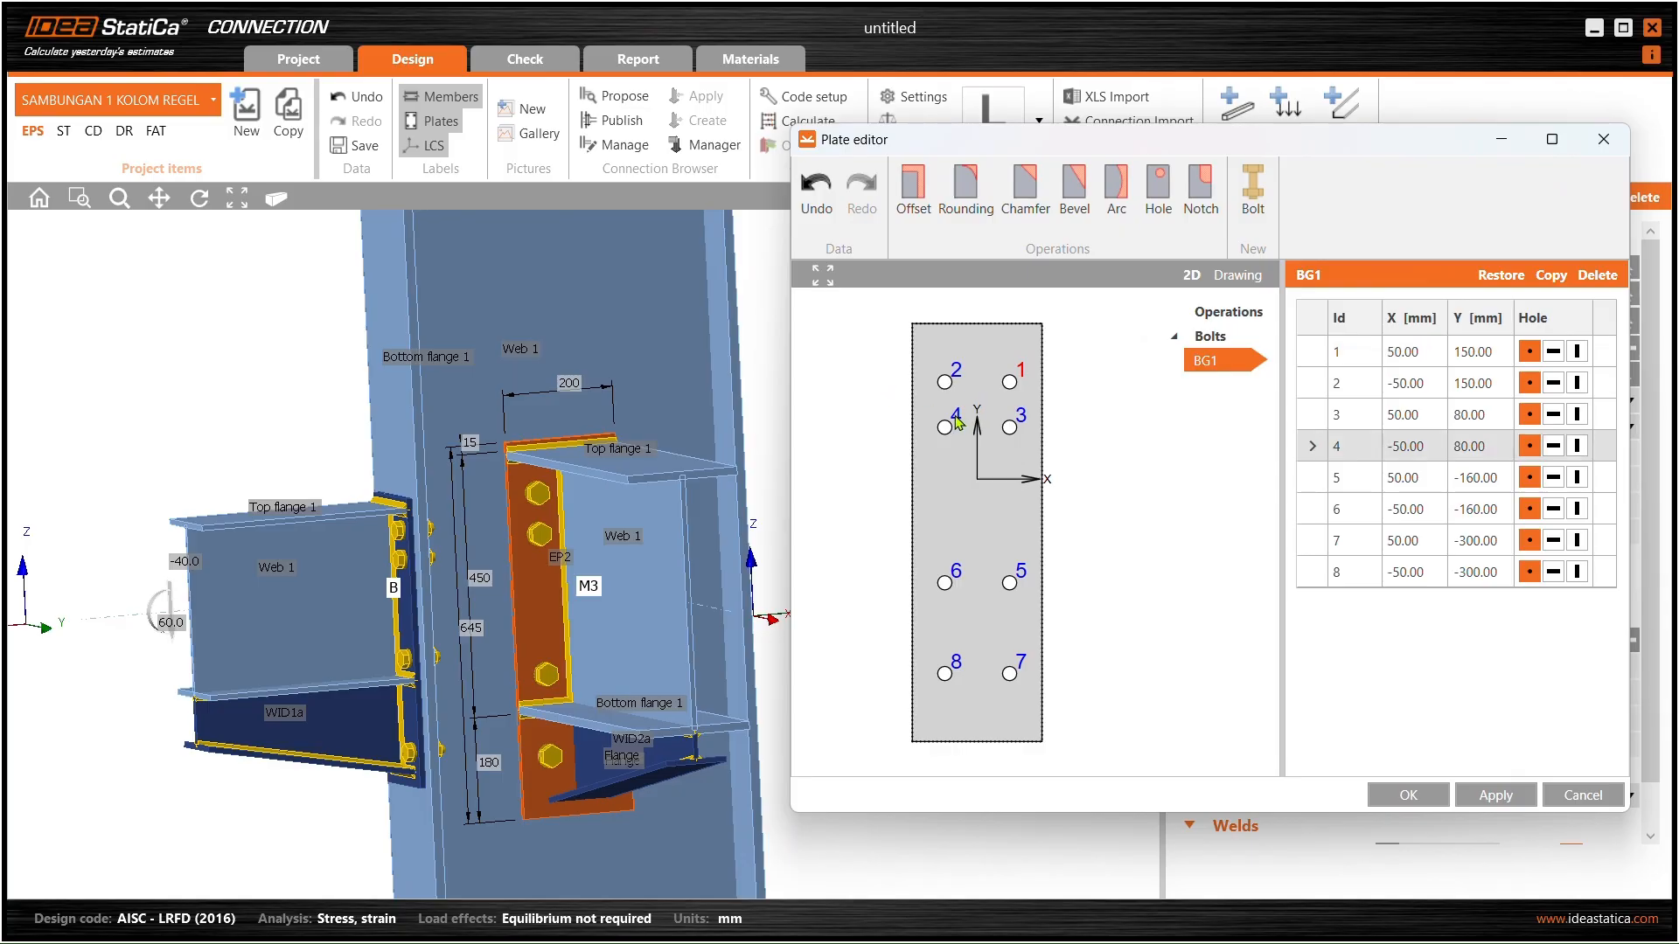
pyautogui.click(1549, 276)
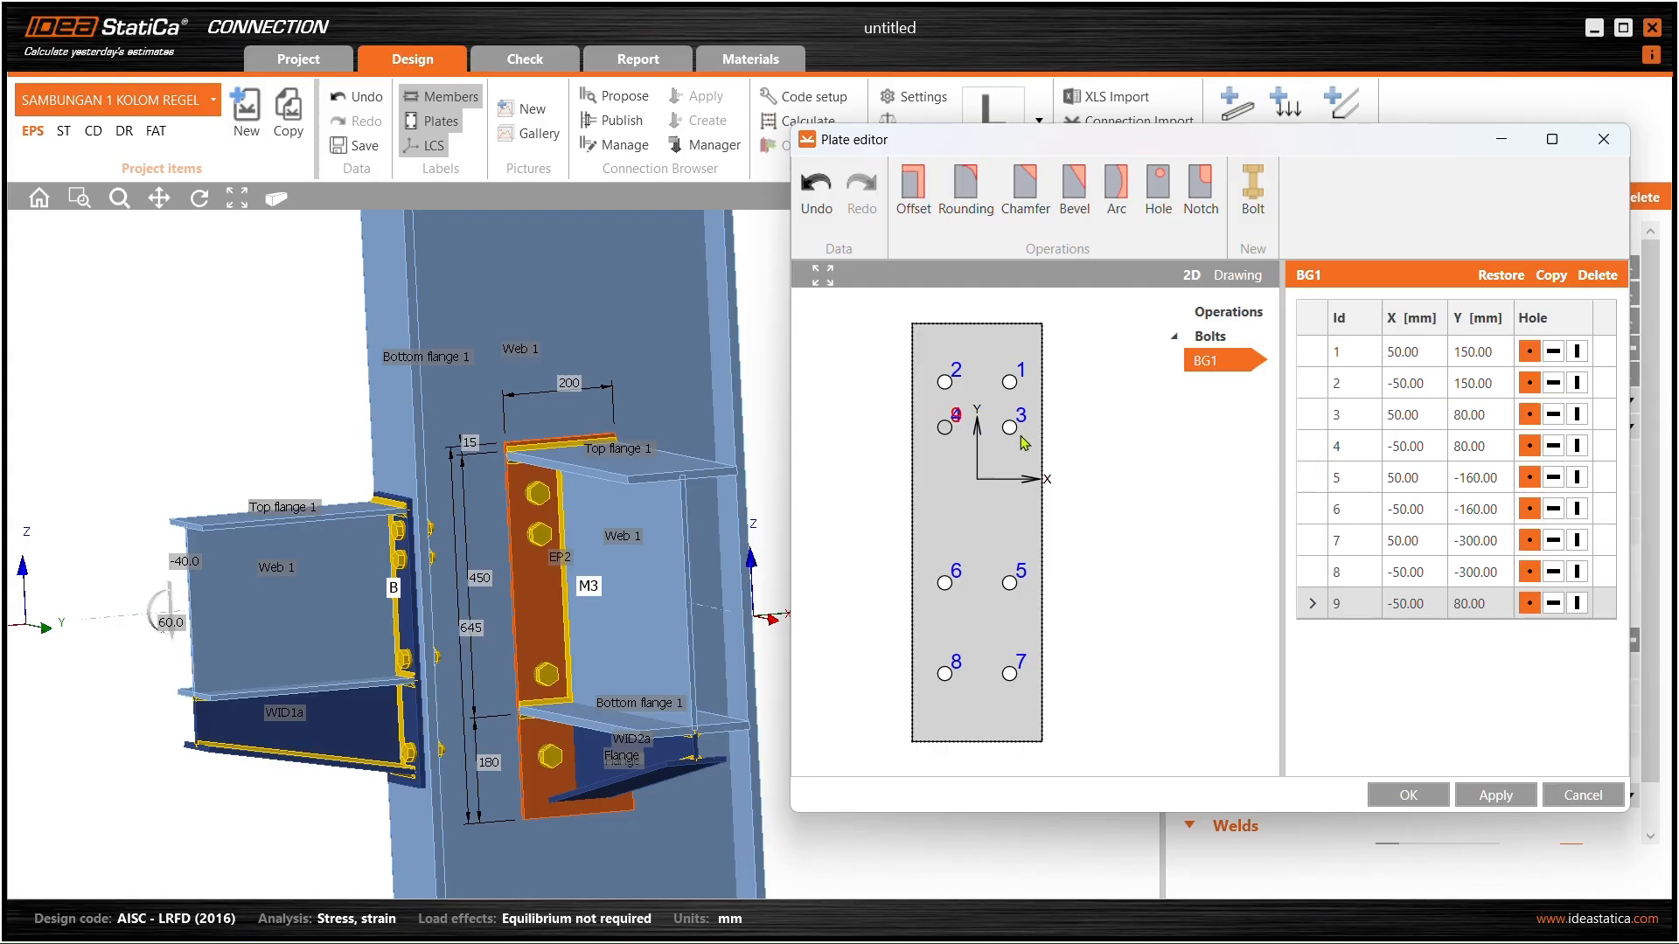
pyautogui.click(1499, 609)
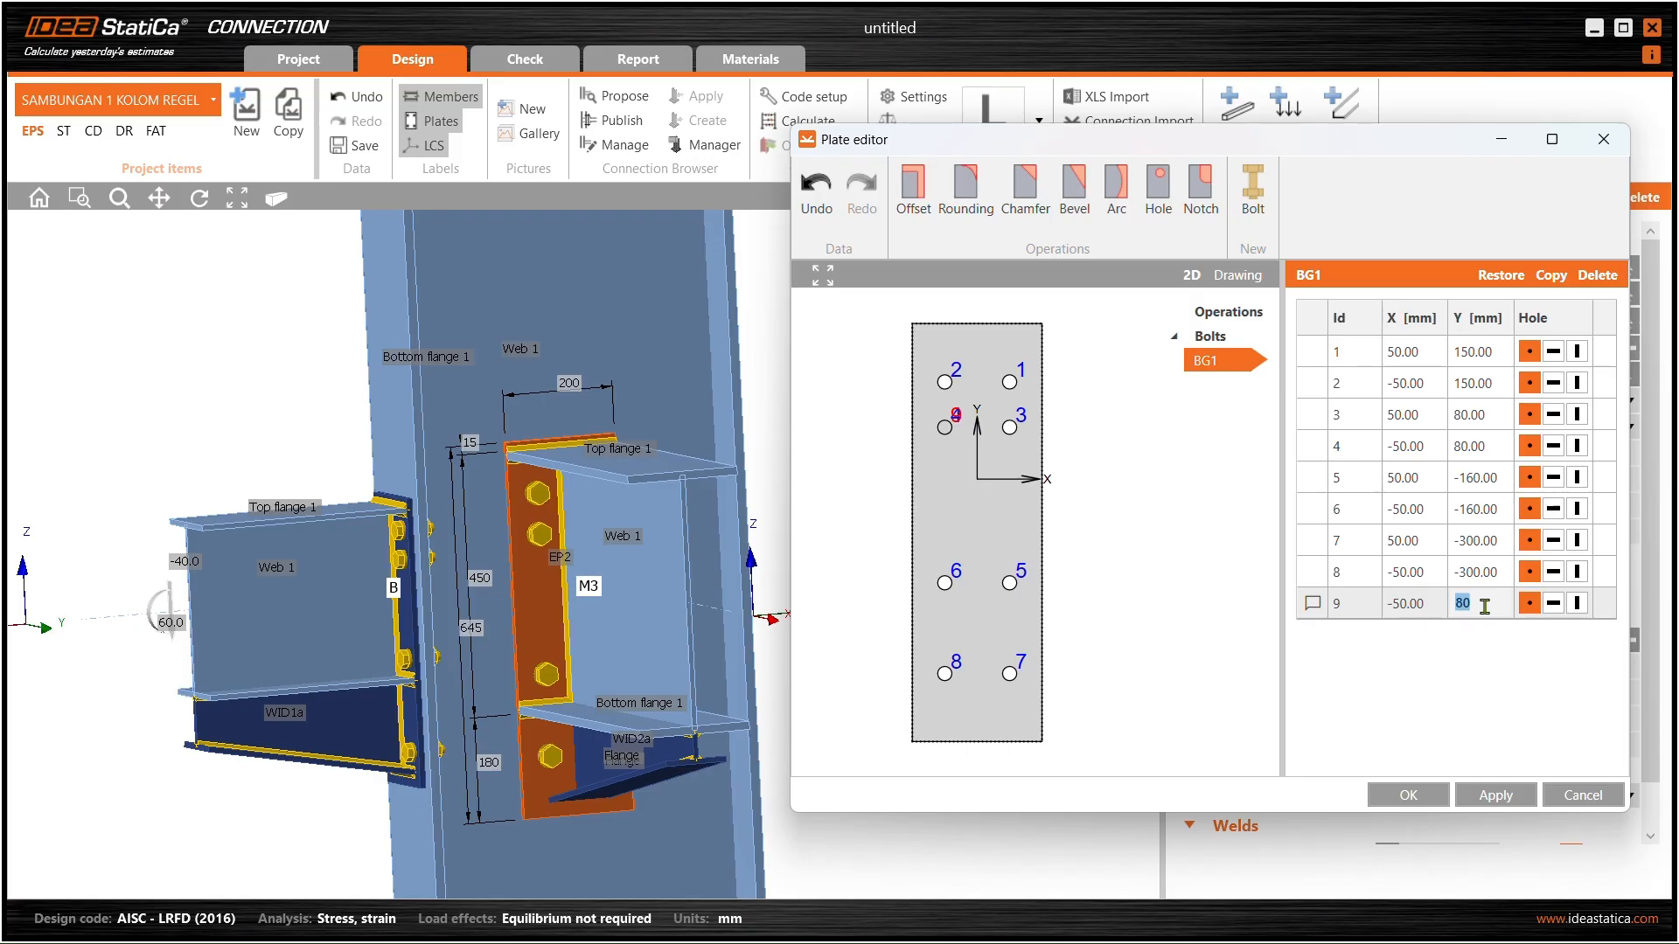
# - Move bolt 9 to Y 10 mm, copy it as bolt 10 at X 50, then apply and close the editor
pyautogui.write('10')
pyautogui.press('Return')
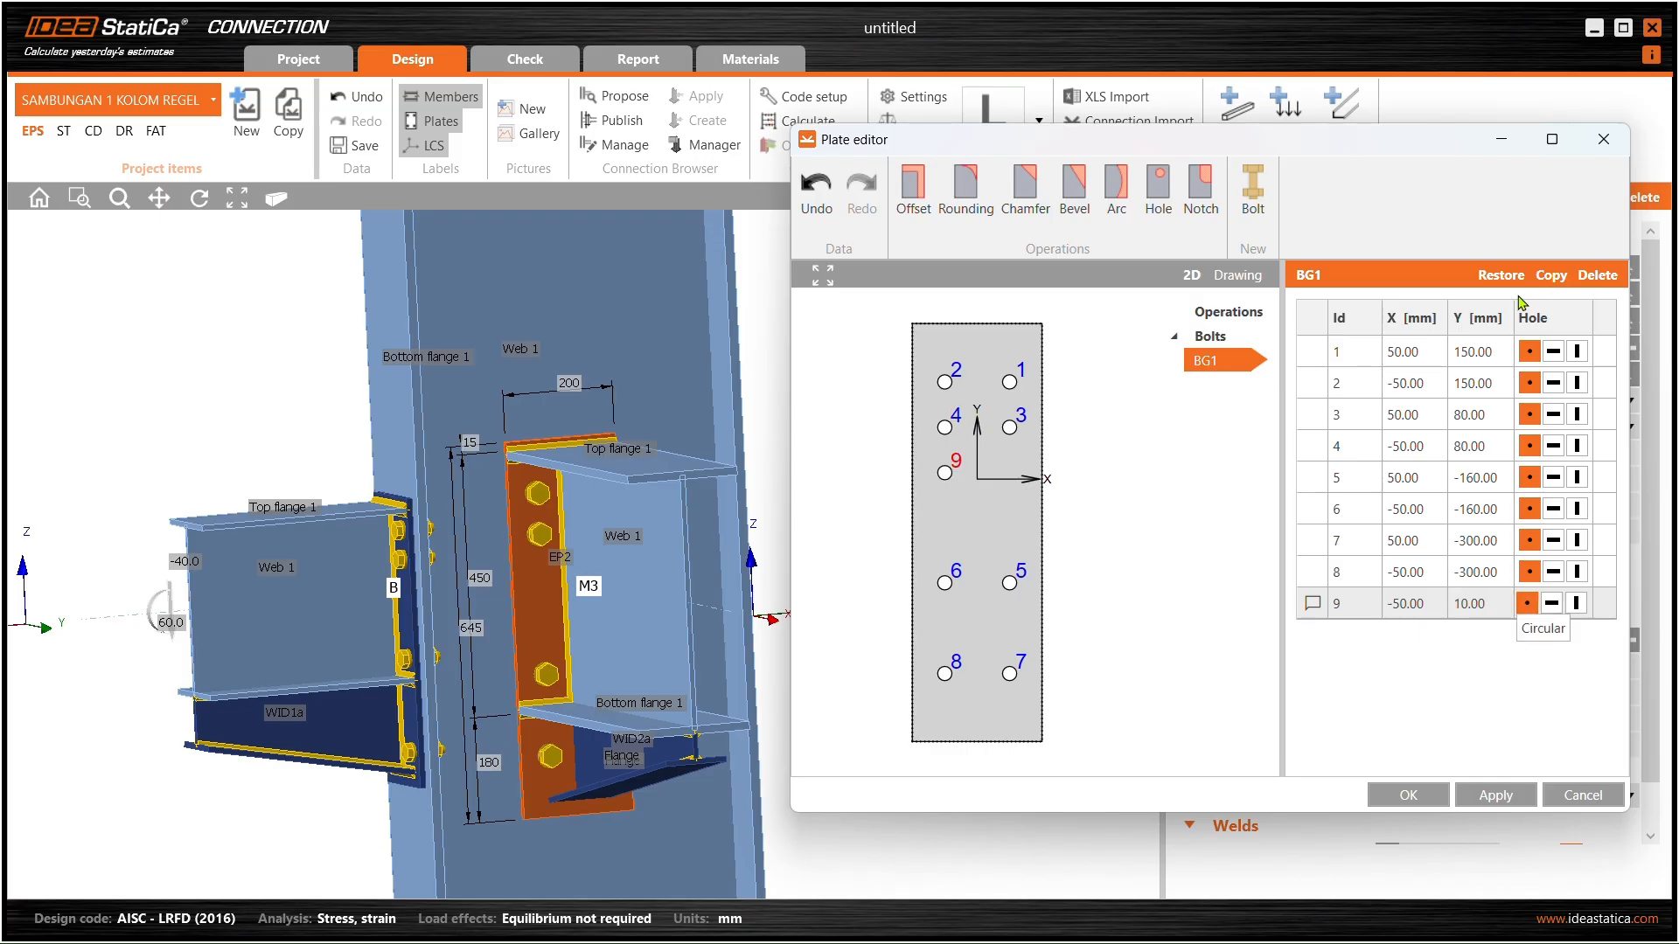
pyautogui.click(1551, 275)
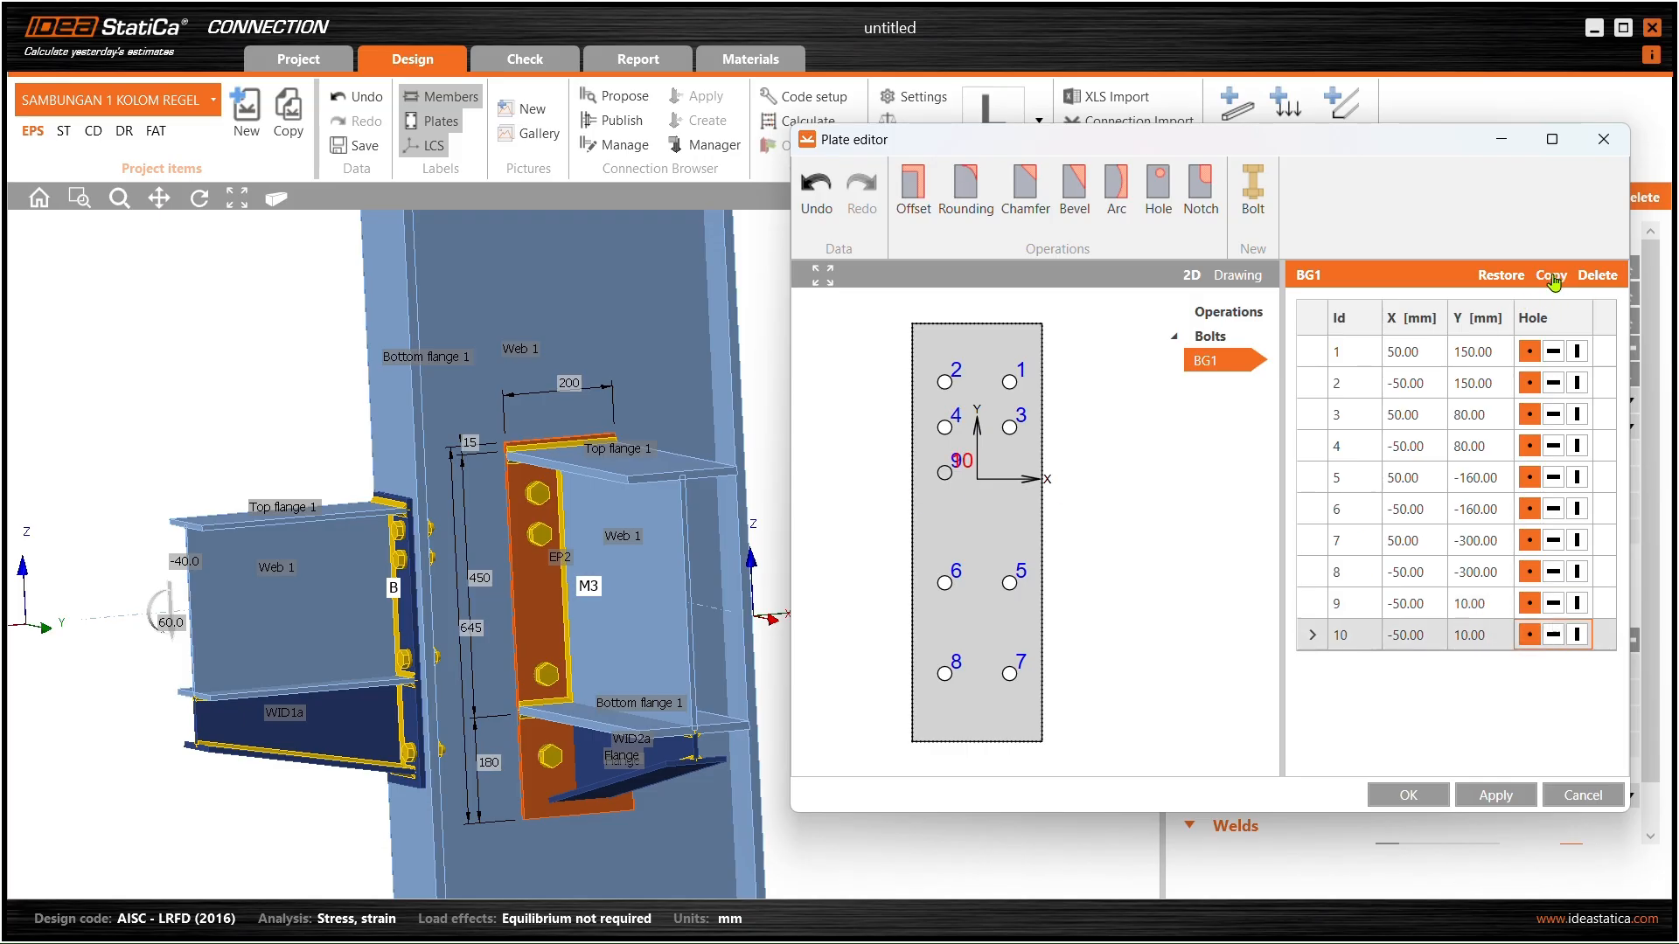
pyautogui.click(1464, 638)
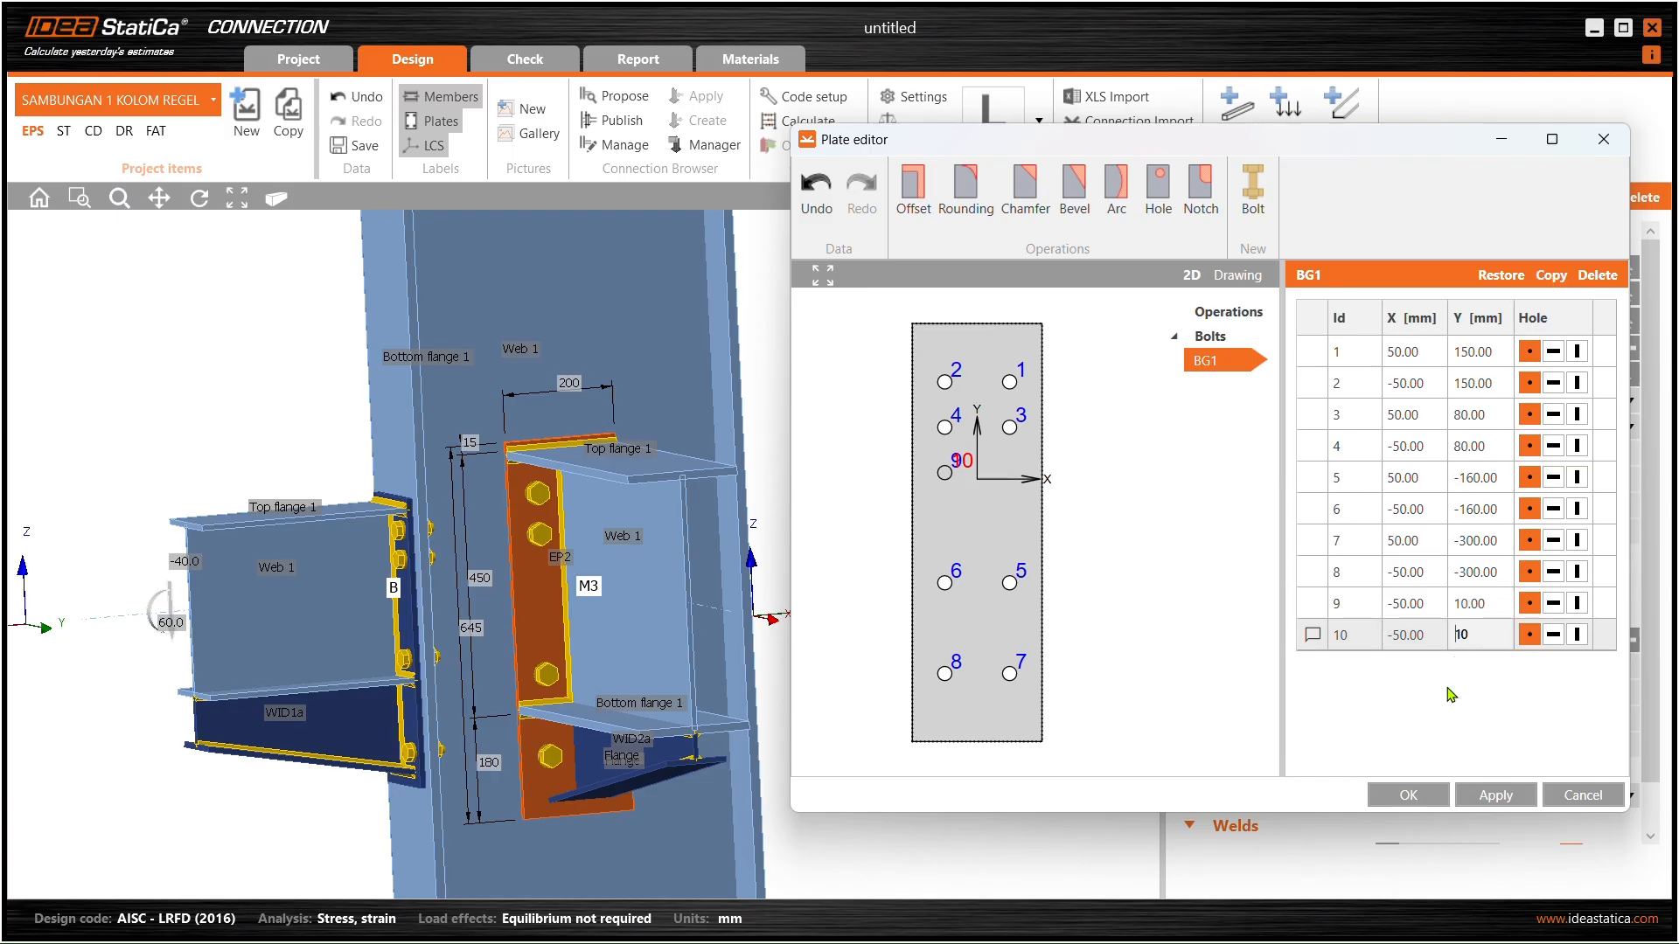
pyautogui.click(1397, 643)
pyautogui.press('Delete')
pyautogui.click(1494, 797)
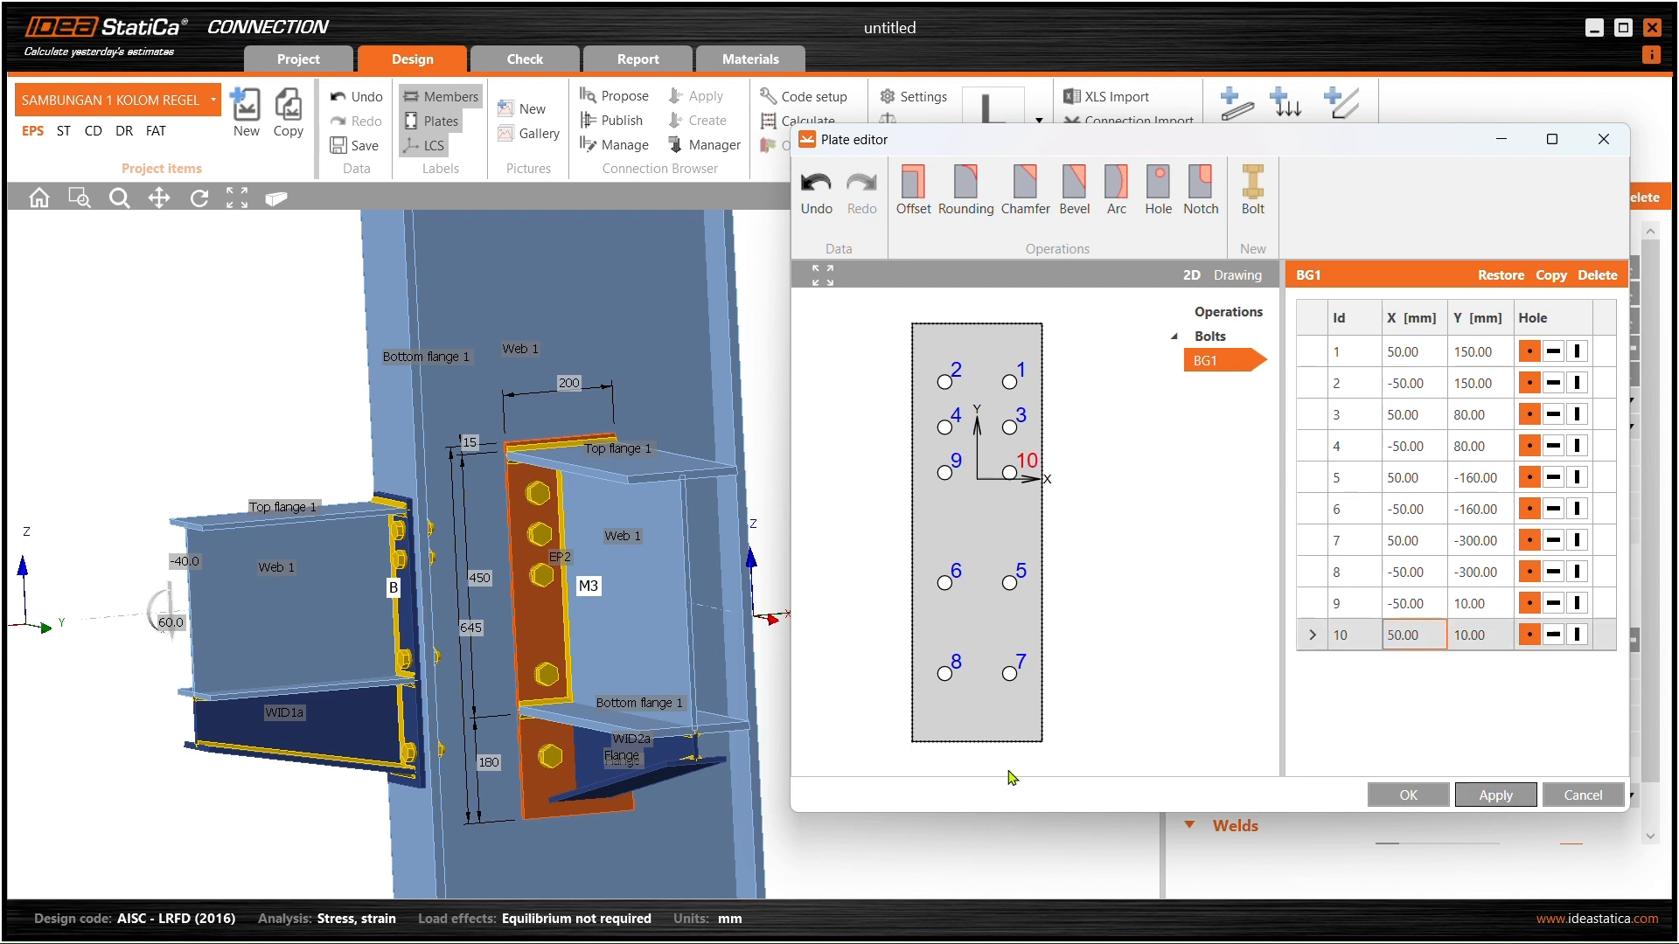
pyautogui.click(1410, 798)
pyautogui.scroll(4, 623, 547)
# - Orbit to beam M3's end plate and open EP2's plate editor beside the model
pyautogui.moveTo(622, 553)
pyautogui.mouseDown(button='middle')
pyautogui.moveTo(591, 562)
pyautogui.moveTo(611, 595)
pyautogui.moveTo(732, 581)
pyautogui.moveTo(616, 589)
pyautogui.moveTo(505, 558)
pyautogui.moveTo(560, 560)
pyautogui.moveTo(637, 514)
pyautogui.moveTo(598, 574)
pyautogui.mouseUp(button='middle')
pyautogui.scroll(-4, 612, 586)
pyautogui.scroll(3, 617, 594)
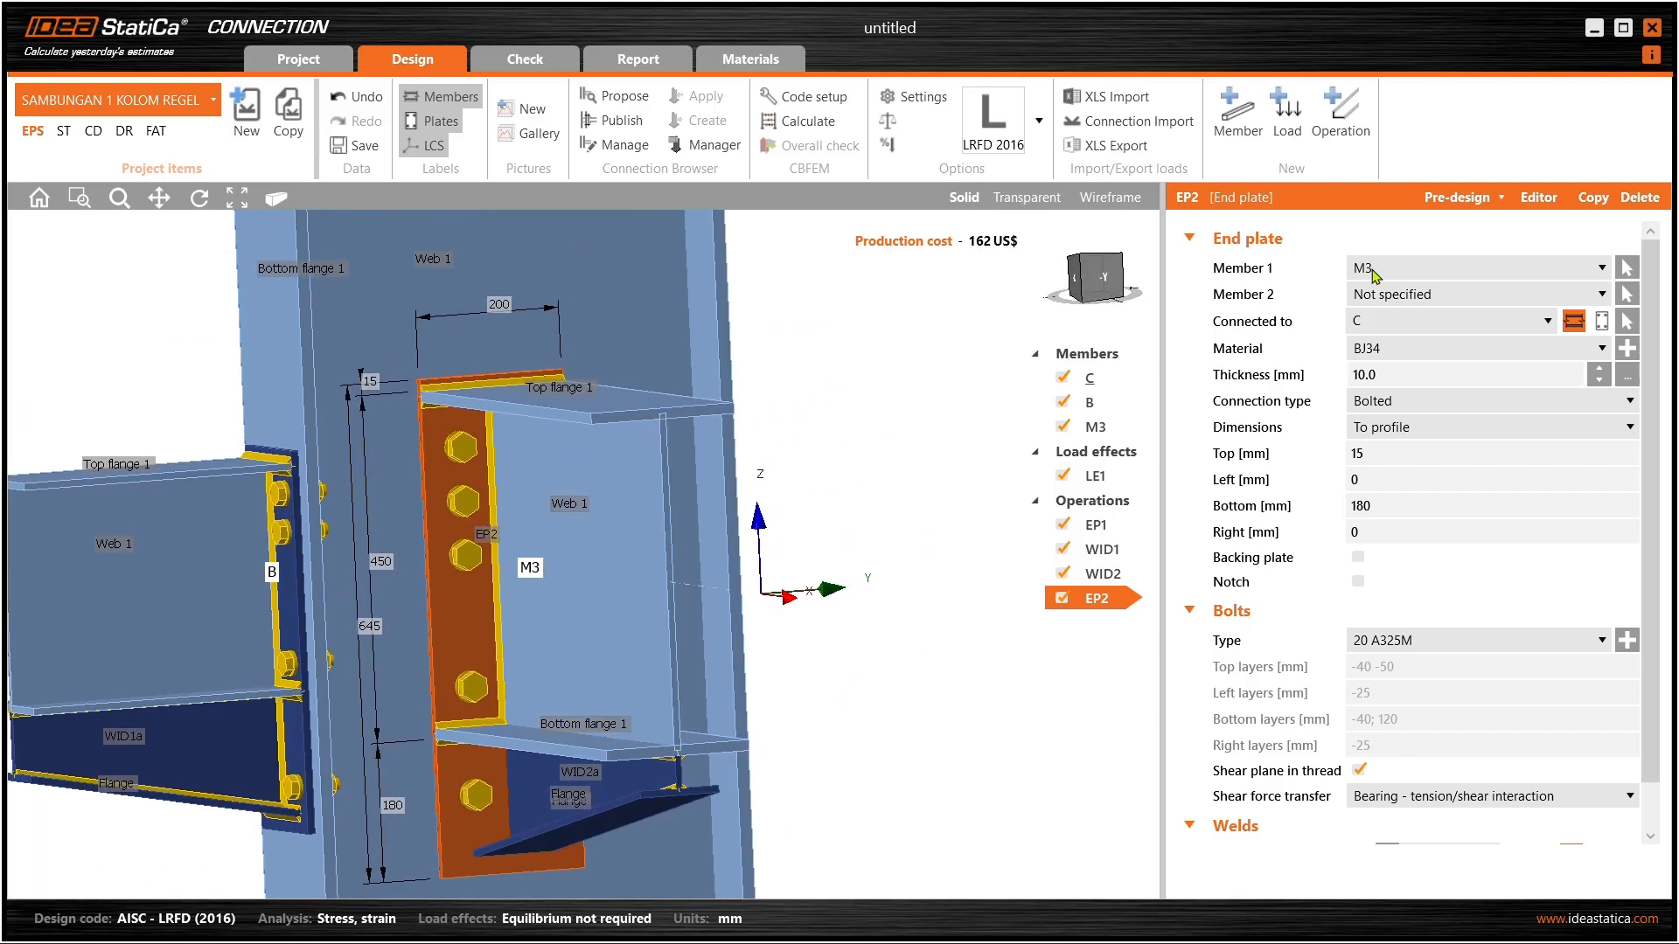
pyautogui.moveTo(631, 510); pyautogui.dragTo(653, 459, button='middle')
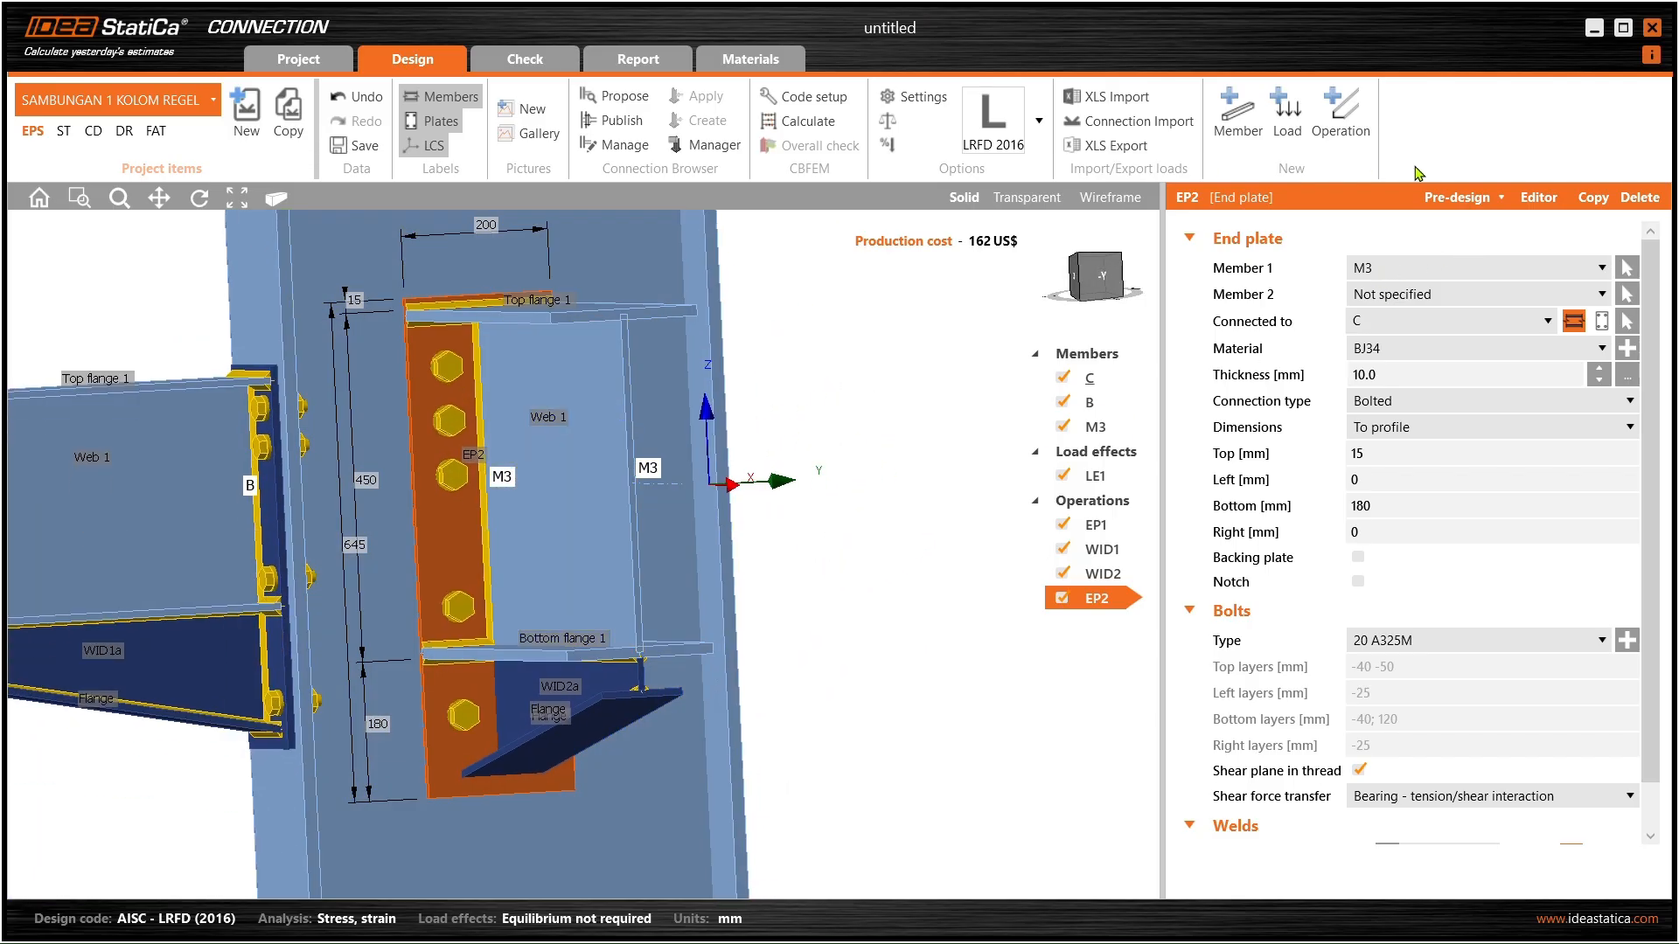
pyautogui.click(1532, 200)
pyautogui.moveTo(969, 142); pyautogui.dragTo(1304, 151)
# - Copy bolt 9 into bolts 11 and 12 at Y -60 mm (X -50 and 50) and apply
pyautogui.click(922, 466)
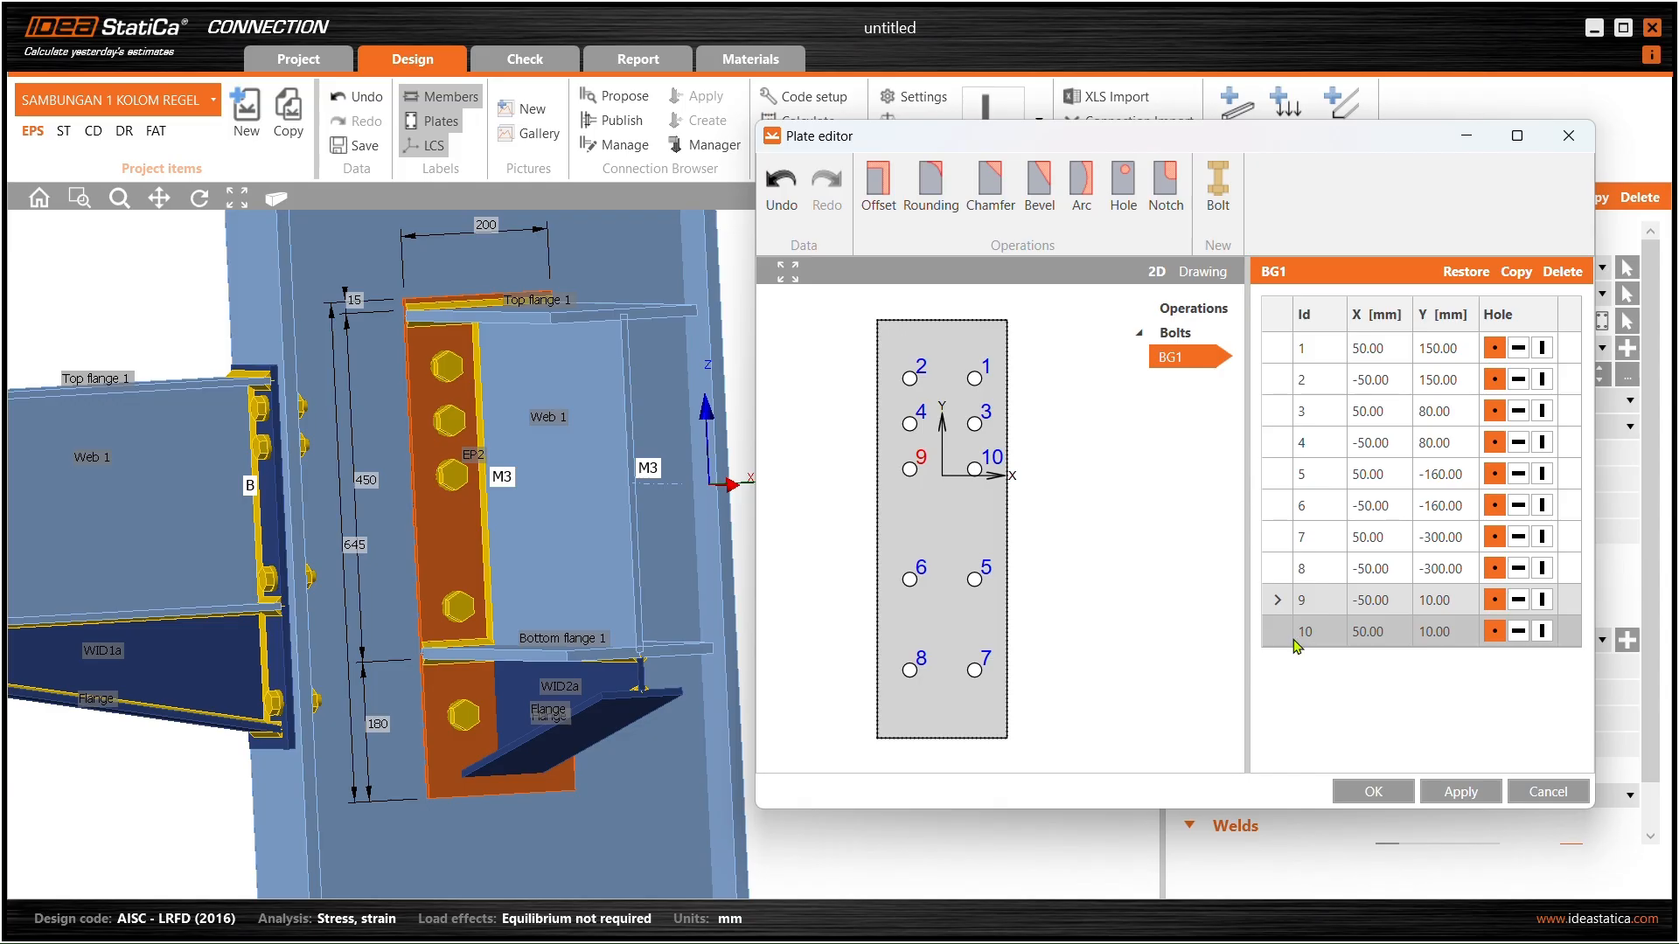
pyautogui.click(1516, 273)
pyautogui.click(1443, 662)
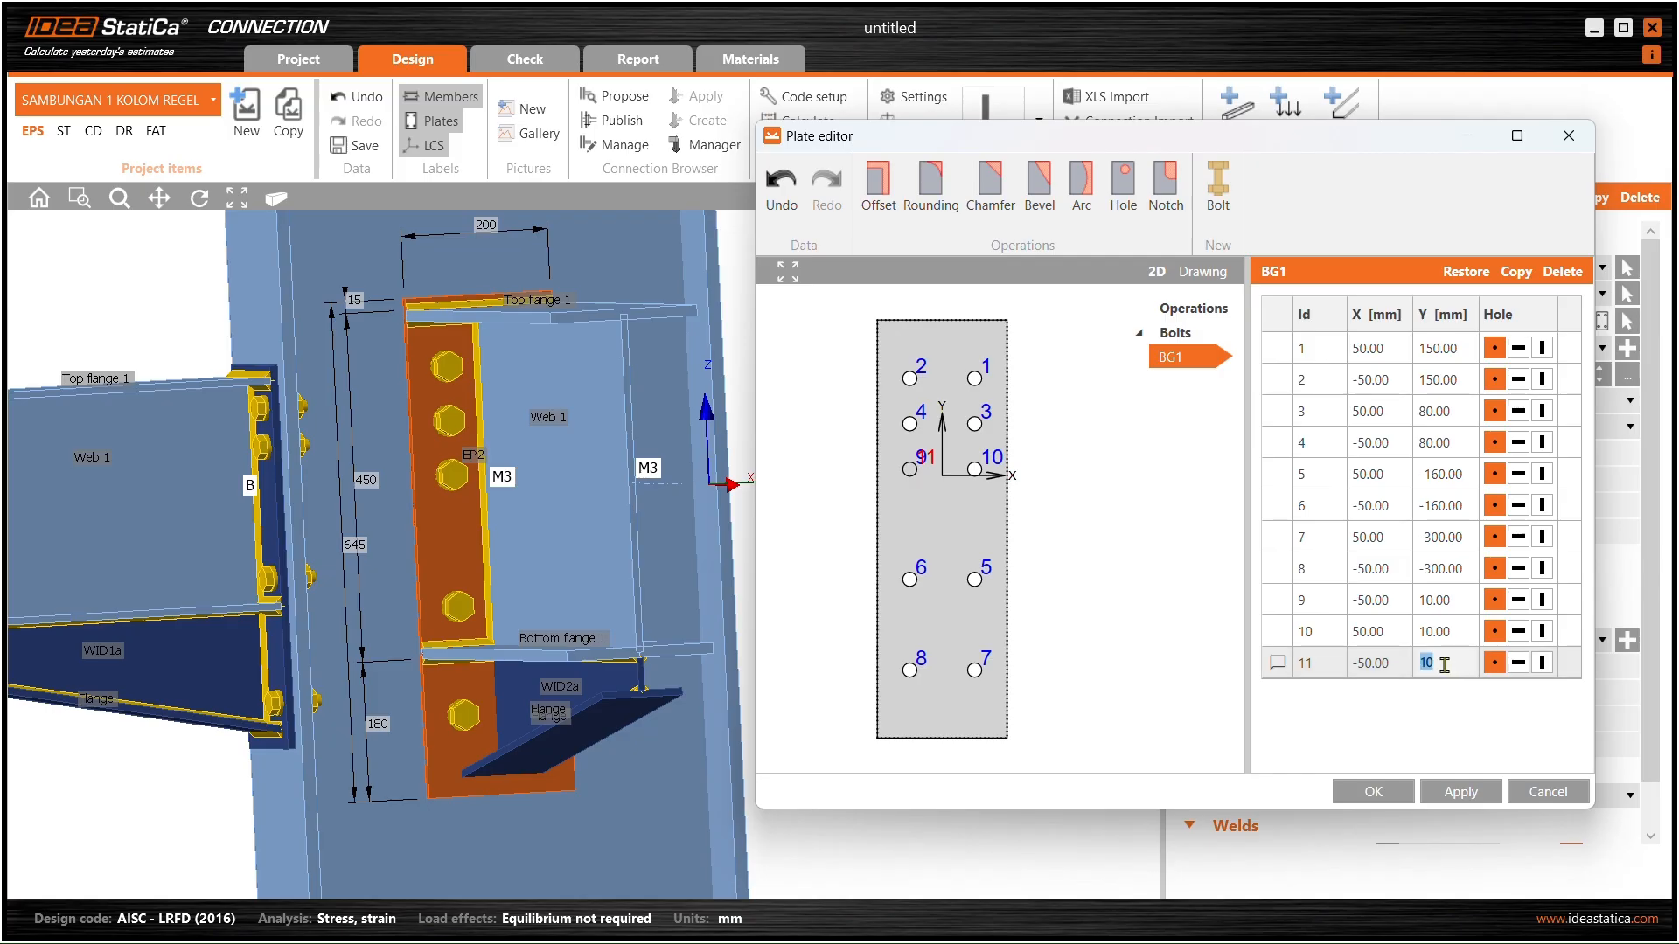
pyautogui.write('-60')
pyautogui.press('Return')
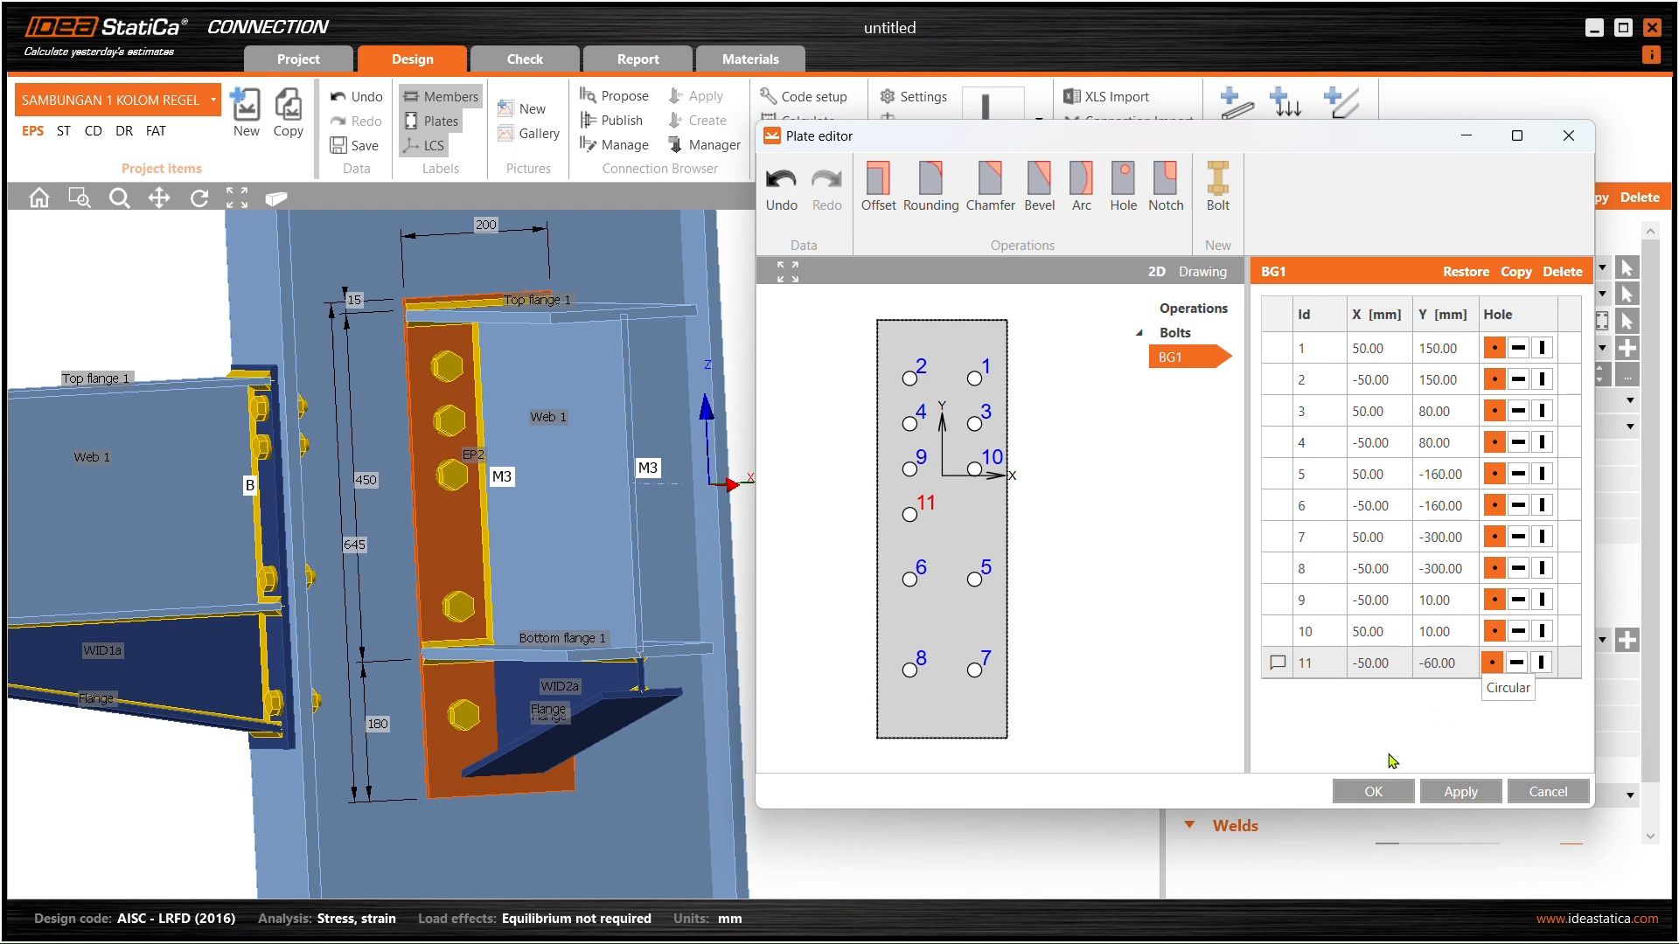
pyautogui.click(1354, 682)
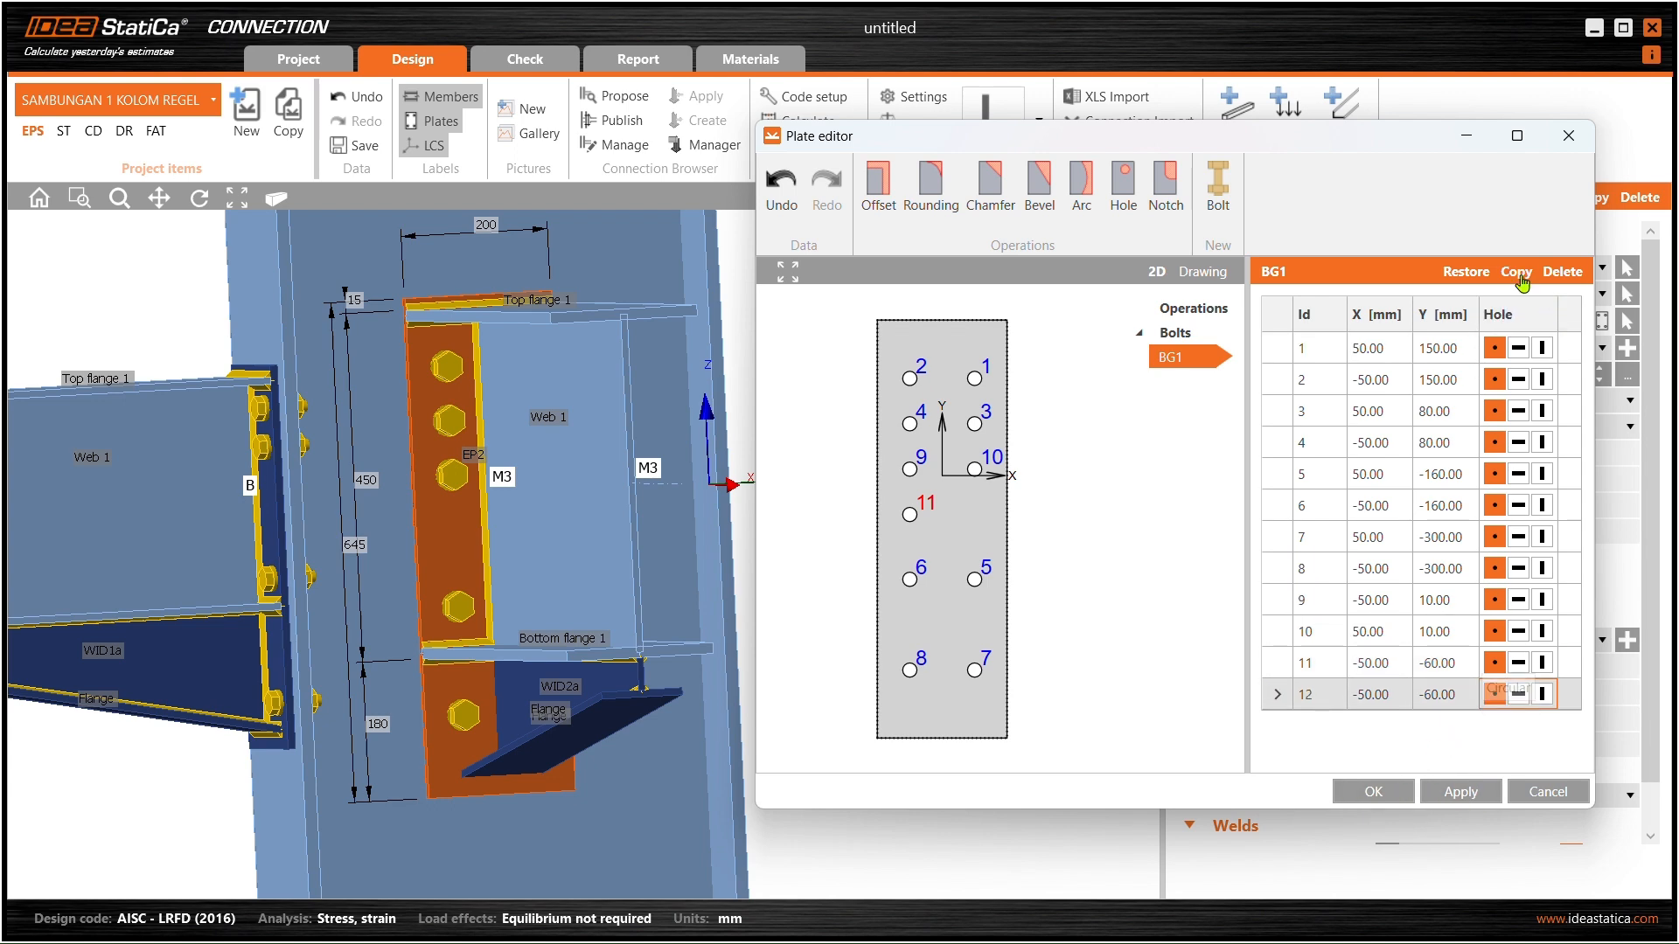
pyautogui.click(1359, 693)
pyautogui.press('BackSpace')
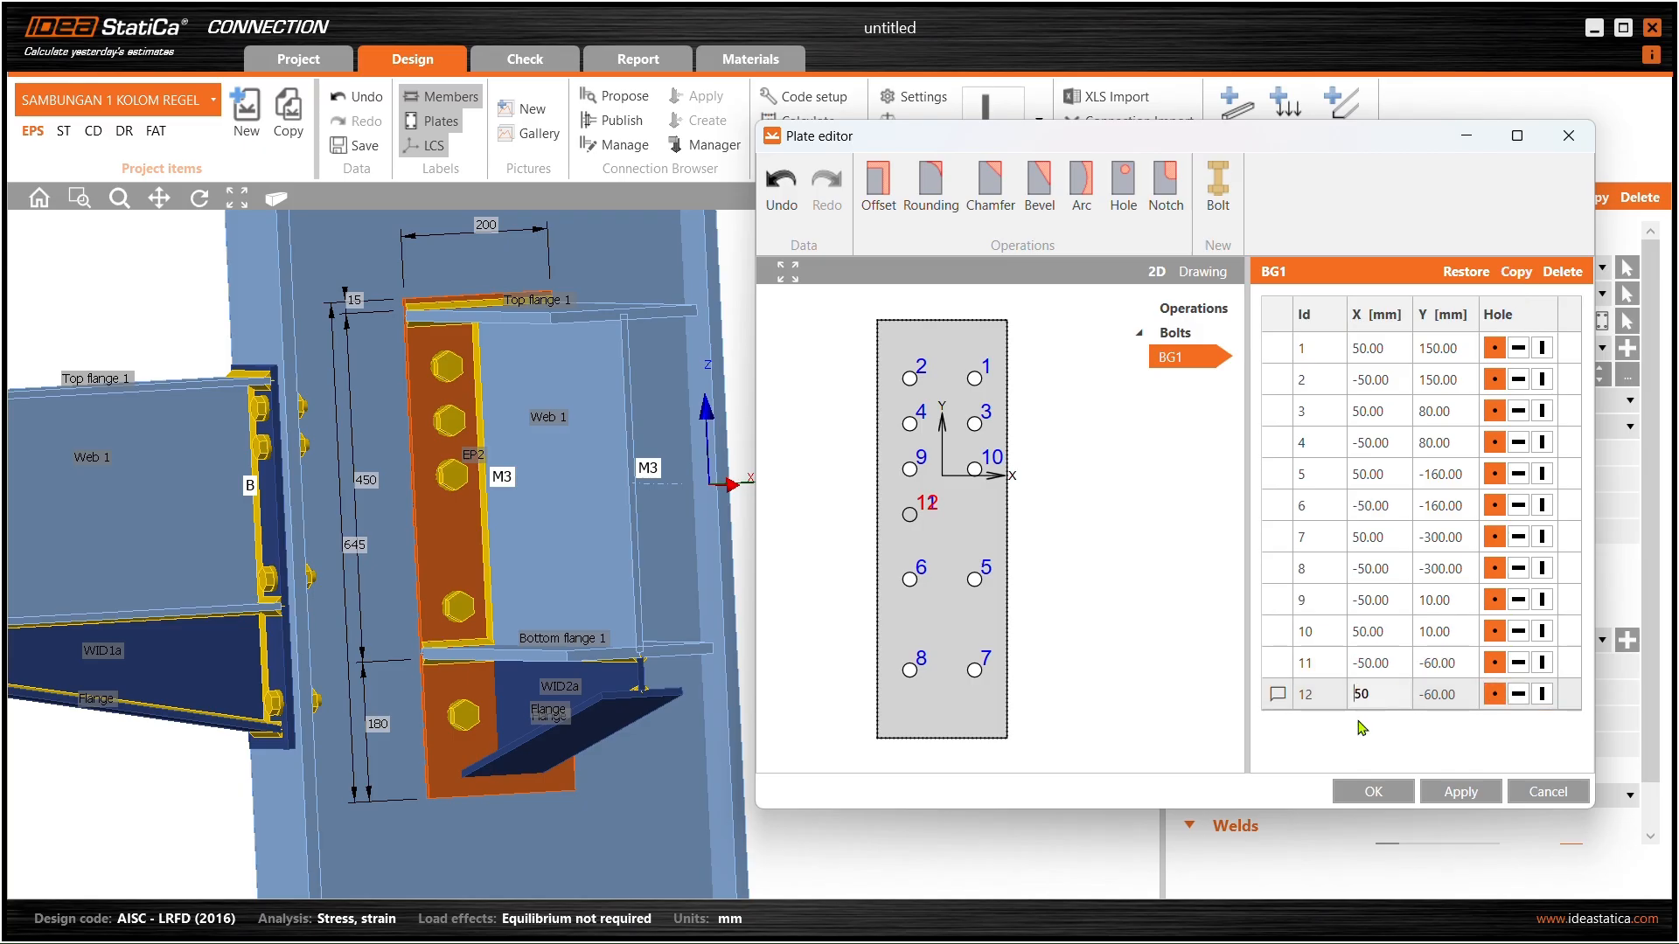
pyautogui.click(1460, 792)
pyautogui.click(1369, 791)
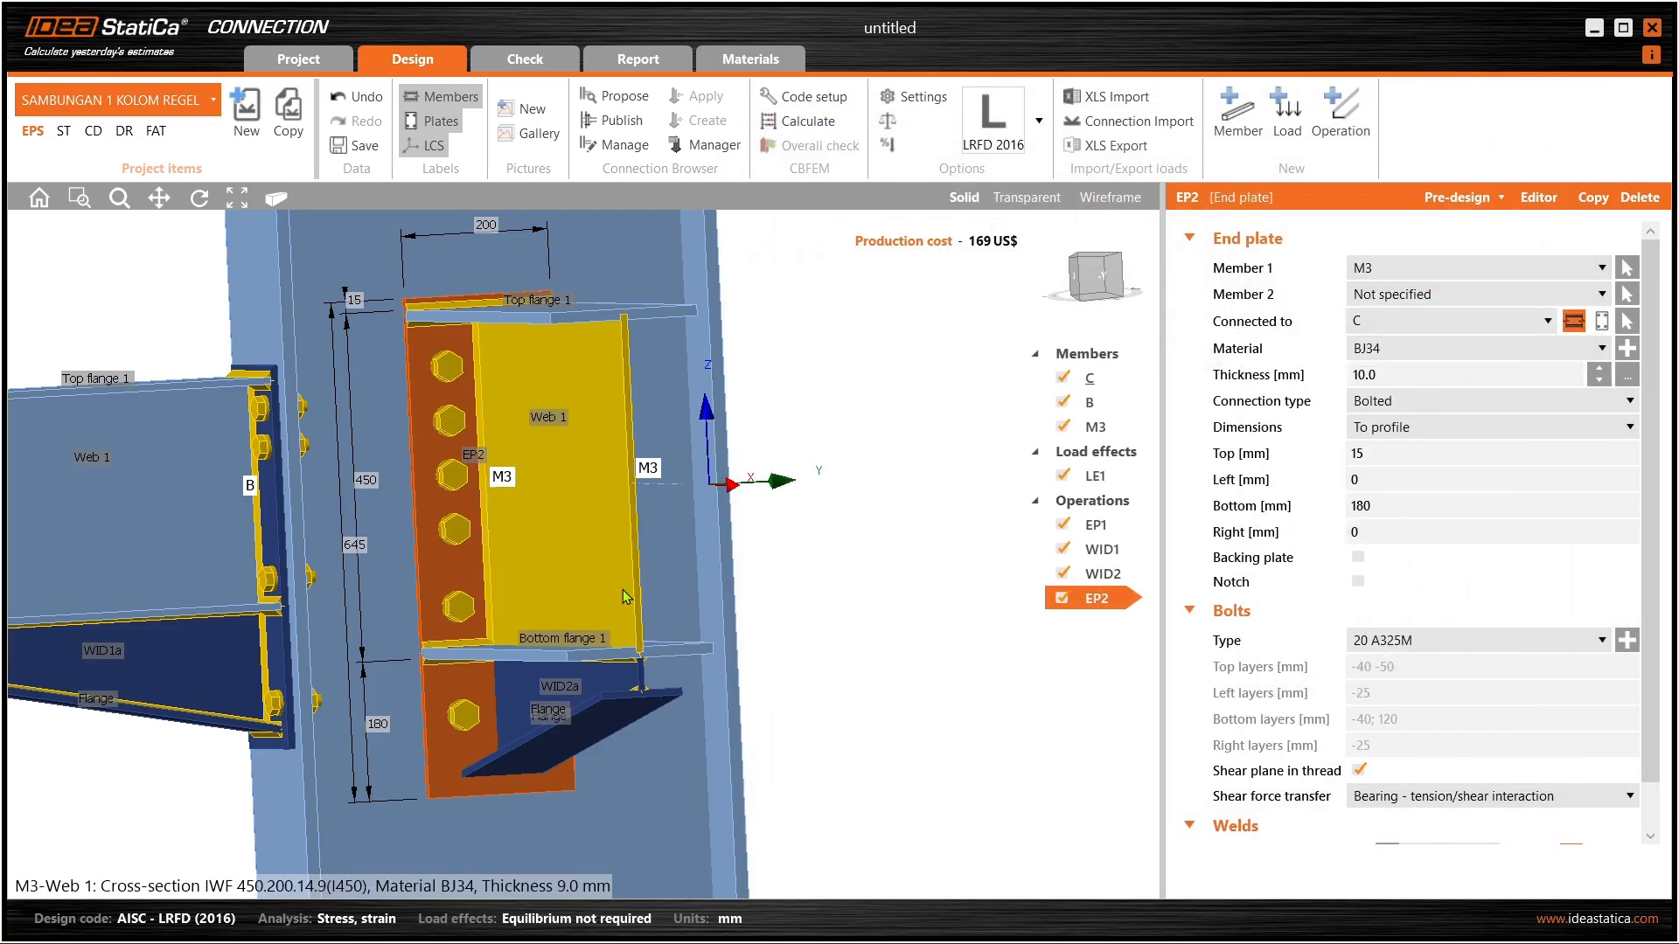
# - Inspect the new bolts and reopen EP2's plate editor
pyautogui.moveTo(542, 575); pyautogui.dragTo(456, 608, button='right')
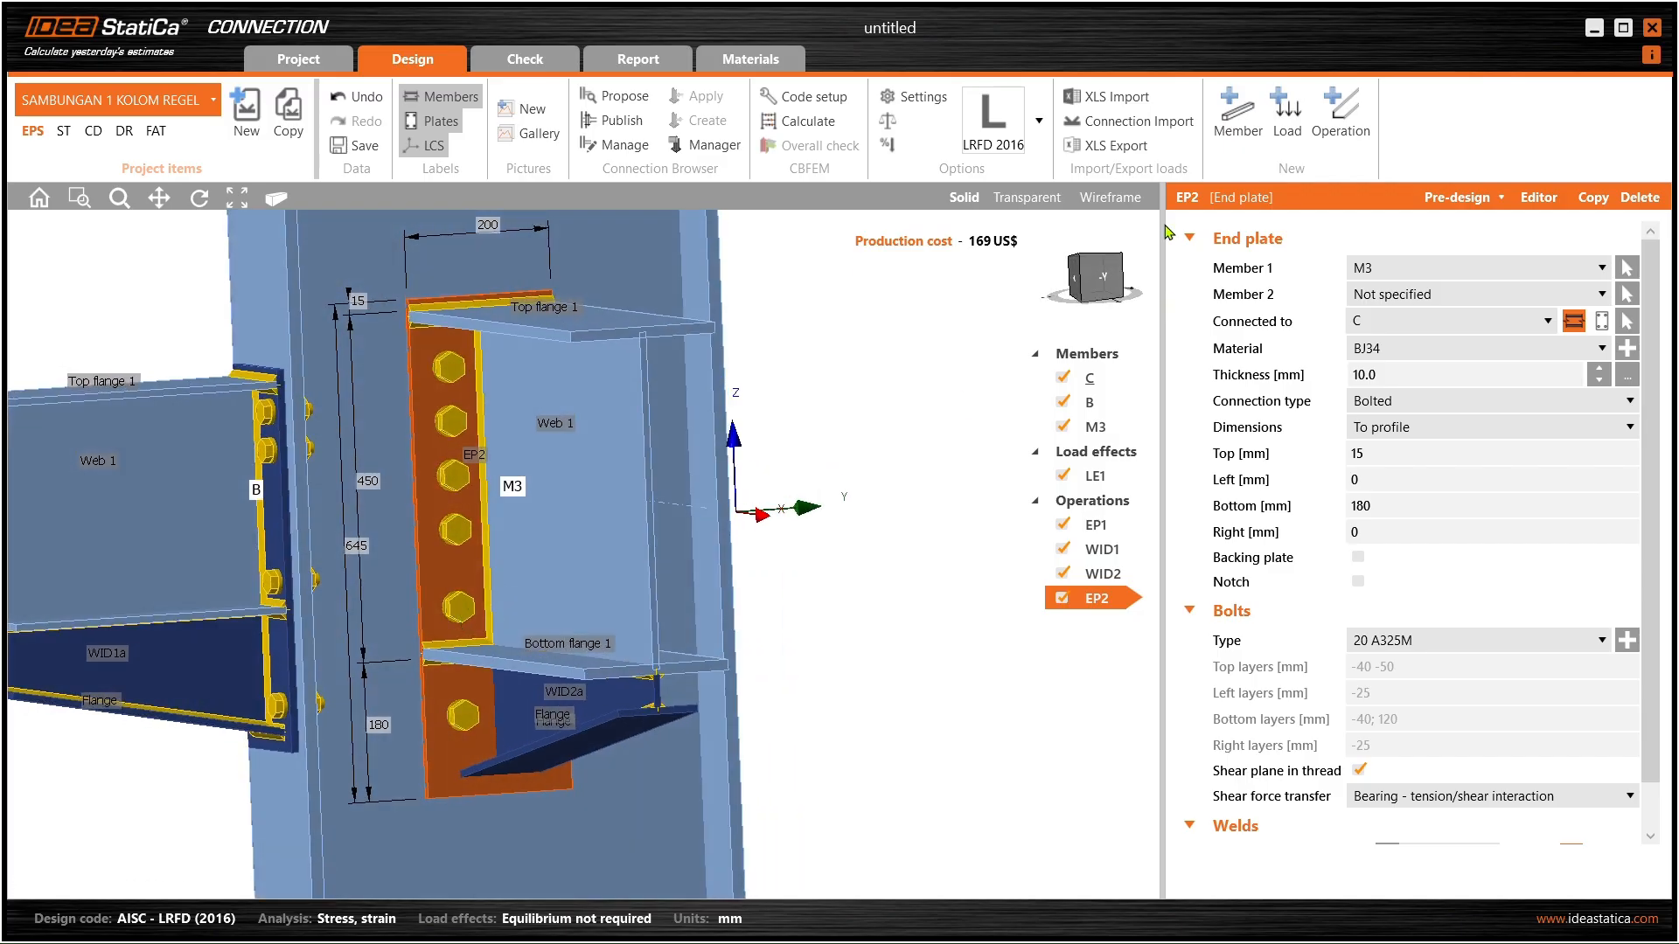
pyautogui.click(1546, 197)
pyautogui.moveTo(977, 162); pyautogui.dragTo(1388, 164)
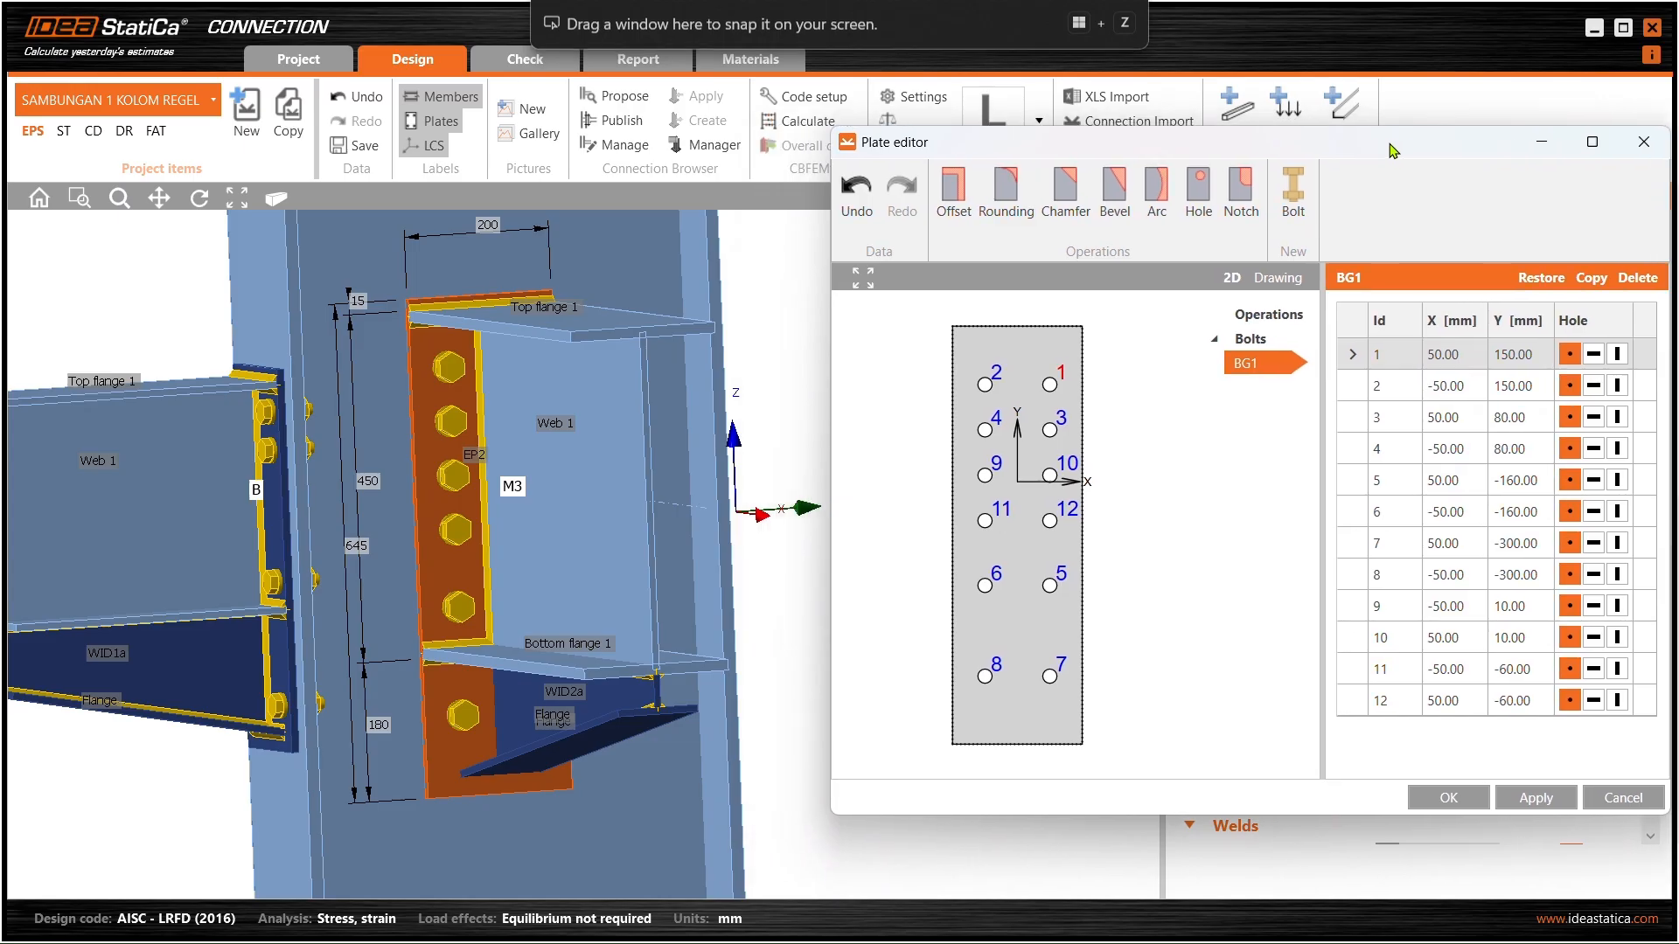
# - Set bolt 6's Y coordinate to -140 mm and apply it
pyautogui.click(1006, 582)
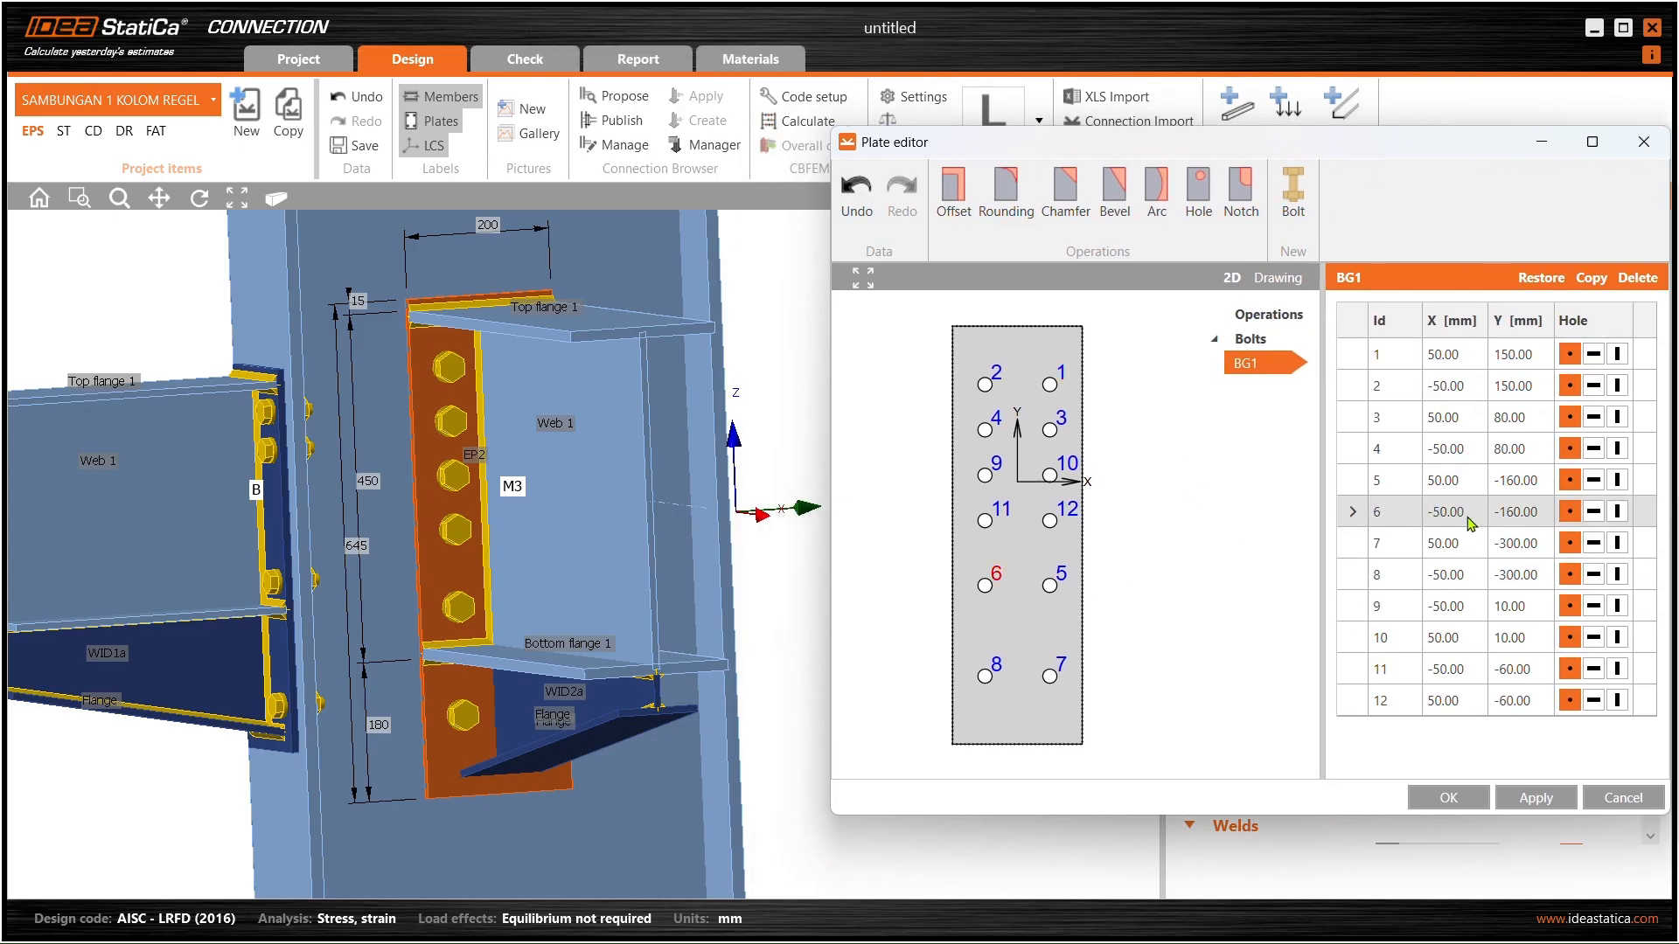
pyautogui.click(1506, 514)
pyautogui.doubleClick(1513, 513)
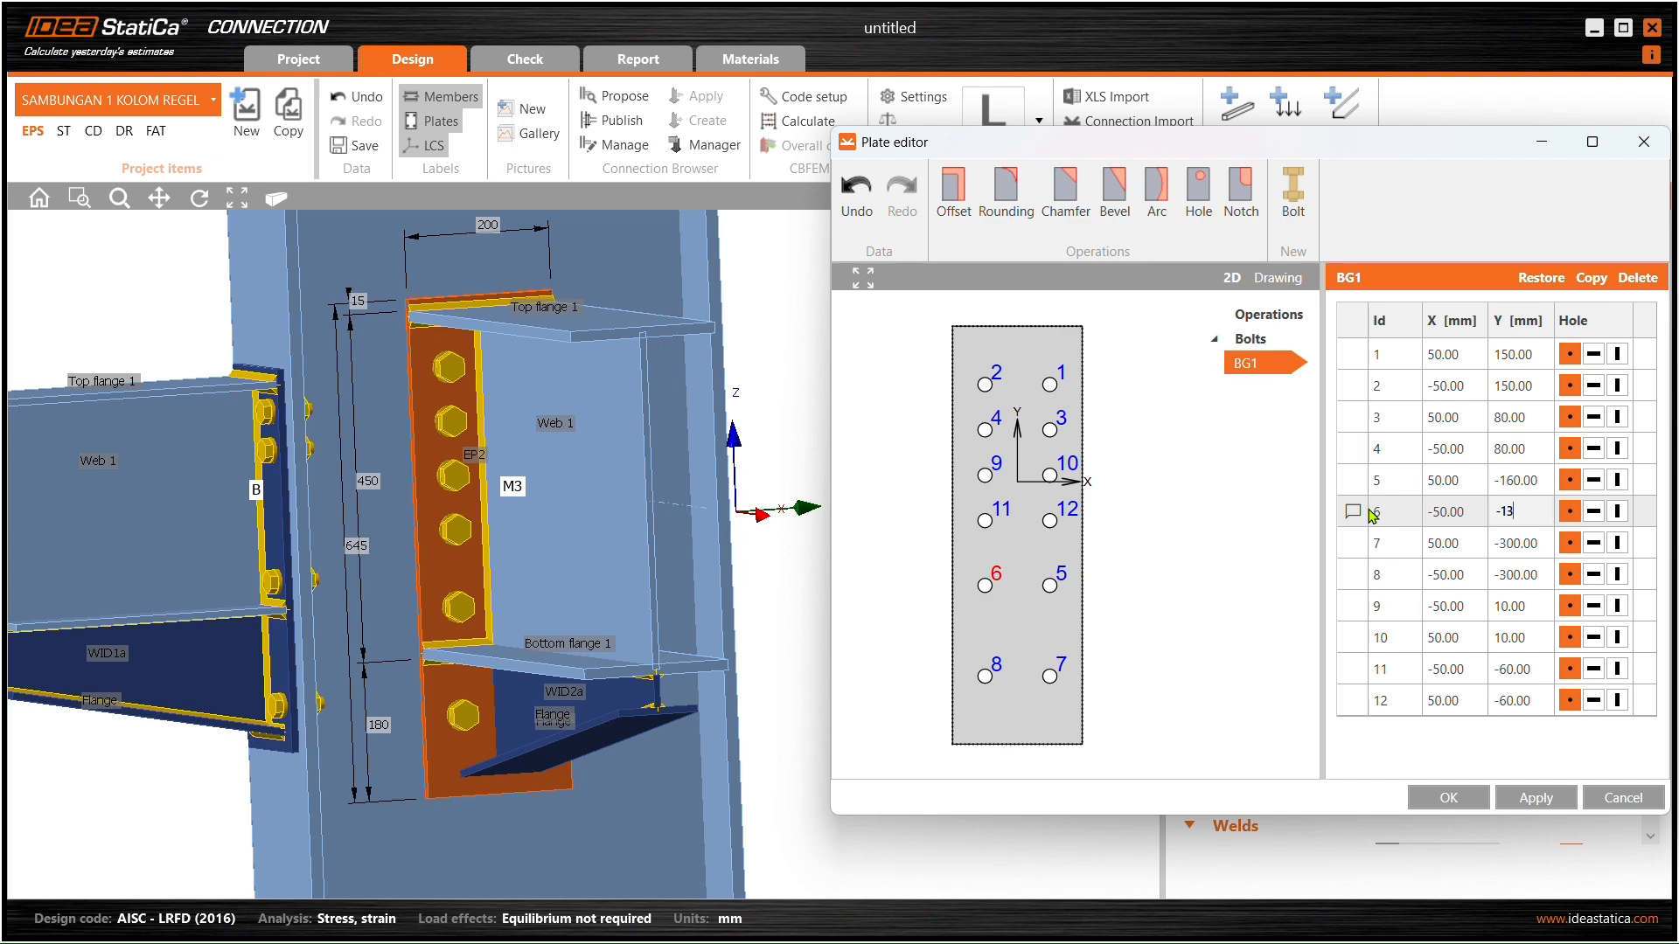
pyautogui.press('Tab')
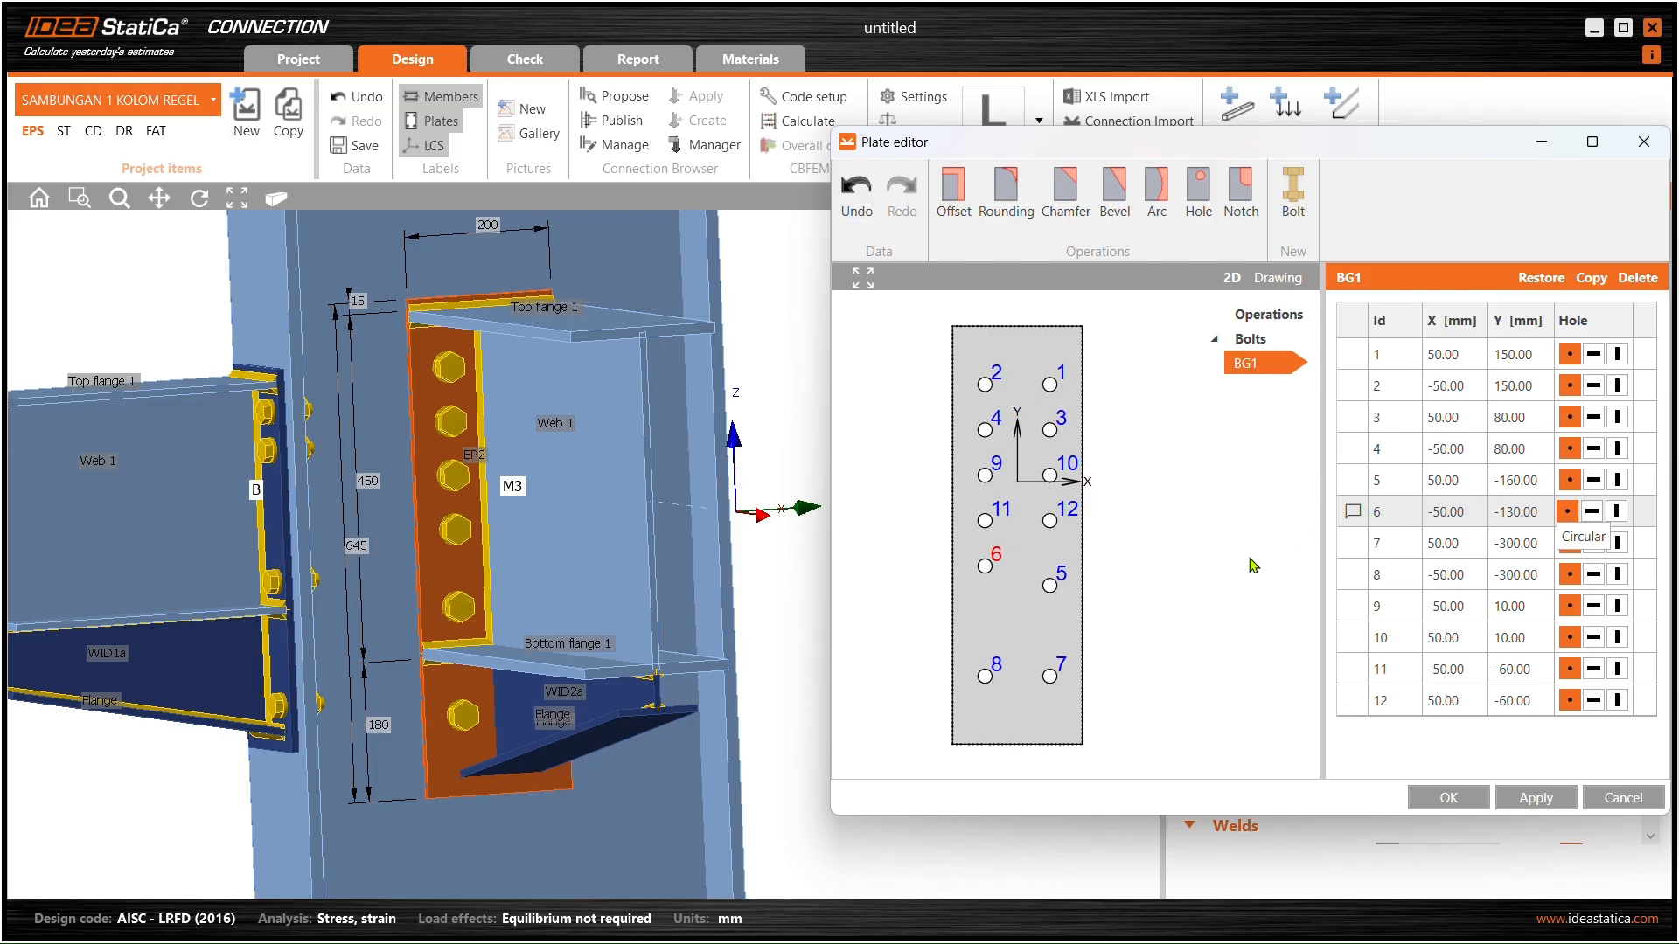
pyautogui.click(1524, 806)
pyautogui.click(1511, 512)
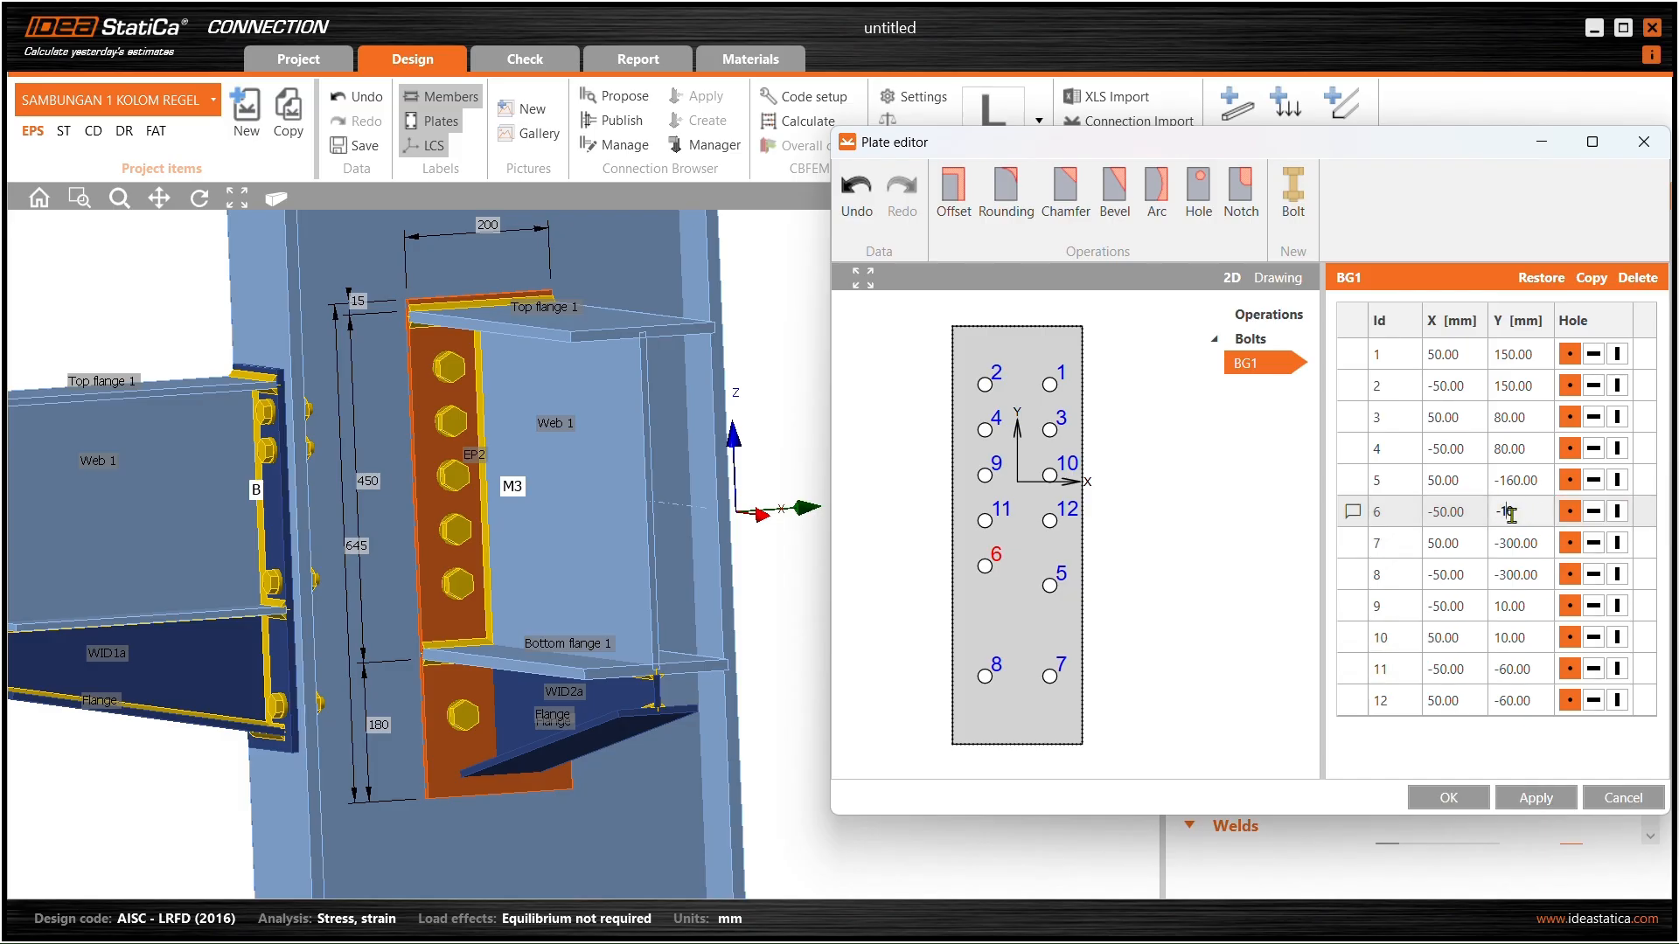
pyautogui.press('Return')
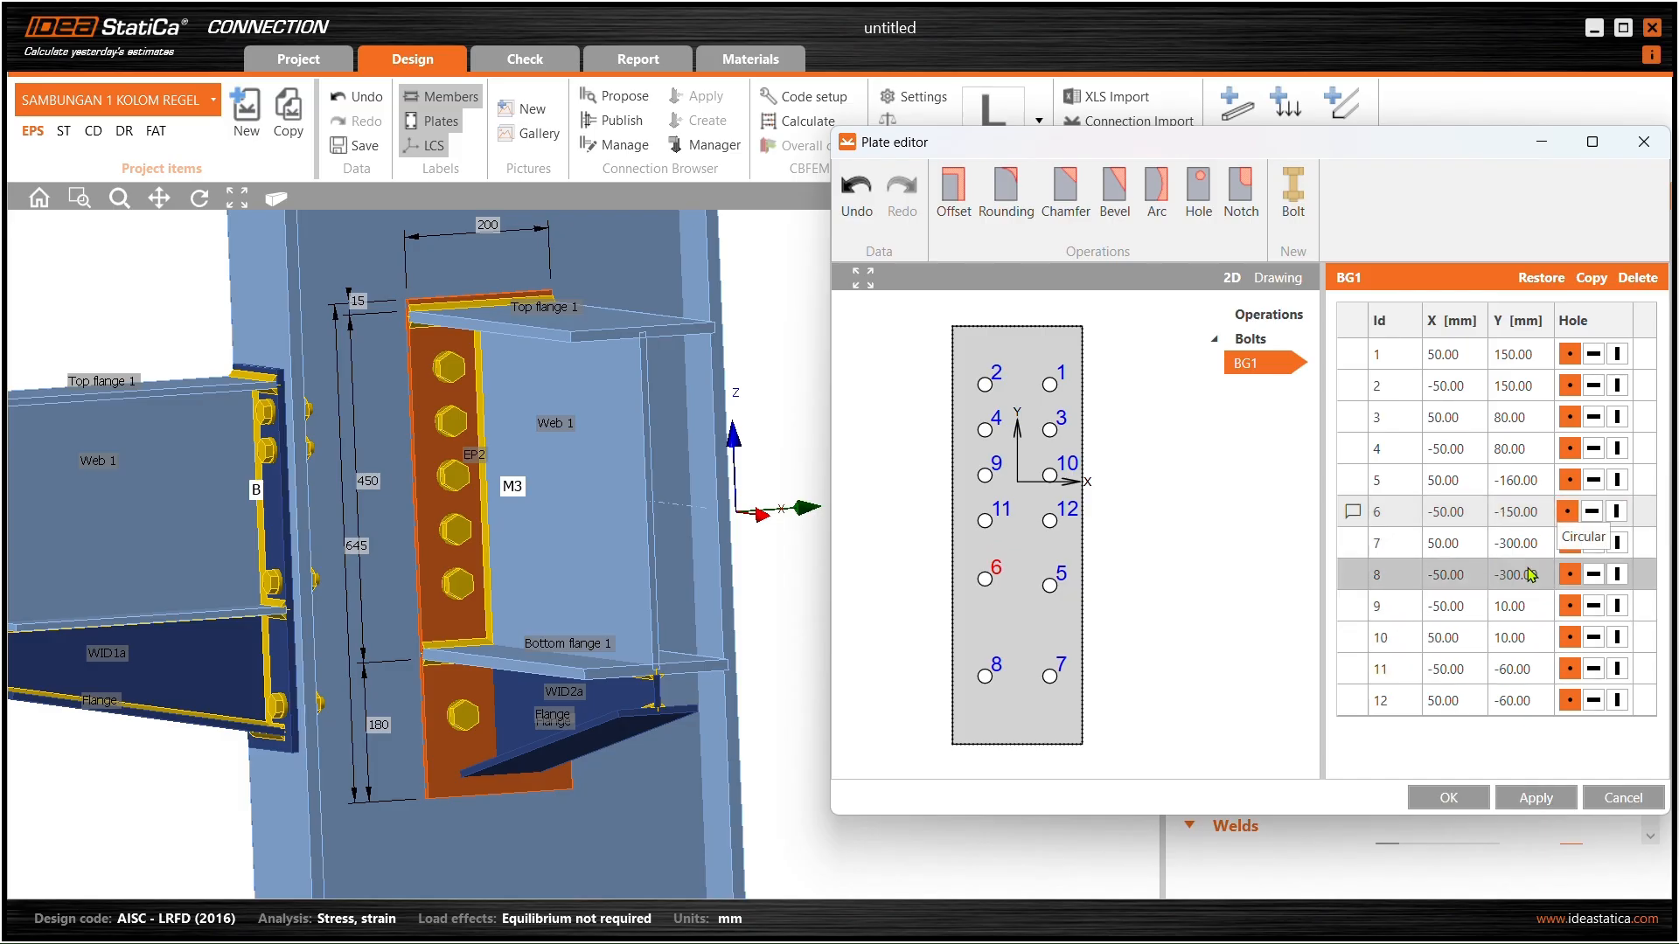
pyautogui.click(1507, 512)
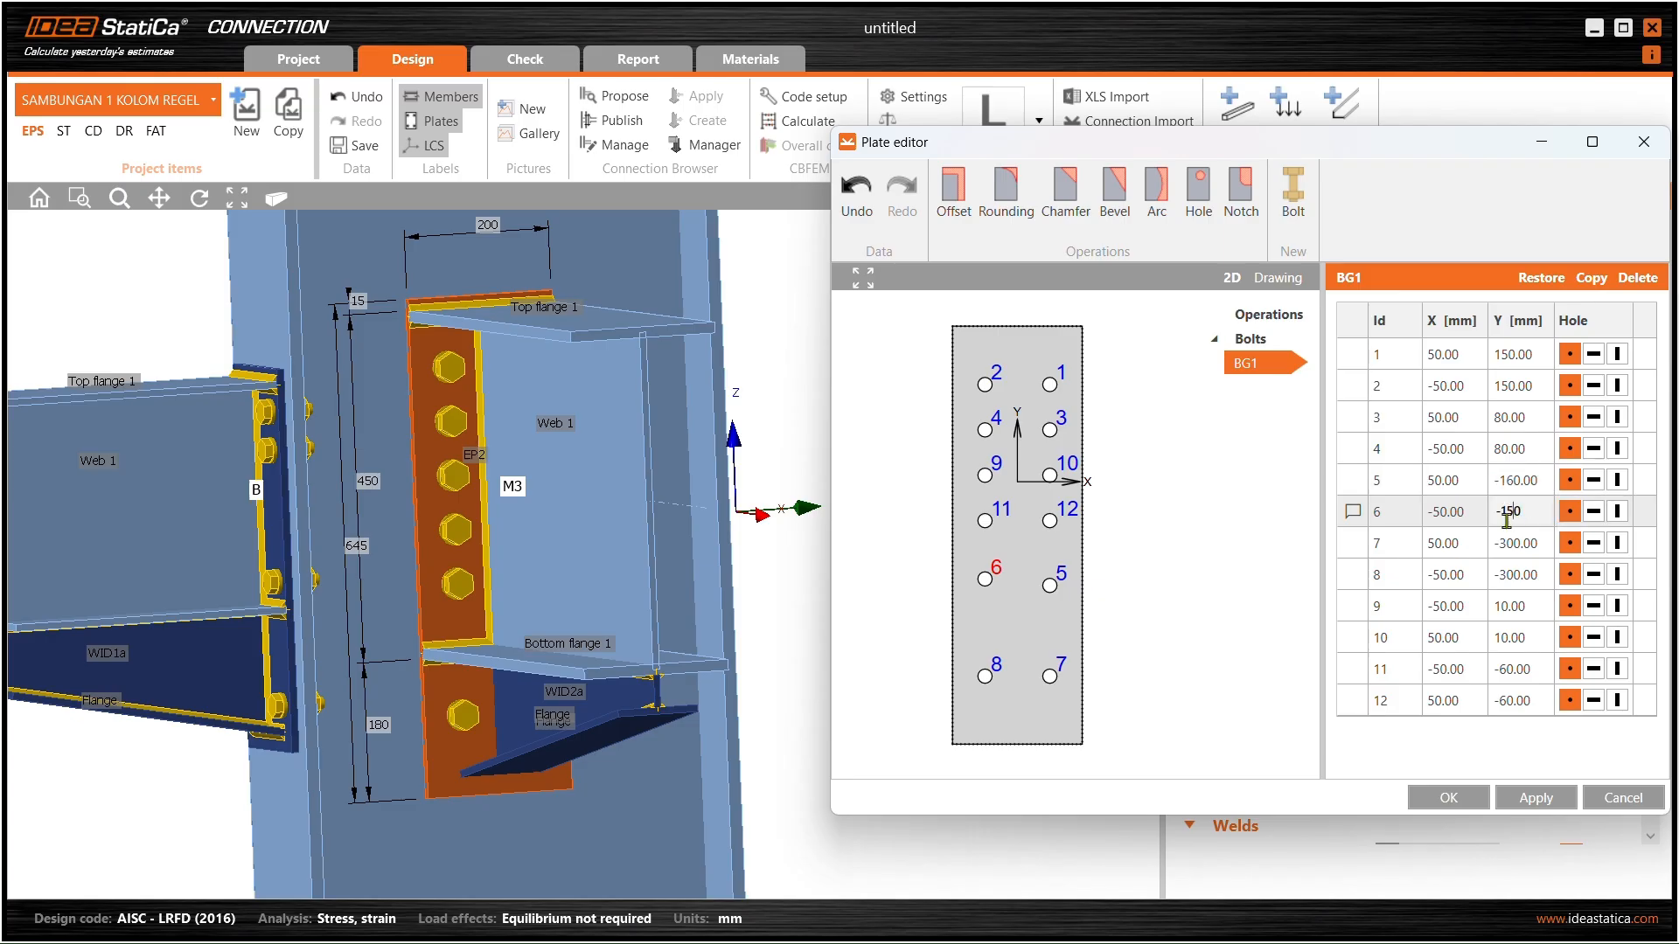
pyautogui.write('4')
pyautogui.click(1514, 798)
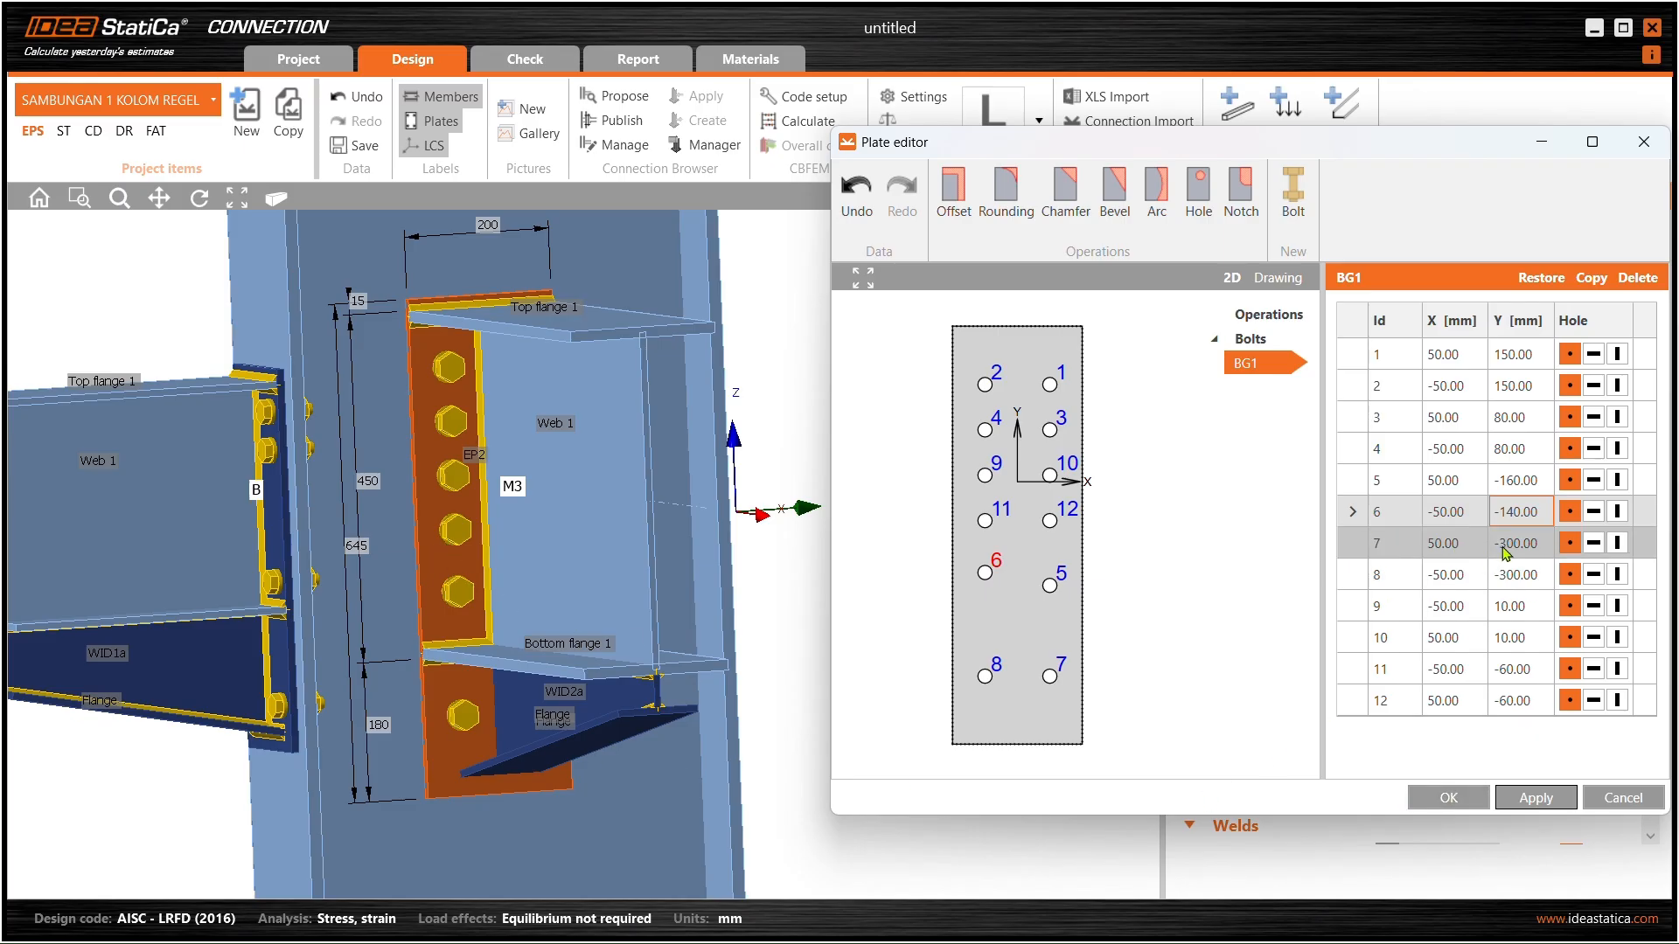
# - Set bolt 5's Y to -140 mm, apply, and close the plate editor
pyautogui.click(1056, 579)
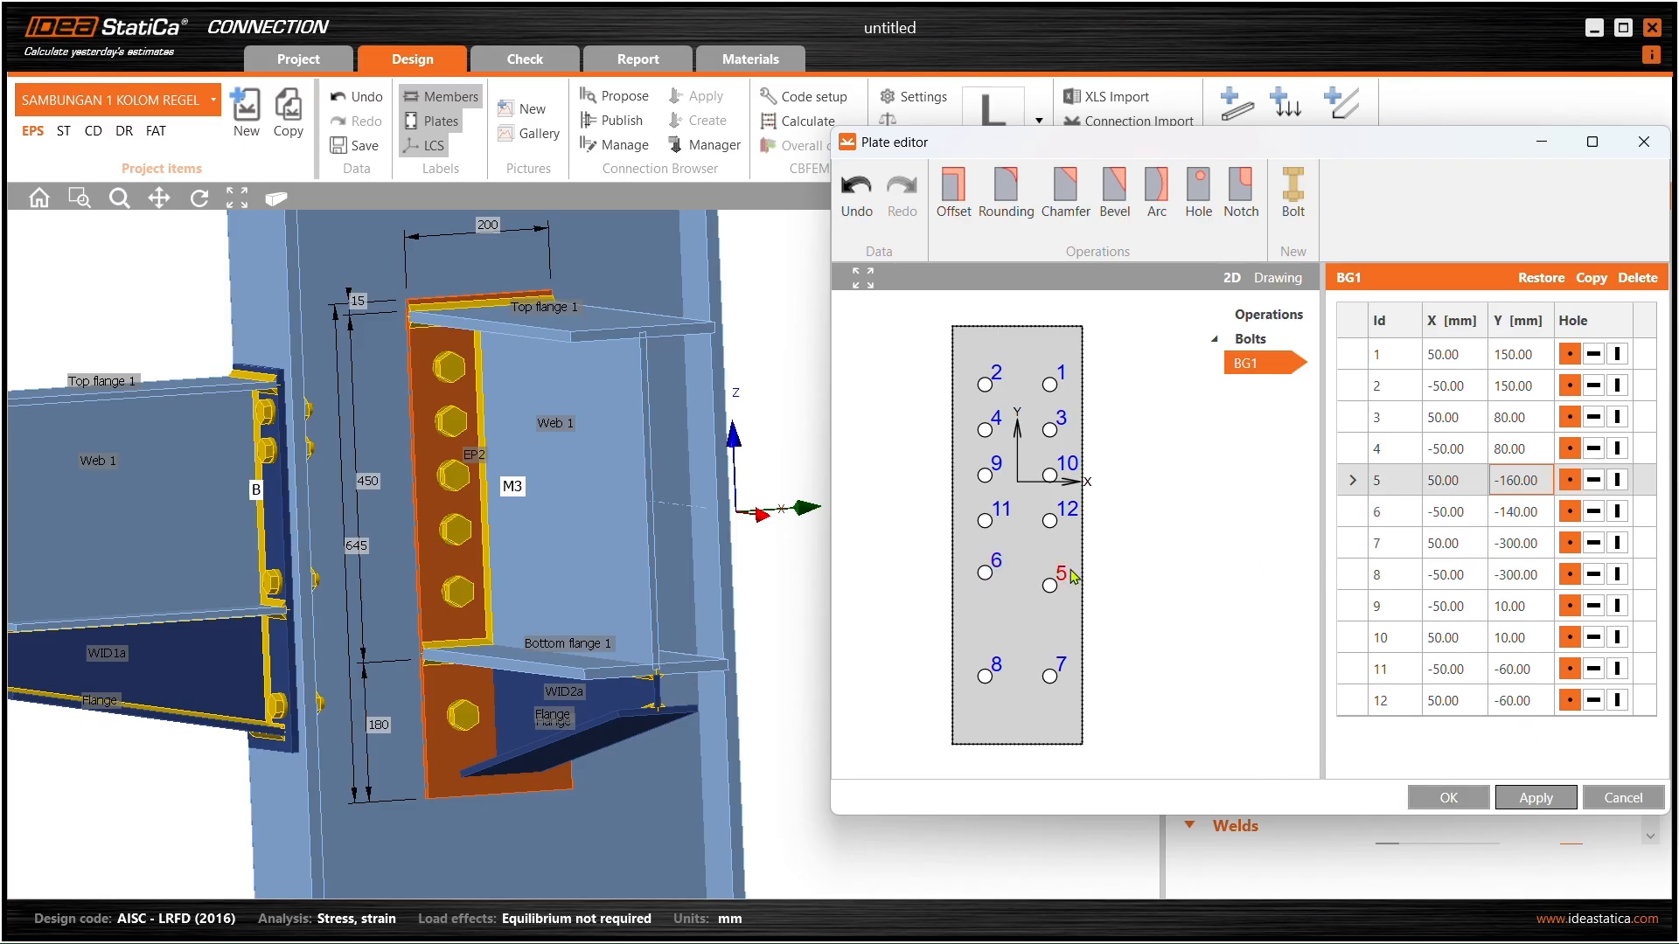
pyautogui.click(1513, 480)
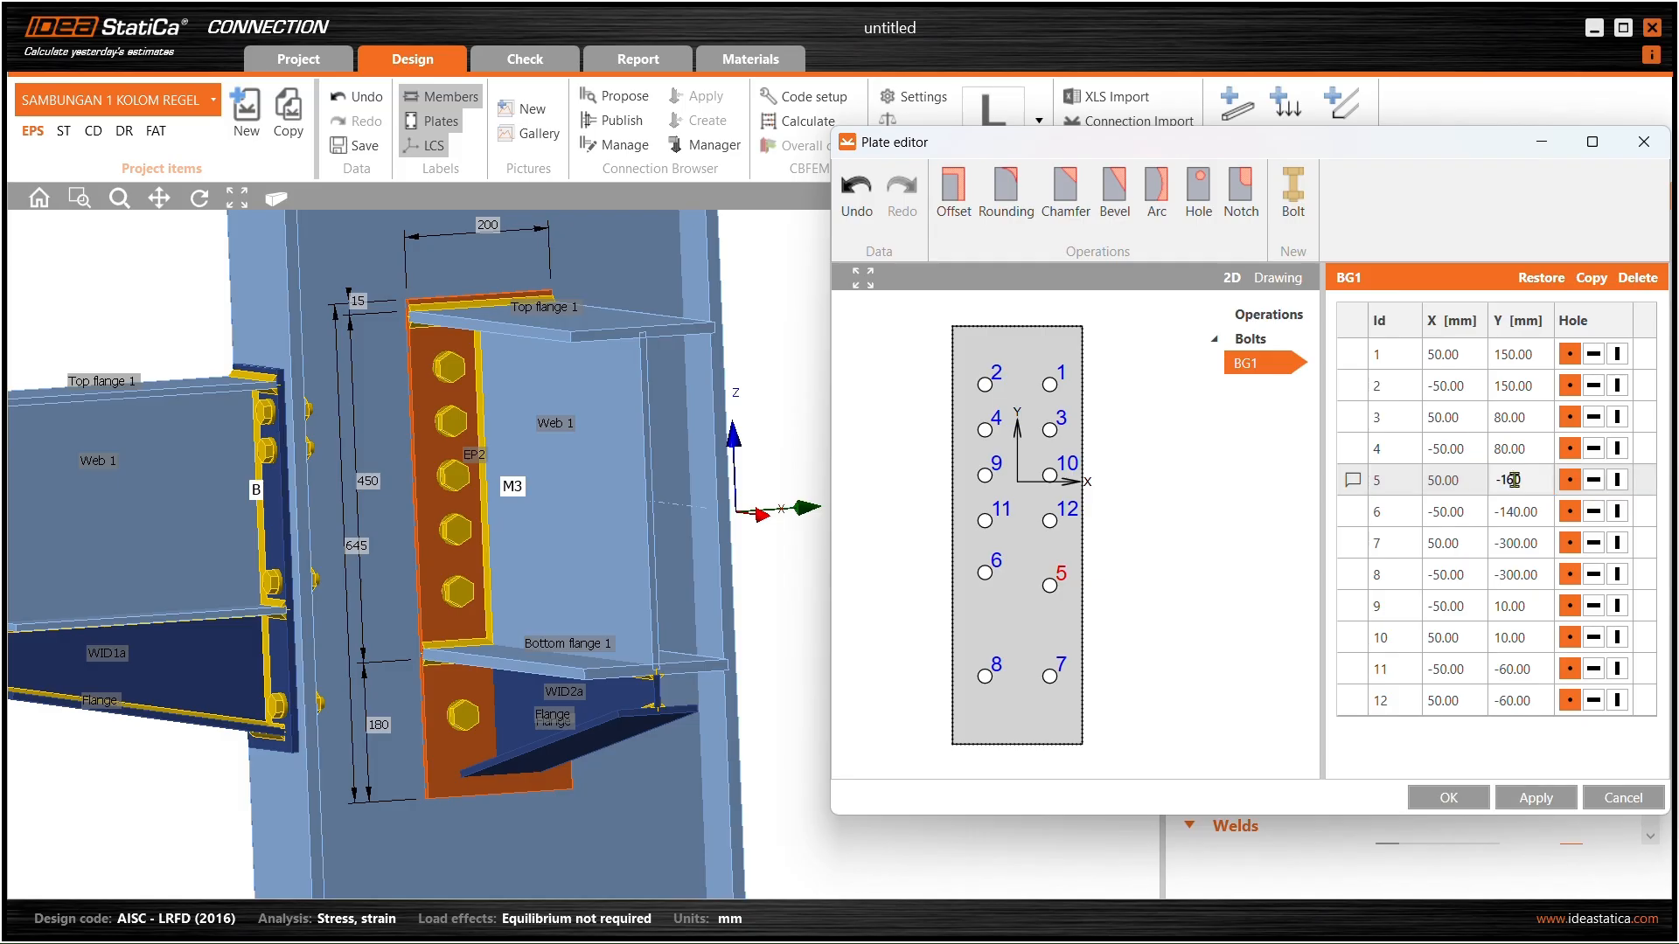
pyautogui.click(1534, 797)
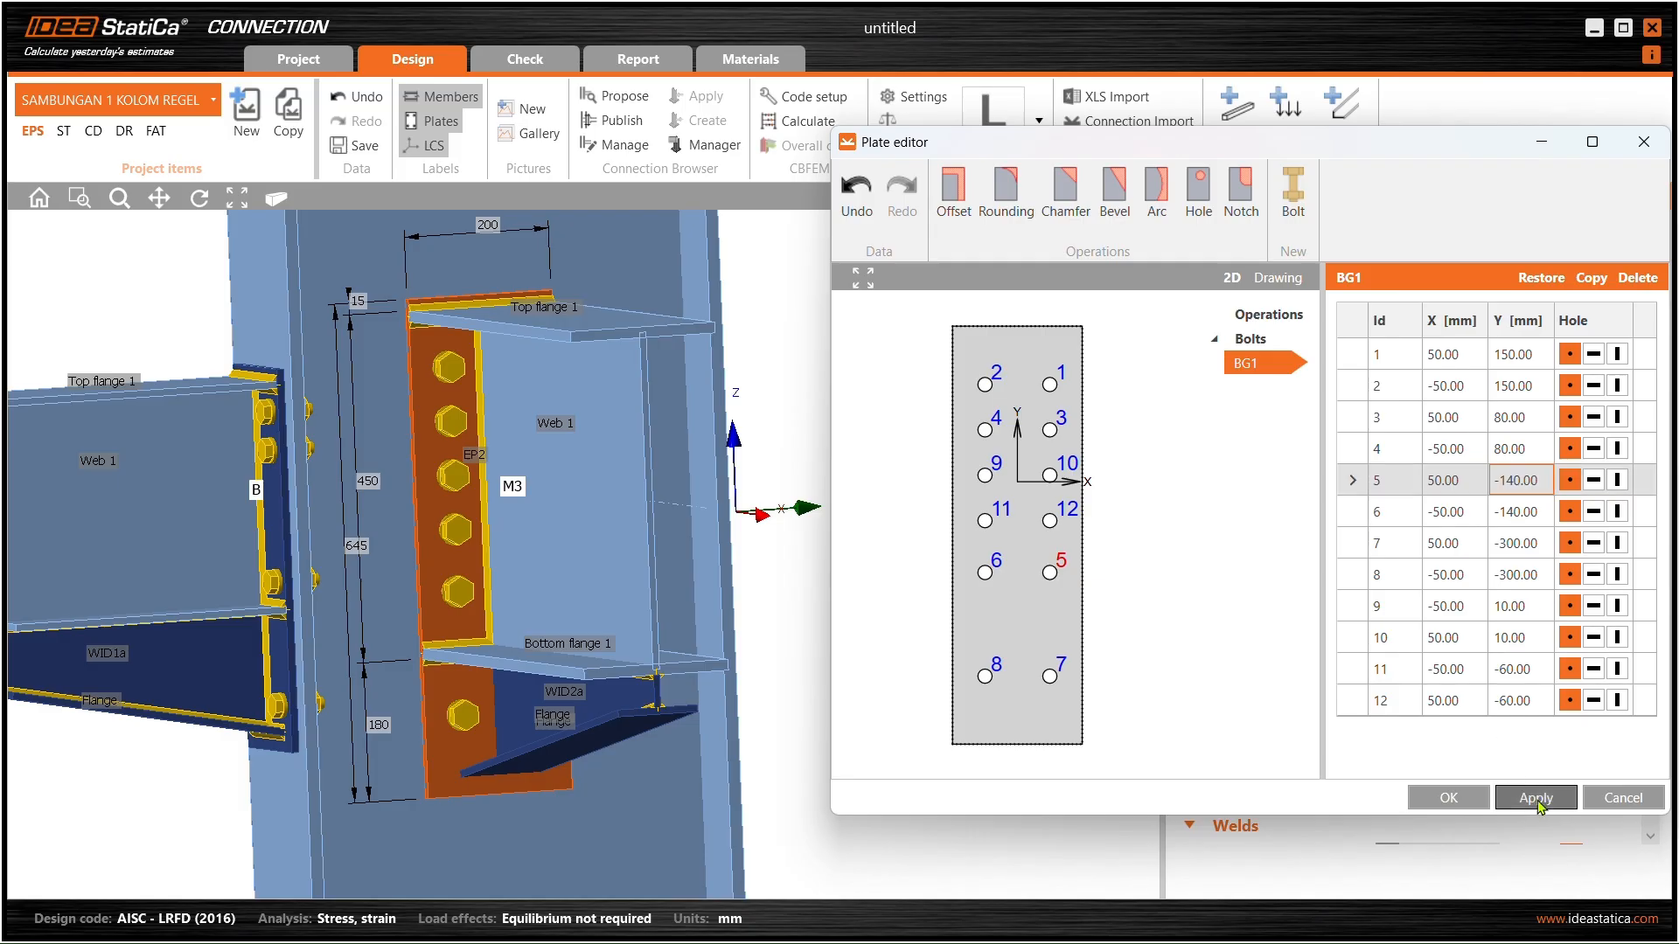
pyautogui.click(1445, 797)
# - Orbit and pan around the joint, then select beam B's end plate EP1
pyautogui.scroll(3, 616, 584)
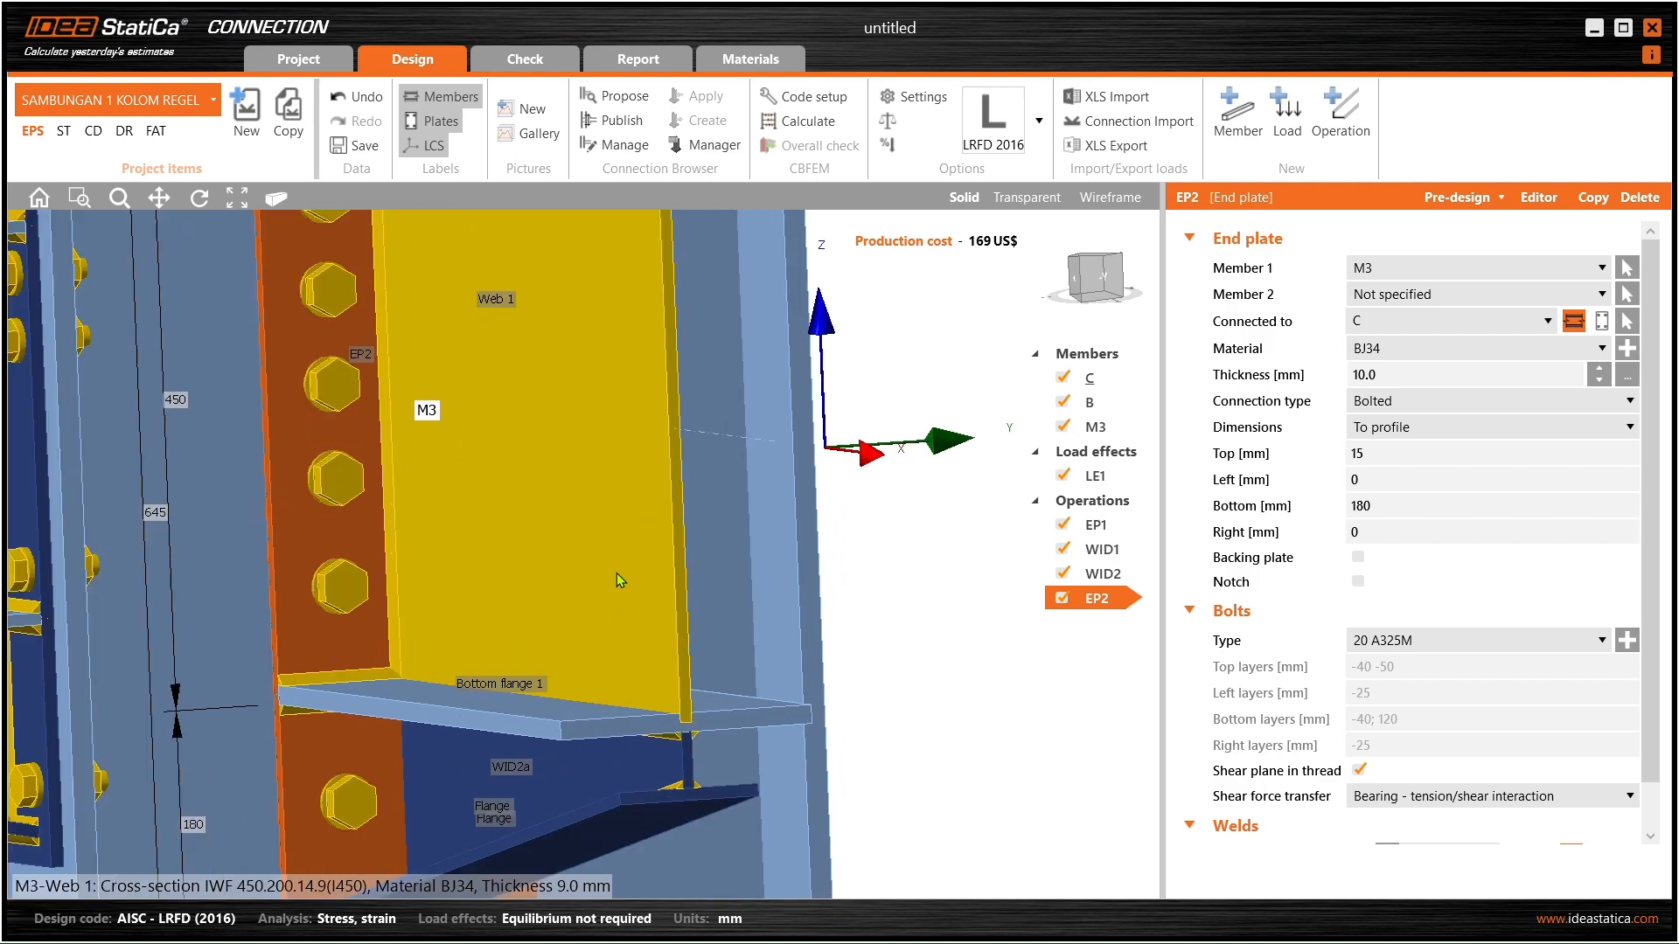
pyautogui.moveTo(618, 582); pyautogui.dragTo(453, 554, button='middle')
pyautogui.scroll(-4, 472, 544)
pyautogui.moveTo(721, 536); pyautogui.dragTo(748, 558, button='middle')
pyautogui.click(749, 550)
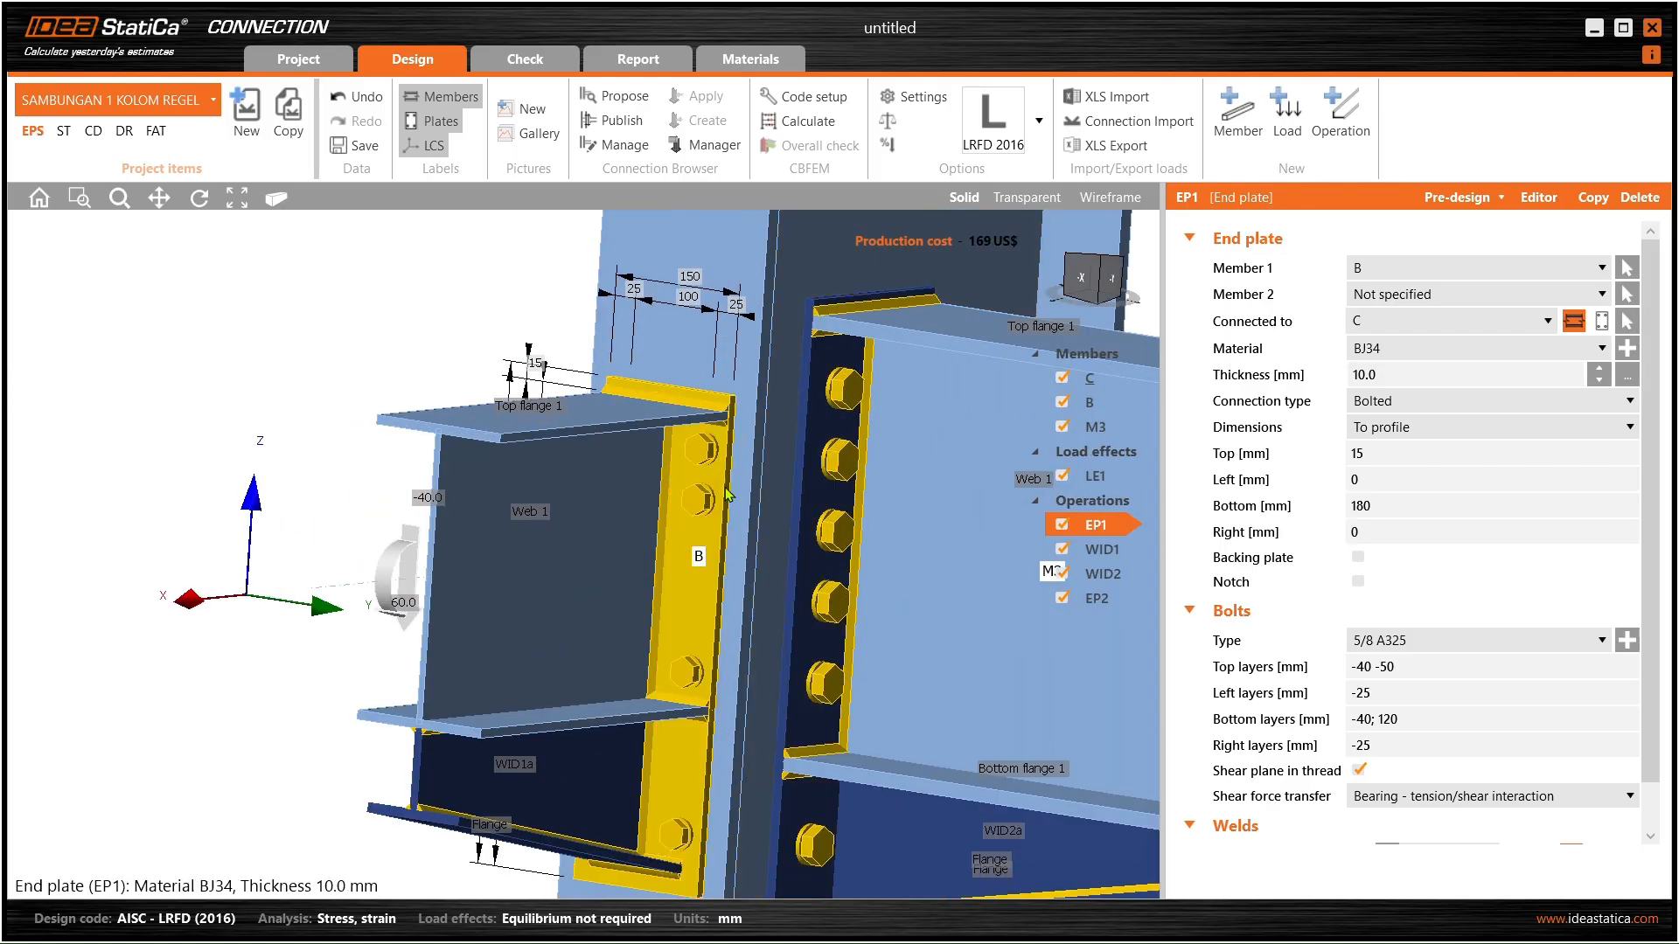
pyautogui.moveTo(713, 481); pyautogui.dragTo(477, 584, button='middle')
pyautogui.click(419, 517)
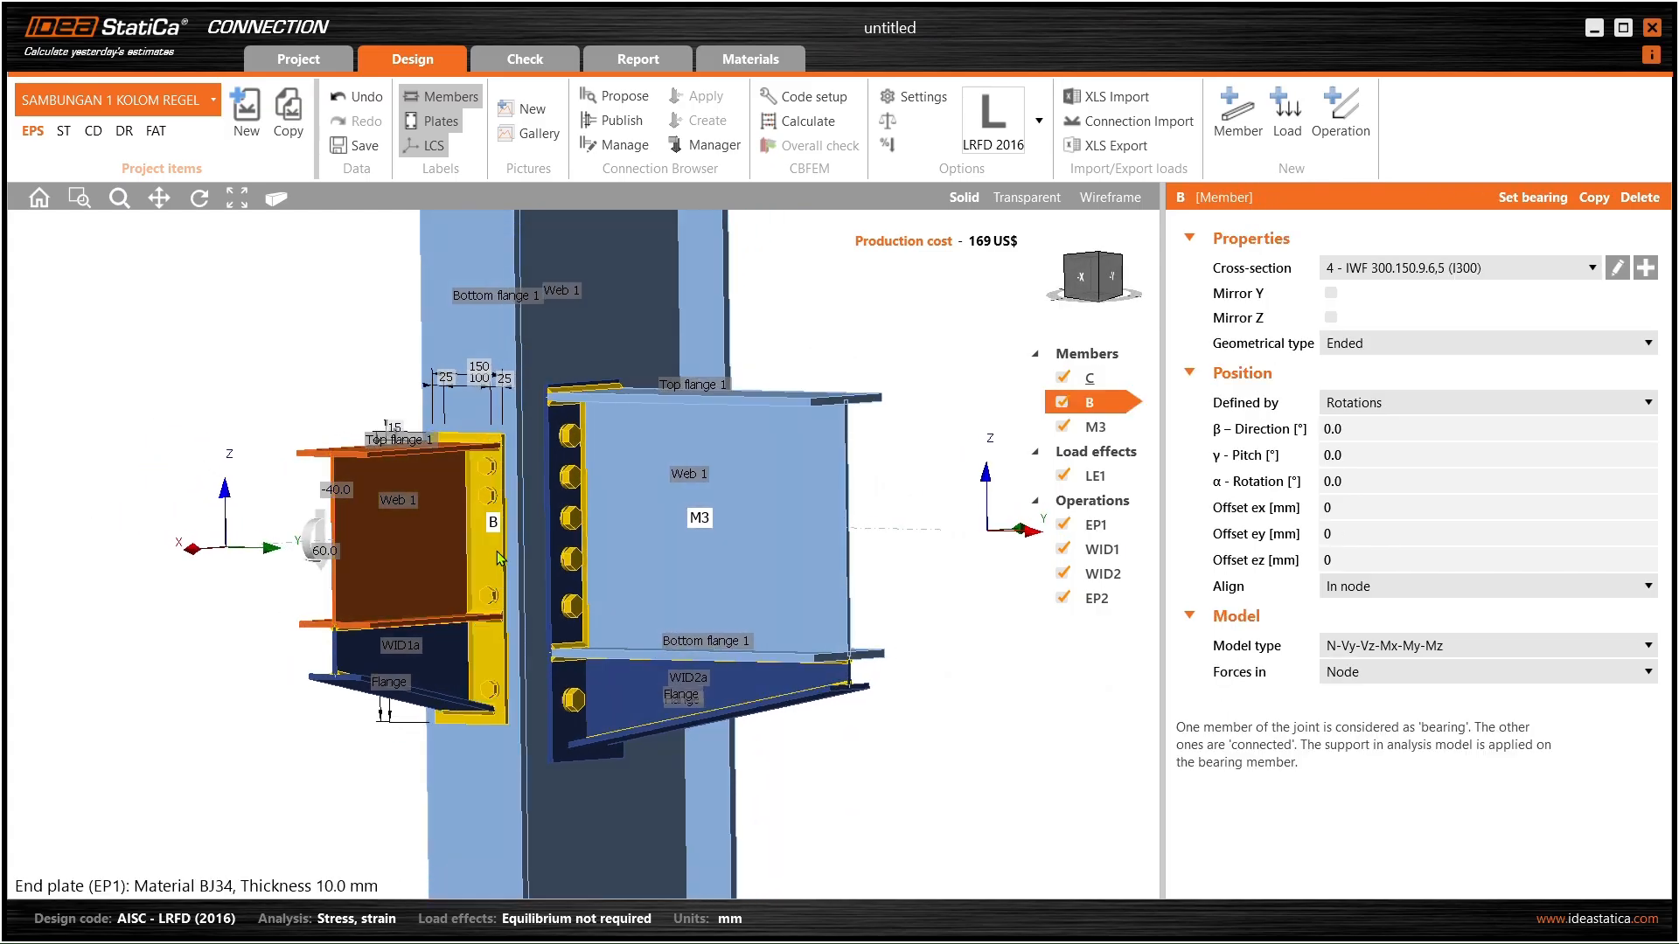
pyautogui.click(501, 560)
# - Delete beam B's end plate EP1 and select EP2
pyautogui.rightClick(1105, 532)
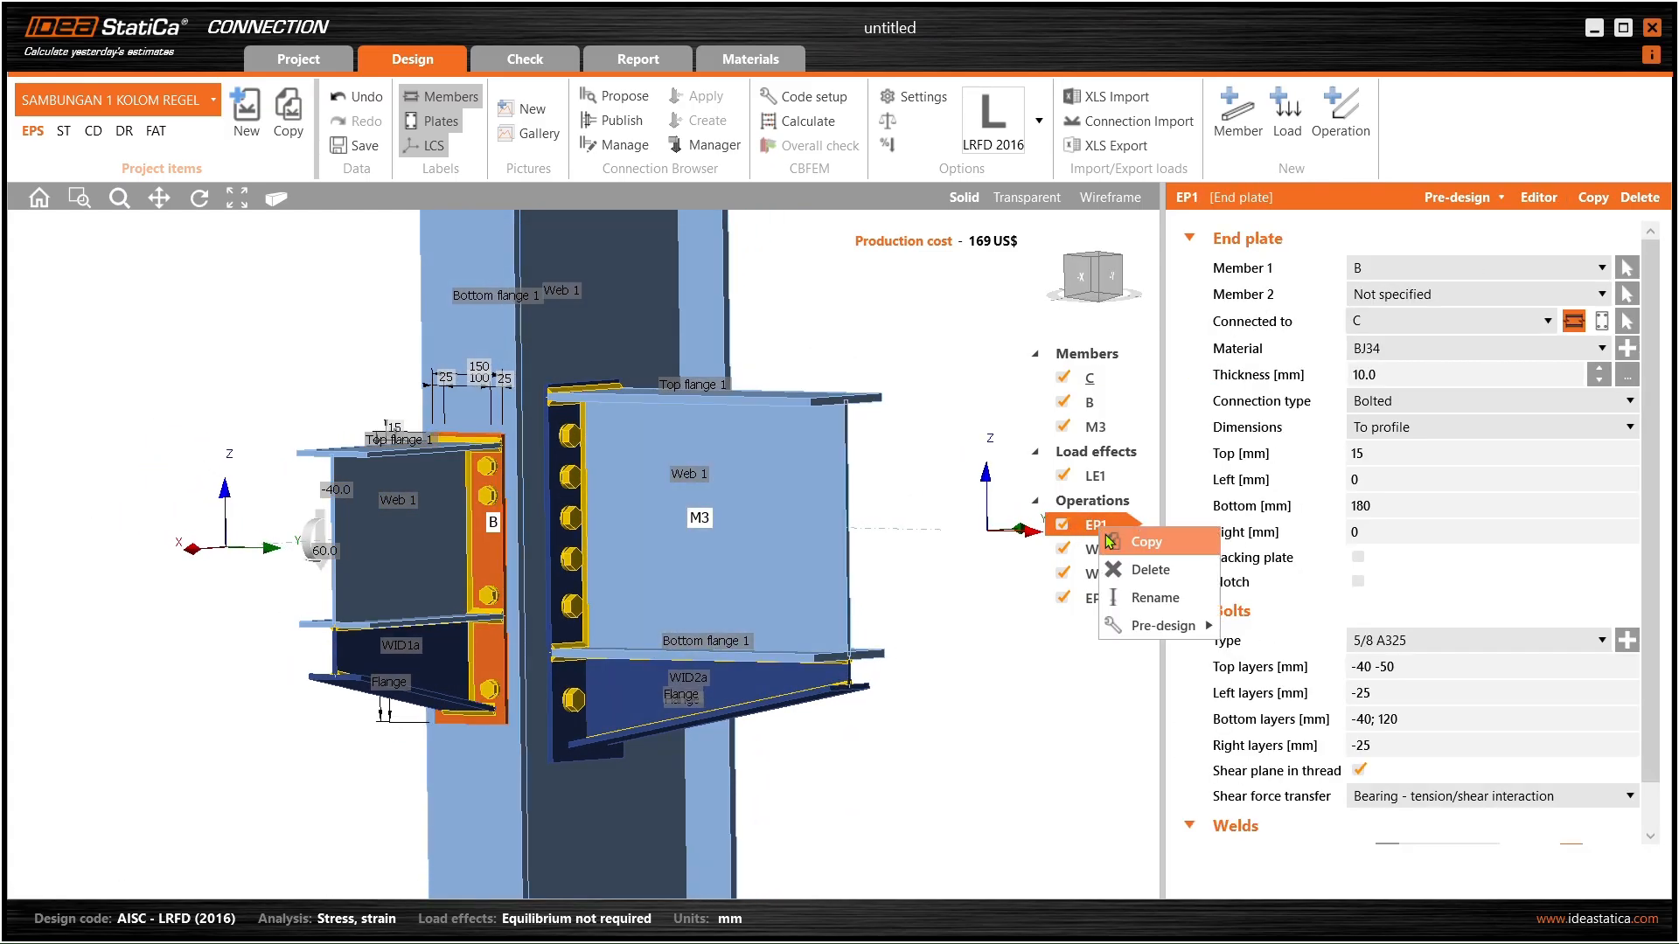
pyautogui.click(1130, 561)
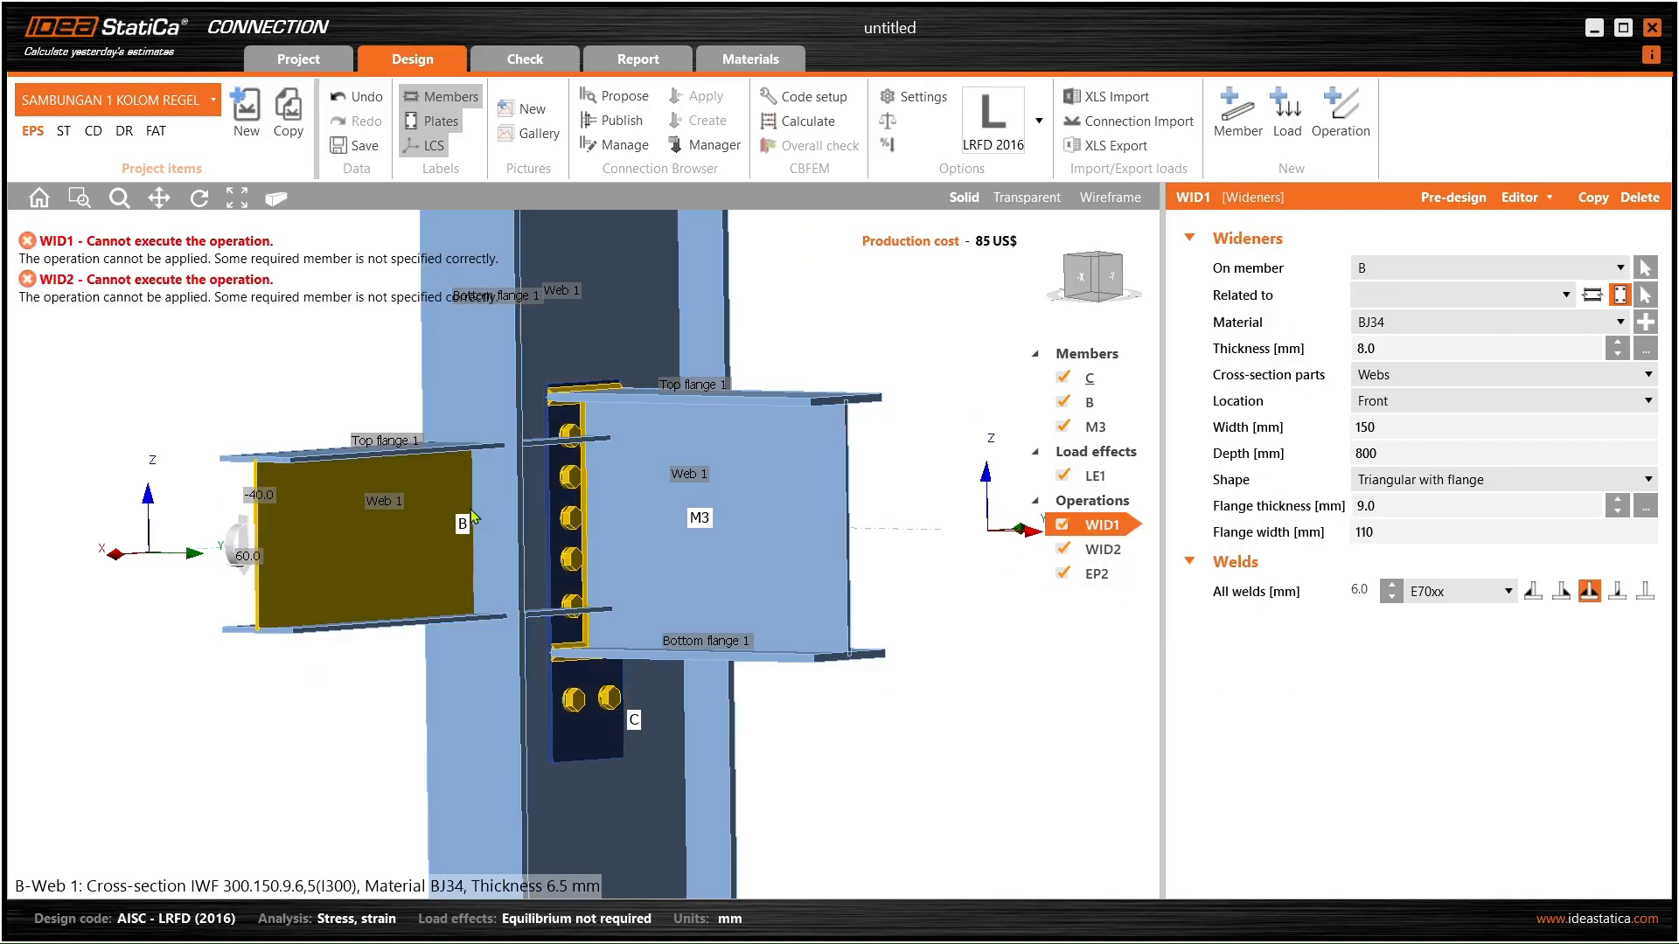
pyautogui.click(591, 734)
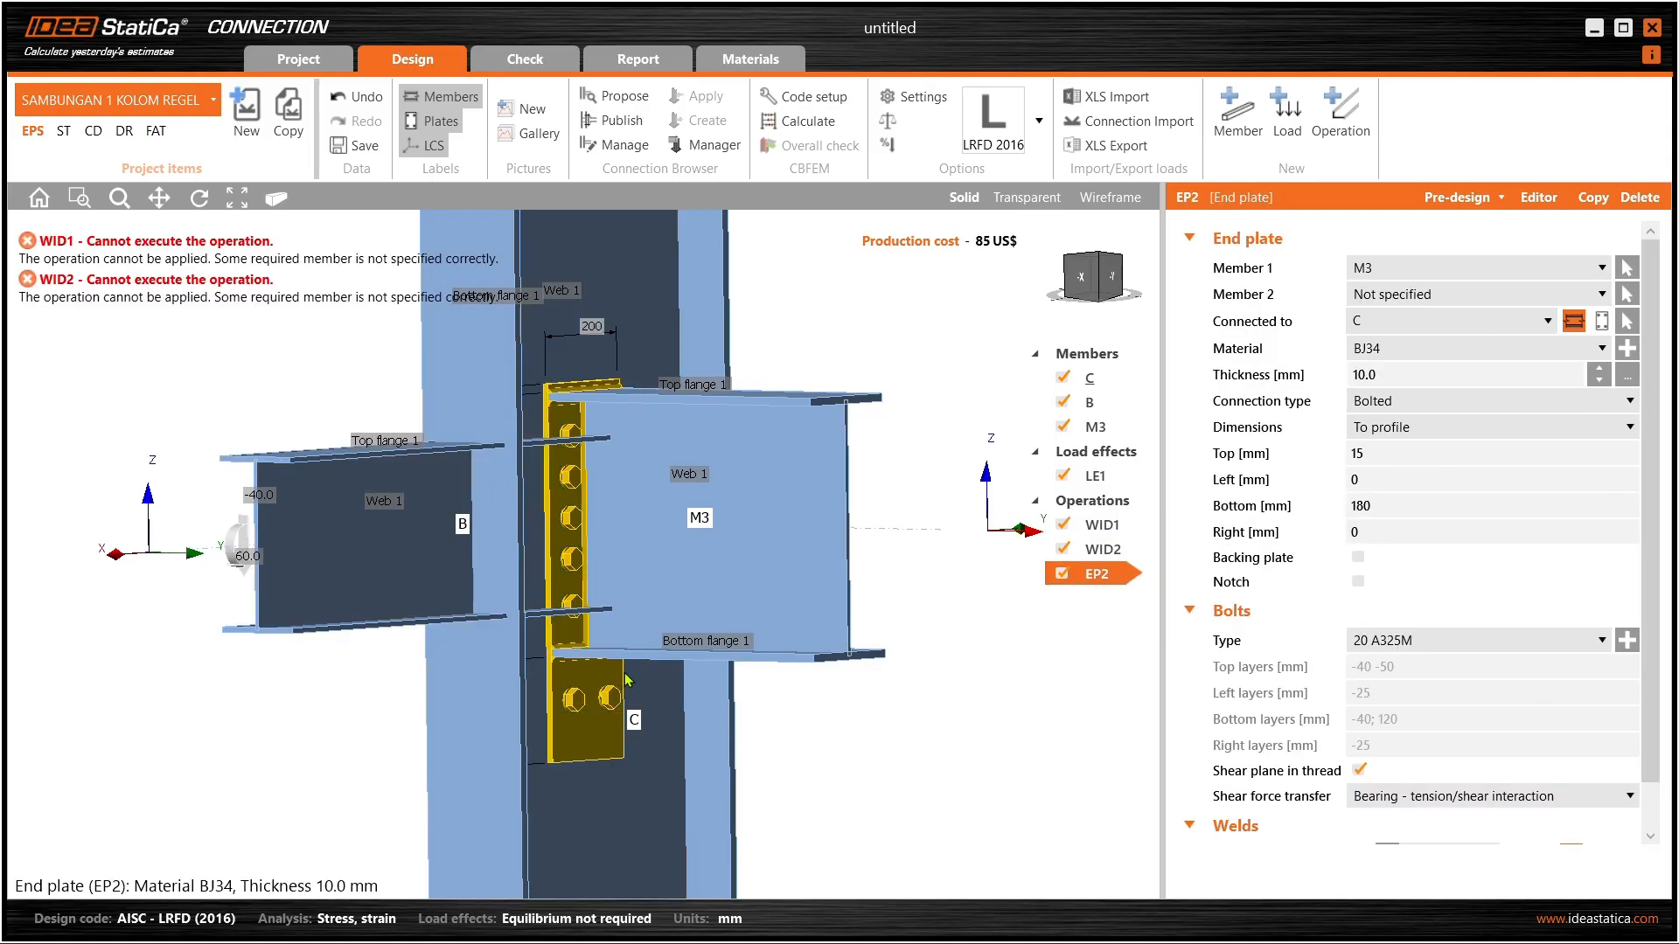
pyautogui.moveTo(750, 735); pyautogui.dragTo(716, 608, button='right')
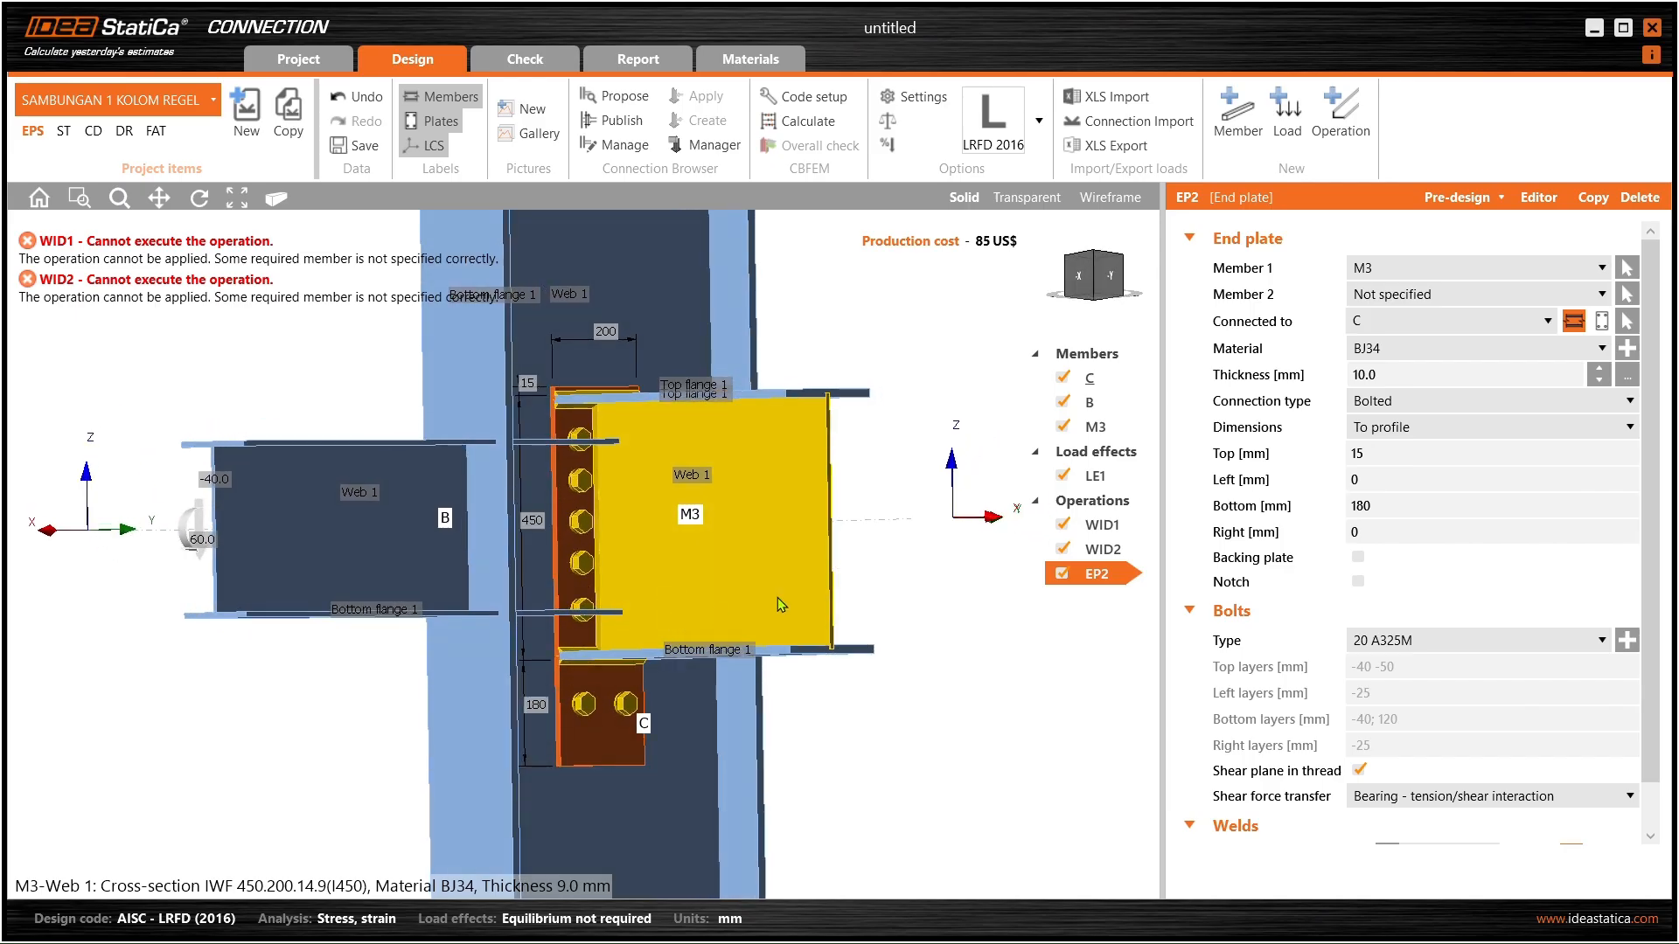
# - Copy EP2 as EP3, set its member to beam B, and inspect the result
pyautogui.rightClick(1100, 579)
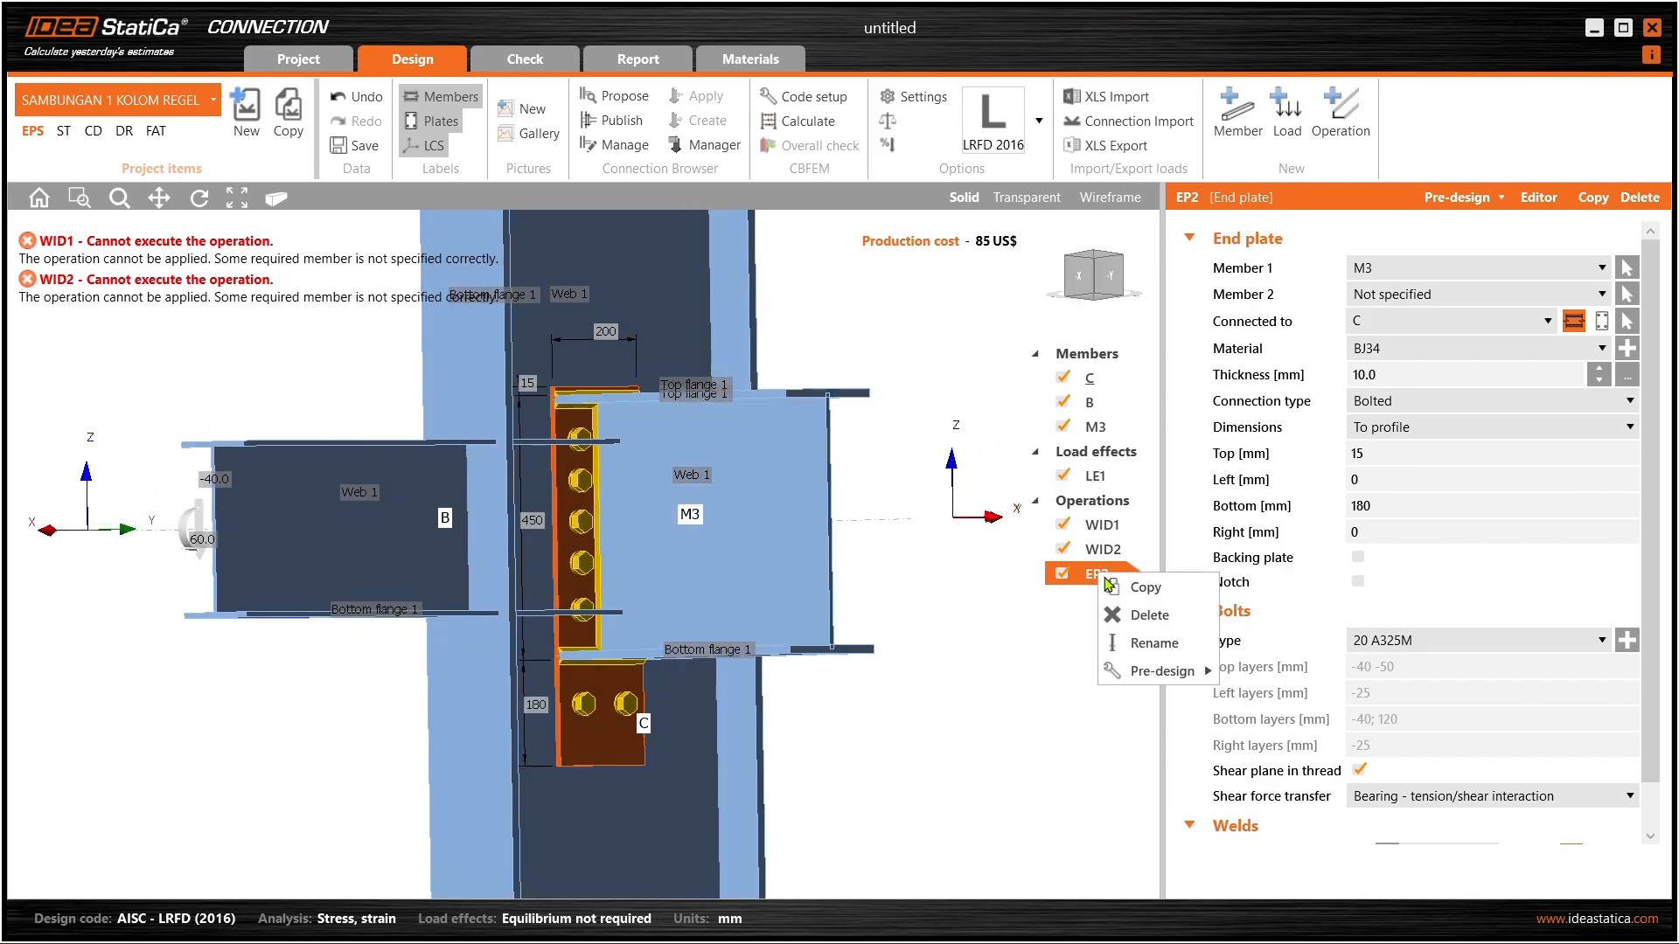
pyautogui.click(1122, 589)
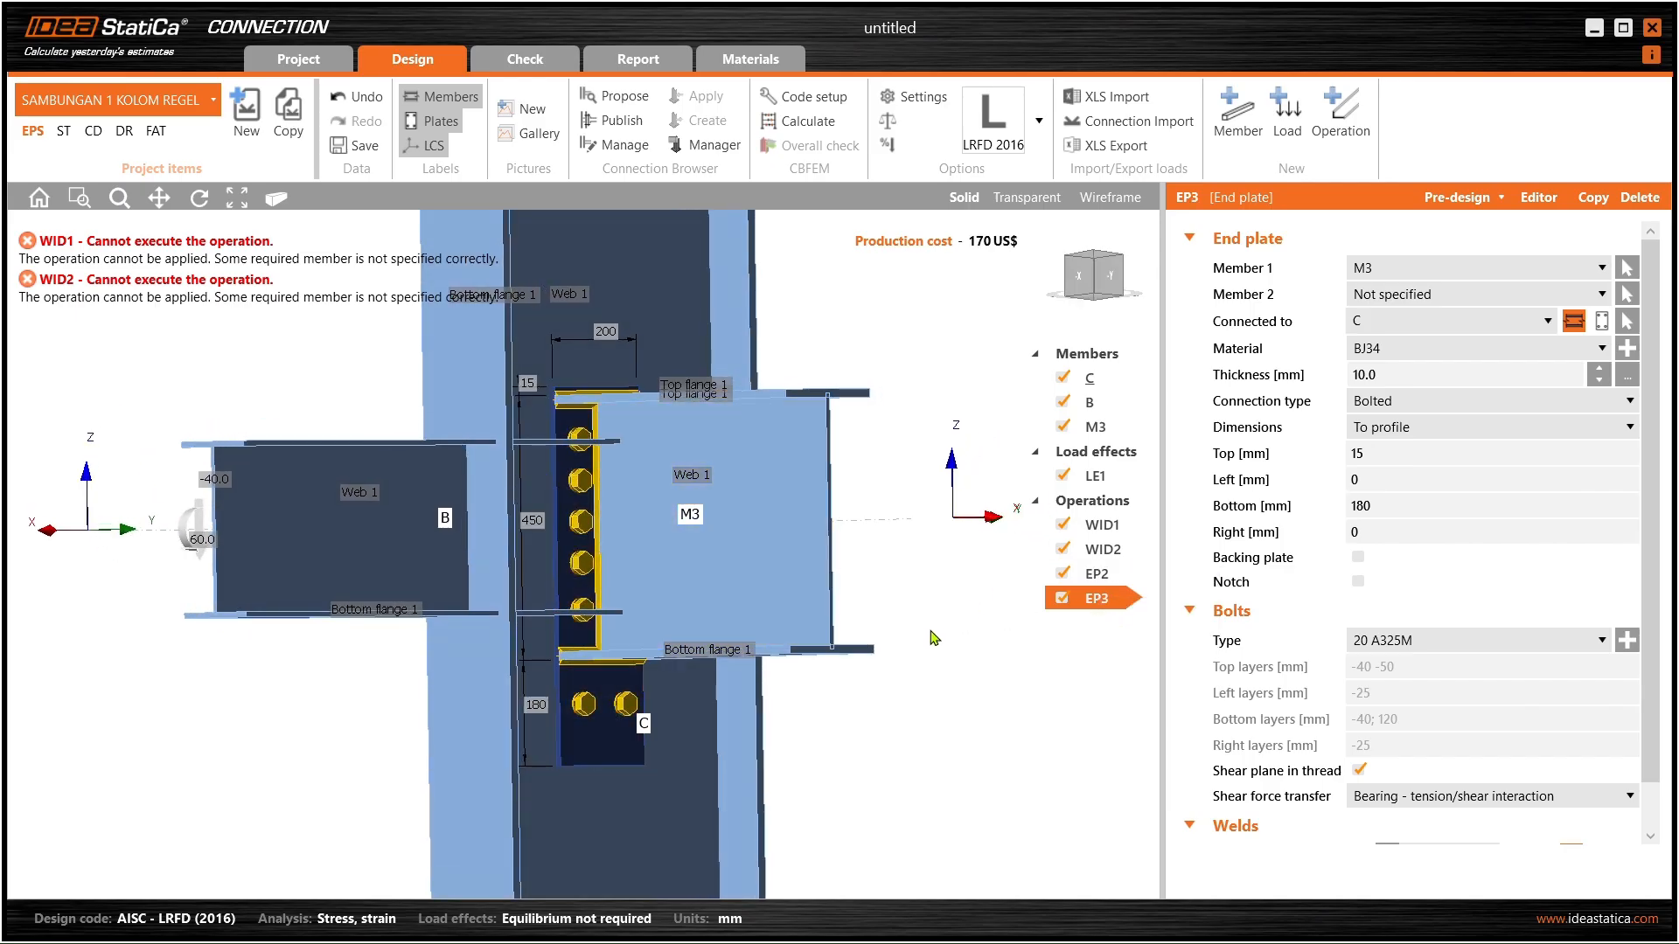
pyautogui.click(1454, 272)
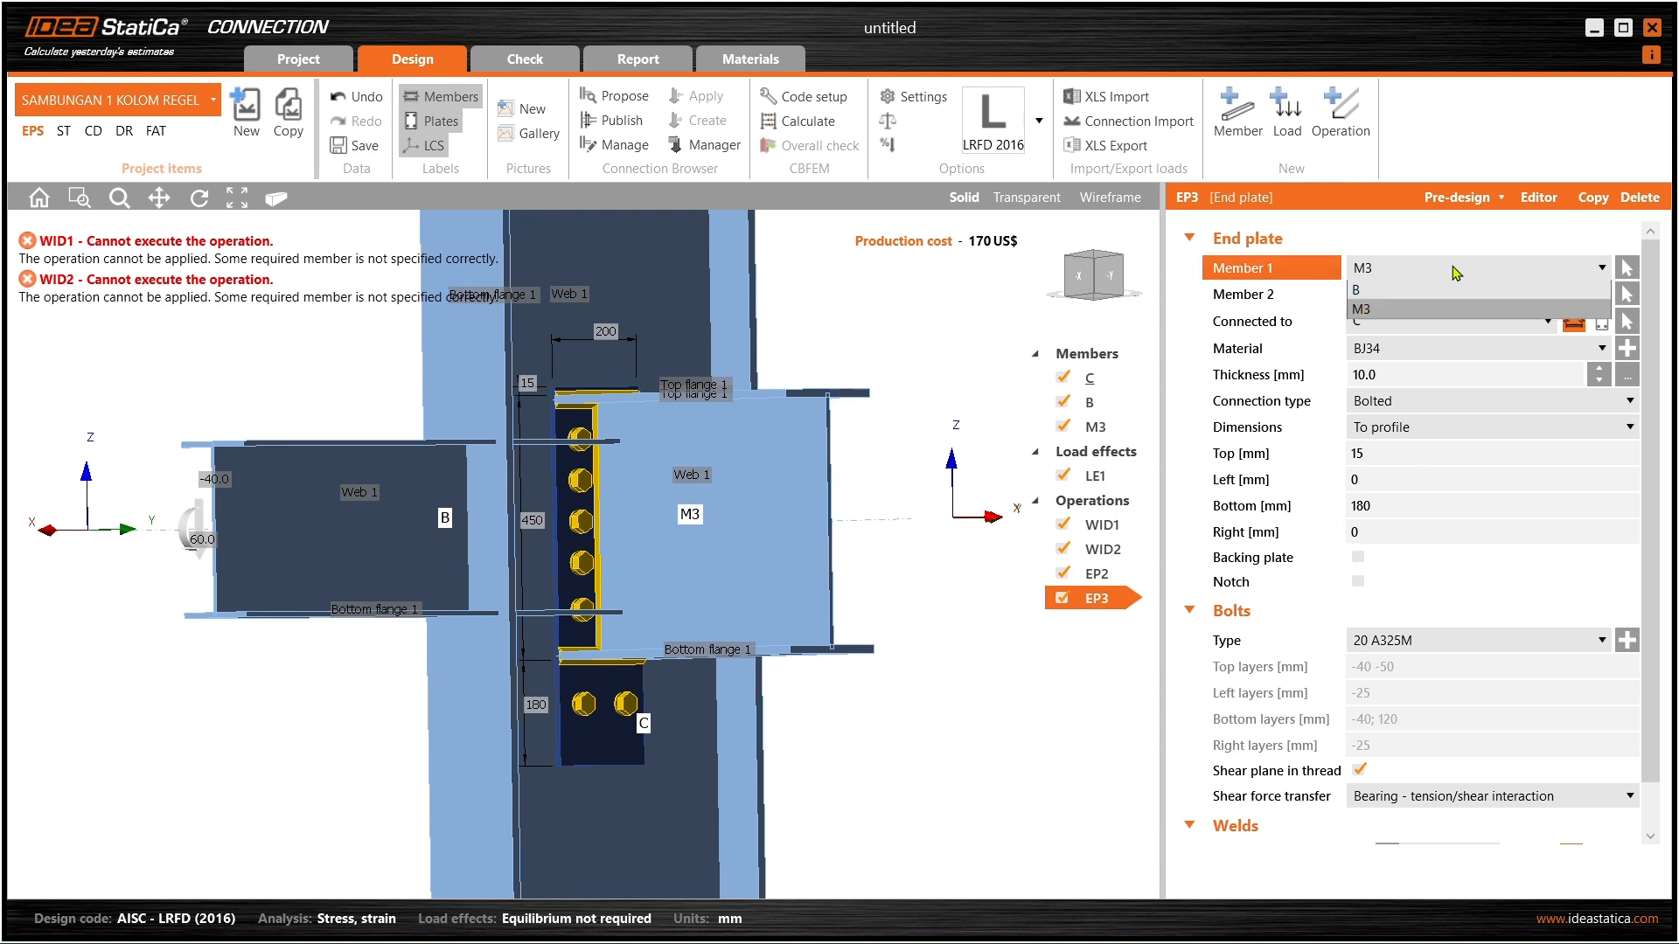
pyautogui.click(1414, 320)
pyautogui.moveTo(434, 528); pyautogui.dragTo(384, 530, button='middle')
pyautogui.scroll(3, 479, 493)
pyautogui.moveTo(479, 493); pyautogui.dragTo(513, 496, button='middle')
pyautogui.scroll(-3, 538, 493)
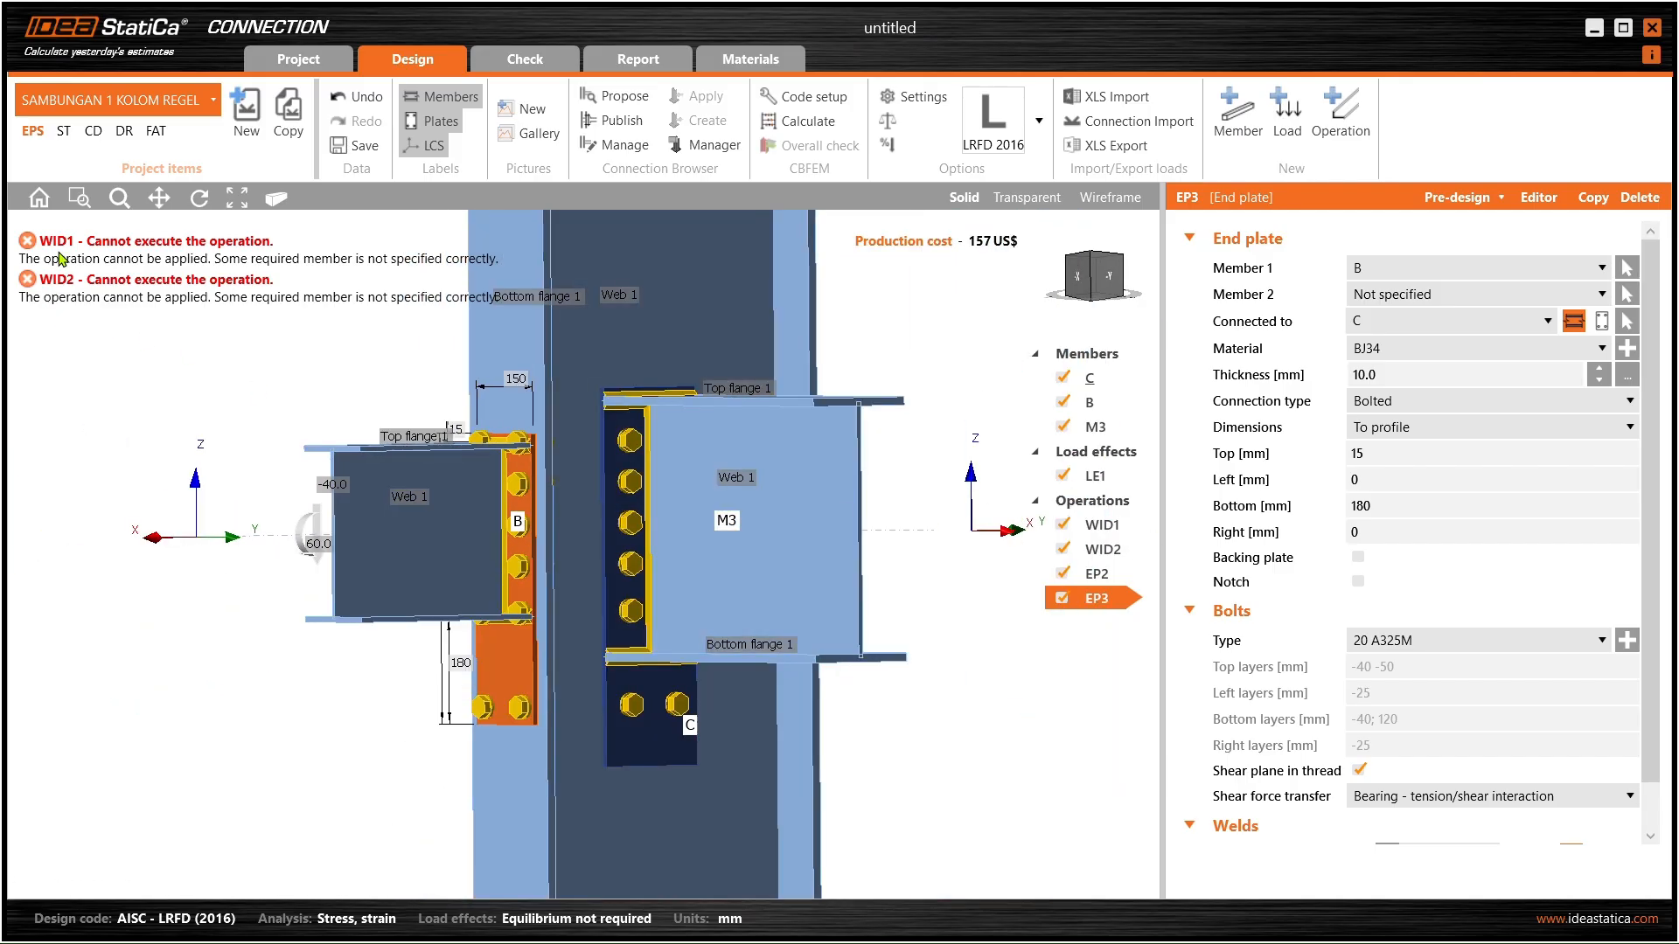
# - Inspect stiffener WID1's Related to list, which offers no member
pyautogui.click(1101, 526)
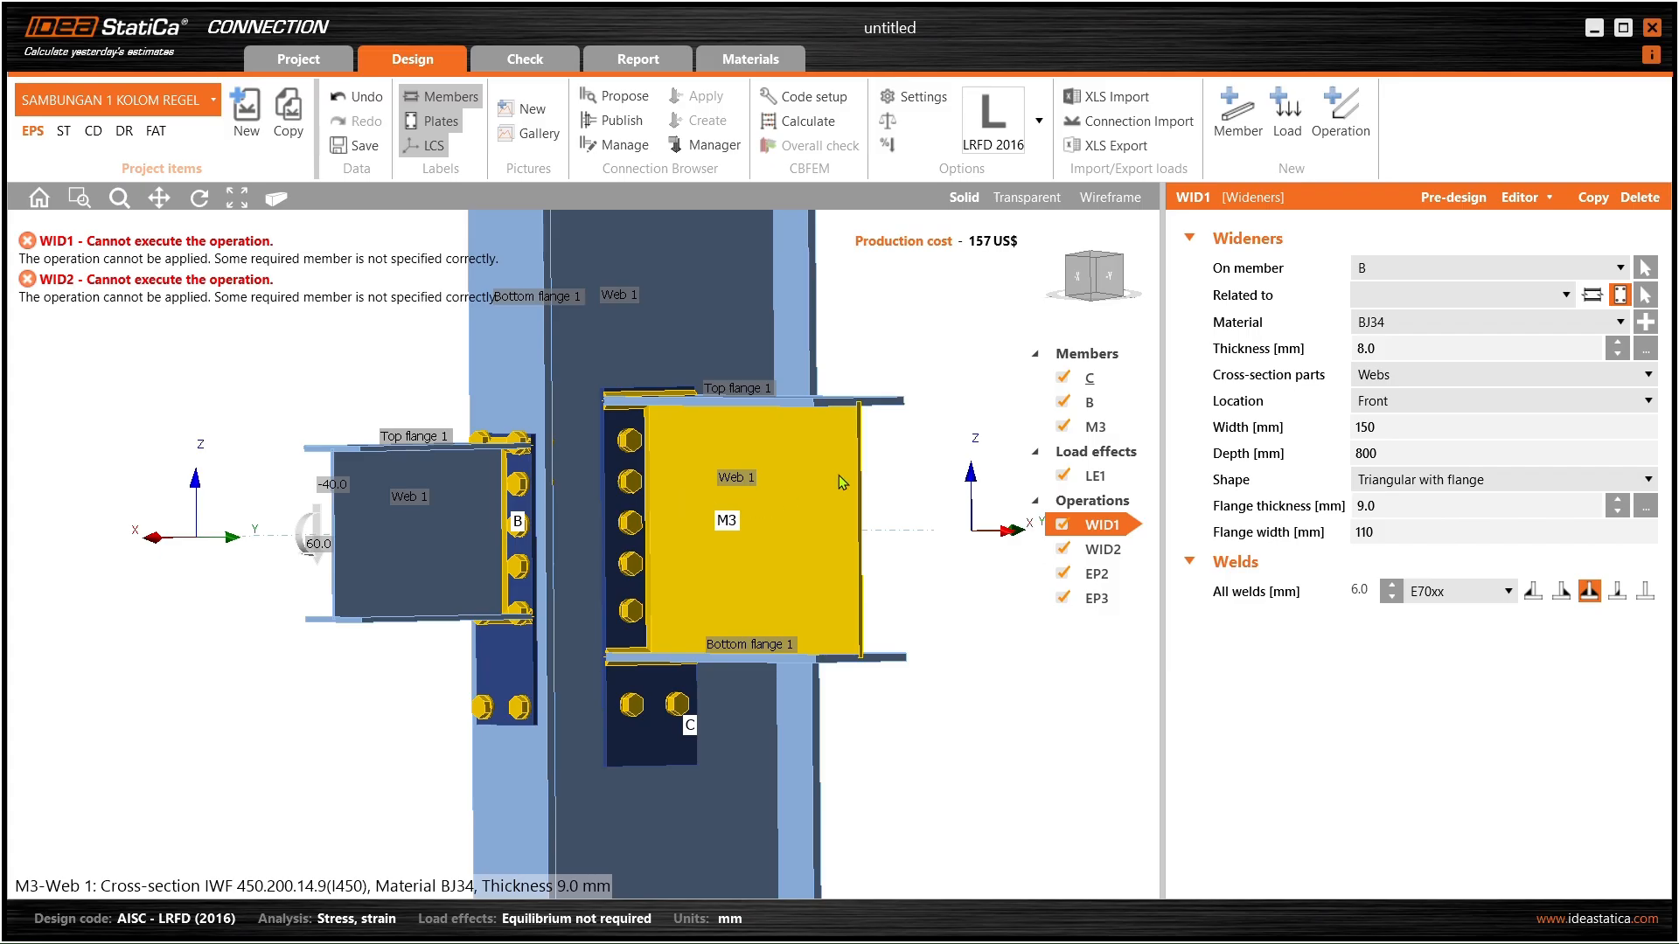
pyautogui.click(1404, 301)
pyautogui.click(1403, 301)
pyautogui.click(1403, 302)
pyautogui.click(1404, 302)
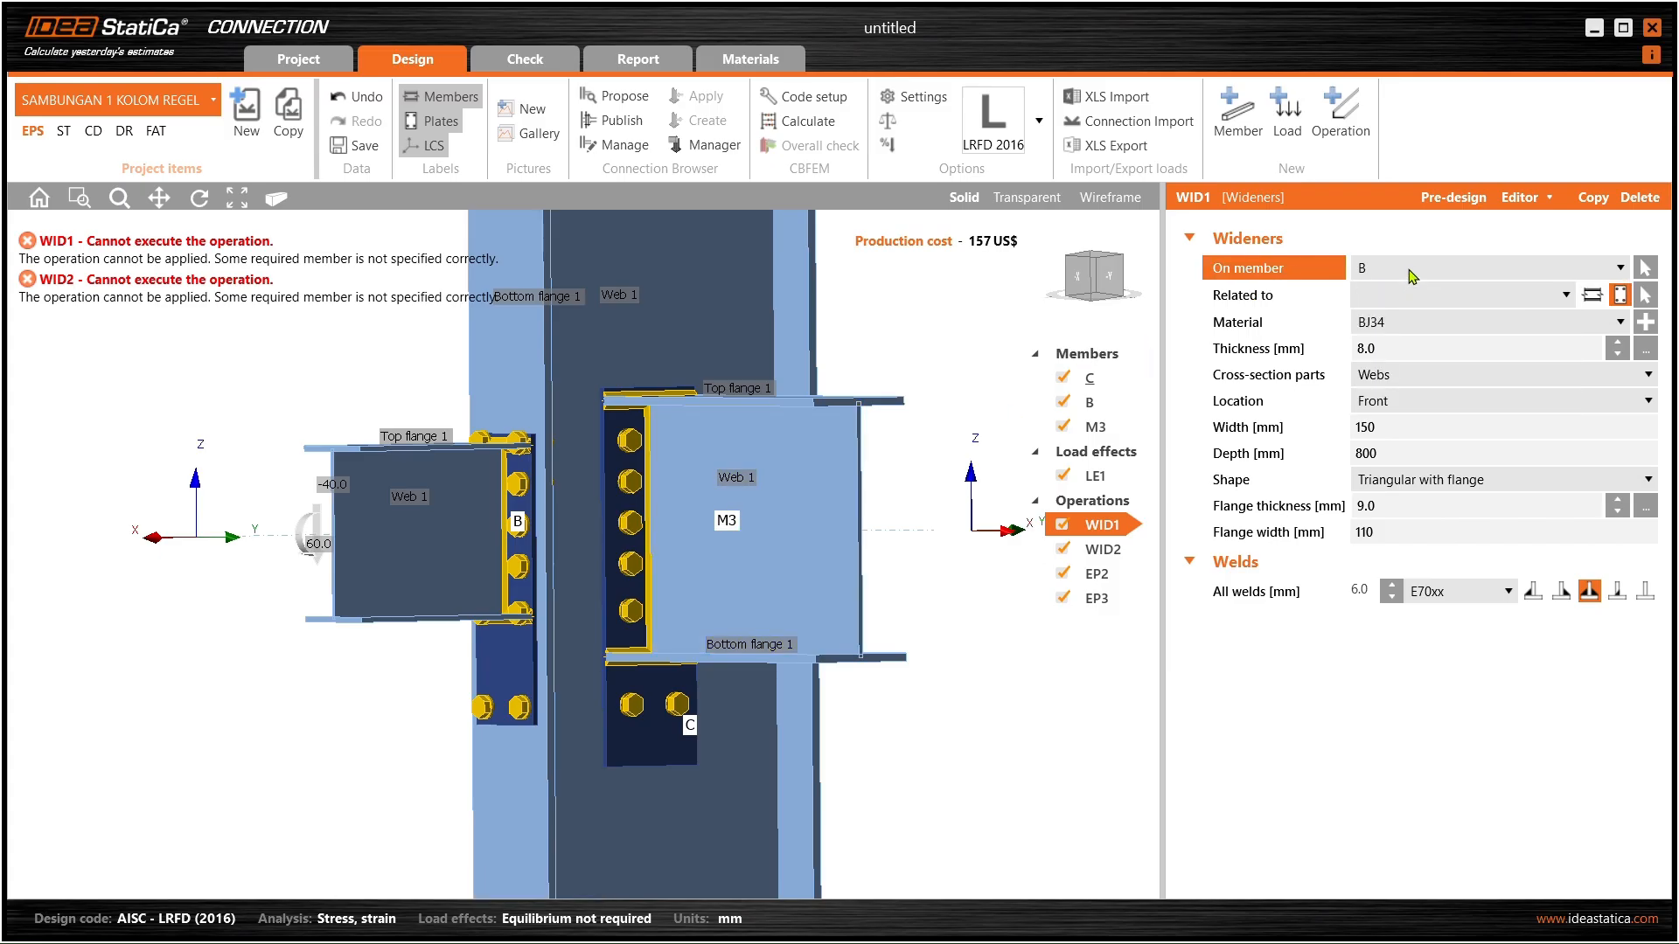
pyautogui.moveTo(628, 589); pyautogui.dragTo(560, 617, button='middle')
# - Confirm stiffener WID2 sits on beam M3 and review EP3's settings
pyautogui.click(1093, 549)
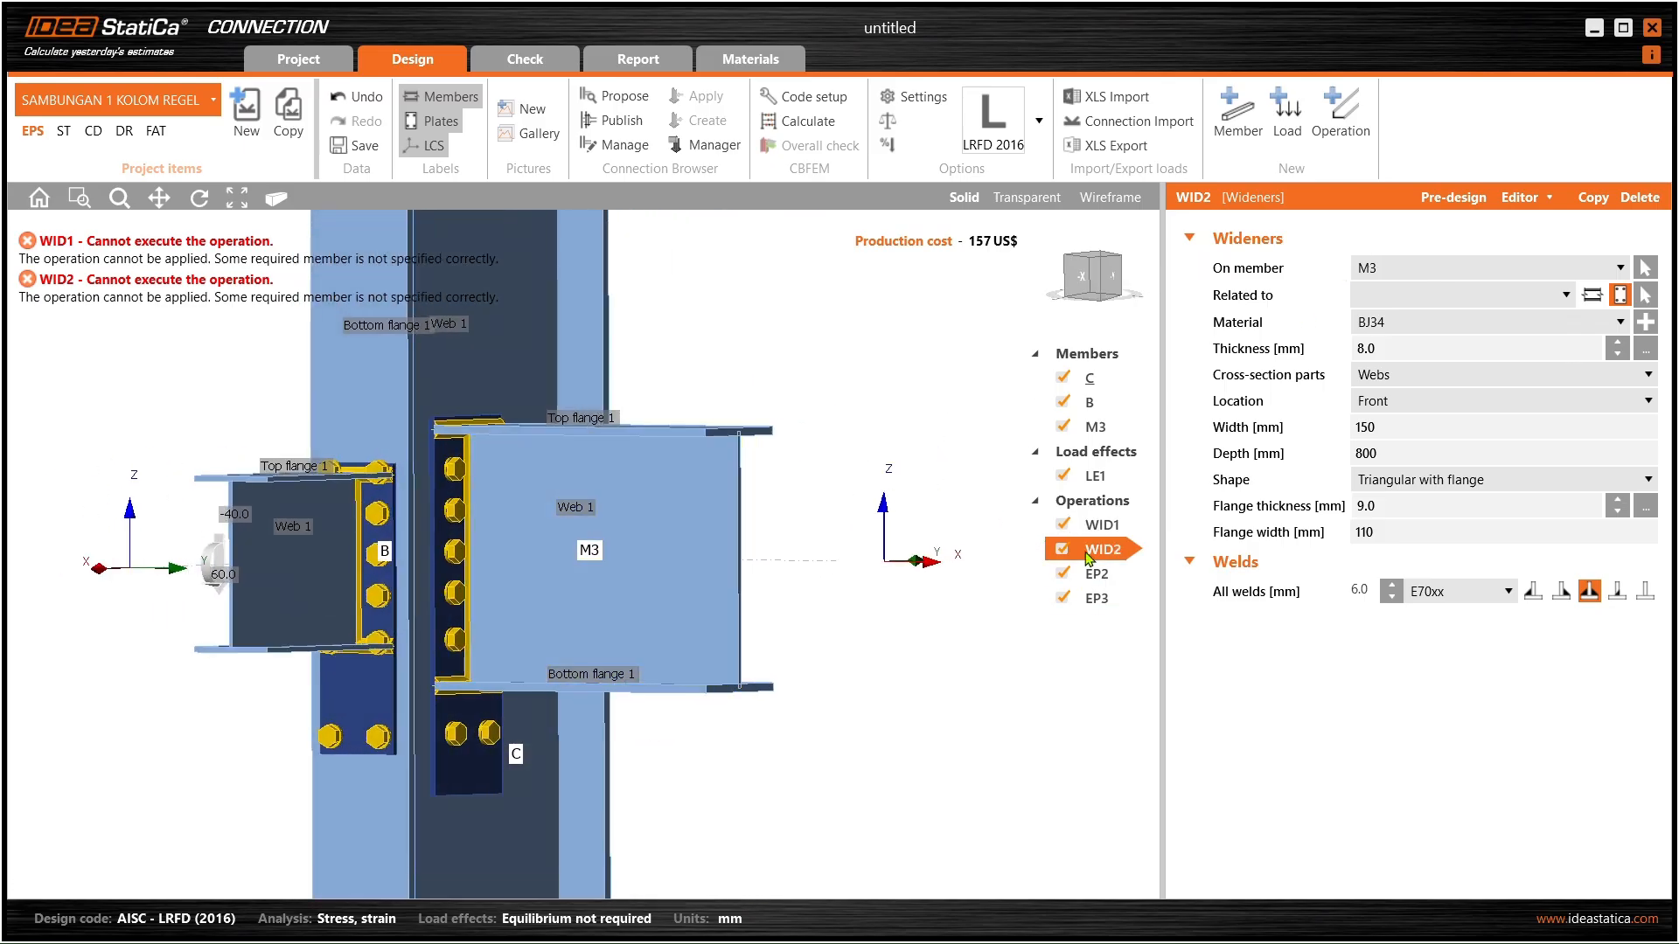
pyautogui.click(1458, 265)
pyautogui.click(1418, 312)
pyautogui.click(1442, 268)
pyautogui.click(1399, 312)
pyautogui.keyDown('ctrl'); pyautogui.moveTo(629, 486); pyautogui.dragTo(699, 481, button='middle'); pyautogui.keyUp('ctrl')
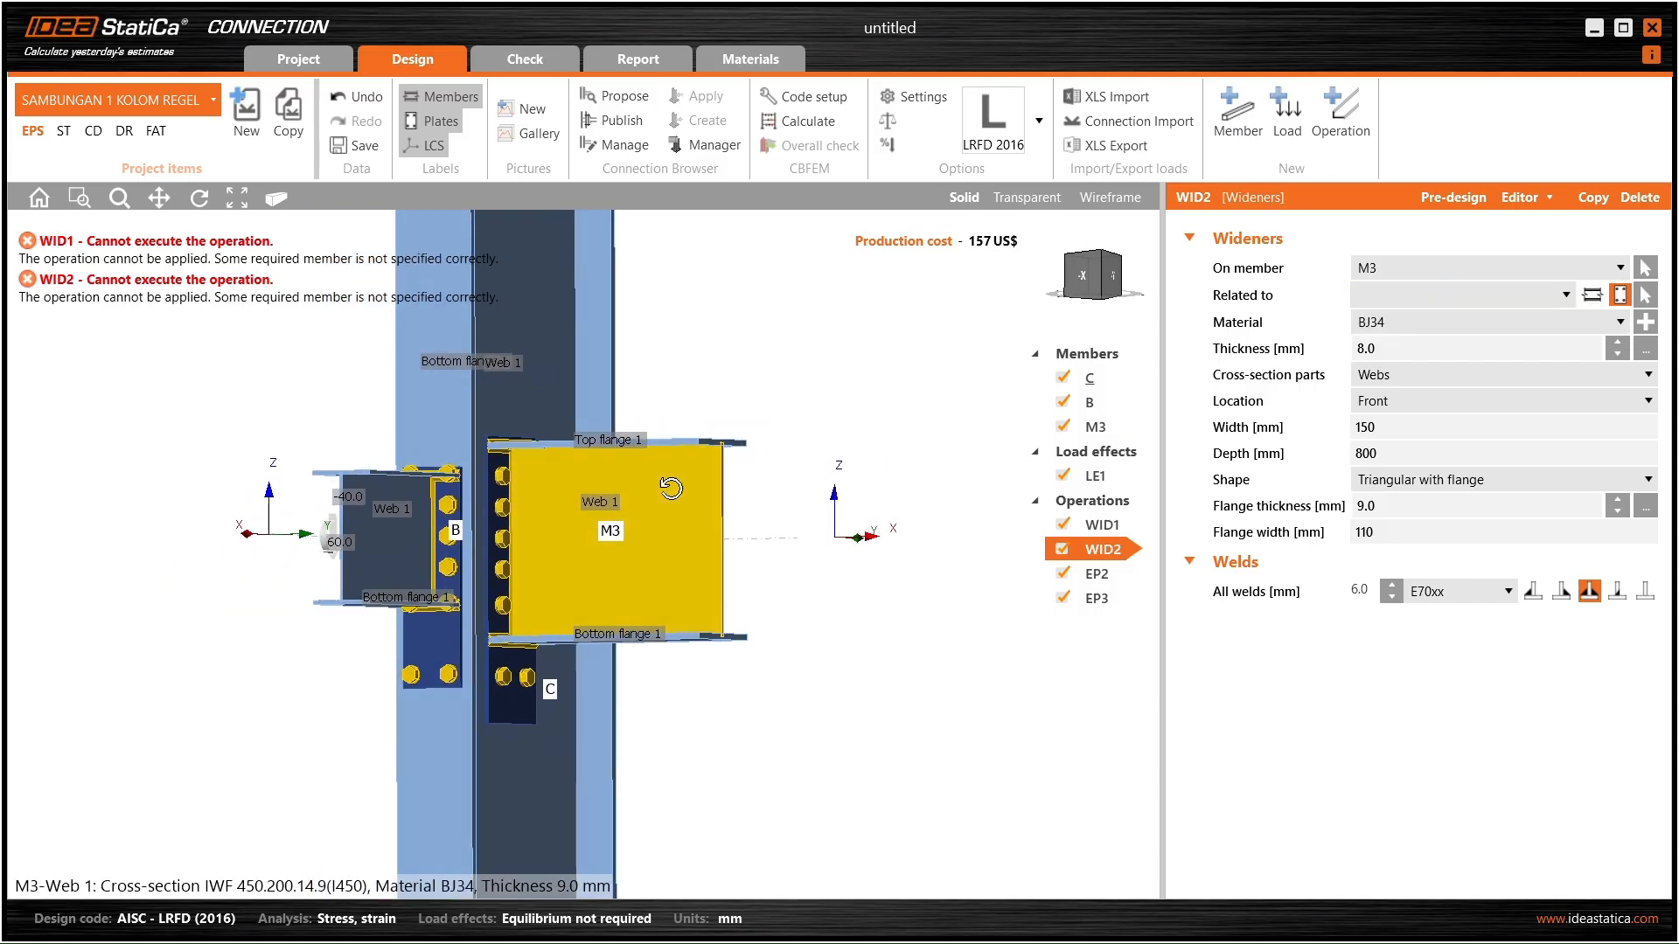
pyautogui.click(1099, 601)
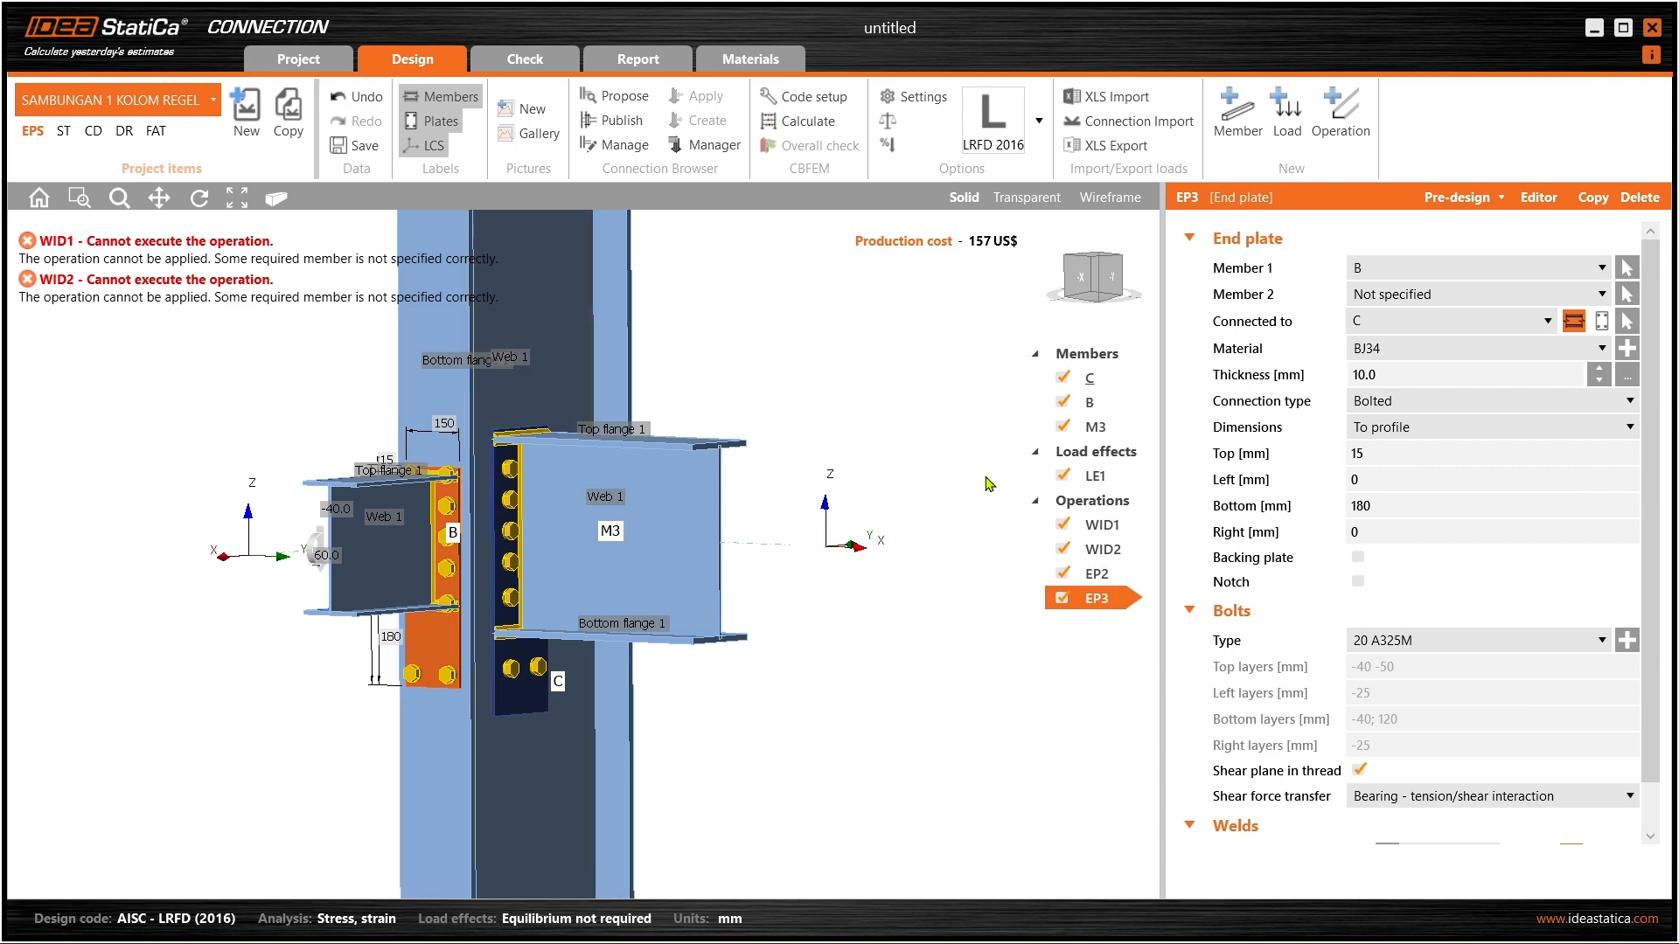
pyautogui.click(354, 97)
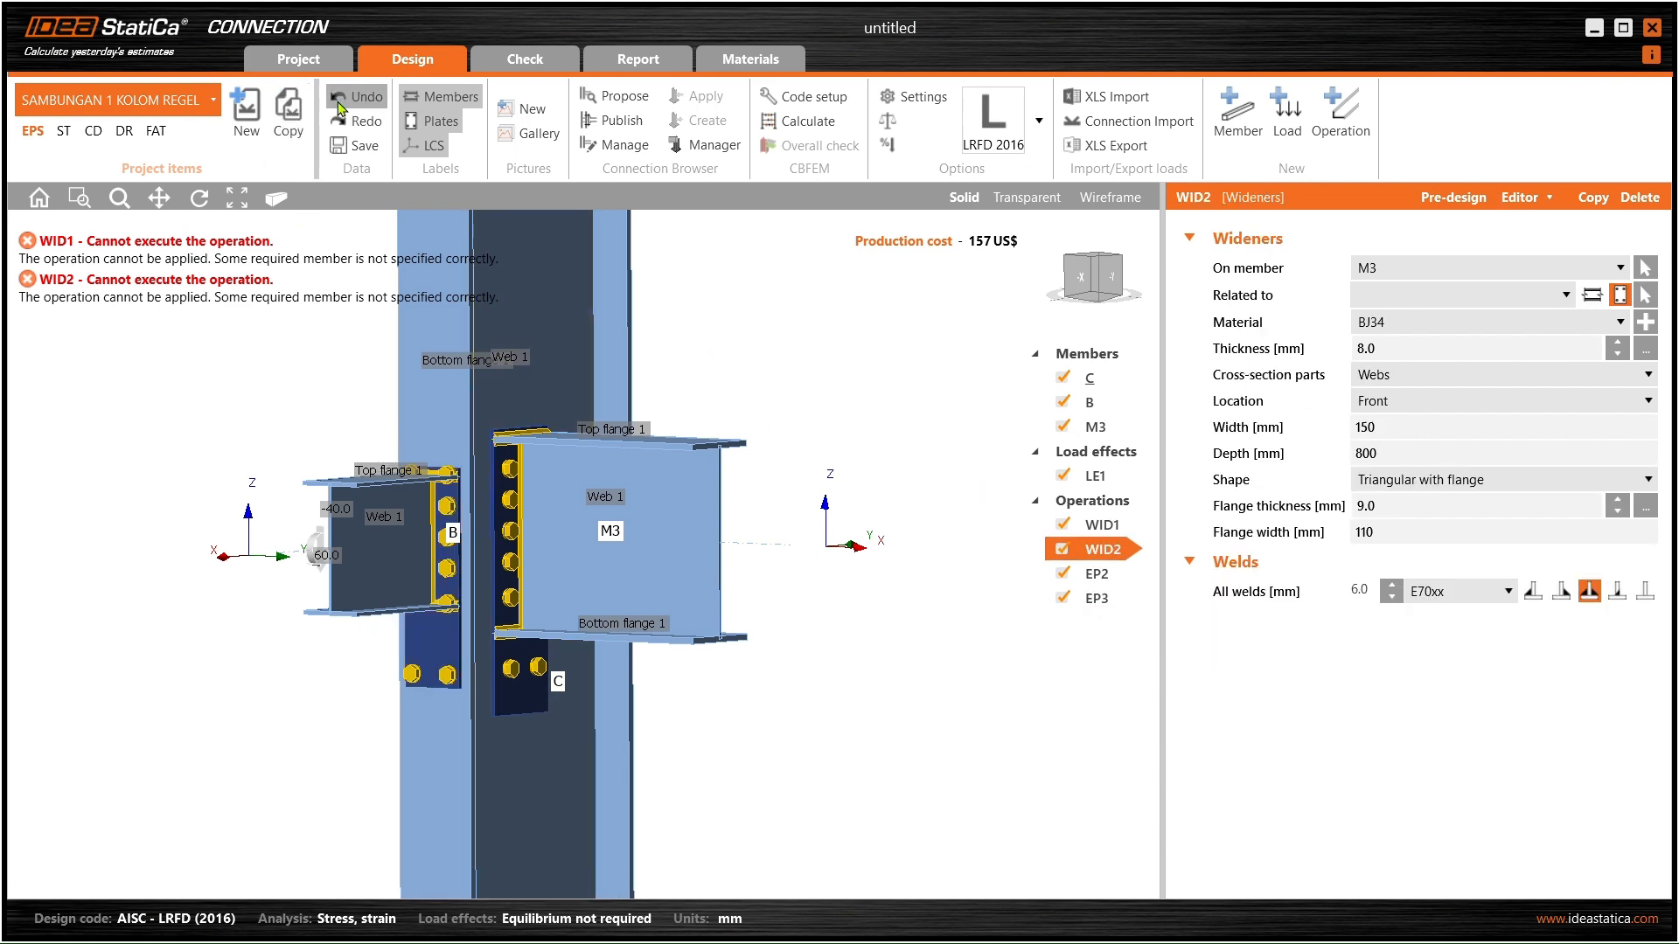
# - Undo a series of recent edits
pyautogui.click(340, 106)
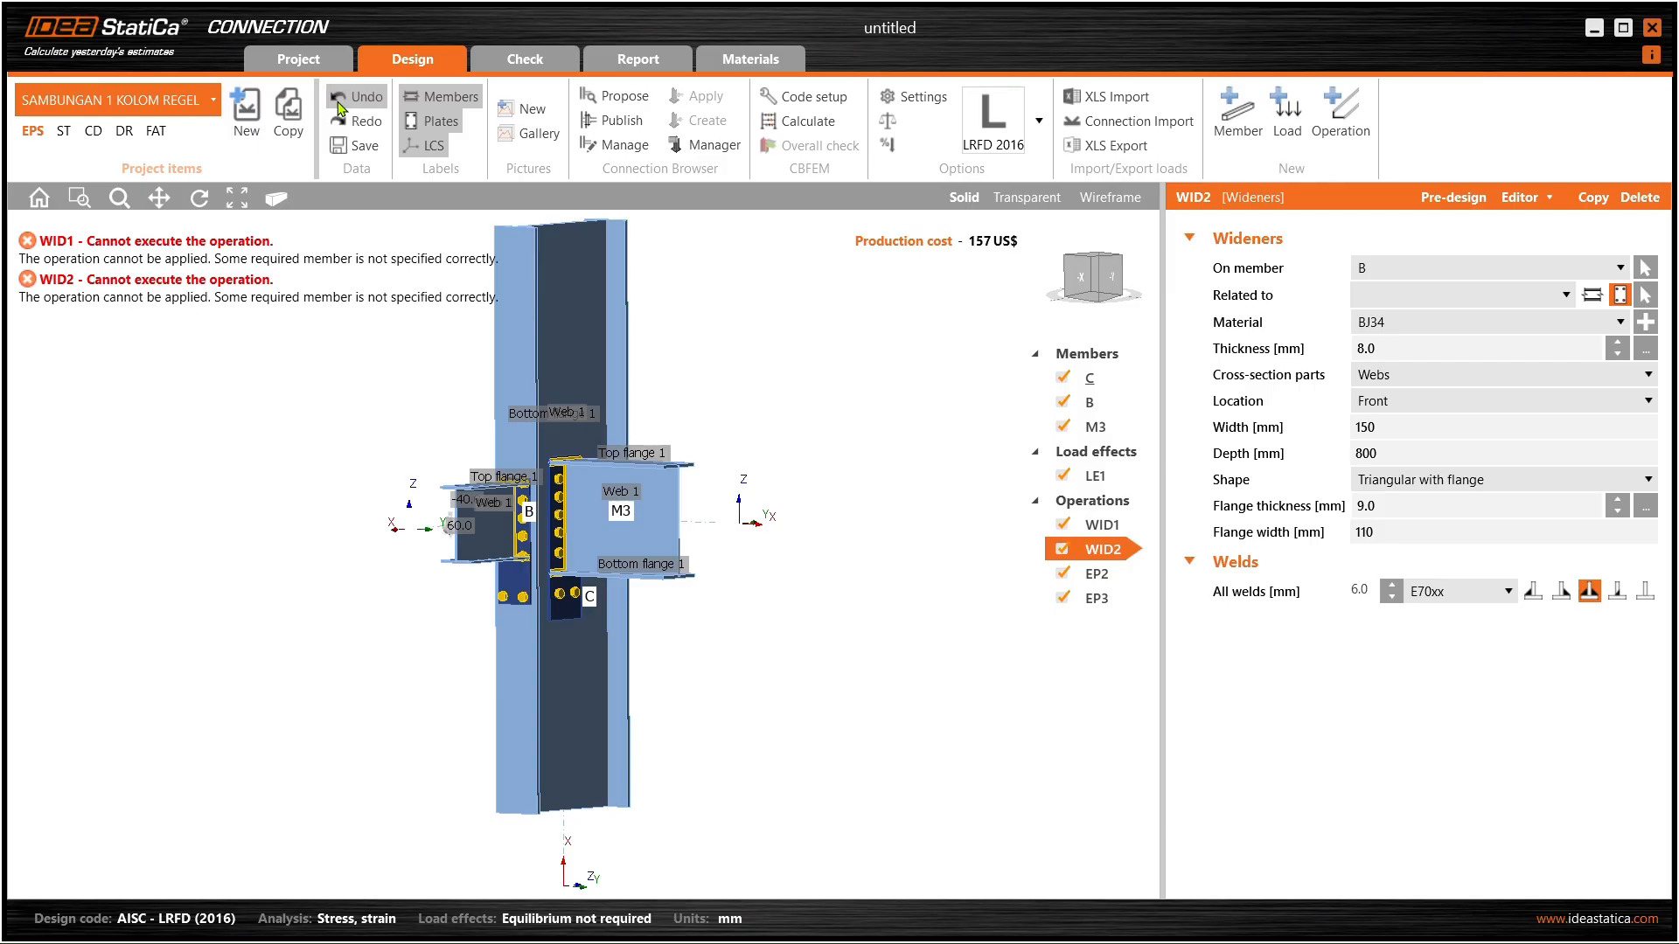
pyautogui.click(341, 103)
pyautogui.click(346, 102)
pyautogui.click(348, 106)
pyautogui.click(348, 102)
pyautogui.click(347, 103)
pyautogui.click(348, 104)
pyautogui.click(349, 105)
pyautogui.click(347, 102)
pyautogui.click(347, 103)
pyautogui.click(348, 104)
pyautogui.scroll(2, 558, 552)
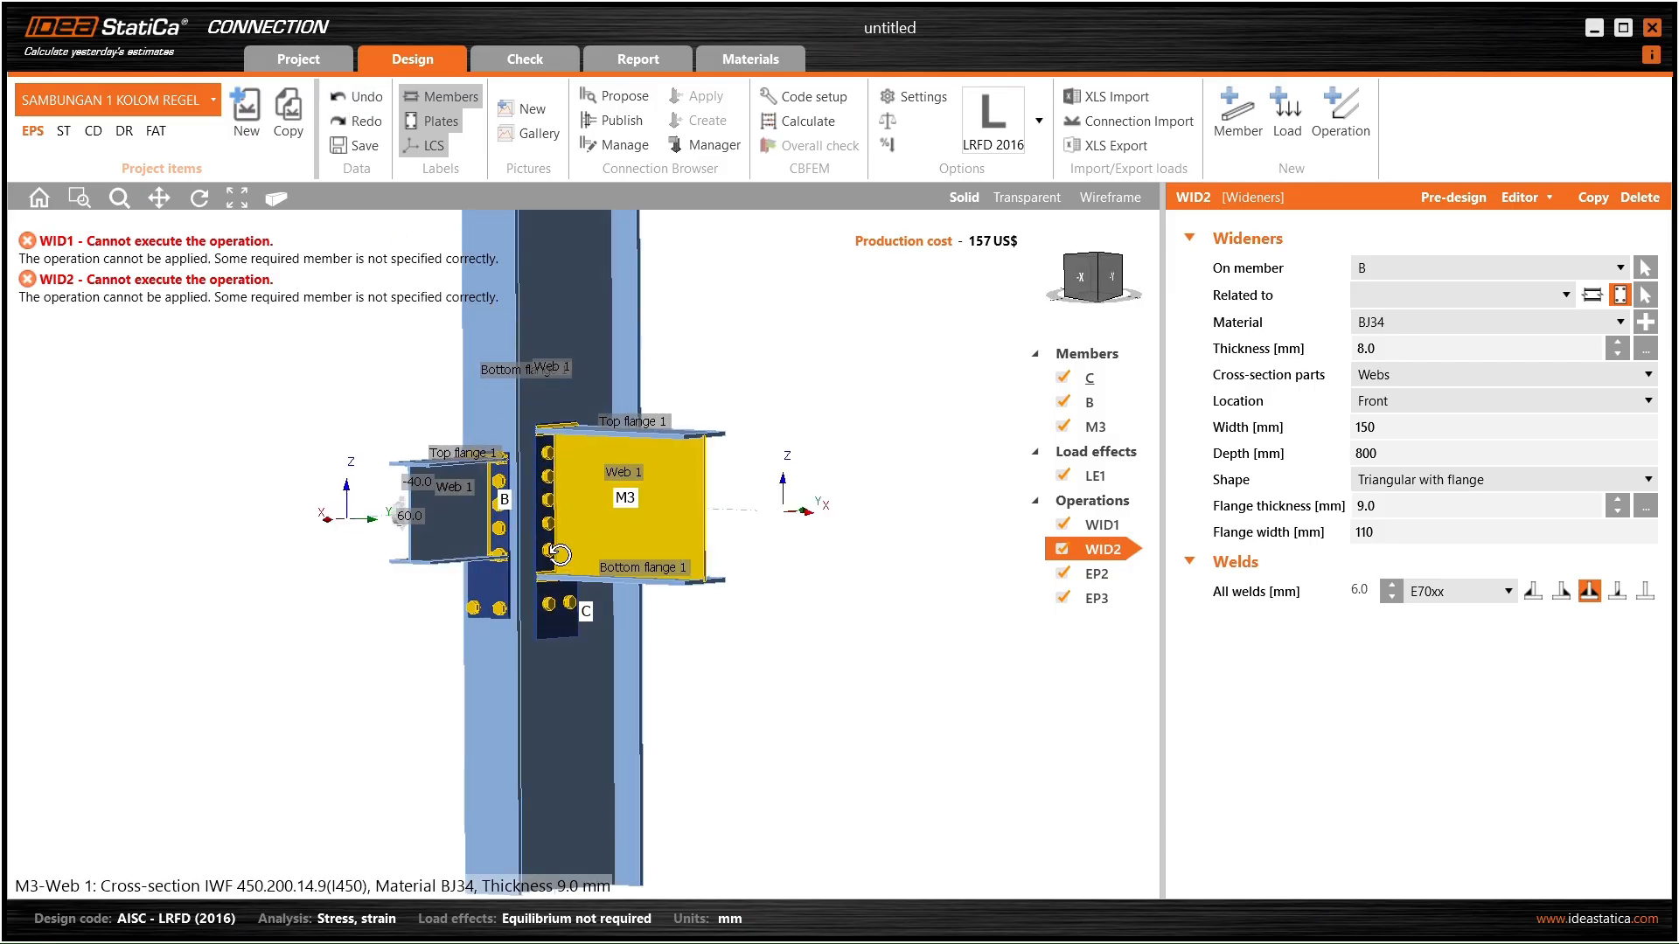
pyautogui.scroll(3, 560, 555)
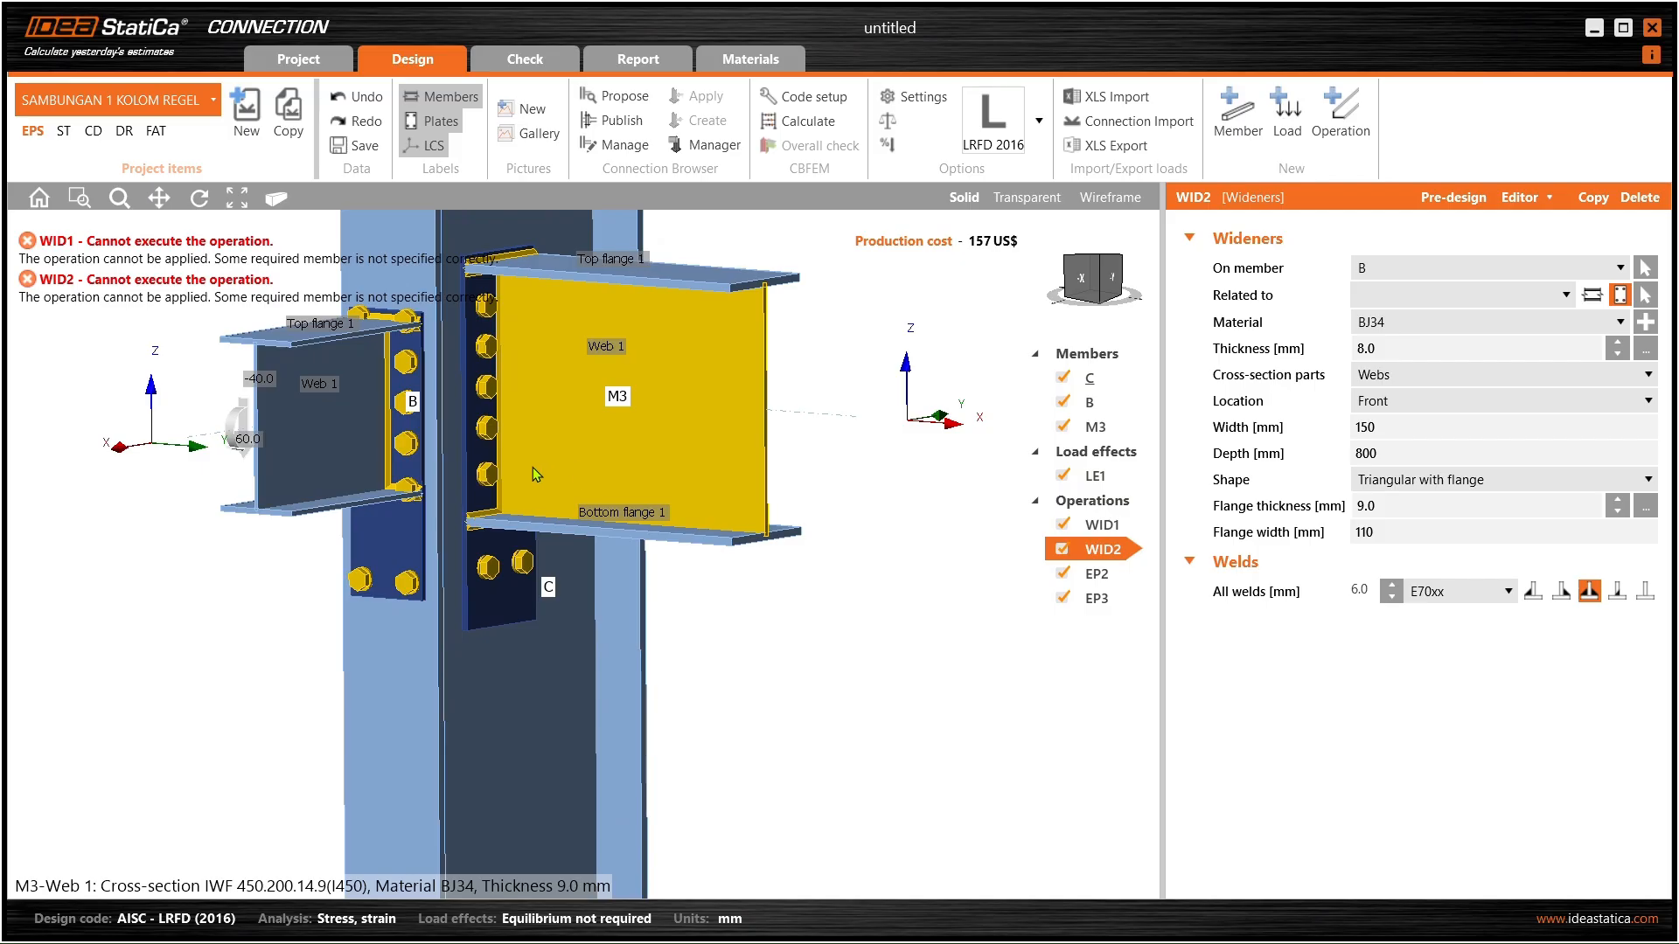
# - Recheck EP2 and WID1's related-member setting
pyautogui.click(1106, 573)
pyautogui.click(1103, 525)
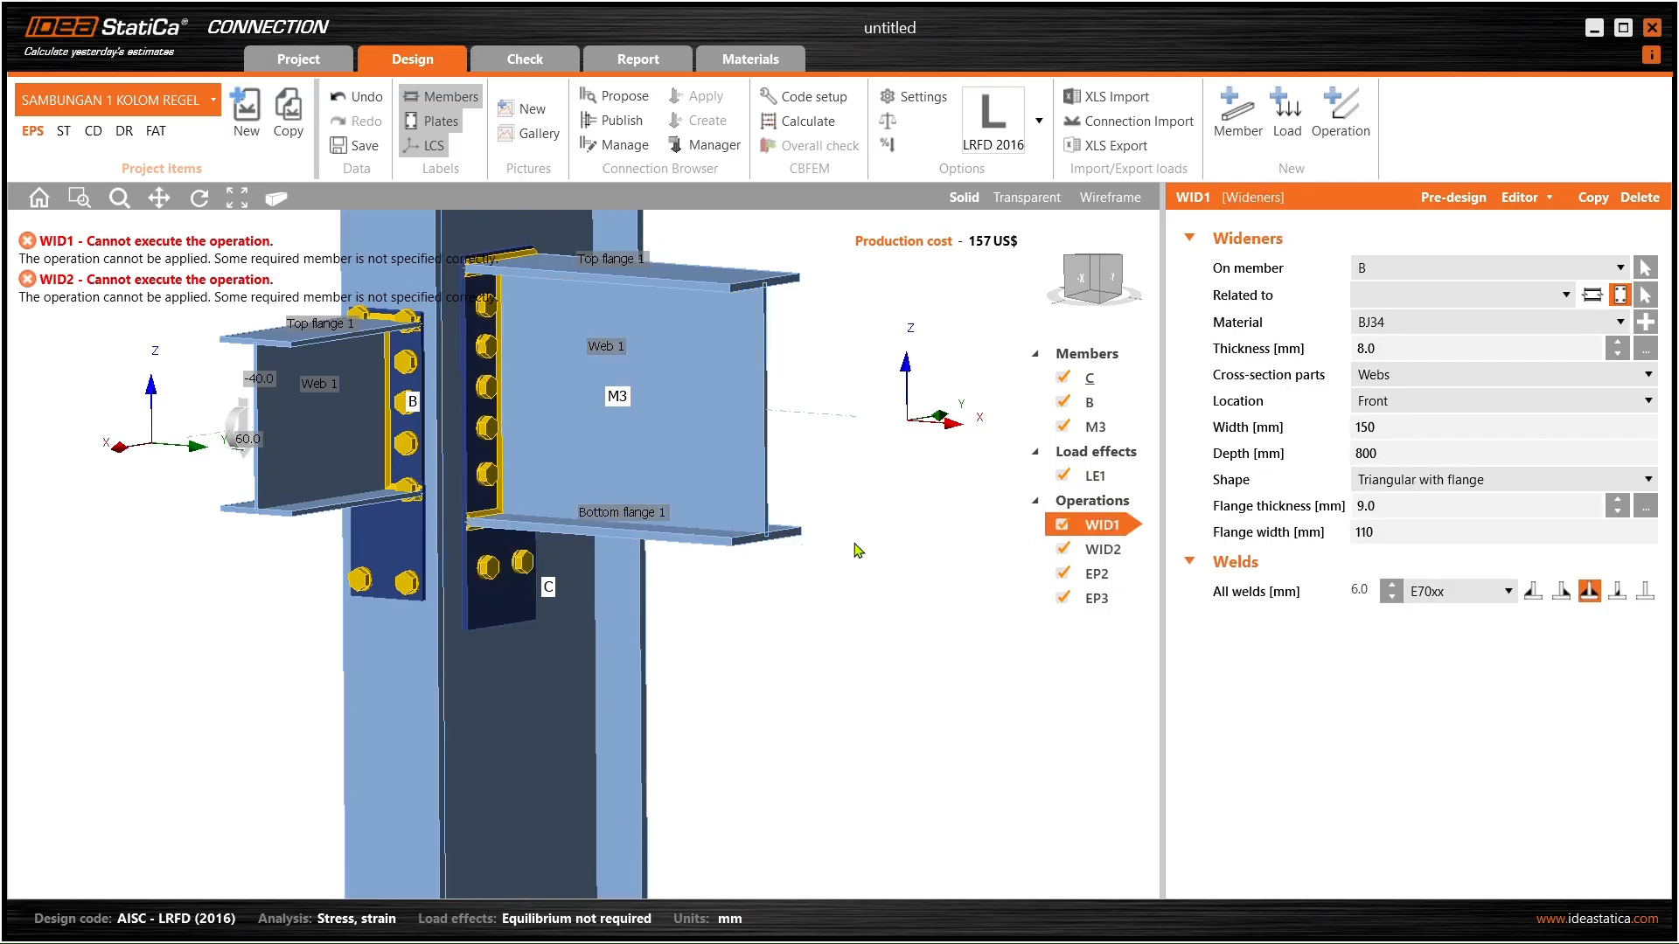
pyautogui.click(1472, 298)
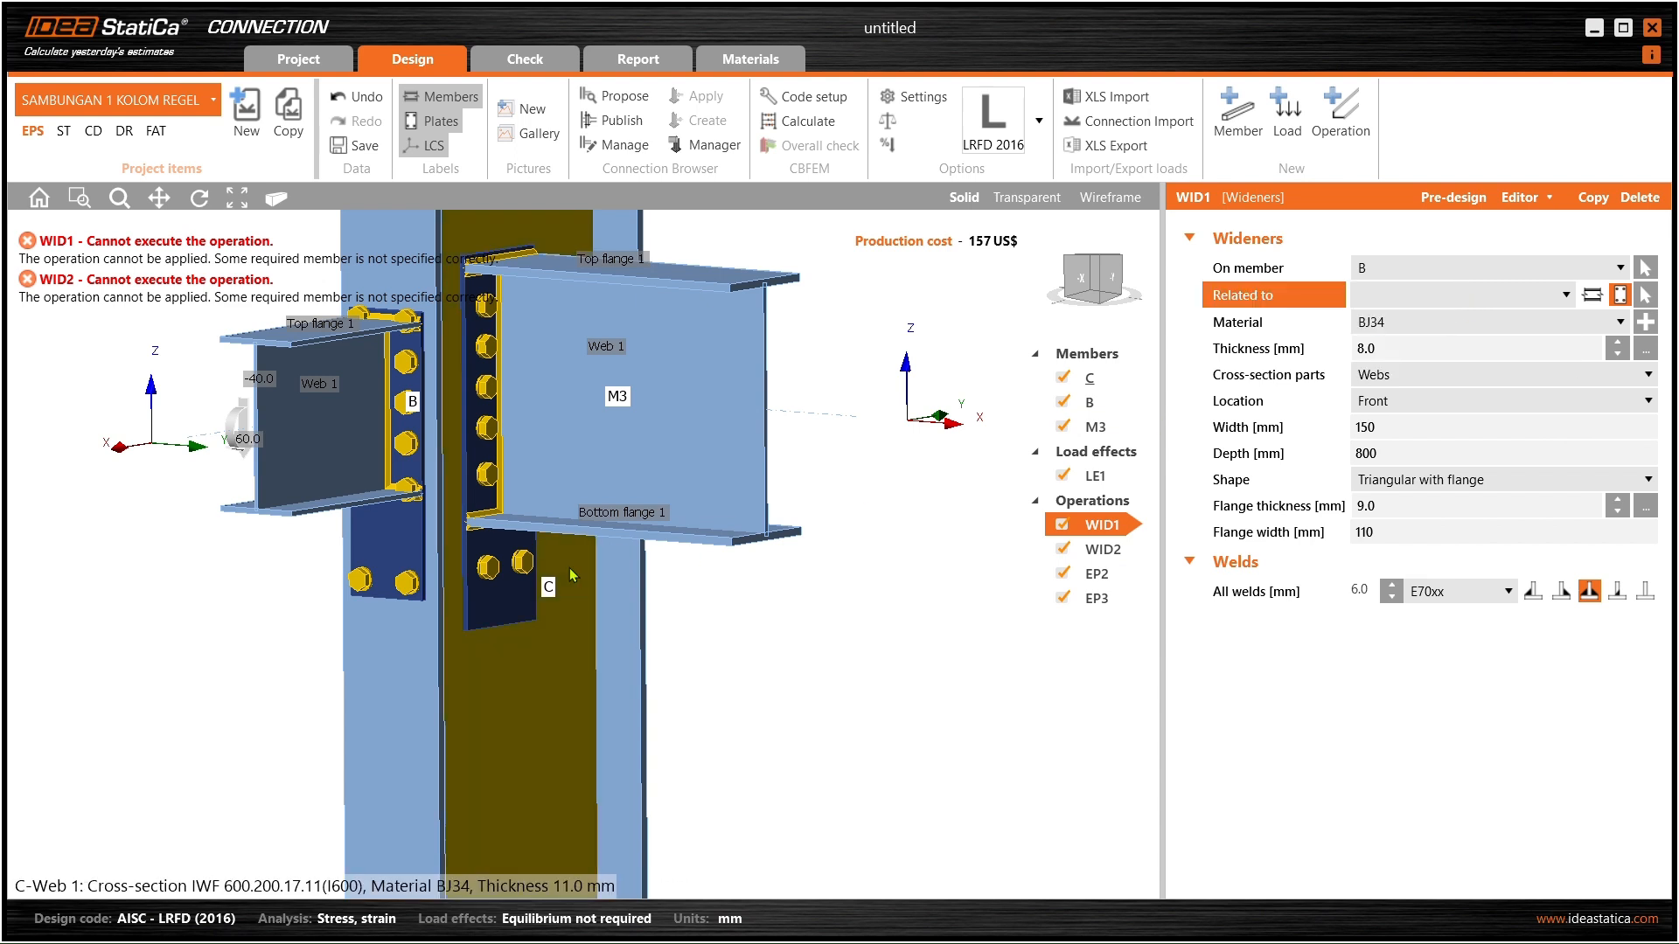
pyautogui.scroll(-5, 522, 527)
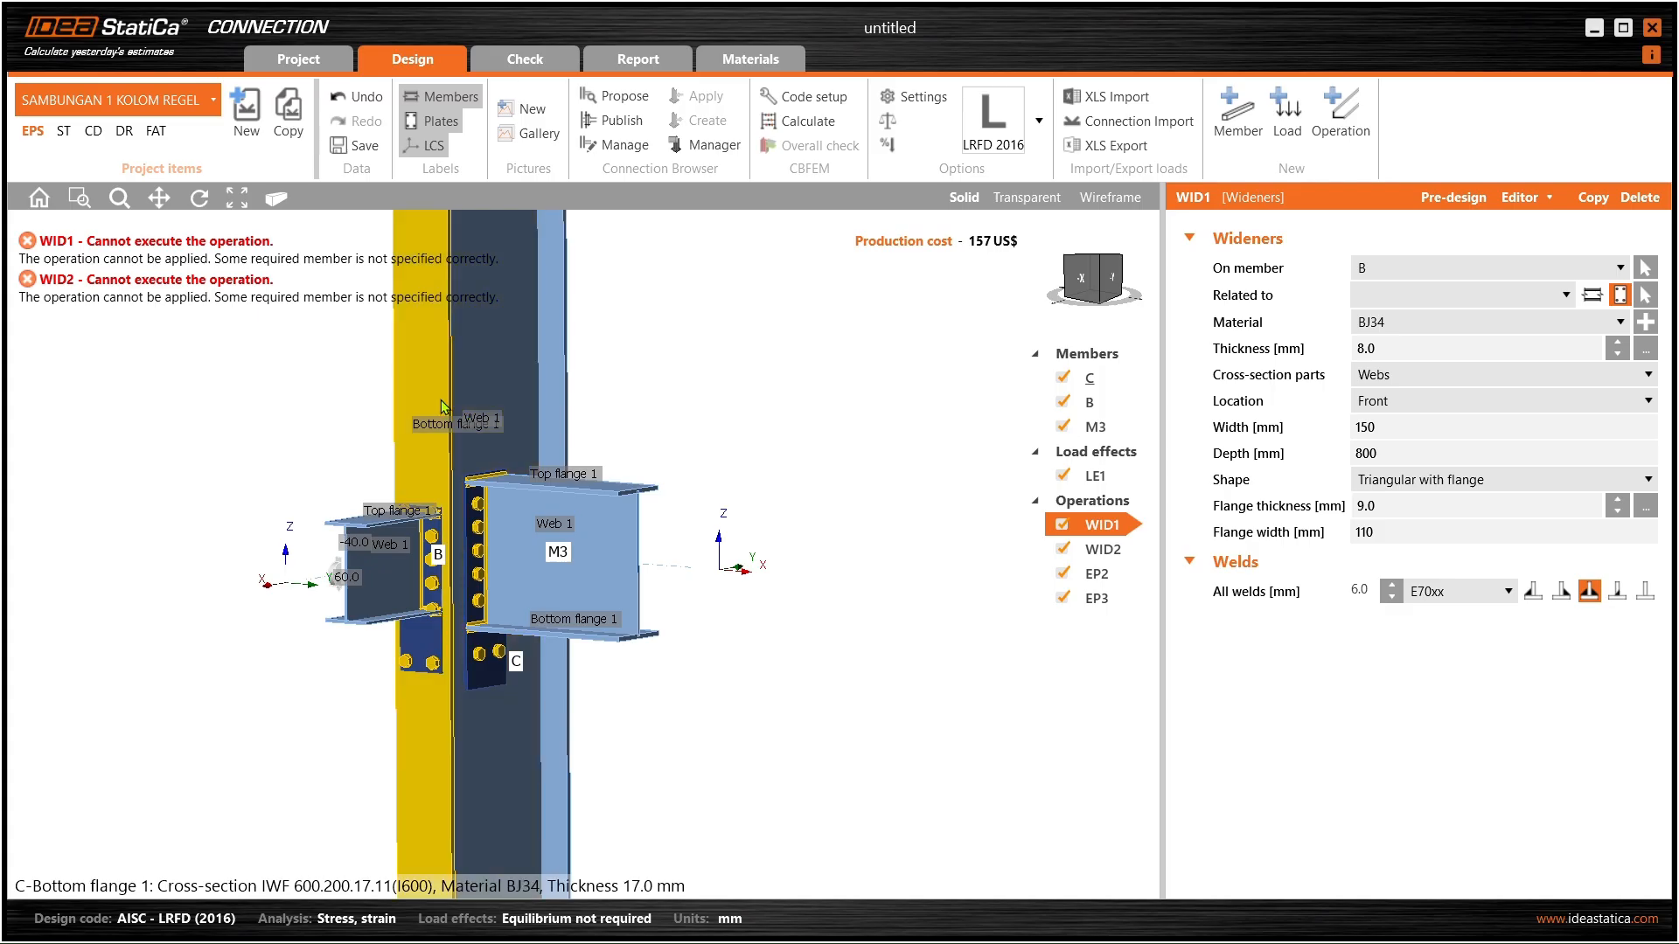
# - Keep undoing until the EP3 end plate copy is removed
pyautogui.click(350, 98)
pyautogui.click(349, 98)
pyautogui.click(348, 99)
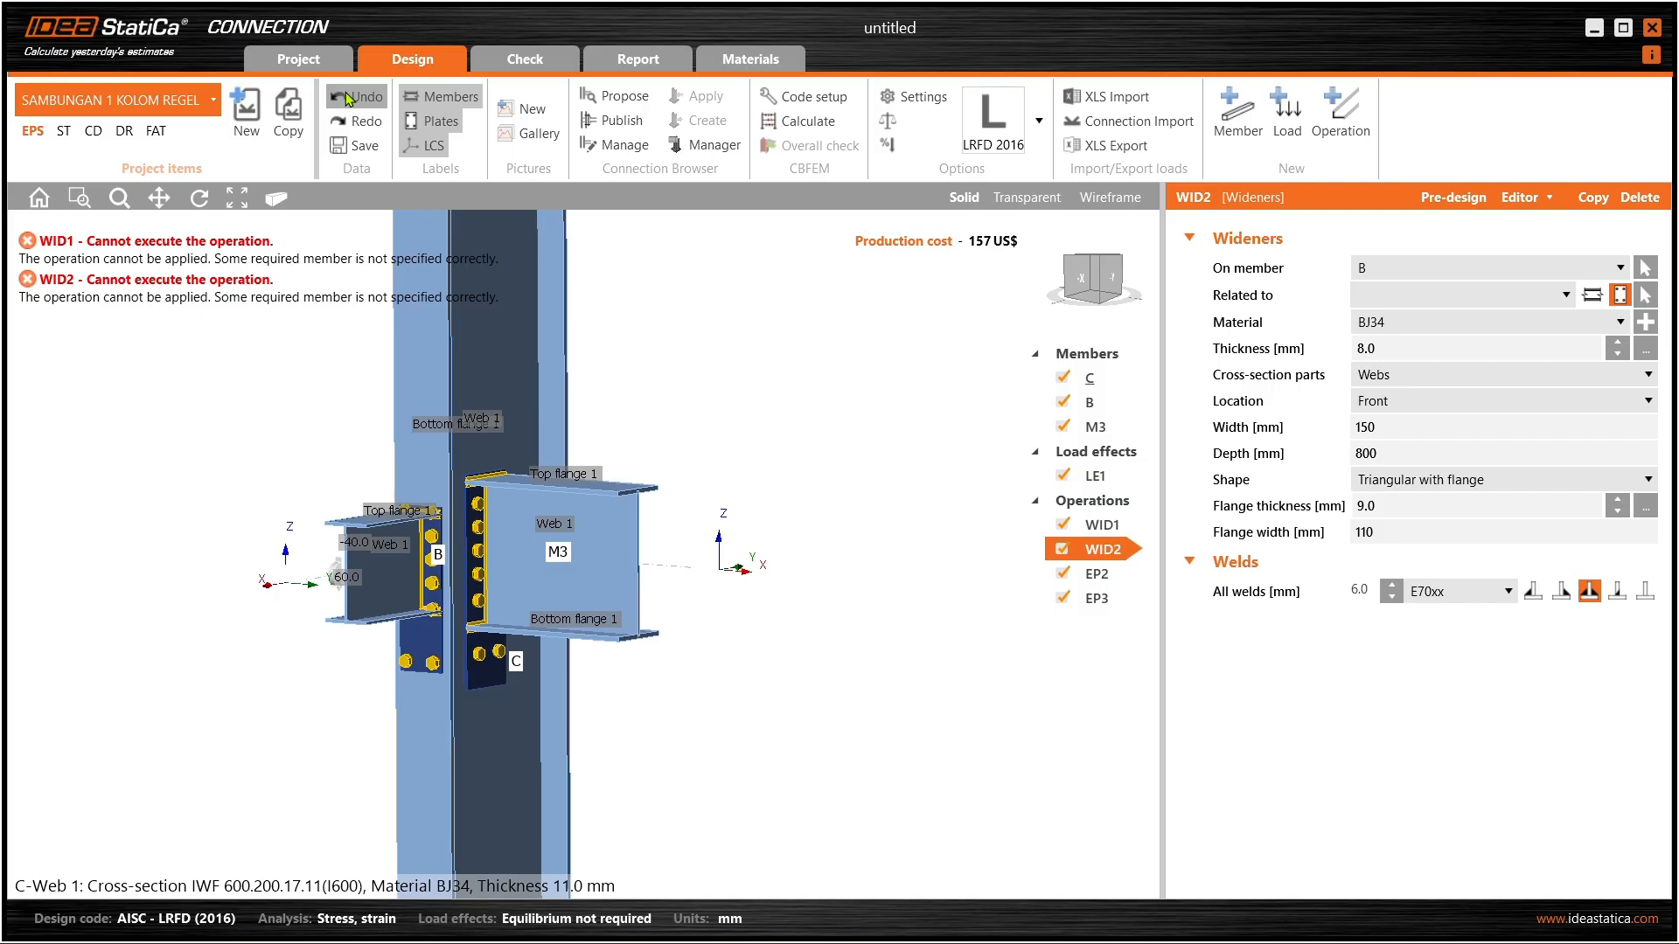
pyautogui.click(349, 99)
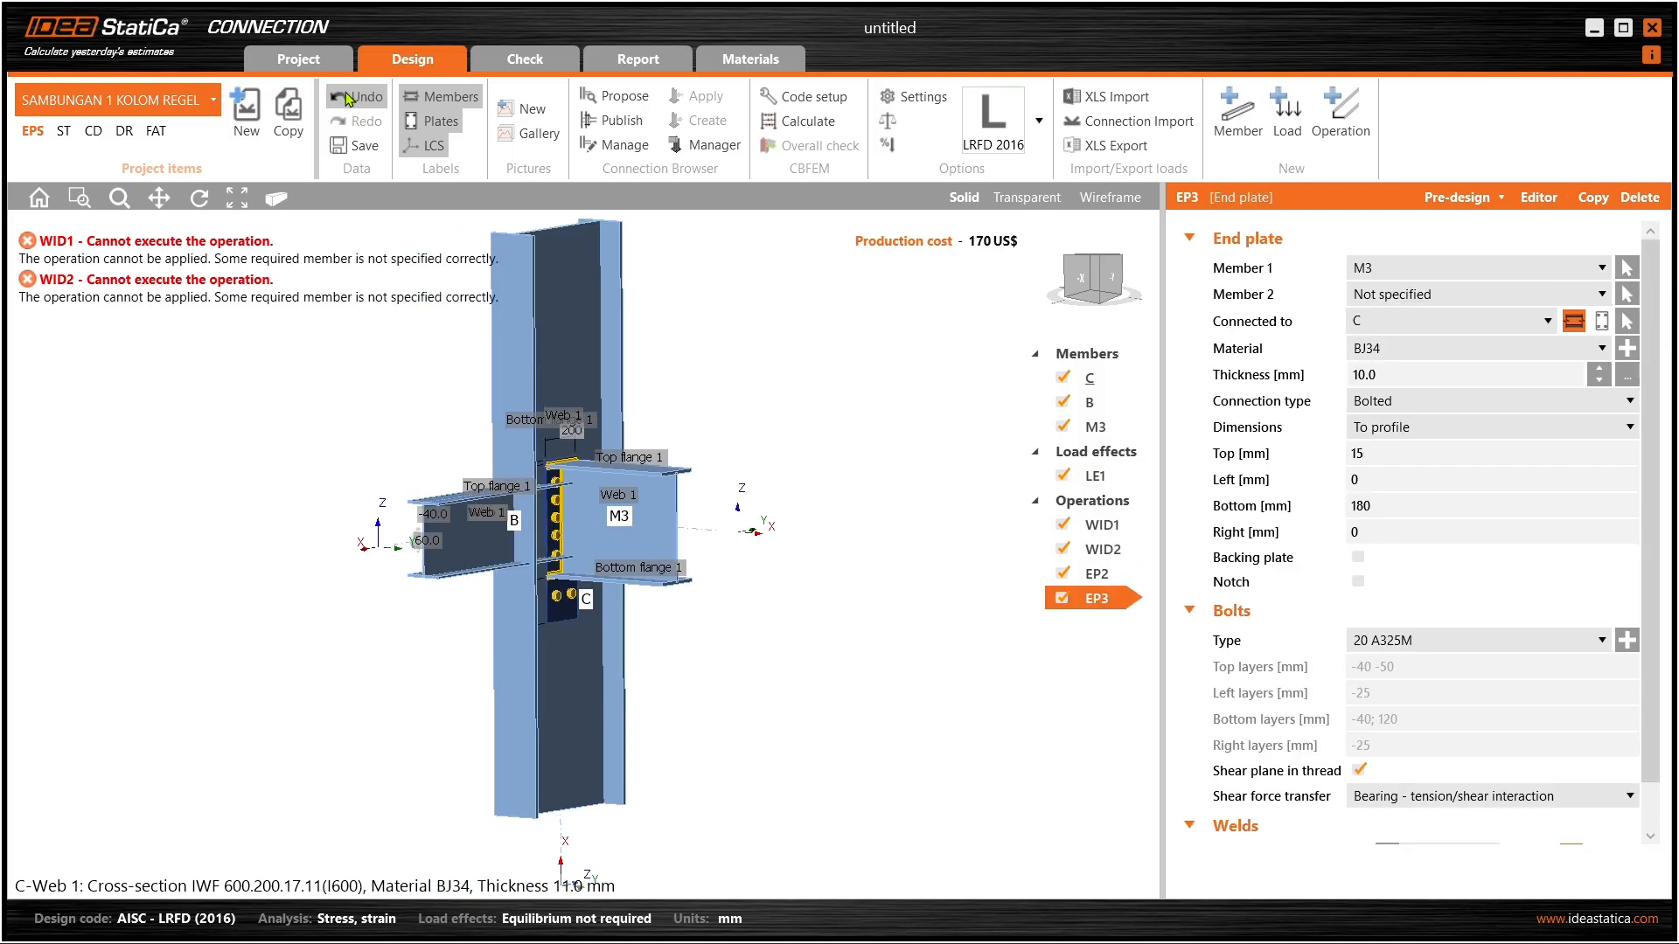
pyautogui.click(349, 98)
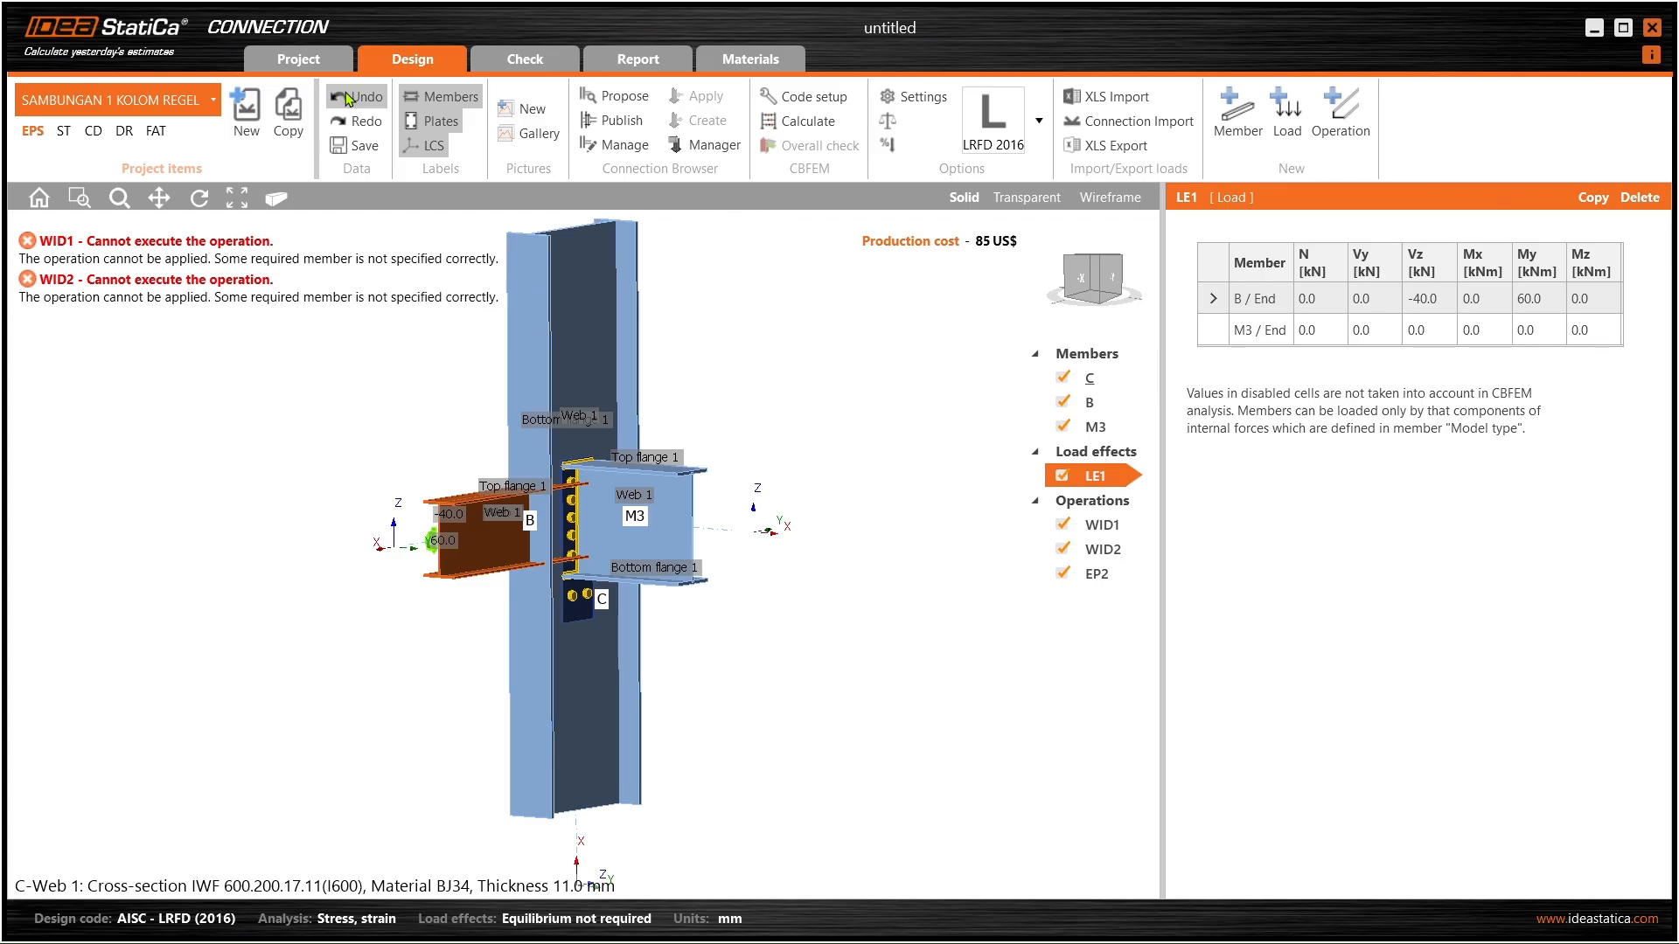
pyautogui.click(349, 99)
pyautogui.click(349, 99)
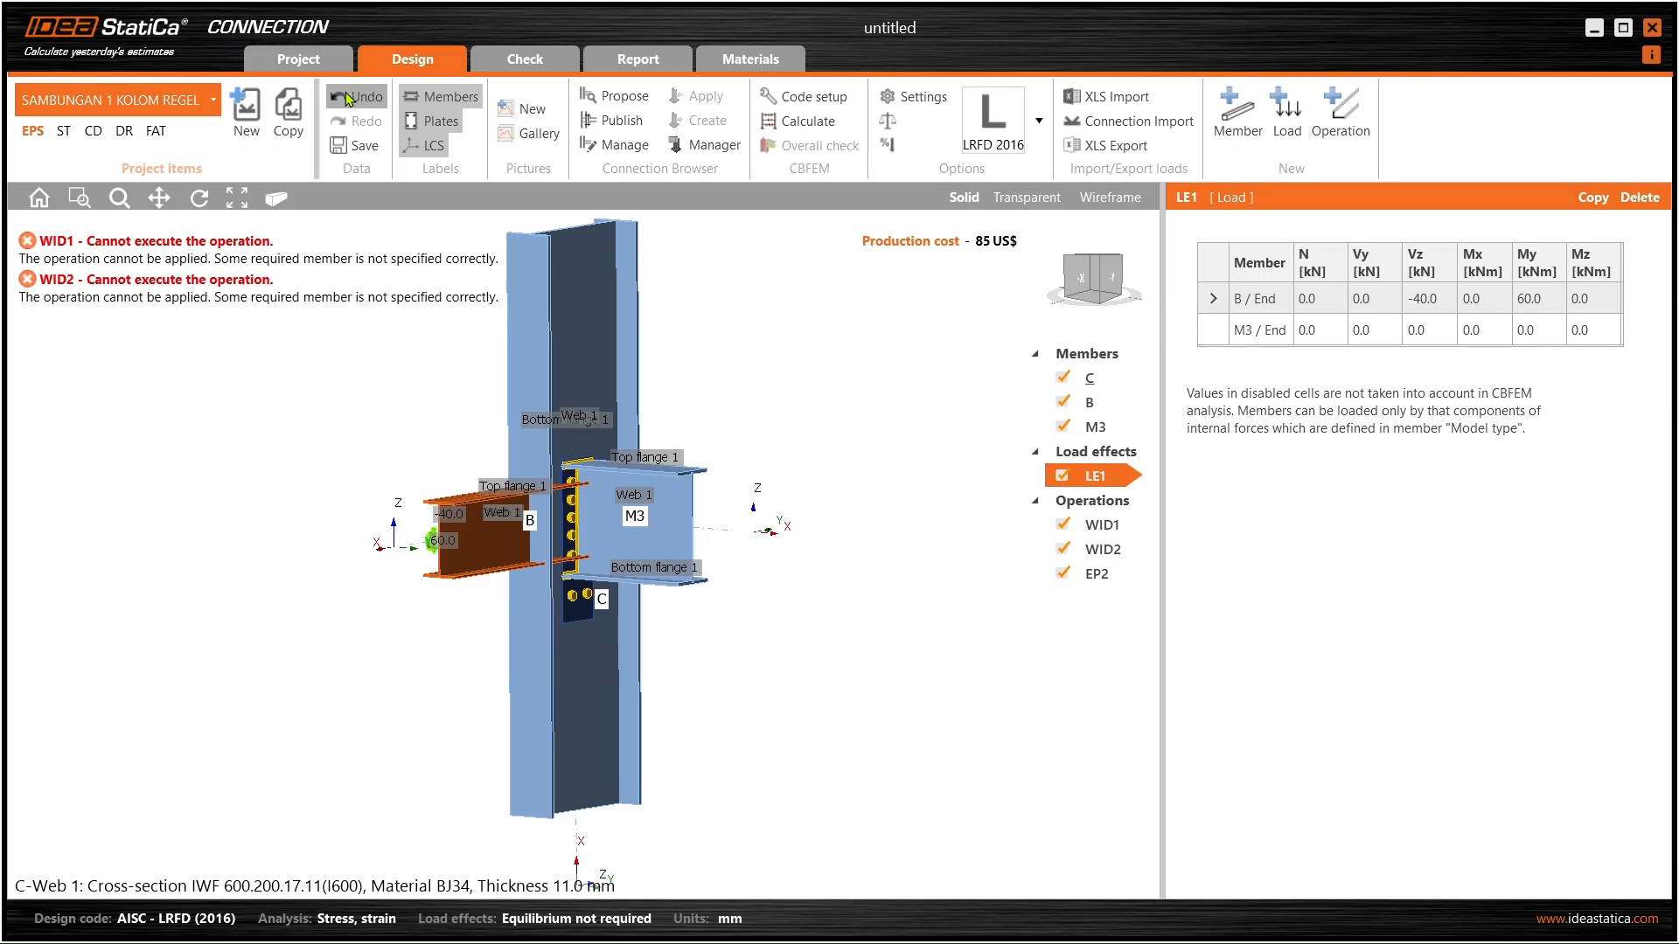
pyautogui.click(349, 98)
pyautogui.click(349, 99)
pyautogui.click(349, 98)
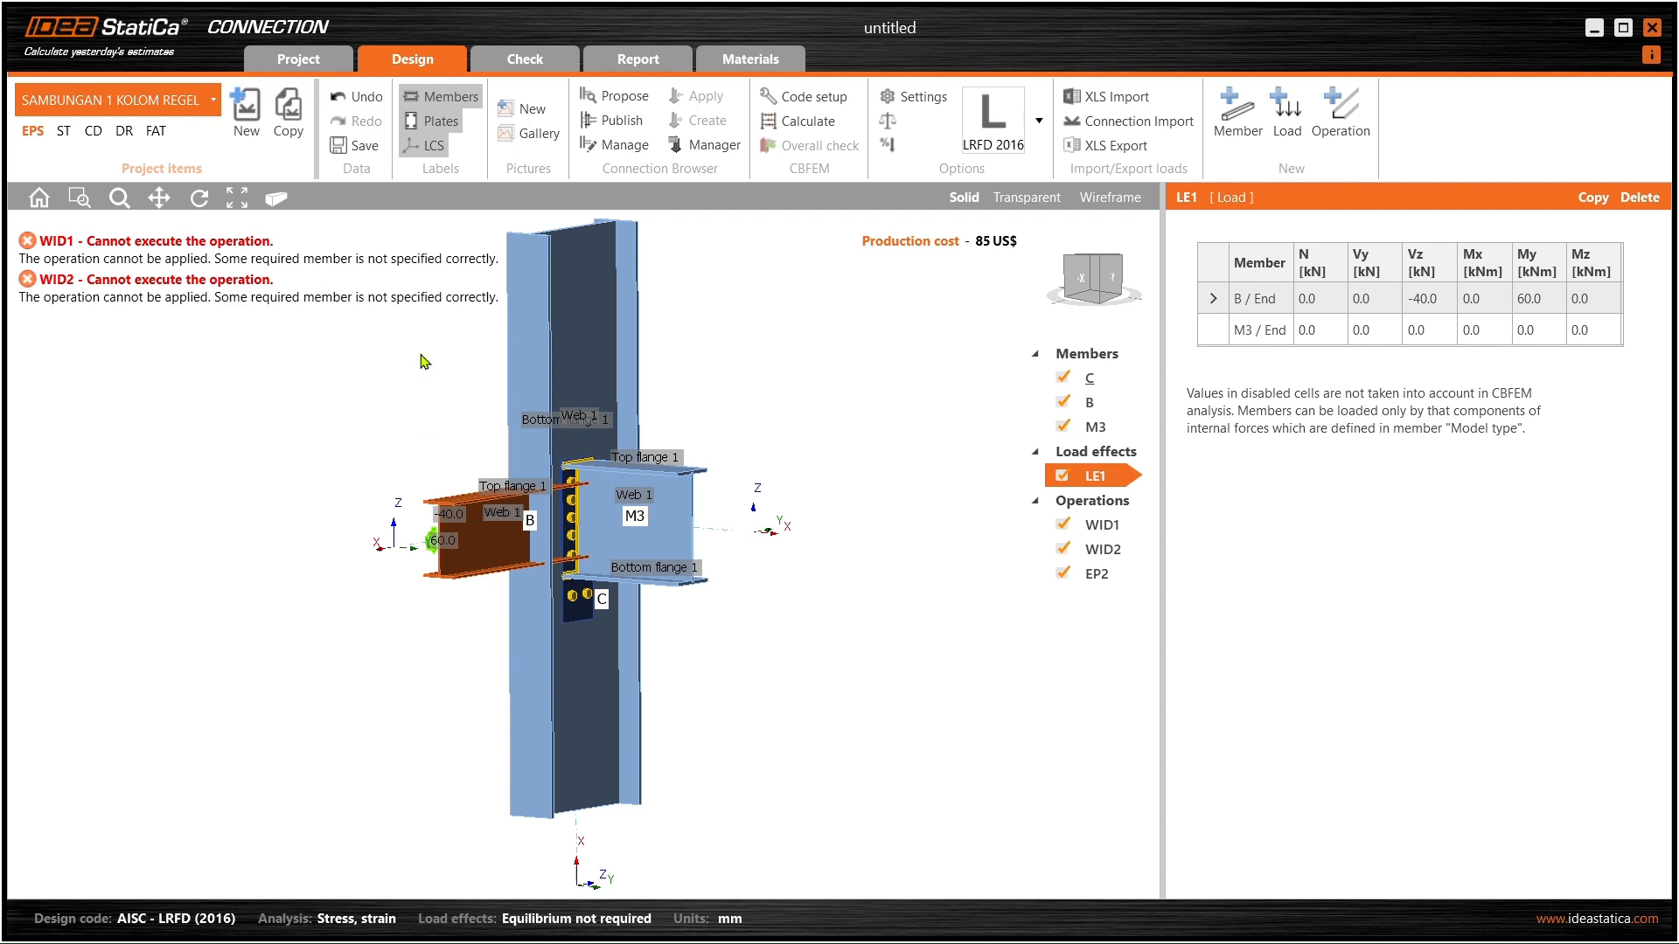
# - Undo back to the EP2 end plate state and orbit to face M3's end plate
pyautogui.click(347, 106)
pyautogui.click(347, 109)
pyautogui.click(348, 108)
pyautogui.scroll(3, 573, 531)
pyautogui.scroll(-2, 574, 535)
pyautogui.moveTo(583, 535); pyautogui.dragTo(472, 486, button='right')
pyautogui.click(344, 99)
pyautogui.click(343, 99)
pyautogui.click(344, 98)
pyautogui.moveTo(627, 506); pyautogui.dragTo(587, 528, button='right')
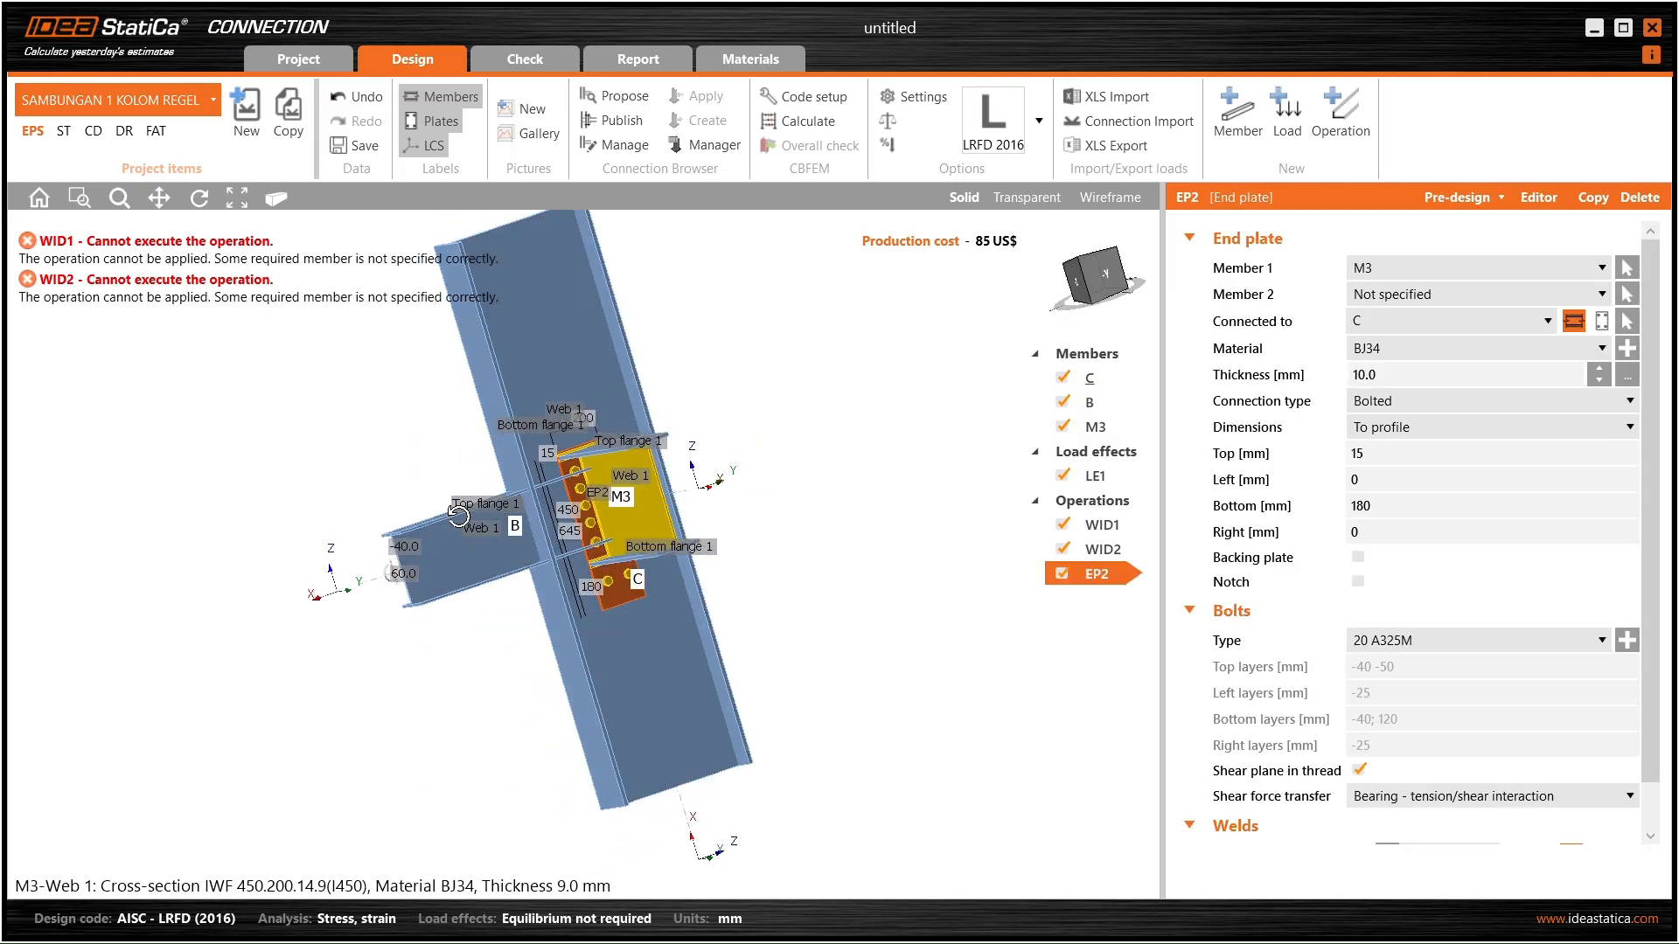
pyautogui.scroll(3, 623, 564)
pyautogui.moveTo(674, 588); pyautogui.dragTo(568, 446, button='right')
# - Review WID1, WID2 and EP2, then set WID2's Related to member to column C
pyautogui.click(1102, 527)
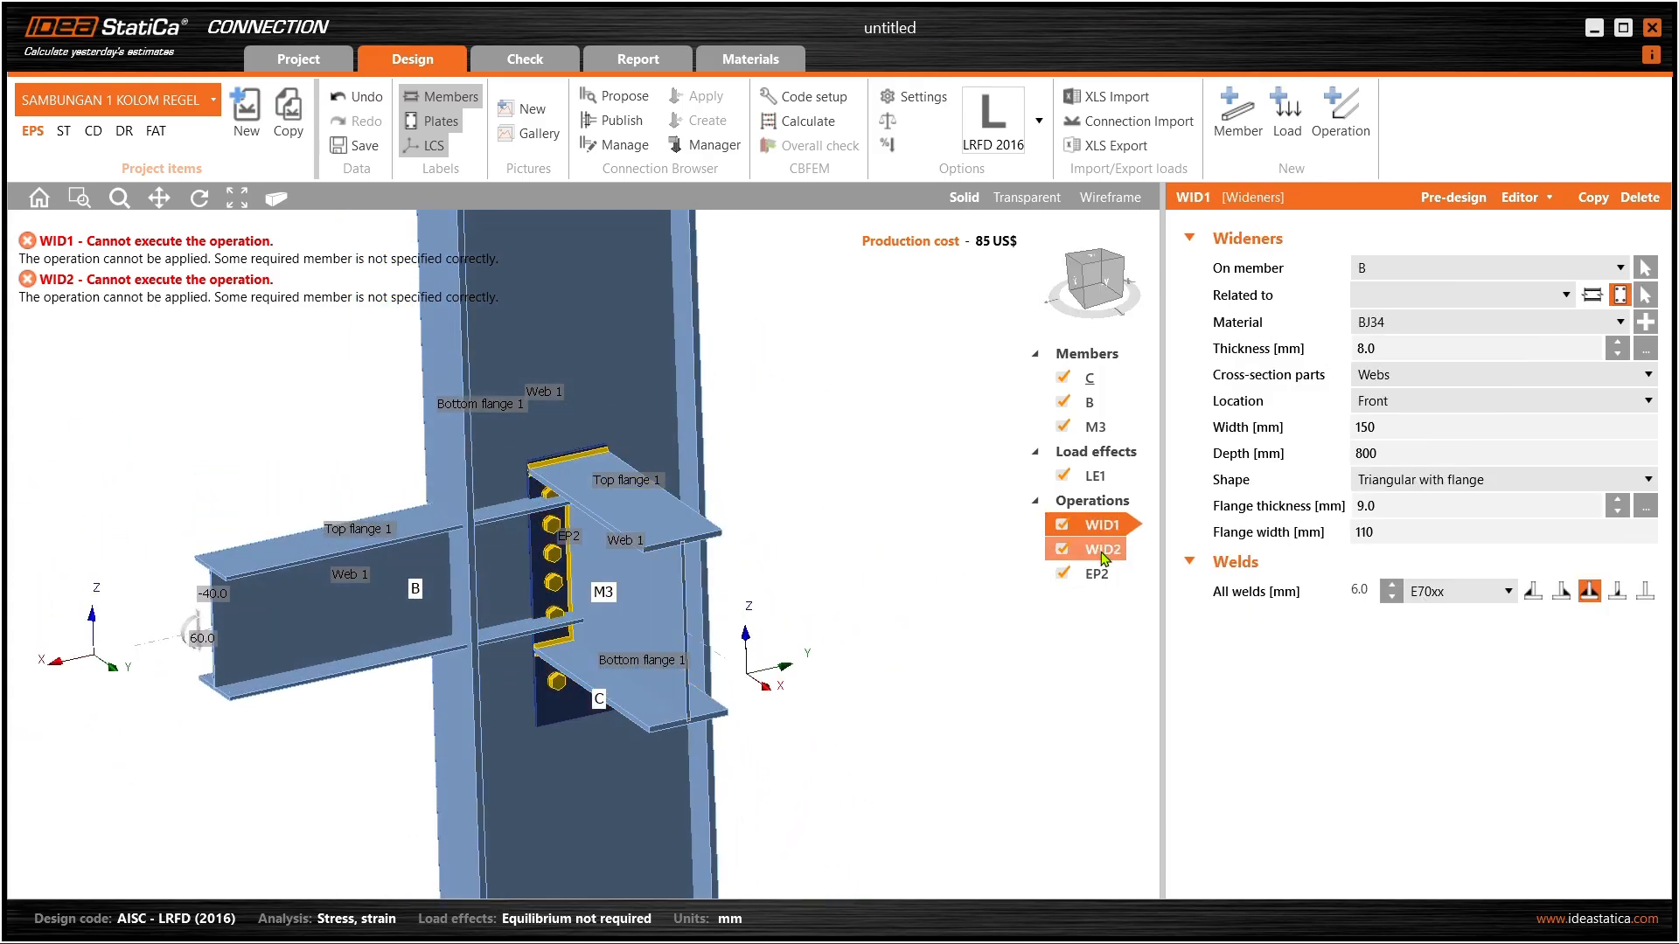
pyautogui.click(1102, 551)
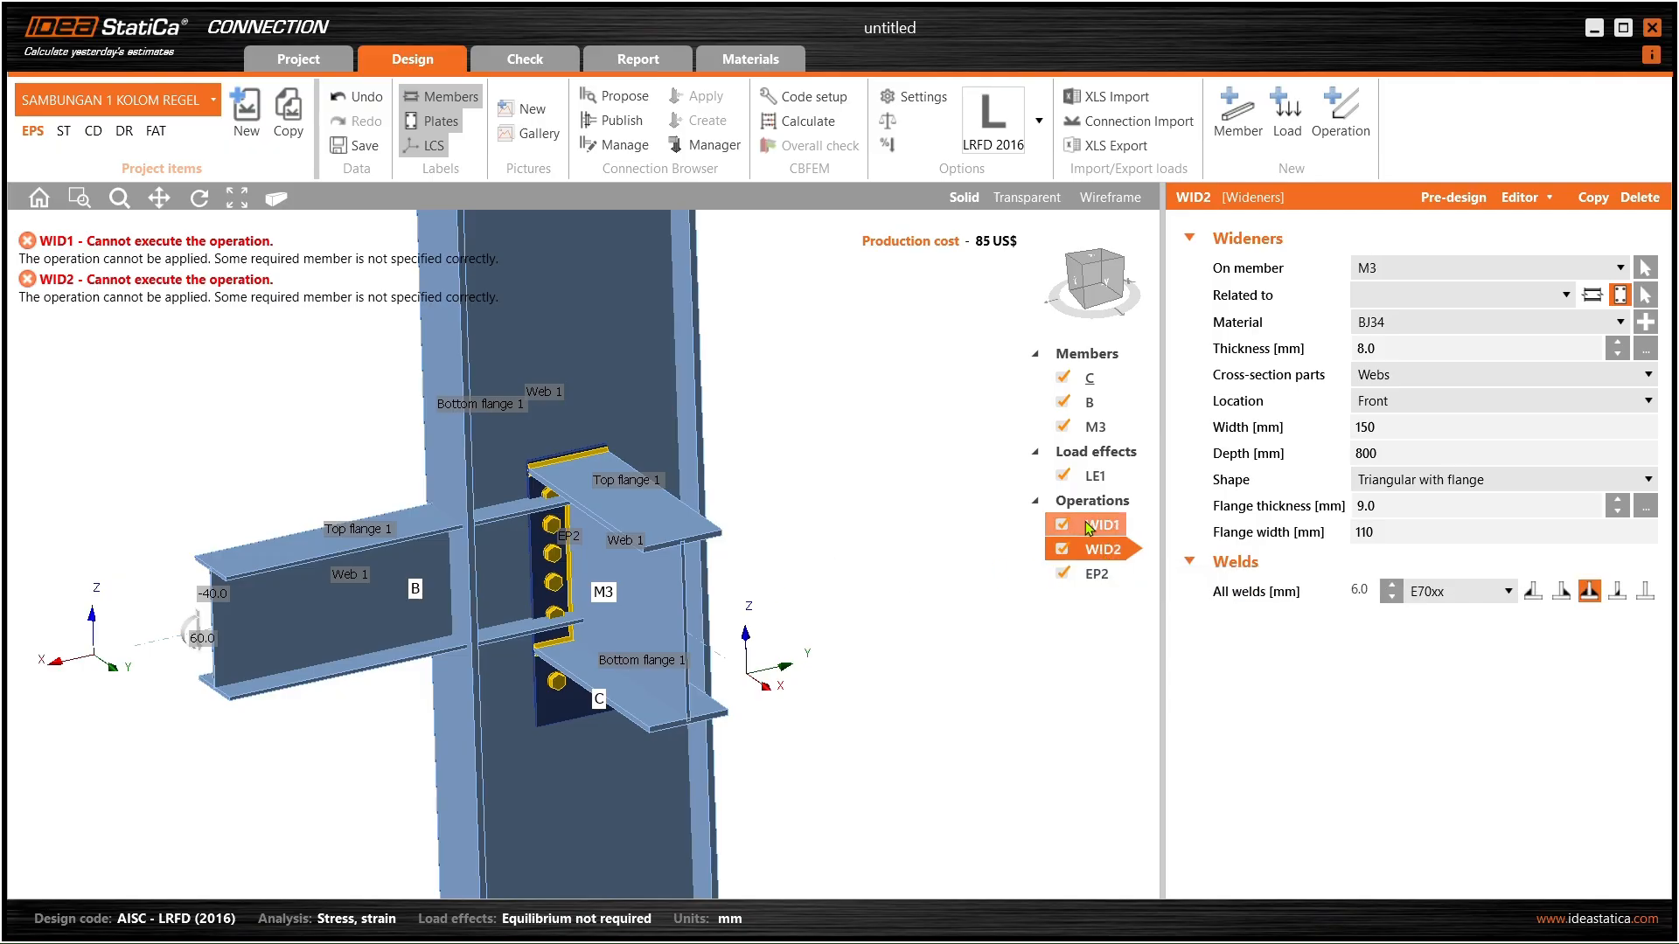
pyautogui.click(1103, 577)
pyautogui.moveTo(920, 554)
pyautogui.mouseDown(button='middle')
pyautogui.moveTo(892, 519)
pyautogui.moveTo(941, 543)
pyautogui.mouseUp(button='middle')
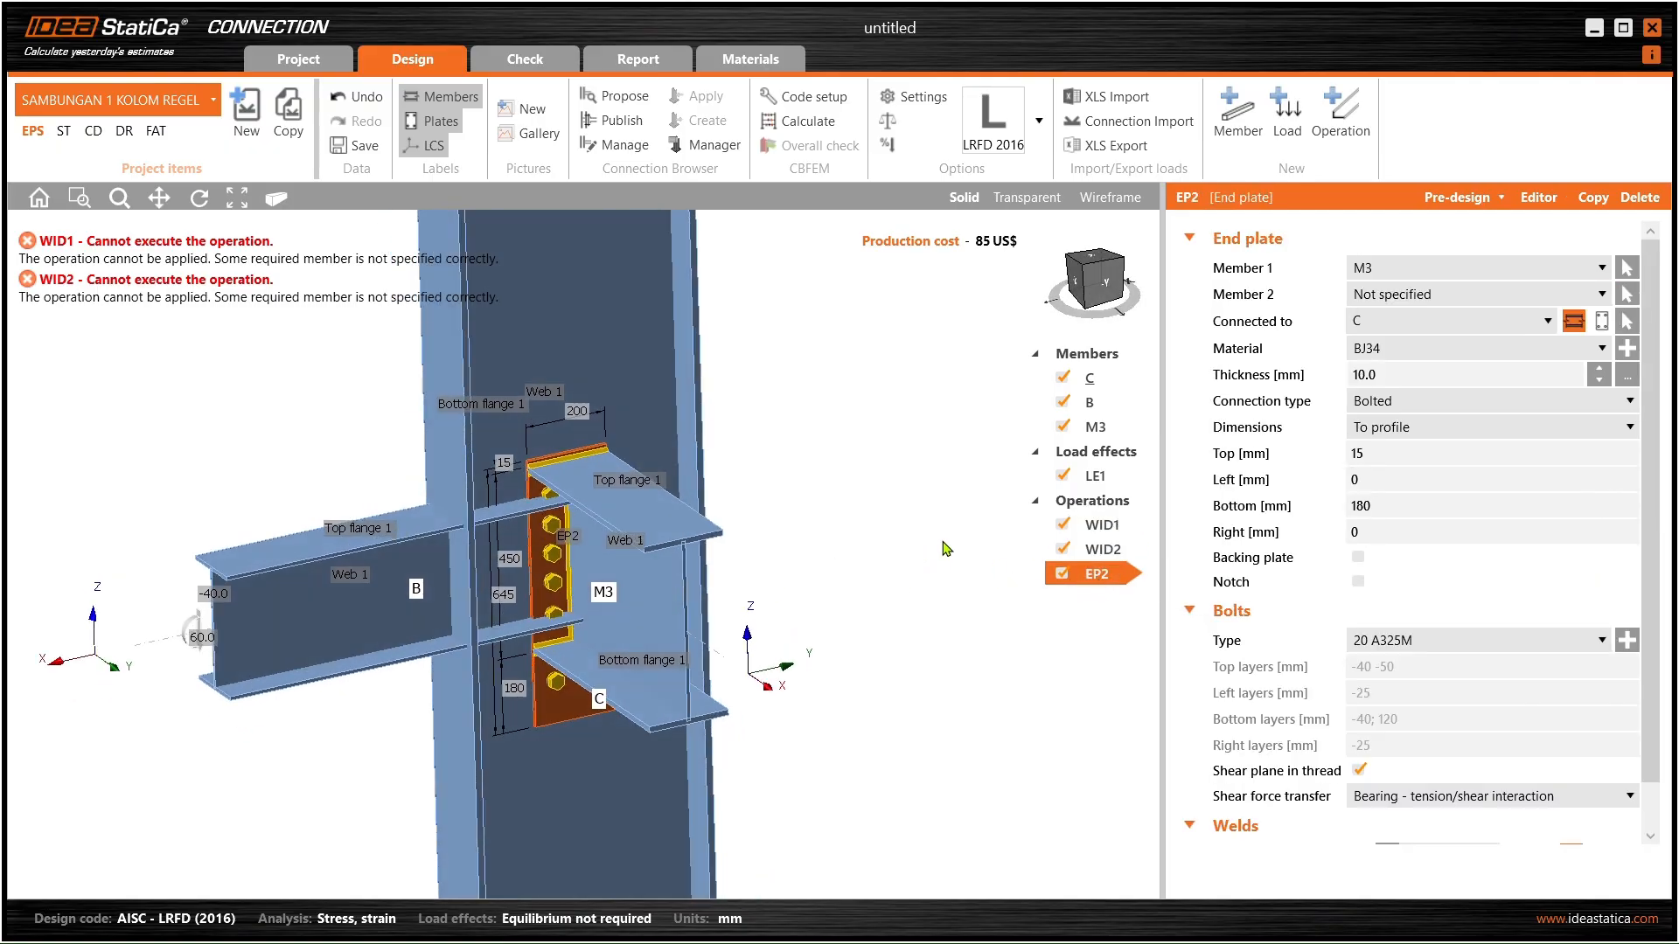
pyautogui.click(1117, 528)
pyautogui.click(1114, 549)
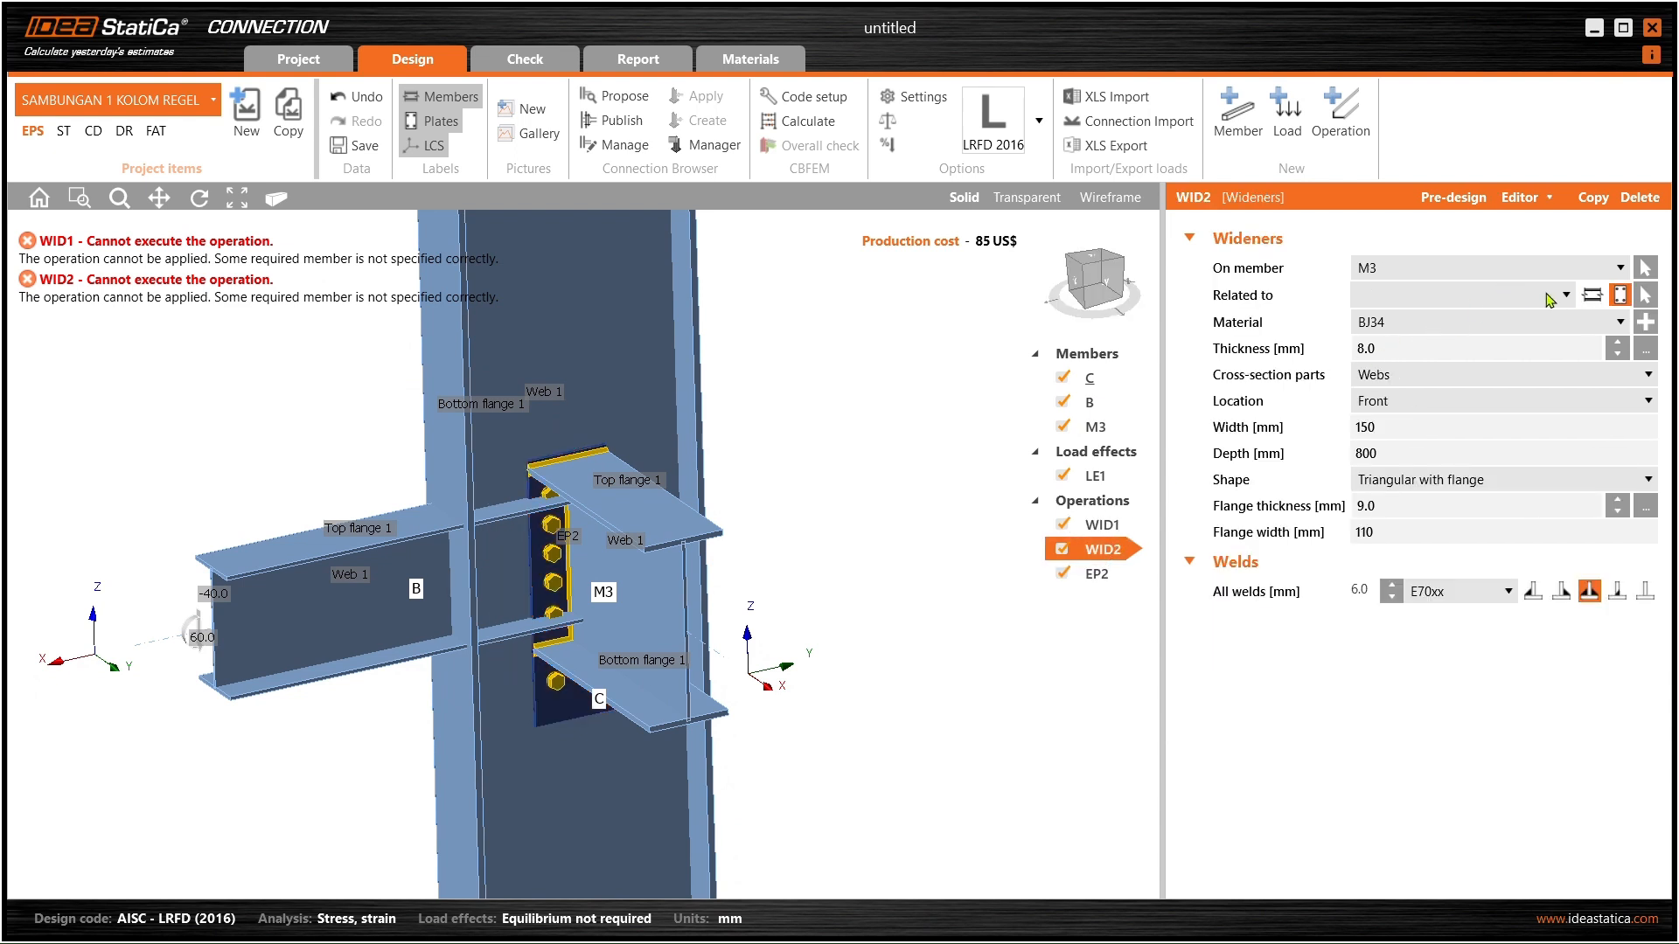
pyautogui.click(1591, 295)
# - Inspect the new widener under M3 and recheck WID1 and EP2
pyautogui.moveTo(763, 520); pyautogui.dragTo(573, 469, button='middle')
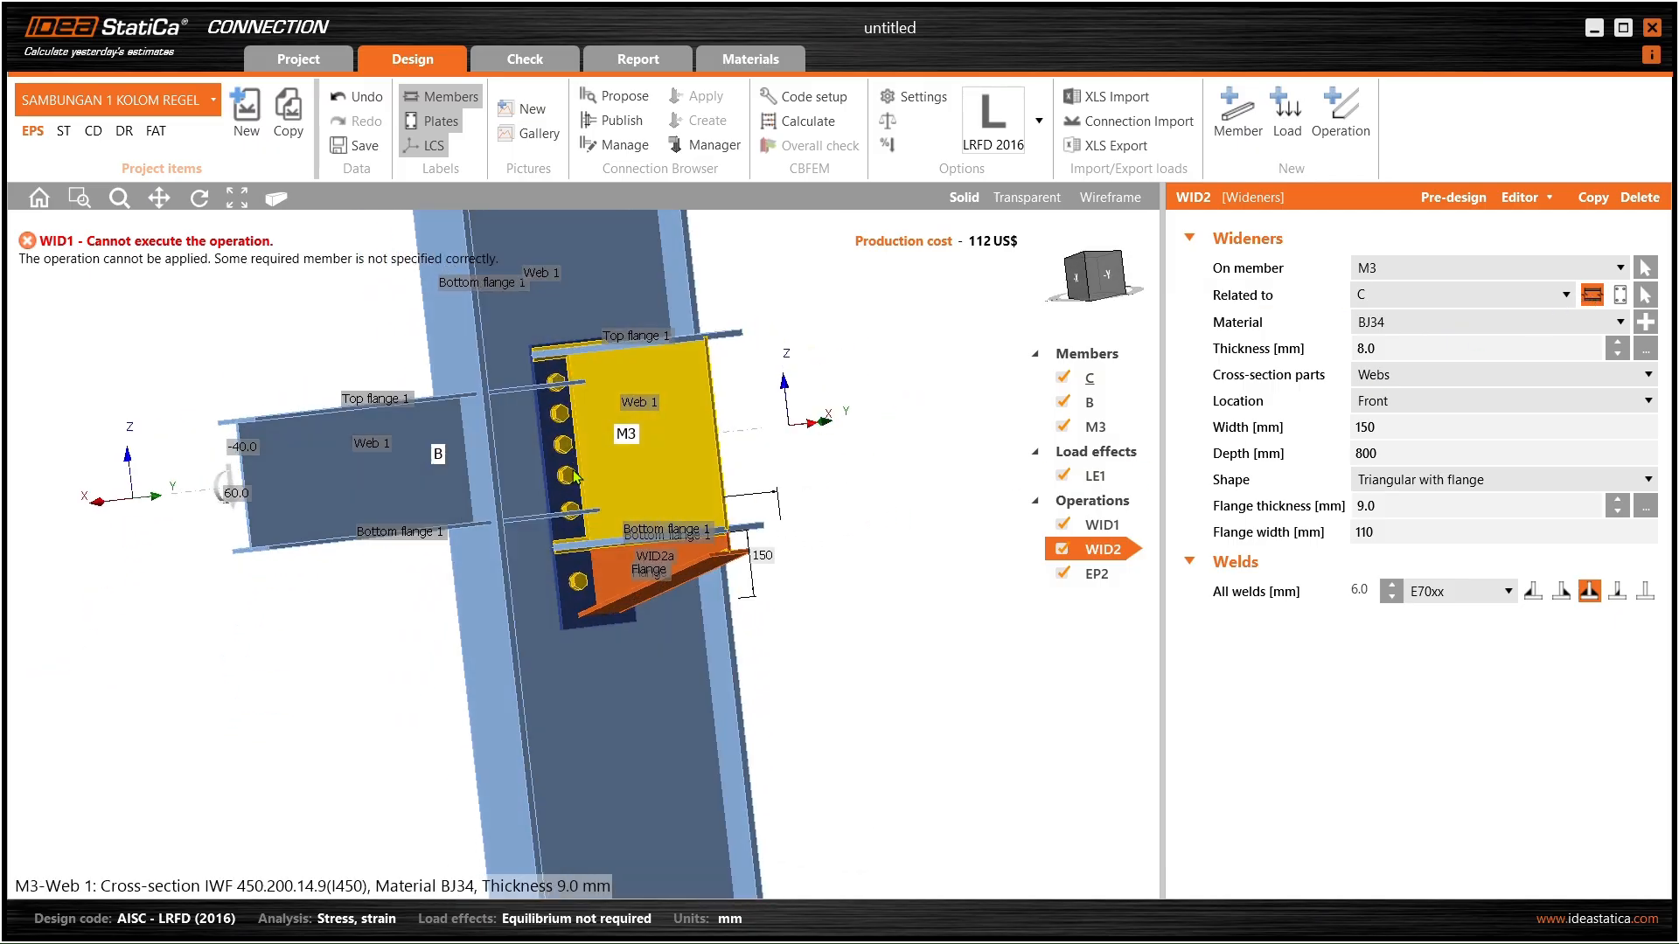
pyautogui.click(1095, 530)
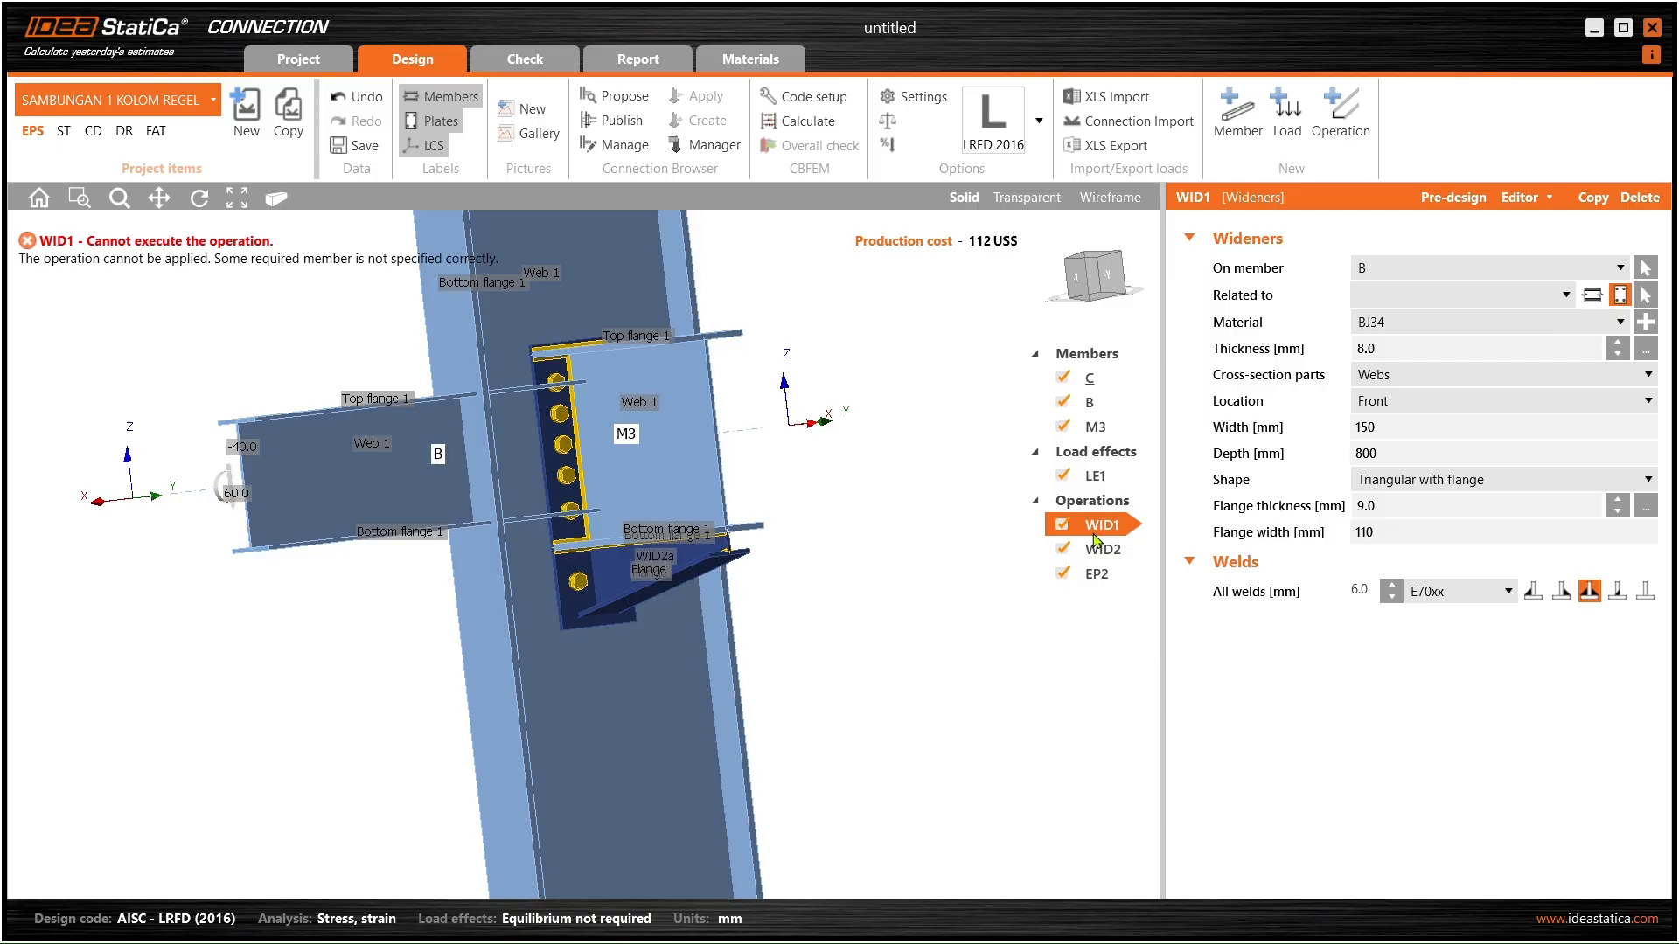
pyautogui.click(1097, 574)
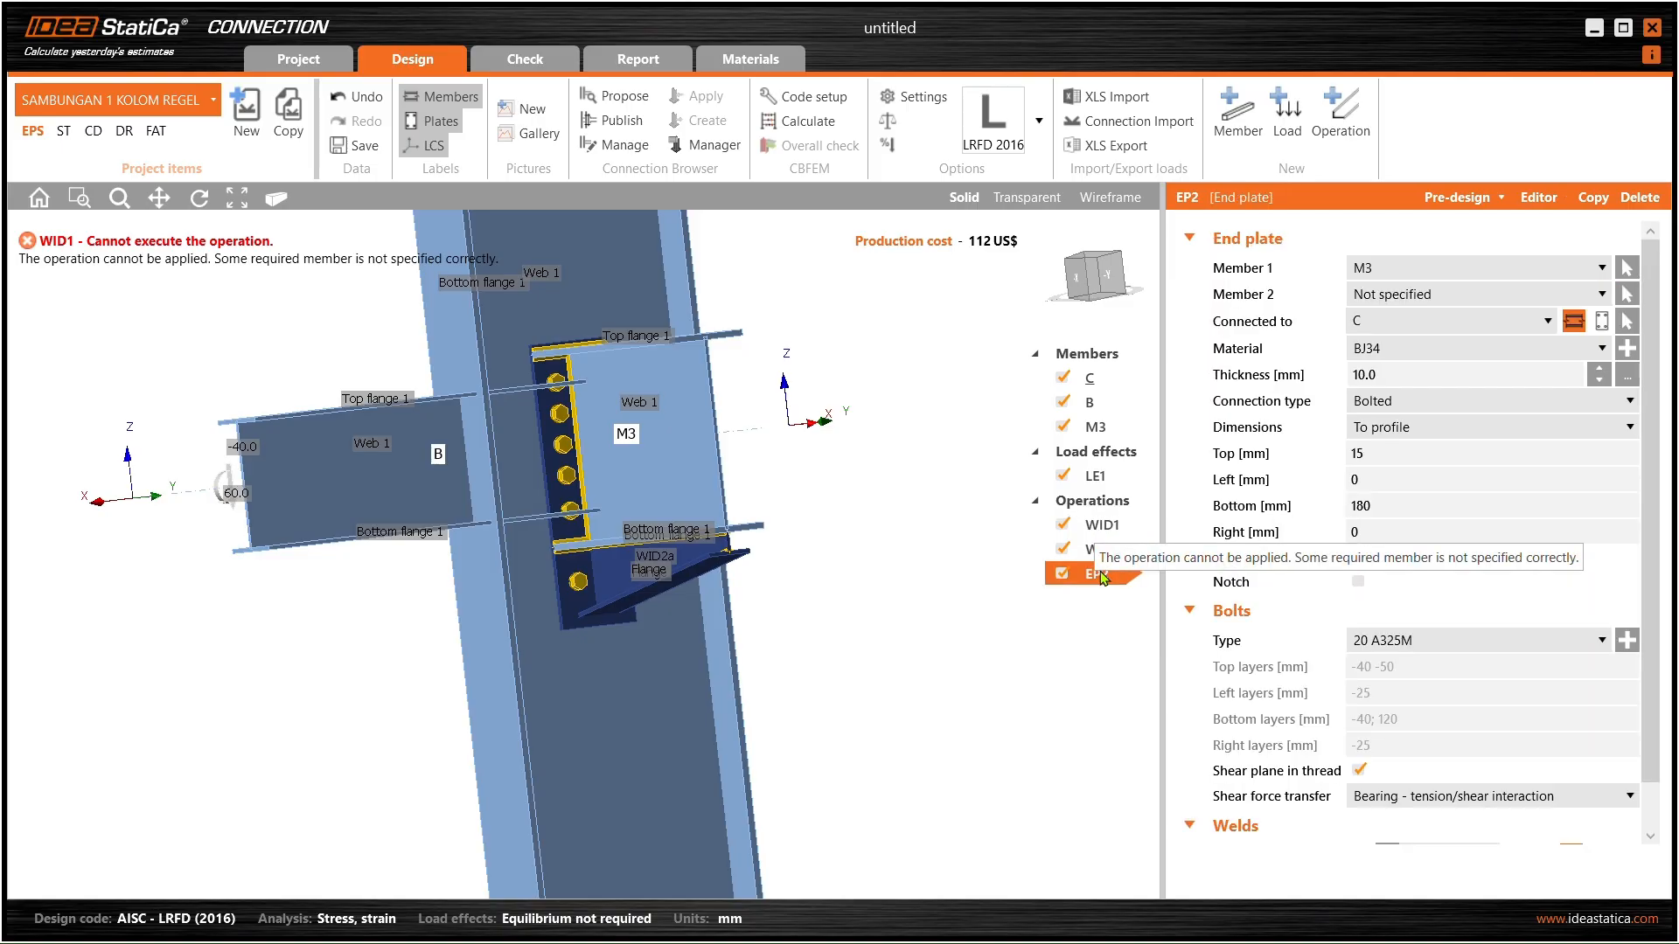
# - Attach end plate EP3 to beam B
pyautogui.rightClick(1104, 577)
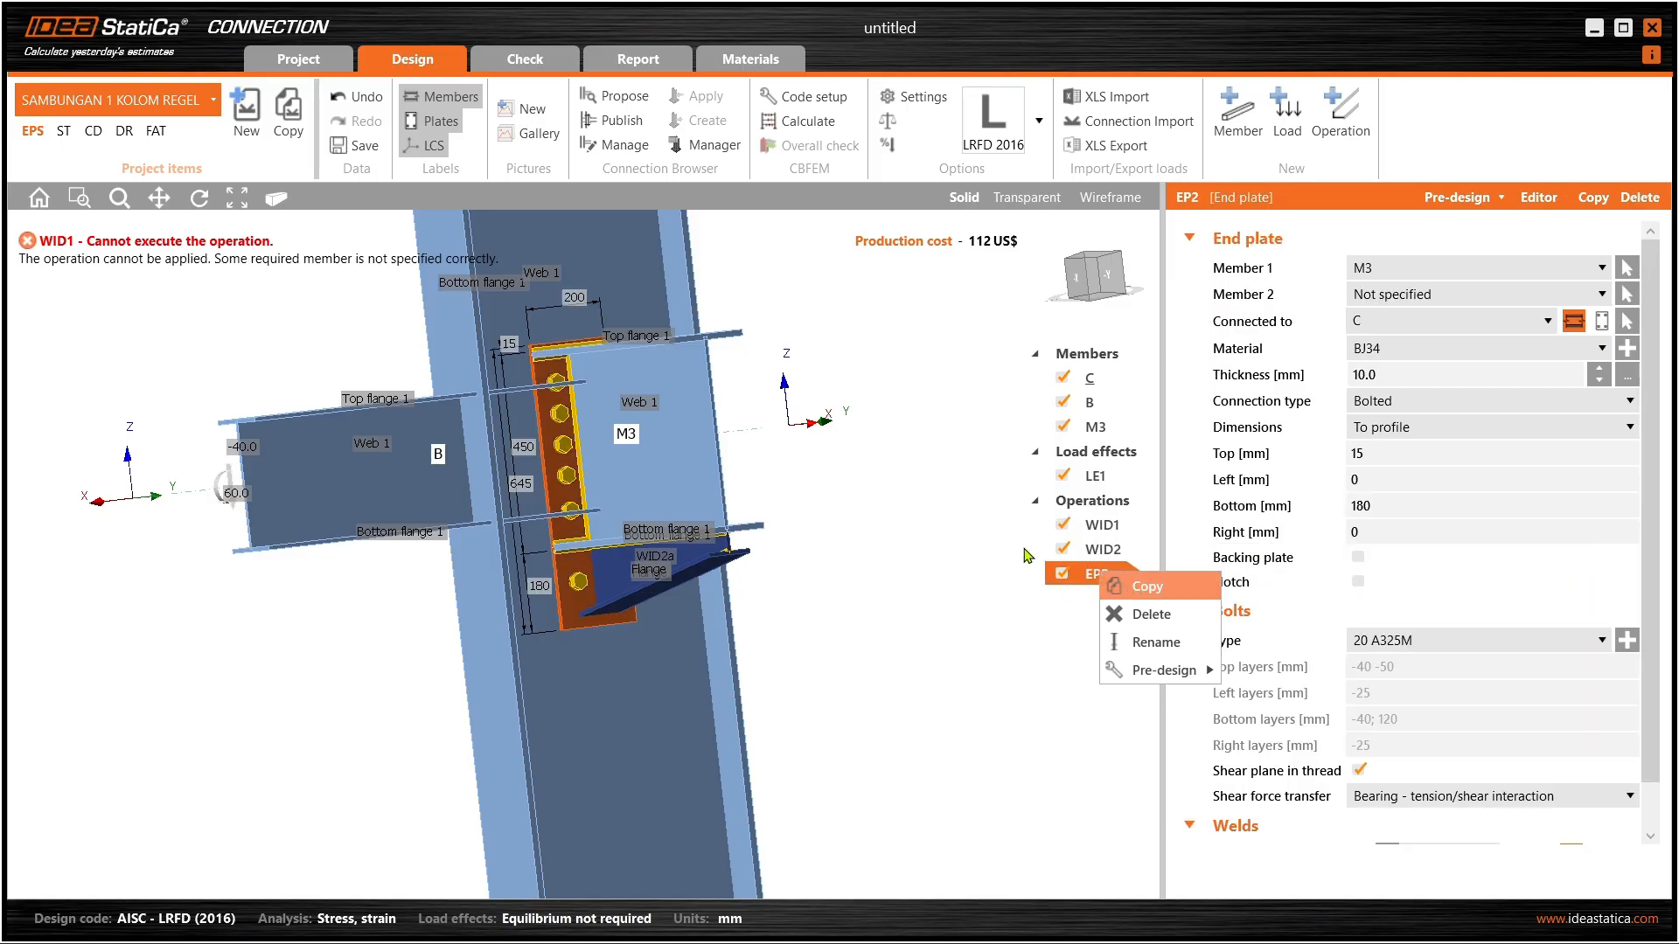
pyautogui.click(1426, 269)
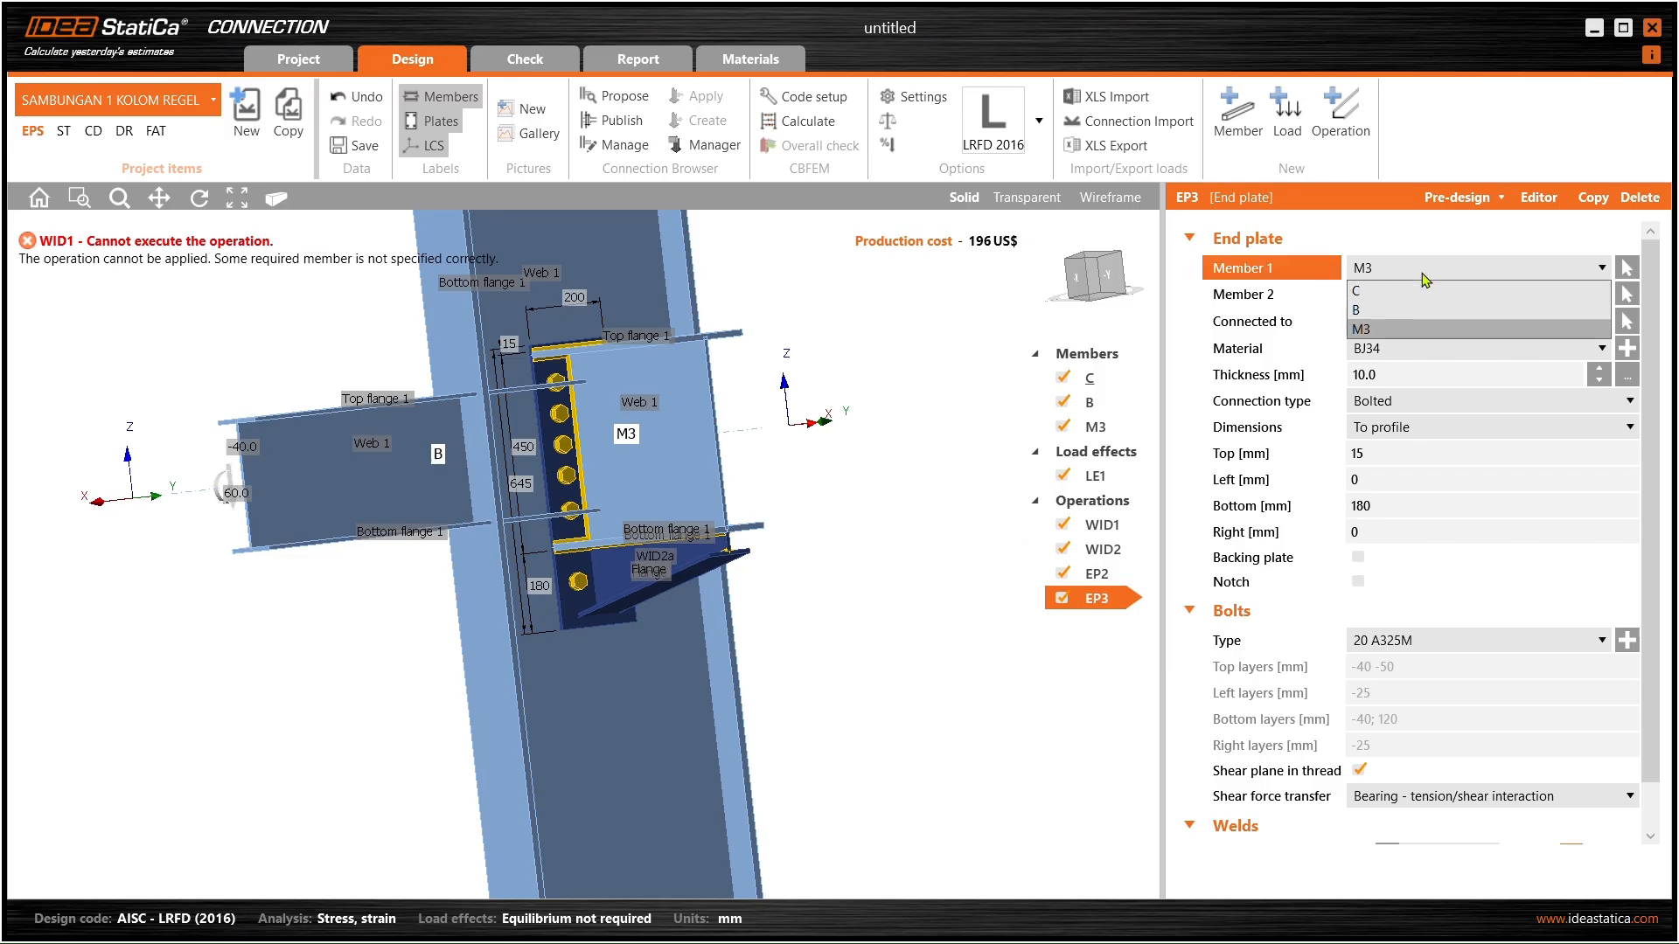
pyautogui.click(1409, 309)
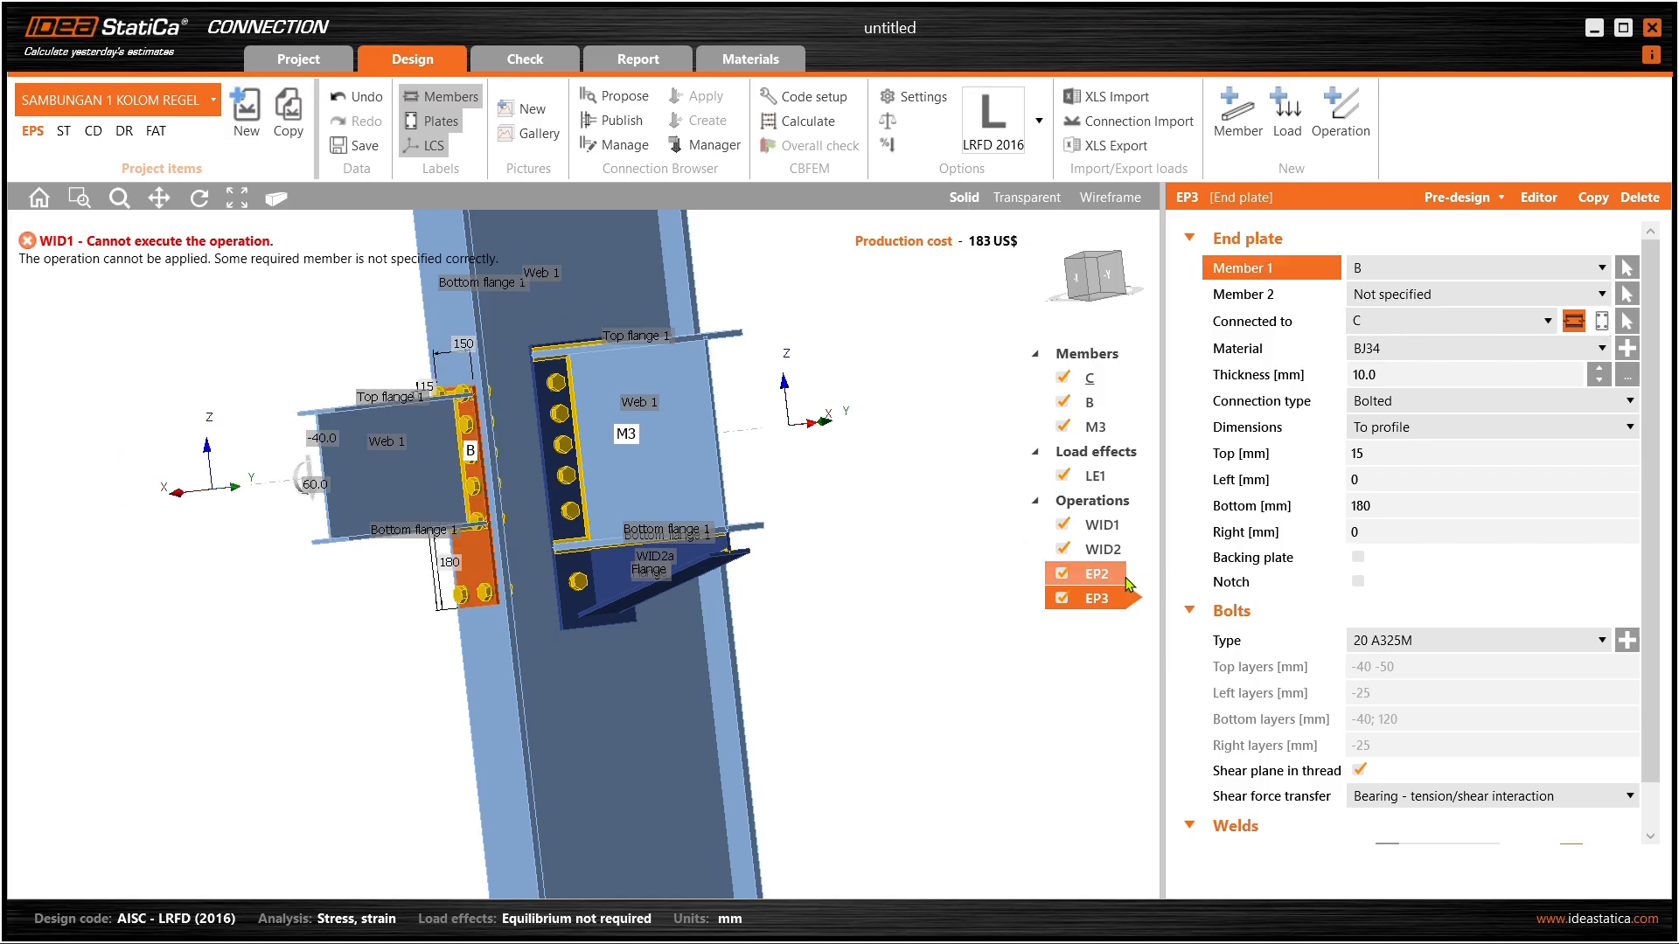
# - Relate widener WID1 to column C after trying beams B and M3 as its related member
pyautogui.click(1102, 549)
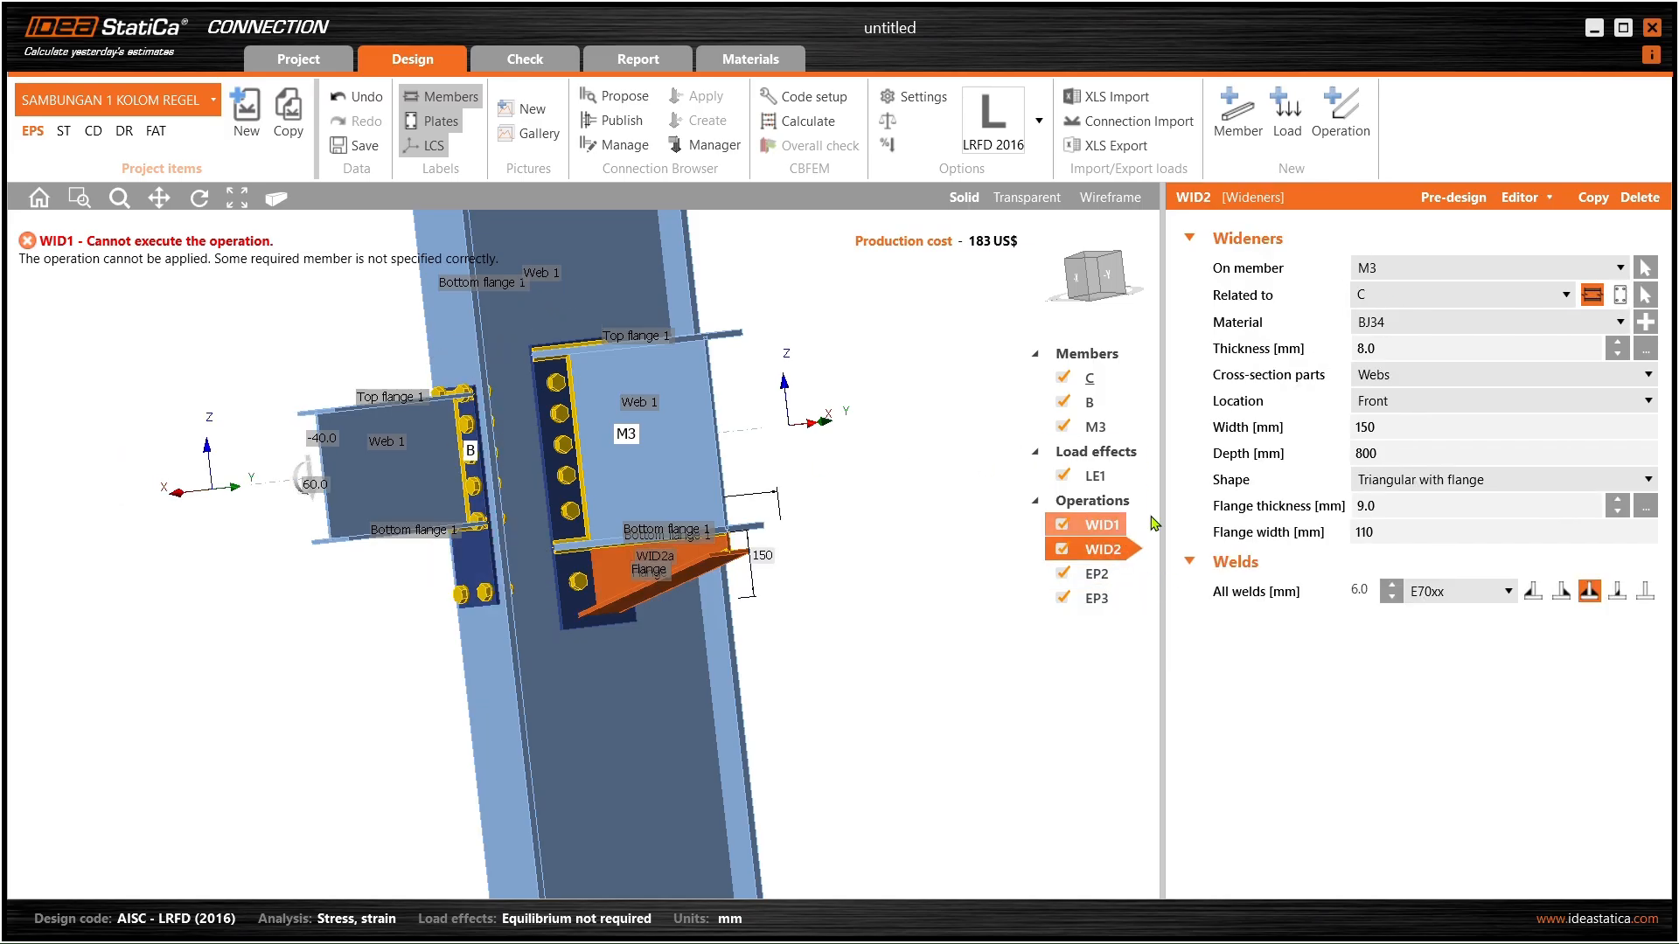
pyautogui.click(1100, 525)
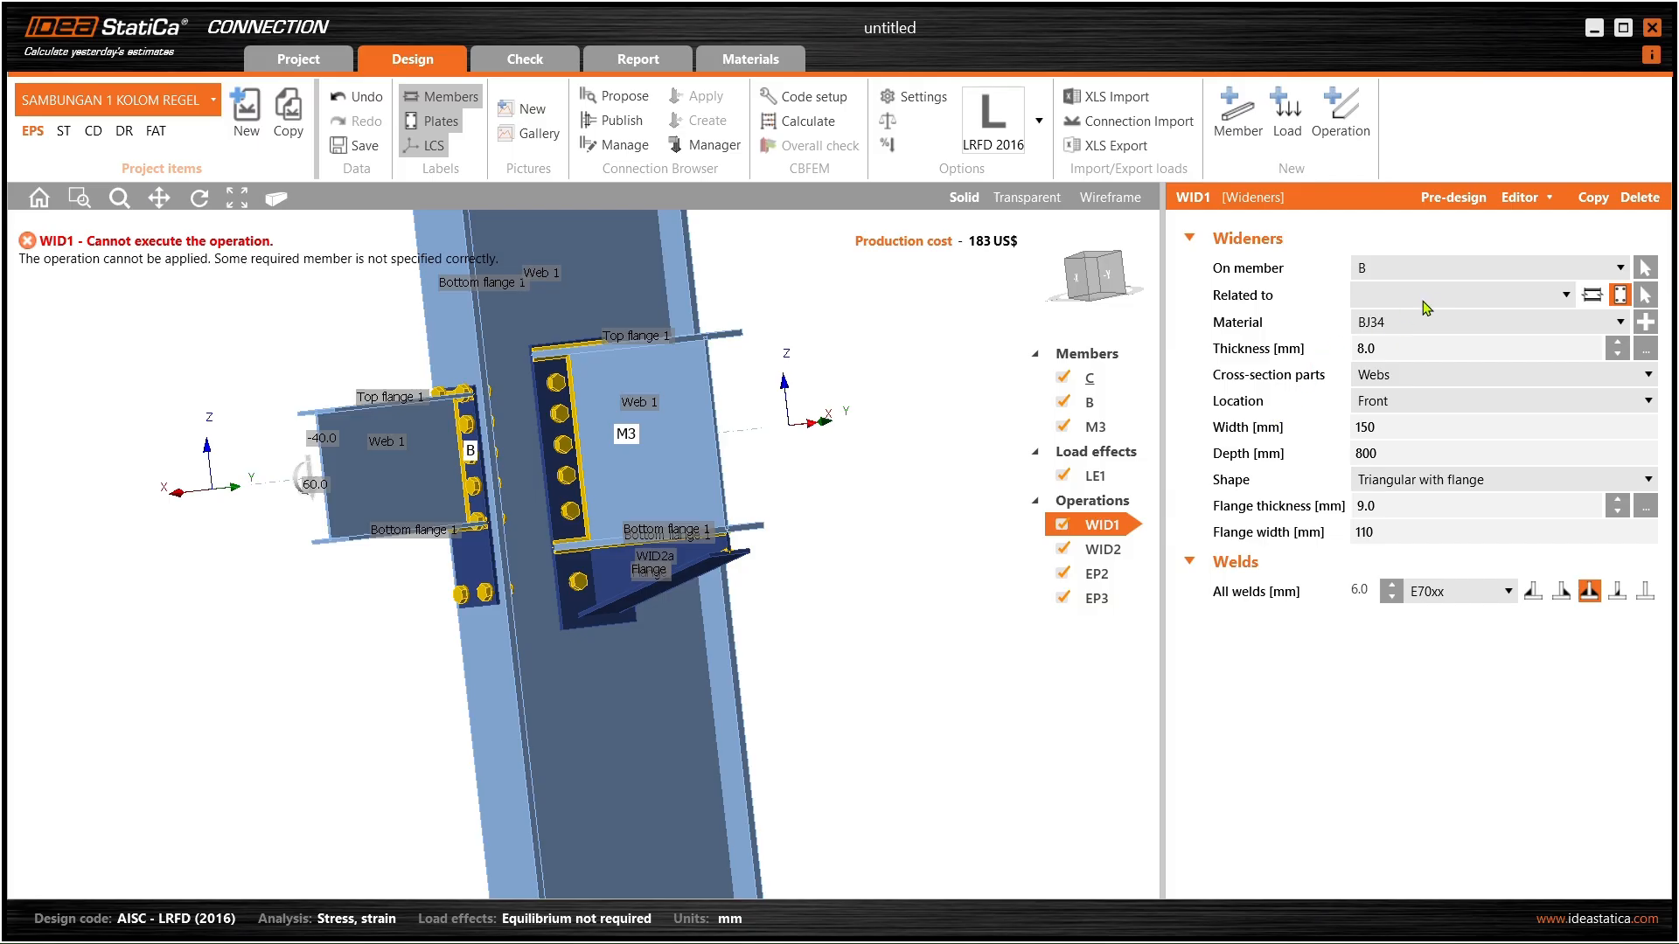
pyautogui.click(1592, 294)
pyautogui.scroll(5, 528, 521)
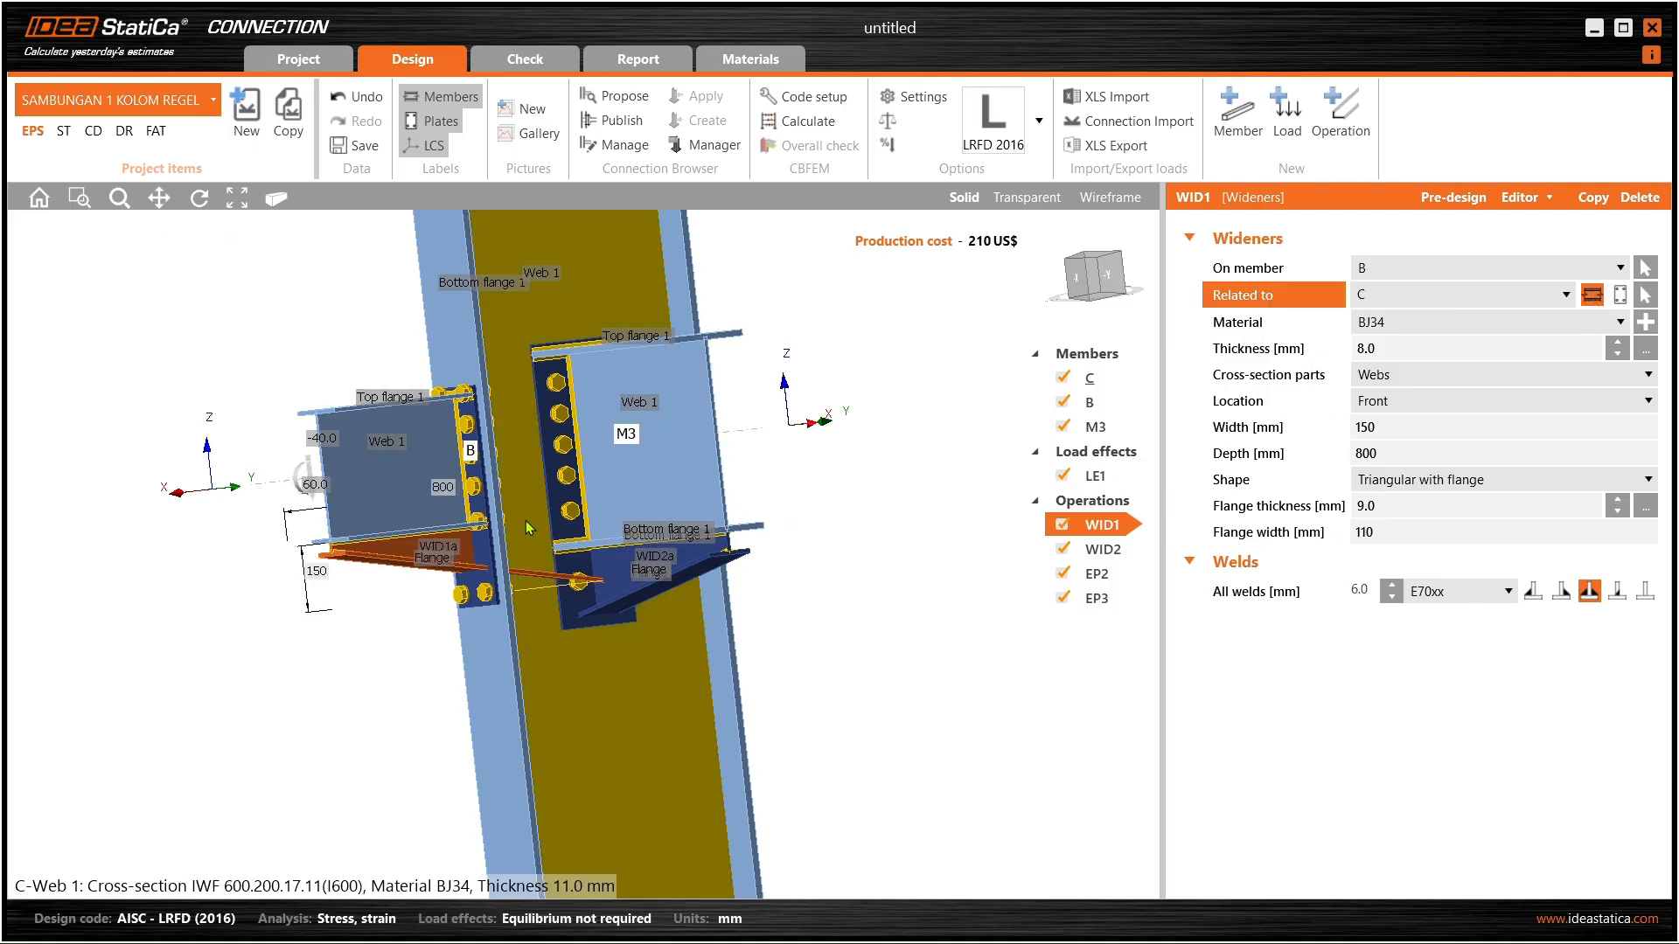
pyautogui.moveTo(440, 540); pyautogui.dragTo(679, 669, button='right')
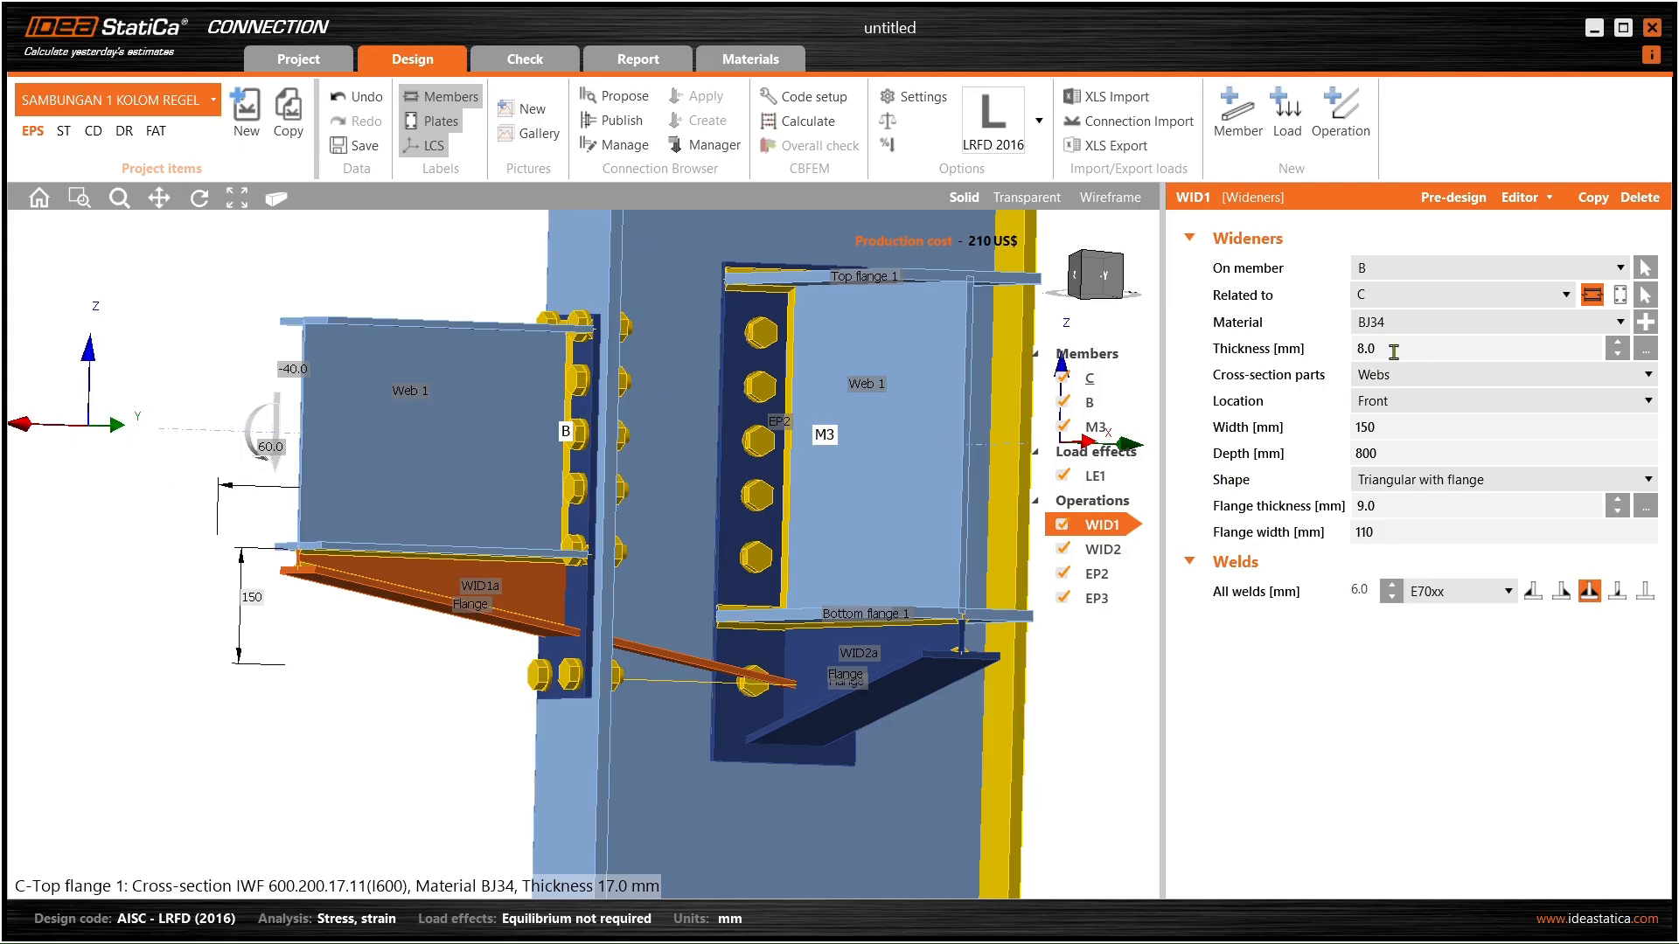
pyautogui.click(1488, 297)
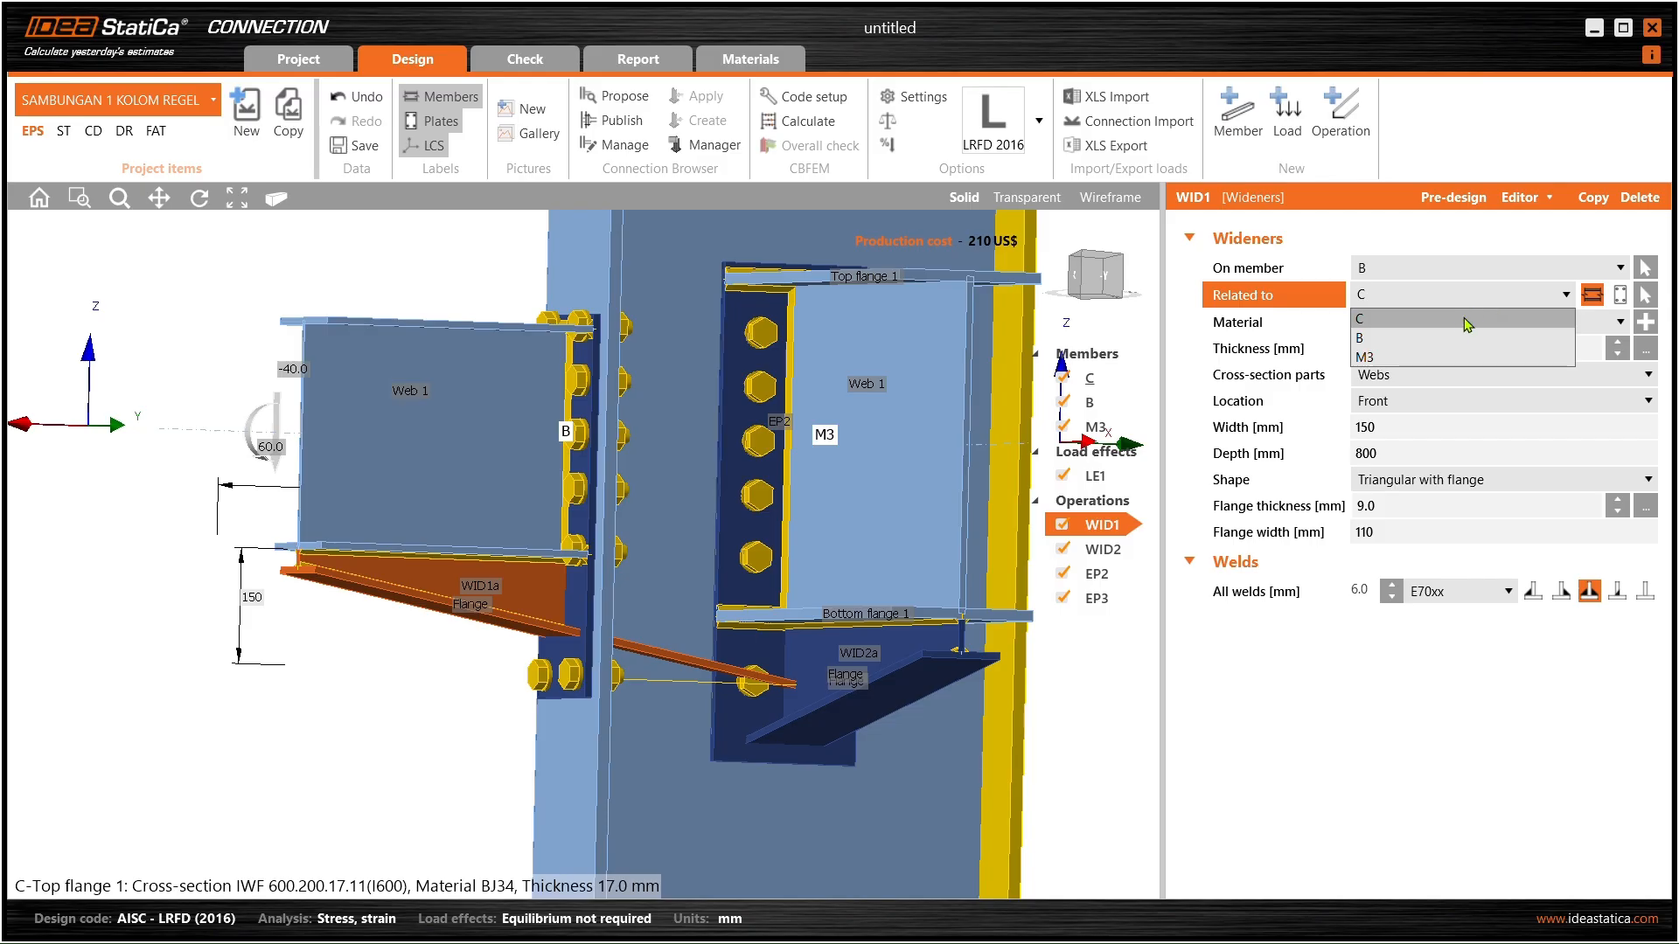
pyautogui.click(1443, 337)
pyautogui.click(1438, 302)
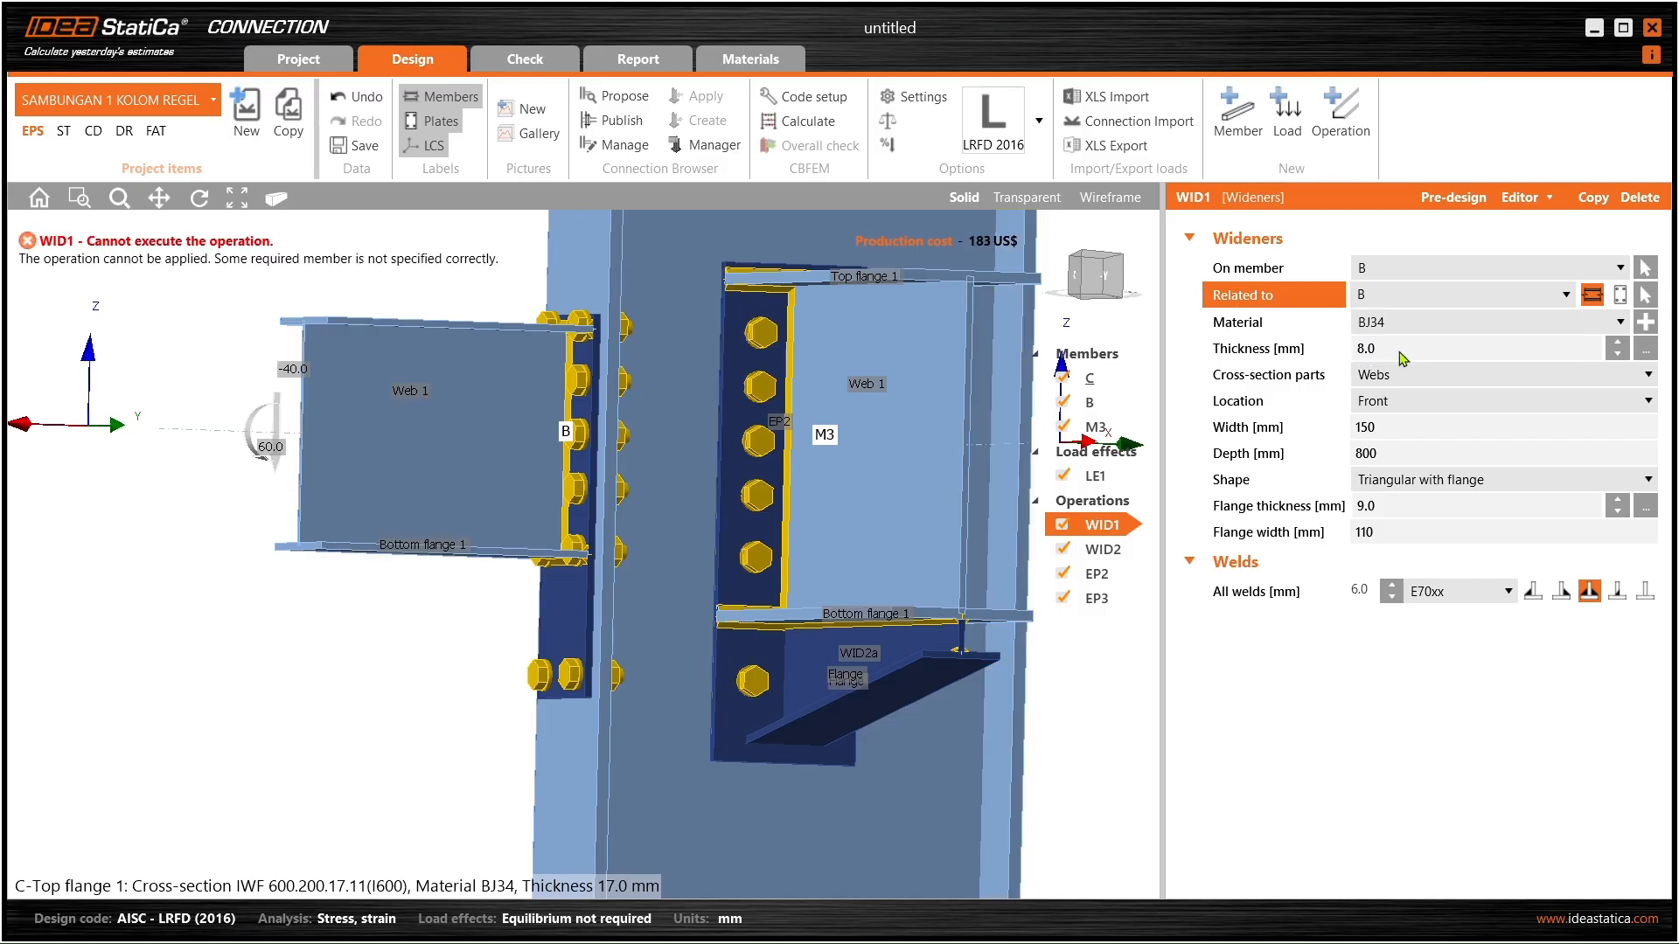
pyautogui.click(1399, 352)
pyautogui.click(1439, 301)
pyautogui.click(1403, 323)
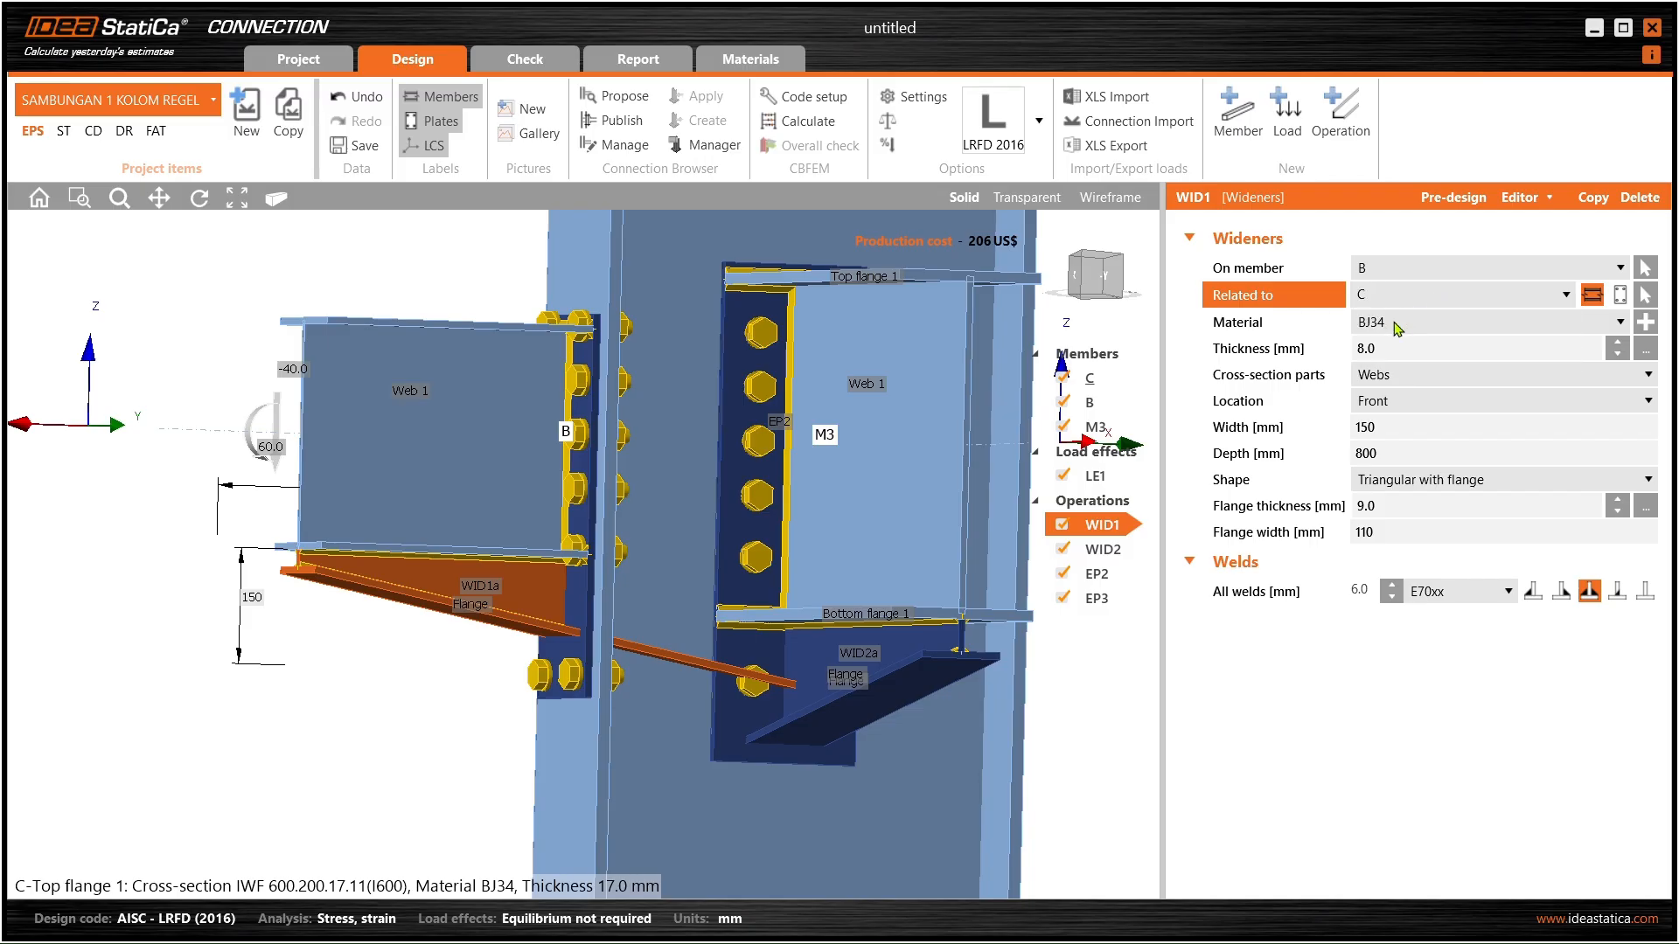
# - Keep column C as WID1's related member after testing an alternative attachment
pyautogui.moveTo(712, 633); pyautogui.dragTo(774, 595, button='right')
pyautogui.scroll(-4, 892, 619)
pyautogui.click(1423, 296)
pyautogui.click(1434, 315)
pyautogui.click(1620, 296)
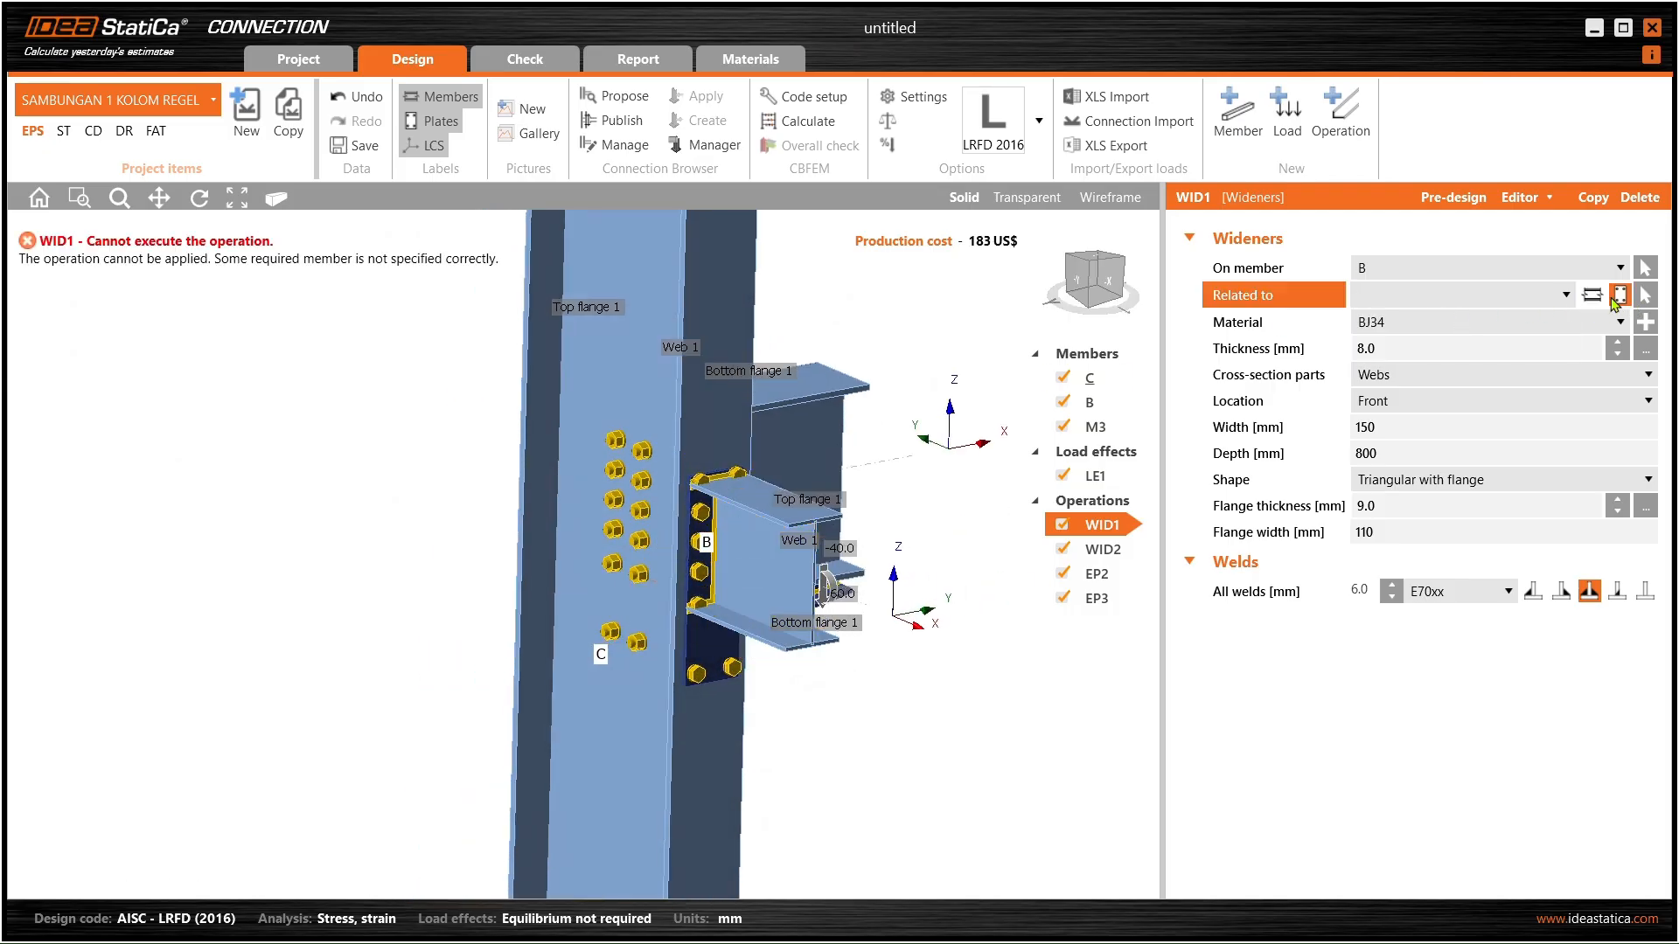
pyautogui.click(1590, 295)
pyautogui.click(1532, 298)
pyautogui.click(1529, 298)
pyautogui.scroll(3, 725, 609)
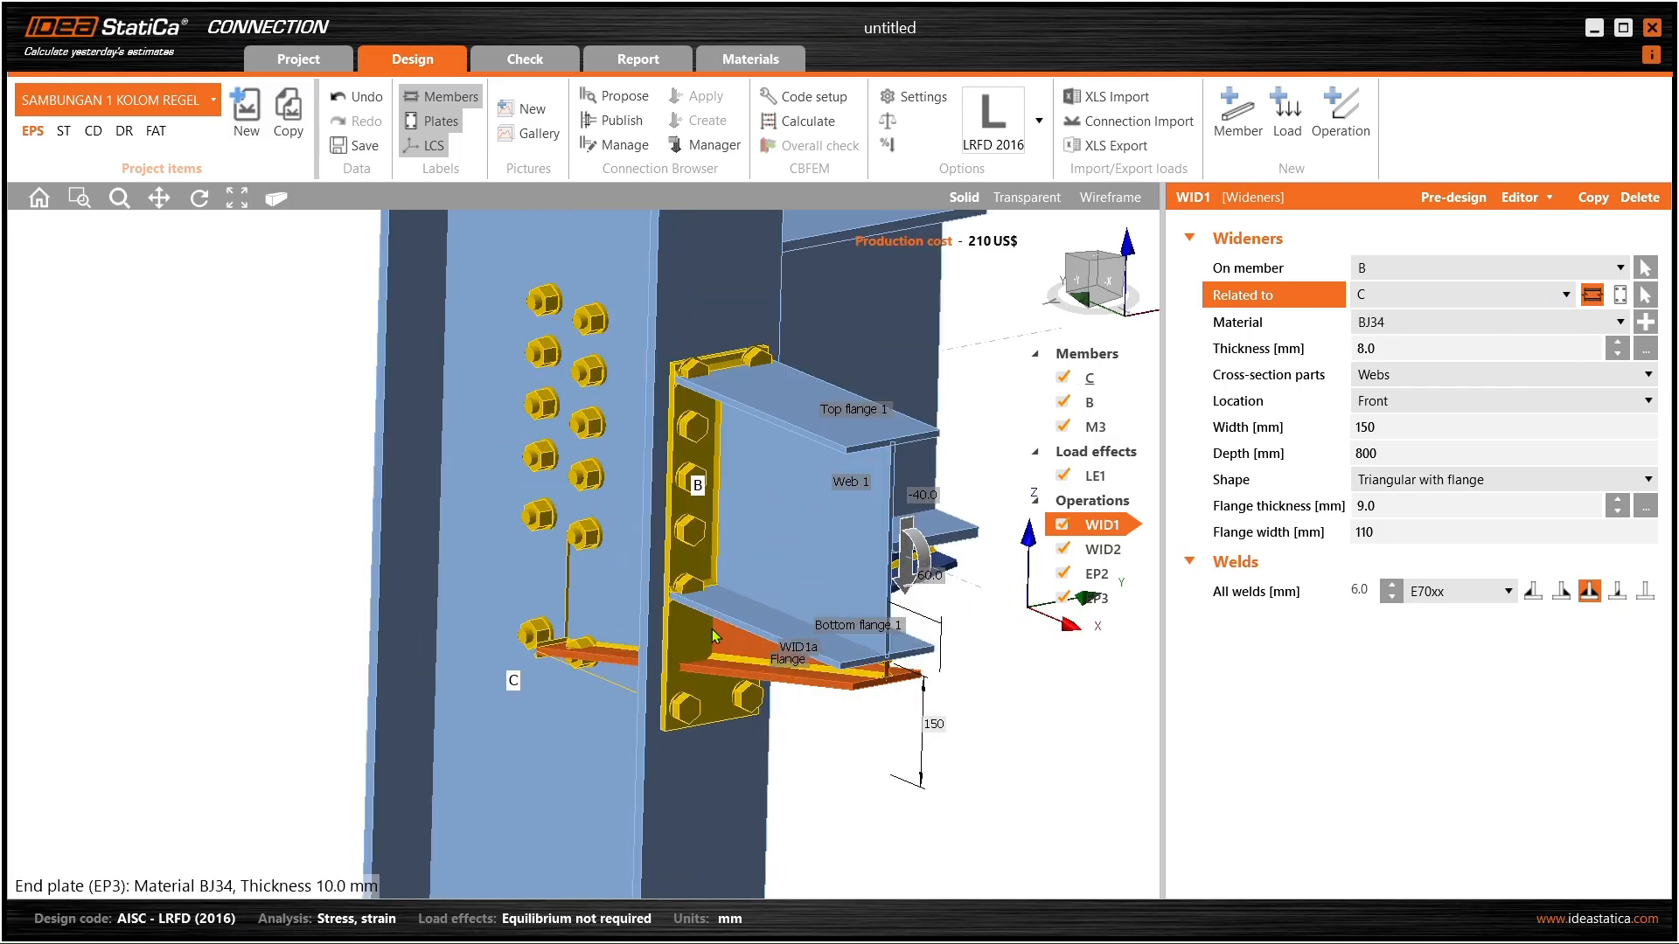
pyautogui.click(1441, 376)
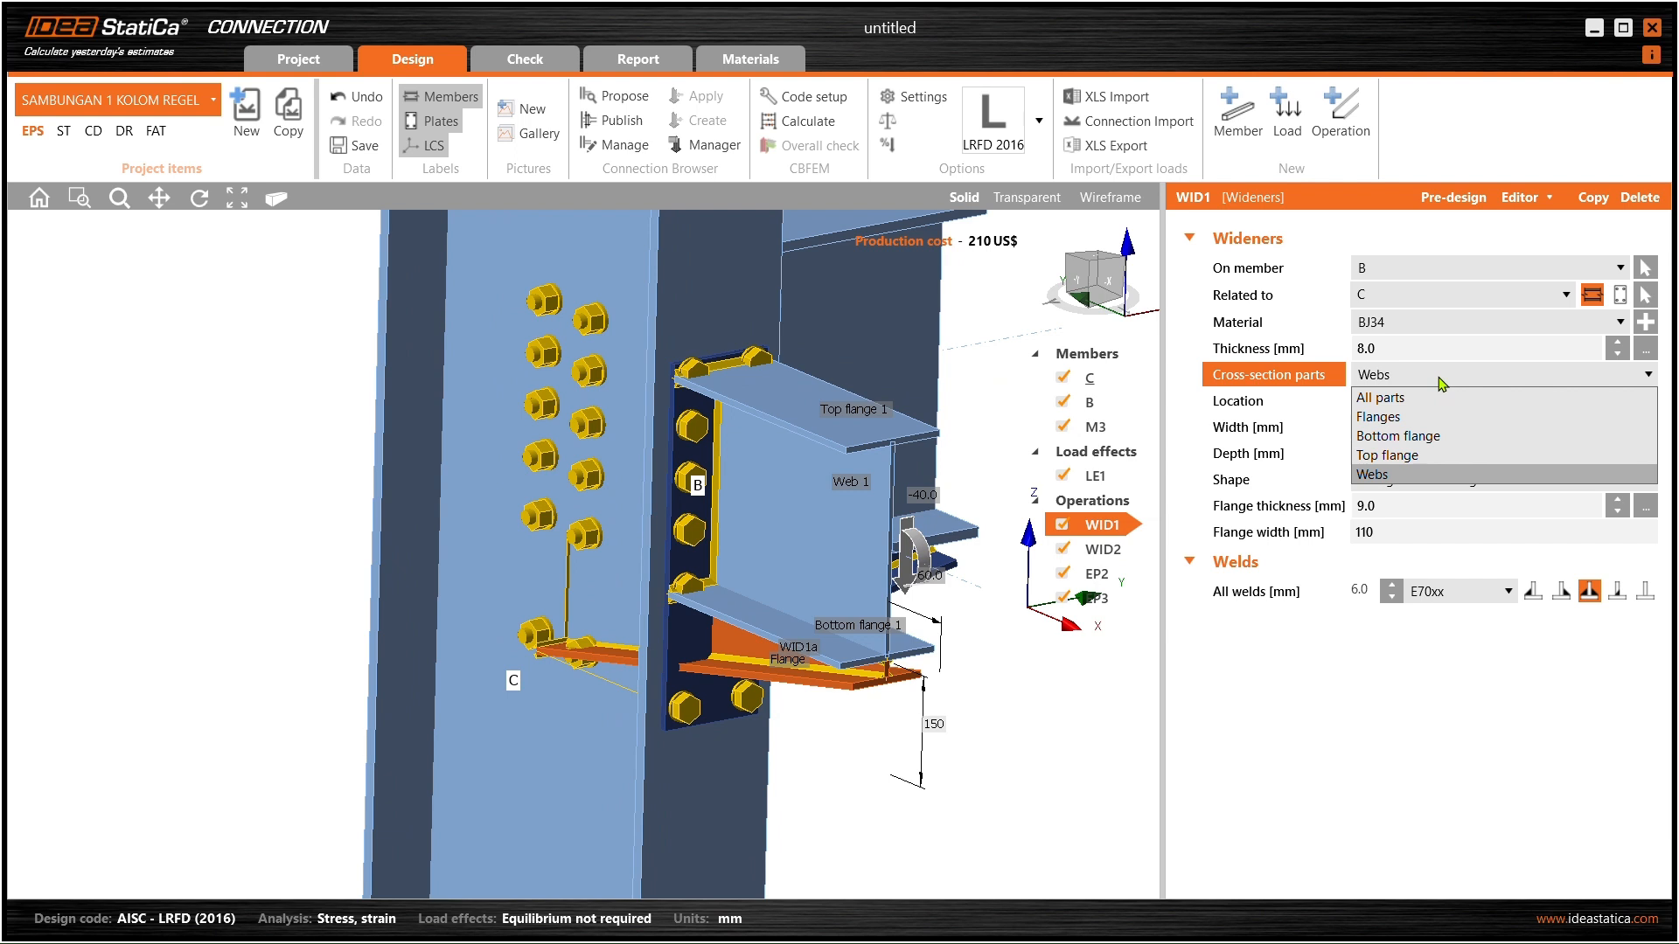
pyautogui.click(1407, 454)
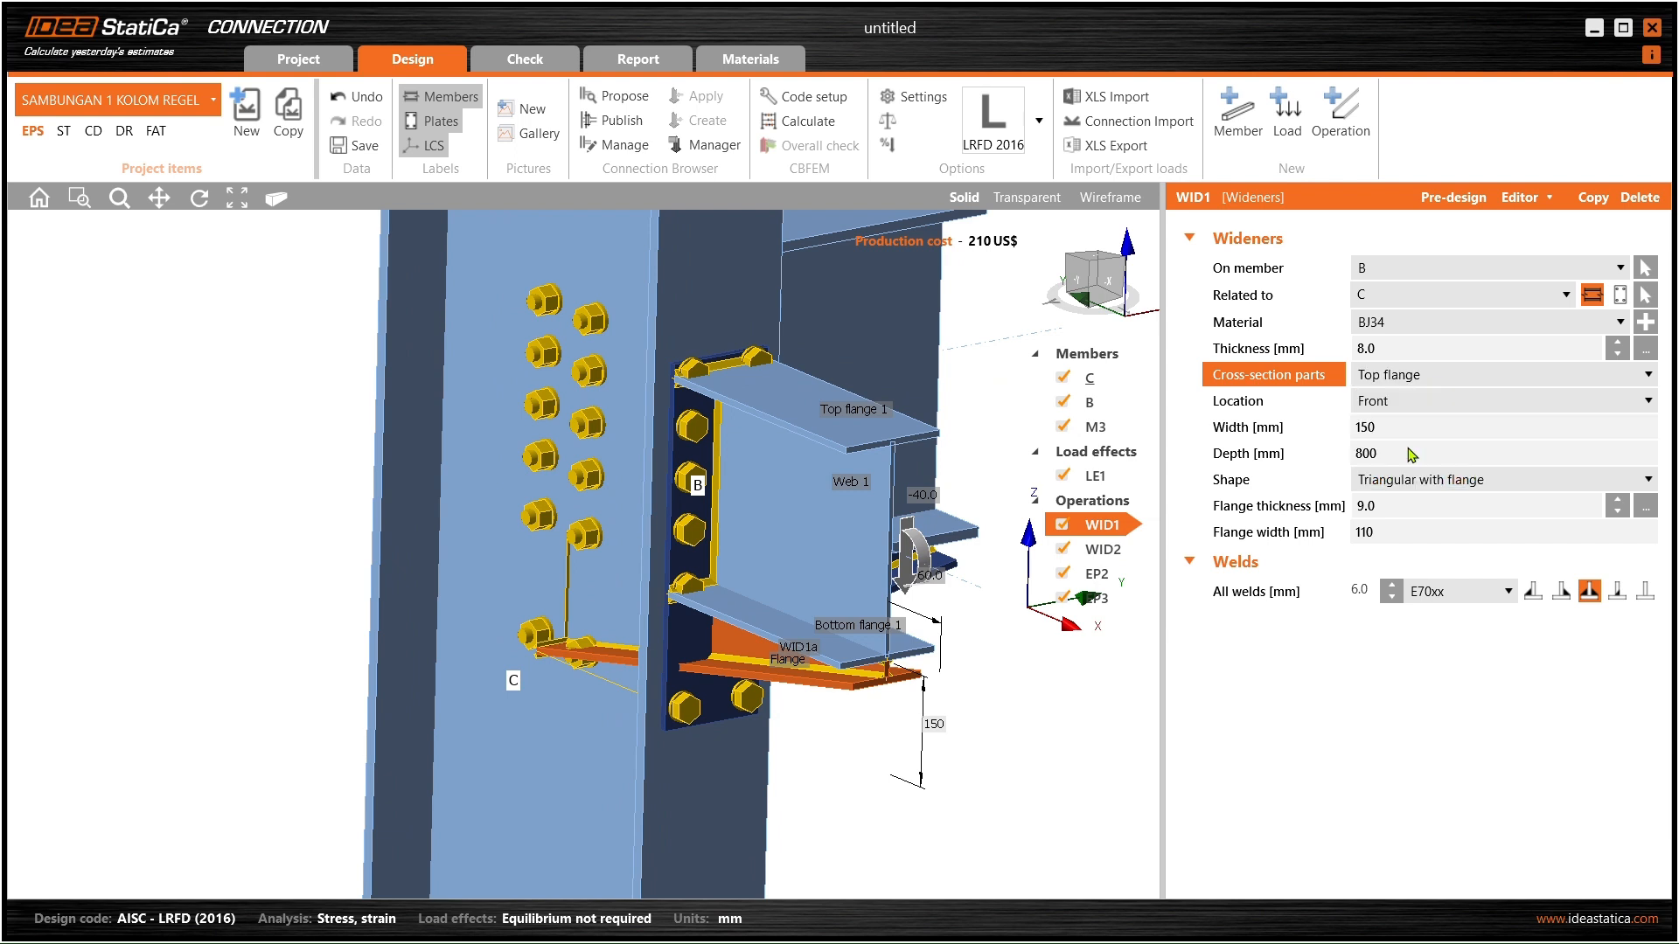
pyautogui.click(1459, 380)
pyautogui.click(1418, 433)
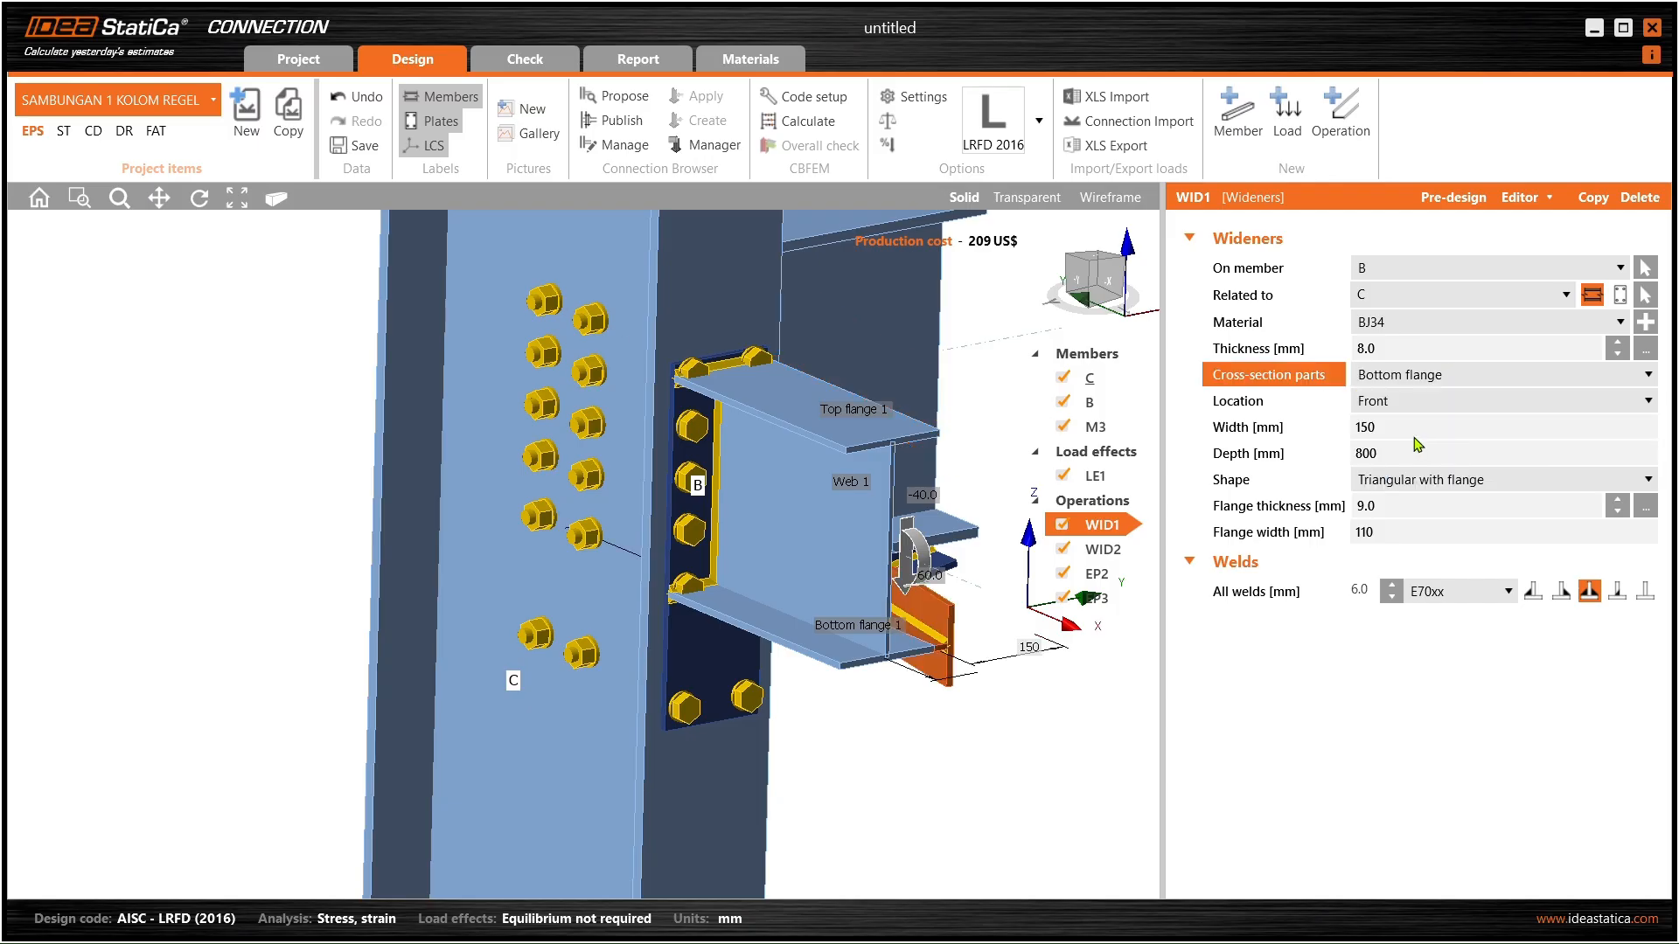
pyautogui.click(1457, 382)
pyautogui.click(1428, 411)
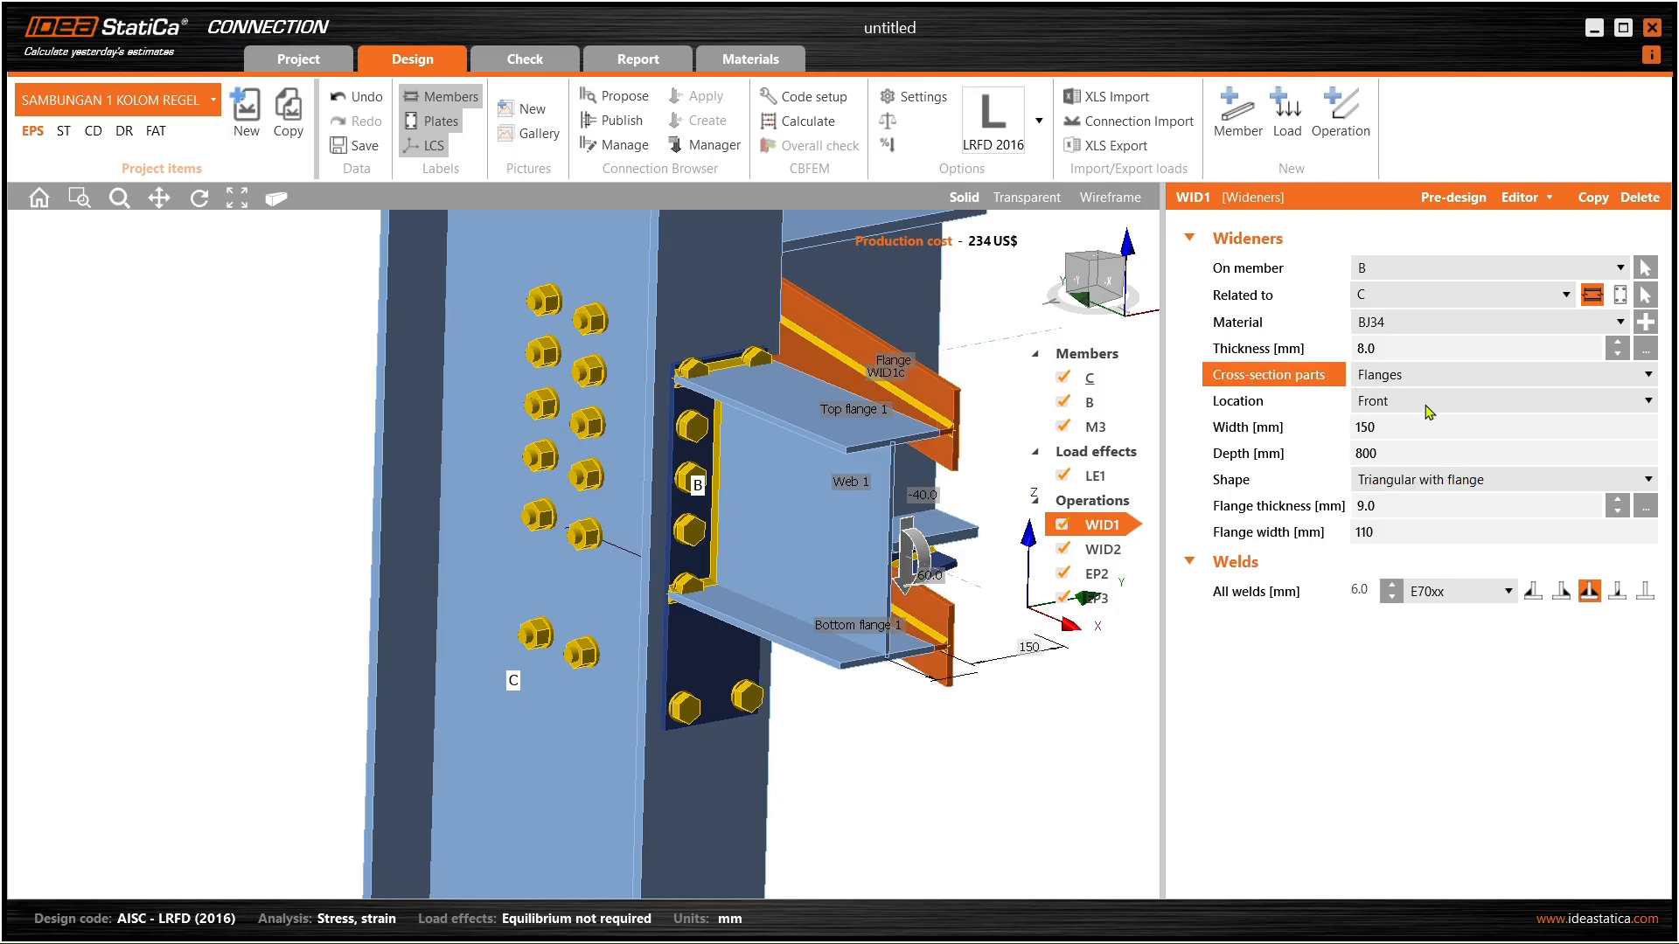
pyautogui.click(1435, 387)
pyautogui.click(1428, 399)
pyautogui.moveTo(948, 491); pyautogui.dragTo(802, 453, button='right')
pyautogui.click(1486, 376)
pyautogui.click(1423, 473)
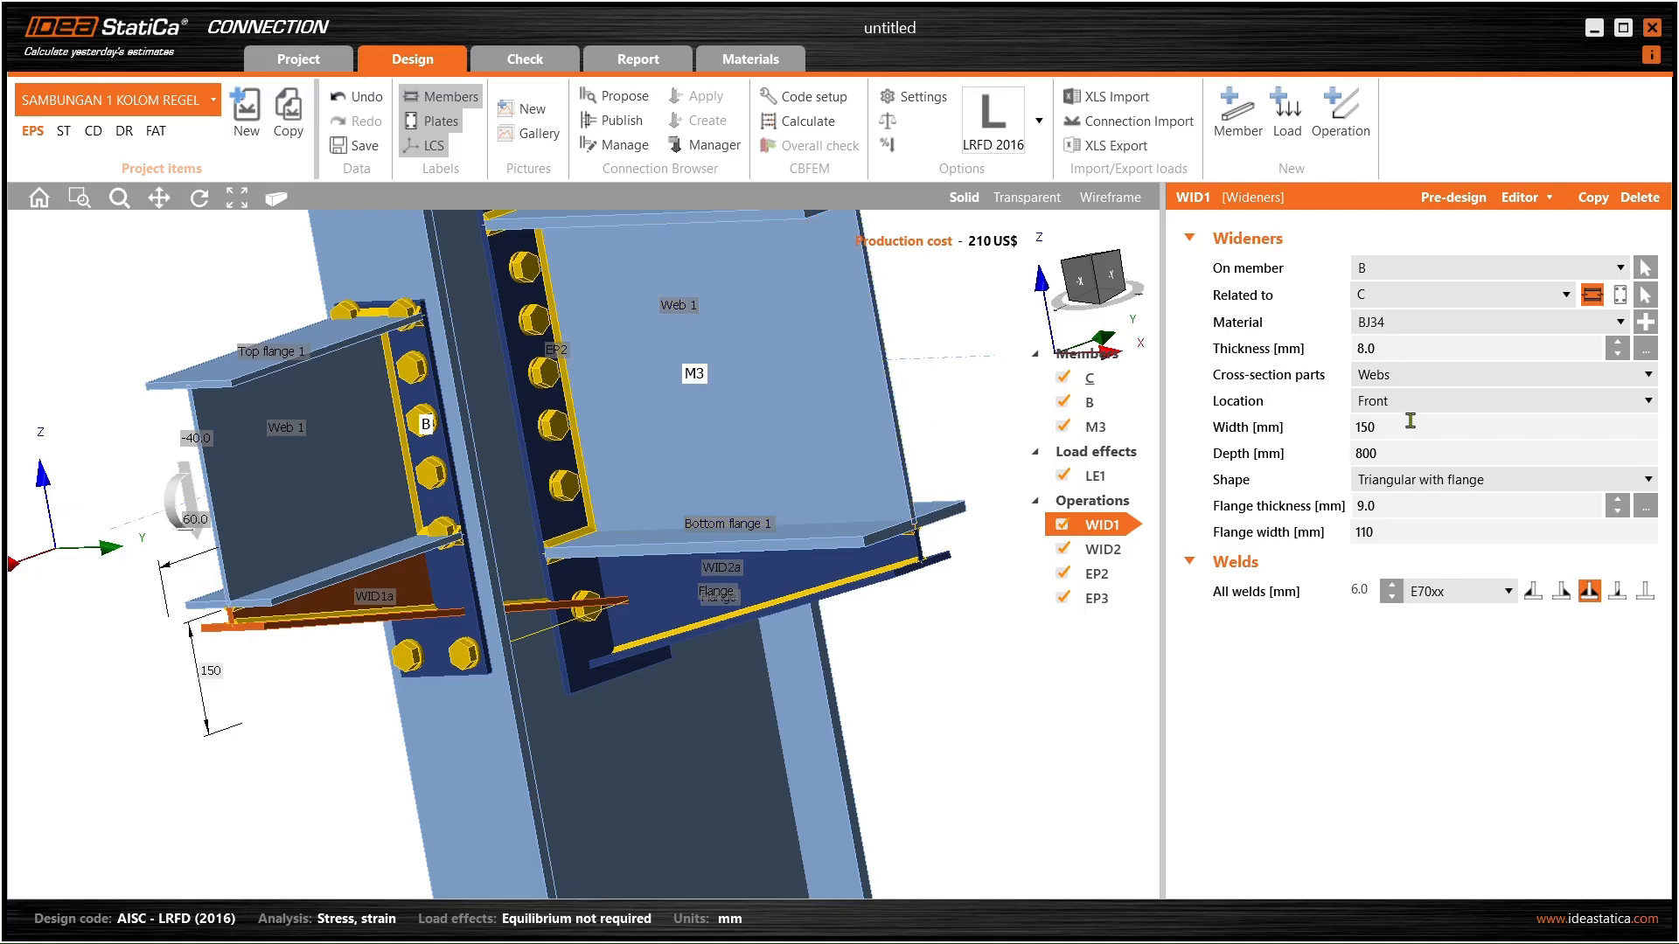
pyautogui.click(1460, 379)
pyautogui.click(1450, 379)
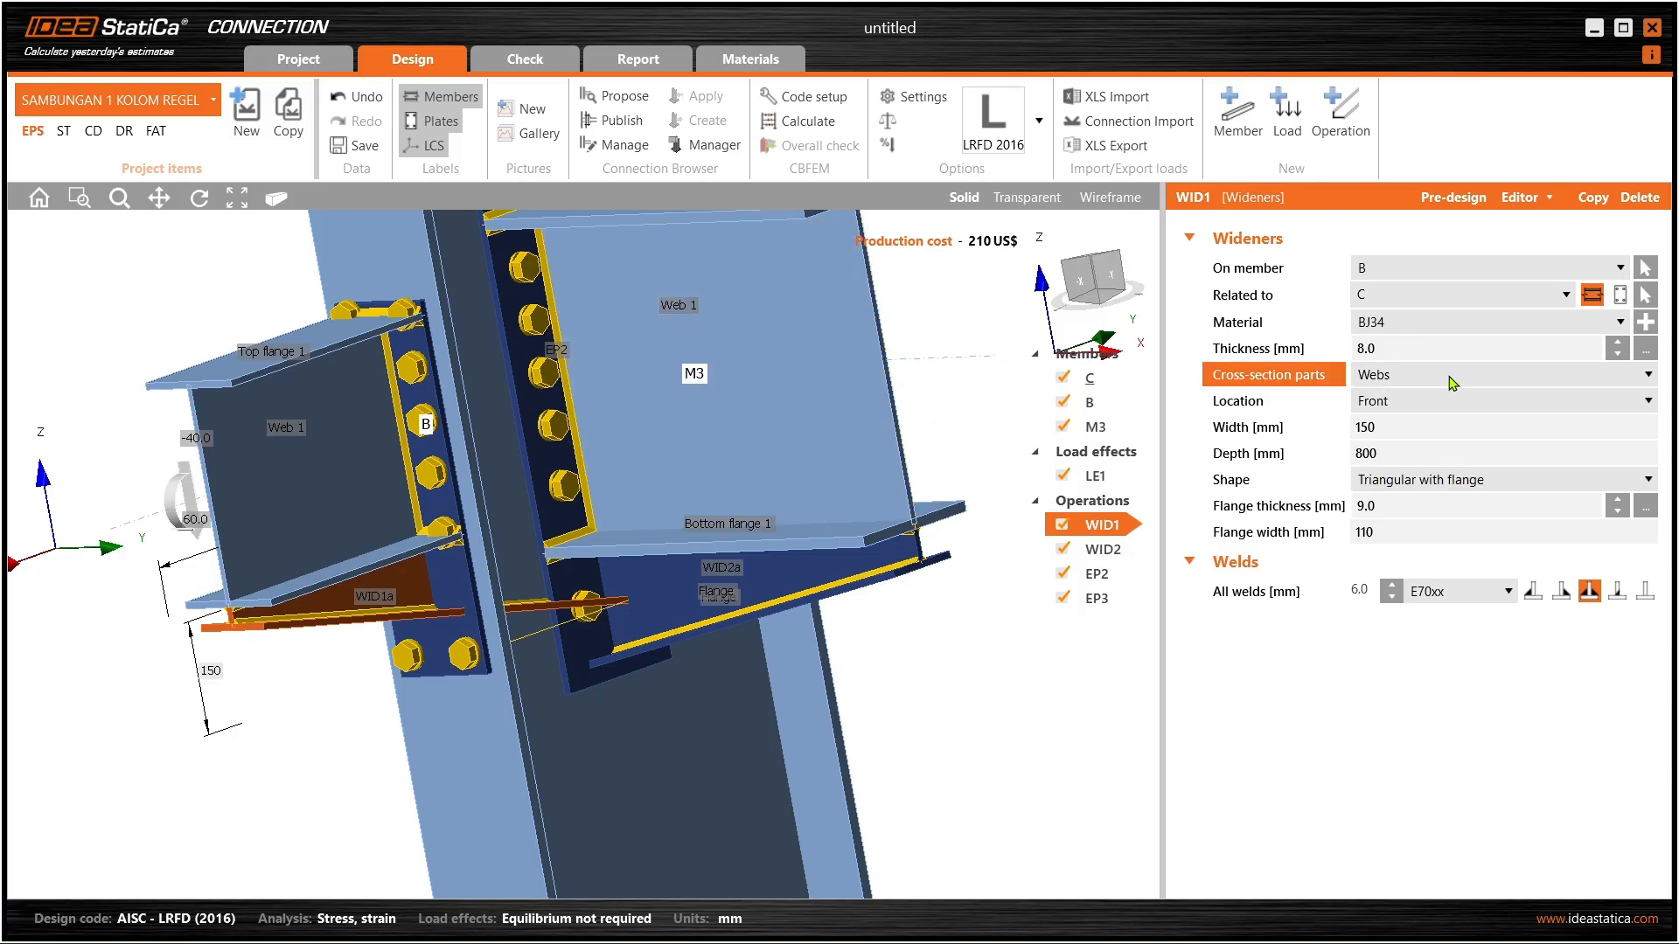
pyautogui.click(1439, 397)
pyautogui.click(1408, 441)
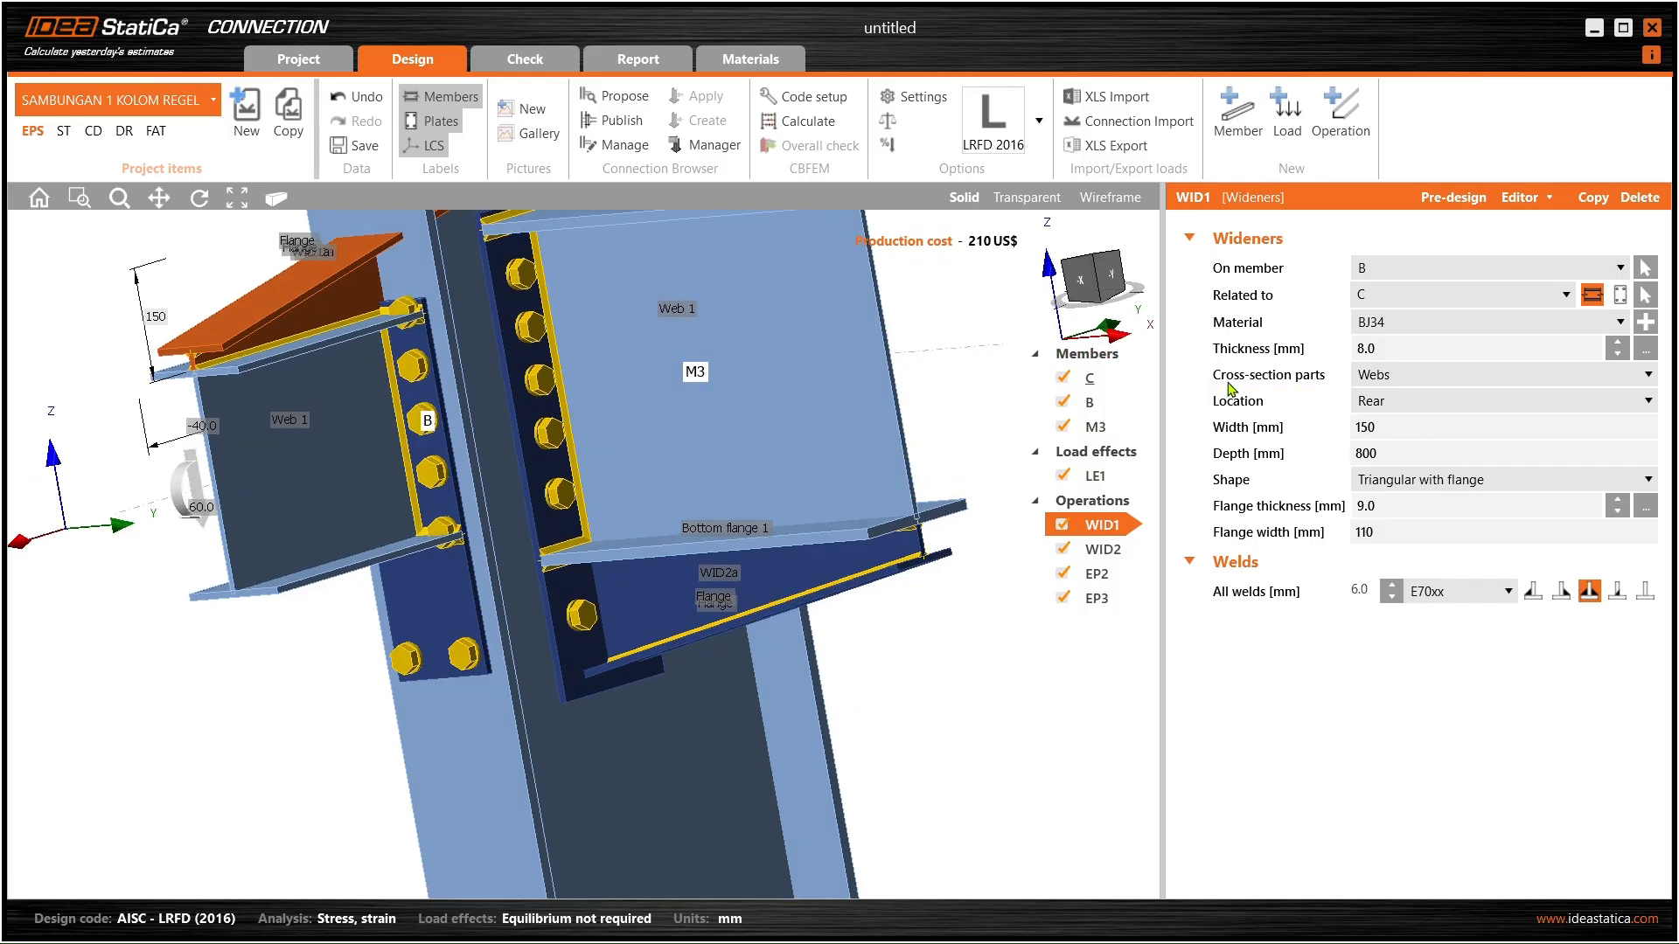
pyautogui.click(1411, 401)
pyautogui.click(1453, 454)
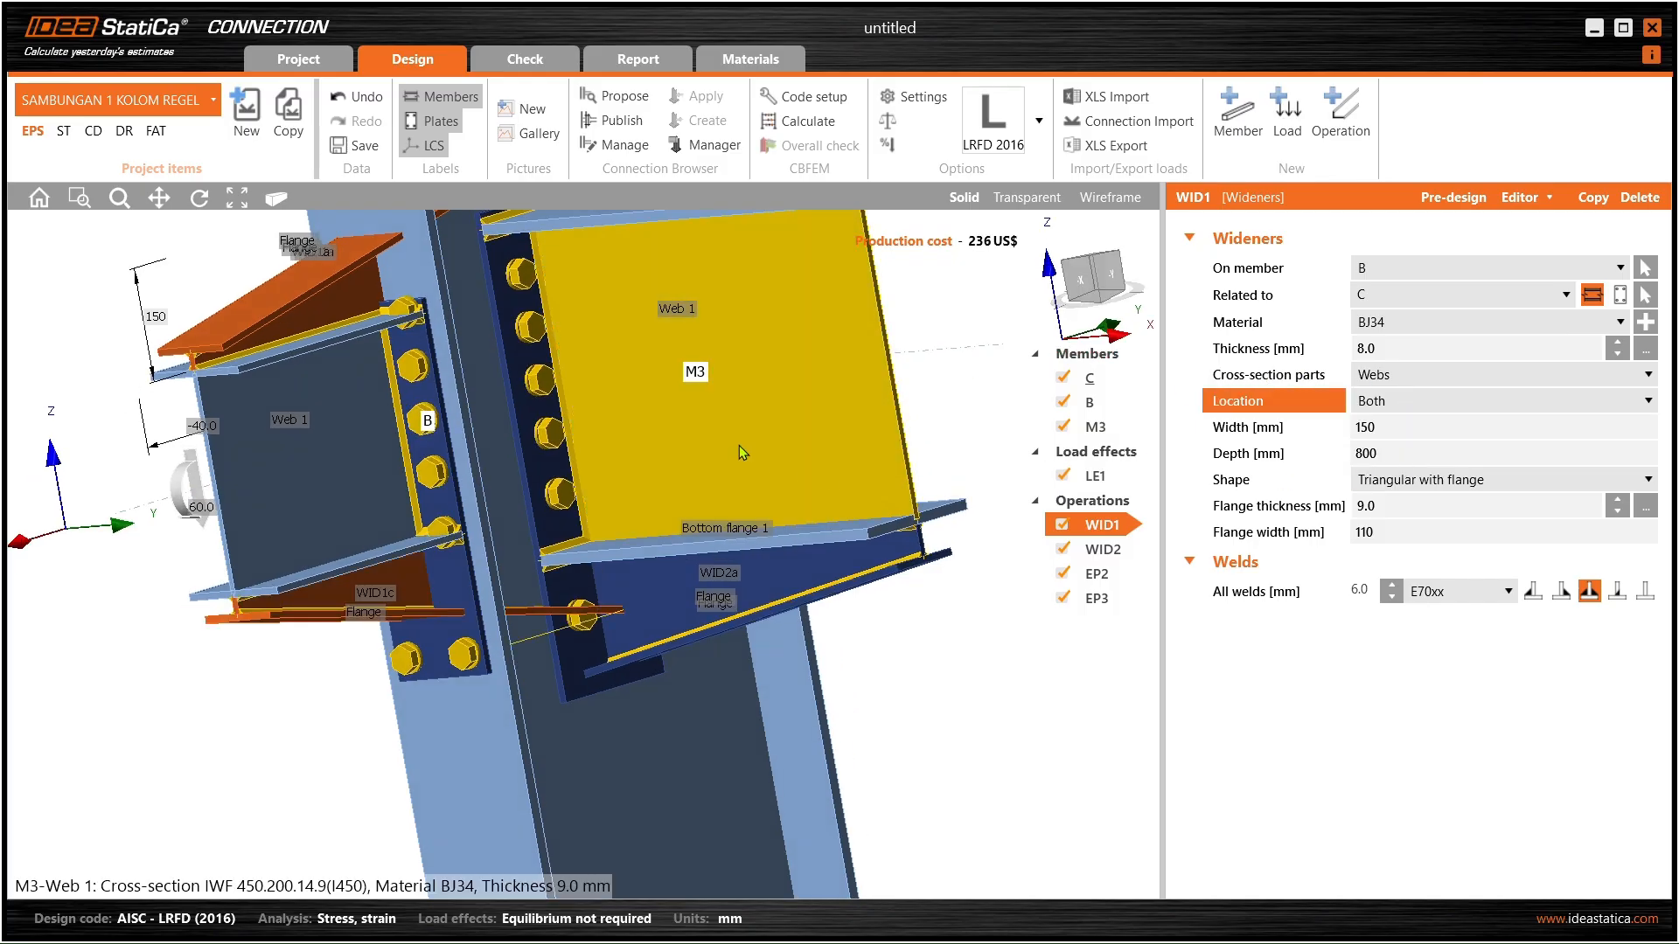
pyautogui.click(1449, 401)
pyautogui.click(1405, 442)
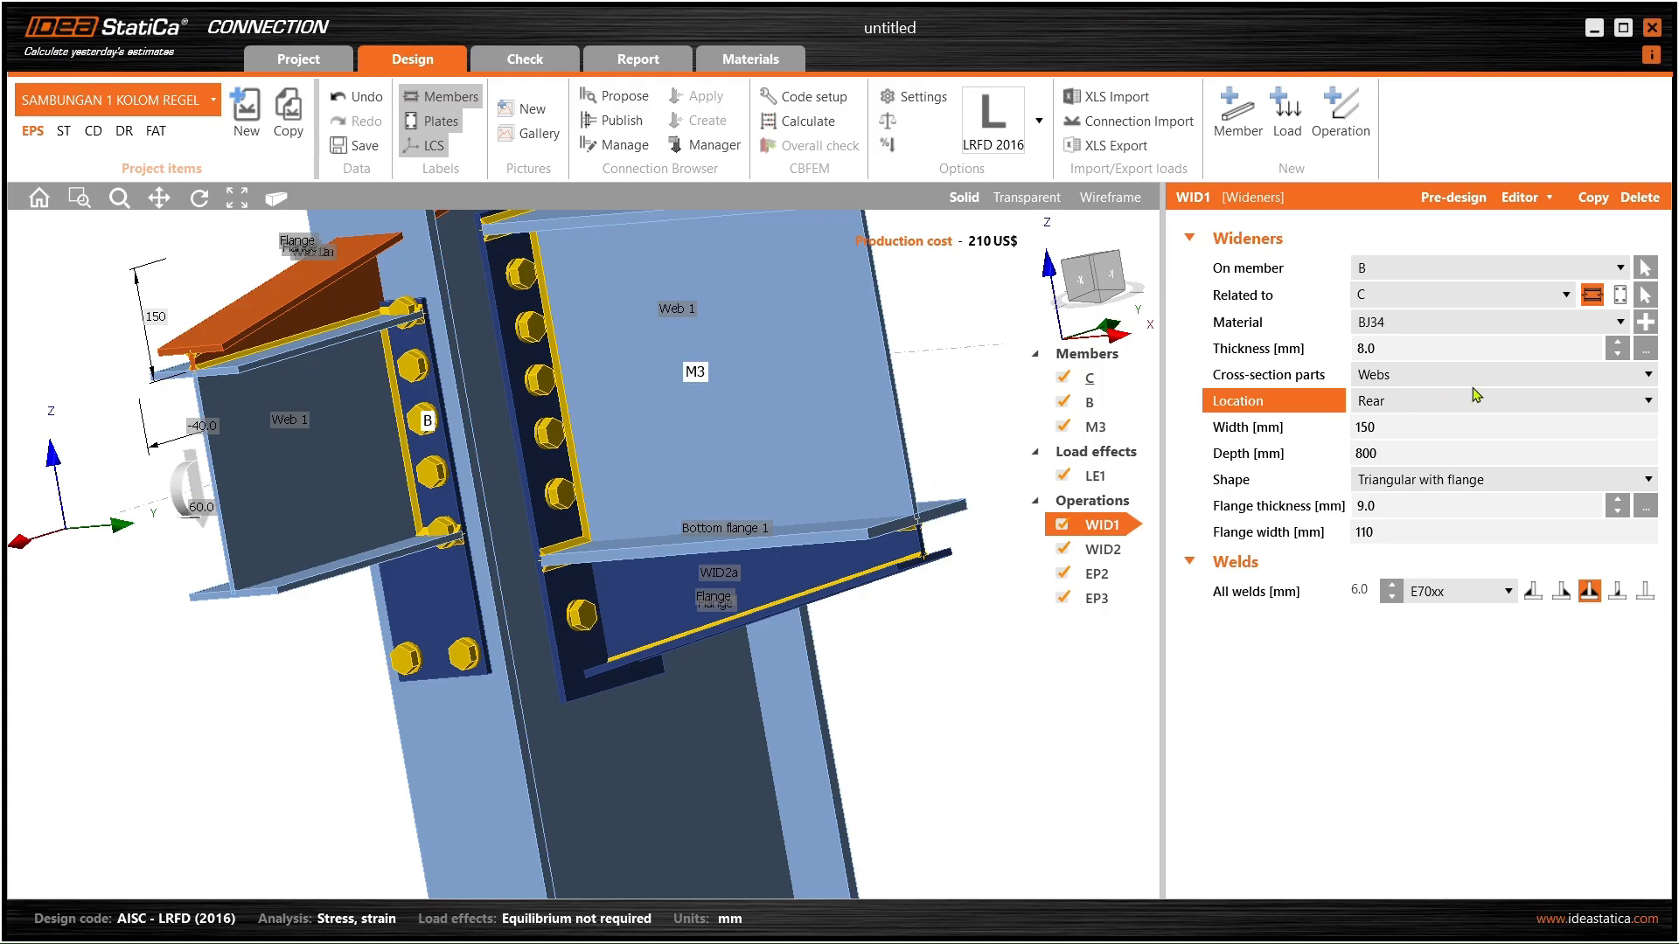
pyautogui.click(1470, 397)
pyautogui.click(1440, 402)
pyautogui.click(1446, 401)
pyautogui.click(1428, 431)
pyautogui.moveTo(532, 612); pyautogui.dragTo(682, 537, button='right')
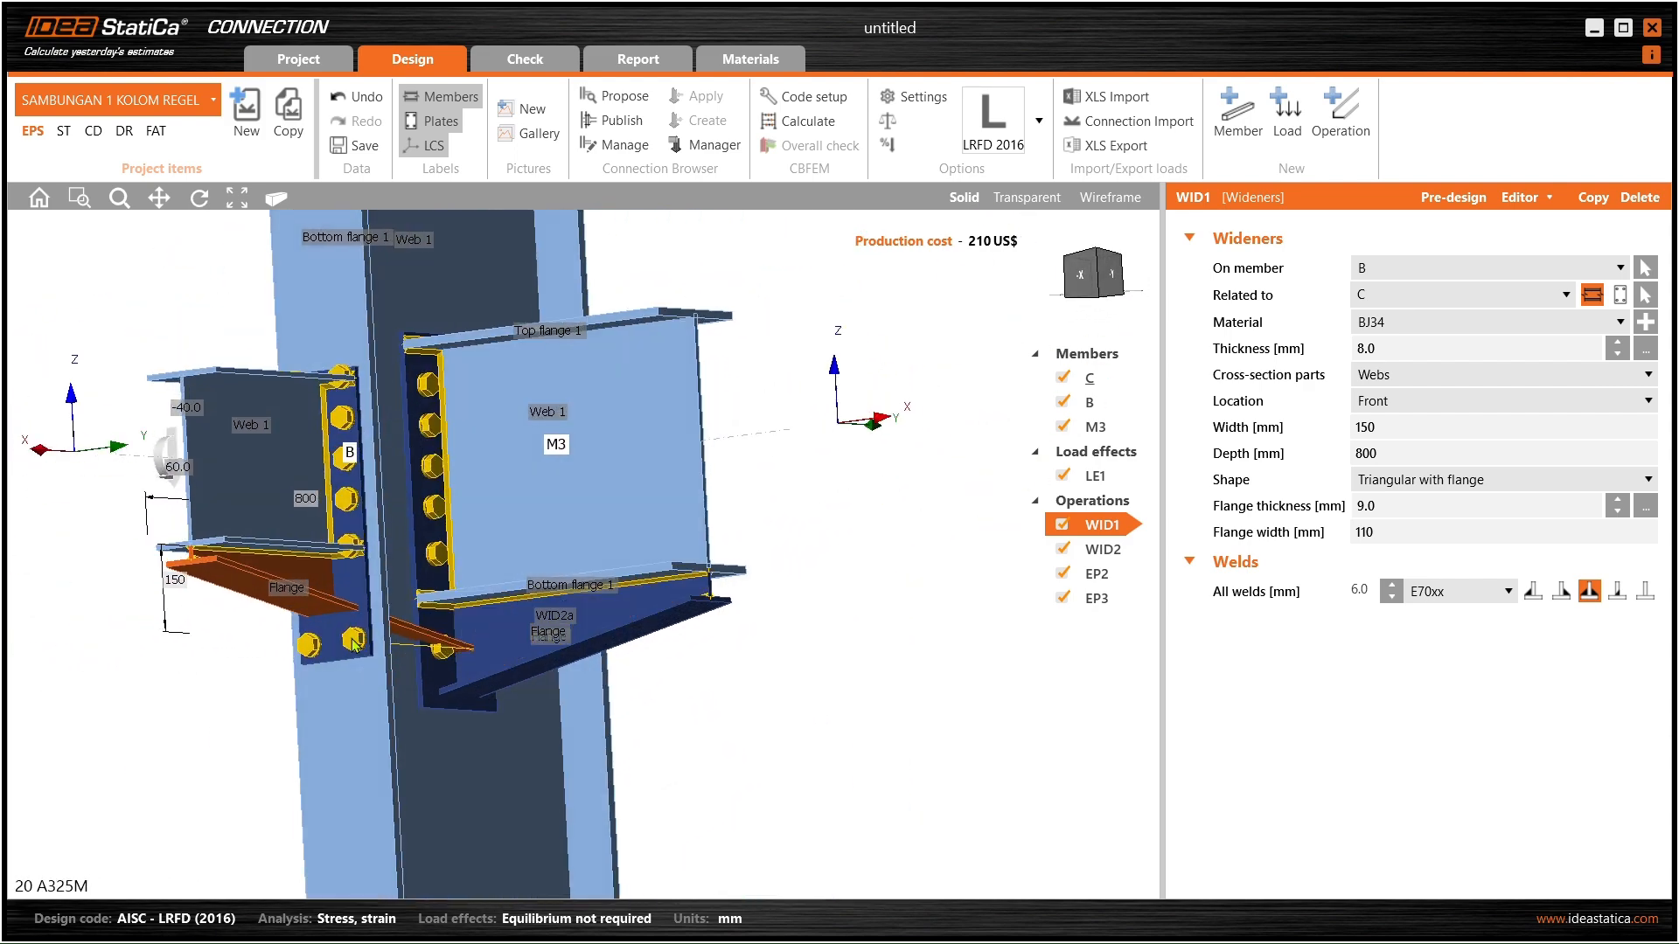
pyautogui.rightClick(1084, 531)
# - Delete widener WID1 and copy WID2 as WID3 placed on beam B
pyautogui.click(1137, 573)
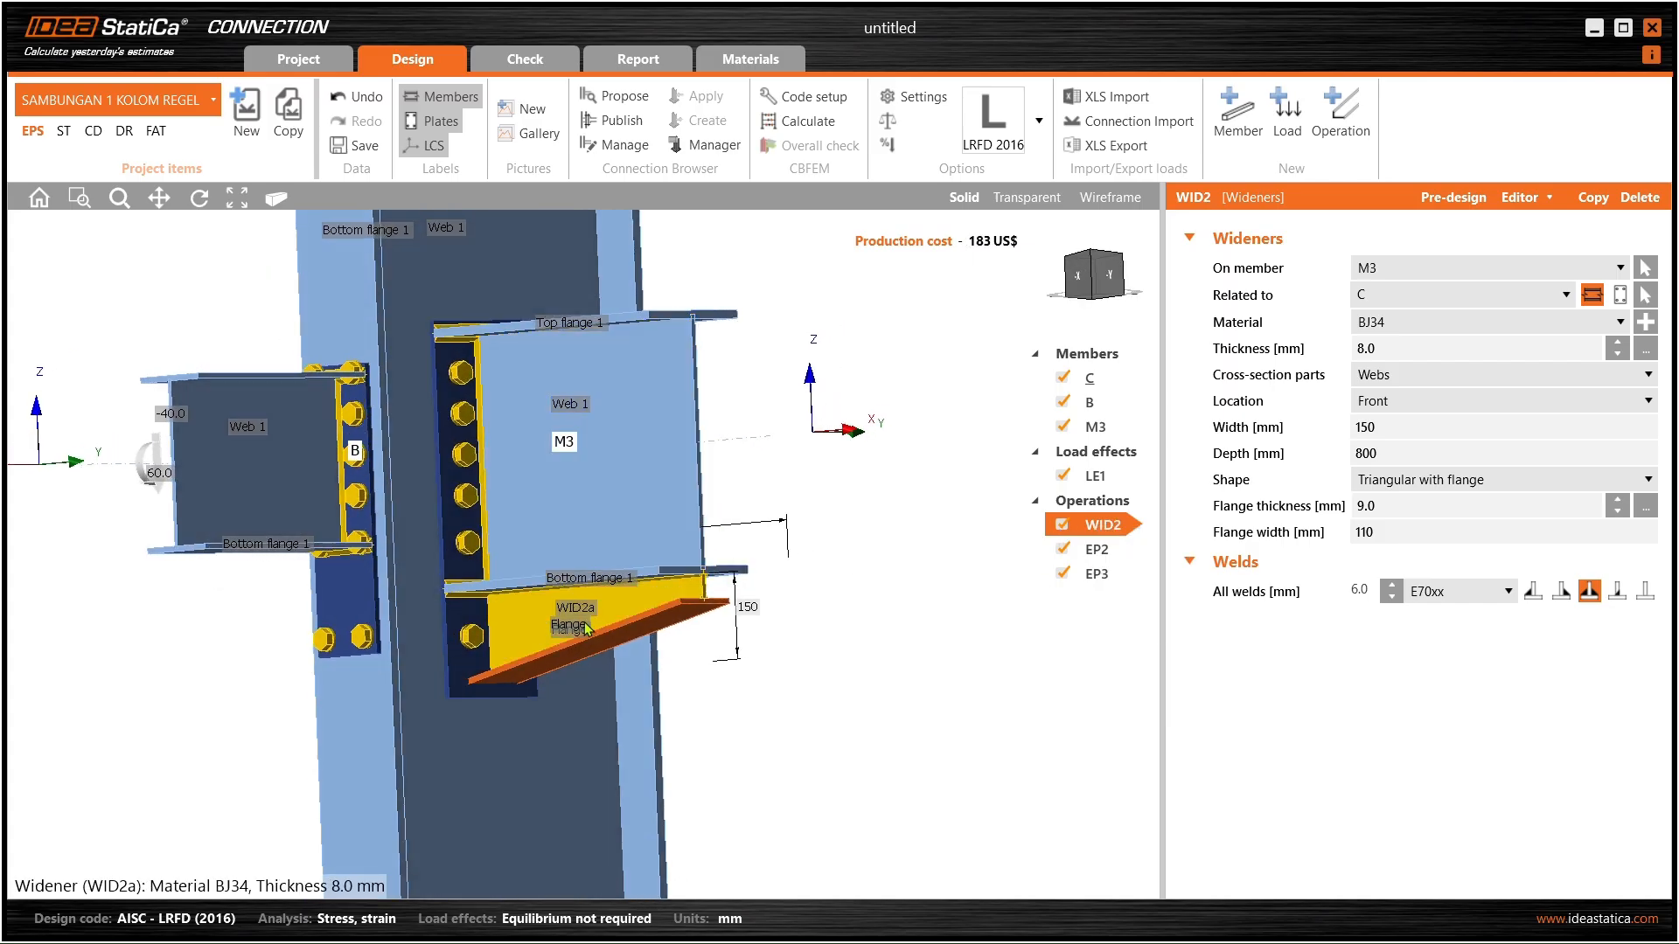
pyautogui.rightClick(1096, 530)
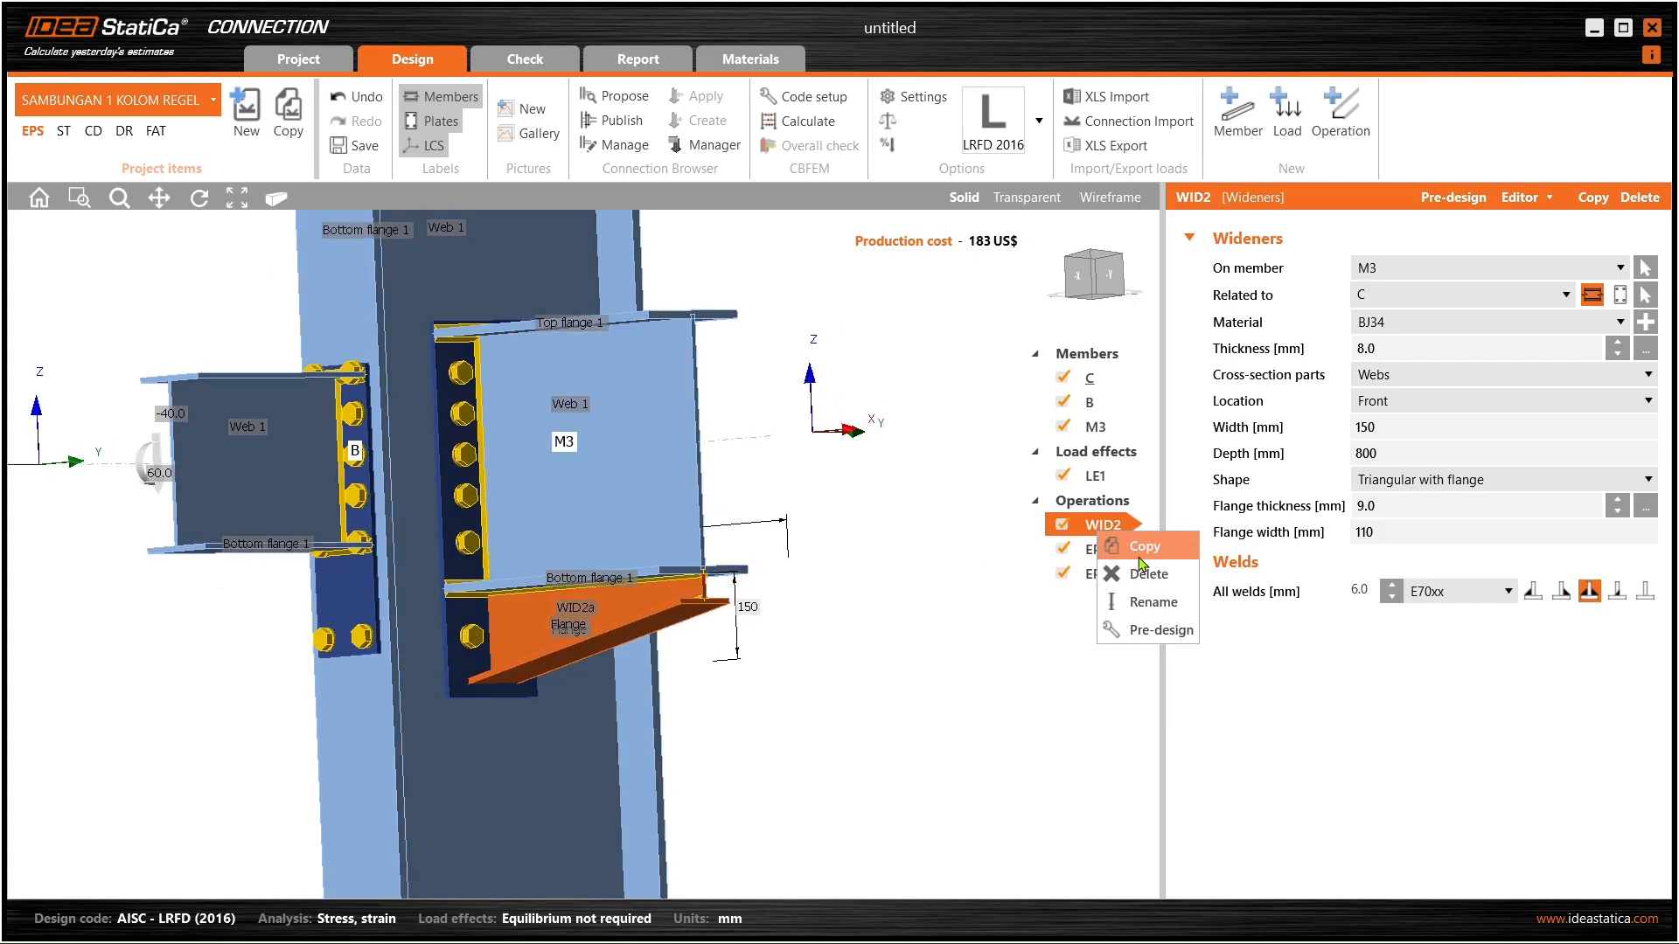
pyautogui.click(1140, 555)
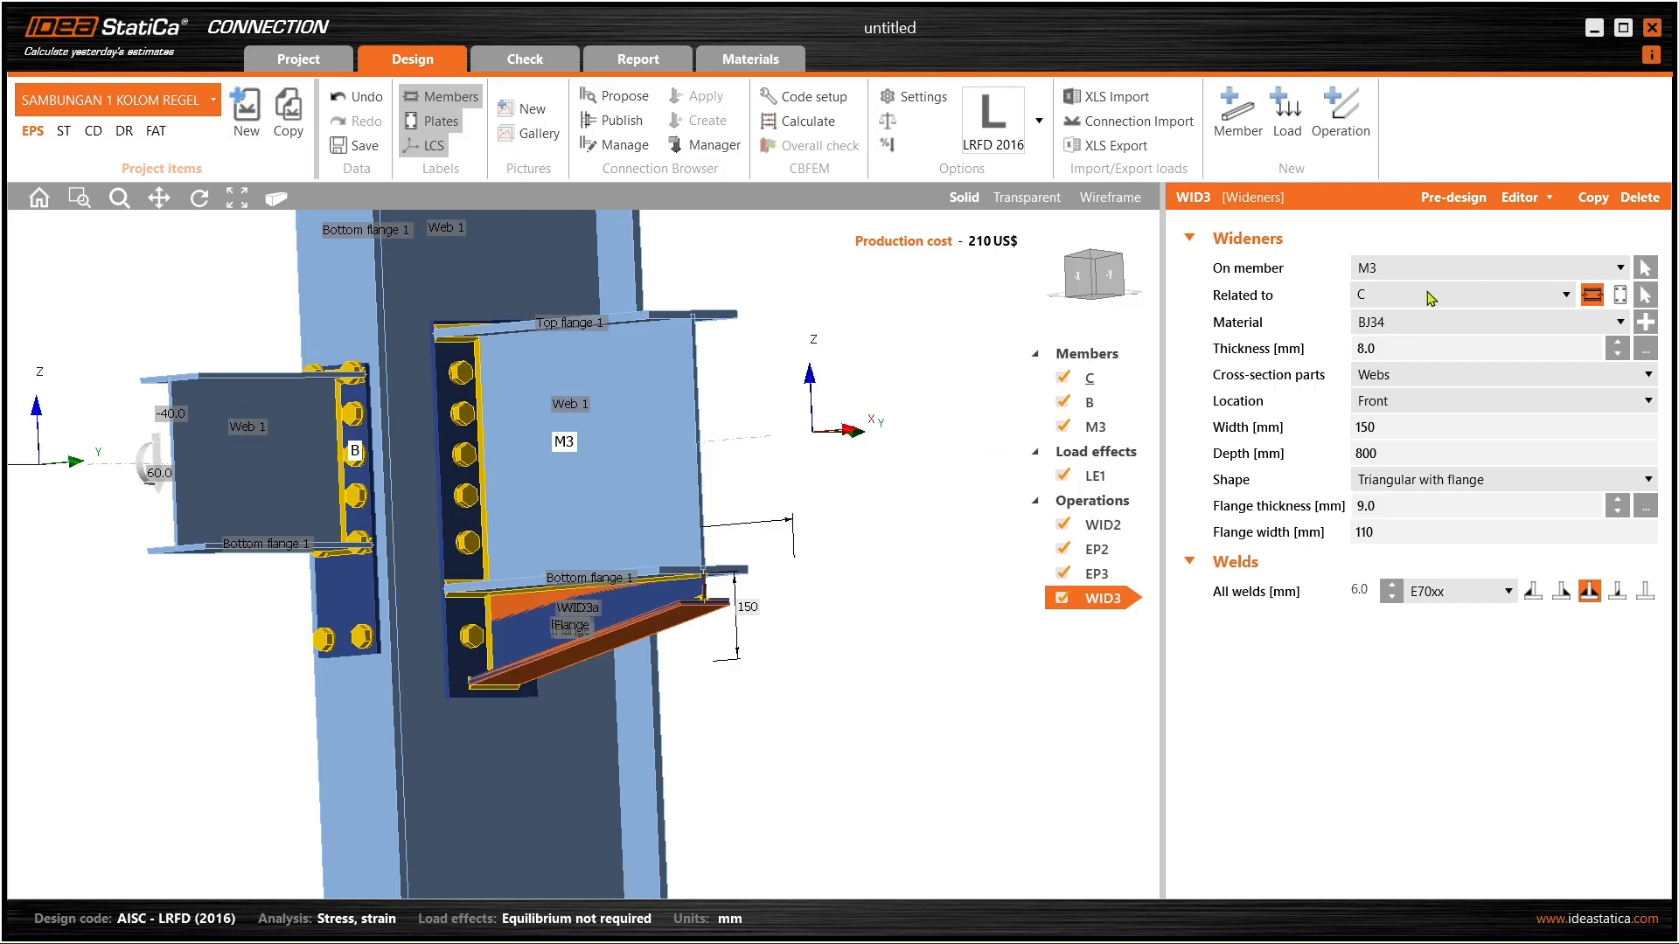
pyautogui.click(1449, 271)
pyautogui.click(1446, 306)
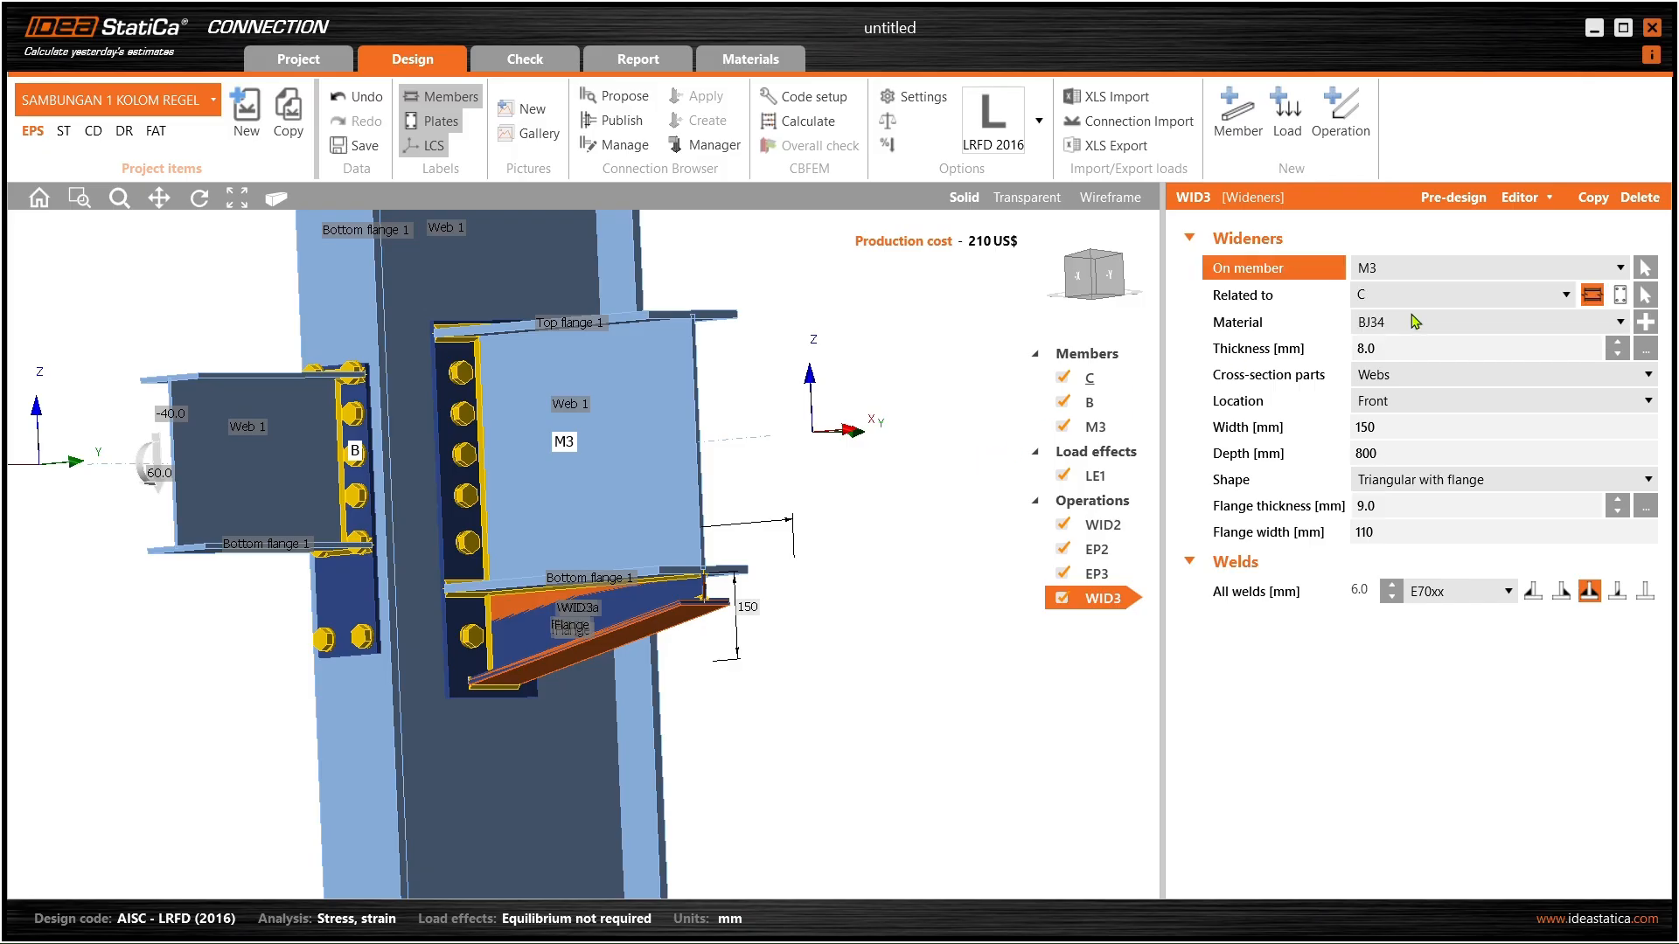
# - Select end plate EP3 on beam B and open it in the plate editor
pyautogui.moveTo(586, 515); pyautogui.dragTo(434, 531, button='middle')
pyautogui.scroll(3, 334, 580)
pyautogui.moveTo(336, 581); pyautogui.dragTo(455, 385, button='middle')
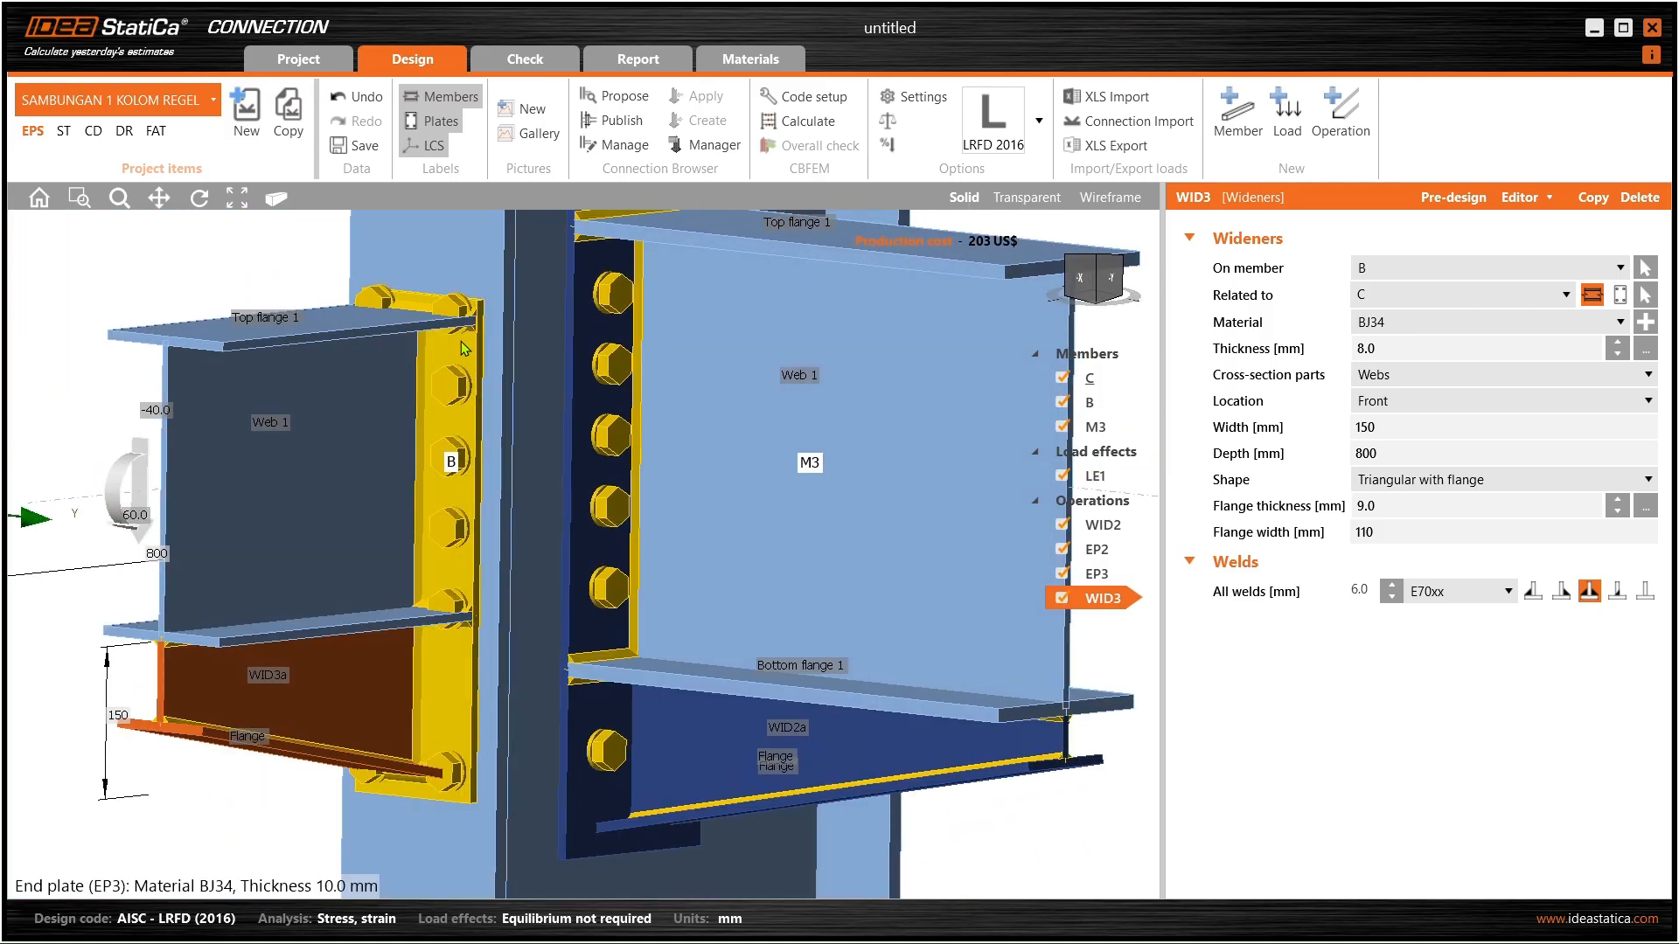
pyautogui.click(461, 378)
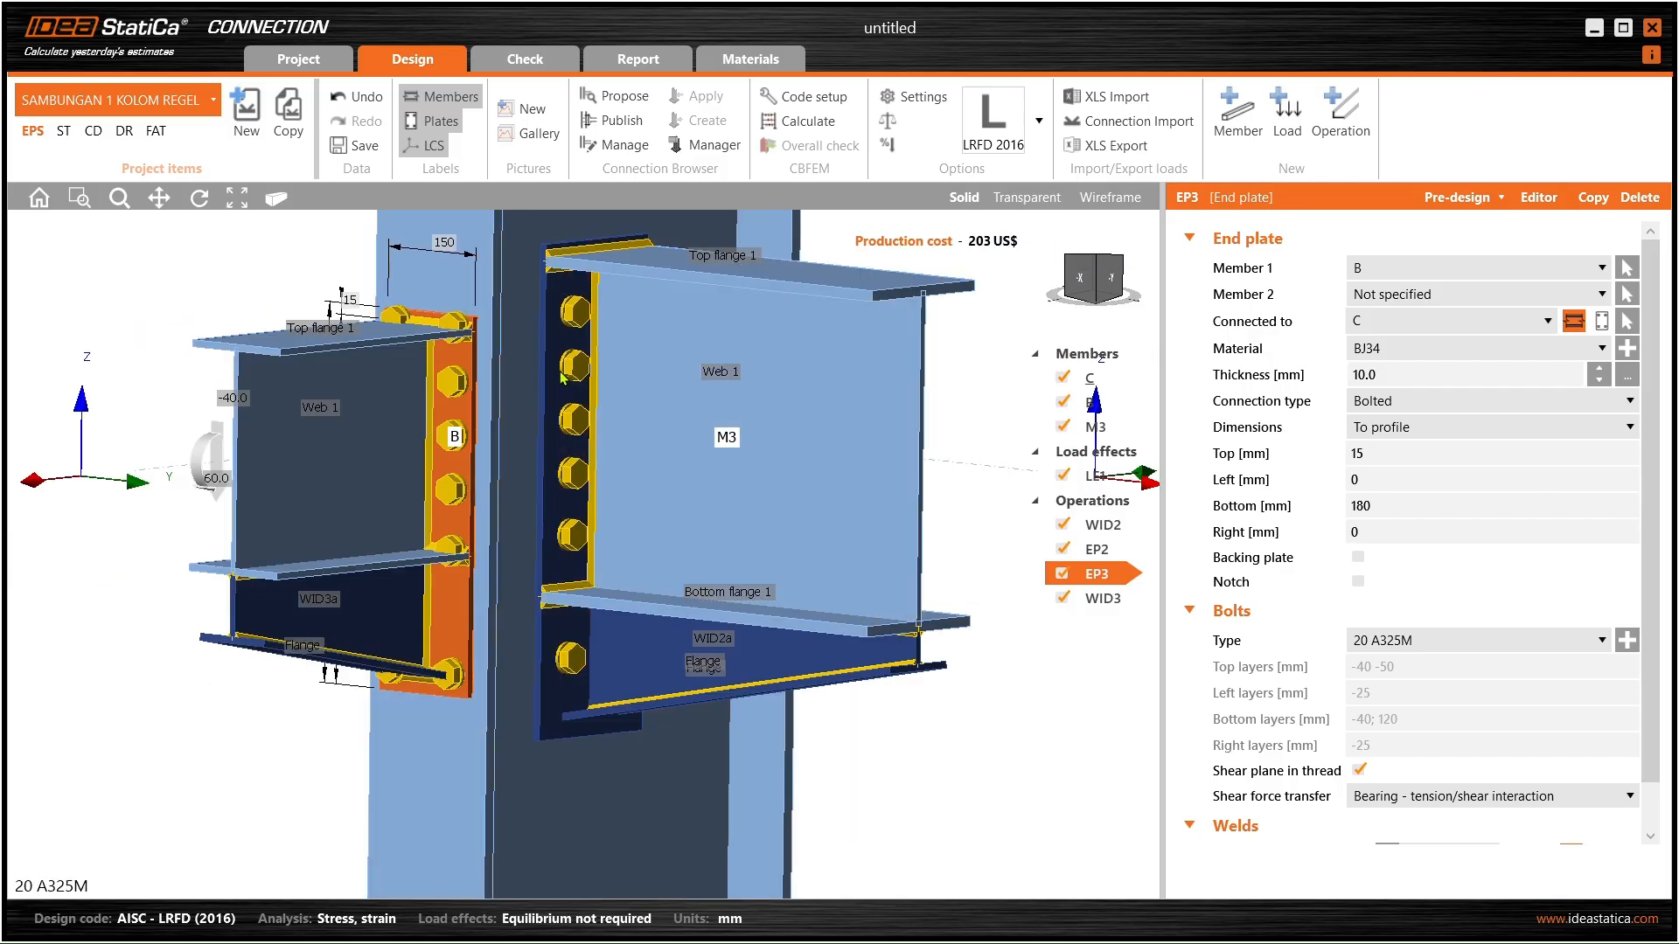
pyautogui.scroll(-4, 578, 359)
pyautogui.scroll(3, 578, 358)
pyautogui.moveTo(567, 357); pyautogui.dragTo(477, 373, button='middle')
pyautogui.scroll(3, 442, 364)
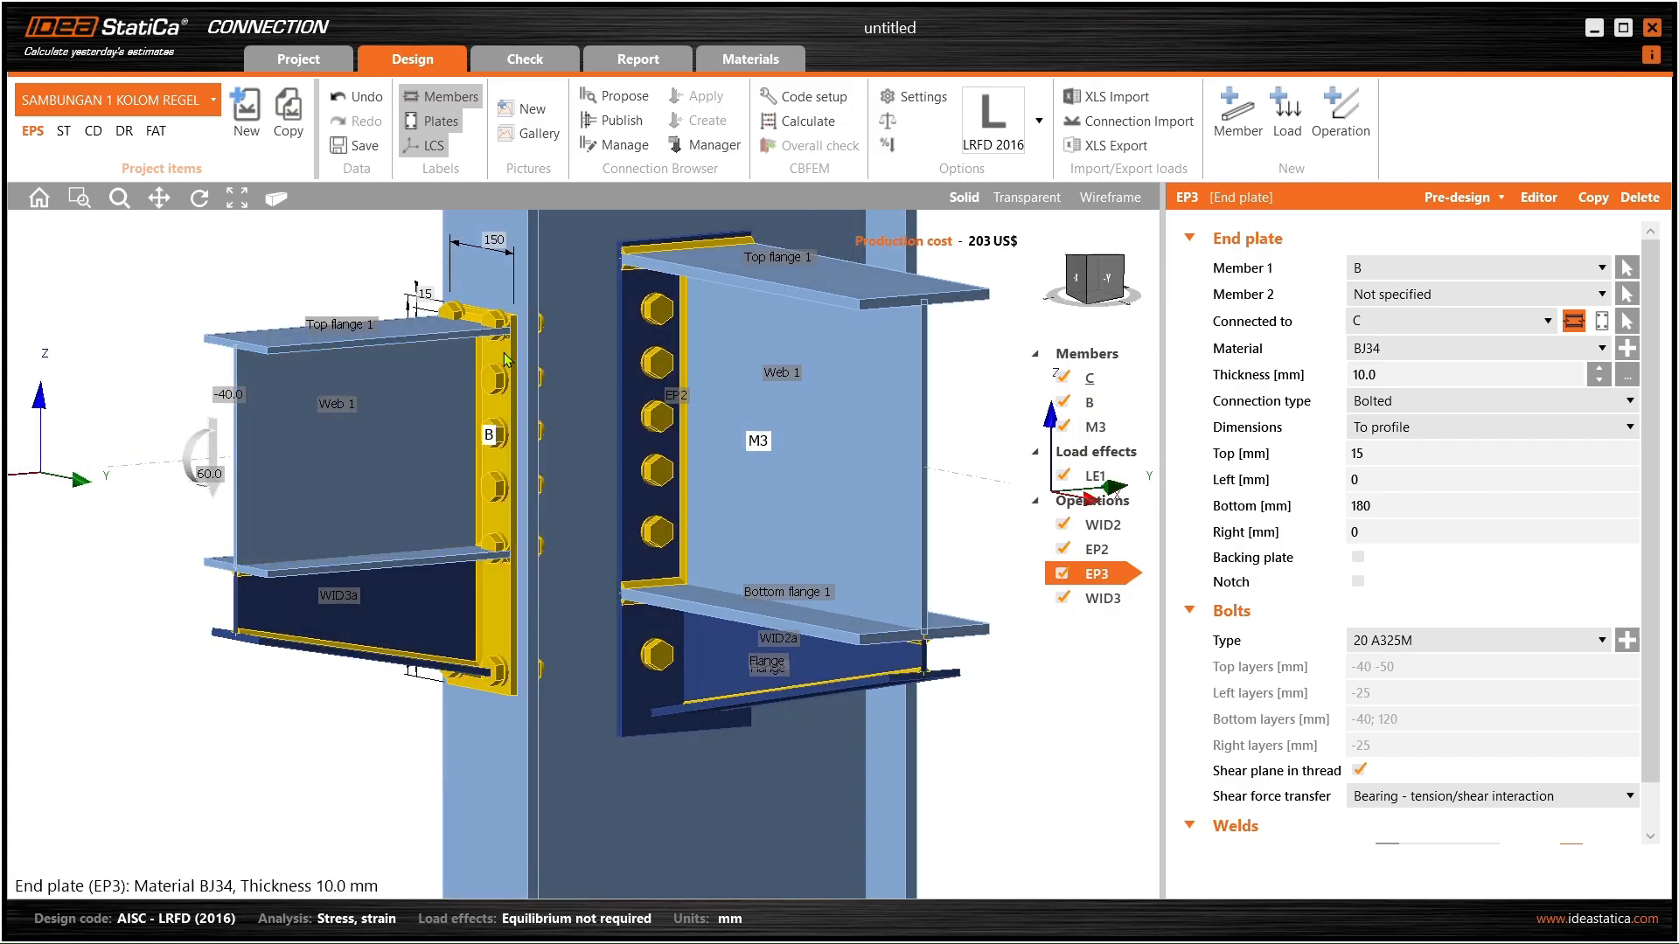
pyautogui.click(1543, 199)
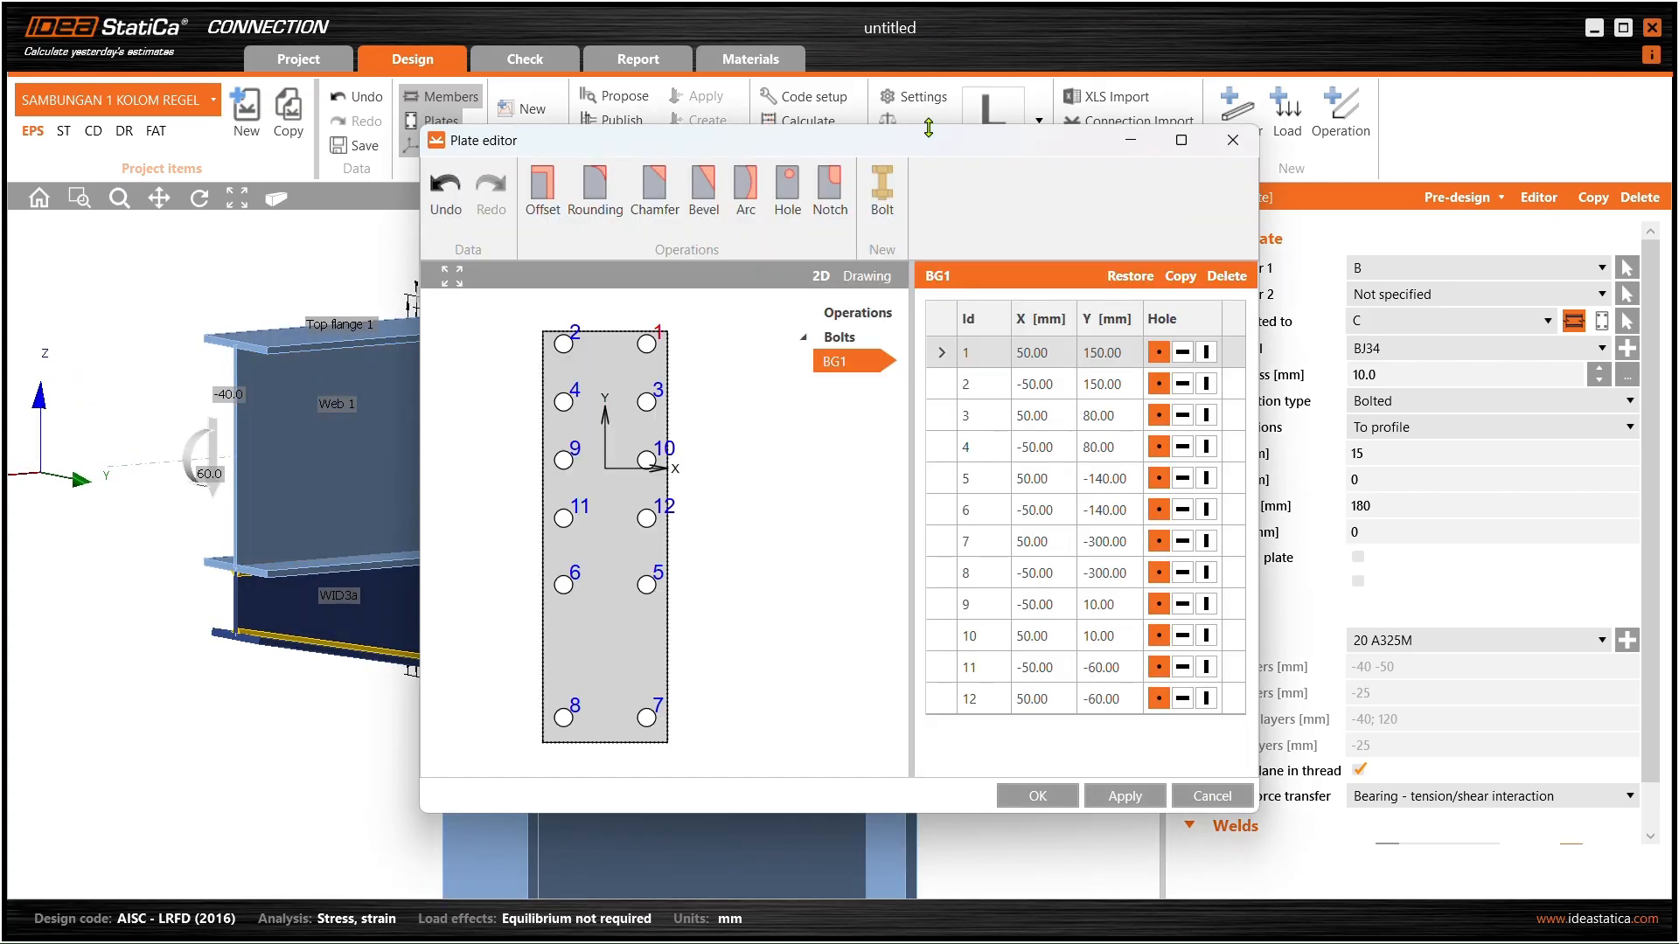
# - Delete the two top bolts, then bolts 5 and 6, from bolt group BG1
pyautogui.moveTo(887, 138); pyautogui.dragTo(1209, 140)
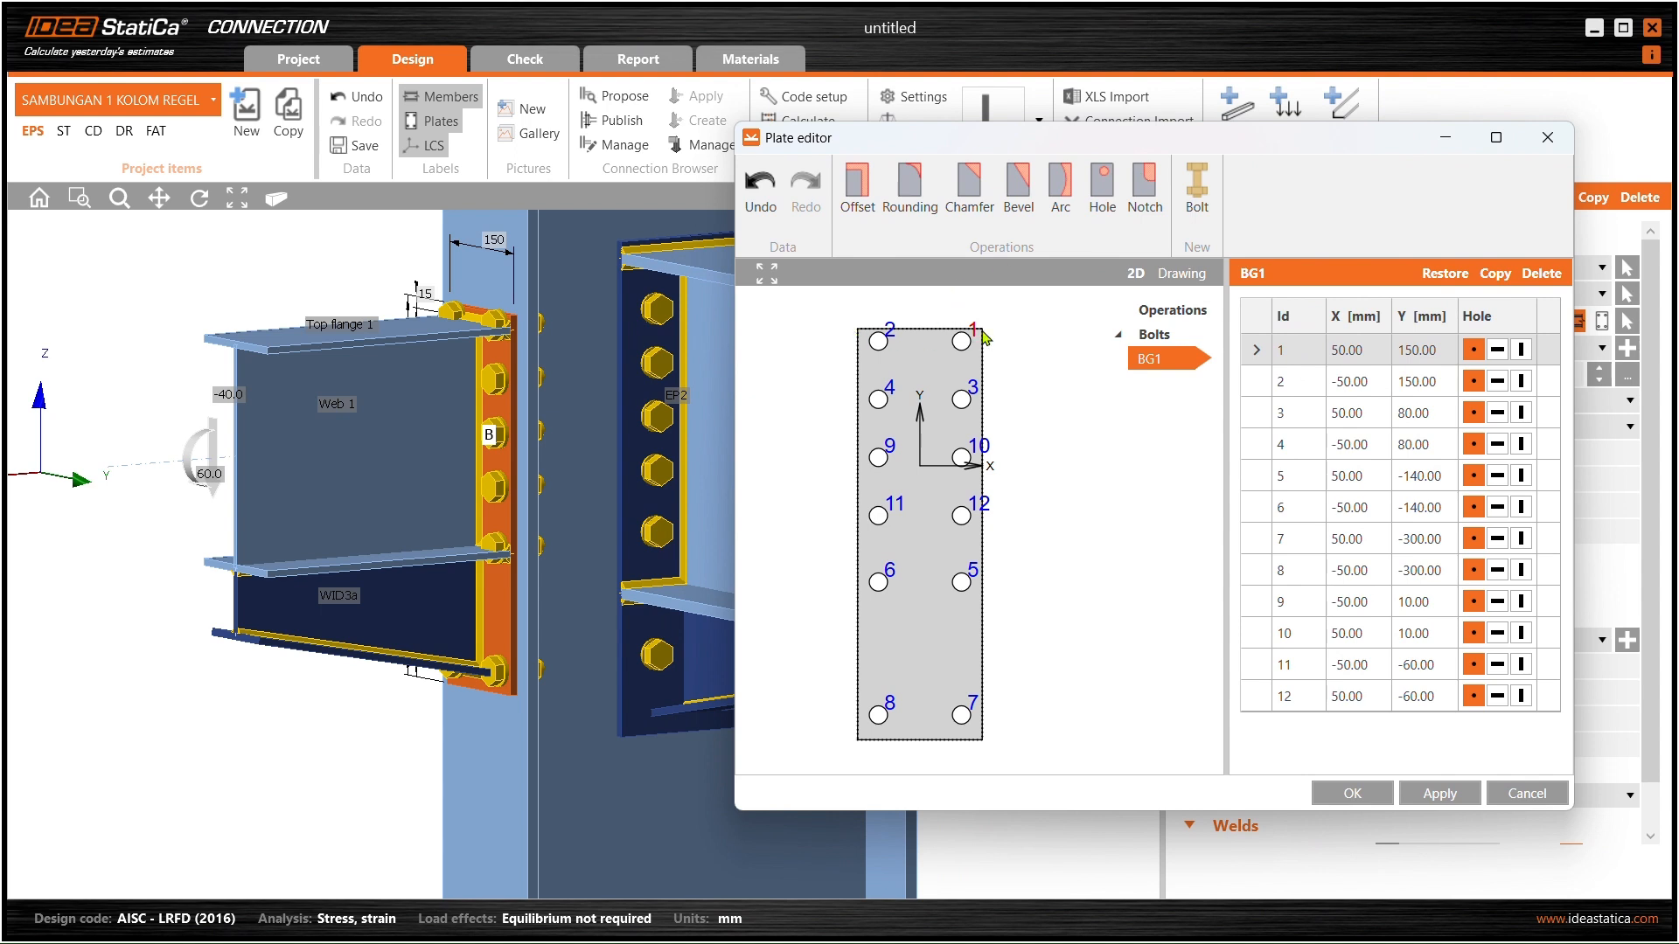
pyautogui.click(1536, 277)
pyautogui.click(1534, 278)
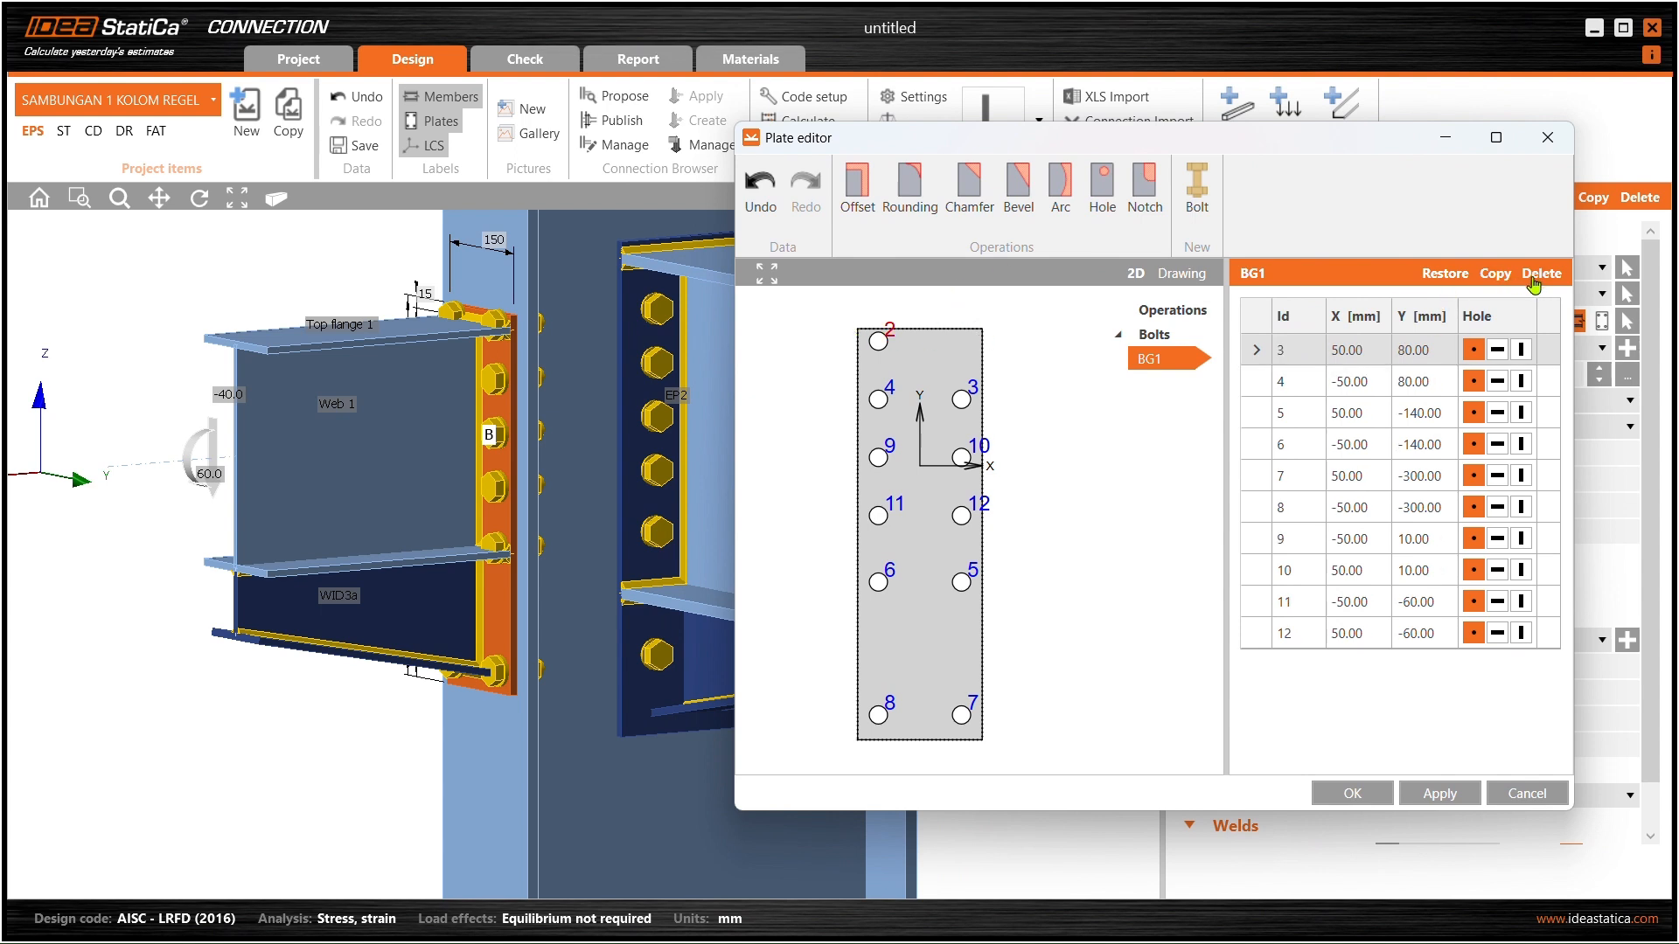
pyautogui.click(1439, 793)
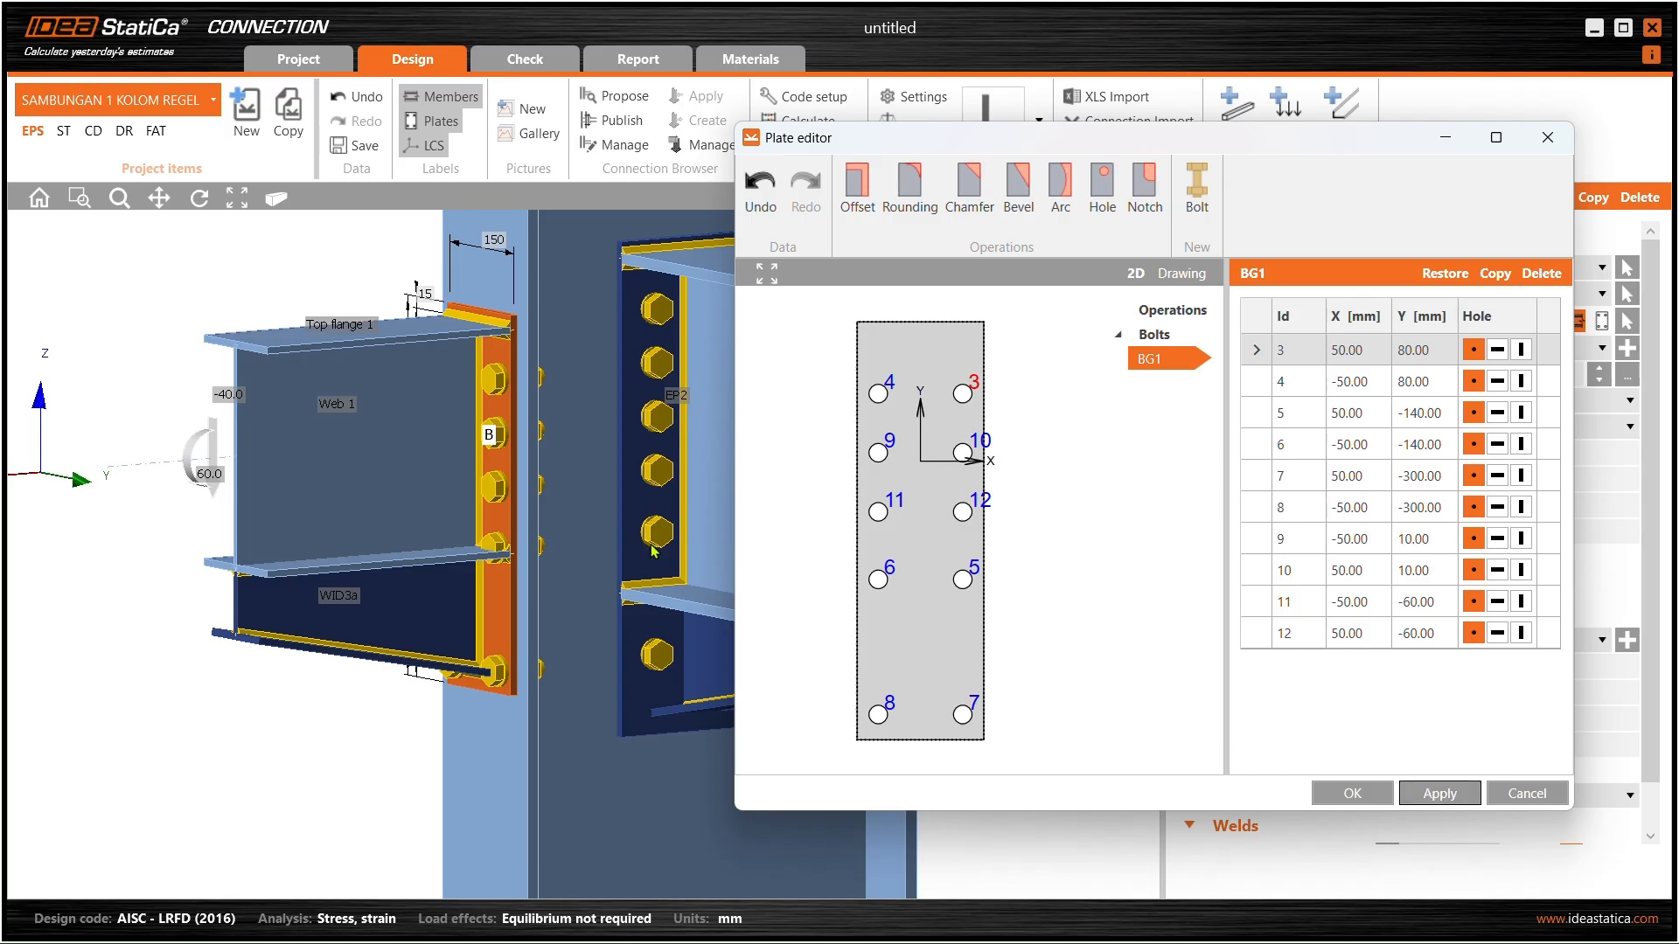
pyautogui.click(976, 573)
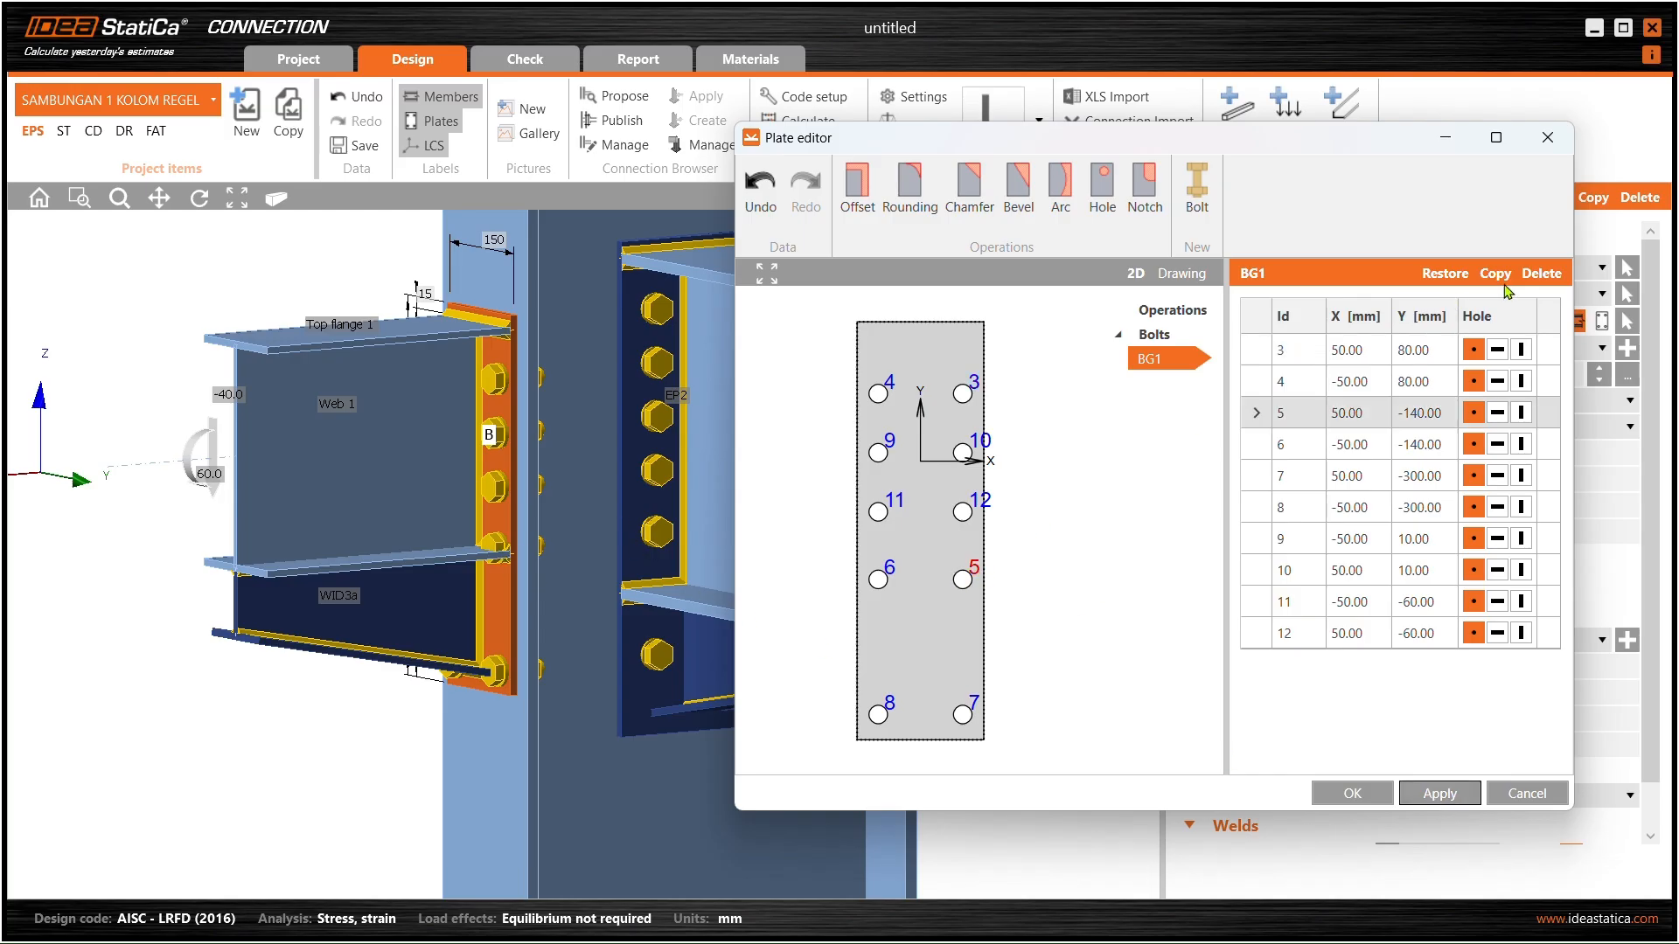
pyautogui.click(1540, 273)
pyautogui.click(1541, 273)
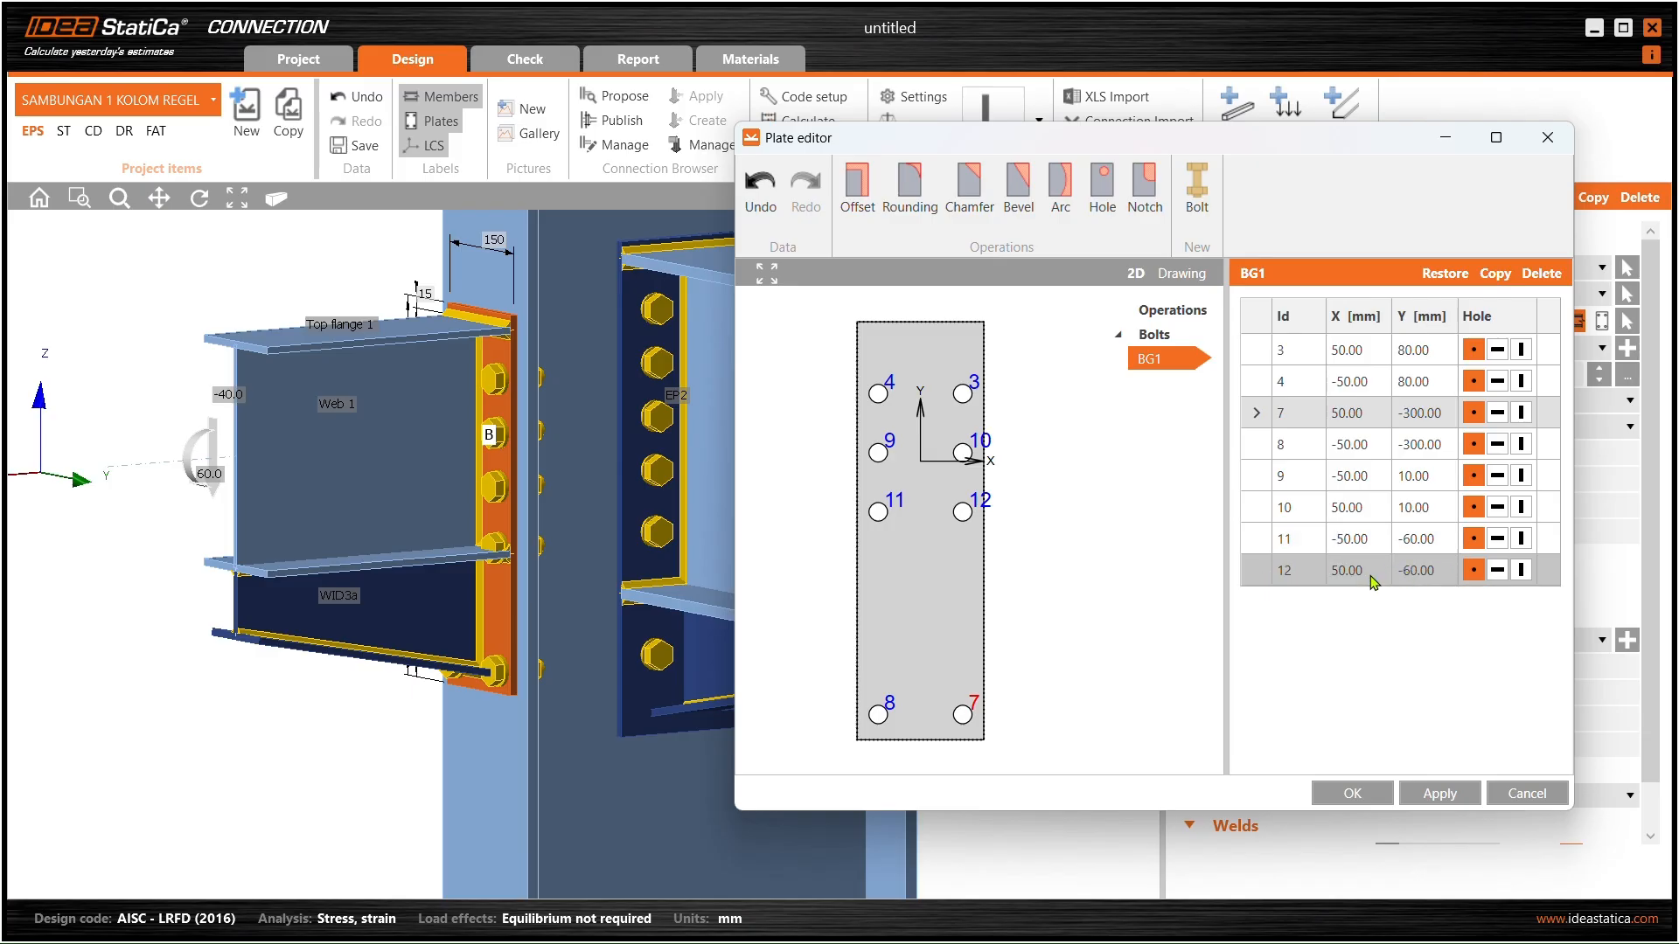
# - Try Y −20 for bolt 12, then restore it to Y −60
pyautogui.click(1445, 575)
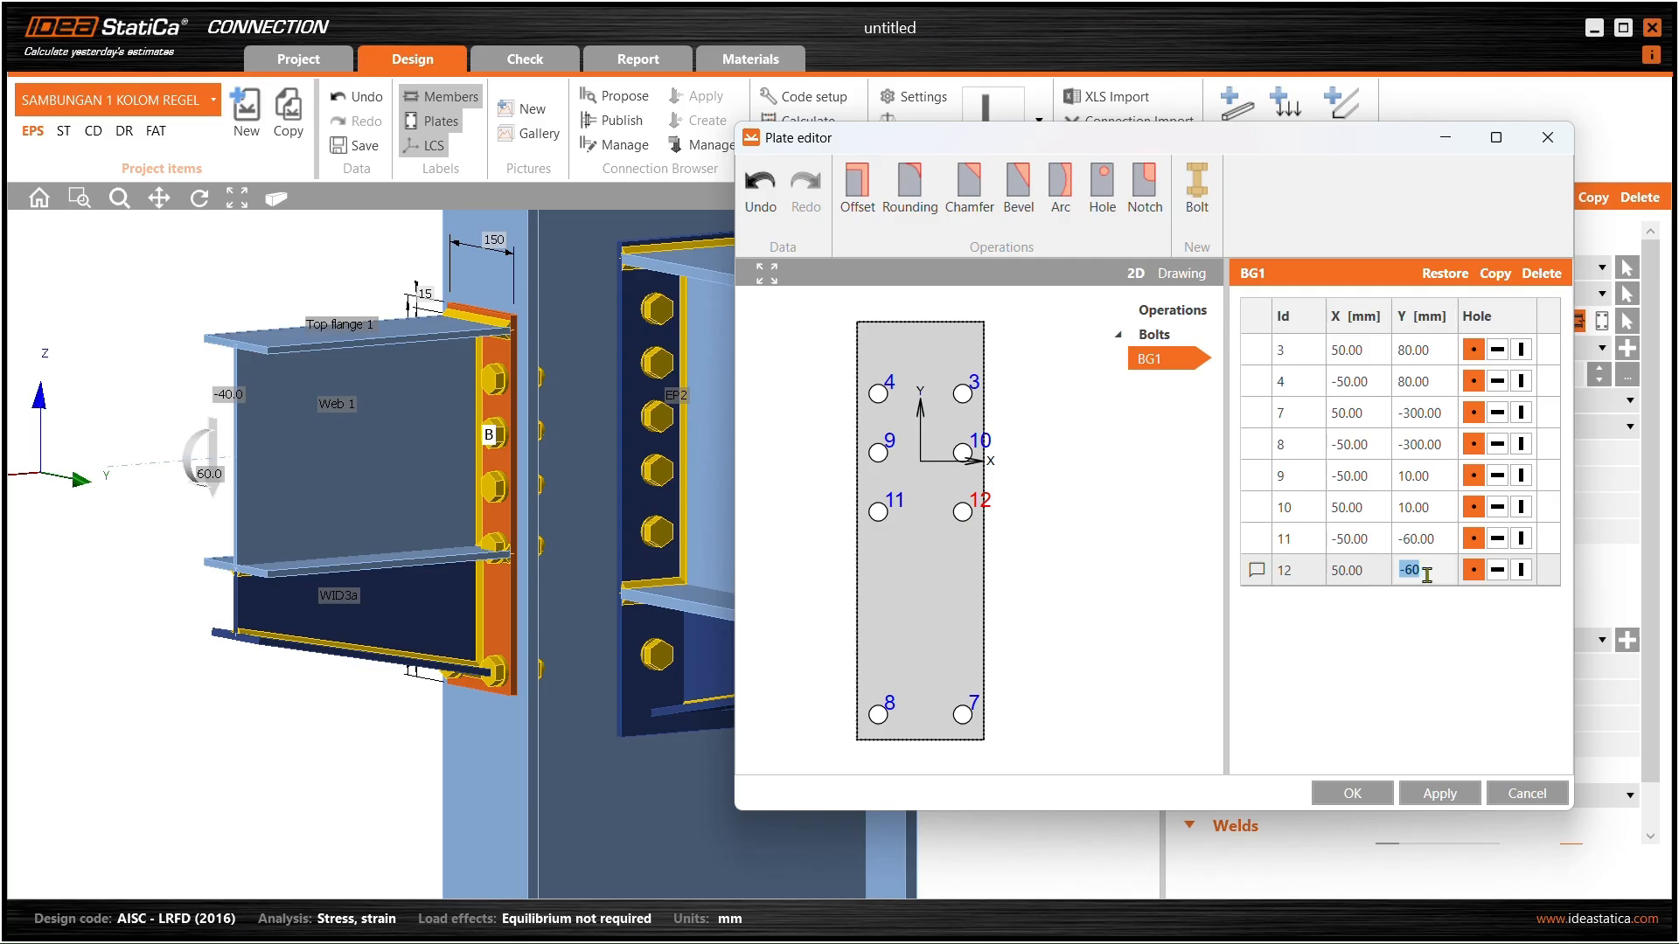
pyautogui.write('-20')
pyautogui.click(1434, 539)
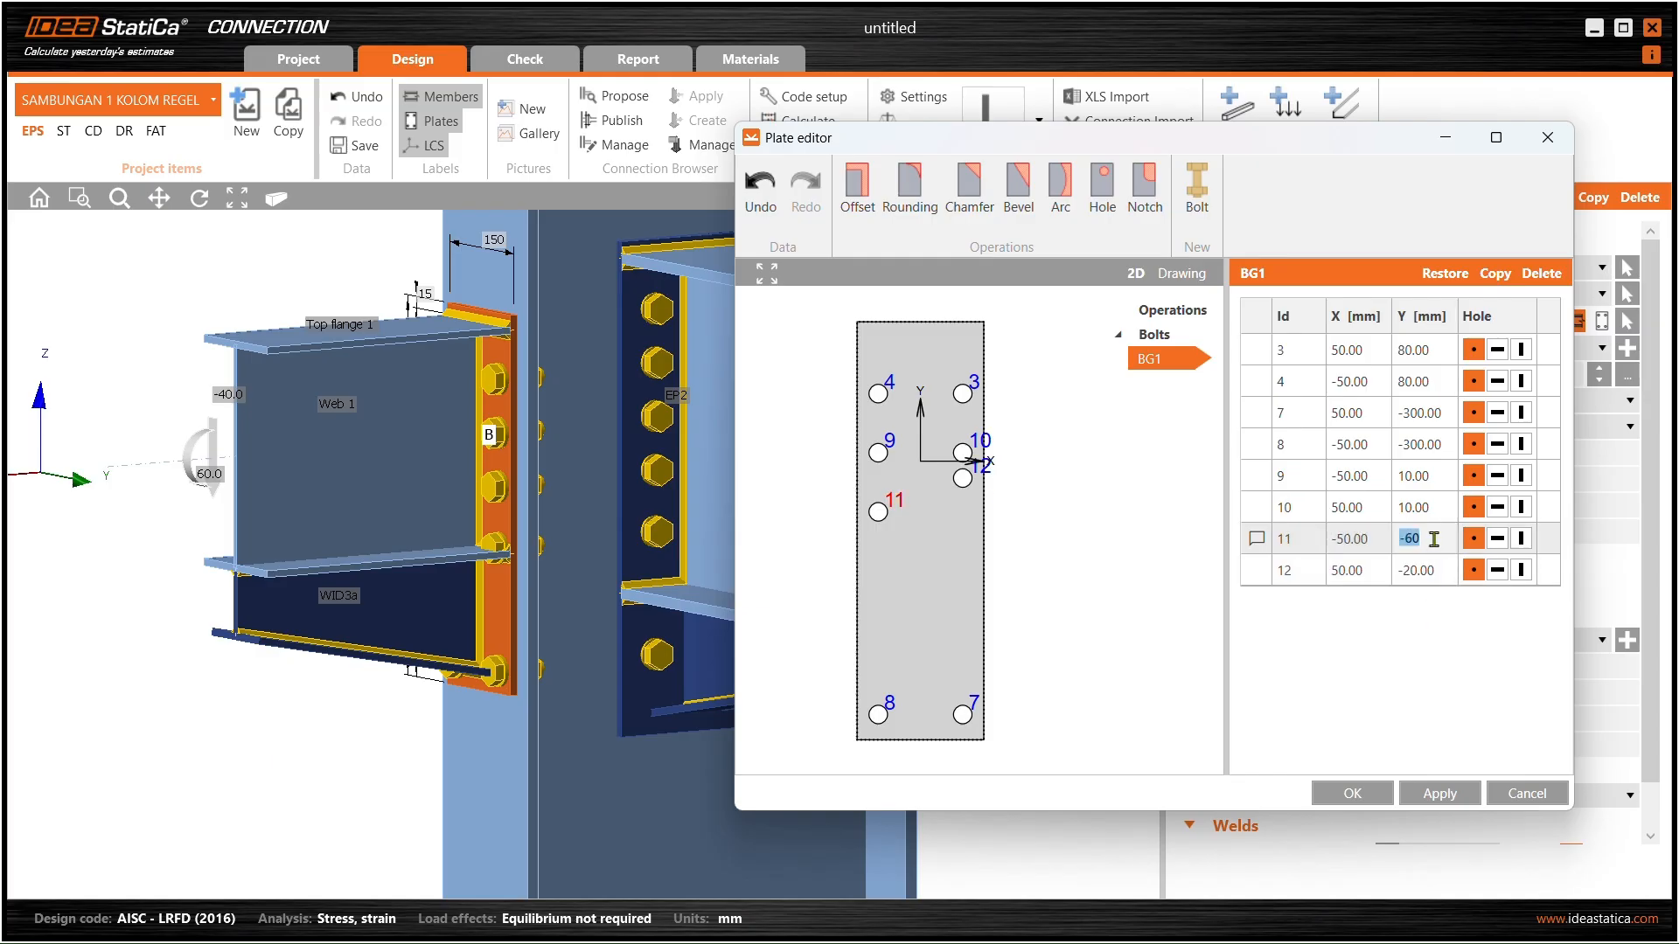
pyautogui.click(1439, 570)
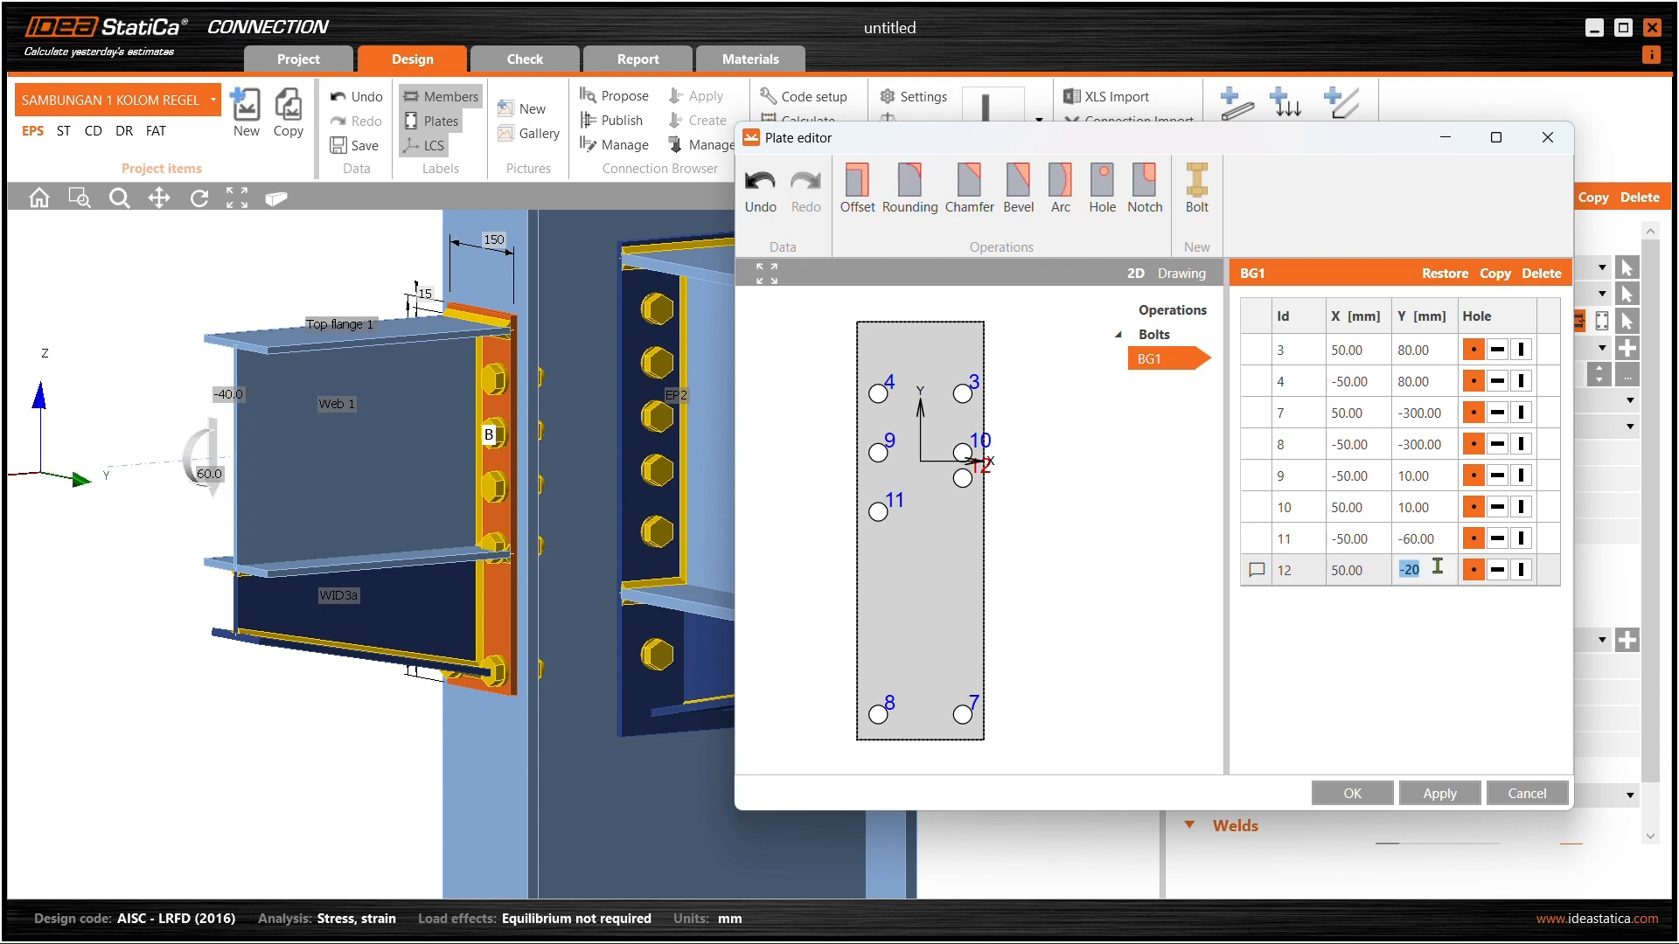
pyautogui.click(1430, 572)
pyautogui.write('60')
pyautogui.click(1427, 541)
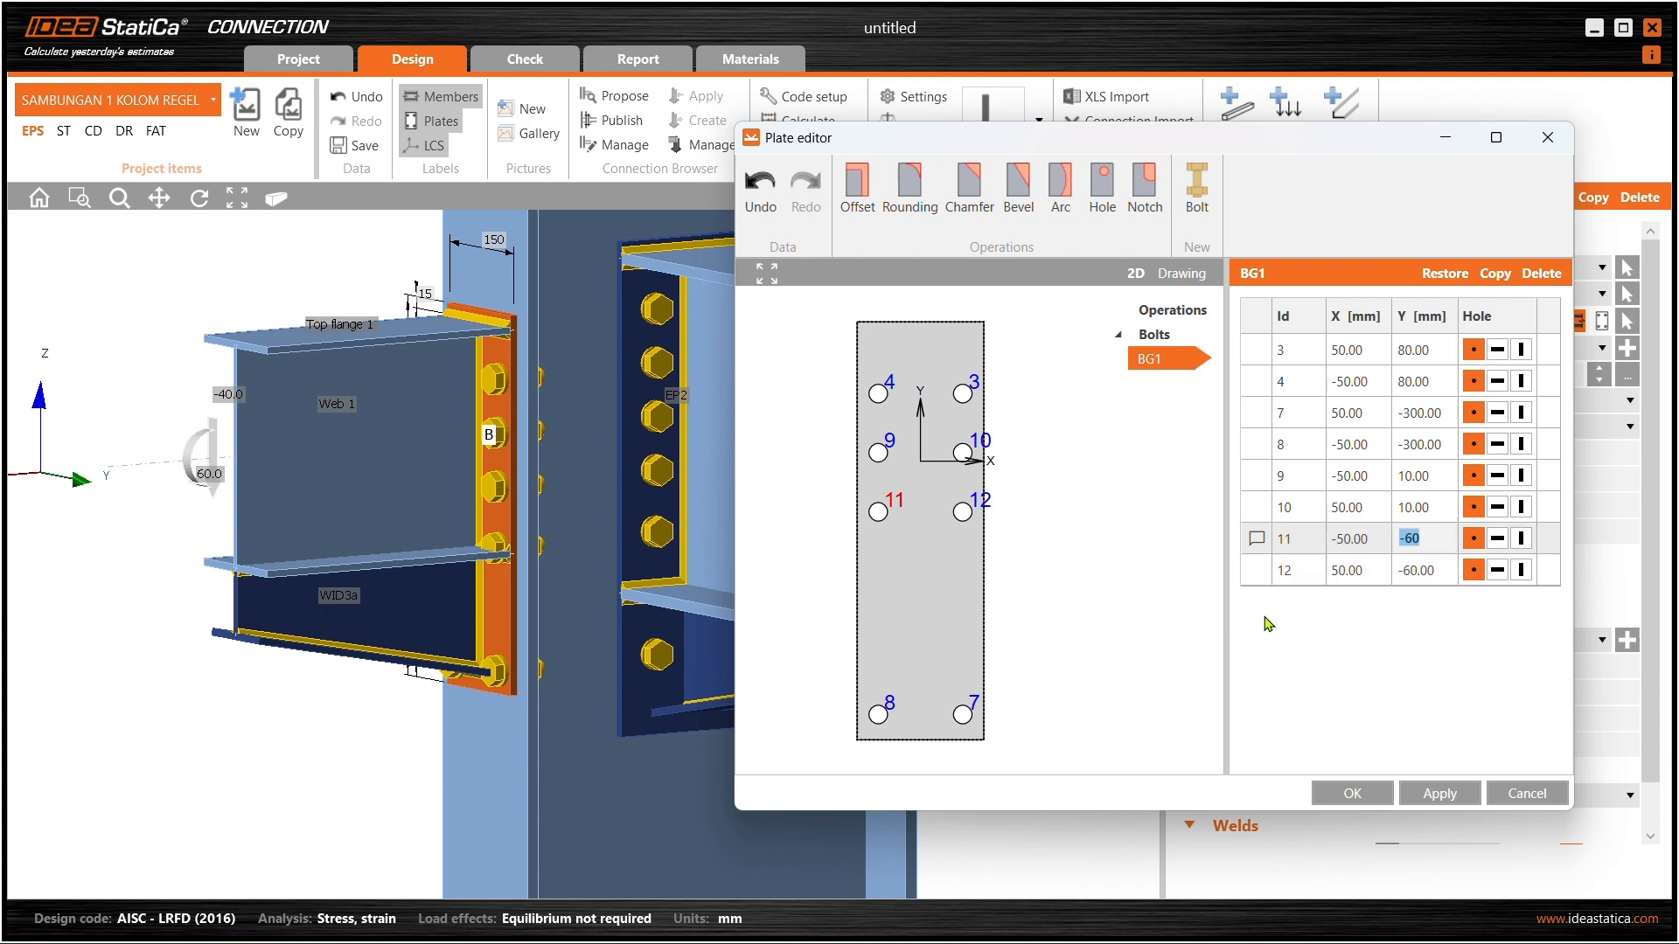
# - Move bolt 7 to Y −200, then to Y −220, and apply it
pyautogui.click(957, 710)
pyautogui.click(1409, 413)
pyautogui.moveTo(1426, 412); pyautogui.dragTo(1414, 438)
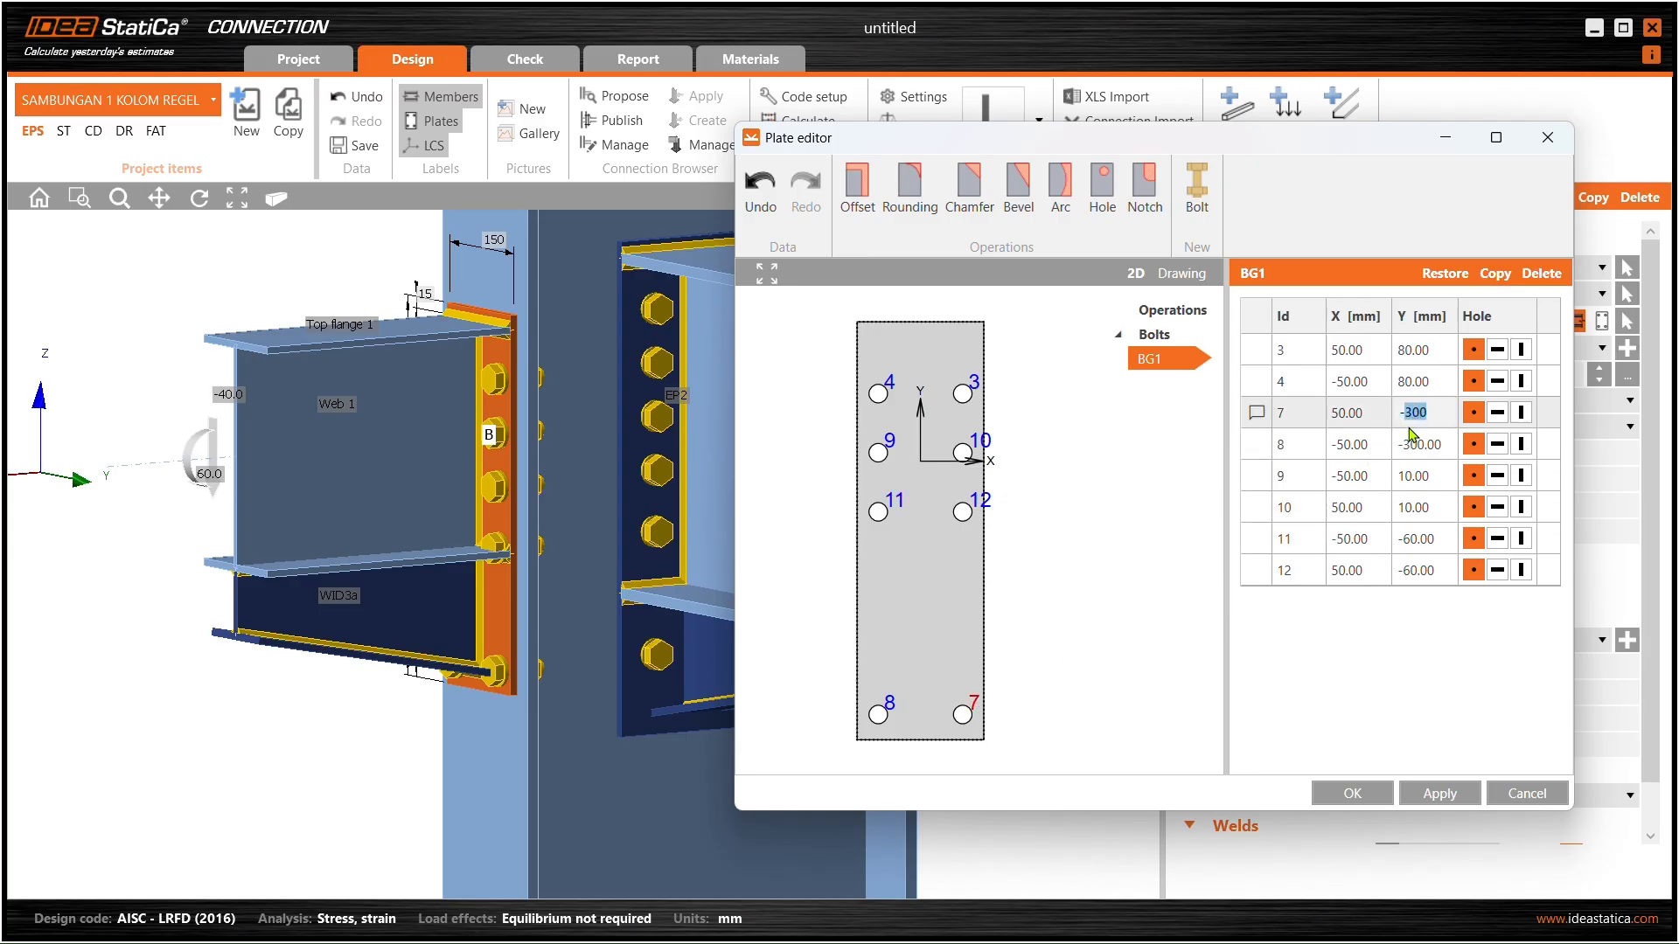
pyautogui.write('2')
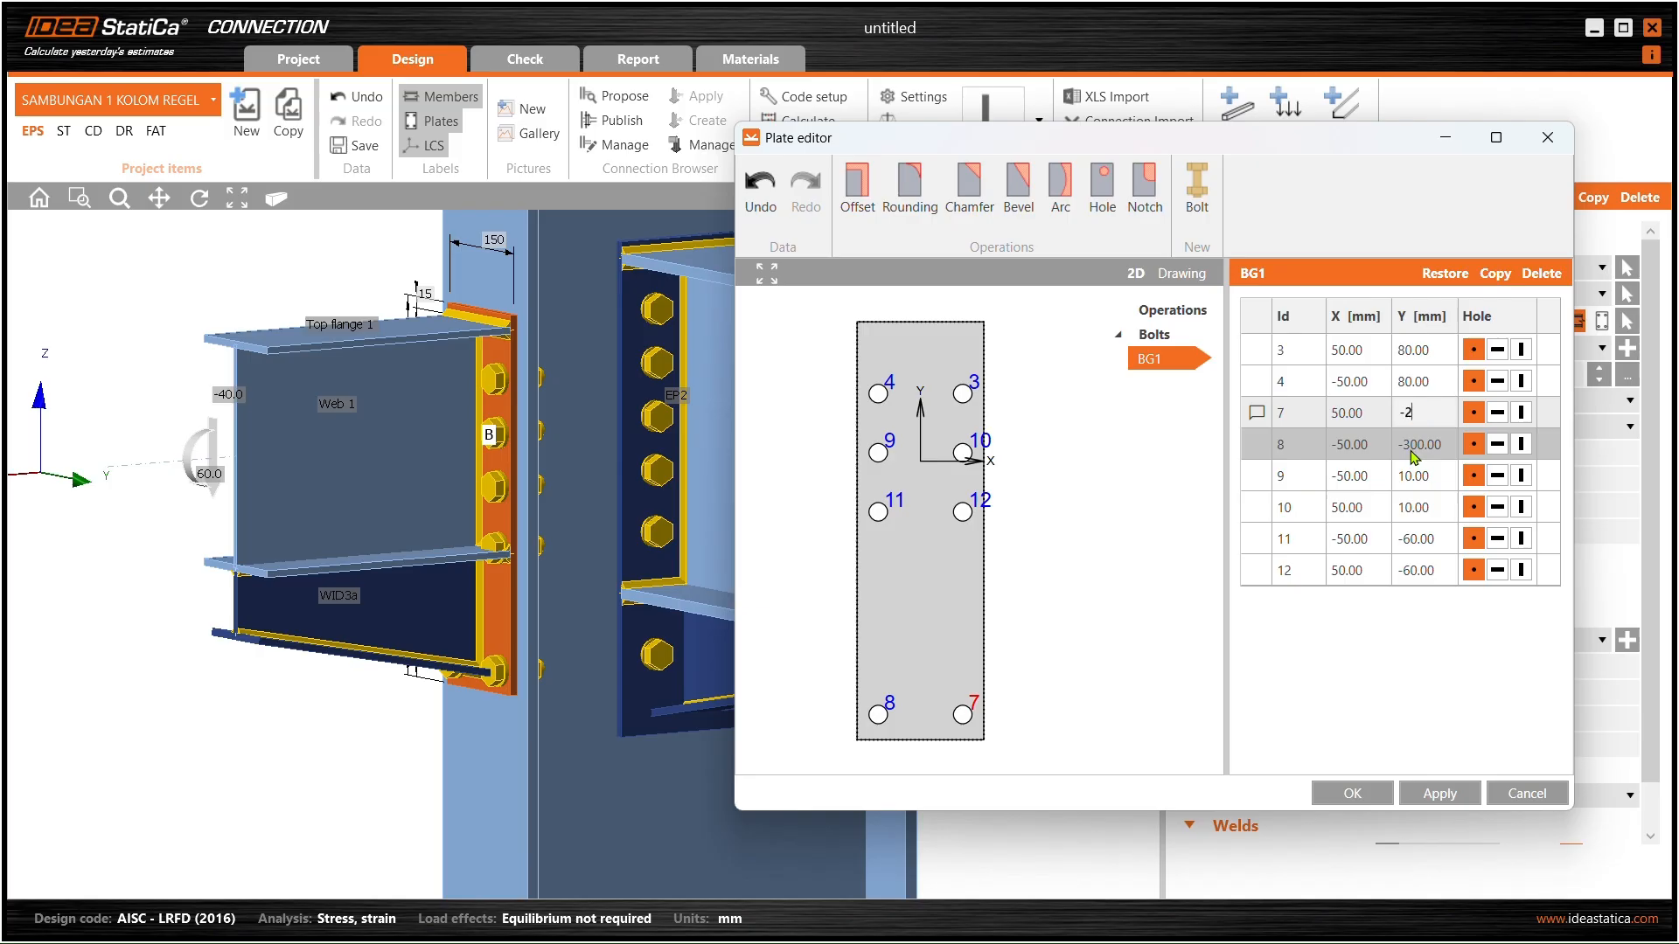
pyautogui.write('00')
pyautogui.click(1418, 450)
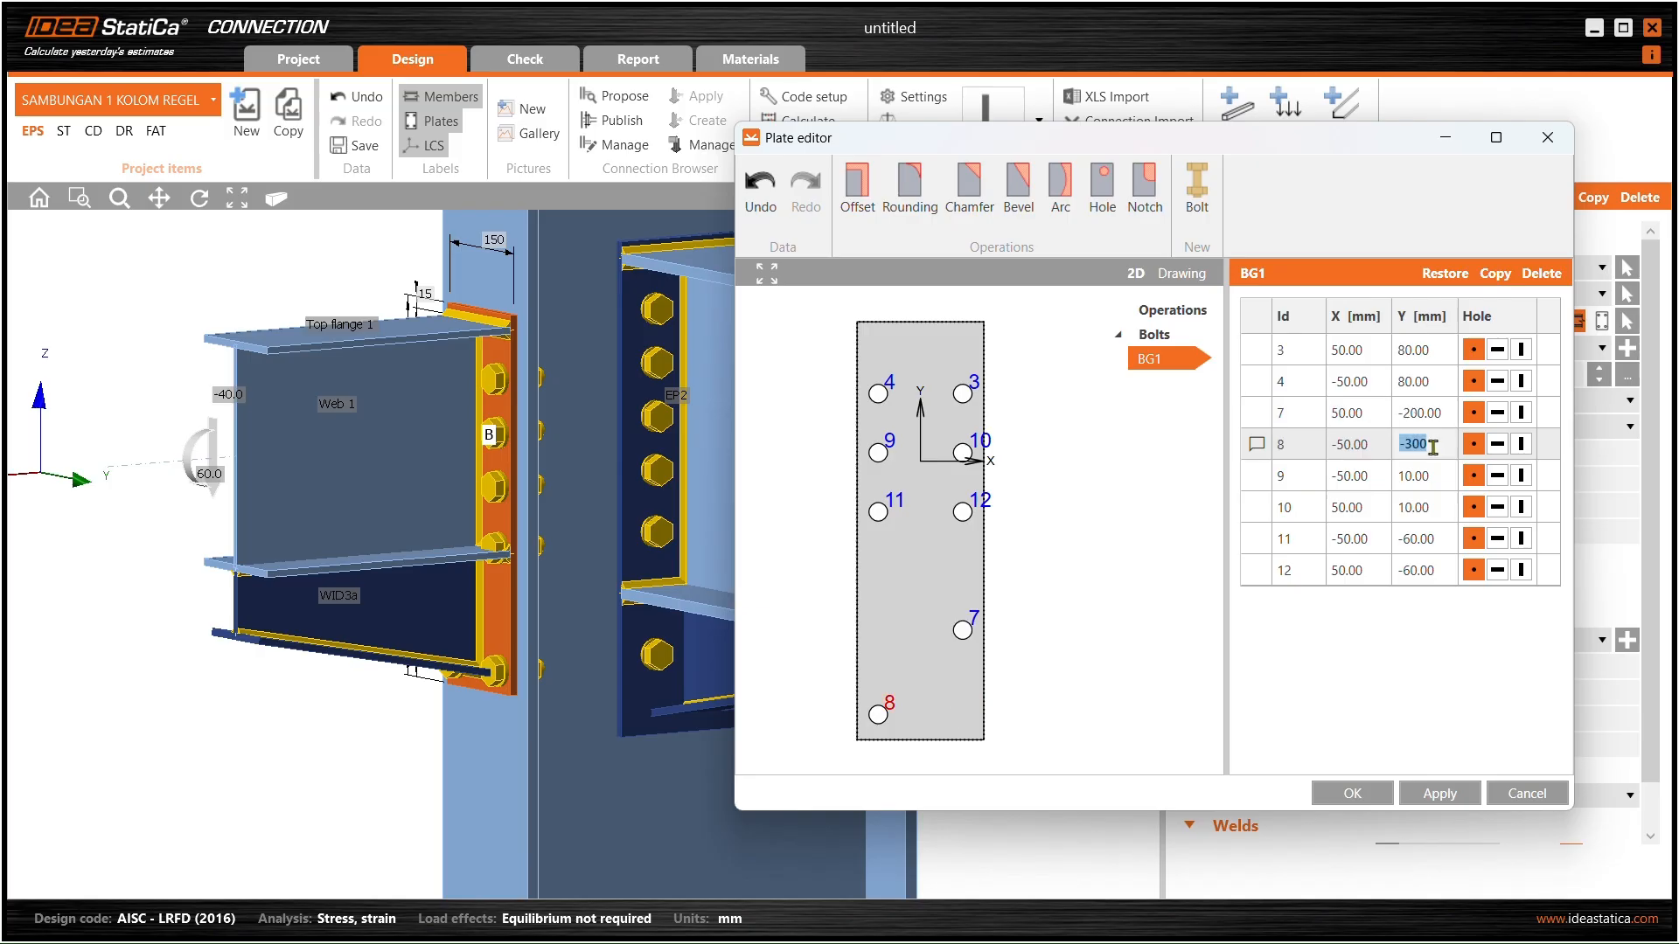
pyautogui.click(1462, 795)
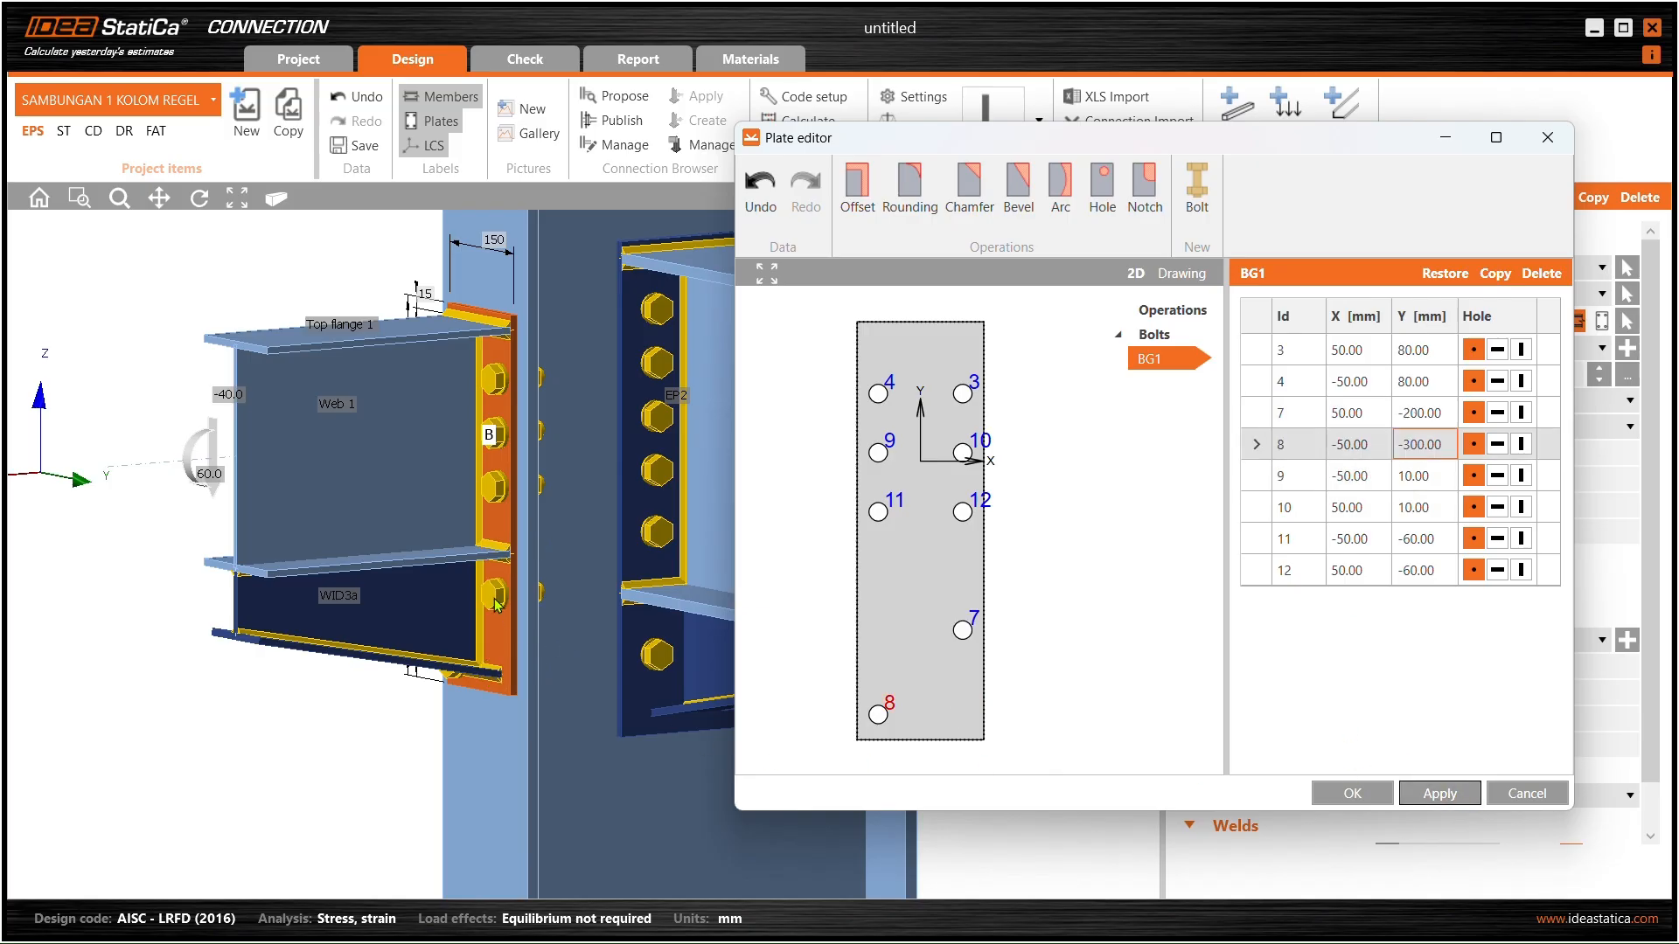
pyautogui.doubleClick(1415, 412)
pyautogui.press('BackSpace')
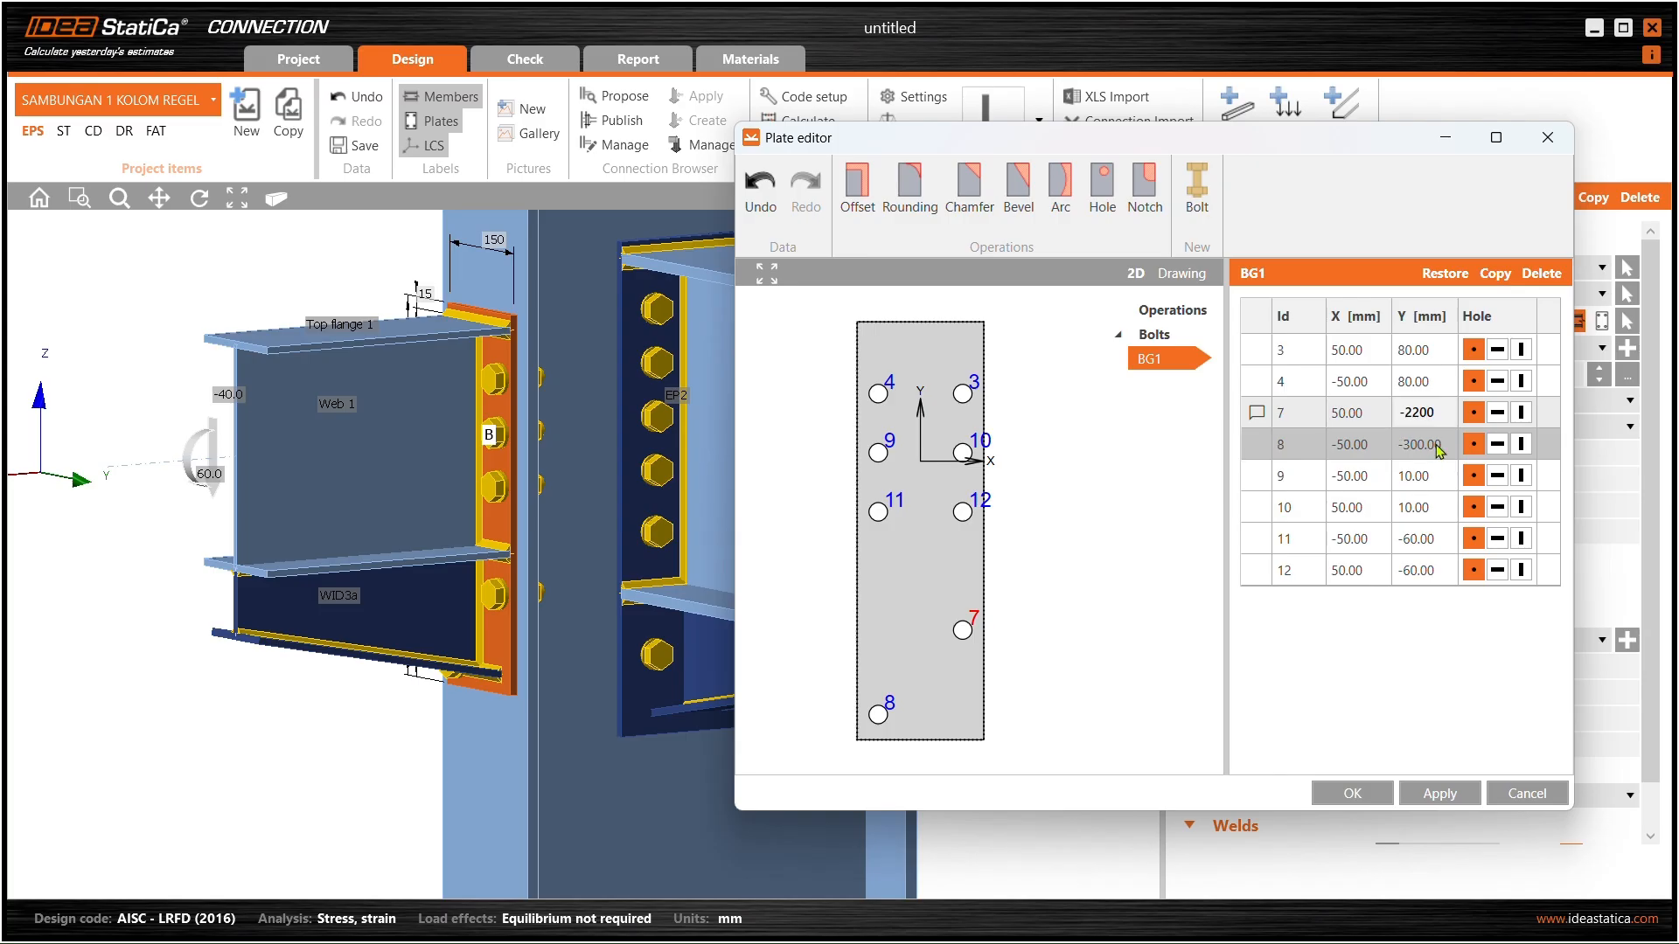
pyautogui.click(1428, 453)
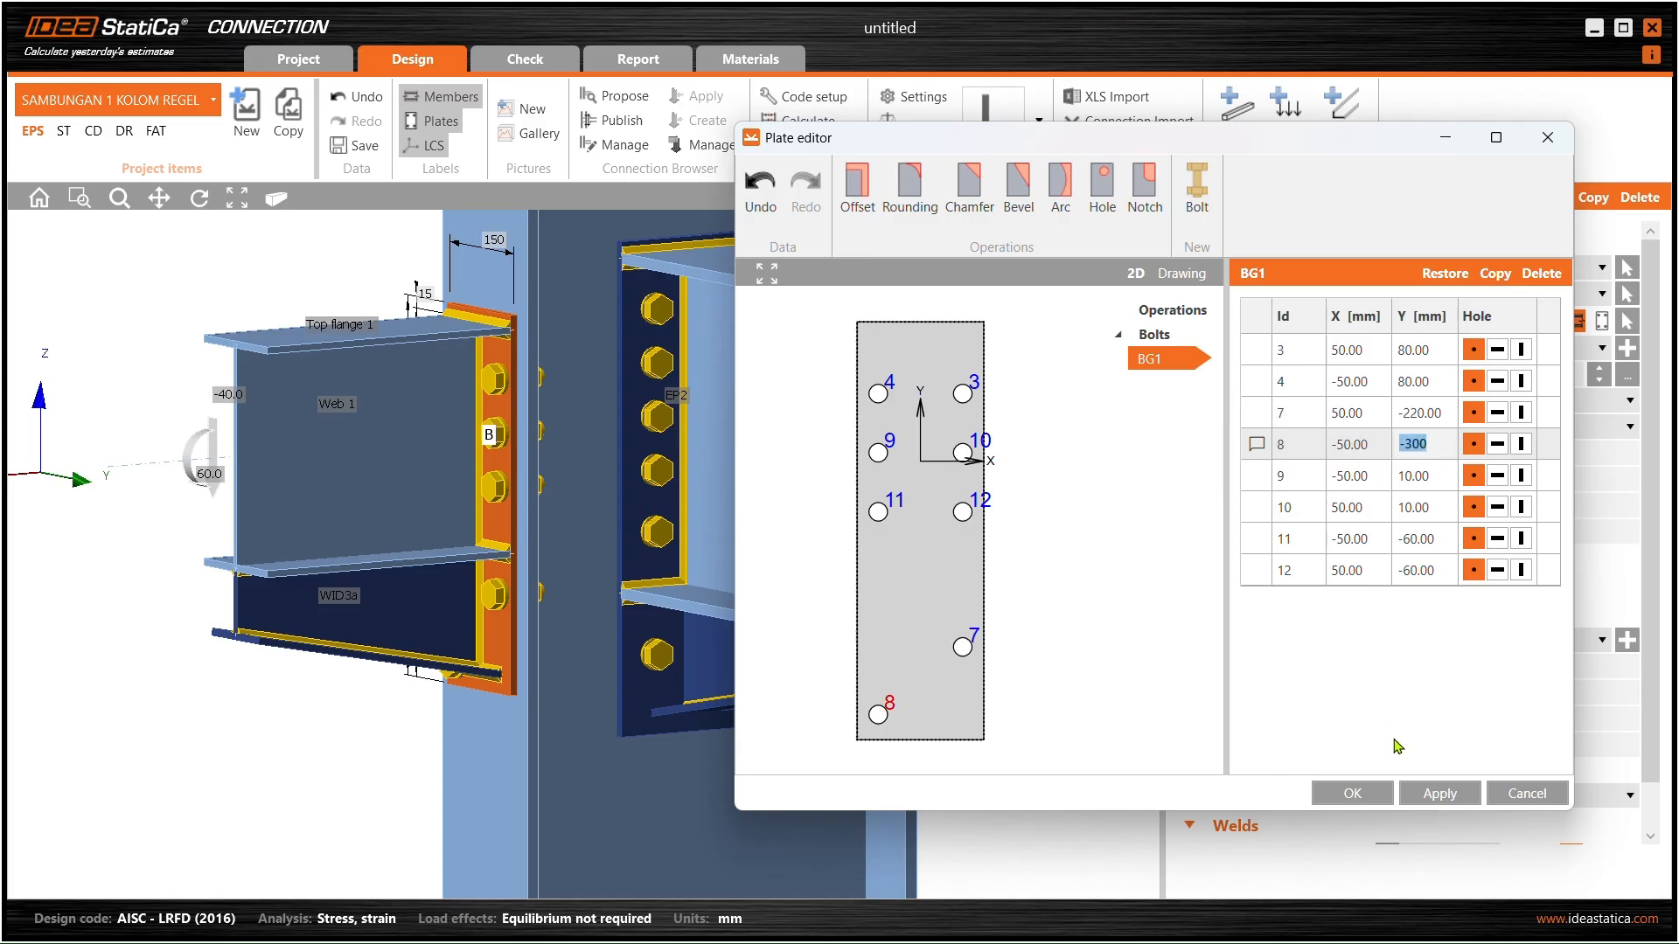
pyautogui.click(1439, 793)
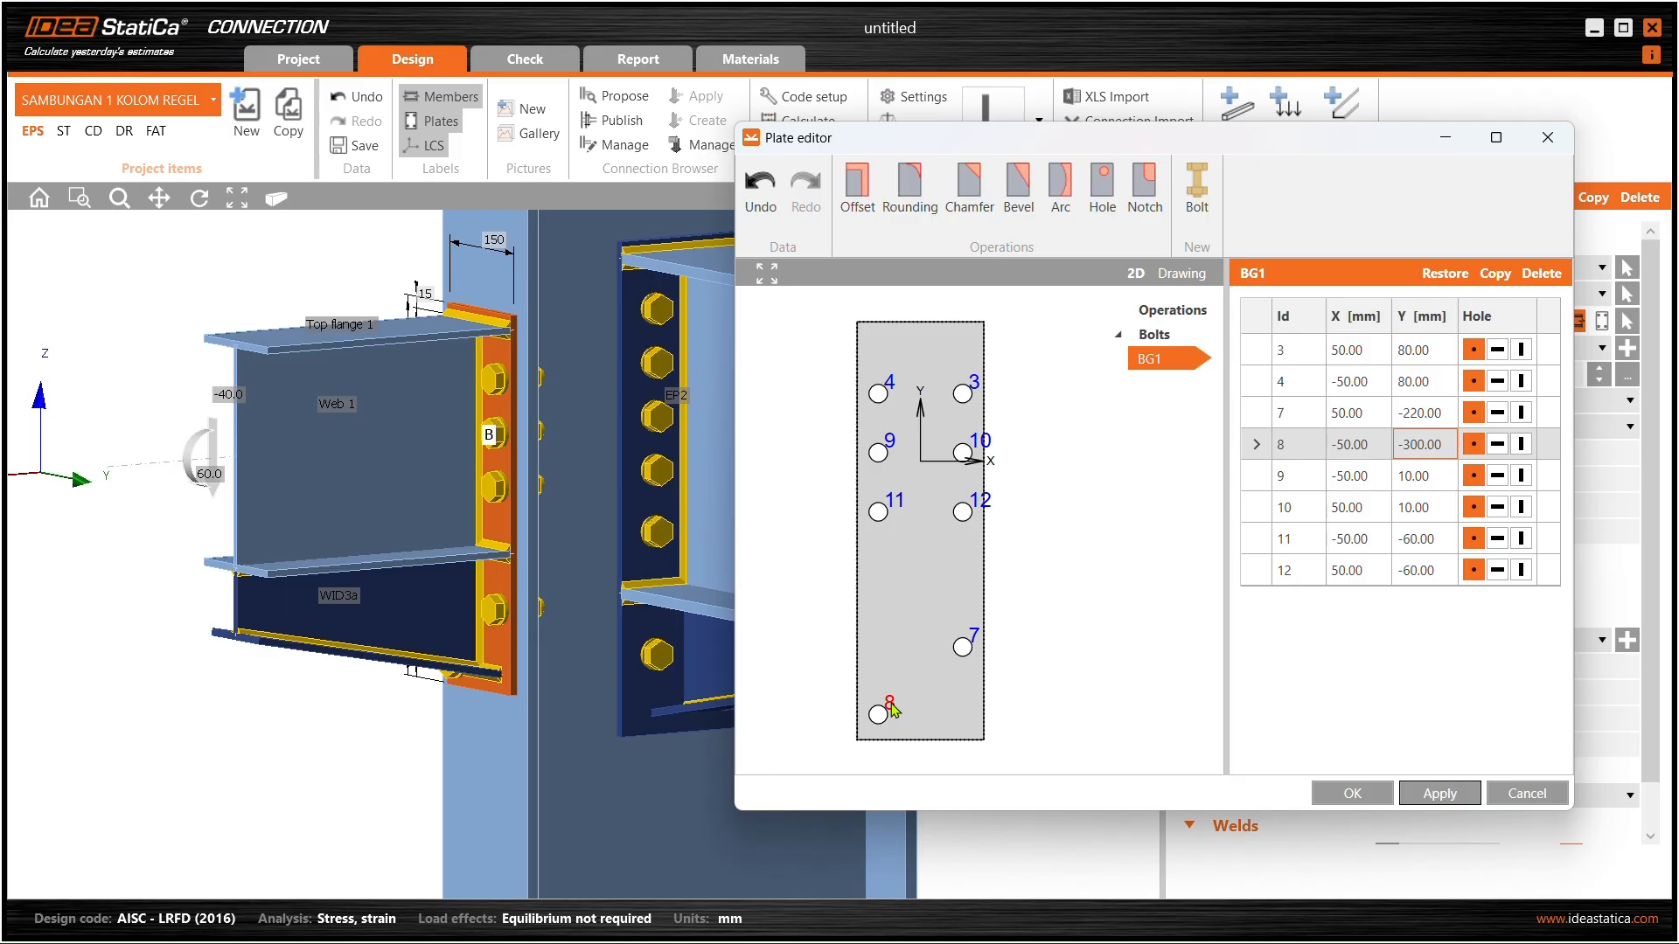
# - Move bolt 8 to Y −220 and apply the bolt layout
pyautogui.click(1420, 447)
pyautogui.moveTo(1431, 444); pyautogui.dragTo(1408, 466)
pyautogui.write('-220')
pyautogui.click(1409, 468)
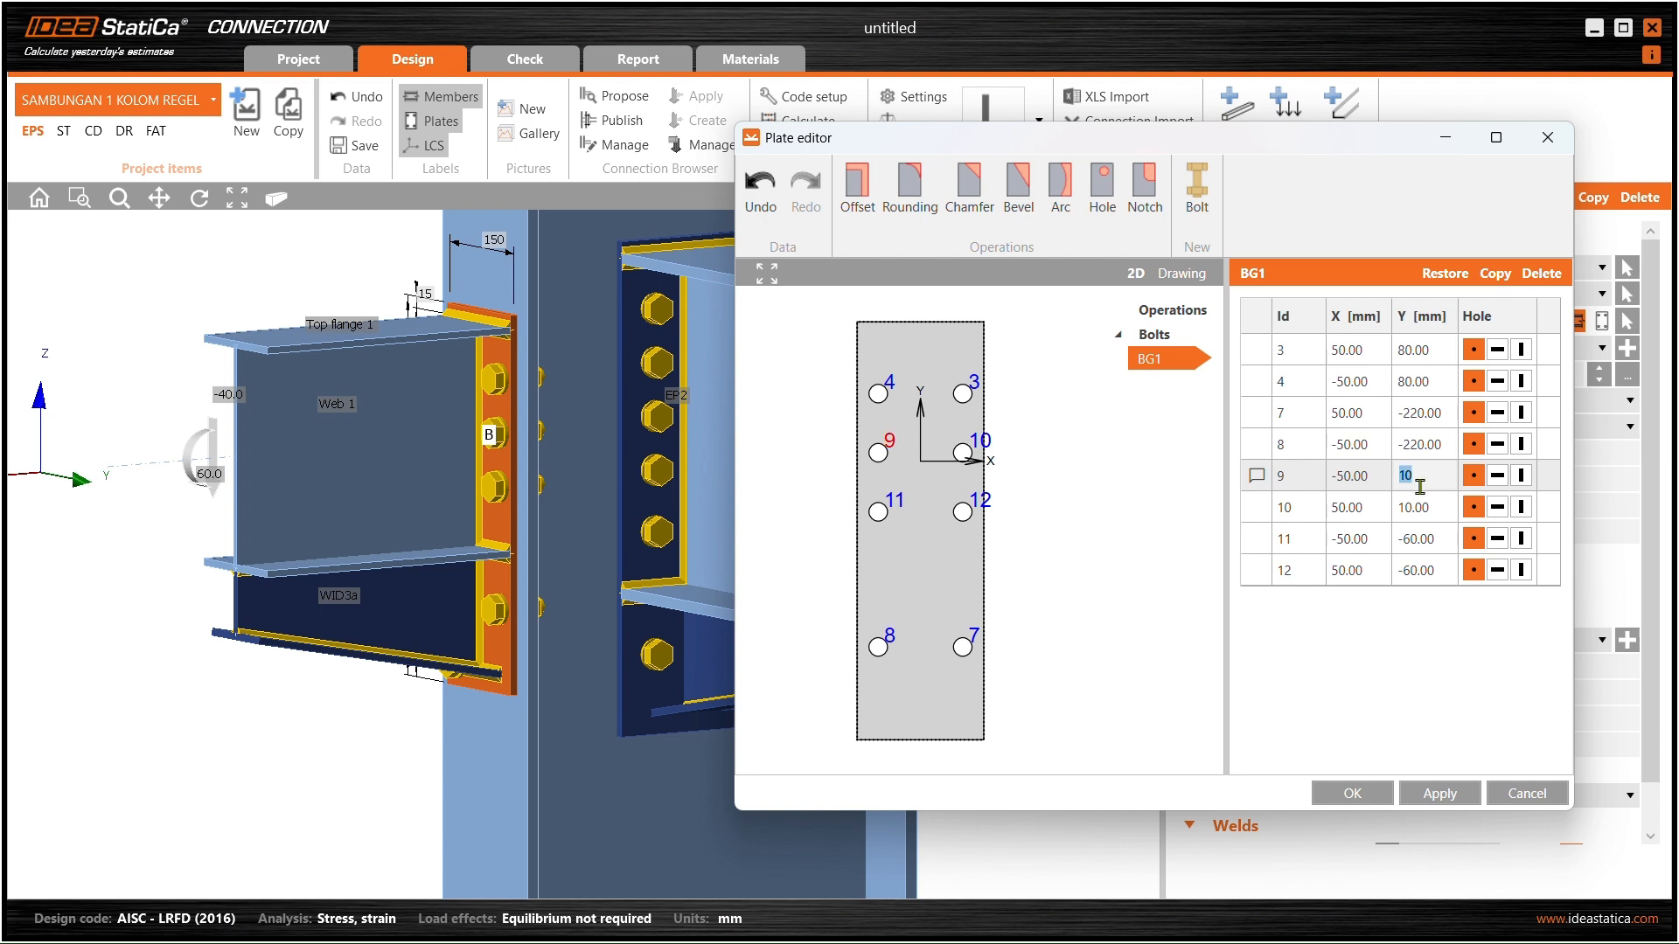
pyautogui.click(1418, 794)
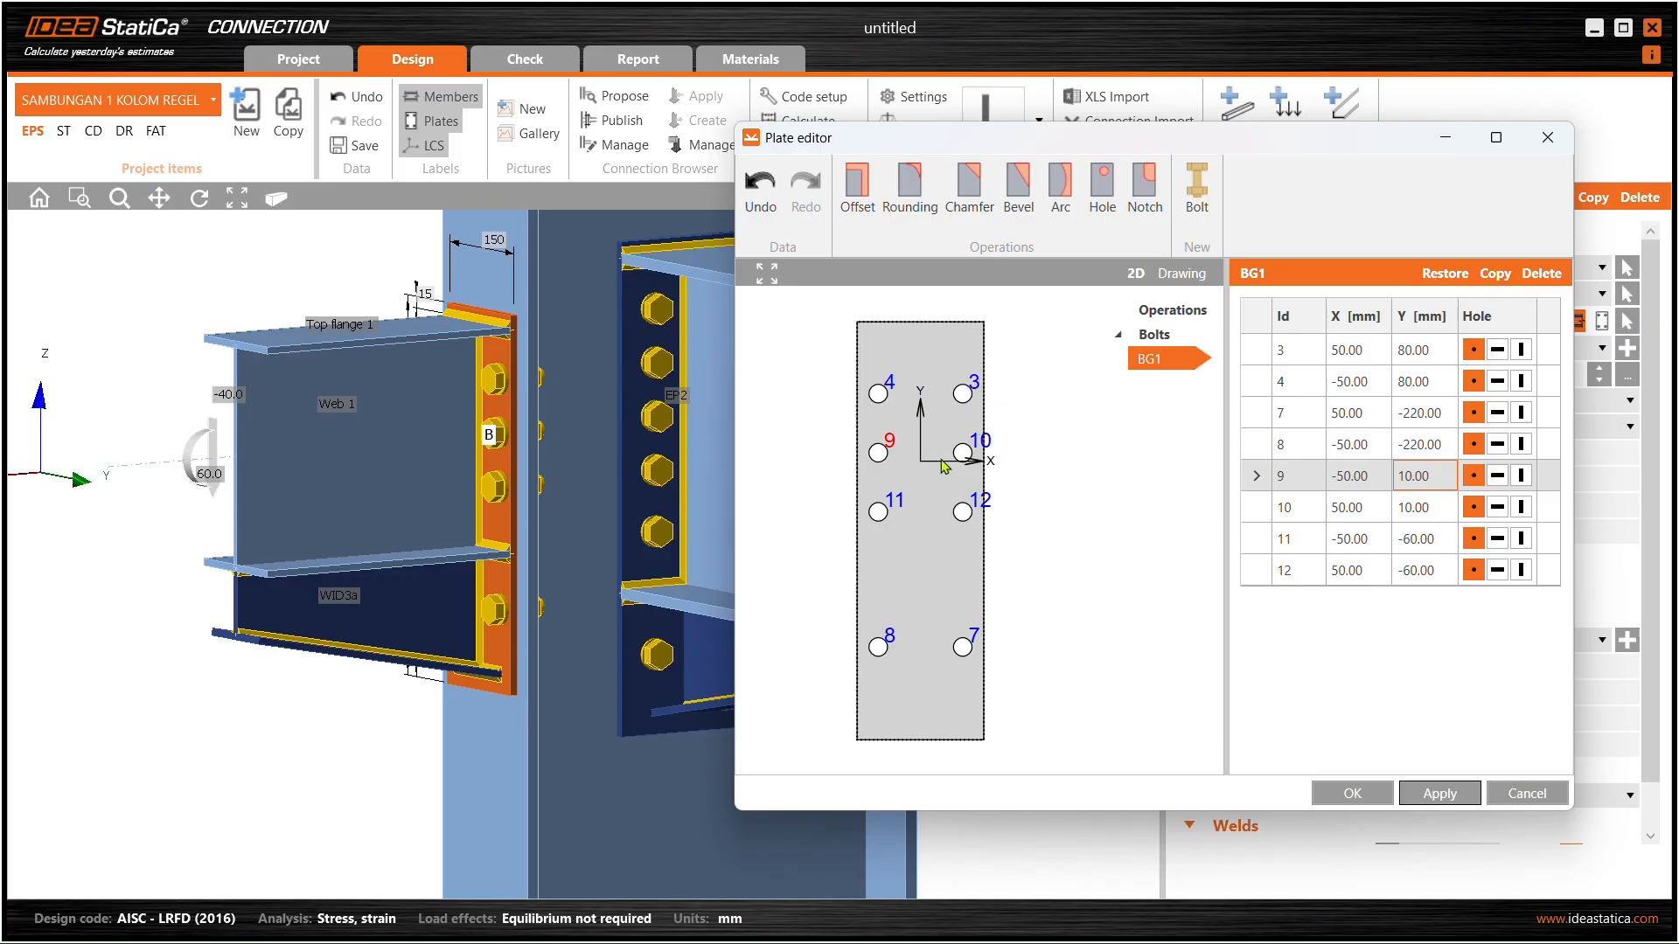
# - Change the X positions of bolts 3, 4, 7 and 8 to ±40 mm
pyautogui.doubleClick(1371, 353)
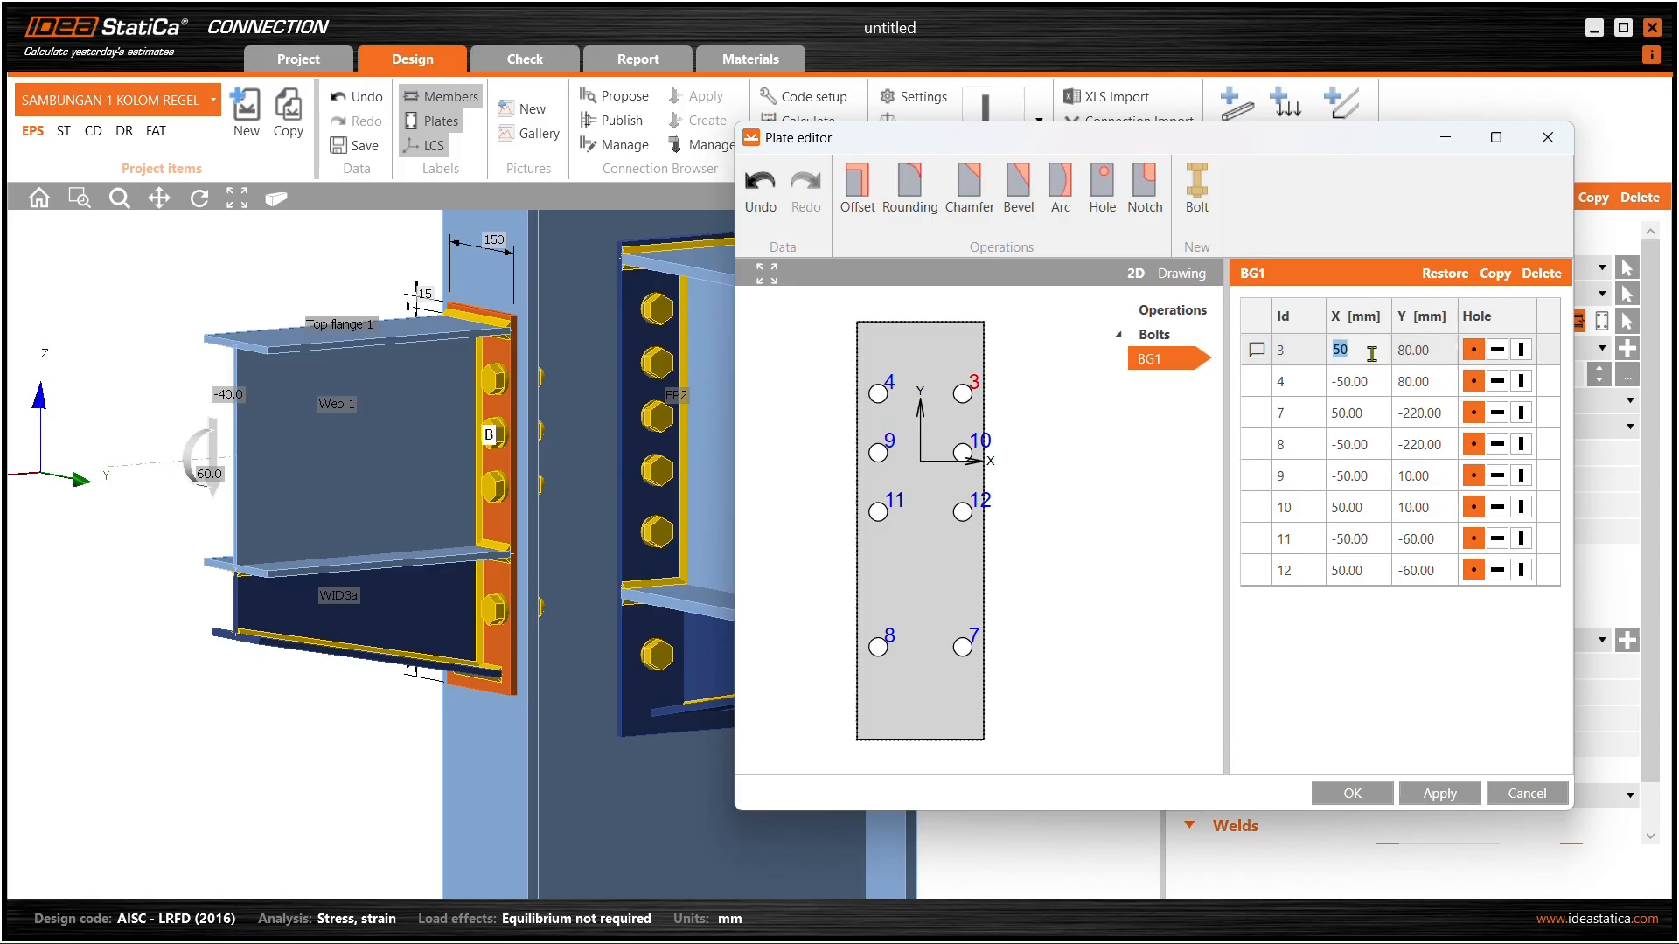
pyautogui.write('40')
pyautogui.doubleClick(1360, 383)
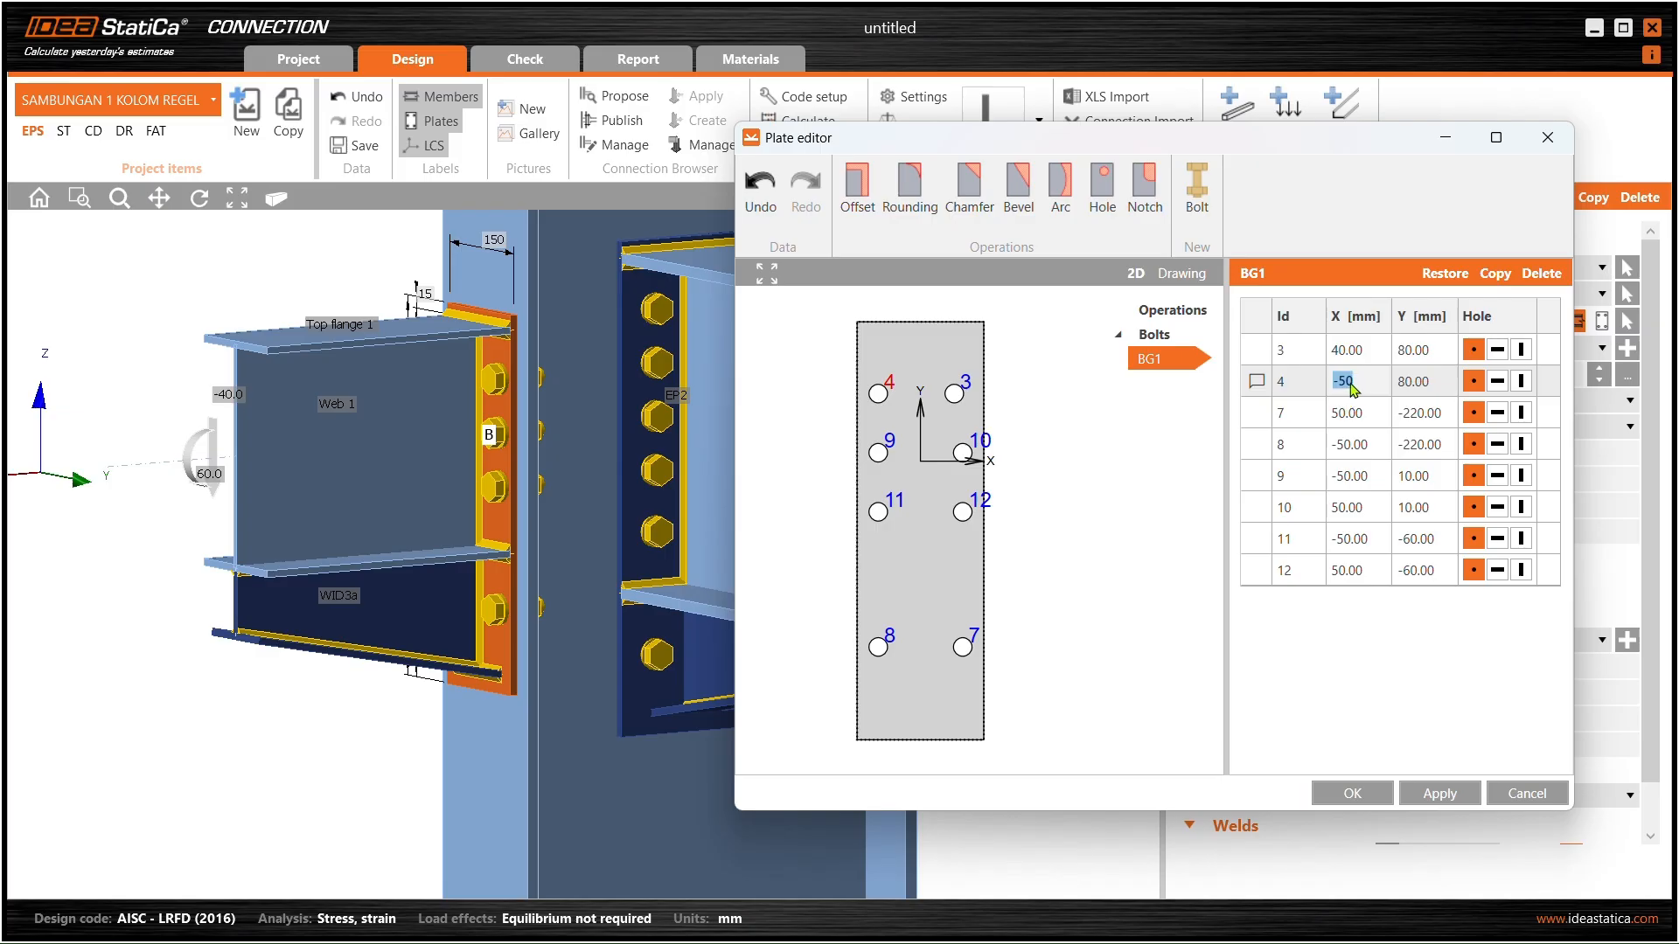
pyautogui.click(1348, 383)
pyautogui.write('4')
pyautogui.doubleClick(1356, 412)
pyautogui.write('40')
pyautogui.doubleClick(1374, 446)
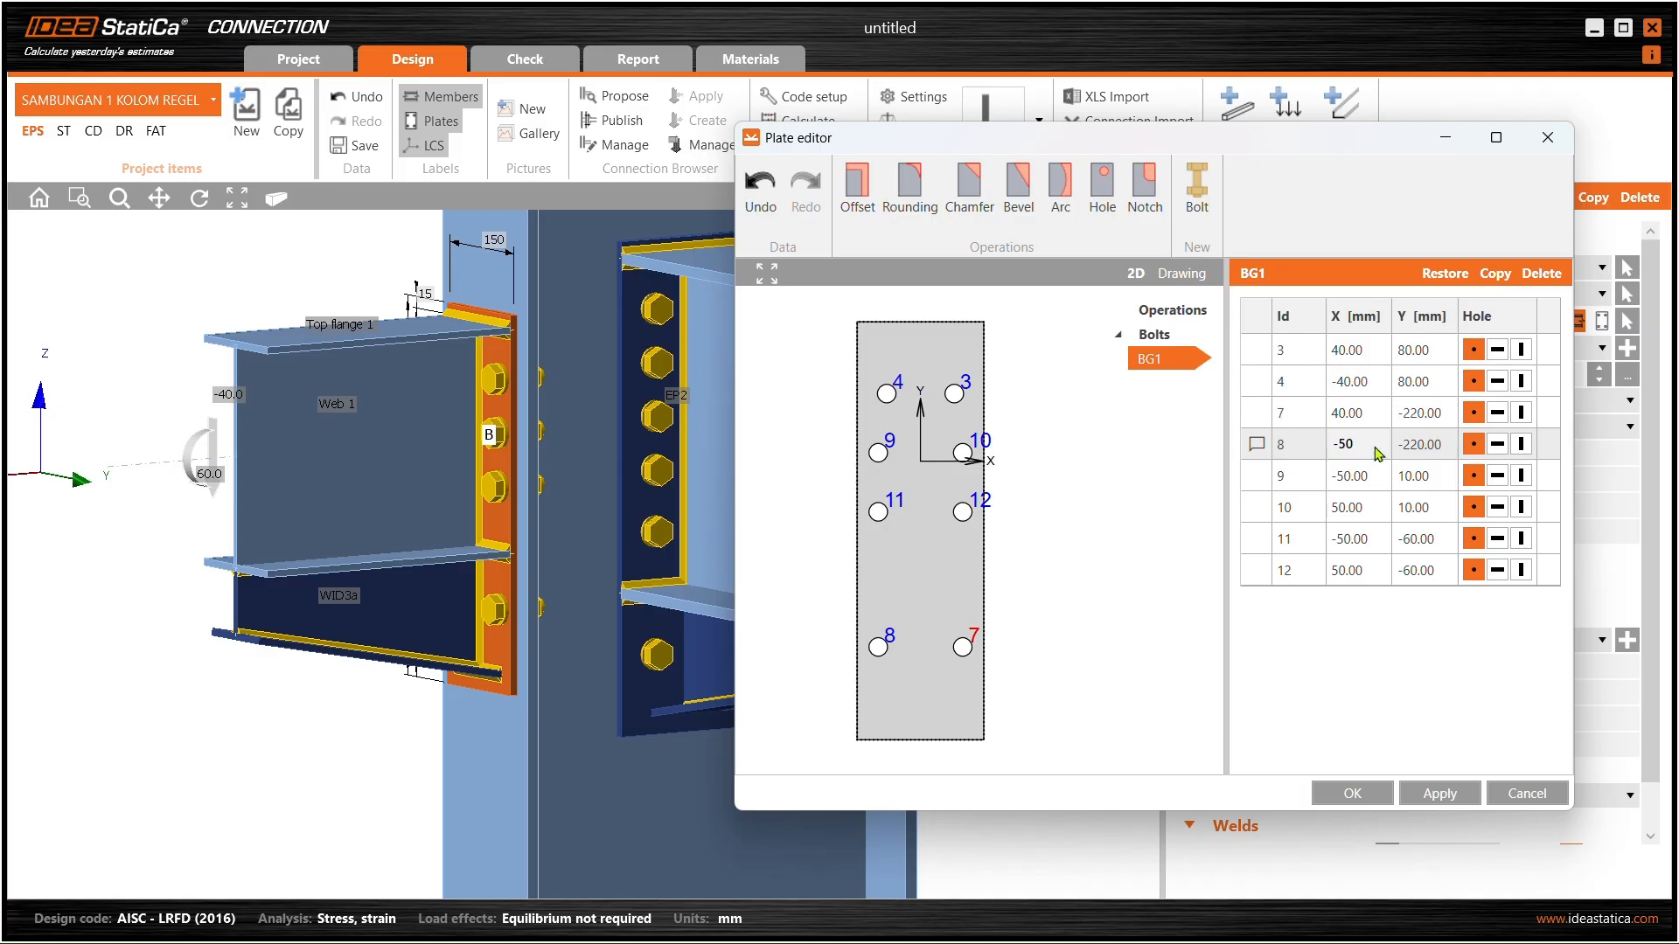
pyautogui.click(1345, 449)
pyautogui.write('4')
# - Set bolts 9–12 to X ±40 mm, apply, and close the plate editor
pyautogui.doubleClick(1349, 476)
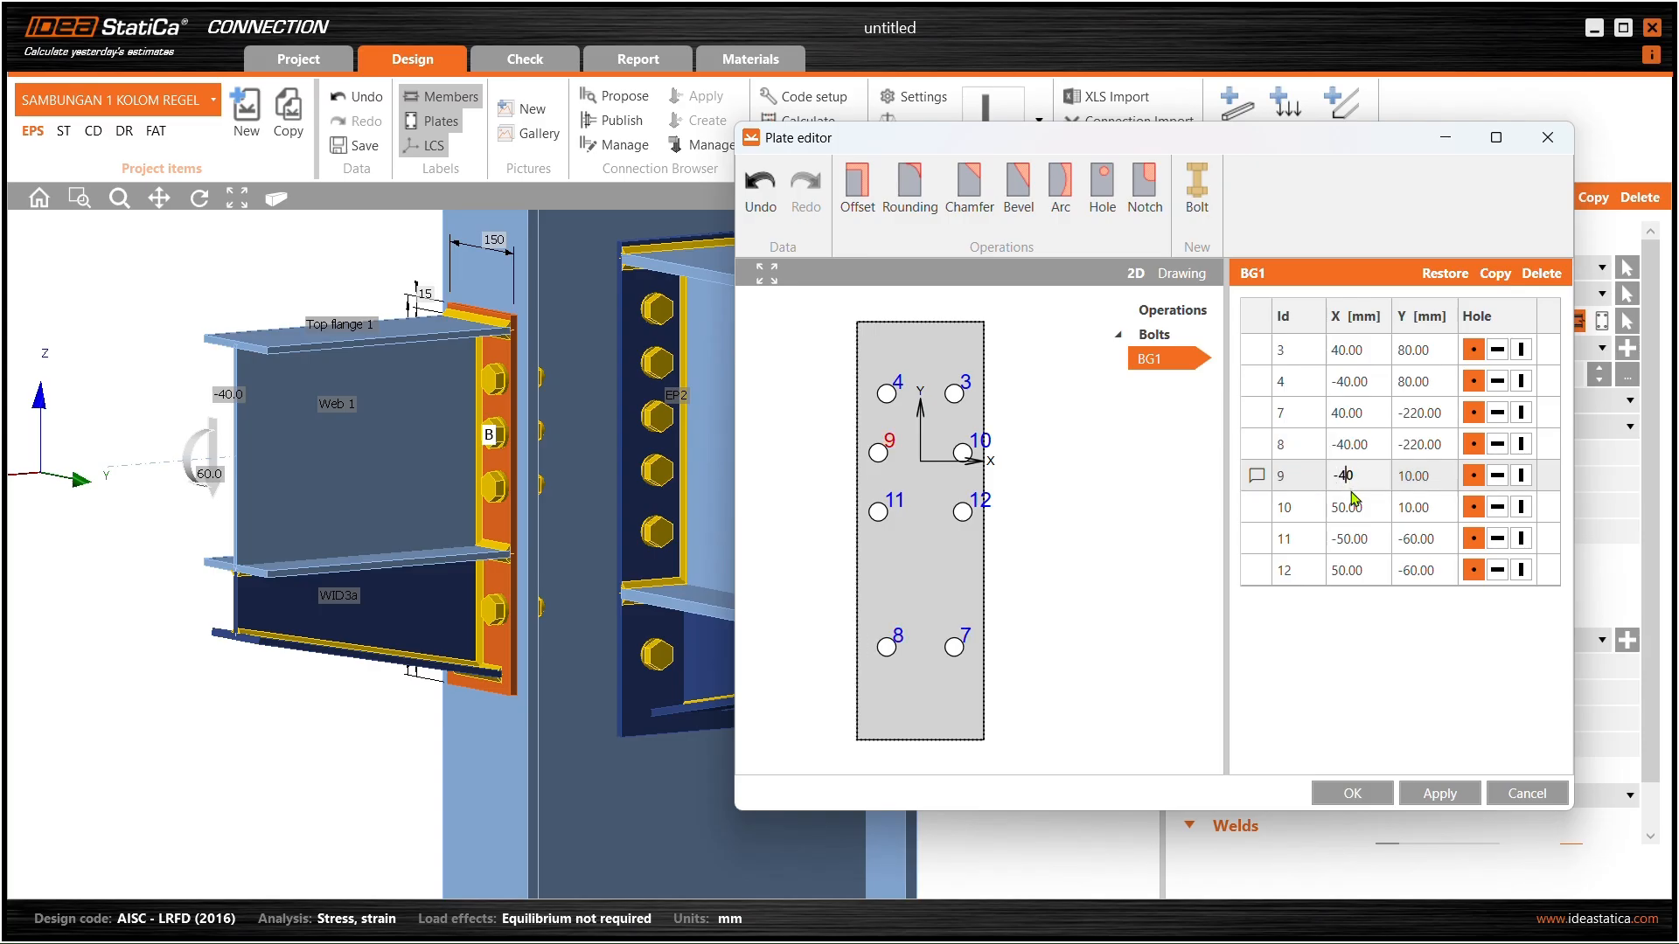
pyautogui.doubleClick(1341, 508)
pyautogui.write('4')
pyautogui.doubleClick(1345, 540)
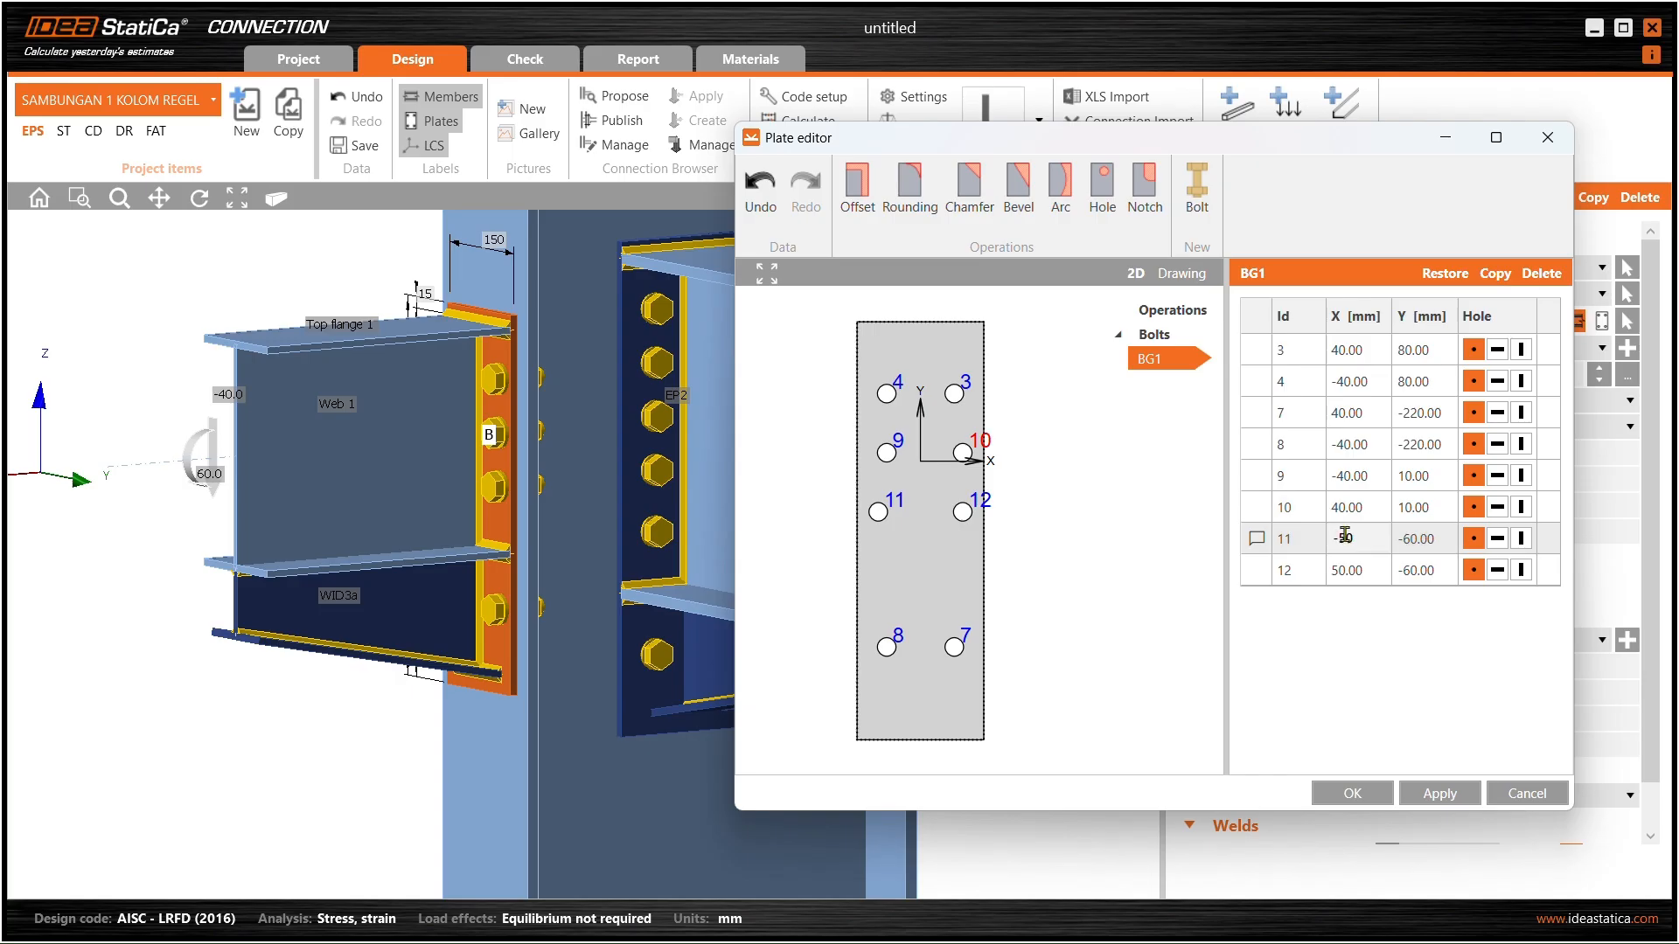
pyautogui.write('4')
pyautogui.doubleClick(1343, 571)
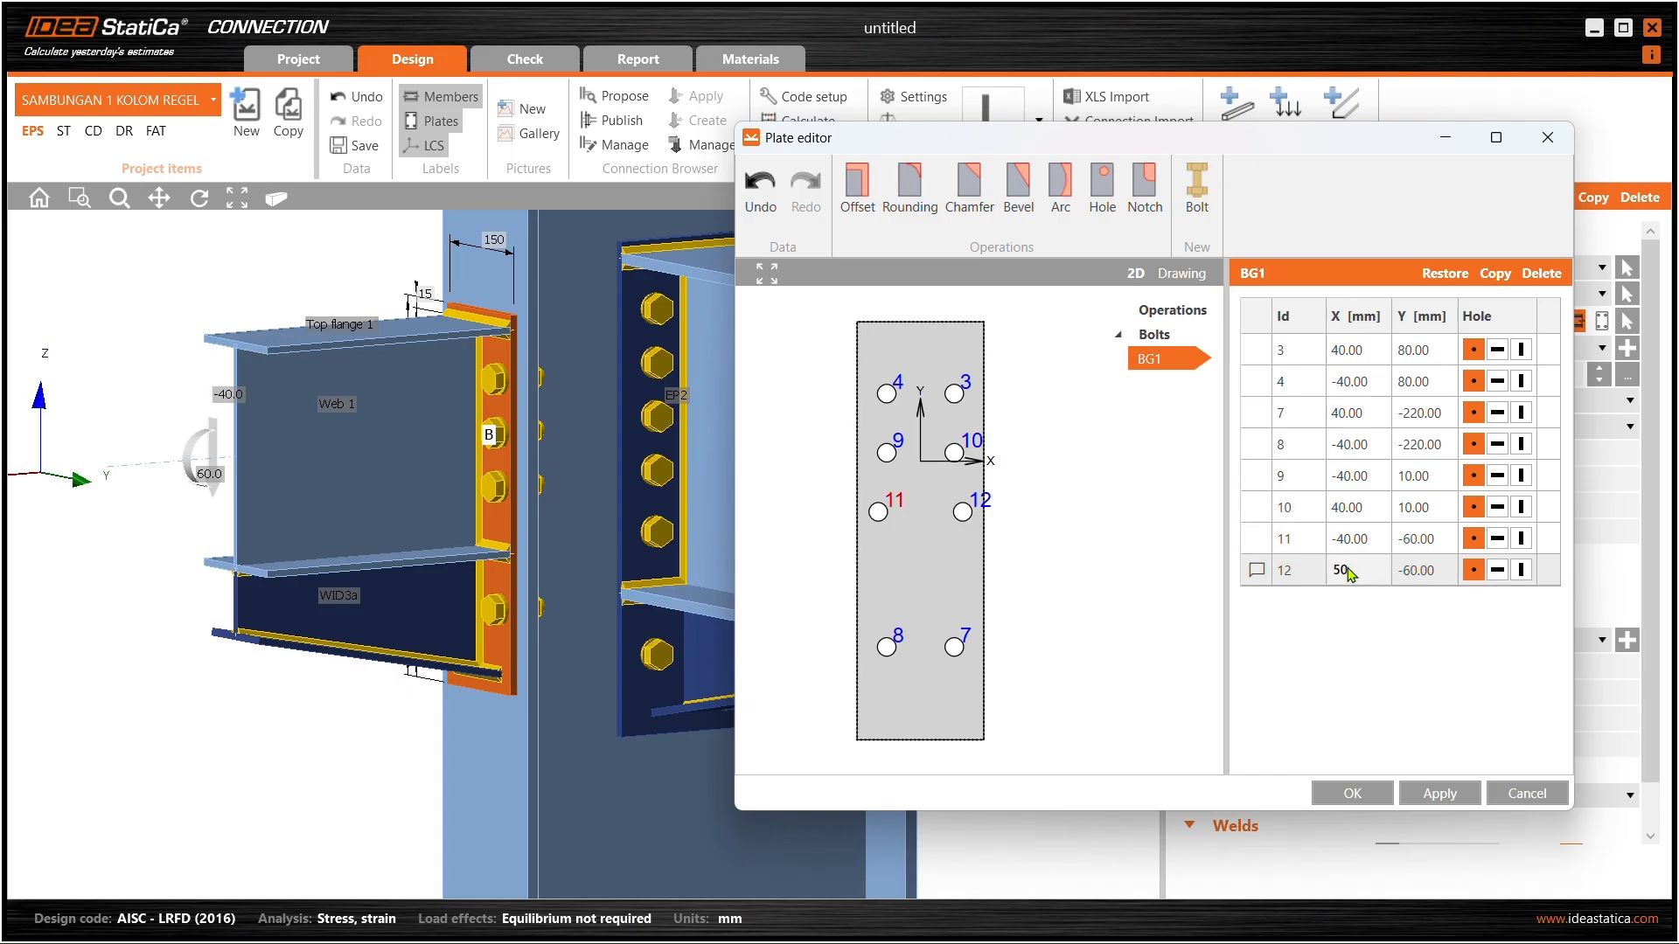
pyautogui.click(1381, 514)
pyautogui.click(1440, 796)
pyautogui.click(1383, 803)
# - Orbit to beam M3 and select the WID2 widener beneath it to view its properties
pyautogui.moveTo(481, 462); pyautogui.dragTo(577, 468, button='middle')
pyautogui.scroll(4, 482, 499)
pyautogui.moveTo(481, 499); pyautogui.dragTo(293, 343, button='middle')
pyautogui.scroll(-3, 293, 342)
pyautogui.moveTo(671, 400); pyautogui.dragTo(776, 443, button='right')
pyautogui.moveTo(775, 442); pyautogui.dragTo(578, 459, button='middle')
pyautogui.click(593, 553)
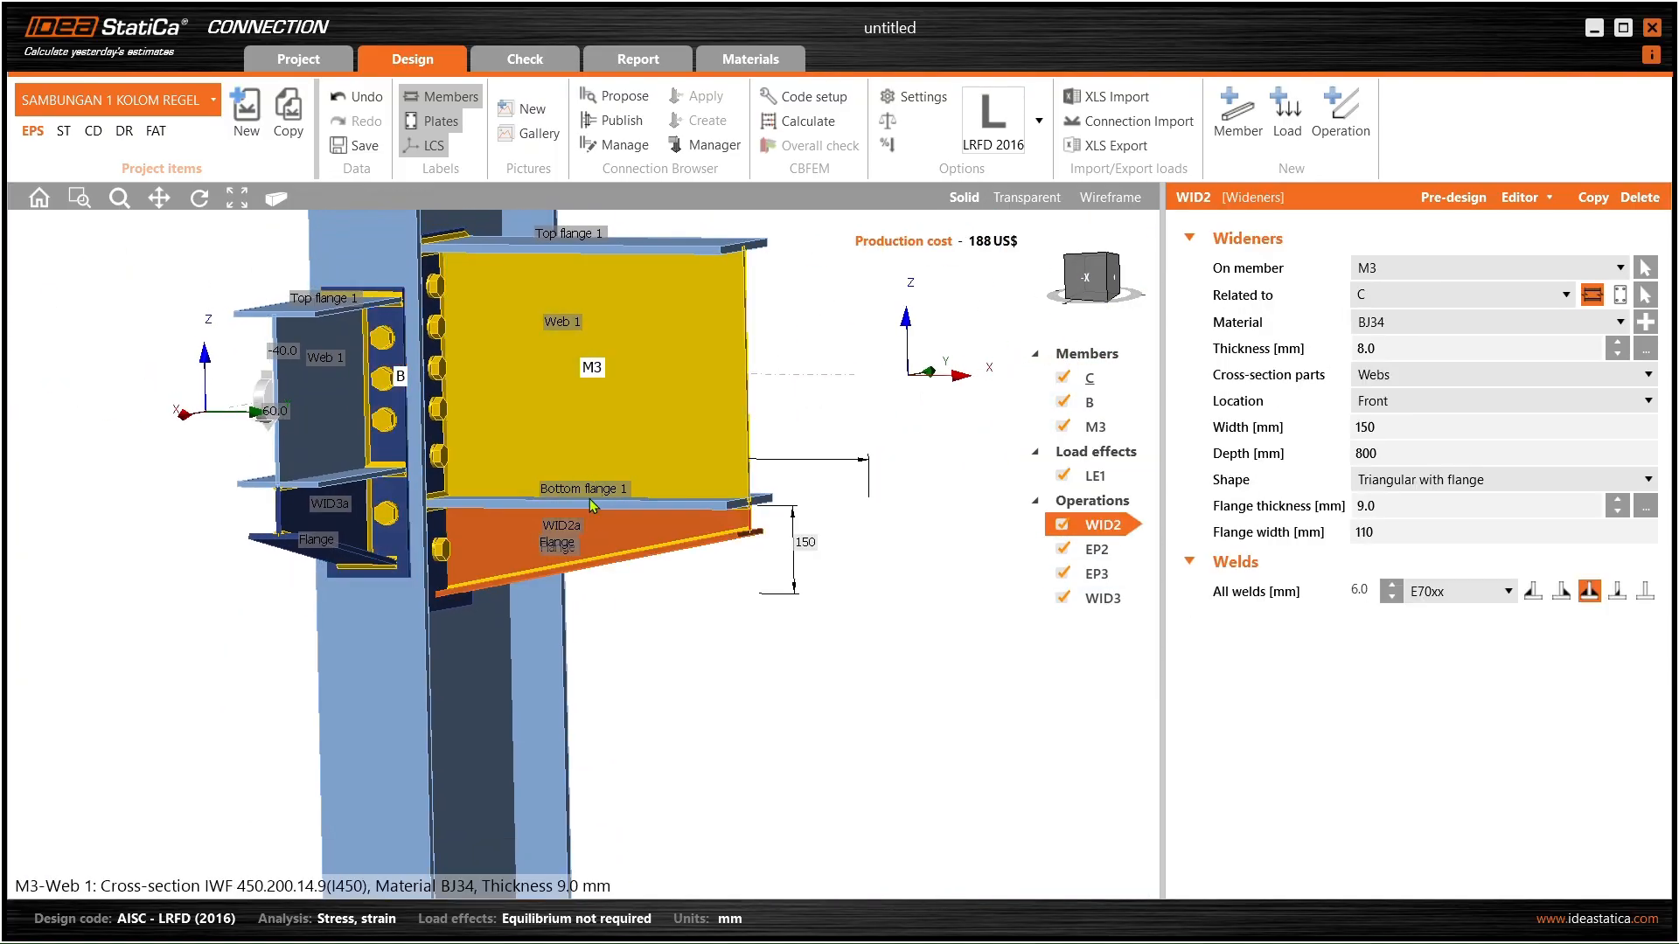
pyautogui.scroll(-3, 569, 584)
pyautogui.moveTo(556, 580); pyautogui.dragTo(528, 561, button='right')
pyautogui.scroll(4, 528, 561)
pyautogui.moveTo(554, 507); pyautogui.dragTo(558, 548, button='middle')
pyautogui.moveTo(558, 559); pyautogui.dragTo(535, 626, button='right')
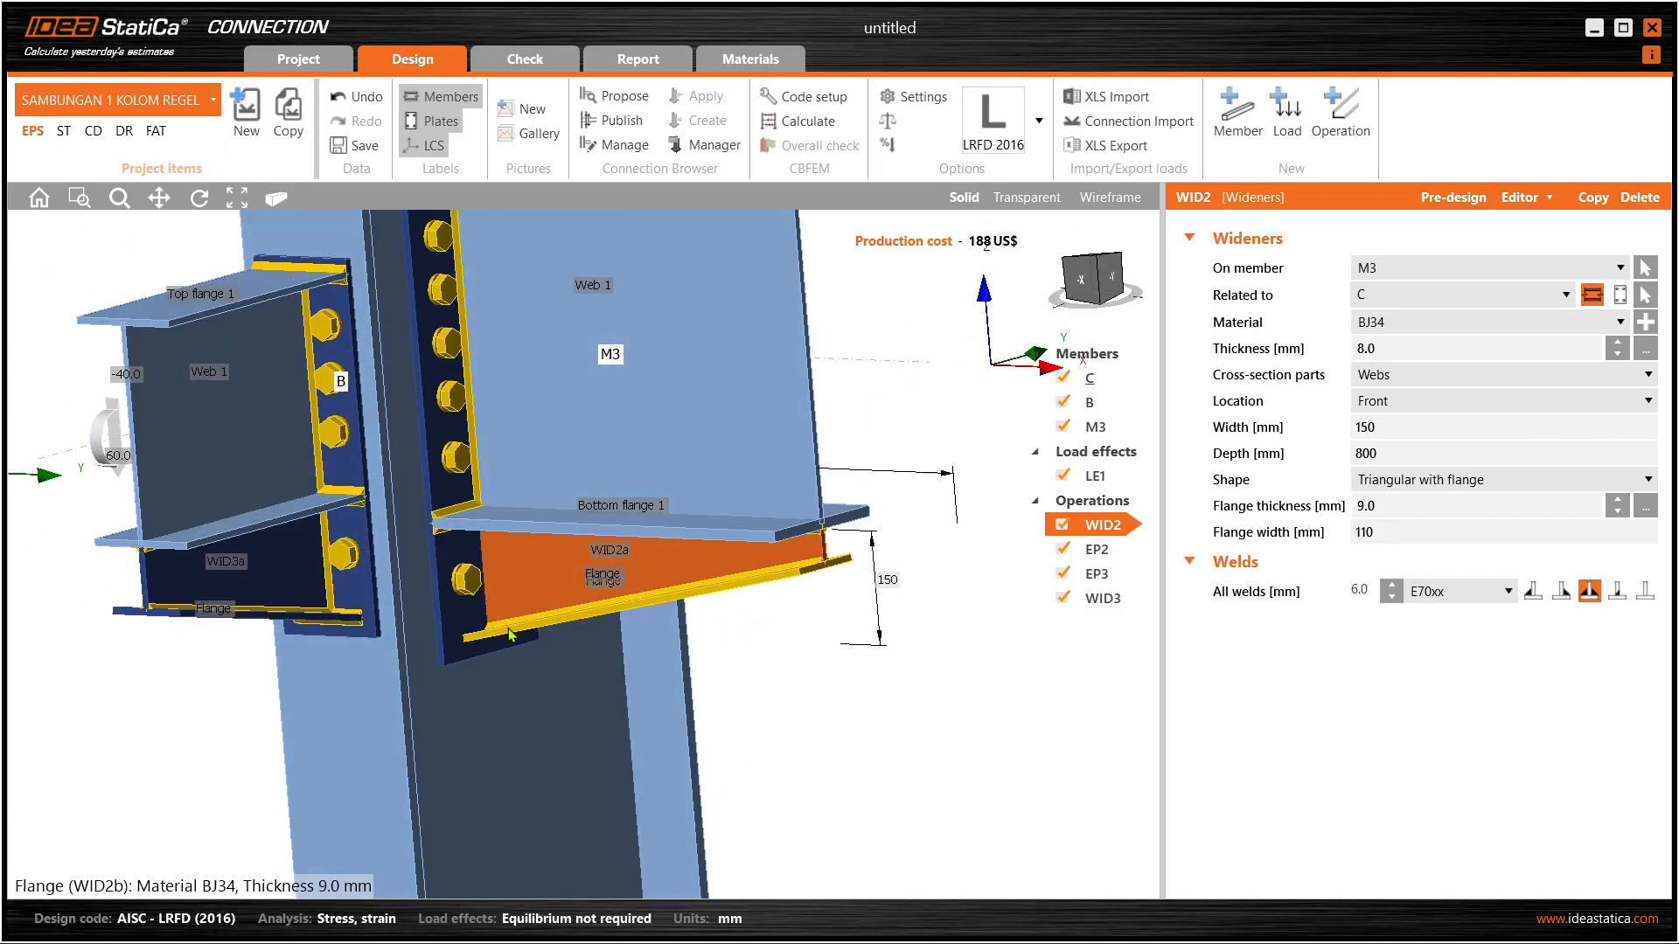
pyautogui.moveTo(547, 525); pyautogui.dragTo(604, 468, button='right')
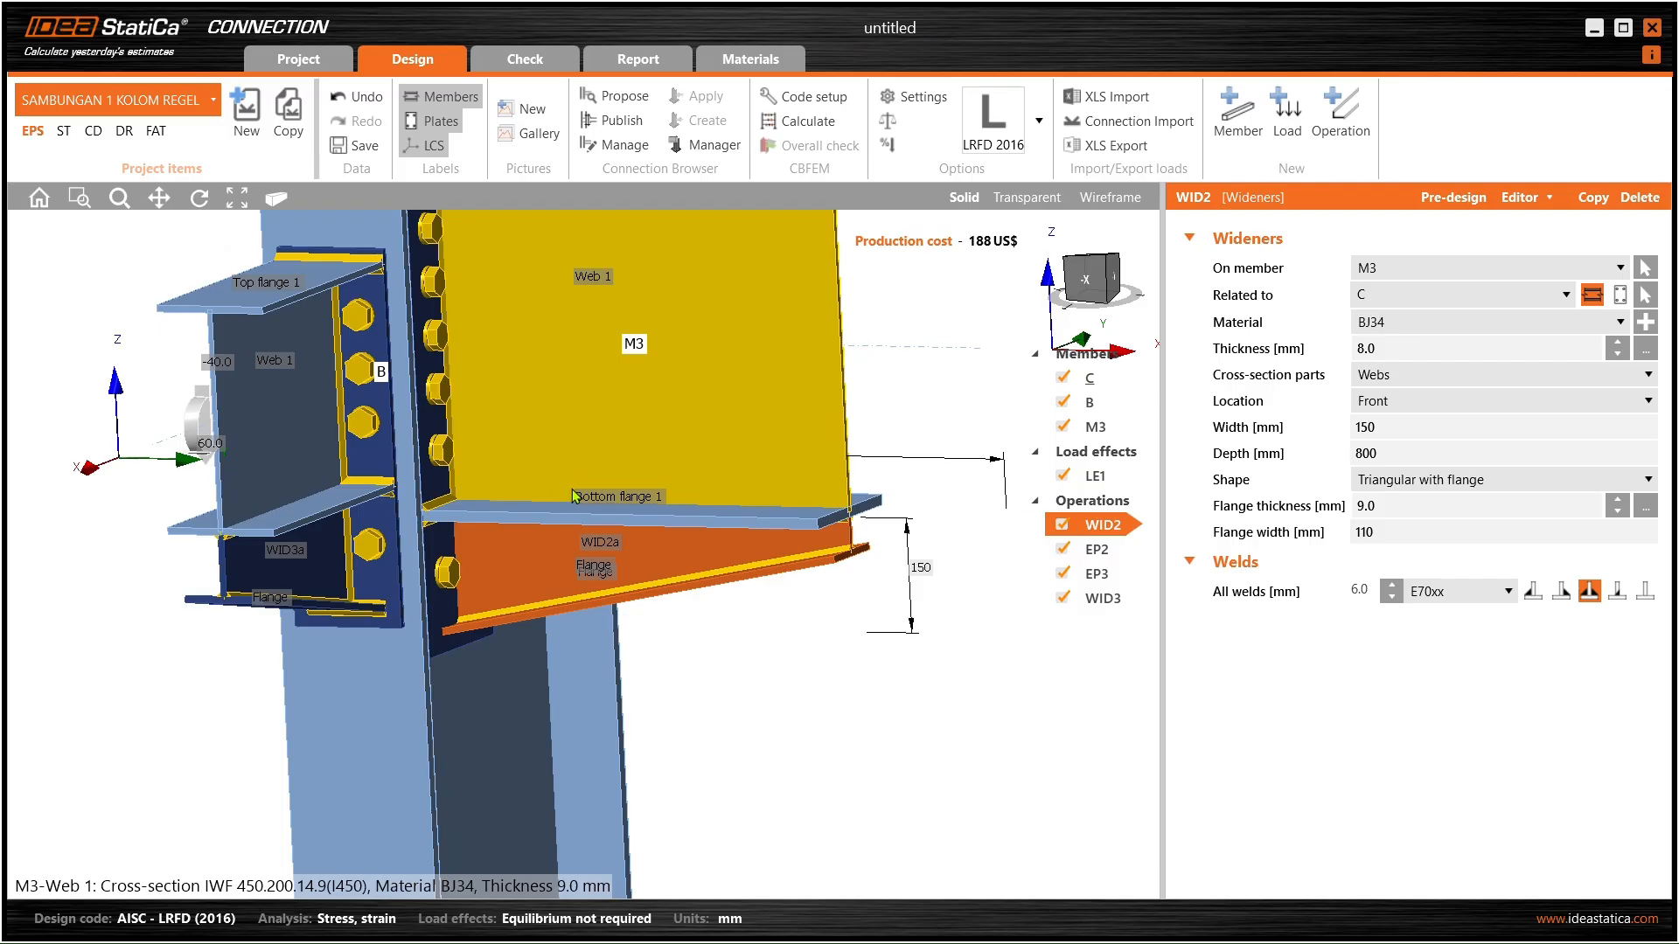
# - Set widener WID2 to 200 mm width and 500 mm depth
pyautogui.click(1389, 427)
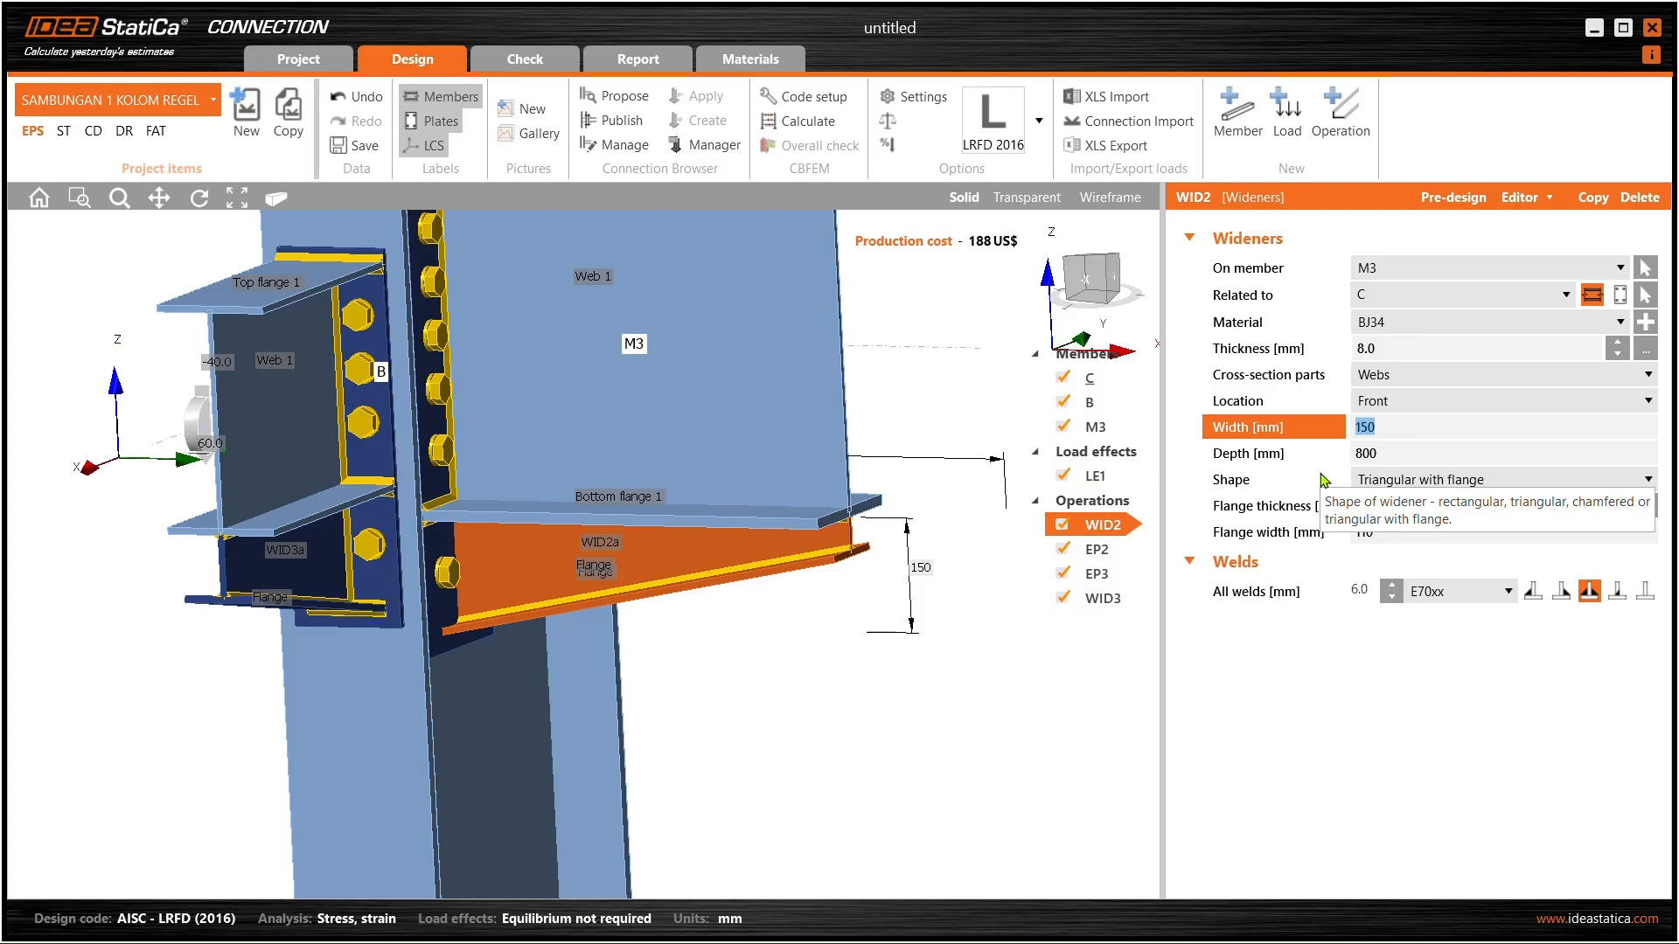
pyautogui.press('Tab')
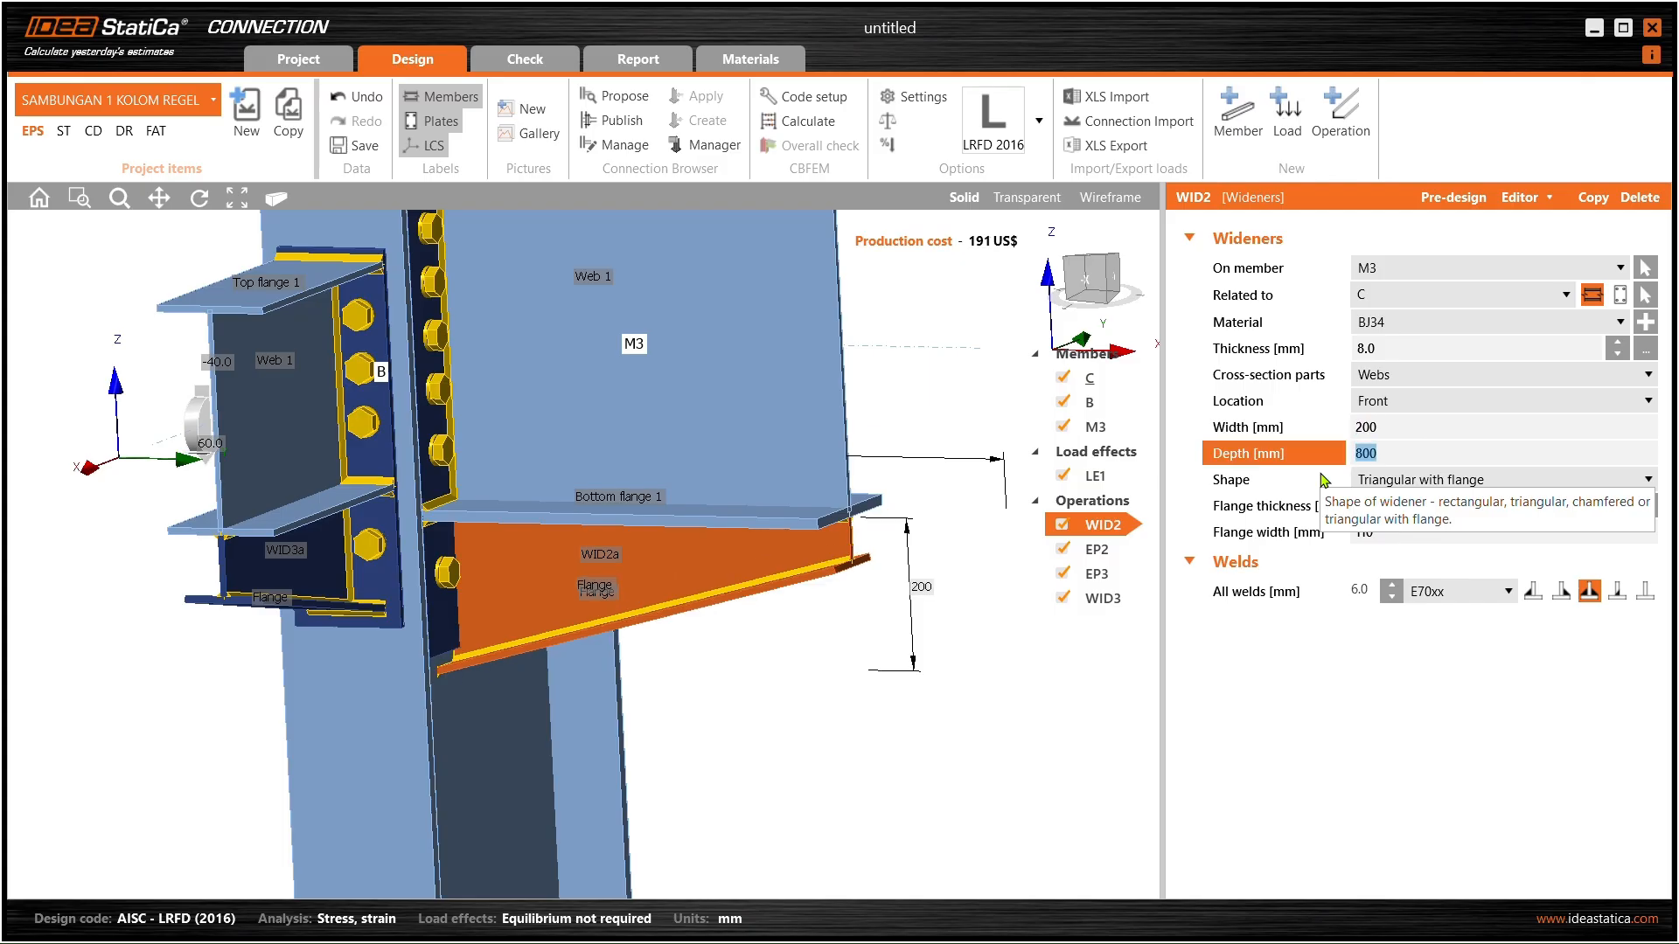
pyautogui.moveTo(494, 612); pyautogui.dragTo(437, 573, button='middle')
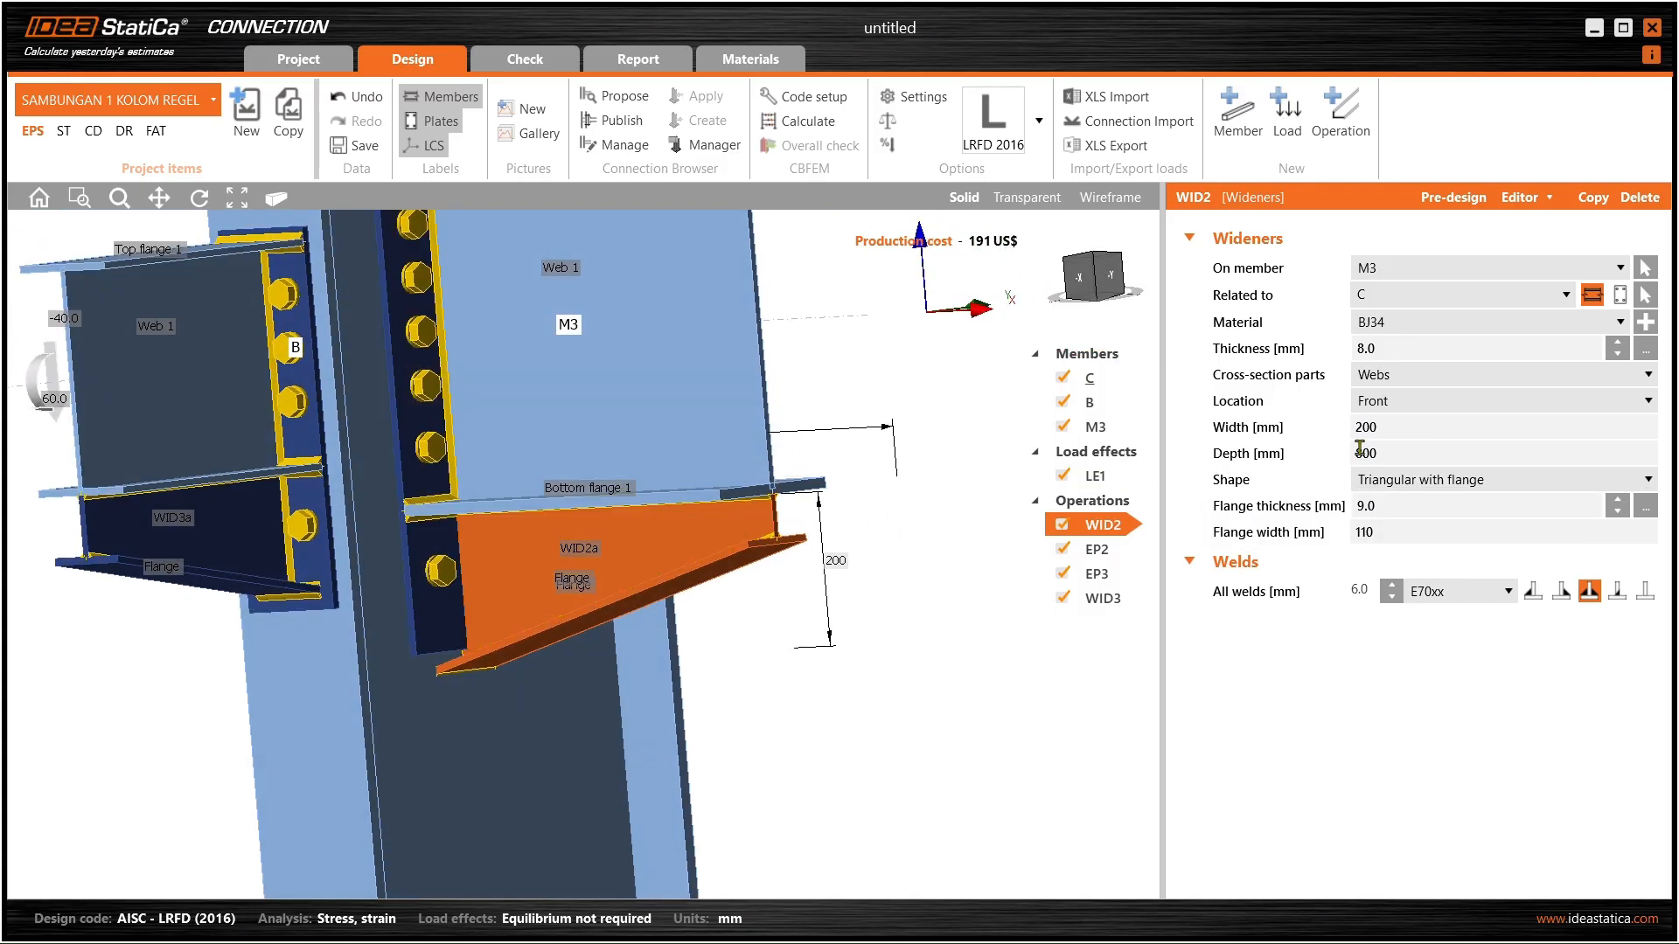
pyautogui.click(1386, 452)
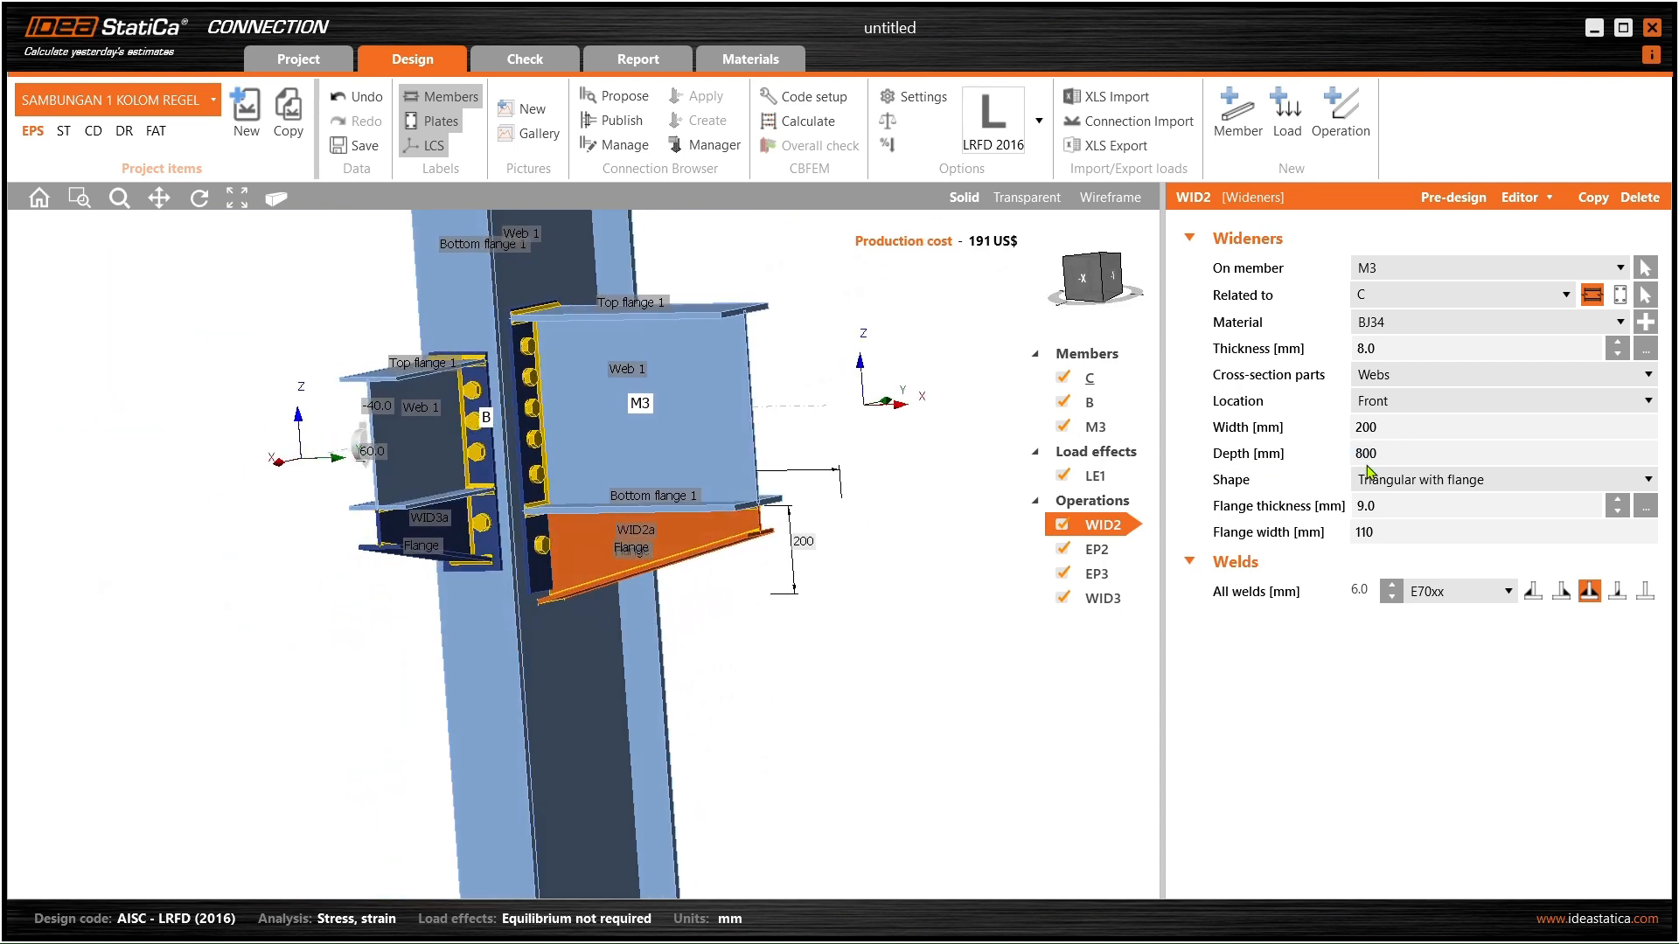
pyautogui.doubleClick(1386, 452)
pyautogui.write('500')
pyautogui.press('Tab')
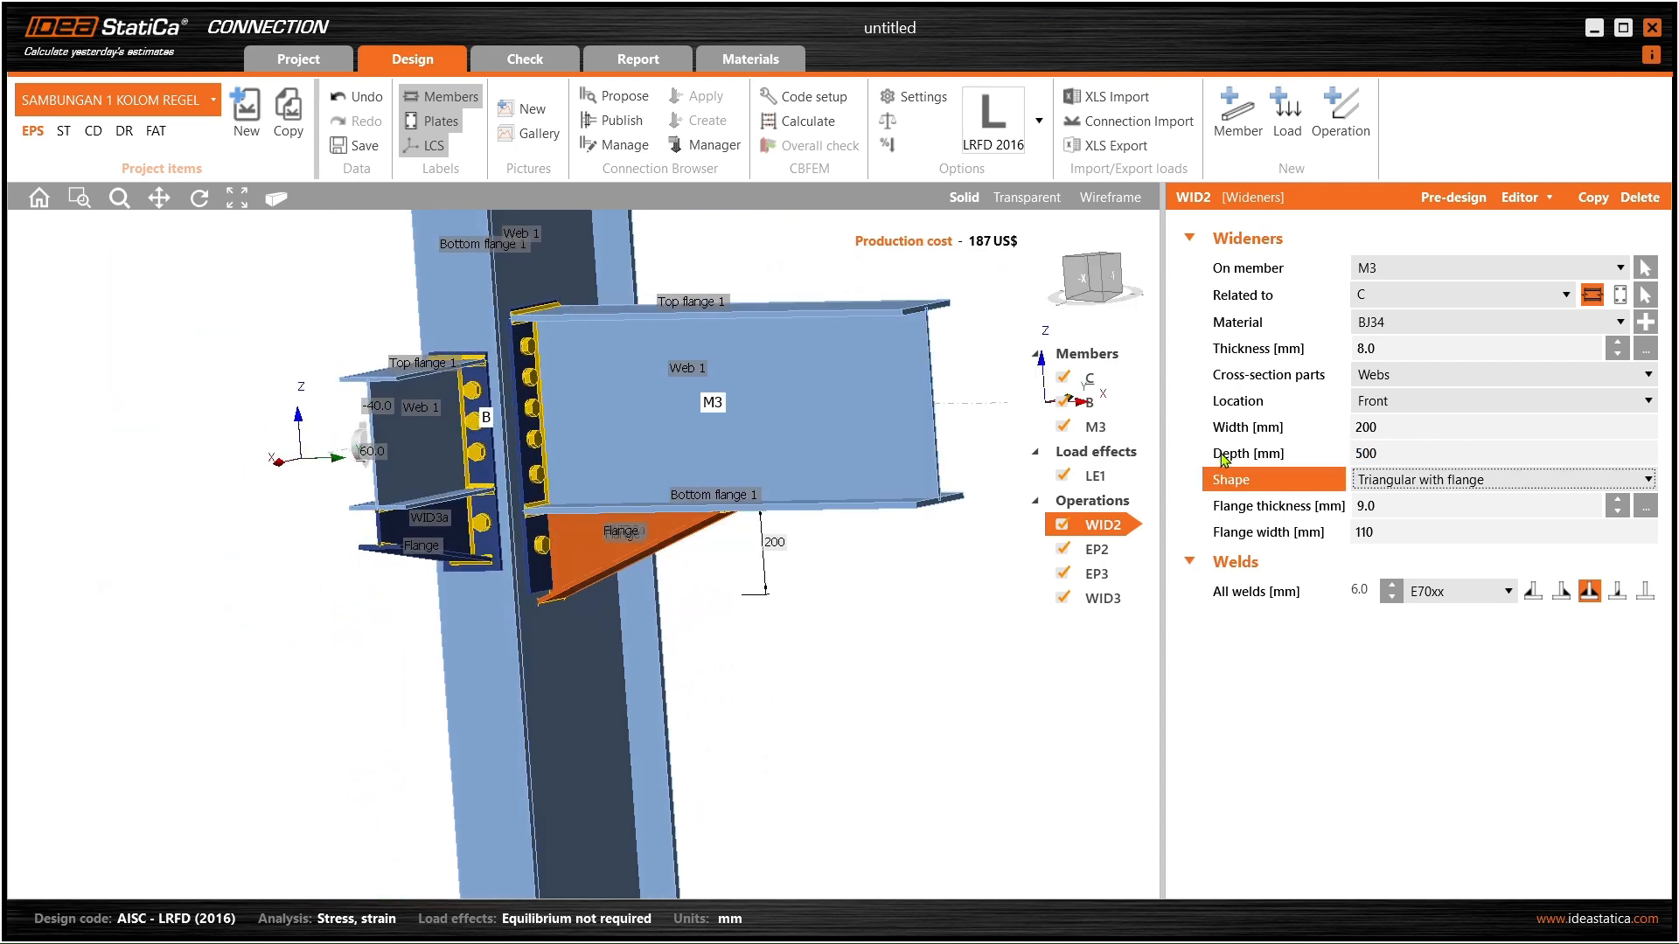
pyautogui.scroll(5, 697, 550)
pyautogui.moveTo(695, 549); pyautogui.dragTo(641, 568, button='middle')
pyautogui.scroll(-3, 637, 516)
# - Try 300 mm, then settle WID2's width at 250 mm
pyautogui.doubleClick(1376, 428)
pyautogui.write('300')
pyautogui.press('Tab')
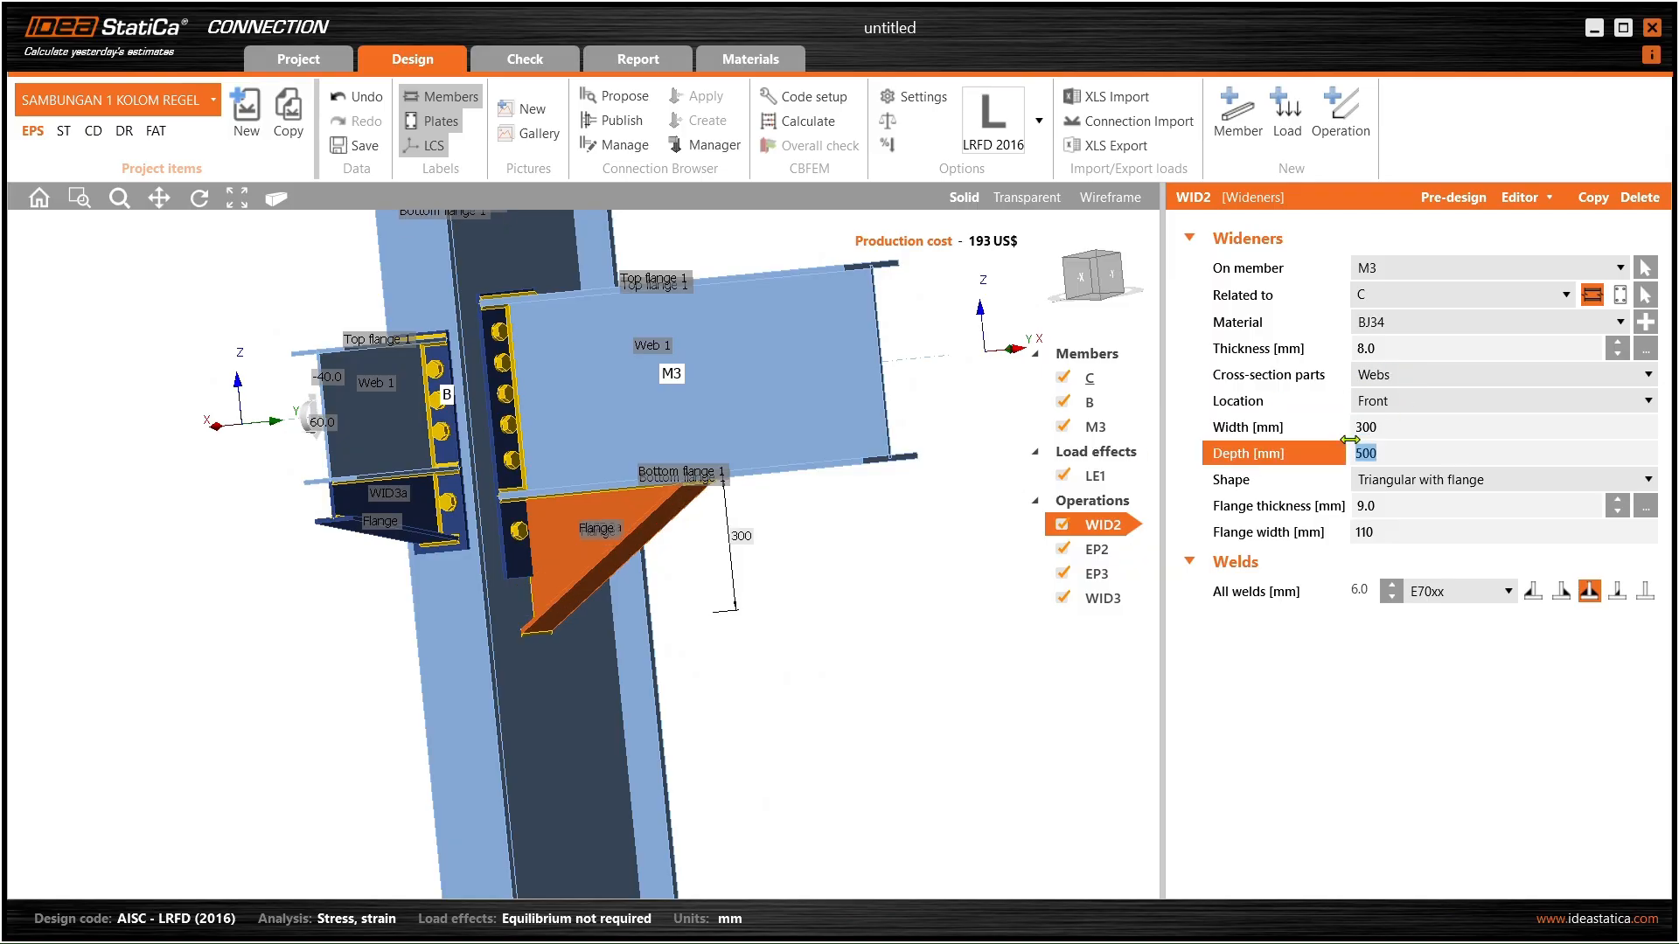
pyautogui.doubleClick(1390, 424)
pyautogui.write('250')
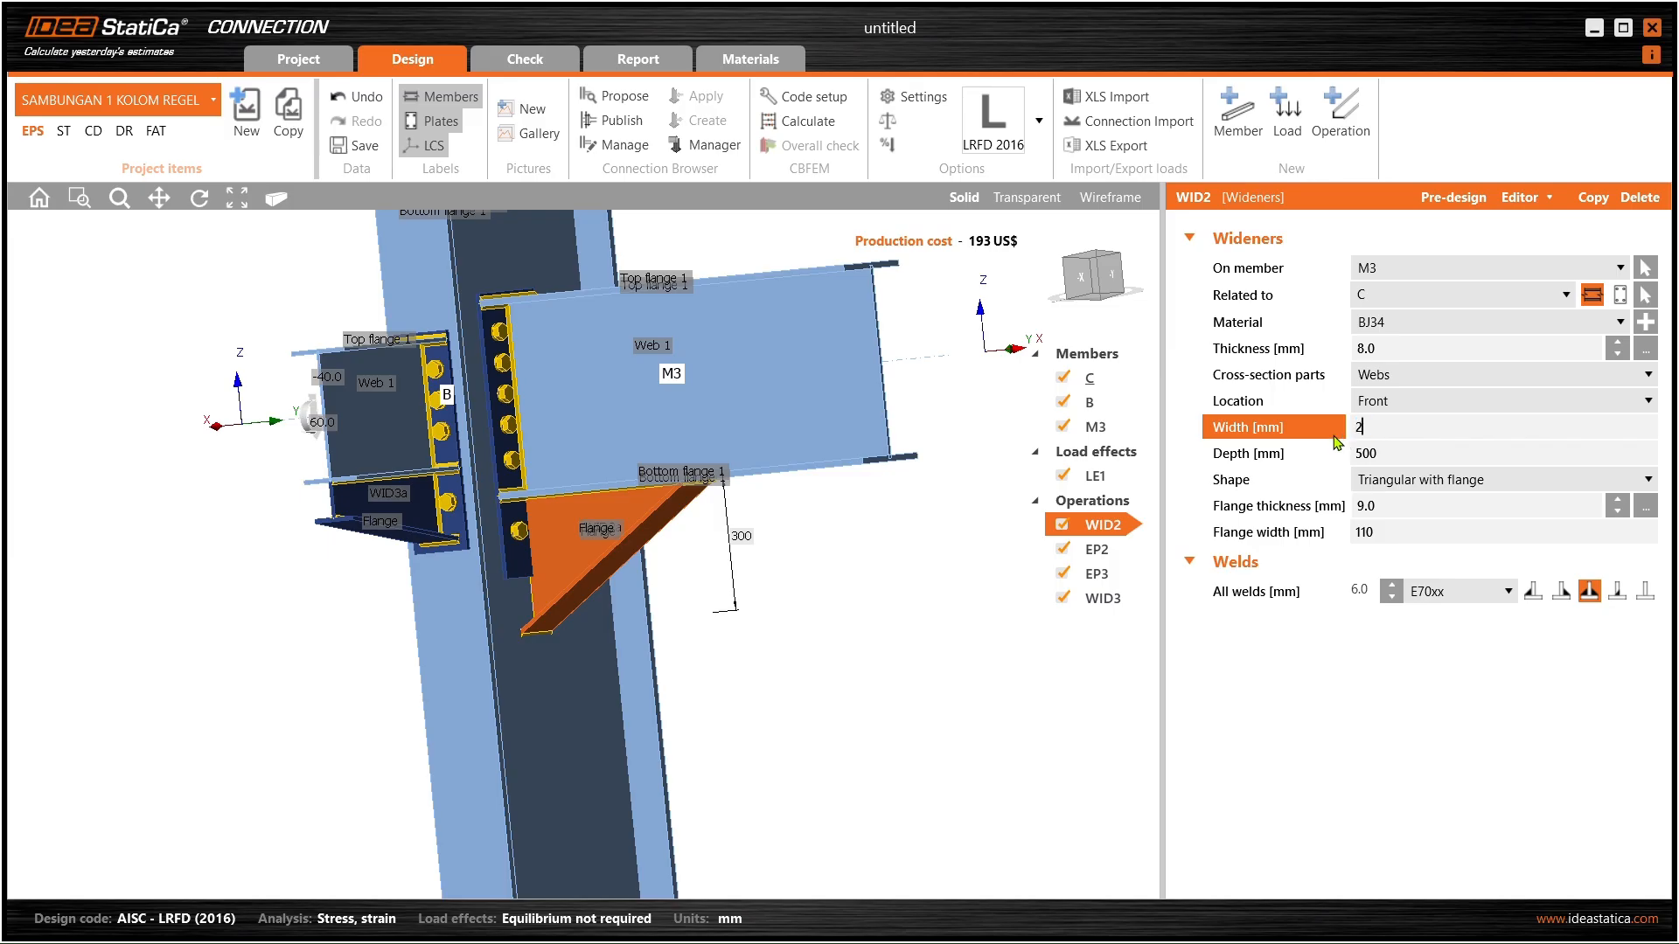
pyautogui.press('Tab')
pyautogui.scroll(5, 531, 564)
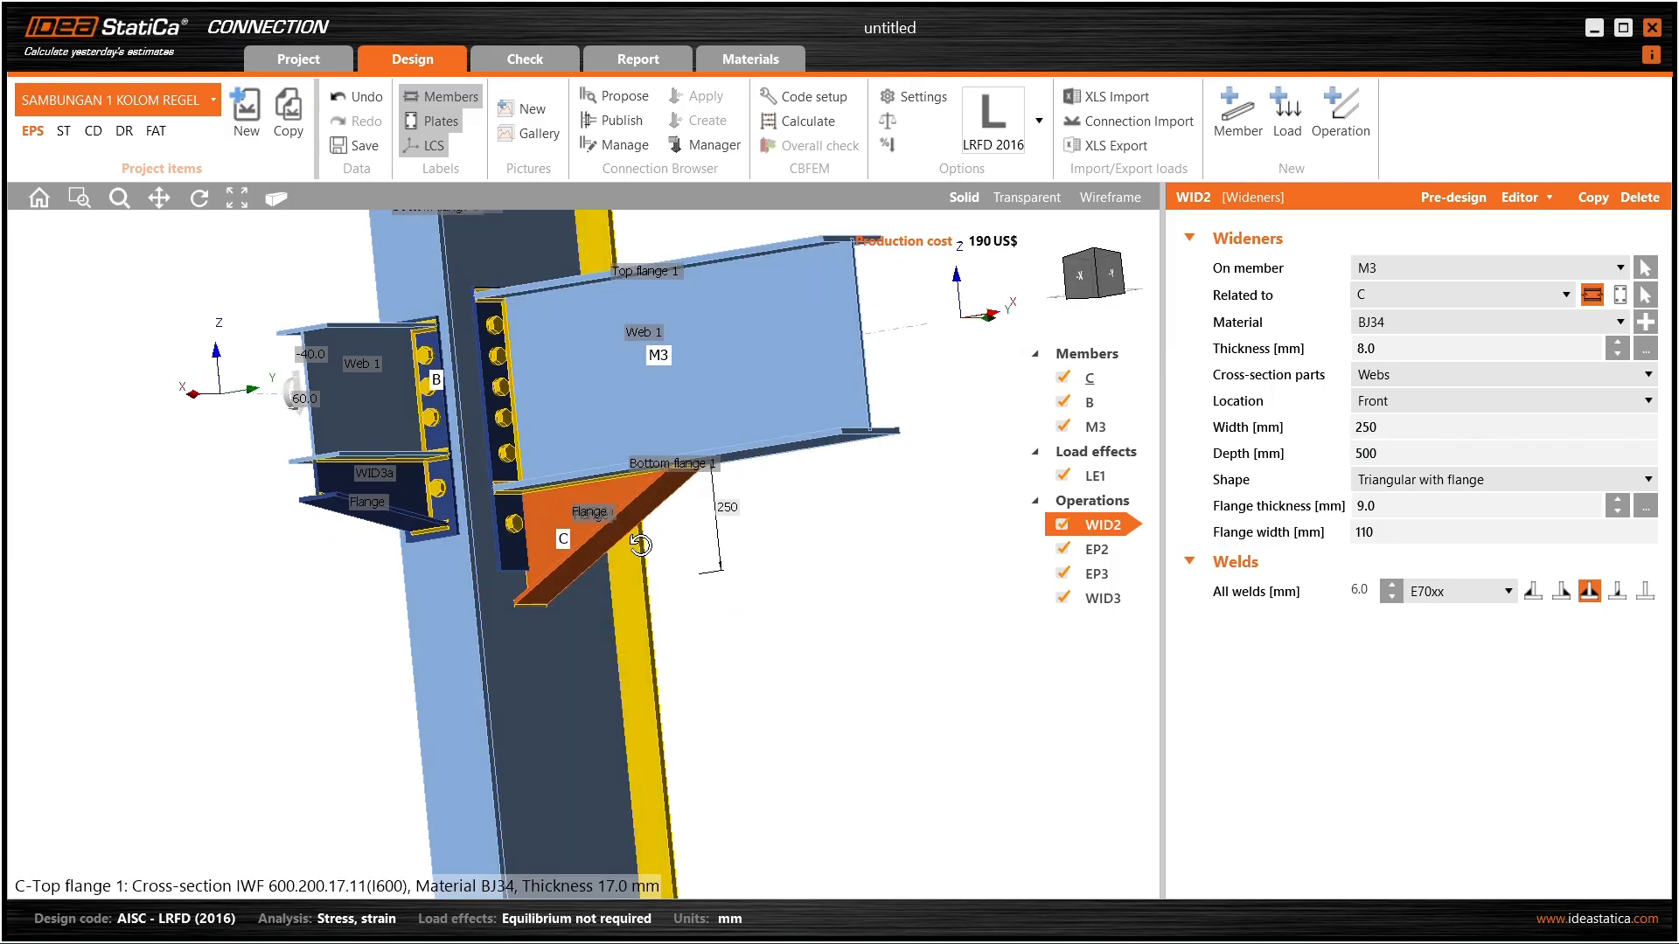
pyautogui.moveTo(488, 600); pyautogui.dragTo(485, 553, button='right')
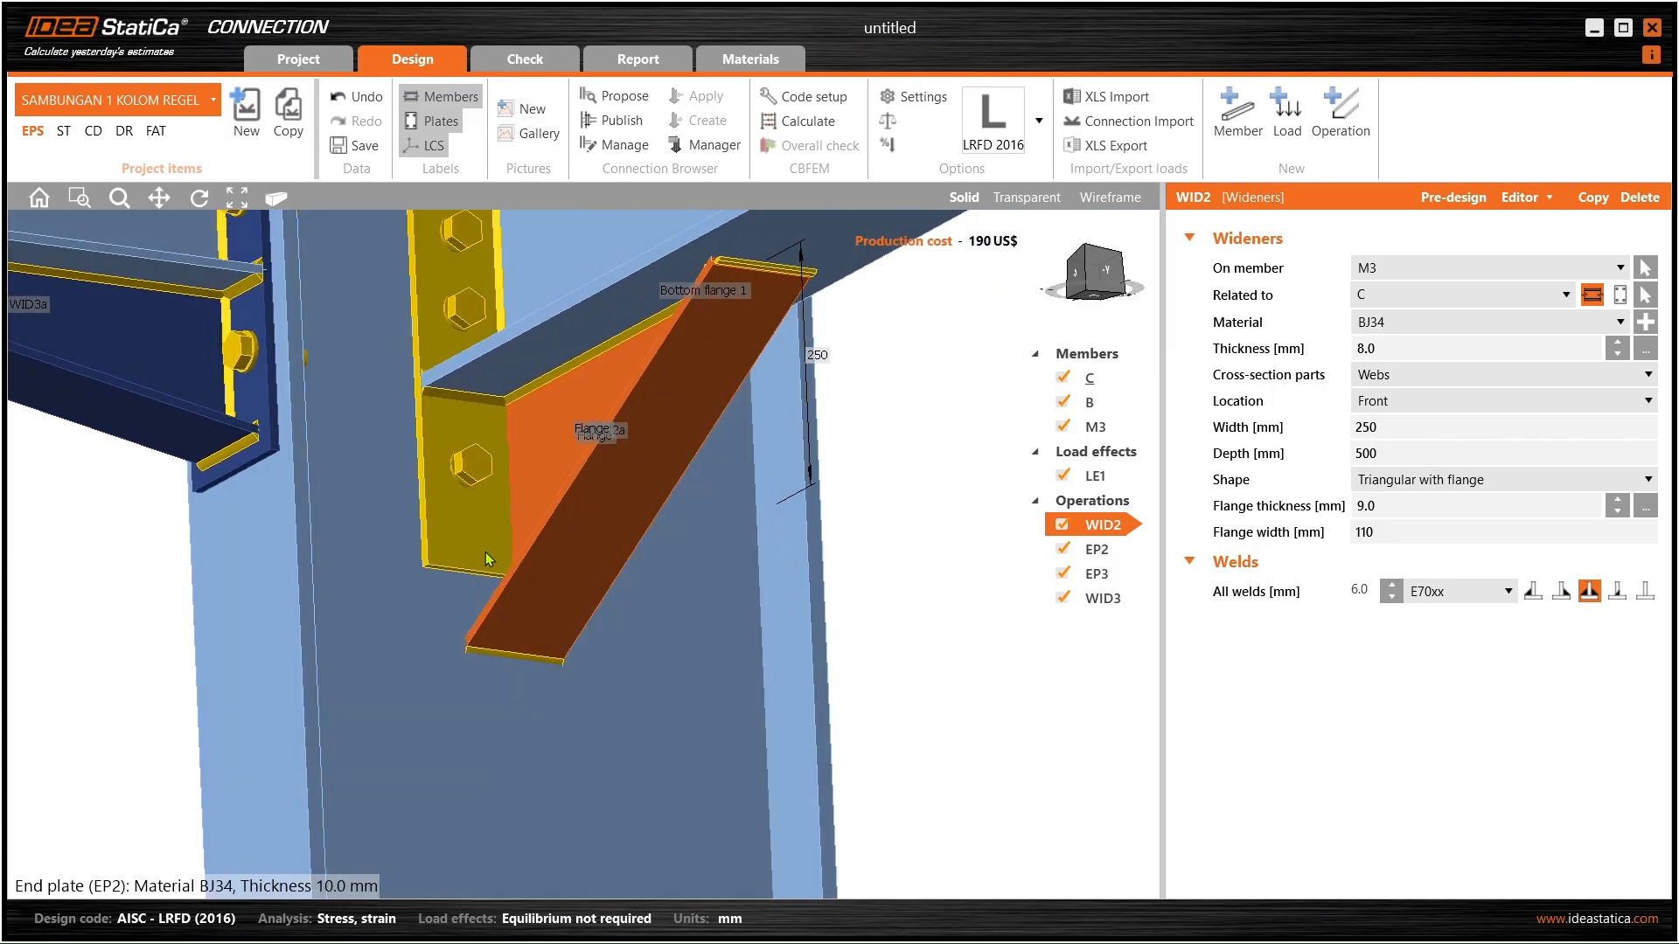
pyautogui.click(485, 554)
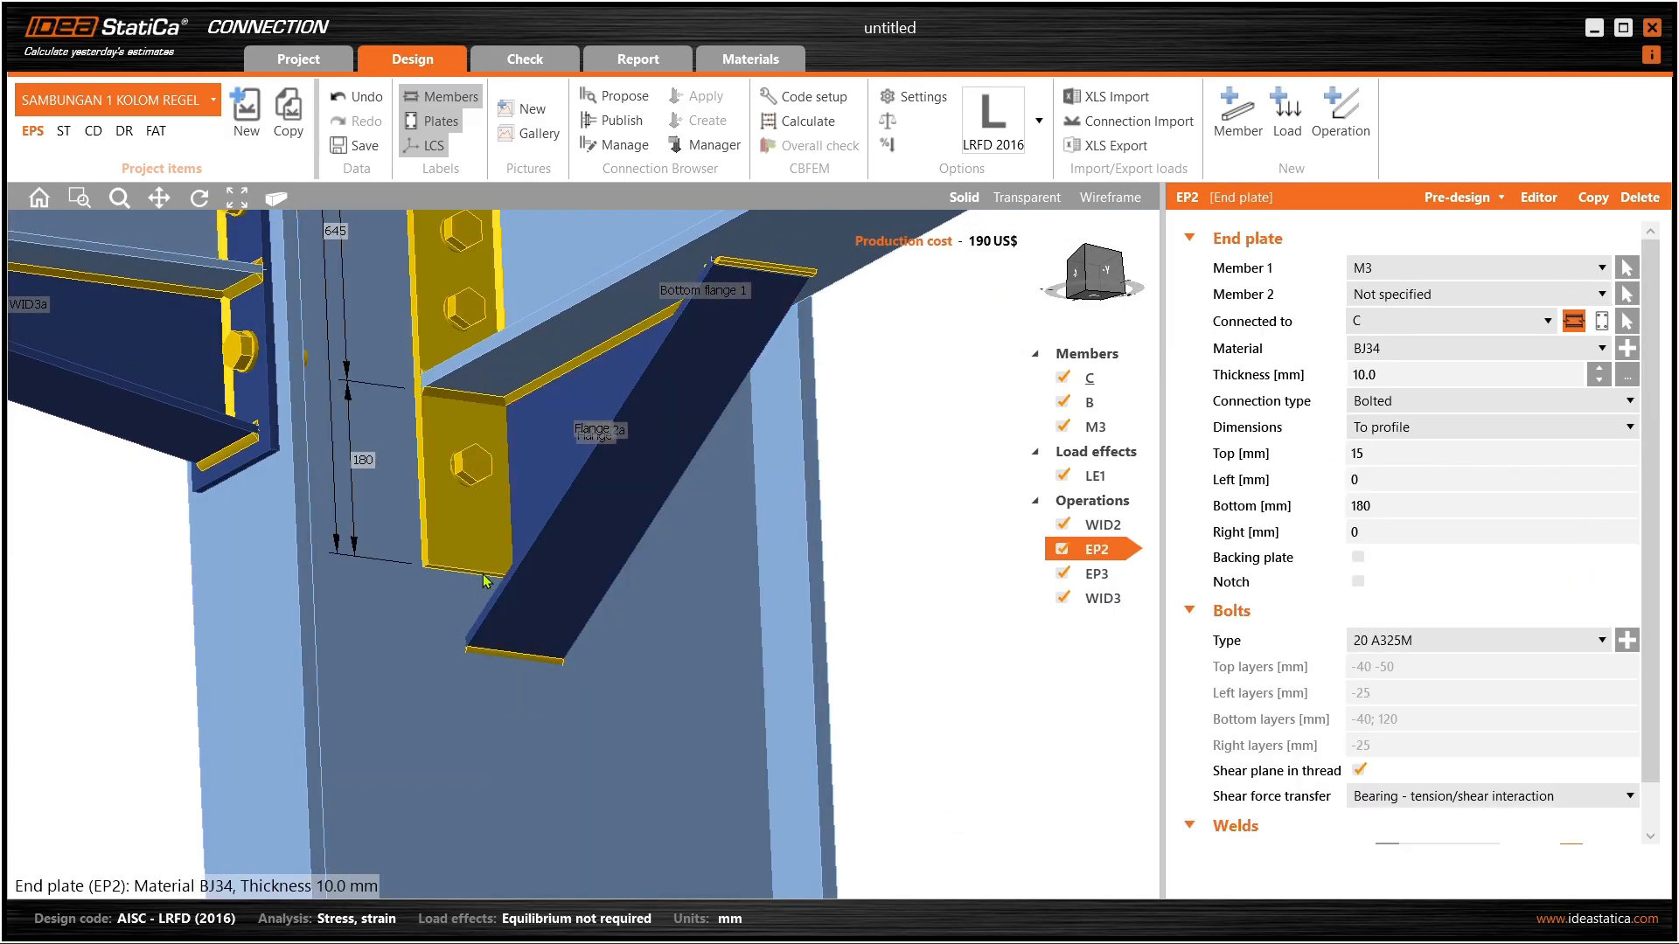
# - Set EP2's bottom extension to 300, then 250, finally 270 mm
pyautogui.click(1395, 508)
pyautogui.write('300')
pyautogui.press('Tab')
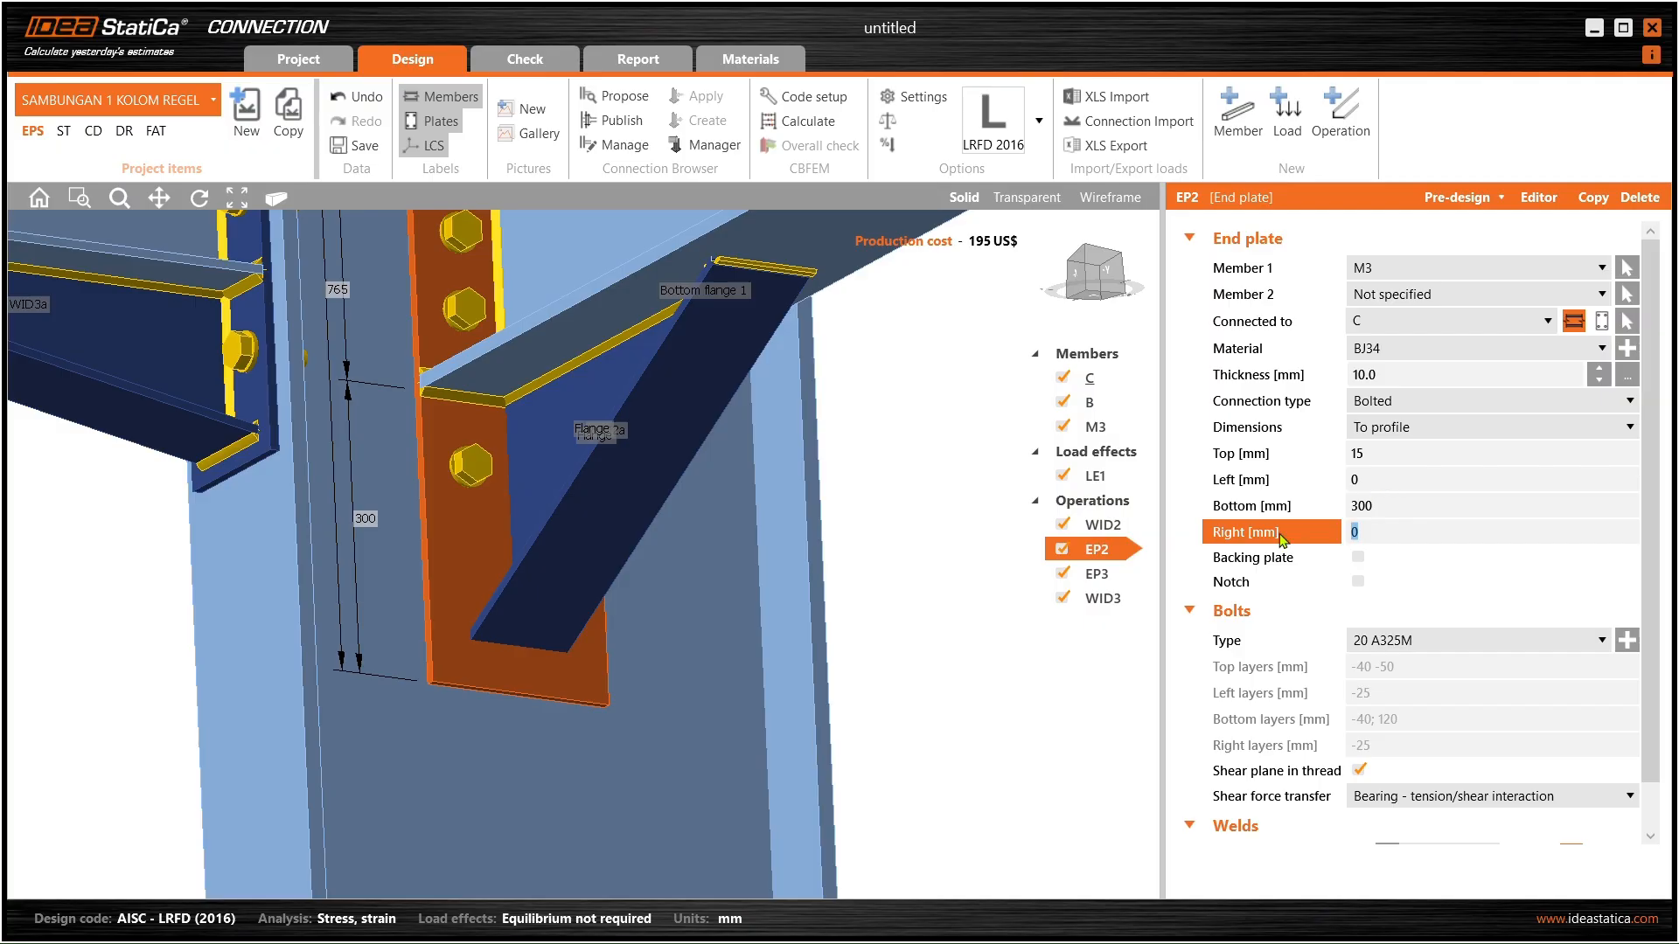
pyautogui.scroll(-2, 465, 469)
pyautogui.moveTo(465, 468); pyautogui.dragTo(514, 525, button='middle')
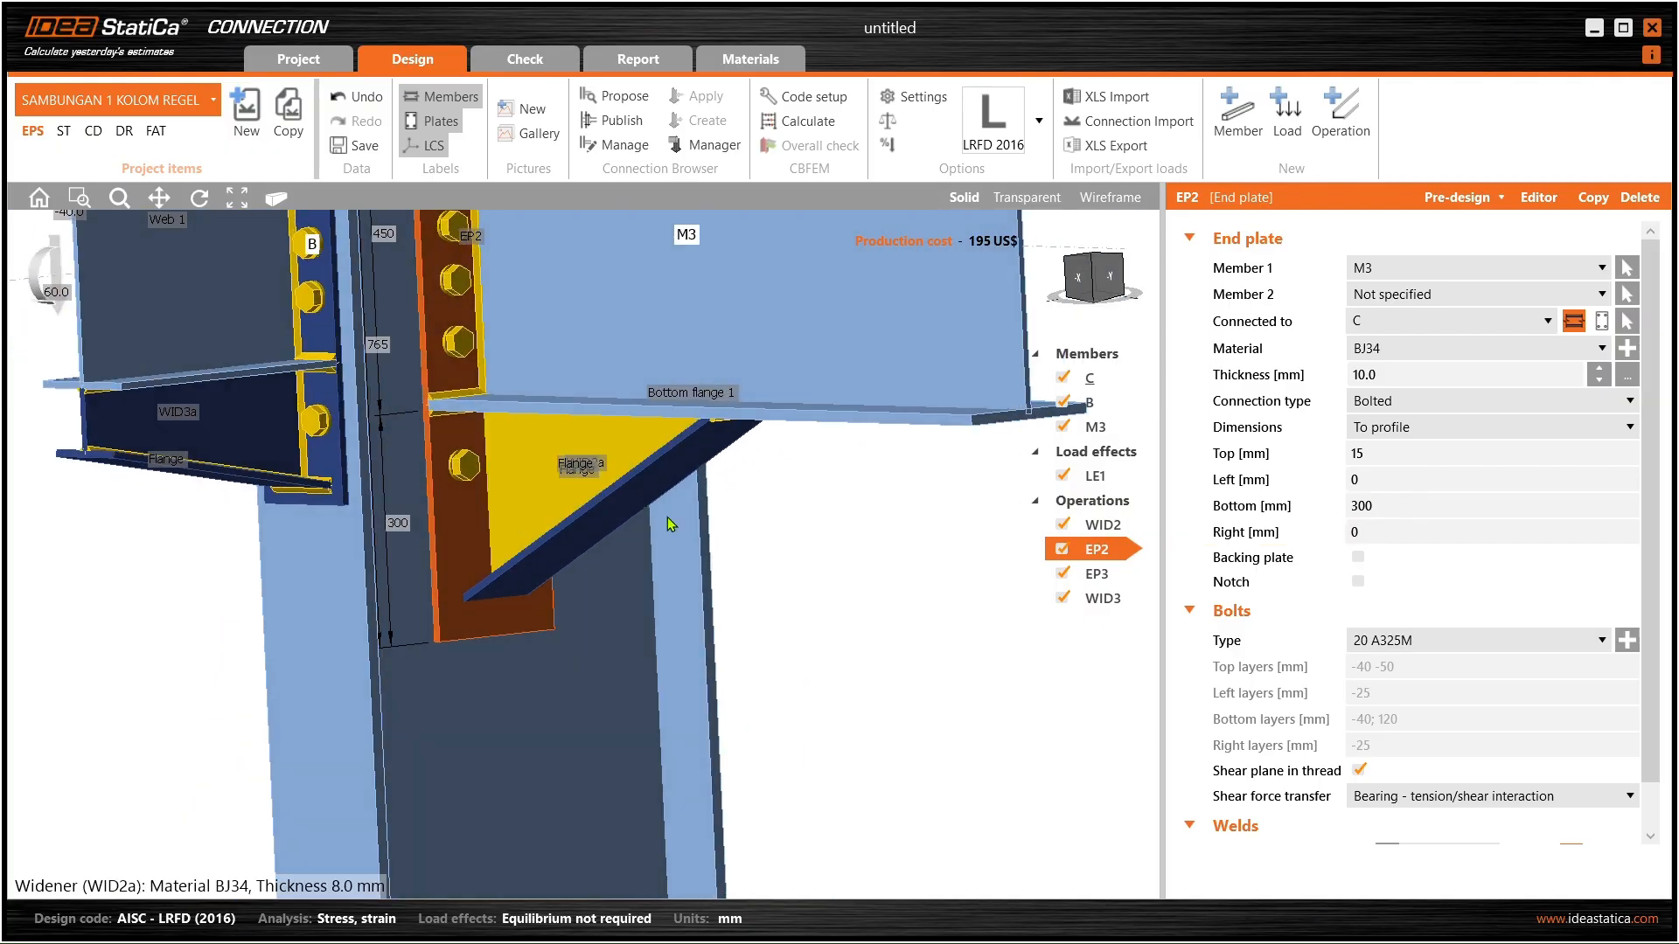
pyautogui.click(1404, 506)
pyautogui.write('25')
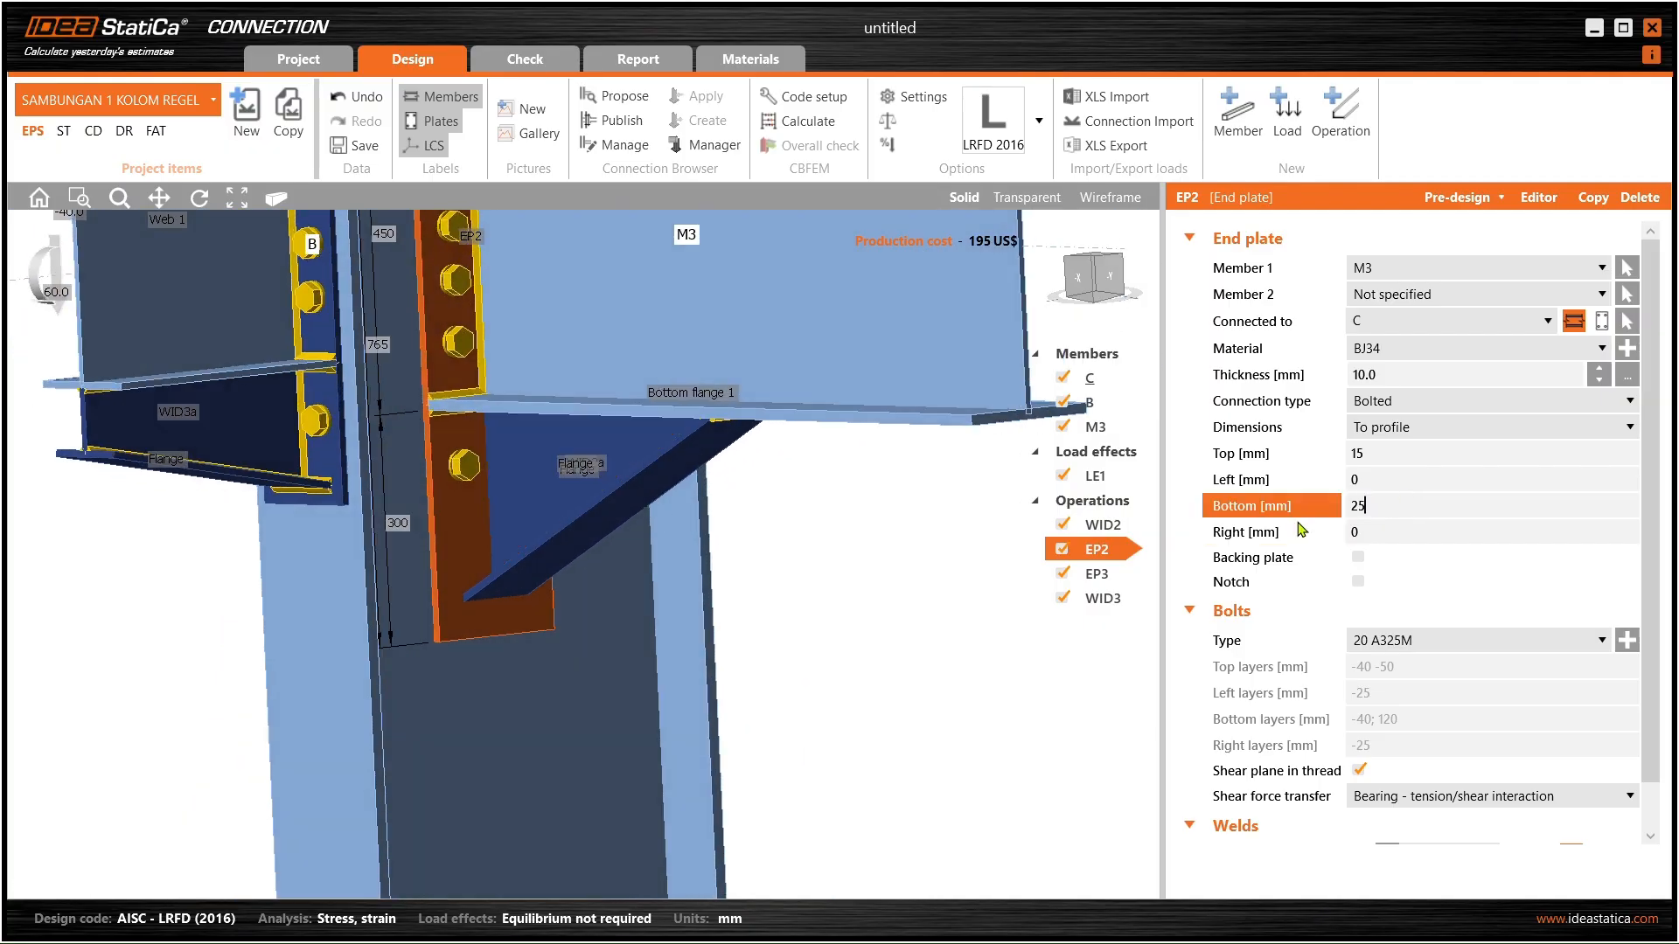
pyautogui.write('0')
pyautogui.press('Tab')
pyautogui.scroll(5, 523, 631)
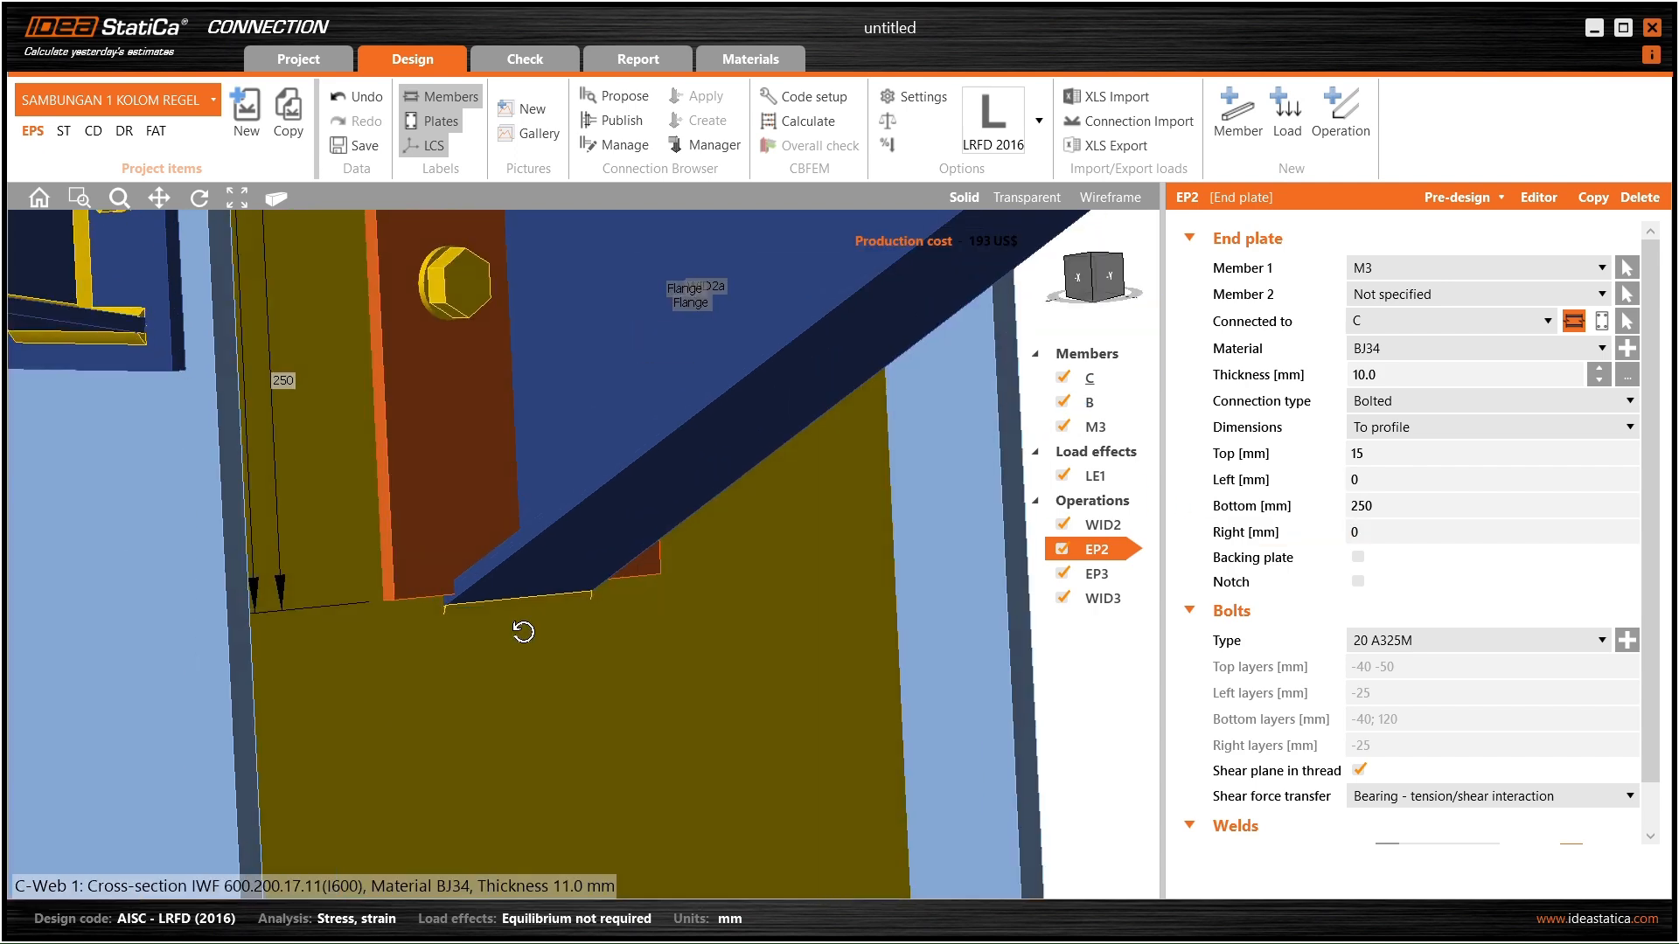
pyautogui.scroll(-5, 523, 632)
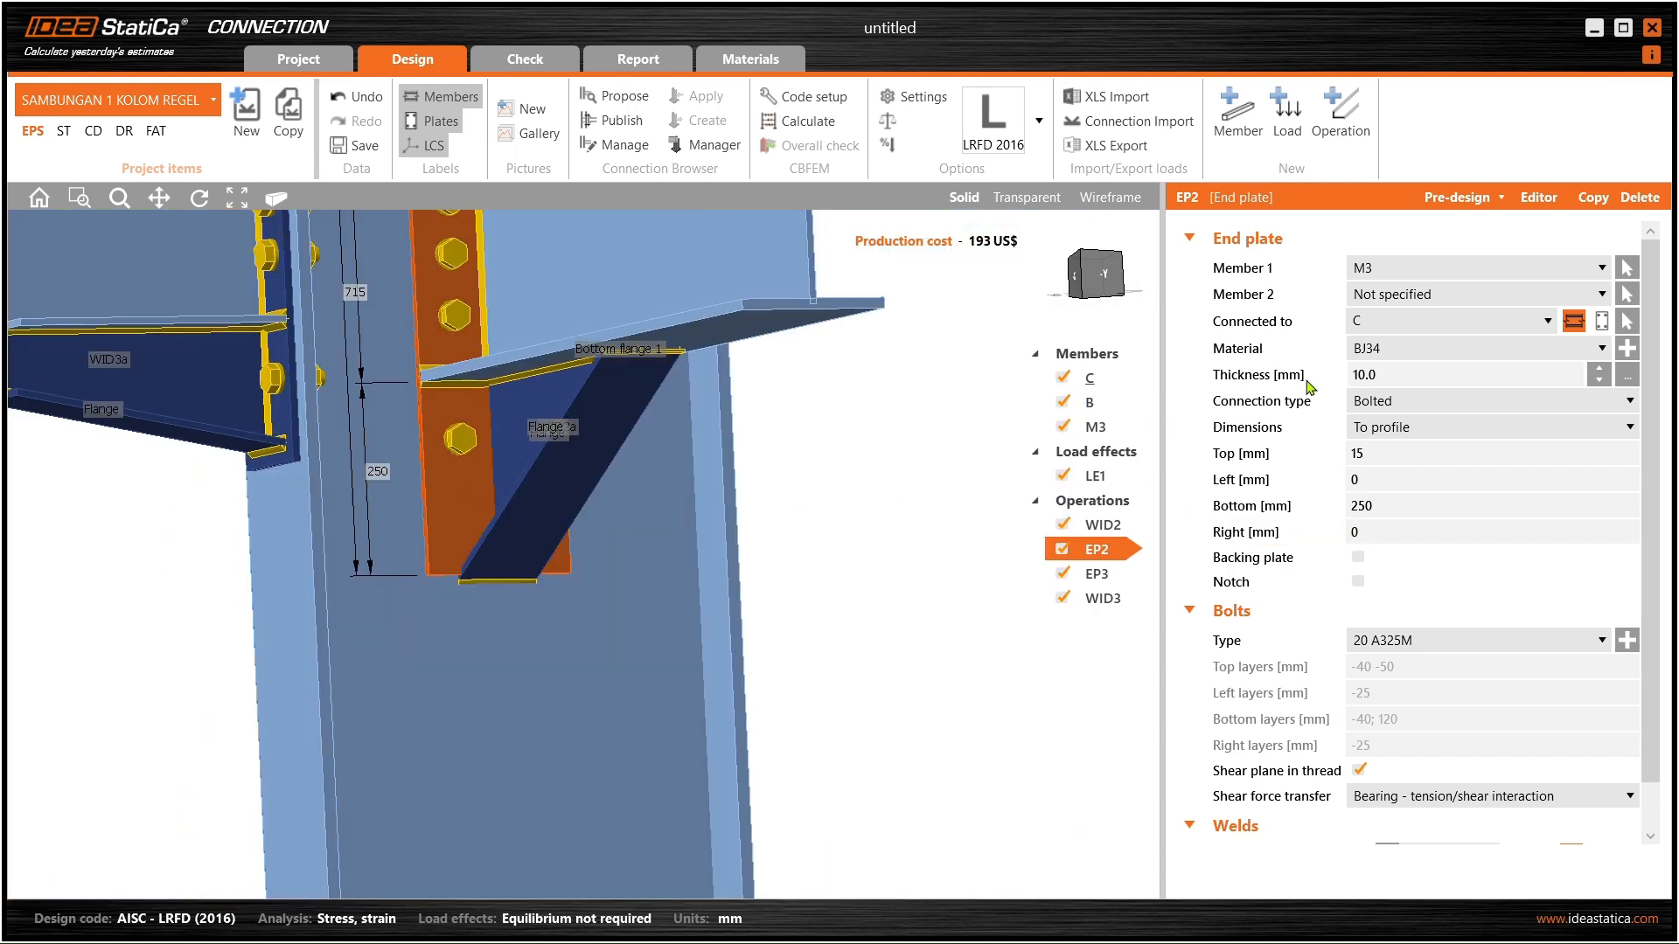
pyautogui.click(1390, 512)
pyautogui.write('270')
pyautogui.press('Tab')
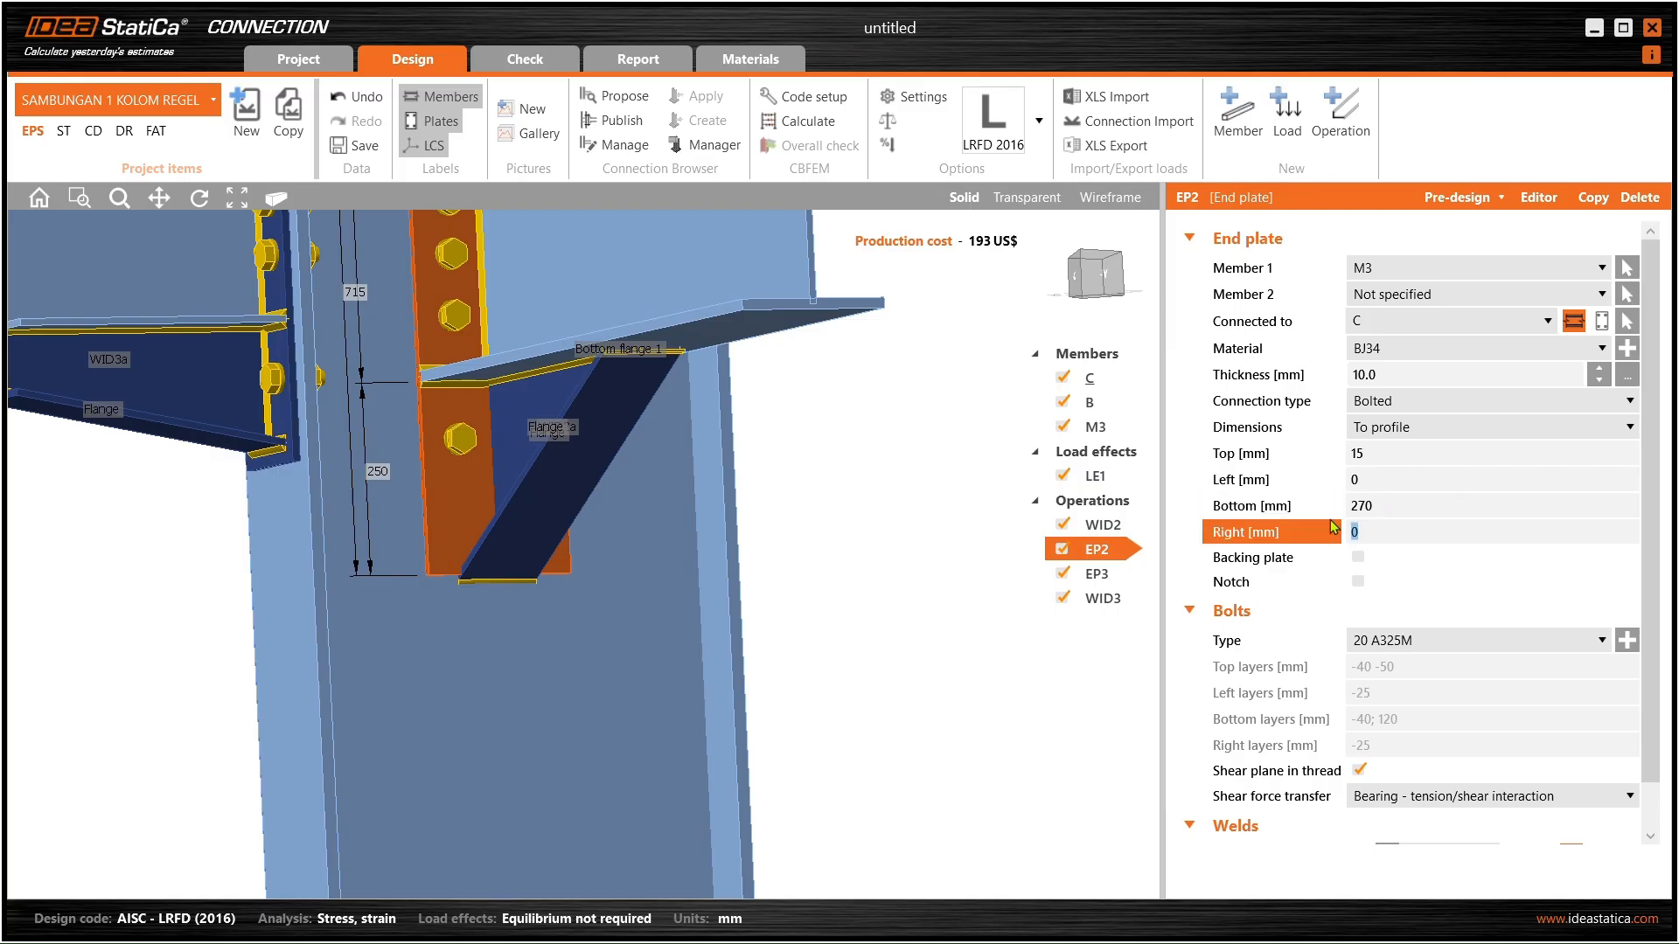
# - Select widener WID2 on beam M3 and keep its Triangular with flange shape
pyautogui.click(562, 479)
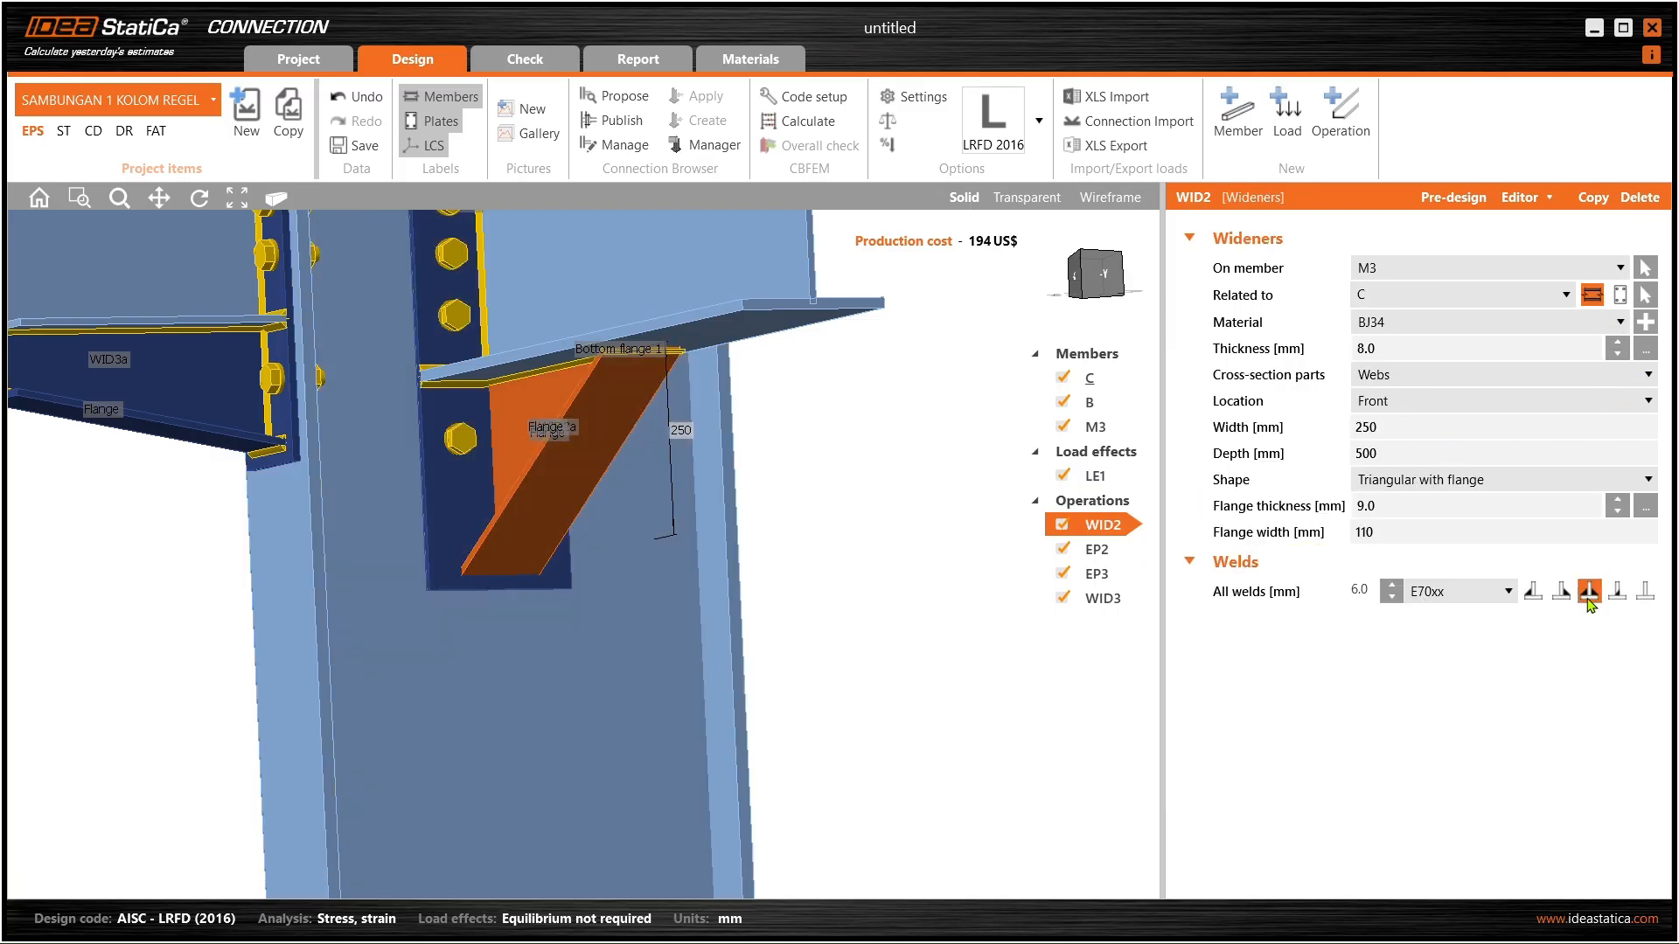
pyautogui.moveTo(647, 491); pyautogui.dragTo(528, 500, button='right')
pyautogui.click(491, 454)
pyautogui.click(470, 445)
pyautogui.moveTo(513, 426); pyautogui.dragTo(456, 464, button='right')
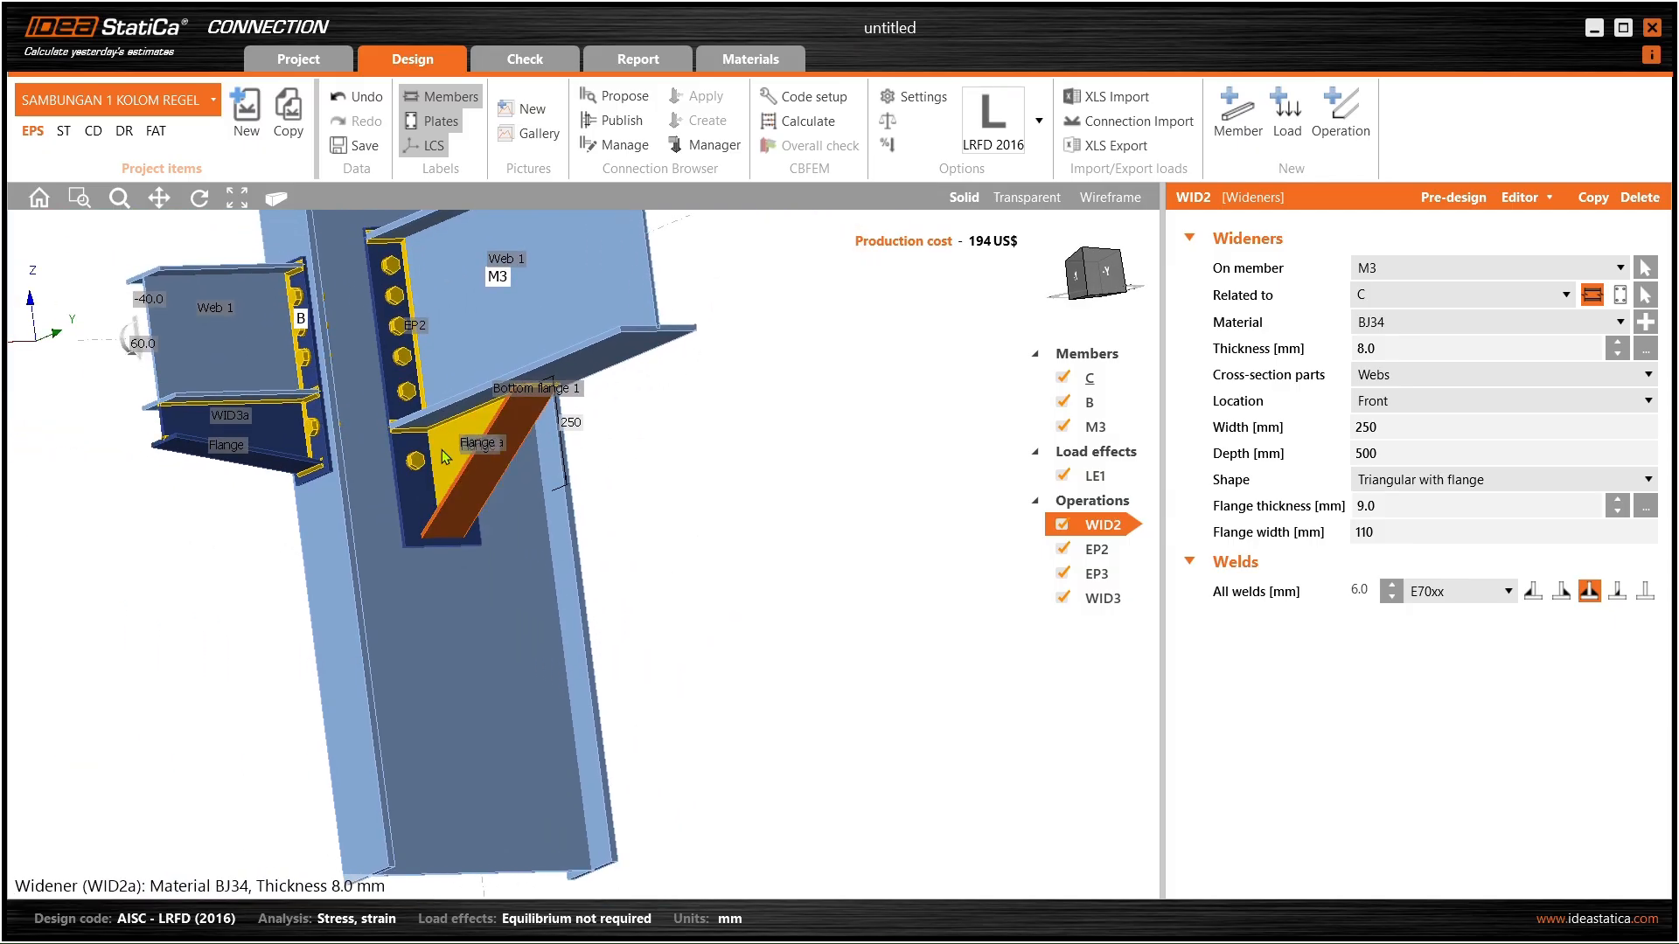
pyautogui.scroll(5, 442, 450)
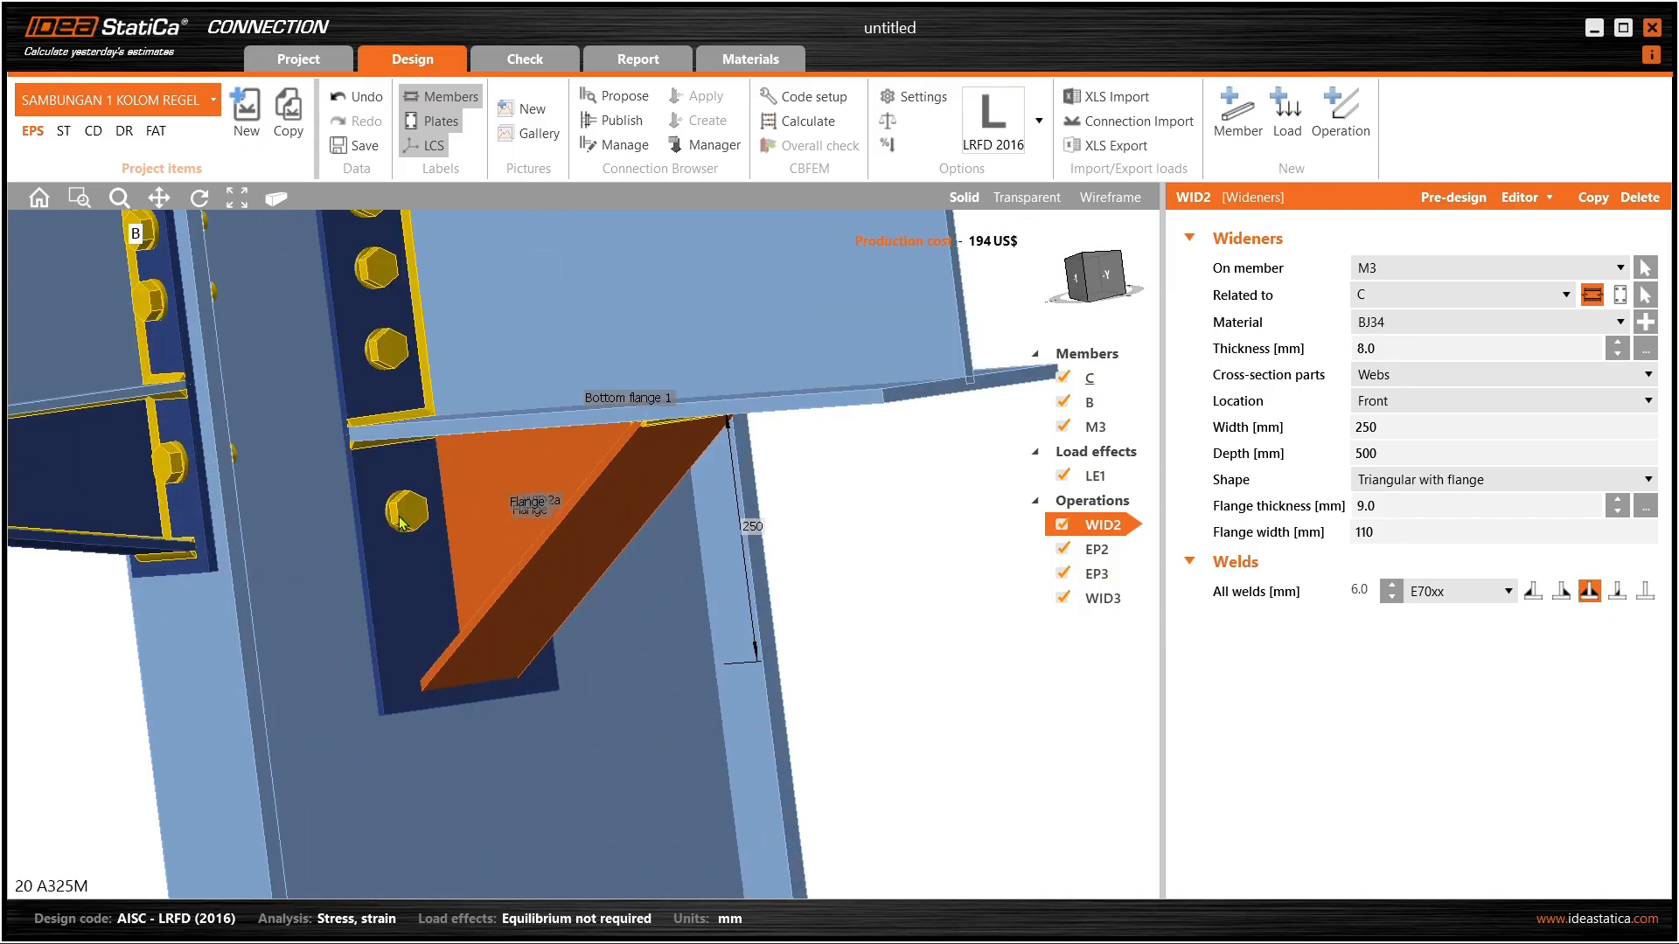
pyautogui.moveTo(403, 523); pyautogui.dragTo(423, 578, button='right')
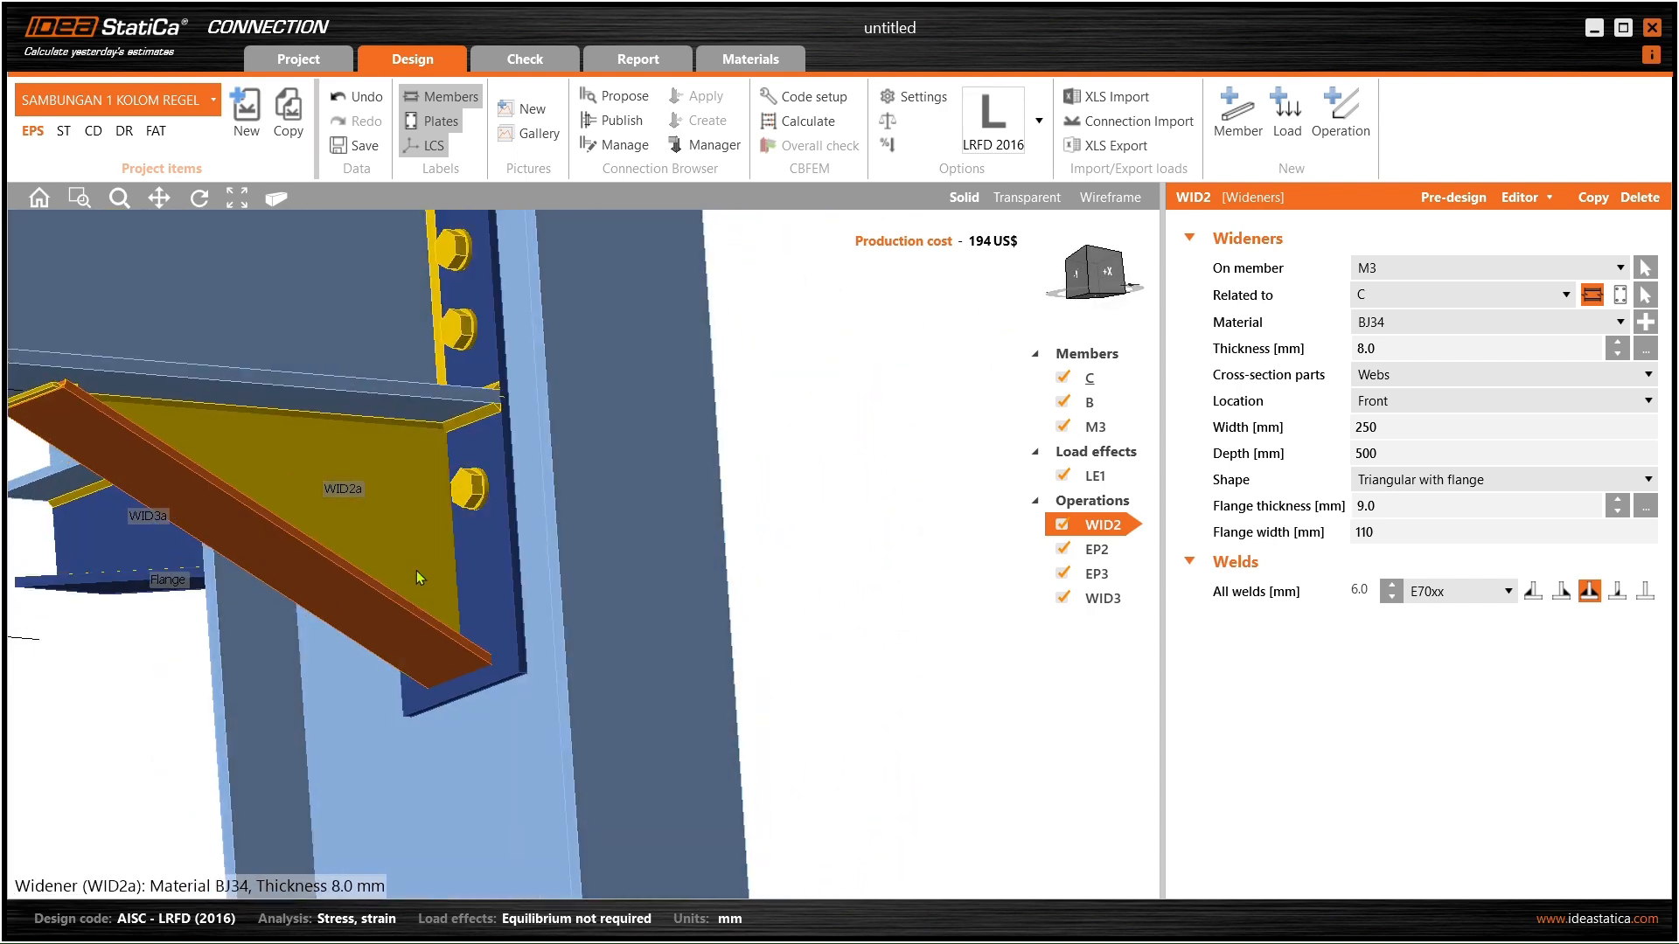
pyautogui.click(1490, 486)
pyautogui.click(1468, 495)
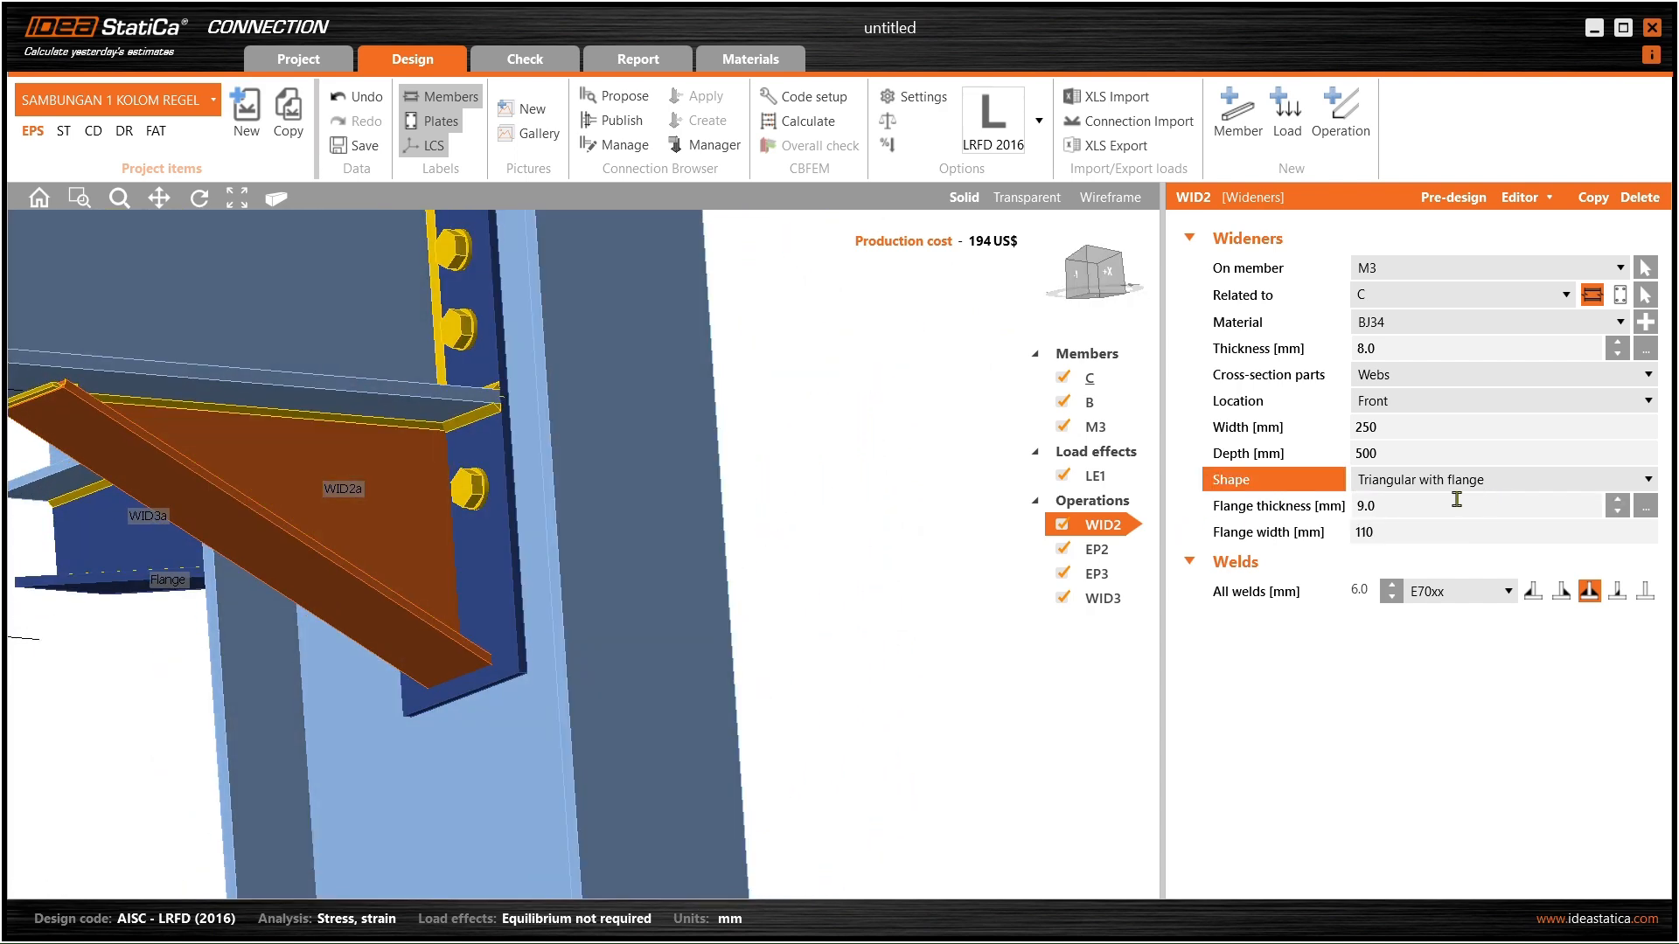
# - Check WID2's weld type and relate the widener to column C
pyautogui.moveTo(833, 553); pyautogui.dragTo(354, 535, button='right')
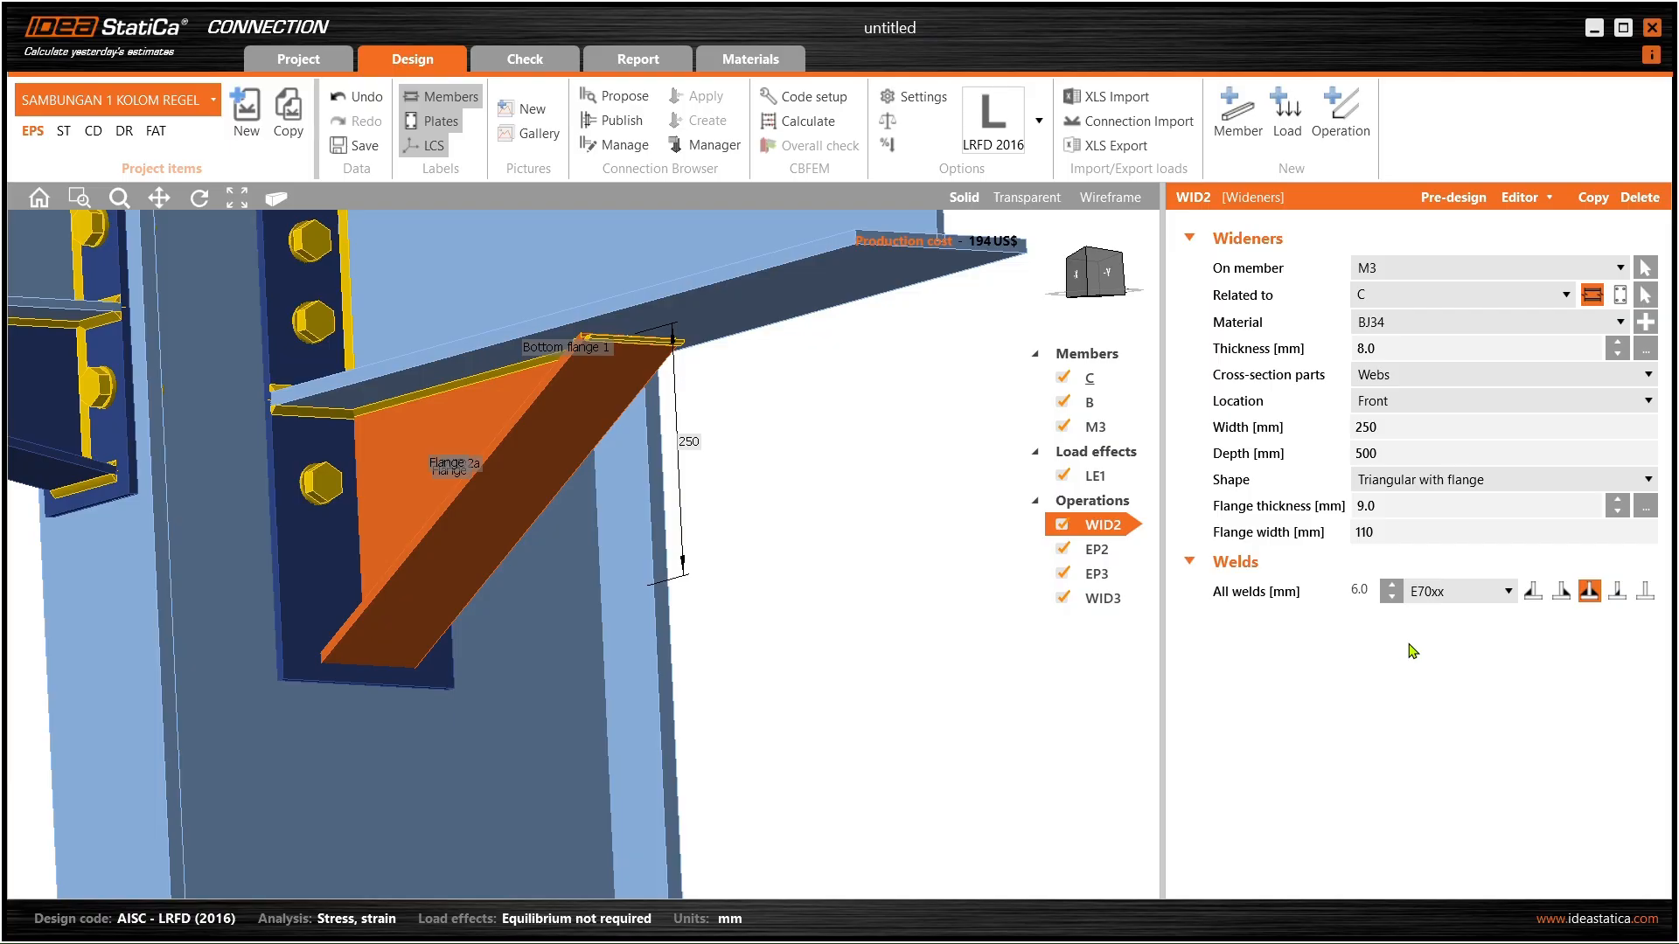
pyautogui.click(1590, 593)
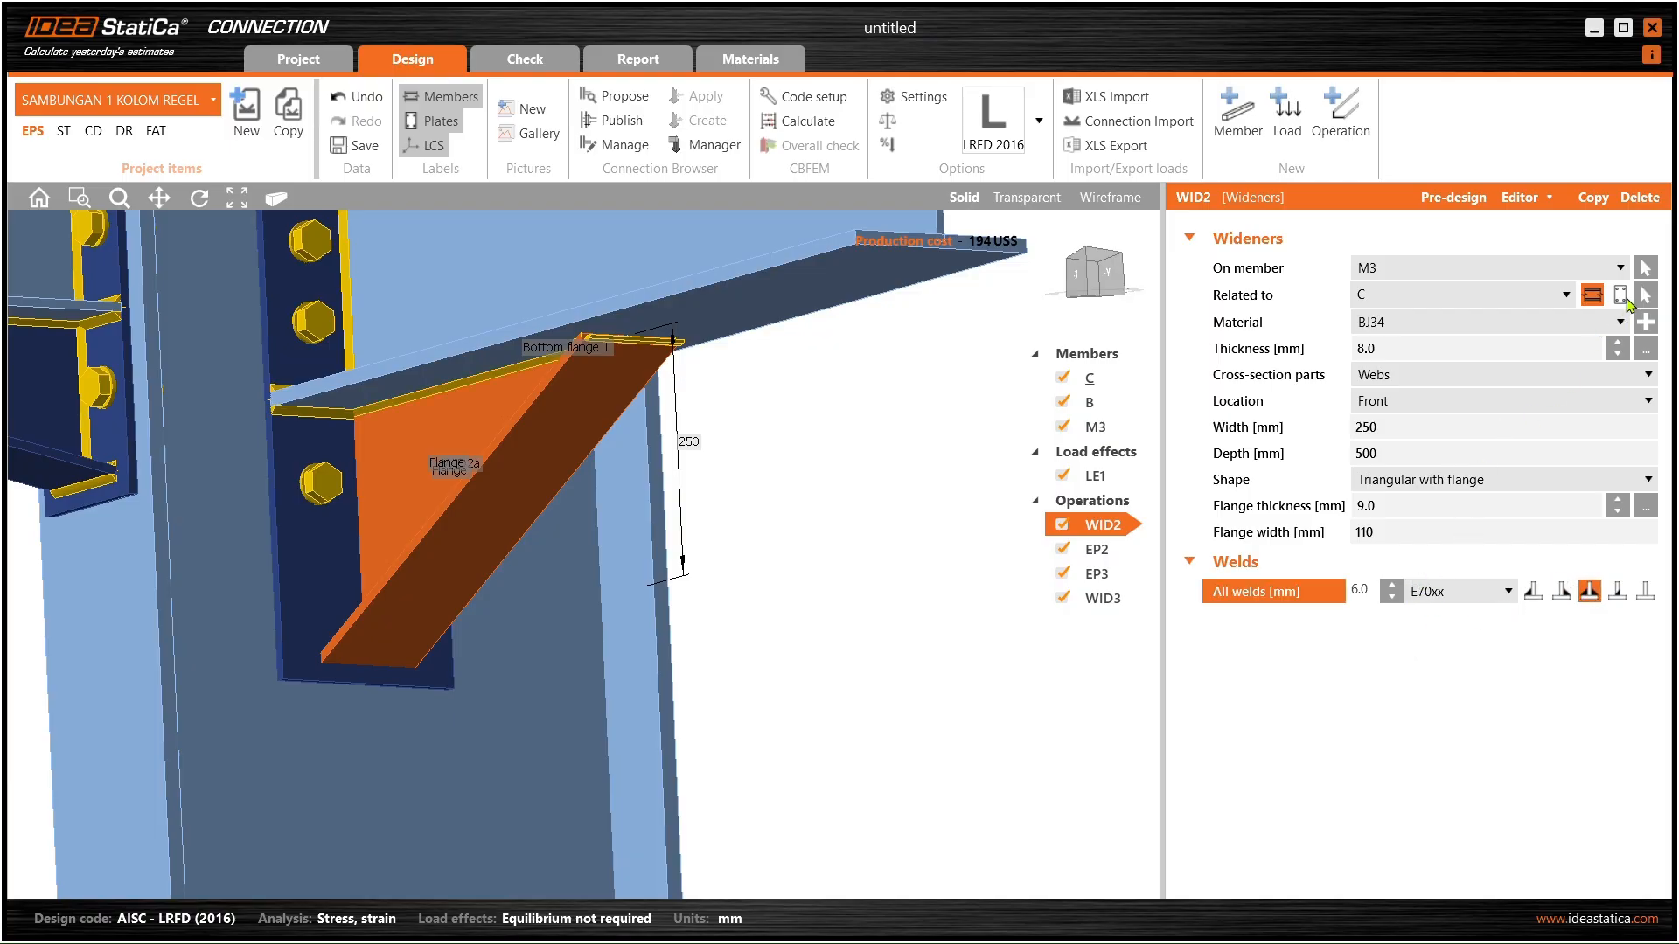
pyautogui.click(1620, 296)
pyautogui.click(1593, 296)
pyautogui.moveTo(768, 456); pyautogui.dragTo(648, 421, button='middle')
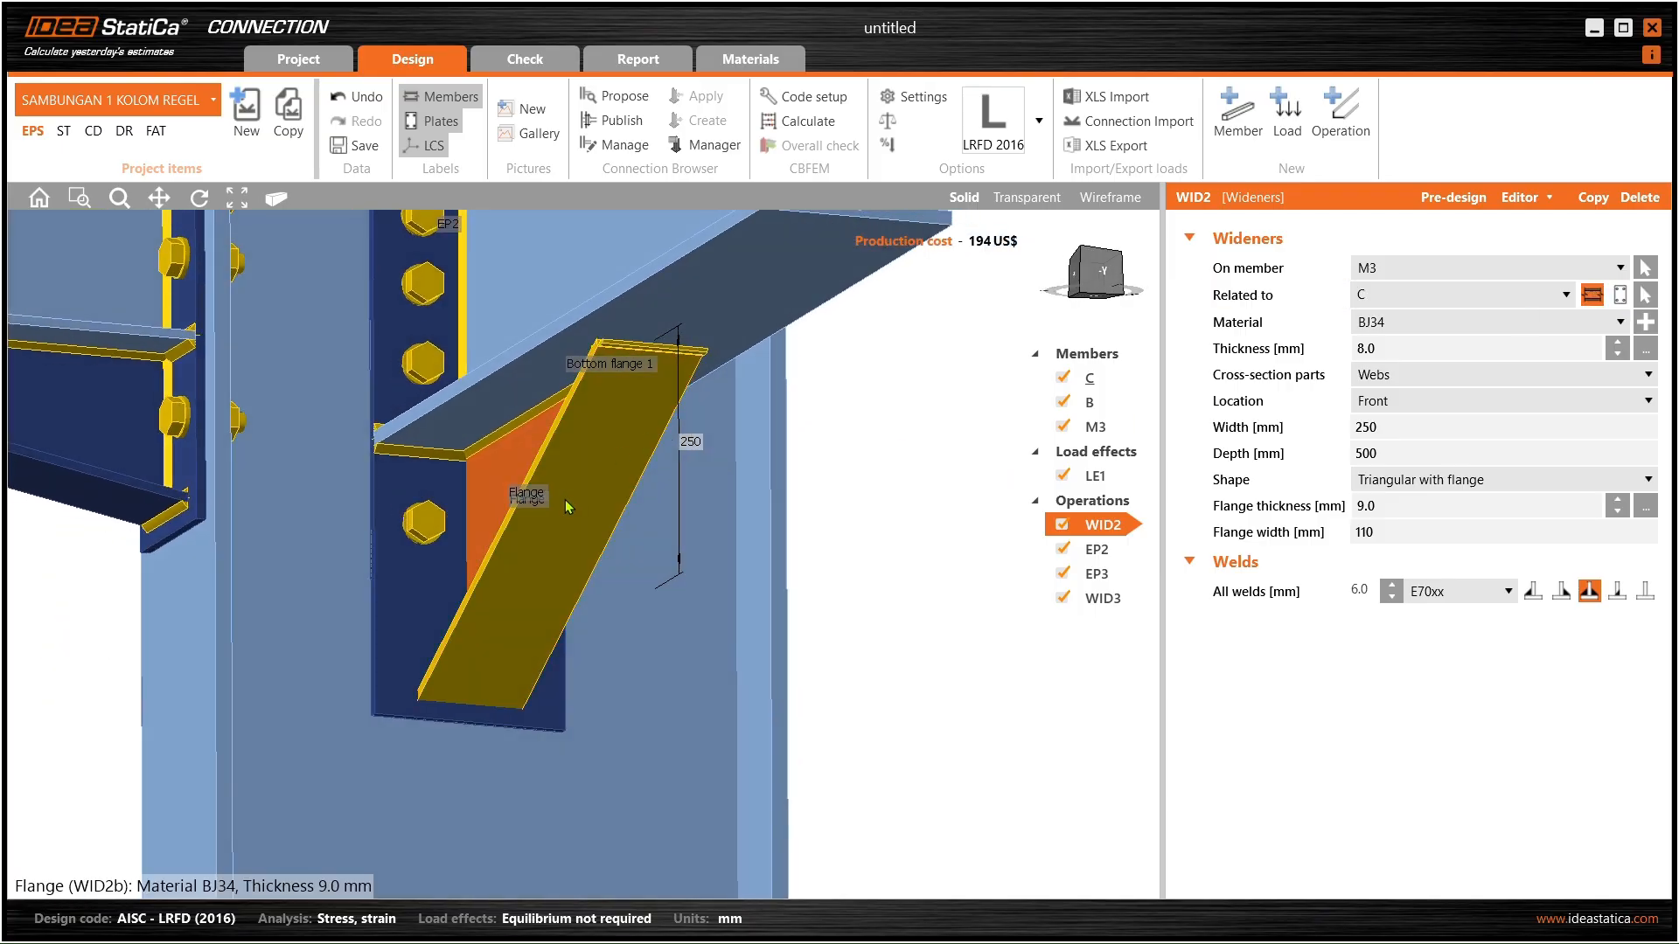
pyautogui.scroll(-2, 509, 476)
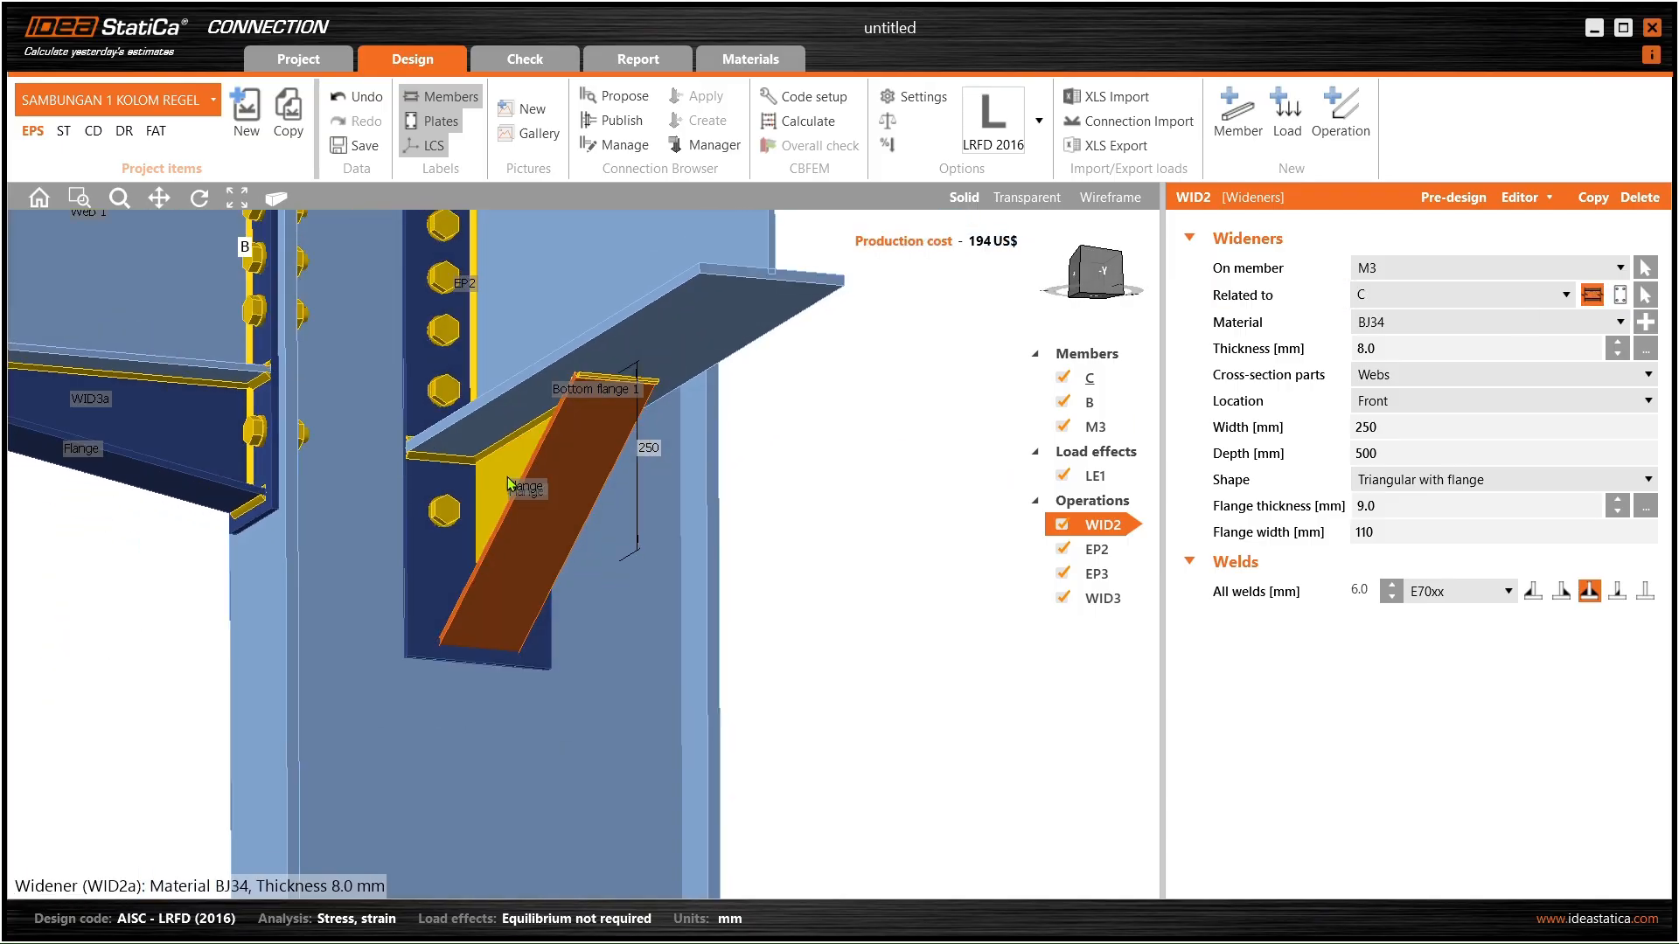
# - Try relating WID2 to beams M3 and B, then set it back to column C
pyautogui.click(1430, 297)
pyautogui.click(1393, 357)
pyautogui.click(1435, 297)
pyautogui.click(1427, 337)
pyautogui.click(1438, 297)
pyautogui.click(1422, 319)
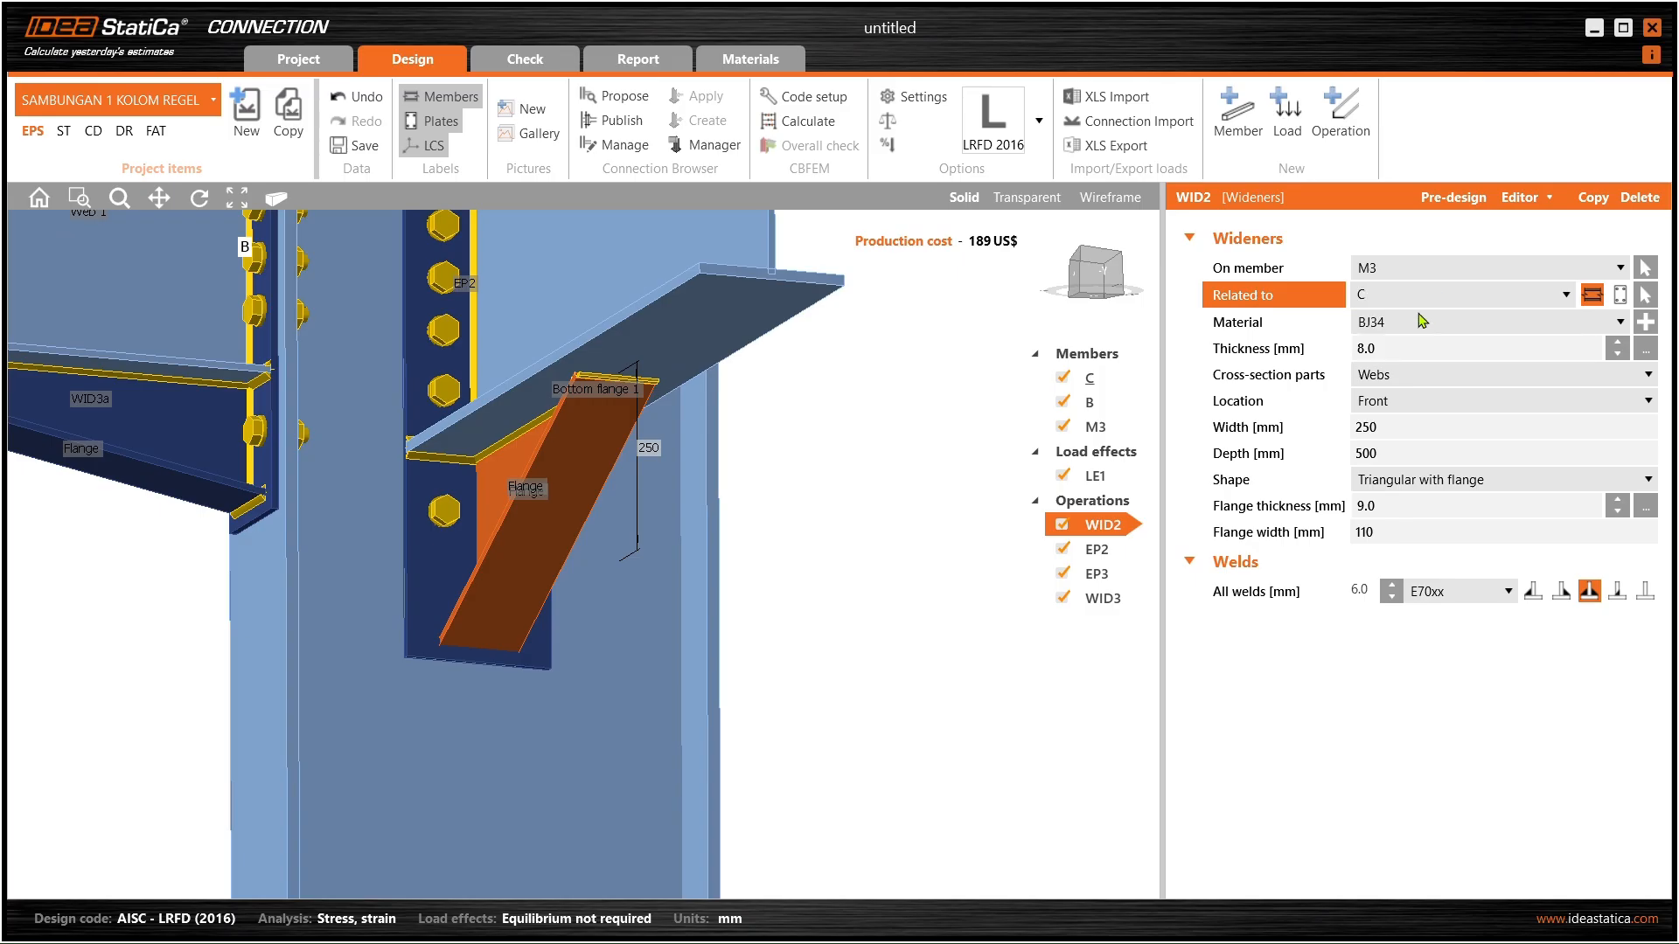
pyautogui.moveTo(758, 341); pyautogui.dragTo(787, 393, button='right')
pyautogui.scroll(-3, 686, 354)
# - Confirm WID2's related member and keep the widener on the webs
pyautogui.click(1444, 293)
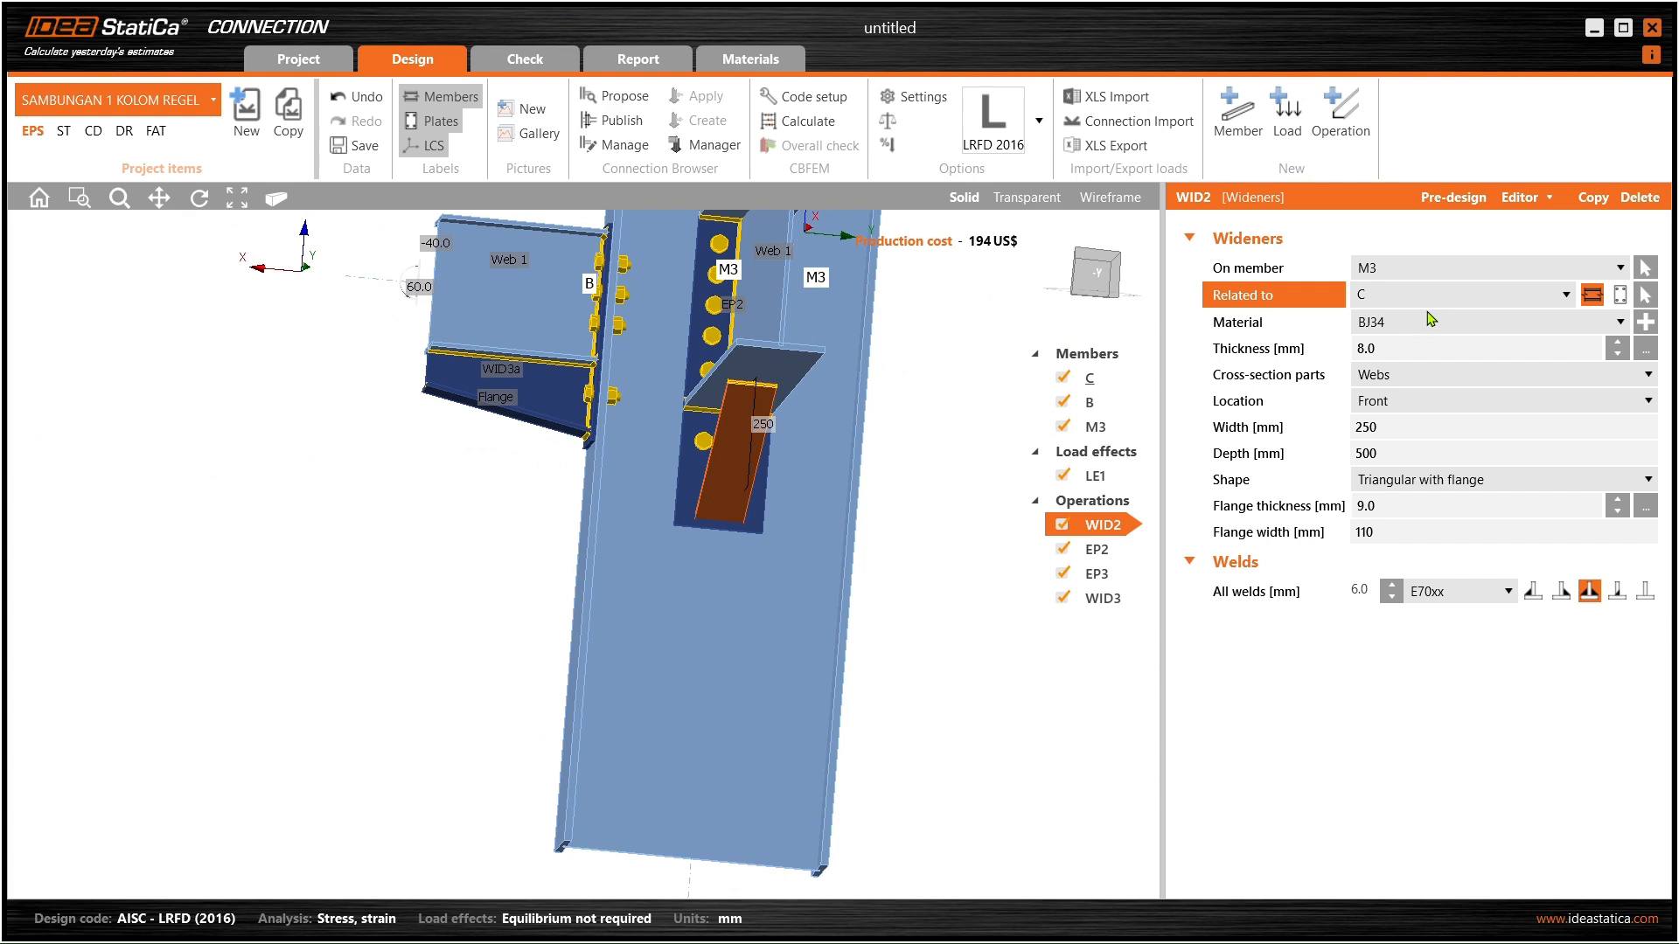
pyautogui.click(1448, 272)
pyautogui.moveTo(652, 376); pyautogui.dragTo(794, 388, button='right')
pyautogui.moveTo(799, 387); pyautogui.dragTo(685, 443, button='middle')
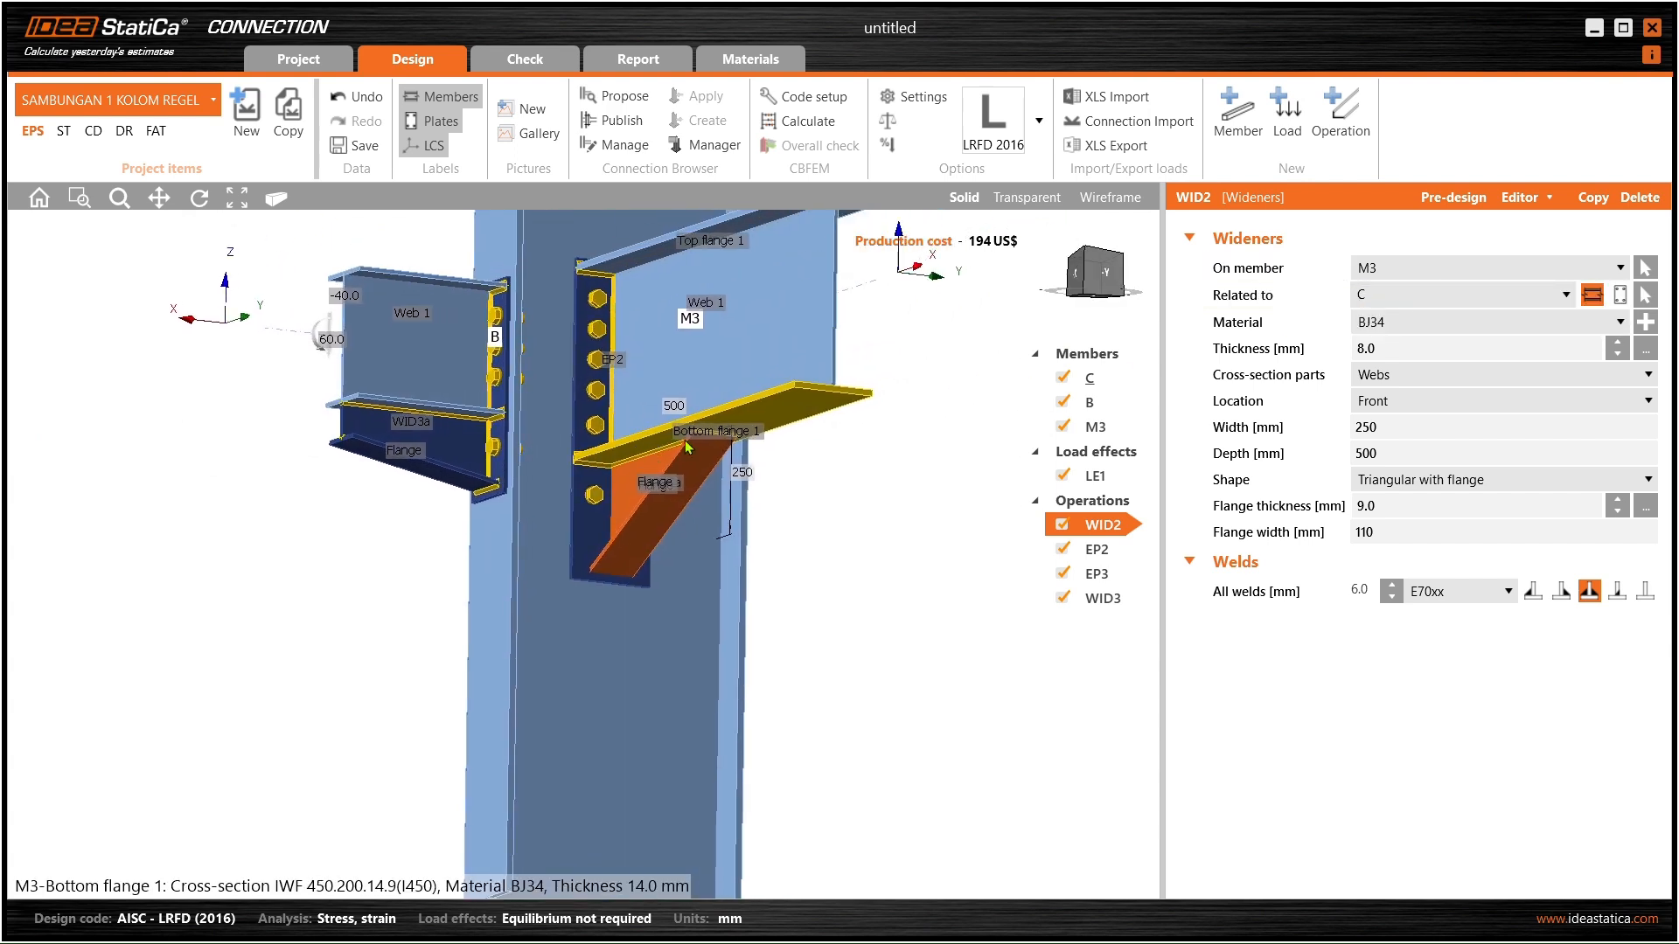
pyautogui.click(1403, 379)
pyautogui.click(1405, 381)
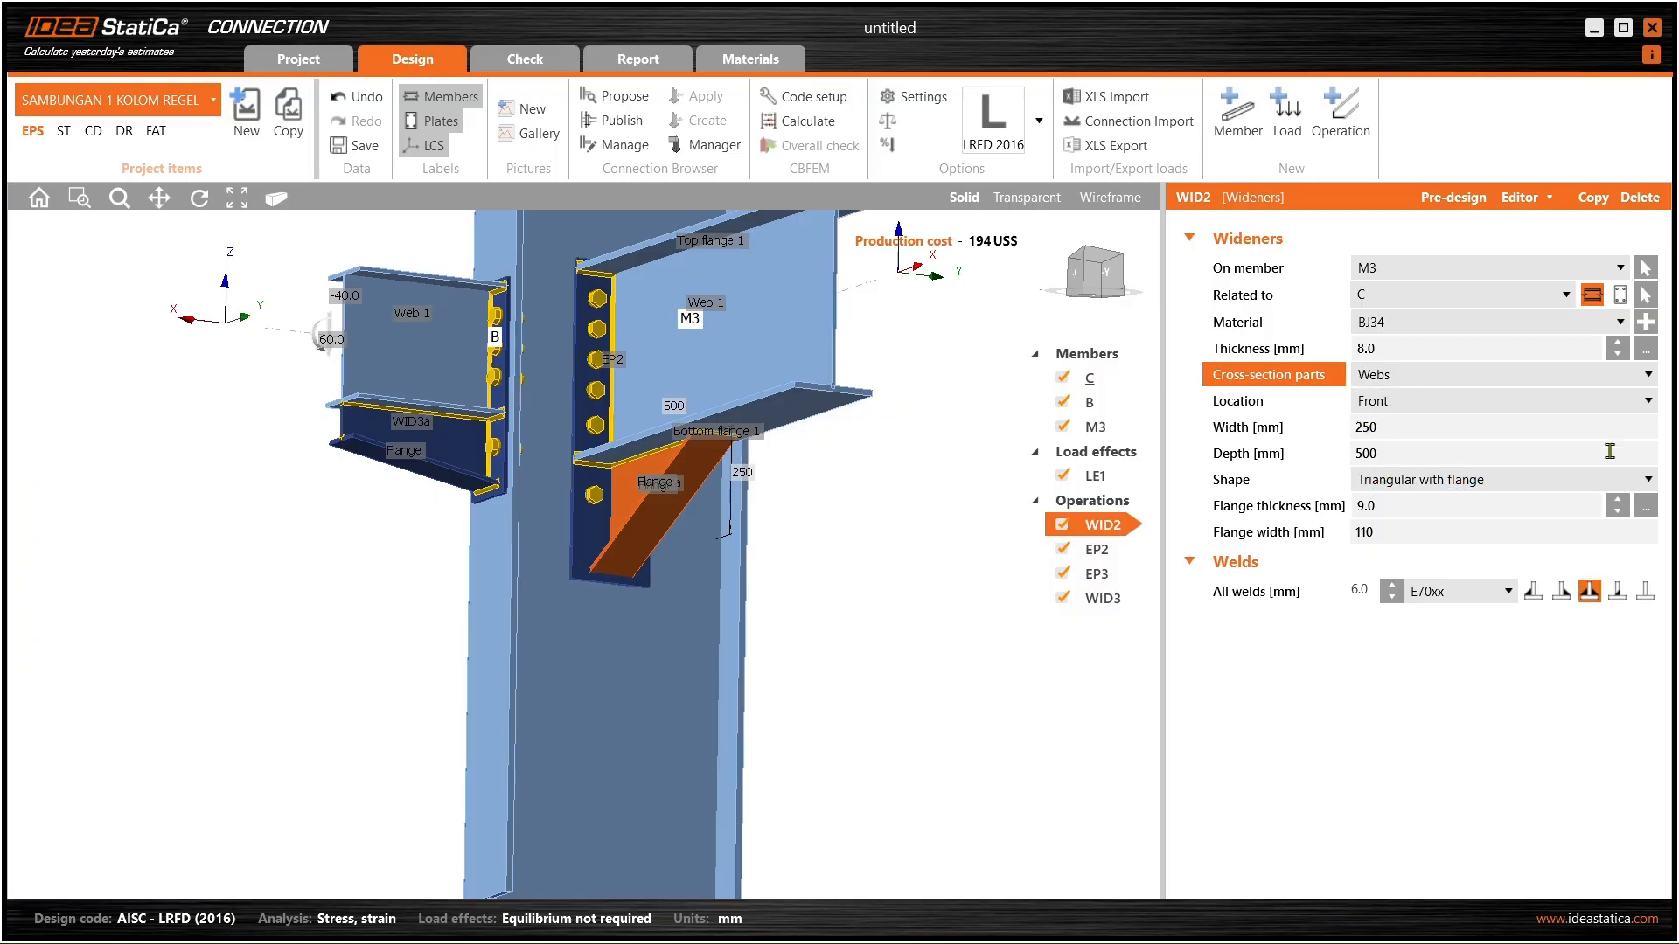
# - Select widener WID3 under beam B, showing its 150 × 800 mm settings
pyautogui.moveTo(675, 488); pyautogui.dragTo(712, 508, button='right')
pyautogui.scroll(-2, 685, 497)
pyautogui.scroll(4, 601, 451)
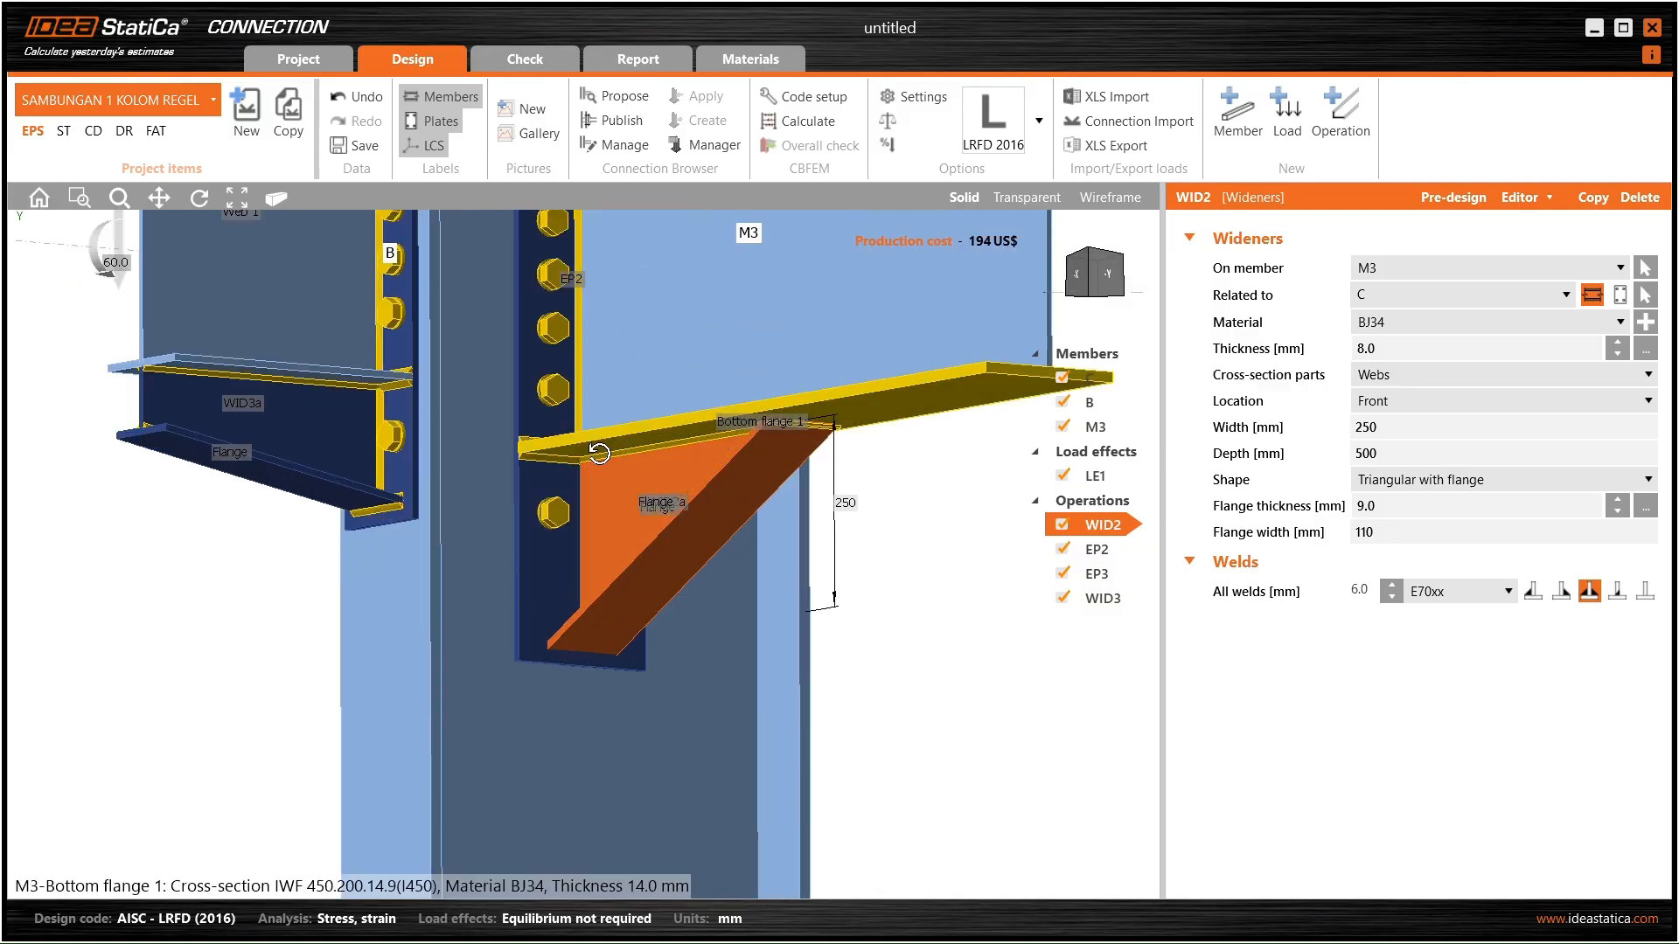
pyautogui.moveTo(596, 451); pyautogui.dragTo(591, 429, button='right')
pyautogui.scroll(-1, 293, 440)
pyautogui.click(295, 439)
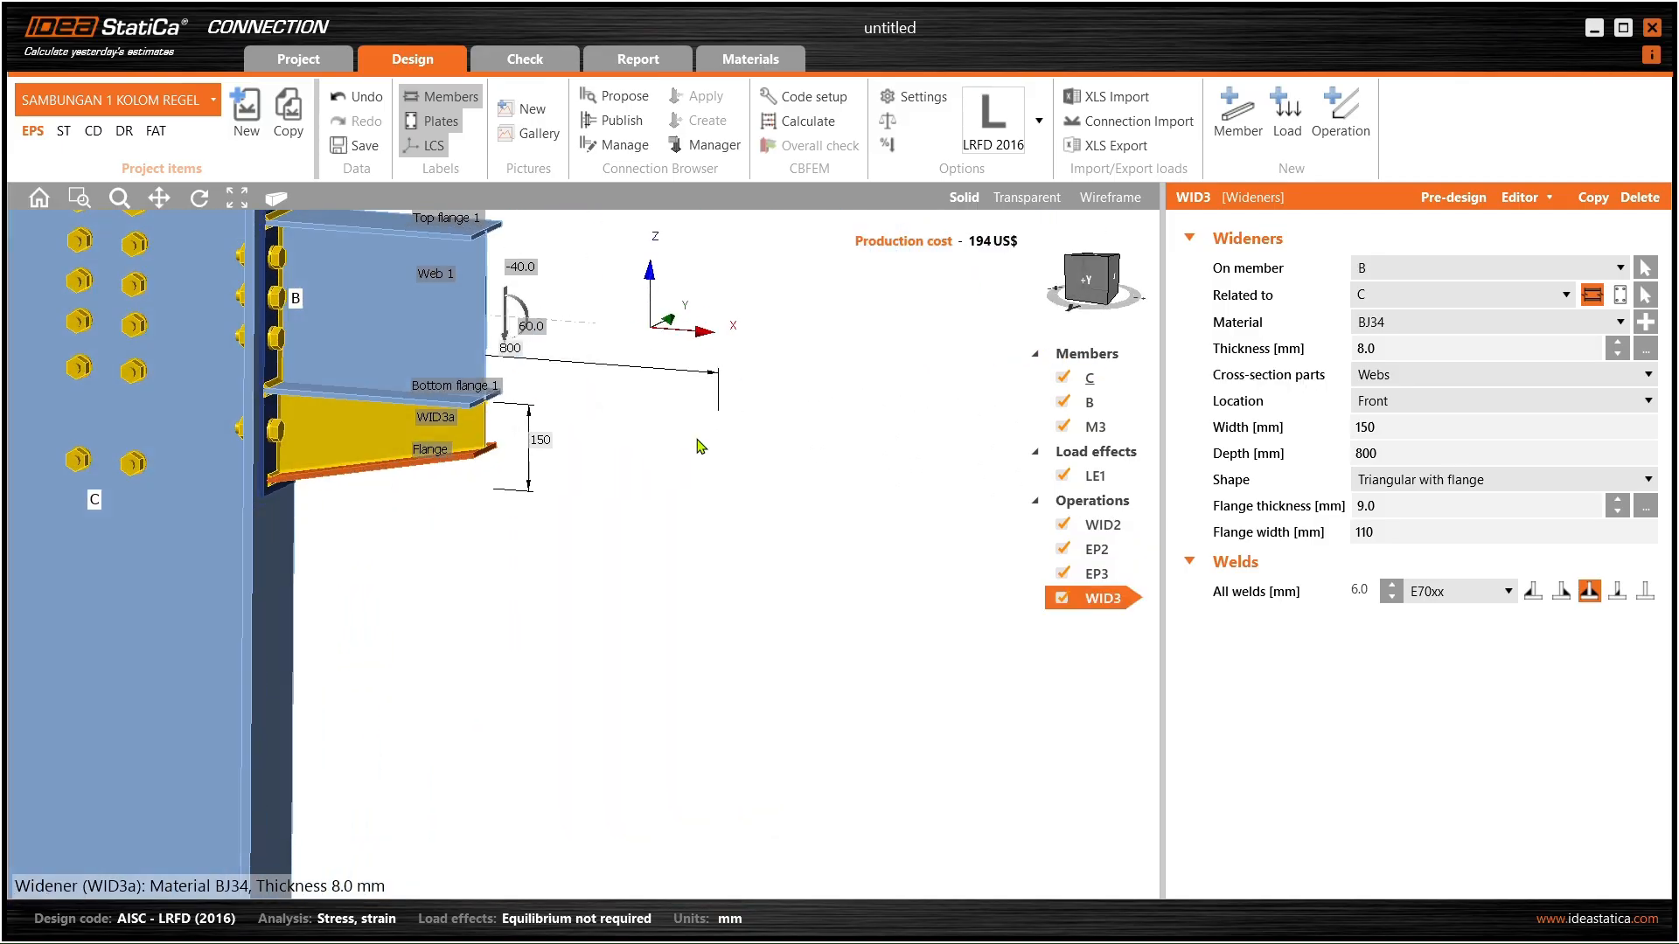
# - Try 500 mm and then 400 mm as the depth of widener WID3
pyautogui.moveTo(447, 437); pyautogui.dragTo(376, 381, button='right')
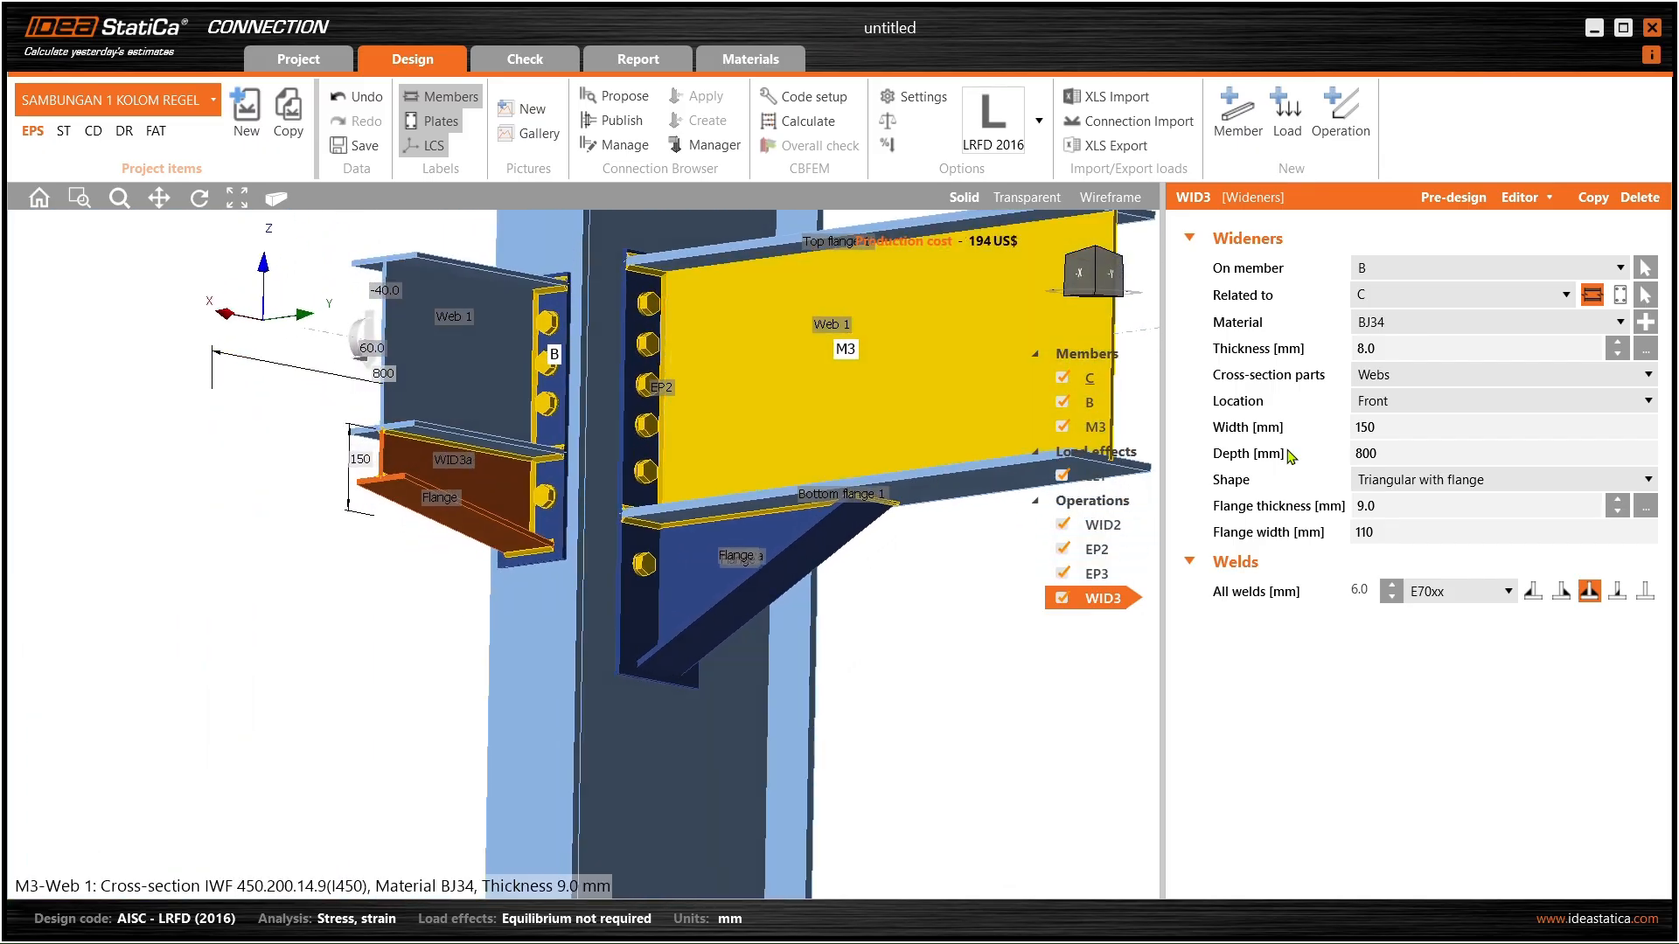
pyautogui.click(1408, 449)
pyautogui.write('500')
pyautogui.press('Tab')
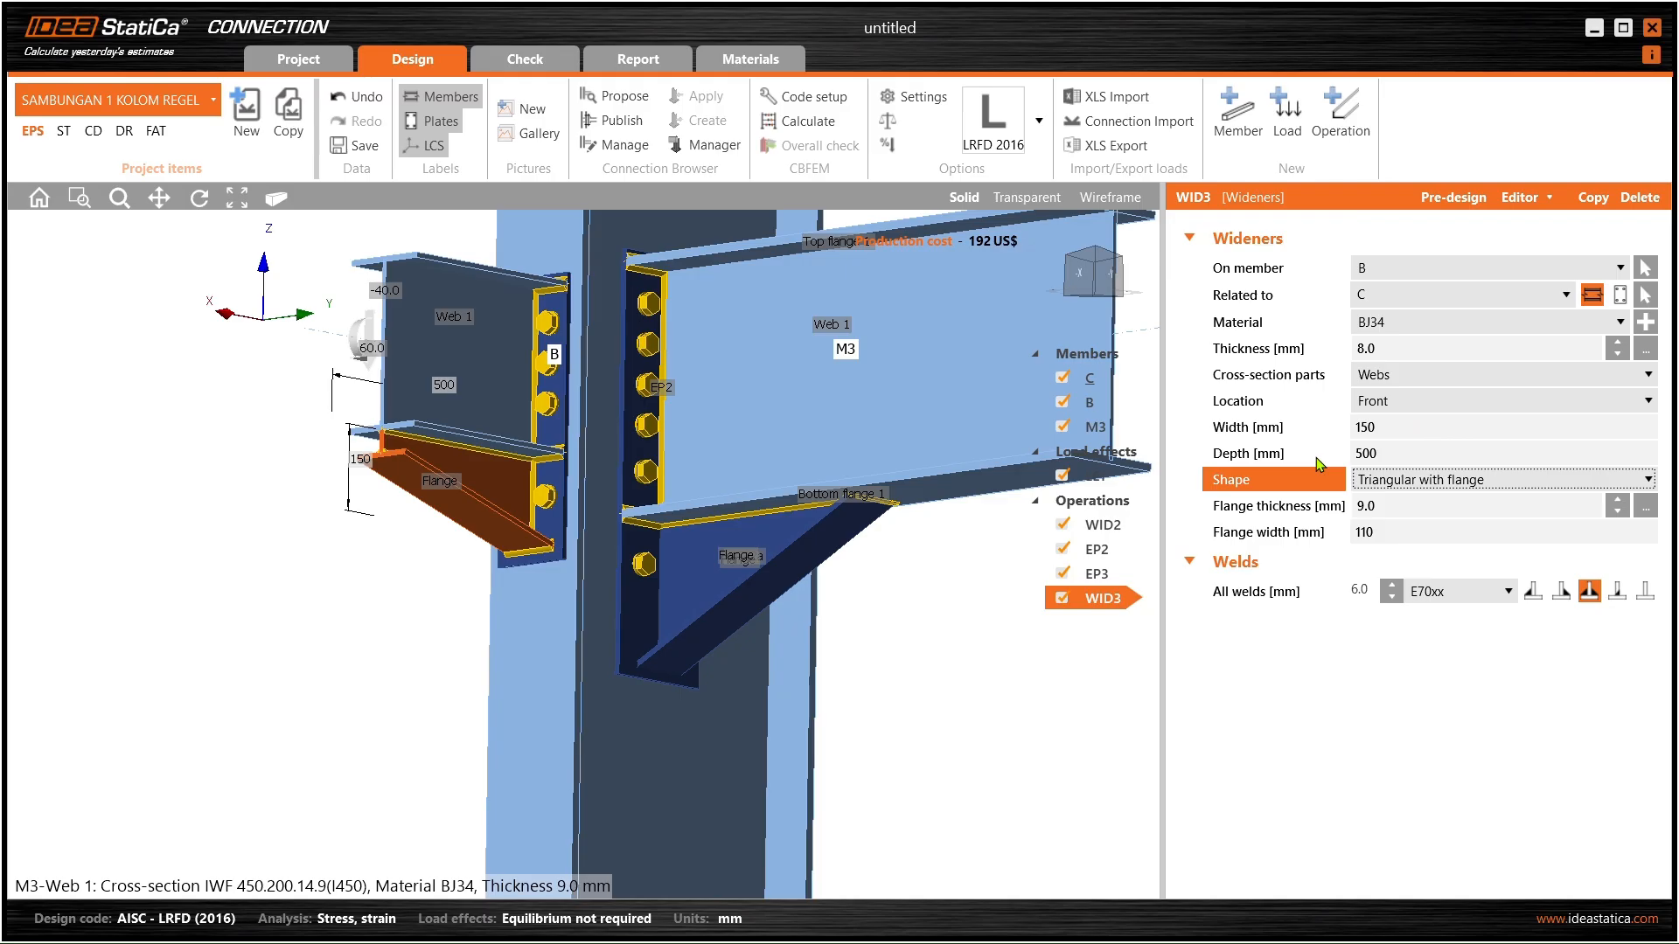
pyautogui.click(1102, 524)
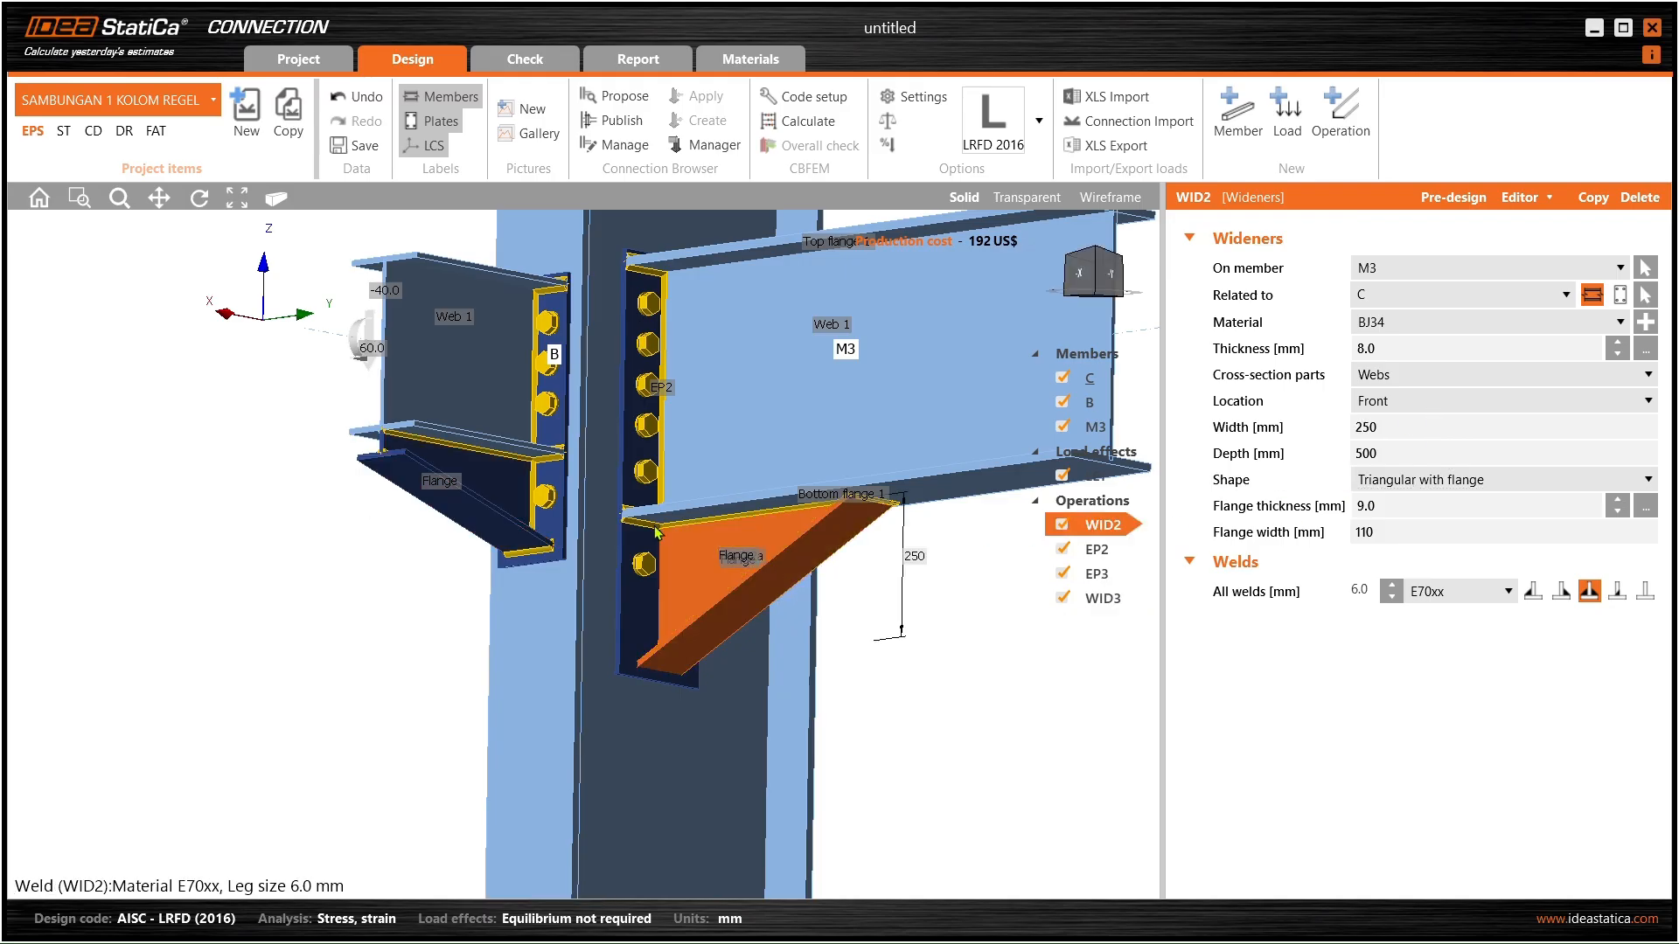
pyautogui.click(440, 494)
pyautogui.moveTo(605, 500); pyautogui.dragTo(534, 467, button='right')
pyautogui.moveTo(1404, 452); pyautogui.dragTo(1342, 460)
pyautogui.write('5')
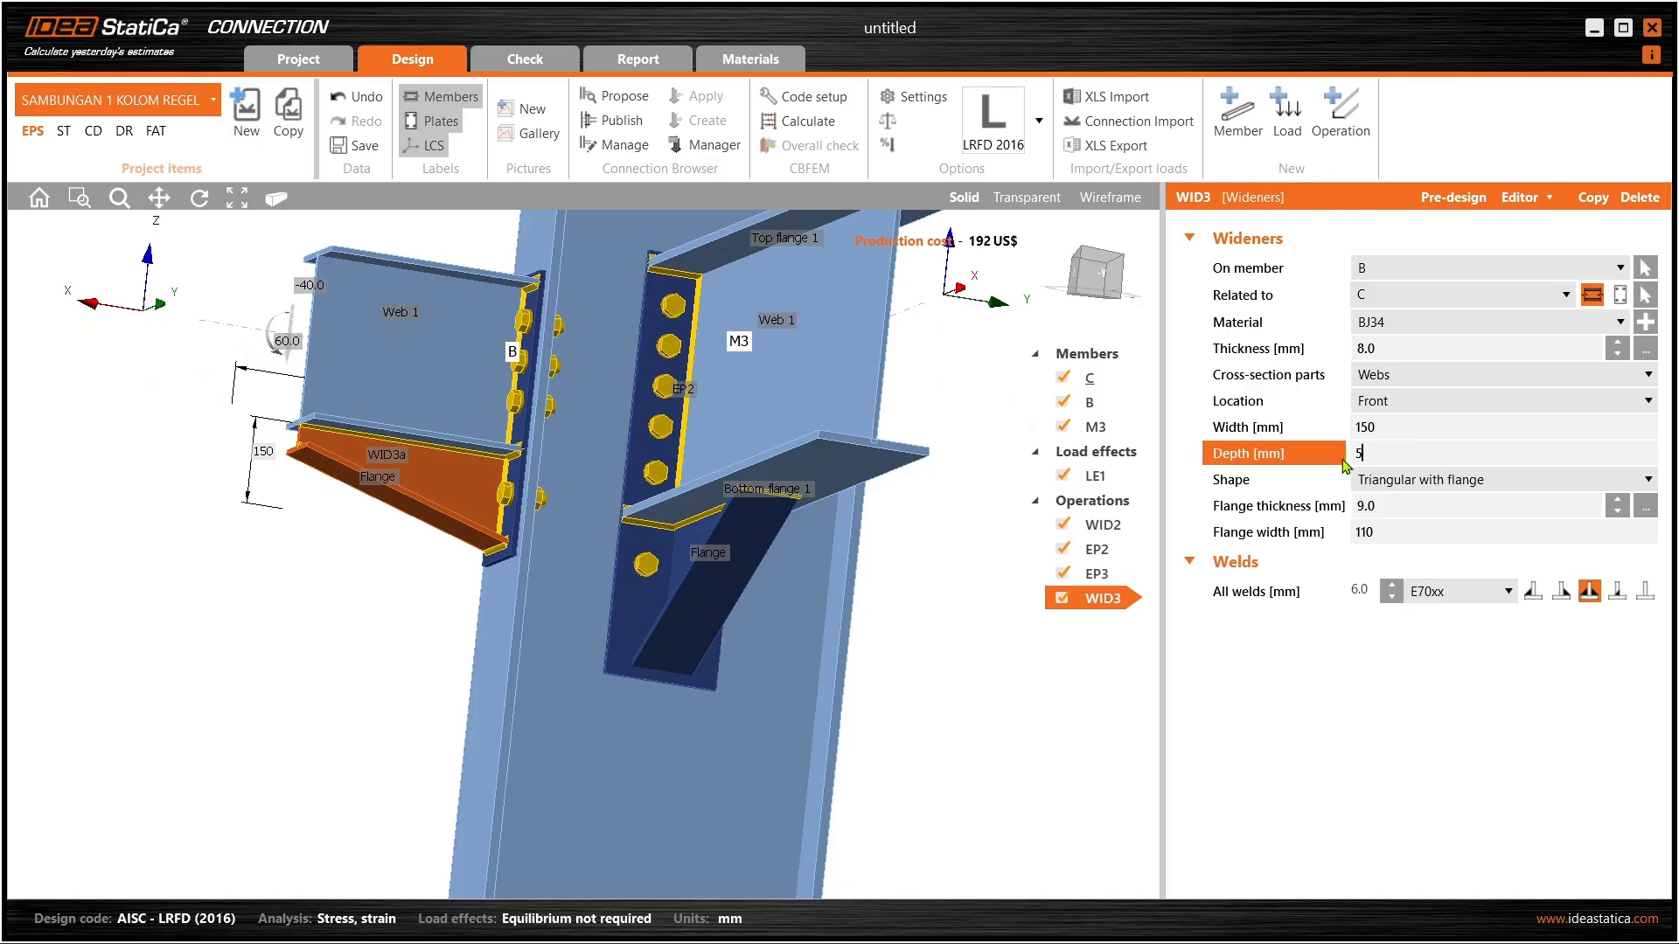
pyautogui.write('400')
pyautogui.press('Tab')
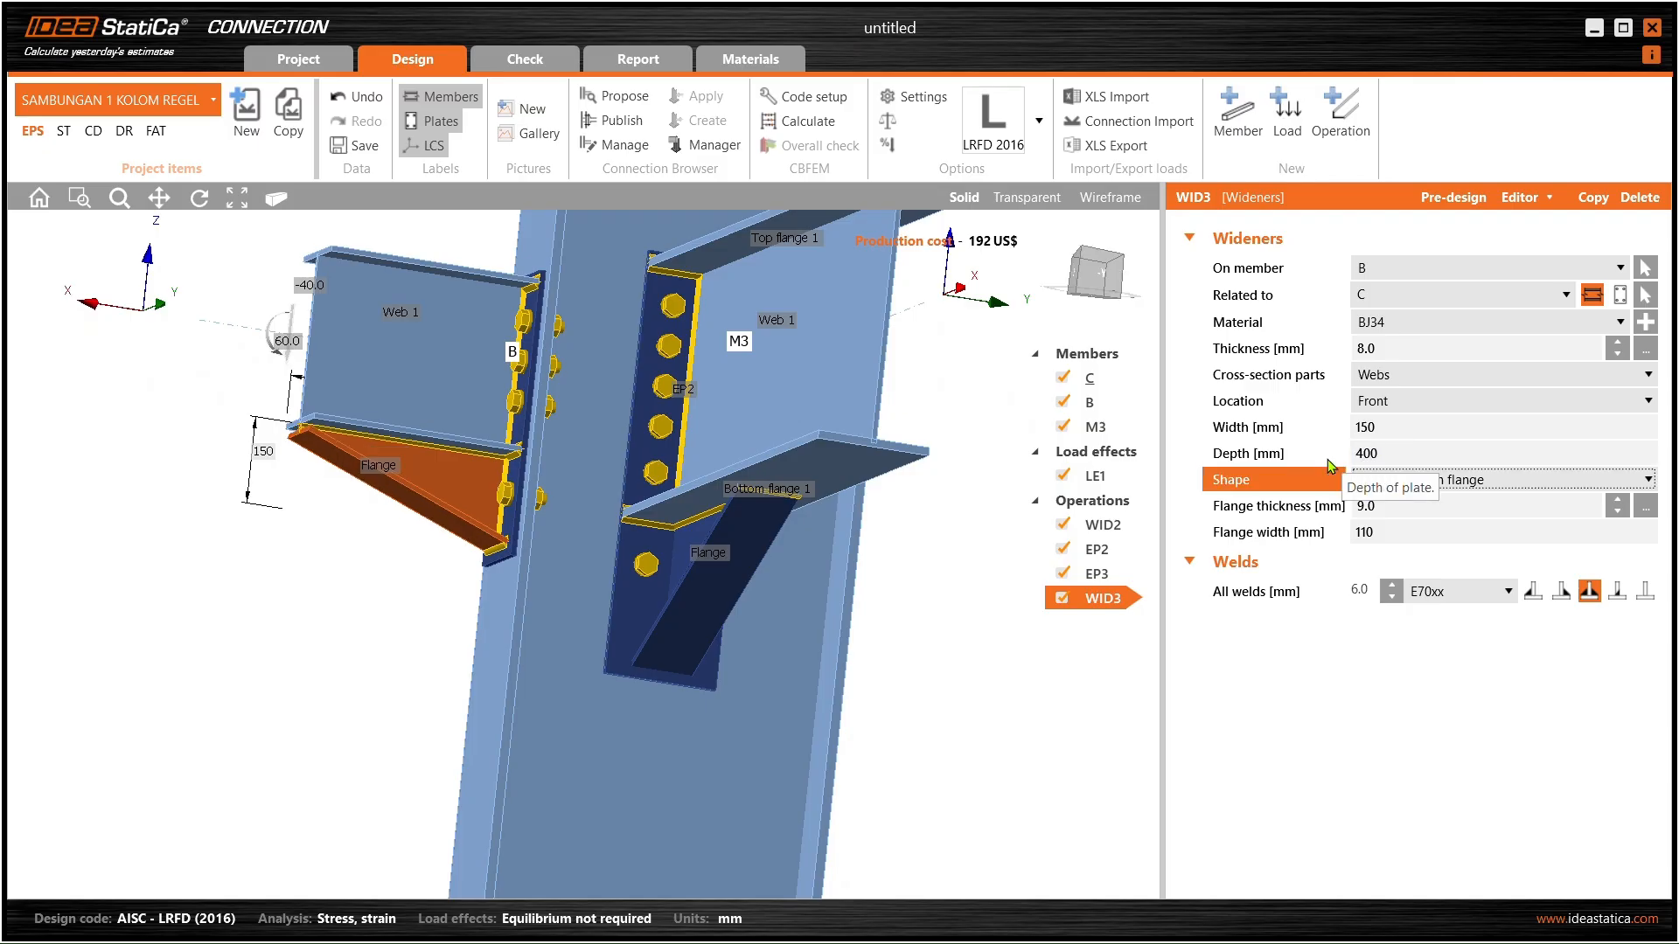
# - Change WID3's depth to 200 mm
pyautogui.scroll(-2, 531, 485)
pyautogui.moveTo(532, 484); pyautogui.dragTo(1046, 375, button='right')
pyautogui.click(1251, 456)
pyautogui.write('200')
pyautogui.press('Tab')
# - Extend the bottom of beam B's end plate EP3 to 250 mm
pyautogui.moveTo(636, 393); pyautogui.dragTo(551, 319, button='right')
pyautogui.moveTo(638, 455); pyautogui.dragTo(297, 463, button='right')
pyautogui.scroll(5, 695, 455)
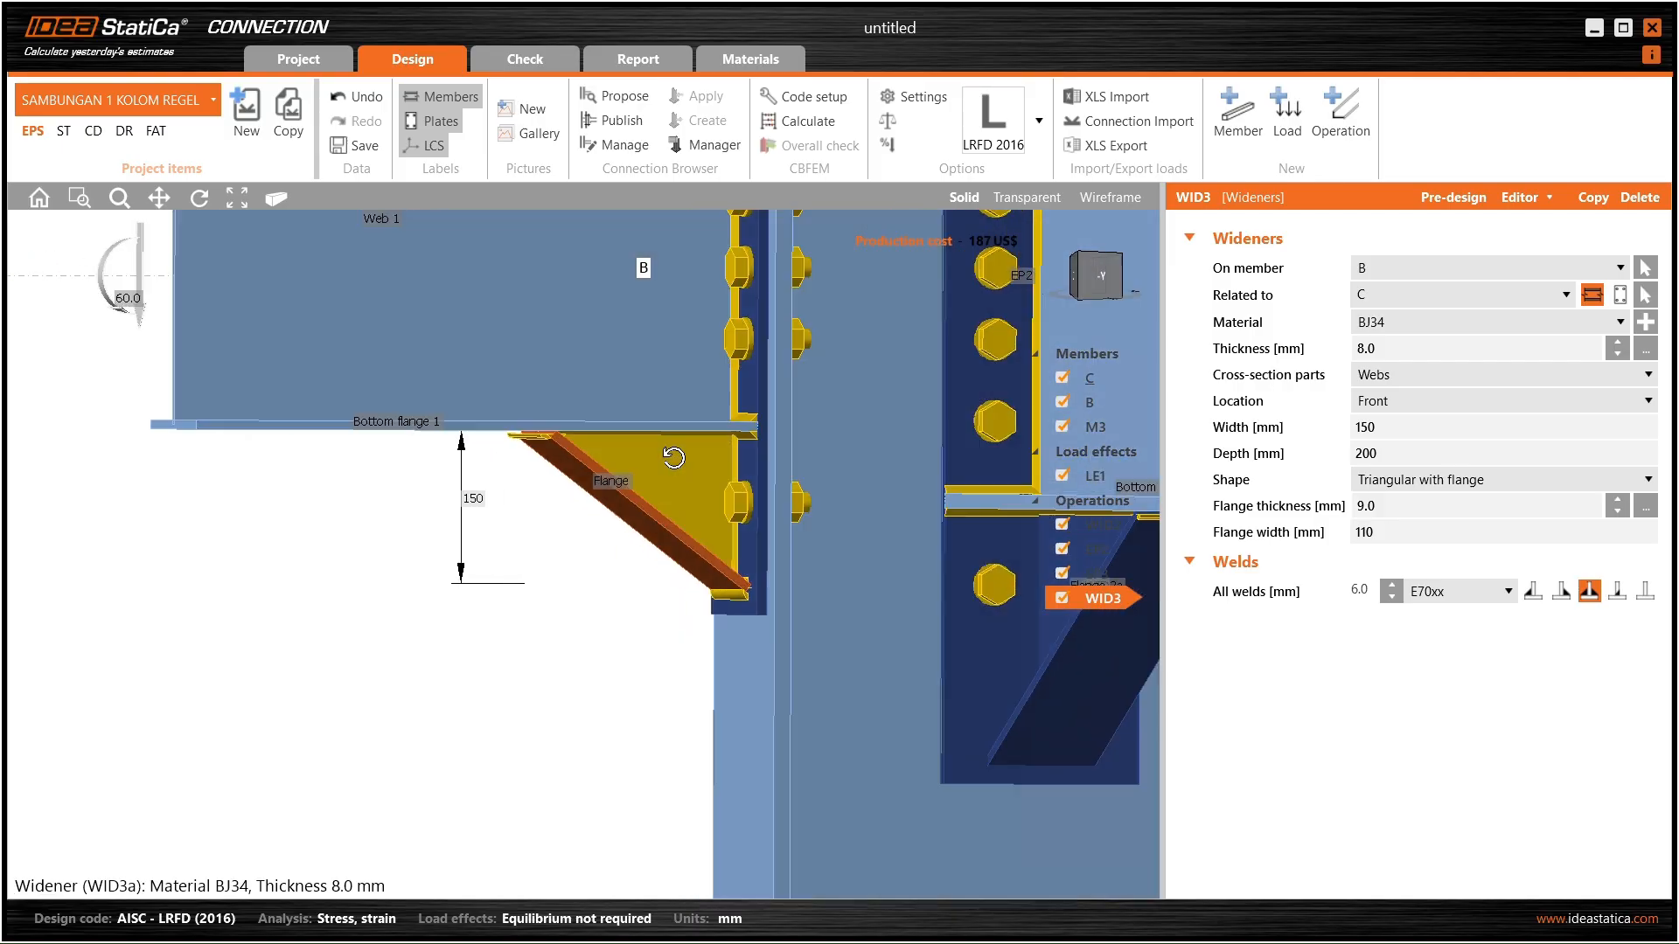
pyautogui.moveTo(610, 426); pyautogui.dragTo(622, 532, button='right')
pyautogui.scroll(-3, 628, 535)
pyautogui.click(1095, 574)
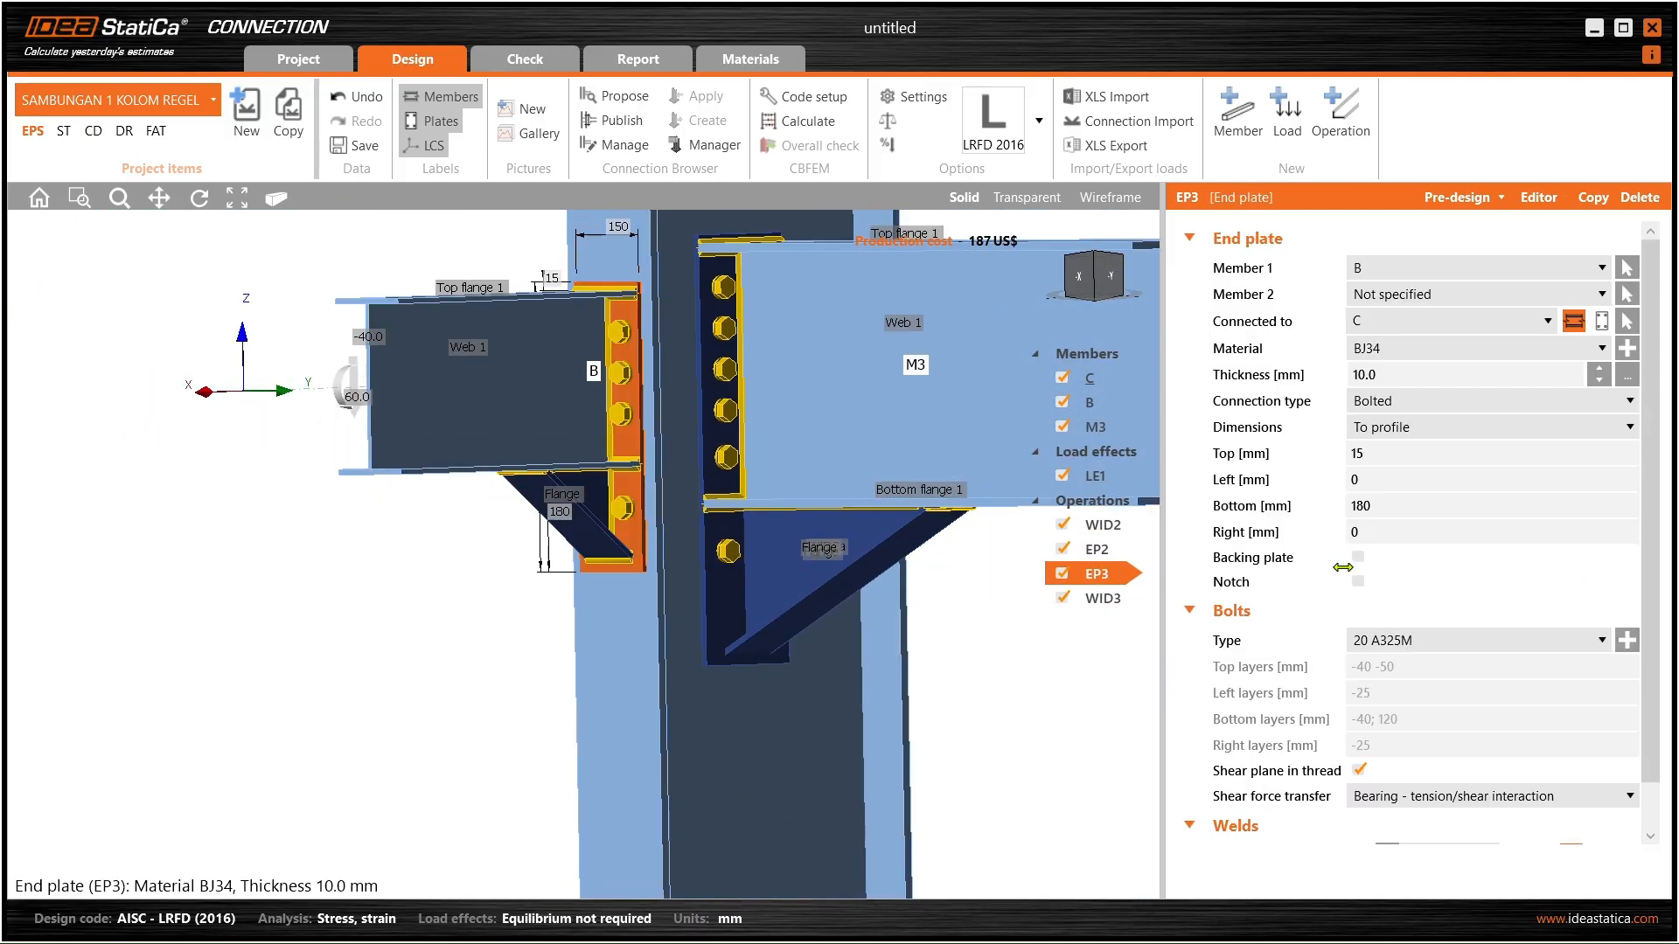
pyautogui.click(1363, 507)
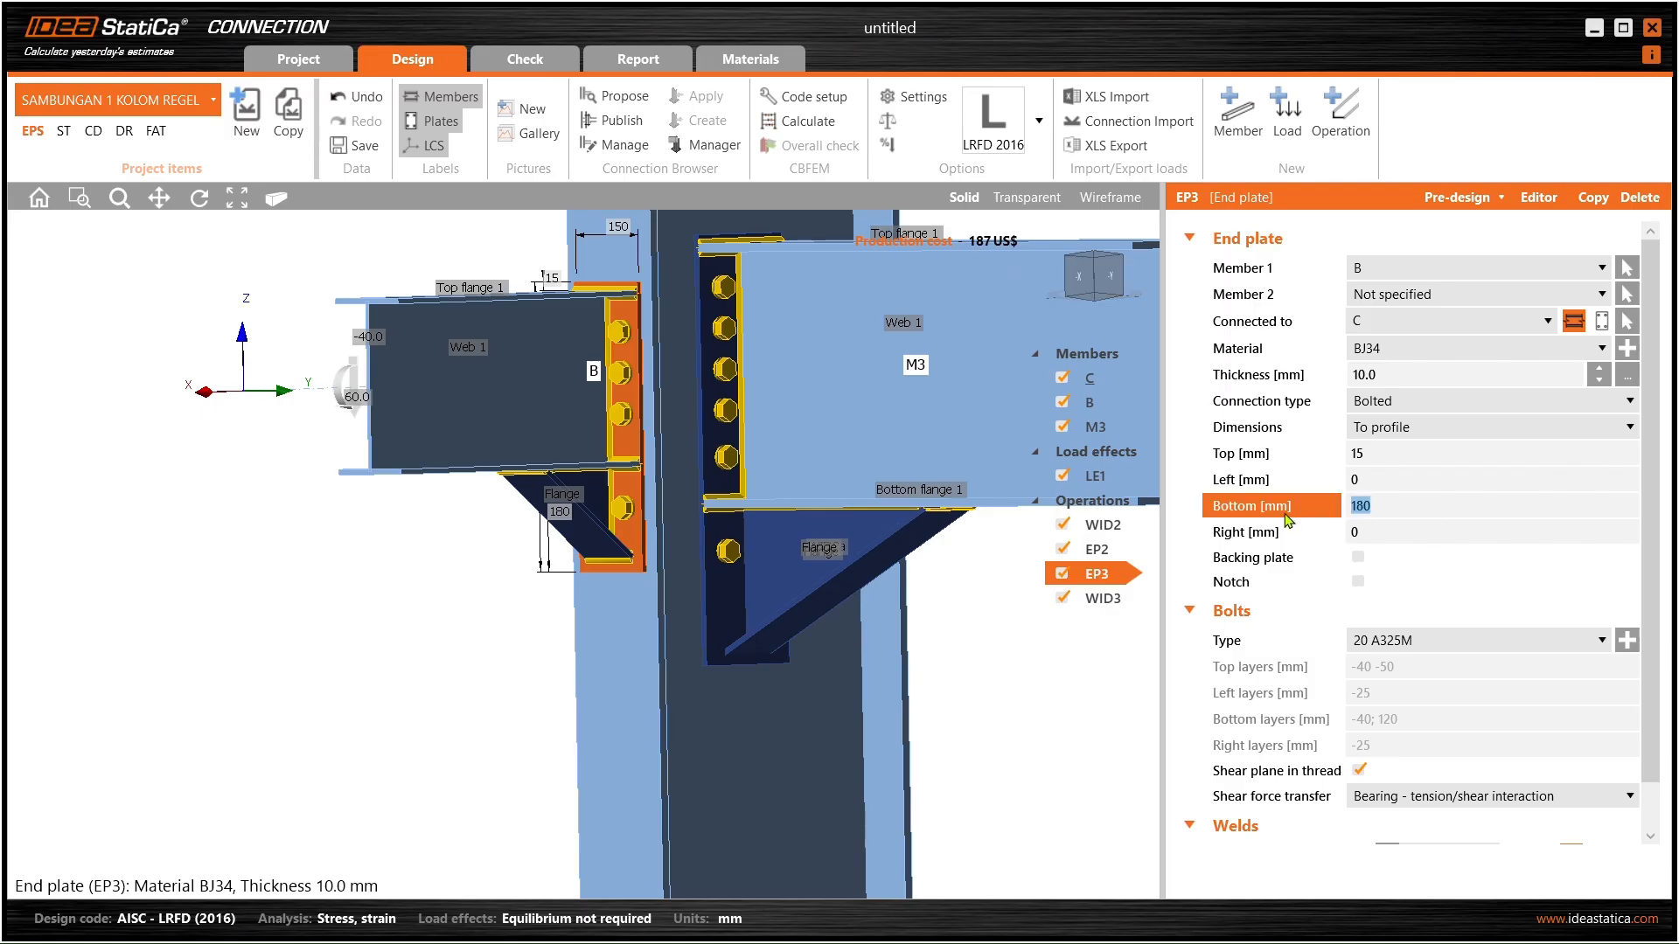
pyautogui.write('250')
pyautogui.press('Tab')
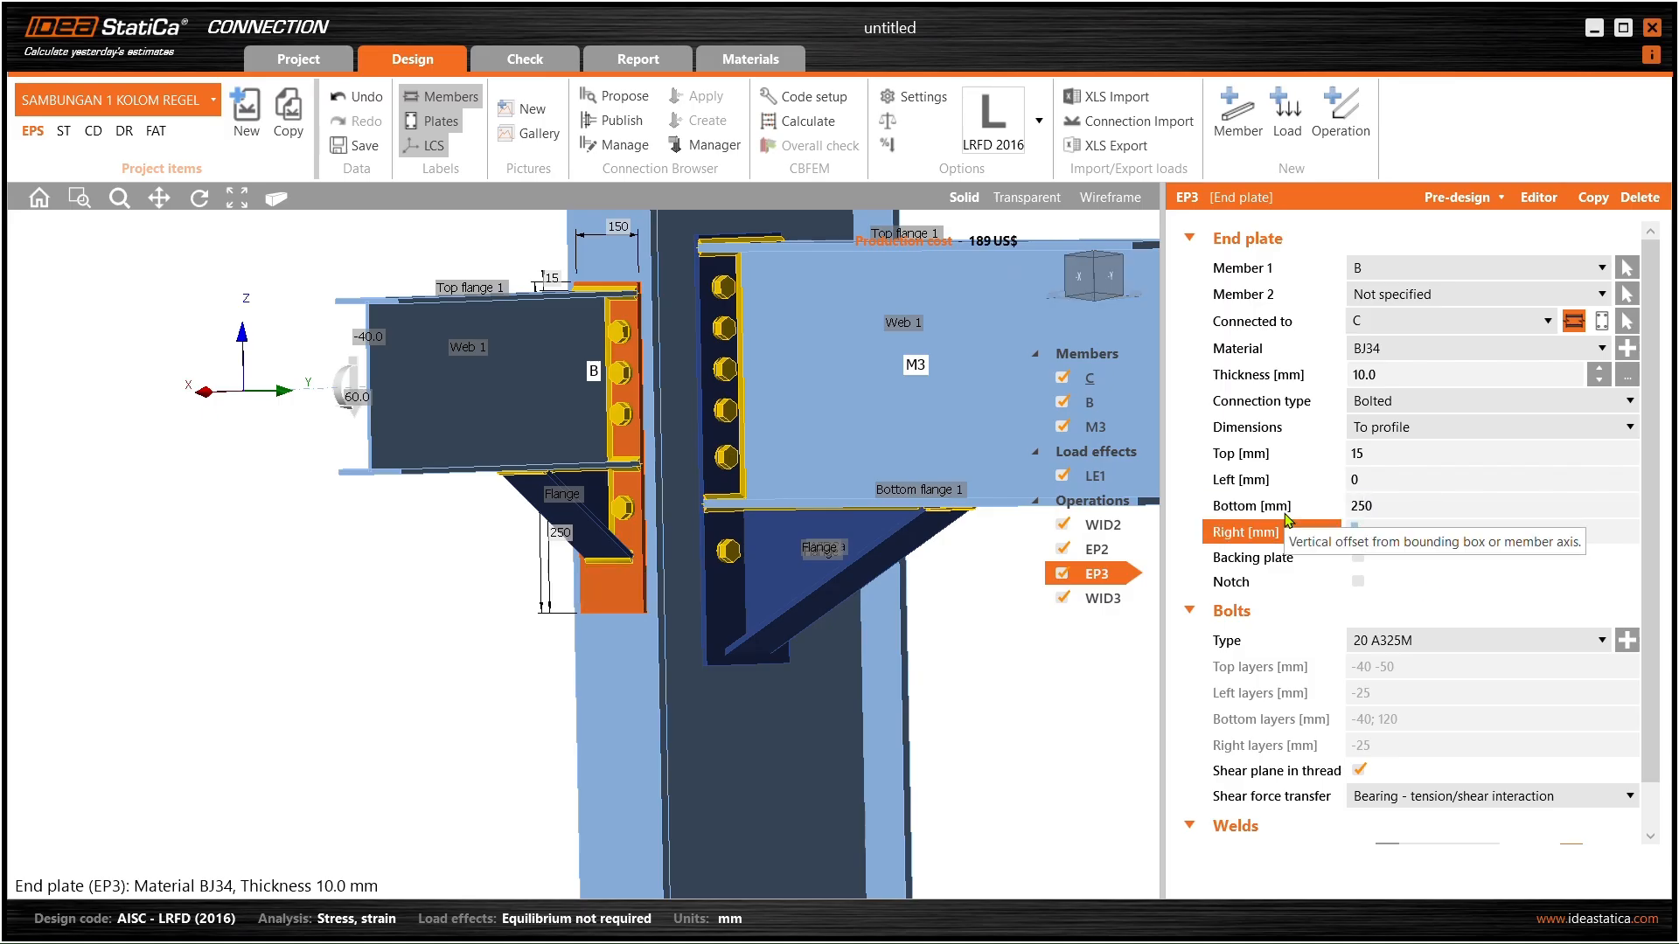
# - Make beam B's widener WID3 200 mm wide and 300 mm deep
pyautogui.click(569, 515)
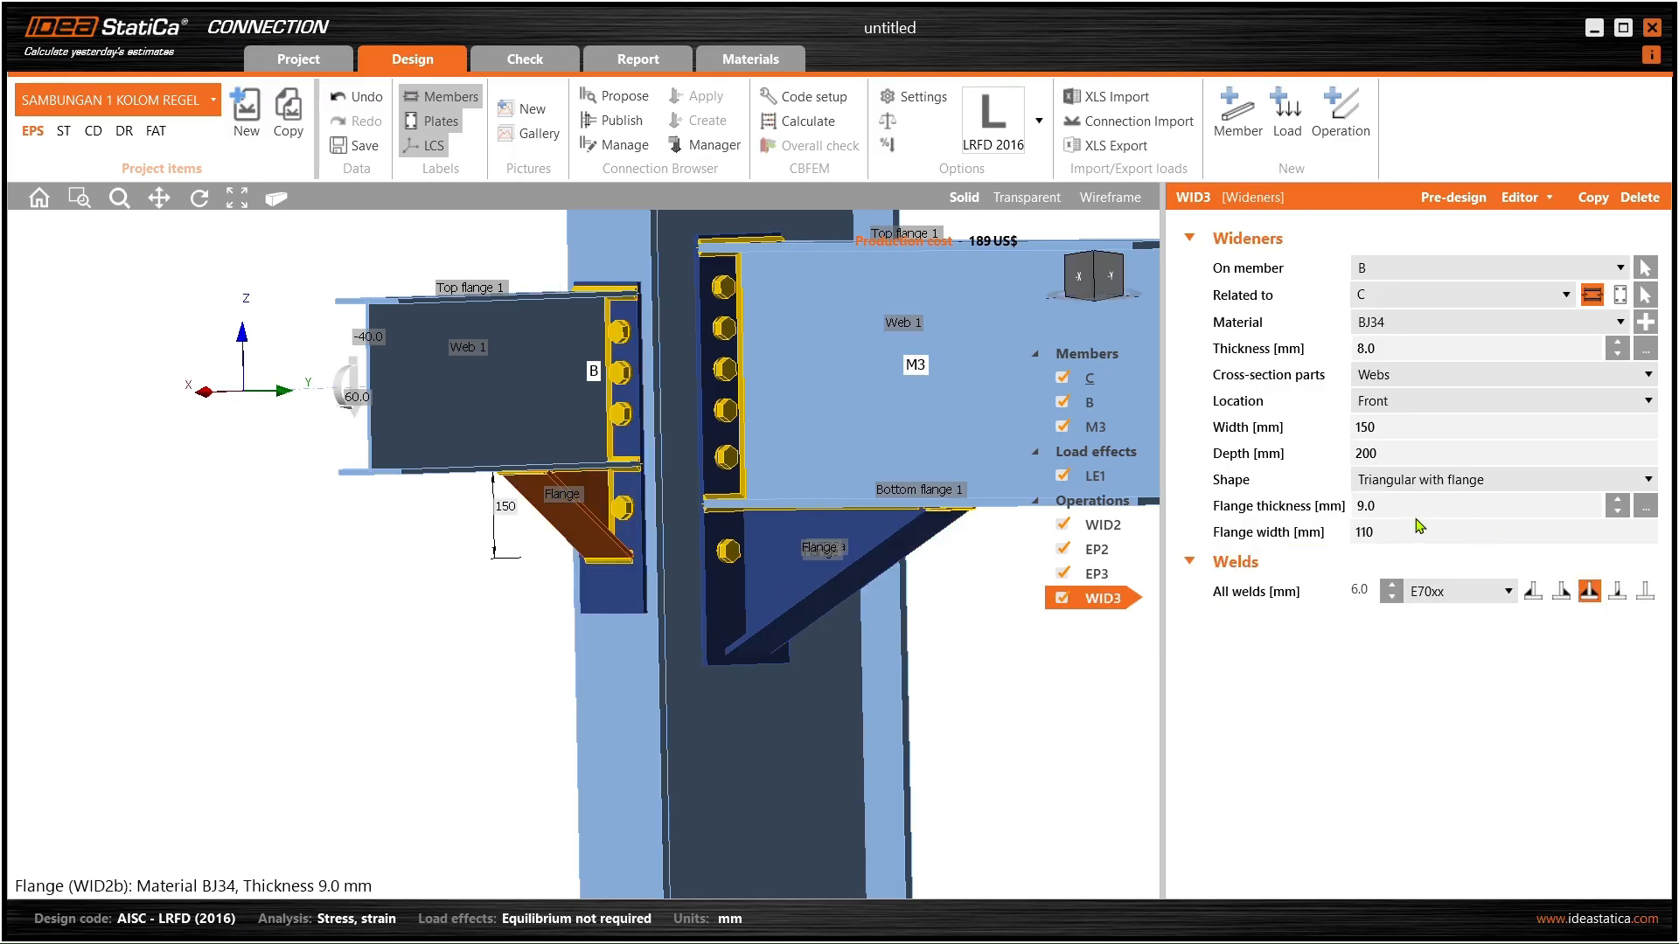
pyautogui.click(1384, 426)
pyautogui.write('200')
pyautogui.press('Tab')
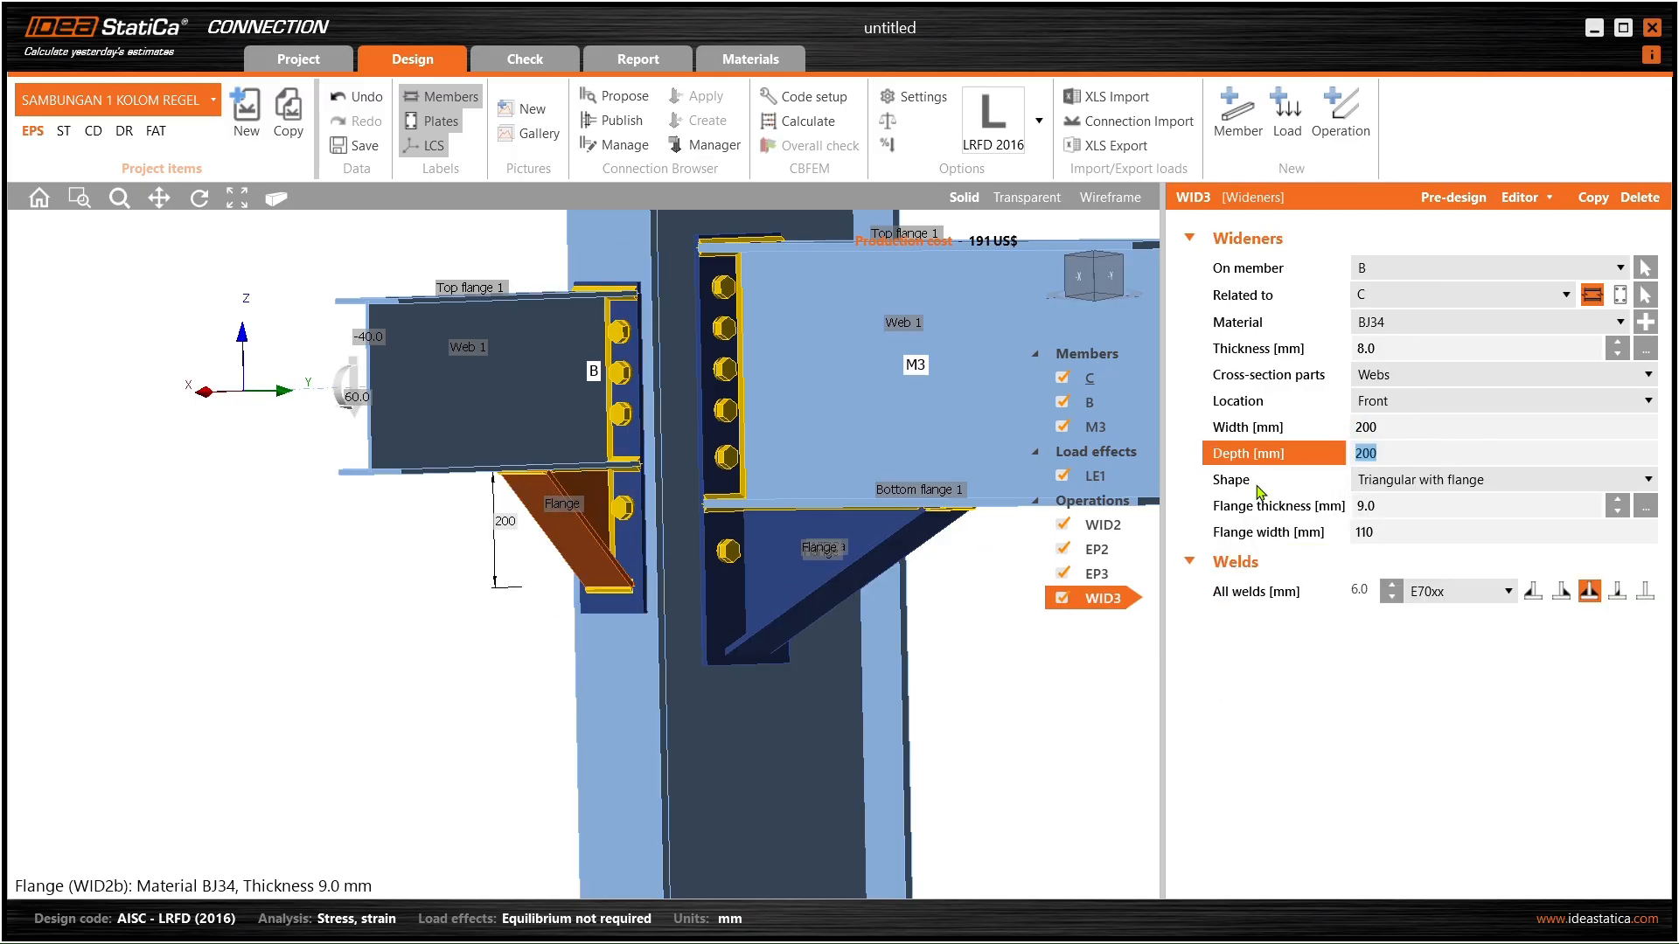
pyautogui.scroll(4, 626, 564)
pyautogui.moveTo(577, 464); pyautogui.dragTo(505, 473, button='right')
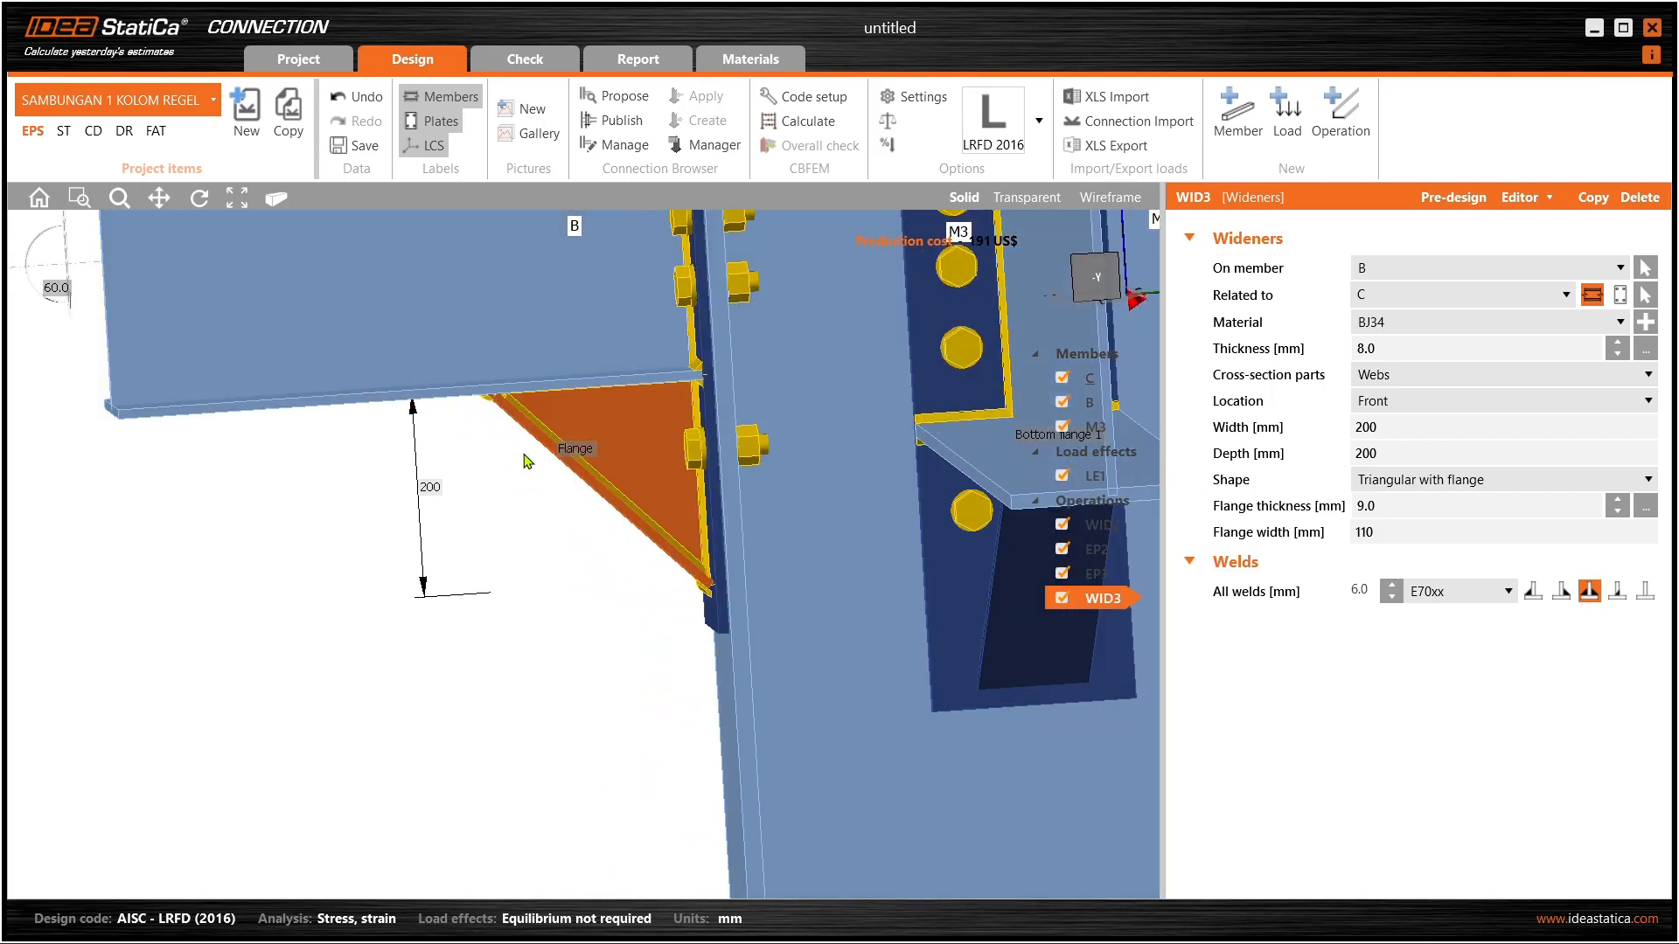
pyautogui.scroll(-3, 505, 473)
pyautogui.moveTo(1395, 449); pyautogui.dragTo(1292, 441)
pyautogui.write('300')
pyautogui.press('Tab')
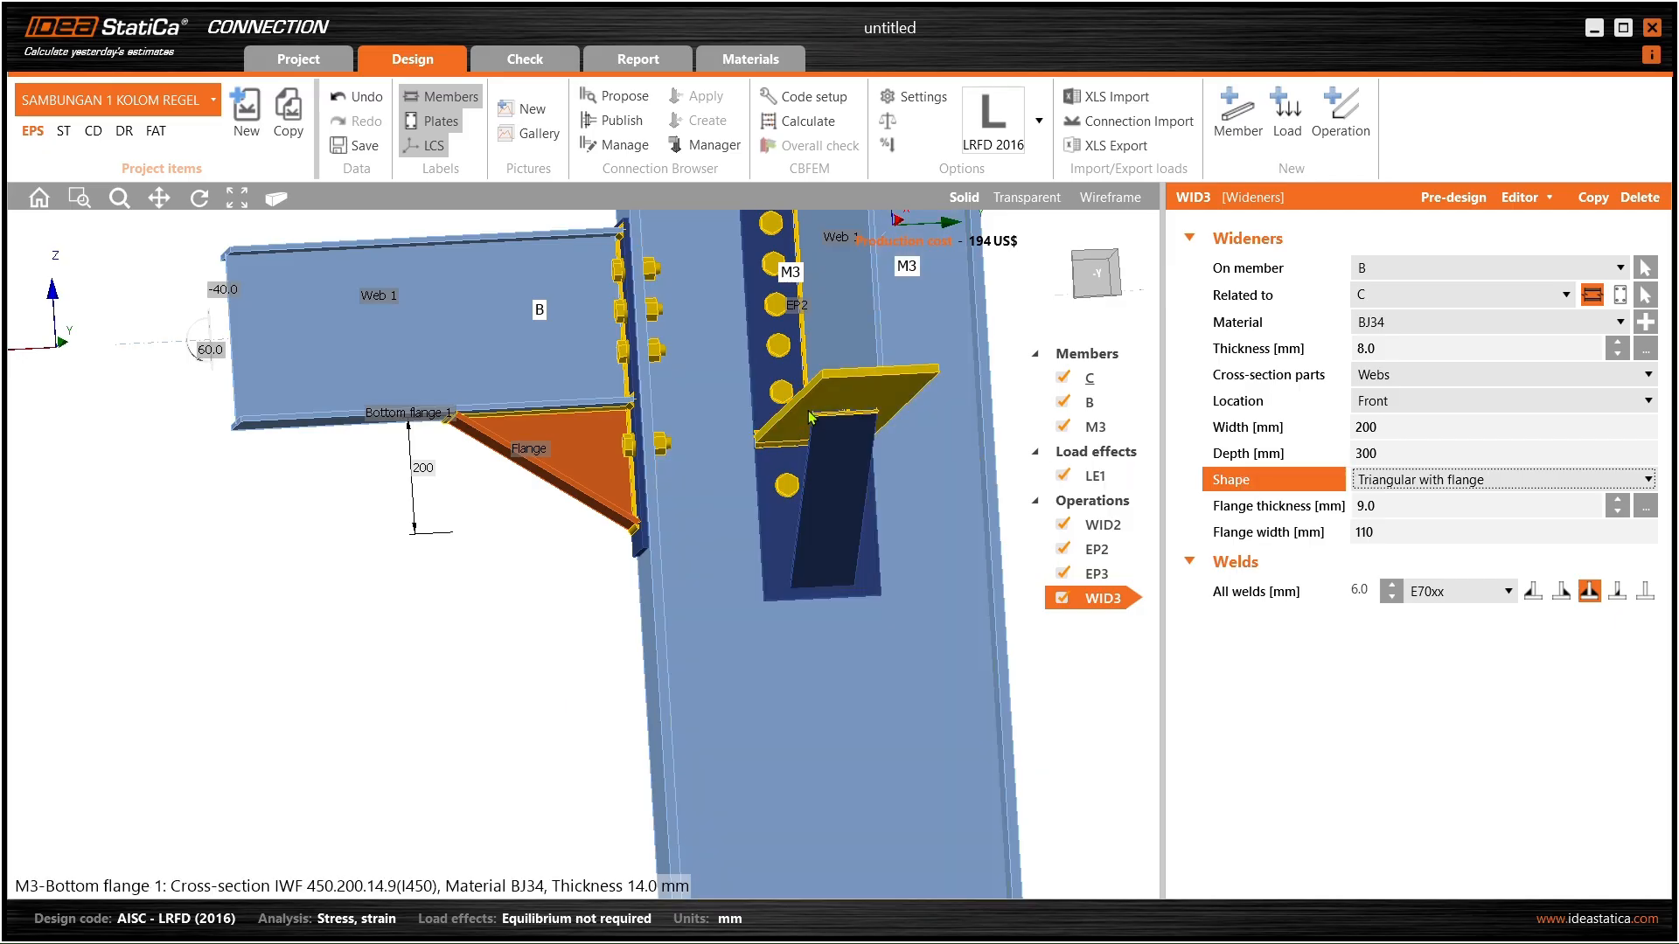
# - Set the depth of M3's widener WID2 to 400 mm
pyautogui.moveTo(763, 416); pyautogui.dragTo(836, 429, button='right')
pyautogui.moveTo(472, 306); pyautogui.dragTo(615, 361, button='right')
pyautogui.moveTo(615, 361); pyautogui.dragTo(618, 529, button='middle')
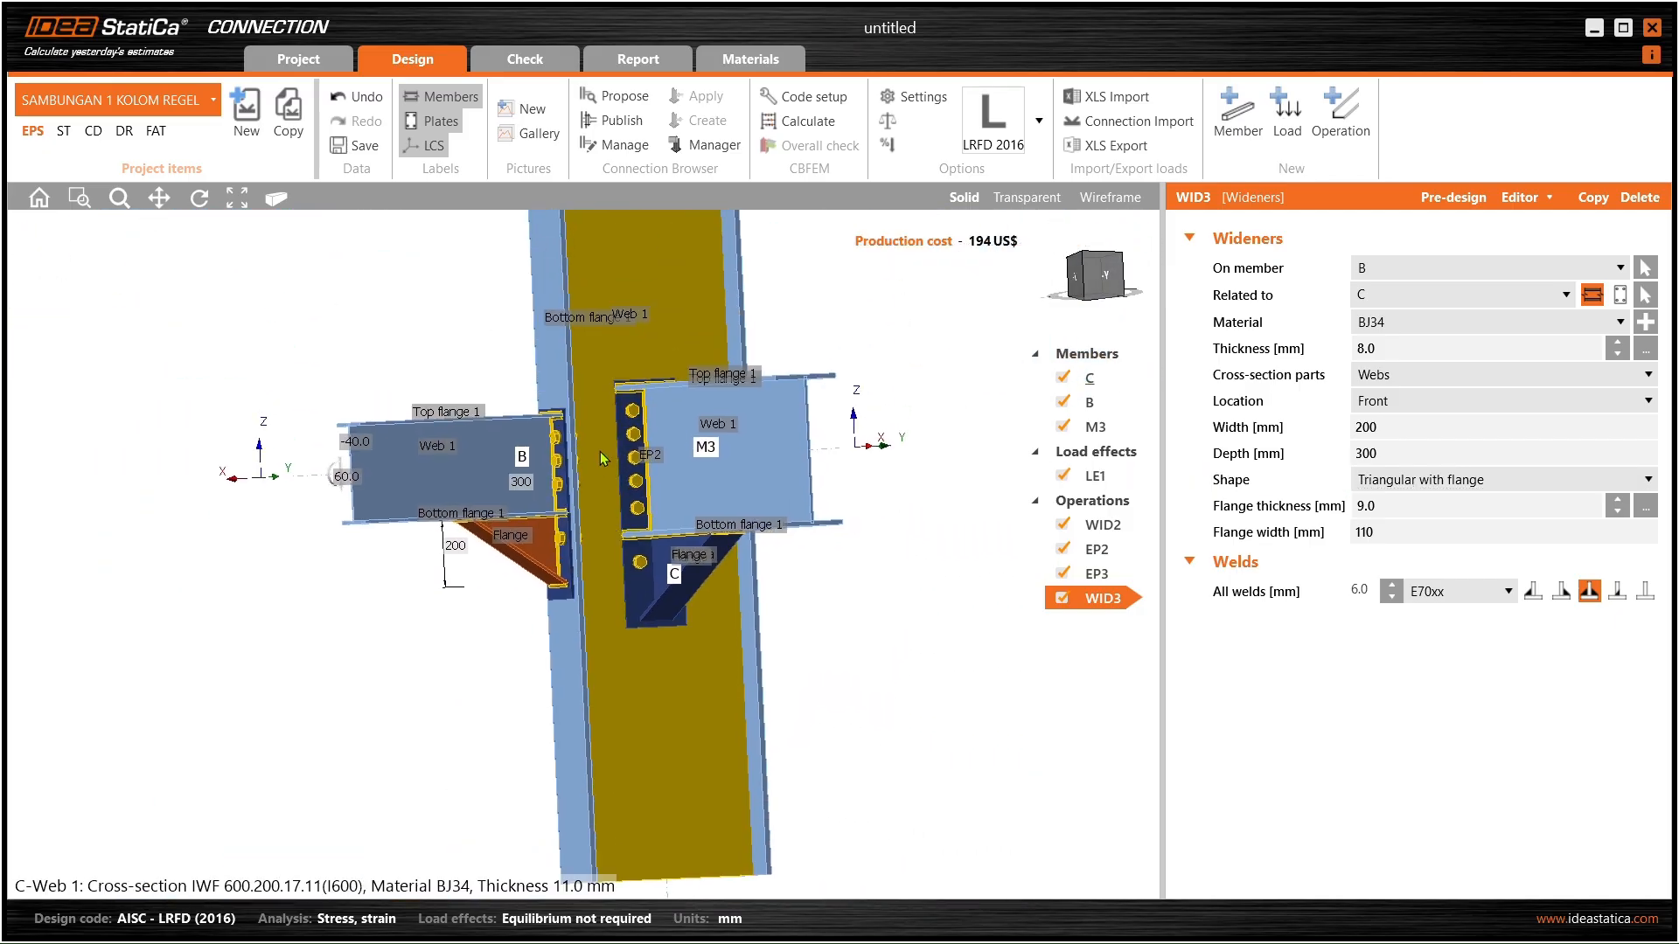
pyautogui.moveTo(598, 458); pyautogui.dragTo(631, 463, button='right')
pyautogui.scroll(4, 628, 476)
pyautogui.moveTo(577, 523); pyautogui.dragTo(564, 483, button='right')
pyautogui.moveTo(739, 555); pyautogui.dragTo(798, 575, button='right')
pyautogui.click(798, 637)
pyautogui.scroll(-3, 839, 562)
pyautogui.moveTo(839, 563); pyautogui.dragTo(716, 599, button='middle')
pyautogui.click(1384, 451)
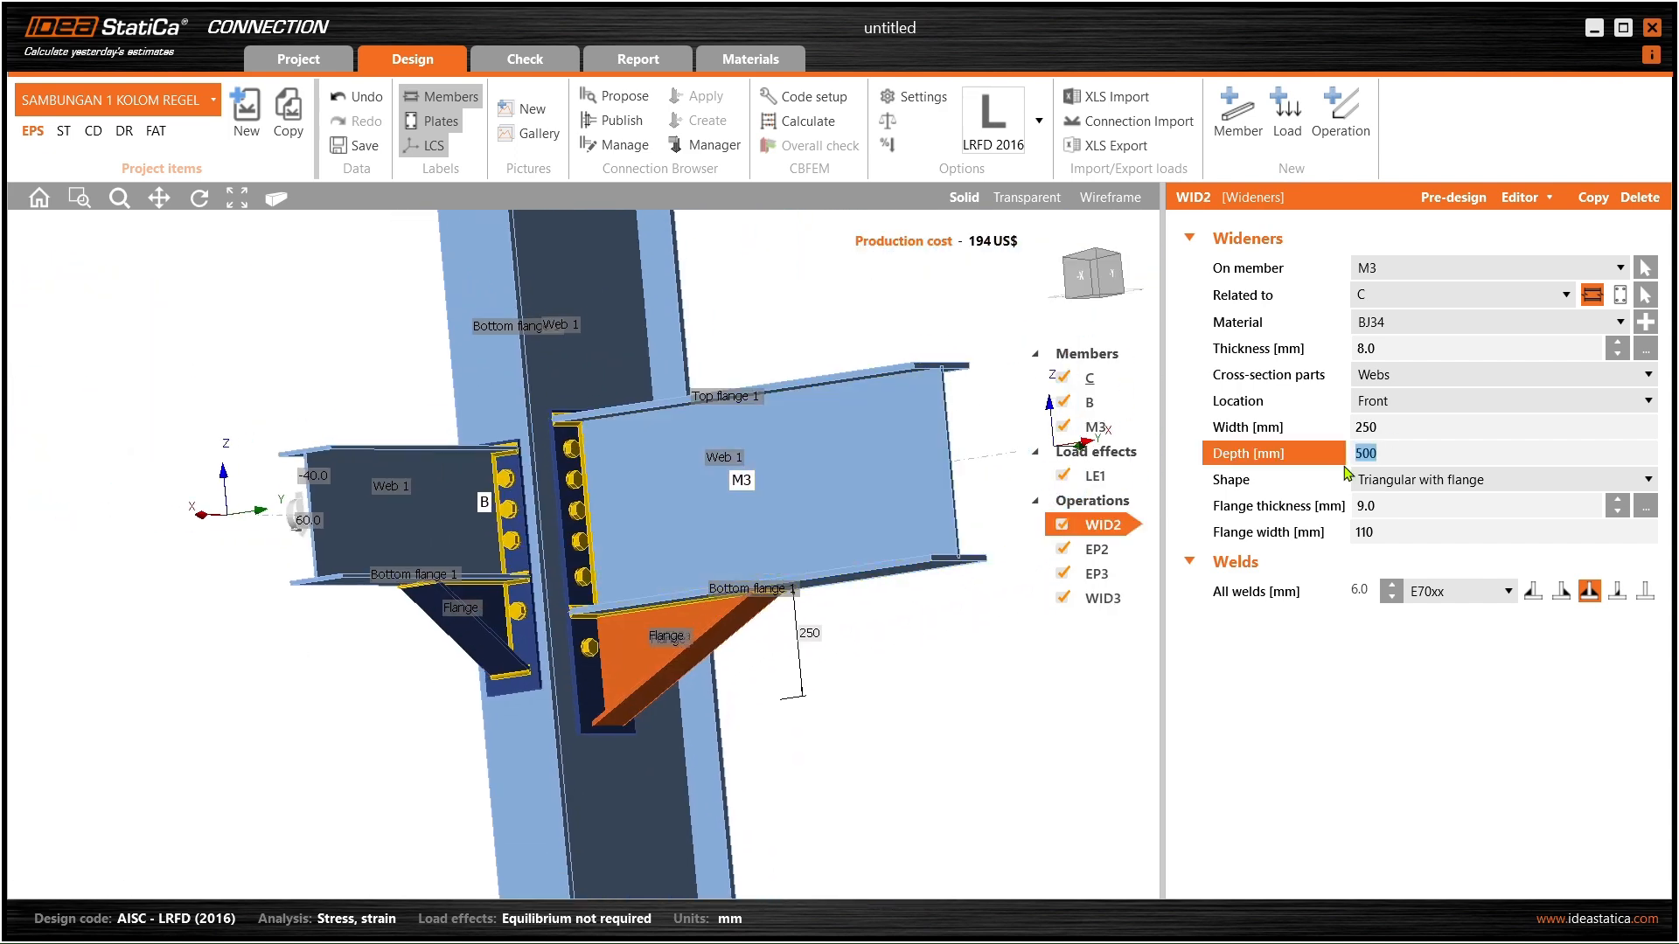
pyautogui.write('400')
pyautogui.press('Tab')
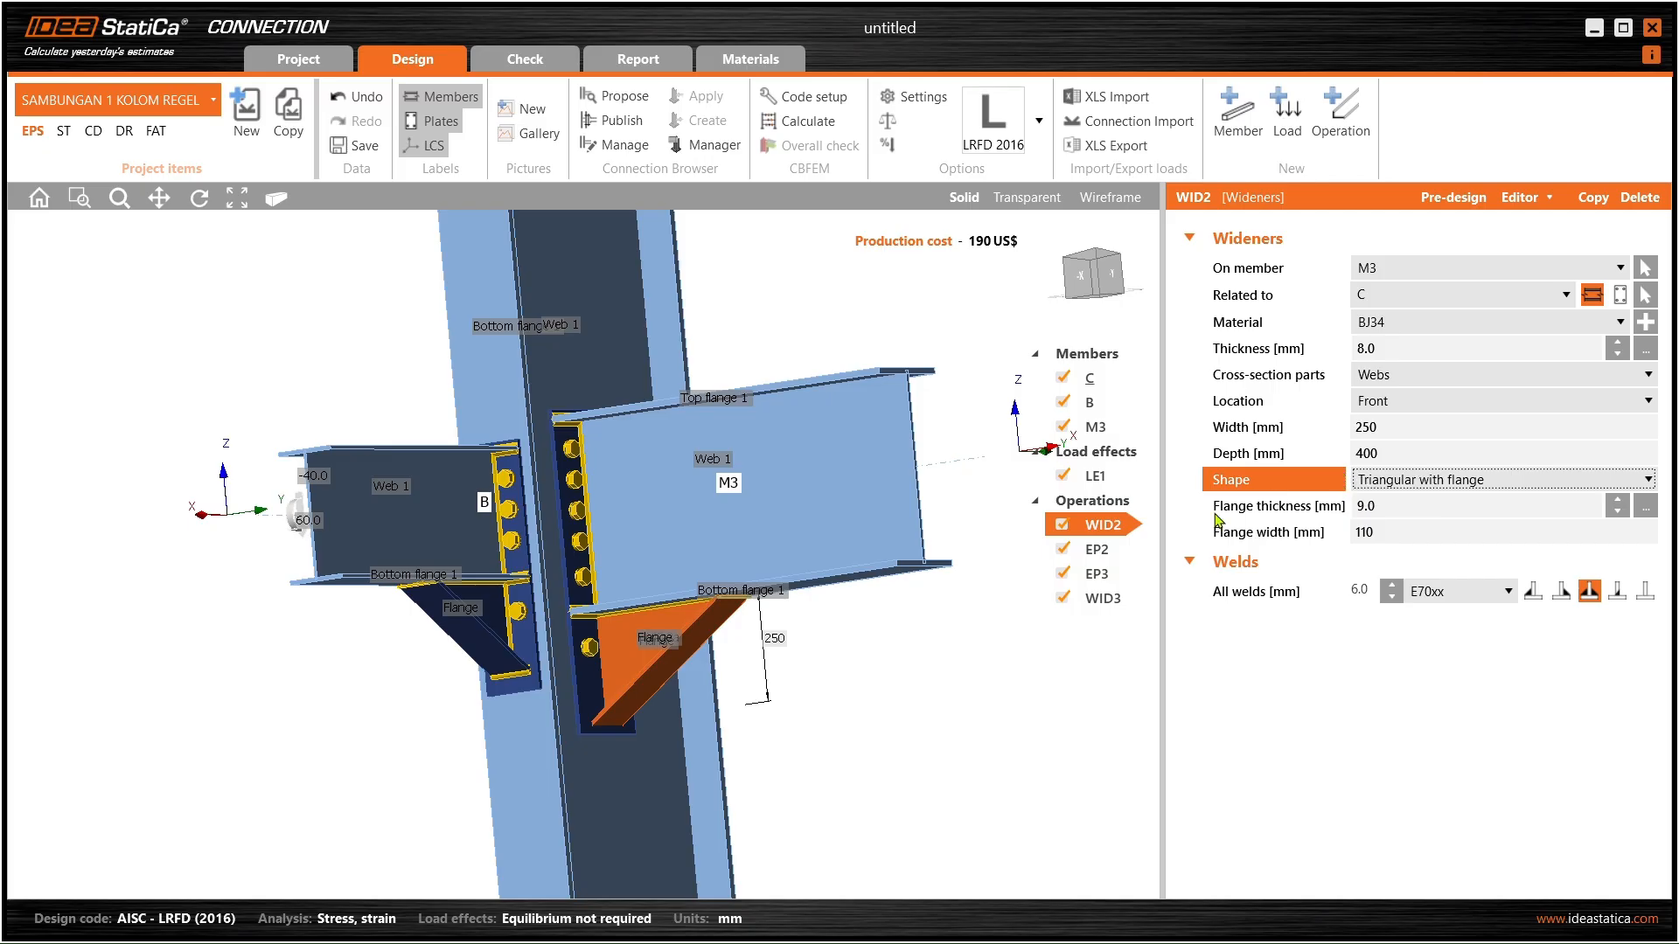
# - Compare both wideners from below, then select beam B's widener
pyautogui.scroll(3, 648, 556)
pyautogui.moveTo(648, 559); pyautogui.dragTo(641, 628, button='right')
pyautogui.moveTo(643, 630); pyautogui.dragTo(684, 530, button='middle')
pyautogui.moveTo(684, 531); pyautogui.dragTo(710, 536, button='right')
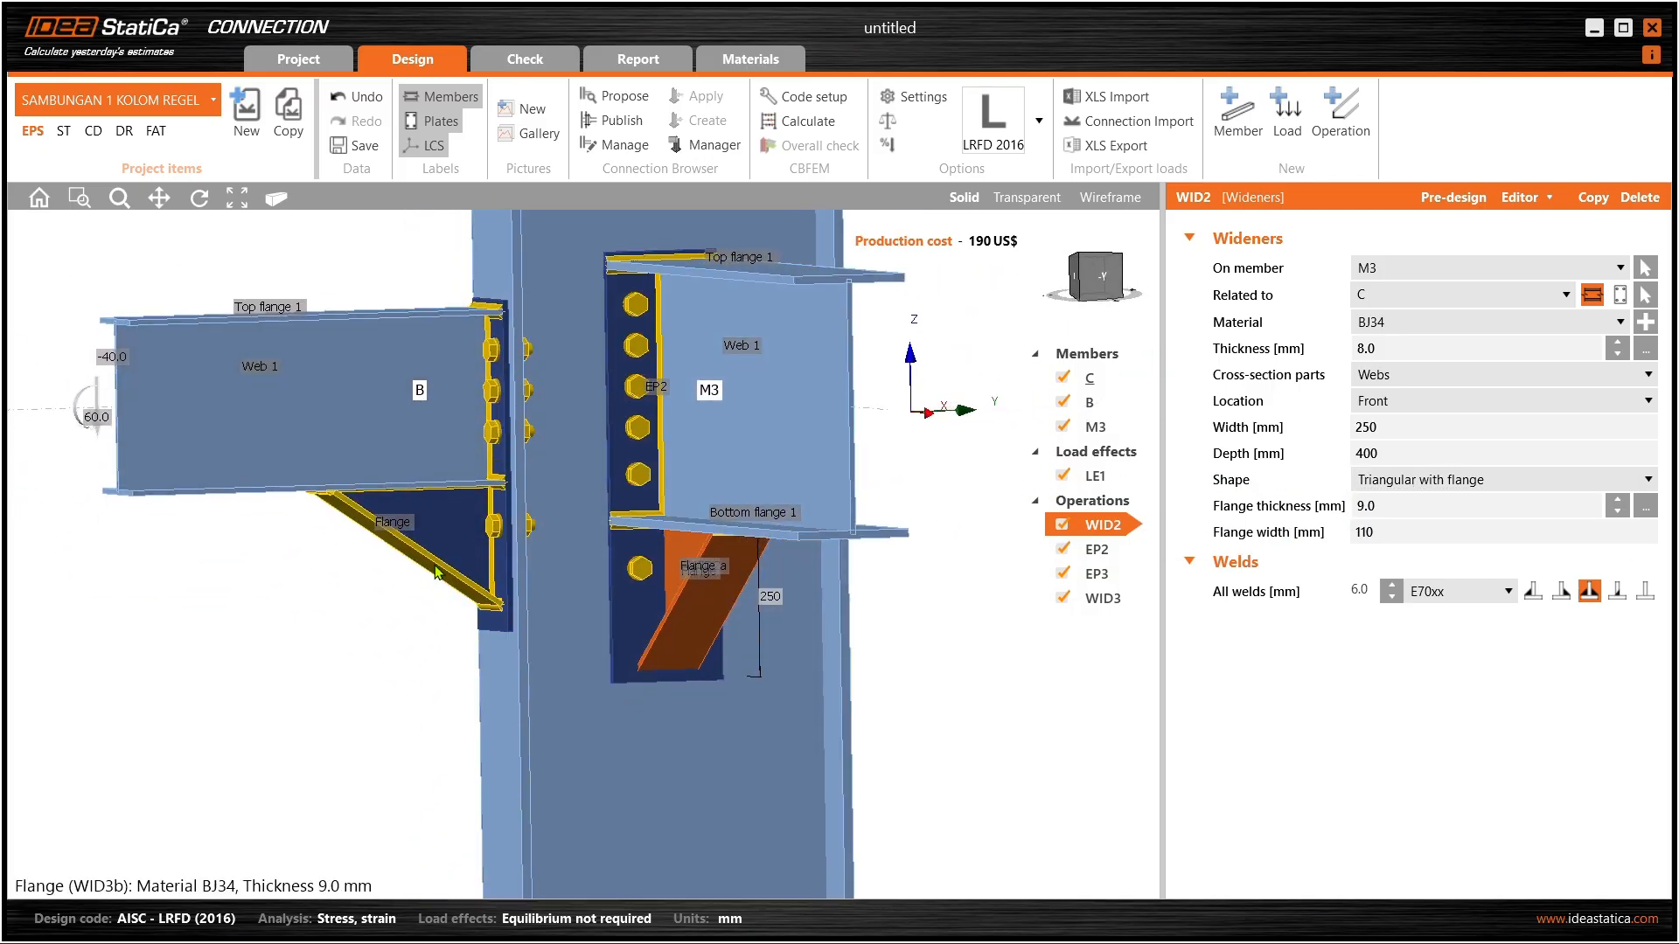
pyautogui.moveTo(427, 566); pyautogui.dragTo(559, 554, button='right')
pyautogui.scroll(2, 651, 587)
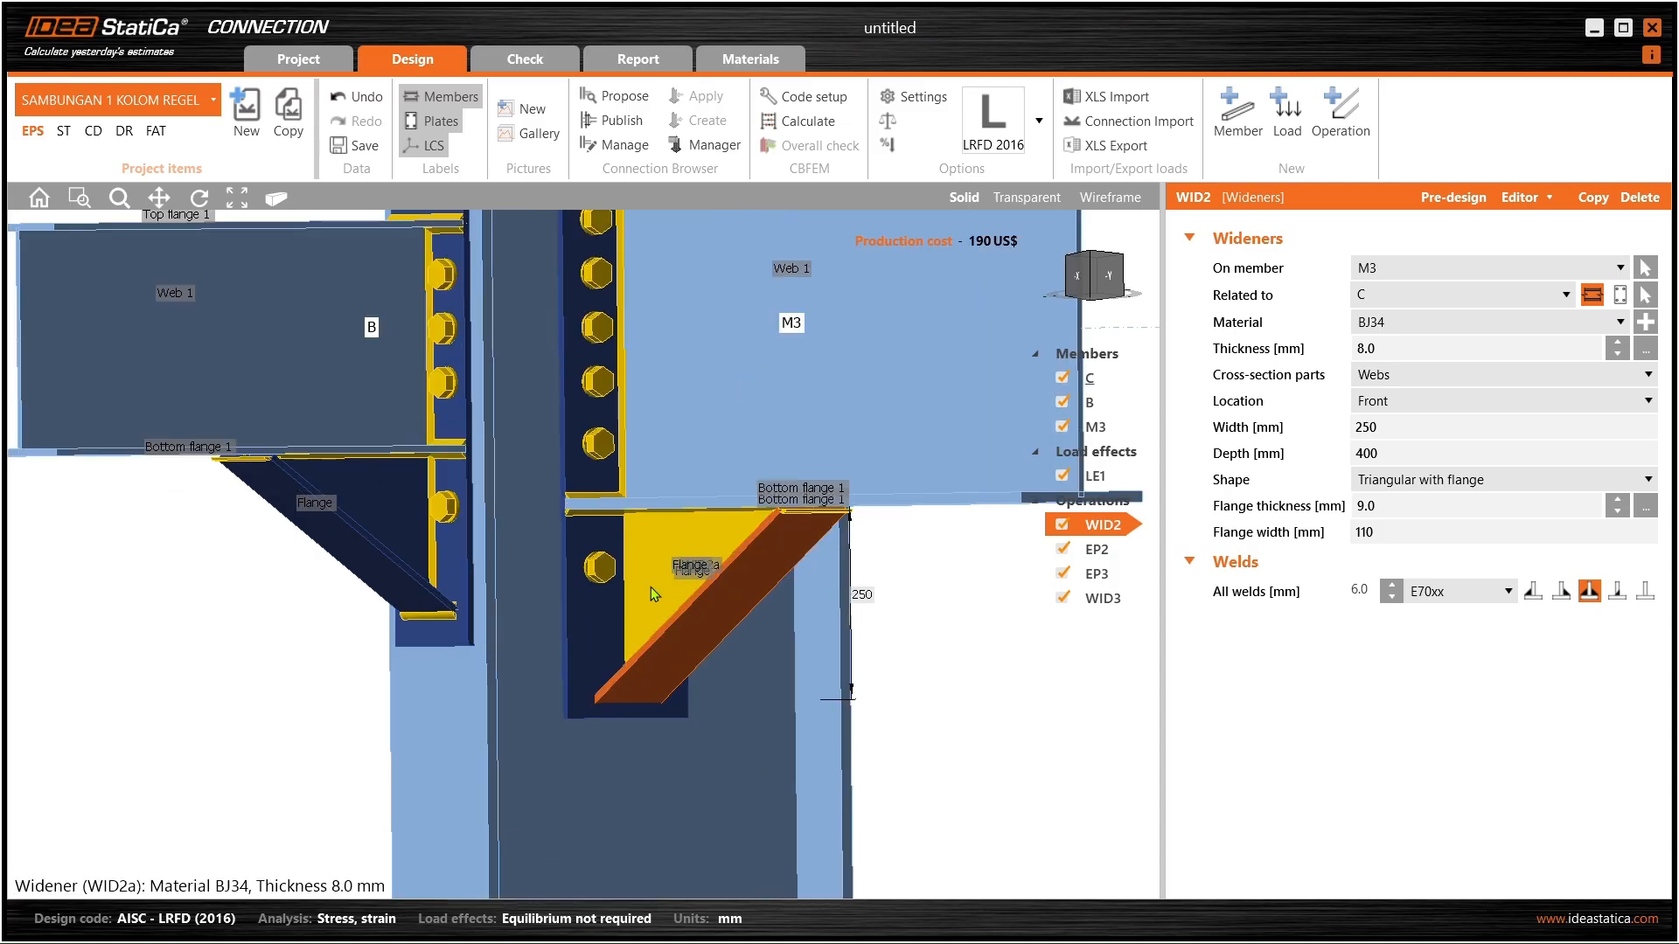
pyautogui.scroll(1, 651, 586)
pyautogui.moveTo(651, 587); pyautogui.dragTo(636, 566, button='right')
pyautogui.scroll(3, 351, 408)
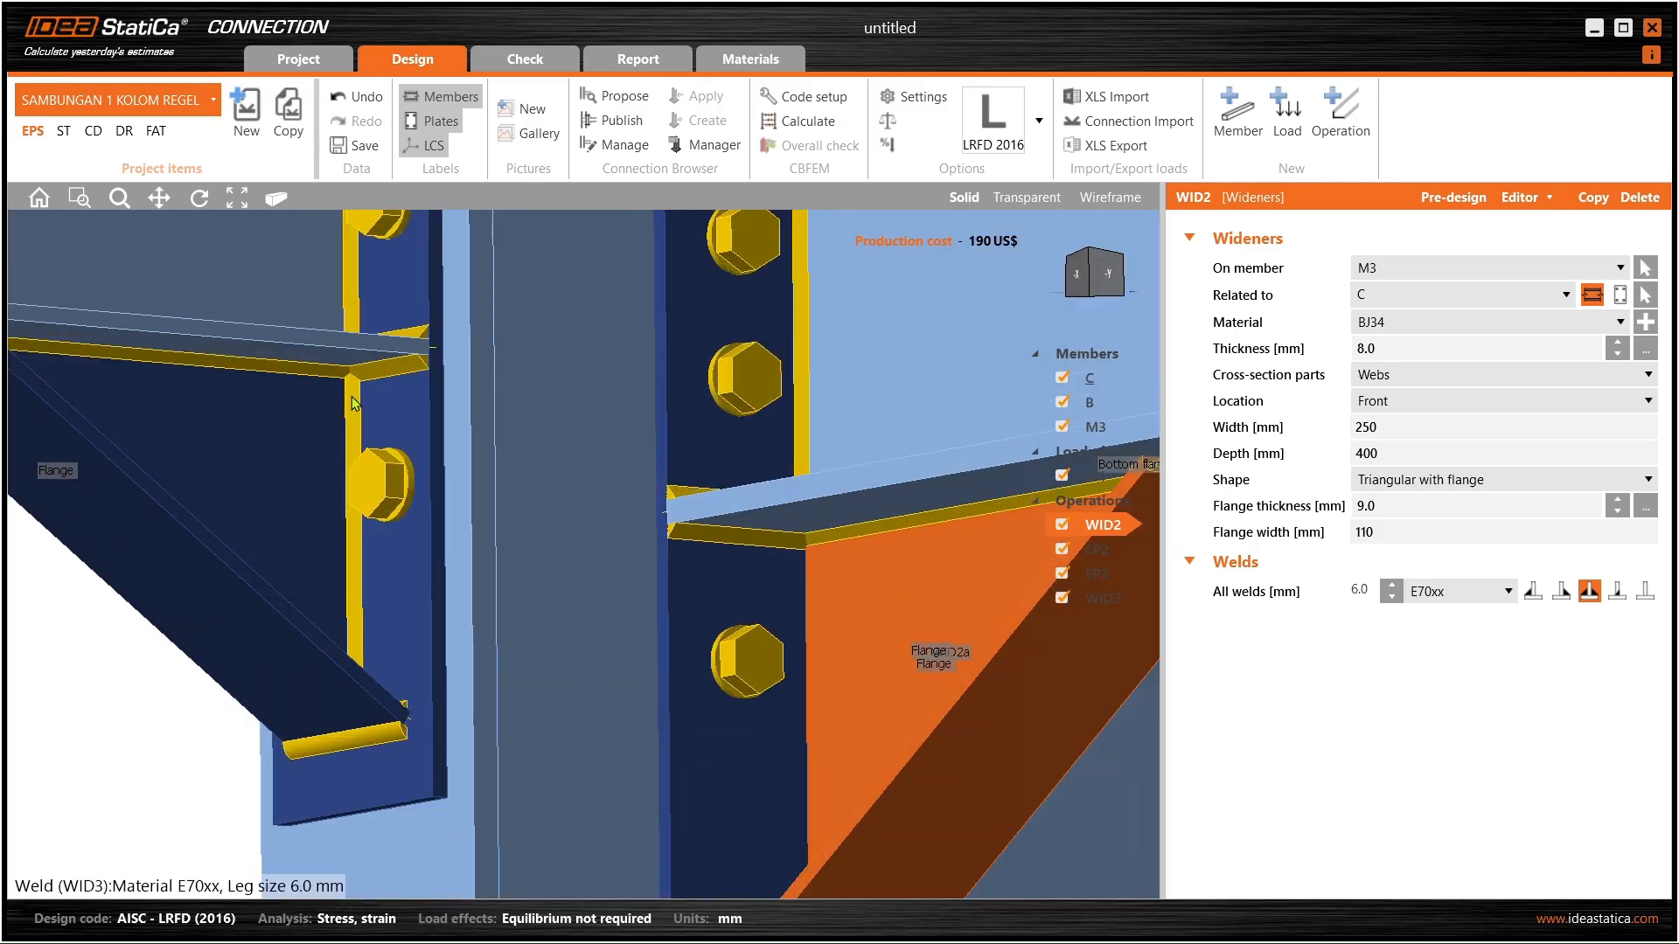
pyautogui.moveTo(841, 582); pyautogui.dragTo(700, 434, button='middle')
pyautogui.moveTo(694, 457); pyautogui.dragTo(726, 468, button='right')
pyautogui.scroll(-3, 728, 471)
pyautogui.moveTo(792, 476); pyautogui.dragTo(742, 486, button='middle')
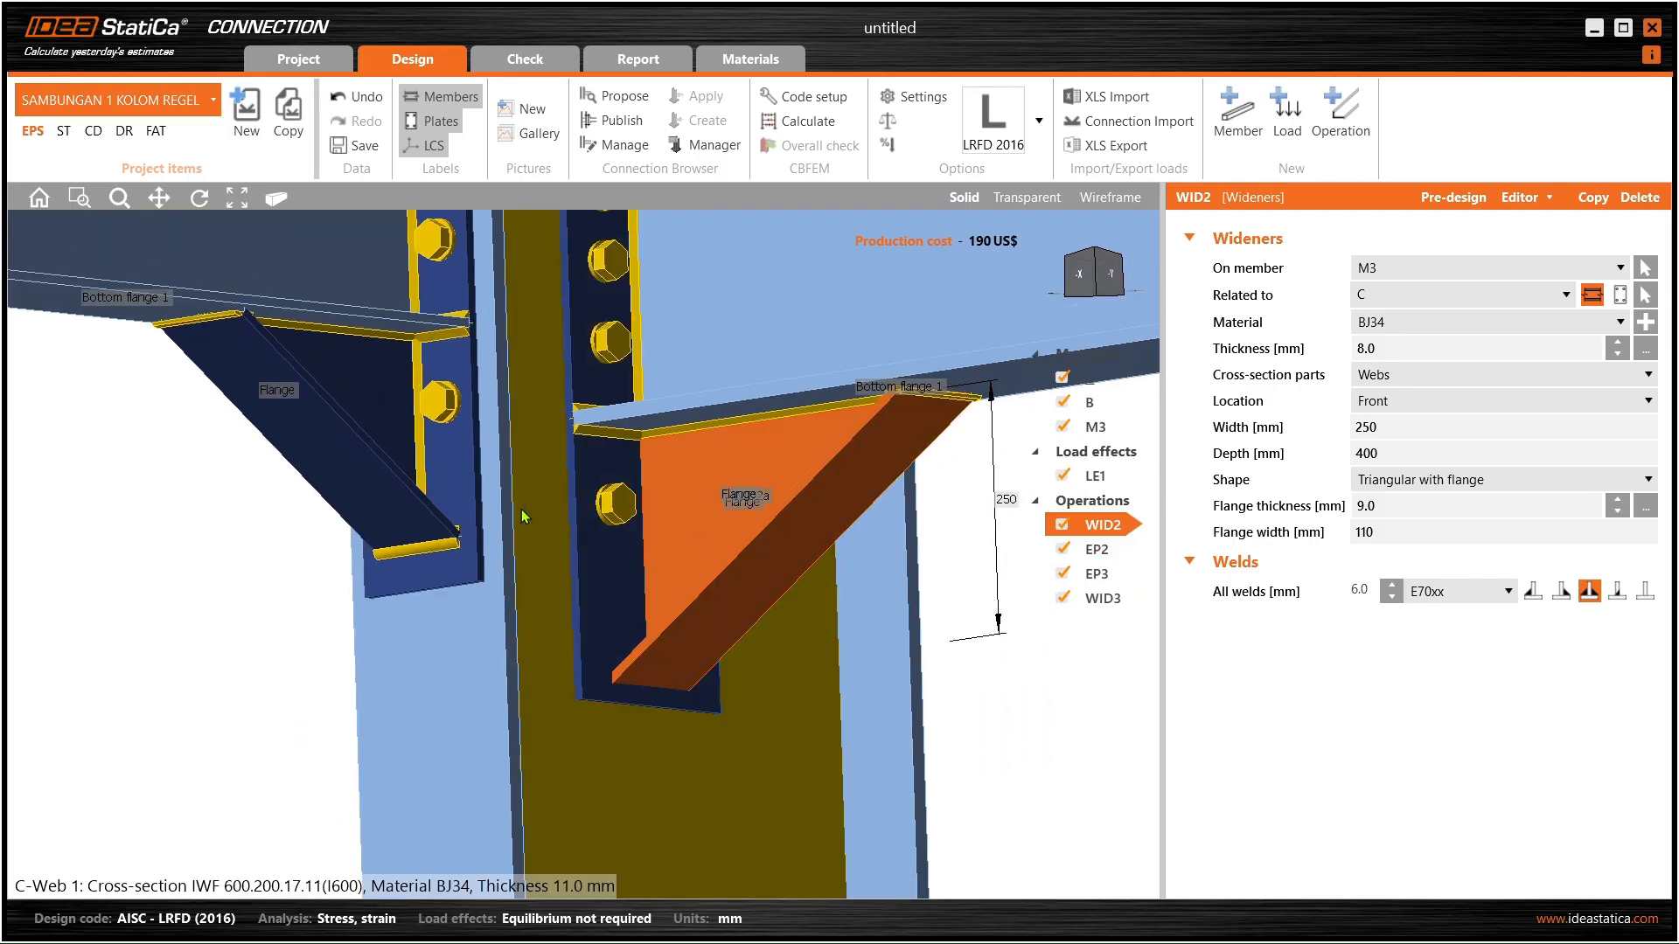
pyautogui.click(394, 495)
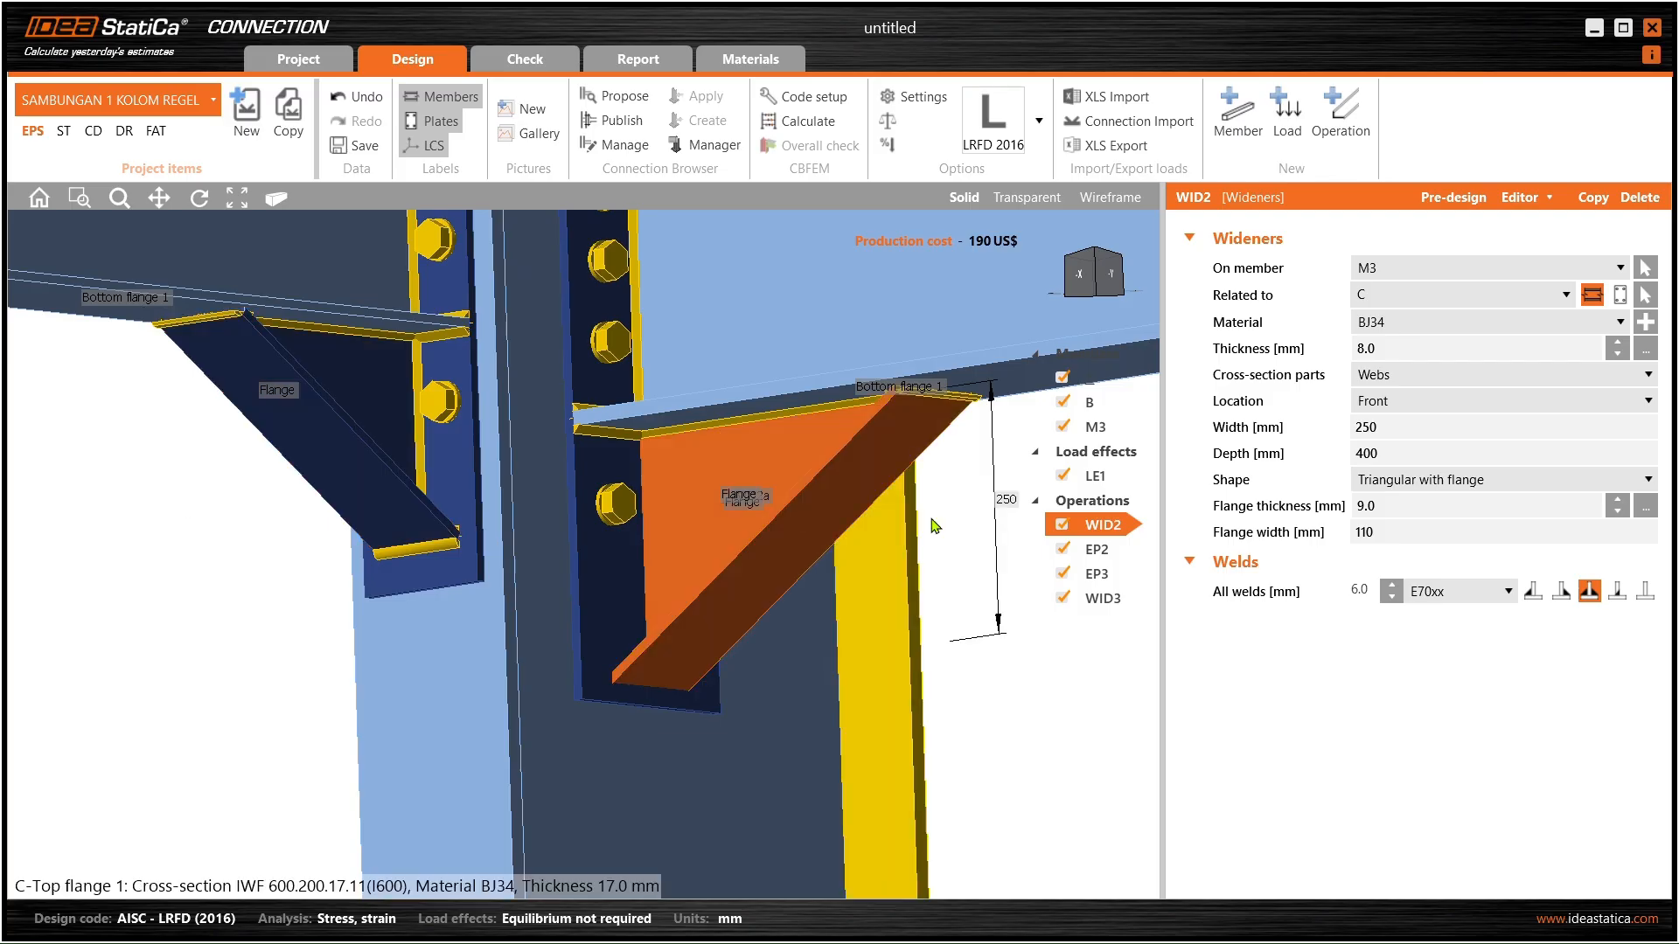
# - Delete M3's widener WID2 and duplicate beam B's widener WID3
pyautogui.click(1122, 560)
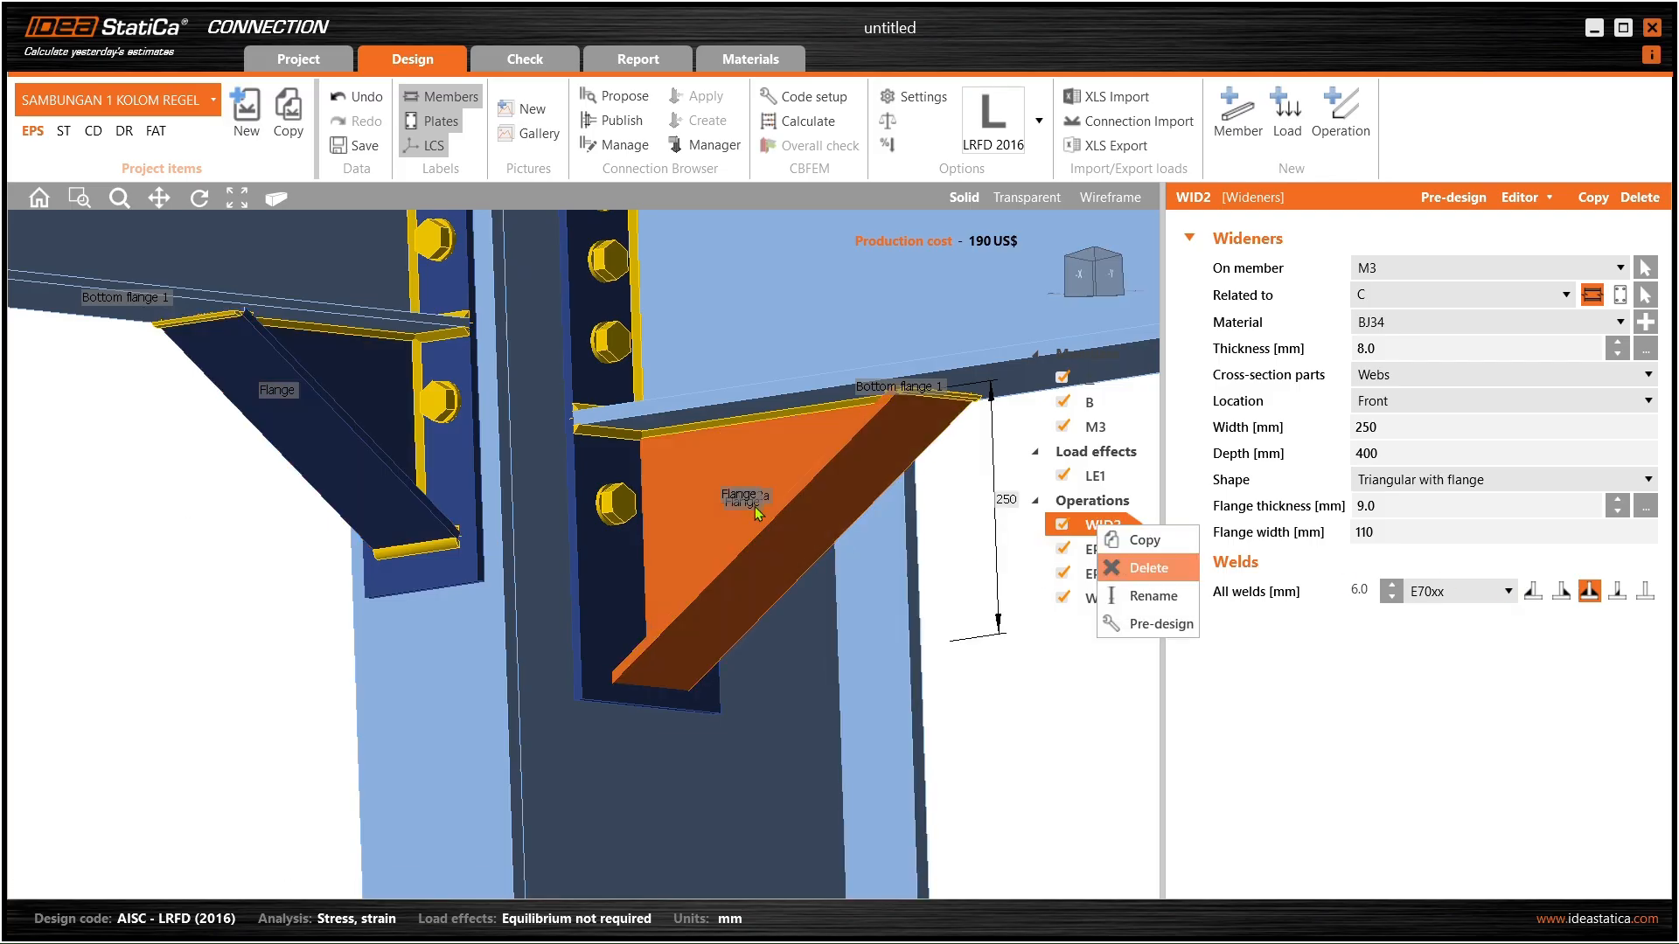
pyautogui.scroll(-2, 767, 434)
pyautogui.moveTo(769, 432); pyautogui.dragTo(752, 427, button='right')
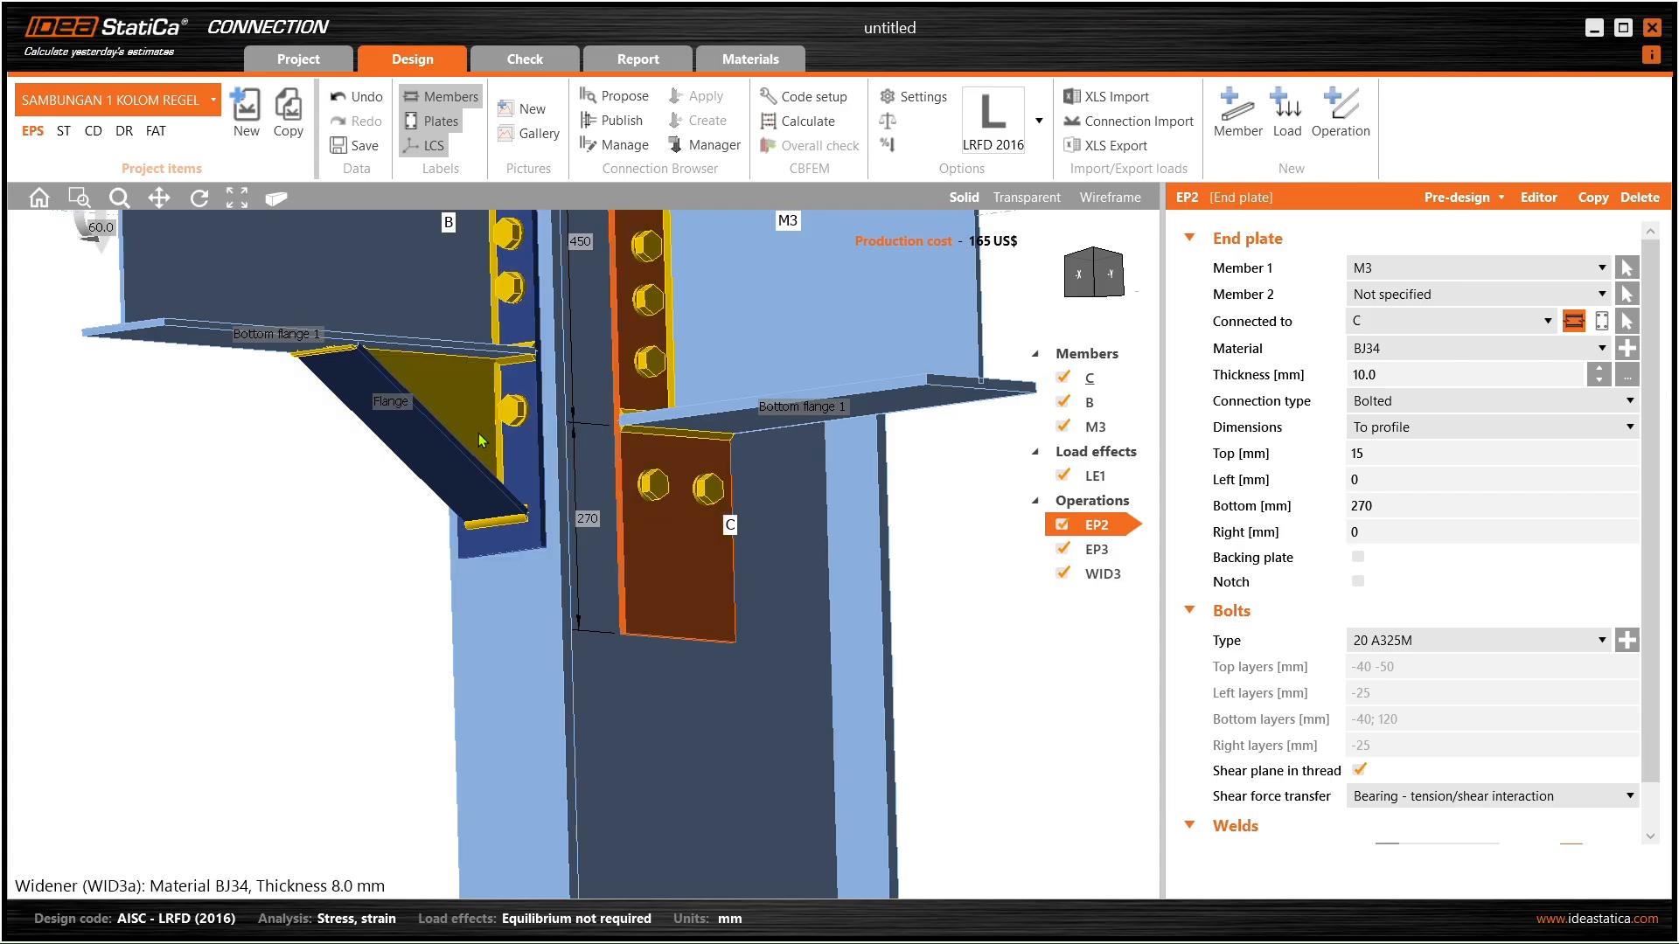
pyautogui.click(456, 430)
pyautogui.rightClick(1104, 581)
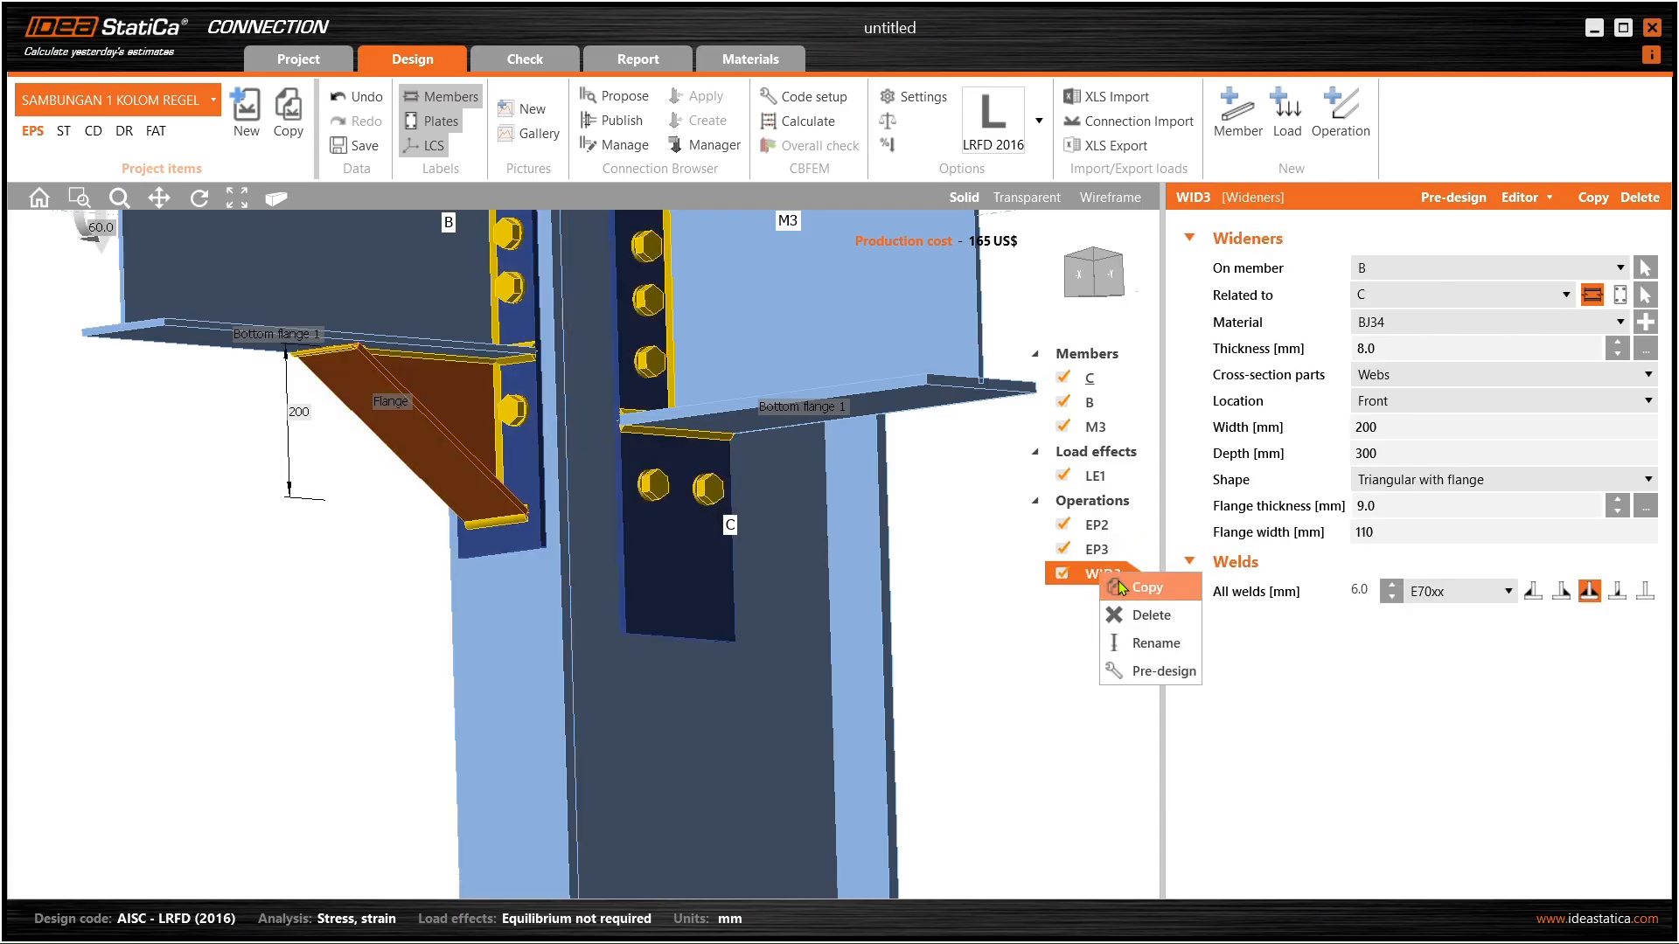
pyautogui.click(1144, 588)
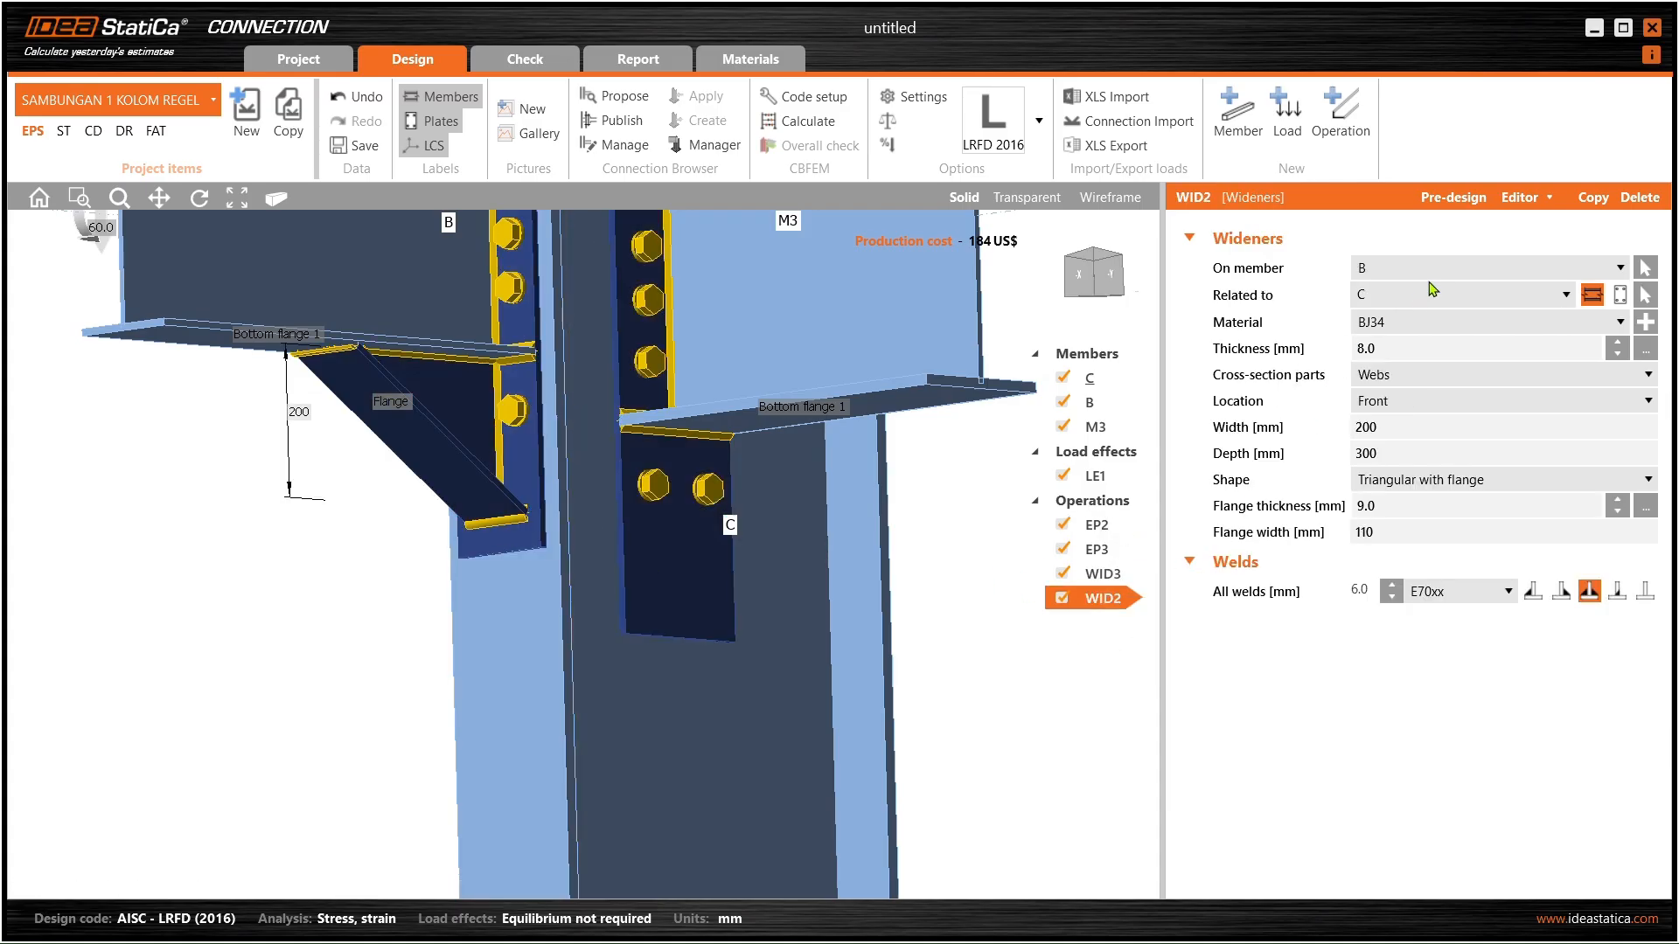
# - Place the copied widener on beam M3 and check it in 3D
pyautogui.scroll(-3, 555, 404)
pyautogui.moveTo(555, 404); pyautogui.dragTo(521, 524, button='middle')
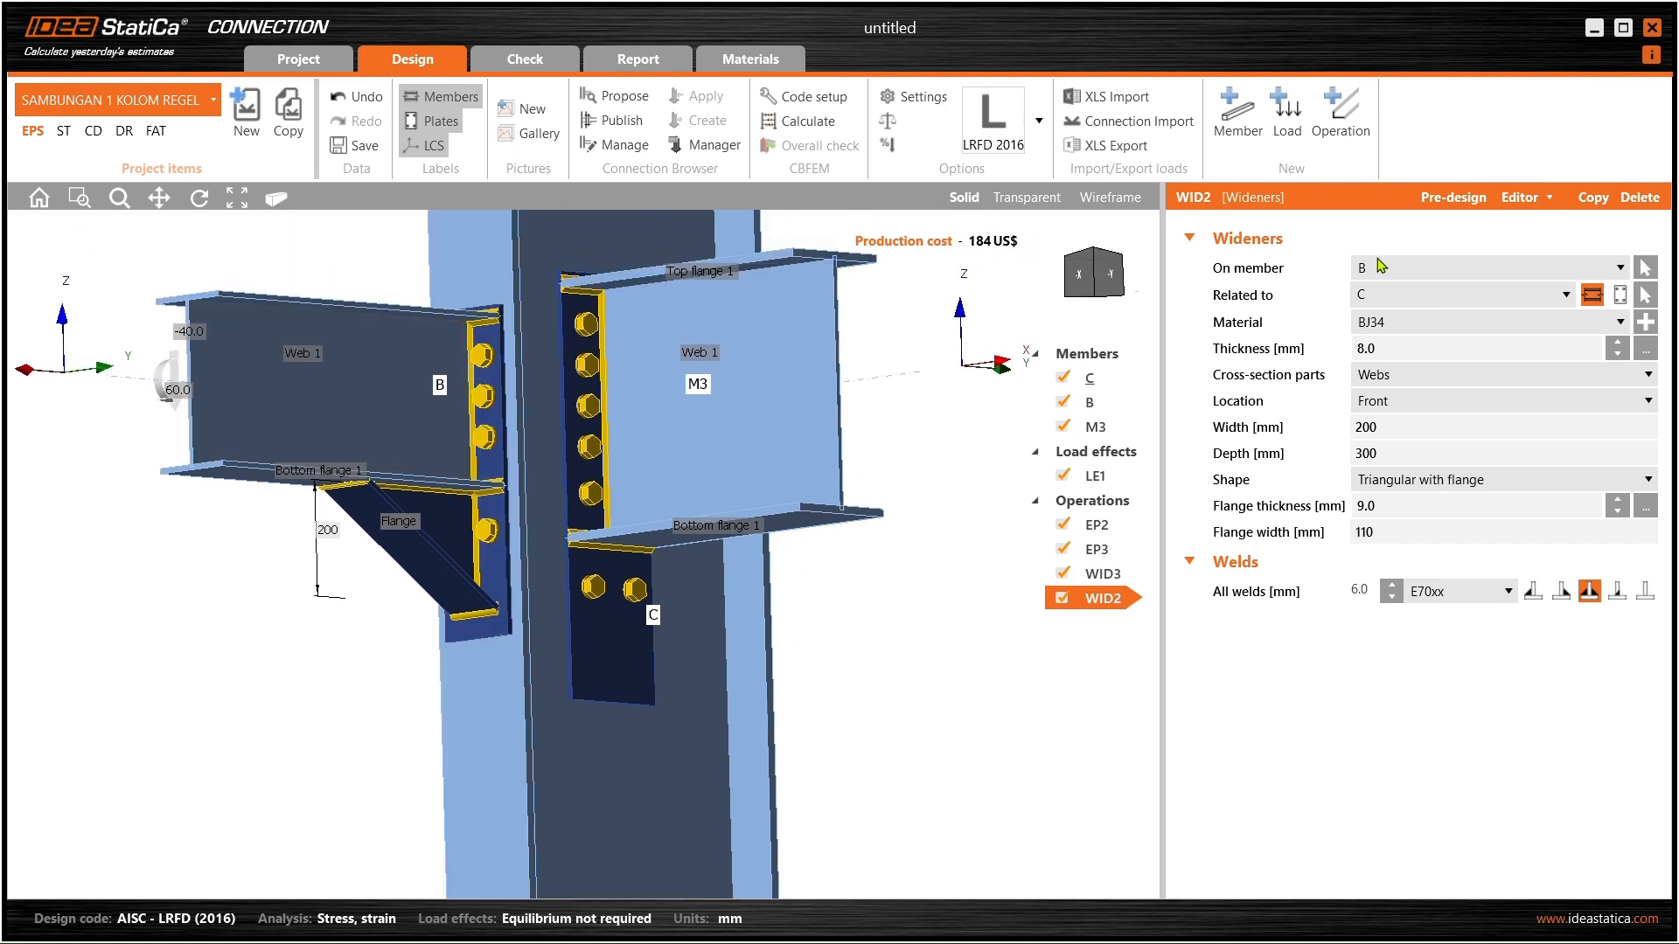
pyautogui.click(753, 384)
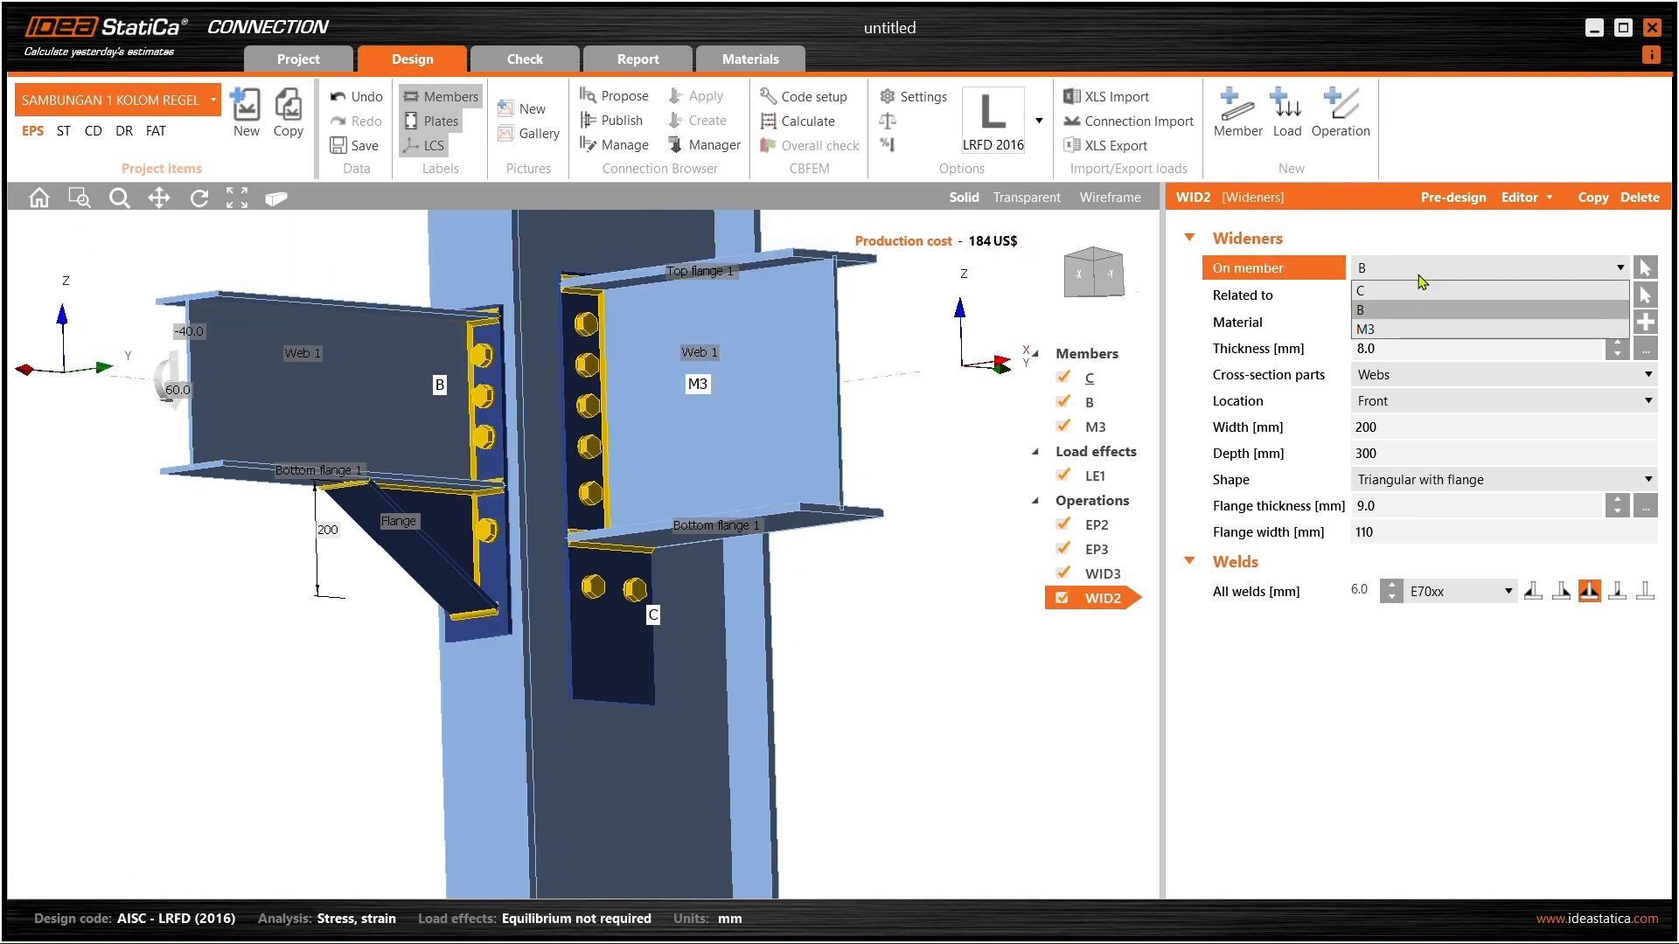
pyautogui.scroll(2, 611, 577)
pyautogui.moveTo(610, 577); pyautogui.dragTo(599, 603, button='right')
pyautogui.scroll(3, 616, 663)
pyautogui.moveTo(619, 667); pyautogui.dragTo(647, 691, button='right')
pyautogui.scroll(-3, 617, 605)
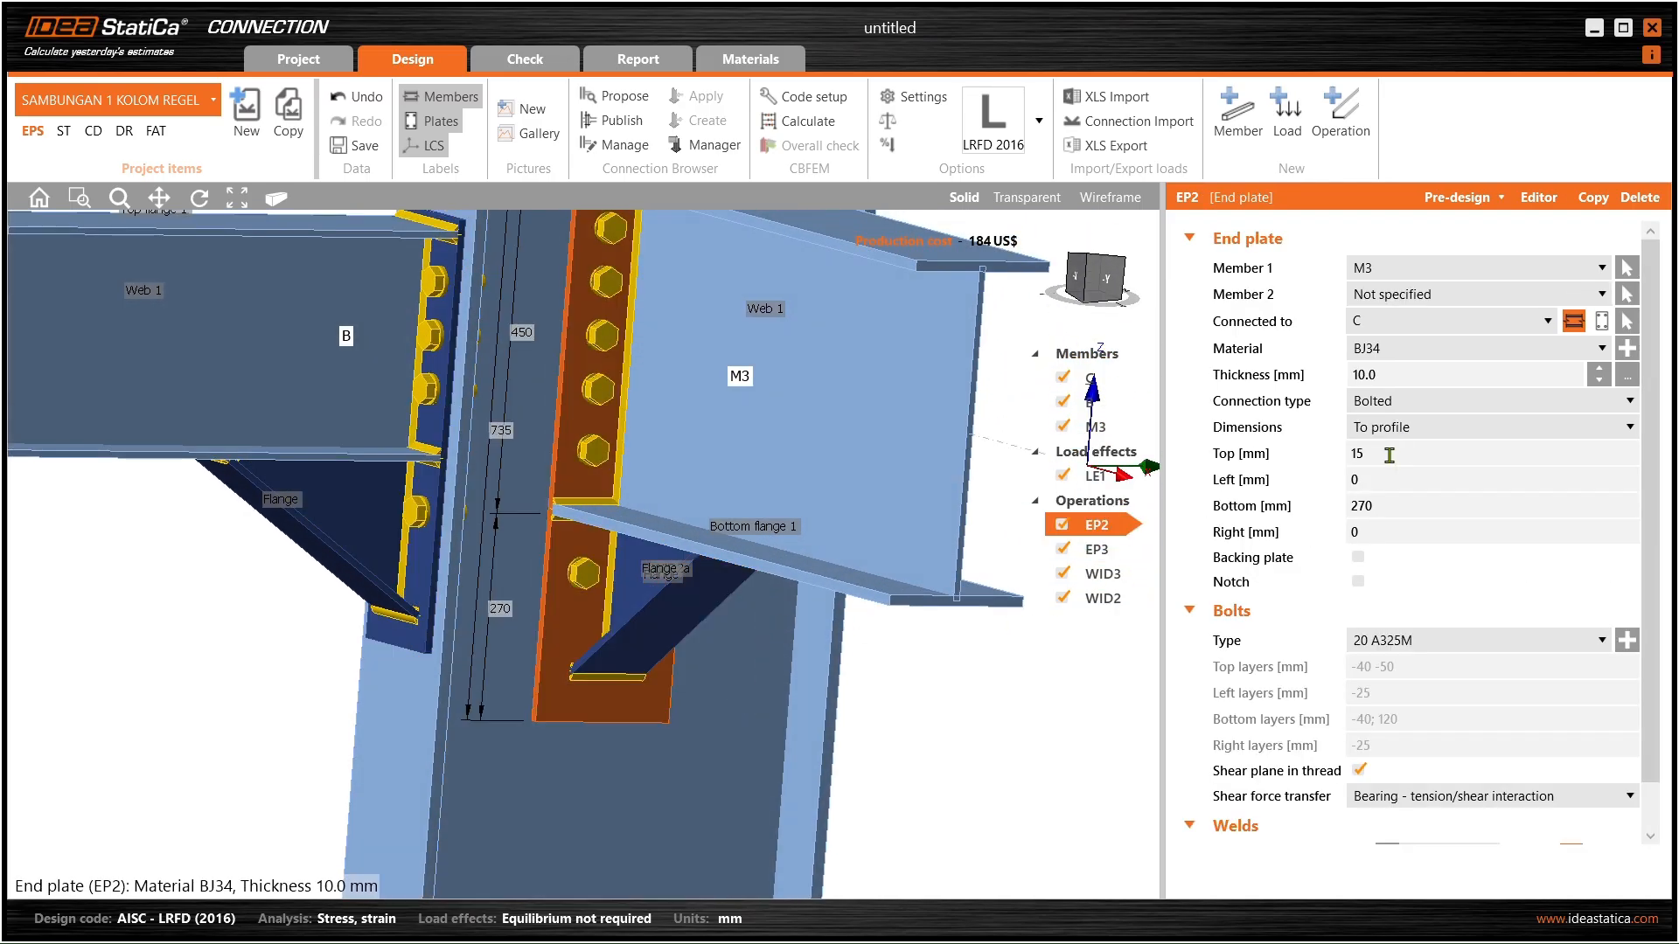
# - Shorten M3's end plate EP2 bottom extension to 220 mm
pyautogui.moveTo(1386, 508); pyautogui.dragTo(1367, 509)
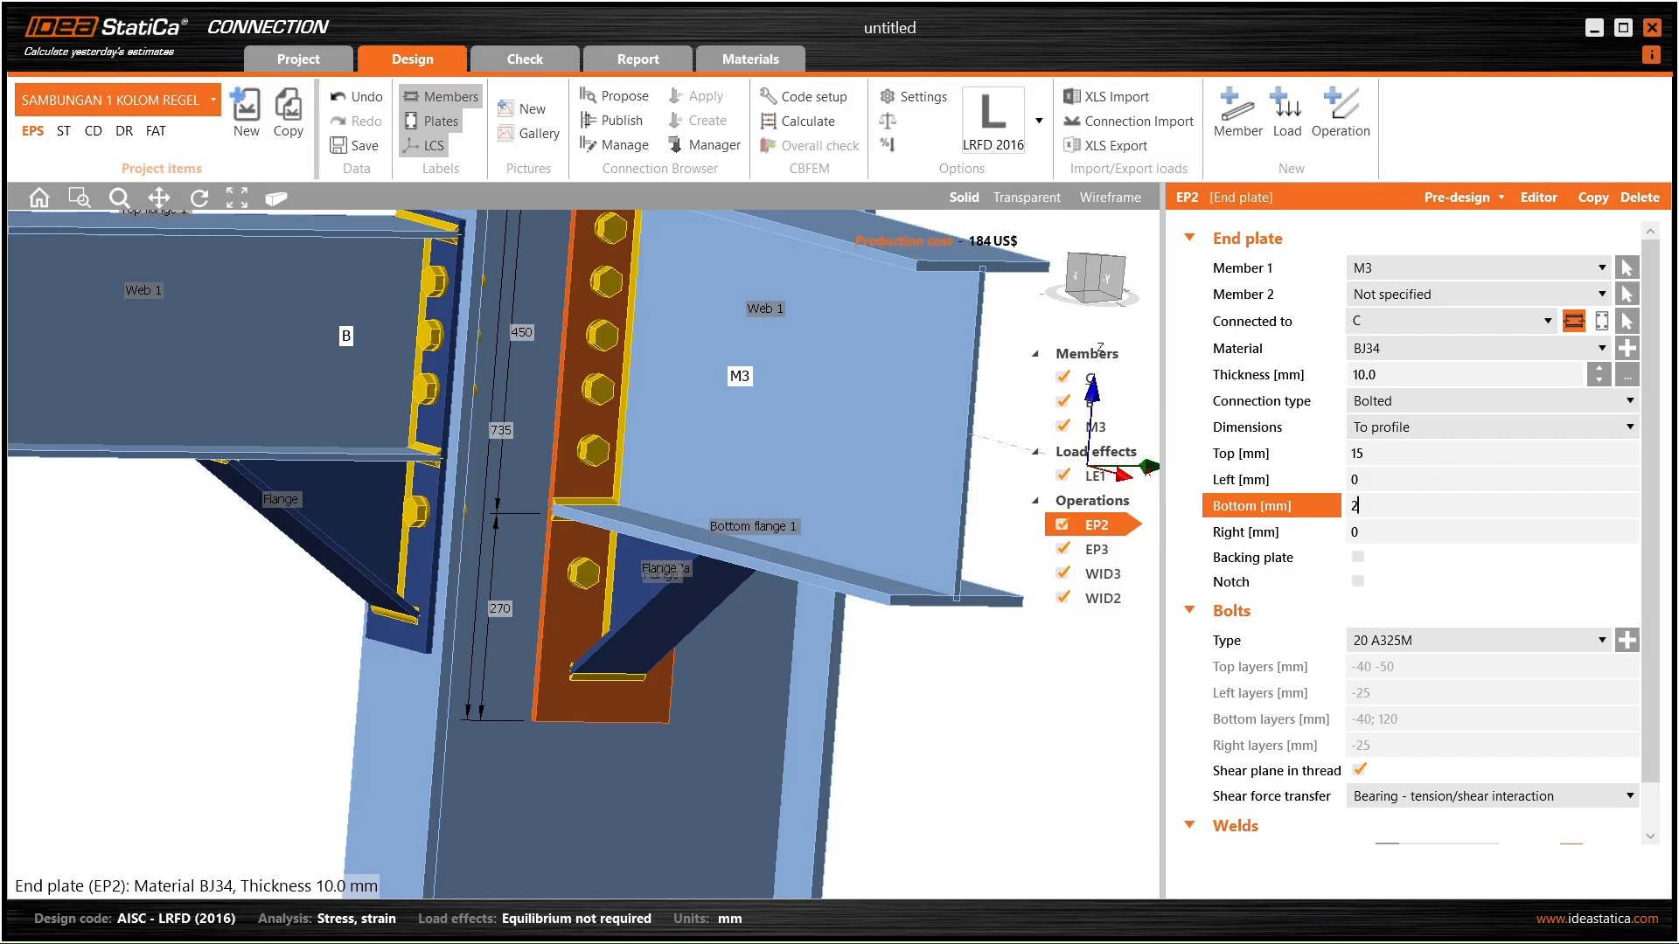
pyautogui.press('Tab')
pyautogui.scroll(3, 604, 613)
pyautogui.click(1370, 505)
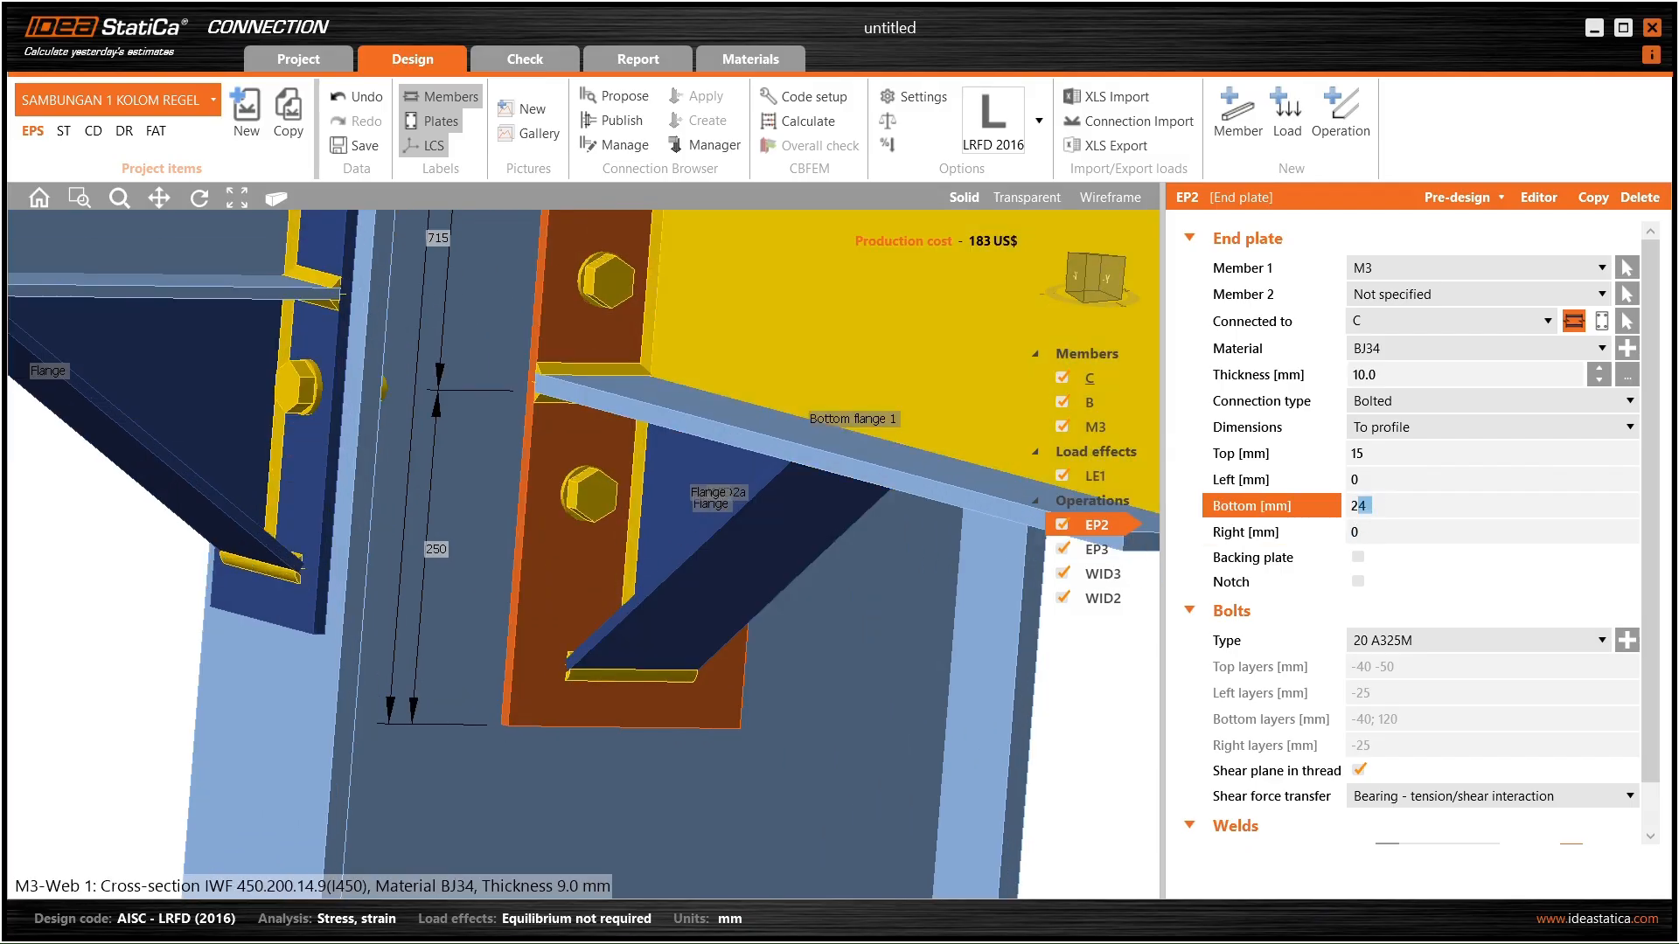
pyautogui.press('Tab')
pyautogui.moveTo(1380, 507); pyautogui.dragTo(1363, 522)
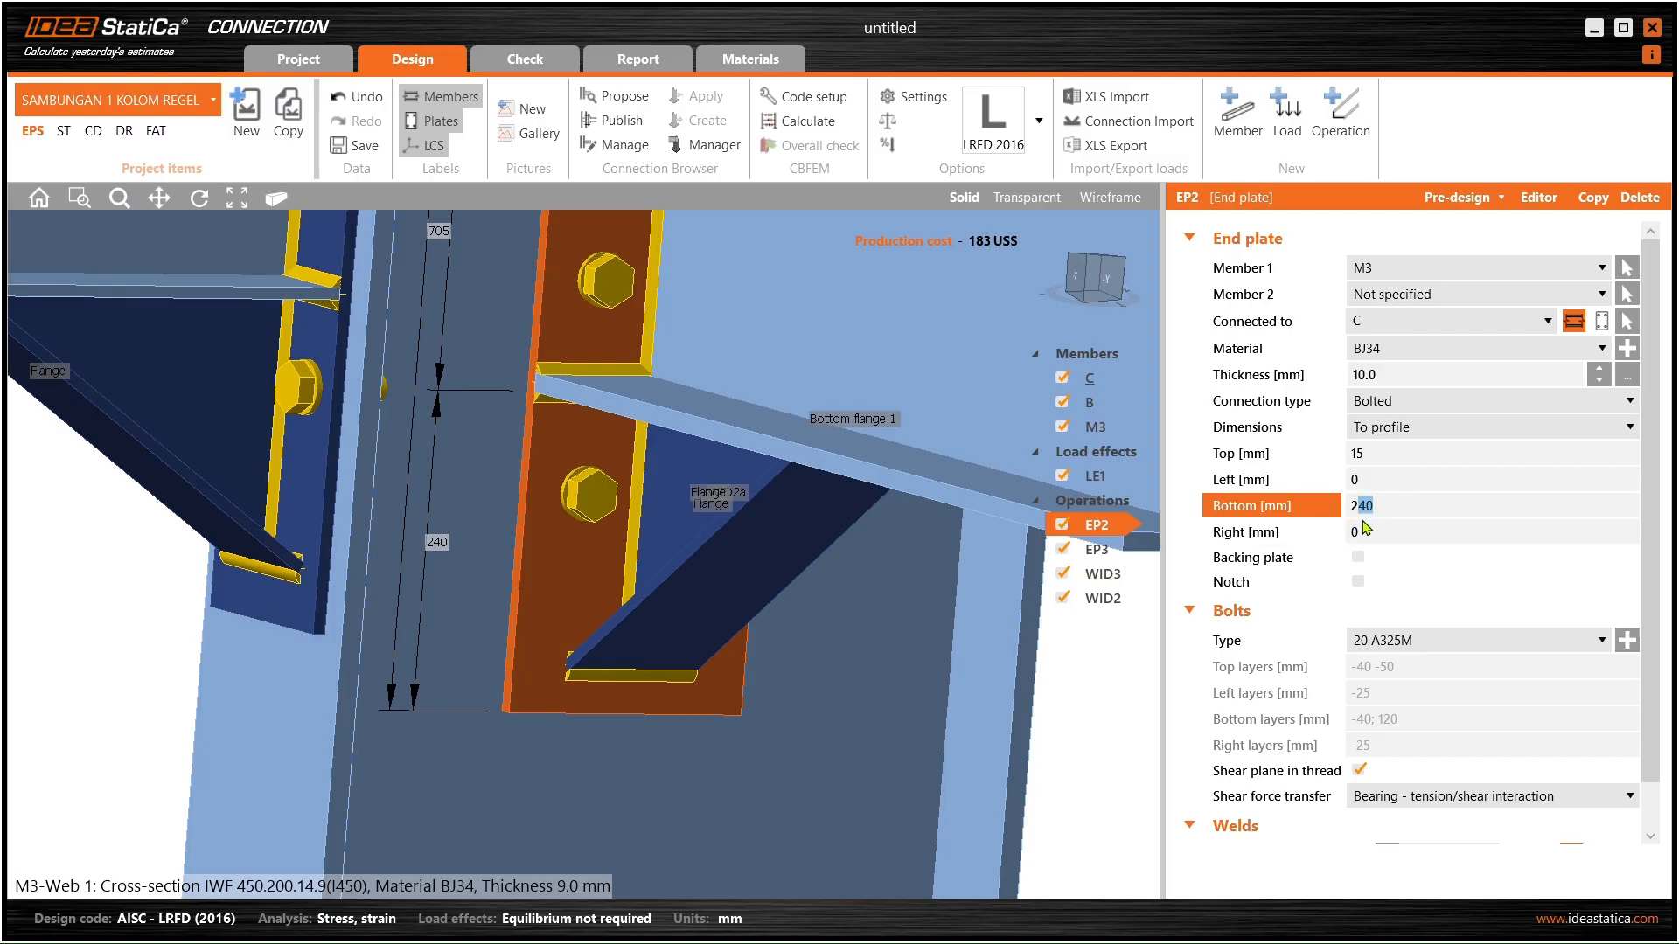
pyautogui.write('20')
pyautogui.press('Tab')
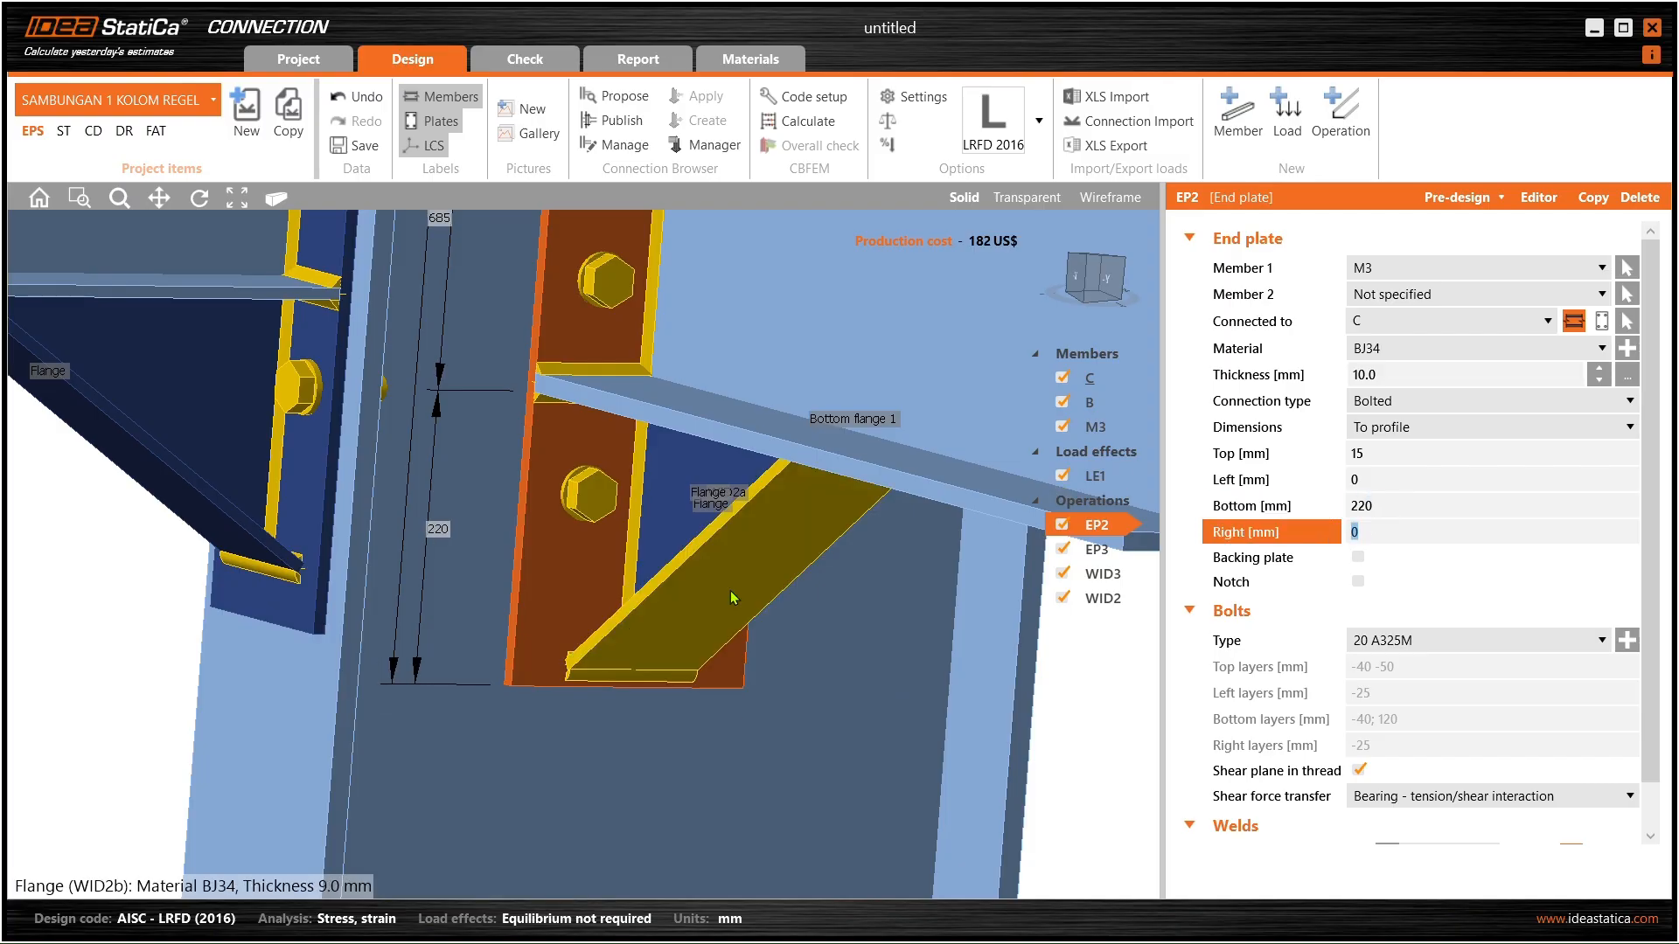
# - Set beam B's end plate EP3 bottom extension to 220 mm as well
pyautogui.scroll(3, 615, 682)
pyautogui.keyDown('ctrl'); pyautogui.moveTo(614, 682); pyautogui.dragTo(522, 600, button='middle'); pyautogui.keyUp('ctrl')
pyautogui.scroll(-5, 522, 604)
pyautogui.keyDown('ctrl'); pyautogui.moveTo(371, 546); pyautogui.dragTo(549, 601, button='middle'); pyautogui.keyUp('ctrl')
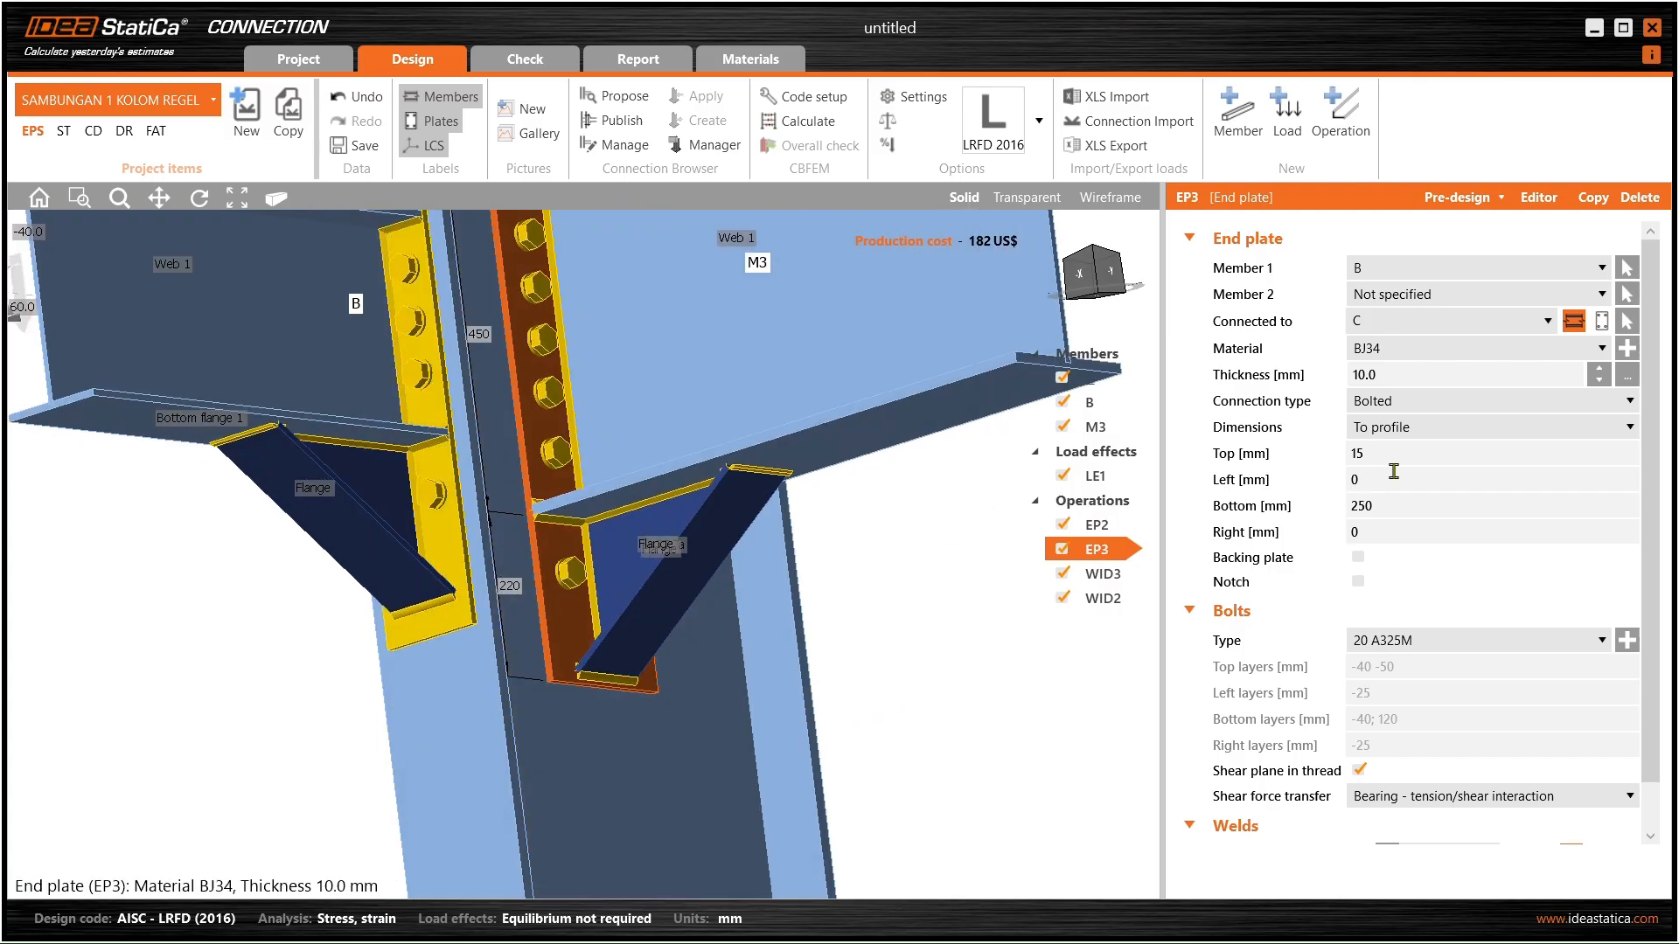
pyautogui.click(1355, 507)
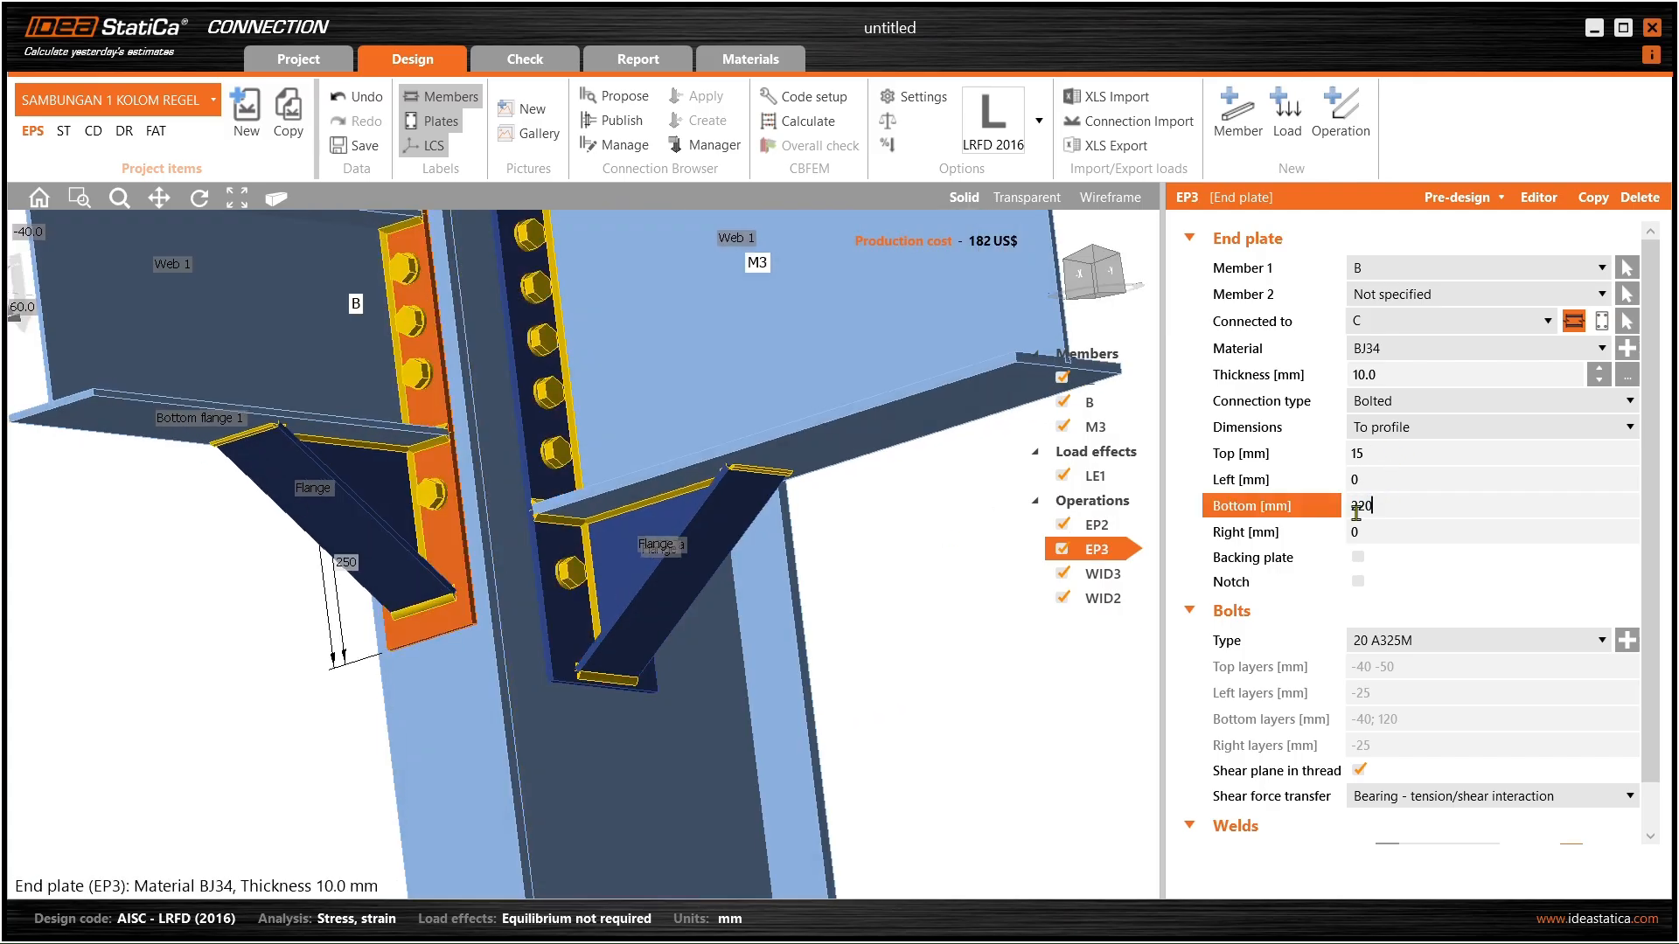
pyautogui.press('Tab')
pyautogui.keyDown('ctrl'); pyautogui.moveTo(647, 542); pyautogui.dragTo(594, 630, button='middle'); pyautogui.keyUp('ctrl')
pyautogui.scroll(3, 603, 540)
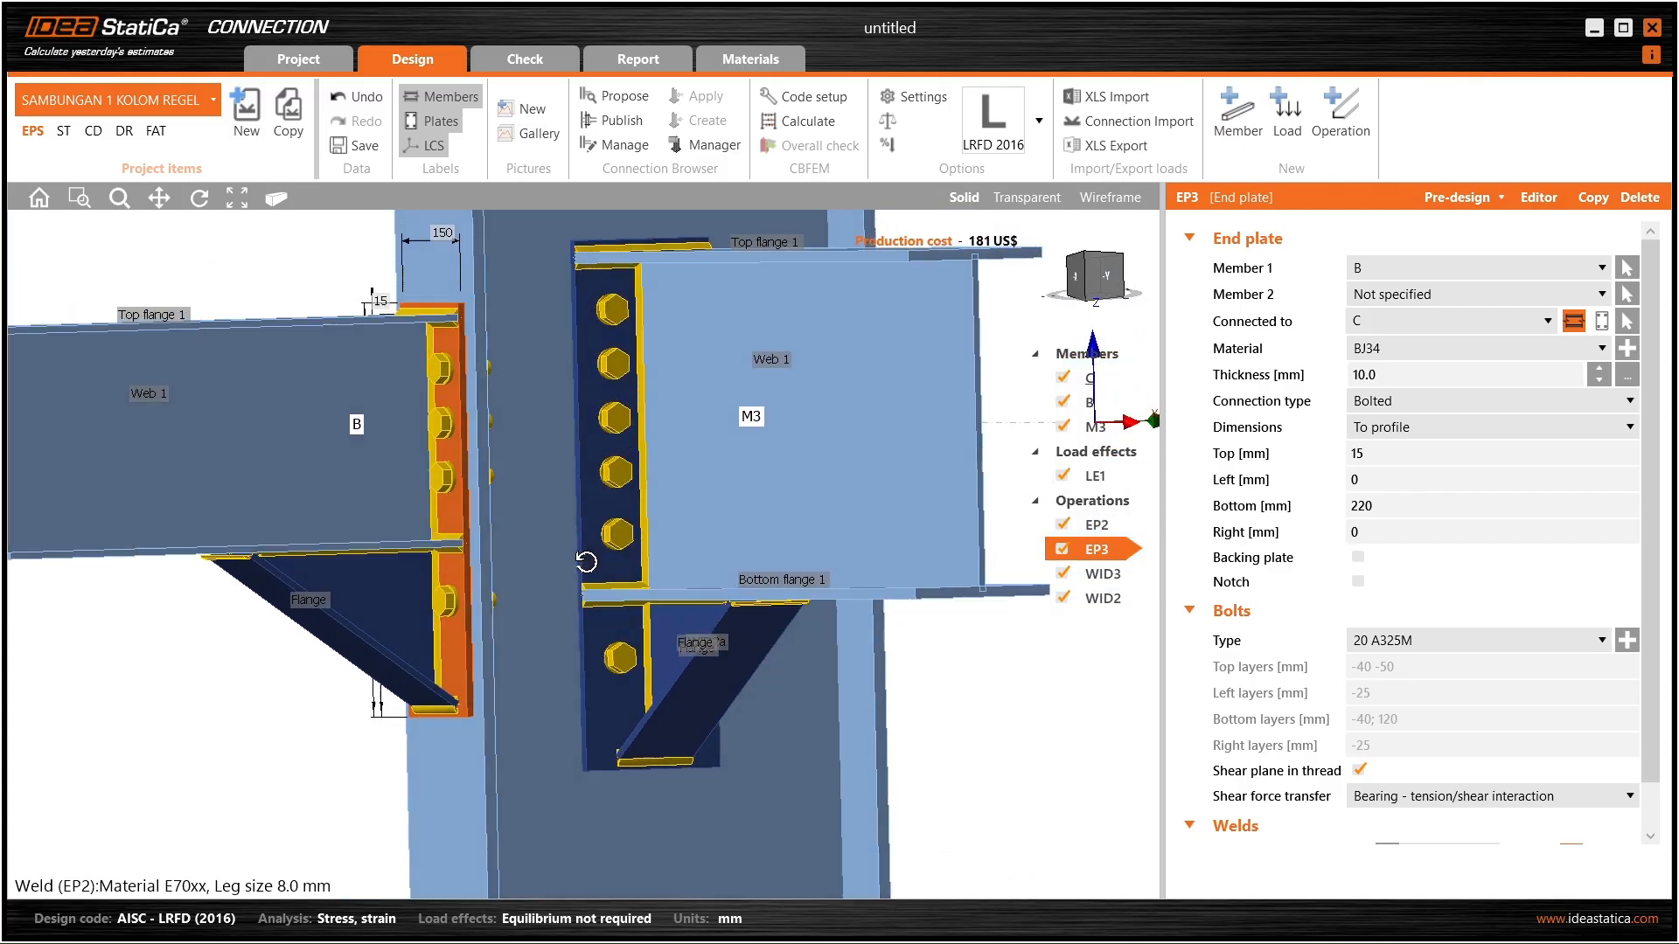
pyautogui.click(615, 686)
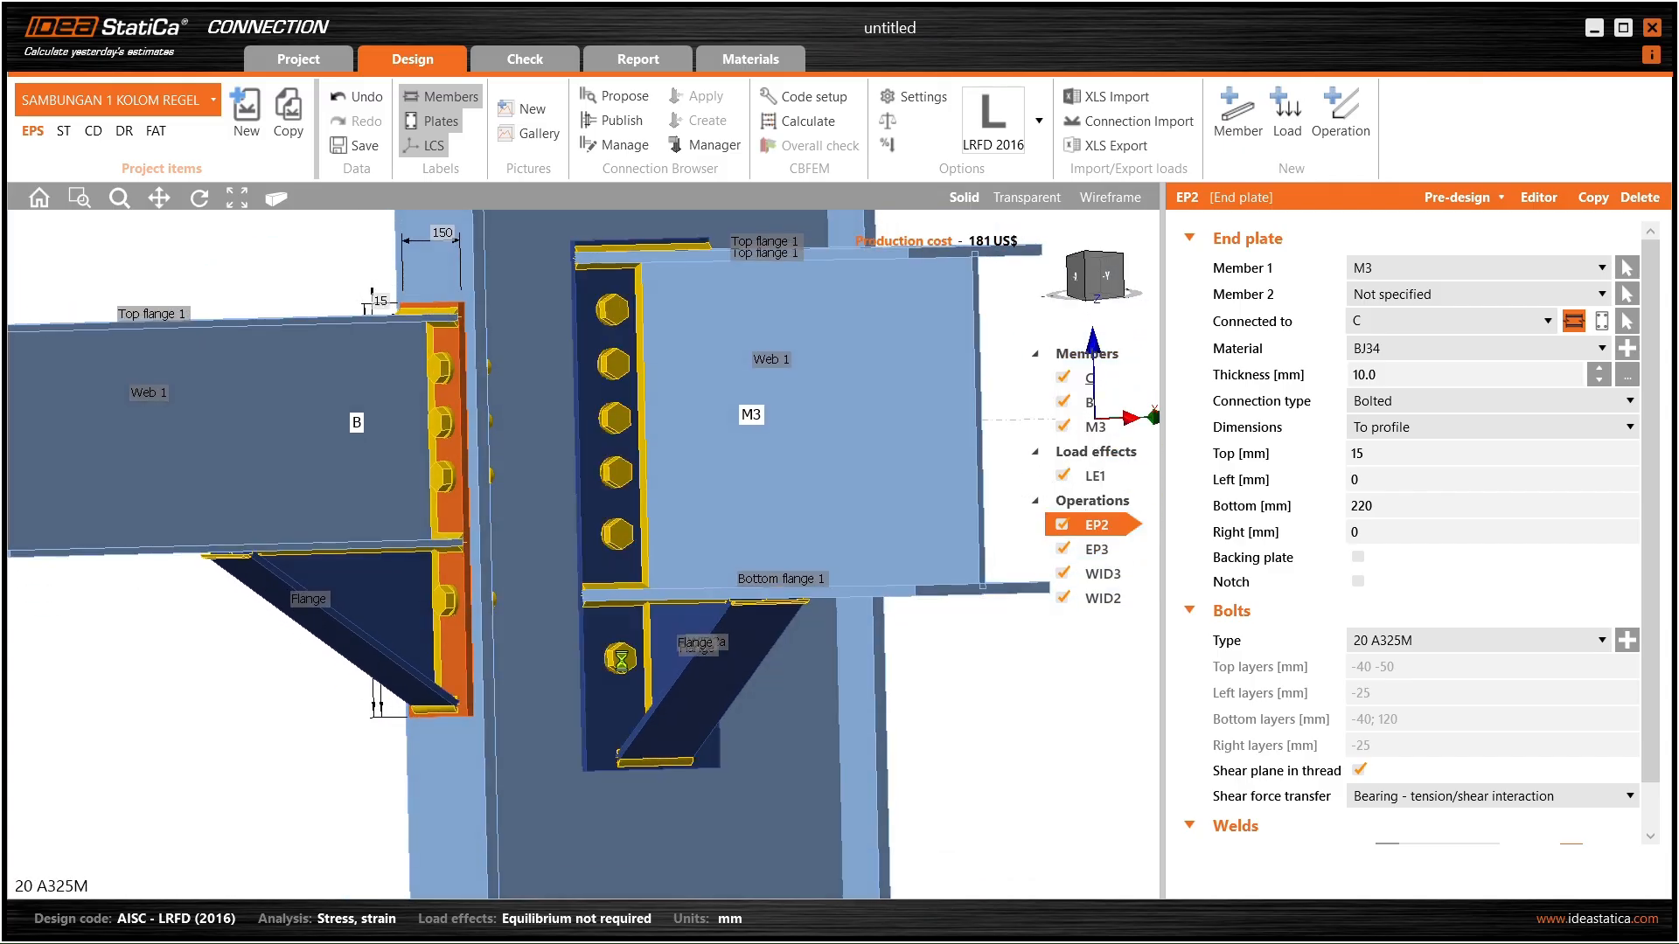
# - On M3's end plate EP2, copy bolt 8 as new bolt 13 at Y −370 and apply
pyautogui.click(1542, 200)
pyautogui.click(586, 652)
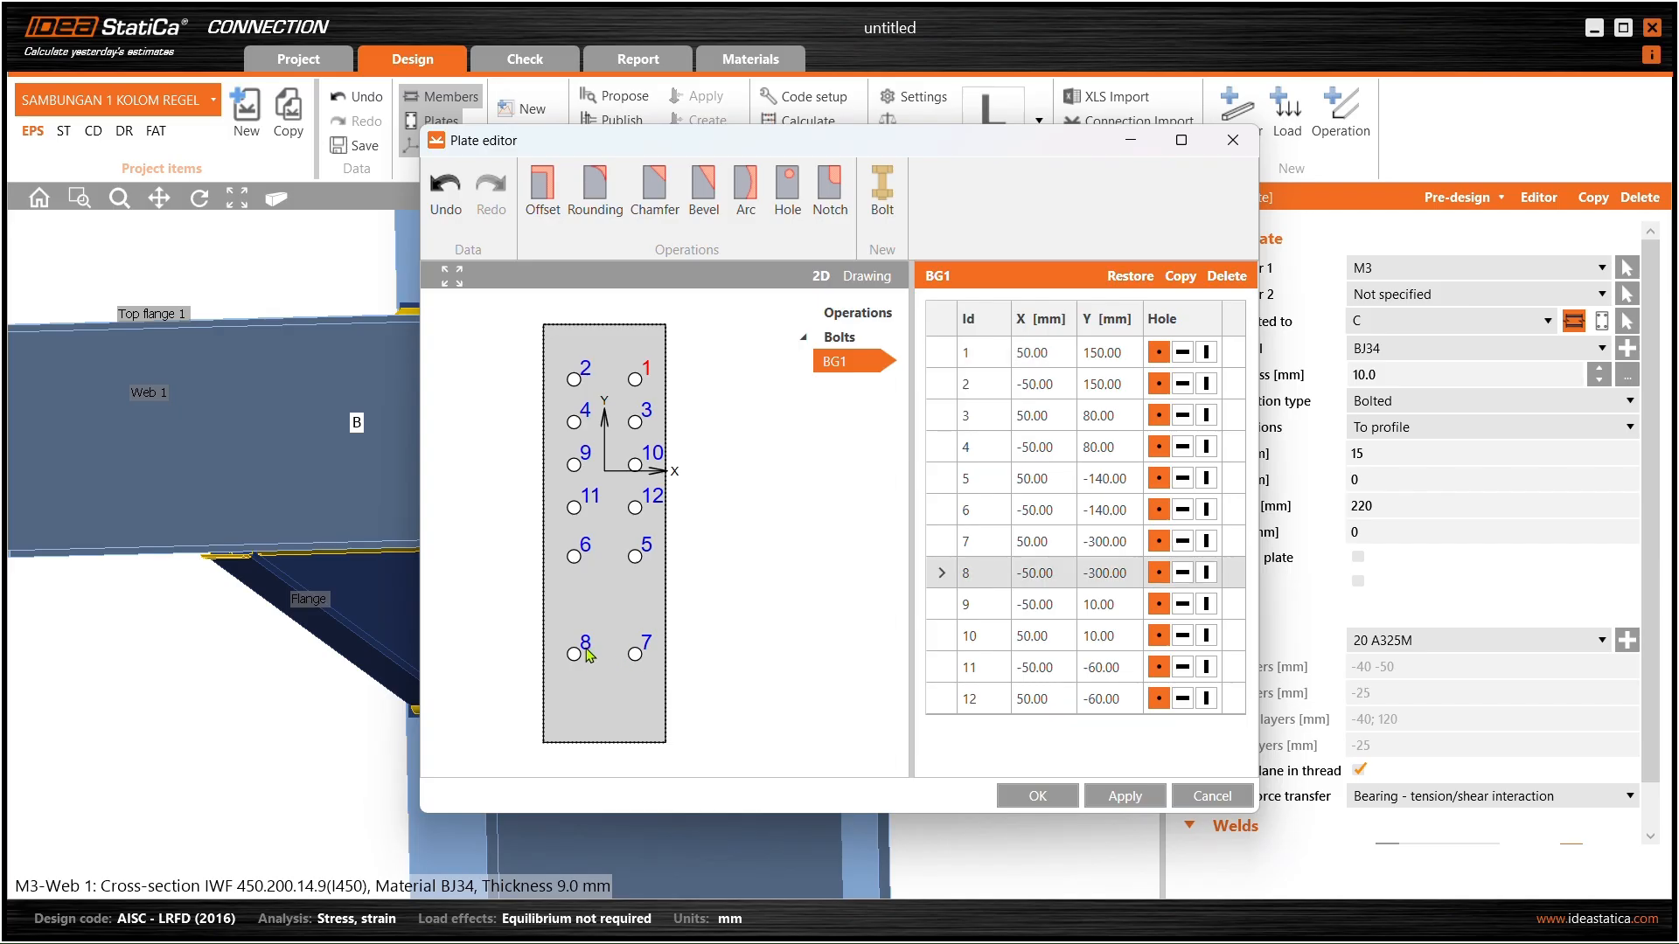
pyautogui.click(1181, 276)
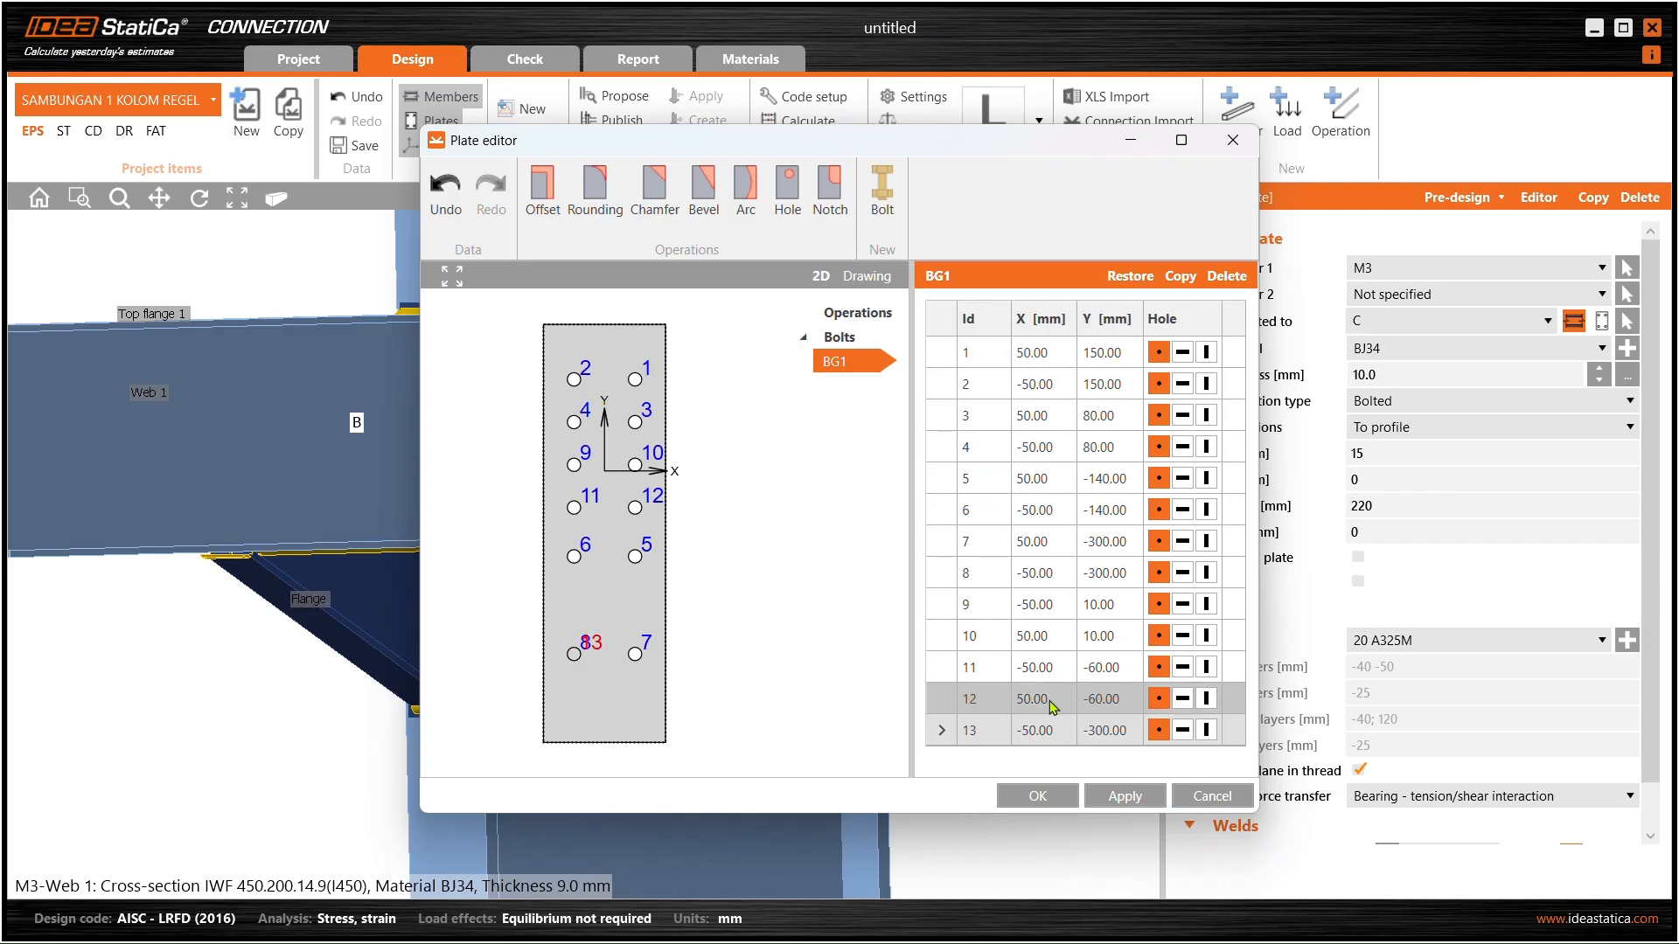
pyautogui.click(1100, 730)
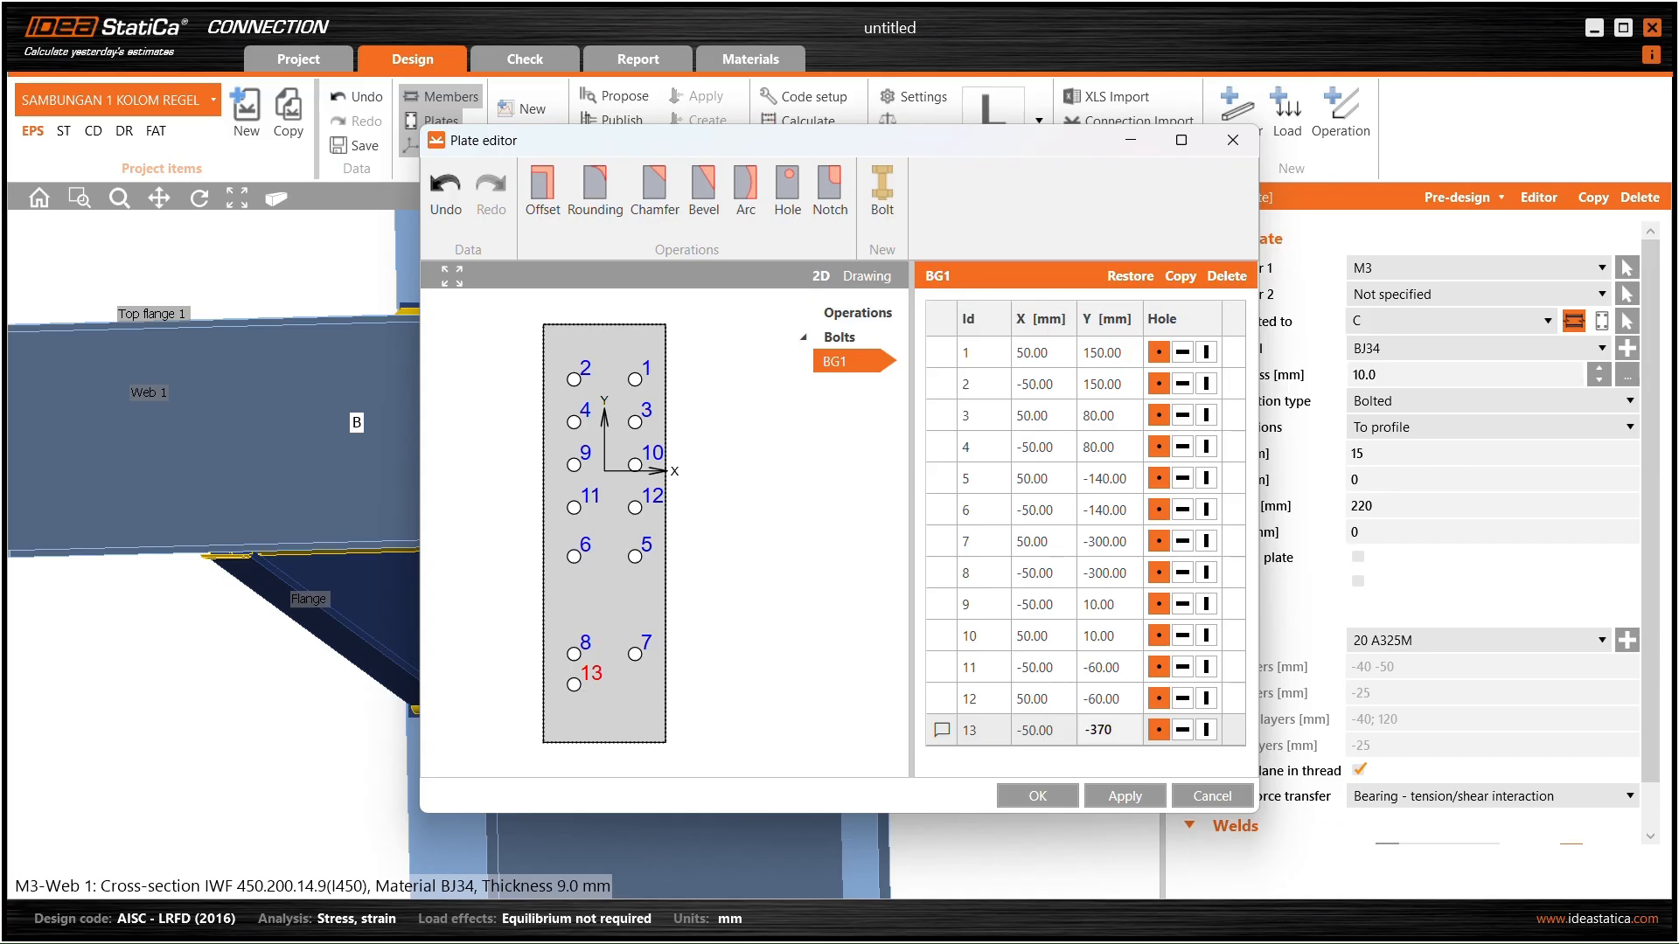
pyautogui.click(1106, 698)
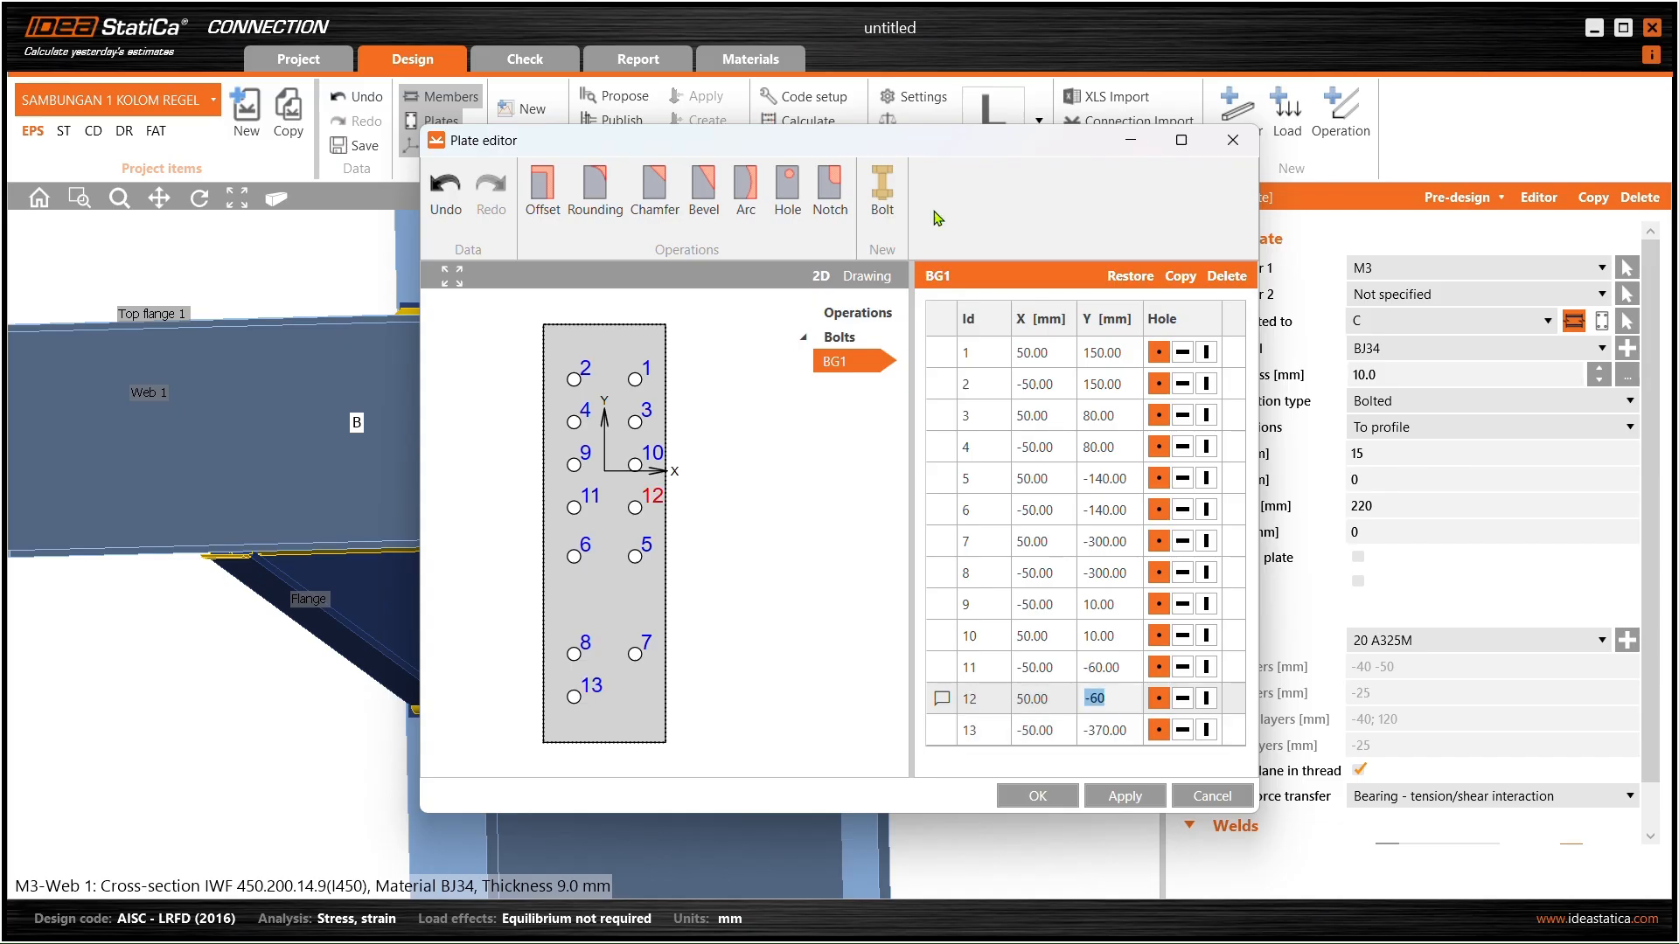
pyautogui.moveTo(960, 141); pyautogui.dragTo(1283, 137)
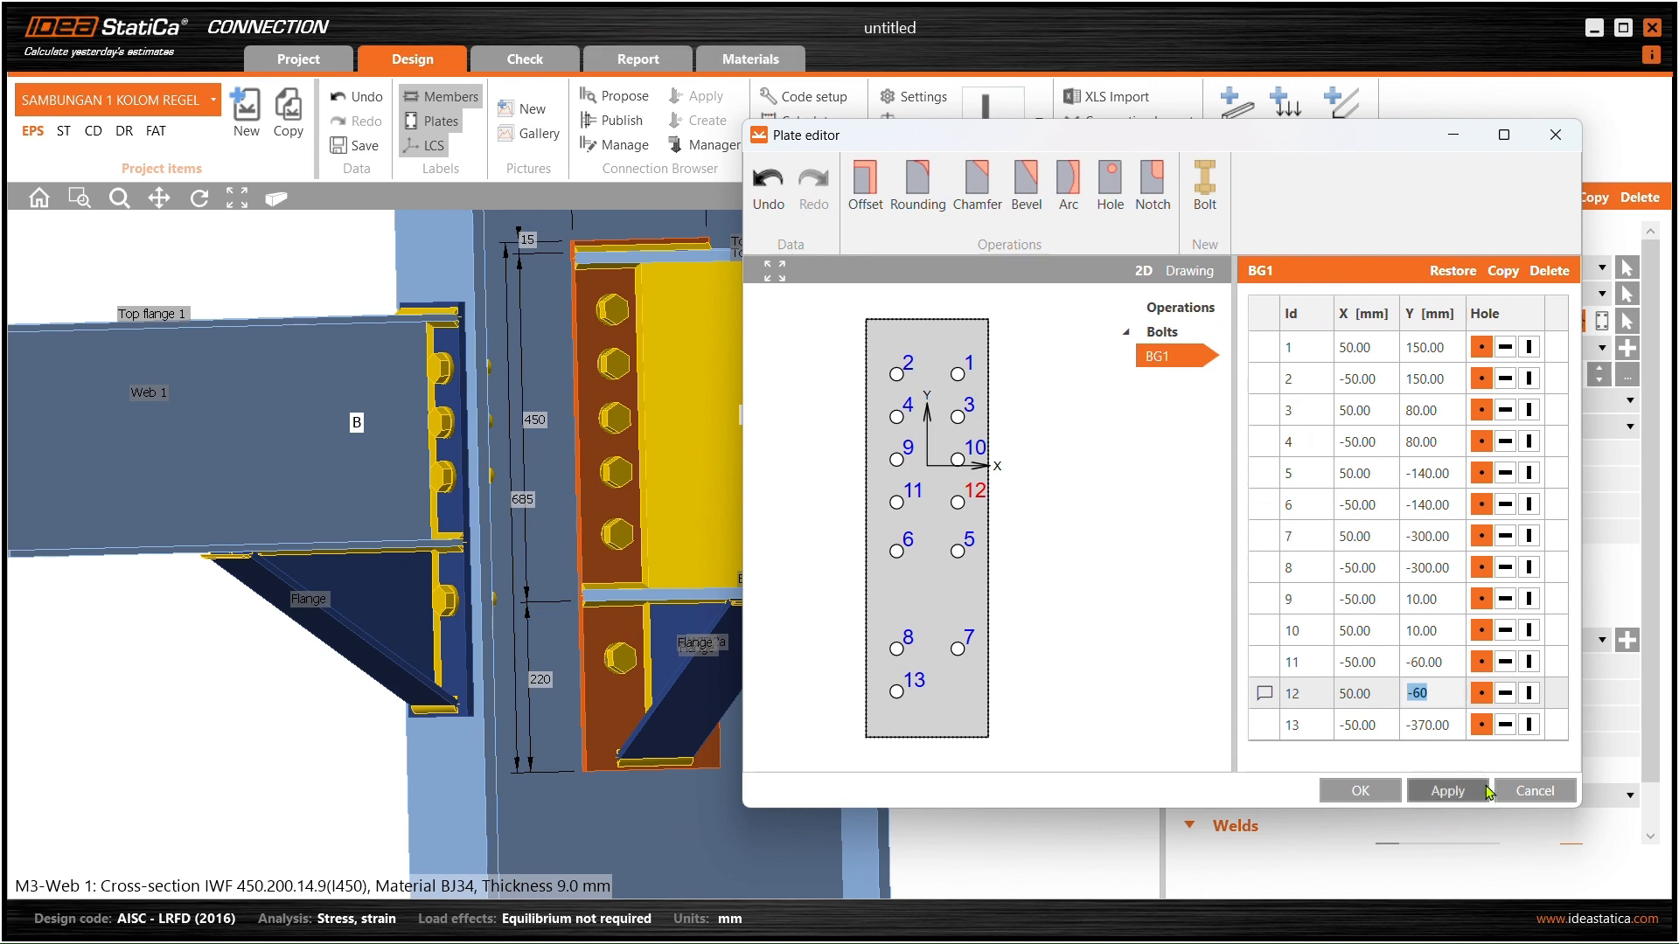
pyautogui.click(1469, 798)
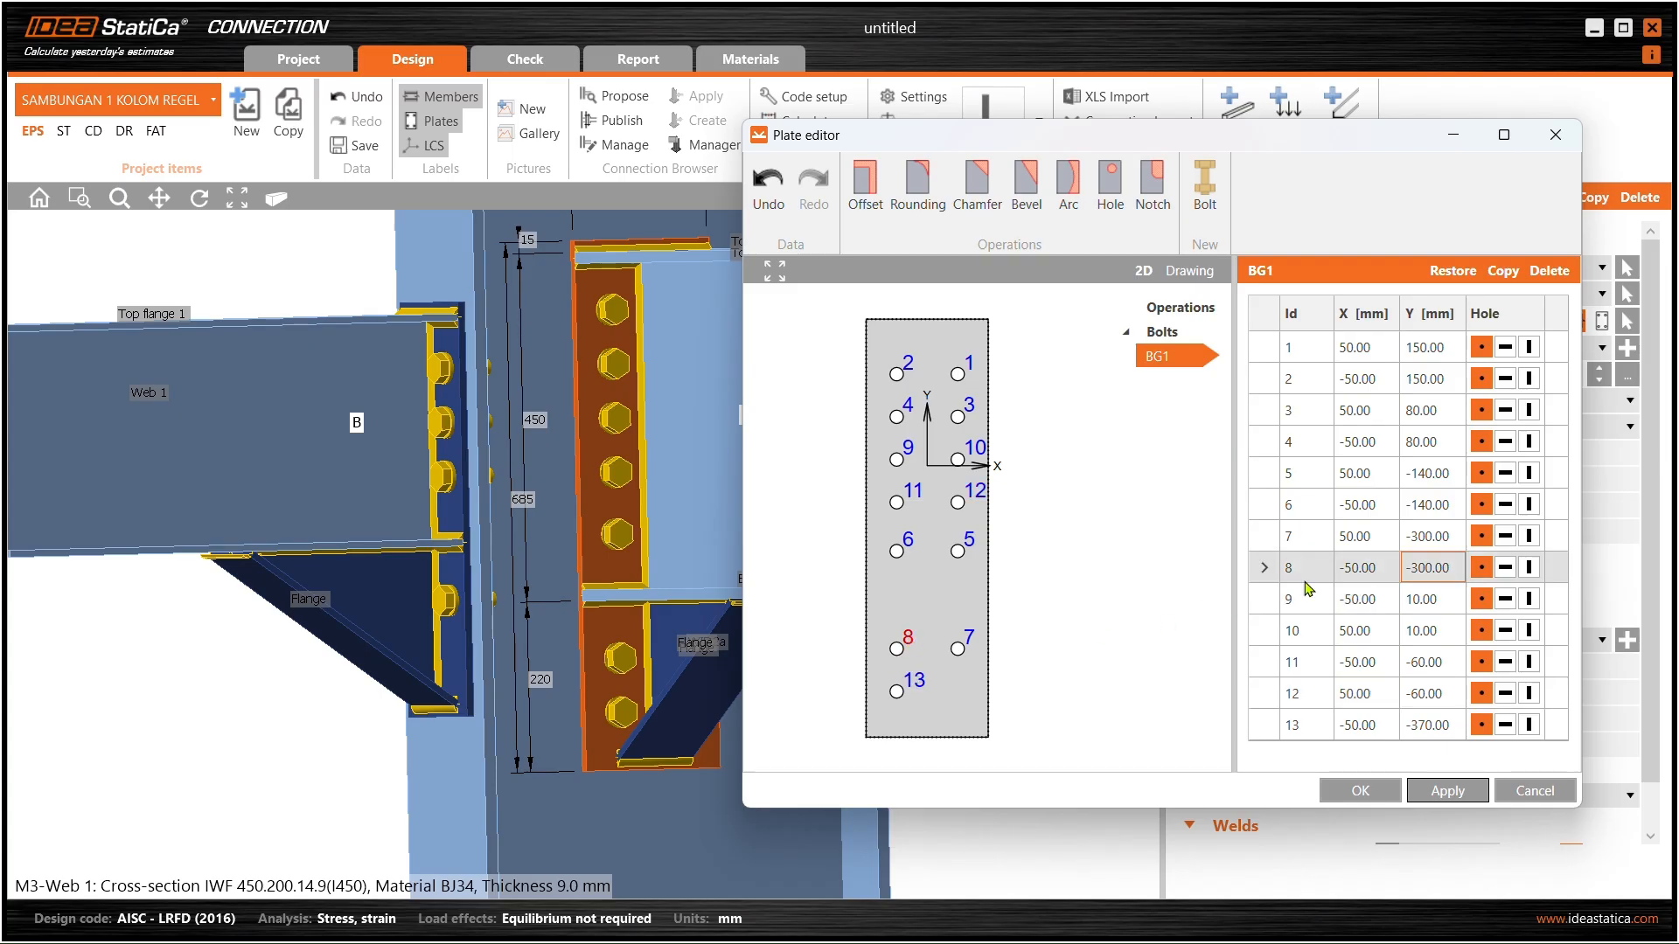
# - Raise bolts 8 and 7 to Y −290
pyautogui.click(1424, 568)
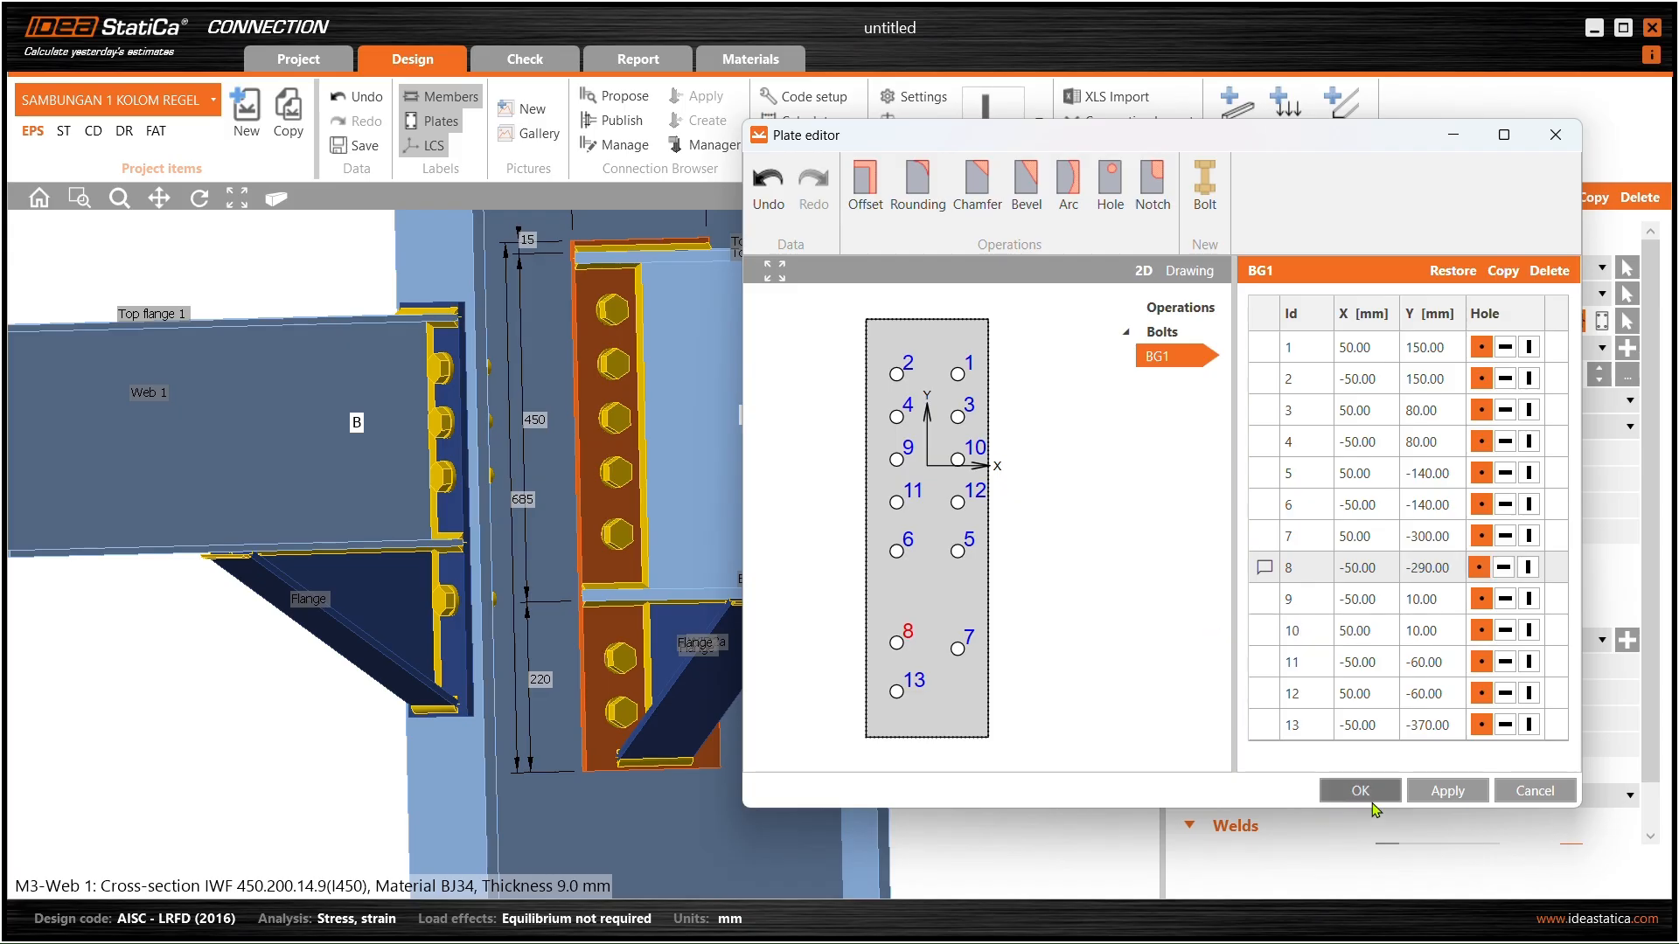
pyautogui.click(1438, 792)
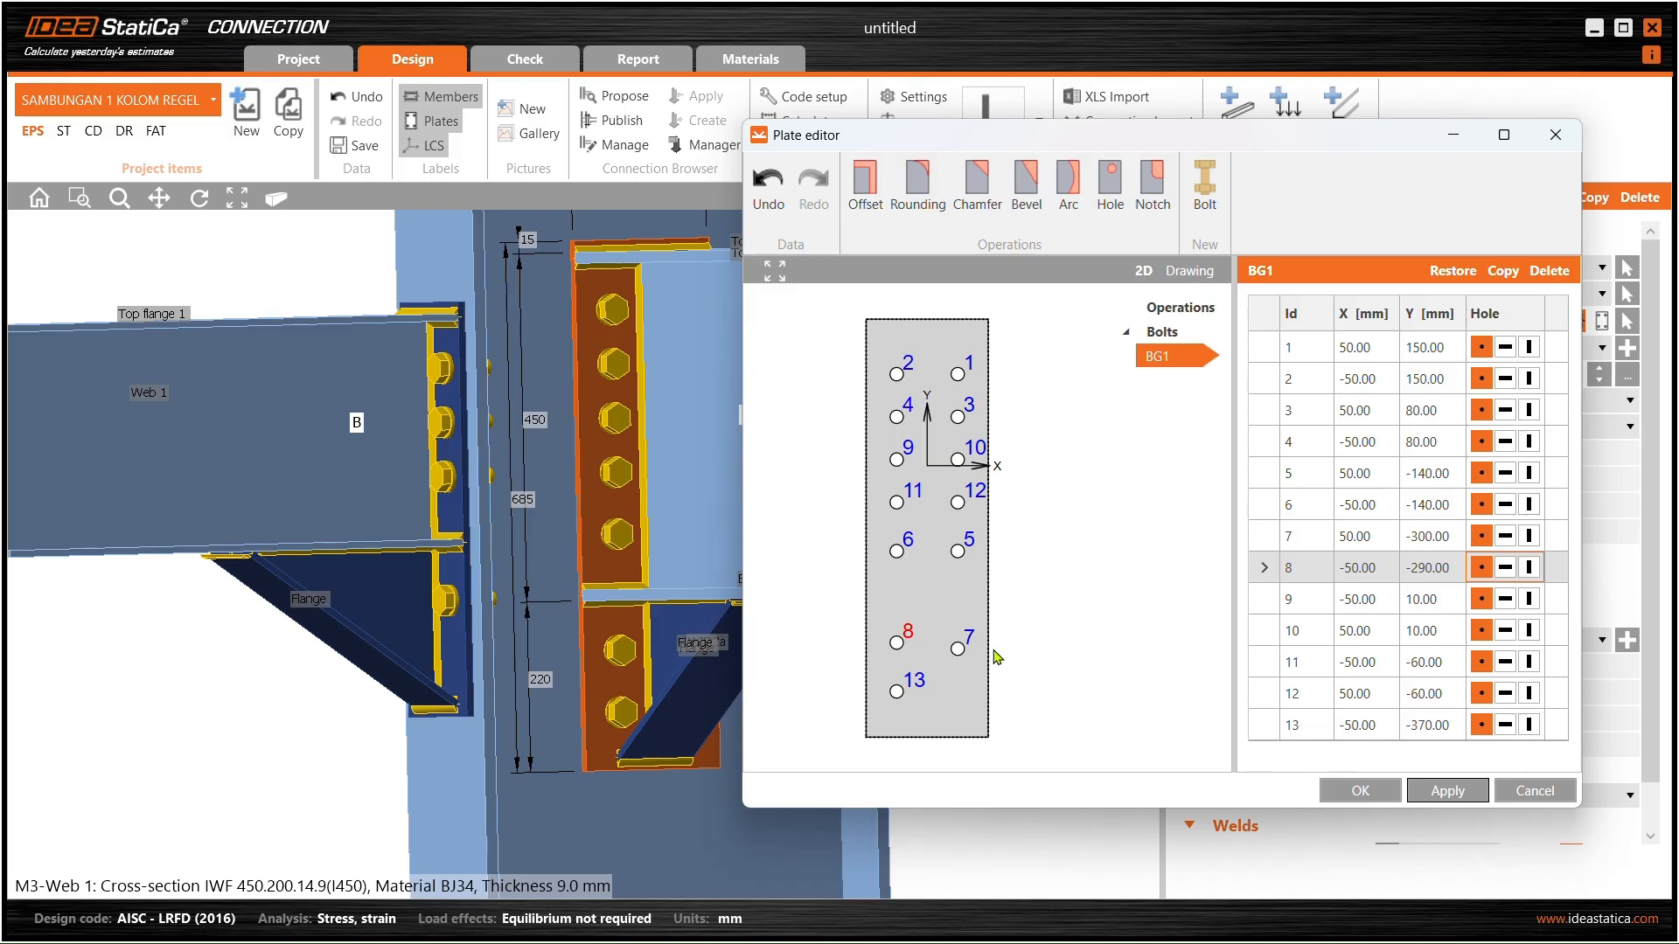
pyautogui.click(973, 644)
pyautogui.click(1447, 537)
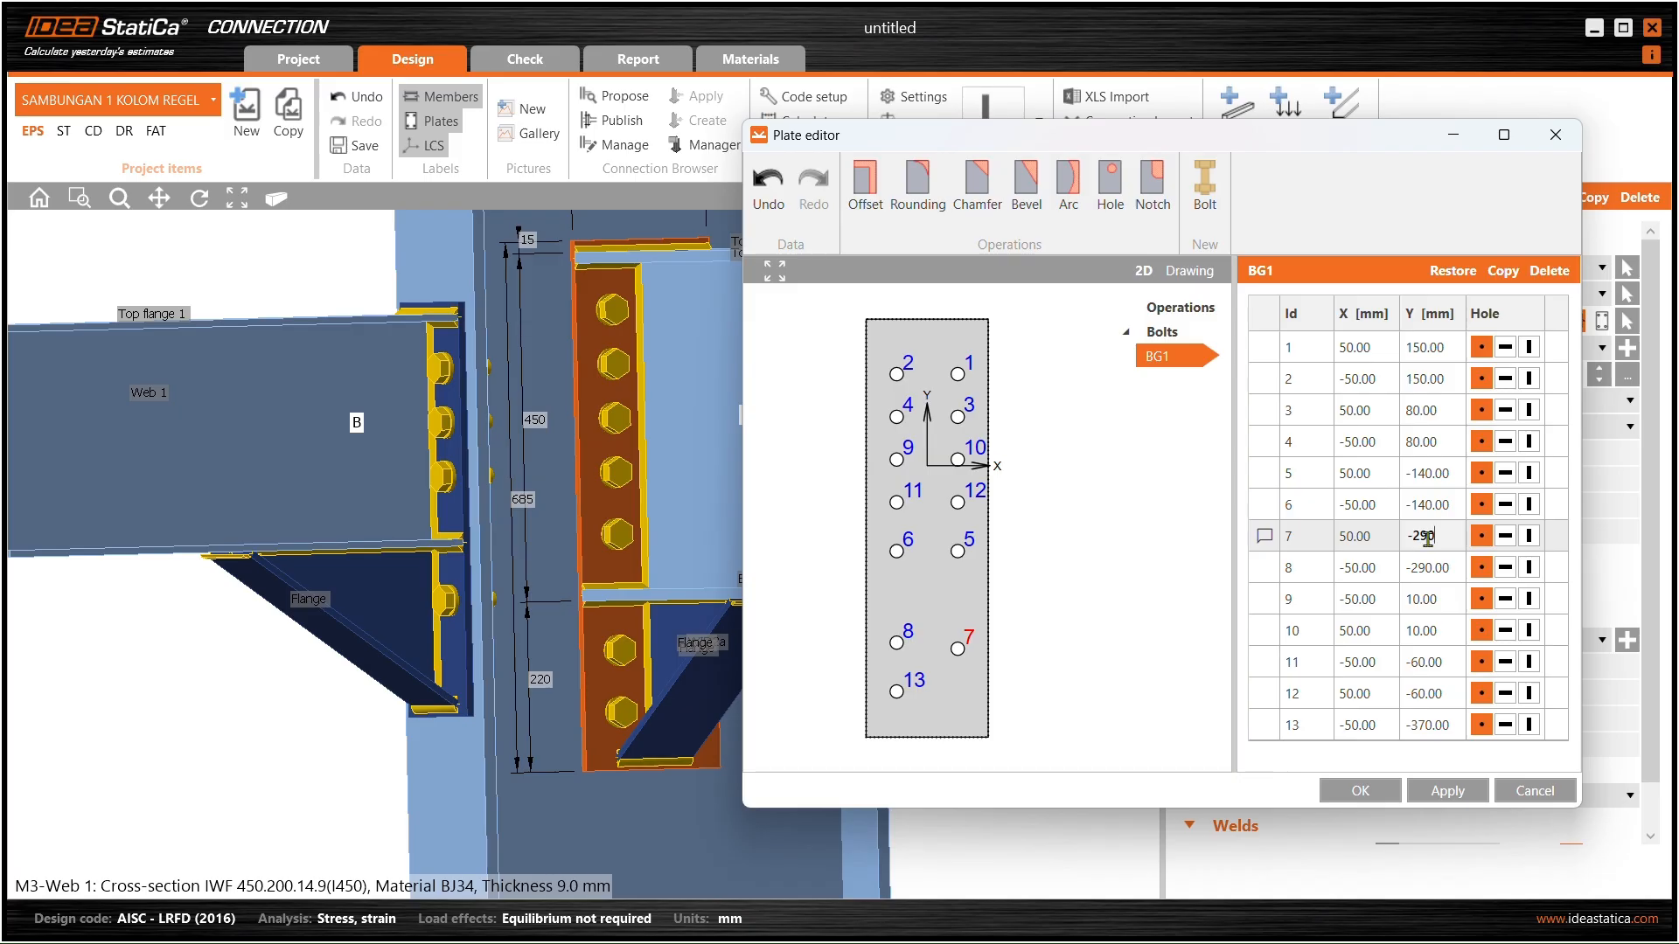
pyautogui.click(1456, 792)
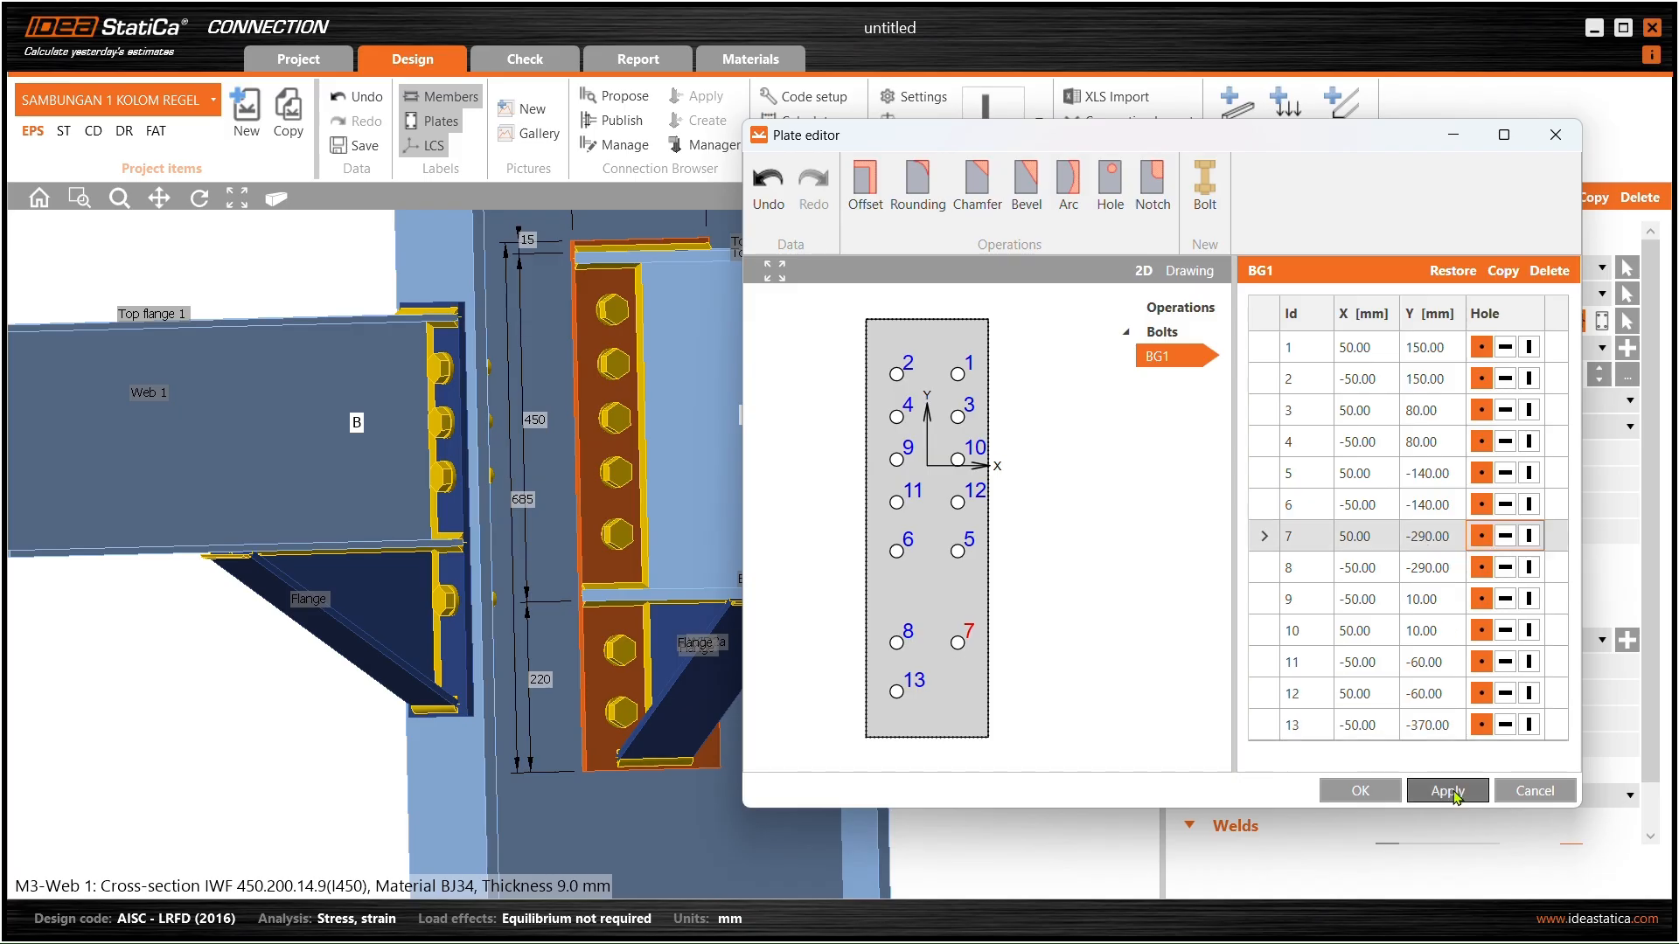
# - Copy bolt 13 as bolt 14 at X 50 and keep the changes
pyautogui.click(892, 684)
pyautogui.click(1501, 271)
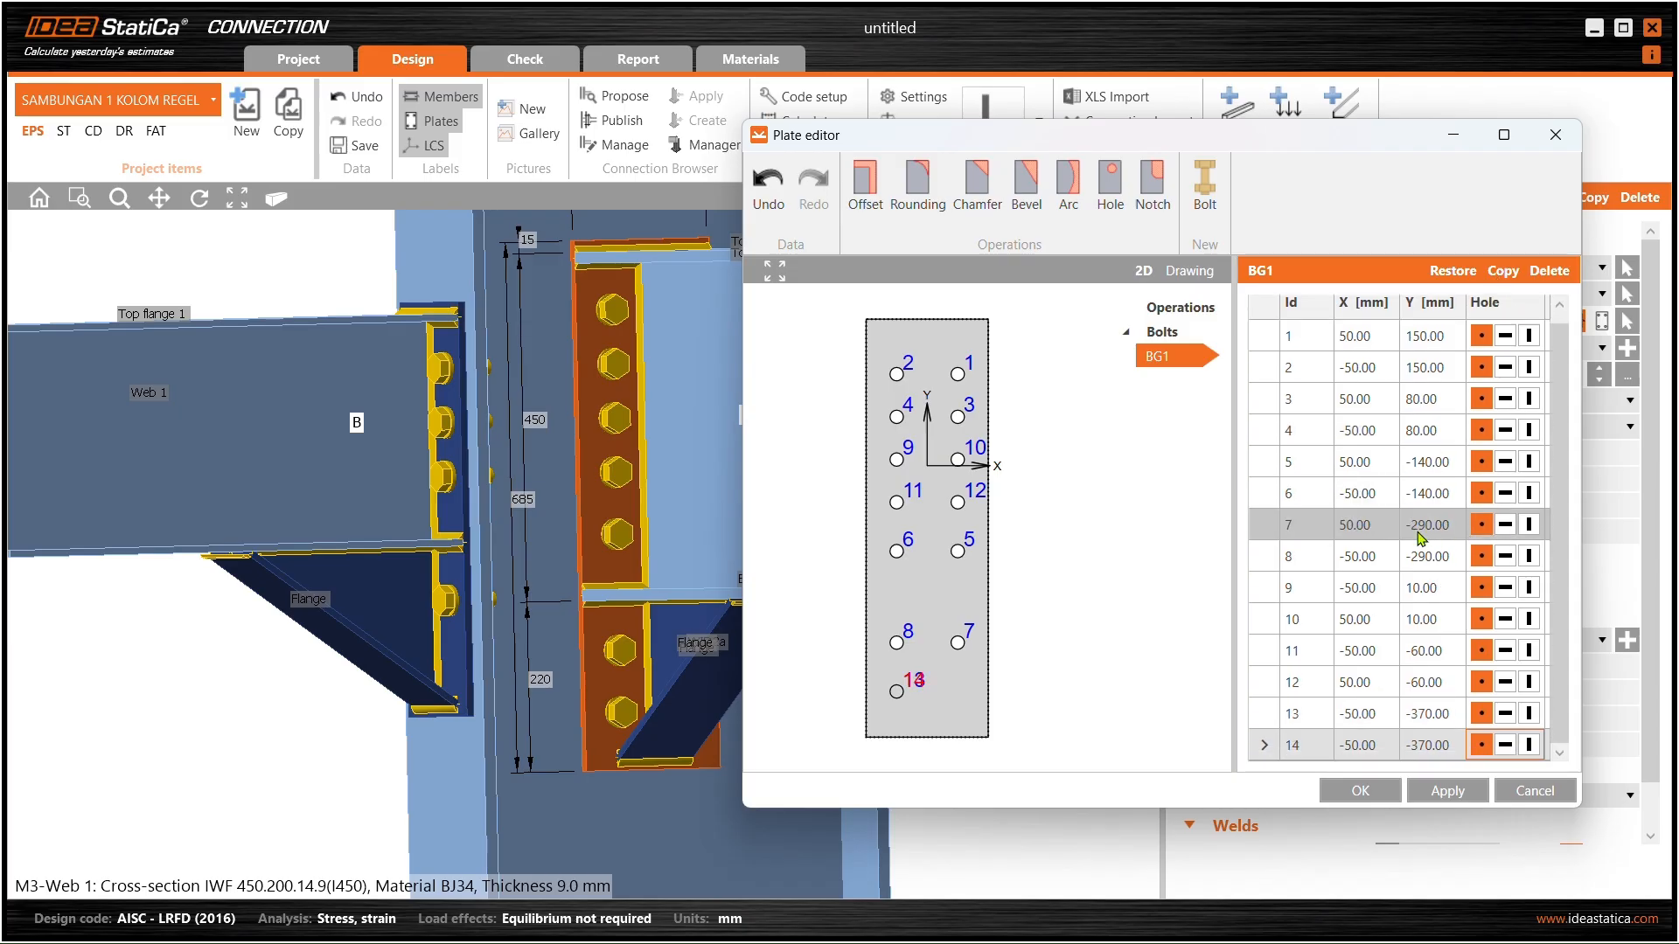
pyautogui.click(1353, 745)
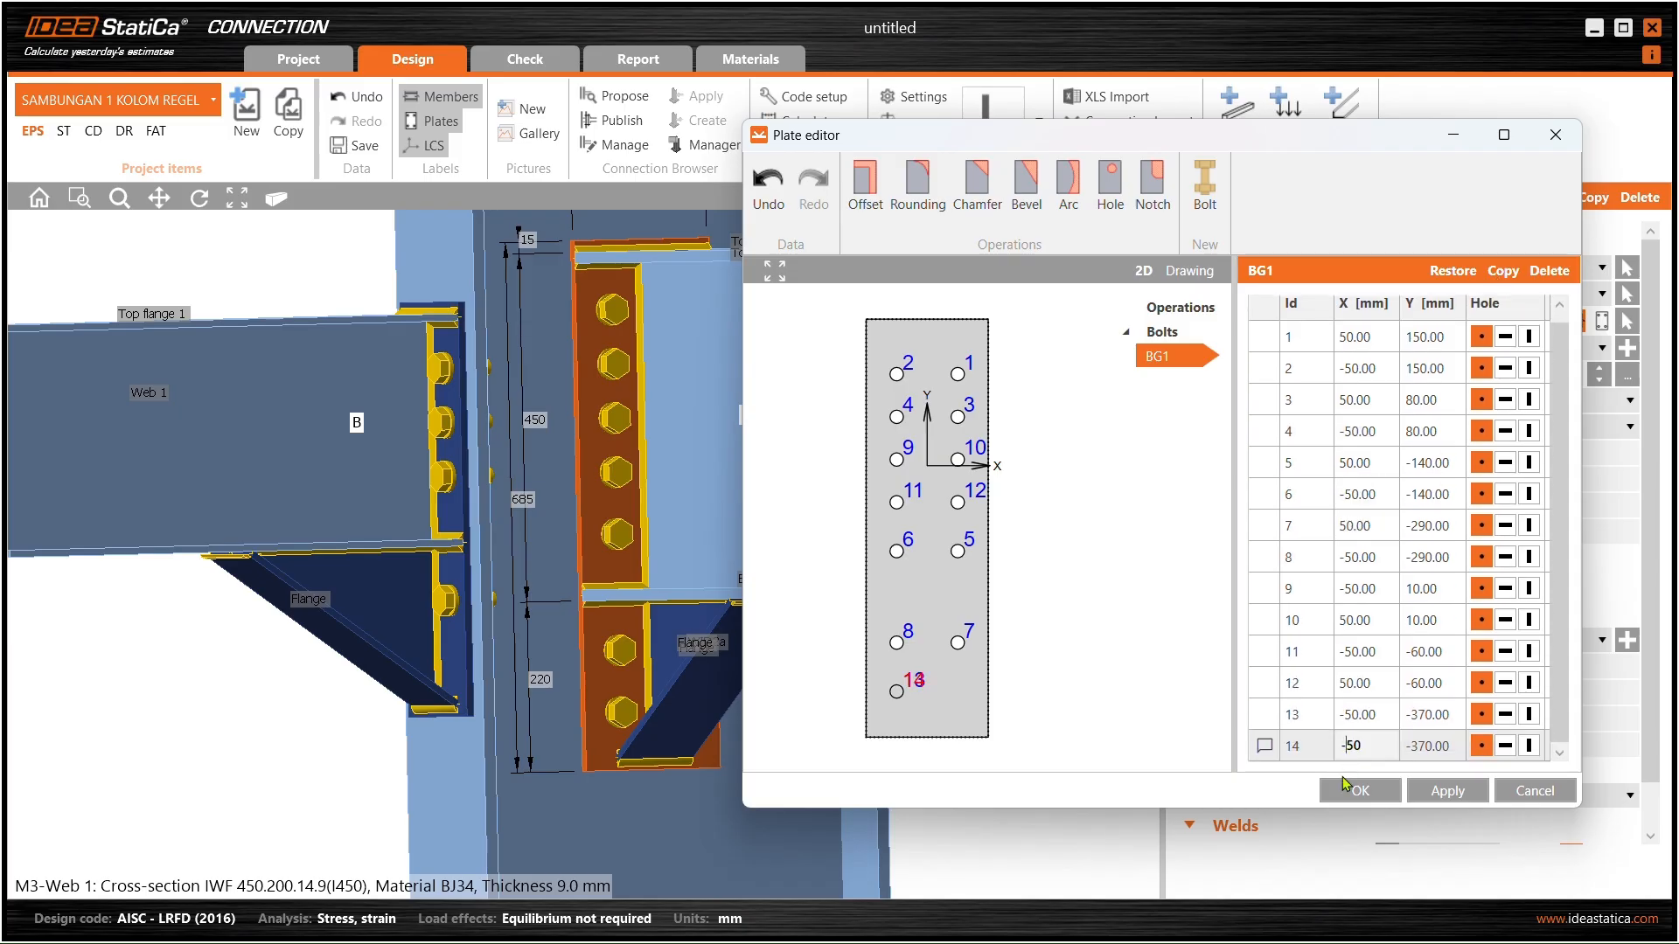
pyautogui.press('Return')
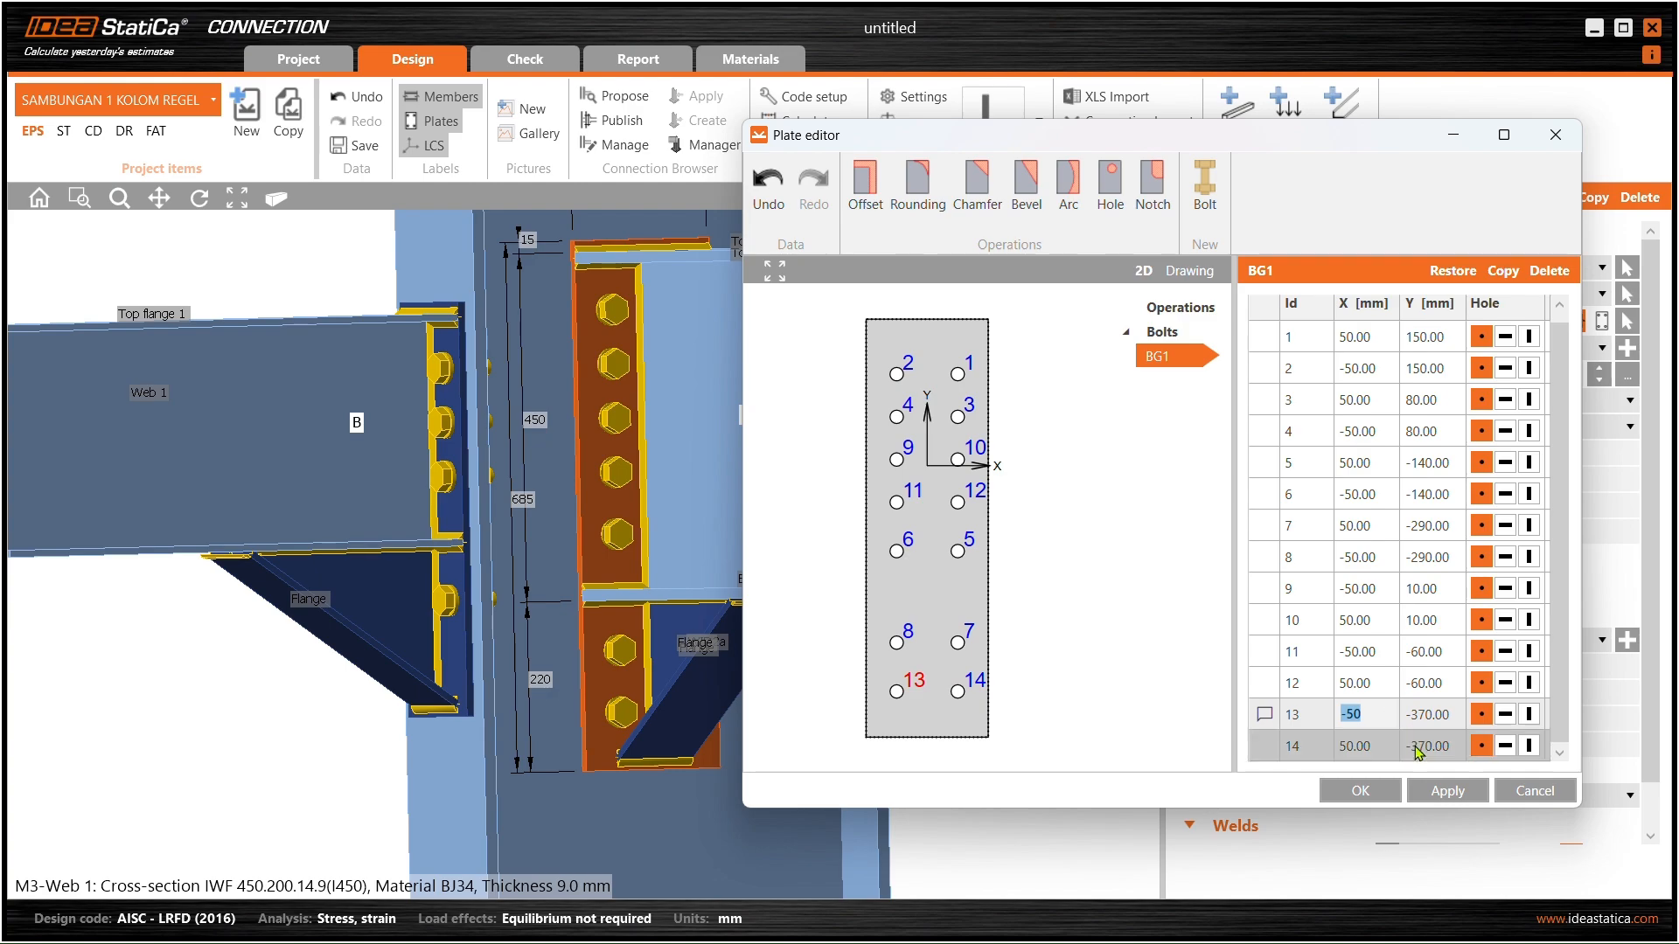
pyautogui.click(1358, 791)
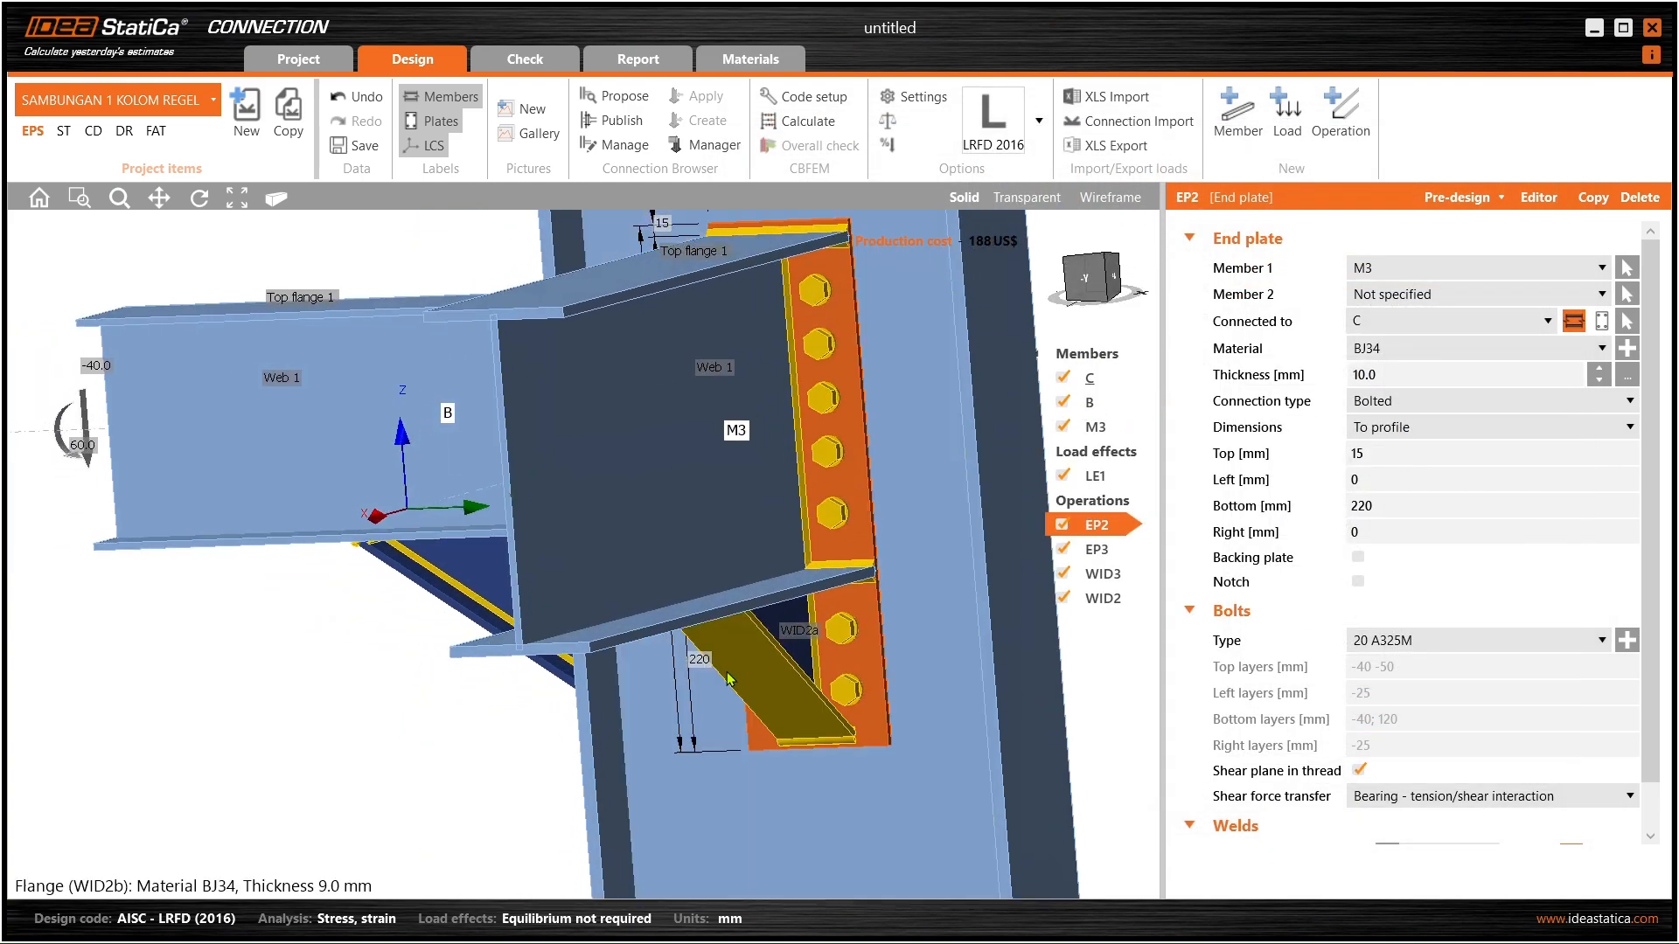
# - Select beam B's end plate EP3 and bring up its bolt layout editor
pyautogui.scroll(4, 833, 683)
pyautogui.moveTo(833, 684); pyautogui.dragTo(885, 514, button='right')
pyautogui.scroll(-4, 839, 612)
pyautogui.scroll(4, 667, 569)
pyautogui.click(648, 607)
pyautogui.scroll(-3, 736, 635)
pyautogui.click(1546, 197)
pyautogui.moveTo(664, 138); pyautogui.dragTo(1091, 139)
# - Move bolts 3 and 4 up to Y −210
pyautogui.click(1013, 609)
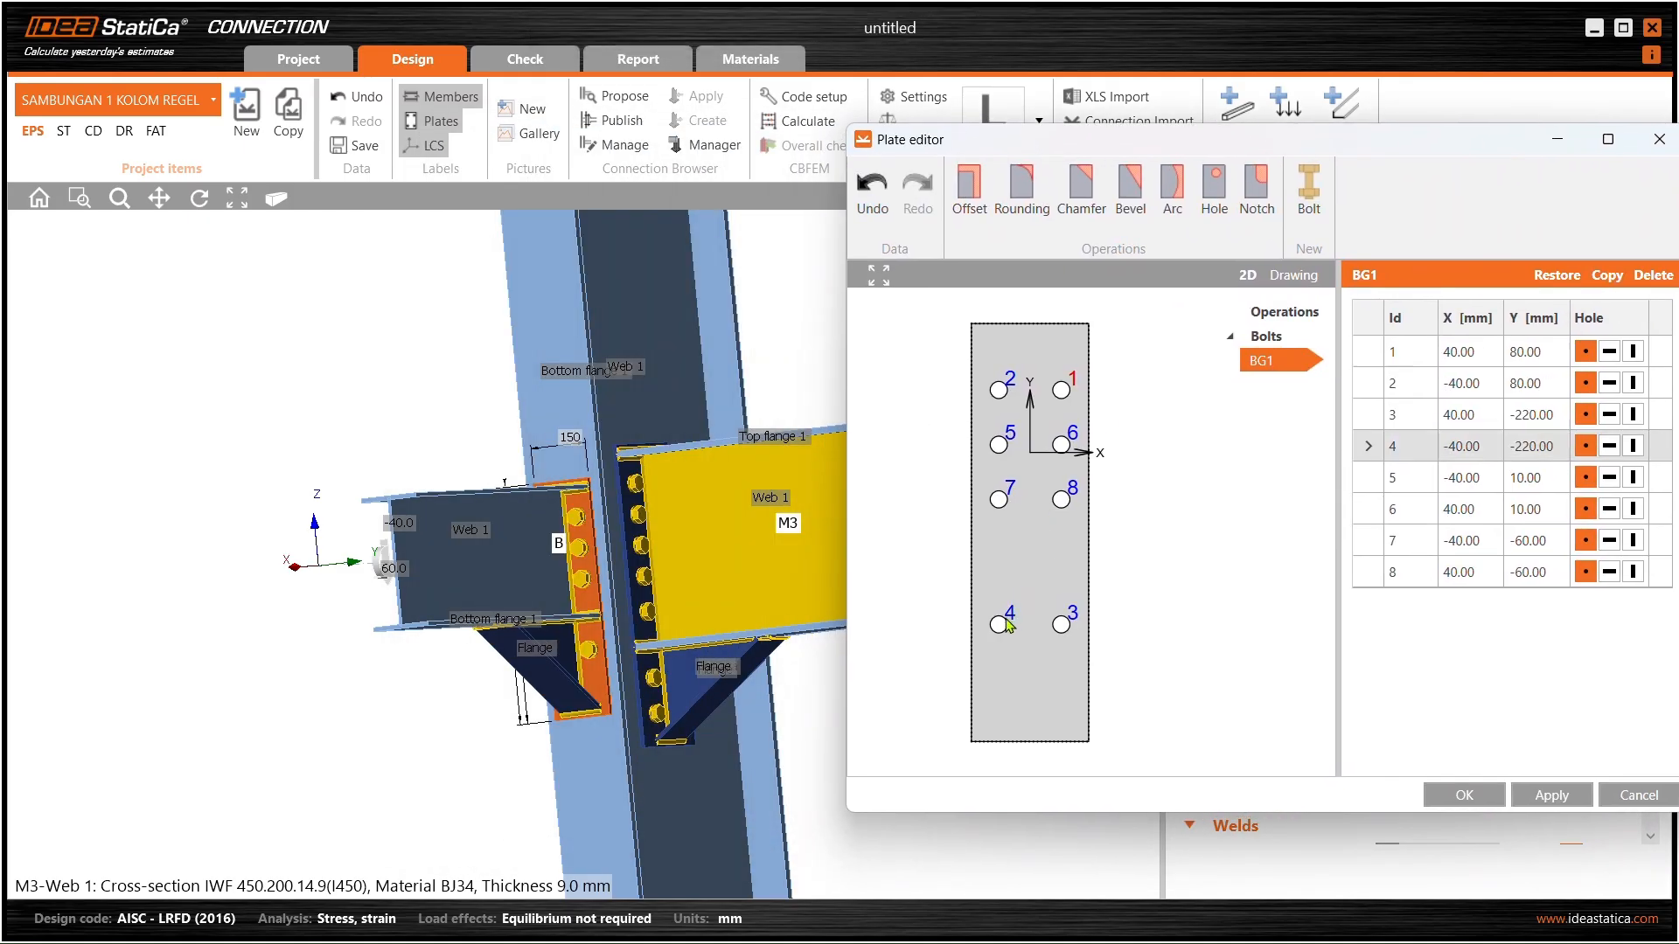
pyautogui.click(1534, 448)
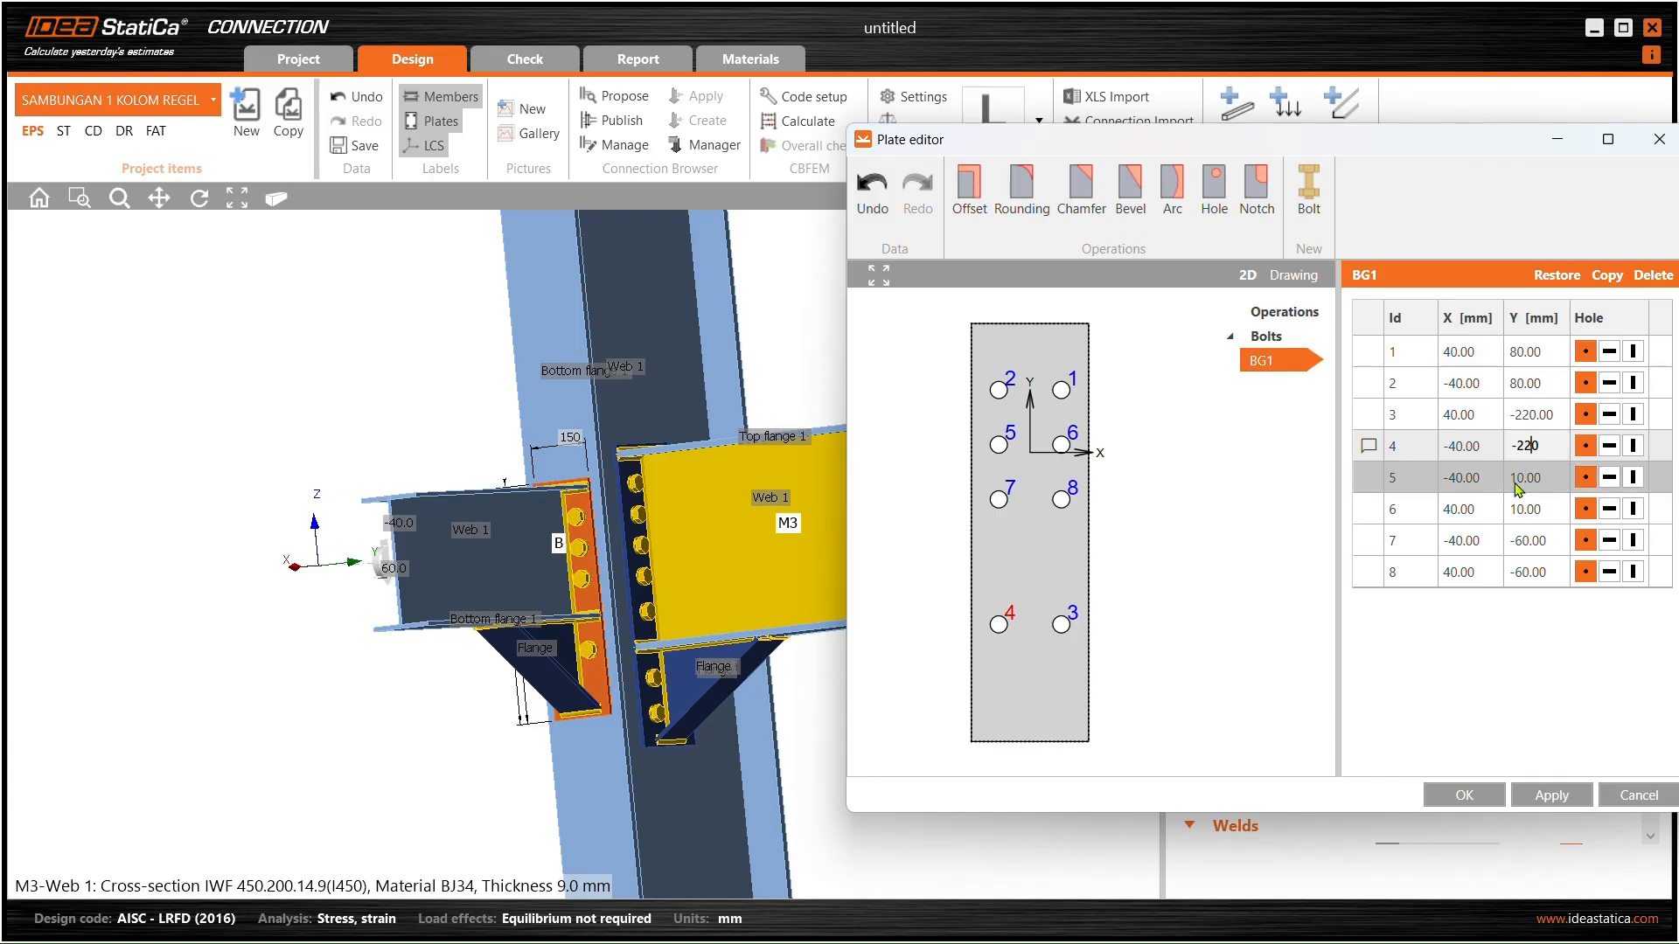
pyautogui.write('1')
pyautogui.doubleClick(1541, 476)
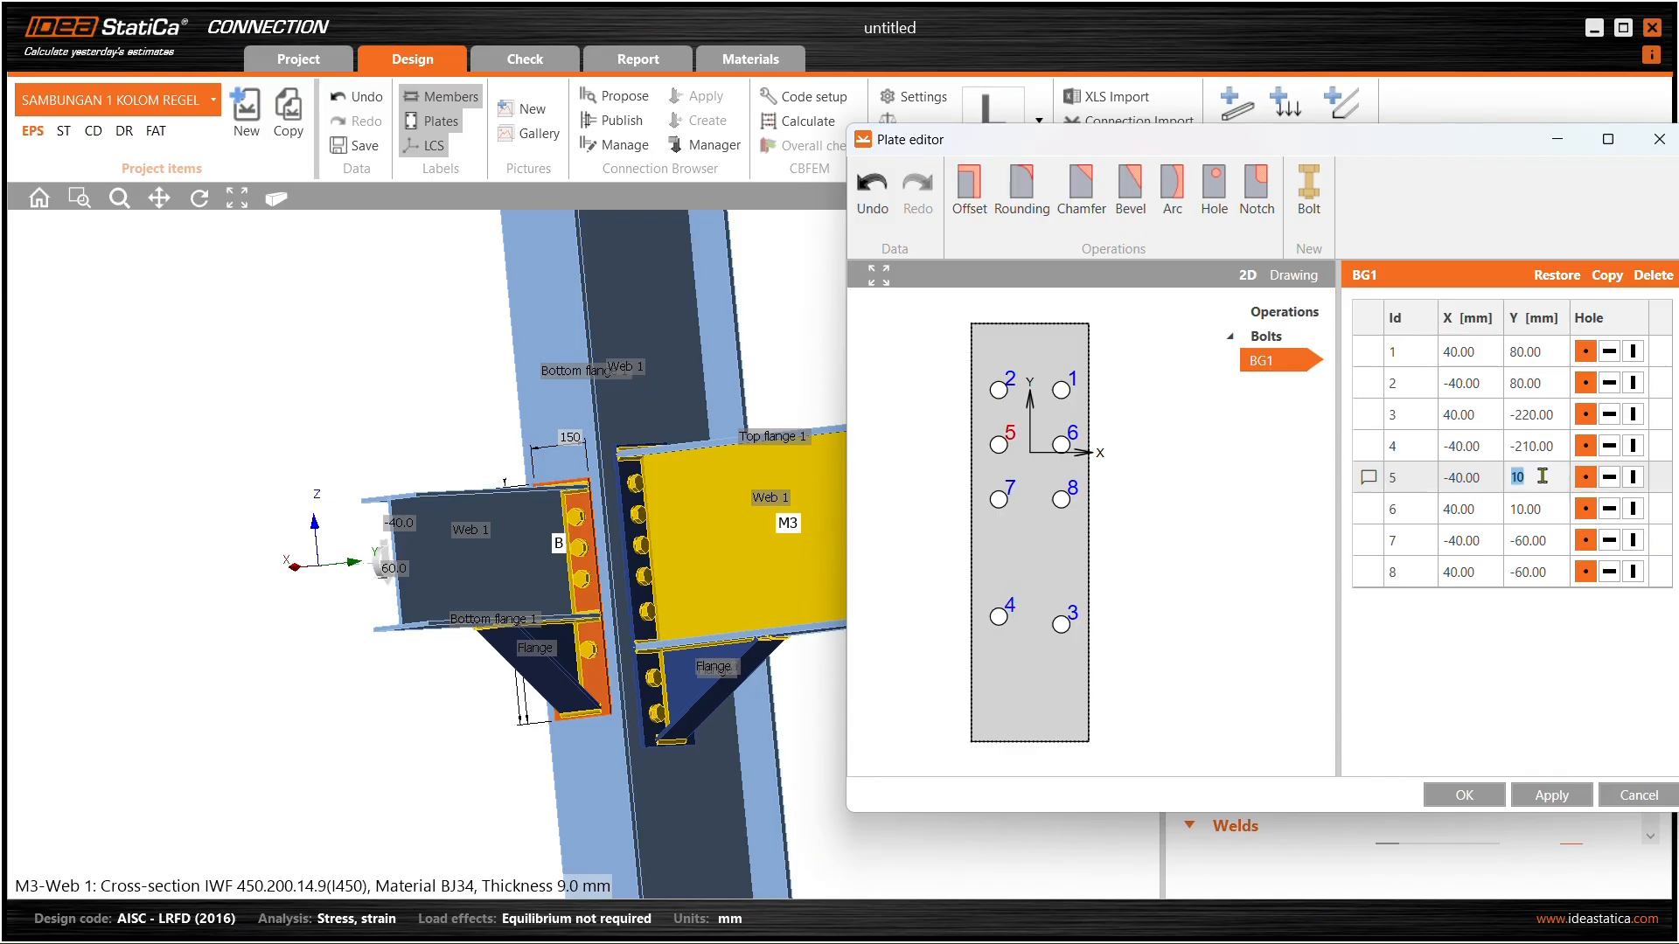
pyautogui.doubleClick(1525, 414)
pyautogui.press('BackSpace')
pyautogui.write('10')
pyautogui.doubleClick(1552, 447)
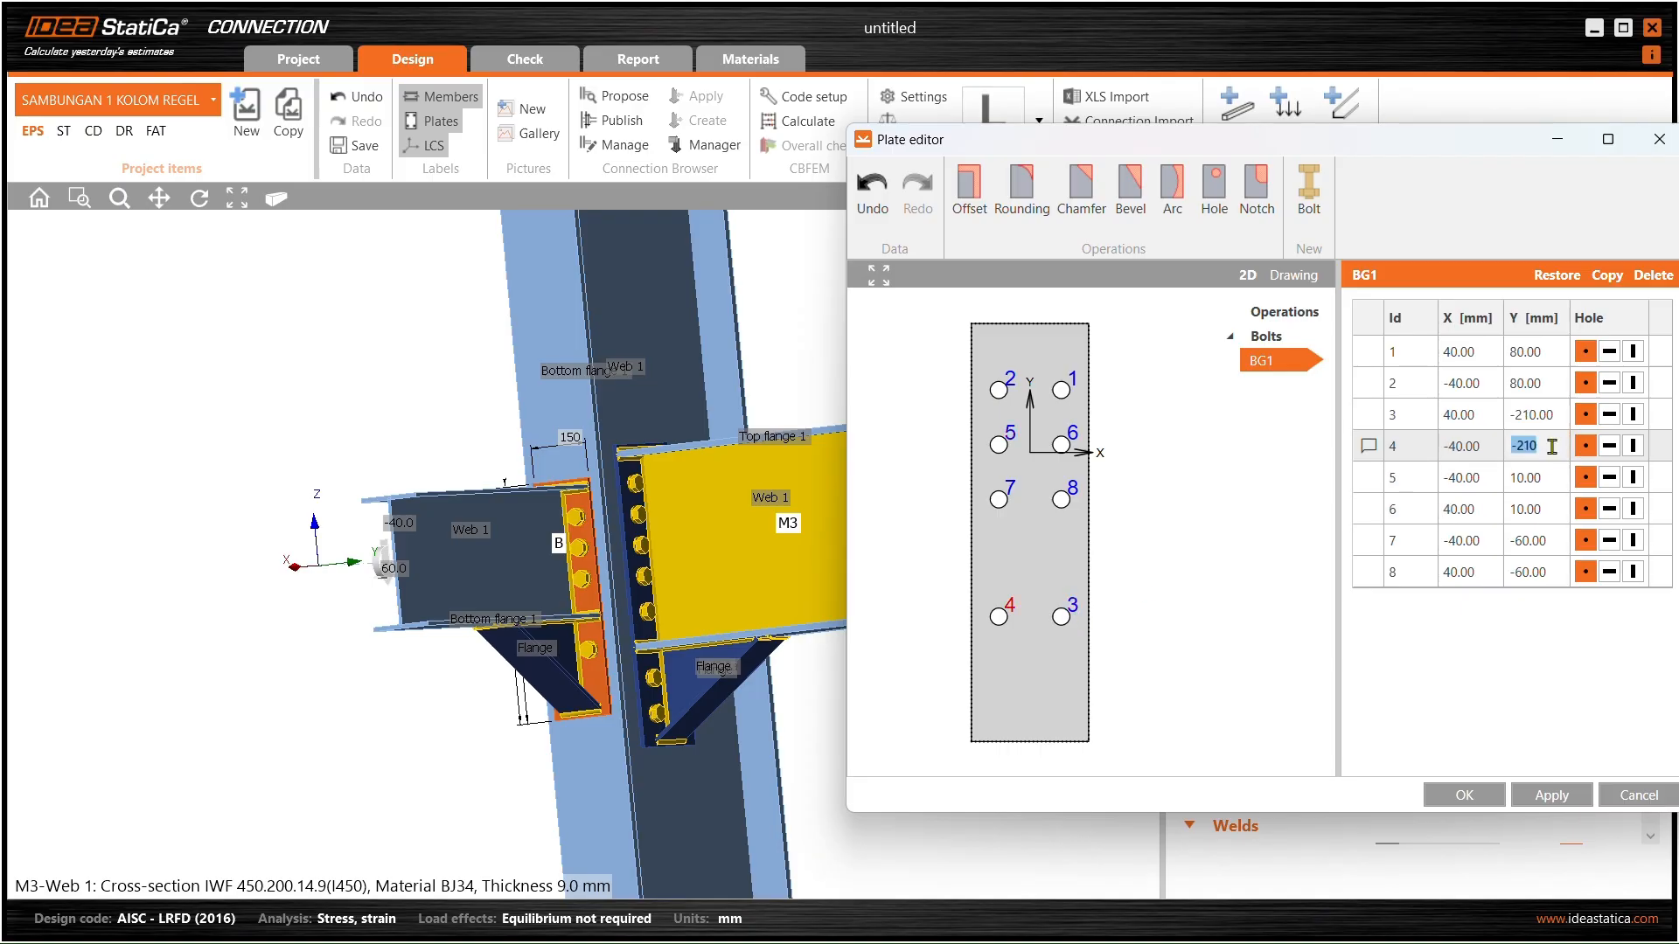
# - Copy bolt 4 as bolt 9 at Y −280, then bolt 9 as bolt 10 at X 40, and apply
pyautogui.click(1607, 275)
pyautogui.click(1526, 603)
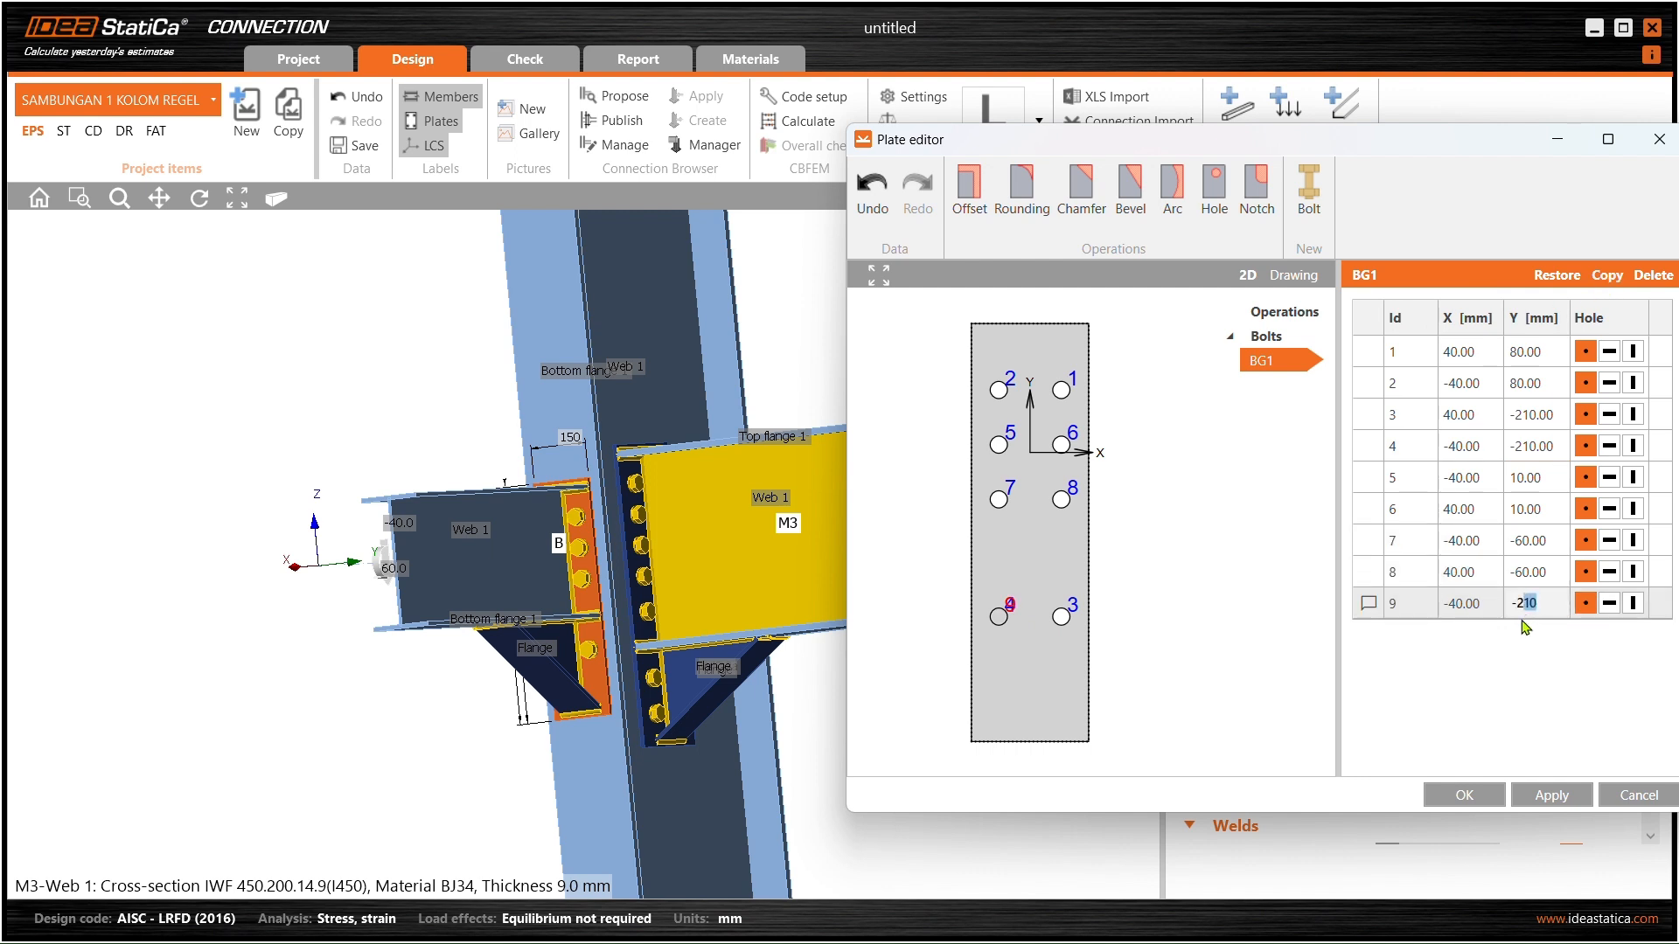
pyautogui.doubleClick(1544, 572)
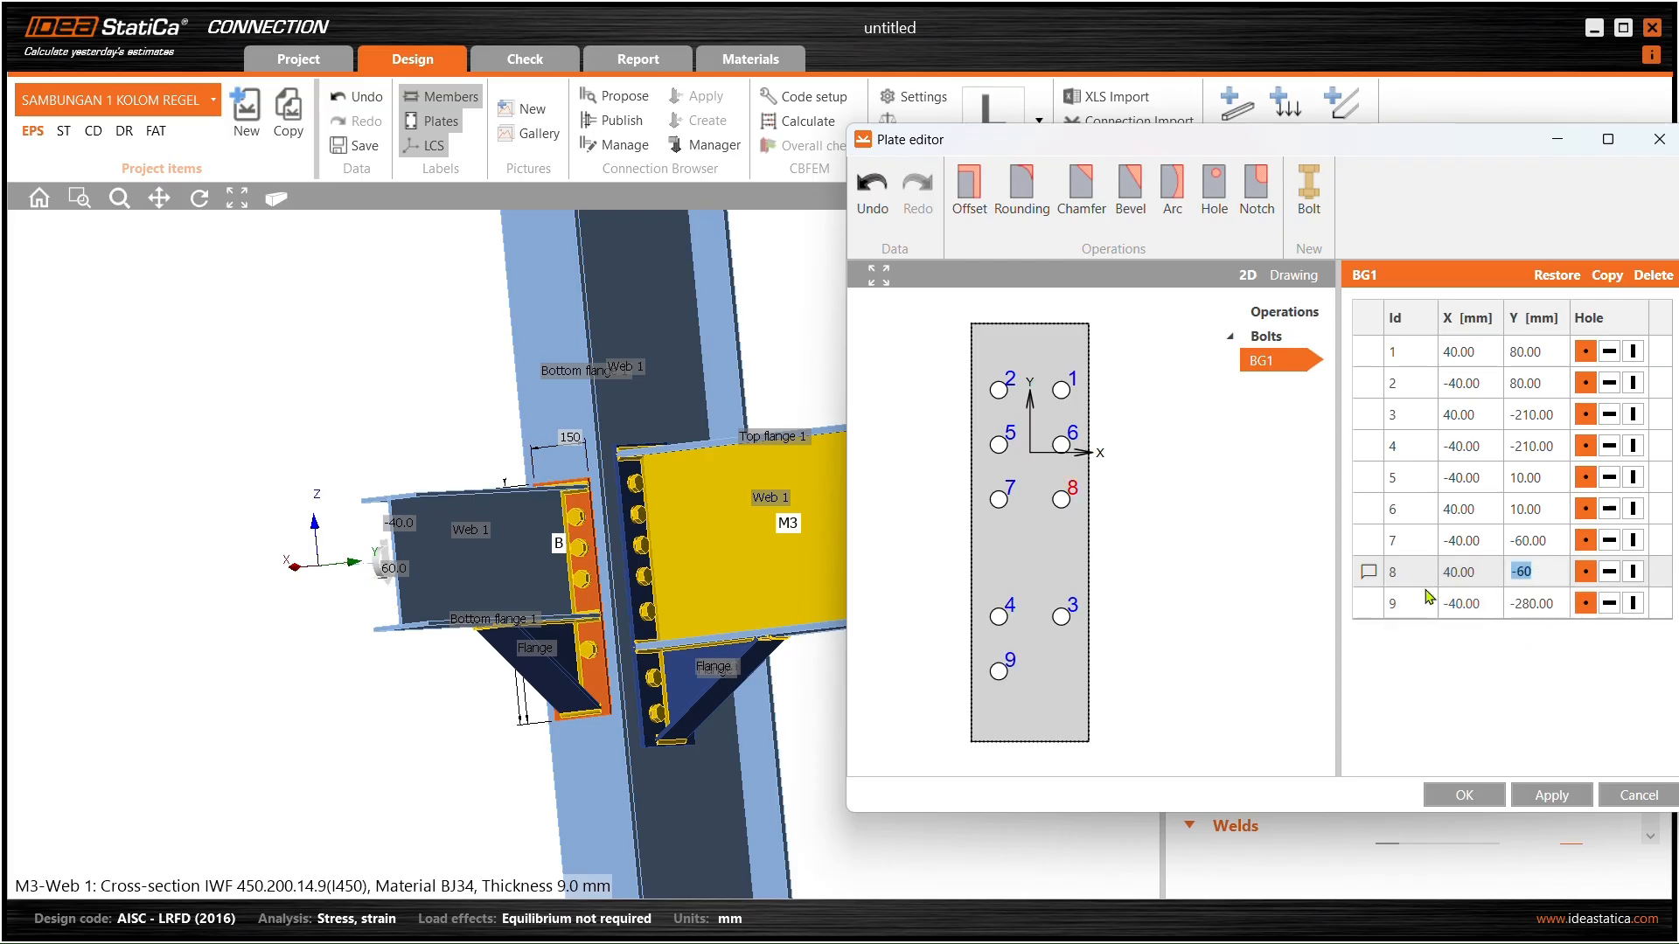
pyautogui.click(1060, 617)
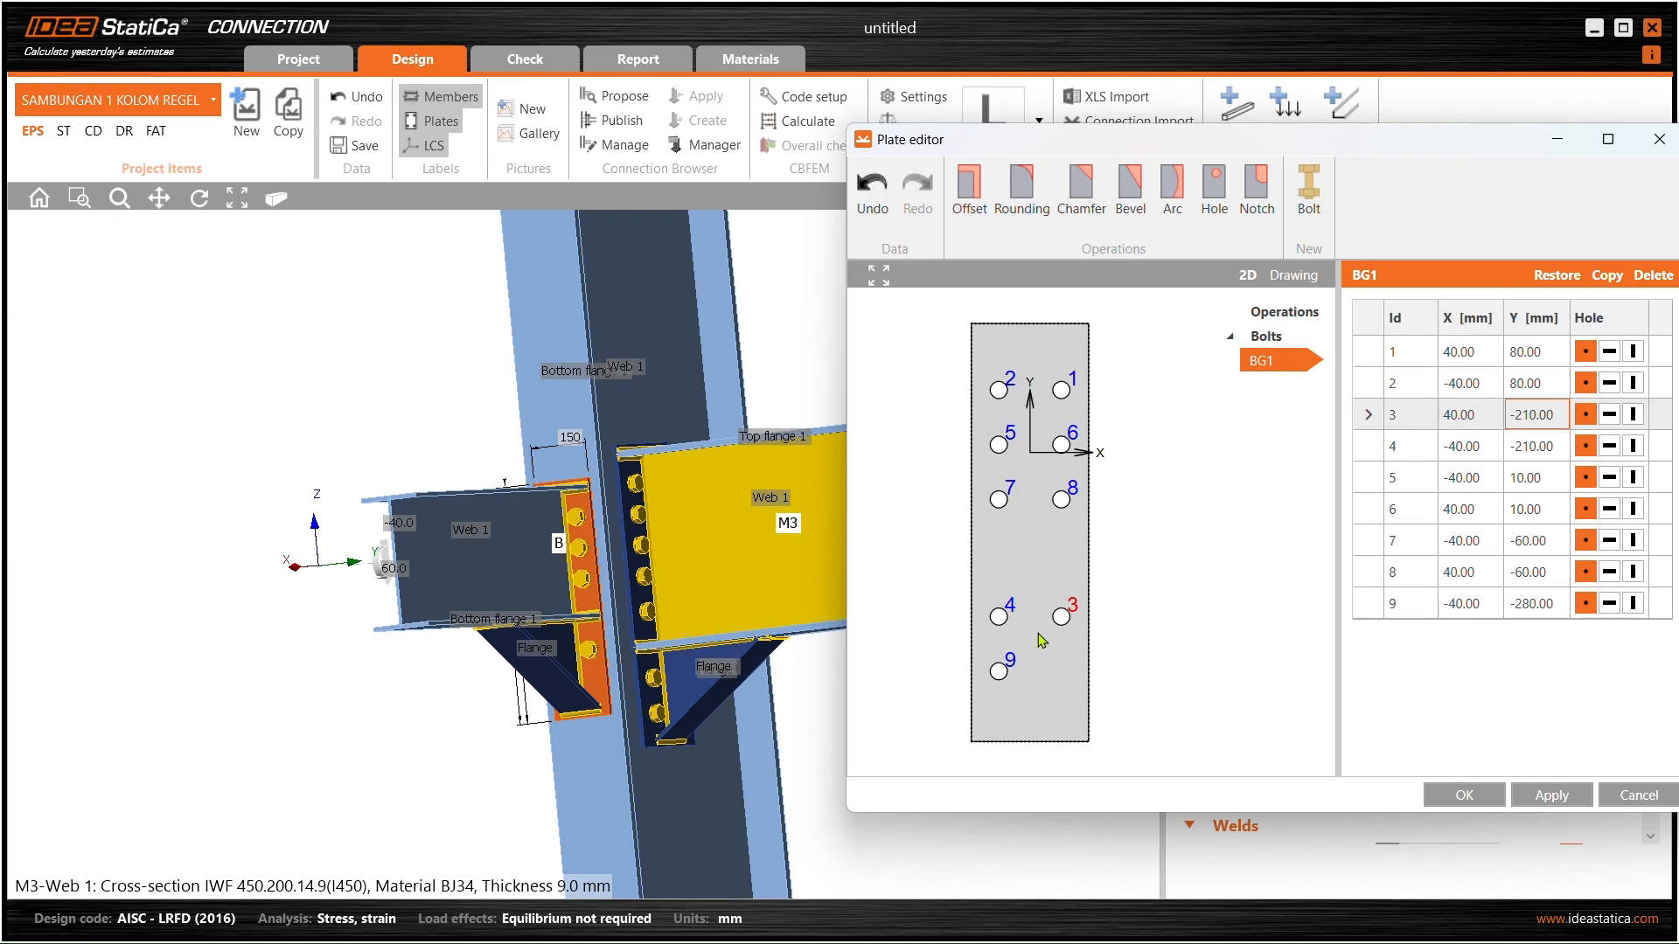
pyautogui.click(1001, 666)
pyautogui.click(1600, 276)
pyautogui.doubleClick(1452, 635)
pyautogui.click(1486, 614)
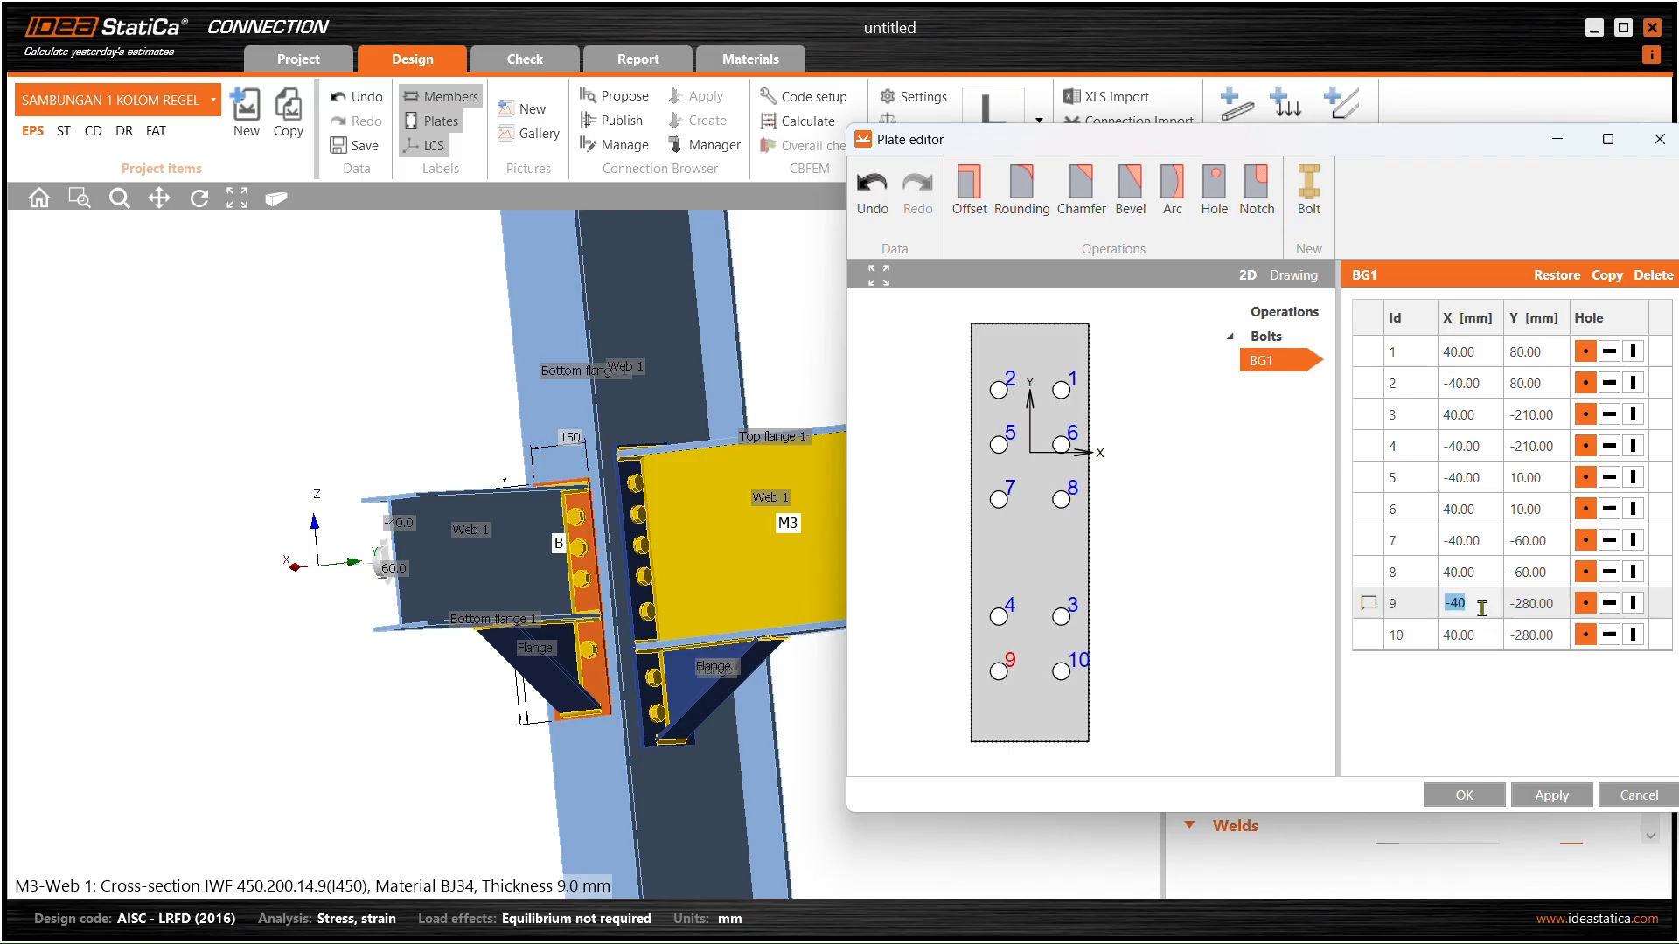
pyautogui.click(1548, 796)
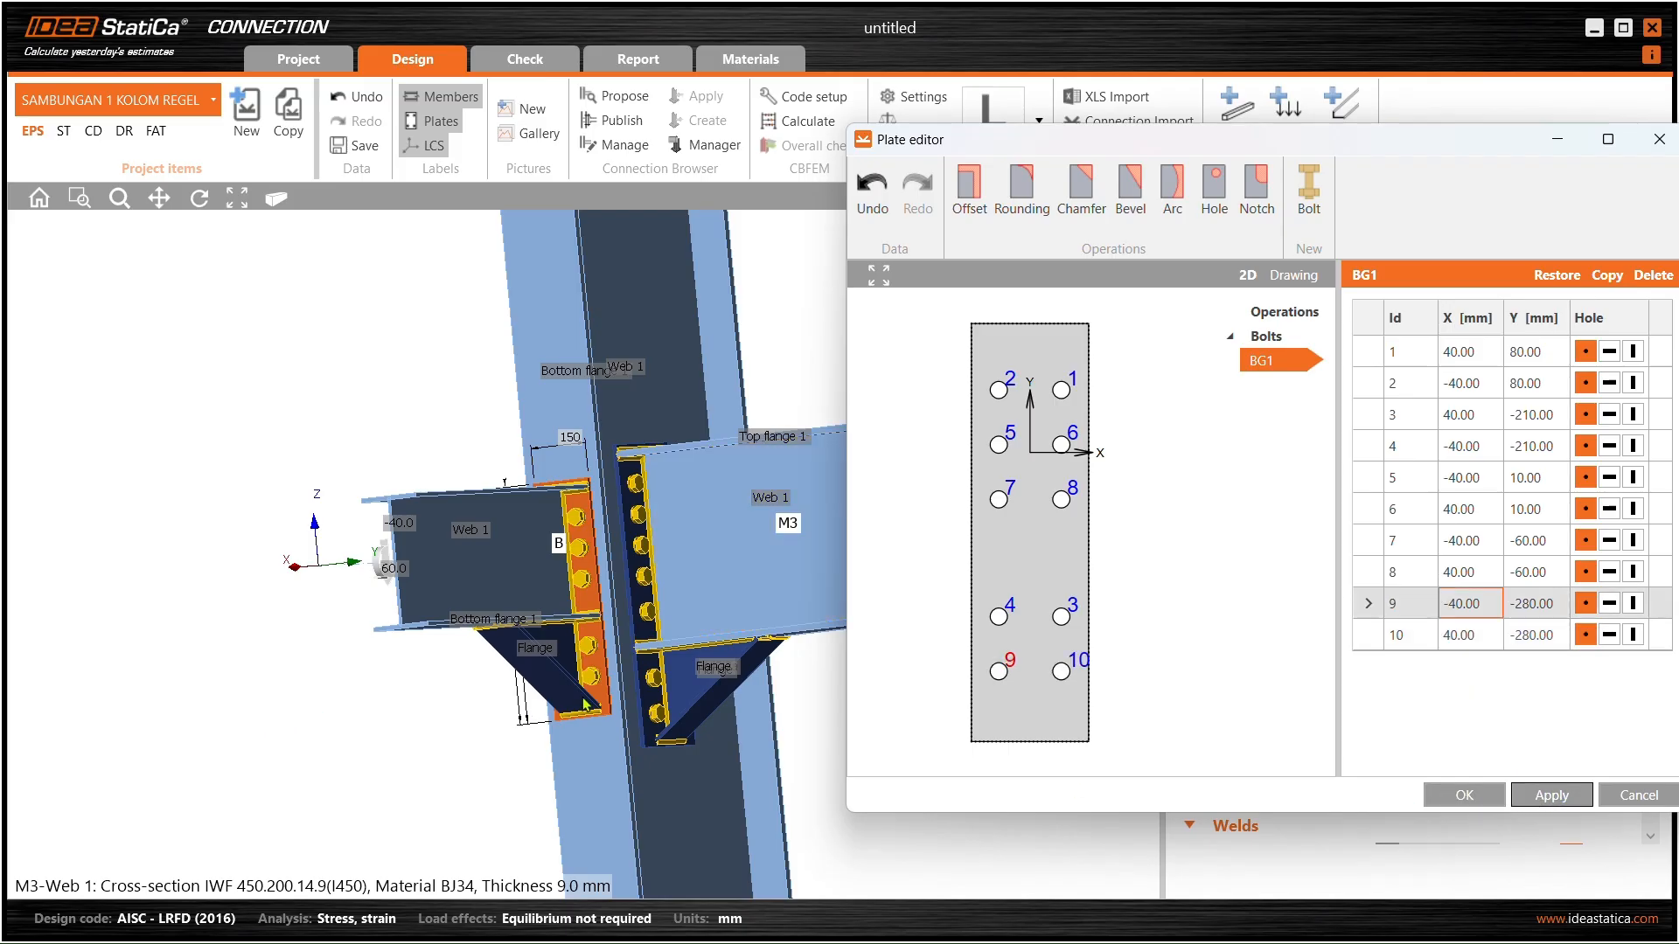
# - Set bolts 9 and 10 to Y −290, apply and keep the changes
pyautogui.click(1529, 603)
pyautogui.write('9')
pyautogui.click(1535, 635)
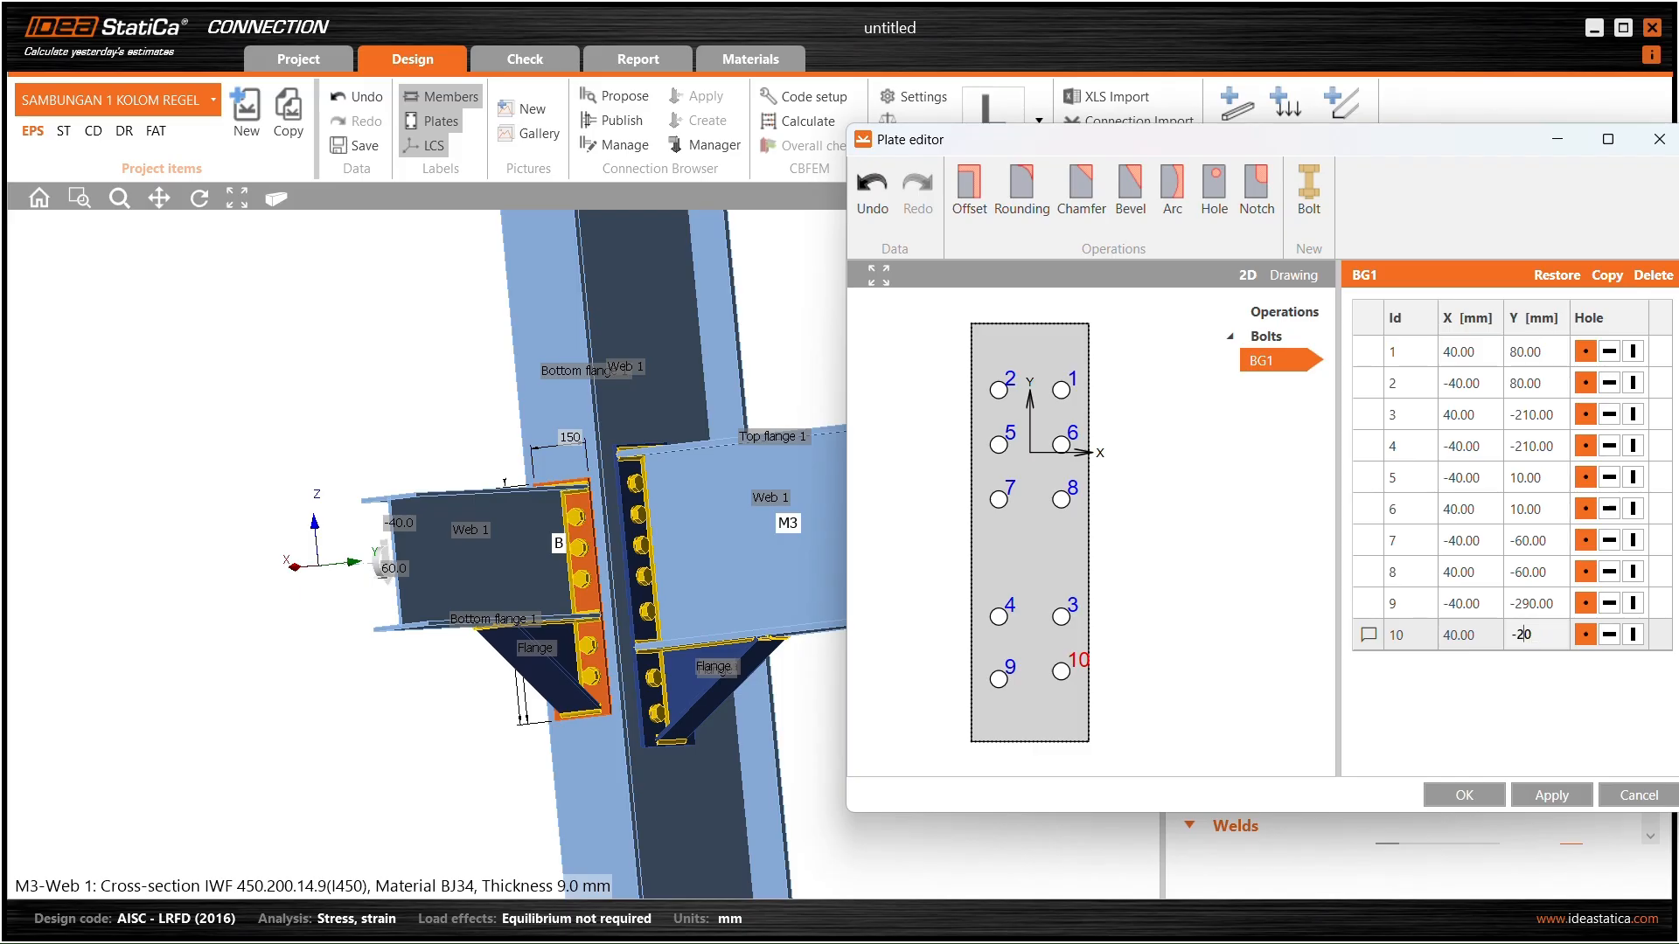
pyautogui.click(1542, 574)
pyautogui.click(1548, 795)
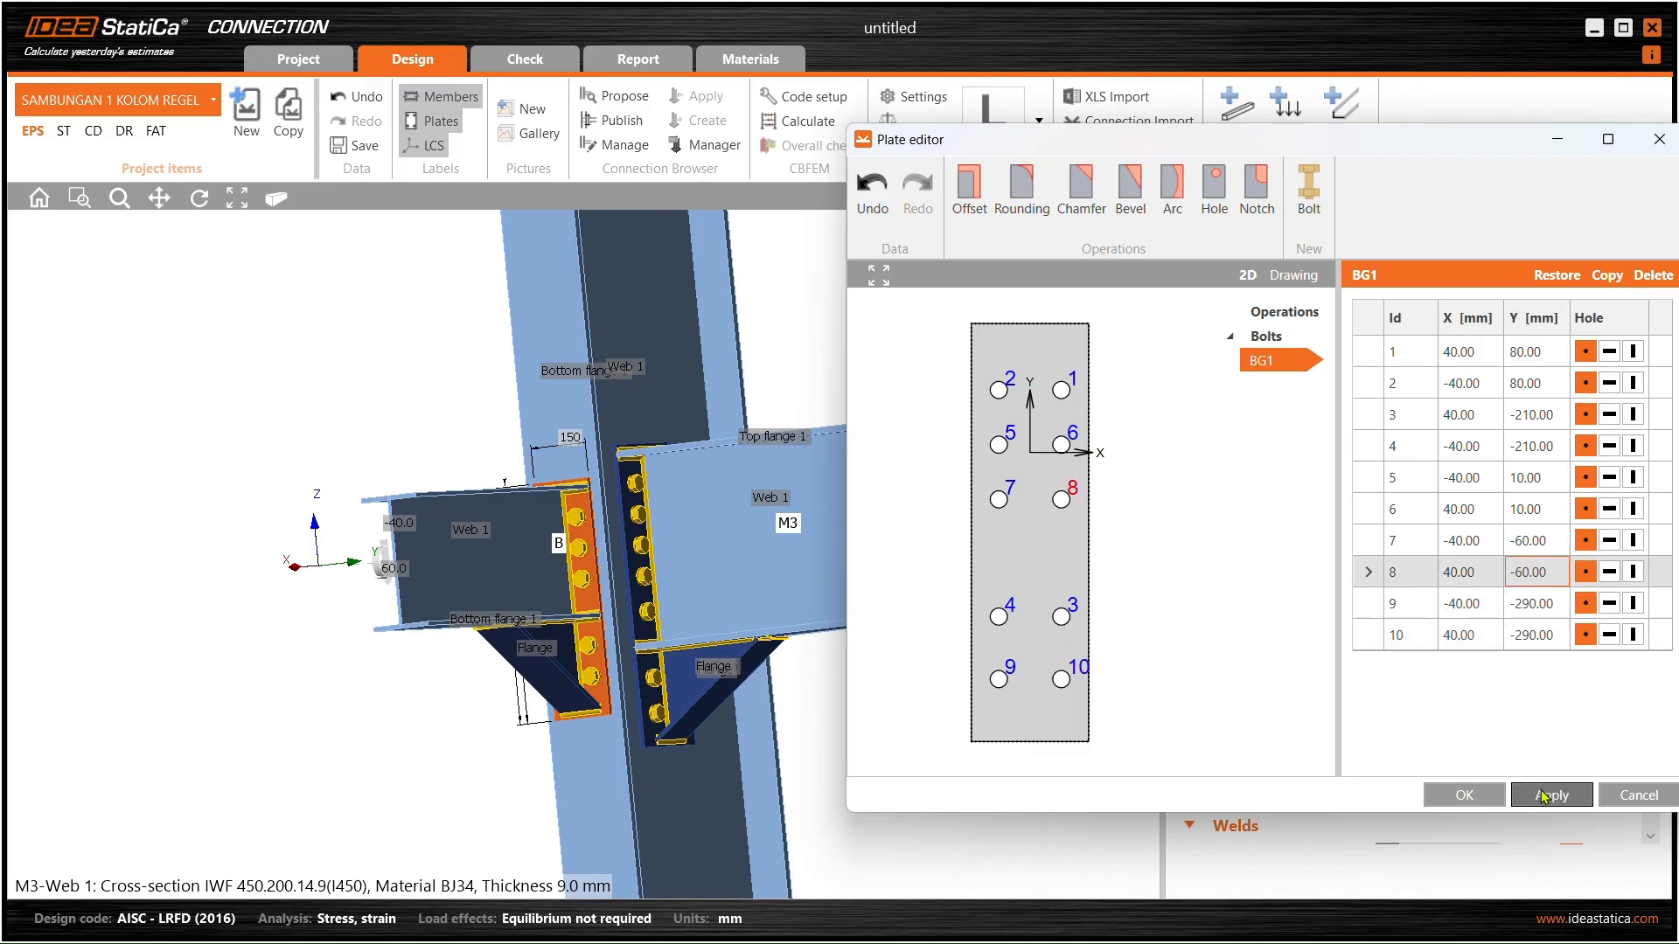
pyautogui.click(1474, 796)
pyautogui.scroll(5, 646, 738)
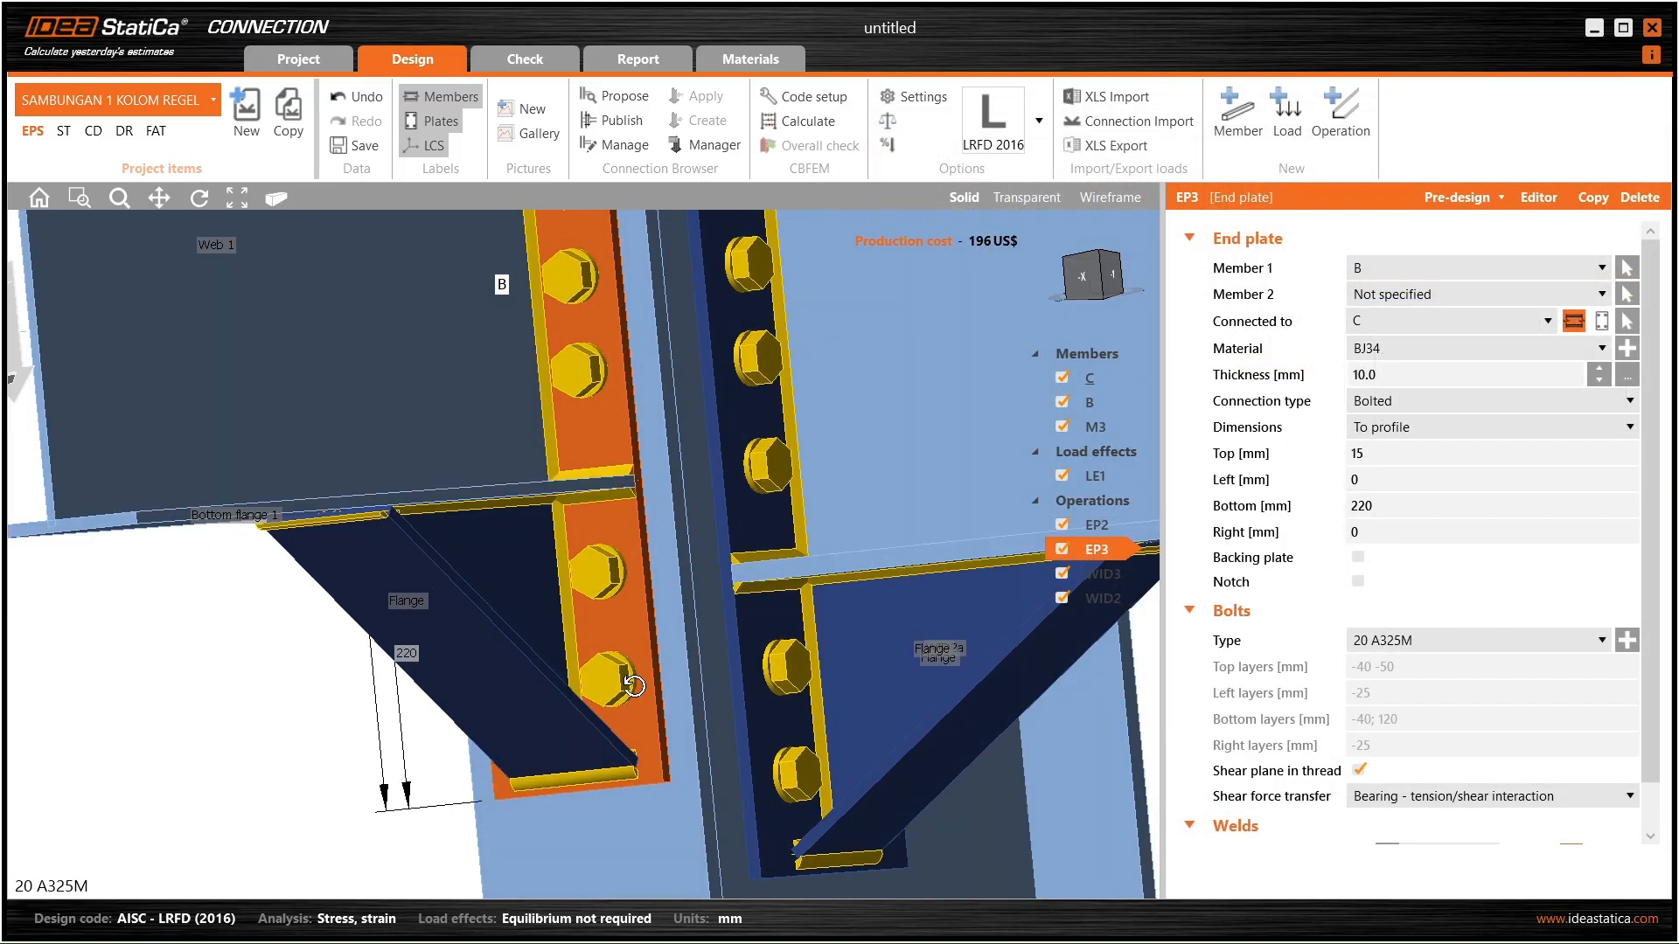
# - Orbit around the joint from above and select beam B to show its member properties
pyautogui.moveTo(647, 737); pyautogui.dragTo(772, 697, button='middle')
pyautogui.scroll(-5, 772, 697)
pyautogui.moveTo(630, 634); pyautogui.dragTo(411, 579, button='middle')
pyautogui.moveTo(745, 529)
pyautogui.mouseDown(button='middle')
pyautogui.moveTo(738, 505)
pyautogui.moveTo(663, 486)
pyautogui.moveTo(664, 465)
pyautogui.moveTo(721, 541)
pyautogui.mouseUp(button='middle')
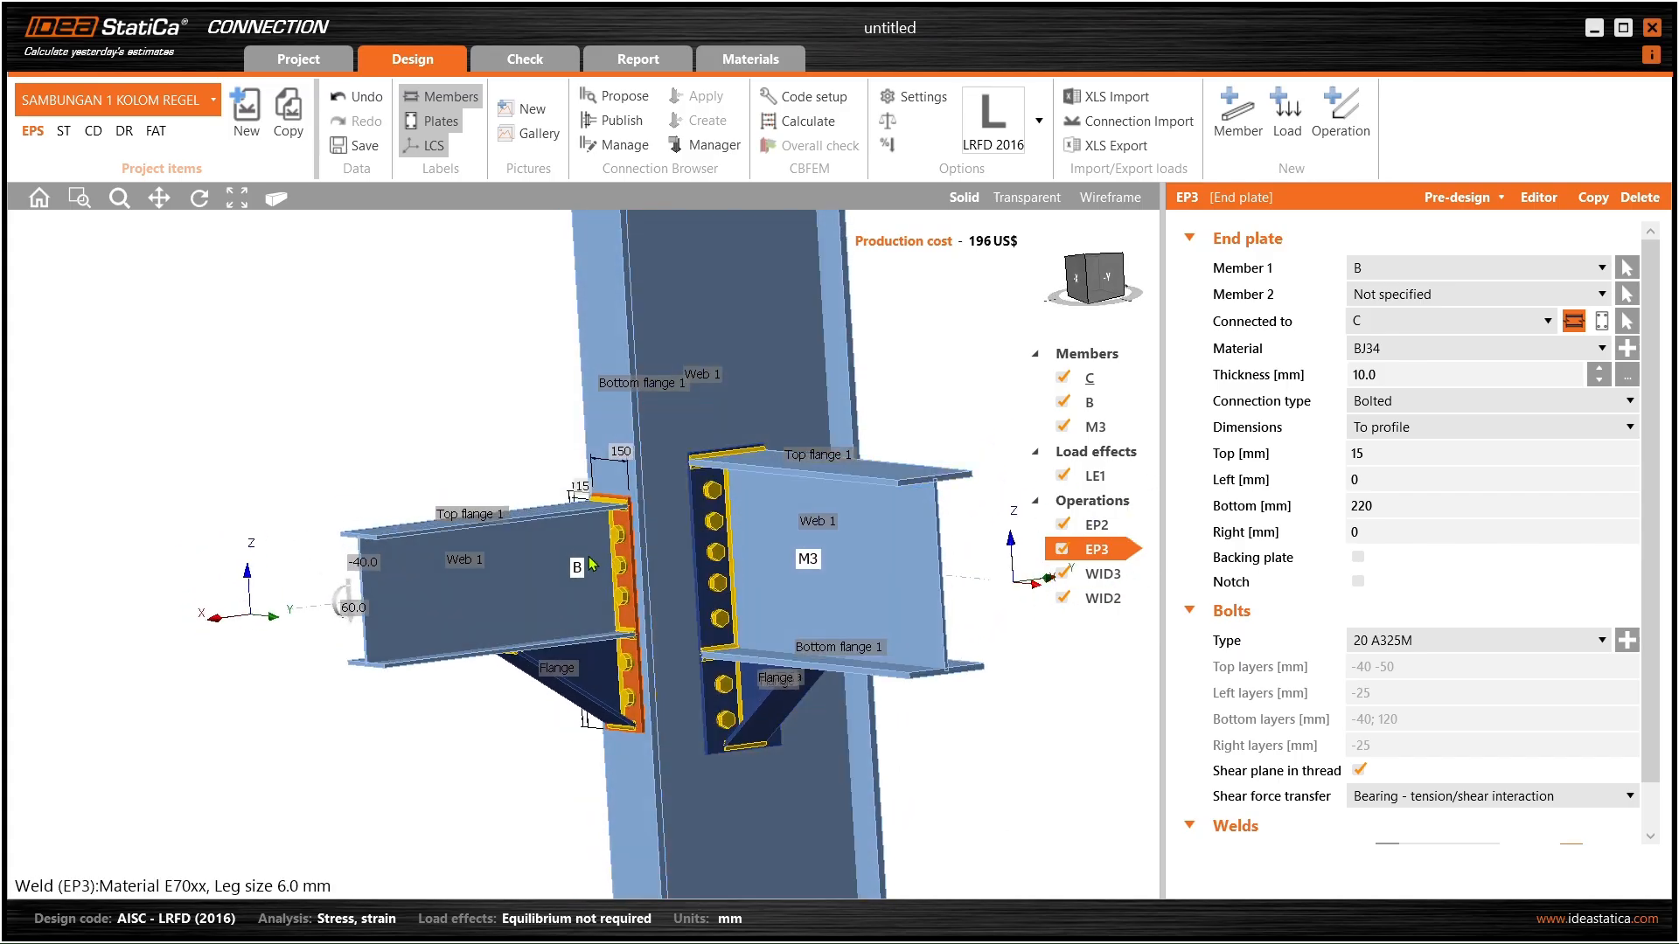
pyautogui.moveTo(649, 613); pyautogui.dragTo(593, 615, button='middle')
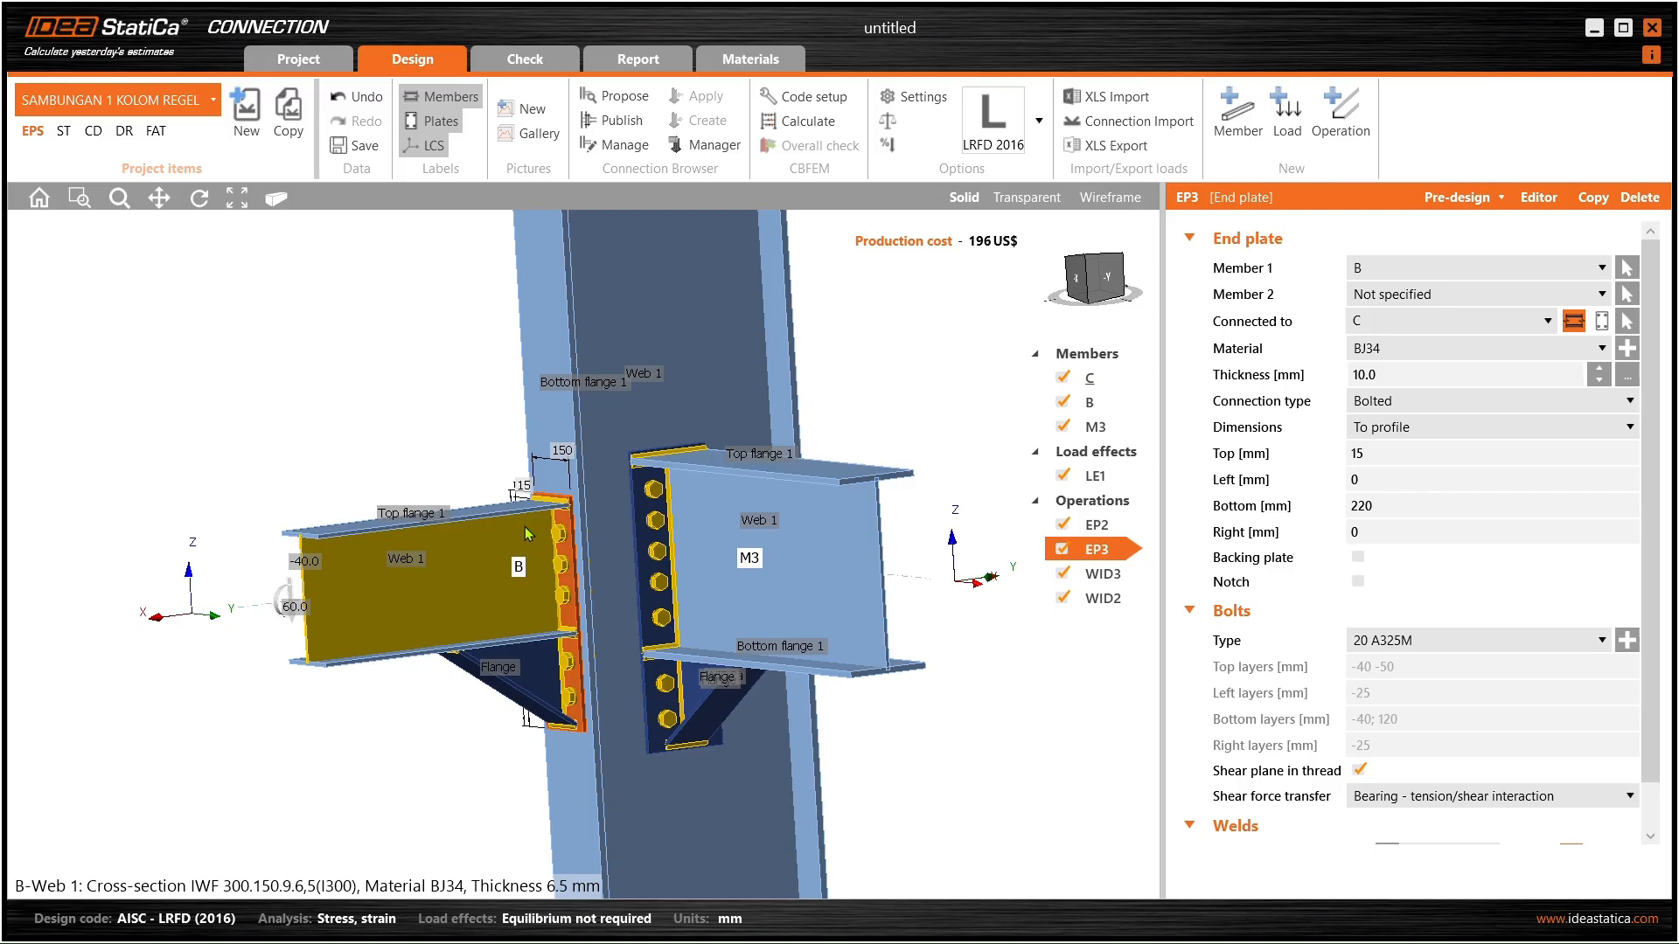
pyautogui.keyDown('ctrl'); pyautogui.moveTo(700, 469); pyautogui.dragTo(679, 542, button='middle'); pyautogui.keyUp('ctrl')
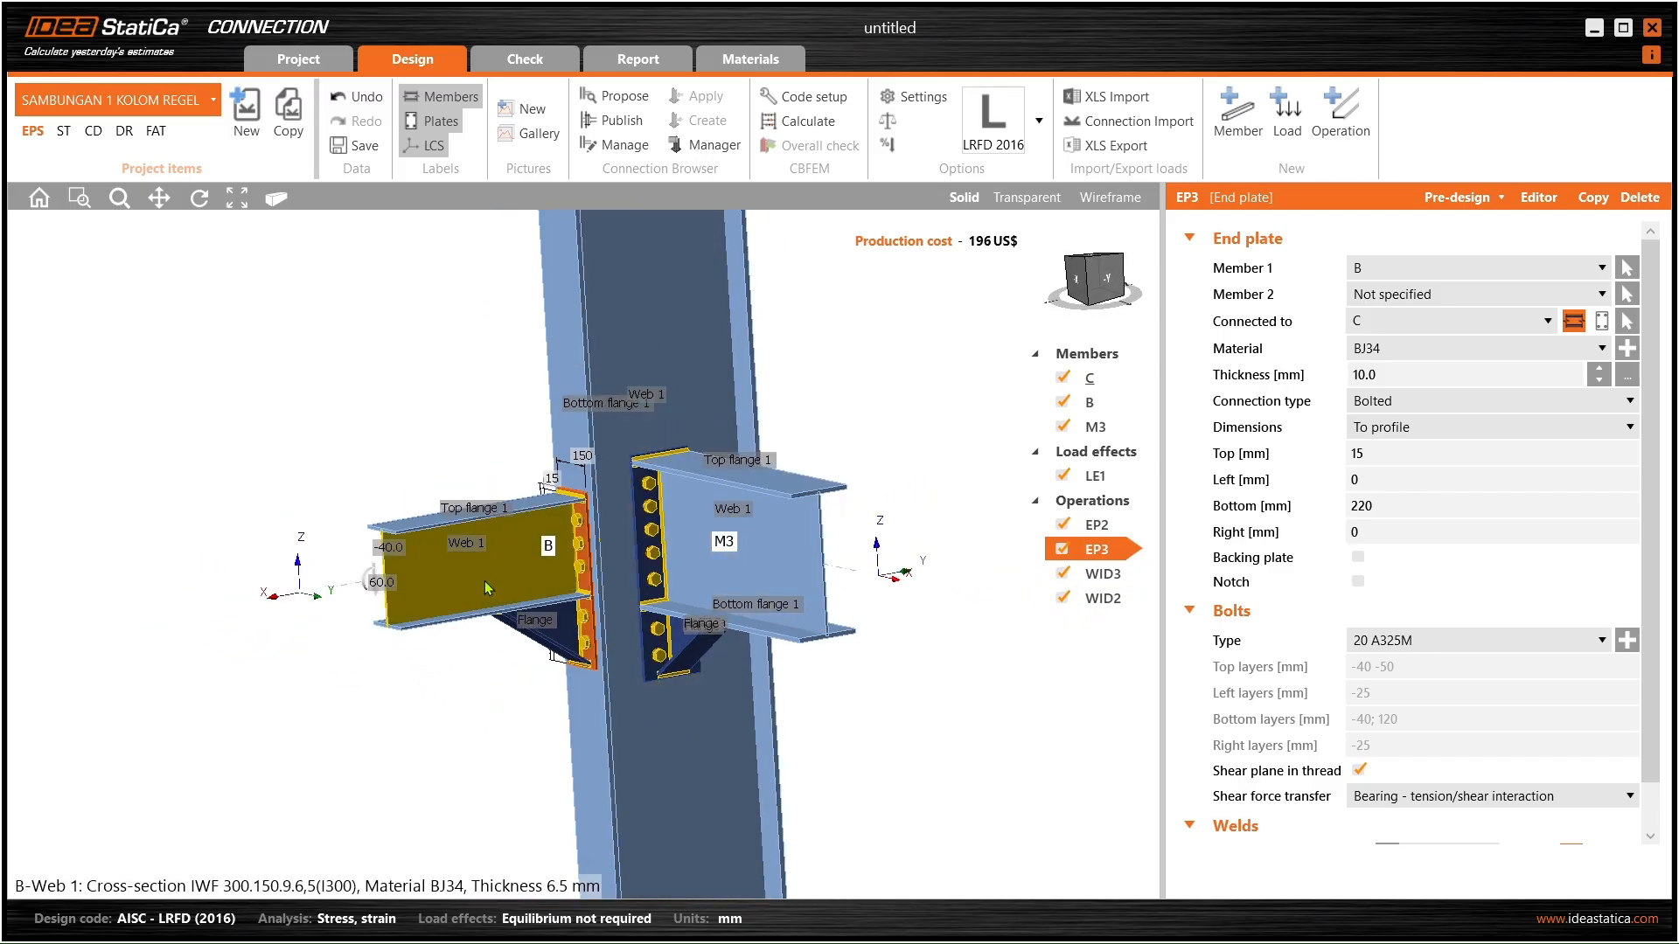
pyautogui.click(486, 573)
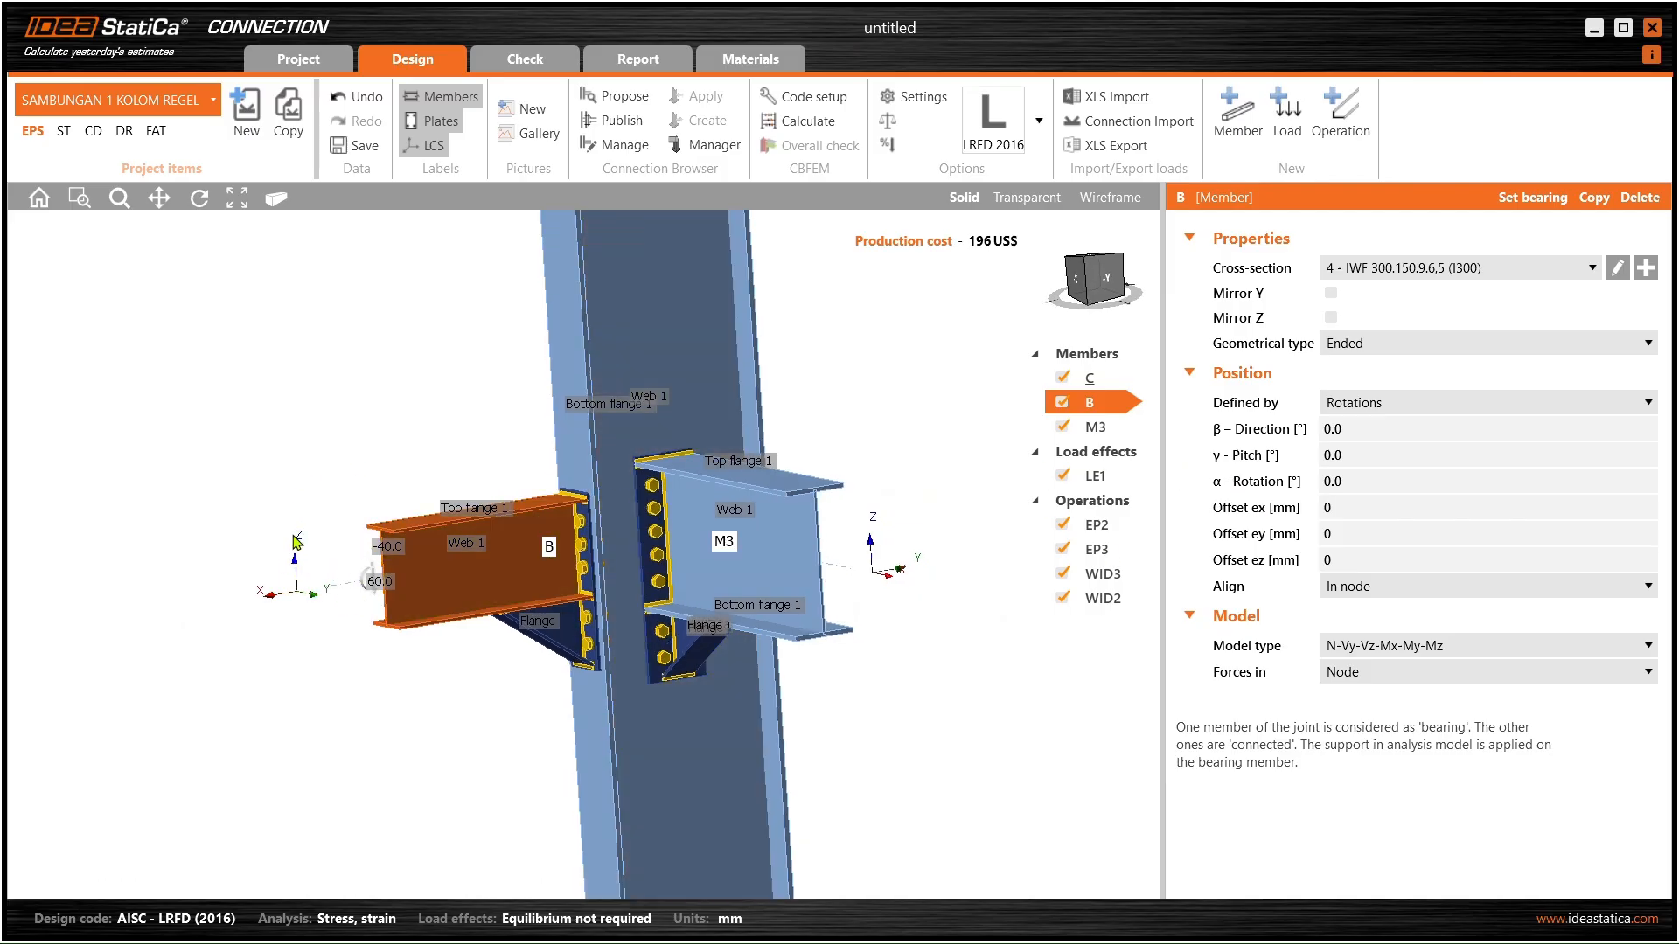
# - Change beam B's Offset ez from 20 to 50 and finally 70 mm, checking the shifted beam
pyautogui.click(1347, 557)
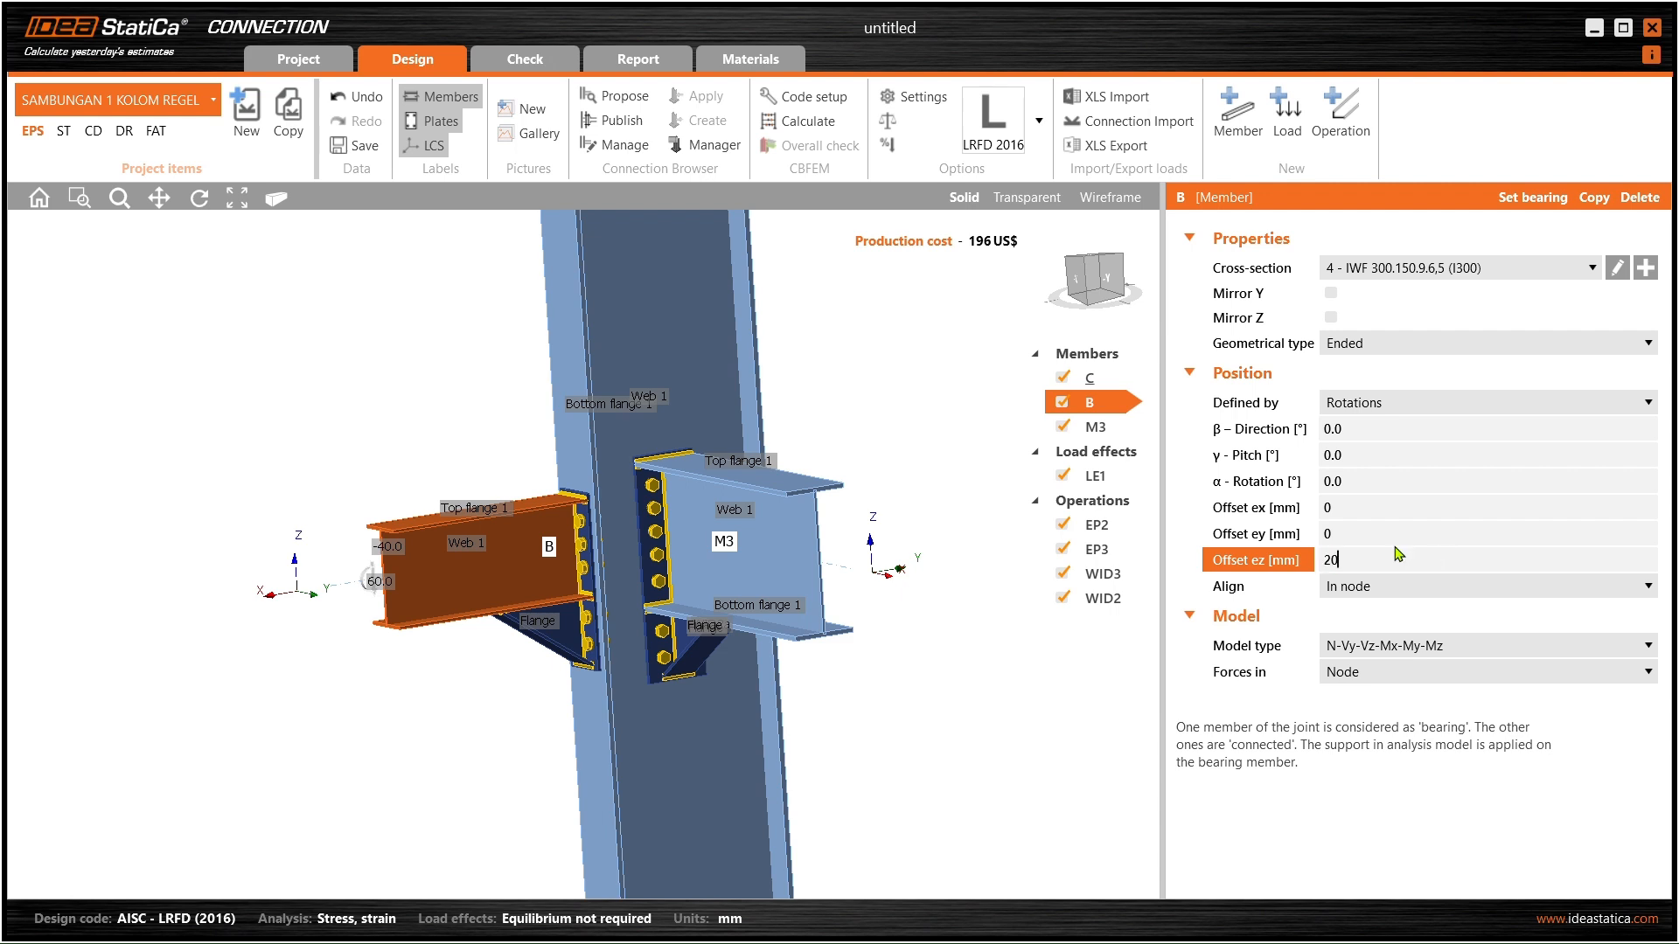
pyautogui.click(1369, 536)
pyautogui.click(1344, 557)
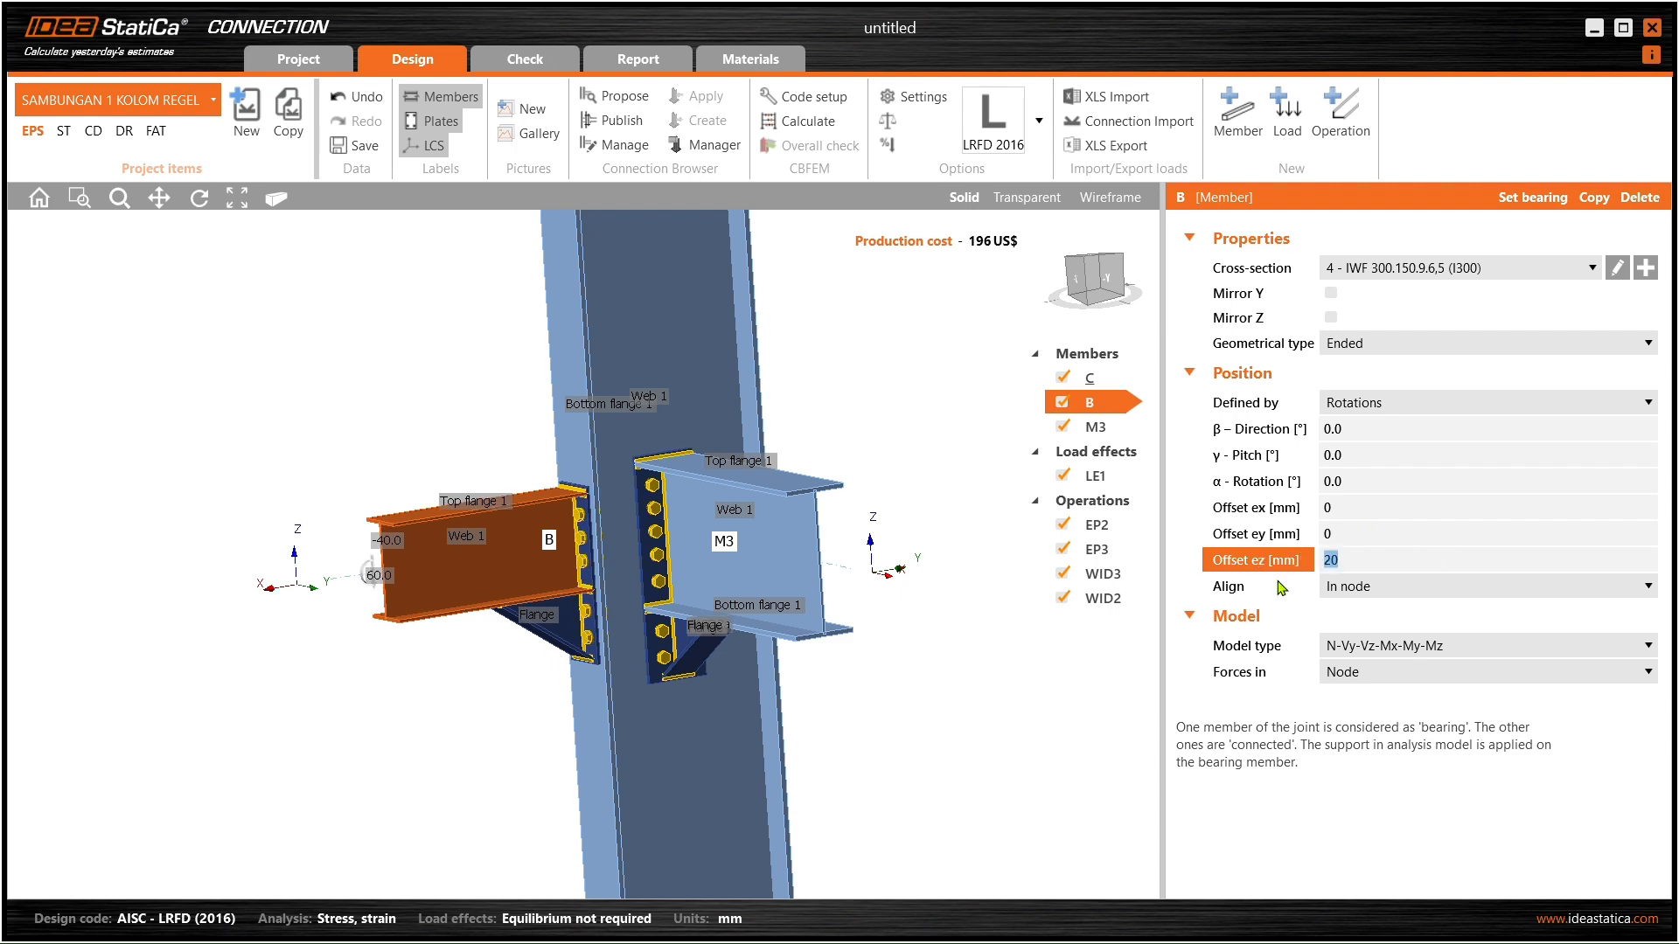
pyautogui.click(1368, 536)
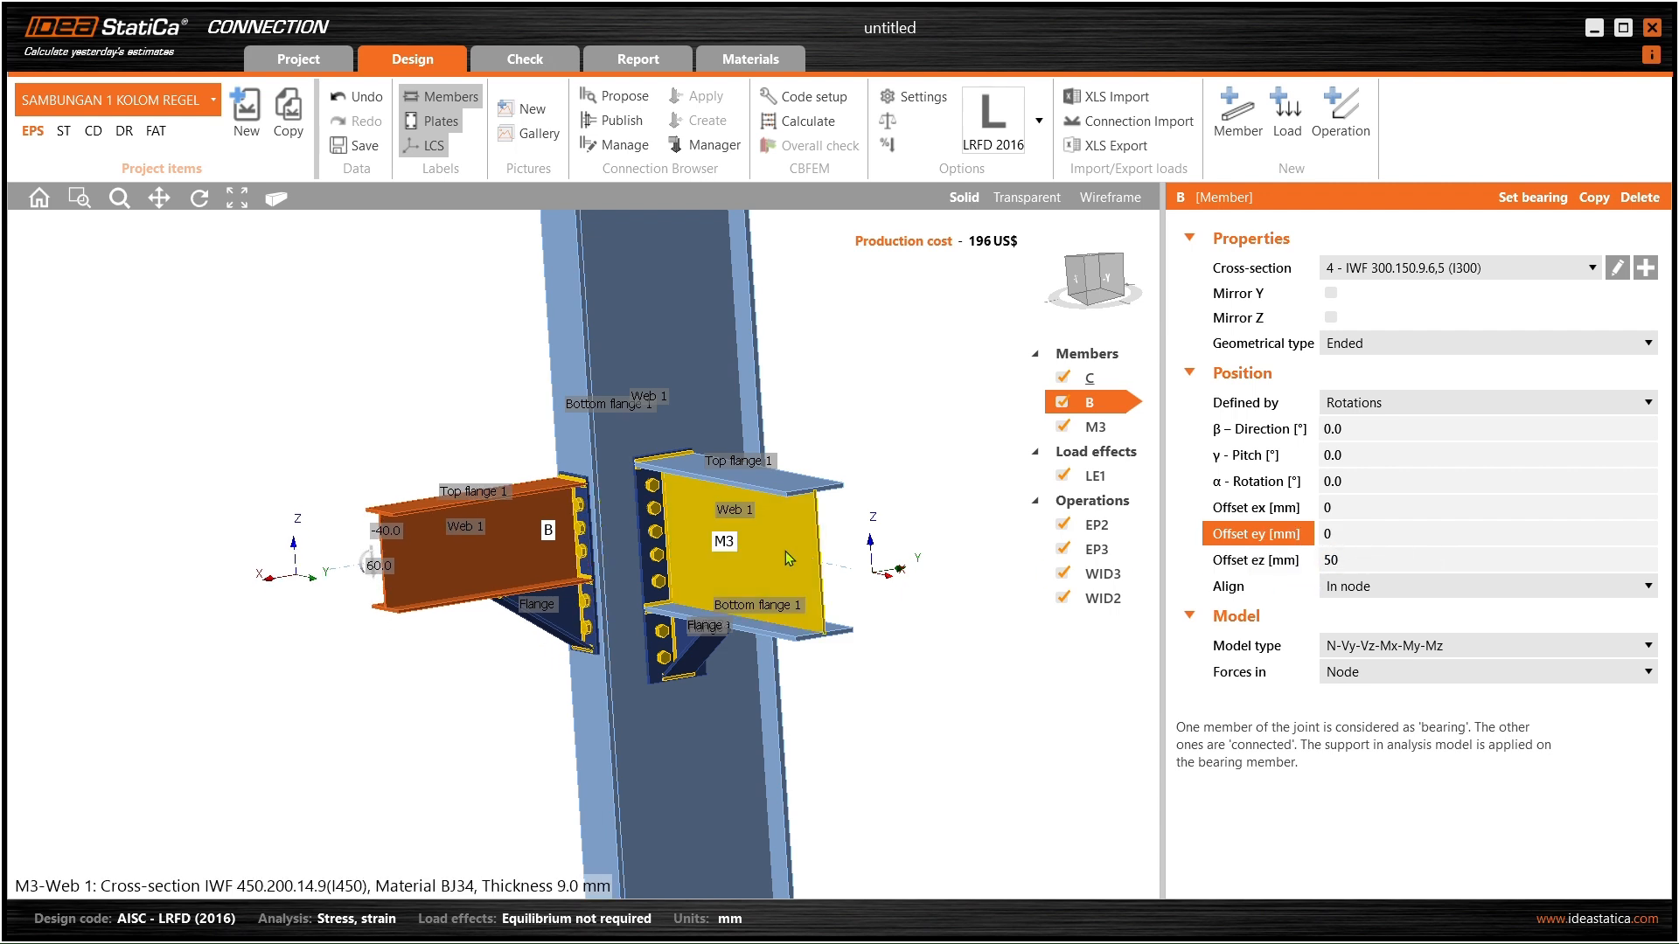
pyautogui.scroll(3, 666, 518)
pyautogui.keyDown('ctrl'); pyautogui.moveTo(661, 516); pyautogui.dragTo(549, 486, button='middle'); pyautogui.keyUp('ctrl')
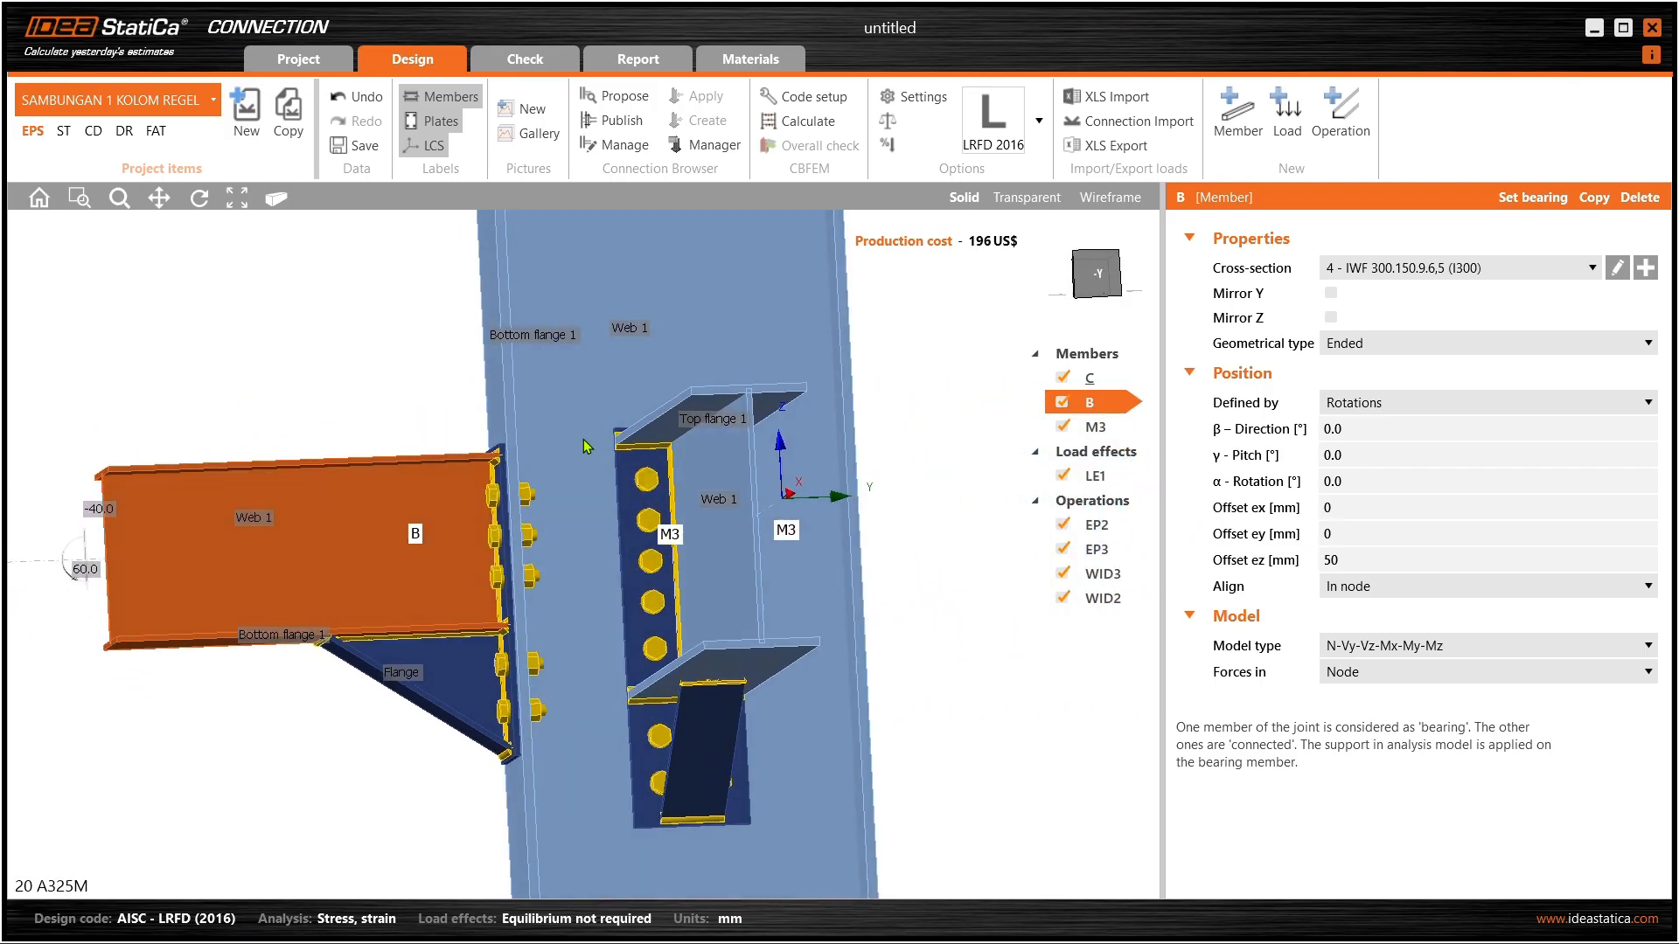
pyautogui.click(1365, 560)
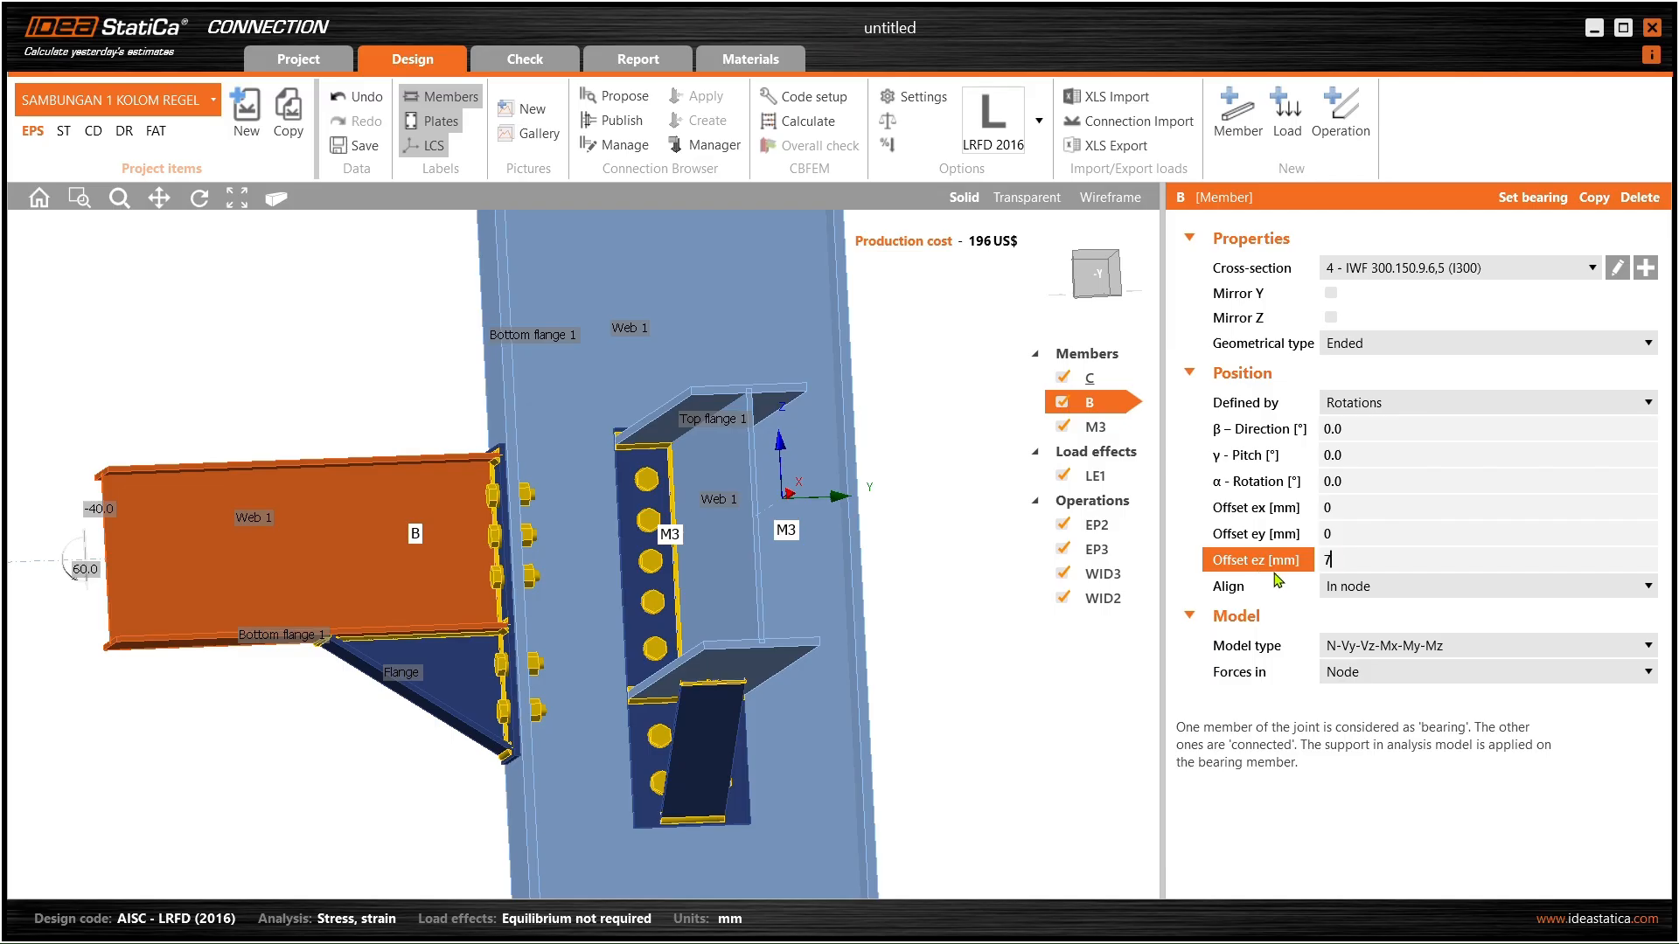
pyautogui.press('Return')
pyautogui.moveTo(699, 564)
pyautogui.keyDown('ctrl'); pyautogui.mouseDown(button='middle')
pyautogui.moveTo(681, 577)
pyautogui.moveTo(803, 571)
pyautogui.moveTo(904, 603)
pyautogui.moveTo(874, 566)
pyautogui.moveTo(586, 609)
pyautogui.moveTo(724, 616)
pyautogui.moveTo(543, 569)
pyautogui.moveTo(710, 566)
pyautogui.mouseUp(button='middle'); pyautogui.keyUp('ctrl')
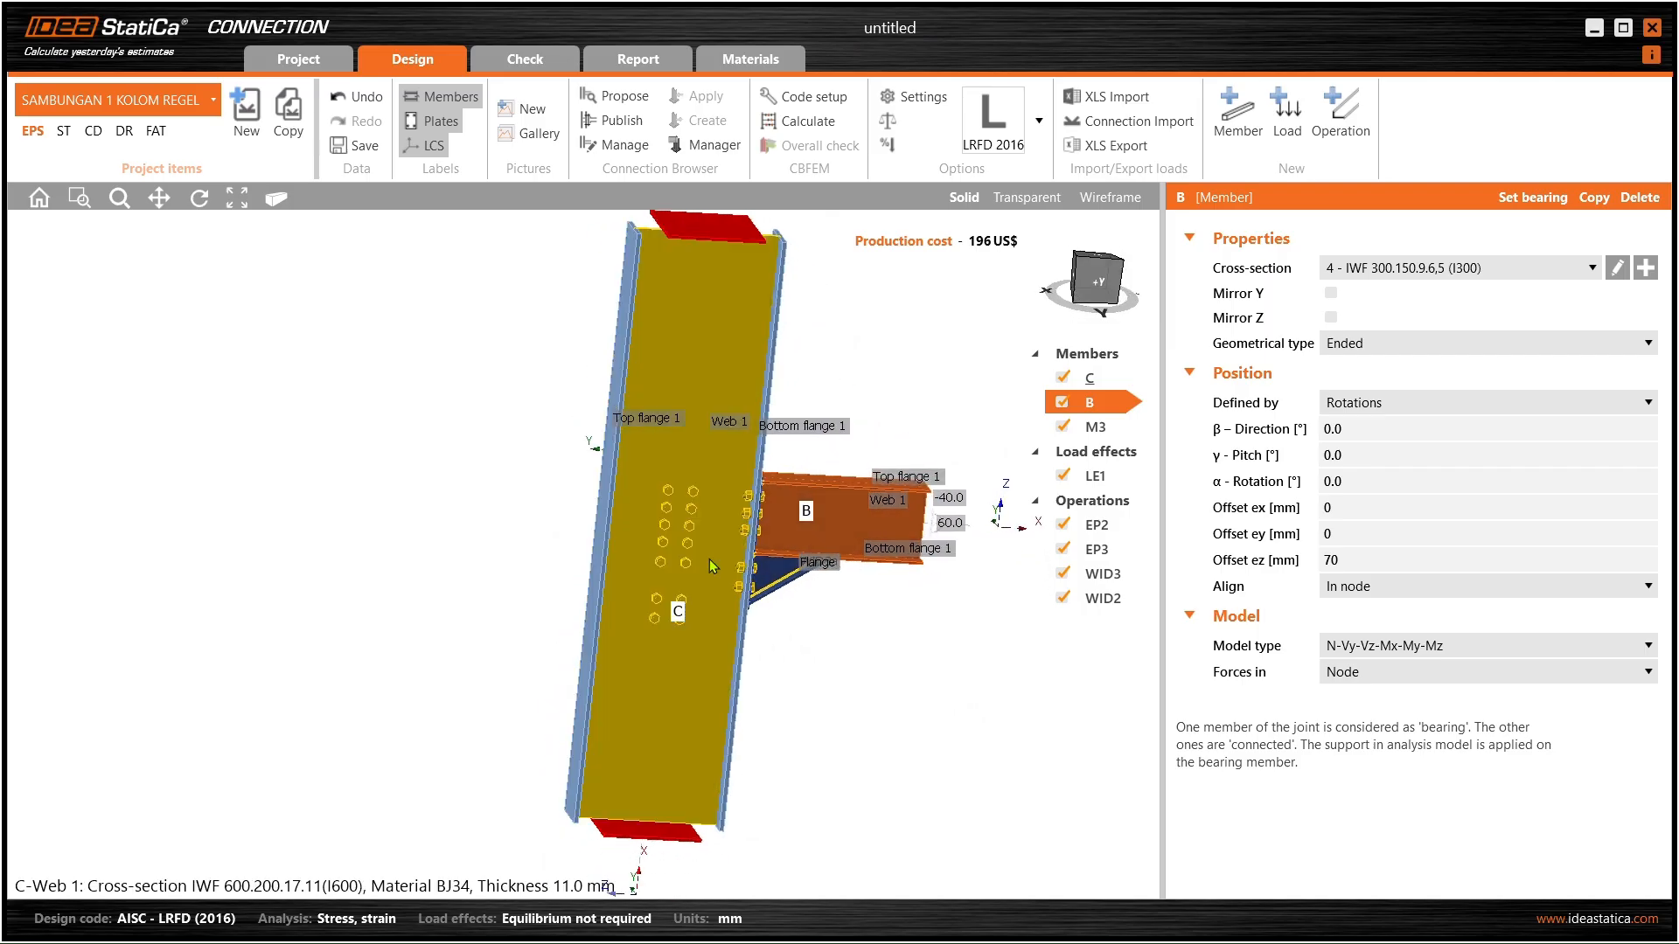
pyautogui.keyDown('ctrl'); pyautogui.moveTo(752, 483); pyautogui.dragTo(697, 599, button='middle'); pyautogui.keyUp('ctrl')
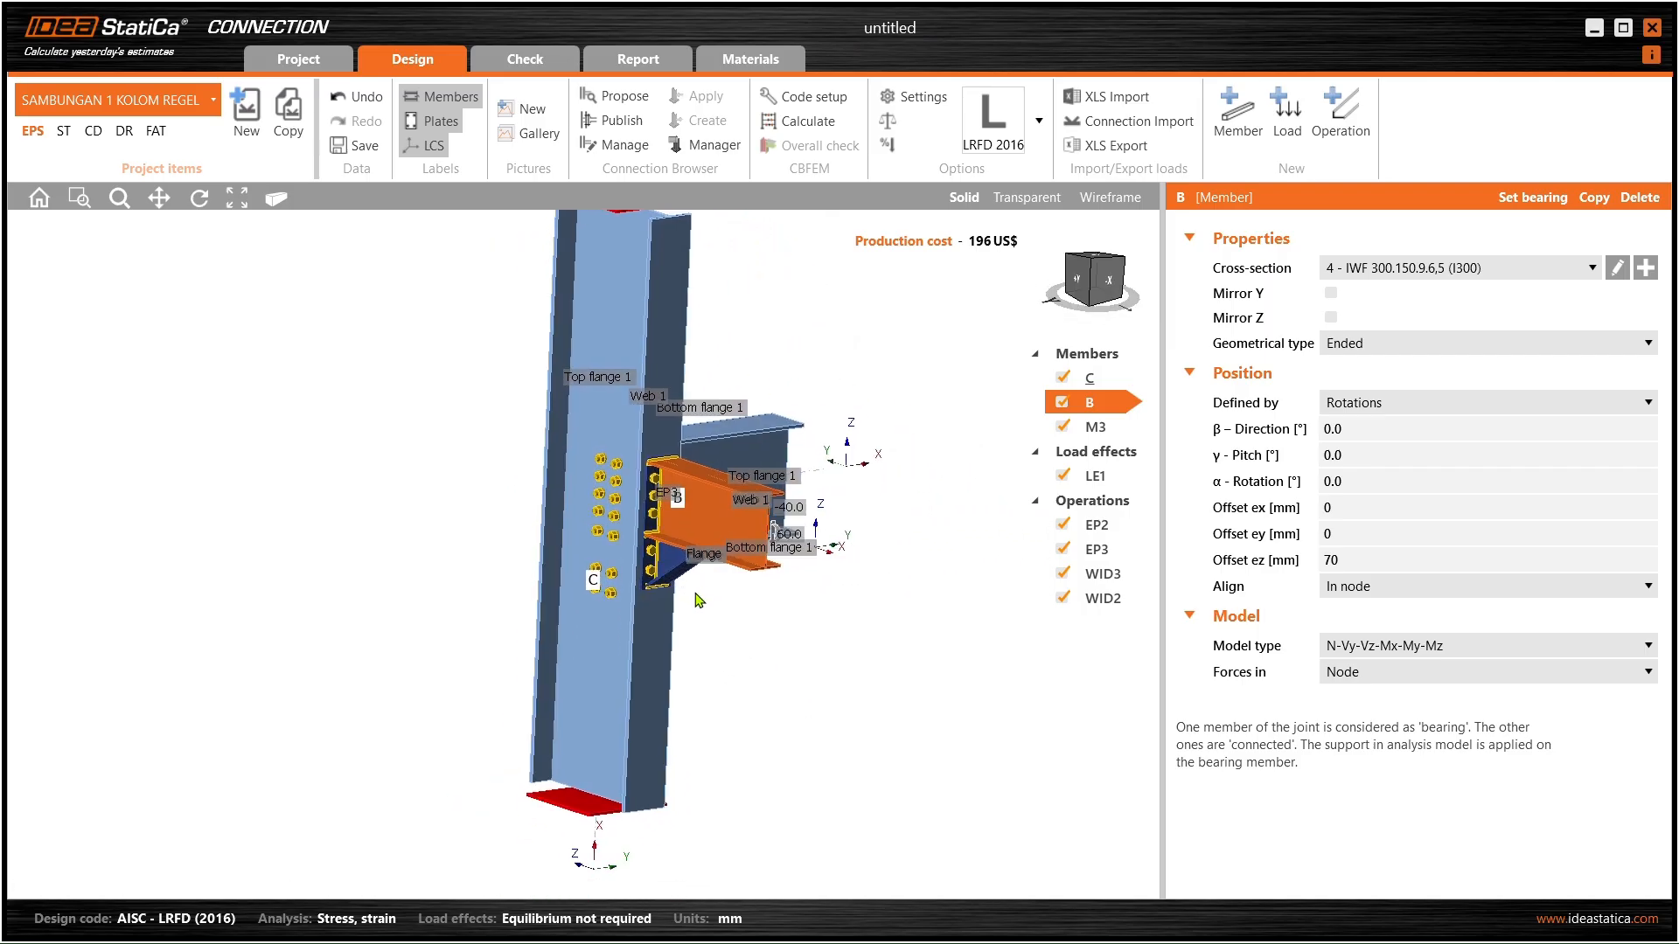
# - Add a new Stiffener operation to the joint's operations
pyautogui.rightClick(1119, 509)
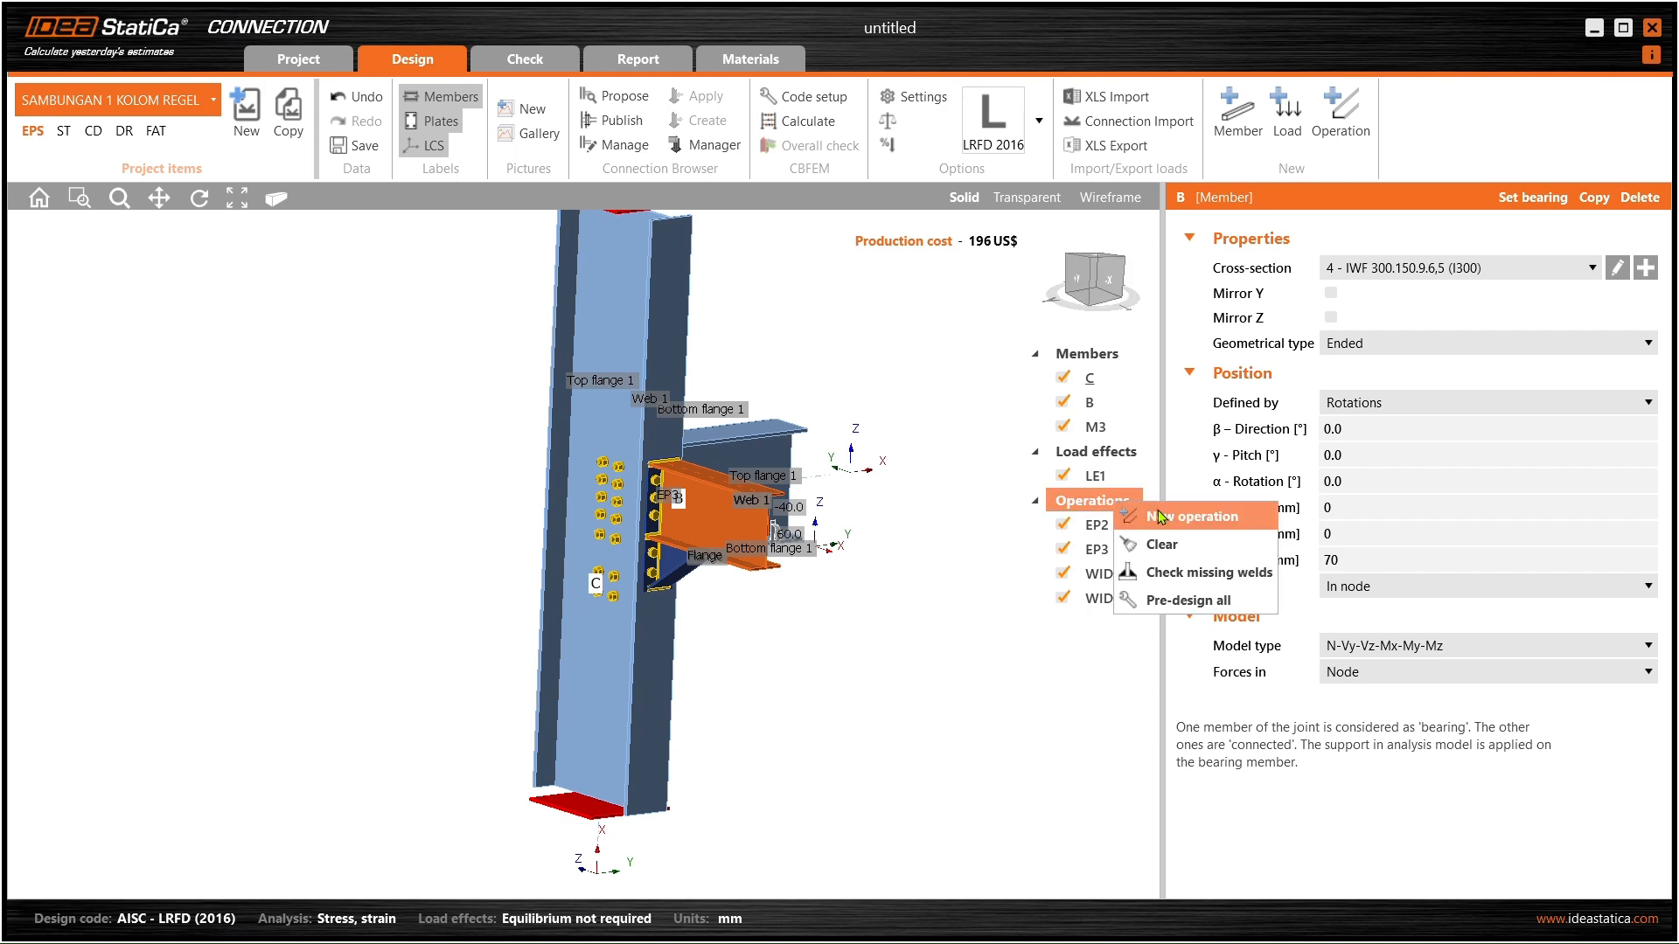
pyautogui.click(1159, 515)
pyautogui.moveTo(680, 101); pyautogui.dragTo(1024, 142)
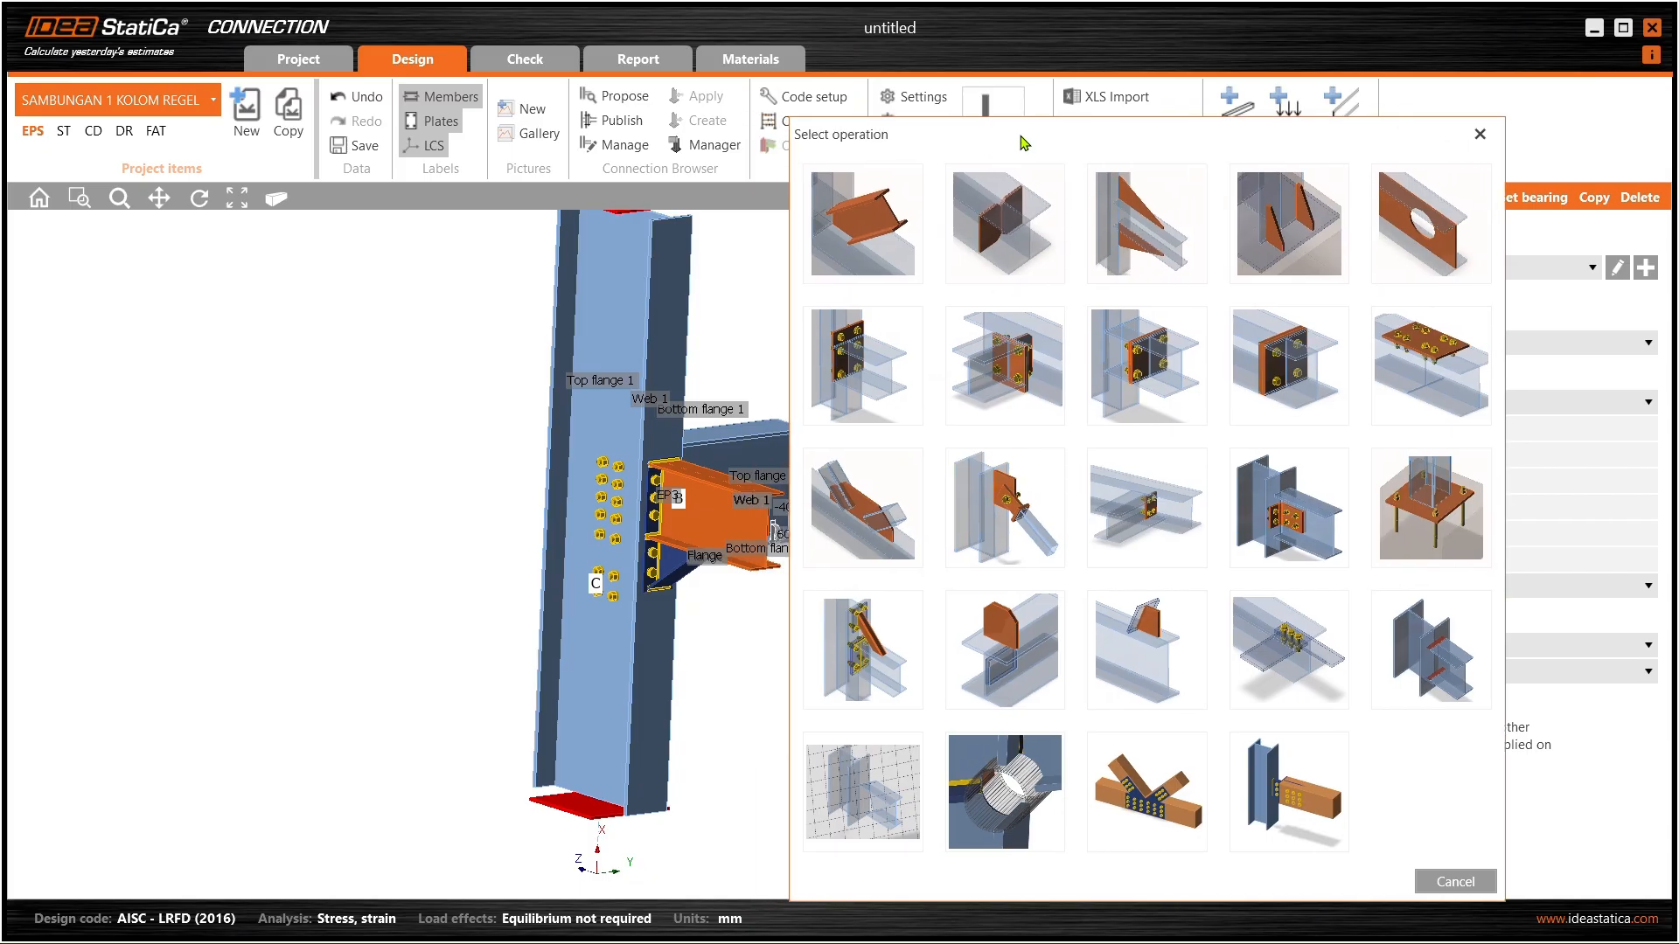
pyautogui.click(1008, 233)
pyautogui.scroll(4, 602, 503)
pyautogui.moveTo(631, 488); pyautogui.dragTo(787, 485, button='right')
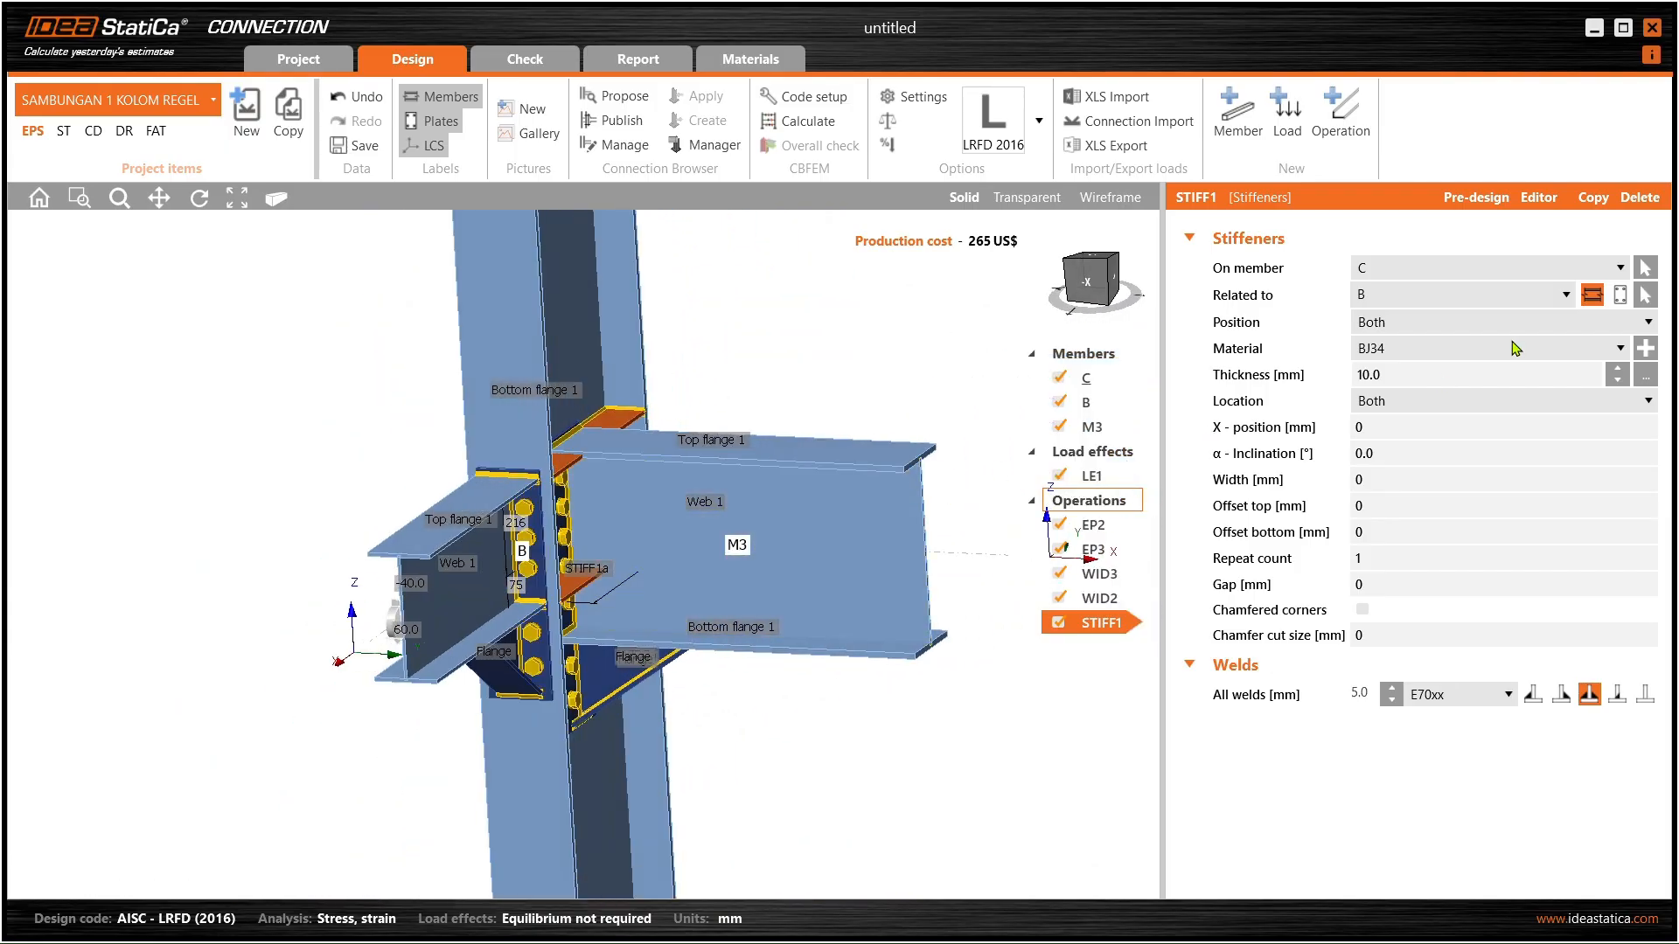
# - Set the stiffener location to Front and inspect column C's web
pyautogui.click(1419, 407)
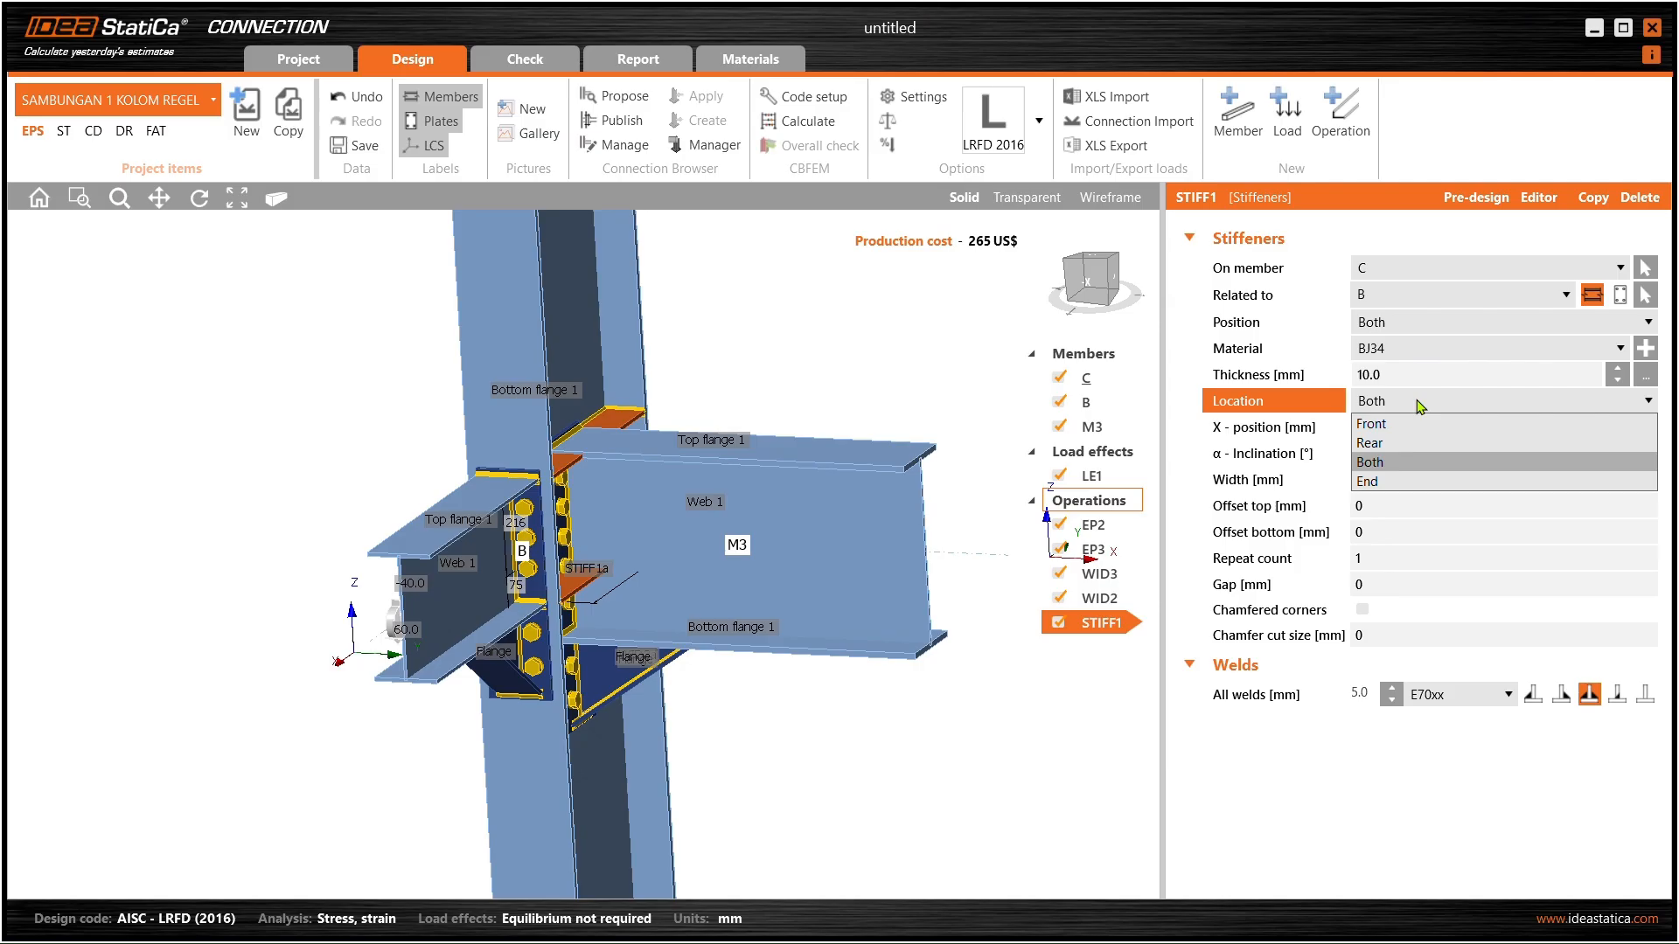
pyautogui.click(1406, 424)
pyautogui.moveTo(726, 446); pyautogui.dragTo(611, 546, button='right')
pyautogui.scroll(2, 610, 546)
pyautogui.scroll(-3, 635, 391)
pyautogui.moveTo(632, 420)
pyautogui.mouseDown(button='right')
pyautogui.moveTo(411, 480)
pyautogui.moveTo(624, 444)
pyautogui.mouseUp(button='right')
pyautogui.scroll(-3, 624, 444)
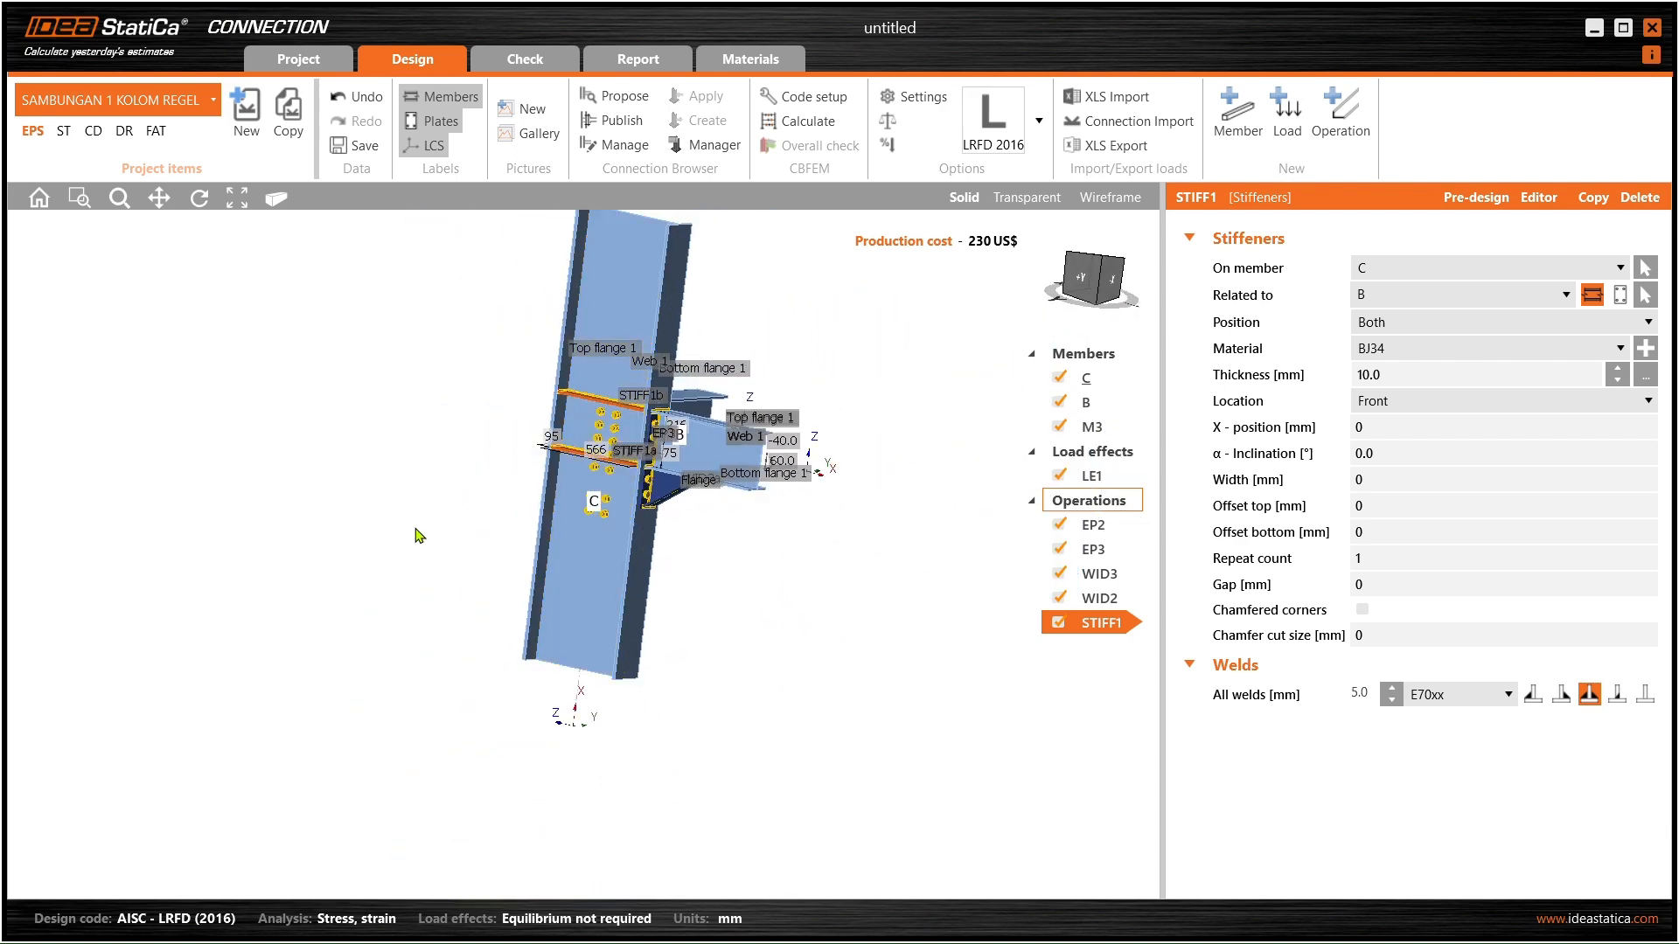
pyautogui.moveTo(423, 524); pyautogui.dragTo(528, 541, button='right')
pyautogui.scroll(3, 628, 447)
pyautogui.scroll(-3, 717, 407)
pyautogui.scroll(3, 671, 443)
pyautogui.moveTo(700, 466); pyautogui.dragTo(643, 401, button='right')
pyautogui.scroll(-3, 643, 401)
pyautogui.moveTo(643, 400); pyautogui.dragTo(620, 559, button='middle')
pyautogui.moveTo(619, 579); pyautogui.dragTo(879, 566, button='right')
pyautogui.scroll(4, 687, 588)
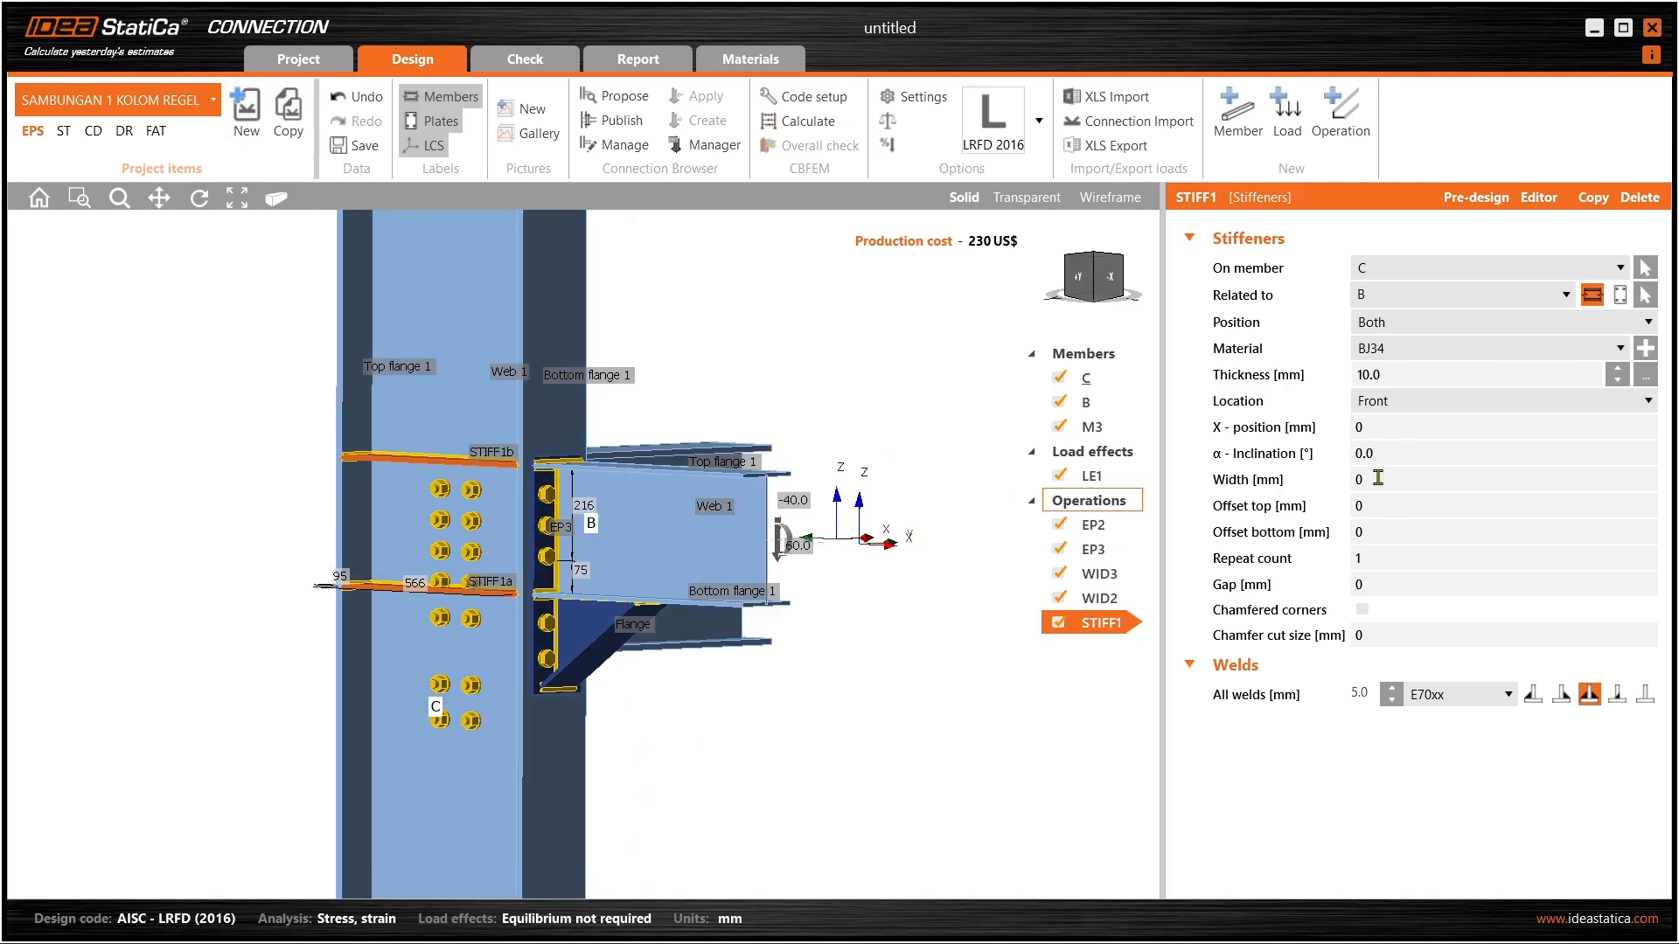
# - Set the stiffener X-position to 200 mm, then change it to −100 mm
pyautogui.click(1384, 432)
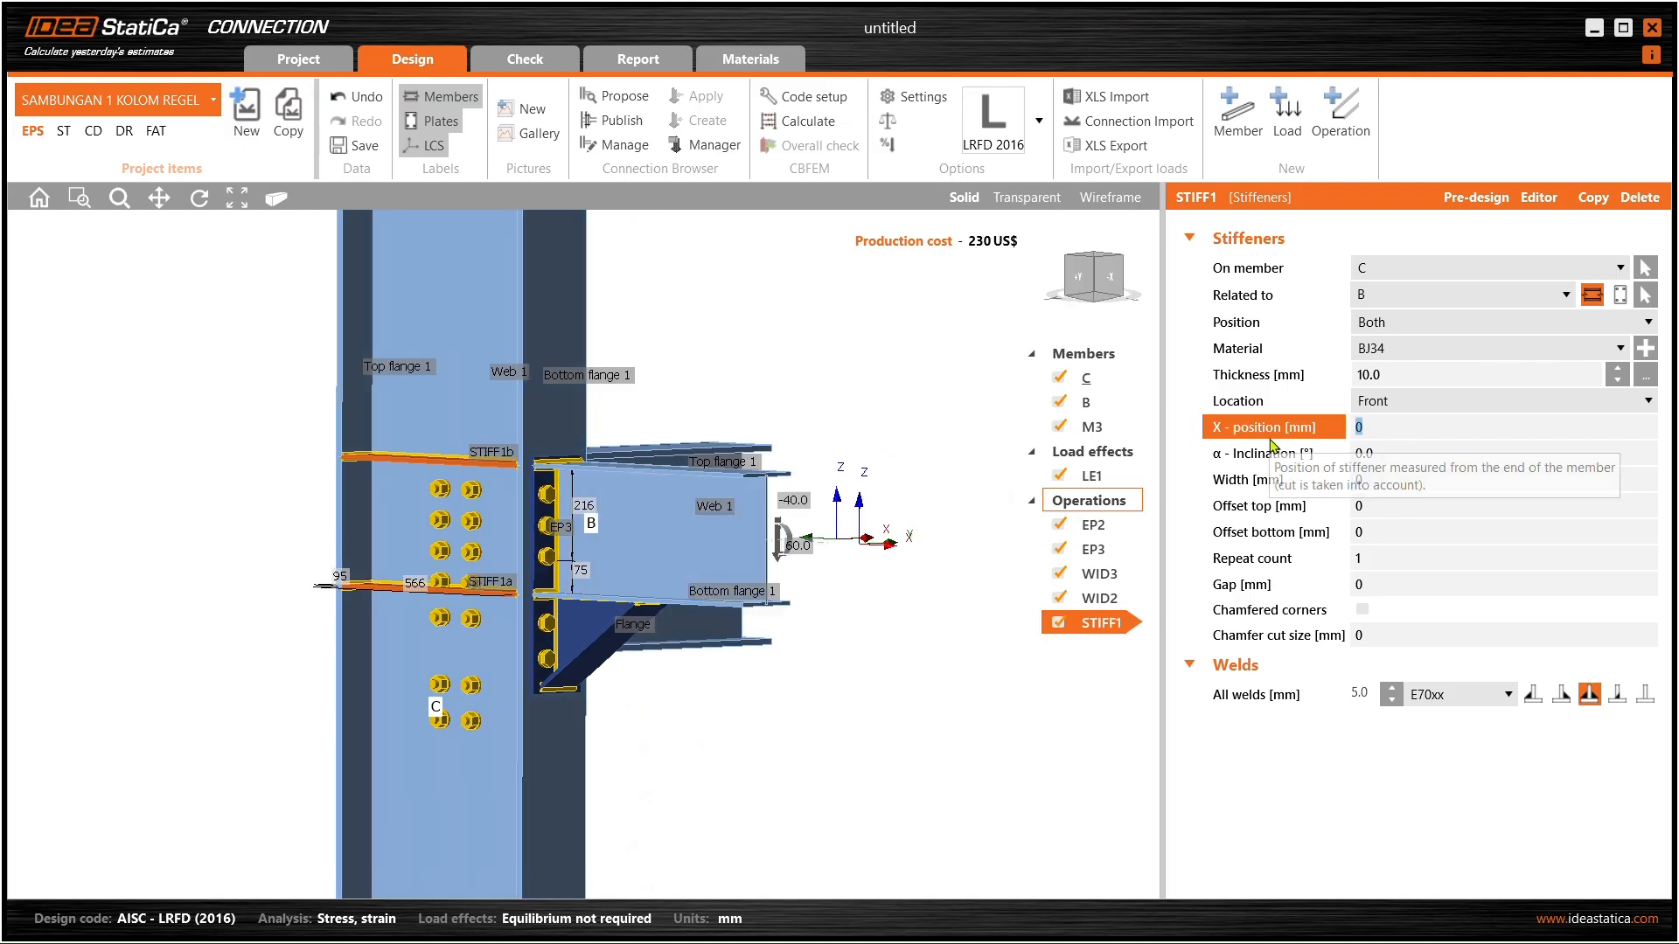
pyautogui.write('200')
pyautogui.press('Tab')
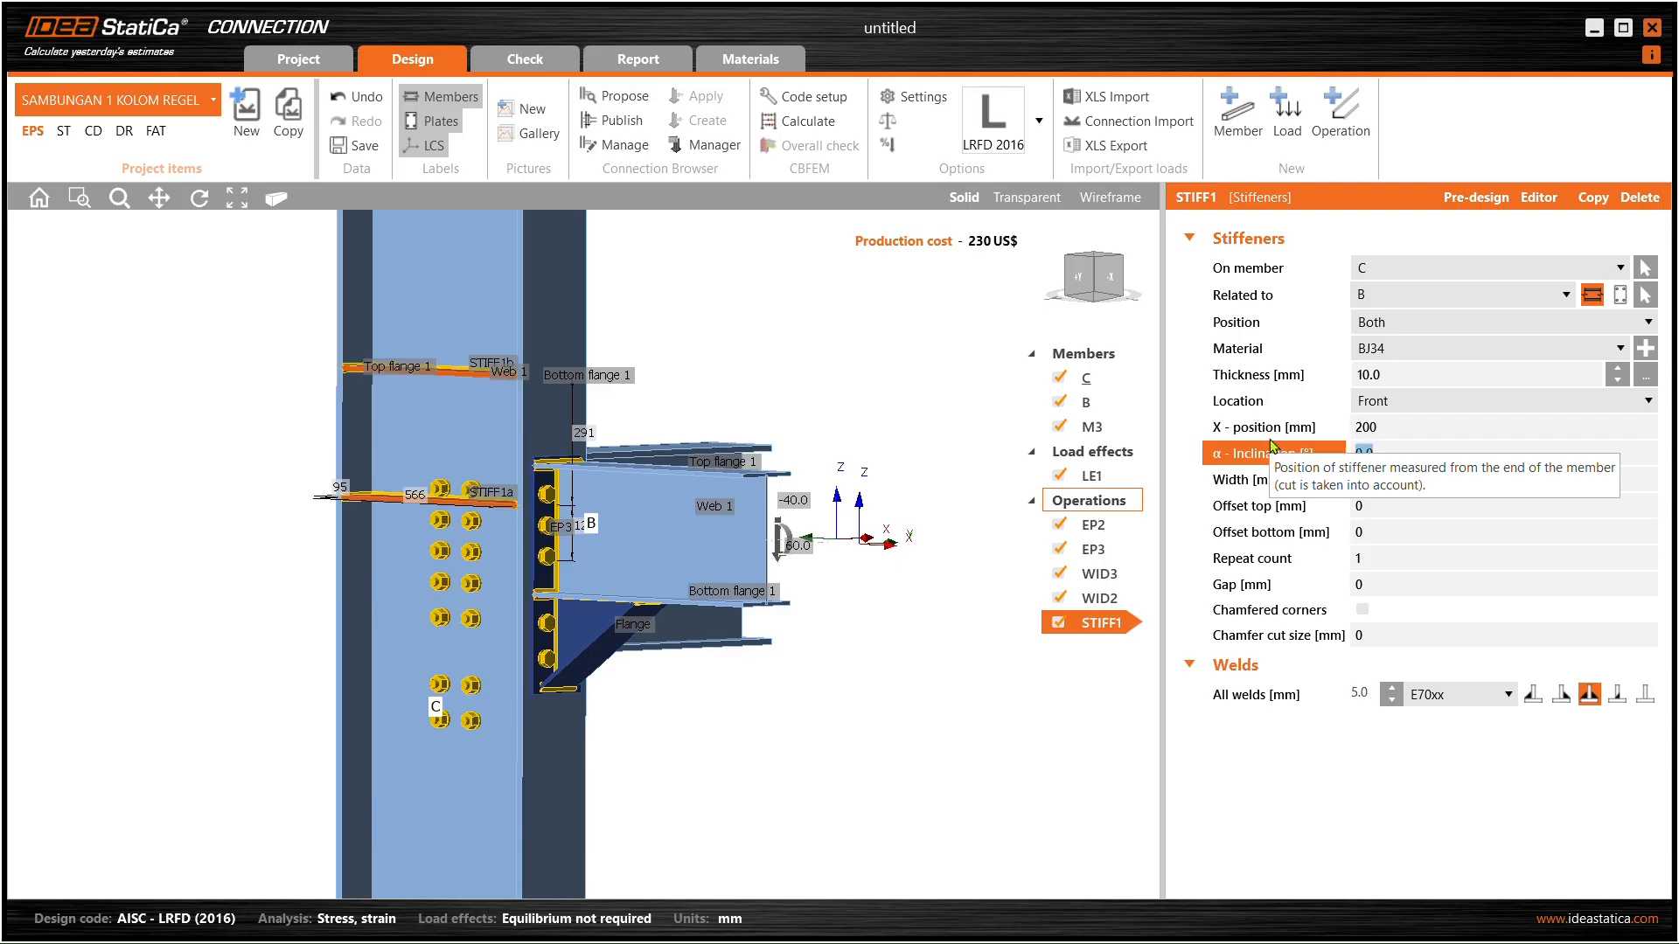
pyautogui.click(1336, 435)
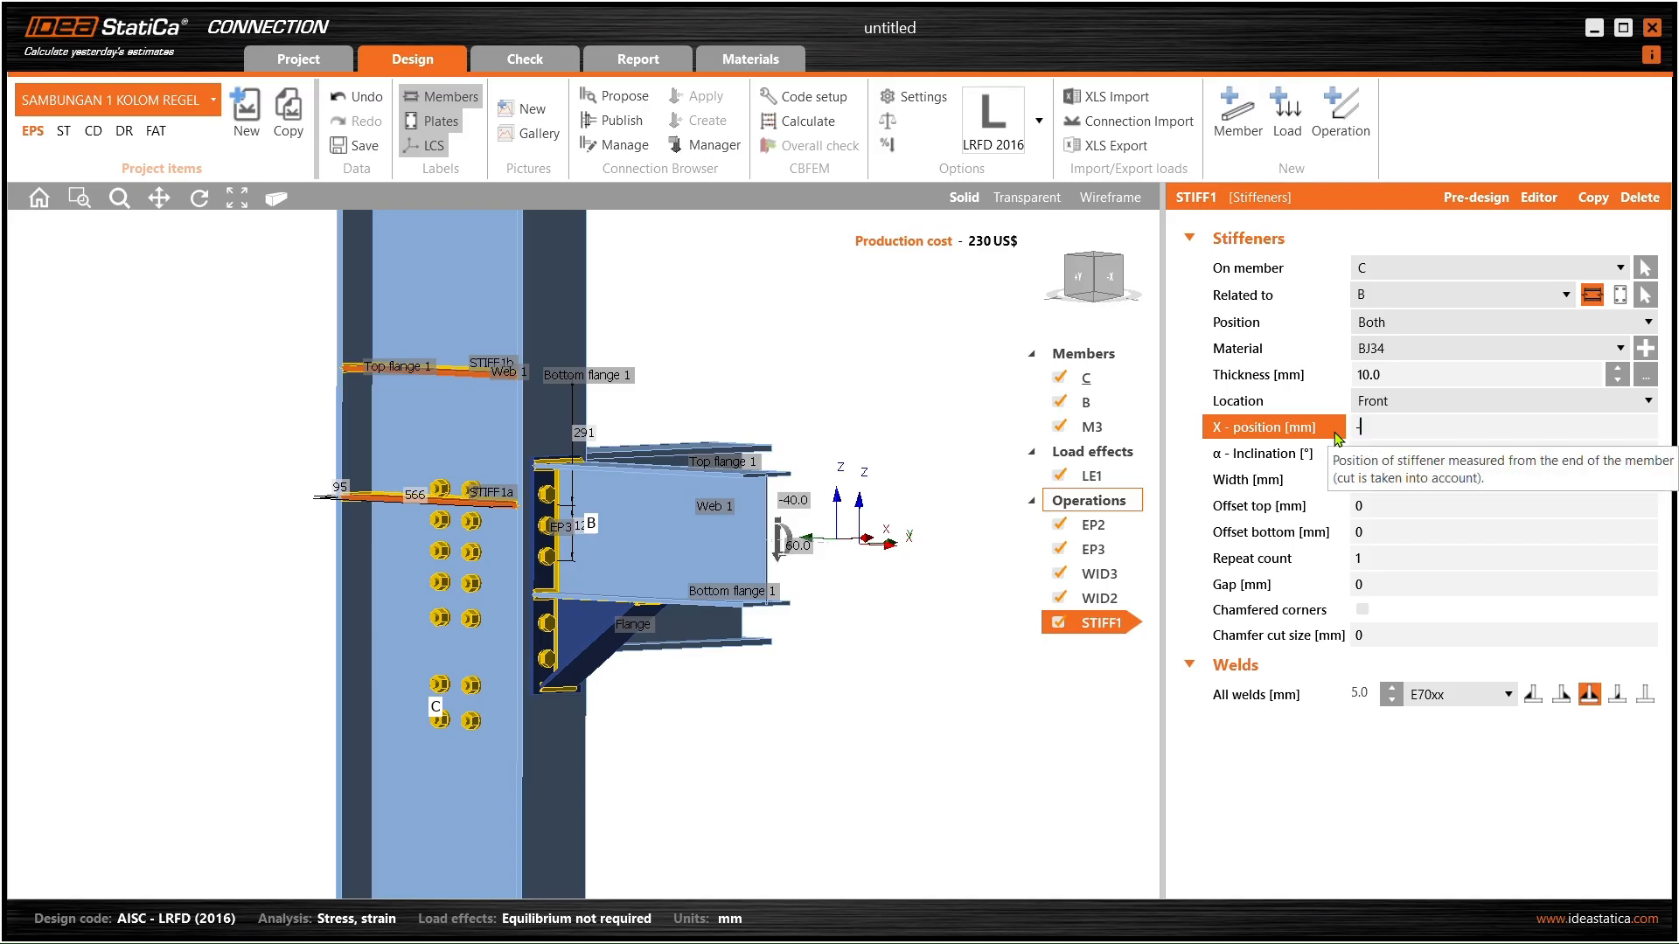
pyautogui.click(1377, 503)
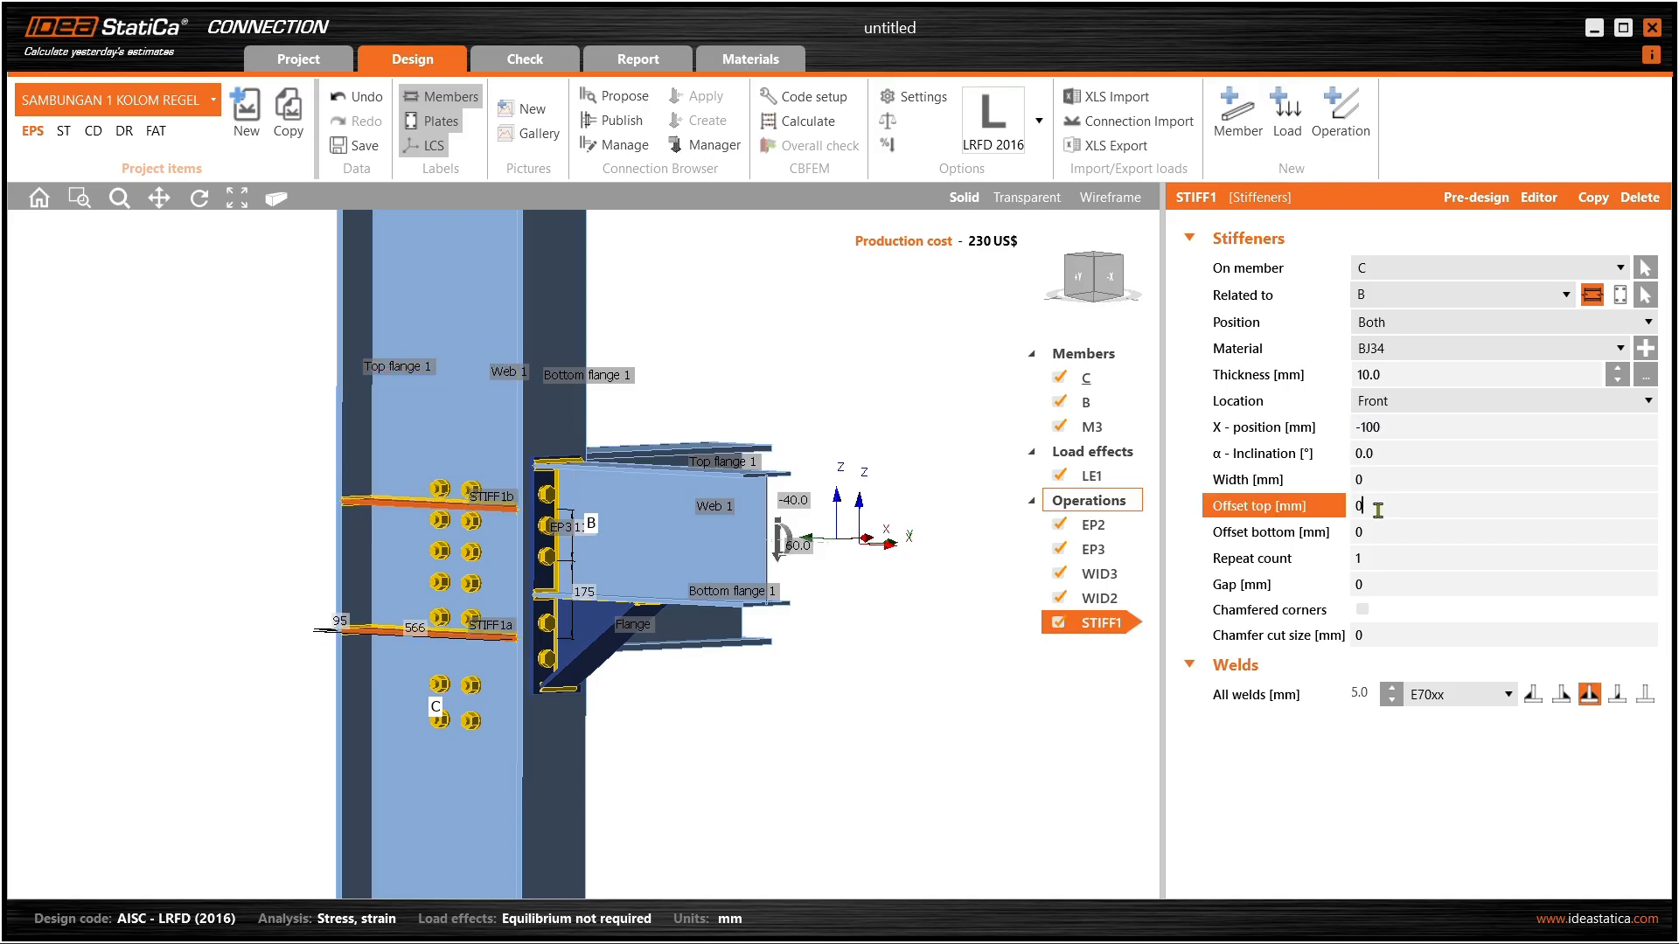
pyautogui.moveTo(548, 559)
pyautogui.mouseDown(button='middle')
pyautogui.moveTo(350, 581)
pyautogui.moveTo(499, 603)
pyautogui.moveTo(667, 558)
pyautogui.moveTo(367, 588)
pyautogui.moveTo(553, 575)
pyautogui.mouseUp(button='middle')
# - Try a 100 mm top offset, then restore the stiffener's top offset to 0
pyautogui.click(1360, 509)
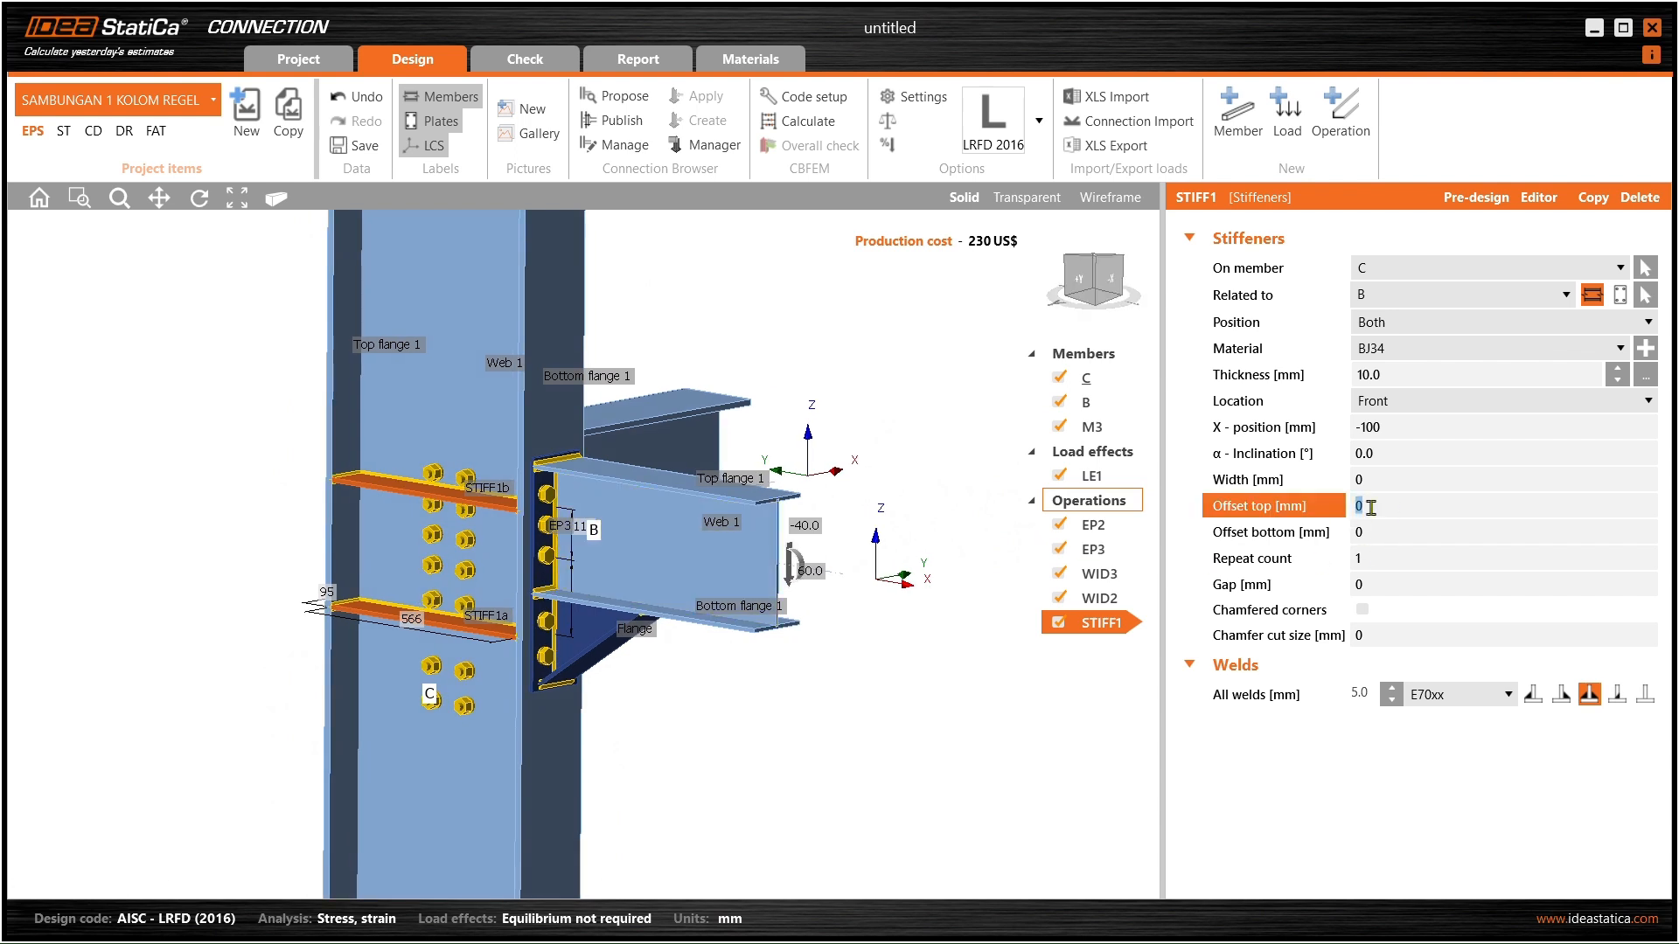
pyautogui.write('100')
pyautogui.press('Tab')
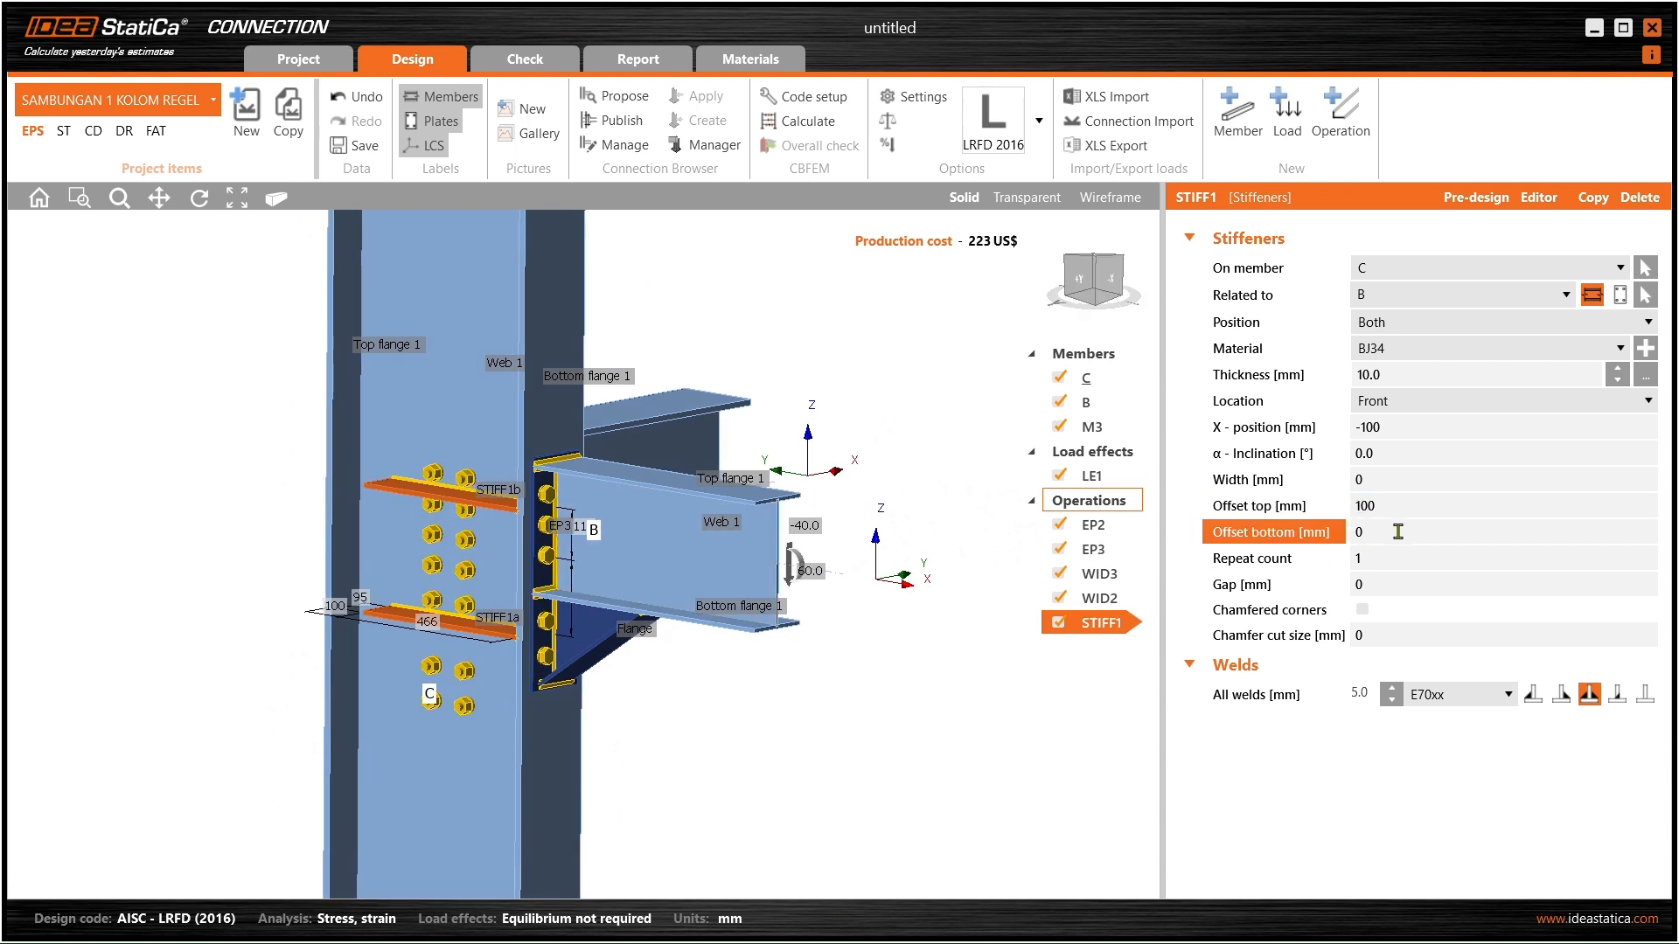
pyautogui.click(1375, 507)
pyautogui.click(1375, 480)
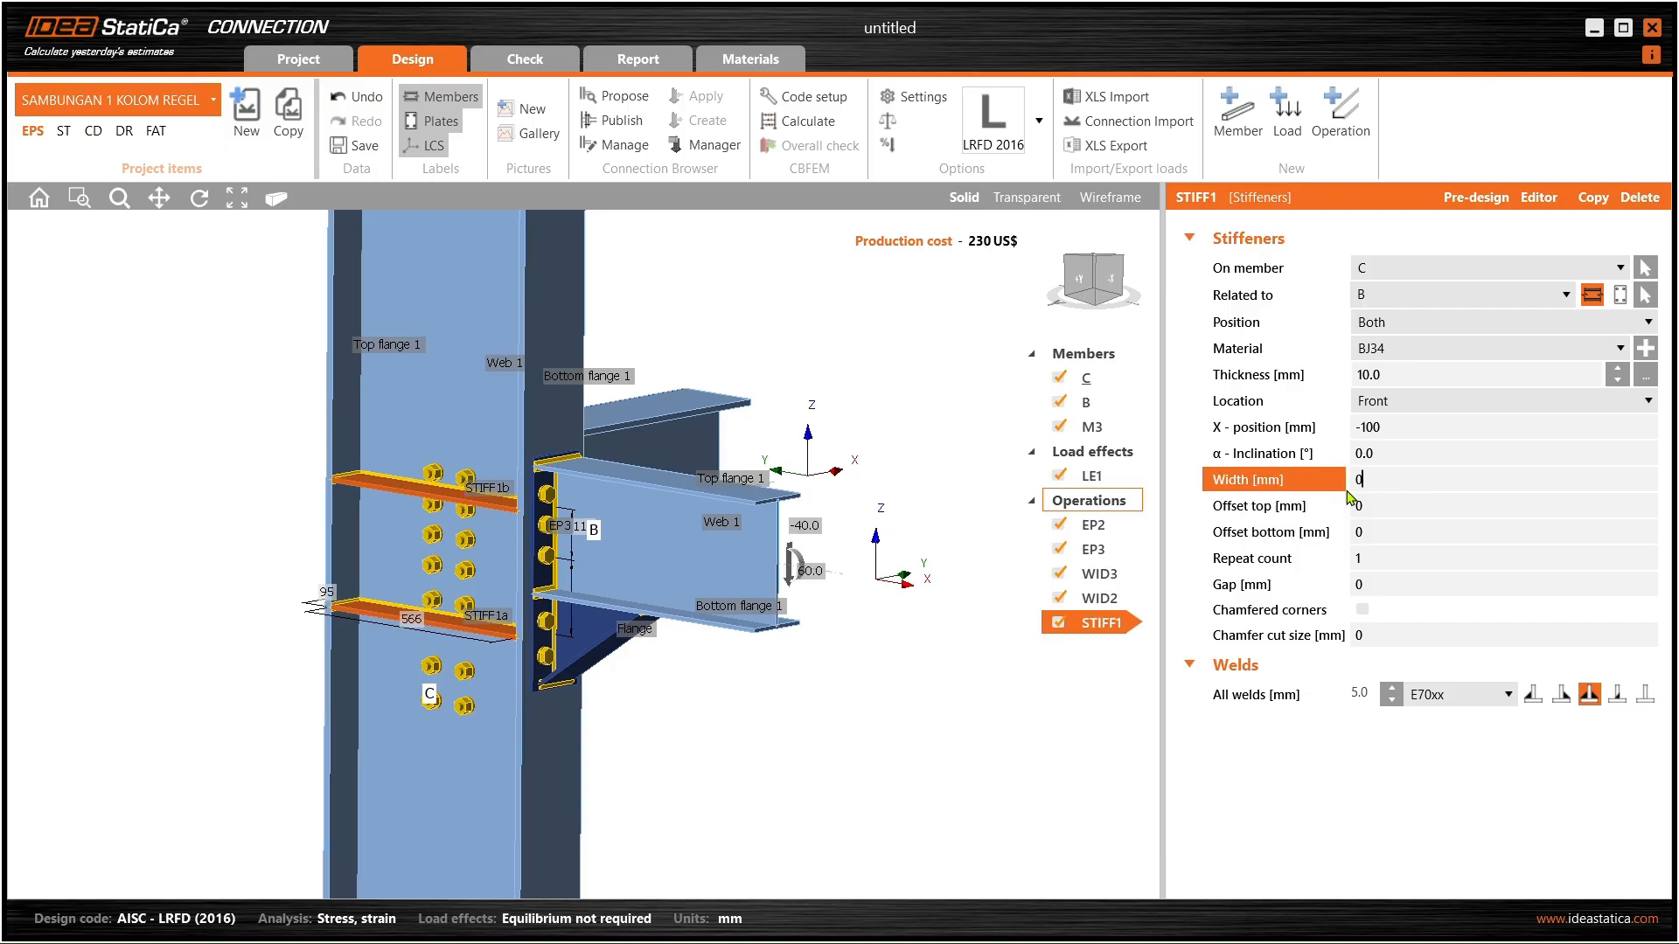
pyautogui.moveTo(555, 464); pyautogui.dragTo(634, 490, button='middle')
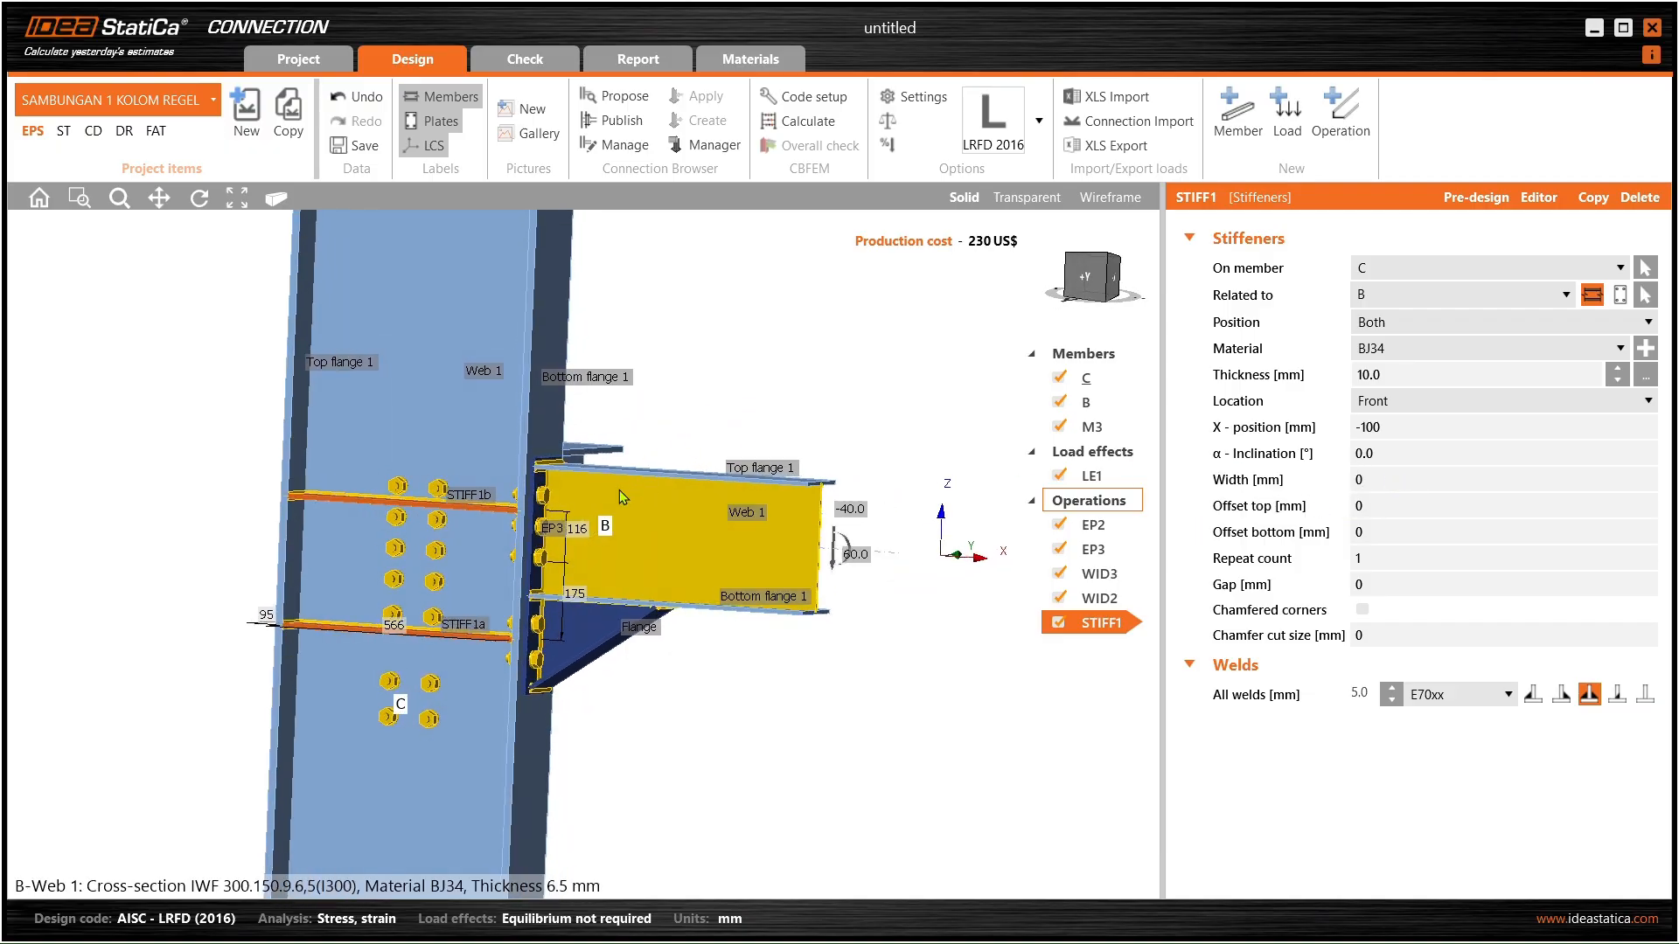
pyautogui.moveTo(496, 483); pyautogui.dragTo(476, 476, button='middle')
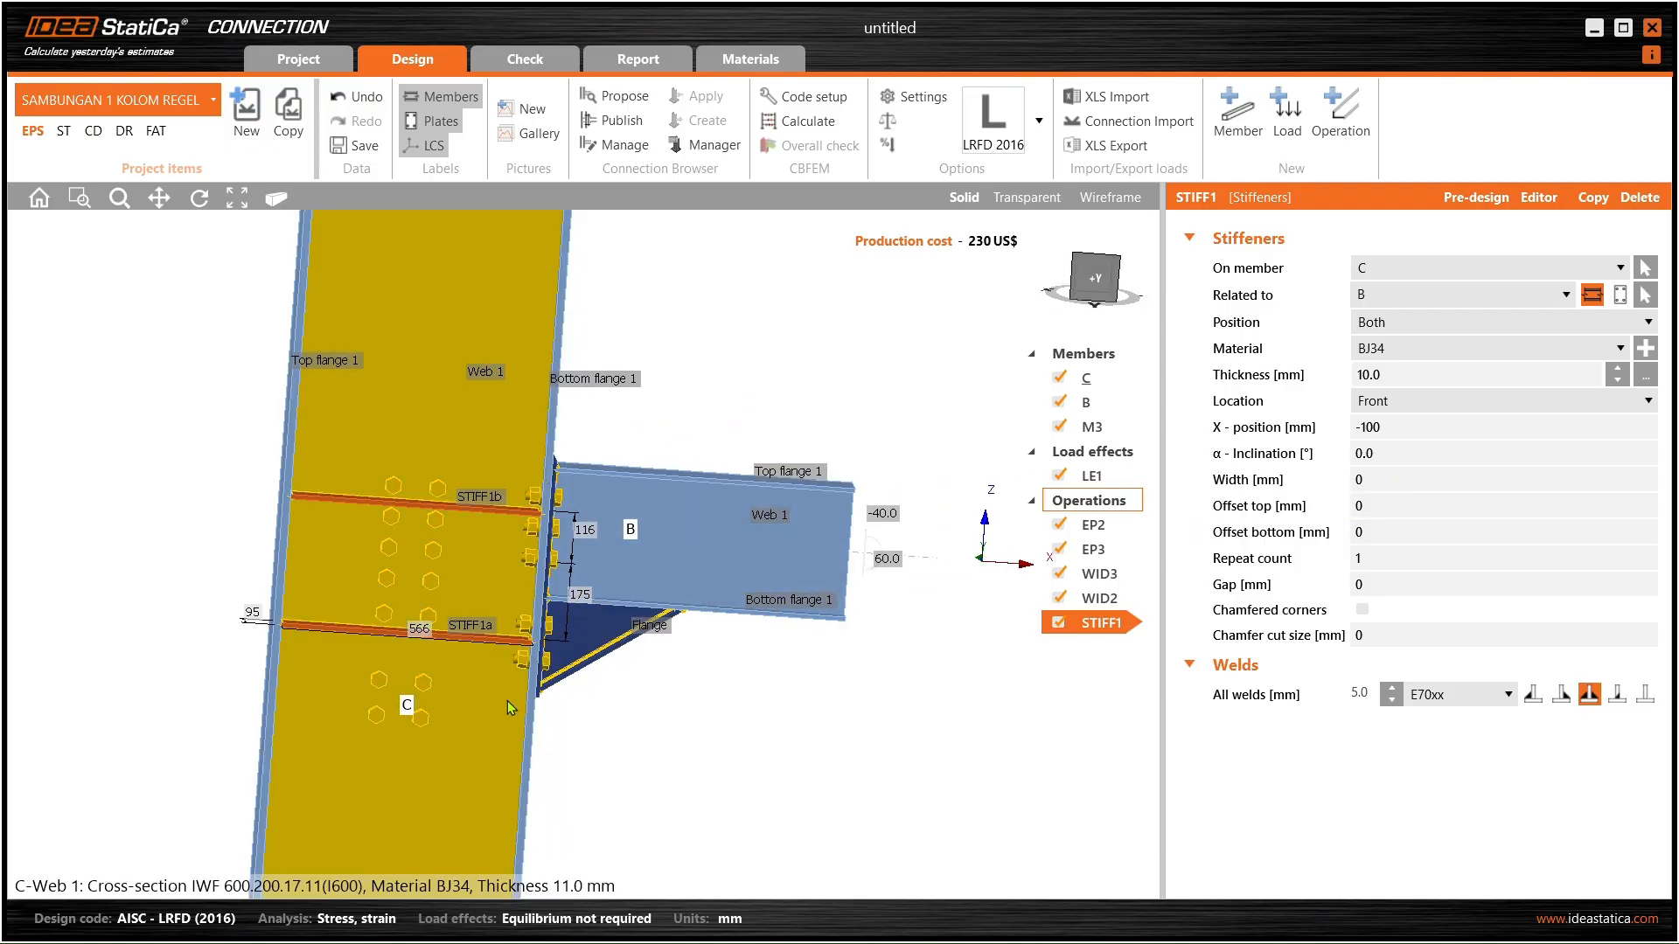
pyautogui.moveTo(497, 708); pyautogui.dragTo(577, 691, button='middle')
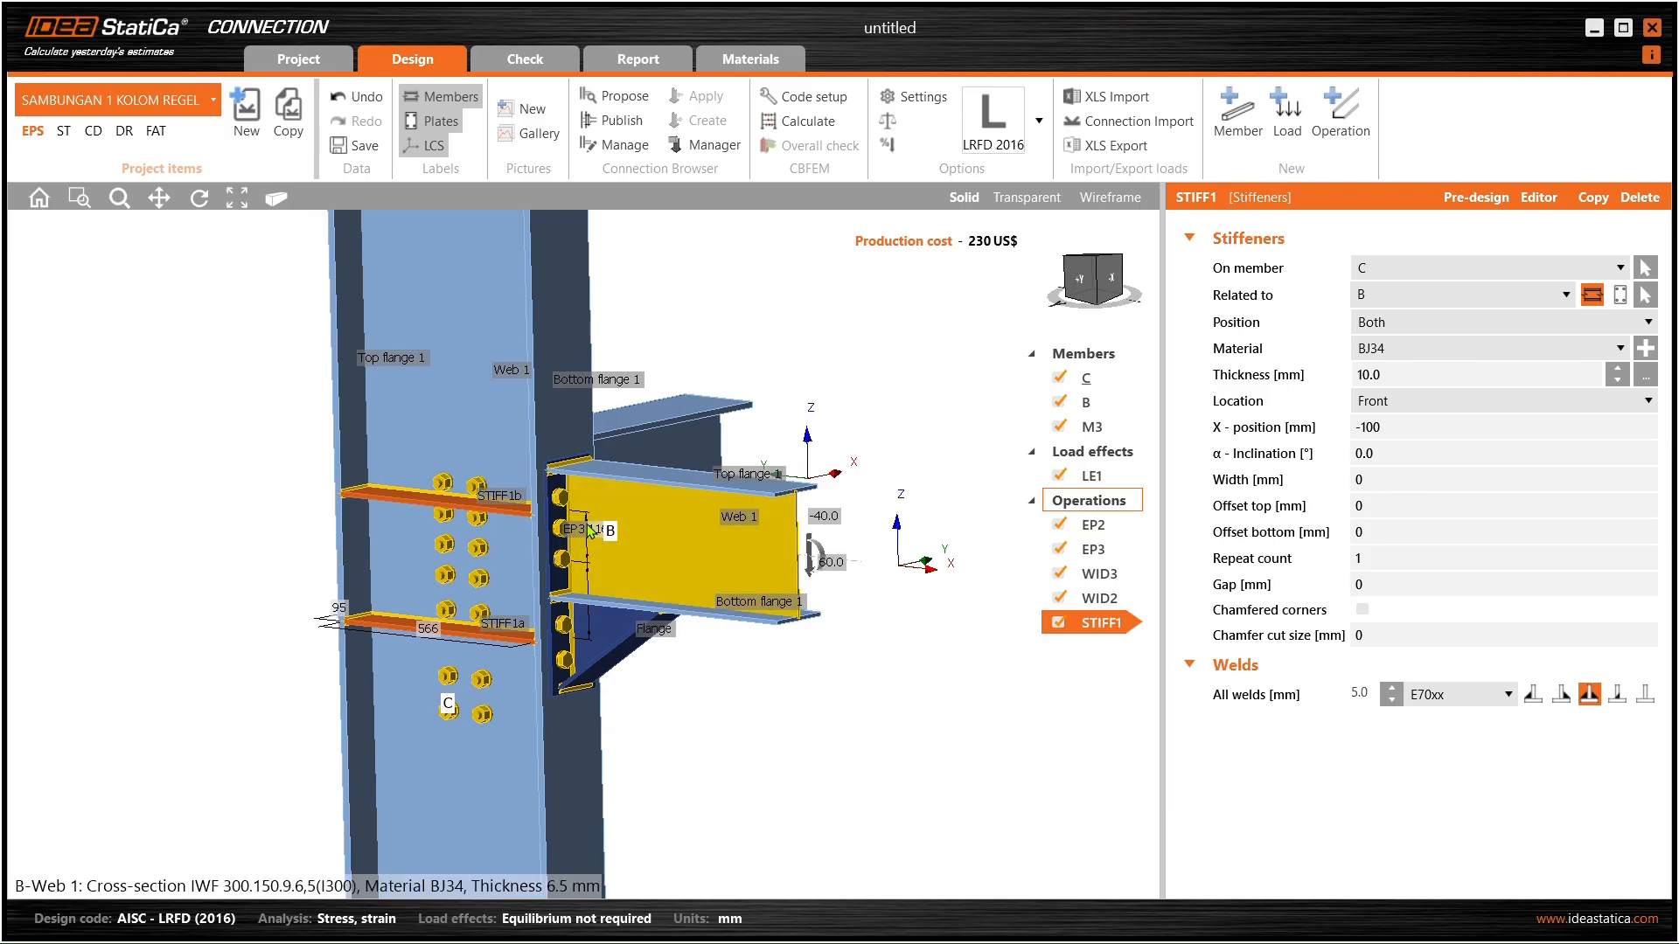
pyautogui.click(1440, 325)
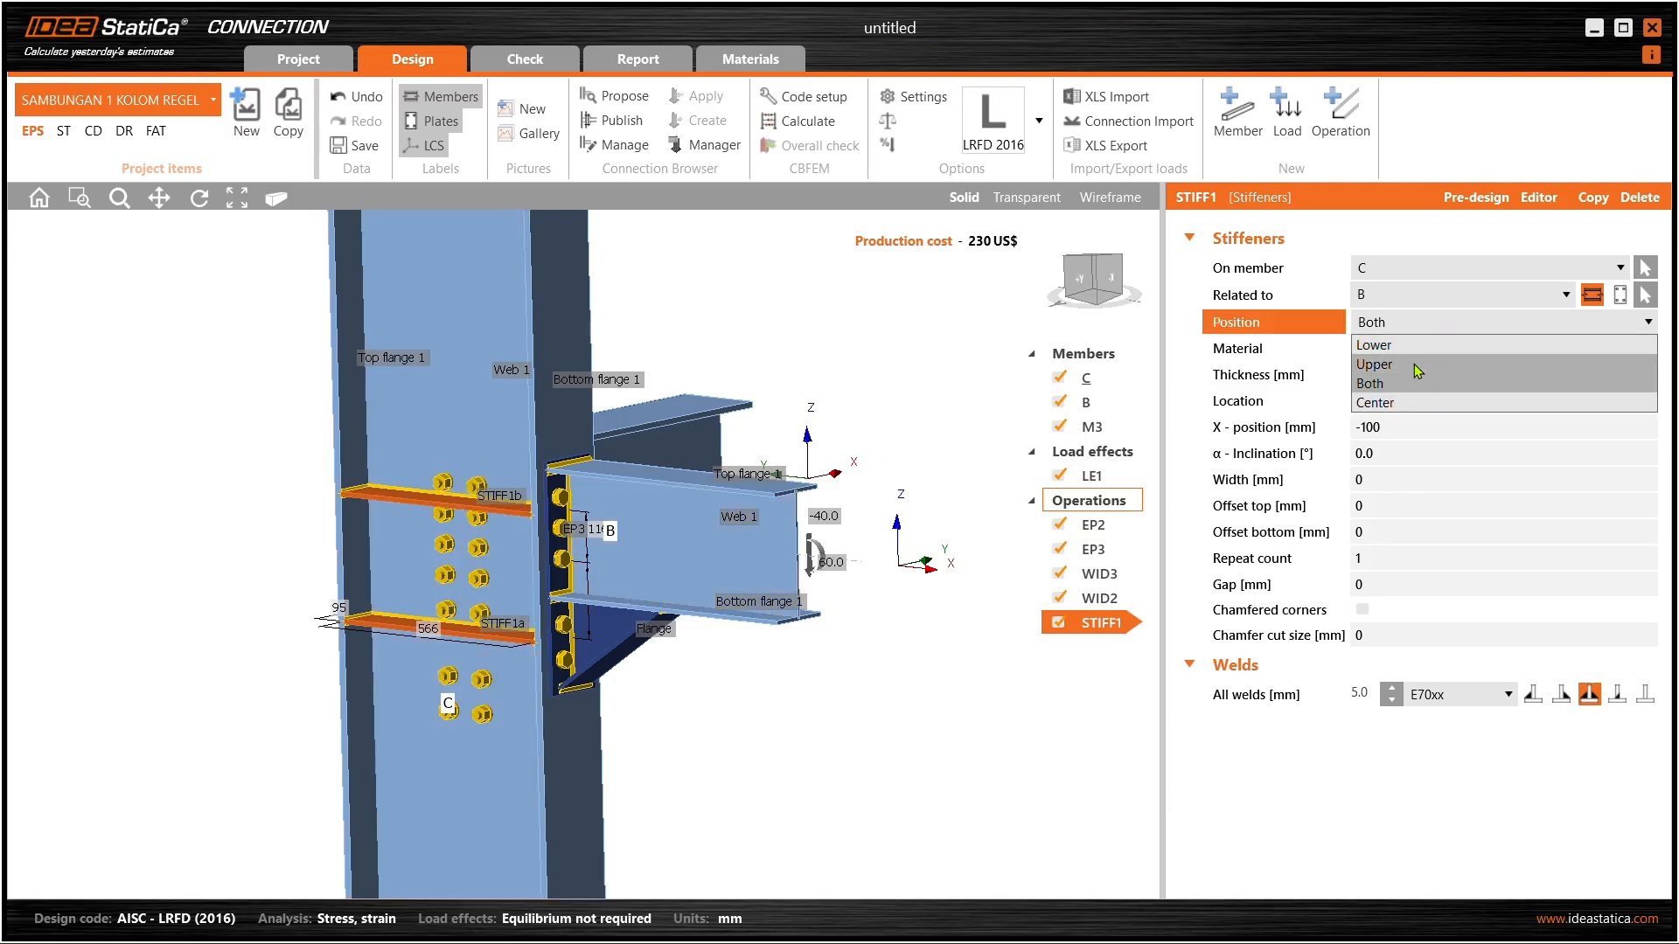
# - Switch STIFF1 to a single Center stiffener and set its X-position to 150 mm
pyautogui.click(1417, 403)
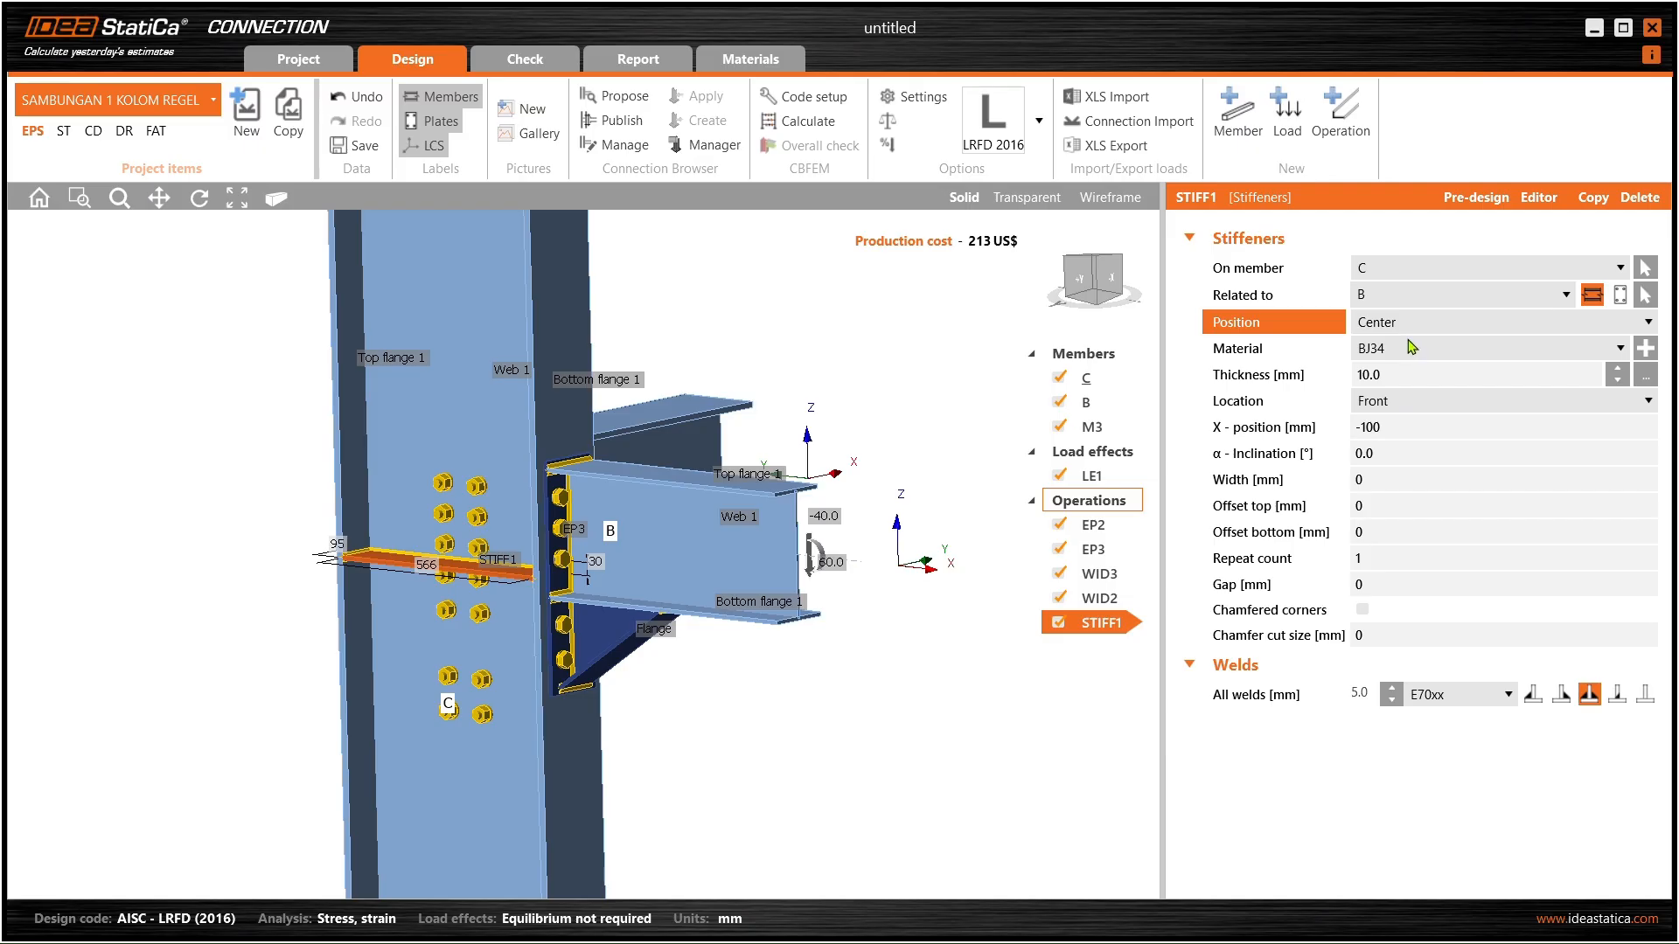
pyautogui.moveTo(570, 539); pyautogui.dragTo(300, 658, button='middle')
pyautogui.click(1270, 435)
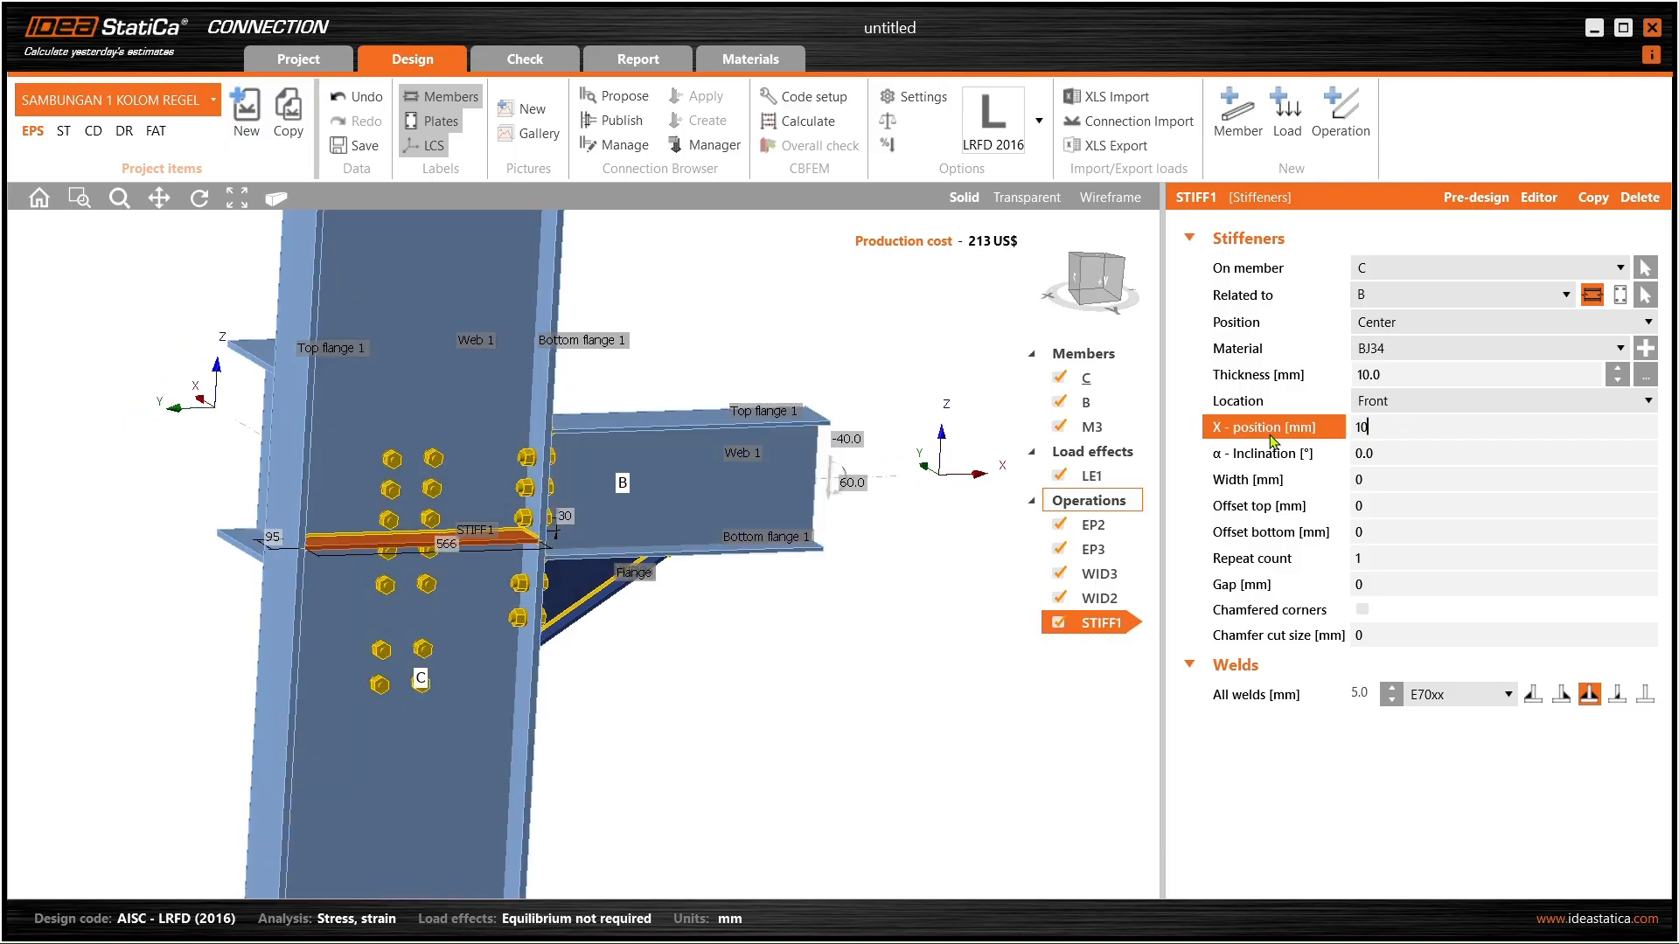
pyautogui.click(1379, 452)
pyautogui.scroll(4, 439, 460)
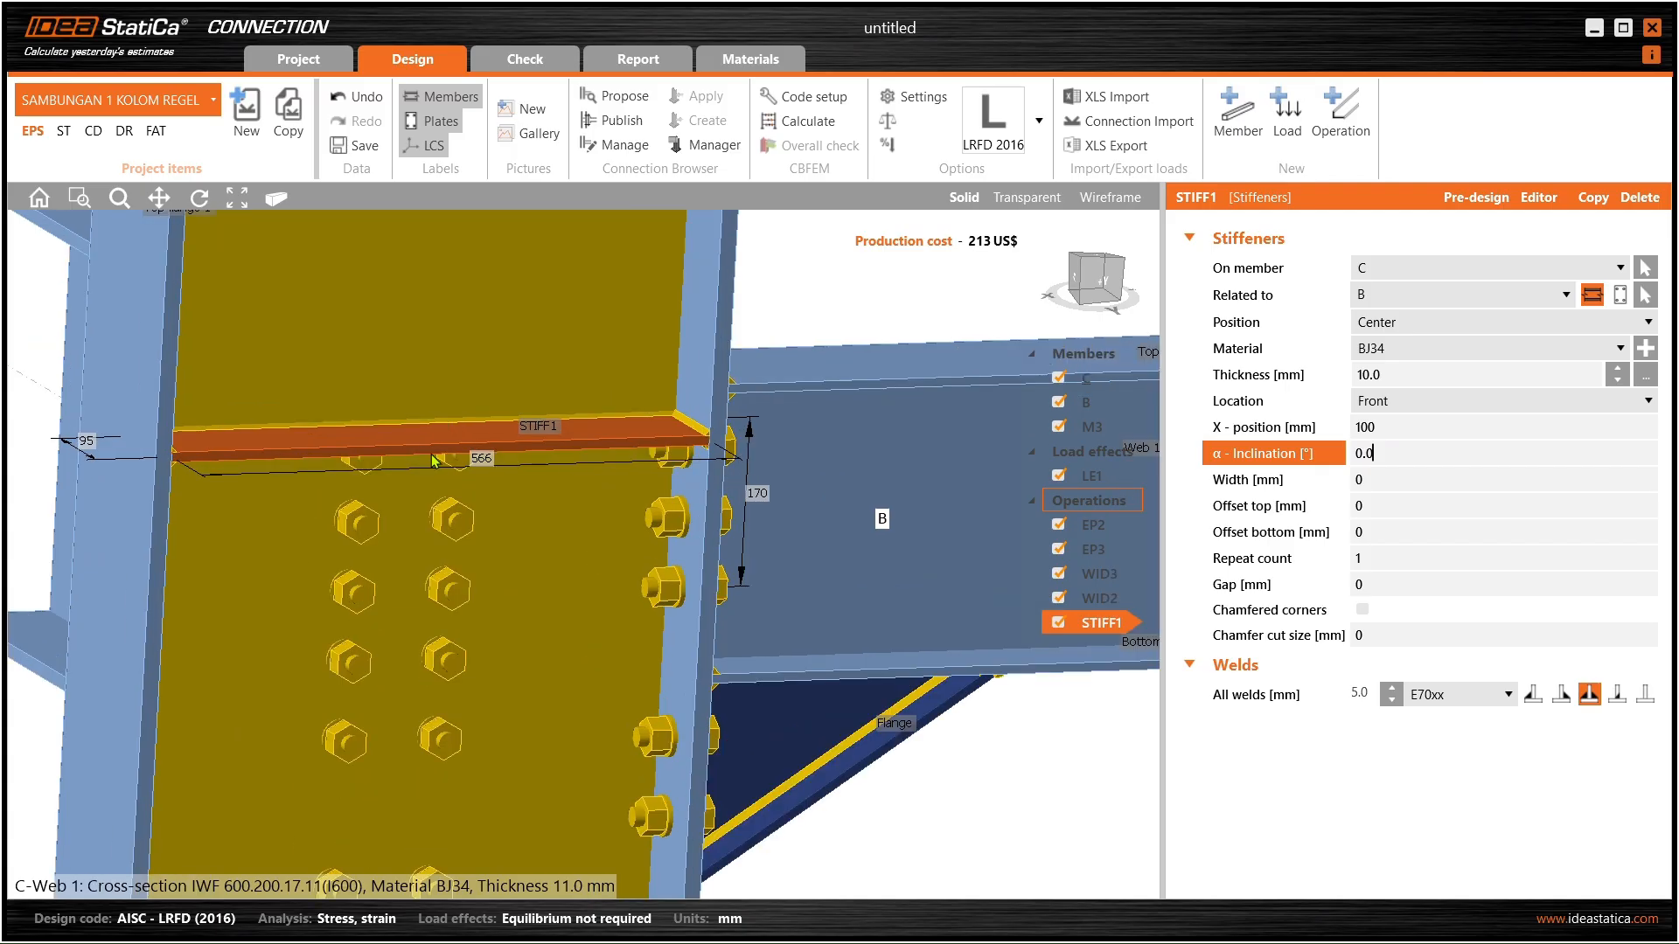
pyautogui.moveTo(507, 435); pyautogui.dragTo(461, 415, button='middle')
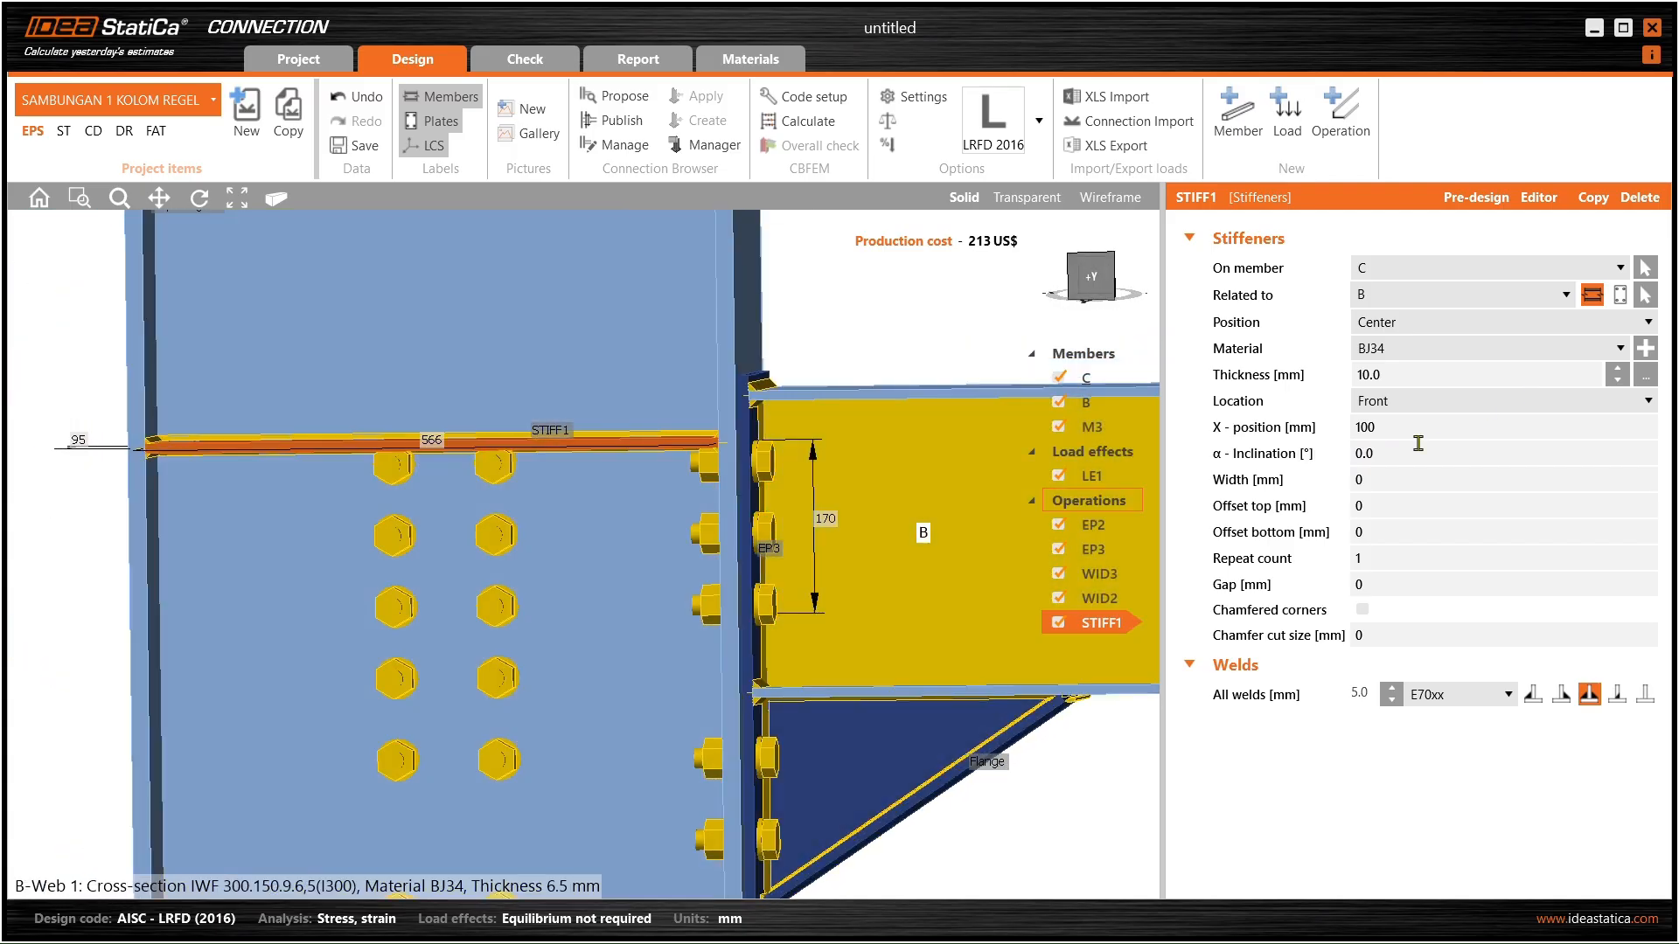
pyautogui.moveTo(1404, 434); pyautogui.dragTo(1296, 445)
pyautogui.write('1')
pyautogui.click(1371, 456)
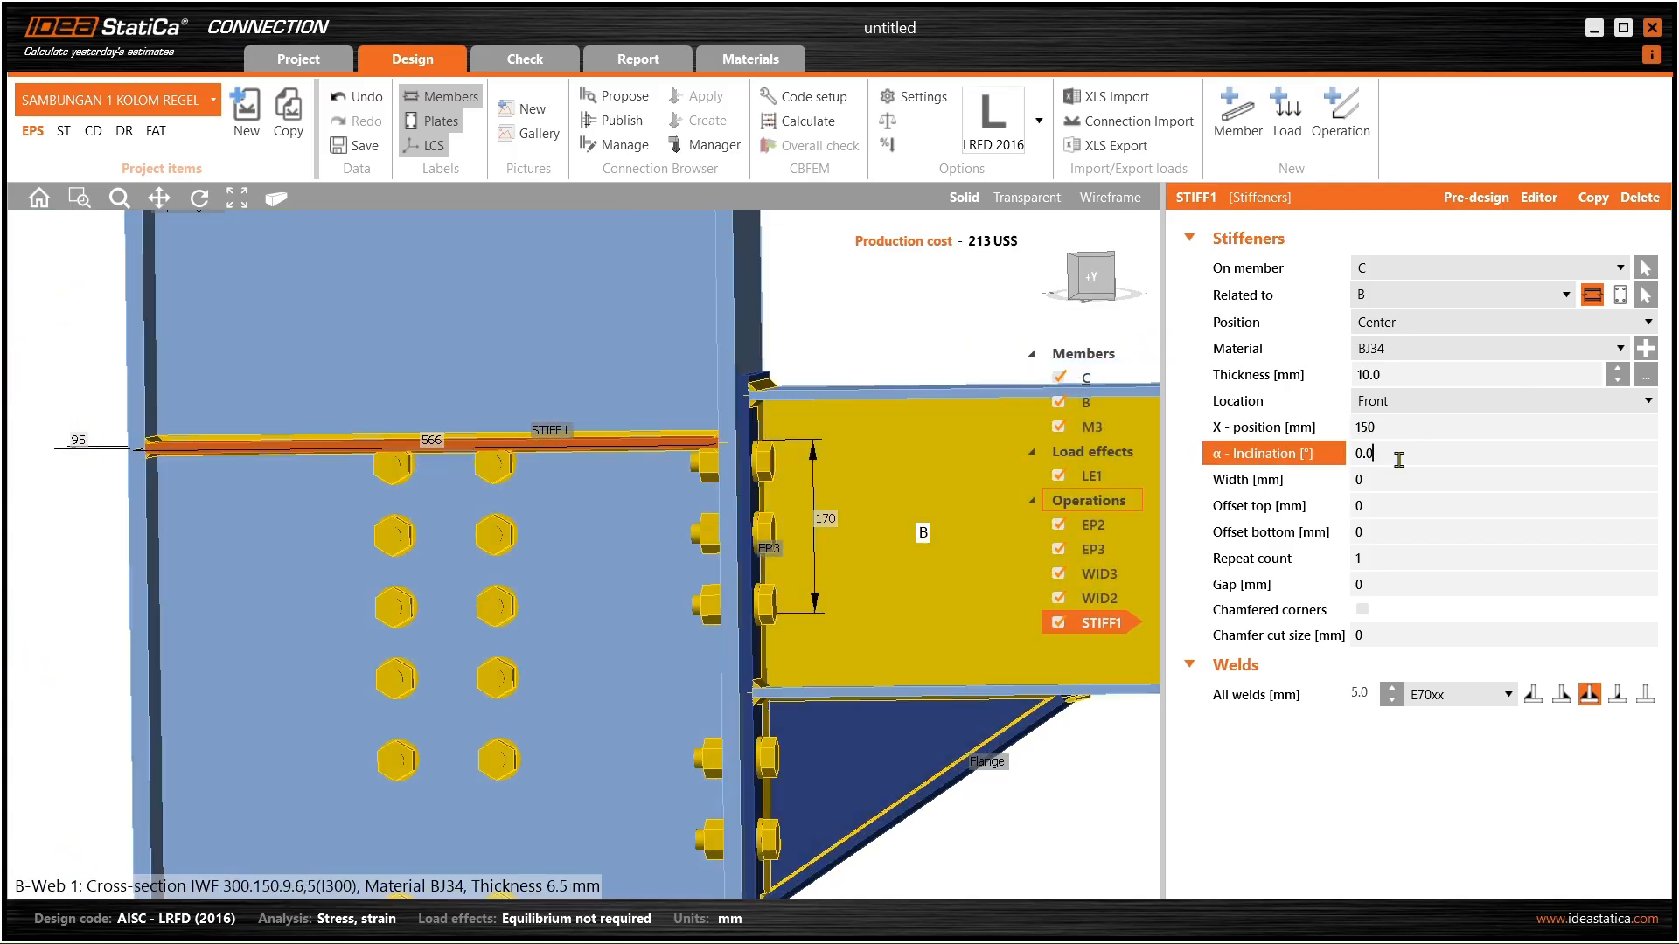
# - Show the model see-through and inspect beams B and M3 around the stiffener
pyautogui.moveTo(759, 438); pyautogui.dragTo(636, 446, button='right')
pyautogui.scroll(-2, 743, 444)
pyautogui.moveTo(813, 451); pyautogui.dragTo(855, 449, button='right')
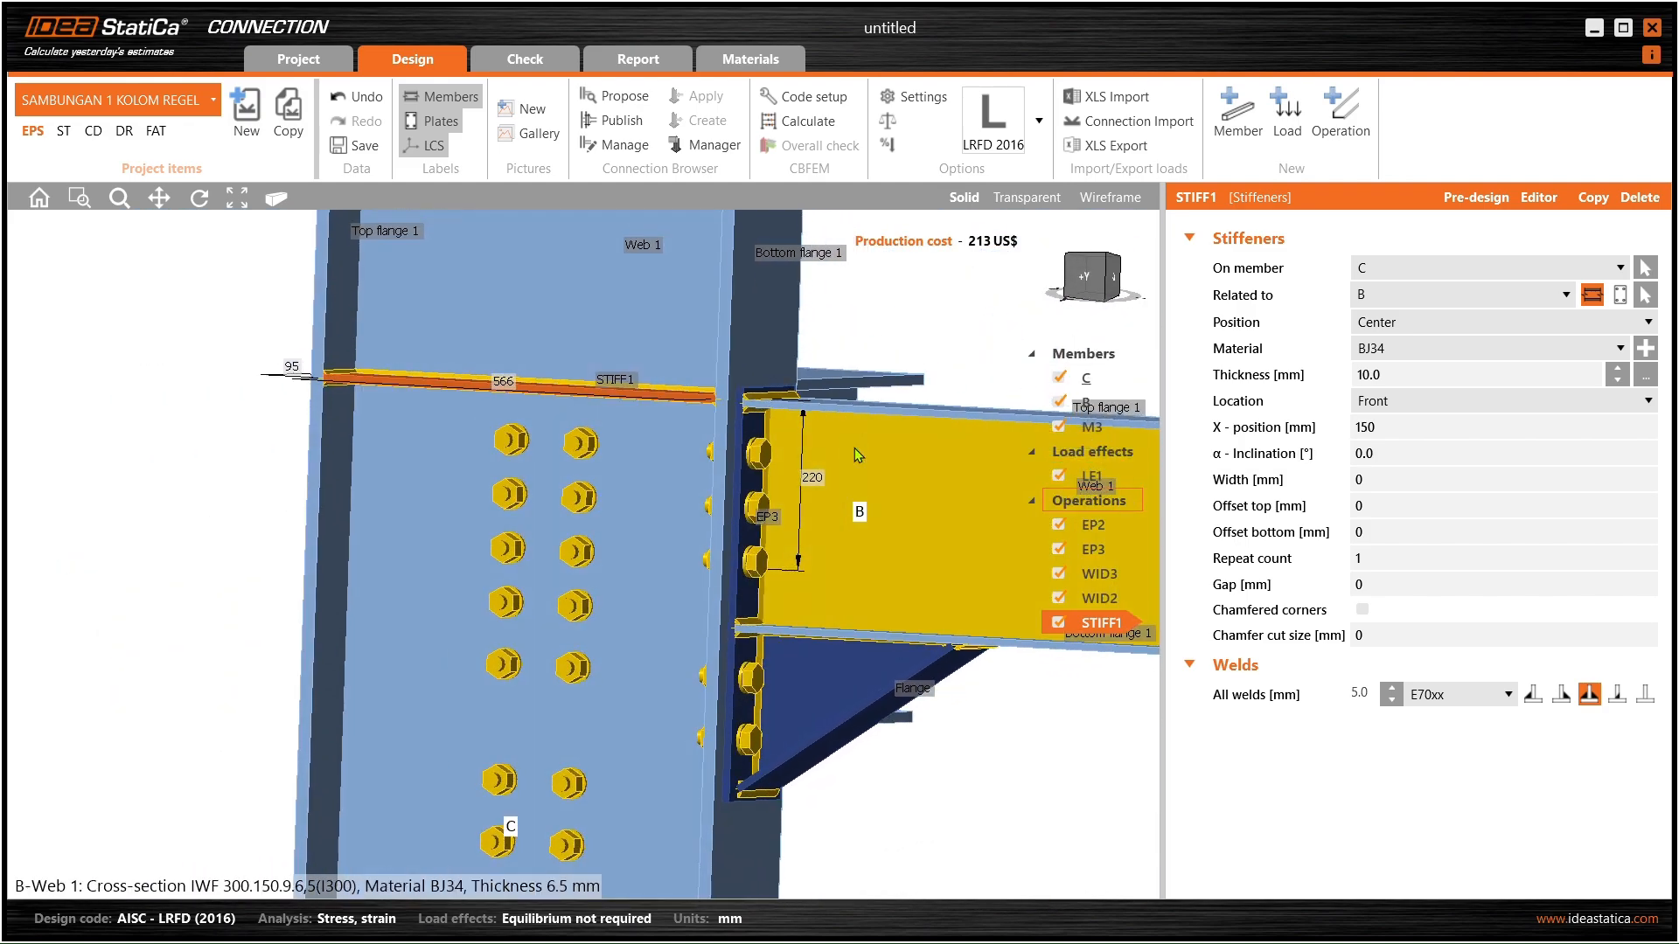
pyautogui.click(1008, 199)
pyautogui.moveTo(892, 332); pyautogui.dragTo(651, 418, button='right')
pyautogui.scroll(-2, 656, 421)
pyautogui.click(743, 459)
pyautogui.moveTo(761, 449)
pyautogui.mouseDown(button='right')
pyautogui.moveTo(612, 437)
pyautogui.moveTo(744, 455)
pyautogui.mouseUp(button='right')
pyautogui.click(930, 351)
pyautogui.scroll(-3, 490, 402)
pyautogui.click(699, 448)
pyautogui.scroll(4, 395, 408)
pyautogui.moveTo(398, 407); pyautogui.dragTo(735, 394, button='right')
# - Return to solid display and select stiffener STIFF1 to review its settings
pyautogui.click(967, 201)
pyautogui.scroll(-5, 669, 406)
pyautogui.moveTo(603, 451); pyautogui.dragTo(394, 469, button='right')
pyautogui.scroll(3, 669, 424)
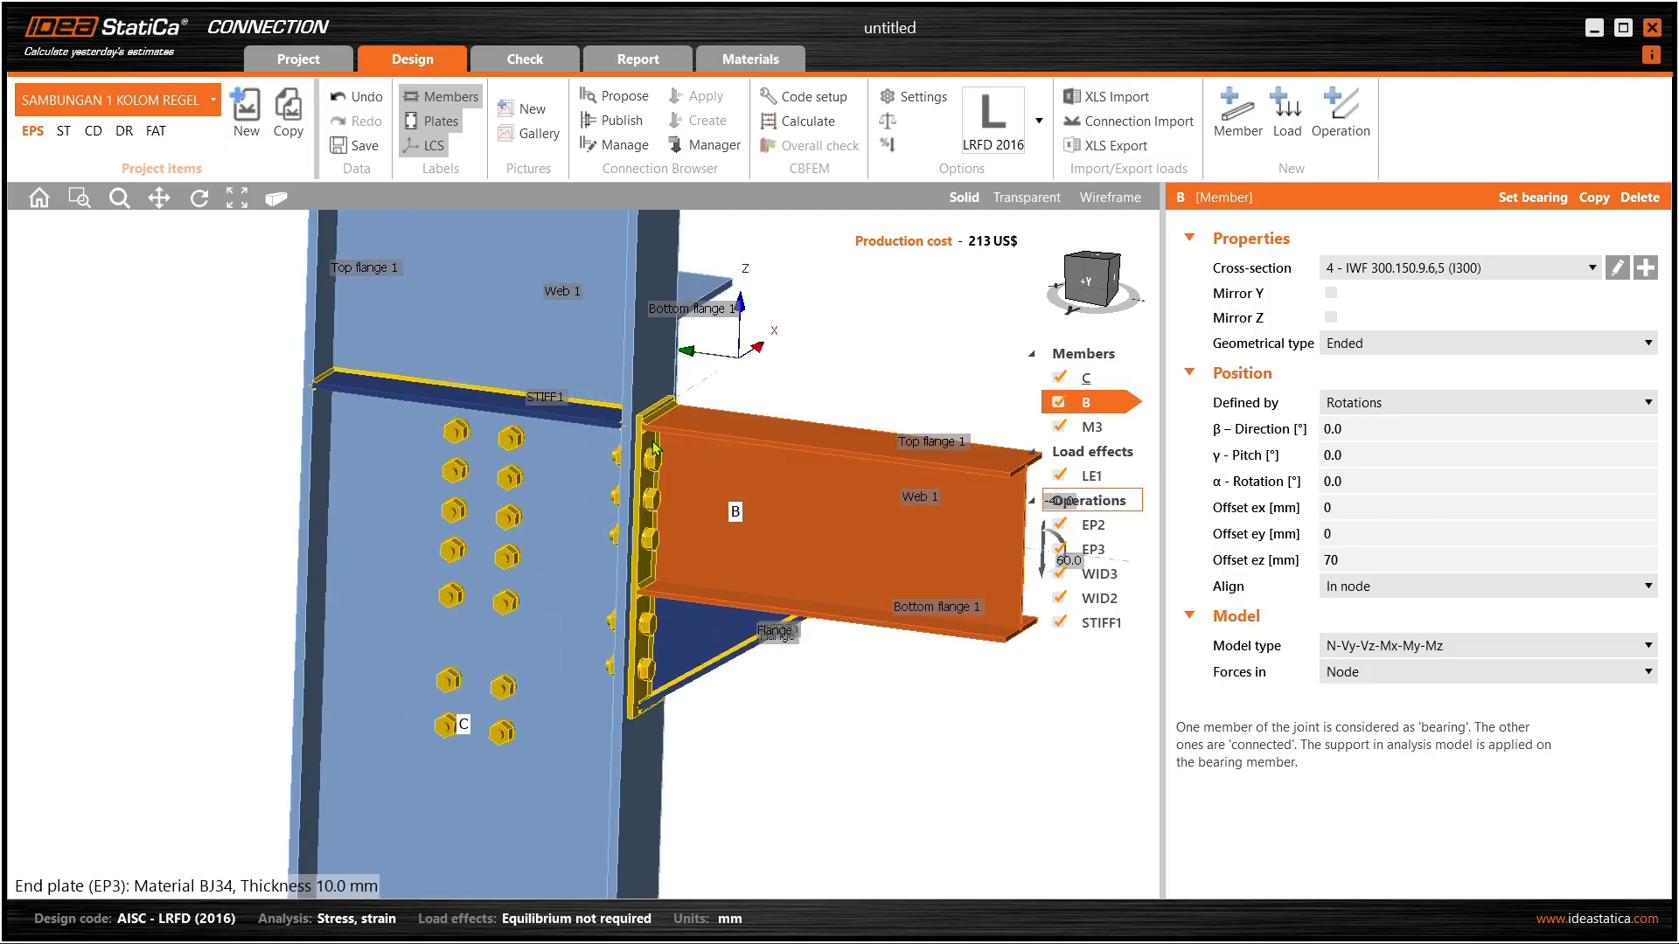
pyautogui.scroll(-3, 654, 426)
pyautogui.moveTo(654, 426); pyautogui.dragTo(652, 401, button='middle')
pyautogui.moveTo(653, 401); pyautogui.dragTo(603, 399, button='right')
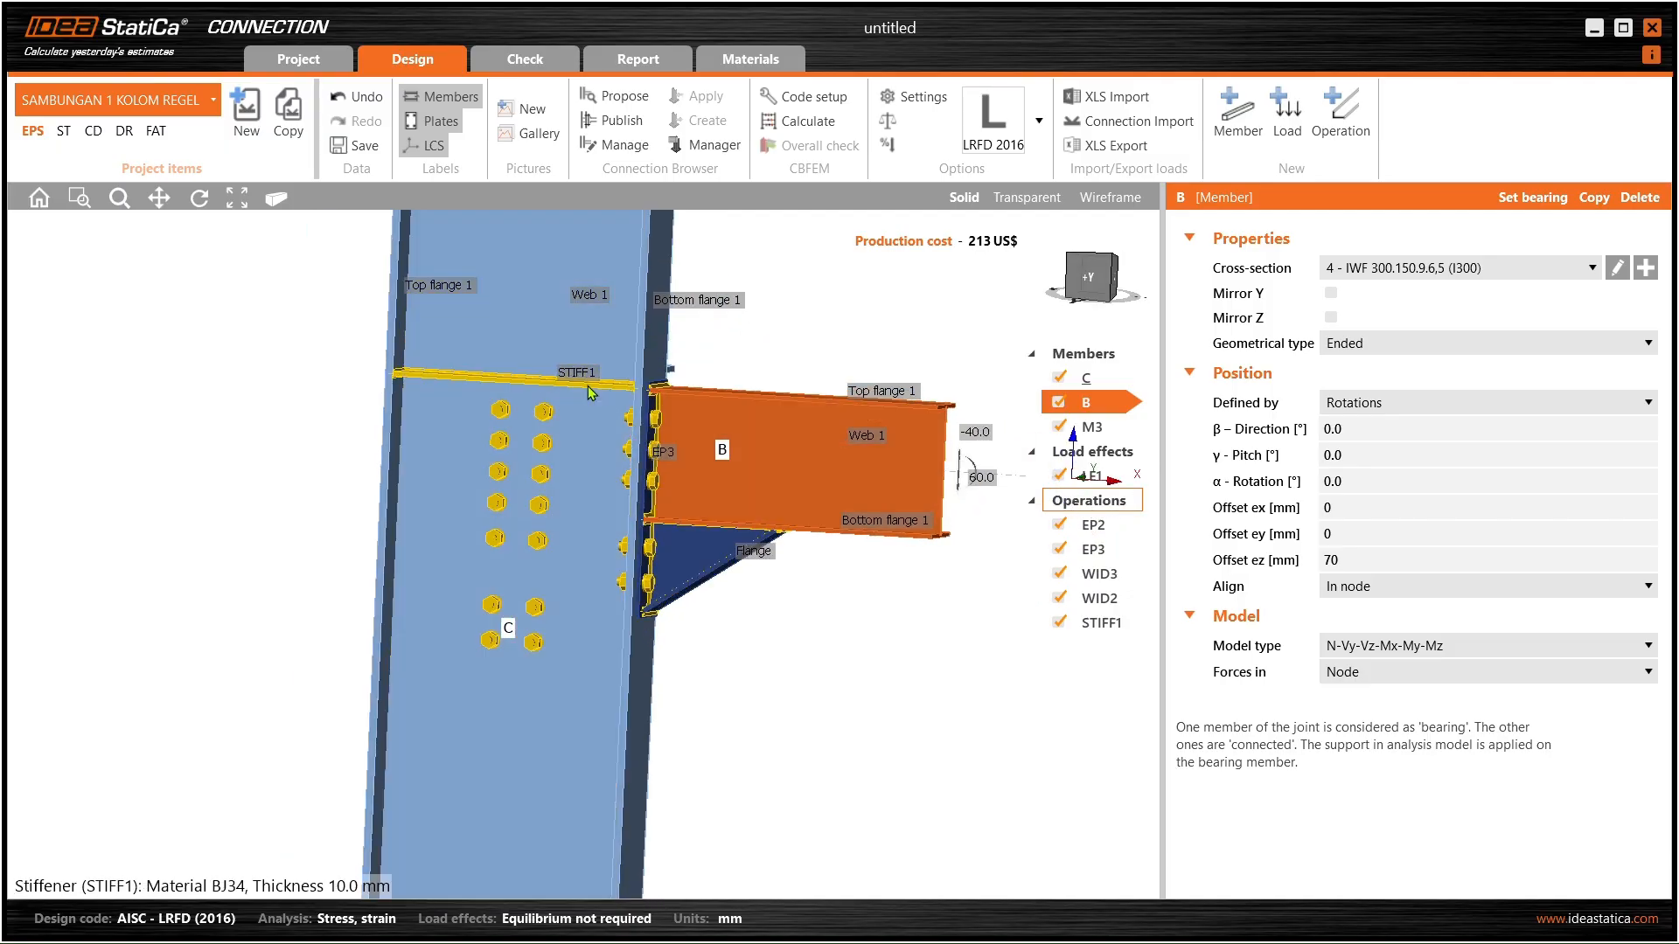
pyautogui.click(579, 379)
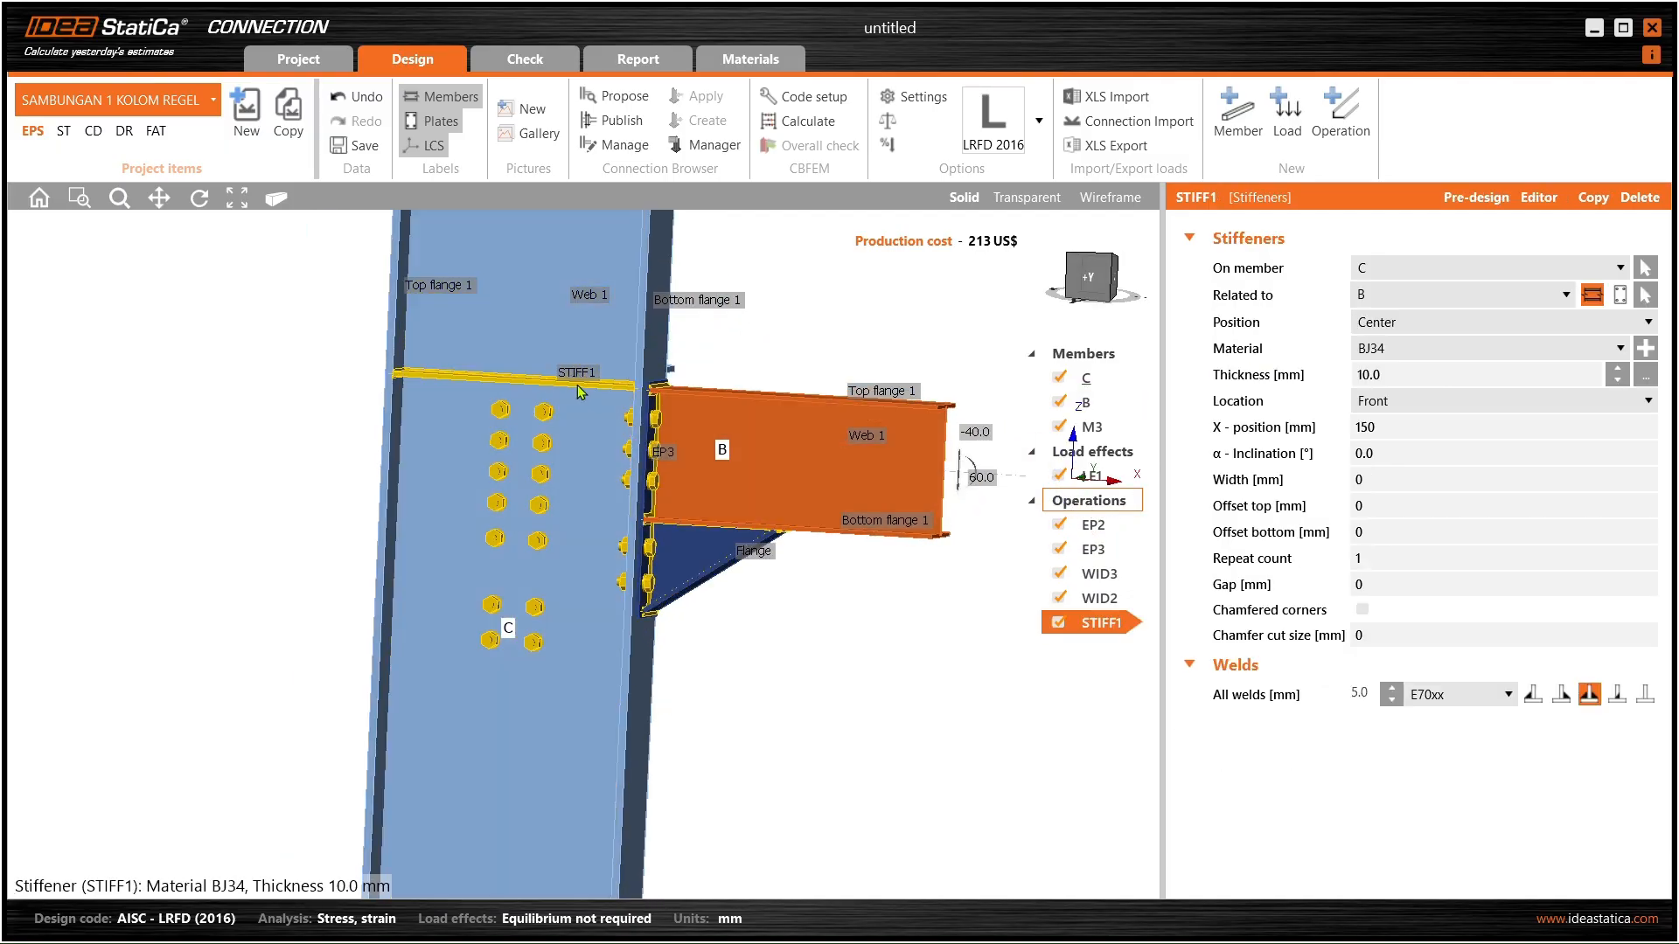
pyautogui.moveTo(700, 437); pyautogui.dragTo(866, 520, button='right')
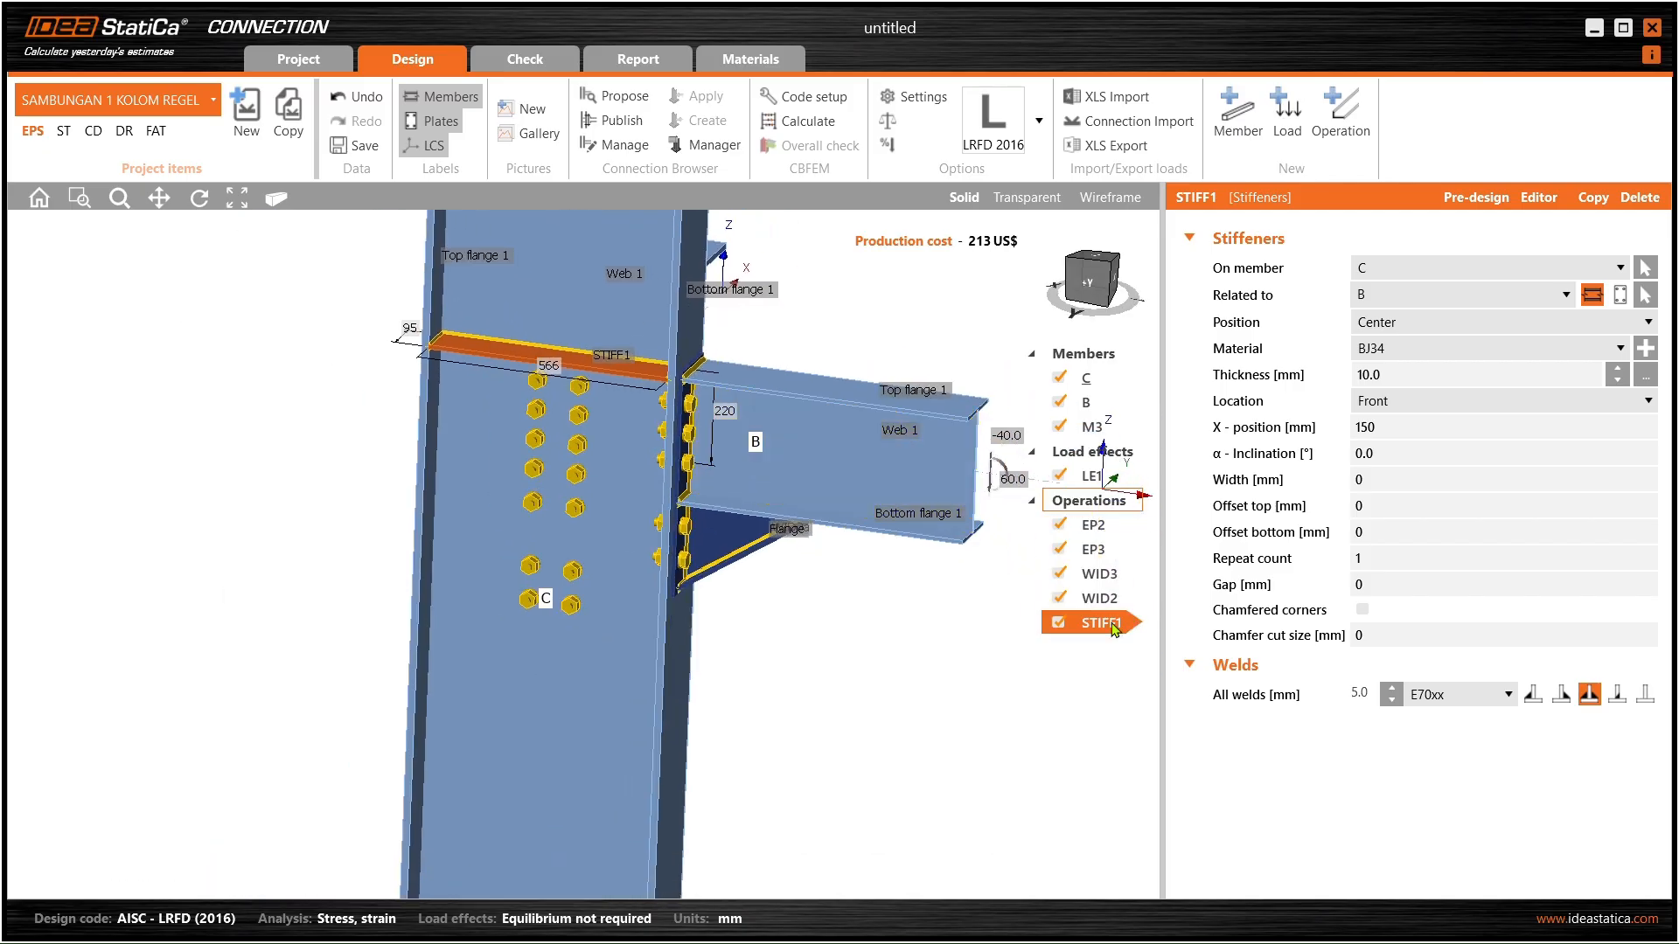
pyautogui.rightClick(1112, 624)
# - Copy STIFF1 as STIFF2 and move it to X-position -500 mm on column C
pyautogui.click(1154, 637)
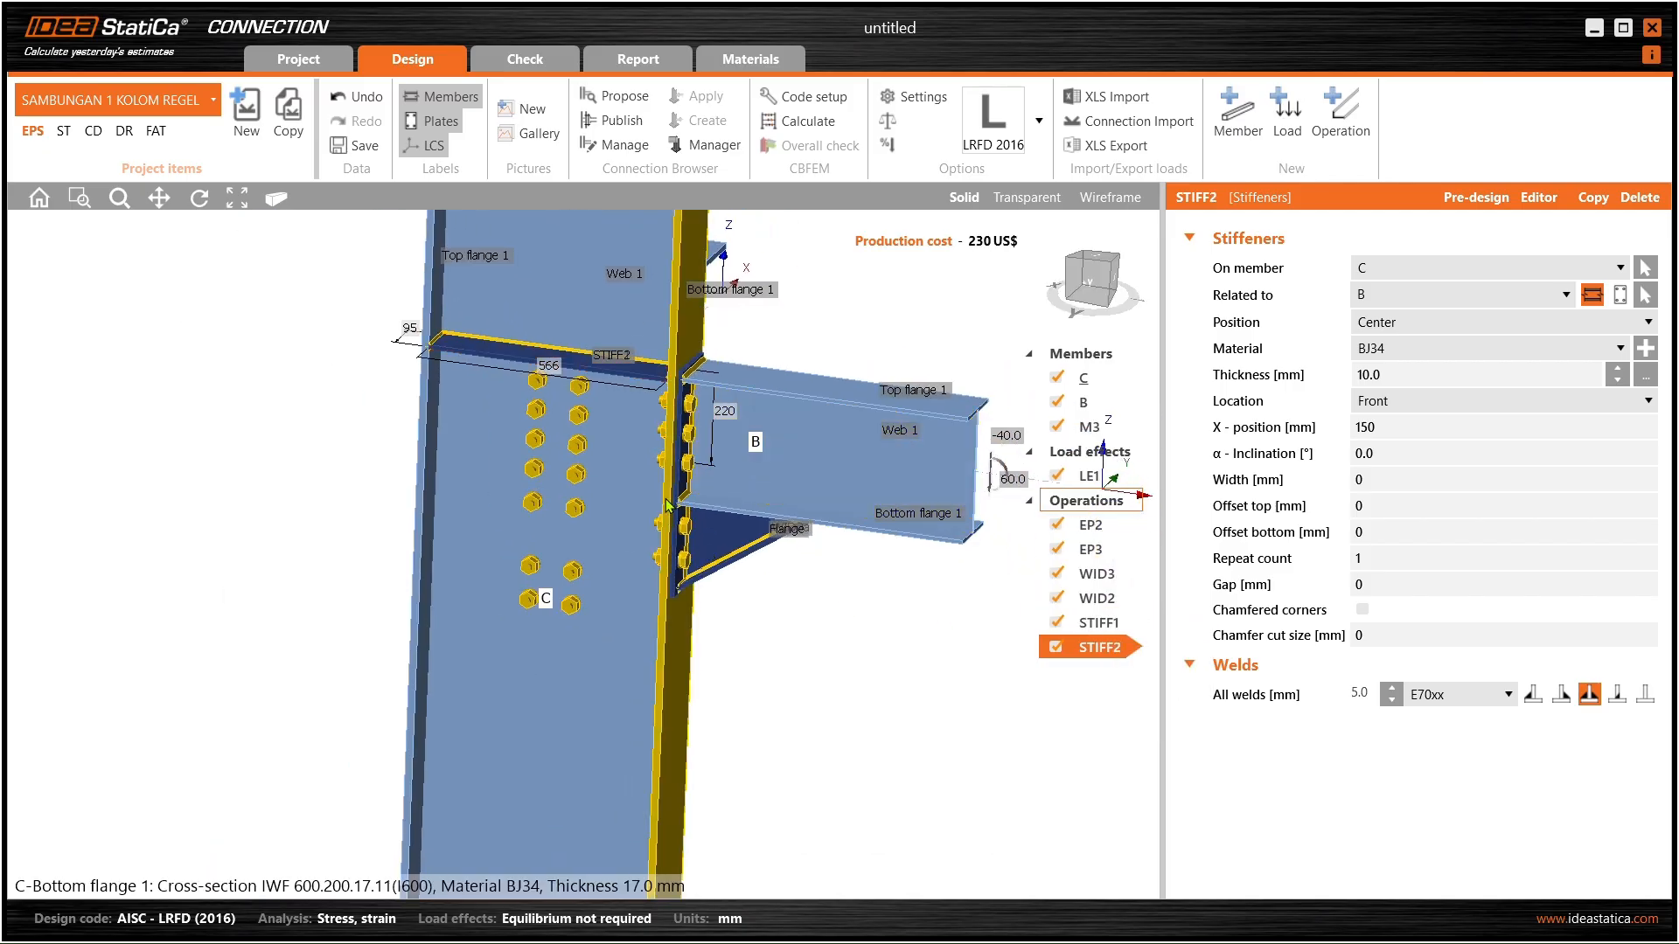
pyautogui.click(1408, 434)
pyautogui.write('-')
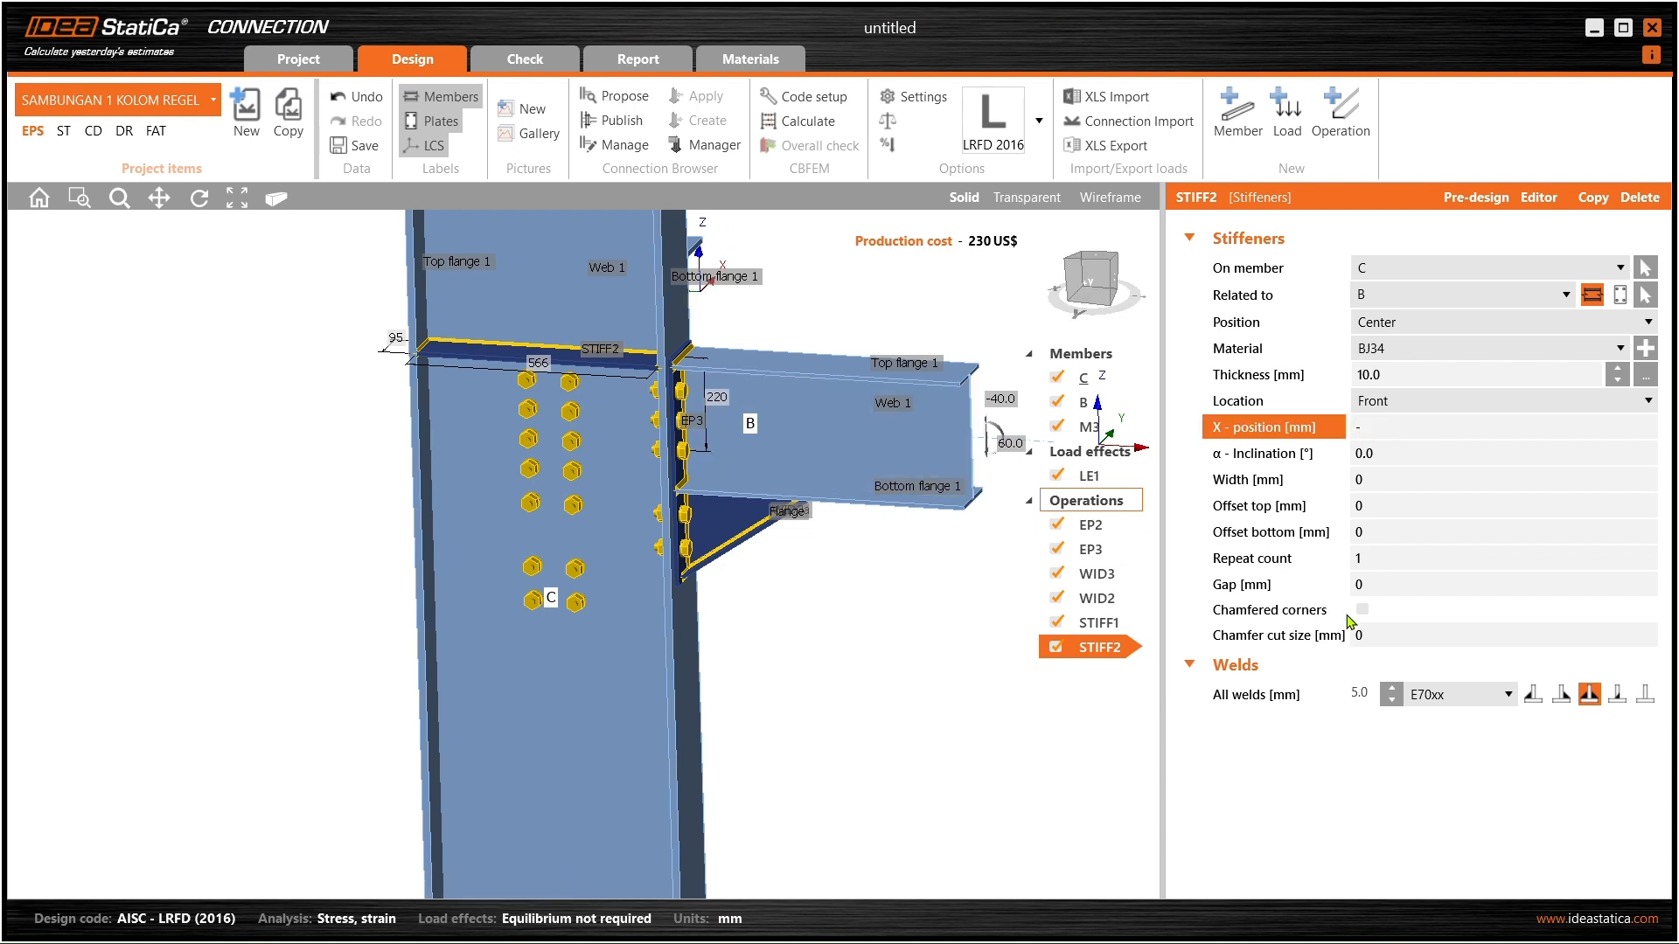
pyautogui.click(1410, 455)
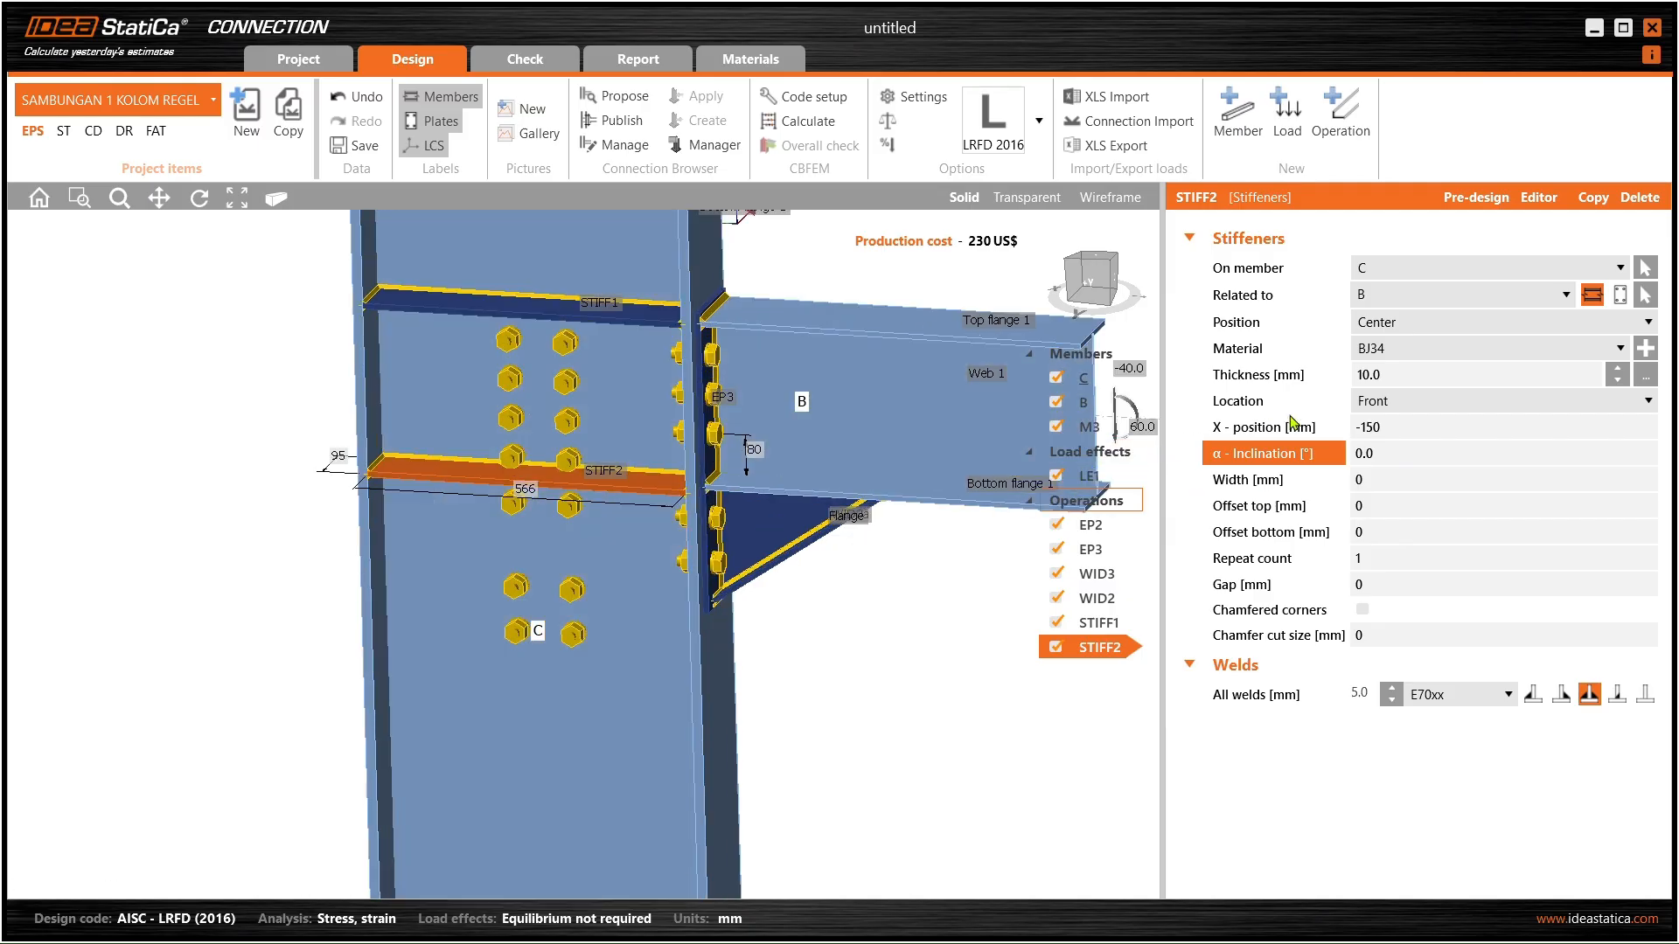
pyautogui.hotkey('shift', 'Tab')
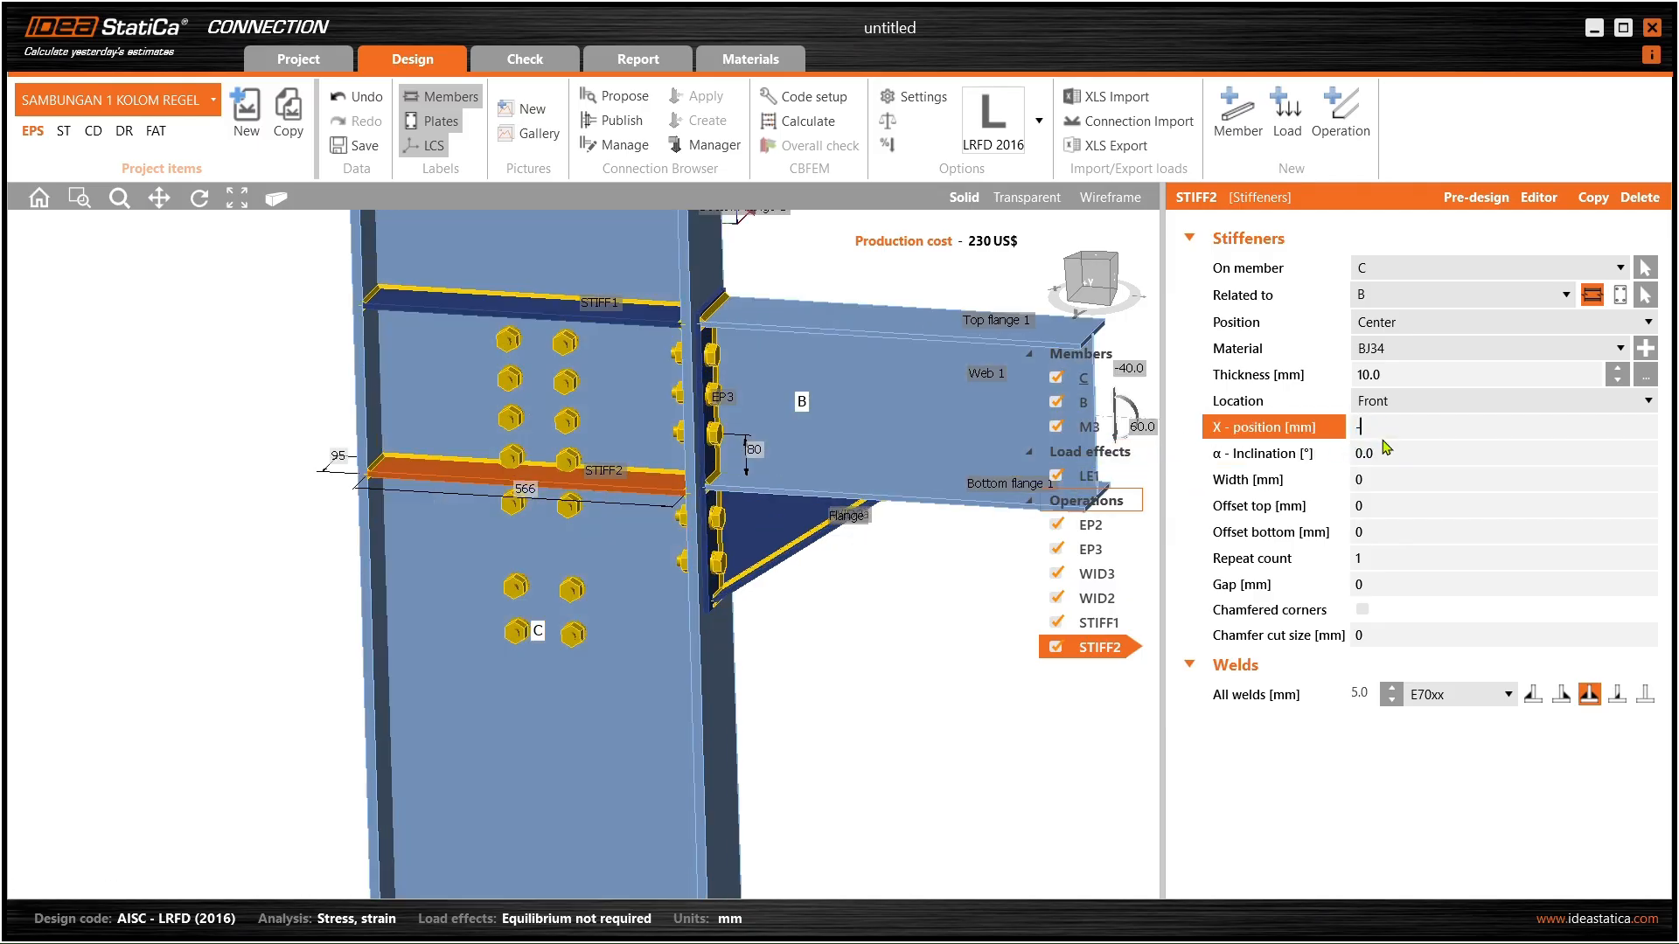
pyautogui.click(1389, 456)
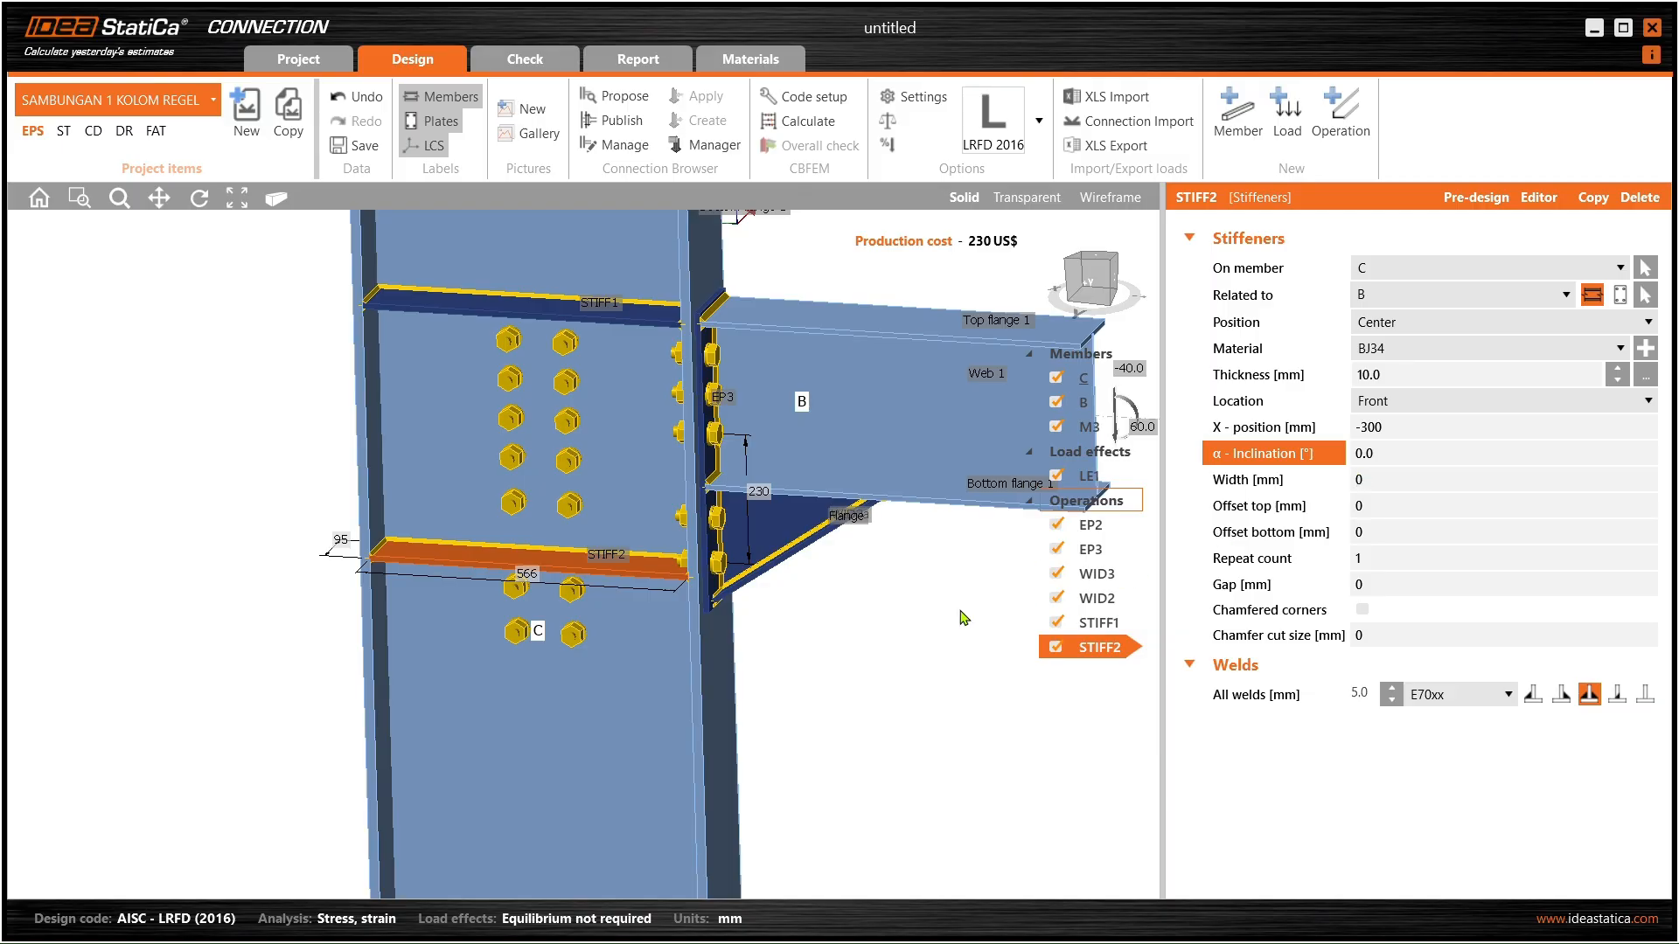
pyautogui.moveTo(855, 619); pyautogui.dragTo(577, 454, button='right')
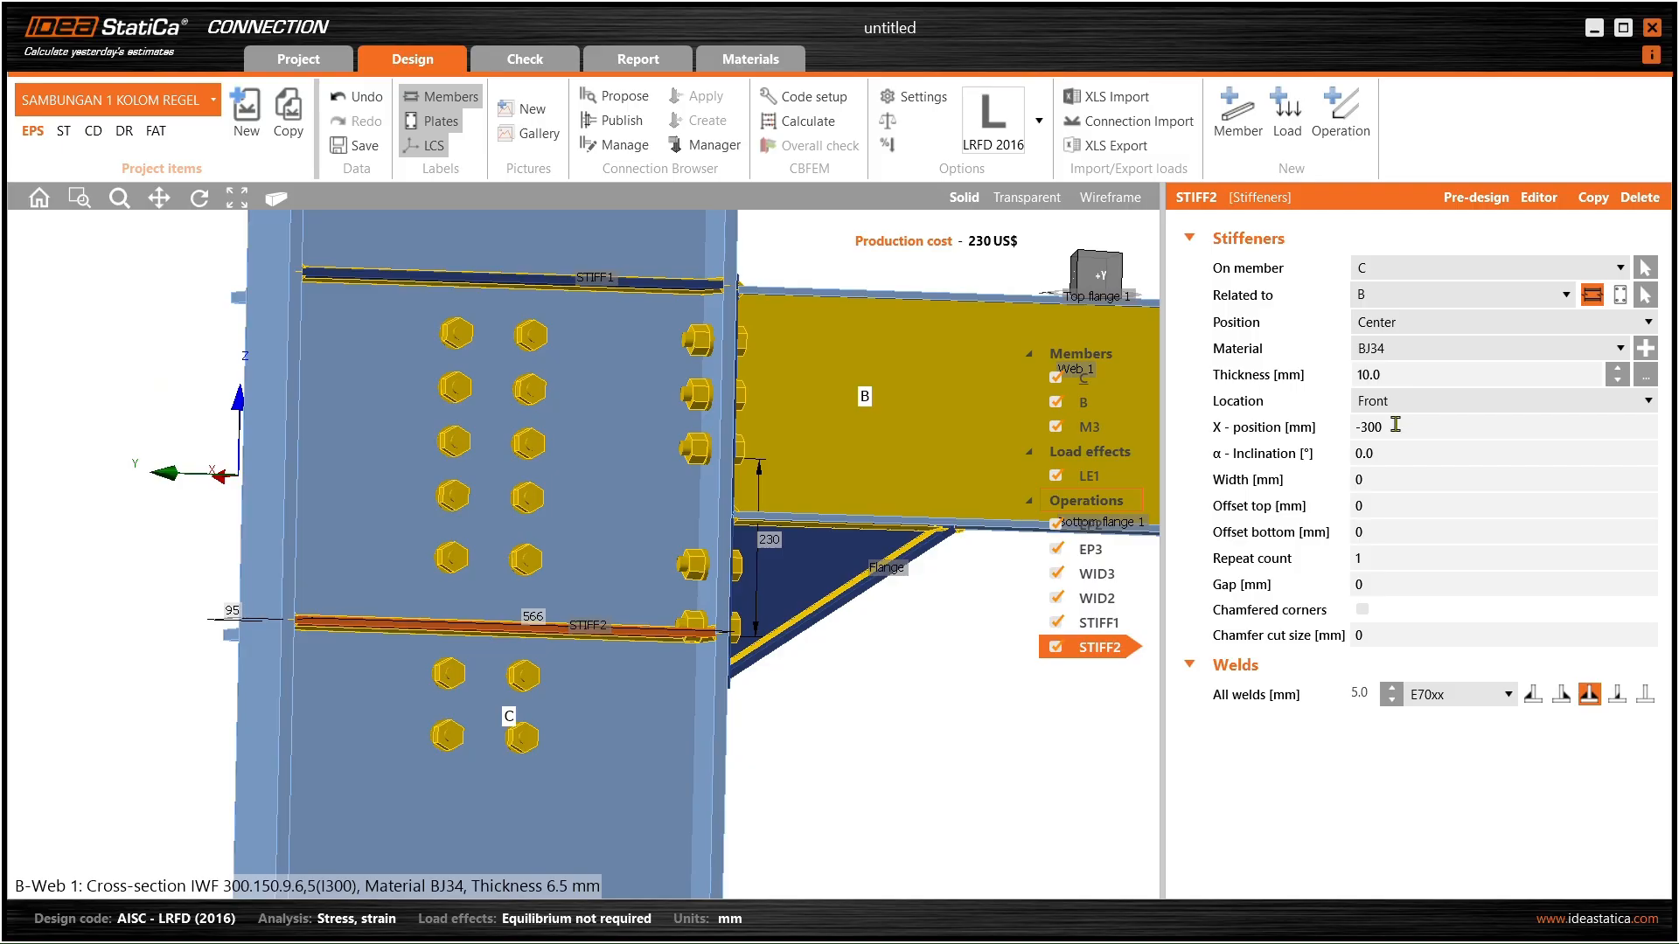
pyautogui.moveTo(1396, 425); pyautogui.dragTo(1367, 450)
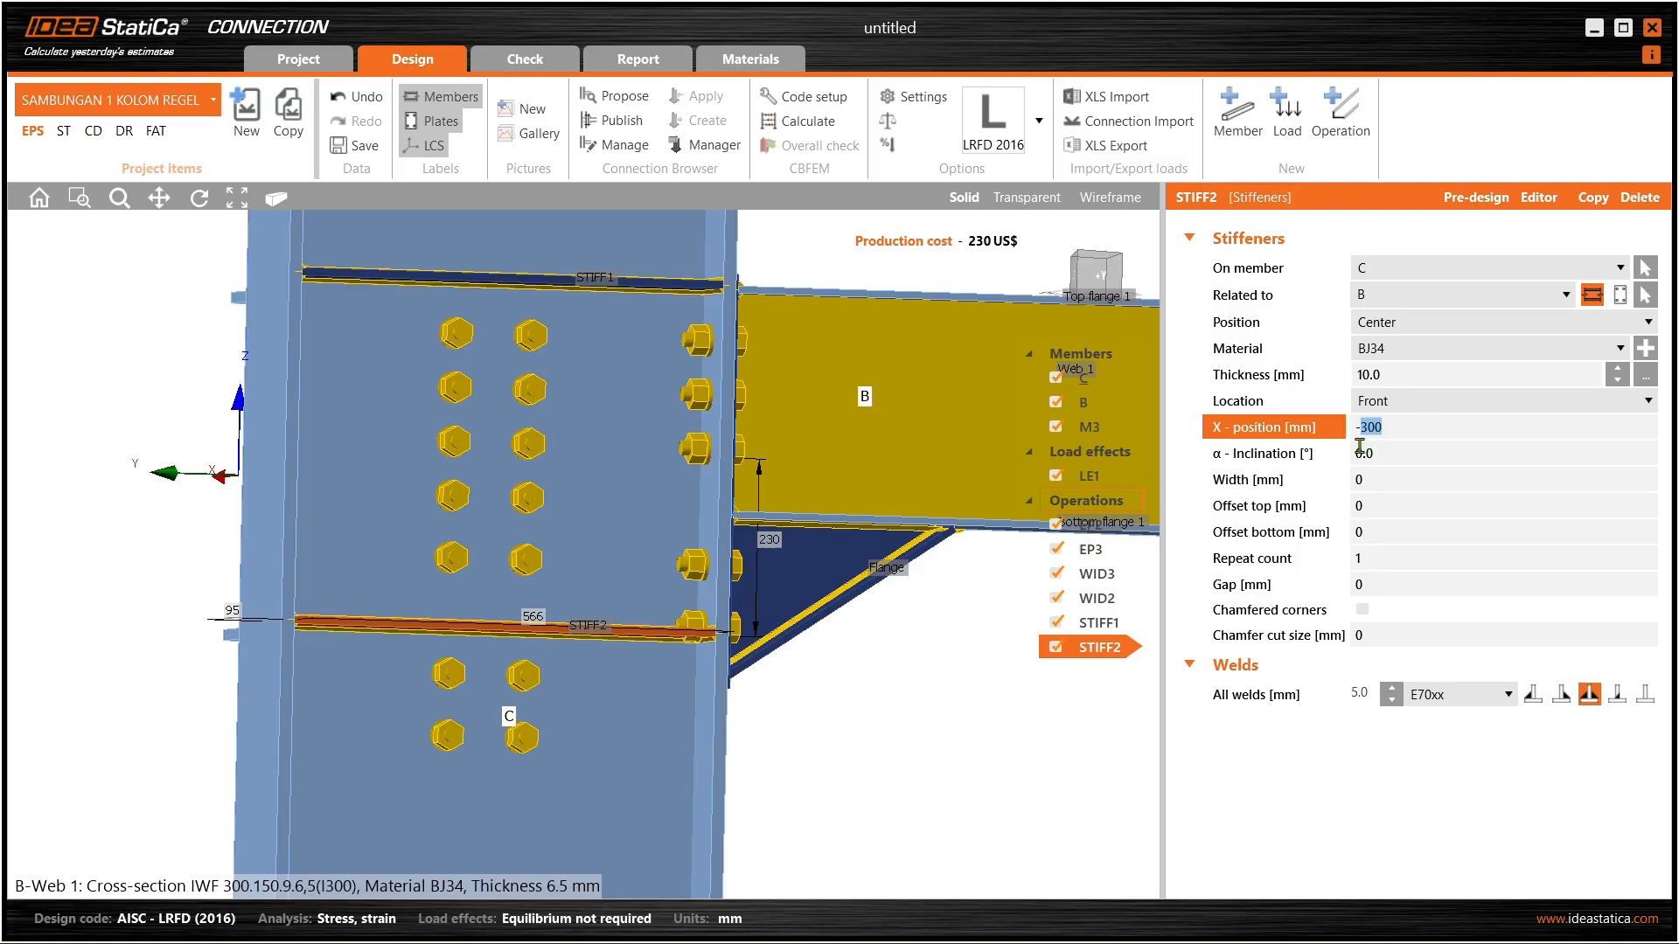
pyautogui.click(1360, 450)
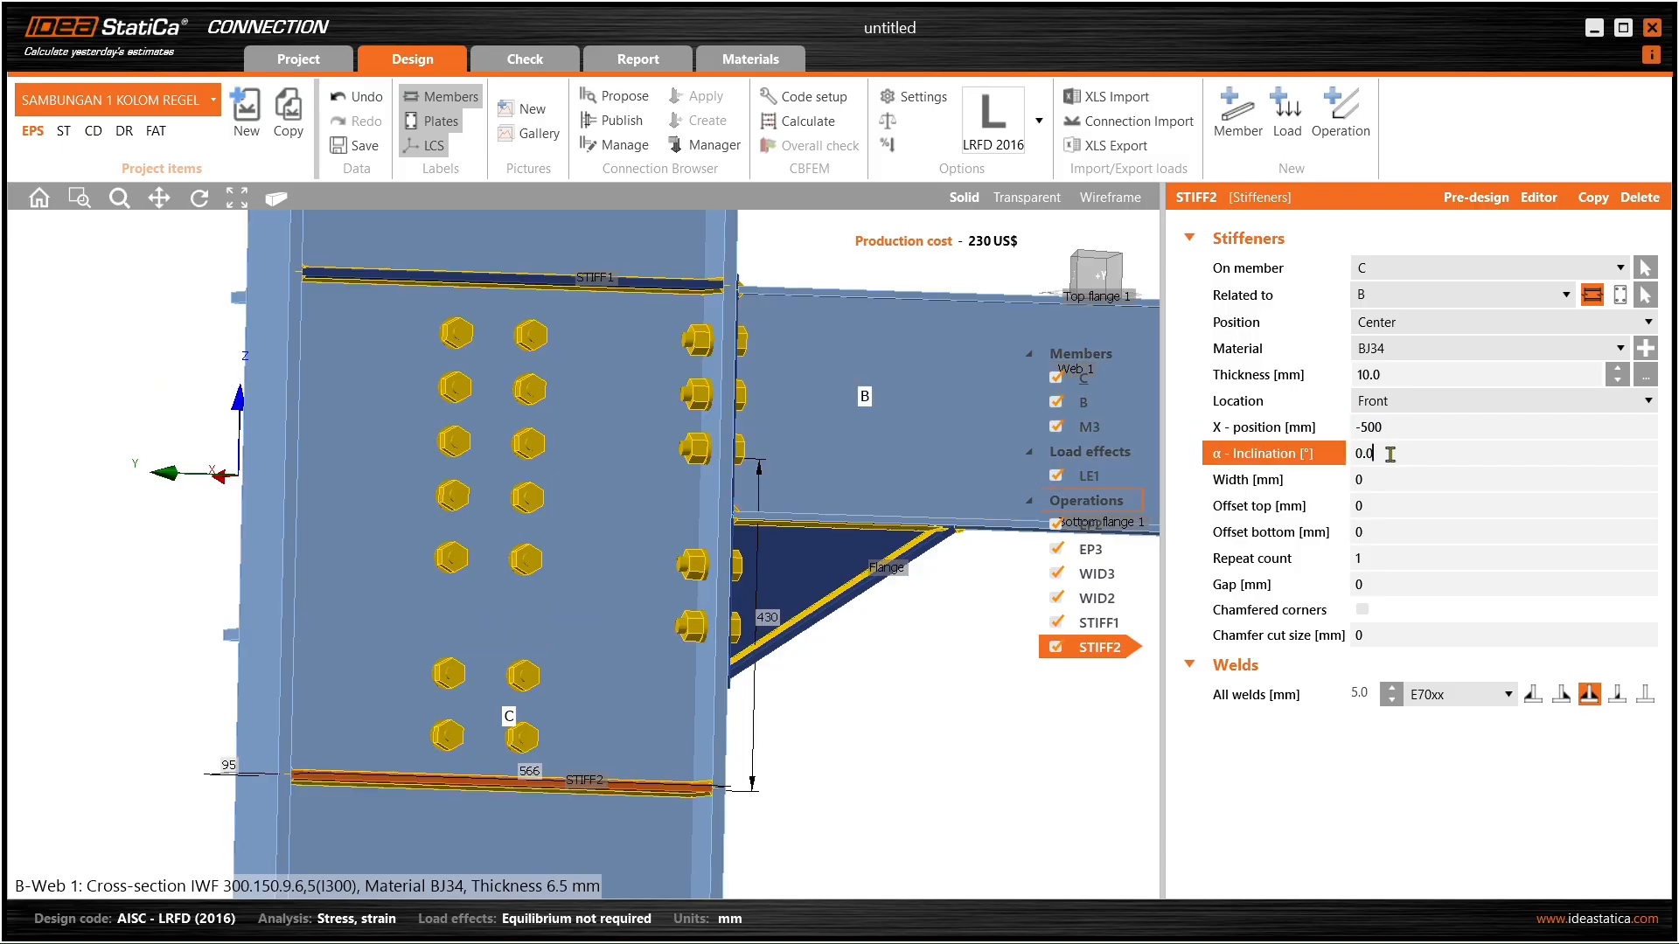
# - Switch to Transparent view and orbit the joint to check STIFF2's position
pyautogui.moveTo(466, 668); pyautogui.dragTo(726, 371, button='right')
pyautogui.click(1028, 198)
pyautogui.scroll(5, 498, 742)
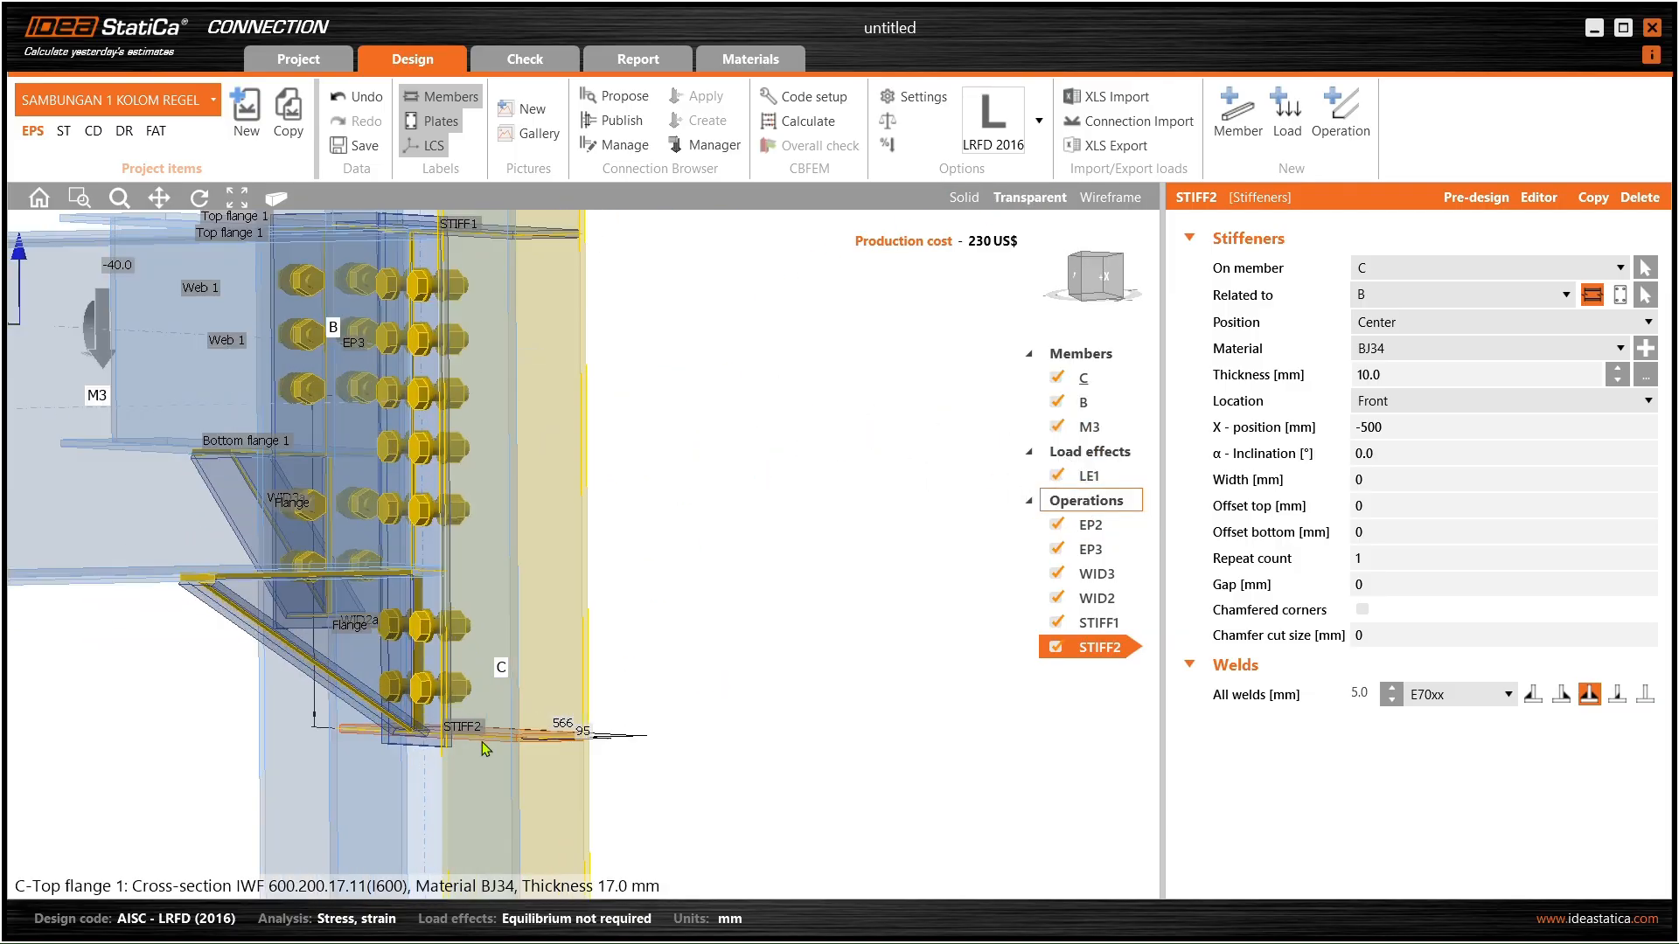
pyautogui.scroll(3, 398, 738)
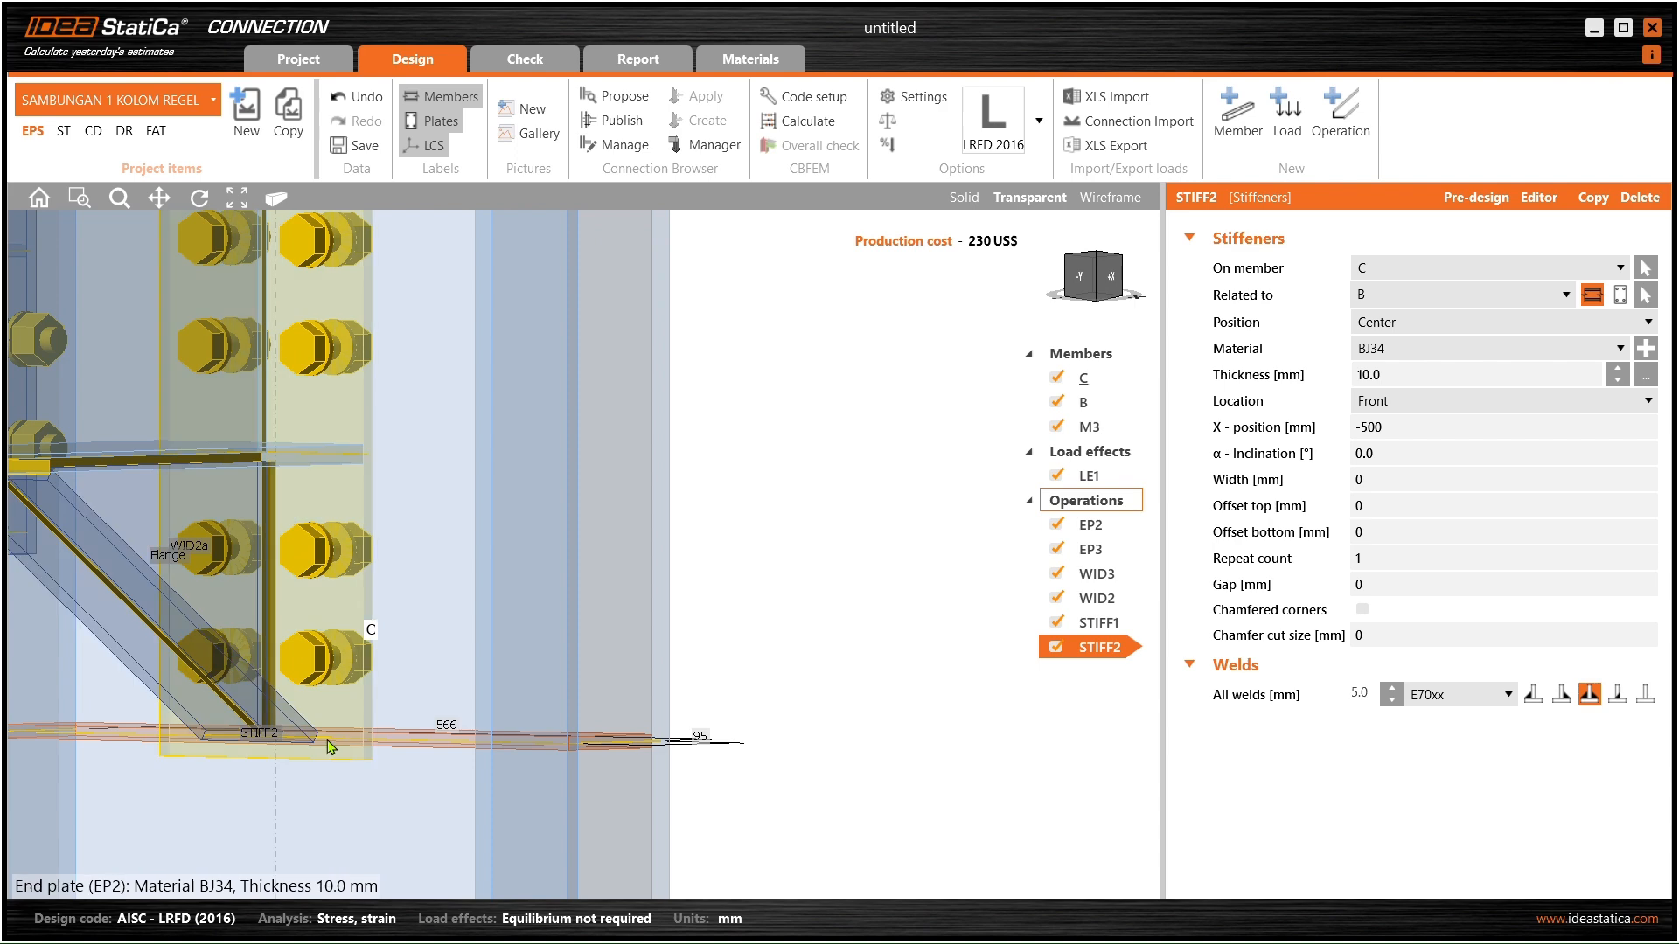
pyautogui.scroll(-8, 278, 746)
pyautogui.moveTo(278, 746); pyautogui.dragTo(158, 679, button='right')
# - Return the model to Solid view and orbit it to face the +Y side
pyautogui.click(972, 208)
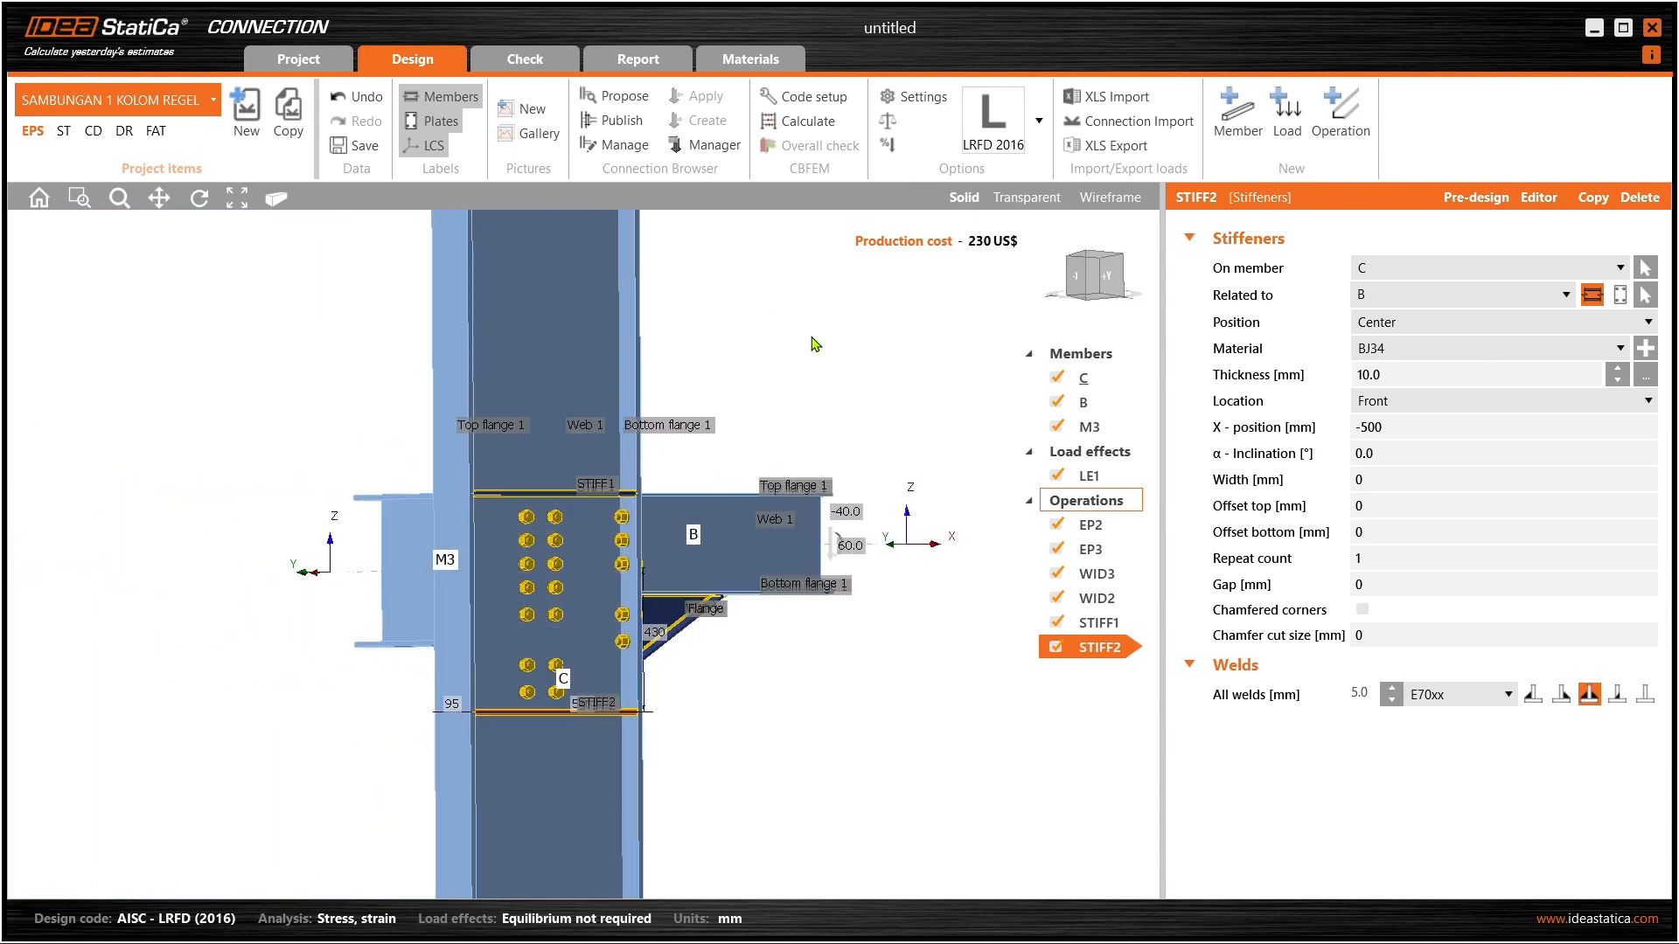
pyautogui.scroll(3, 643, 558)
pyautogui.moveTo(632, 562); pyautogui.dragTo(535, 570, button='right')
pyautogui.scroll(-3, 529, 560)
pyautogui.moveTo(529, 540); pyautogui.dragTo(551, 514, button='middle')
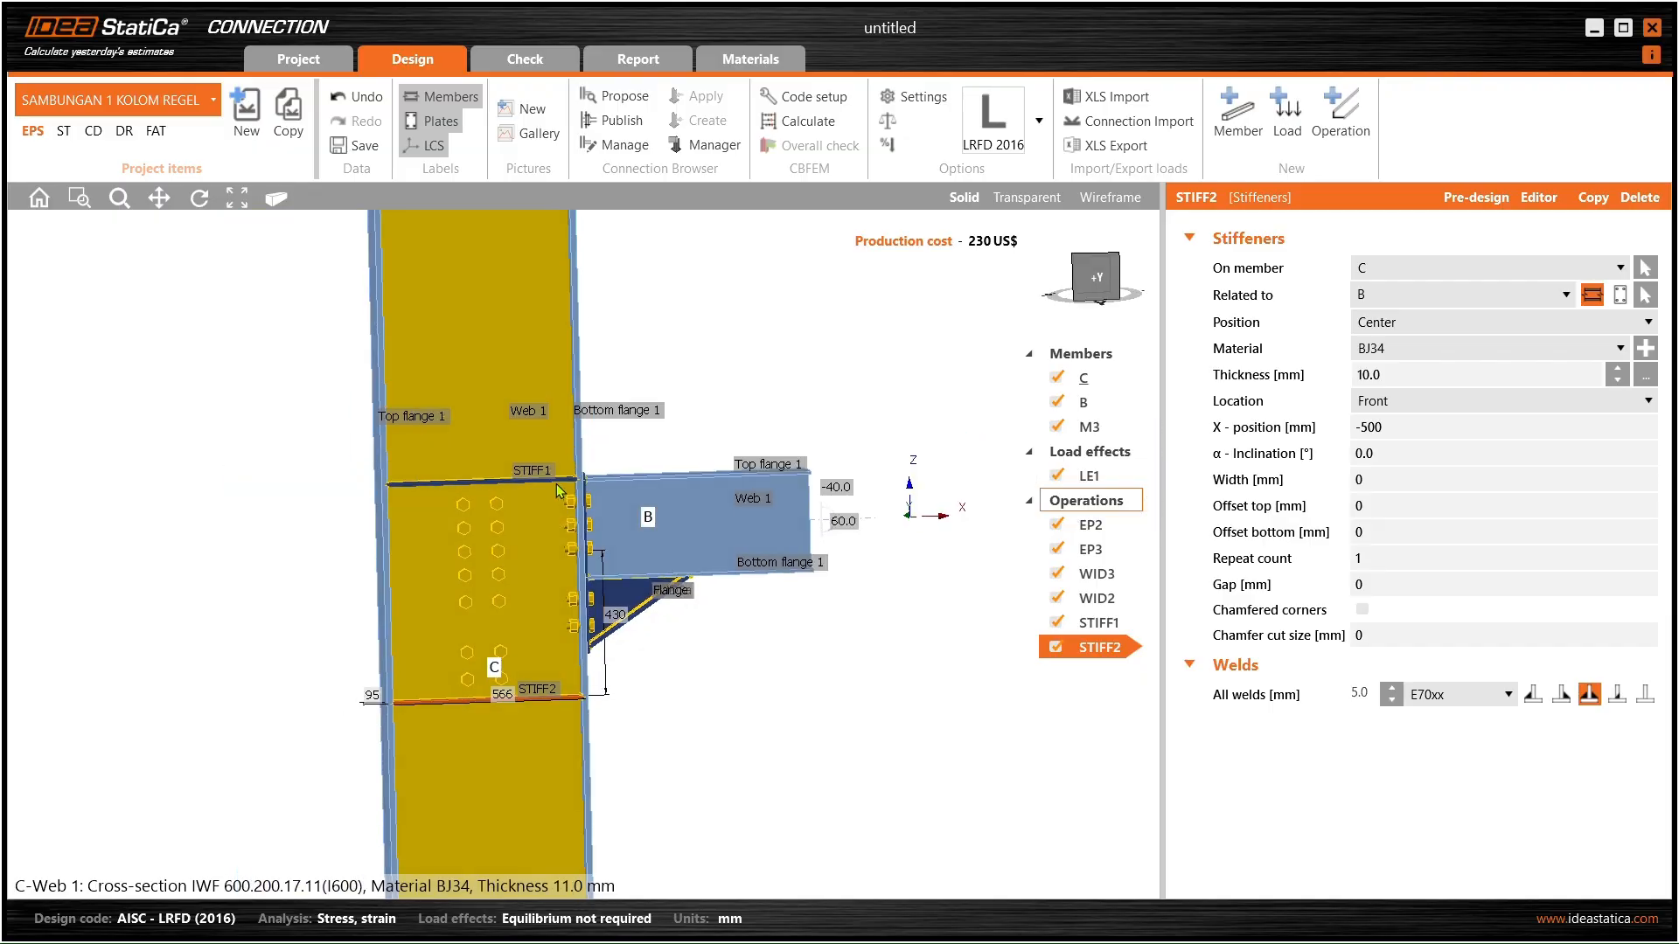
pyautogui.moveTo(483, 552); pyautogui.dragTo(752, 526, button='right')
pyautogui.scroll(4, 538, 551)
pyautogui.scroll(-5, 538, 551)
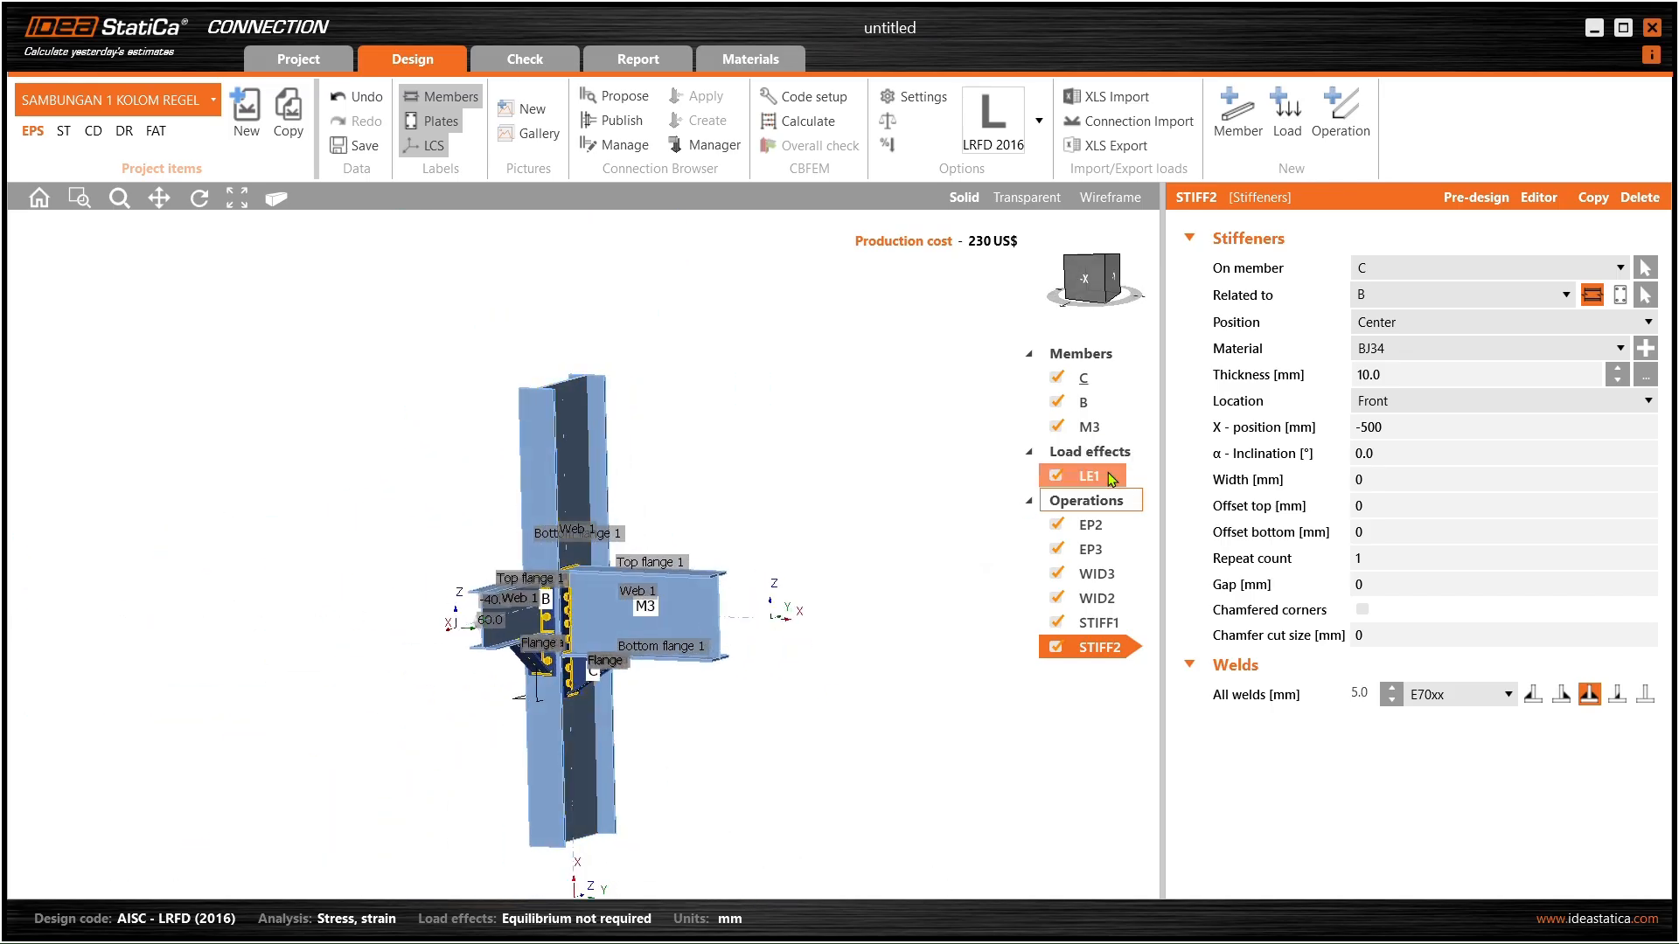
# - Open load effect LE1 and review the axial force N cells for B / End and M3 / End
pyautogui.click(1109, 474)
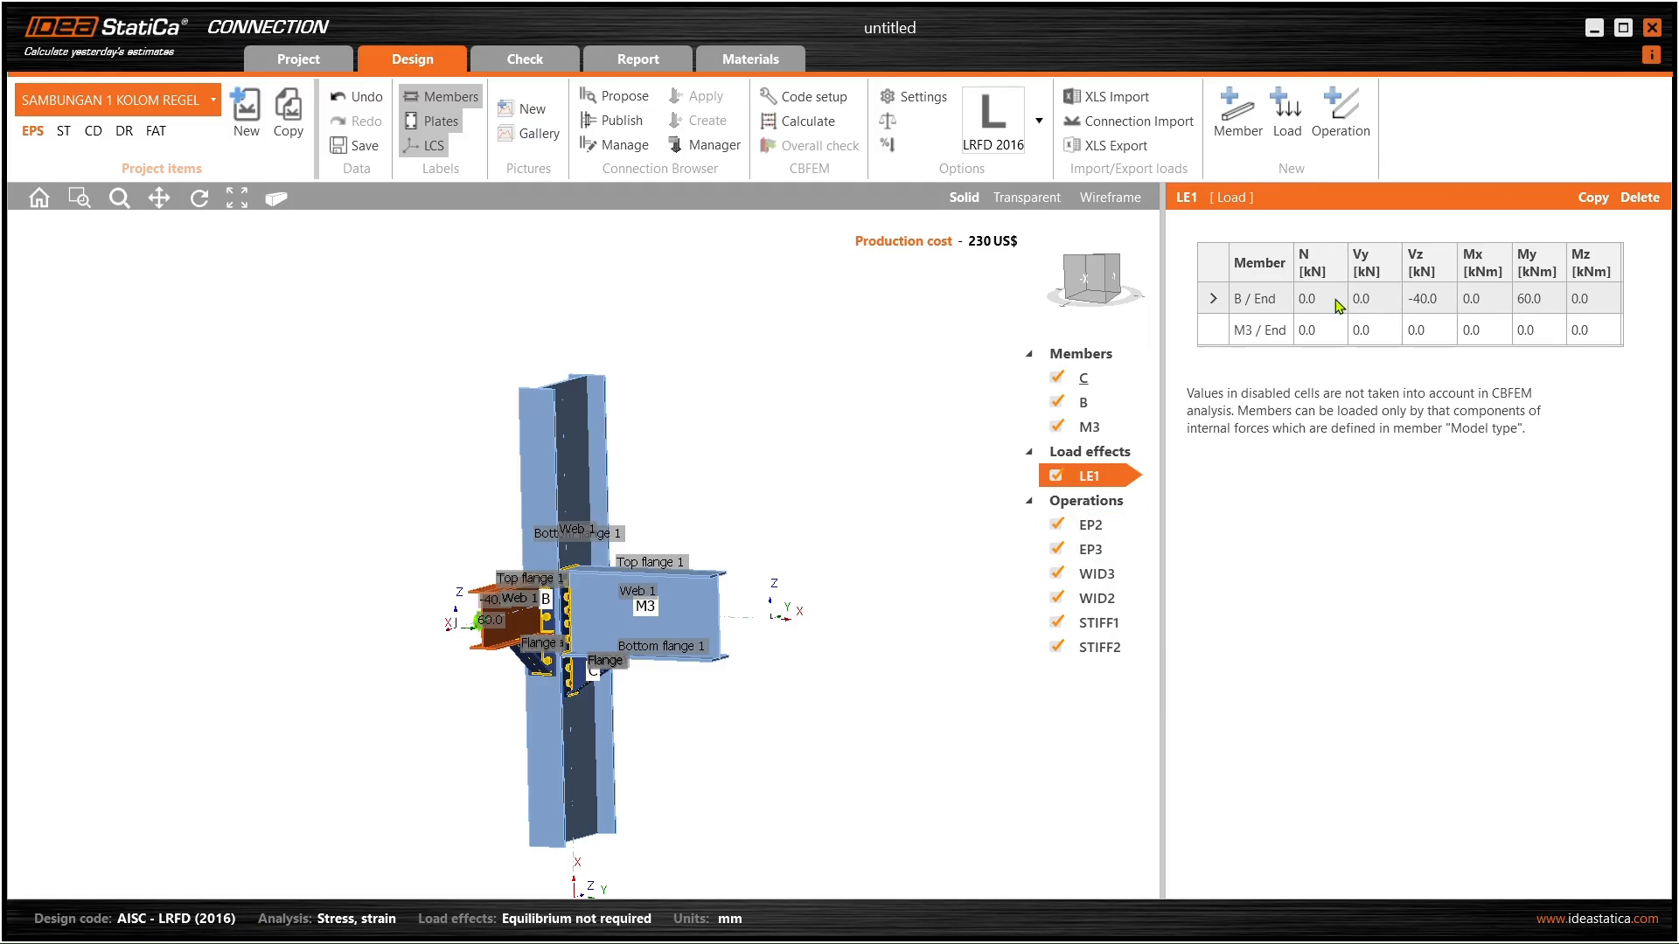
pyautogui.click(1335, 301)
pyautogui.scroll(3, 760, 572)
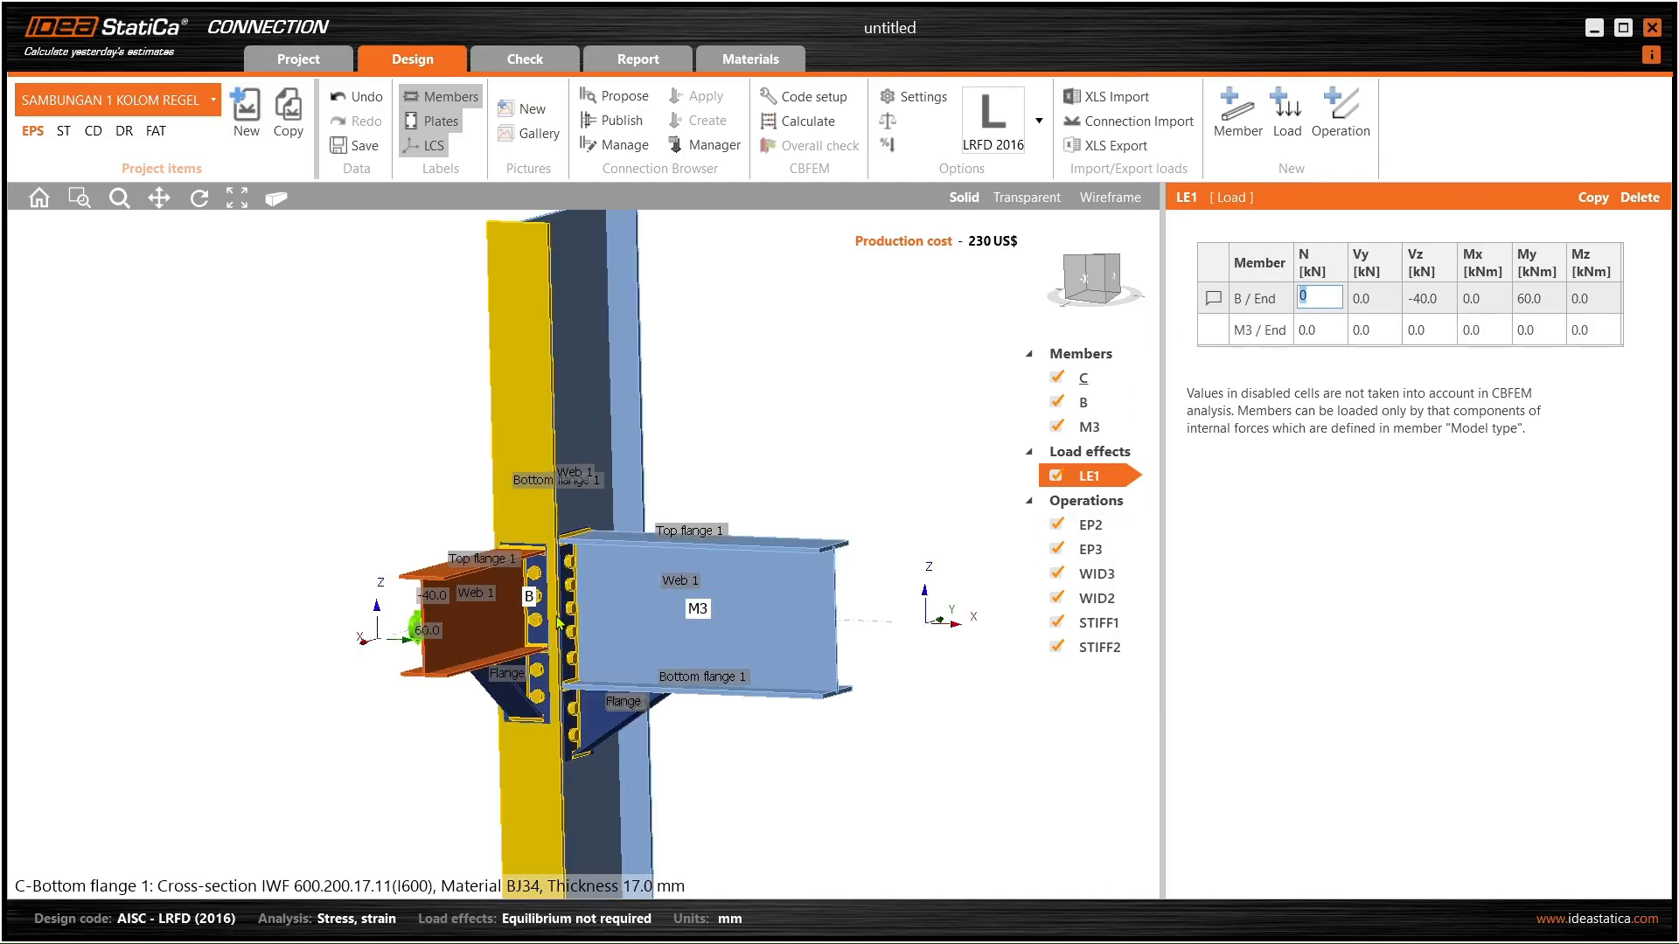
pyautogui.click(1319, 330)
pyautogui.moveTo(463, 617); pyautogui.dragTo(619, 667, button='right')
pyautogui.scroll(-3, 619, 667)
pyautogui.moveTo(374, 616); pyautogui.dragTo(652, 573, button='middle')
pyautogui.scroll(2, 652, 571)
pyautogui.moveTo(651, 570); pyautogui.dragTo(705, 623, button='right')
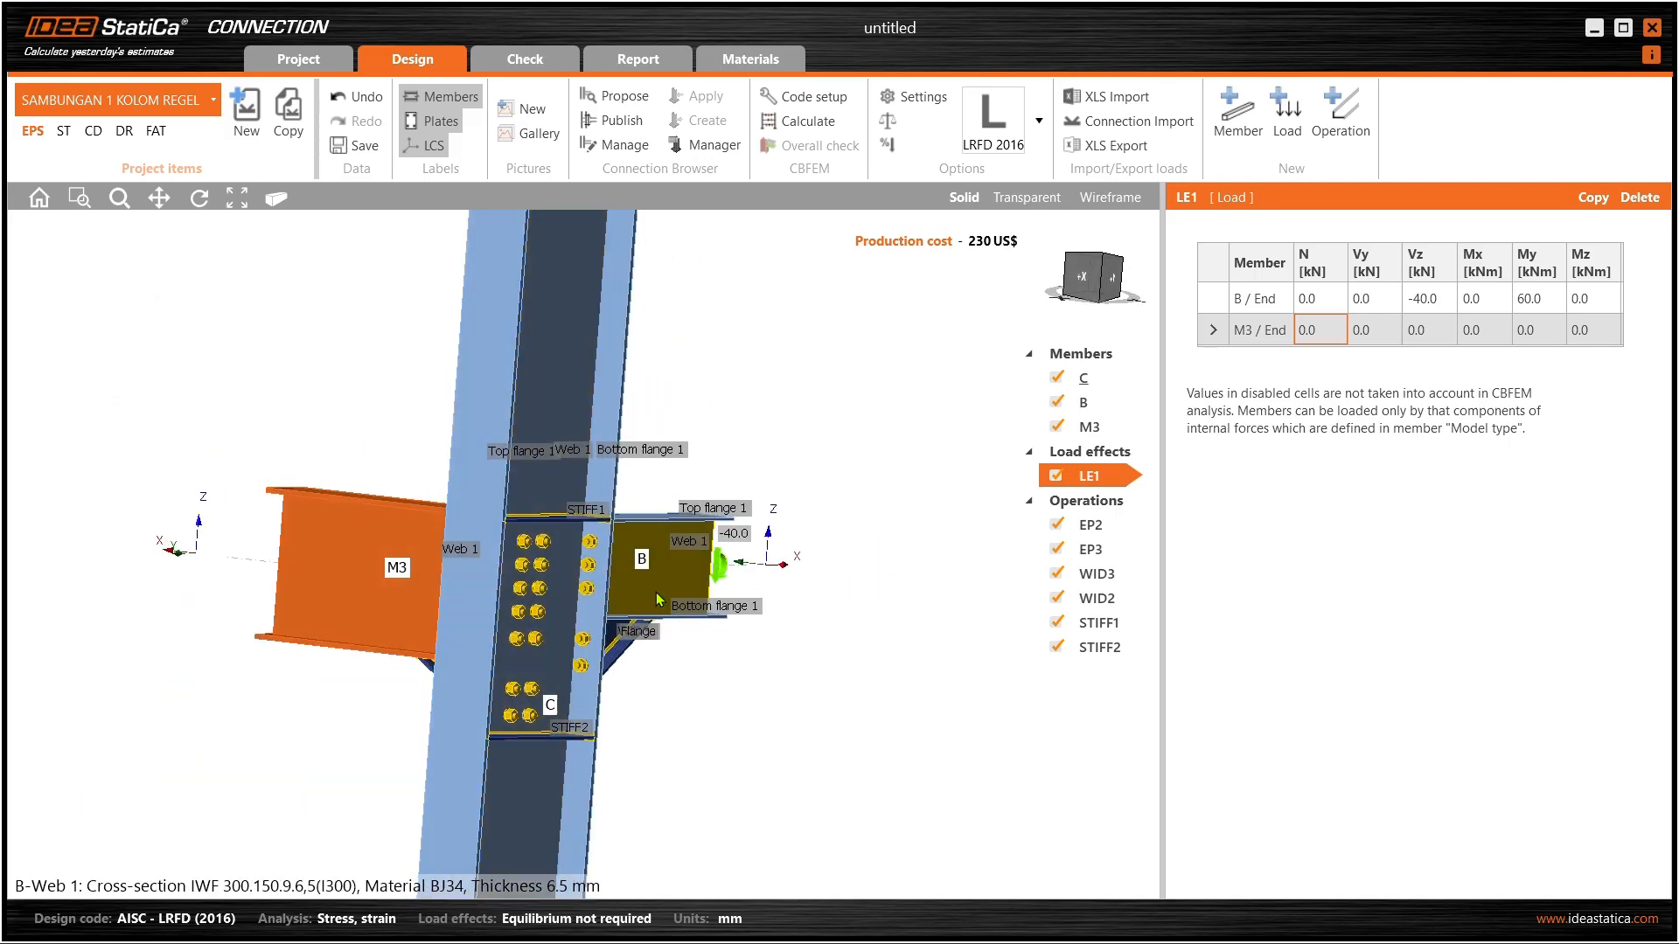
pyautogui.hotkey('alt', 'Tab')
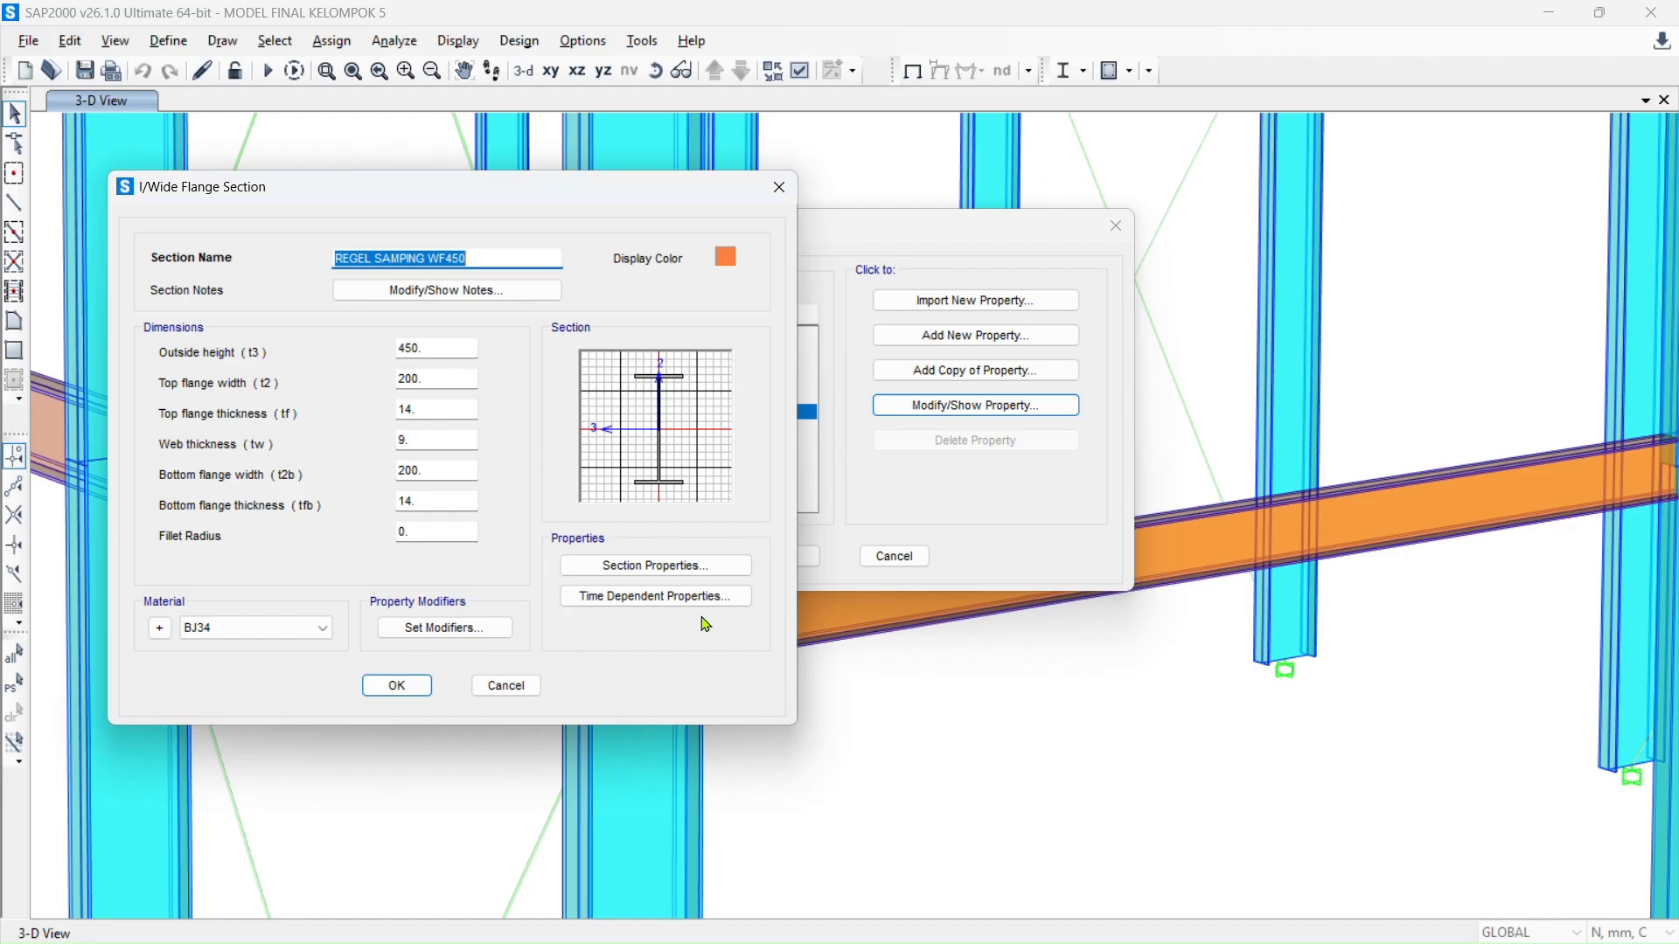
# - Close the WF450 section and frame properties dialogs in SAP2000 without changes
pyautogui.click(536, 690)
pyautogui.click(894, 556)
pyautogui.scroll(-5, 776, 563)
pyautogui.scroll(2, 802, 531)
pyautogui.moveTo(800, 515); pyautogui.dragTo(752, 494, button='middle')
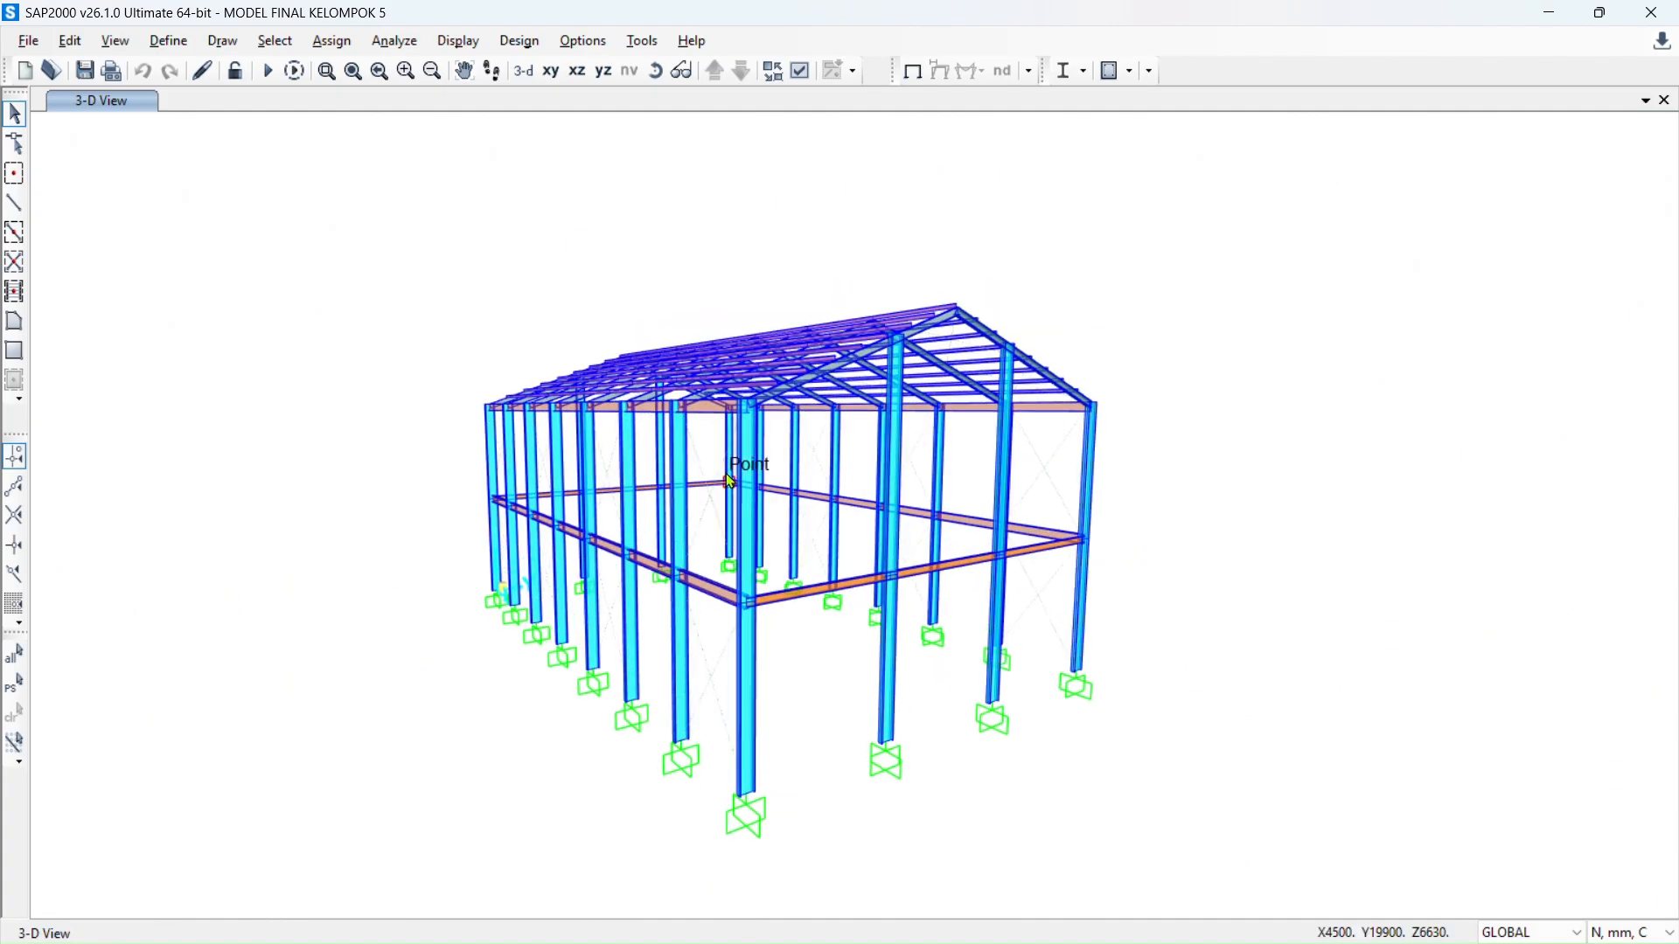
# - Run the analysis for all load cases and view the DEAD deformed shape
pyautogui.click(267, 72)
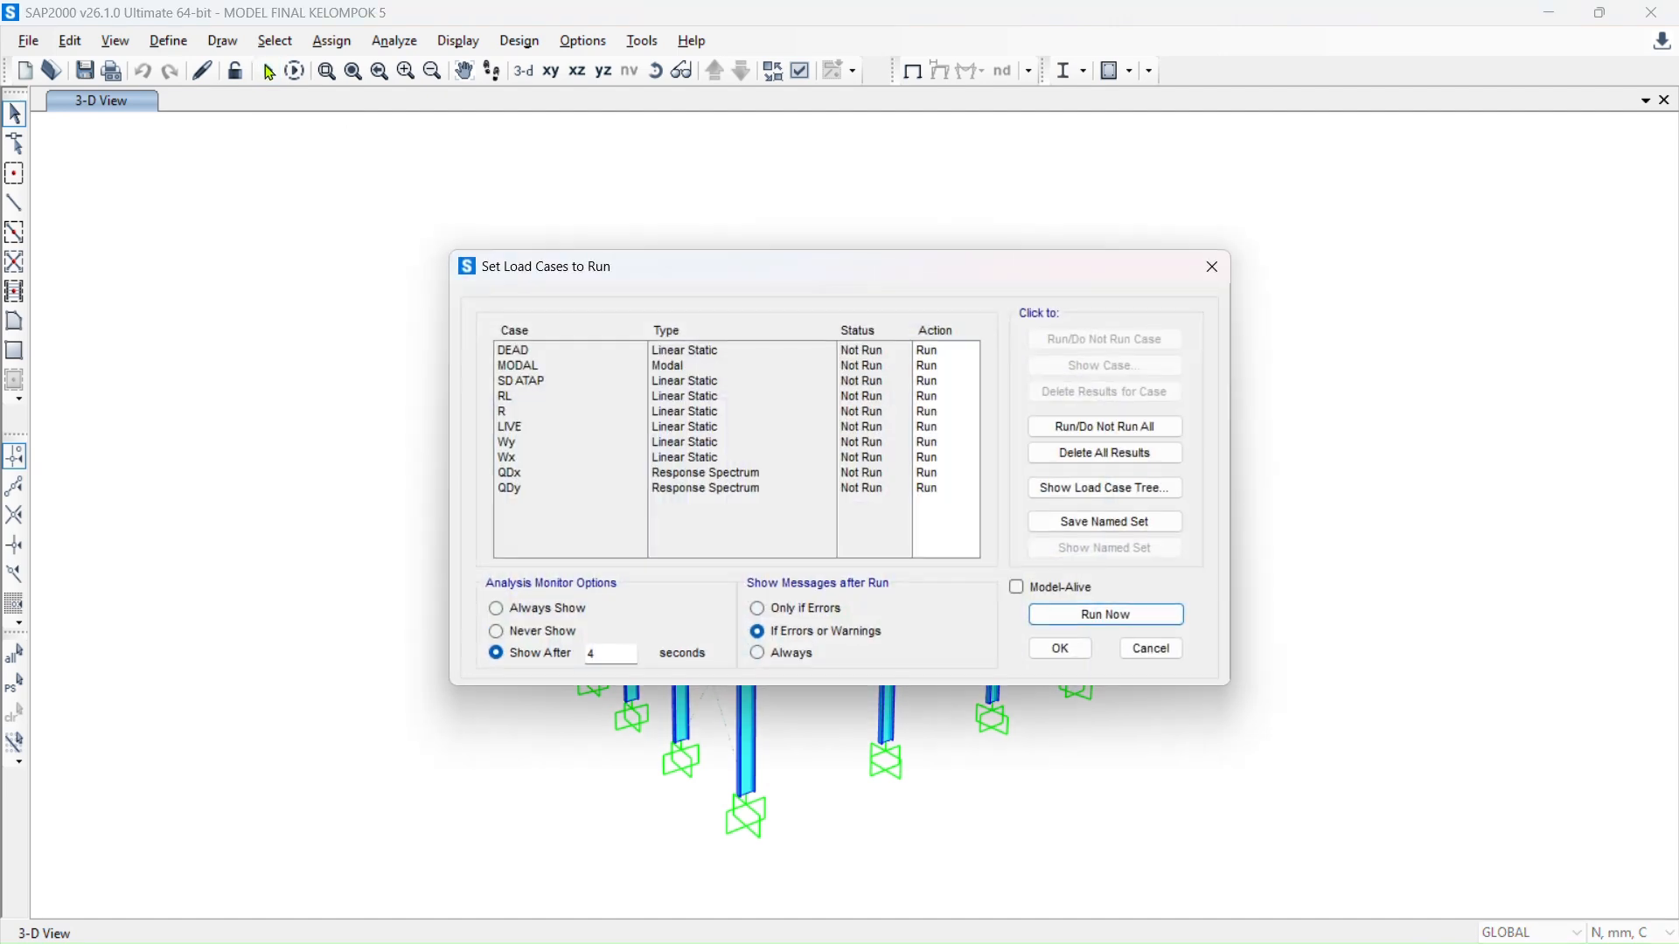
pyautogui.click(1108, 616)
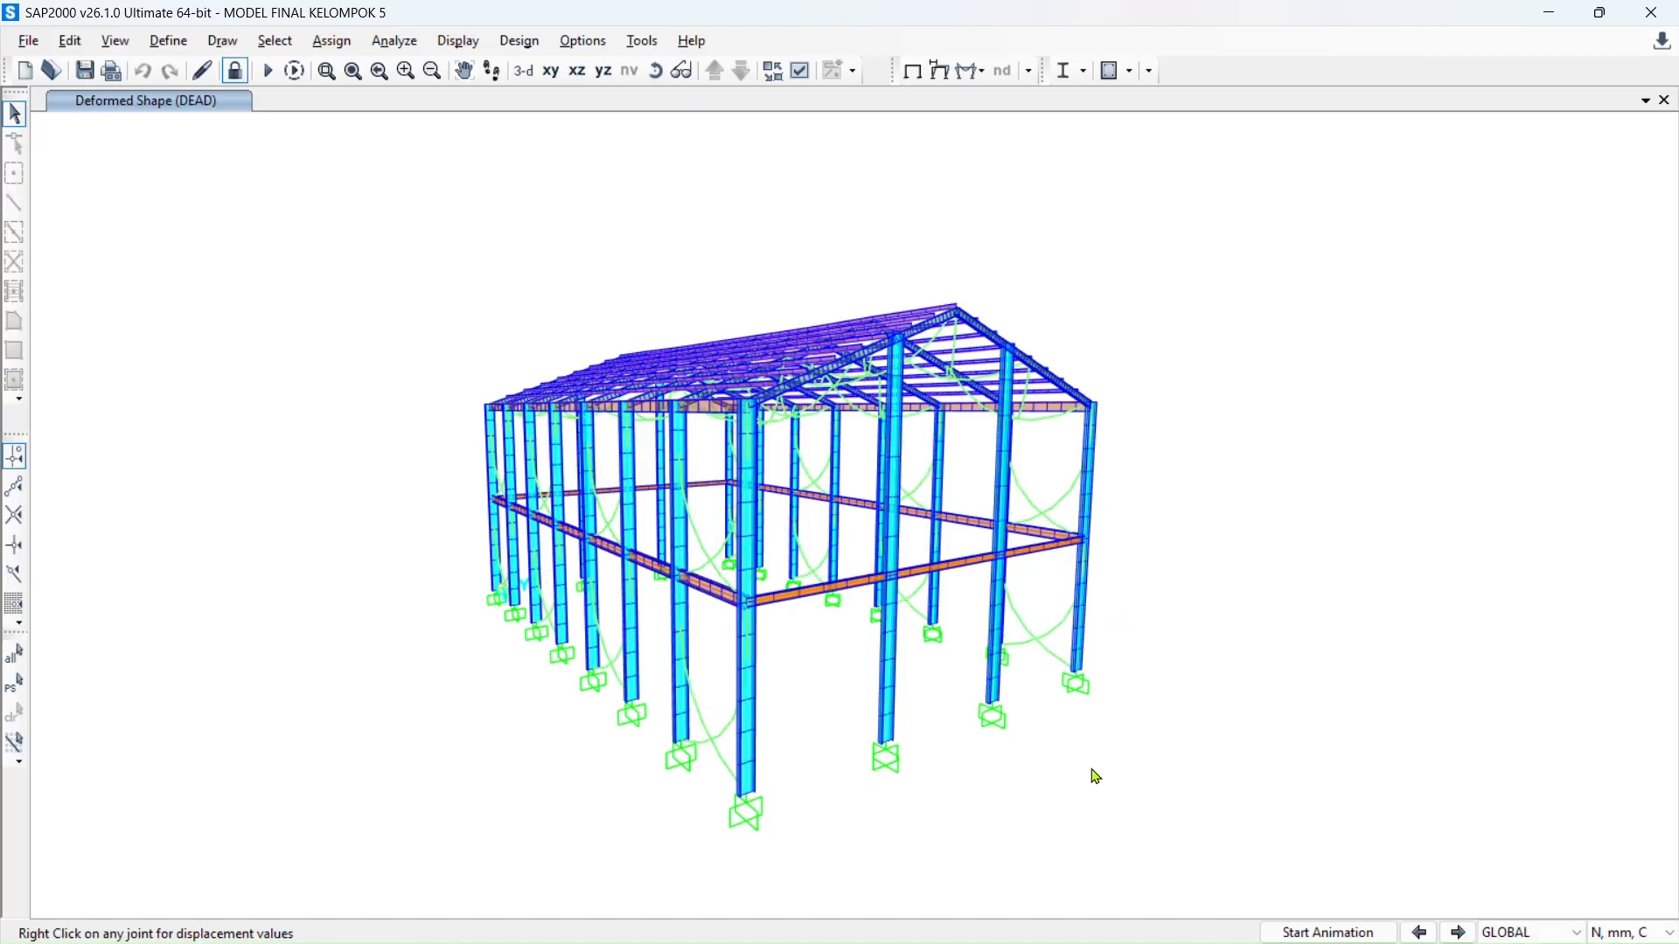
pyautogui.scroll(3, 770, 622)
pyautogui.scroll(-3, 784, 607)
pyautogui.scroll(3, 796, 596)
pyautogui.keyDown('shift'); pyautogui.moveTo(771, 619); pyautogui.dragTo(765, 611, button='middle'); pyautogui.keyUp('shift')
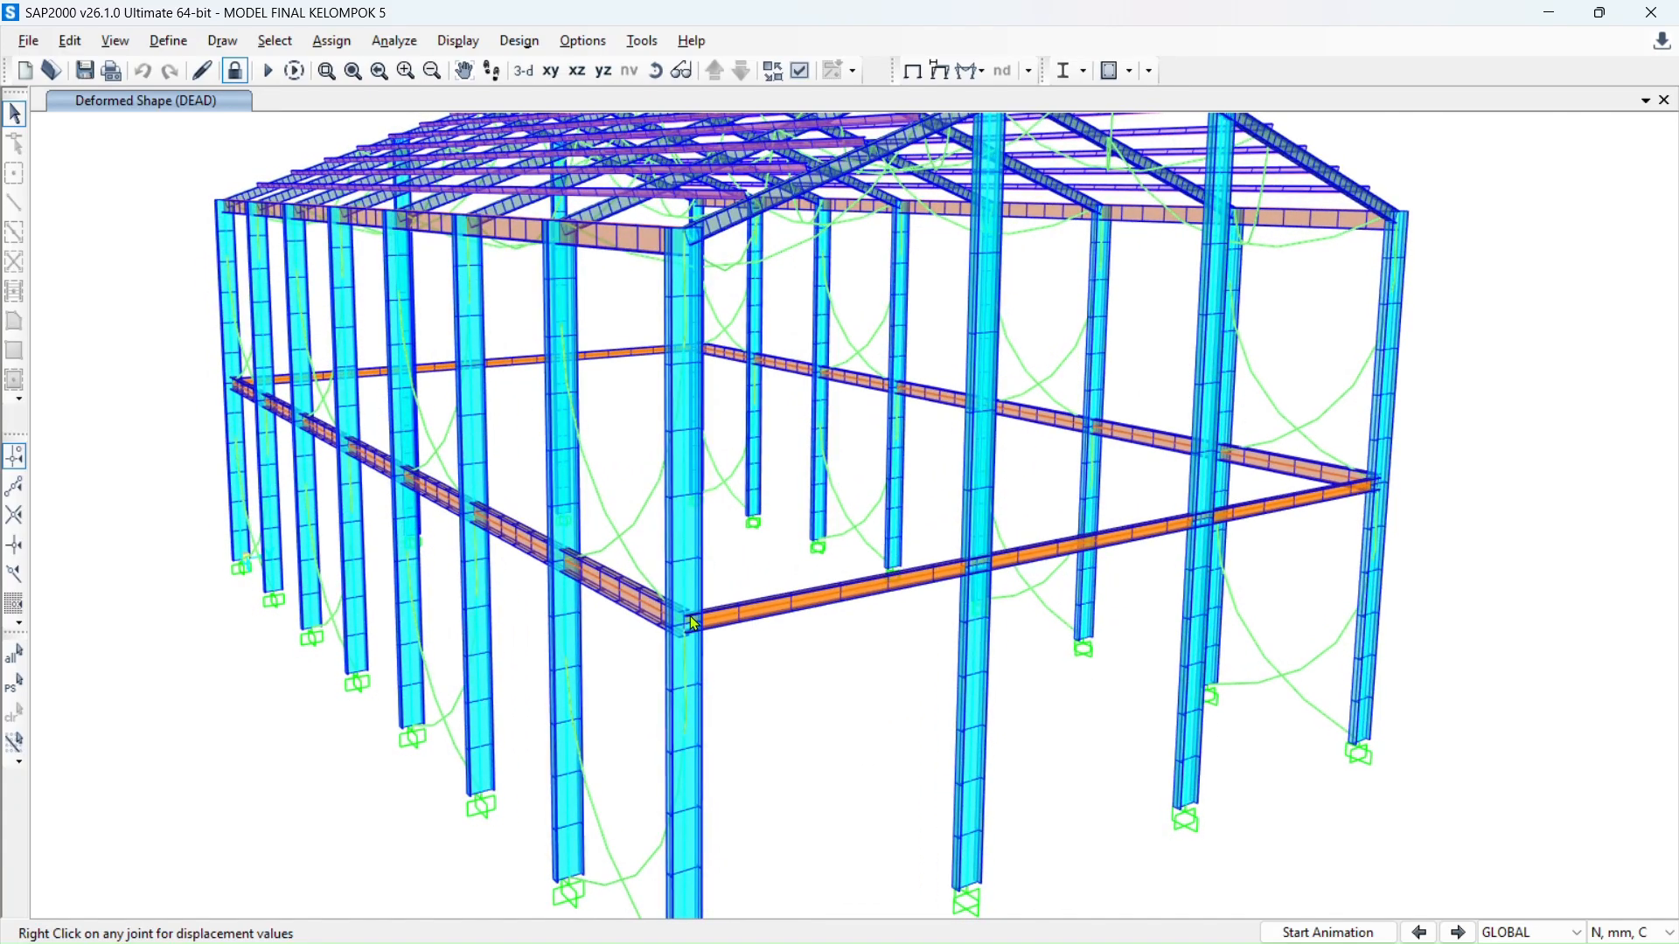
pyautogui.scroll(3, 696, 624)
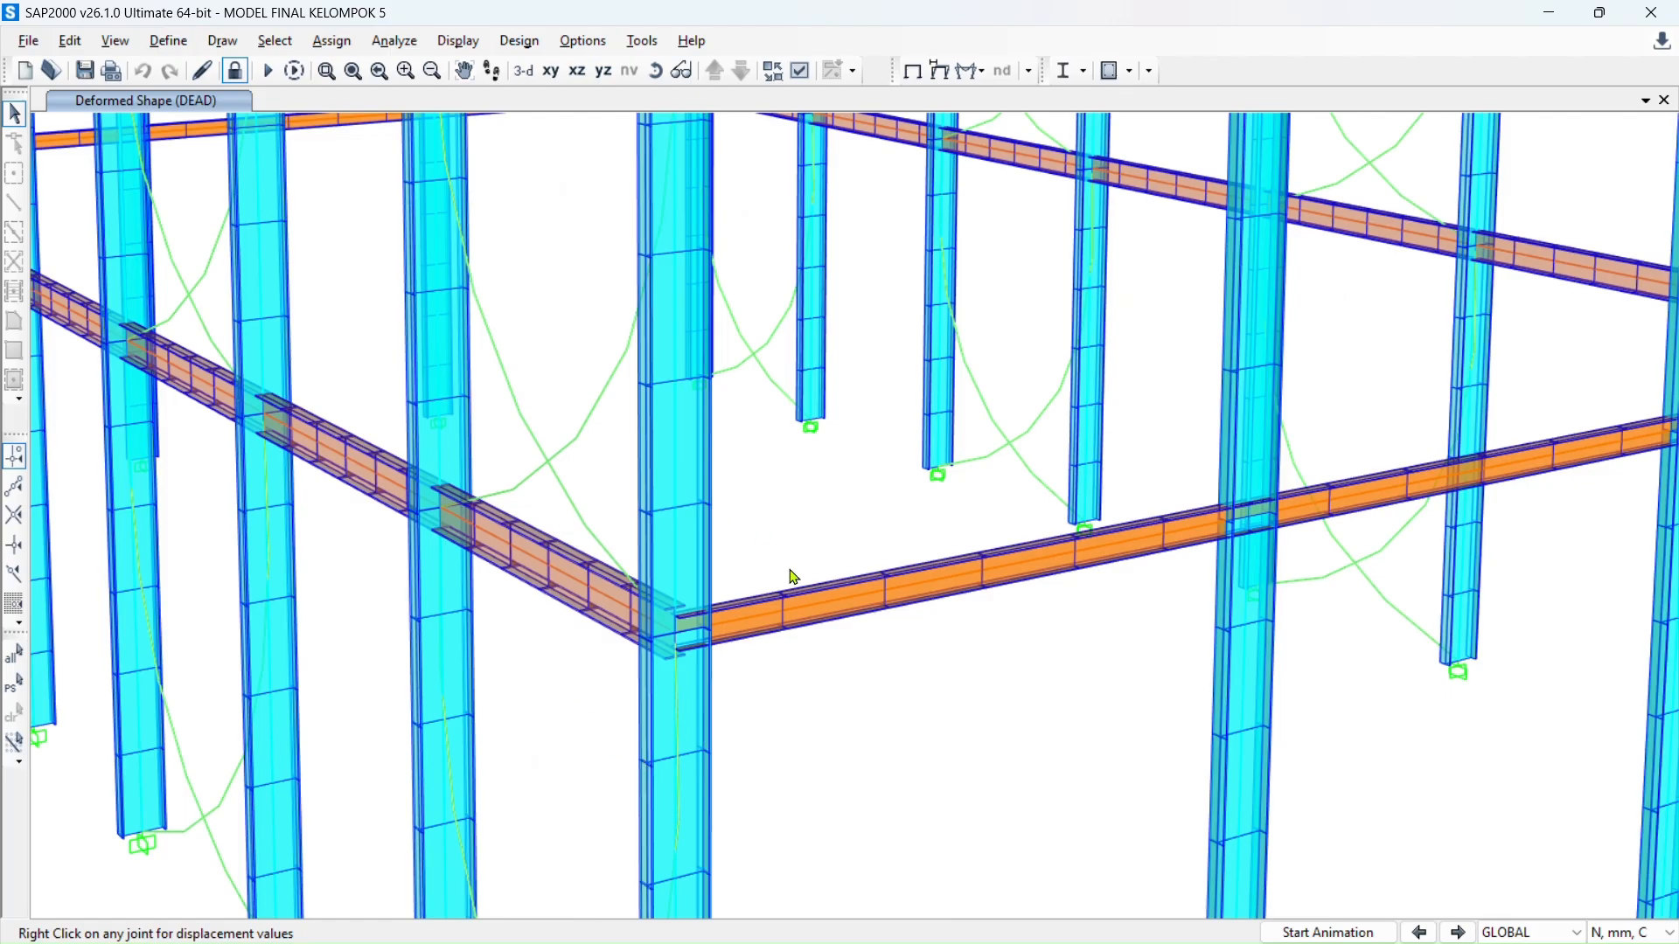
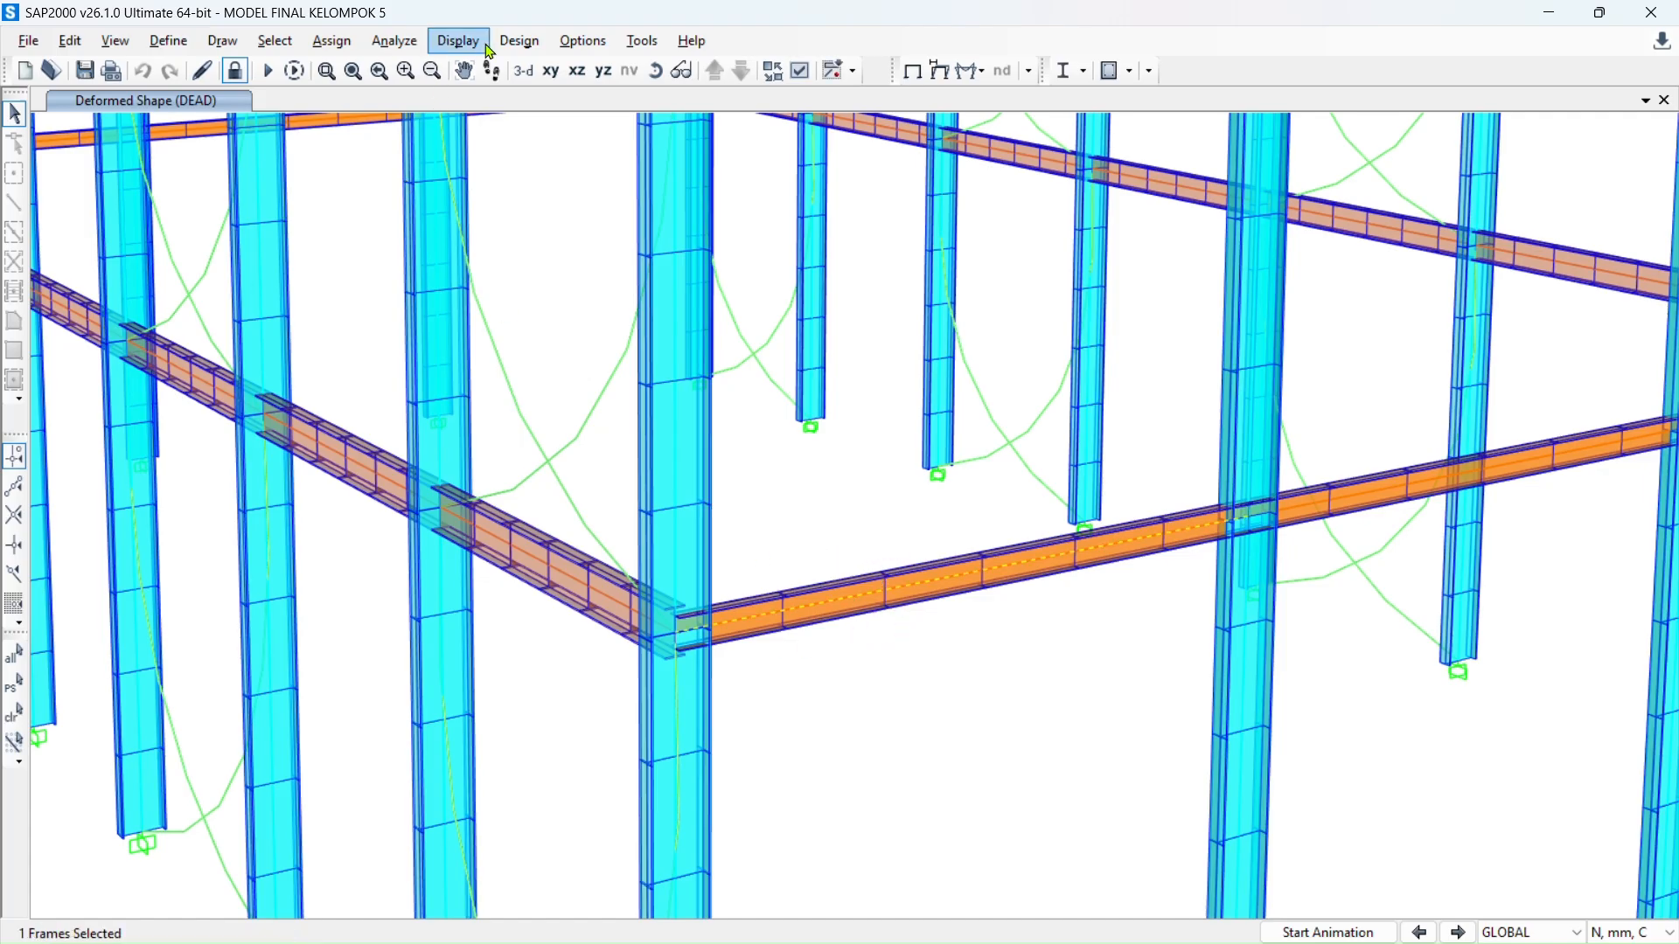
# - Switch the SAP2000 model's working units to KN, m, C
pyautogui.click(1620, 934)
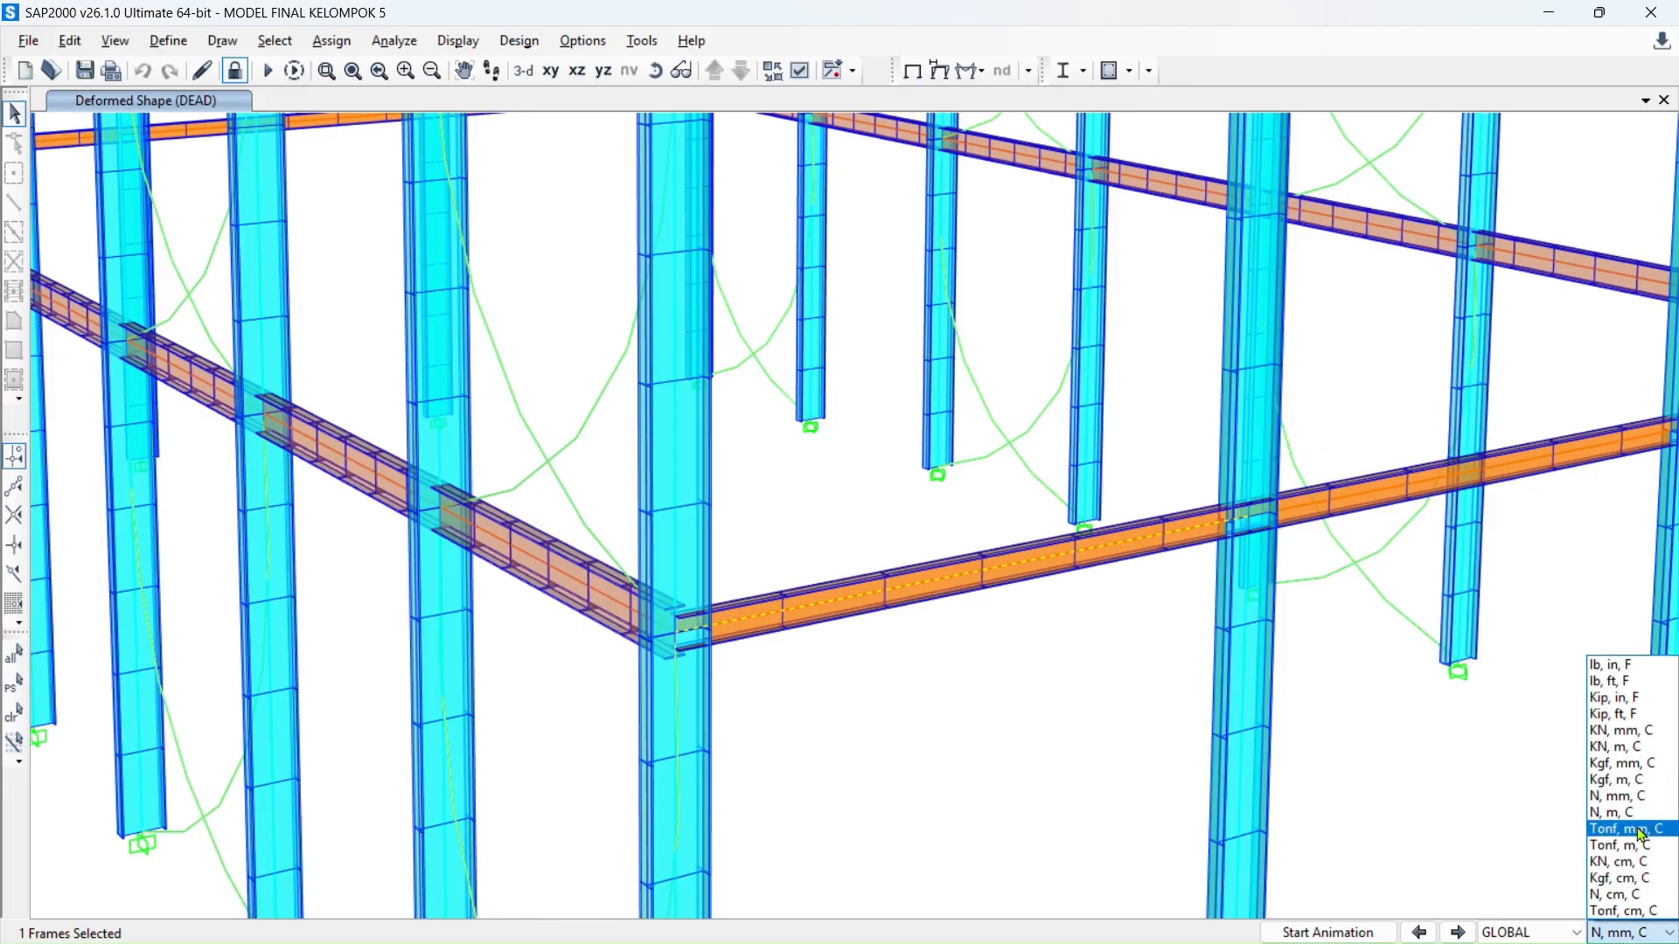
pyautogui.click(1665, 748)
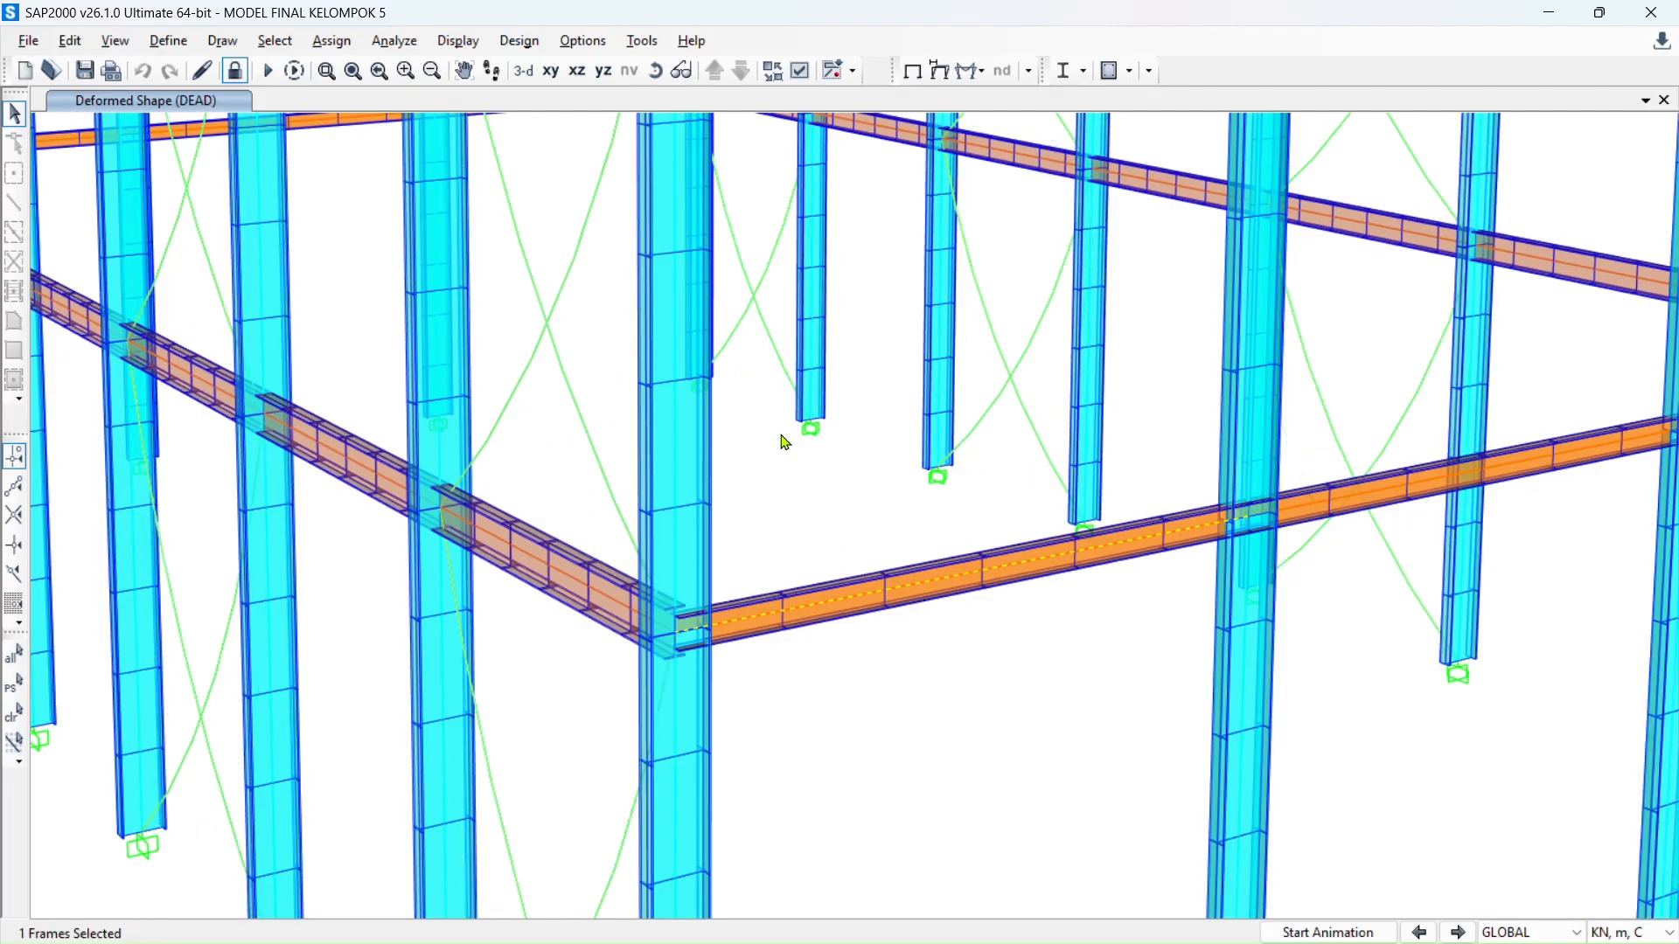
pyautogui.click(446, 44)
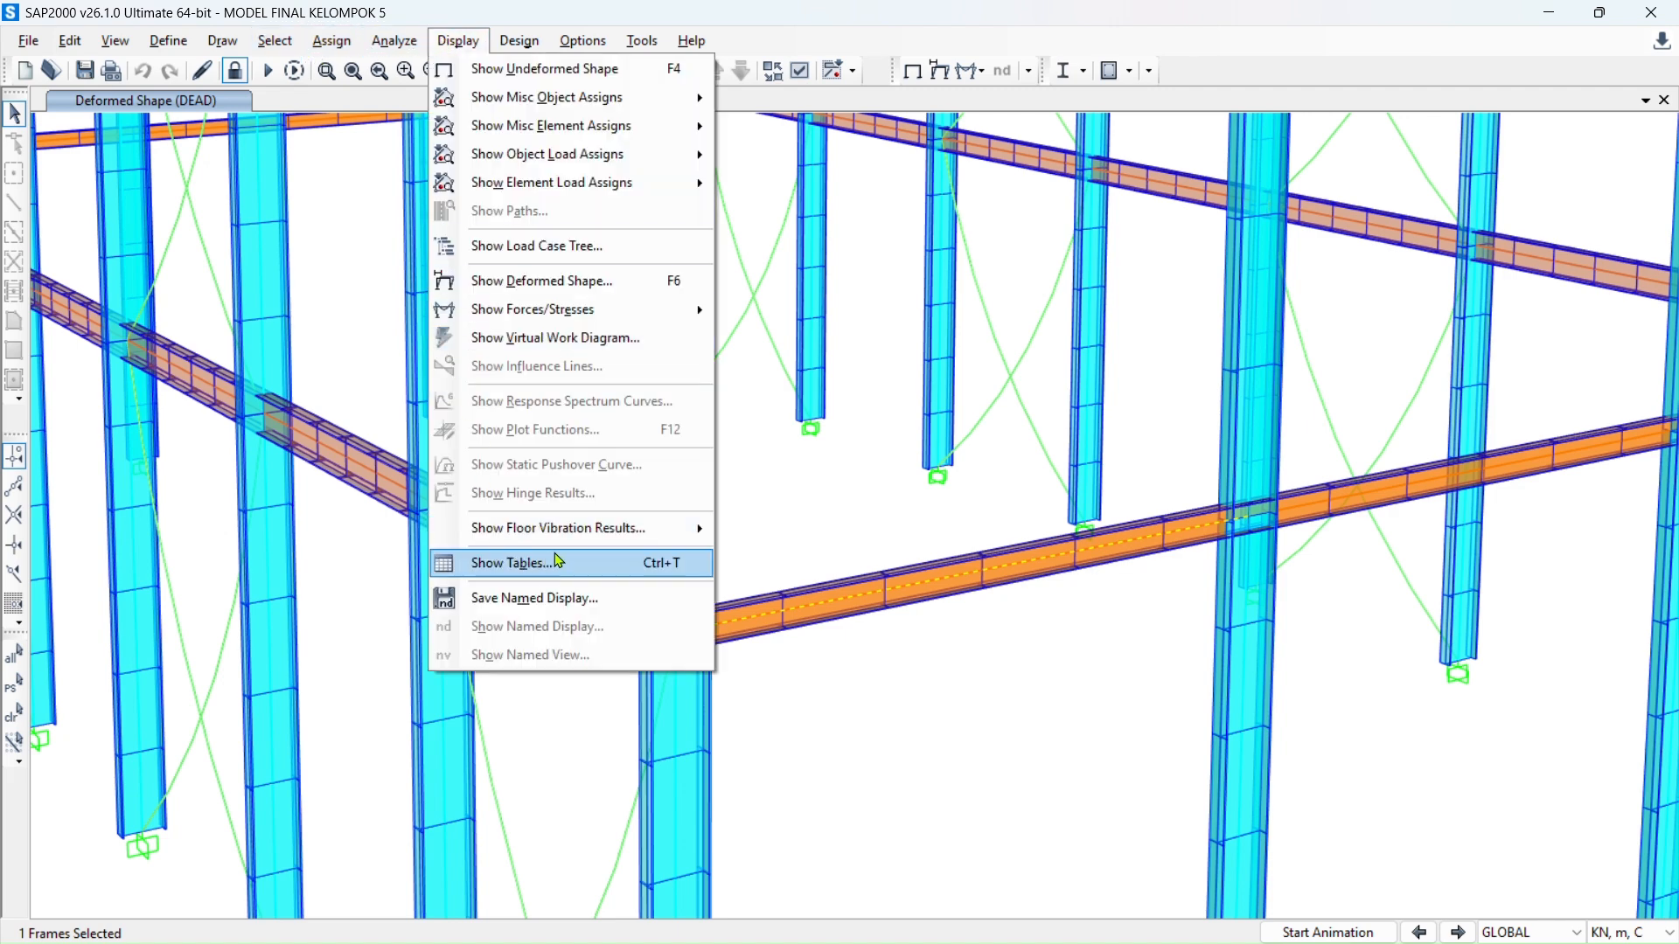
# - Show the Element Forces - Frames table for the selected frames across all 37 load cases
pyautogui.click(671, 573)
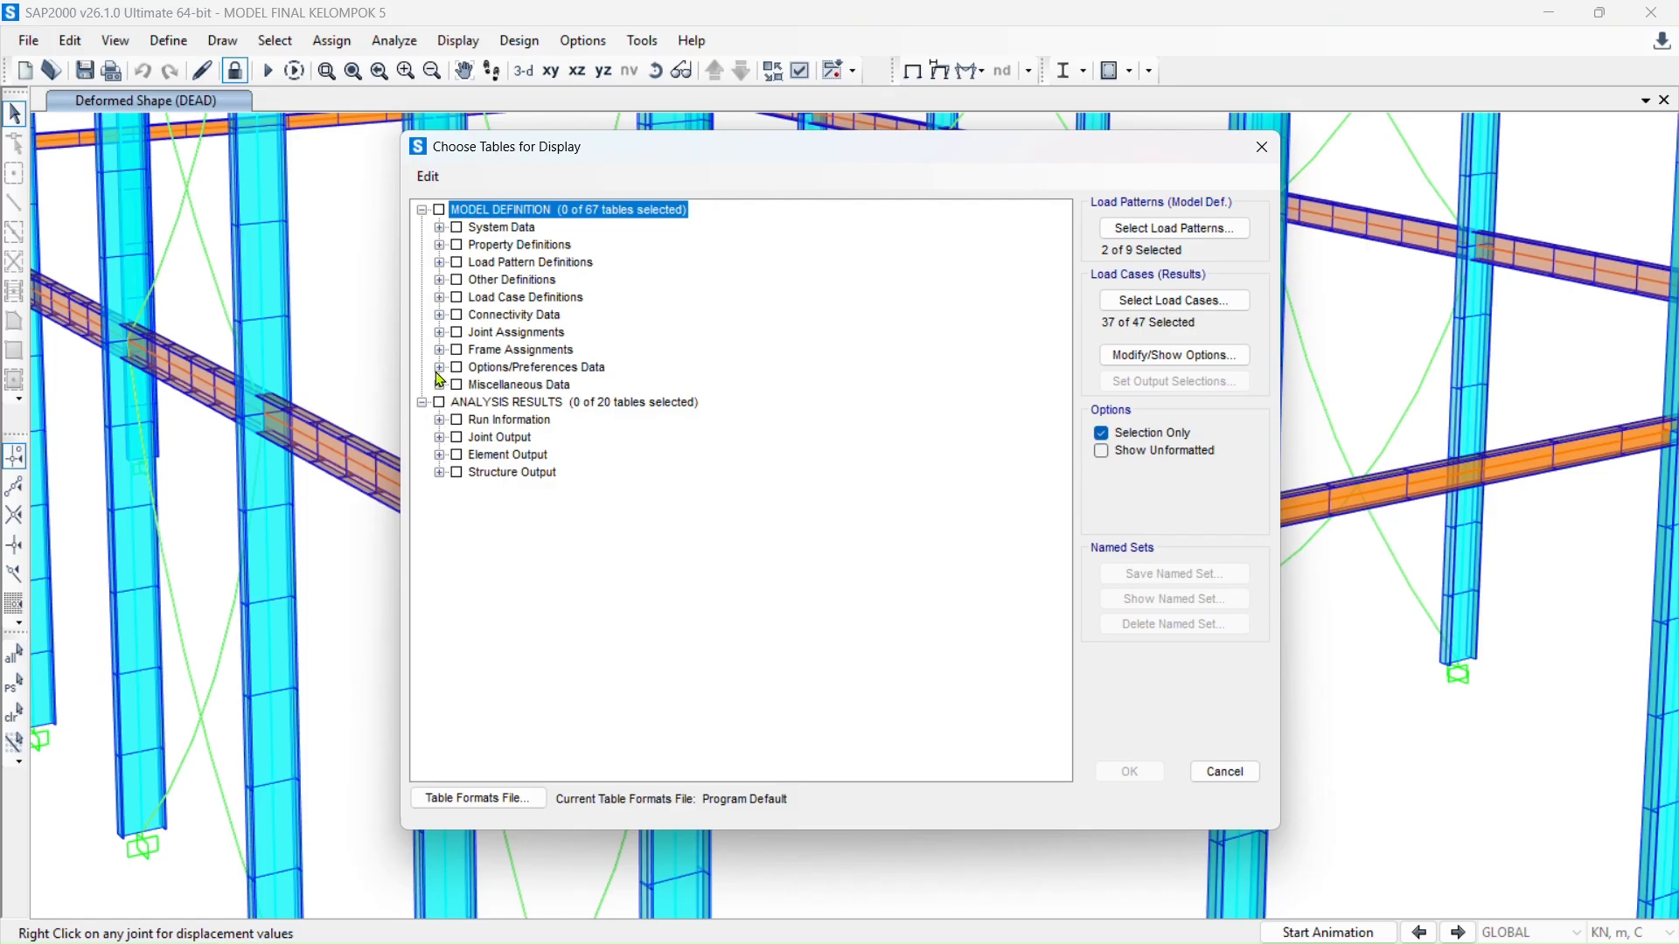
pyautogui.click(440, 456)
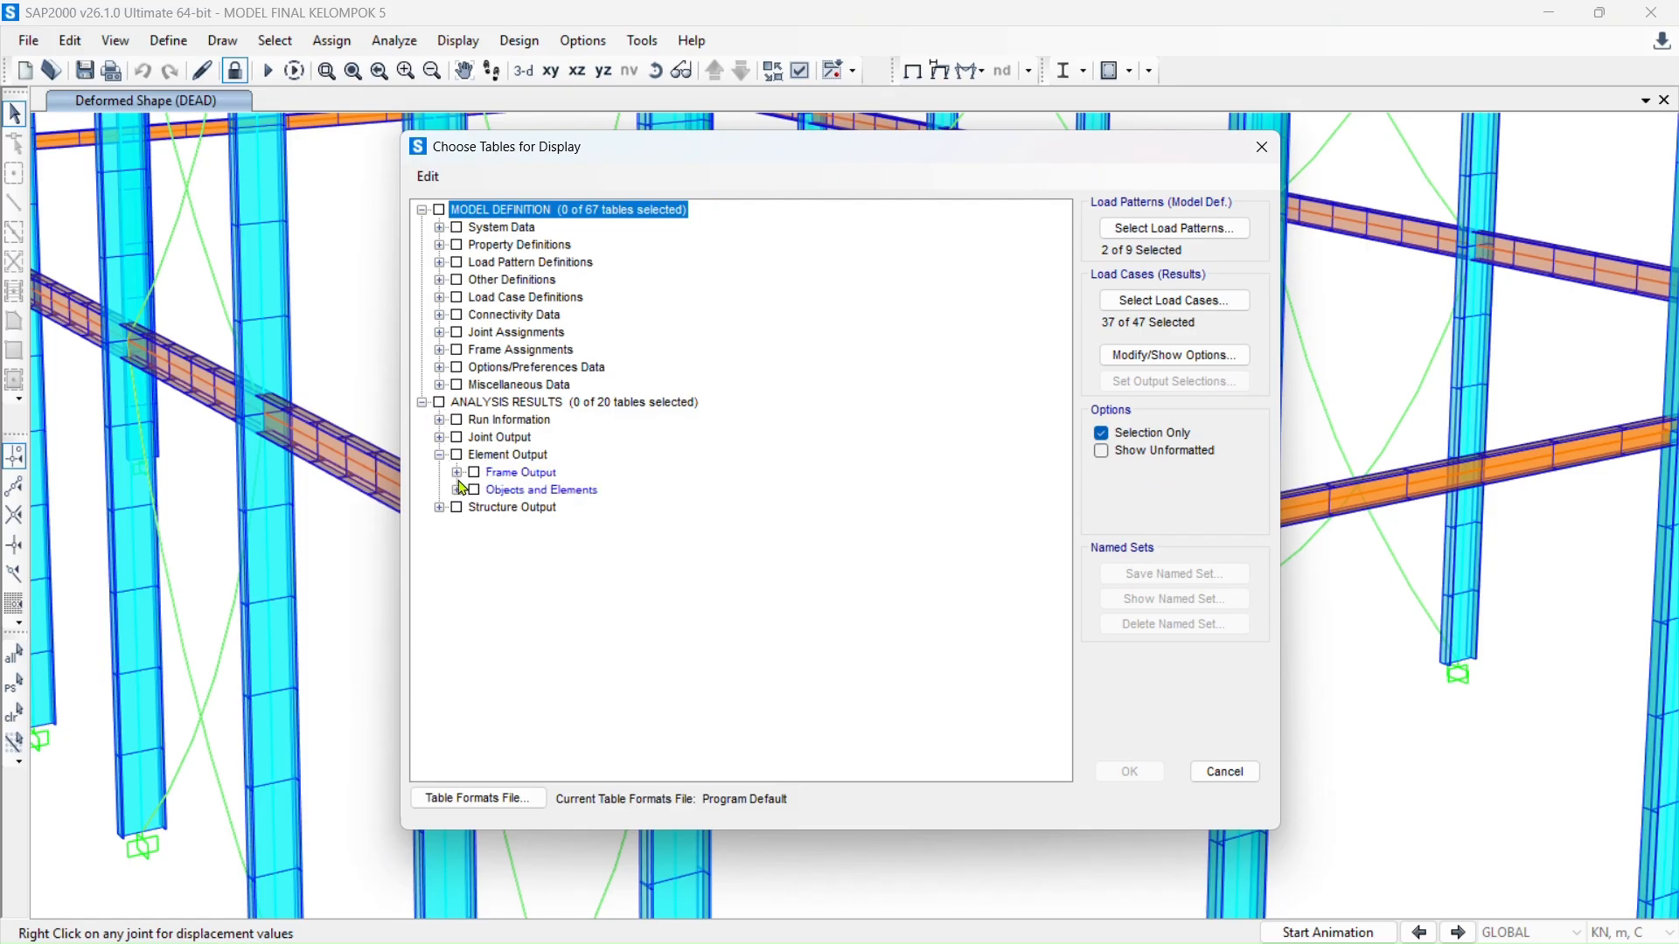
pyautogui.click(457, 474)
pyautogui.click(495, 492)
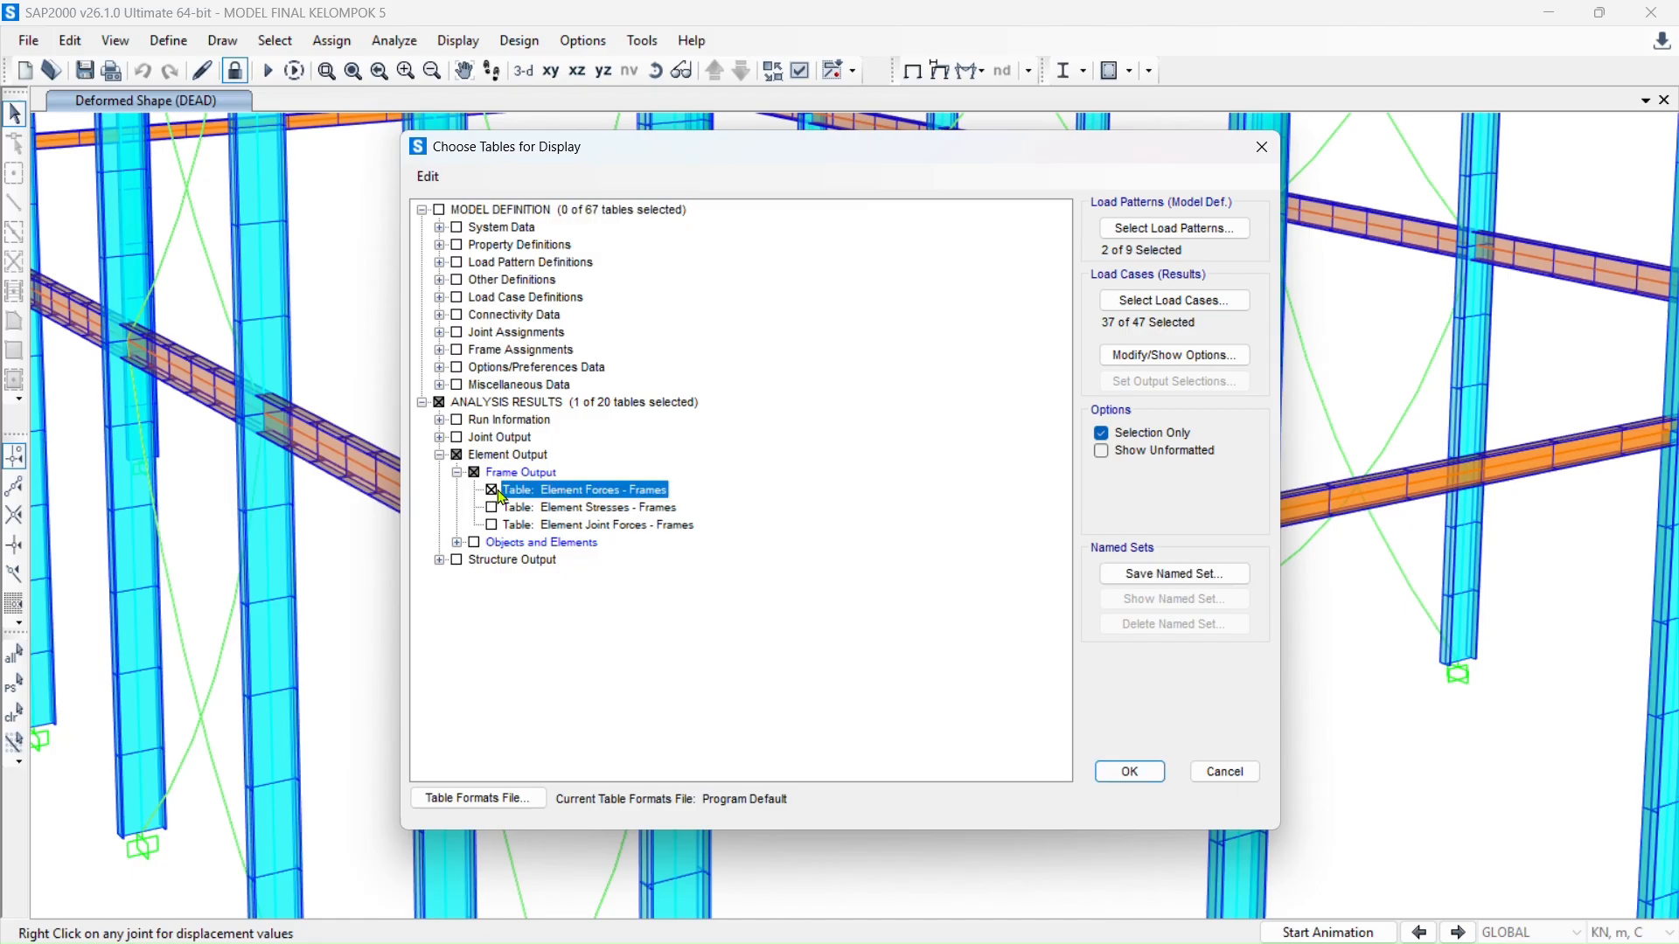
pyautogui.click(1175, 300)
pyautogui.scroll(-5, 746, 490)
pyautogui.scroll(10, 746, 490)
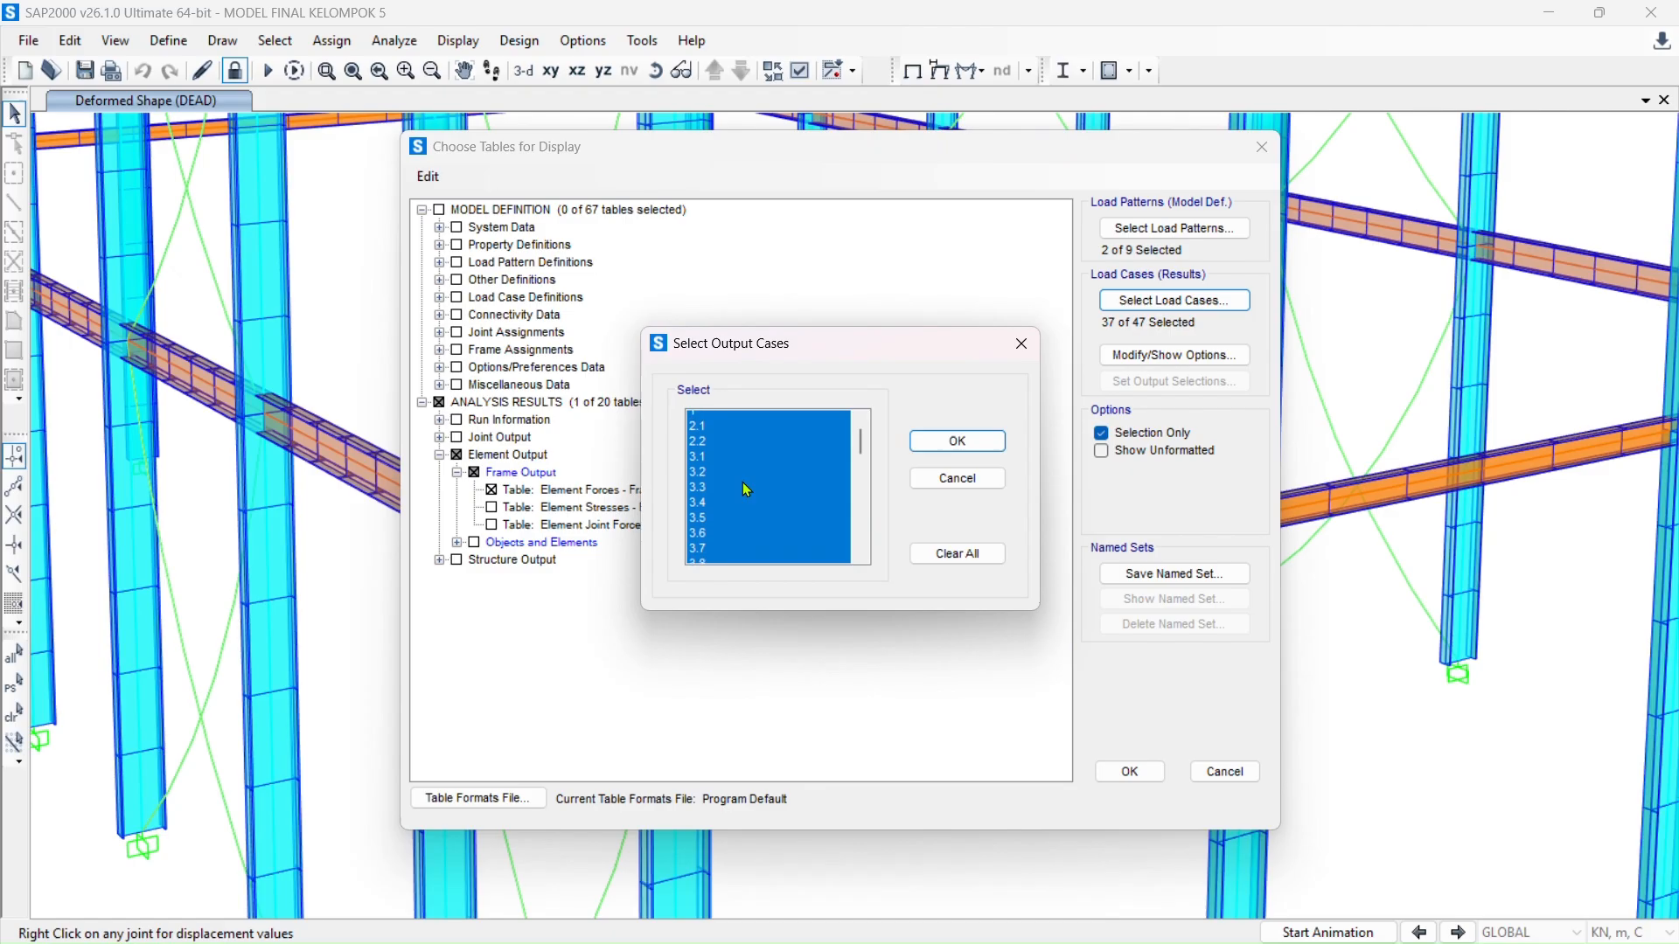
pyautogui.scroll(-12, 745, 490)
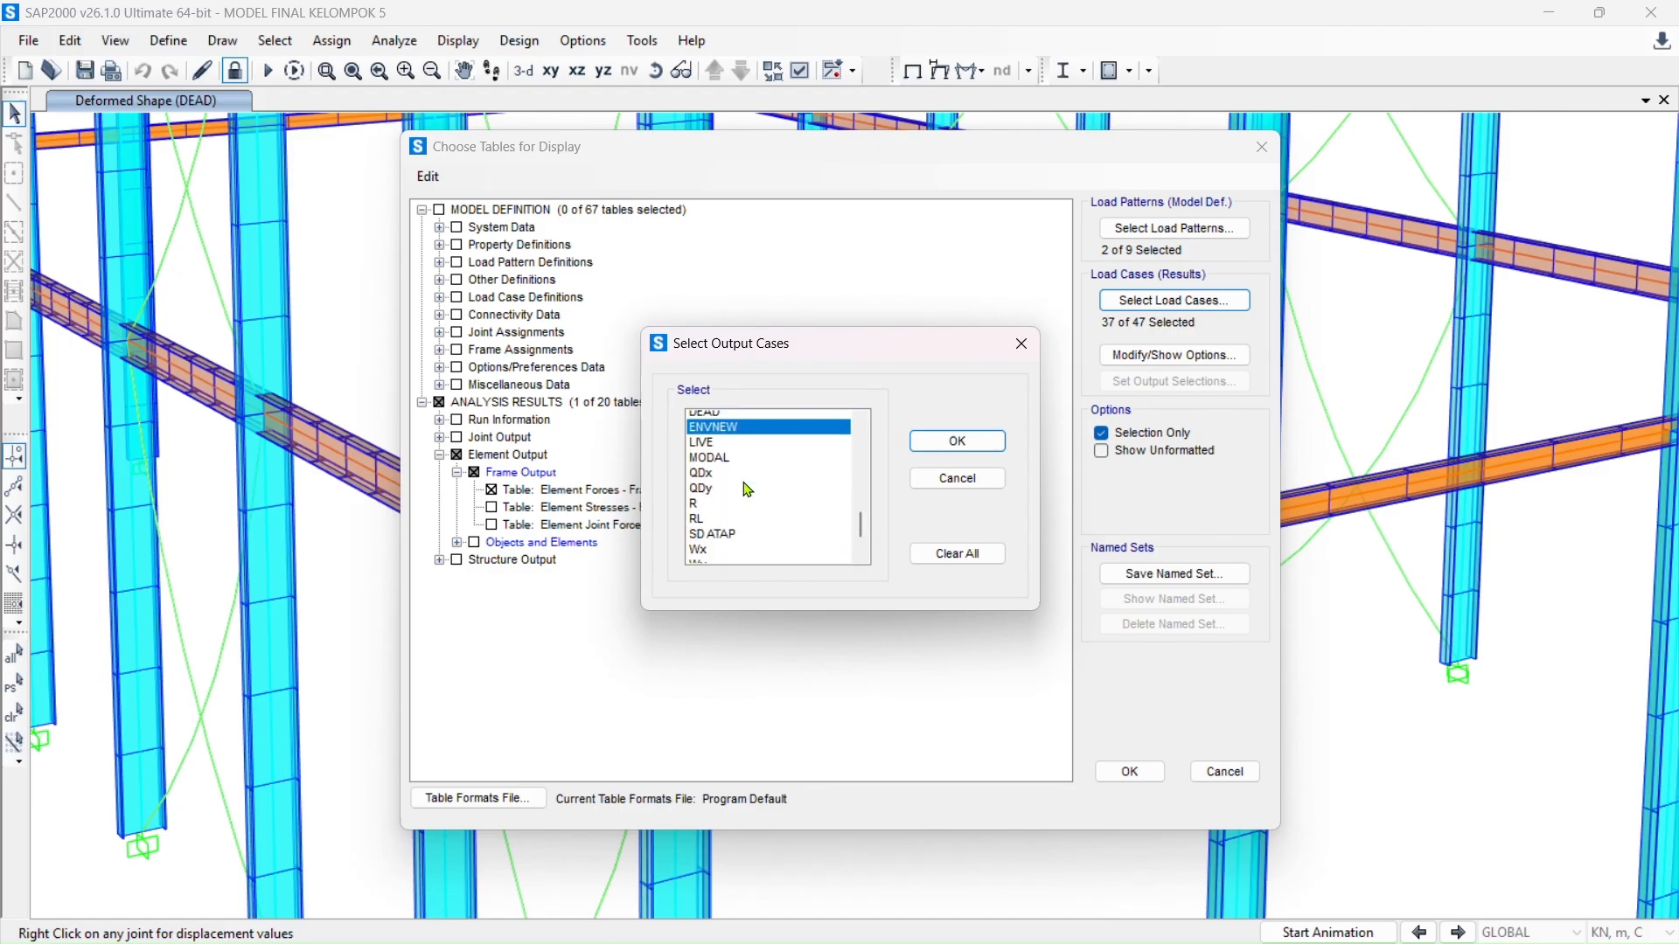
pyautogui.scroll(6, 746, 489)
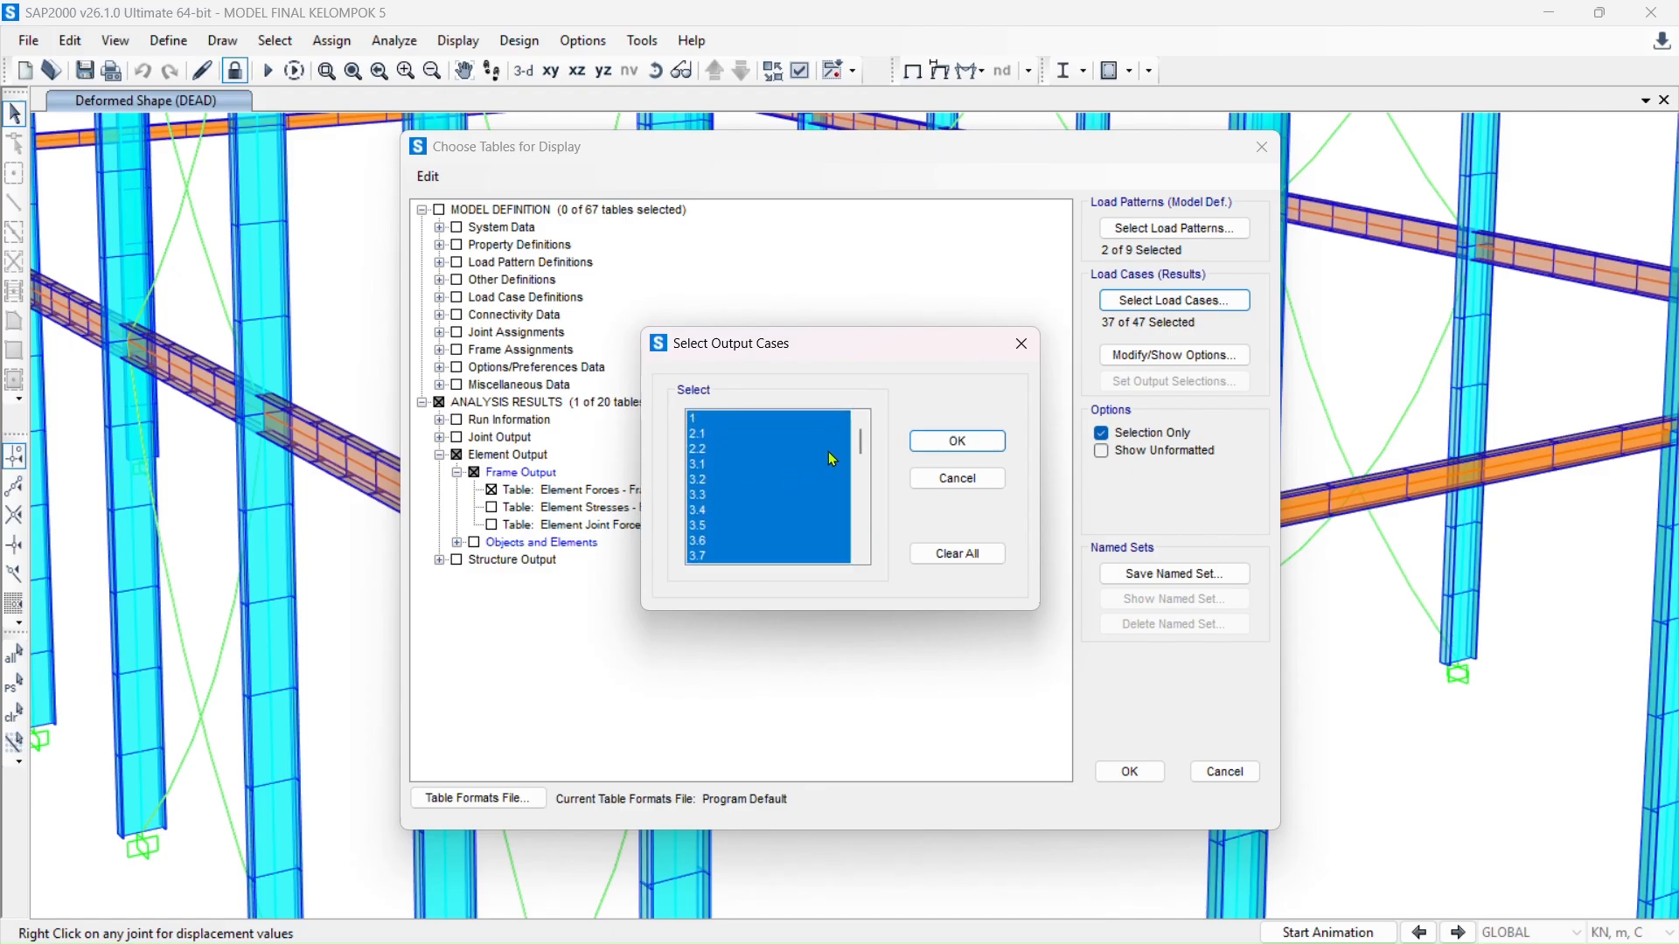
pyautogui.click(960, 443)
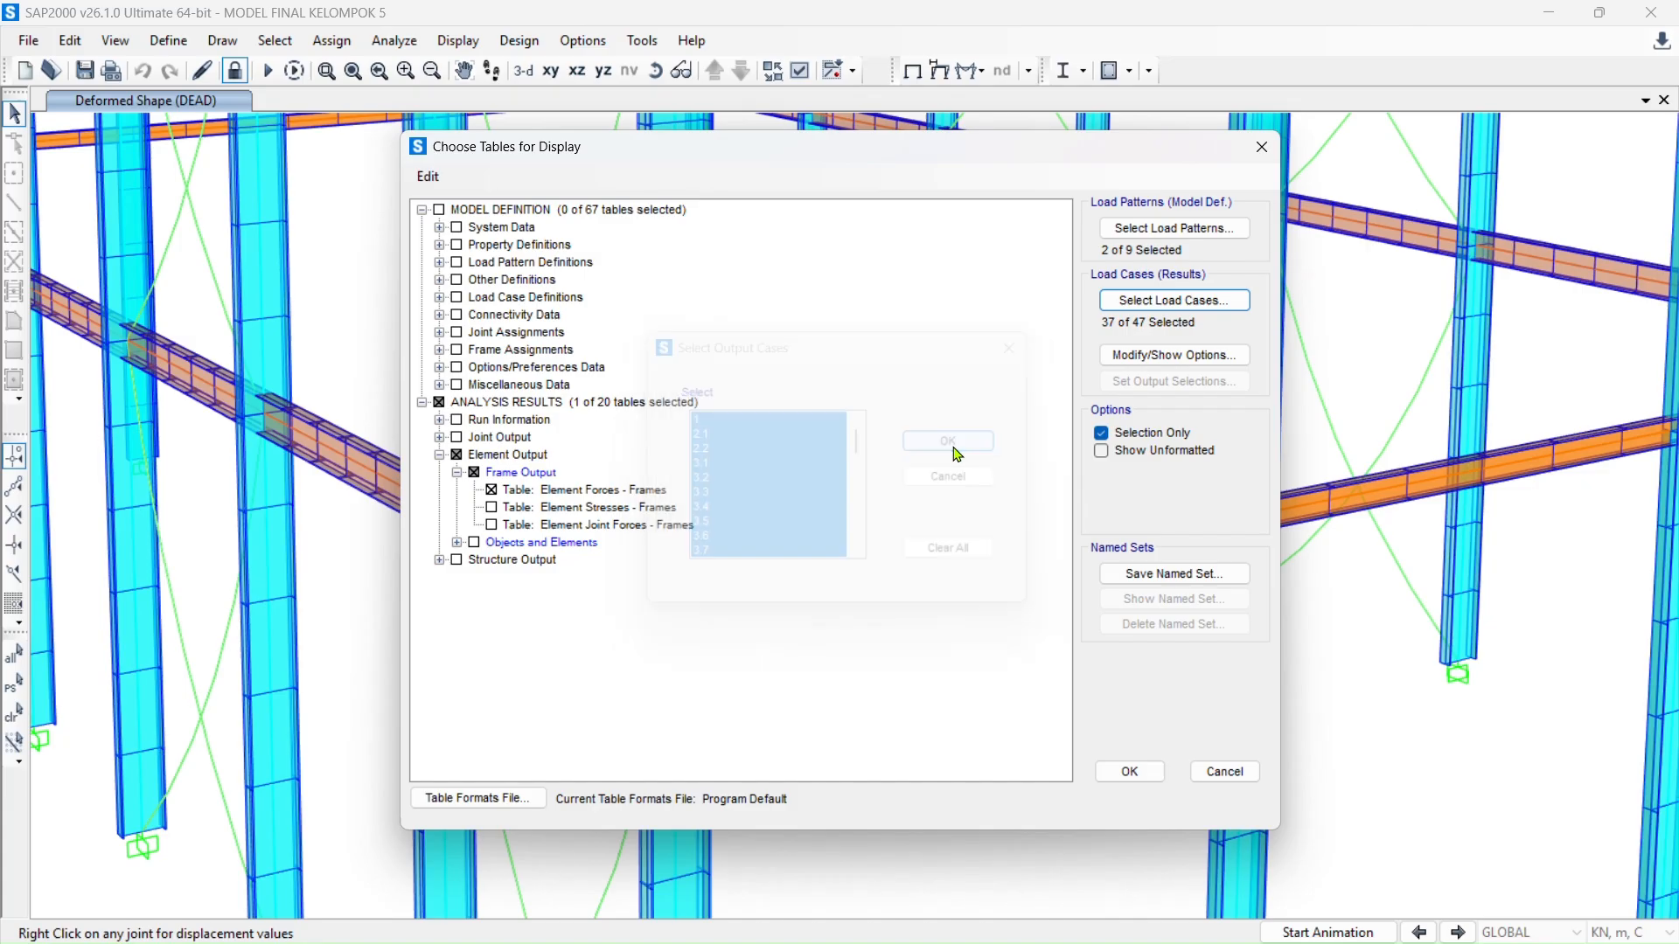
pyautogui.click(1129, 772)
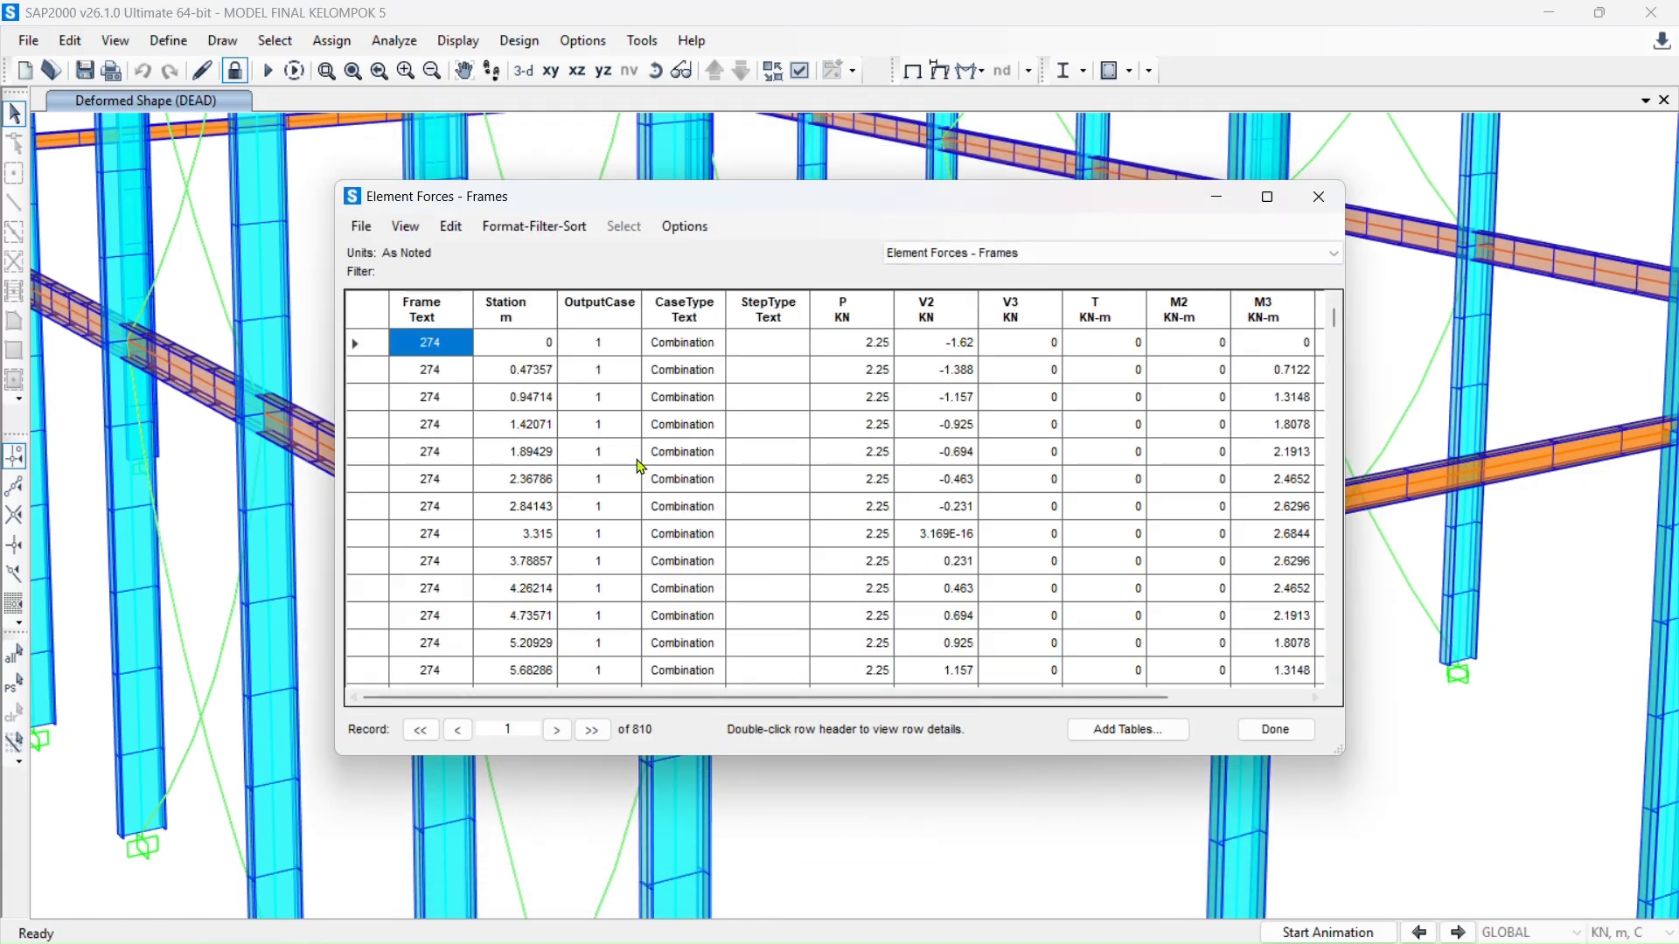
# - Sort the frame forces by axial force P descending, putting case 3.1's 6.643 kN first
pyautogui.click(874, 317)
pyautogui.click(878, 320)
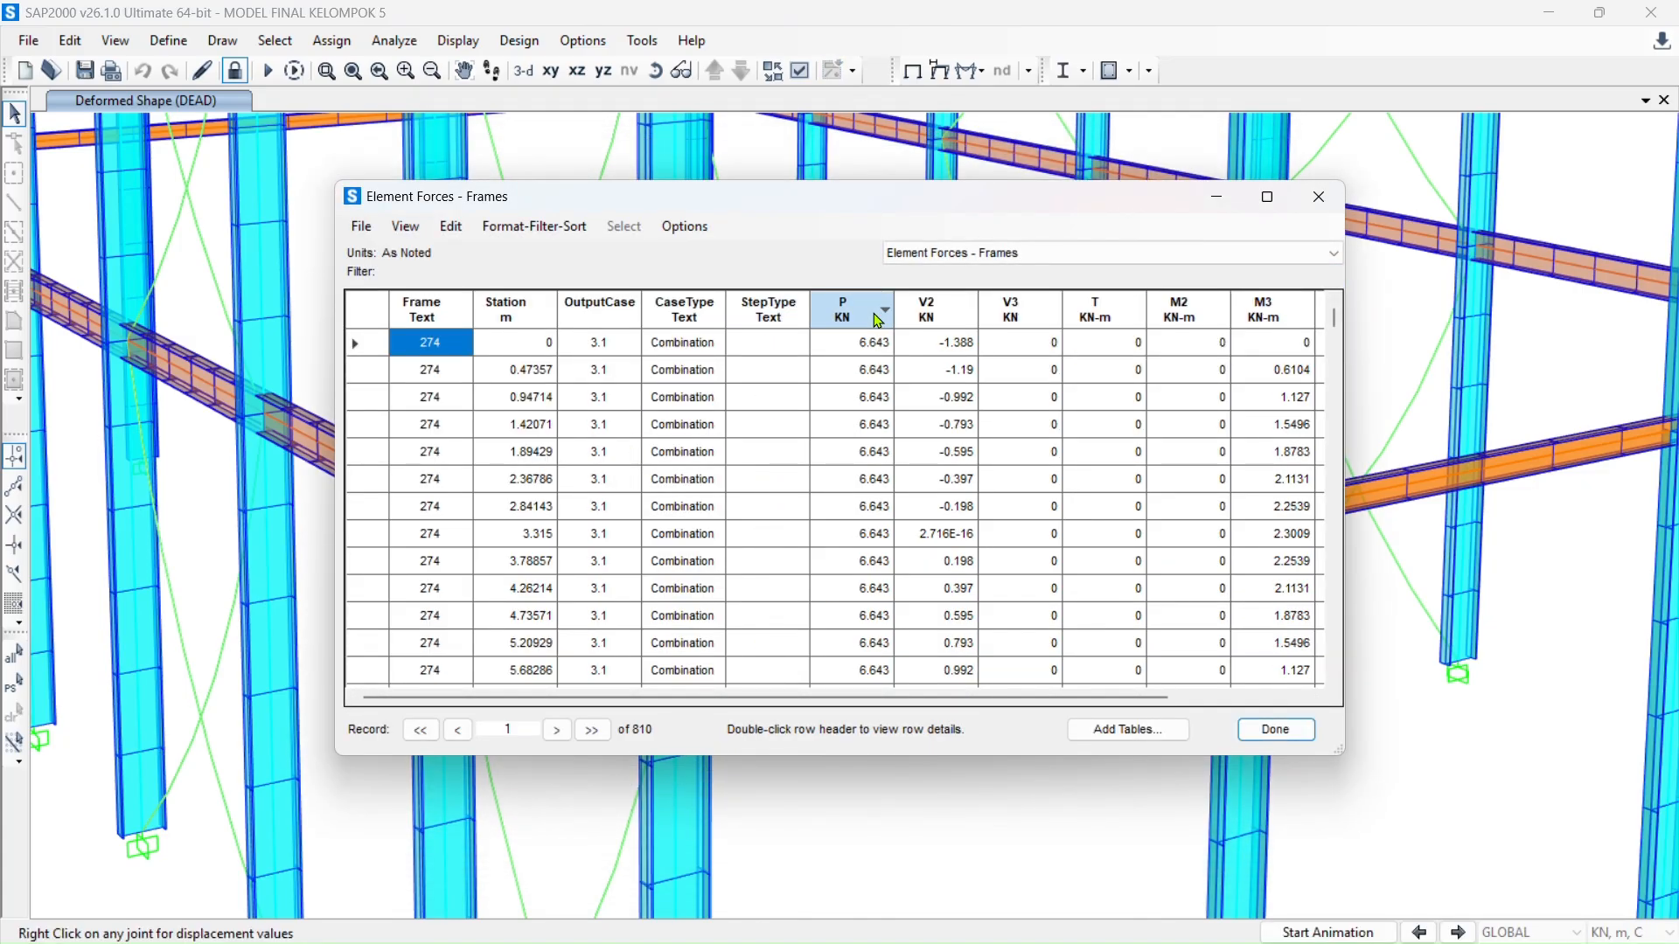
pyautogui.click(877, 321)
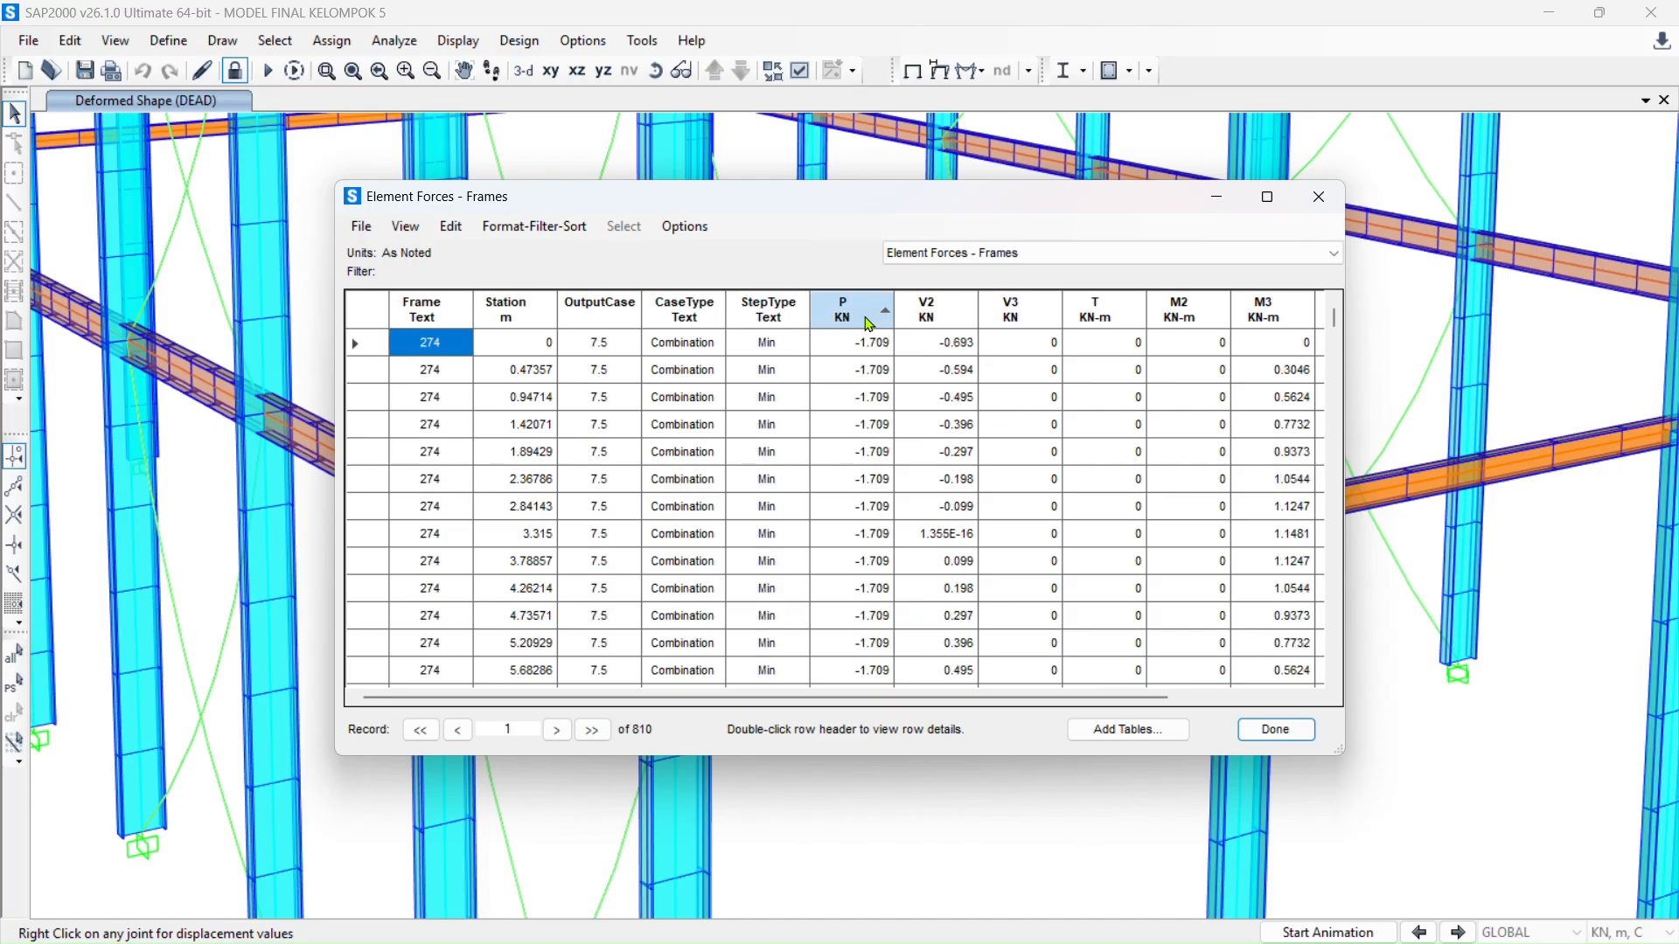
pyautogui.click(870, 320)
pyautogui.click(871, 320)
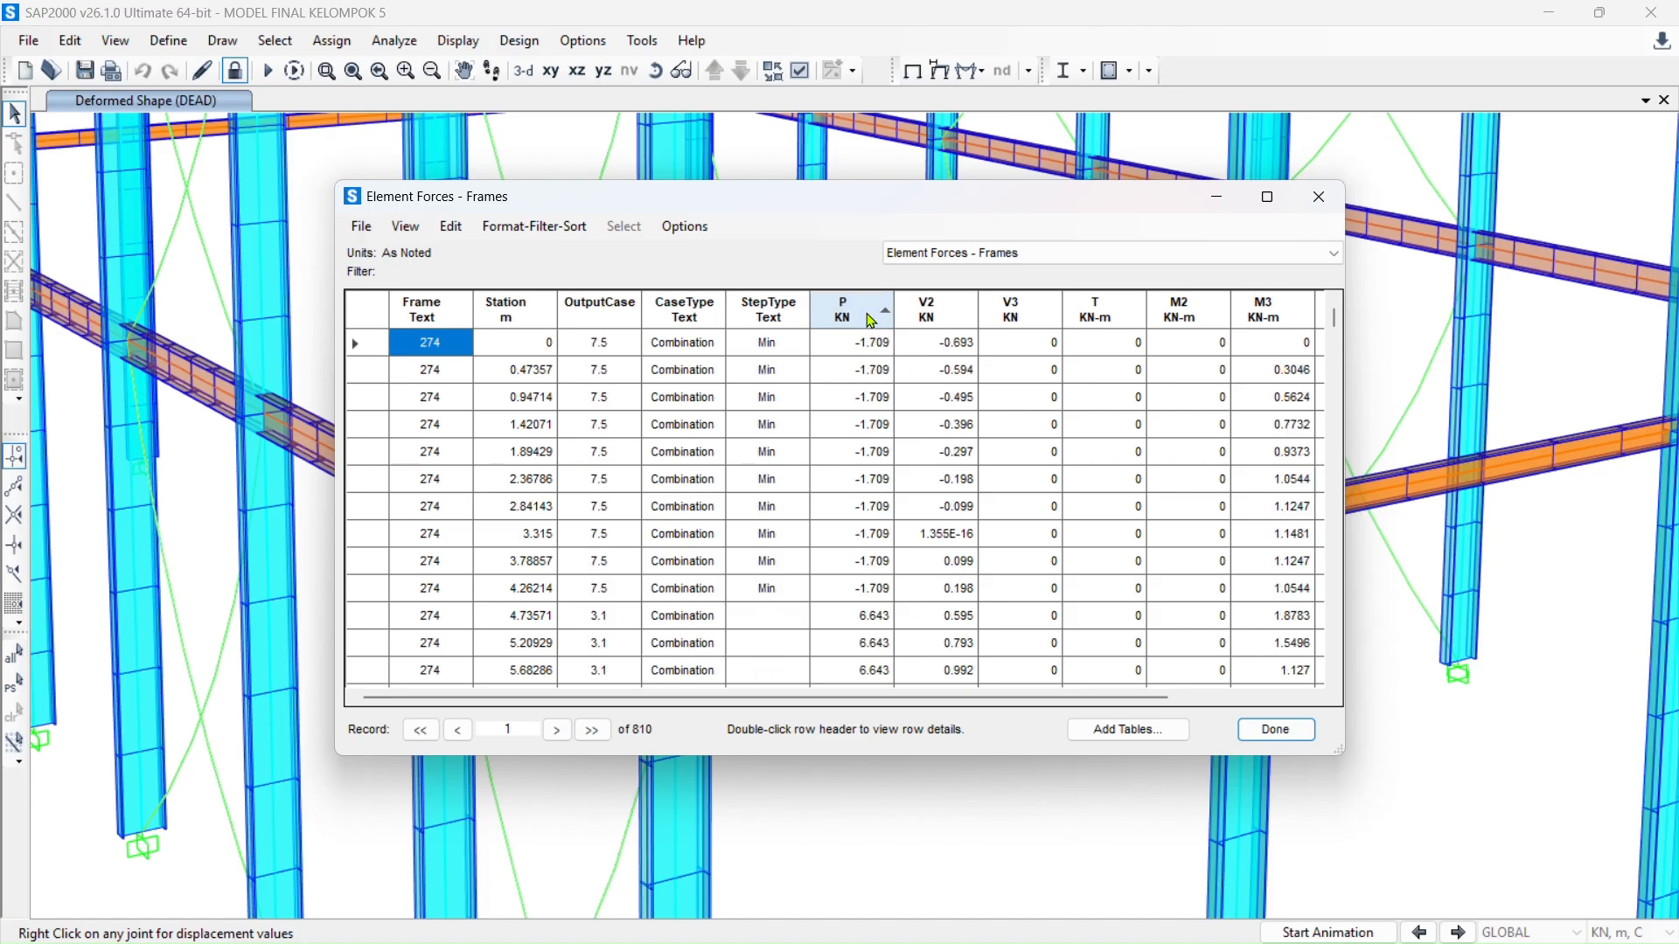
pyautogui.click(871, 321)
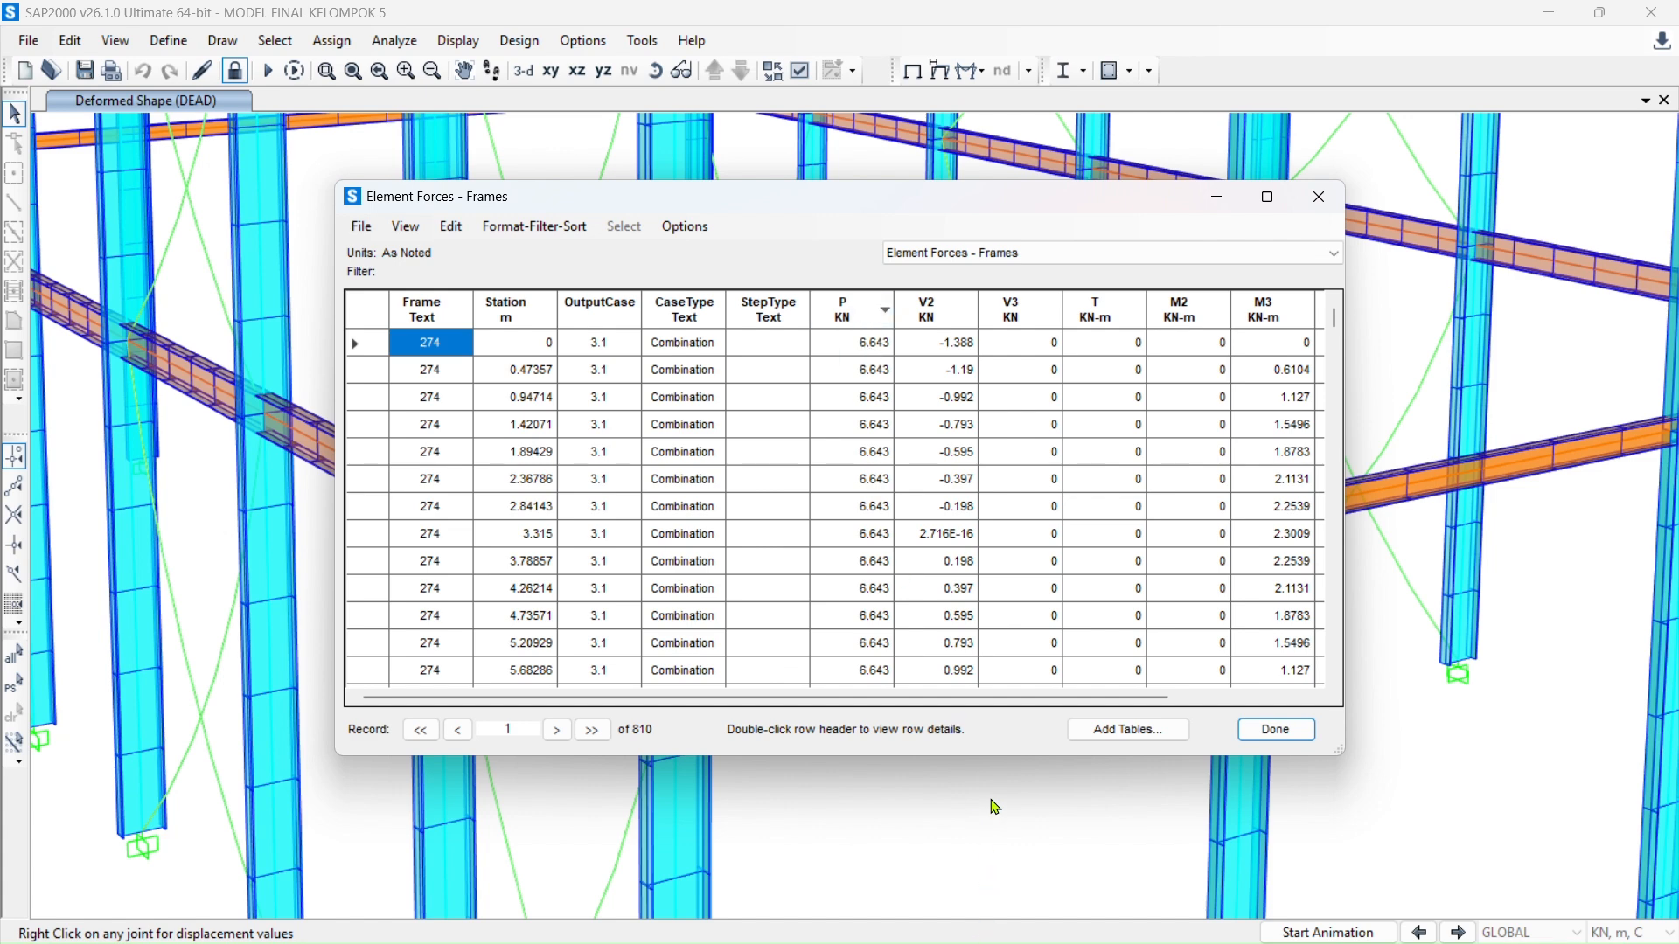
pyautogui.hotkey('alt', 'Tab')
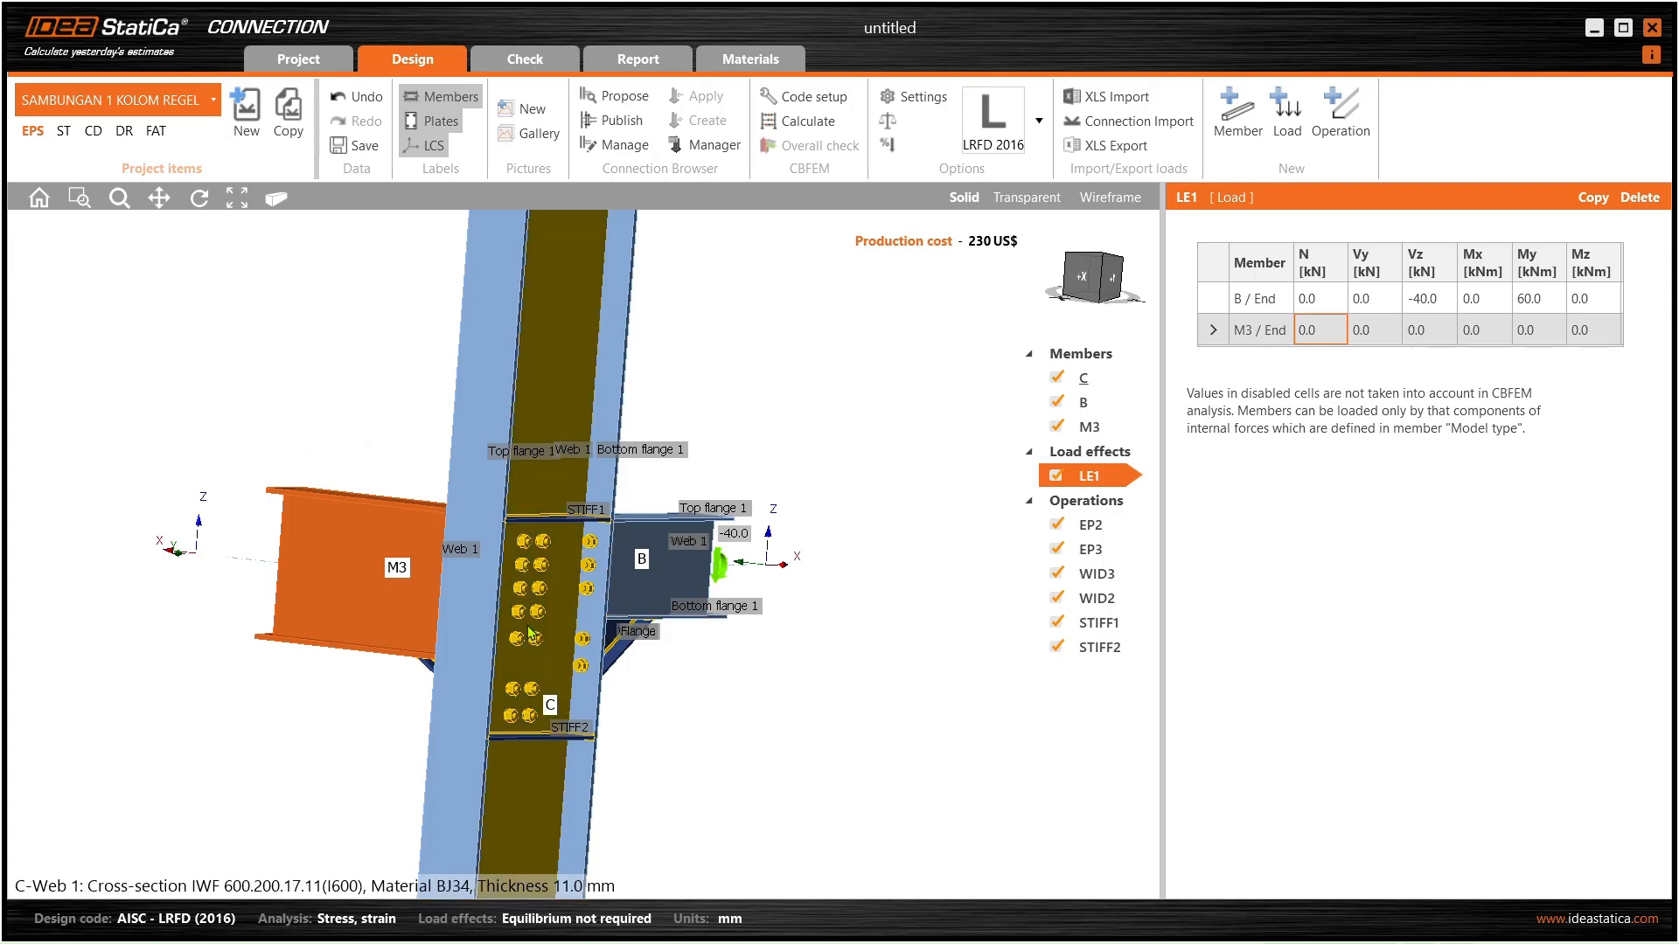
# - Enter 6.64 kN as the axial force N of B / End in load effect LE1
pyautogui.scroll(-1, 621, 618)
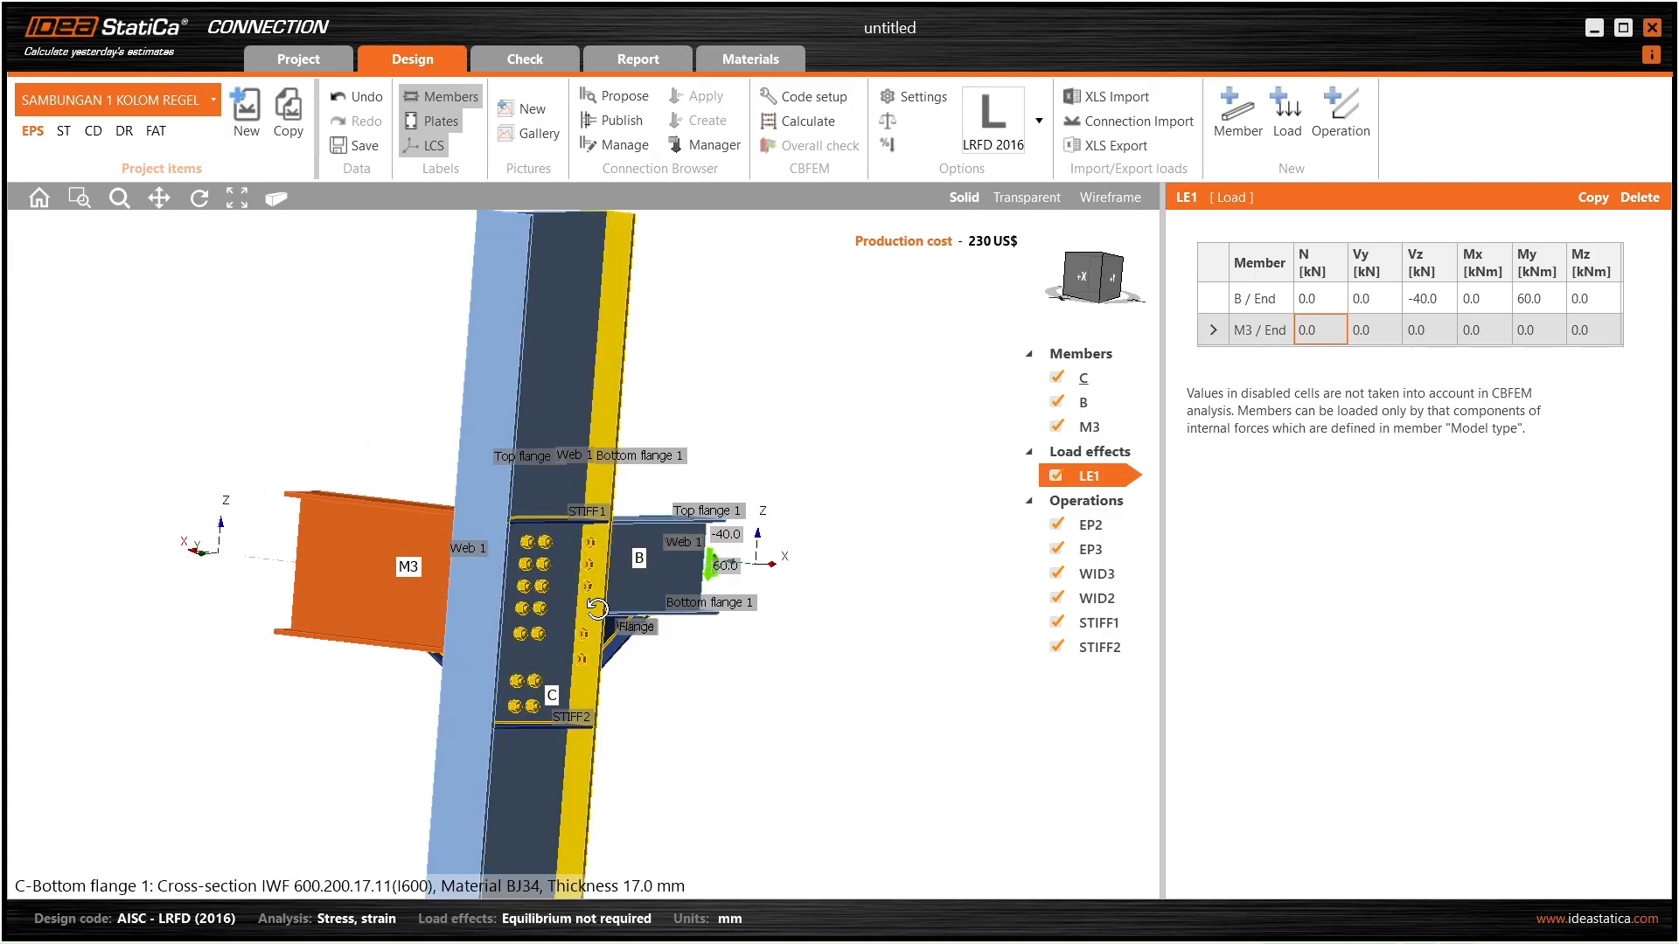
pyautogui.moveTo(617, 617); pyautogui.dragTo(717, 558, button='middle')
pyautogui.scroll(2, 717, 556)
pyautogui.click(1318, 298)
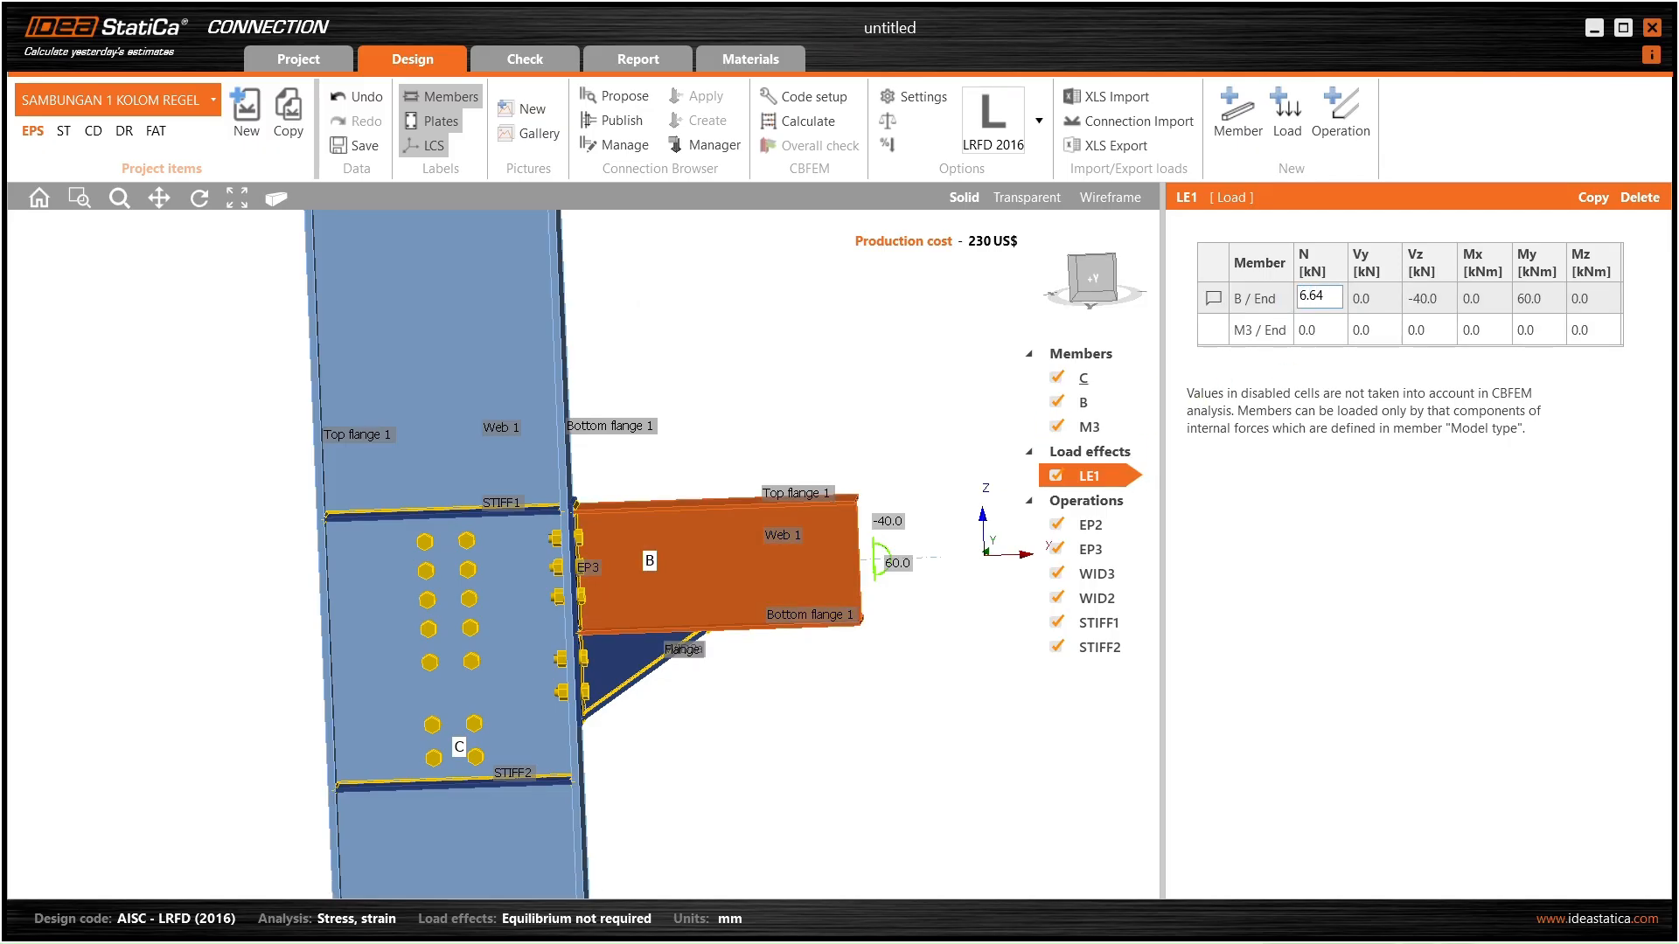
pyautogui.write('6.64')
pyautogui.press('Tab')
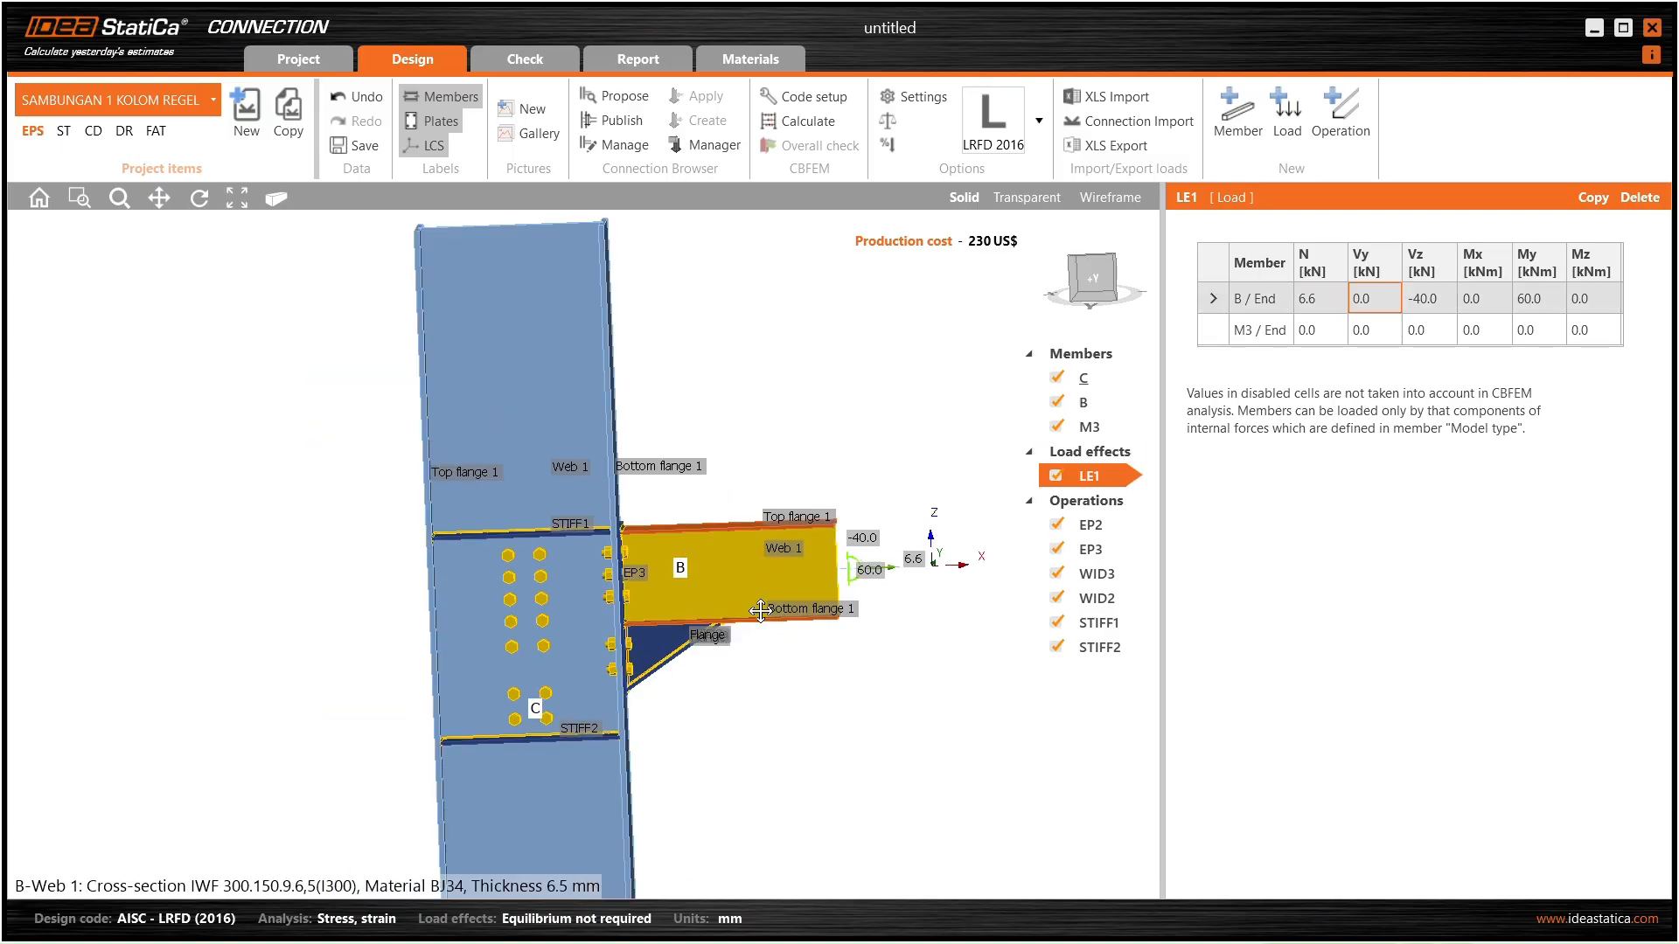
pyautogui.scroll(3, 770, 569)
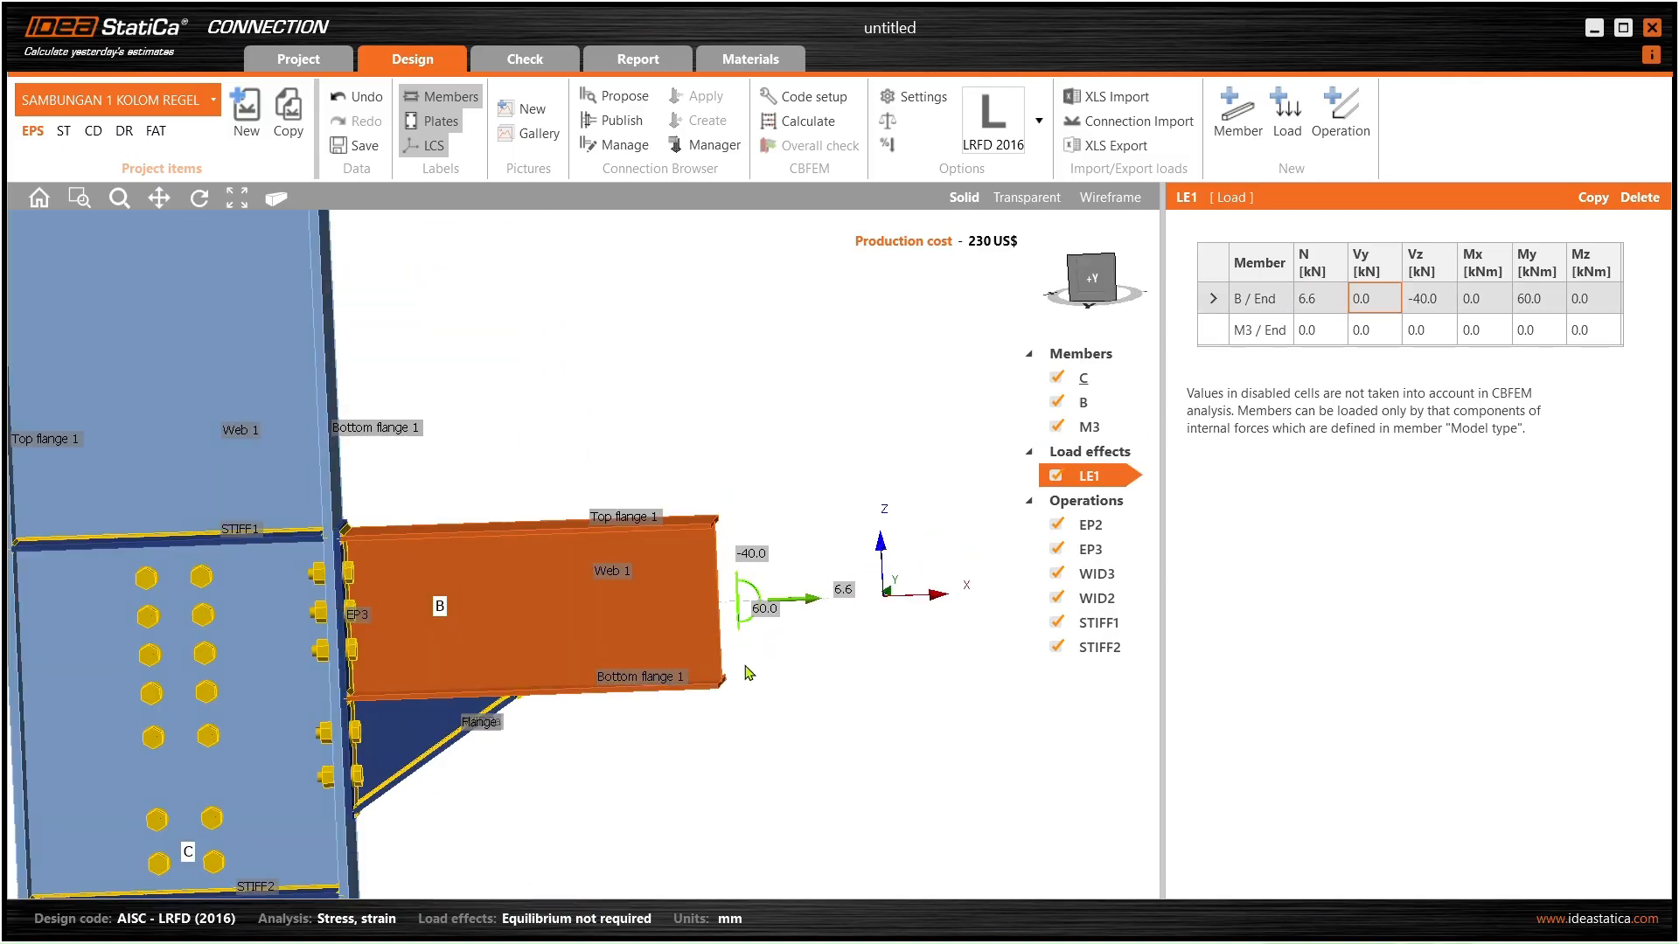
pyautogui.hotkey('alt', 'Tab')
# - Sort SAP2000's frame forces by V2 to read the 1.737 and -1.737 kN shear extremes
pyautogui.click(963, 314)
pyautogui.click(963, 313)
pyautogui.click(962, 313)
pyautogui.click(963, 313)
pyautogui.click(963, 314)
pyautogui.click(963, 313)
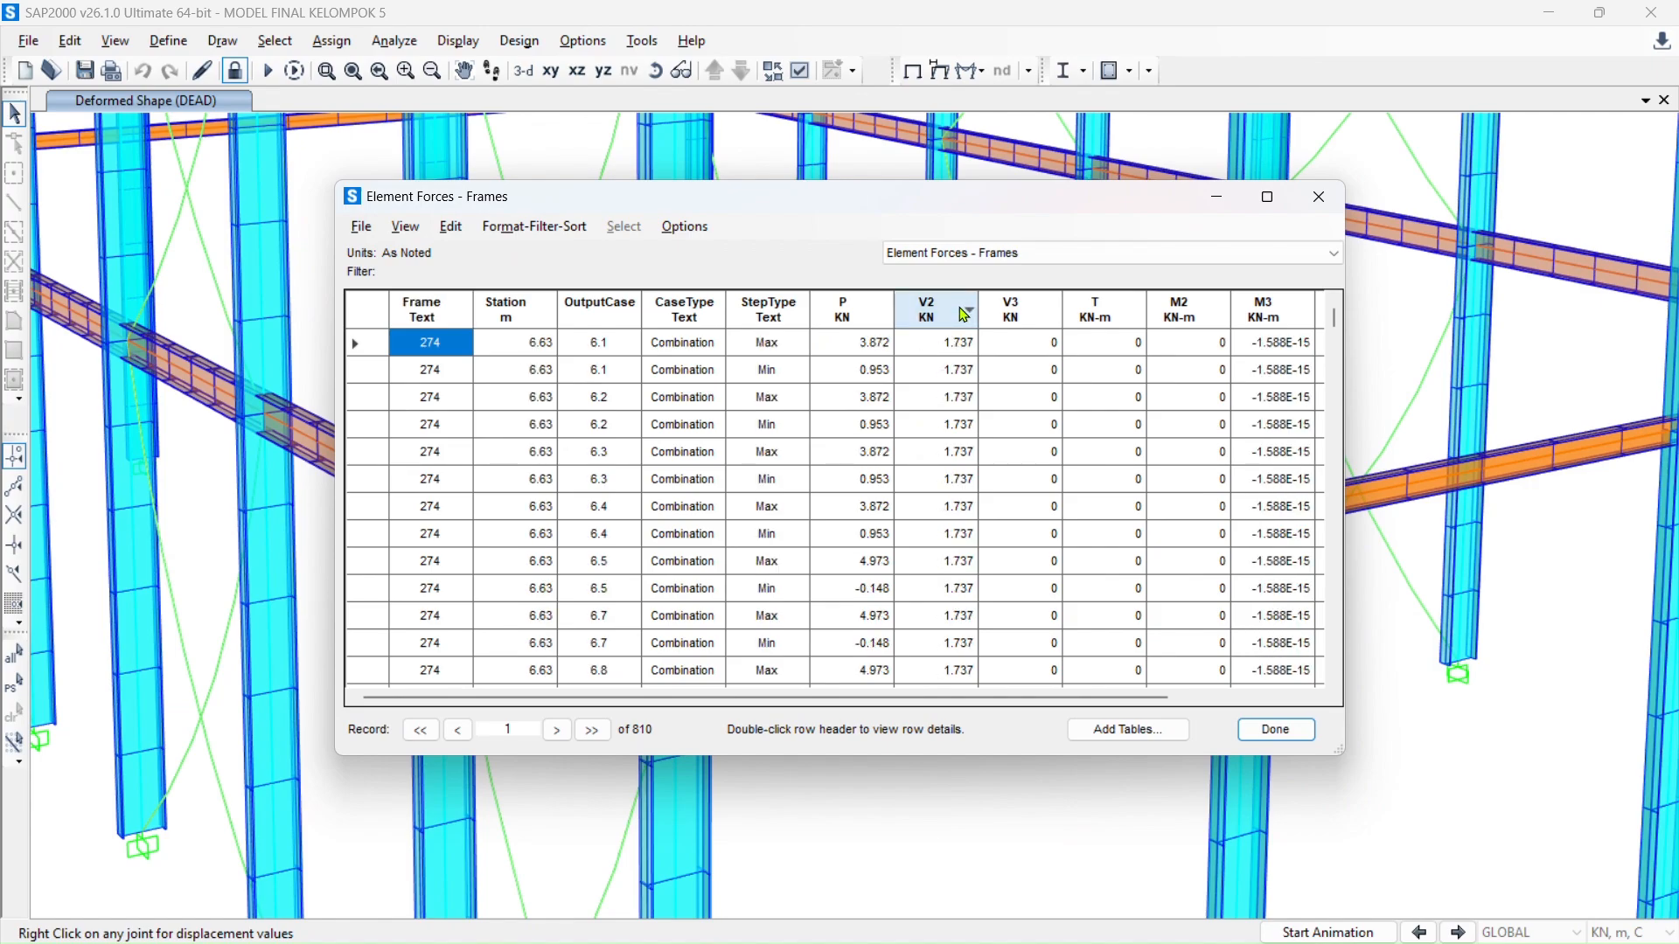
pyautogui.click(963, 313)
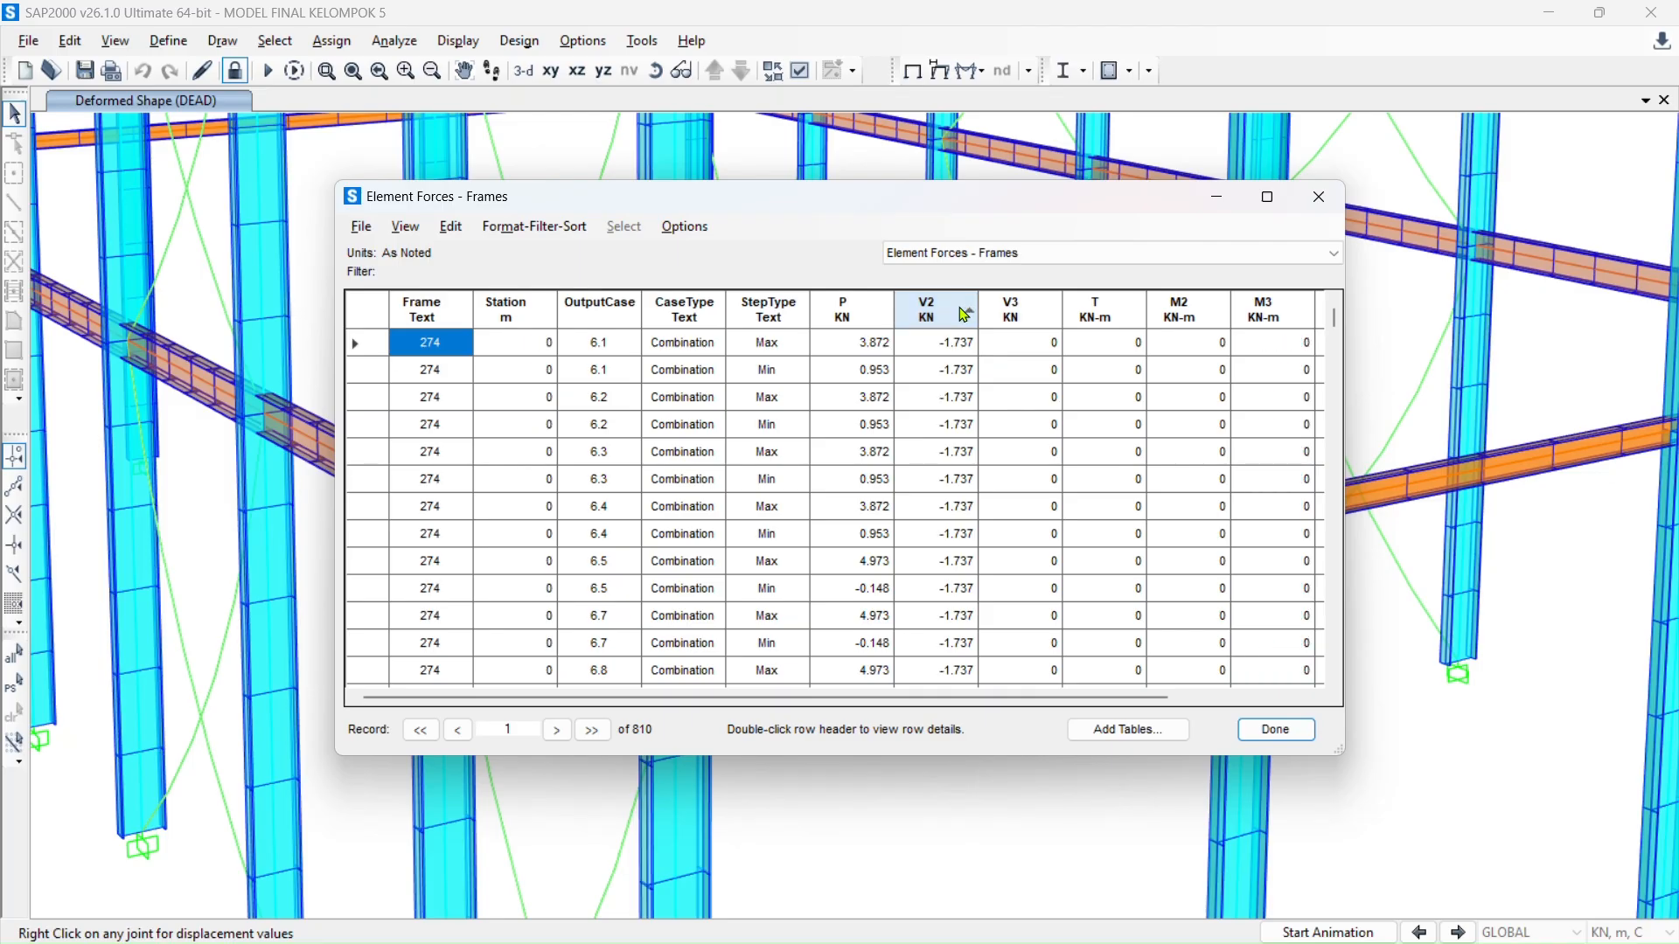
pyautogui.click(963, 313)
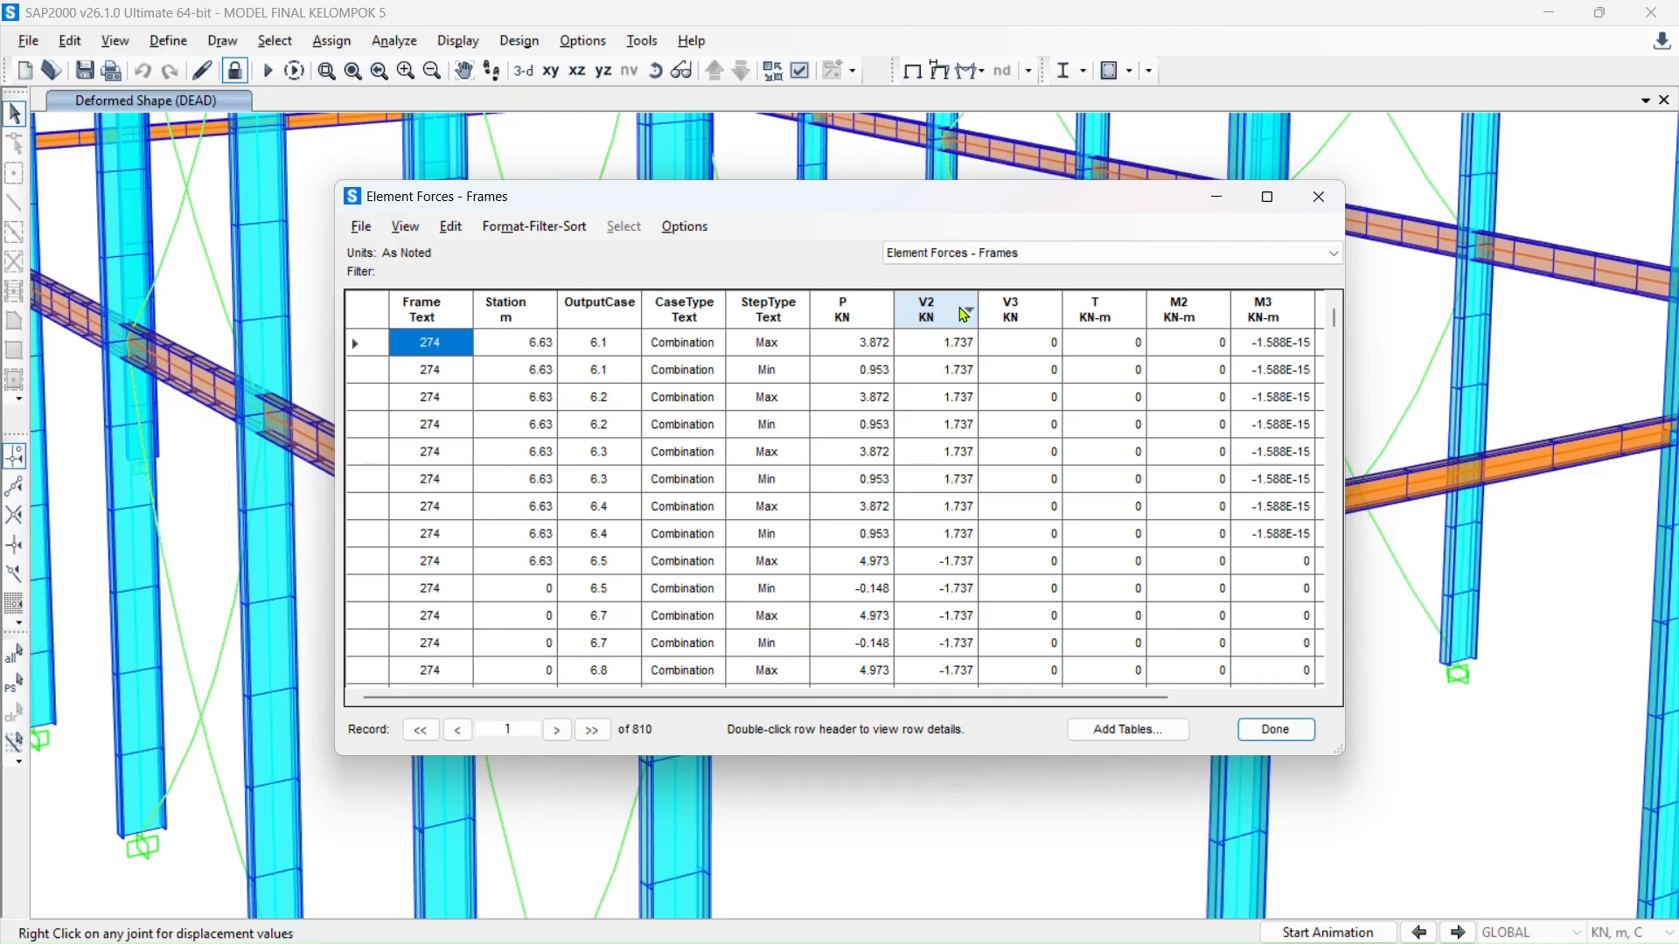
pyautogui.click(963, 313)
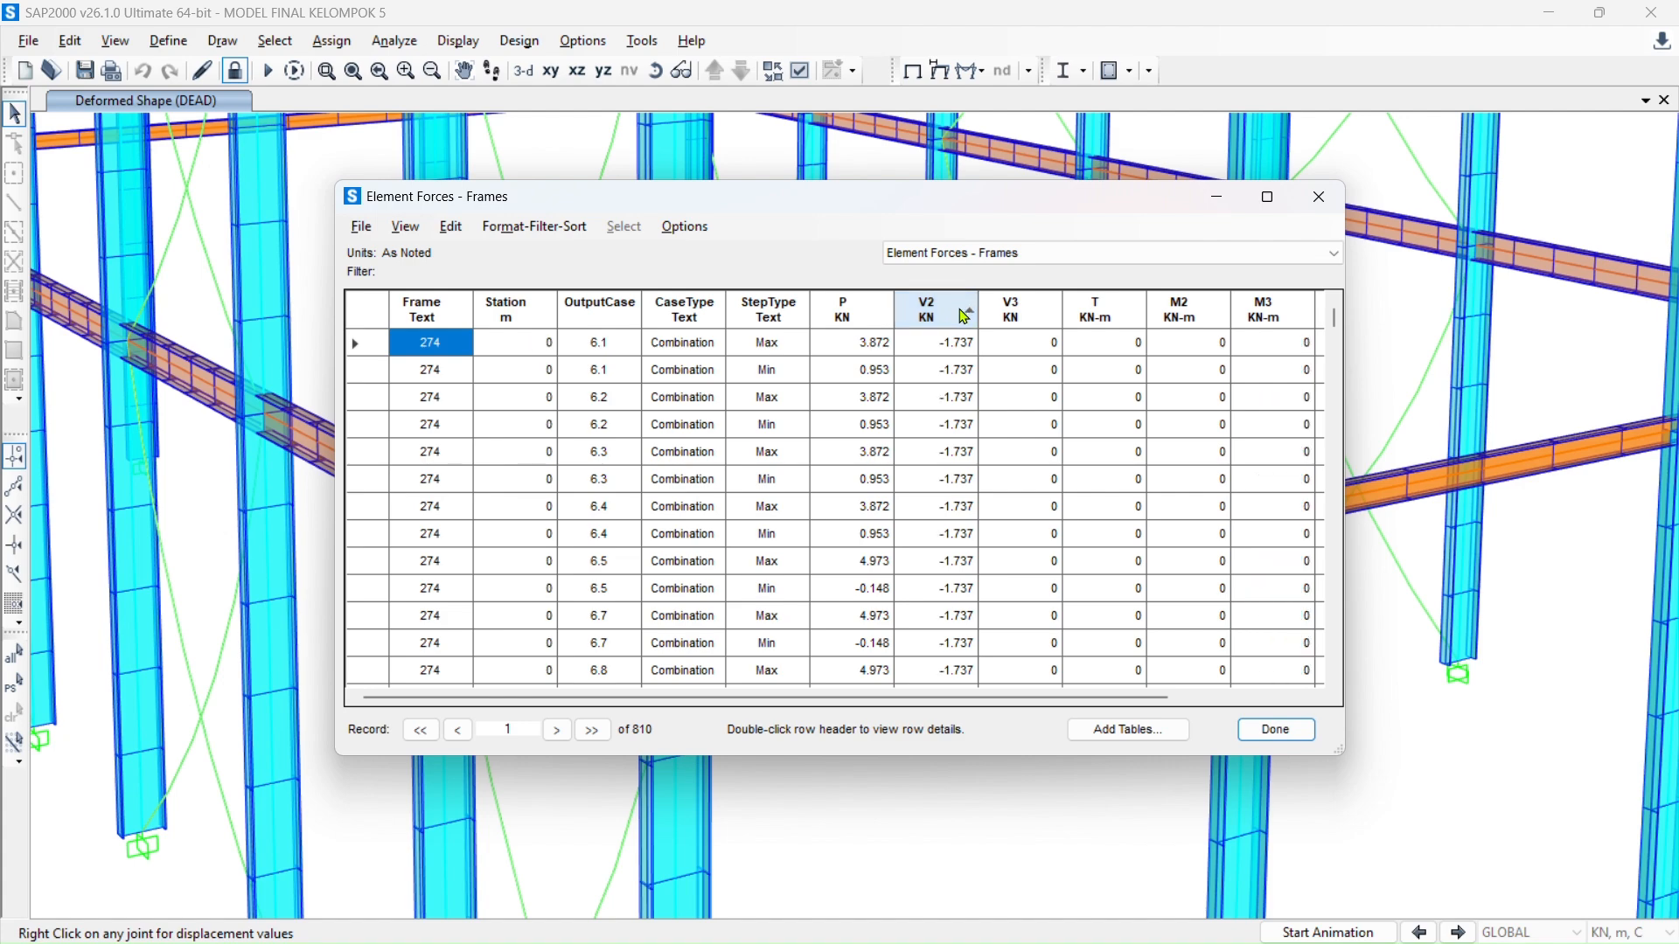
pyautogui.hotkey('alt', 'Tab')
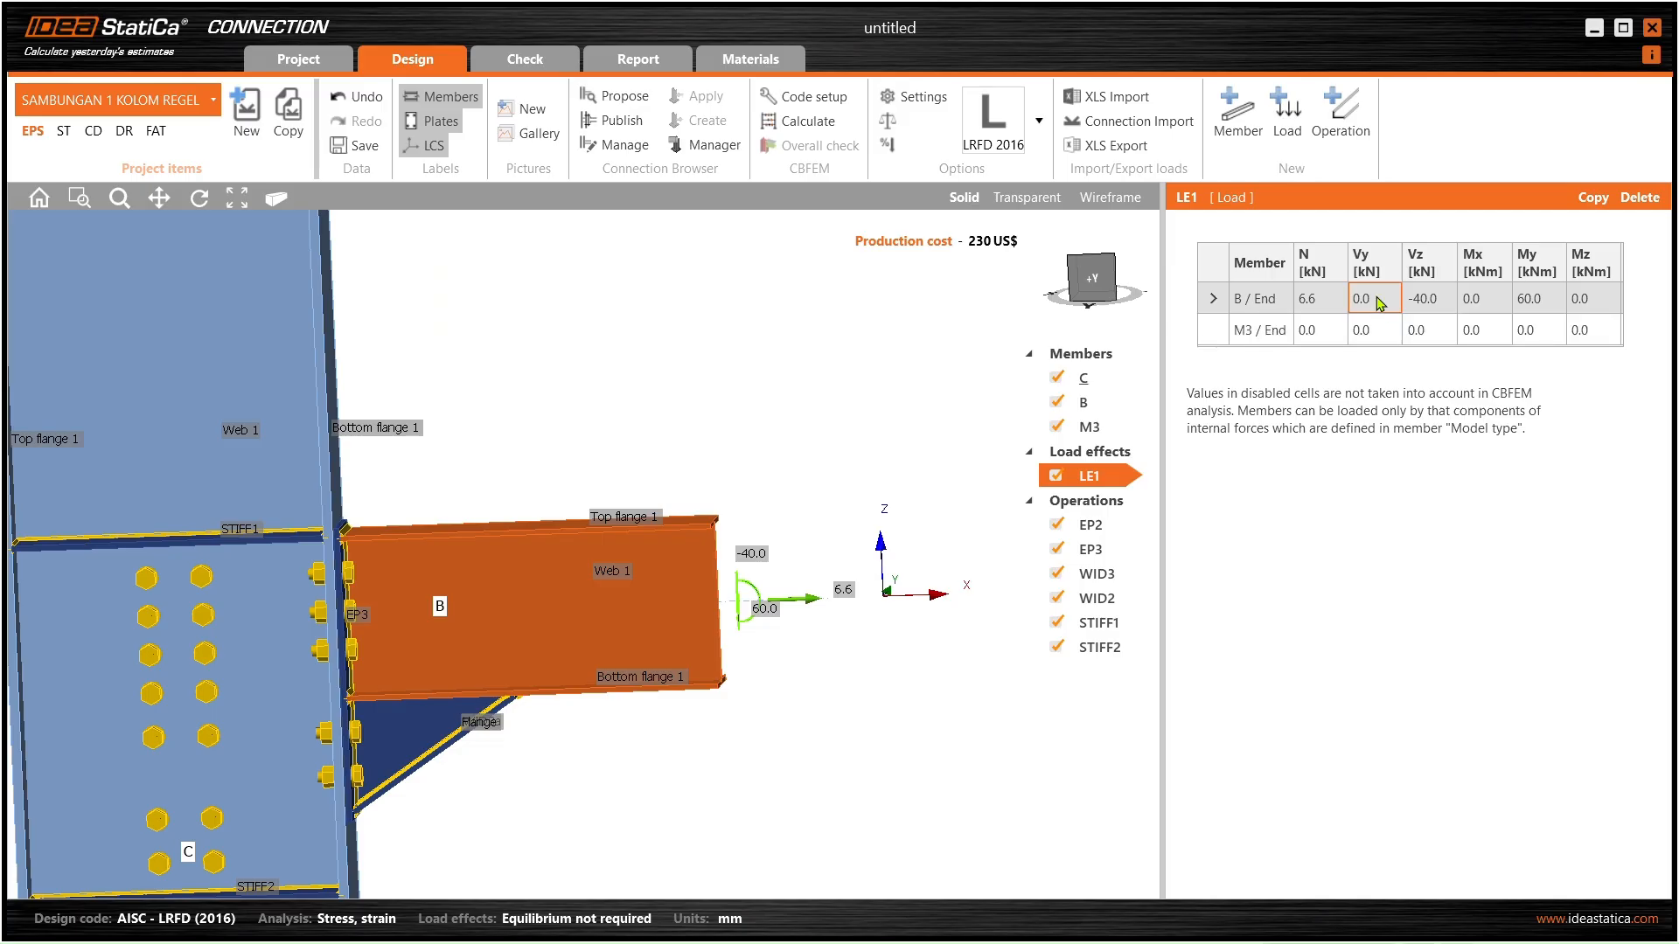
# - Enter -1.7 kN as B / End's Vy shear and inspect the beam-end load arrows in 3D
pyautogui.click(1378, 300)
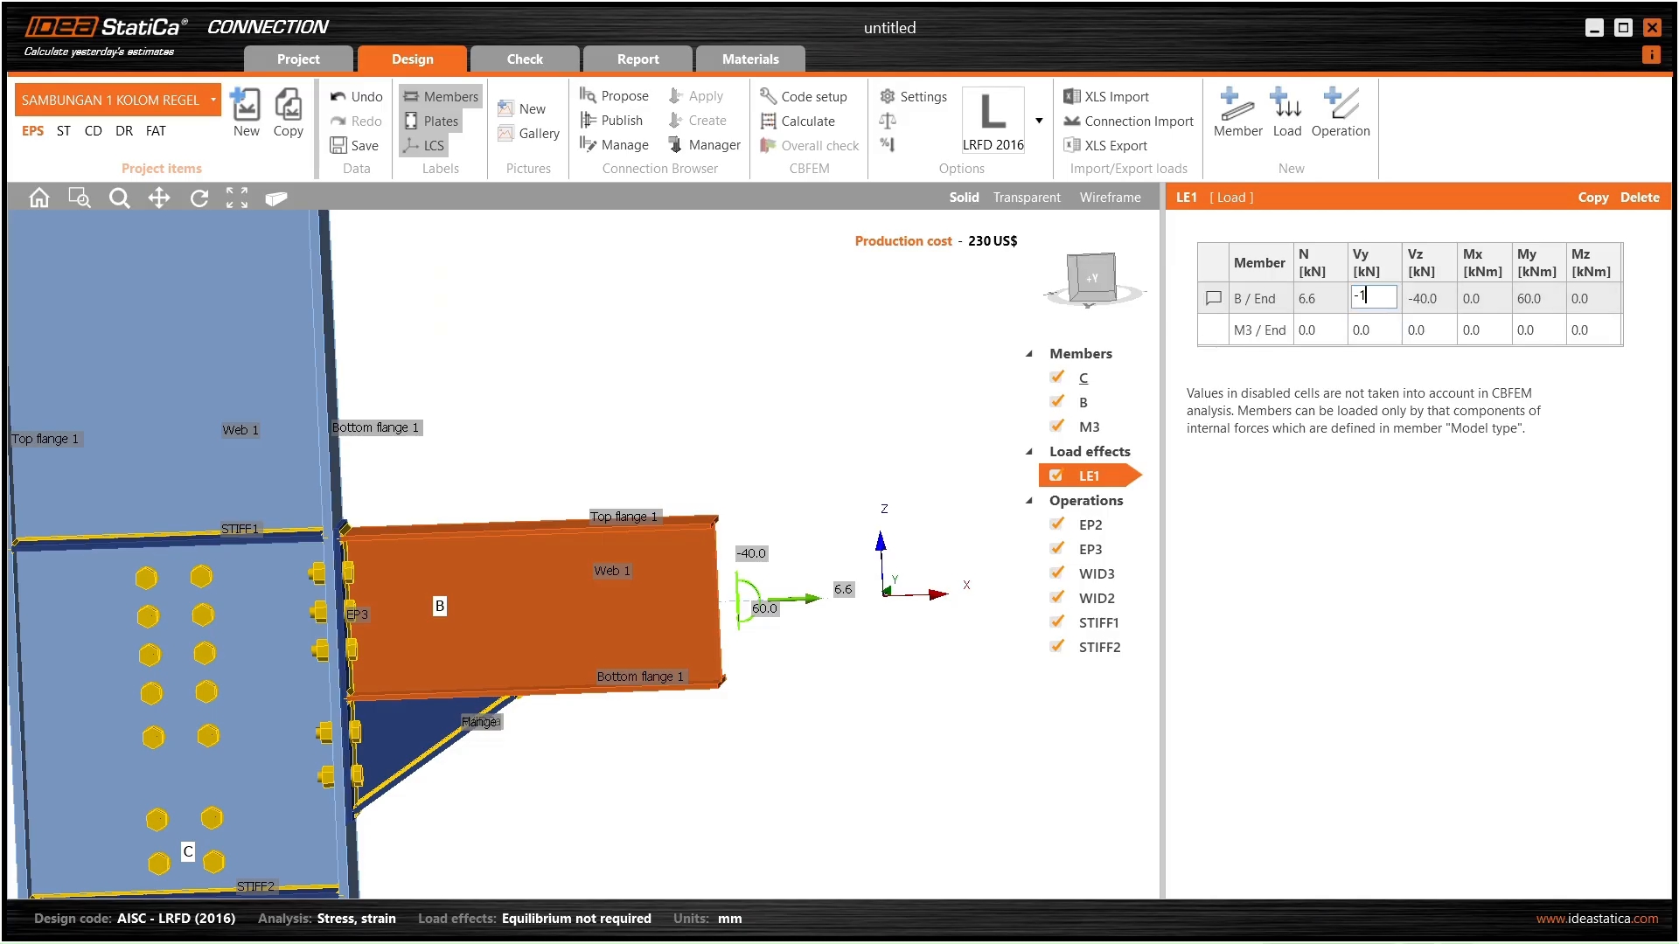
pyautogui.press('Tab')
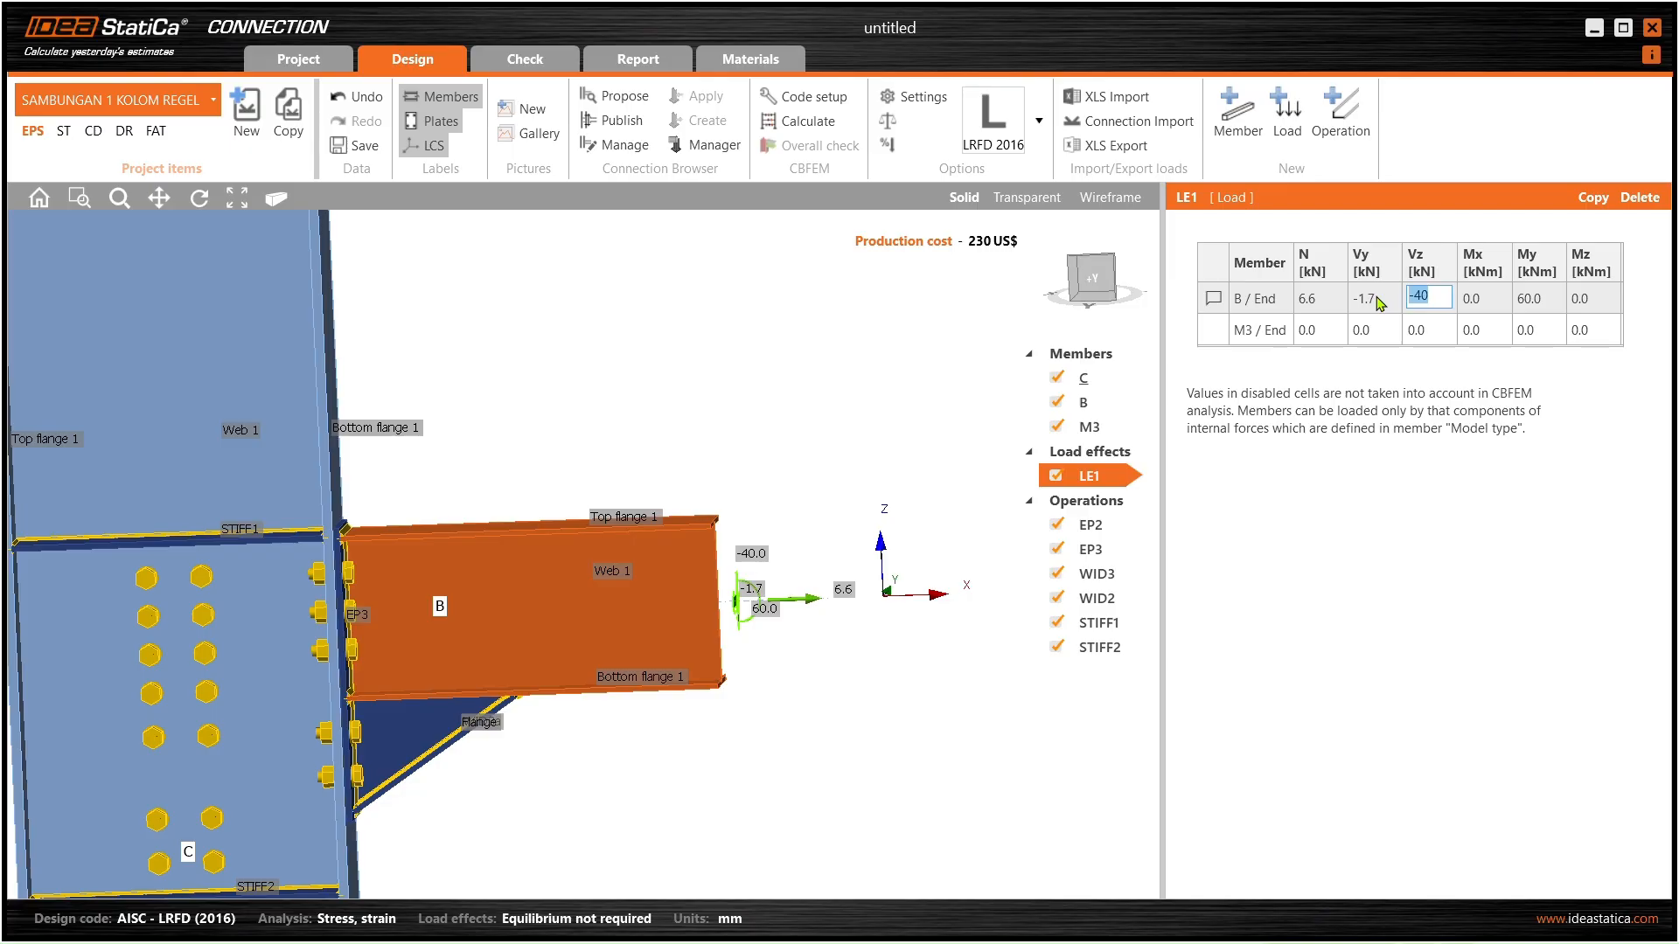
pyautogui.scroll(4, 770, 633)
pyautogui.moveTo(744, 595); pyautogui.dragTo(649, 615, button='middle')
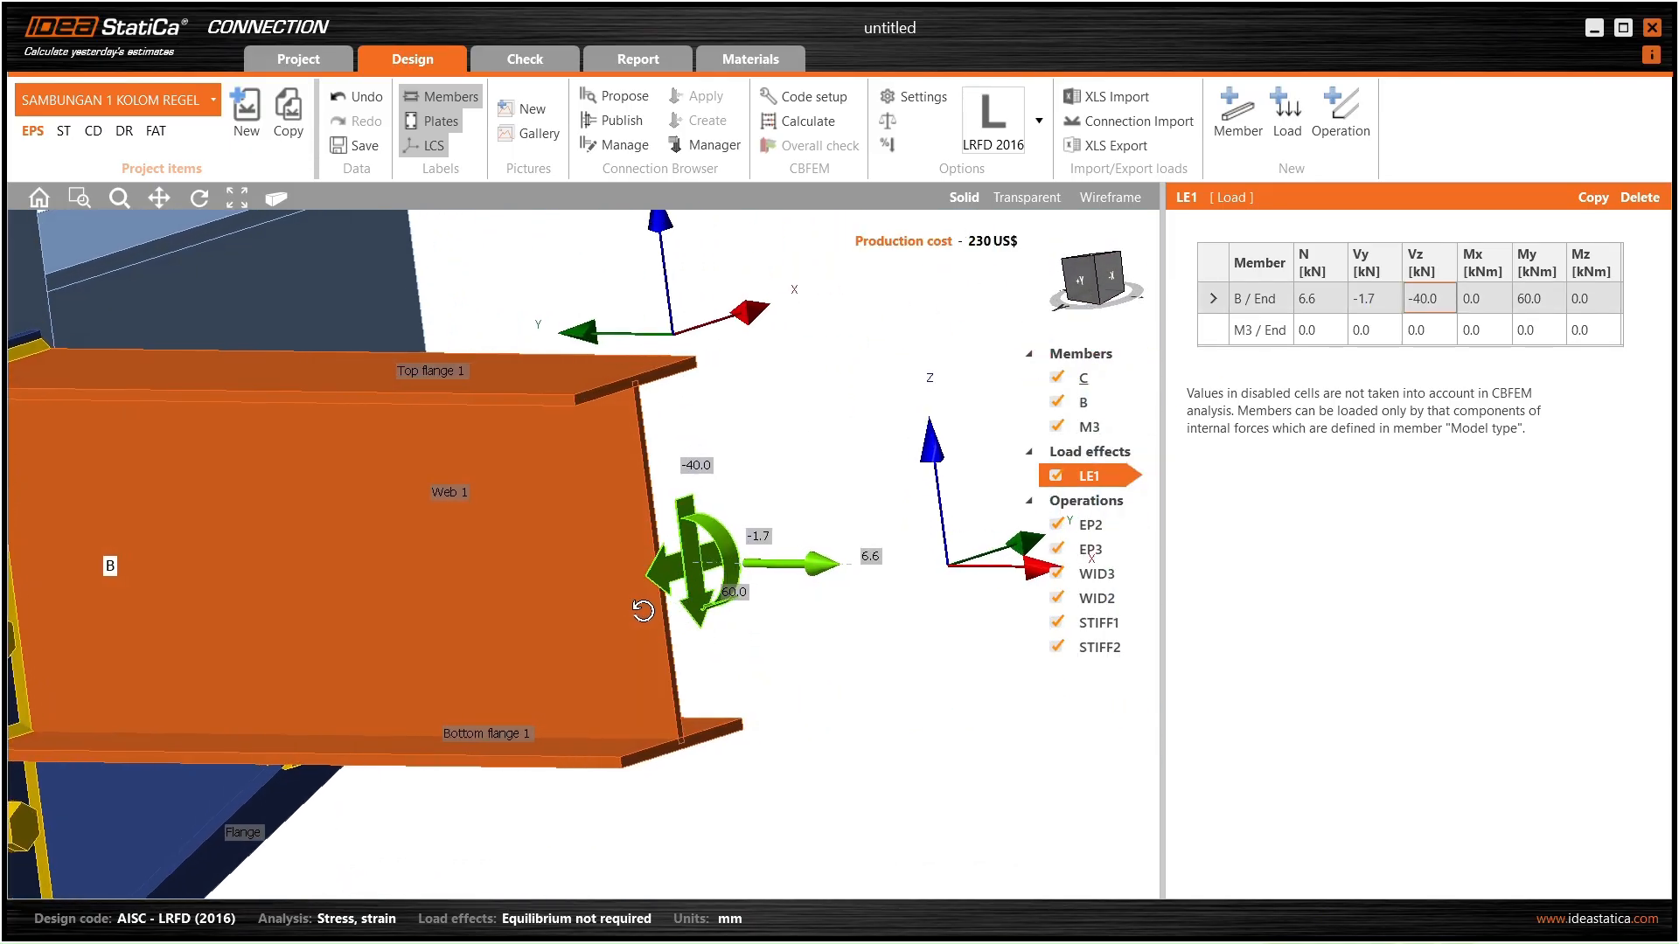
pyautogui.moveTo(549, 524); pyautogui.dragTo(694, 572, button='middle')
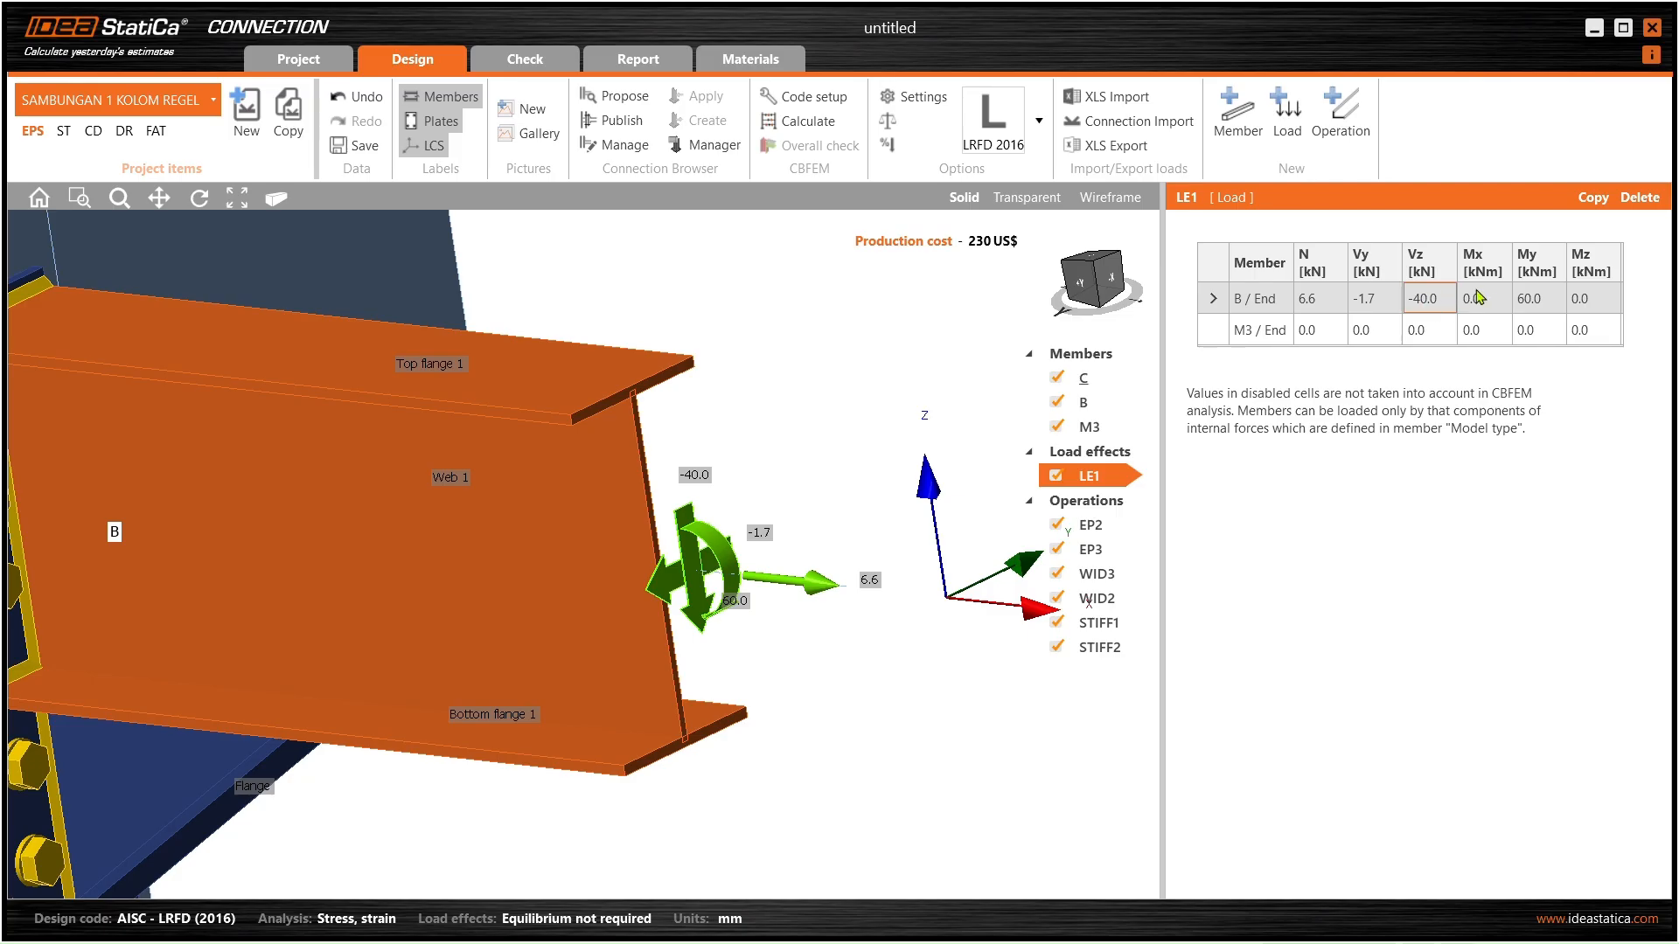
pyautogui.scroll(-4, 757, 542)
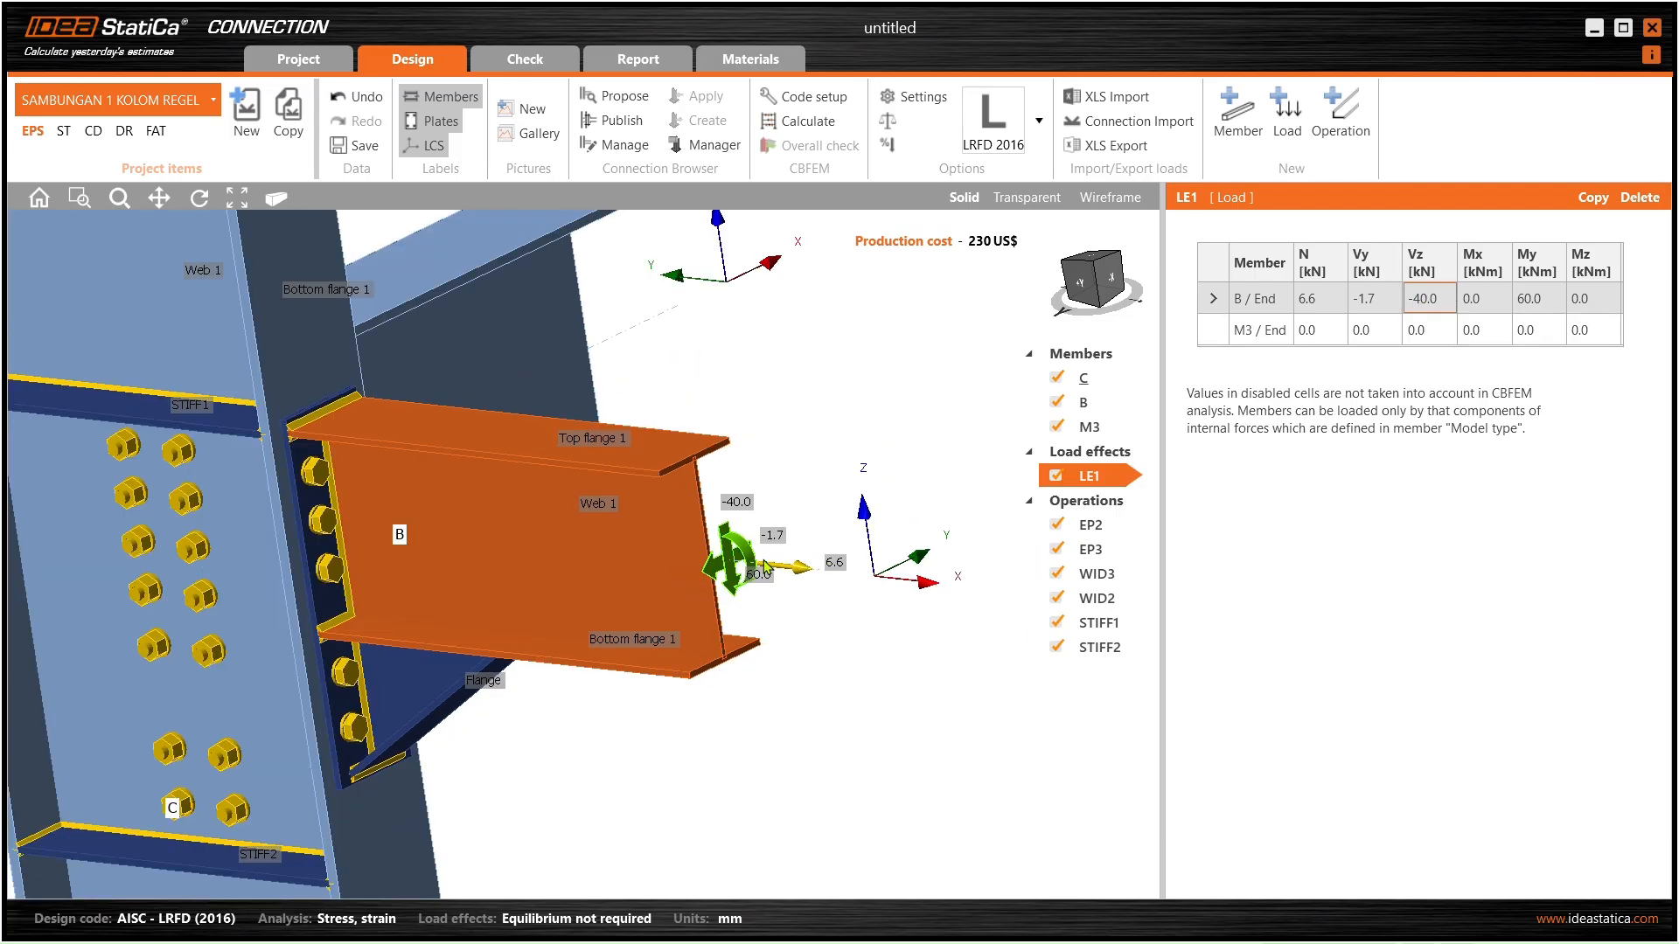
pyautogui.moveTo(743, 555); pyautogui.dragTo(769, 535, button='middle')
pyautogui.scroll(-2, 754, 547)
pyautogui.moveTo(634, 623); pyautogui.dragTo(573, 638, button='middle')
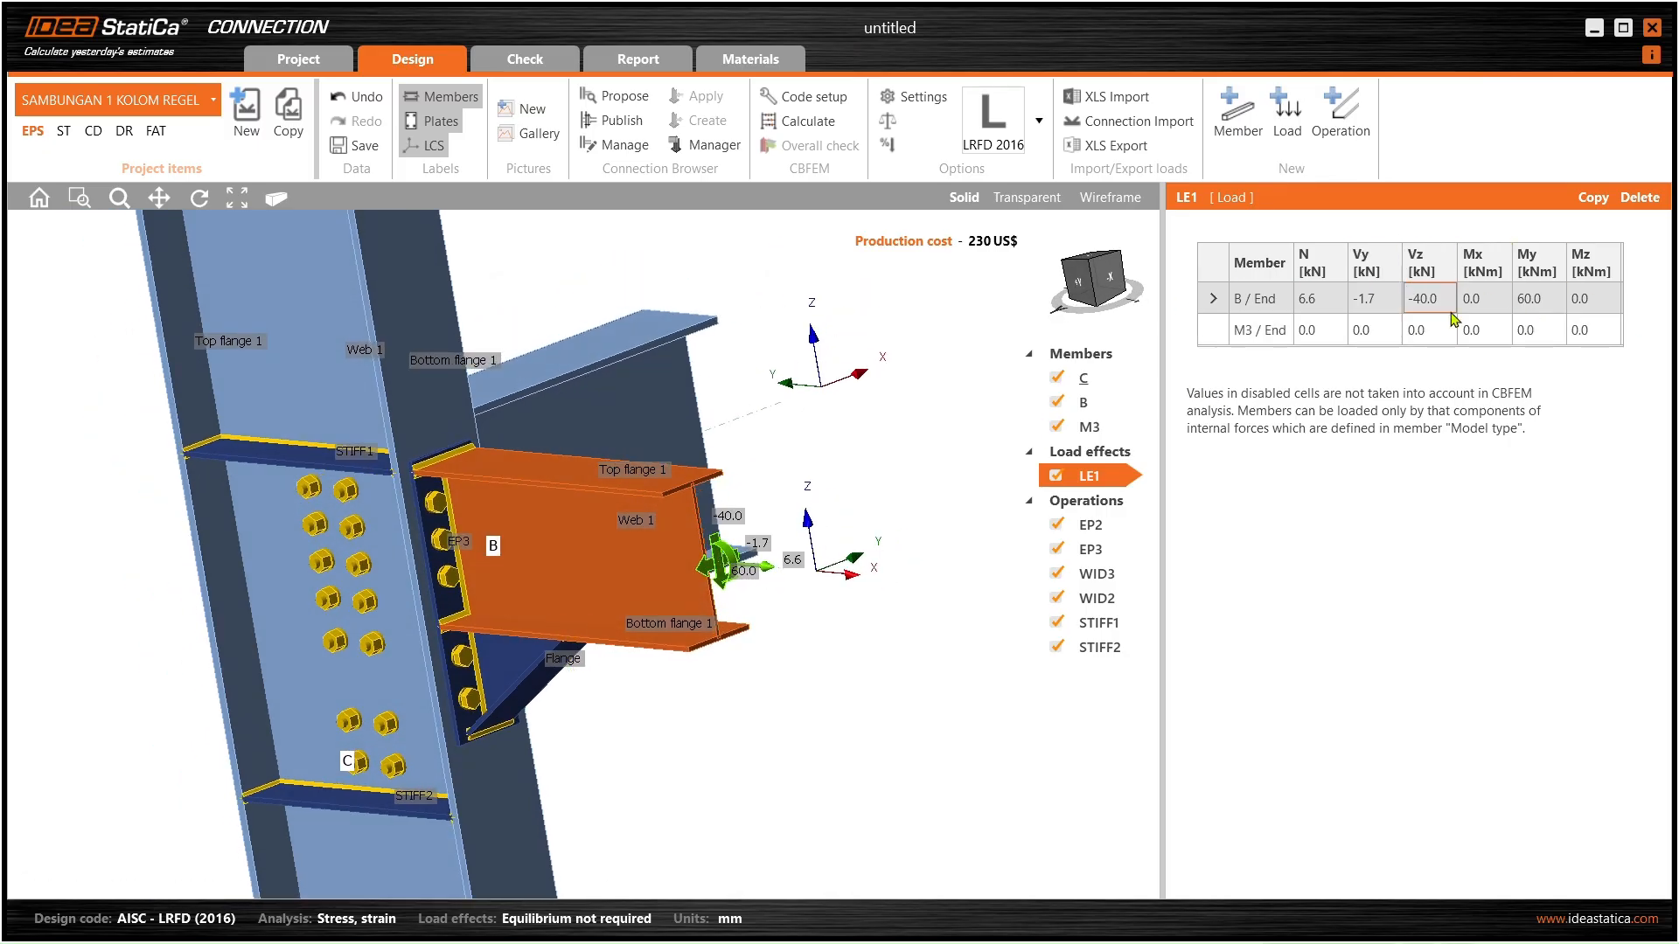
pyautogui.moveTo(560, 471); pyautogui.dragTo(521, 480, button='middle')
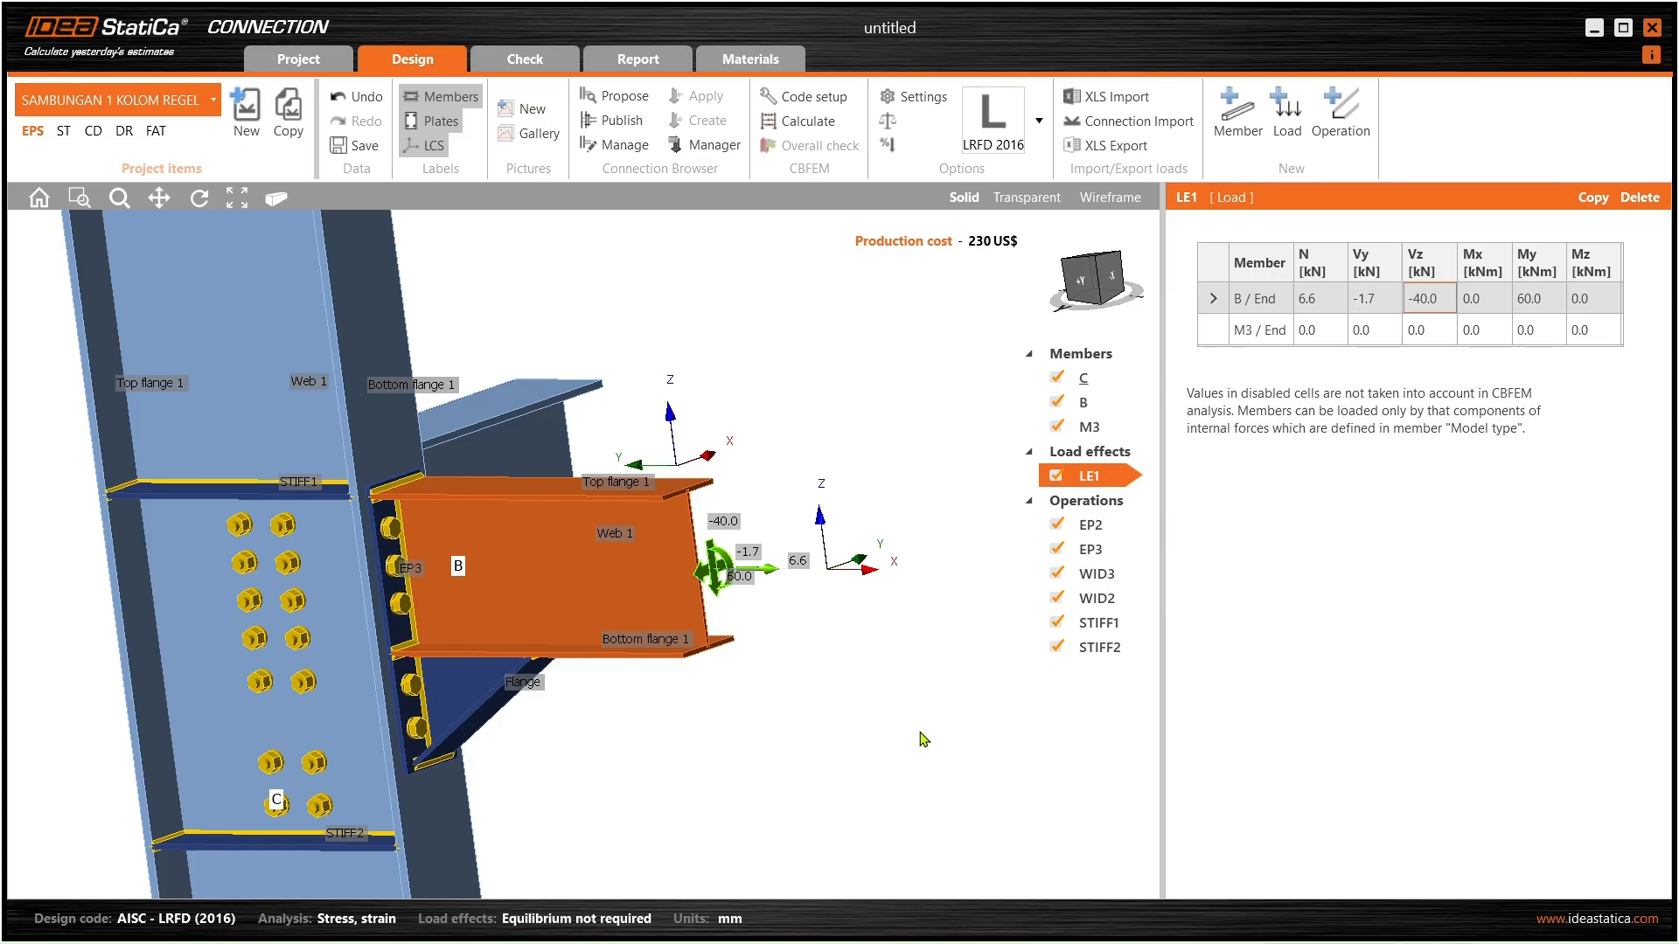
pyautogui.hotkey('alt', 'Tab')
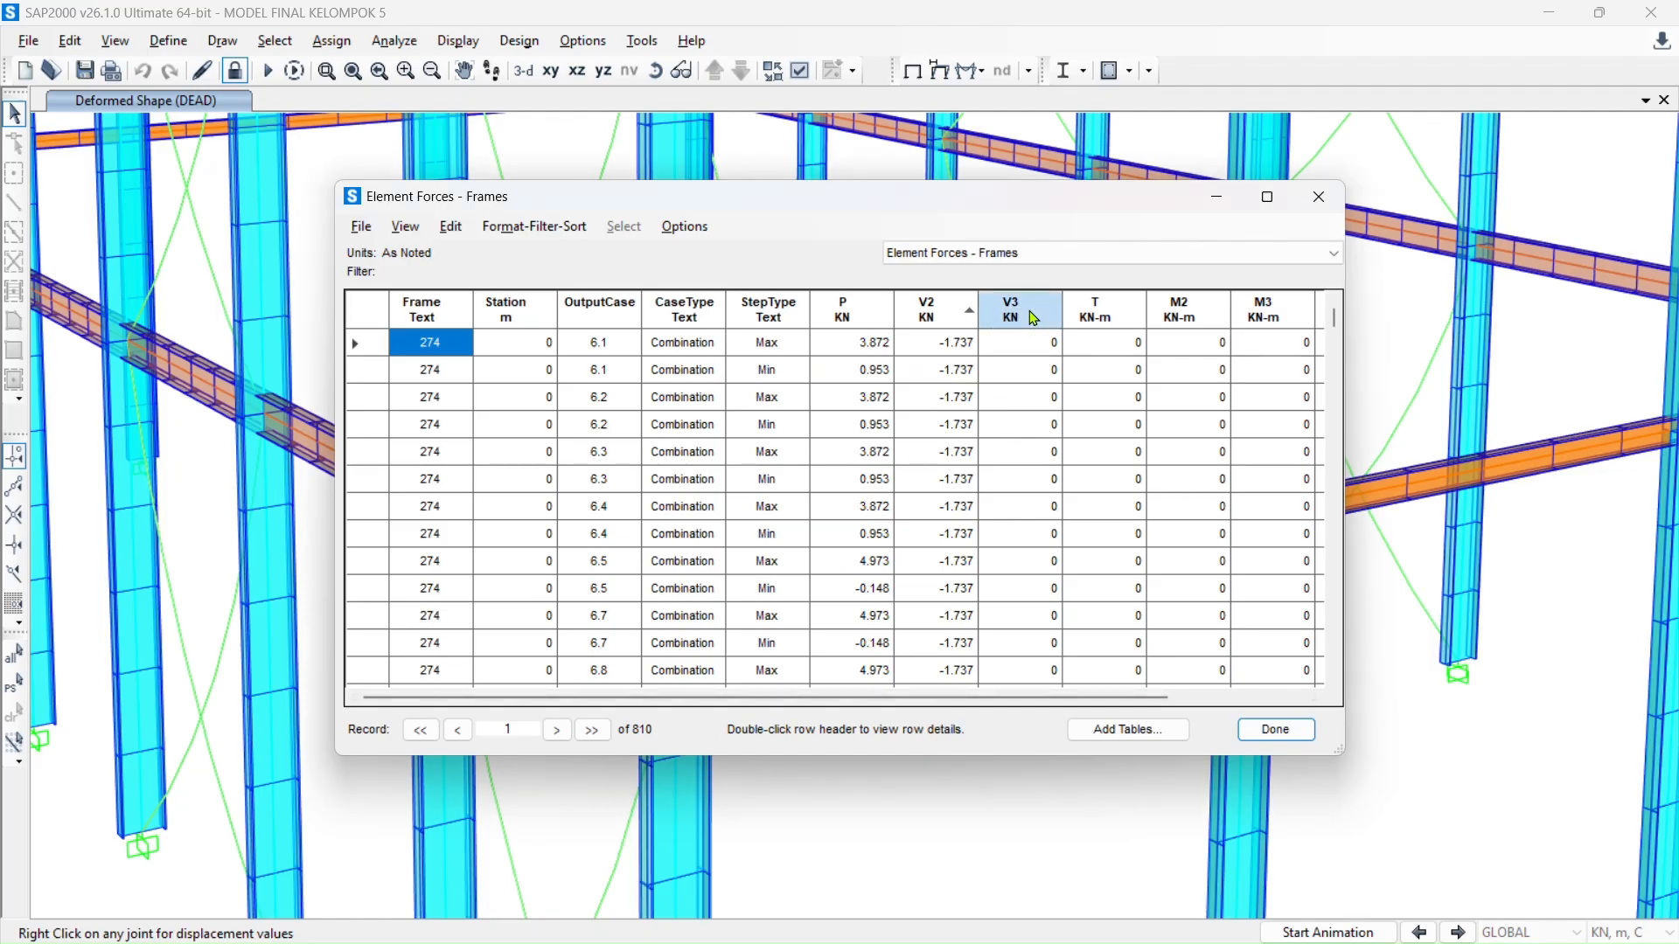
# - Check V3 in SAP2000 and set B / End's Vz shear to 0
pyautogui.click(1033, 317)
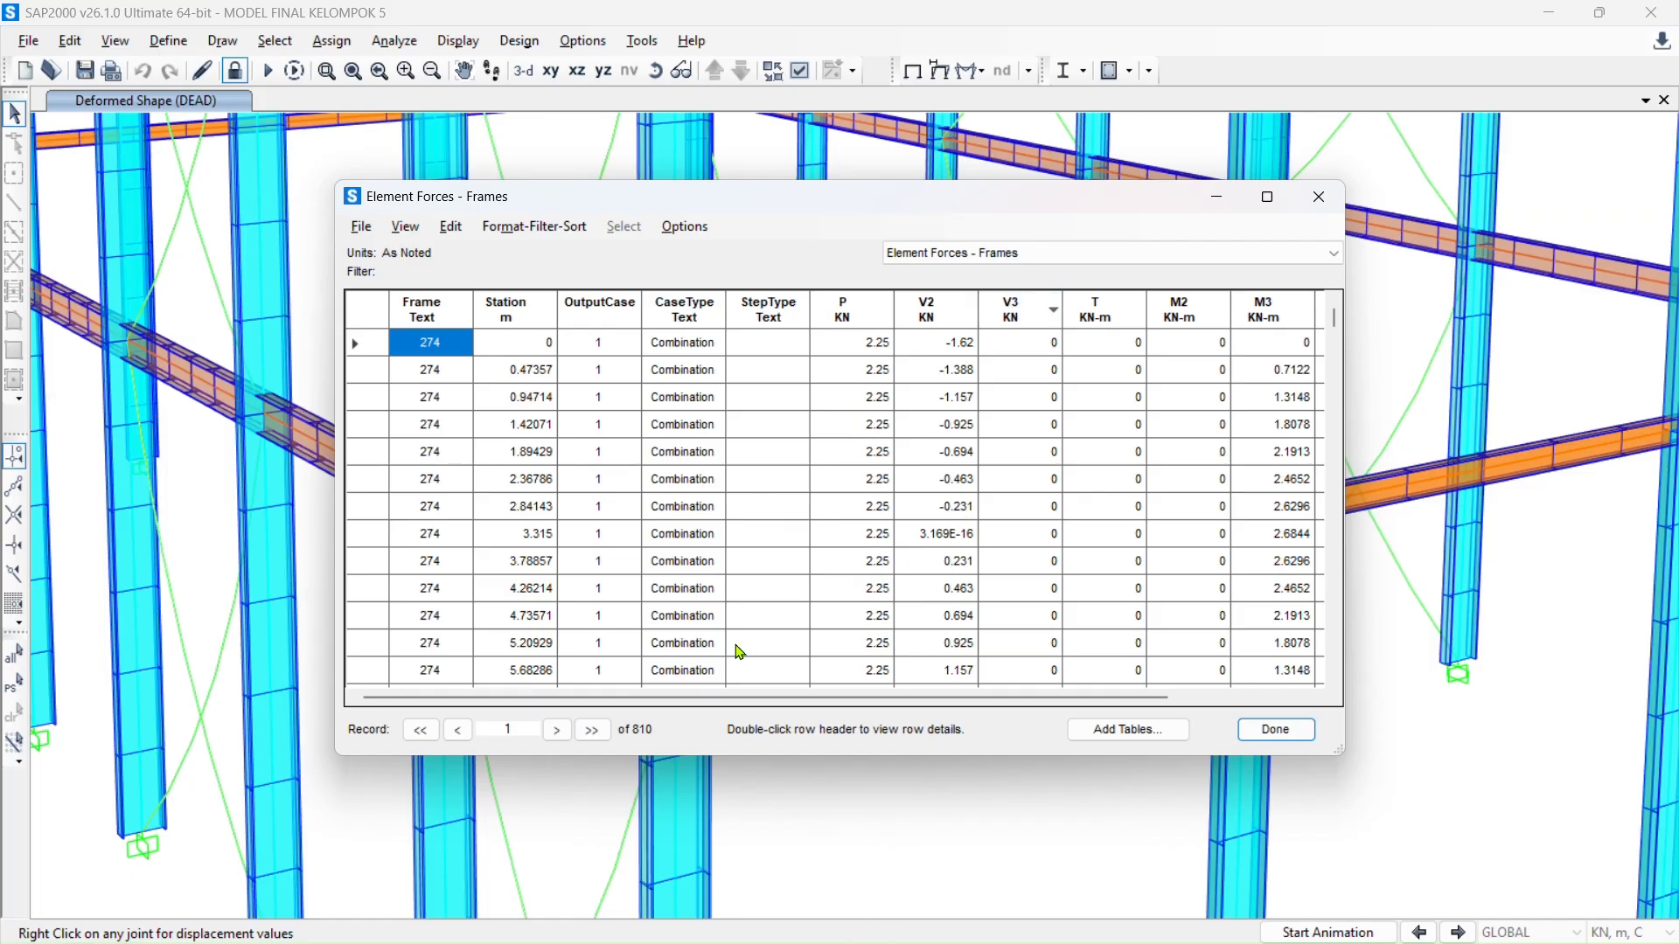
pyautogui.hotkey('alt', 'Tab')
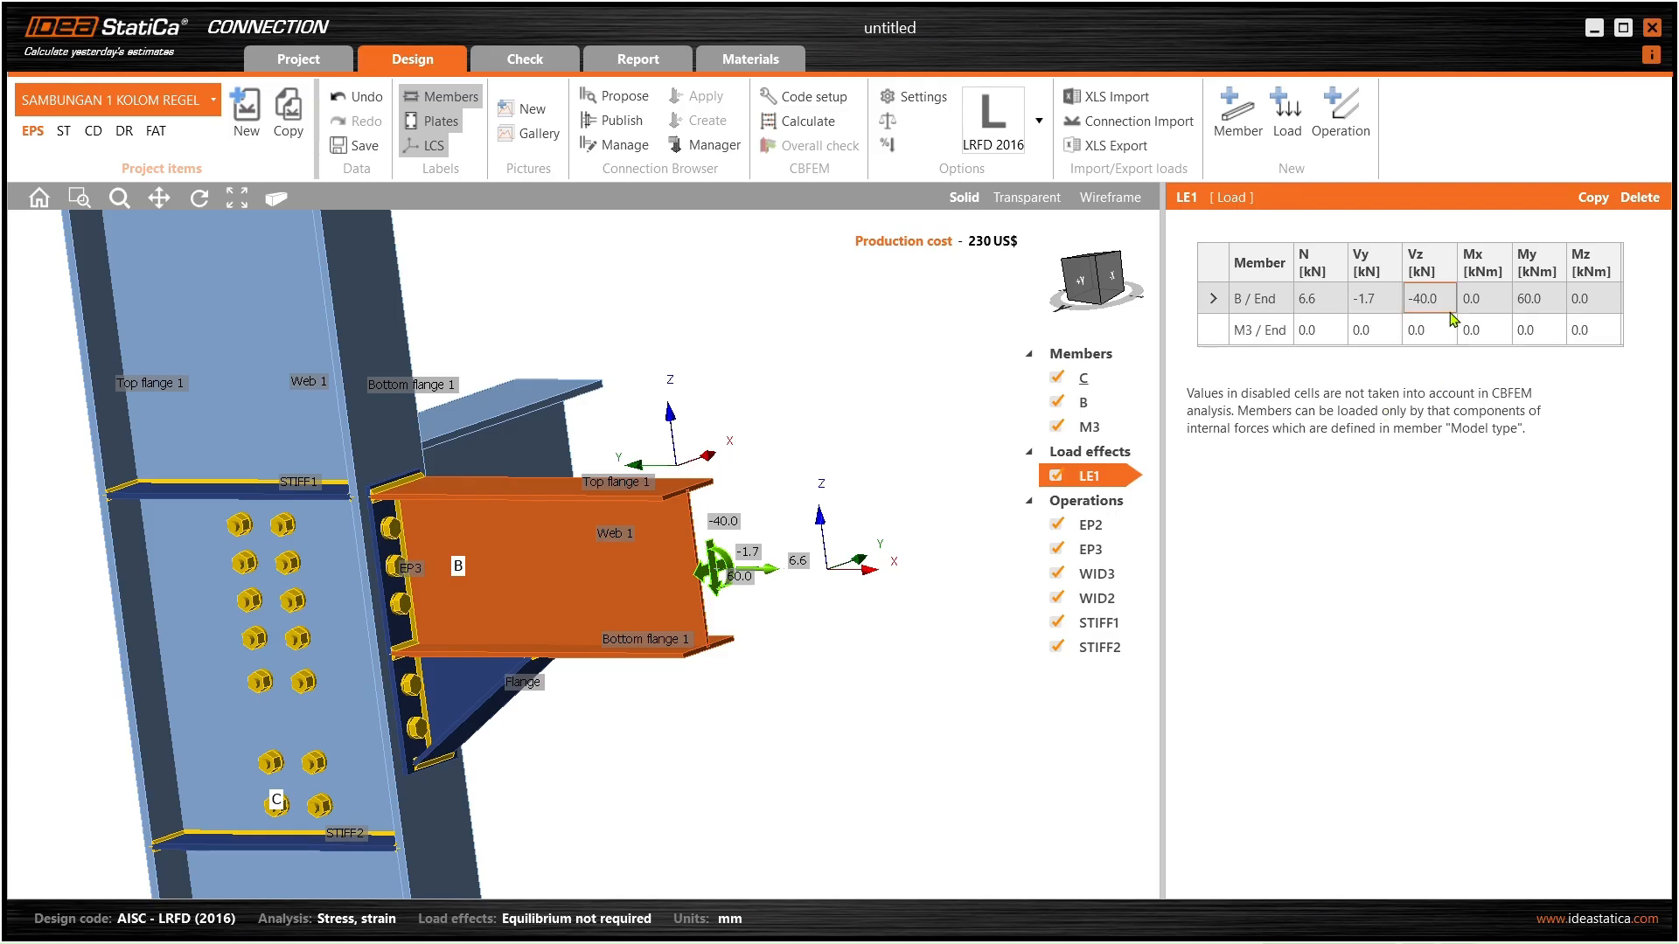
pyautogui.click(1443, 298)
pyautogui.write('0')
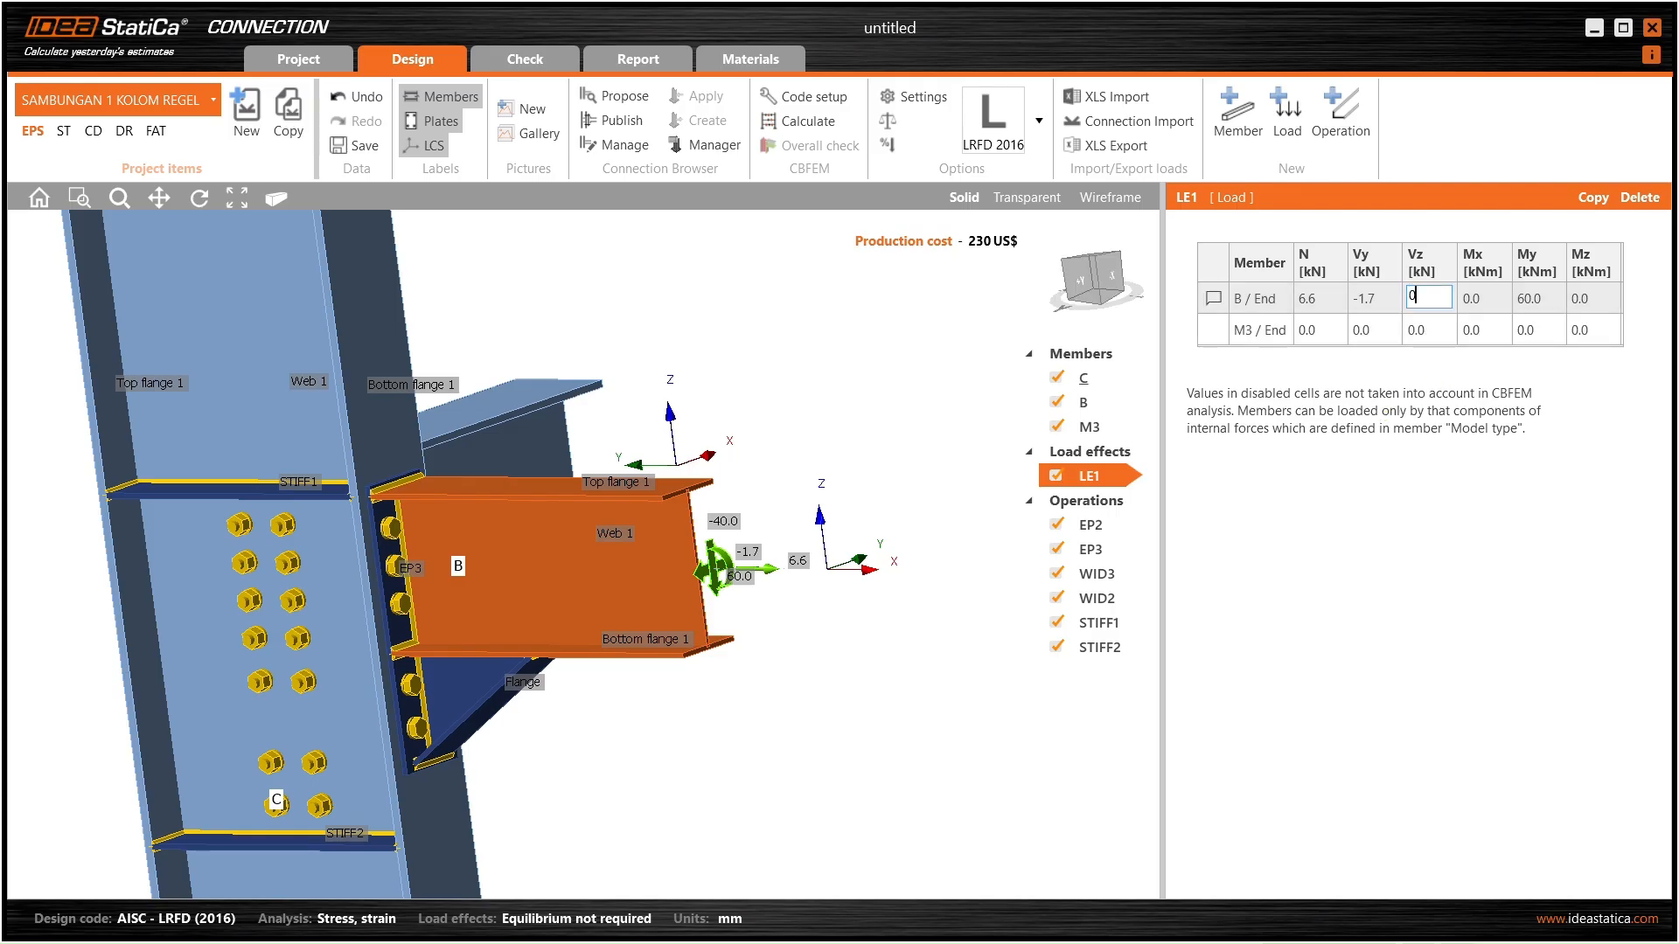
pyautogui.press('Tab')
# - Sort SAP2000's frame forces by M2 and M3 to find the largest moment
pyautogui.hotkey('alt', 'Tab')
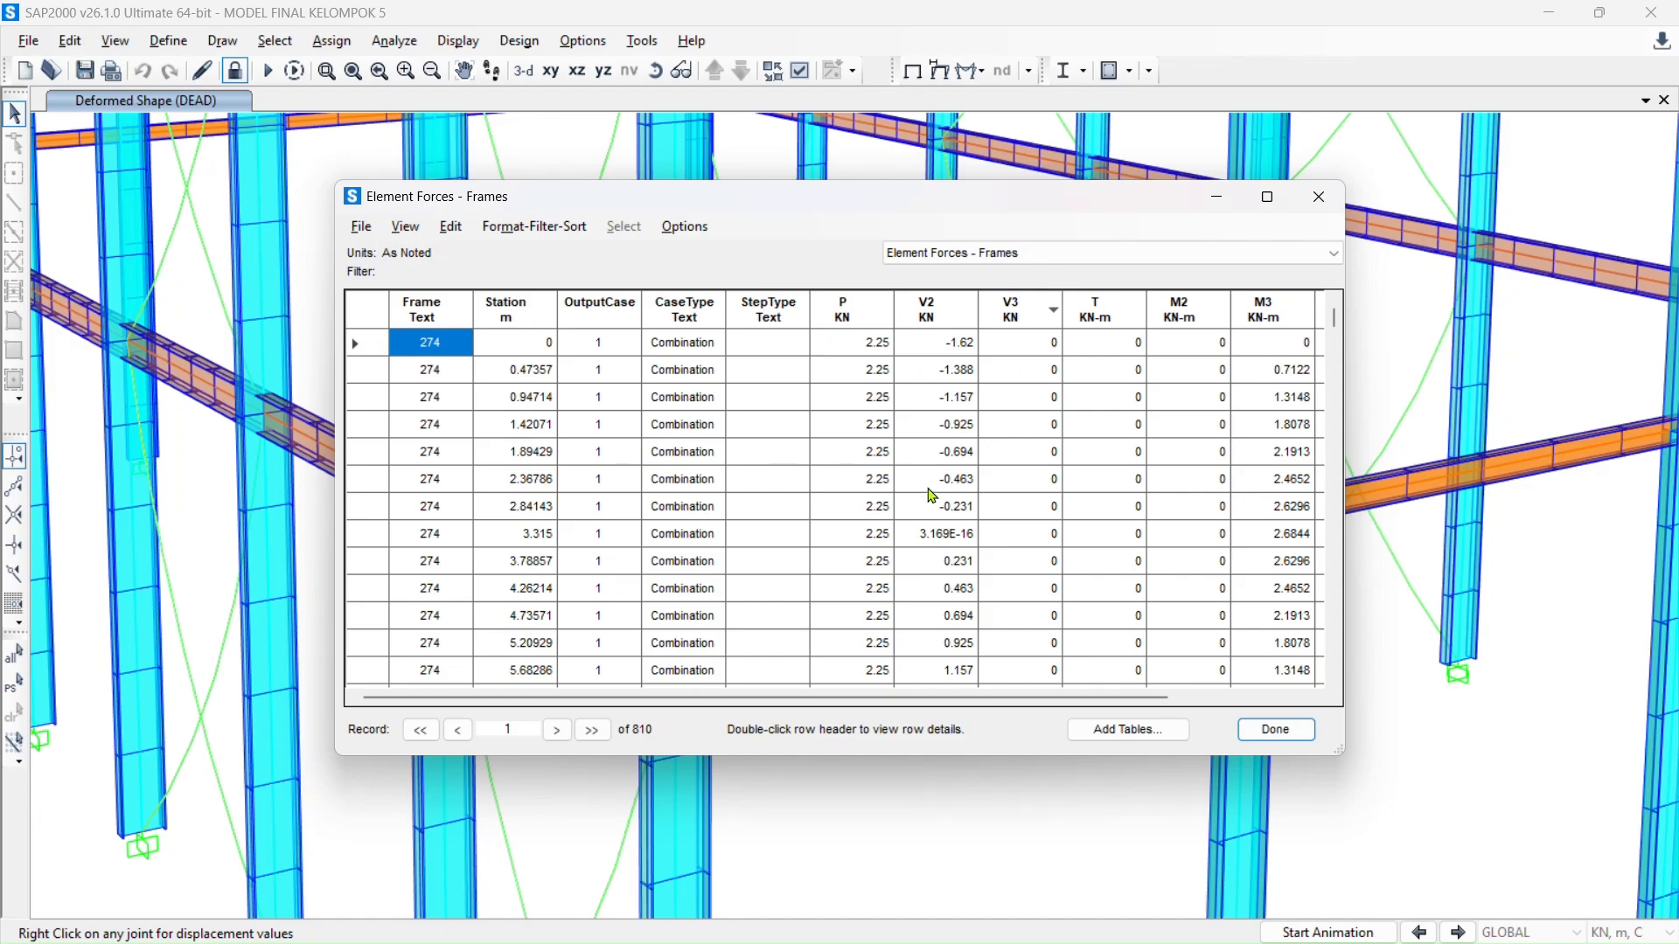
pyautogui.click(1172, 315)
pyautogui.click(1276, 323)
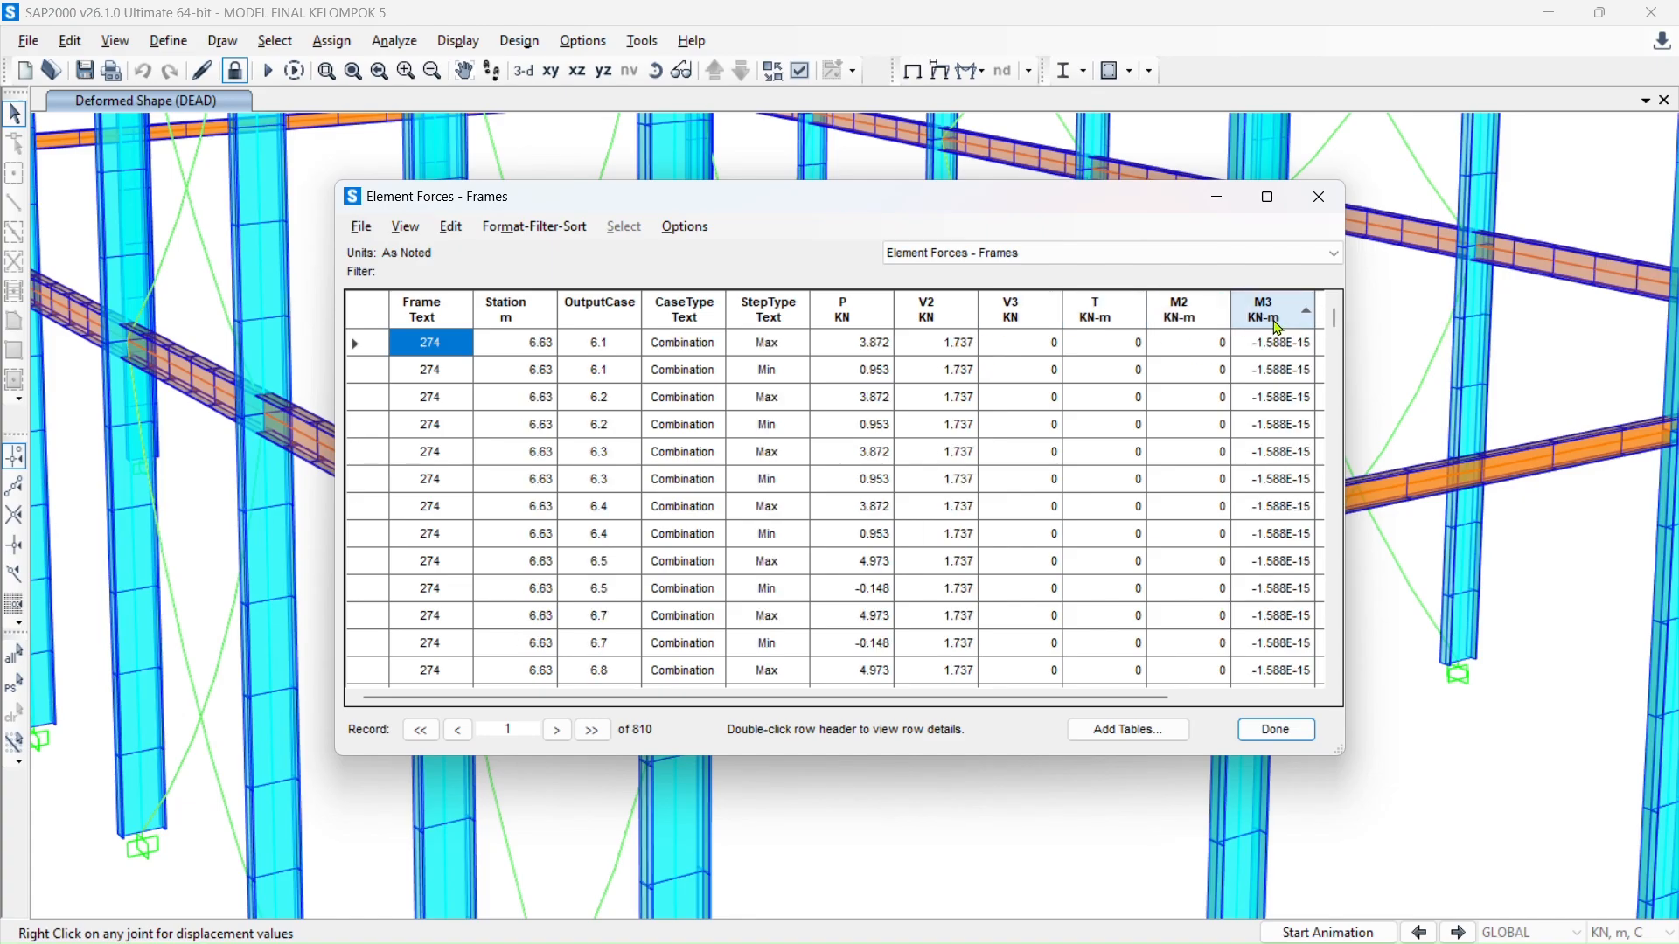
pyautogui.click(1279, 324)
pyautogui.click(1282, 325)
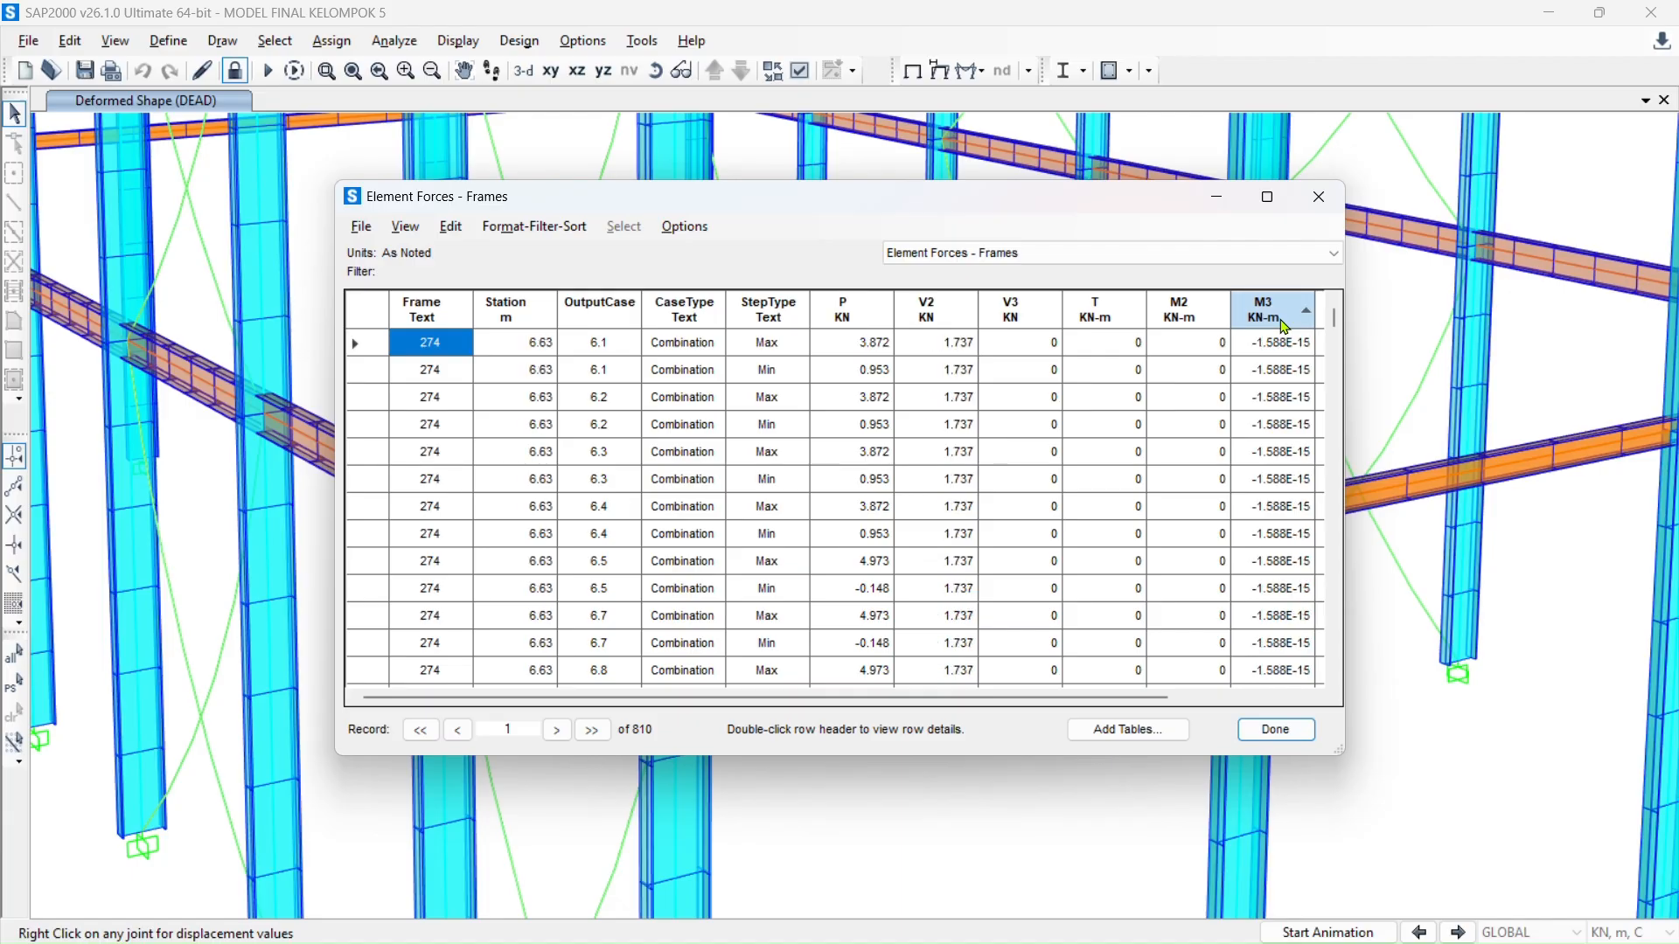
pyautogui.click(1283, 326)
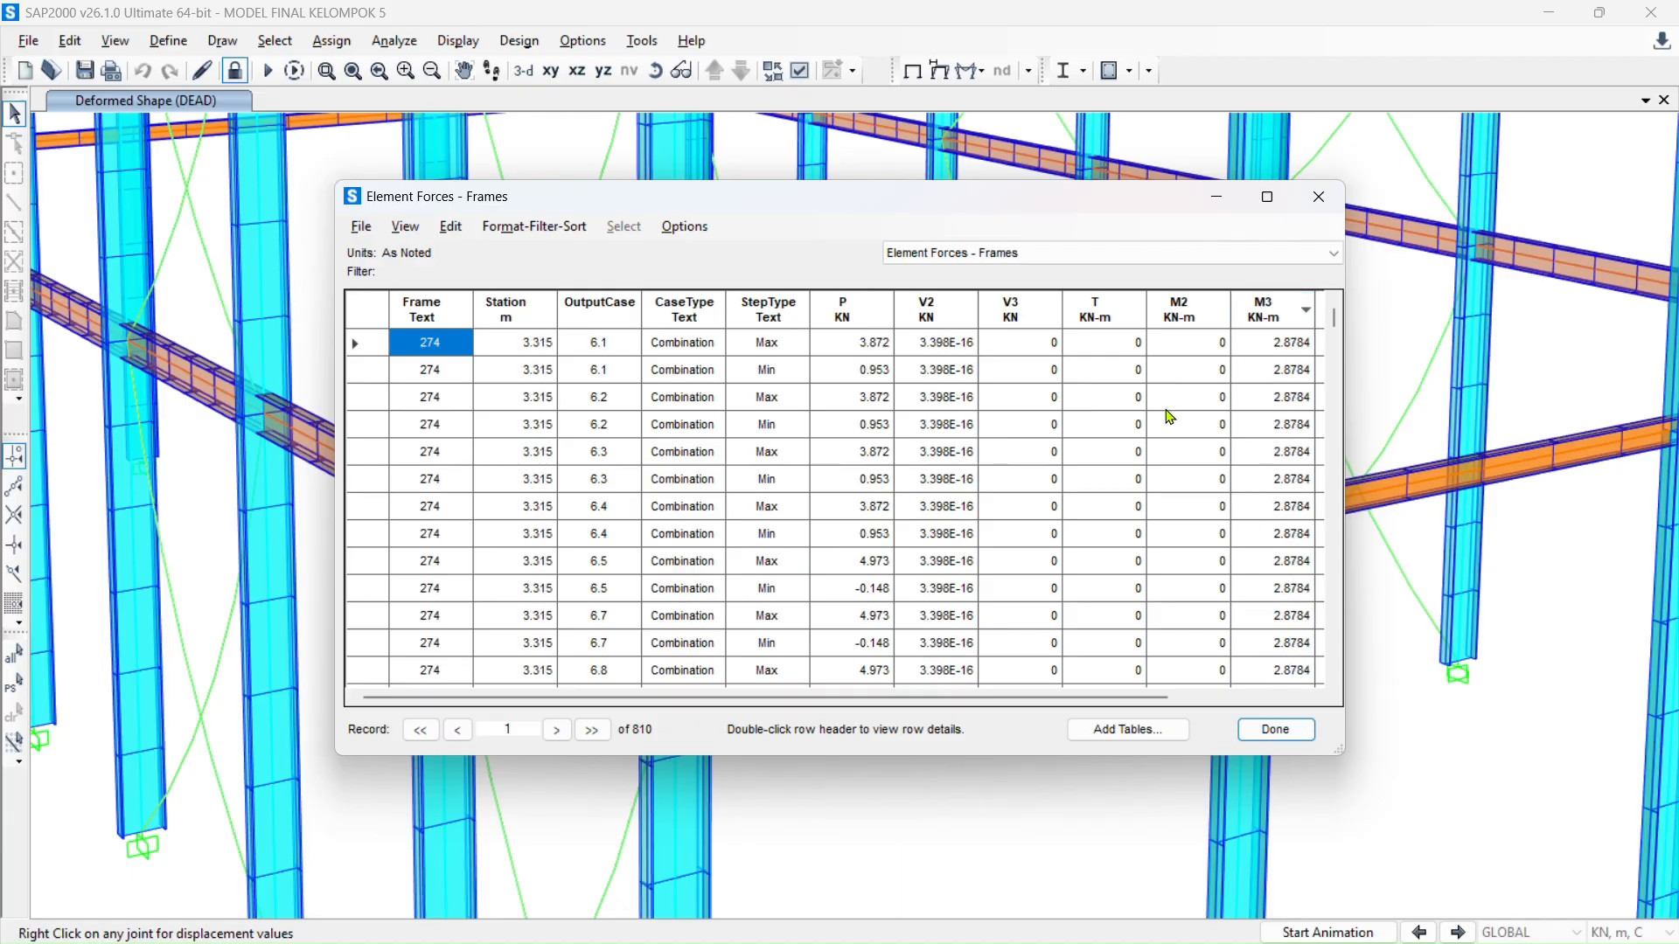
pyautogui.hotkey('alt', 'Tab')
# - Set B / End's My to 0 and Mz to 2.9 kNm in LE1
pyautogui.click(1539, 298)
pyautogui.write('0')
pyautogui.click(1598, 299)
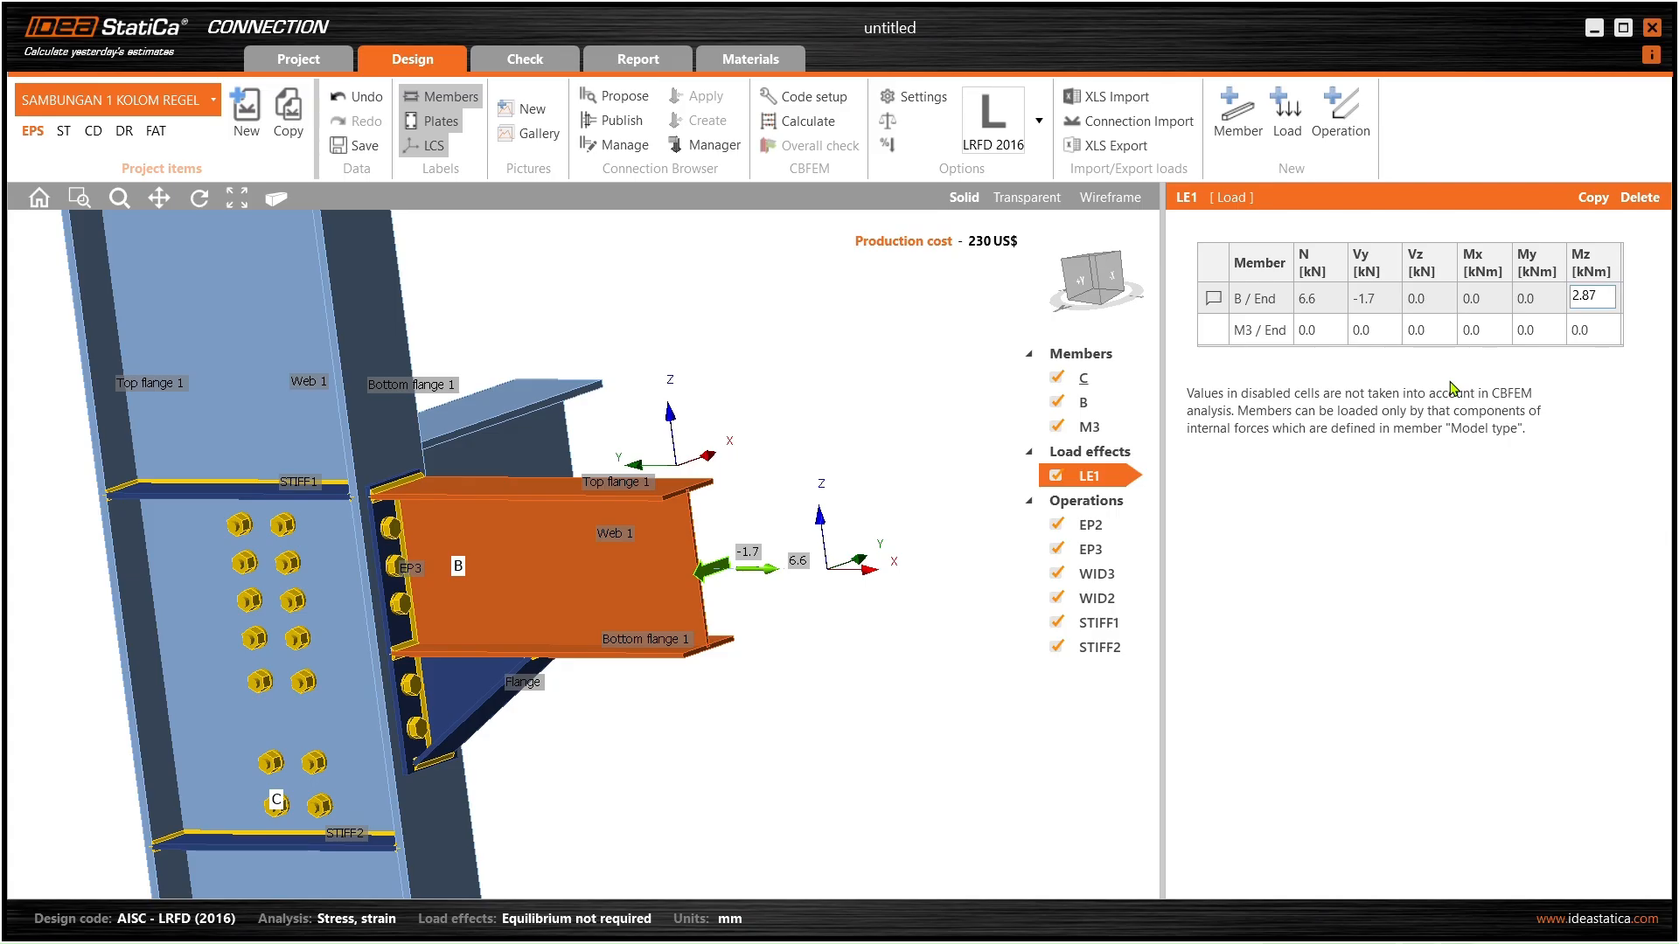
pyautogui.click(1335, 338)
pyautogui.scroll(-3, 635, 573)
pyautogui.moveTo(635, 576); pyautogui.dragTo(343, 649, button='middle')
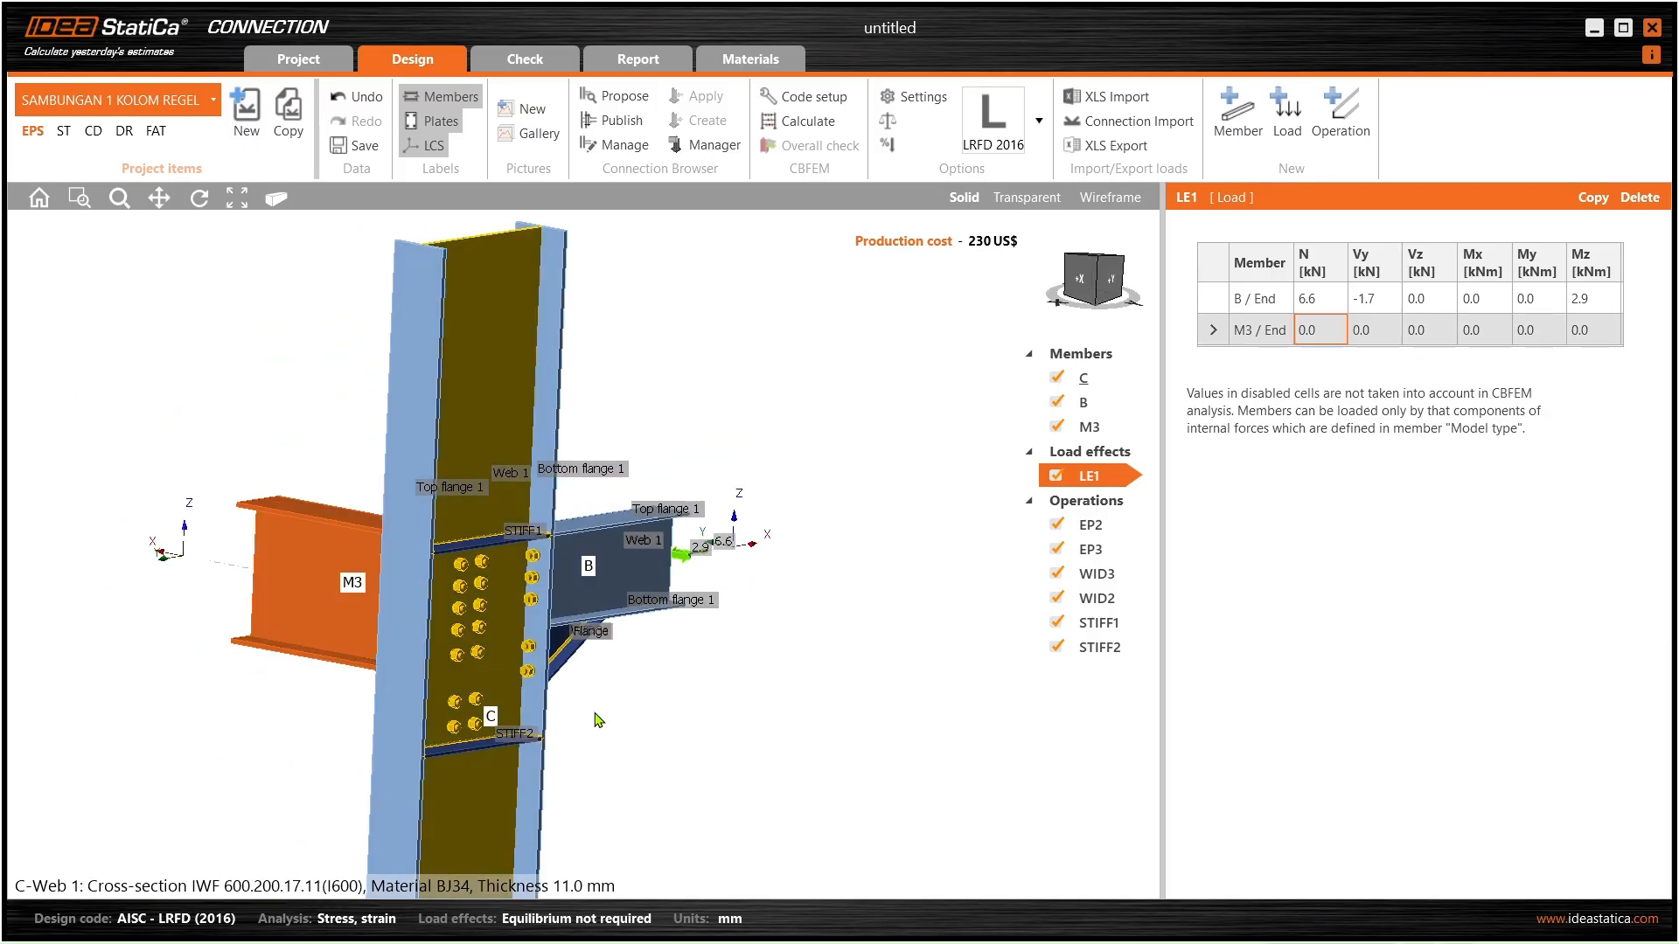
pyautogui.hotkey('alt', 'Tab')
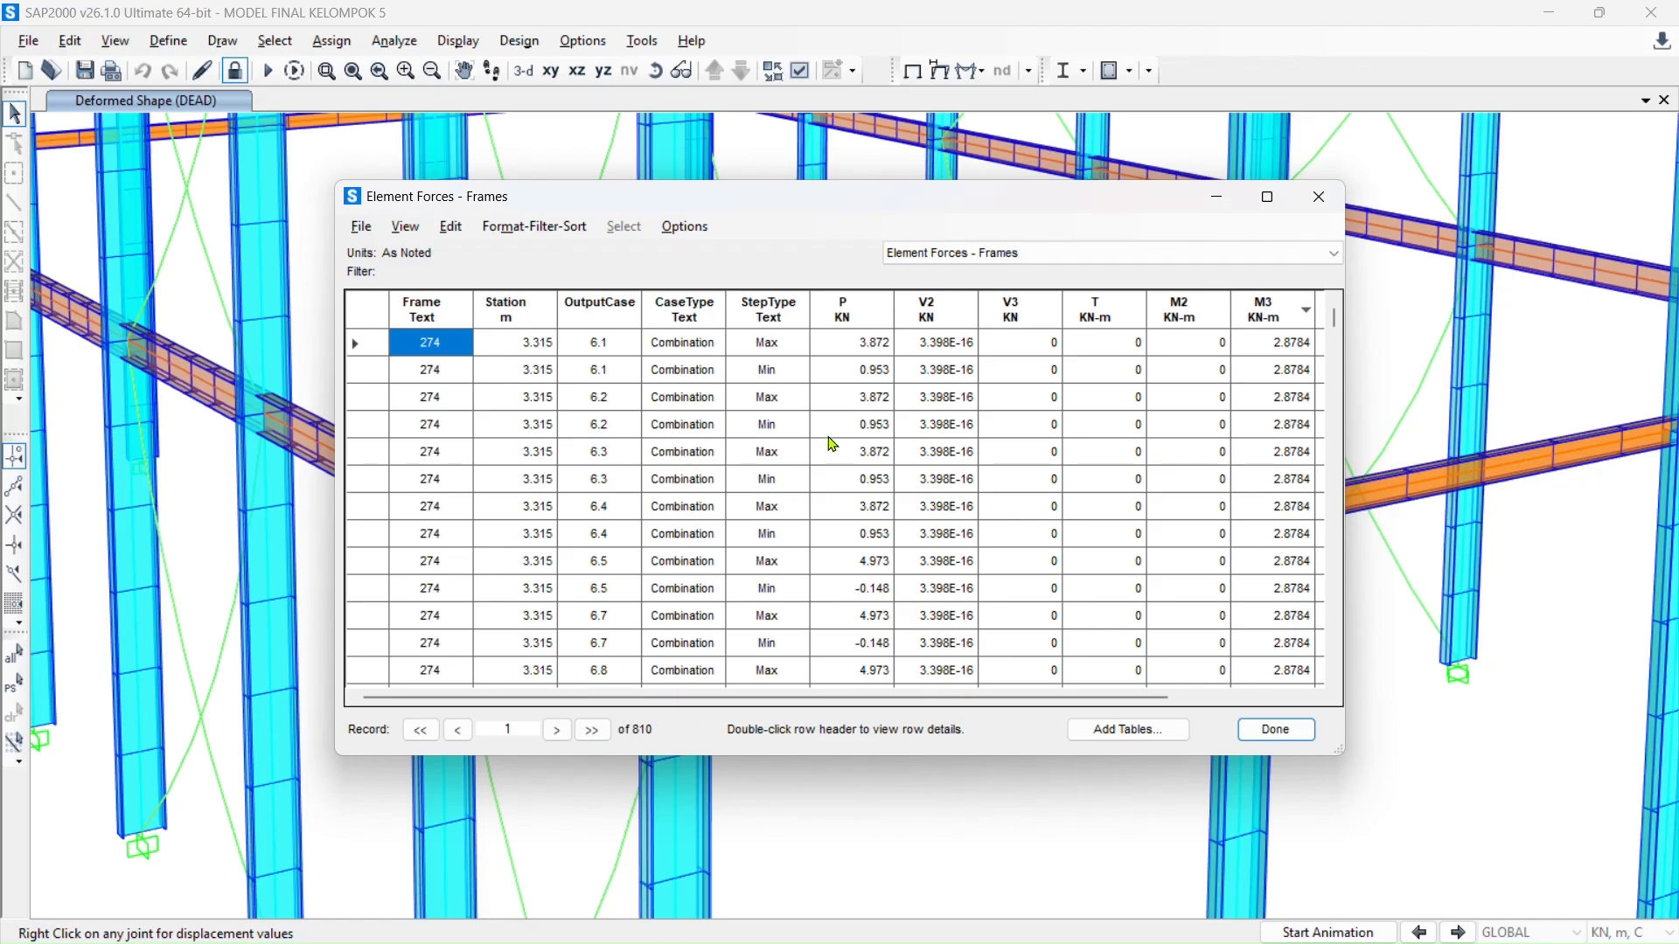
# - Redisplay the Element Forces - Frames table for the selected beam frame 217
pyautogui.click(1276, 729)
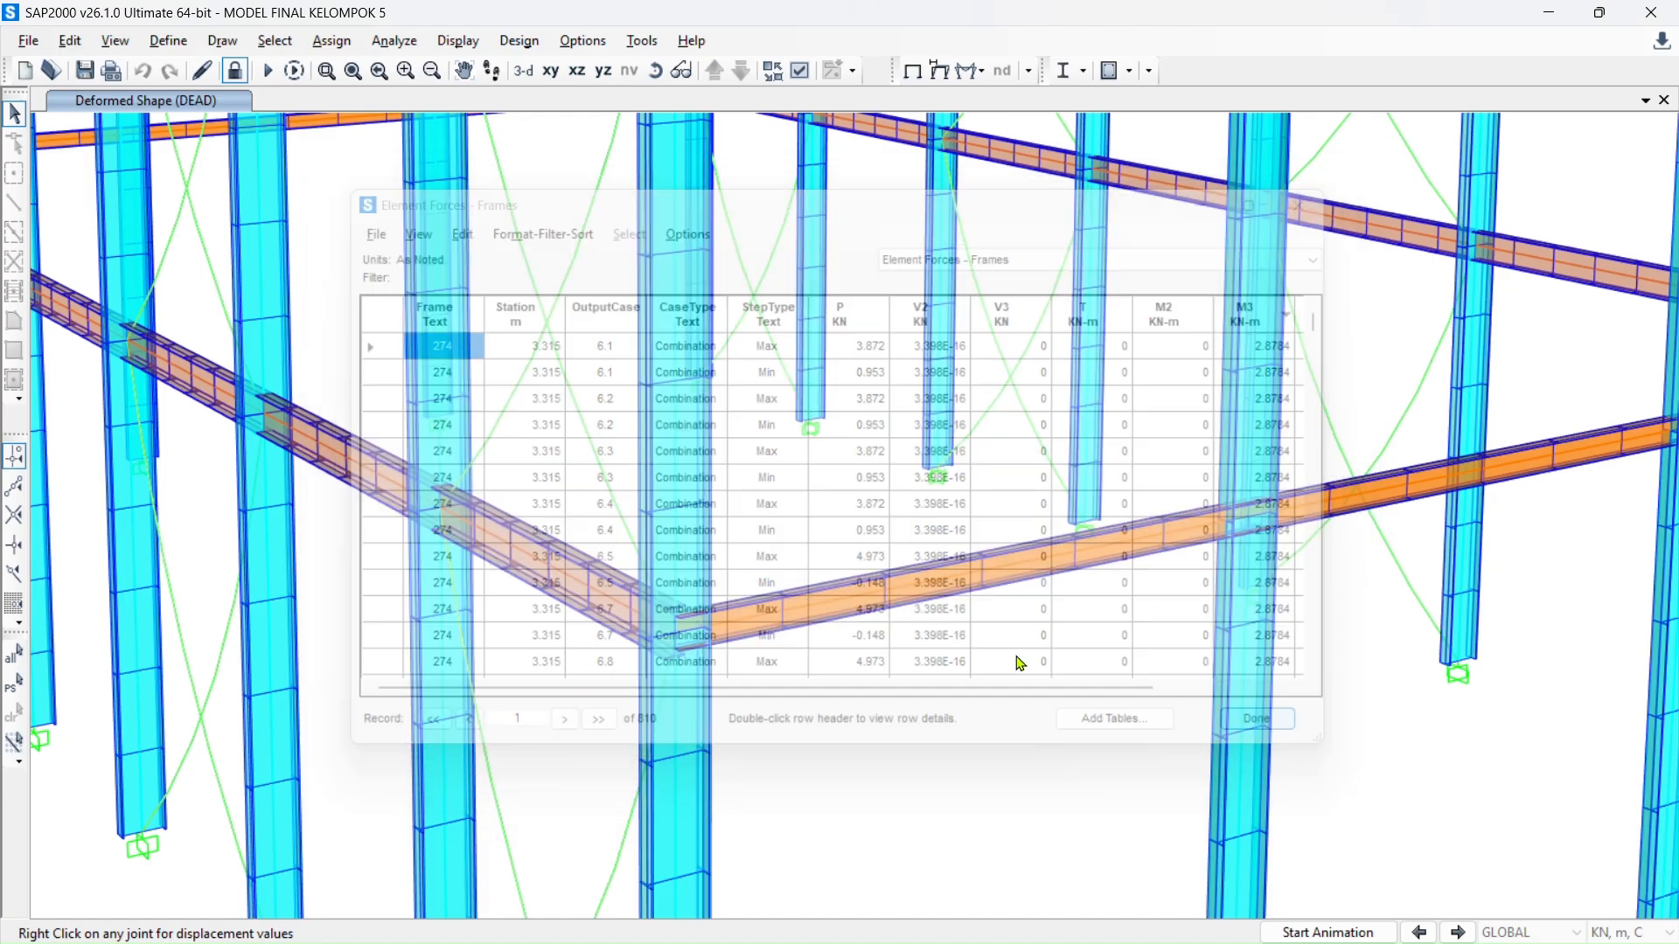
pyautogui.click(565, 581)
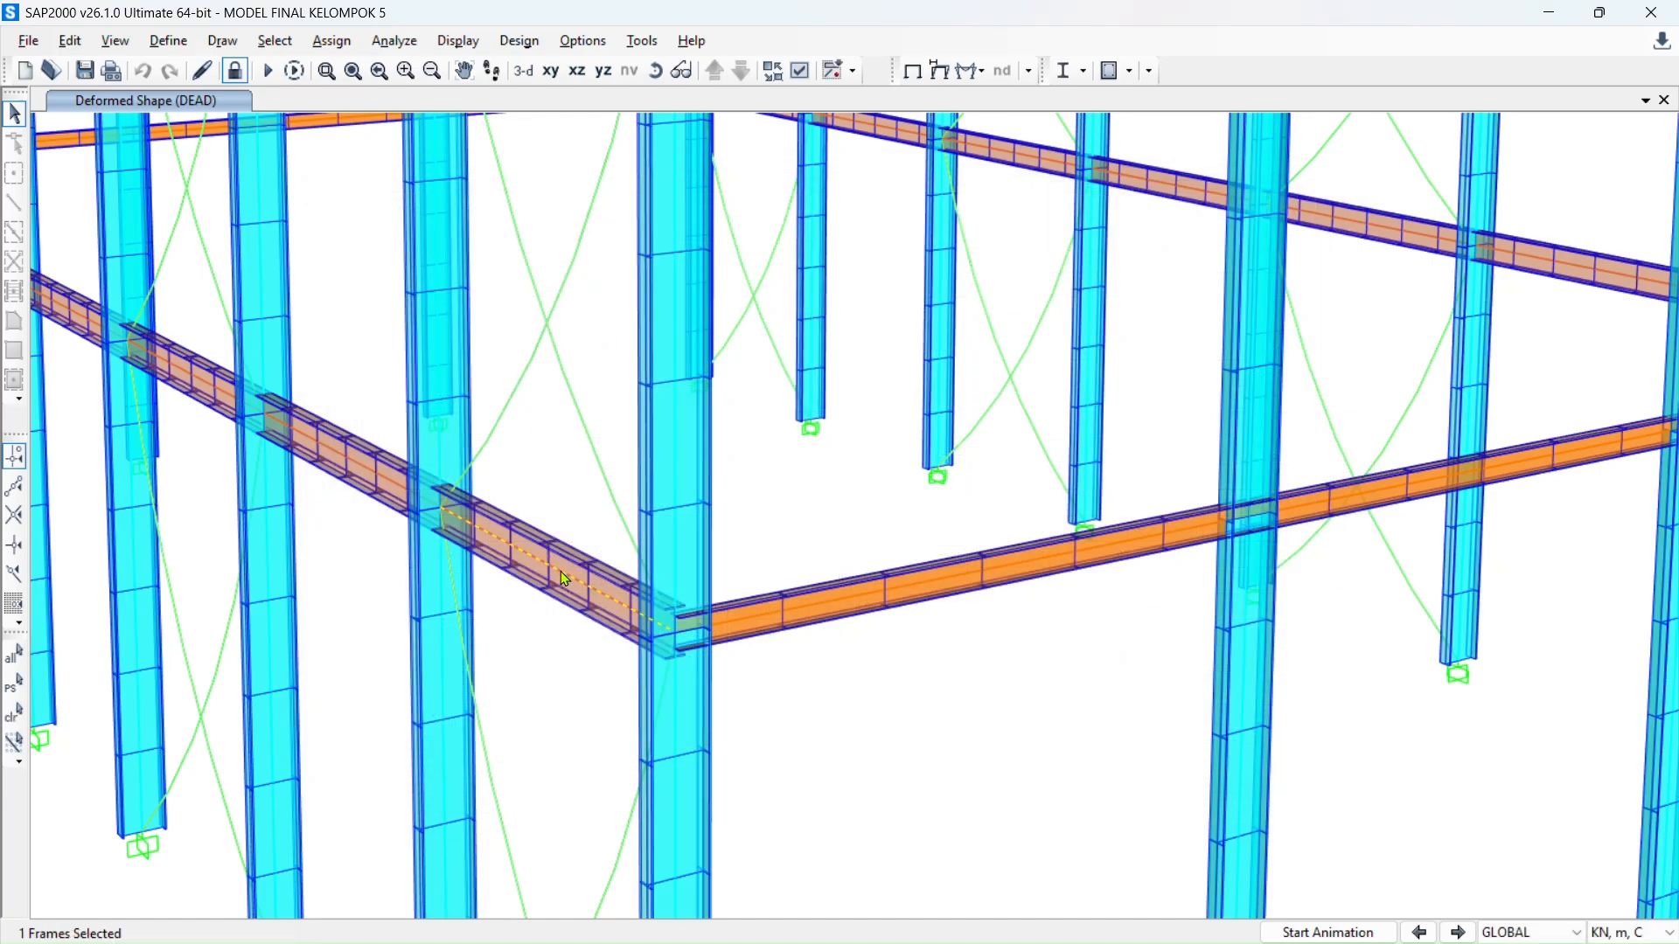
pyautogui.click(458, 41)
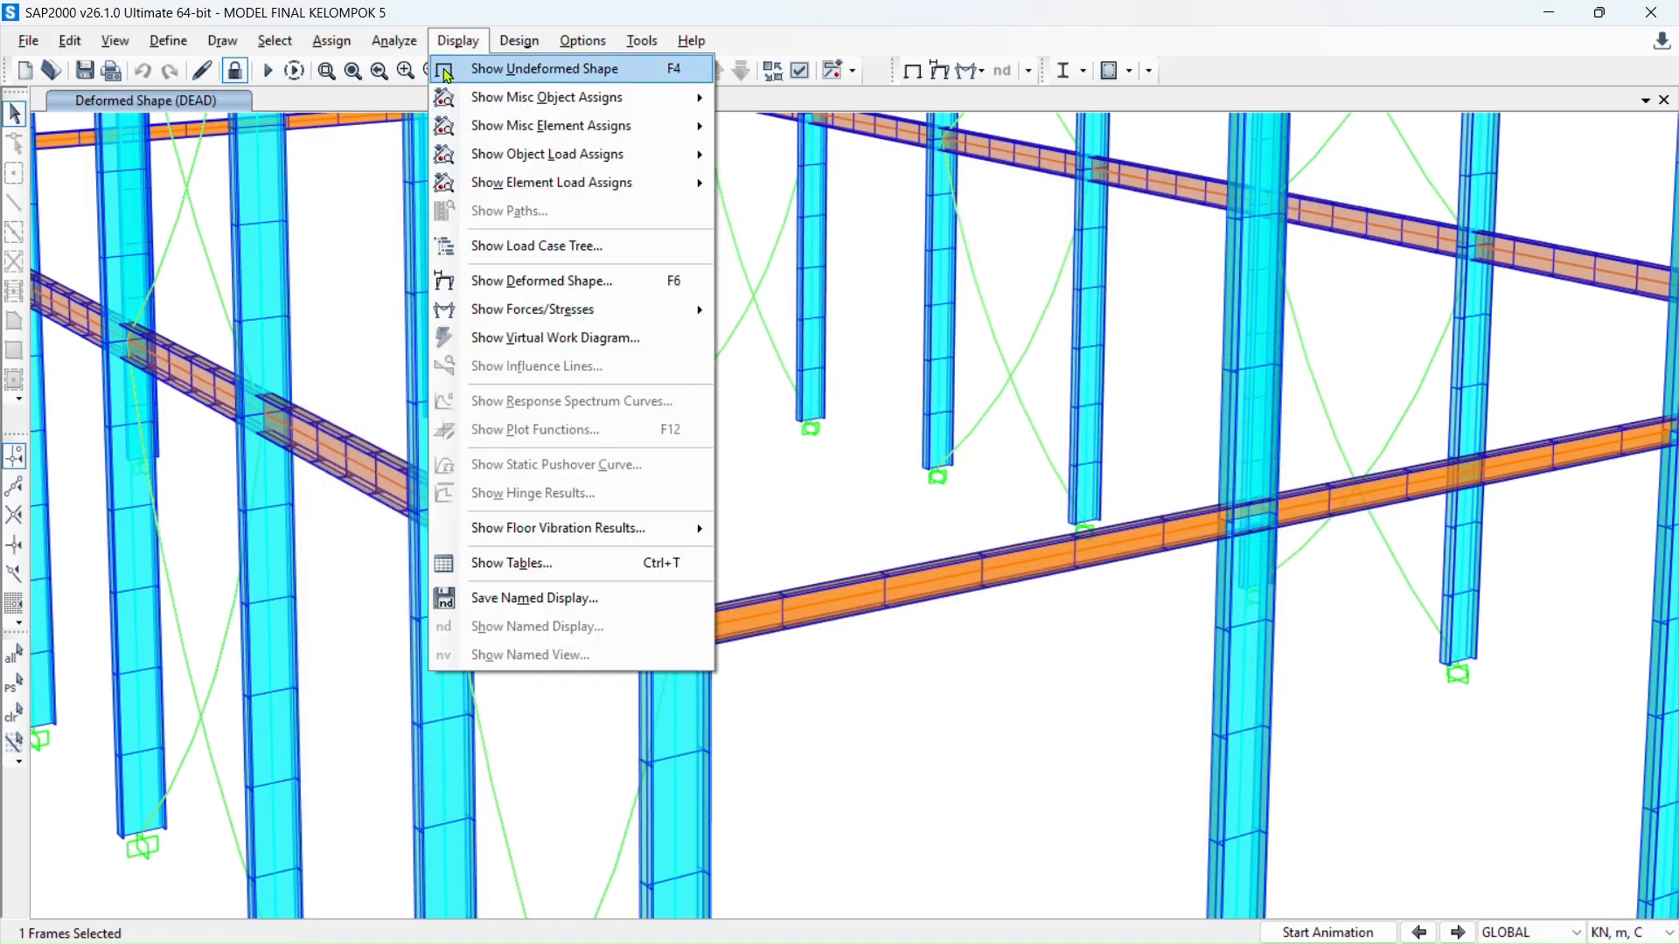
pyautogui.click(490, 563)
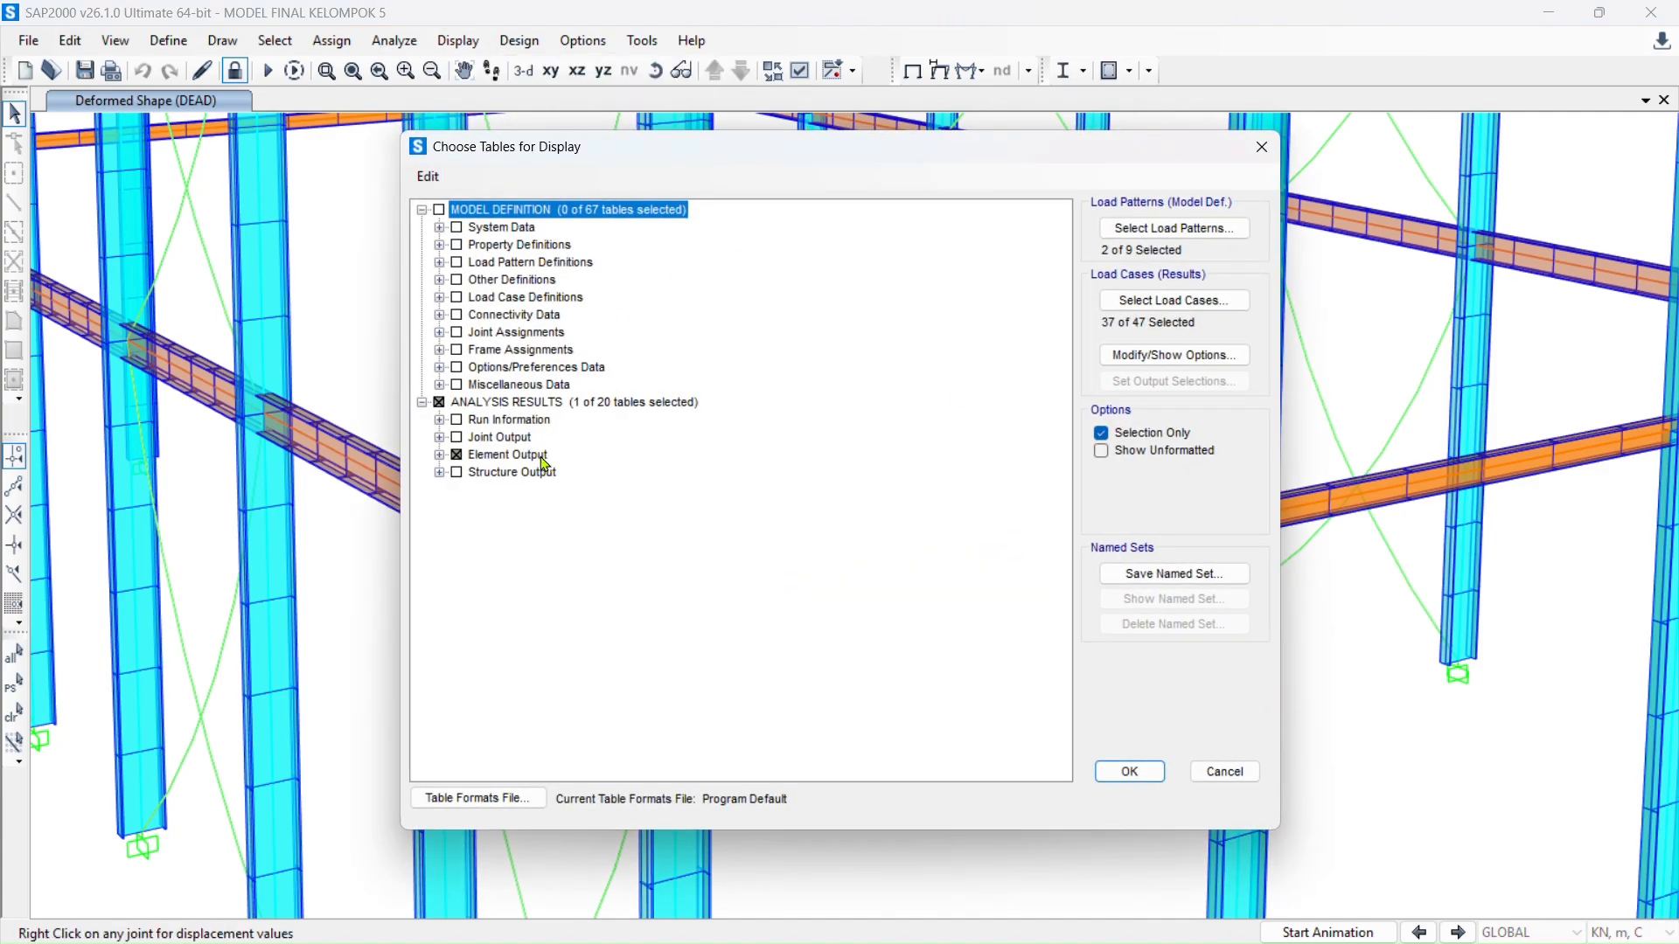
pyautogui.click(1129, 771)
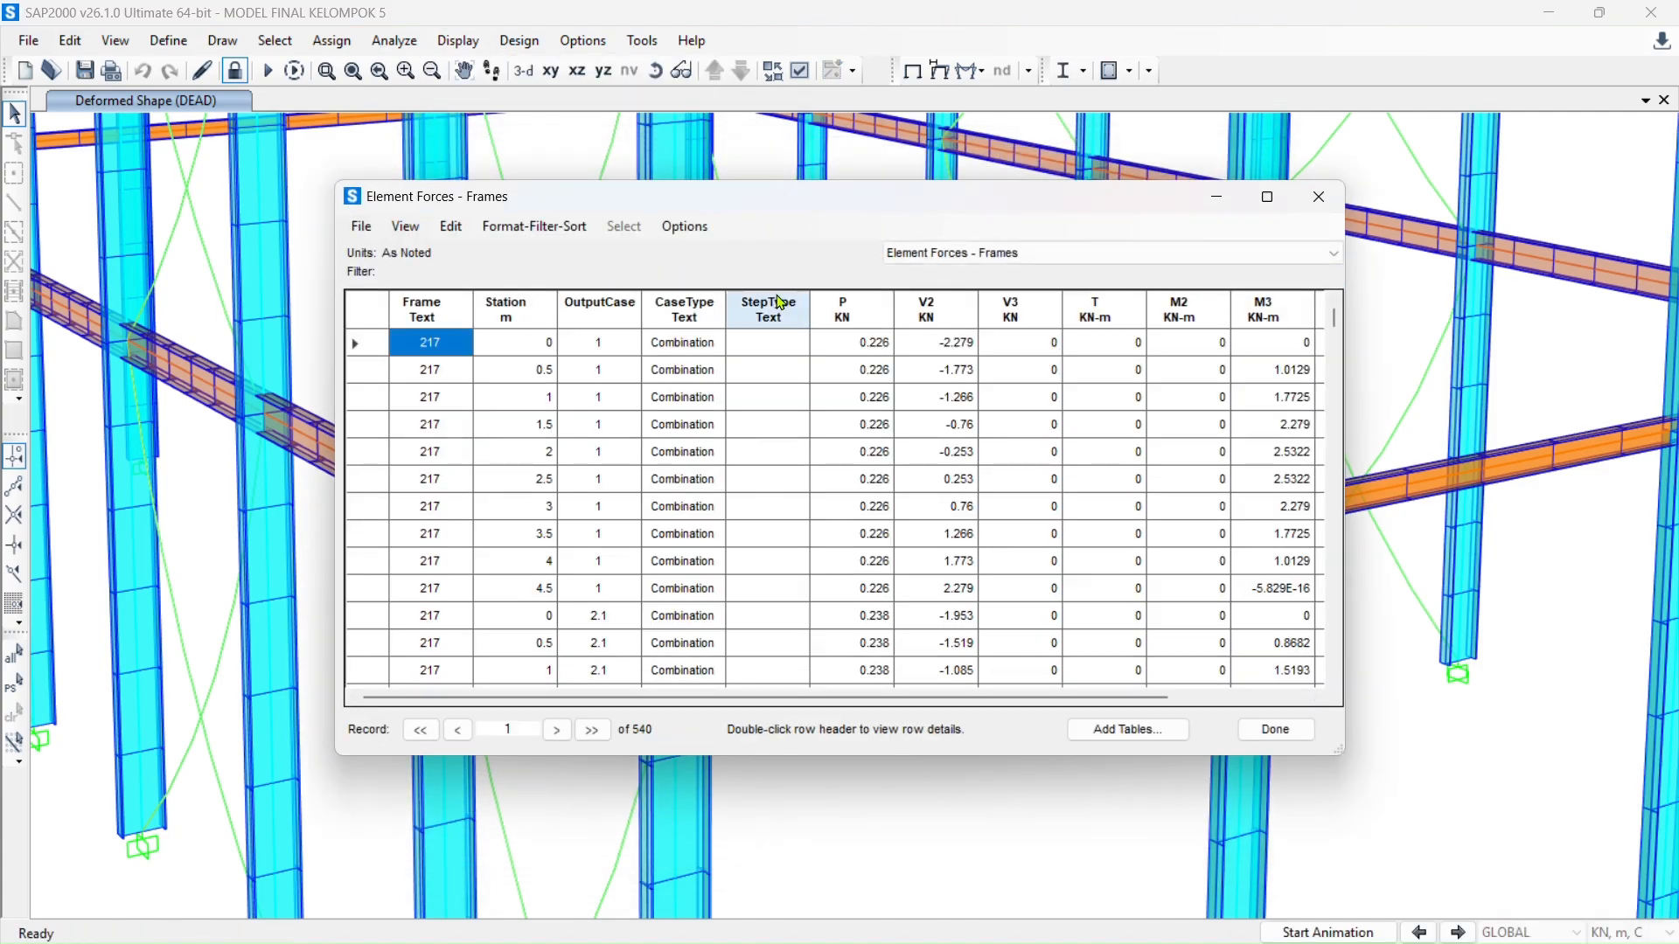
# - Sort frame 217's forces by axial force P and commit M3 / End's axial force in LE1
pyautogui.click(878, 325)
pyautogui.click(878, 326)
pyautogui.click(879, 327)
pyautogui.click(879, 327)
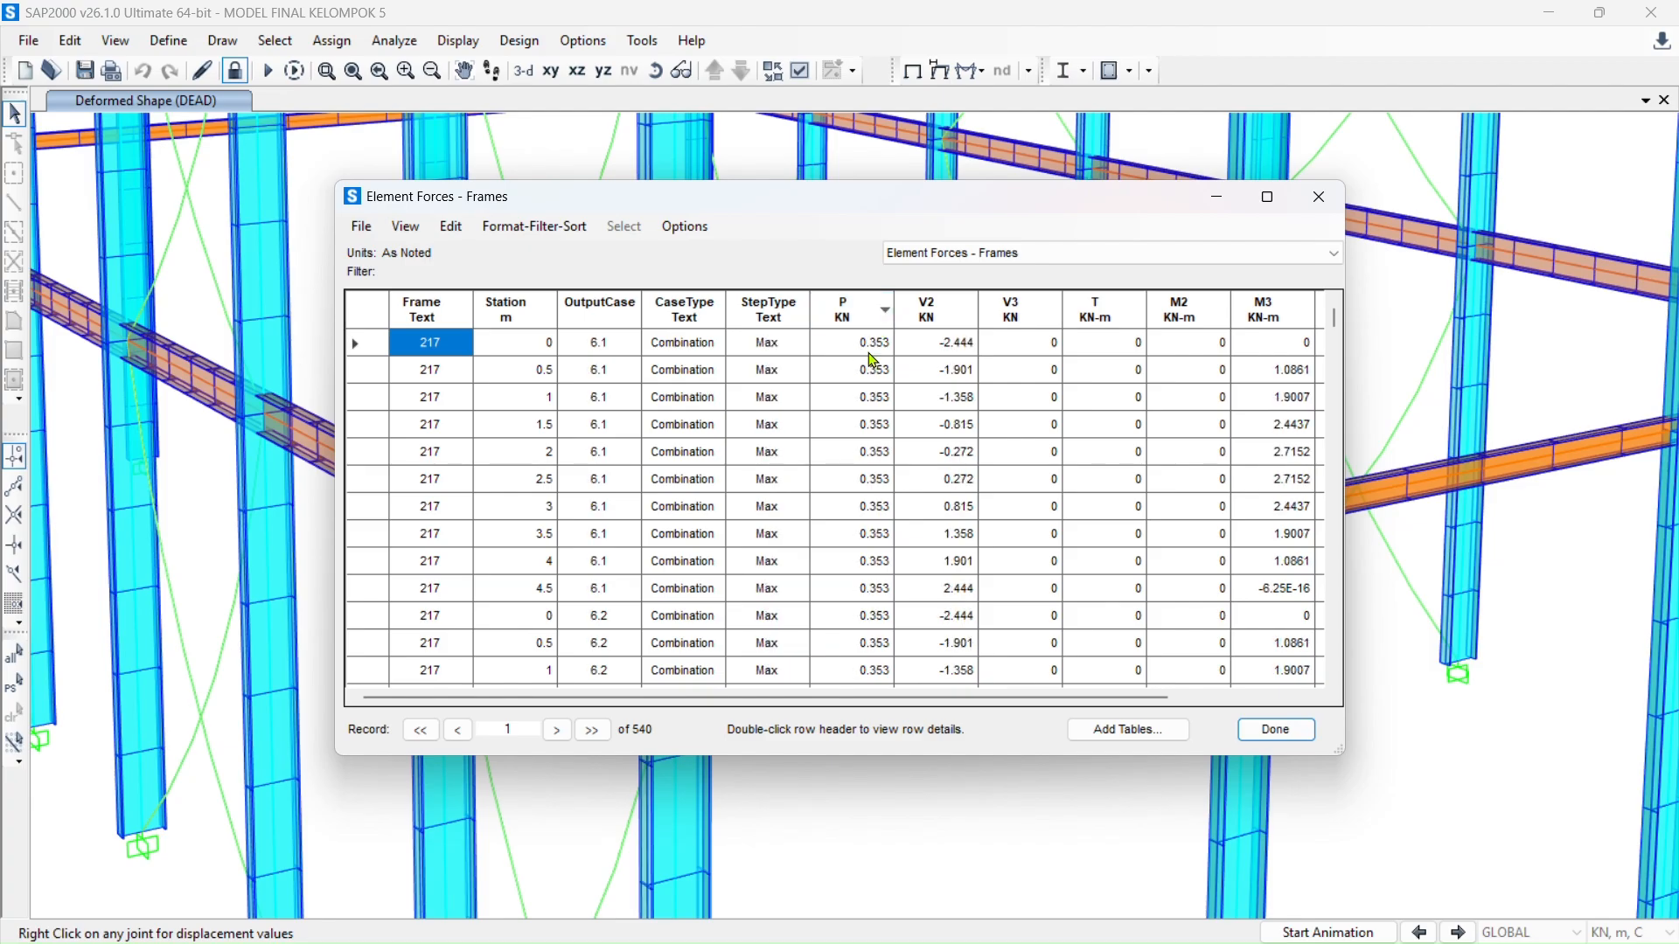
pyautogui.hotkey('alt', 'Tab')
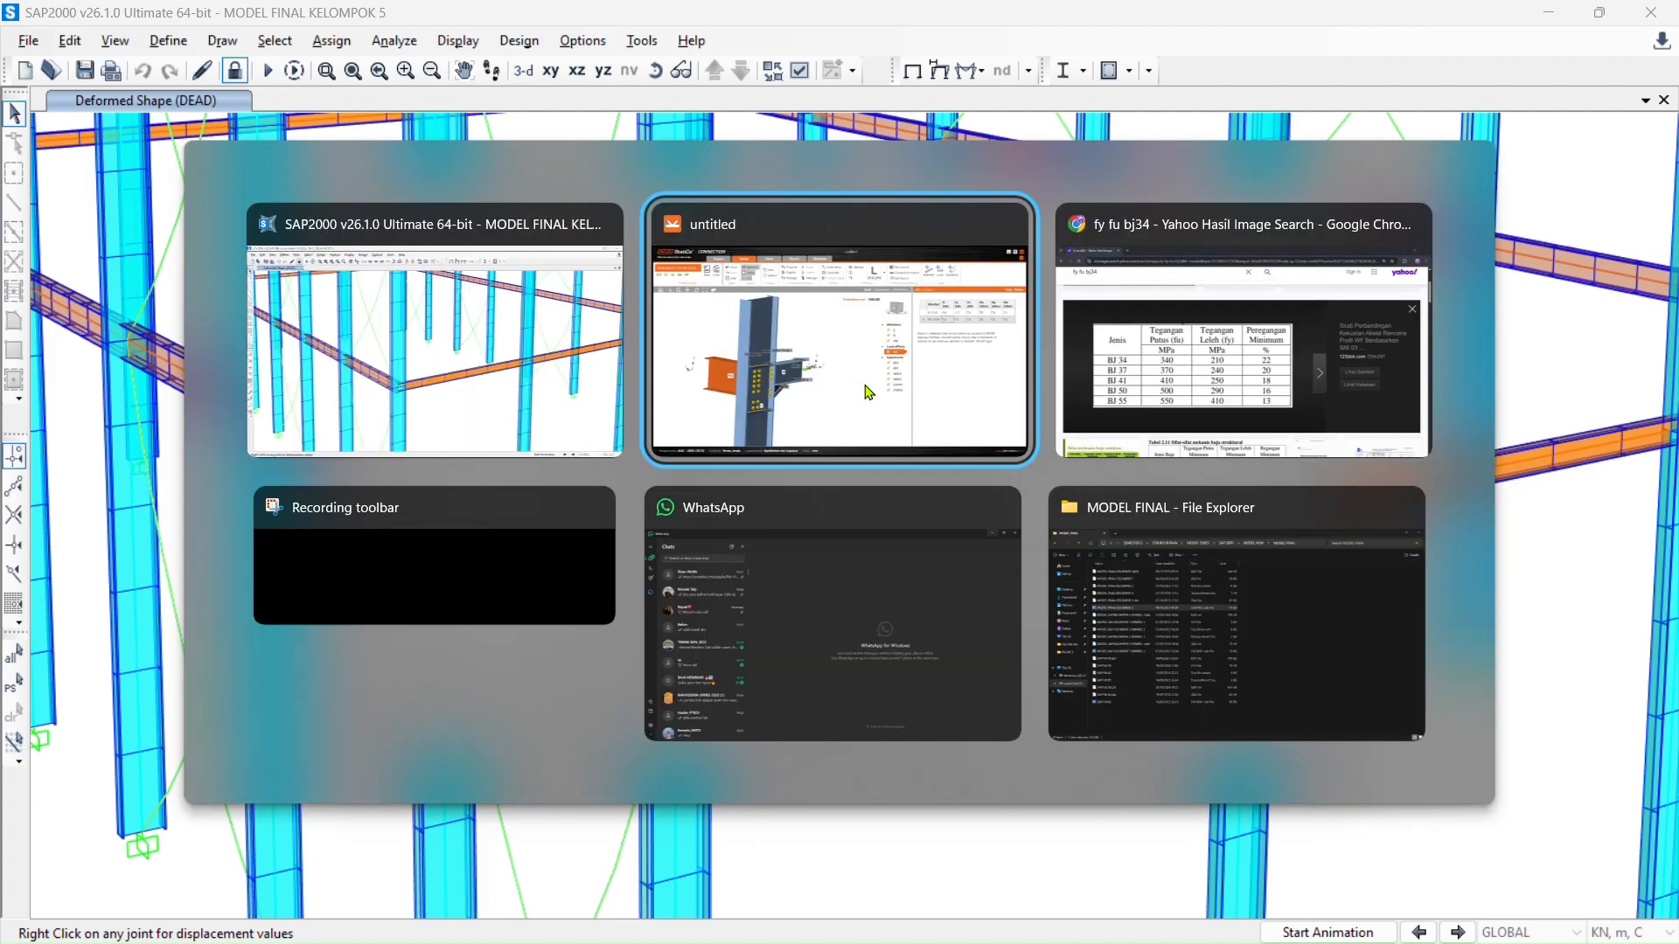
pyautogui.click(1321, 330)
pyautogui.press('Tab')
pyautogui.hotkey('alt', 'Tab')
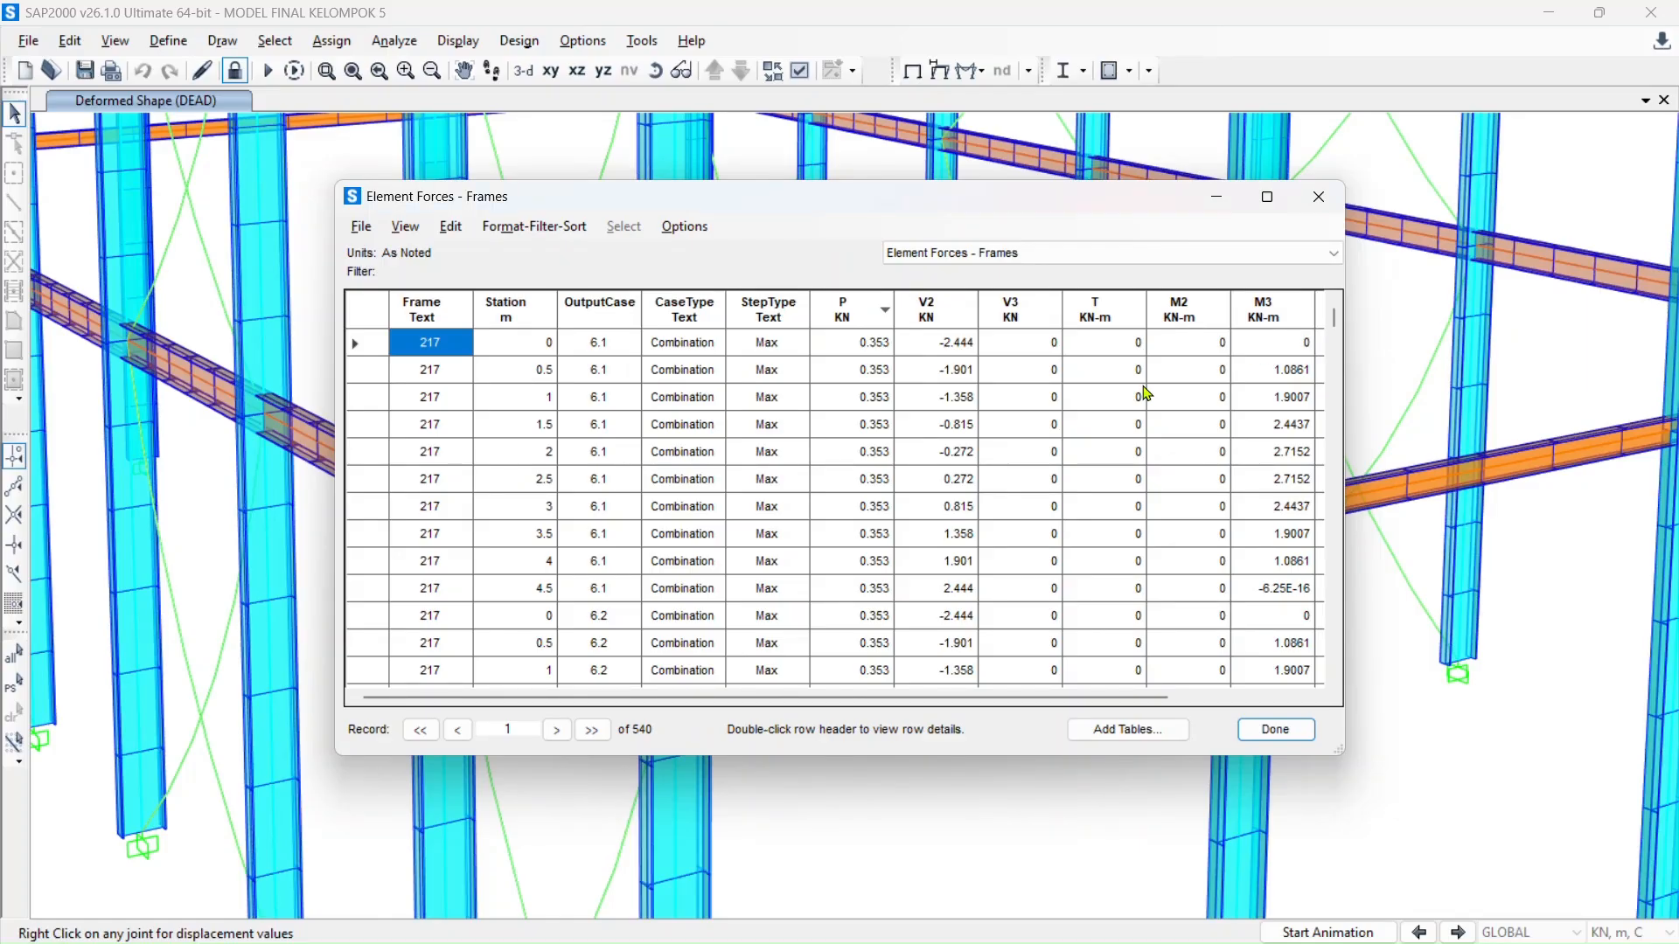
# - Sort frame 217's forces by V2 ascending so the -2.444 kN rows come first
pyautogui.click(944, 313)
pyautogui.click(947, 315)
pyautogui.click(949, 316)
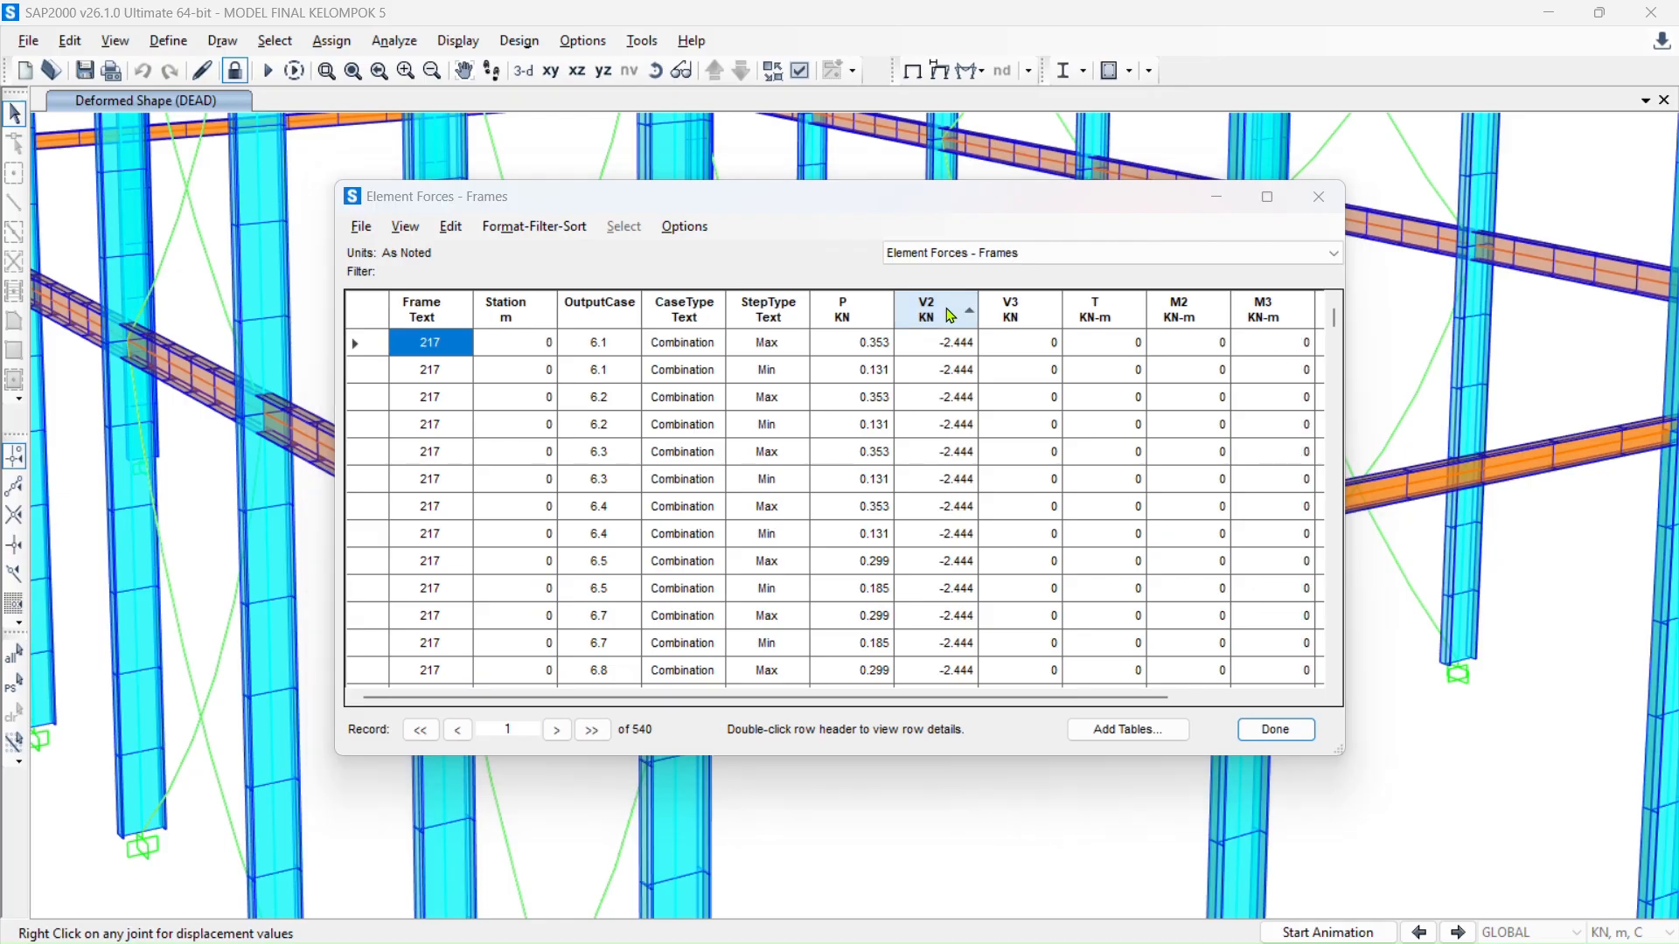
# - Commit M3 / End's Vy shear of -2.4 kN and sort SAP2000's forces by V3
pyautogui.hotkey('alt', 'Tab')
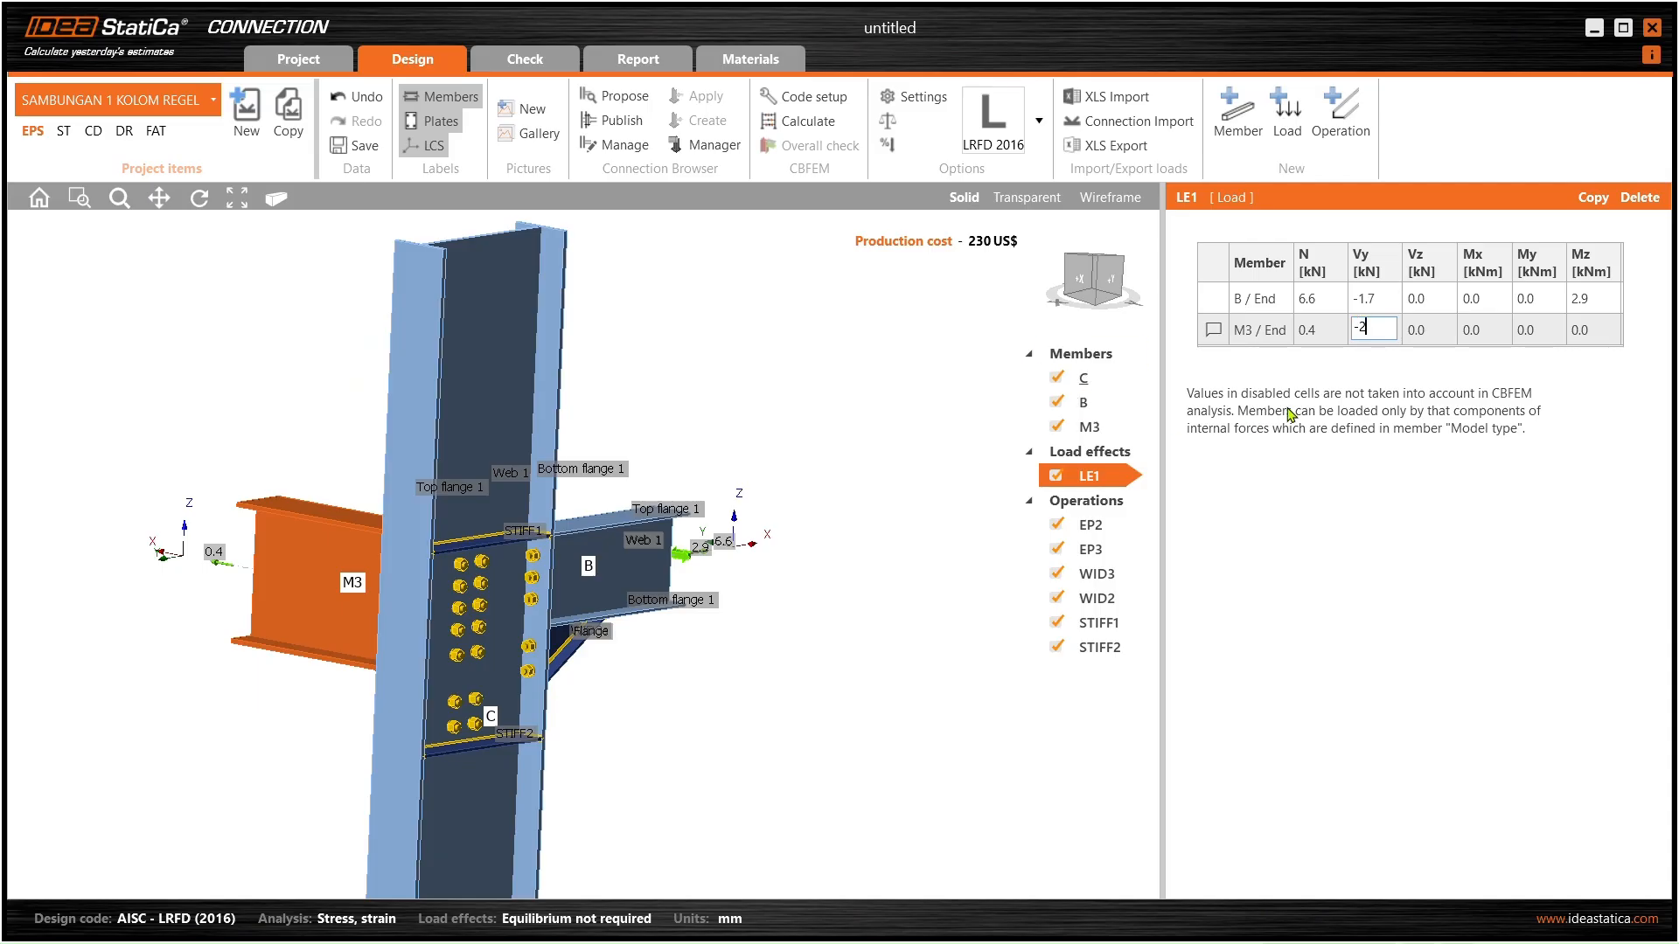
pyautogui.press('Tab')
pyautogui.hotkey('alt', 'Tab')
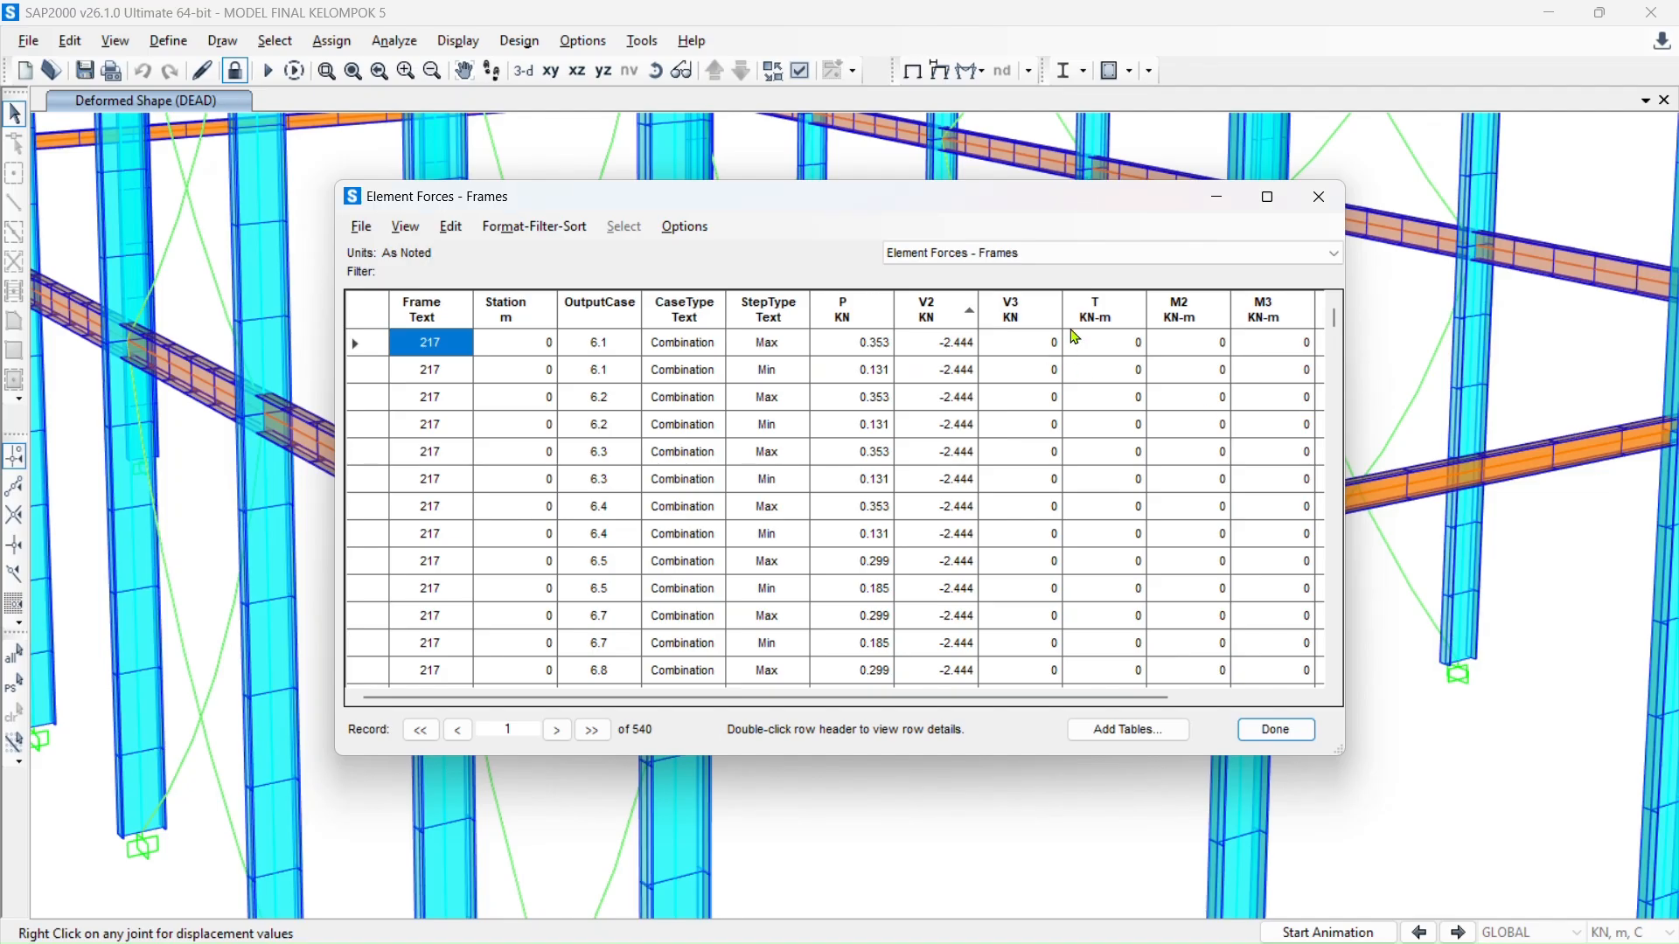
pyautogui.click(1014, 313)
pyautogui.click(1015, 313)
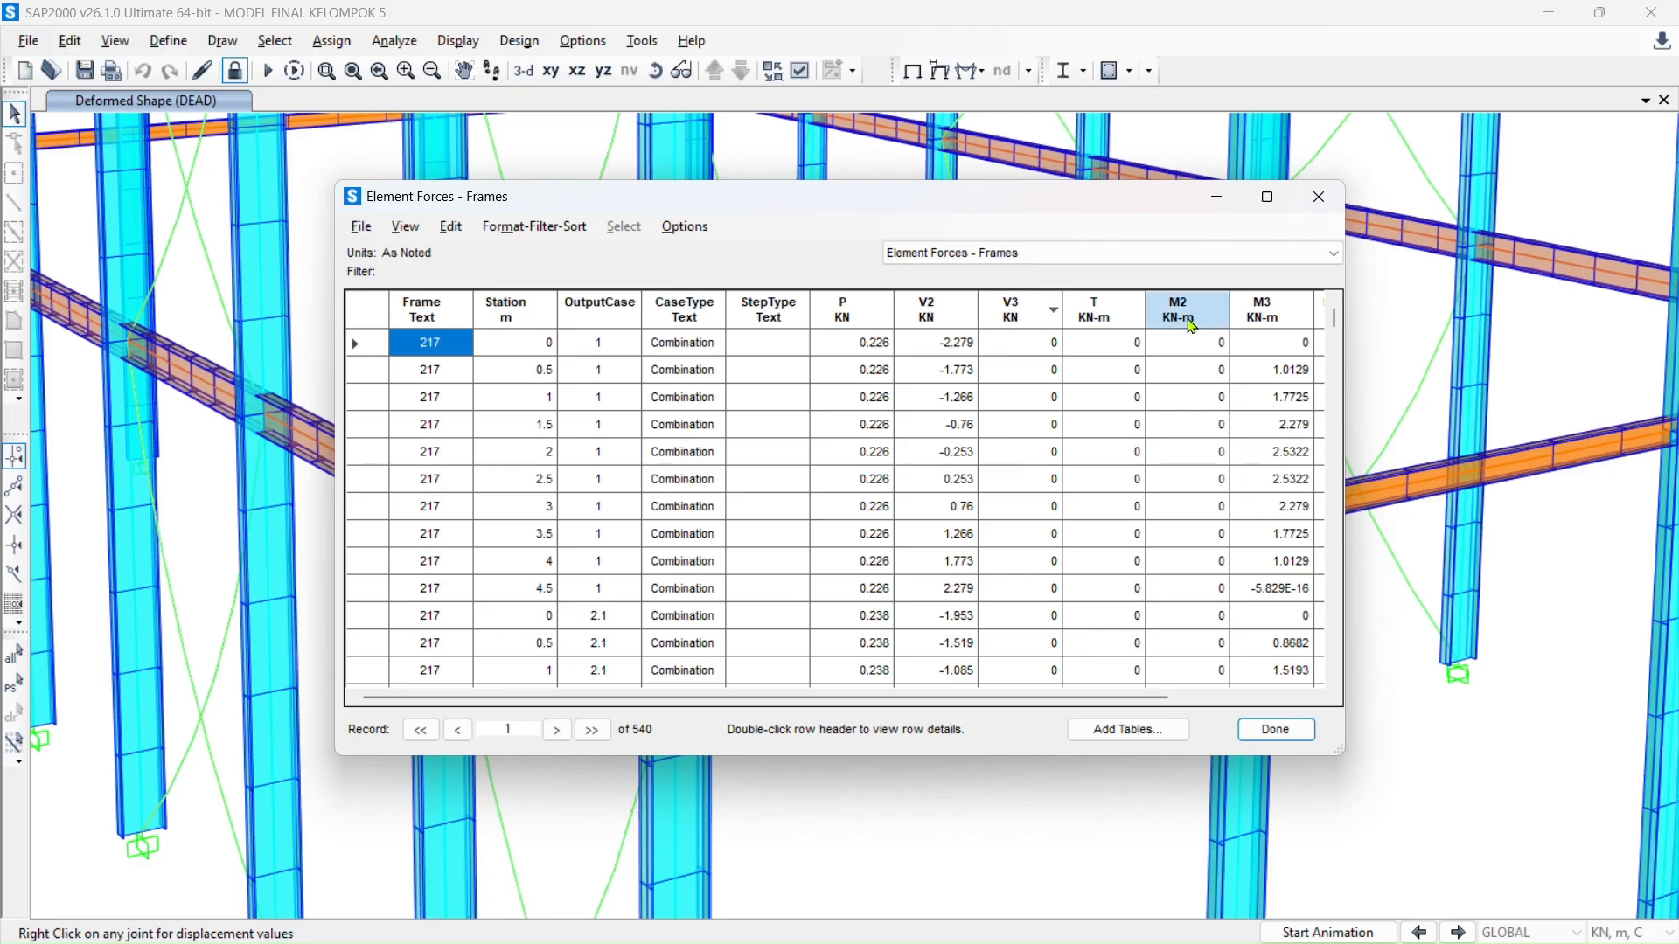
# - Find the largest M3 moment in SAP2000 and set M3 / End's Mz to 2.7 kNm
pyautogui.click(1285, 324)
pyautogui.click(1284, 324)
pyautogui.click(1284, 324)
pyautogui.click(1285, 324)
pyautogui.hotkey('alt', 'Tab')
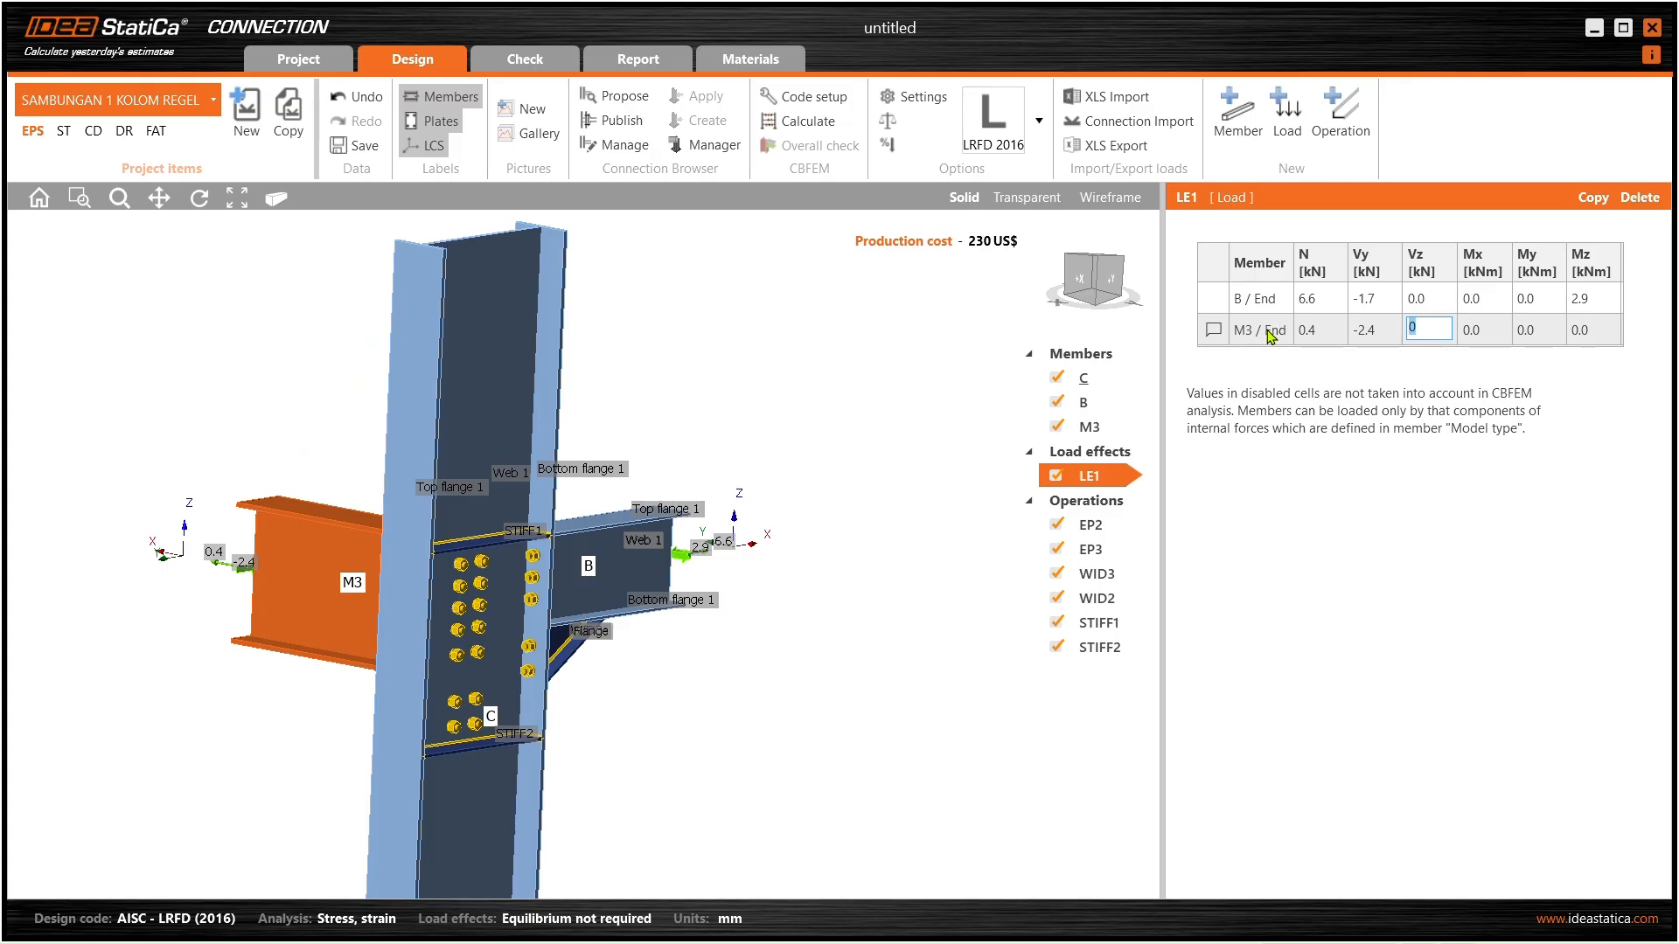
pyautogui.click(1592, 331)
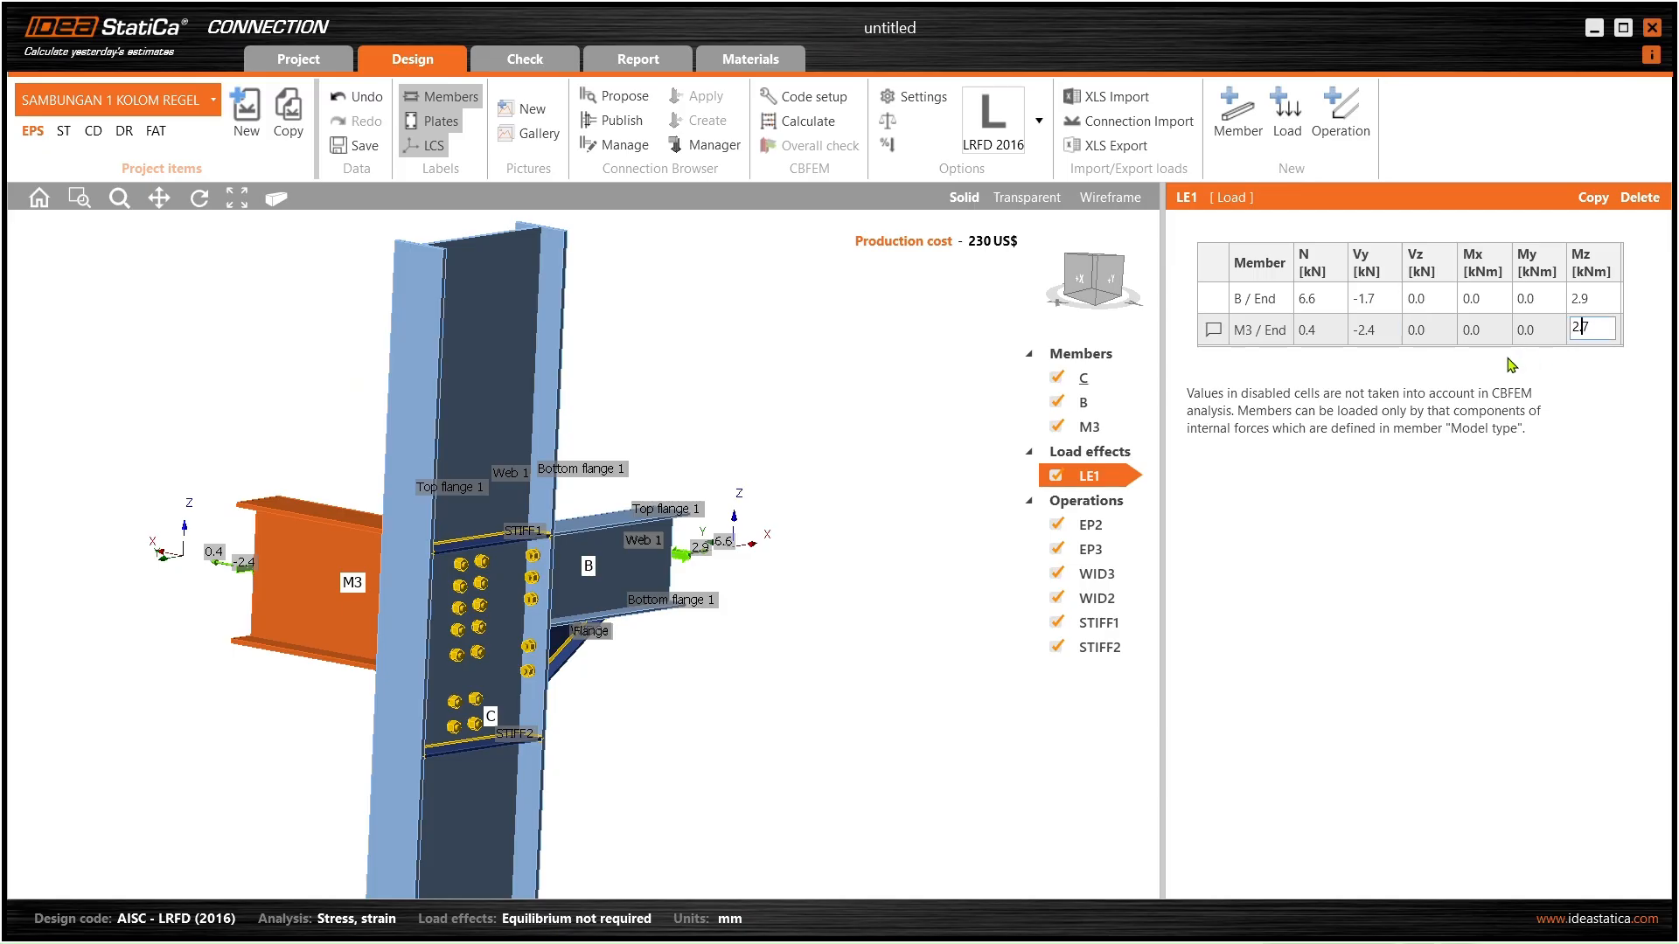
pyautogui.press('Return')
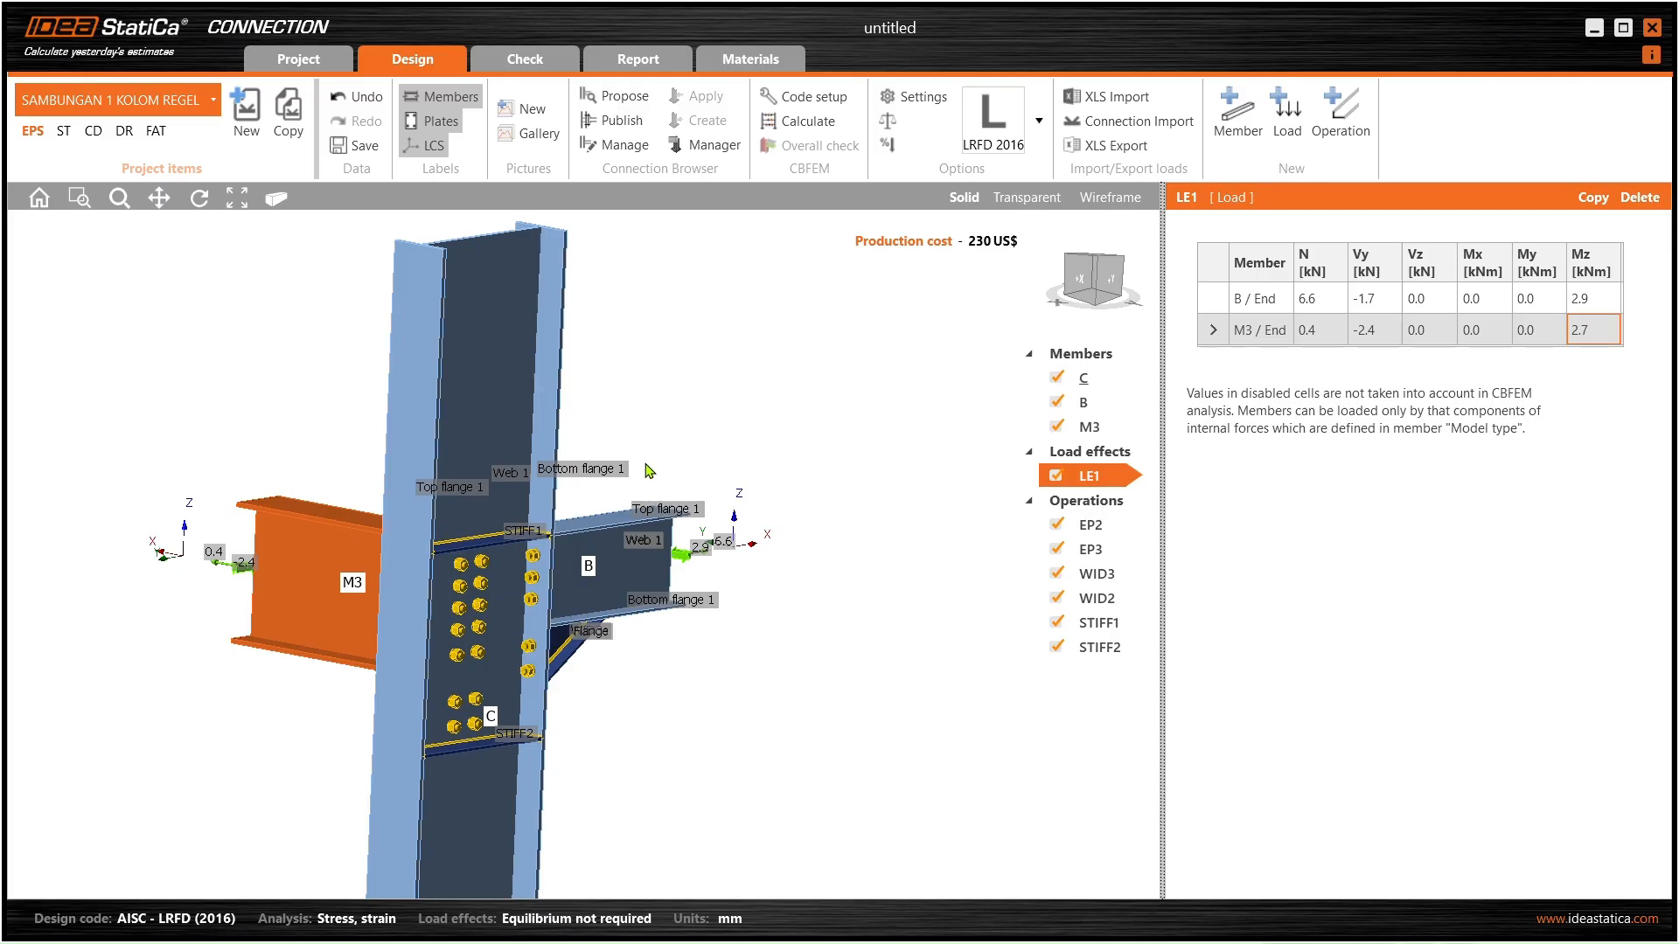
# - Run the CBFEM calculation with all checks passing and generate the detailed report
pyautogui.scroll(-3, 601, 552)
pyautogui.moveTo(602, 552); pyautogui.dragTo(604, 567, button='middle')
pyautogui.scroll(3, 603, 567)
pyautogui.scroll(-3, 377, 581)
pyautogui.moveTo(378, 581); pyautogui.dragTo(342, 624, button='middle')
pyautogui.scroll(4, 294, 609)
pyautogui.scroll(-4, 418, 578)
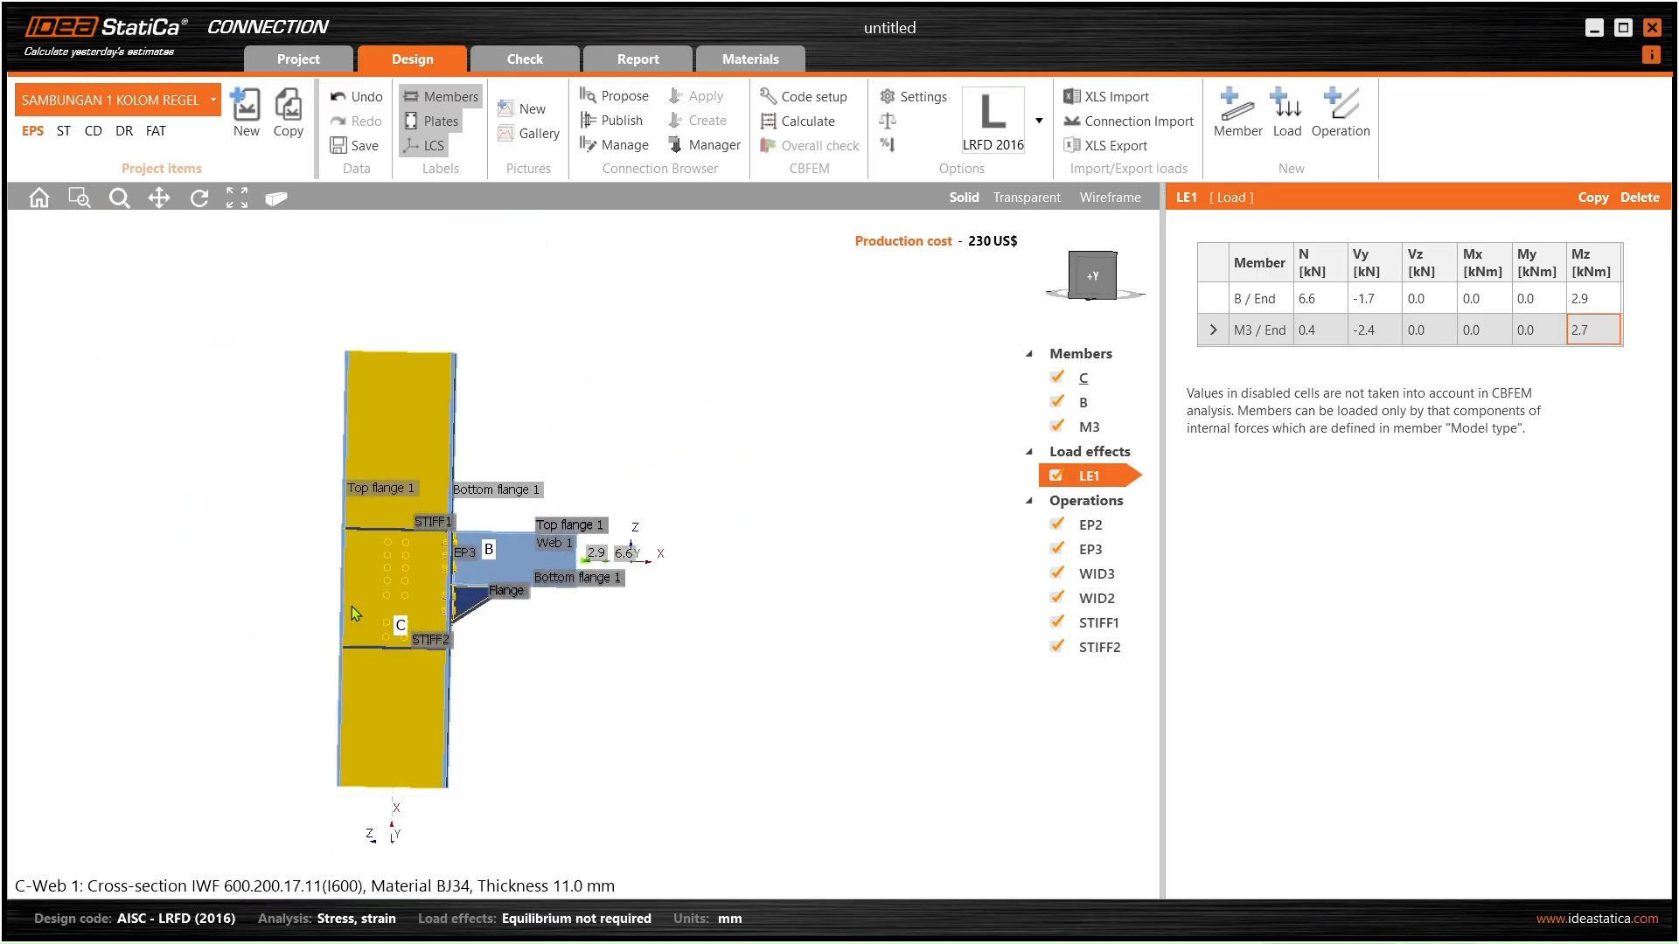
pyautogui.moveTo(414, 556); pyautogui.dragTo(431, 574, button='middle')
pyautogui.click(798, 121)
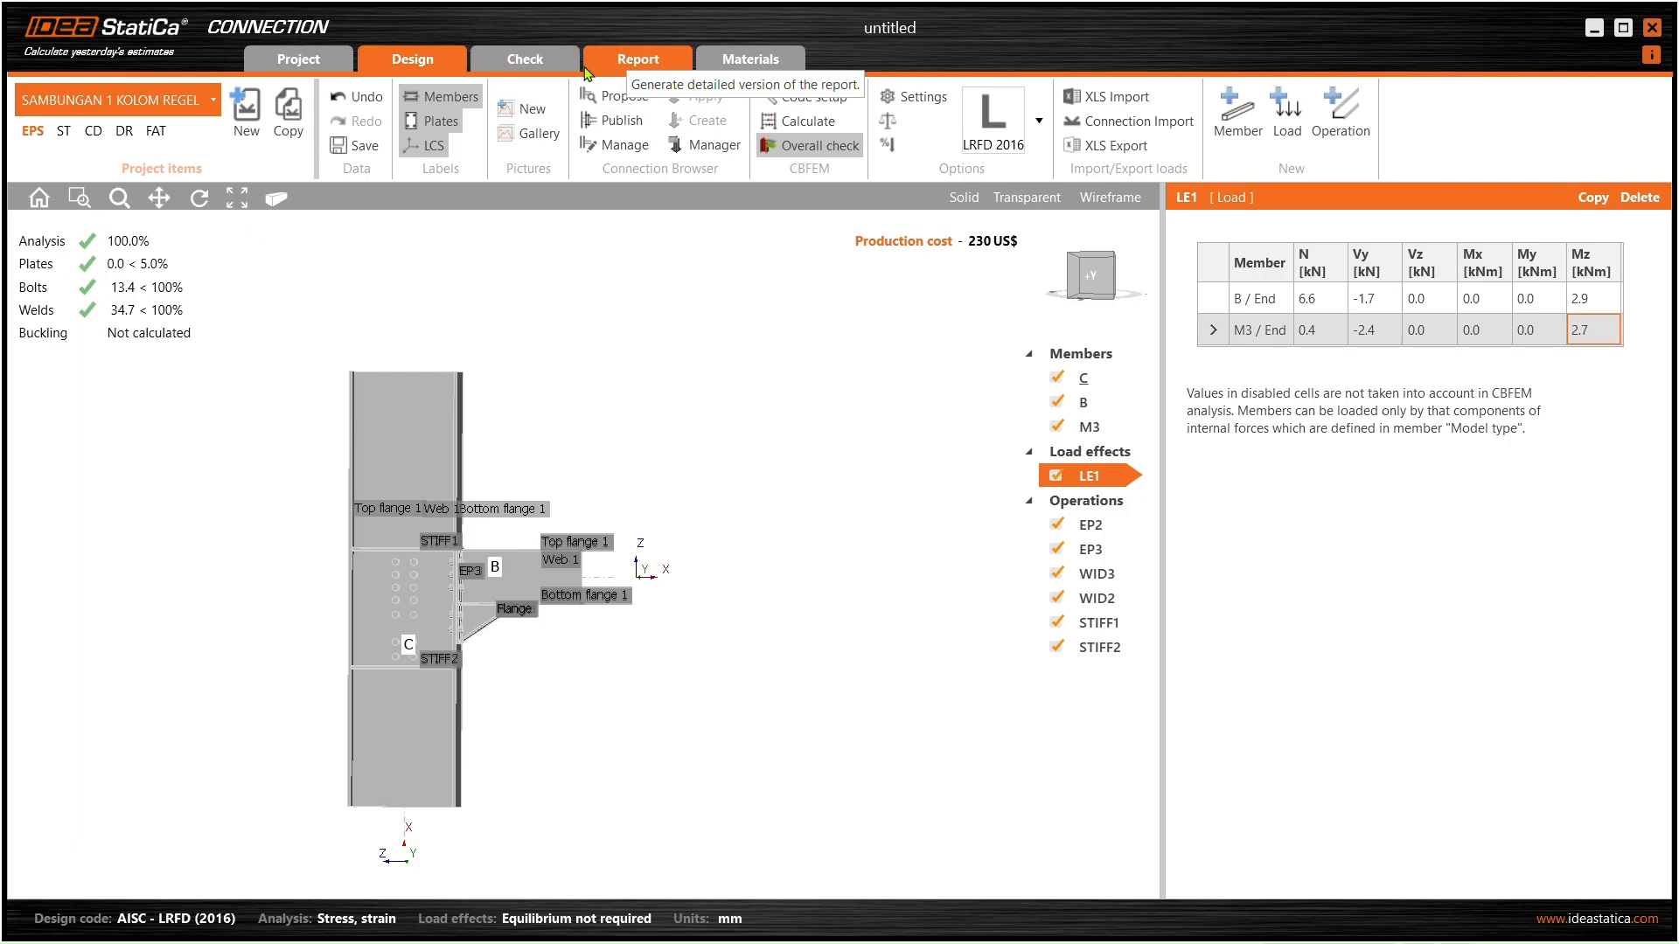
pyautogui.click(624, 66)
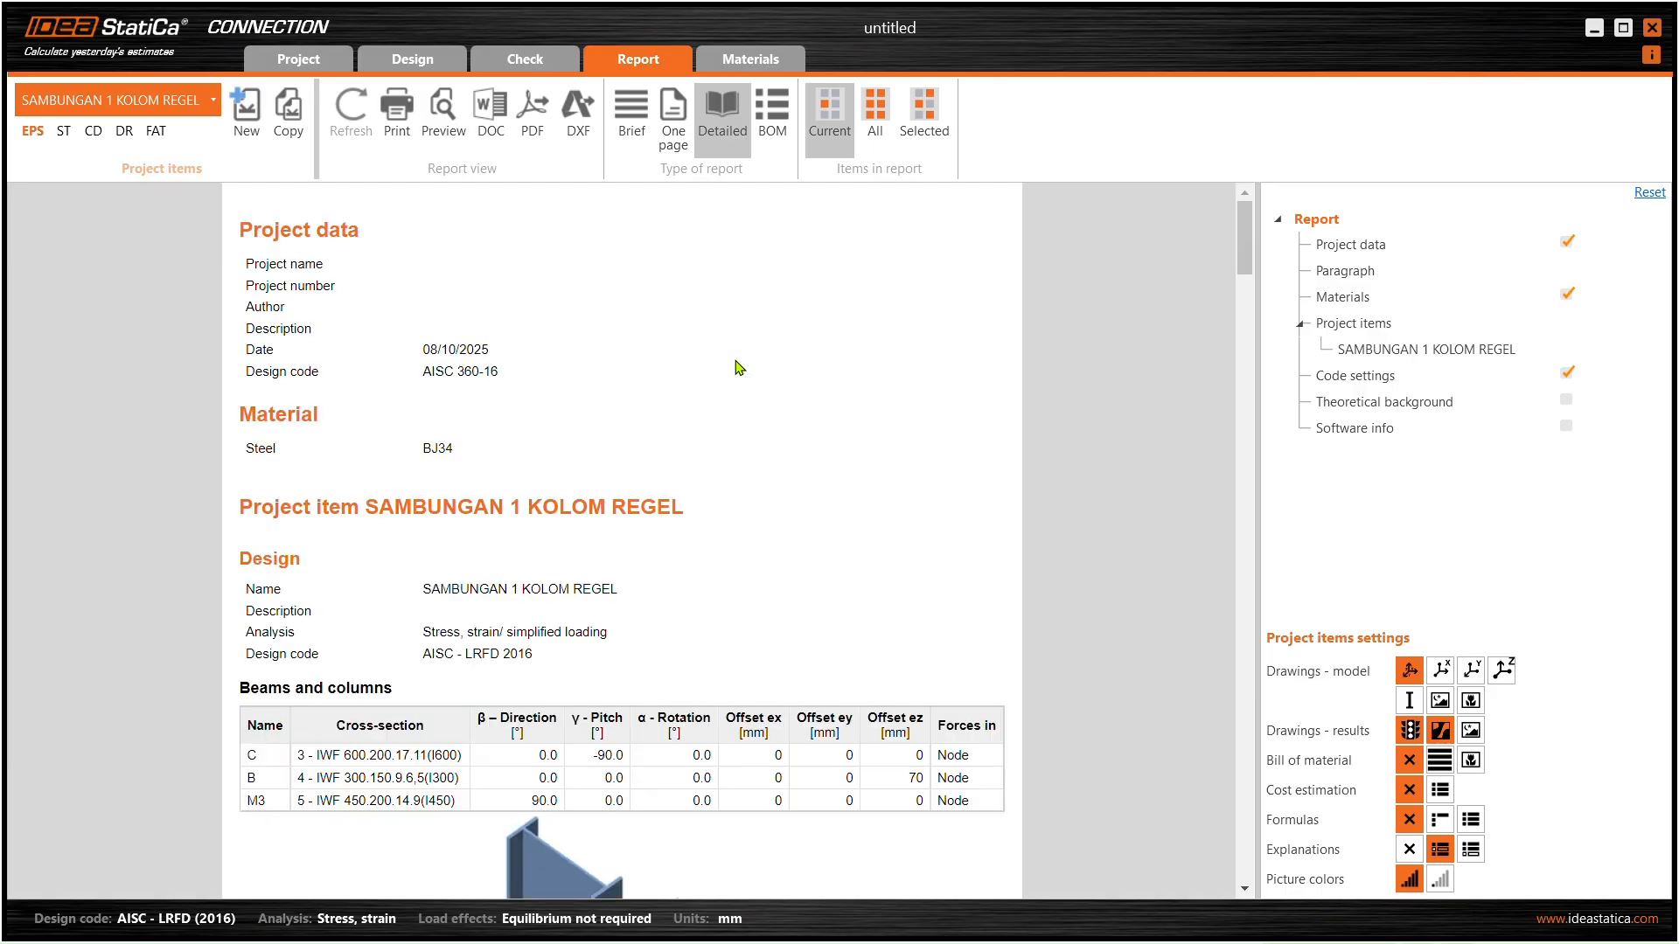
pyautogui.scroll(-3, 732, 360)
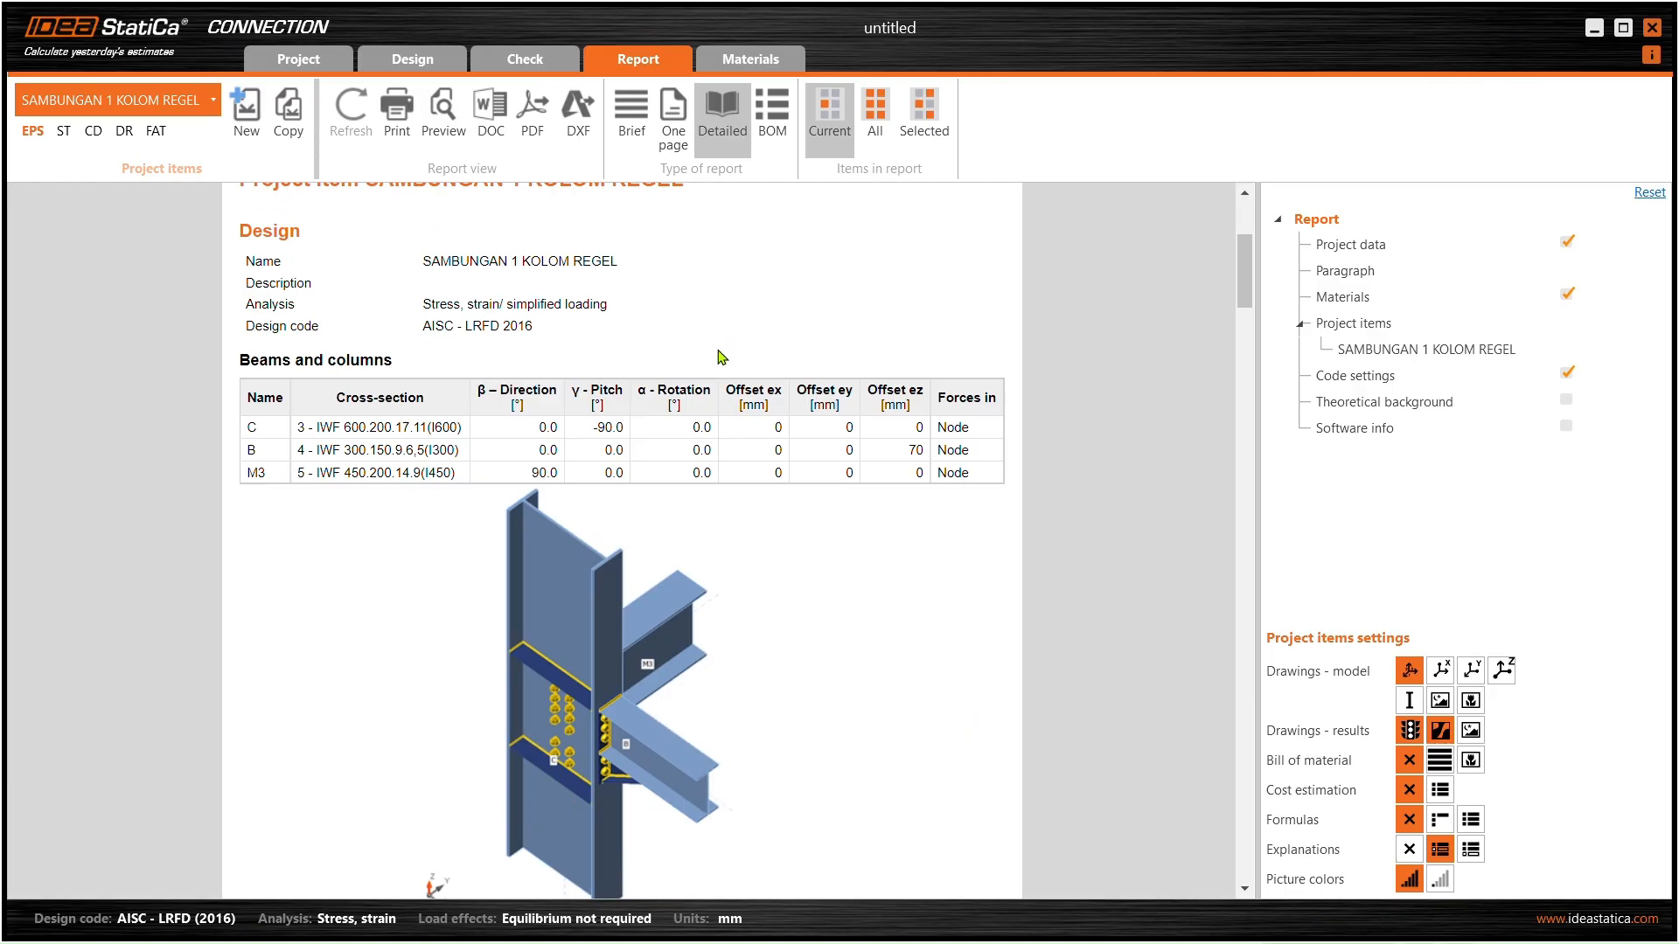
pyautogui.scroll(-1, 725, 397)
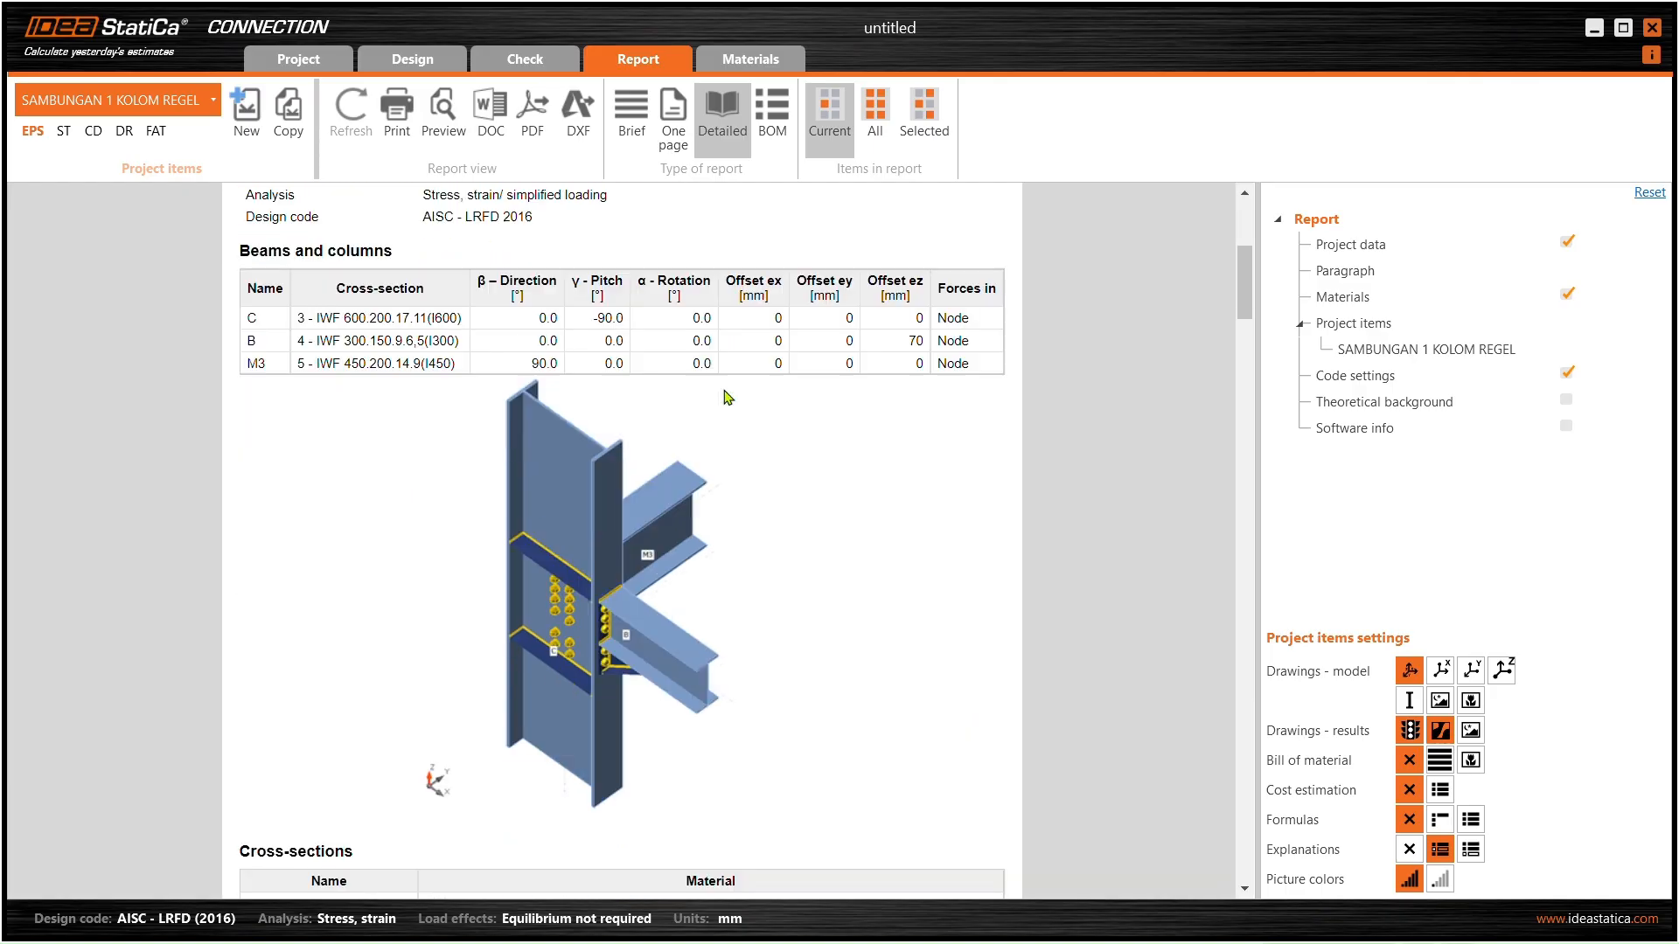
pyautogui.scroll(-12, 725, 397)
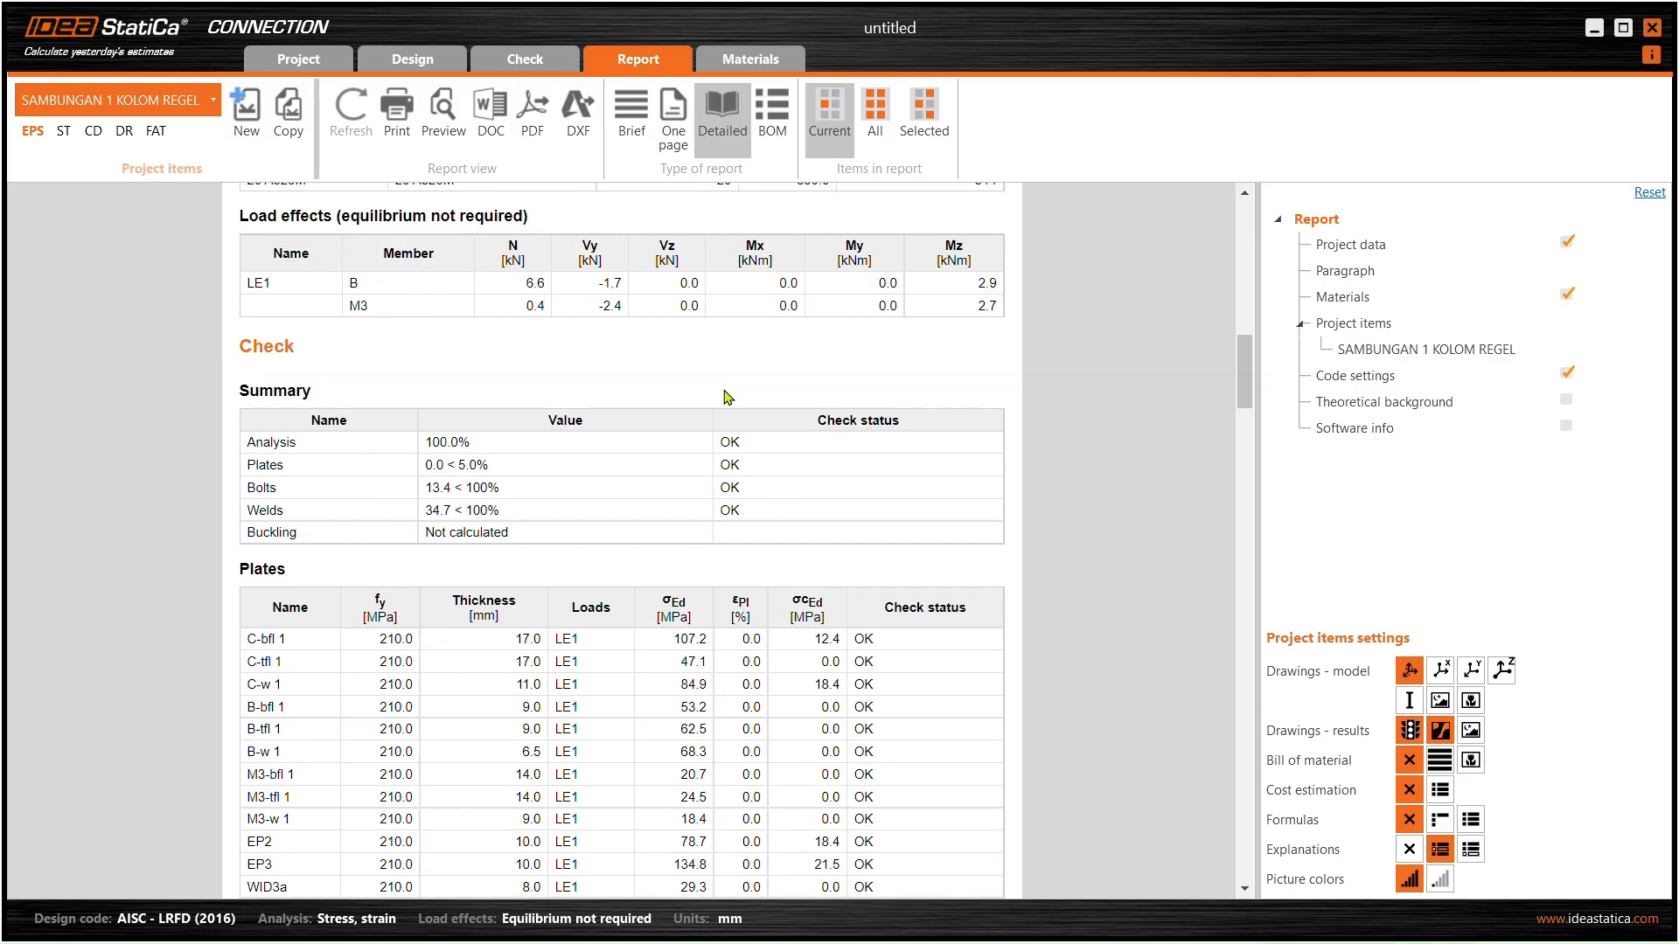
pyautogui.scroll(-12, 725, 397)
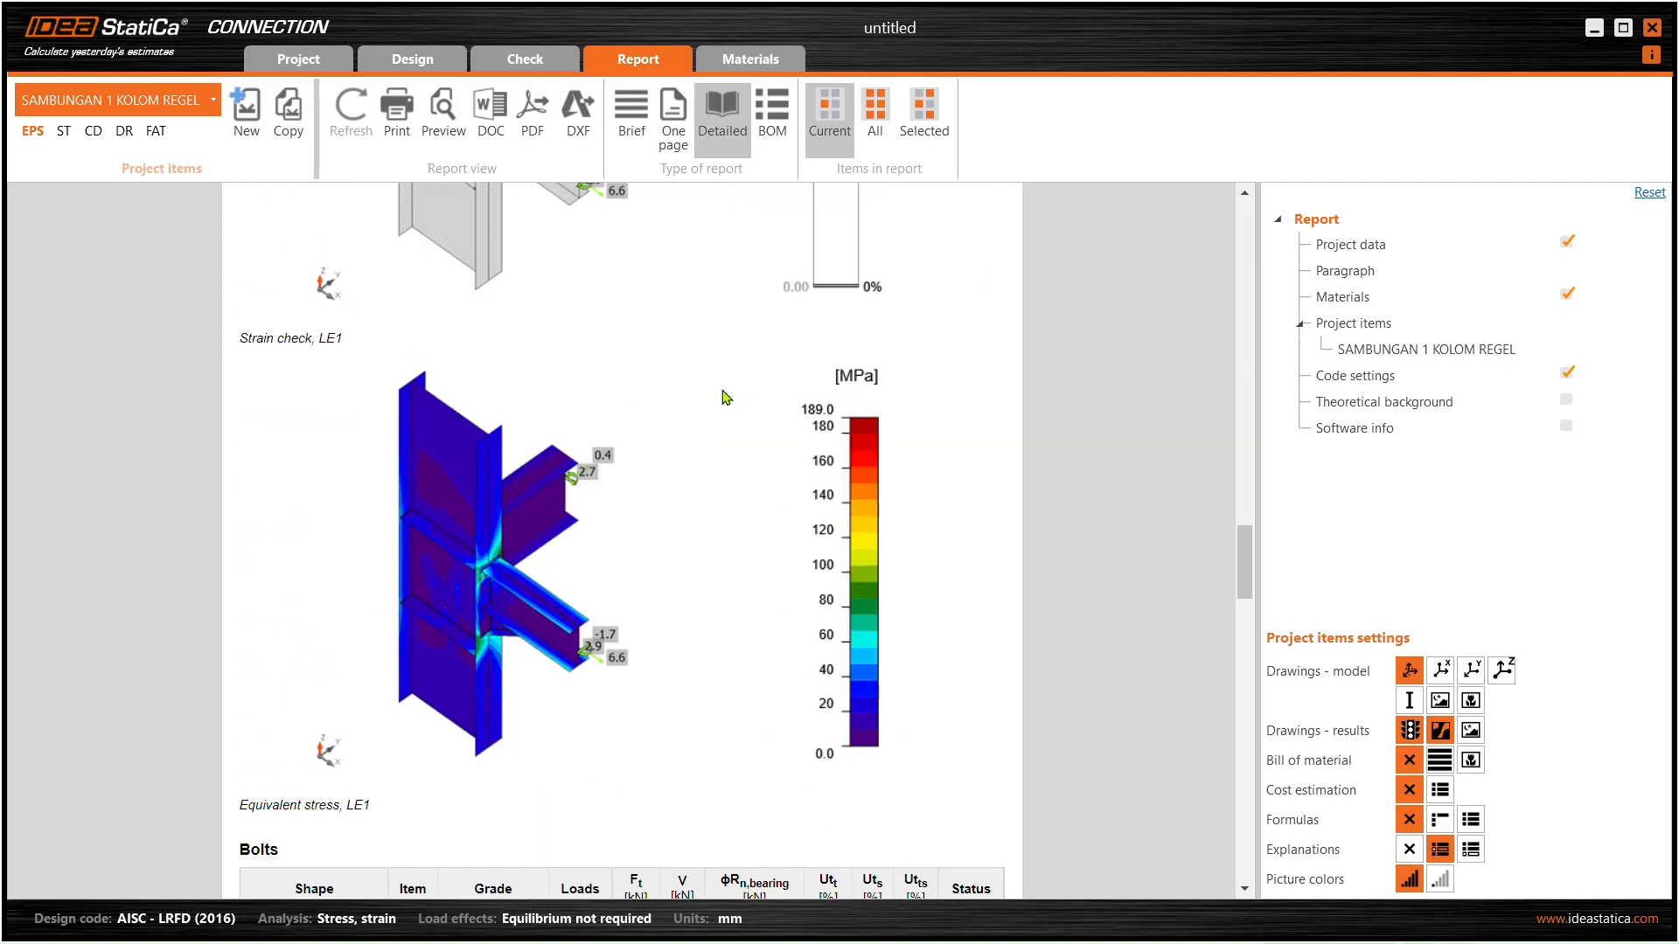
pyautogui.scroll(-1, 697, 438)
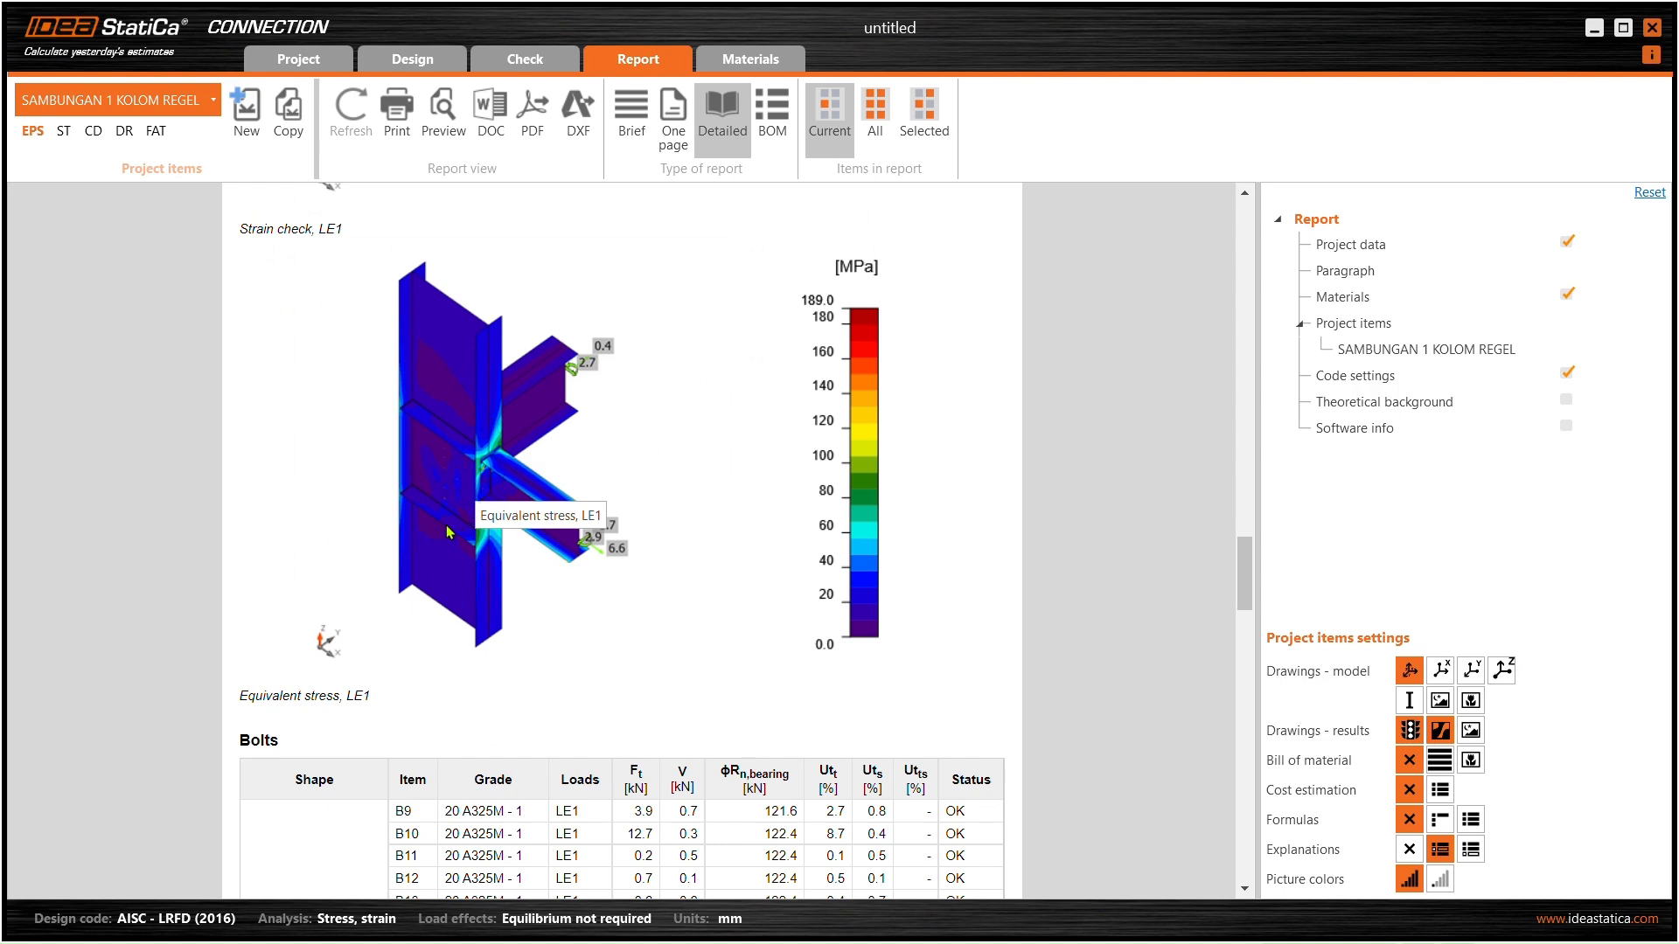
pyautogui.scroll(-2, 472, 492)
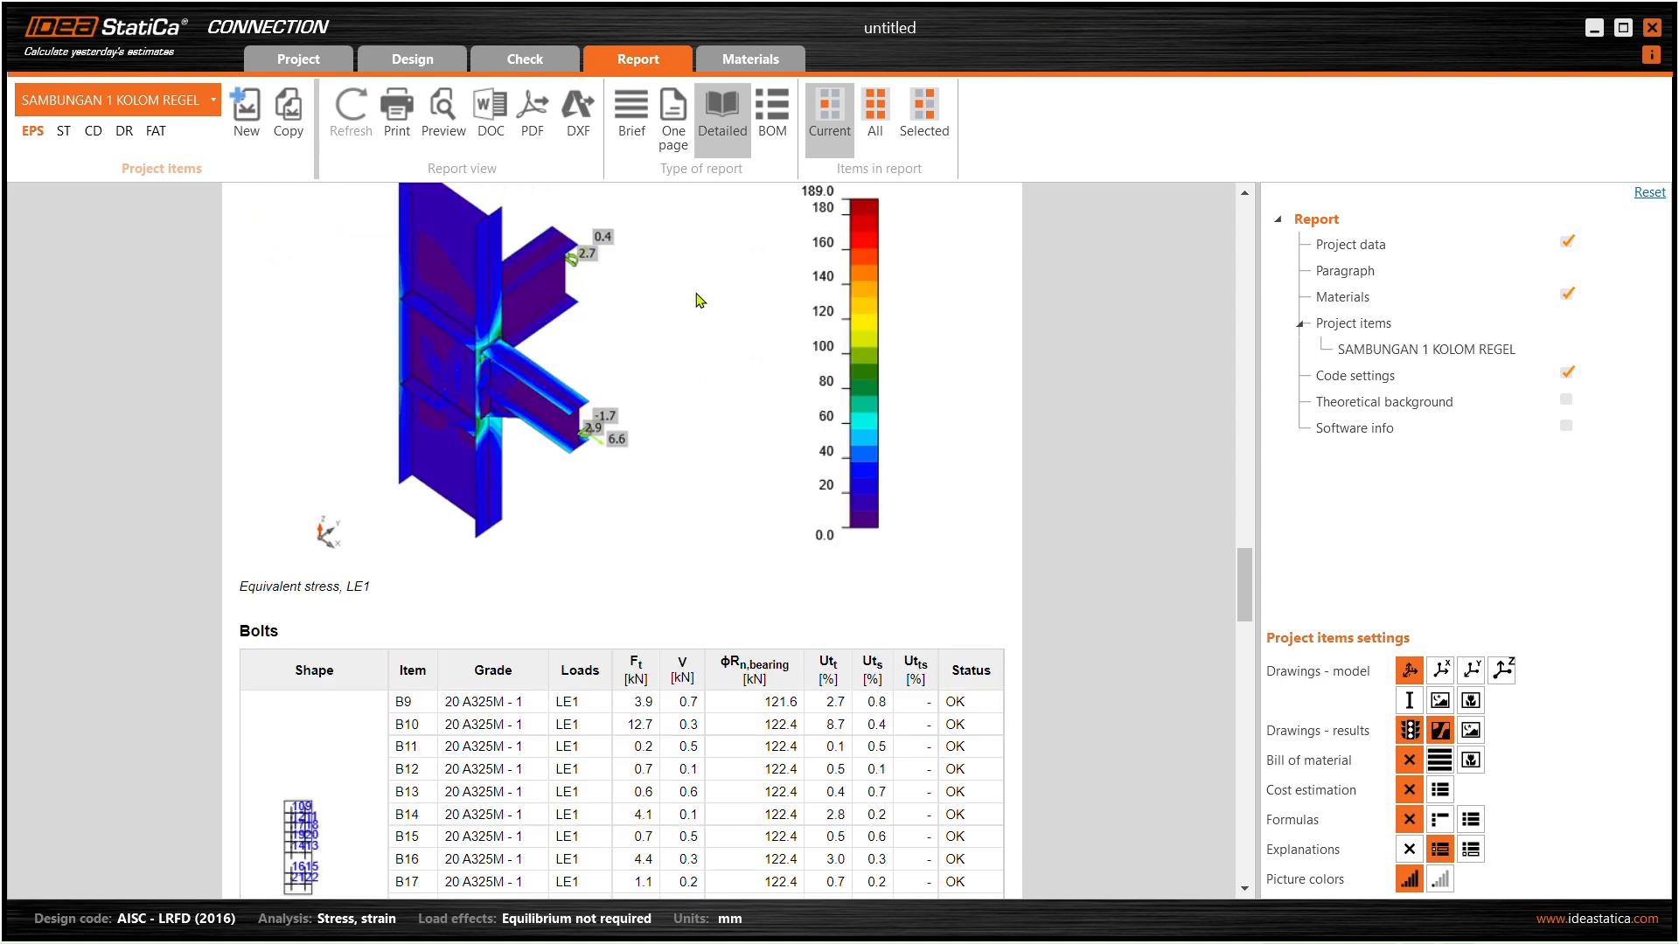
pyautogui.scroll(-2, 601, 492)
pyautogui.scroll(-1, 977, 359)
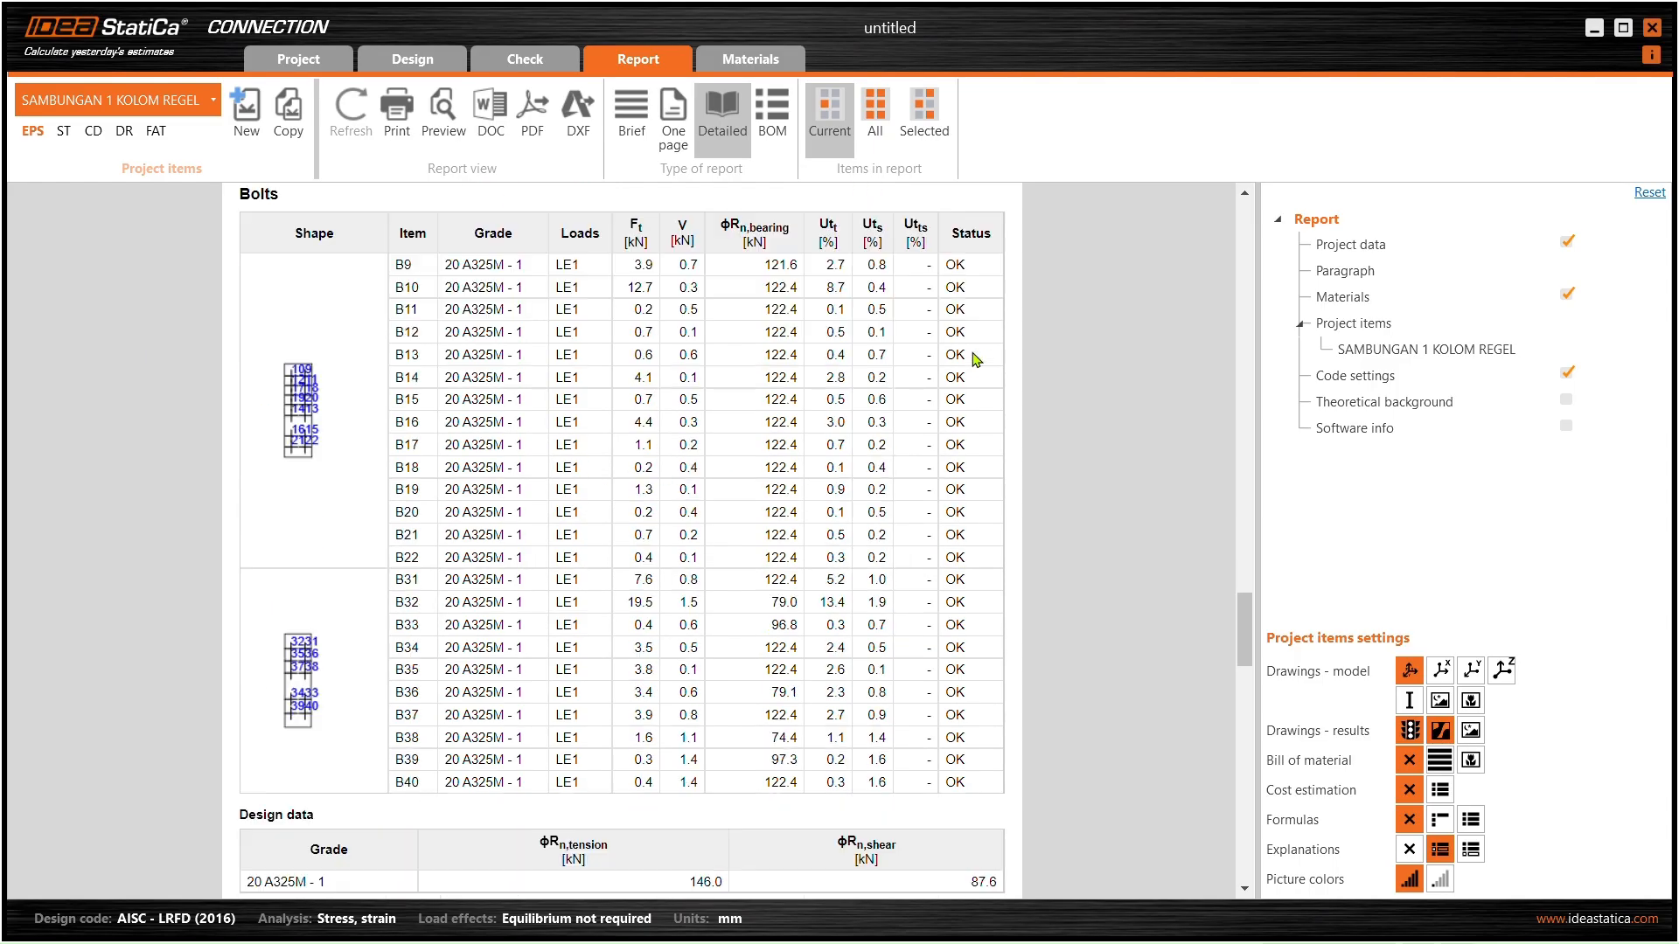
pyautogui.scroll(20, 949, 467)
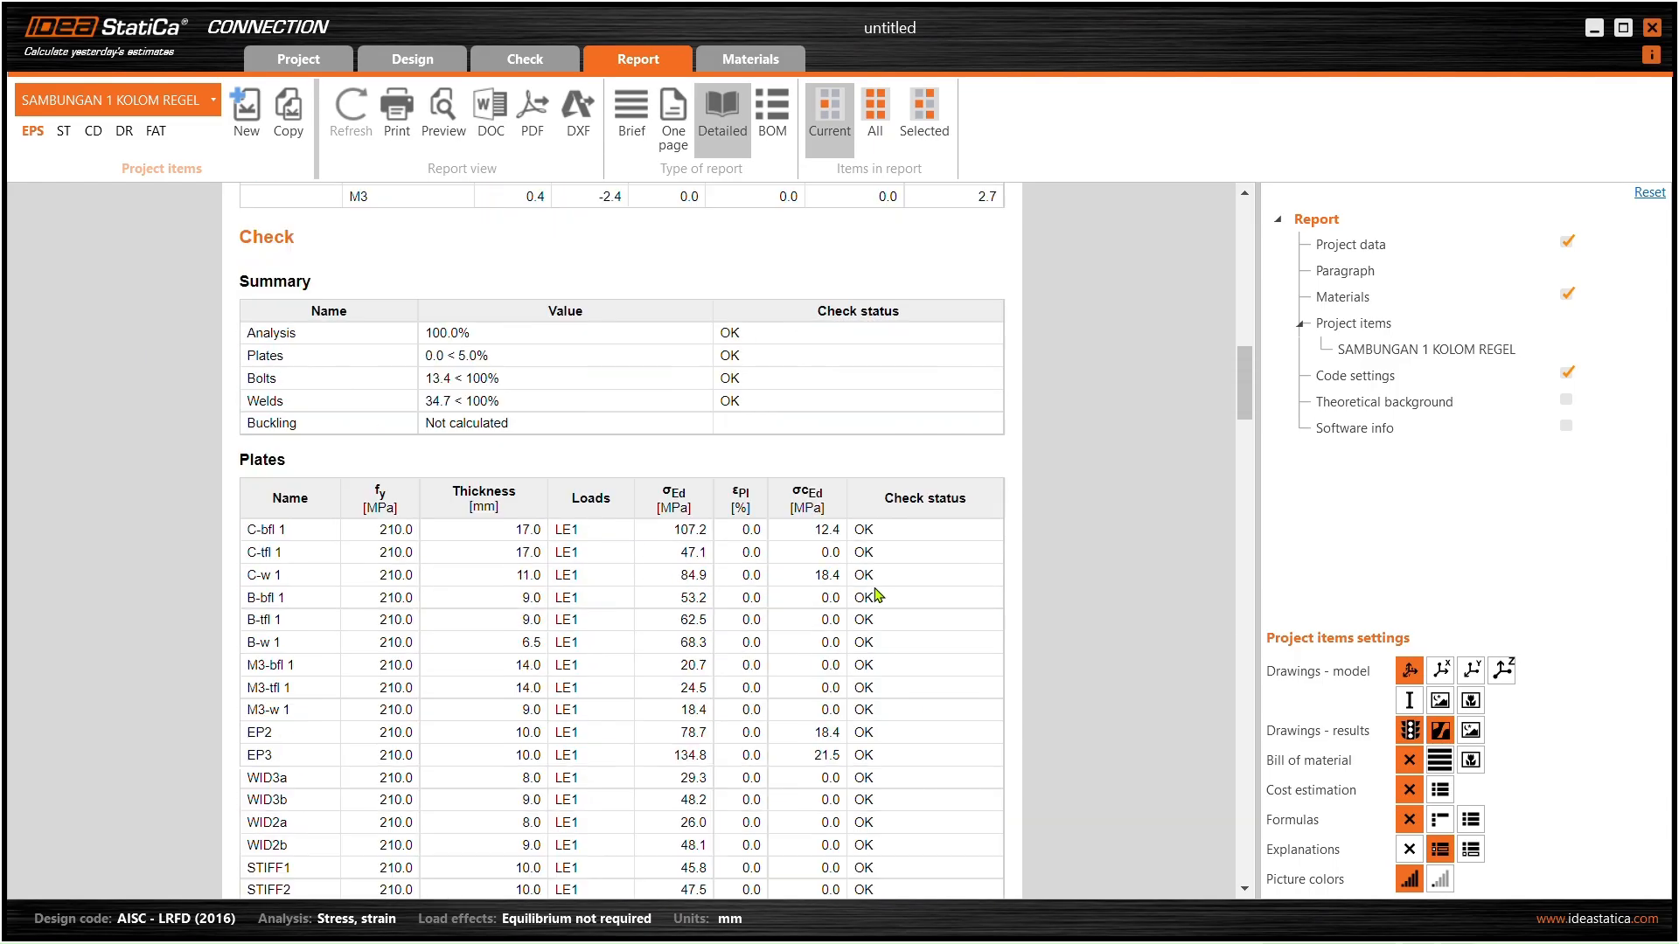
pyautogui.scroll(5, 861, 572)
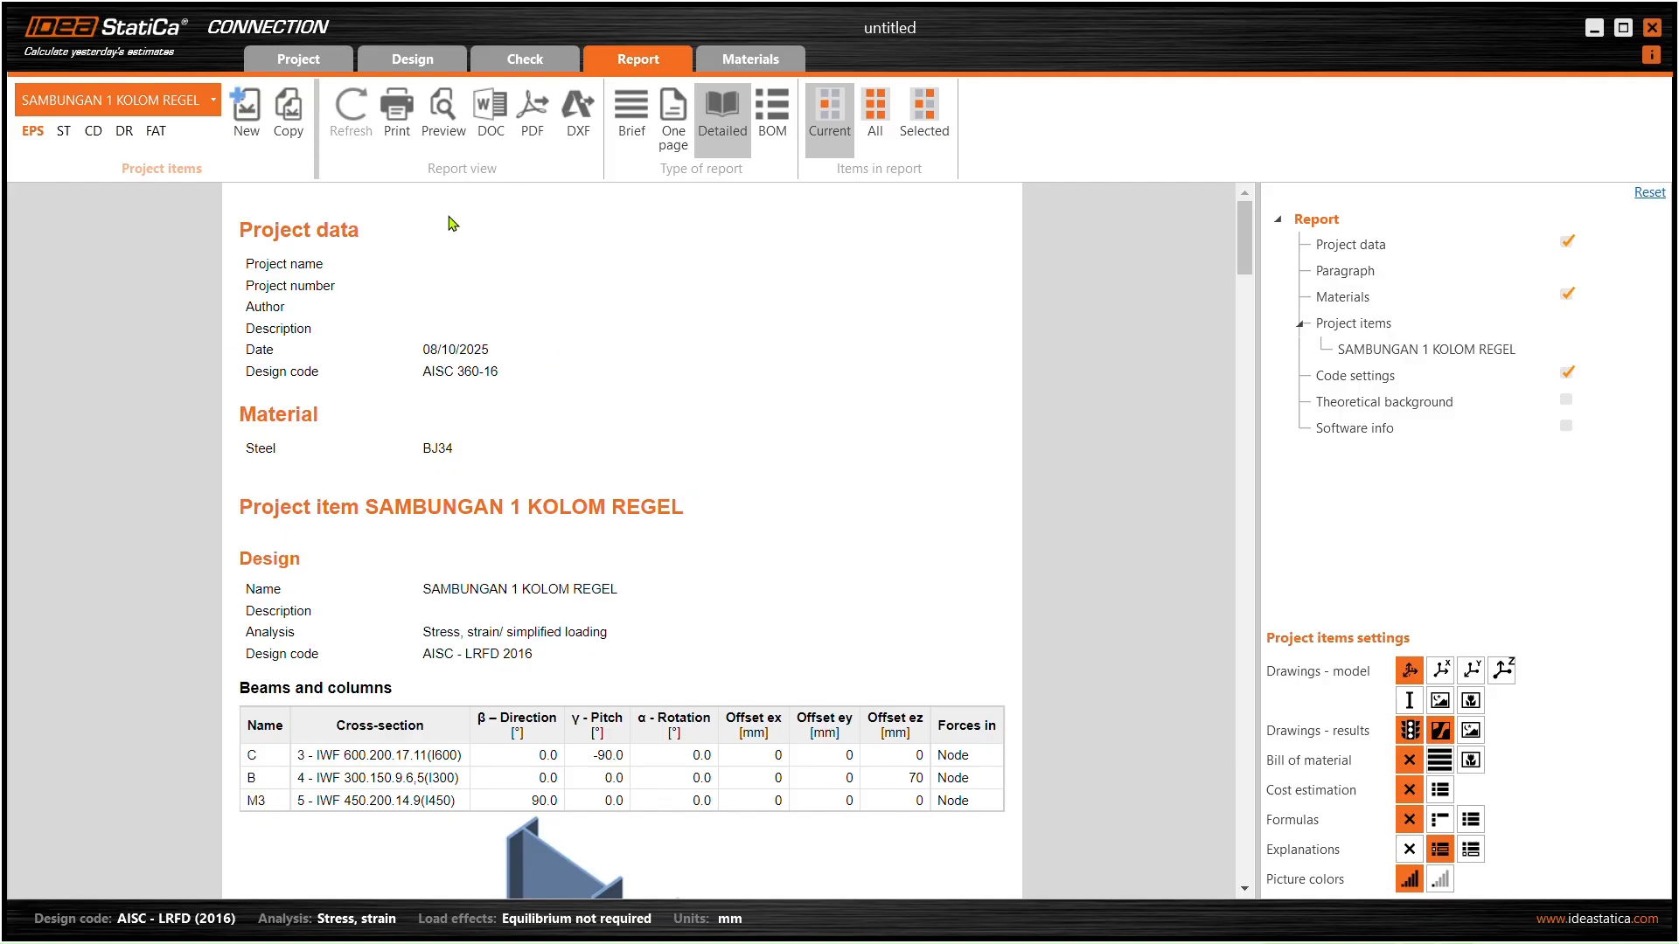
pyautogui.scroll(-5, 585, 289)
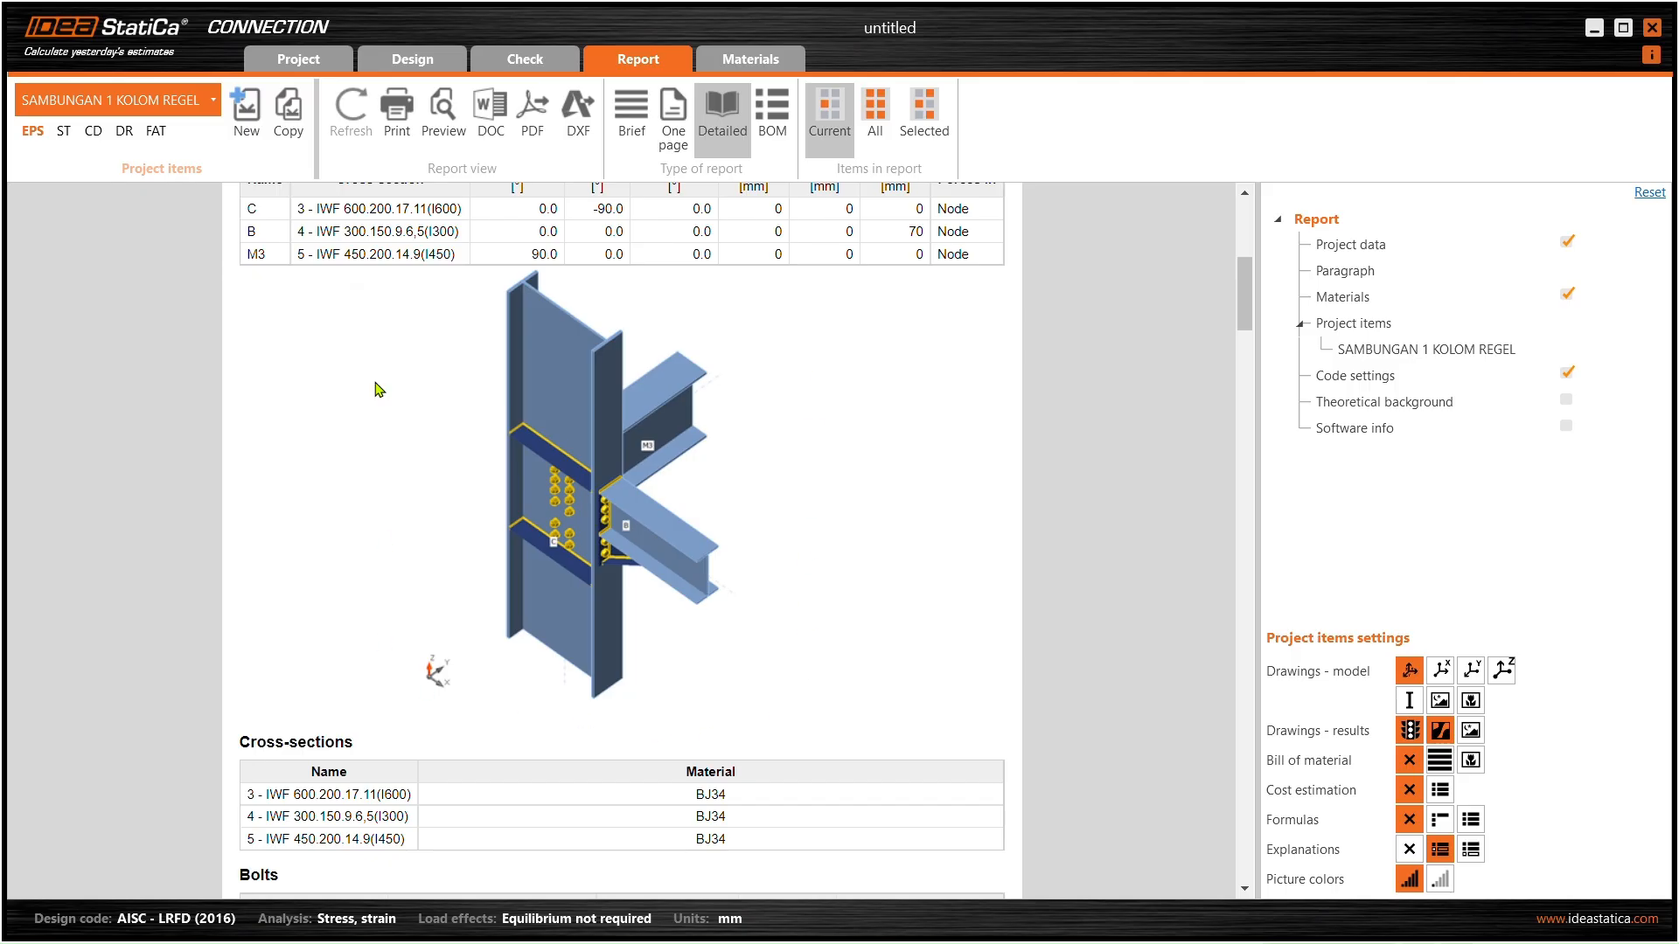
pyautogui.scroll(-20, 652, 402)
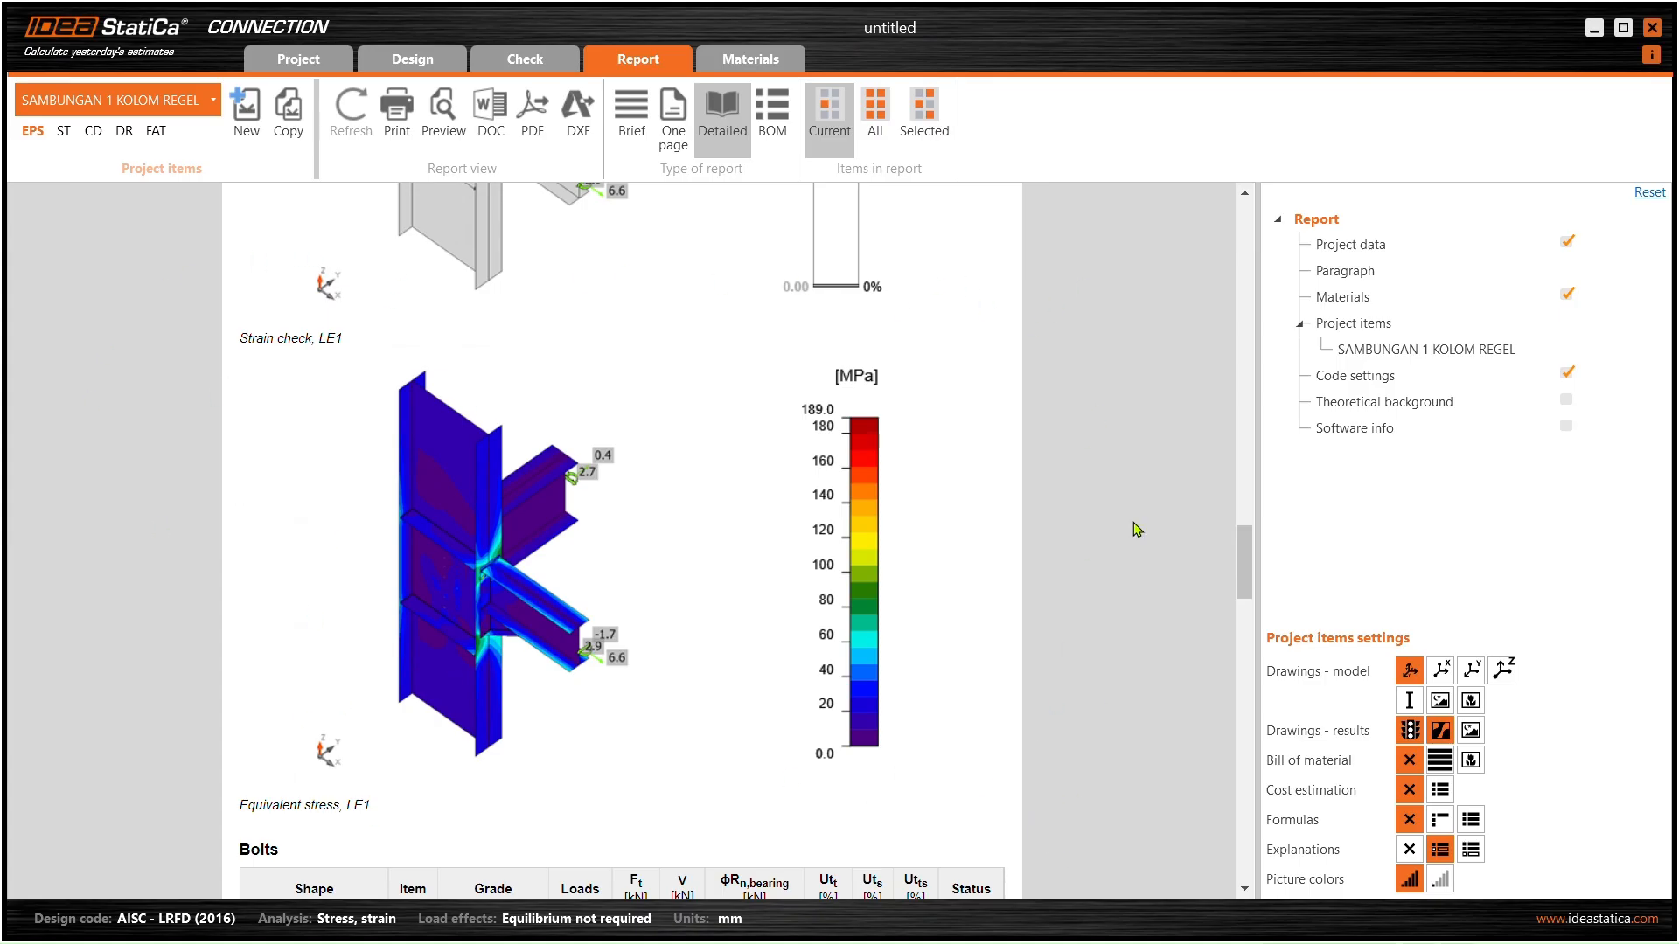
pyautogui.scroll(10, 875, 481)
pyautogui.scroll(15, 874, 481)
# - Set the project name to 'SAMBUNGAN 1 KOLOM BALOK' in project information, then start saving
pyautogui.click(412, 59)
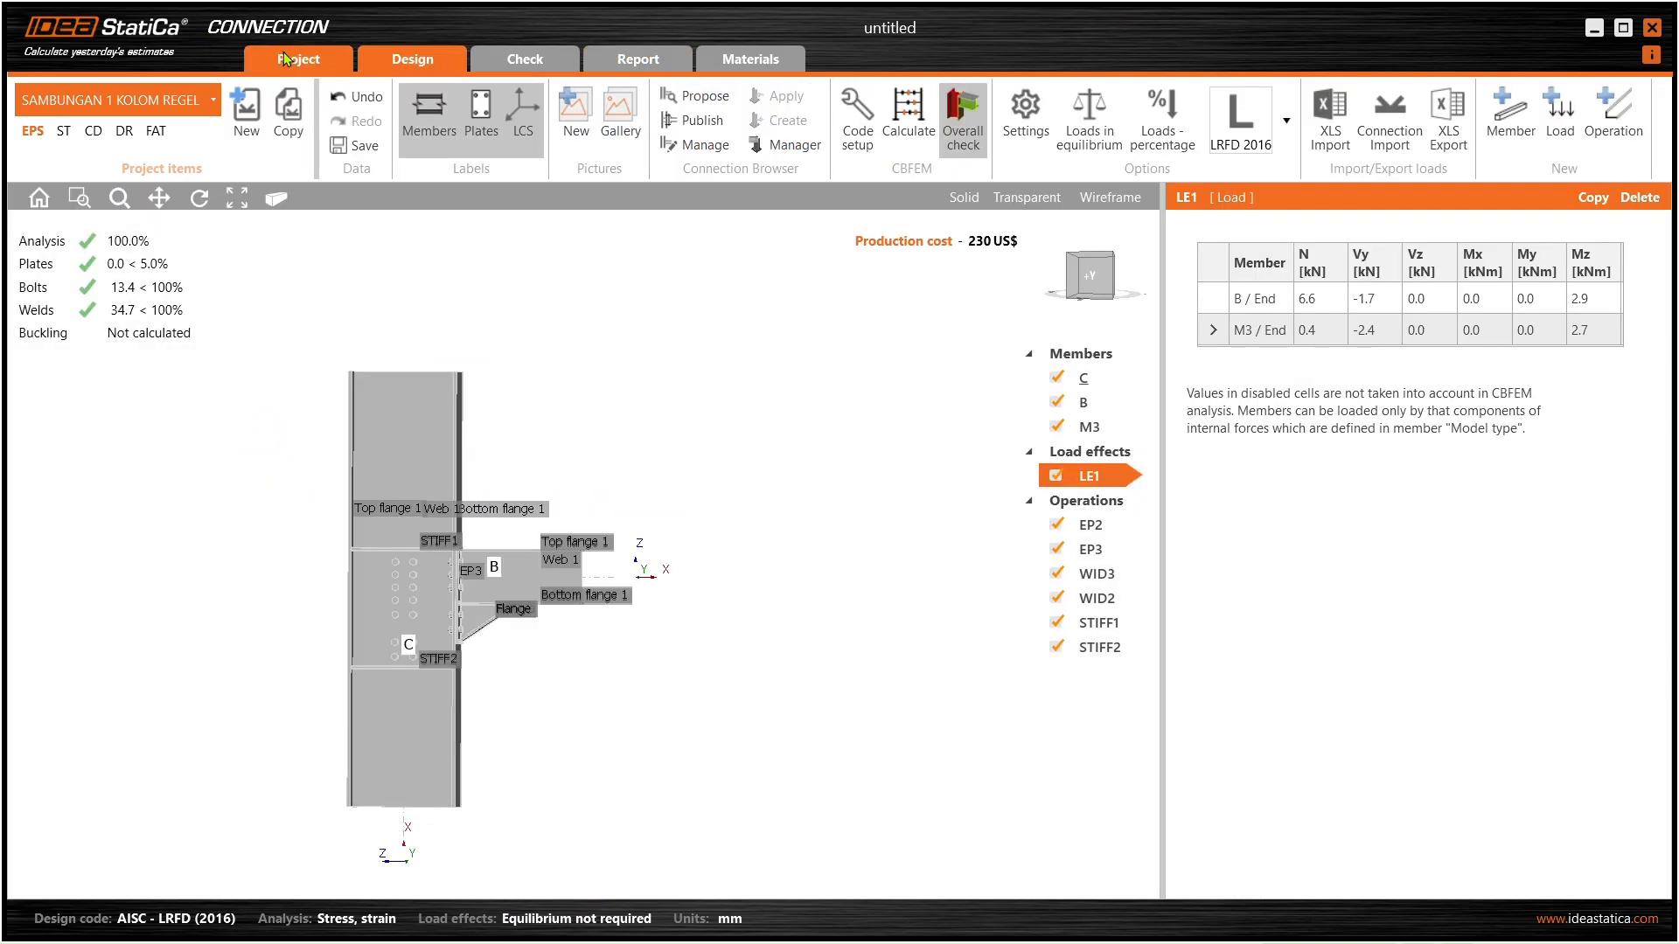
pyautogui.click(297, 60)
pyautogui.click(378, 299)
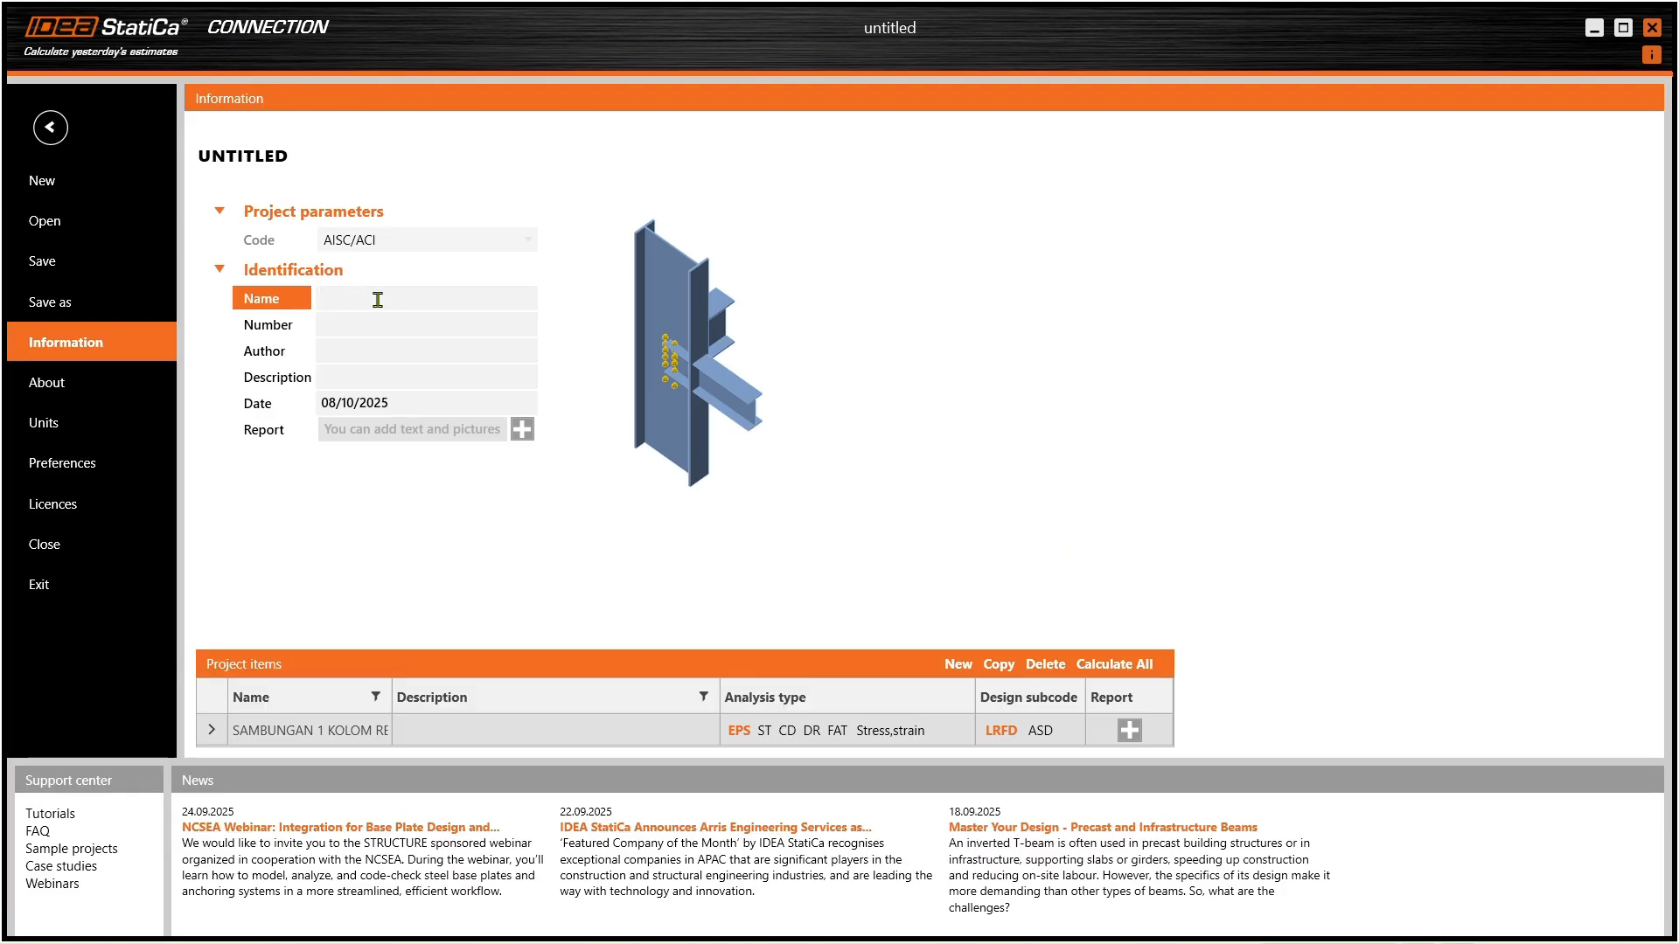
pyautogui.write('SAMBUNGAN 1 KOLOM BALOK')
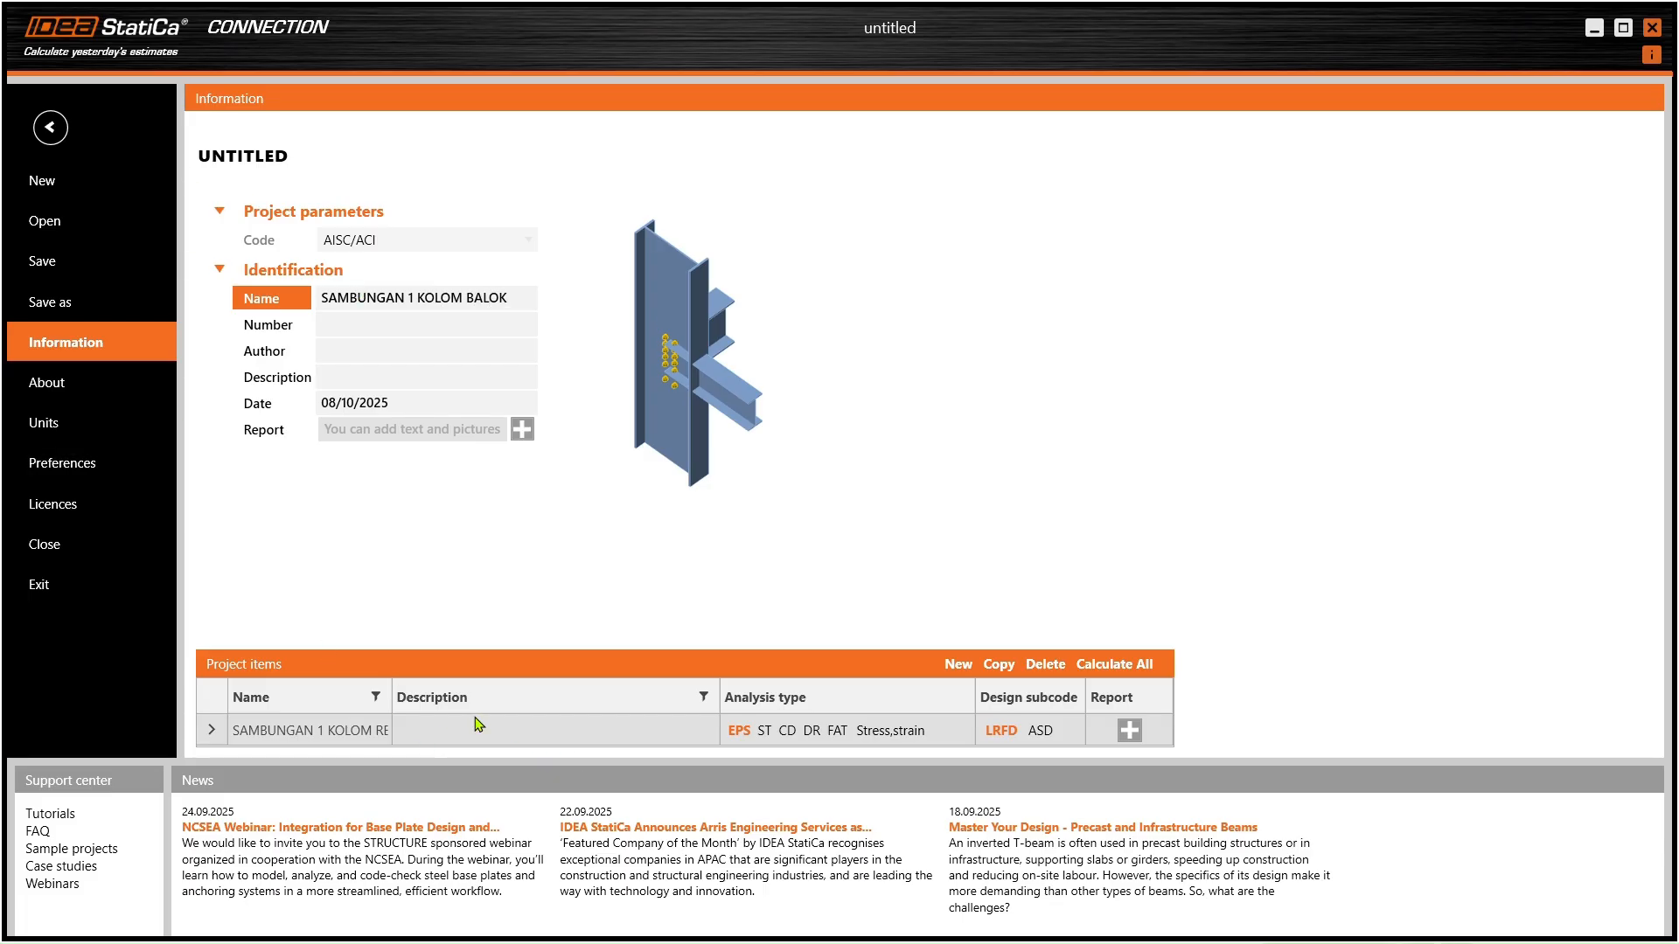
pyautogui.click(54, 137)
pyautogui.click(359, 149)
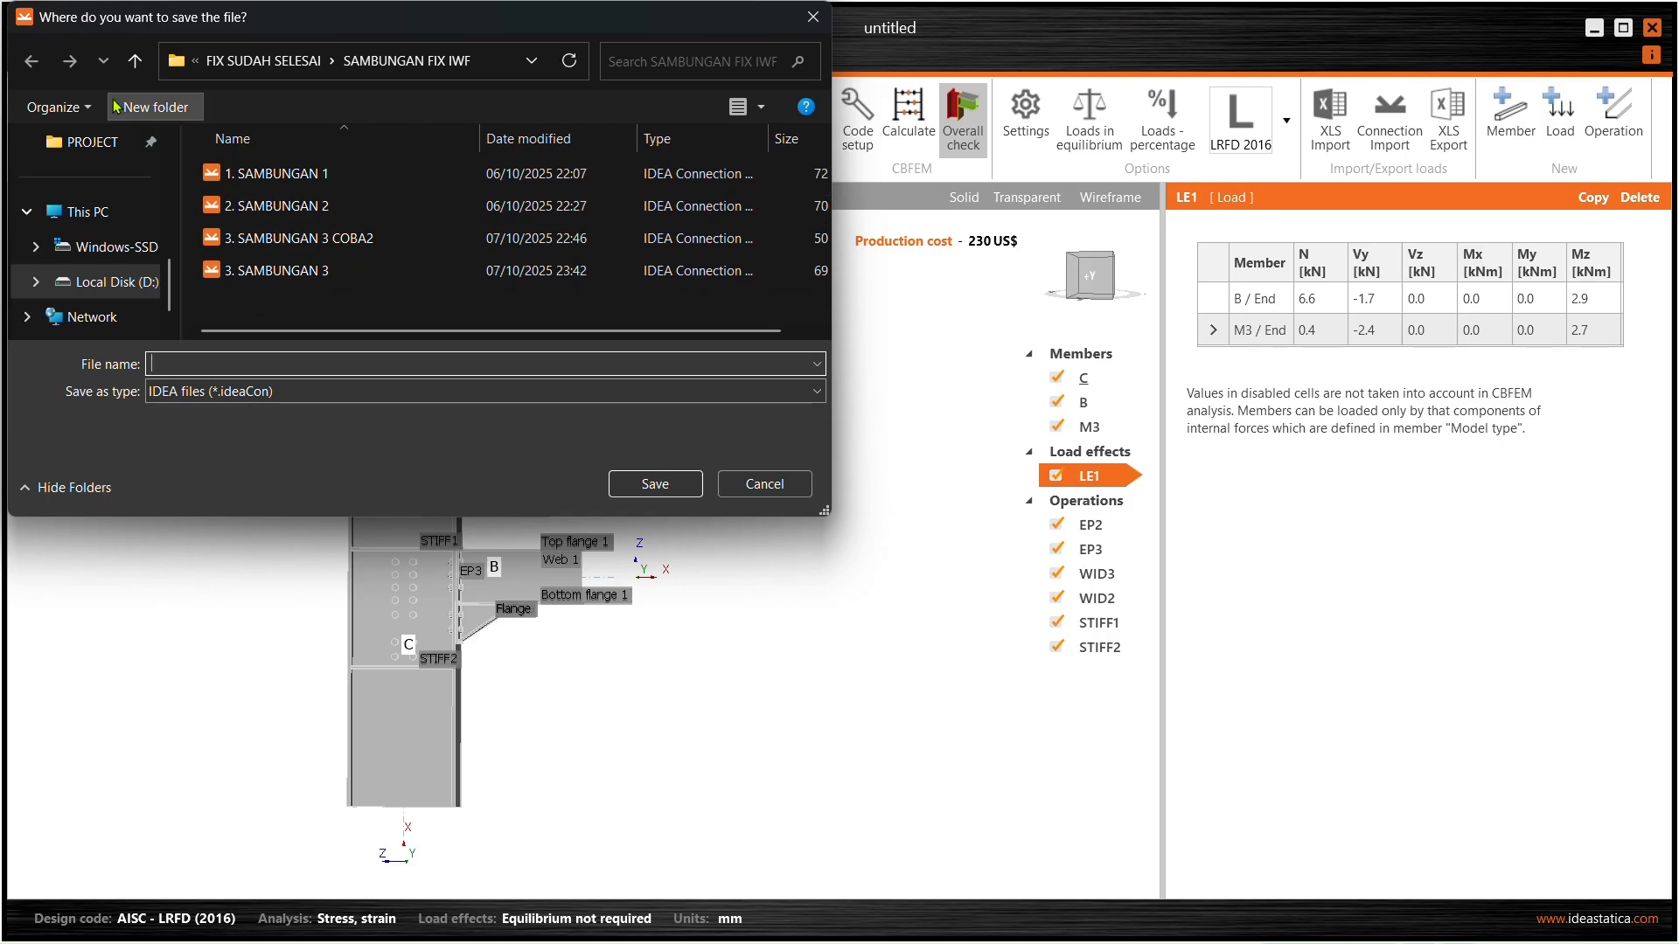
# - Save the joint project file as 'SAMBUNGAN 1 KOLOM BALOK' in the Downloads folder
pyautogui.scroll(5, 87, 245)
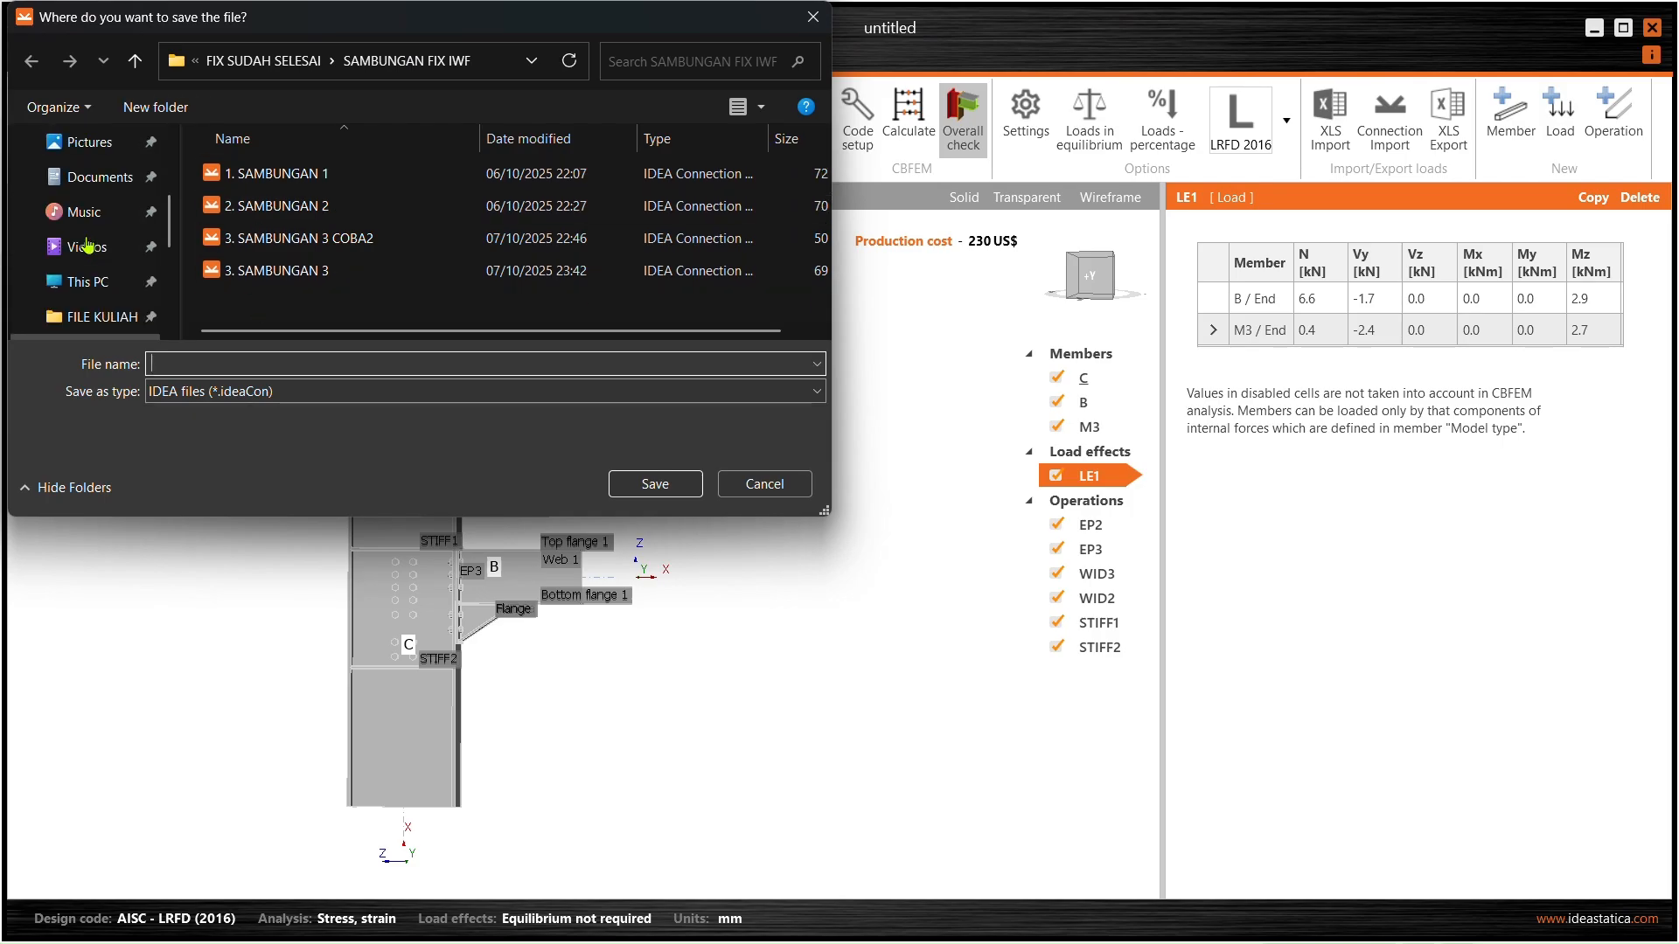
pyautogui.scroll(-2, 88, 246)
pyautogui.scroll(1, 86, 244)
pyautogui.scroll(-1, 87, 243)
pyautogui.scroll(4, 86, 242)
pyautogui.scroll(-3, 86, 242)
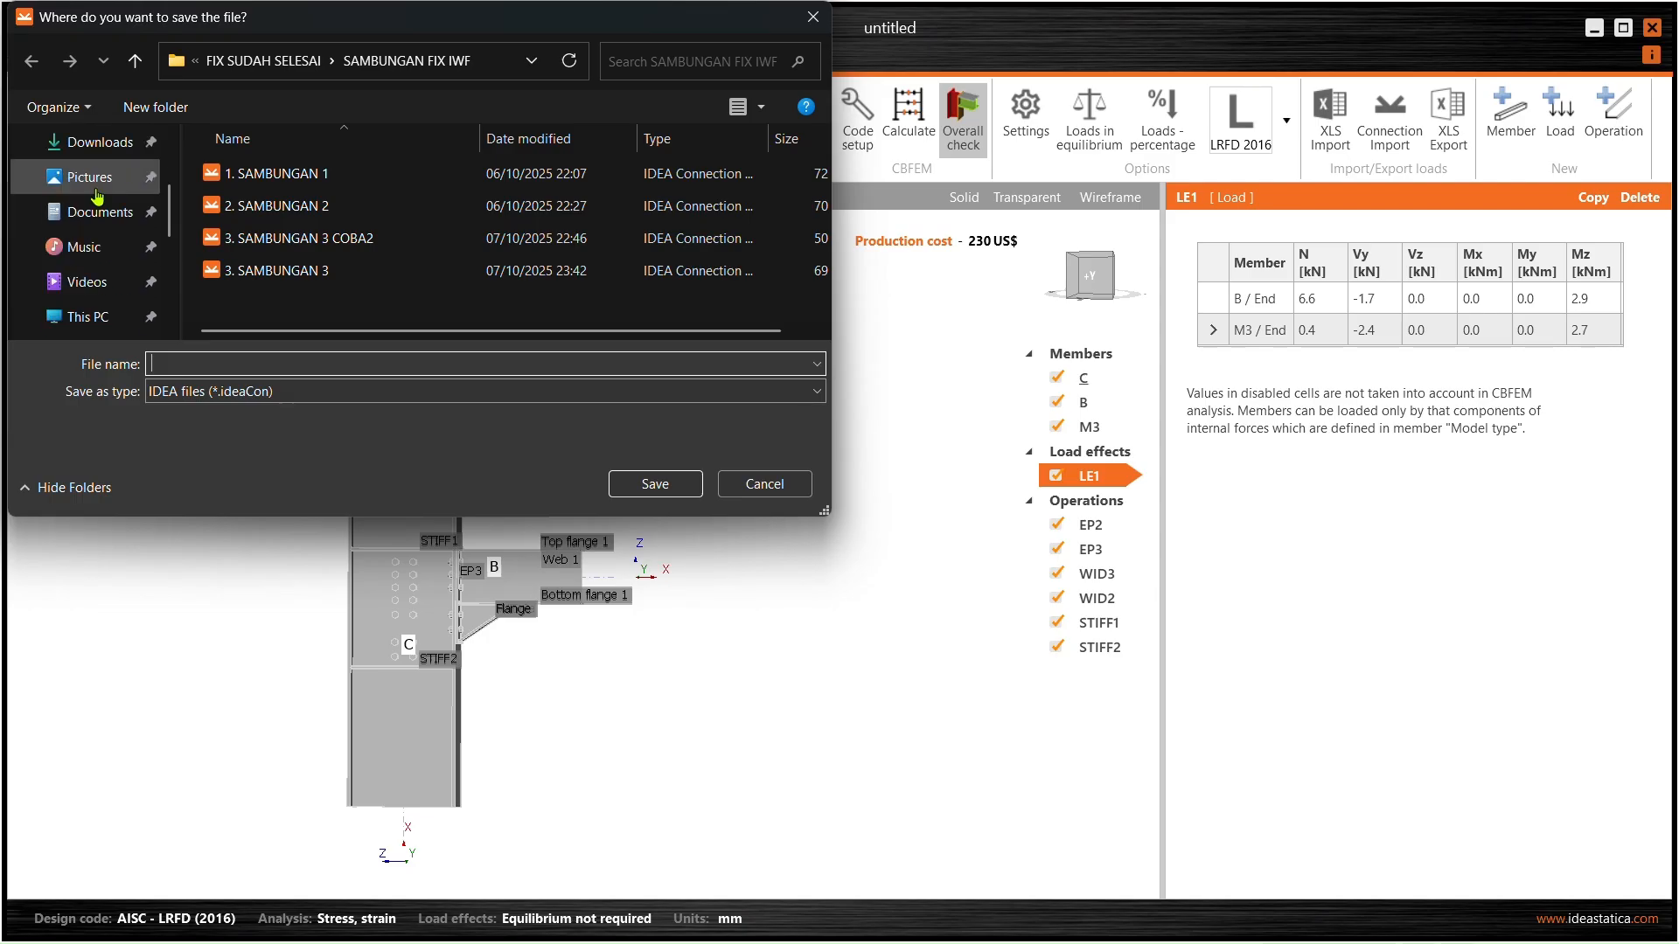
pyautogui.click(93, 158)
pyautogui.click(313, 361)
pyautogui.write('SAMBUNGAN')
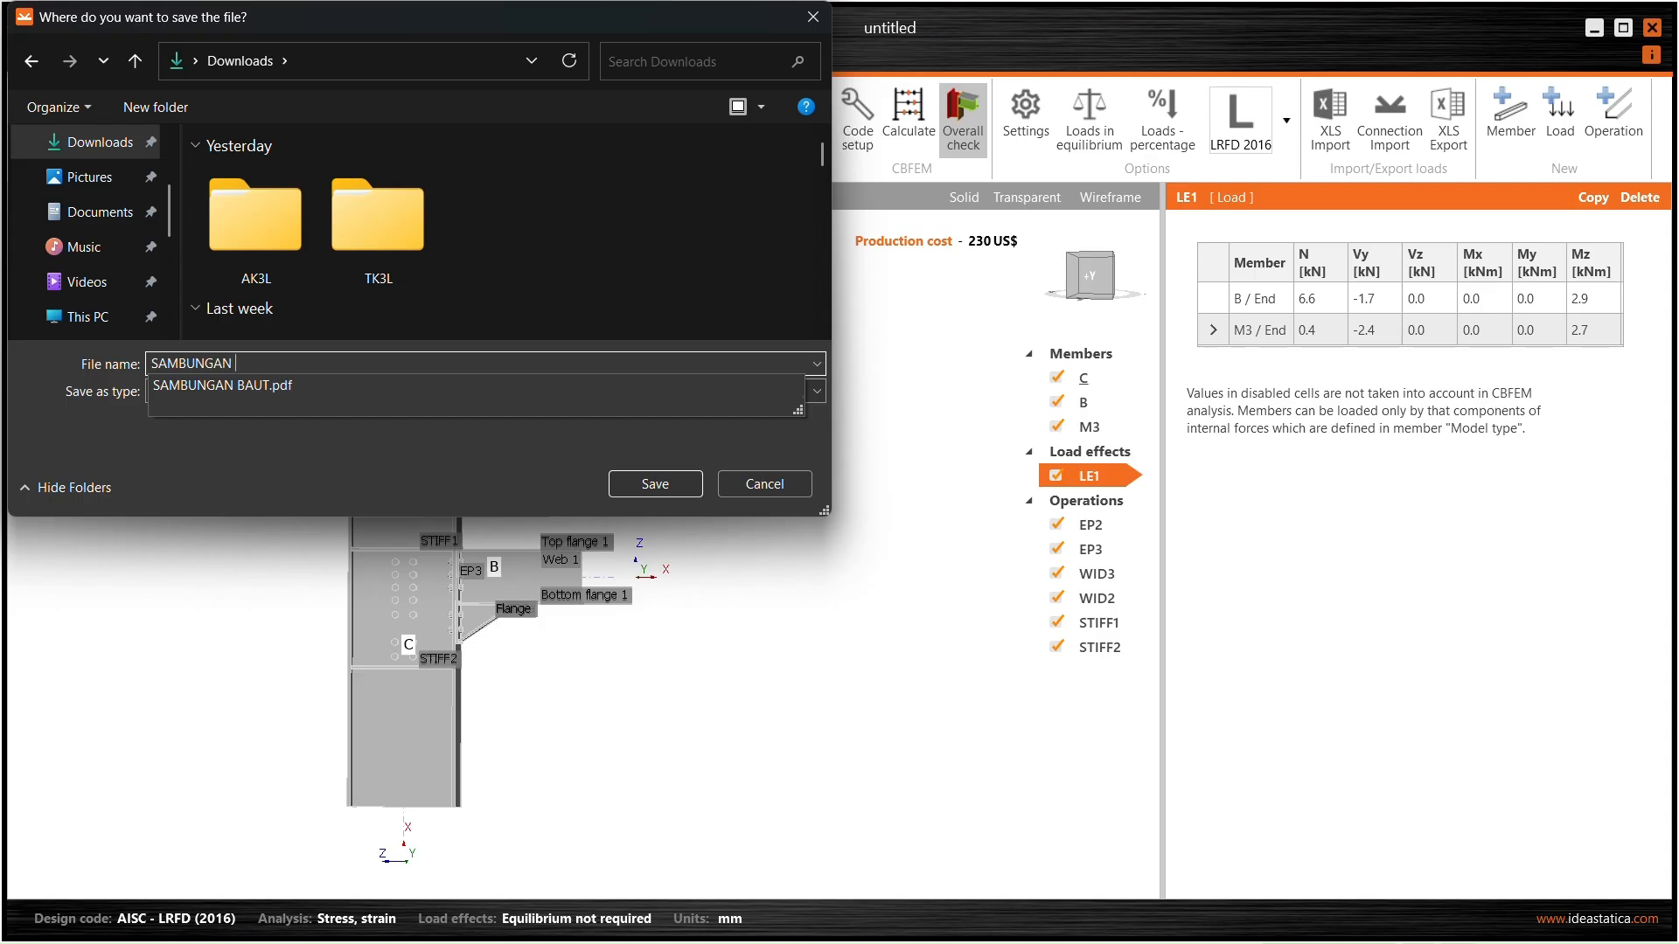
pyautogui.write(' 1 KOLOM BALOK')
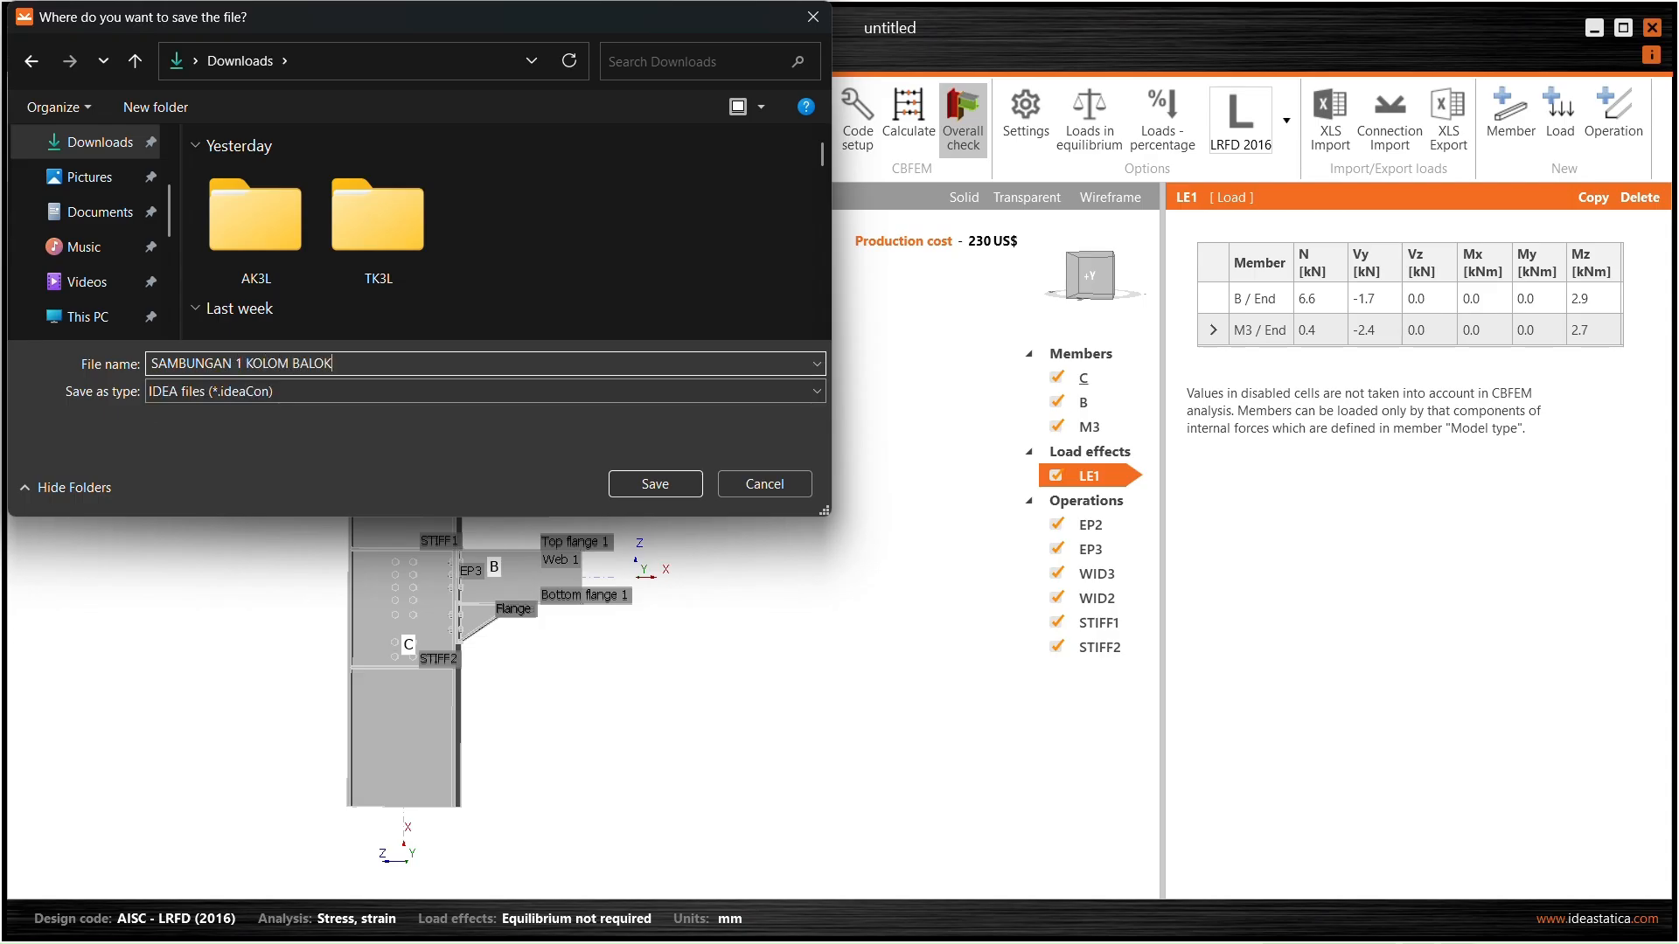
pyautogui.click(691, 484)
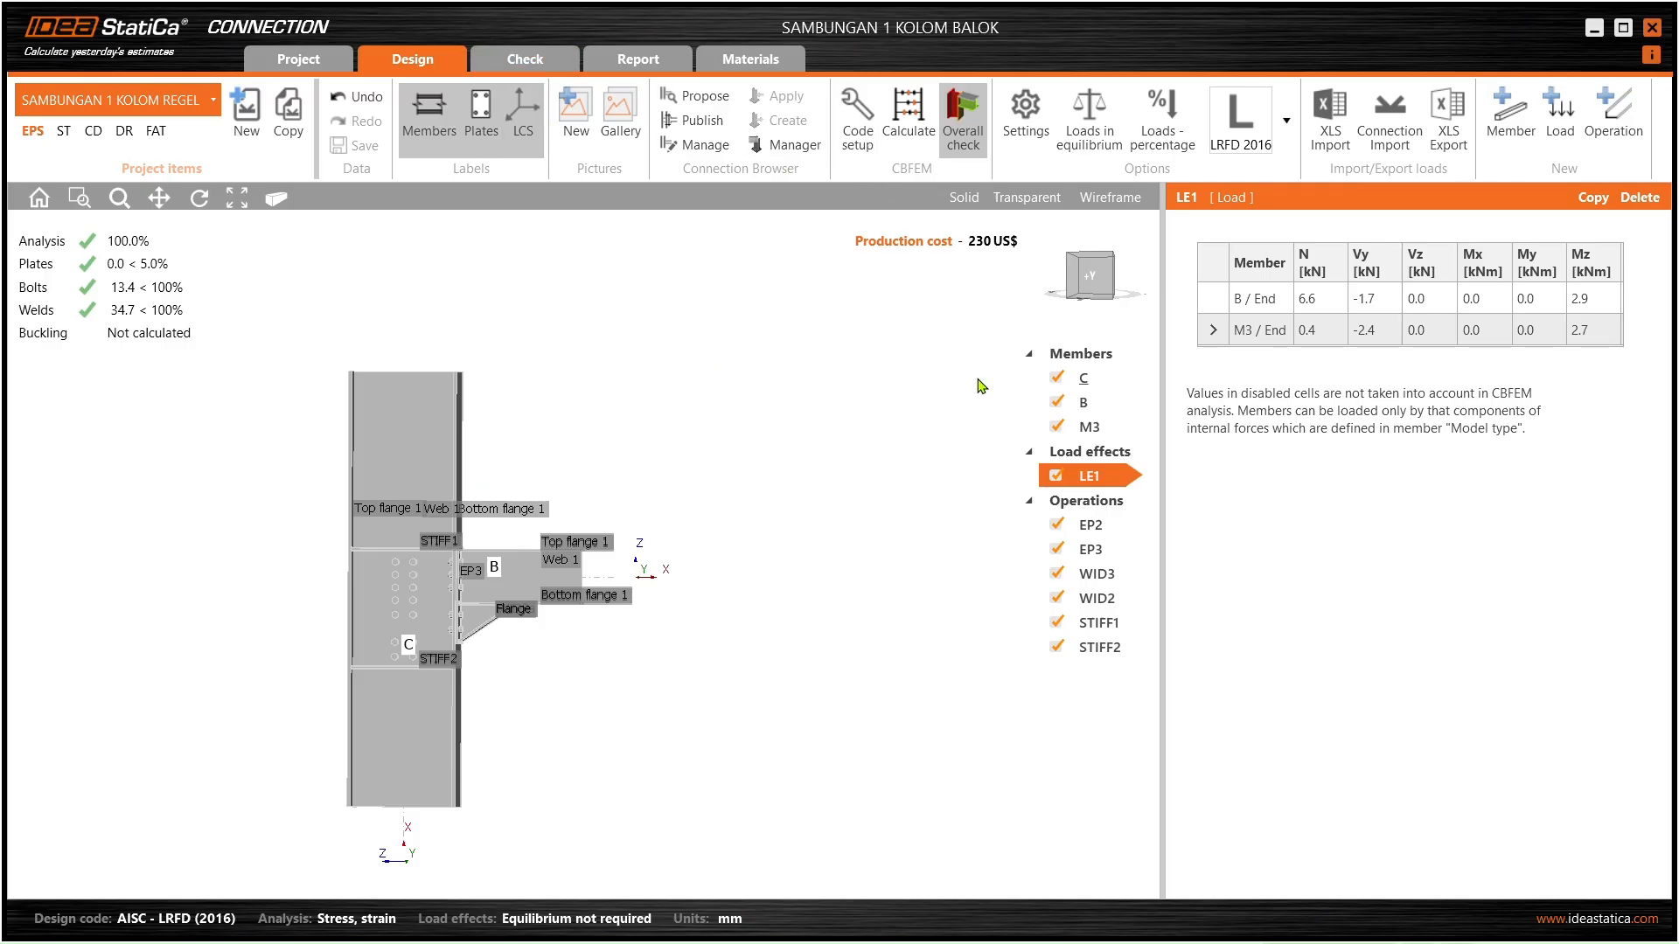
# - Display stress in contacts, the mesh and the deformed shape on the joint model
pyautogui.scroll(4, 446, 496)
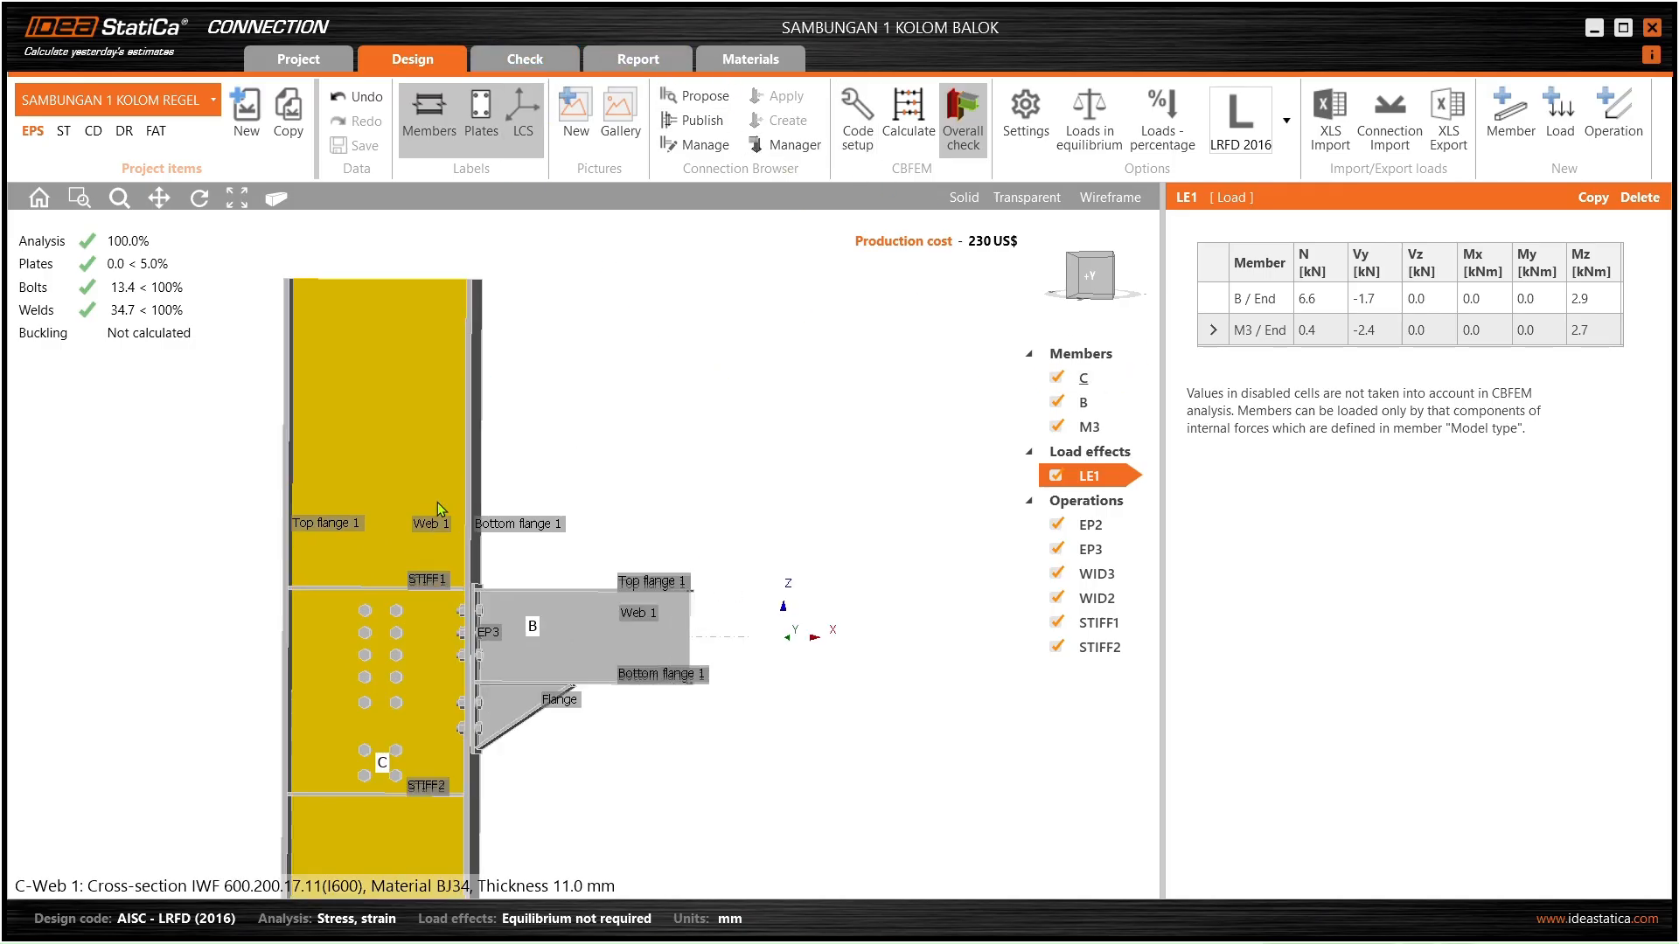
pyautogui.moveTo(445, 502); pyautogui.dragTo(451, 526, button='right')
pyautogui.scroll(-2, 479, 411)
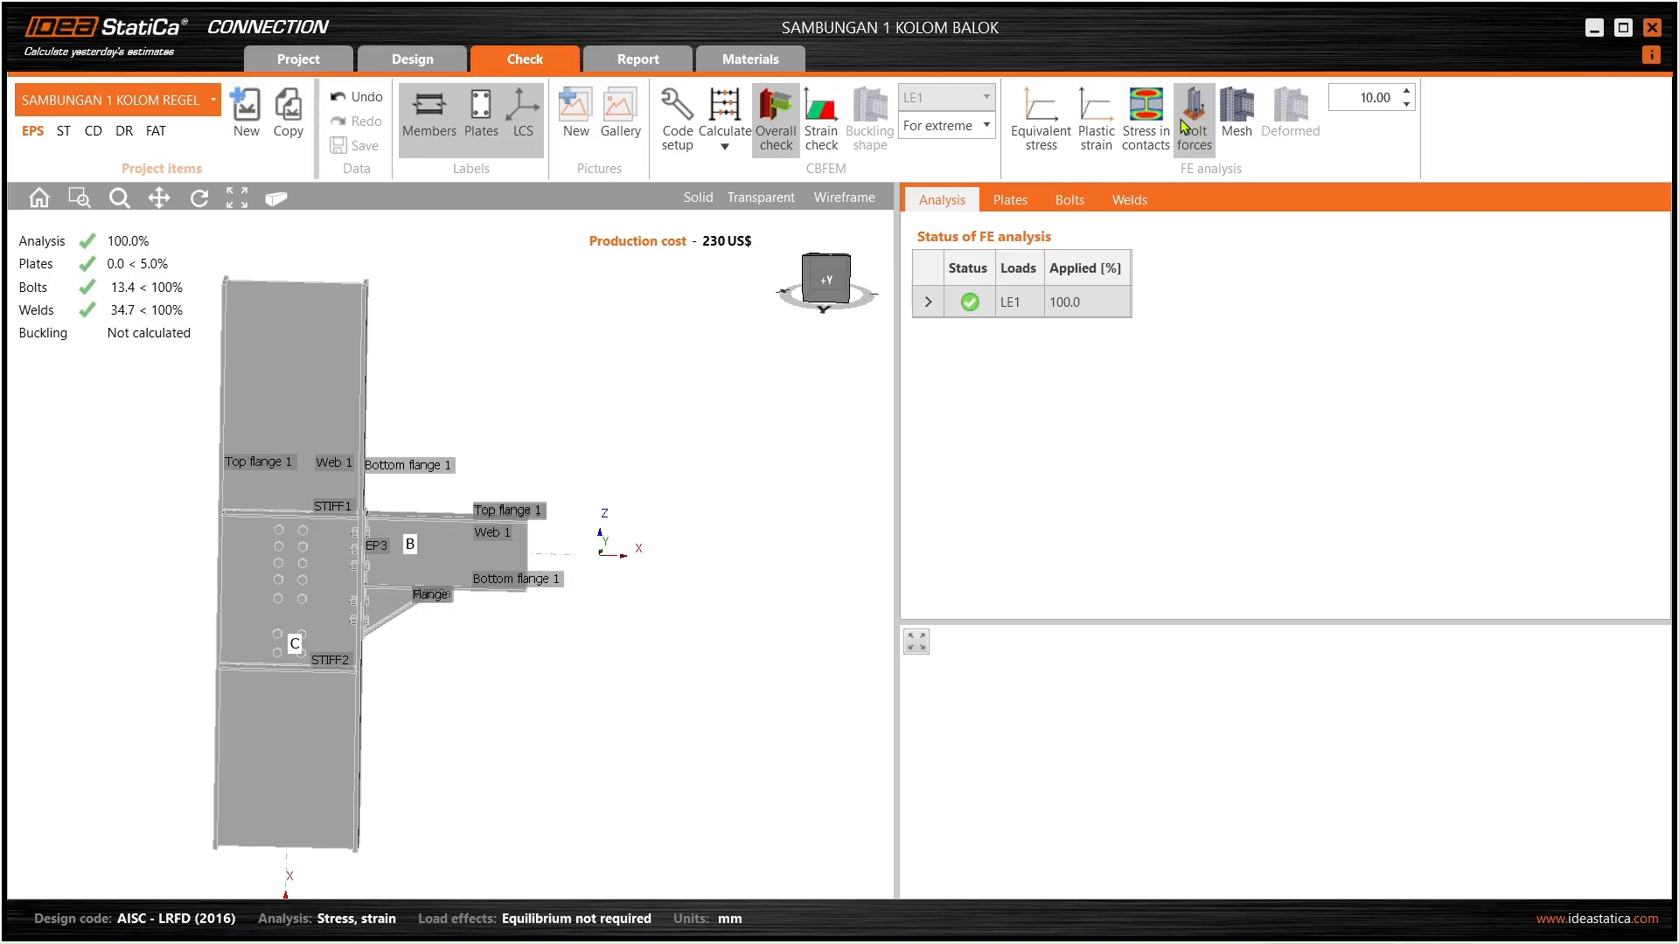
pyautogui.click(1146, 118)
pyautogui.scroll(5, 295, 543)
pyautogui.moveTo(296, 542); pyautogui.dragTo(120, 507, button='right')
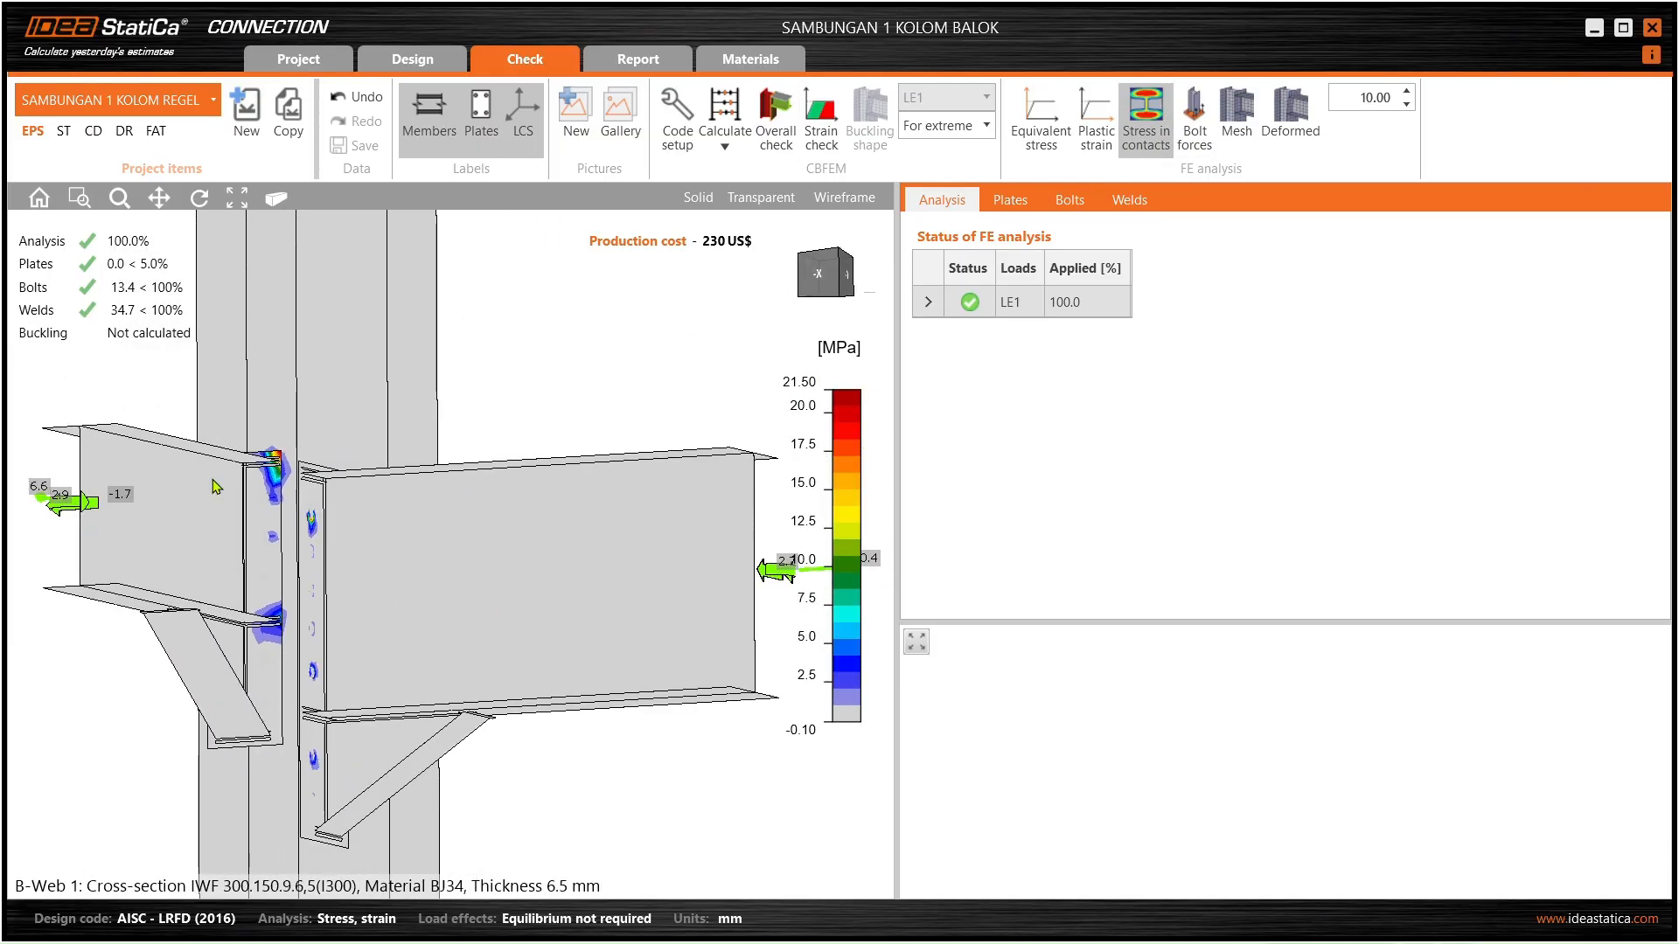
pyautogui.click(1236, 118)
pyautogui.scroll(-3, 476, 442)
pyautogui.moveTo(473, 437); pyautogui.dragTo(435, 490, button='right')
pyautogui.click(1294, 139)
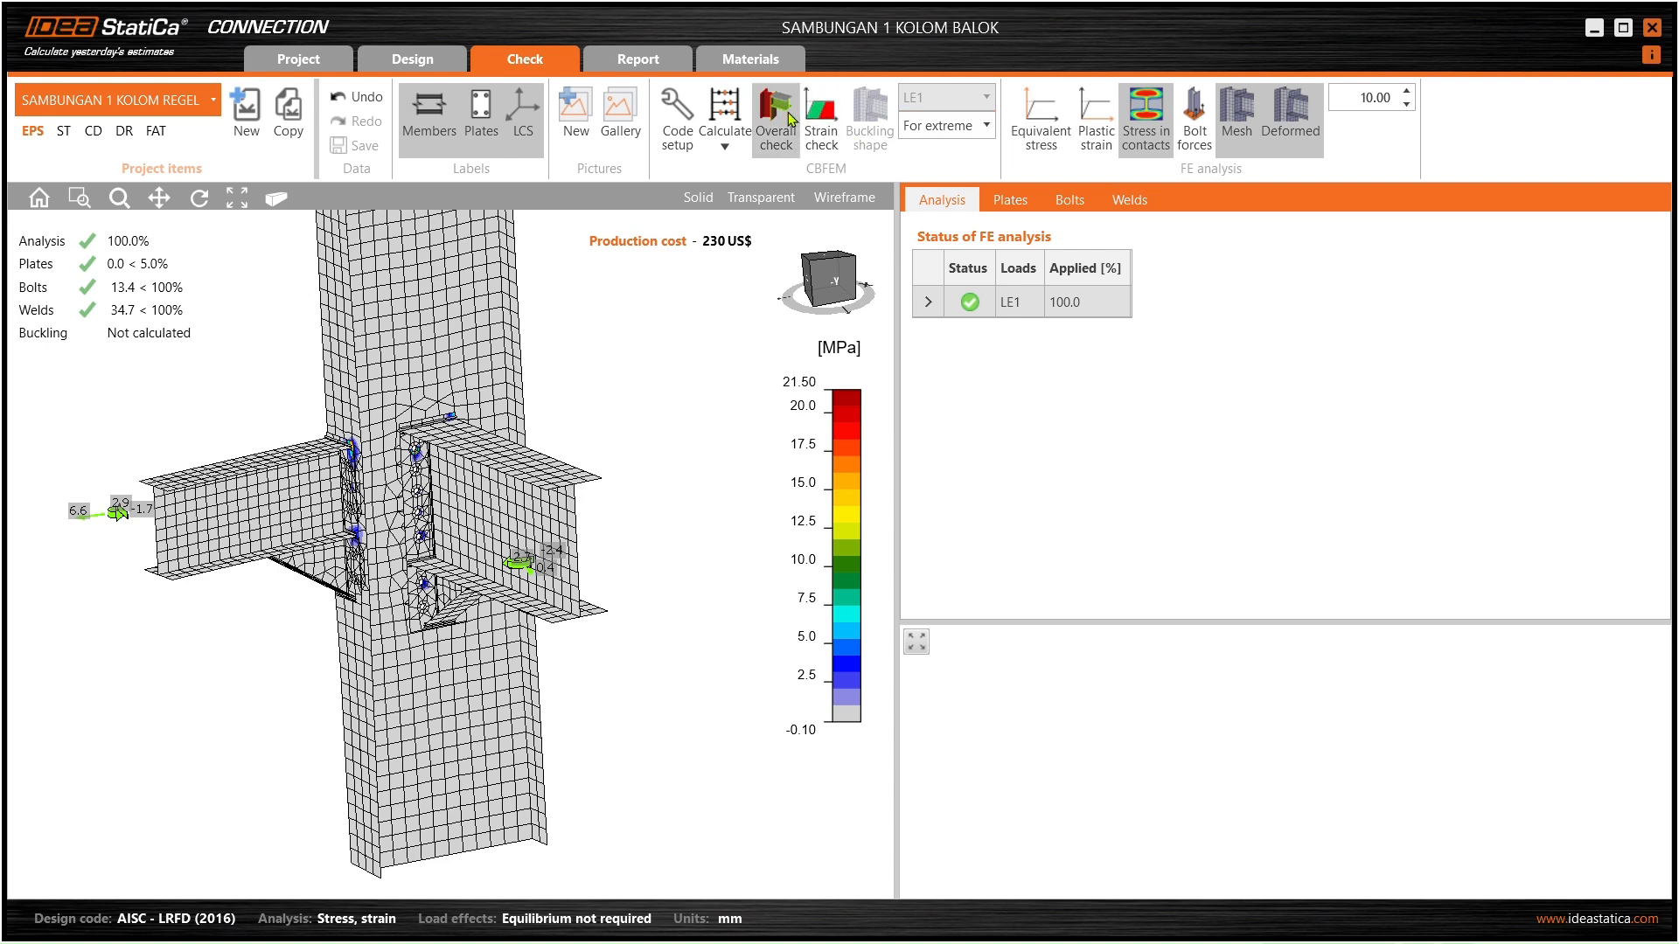
# - View the strain check with plastic strain and equivalent stress plots, then open the report preview
pyautogui.click(821, 122)
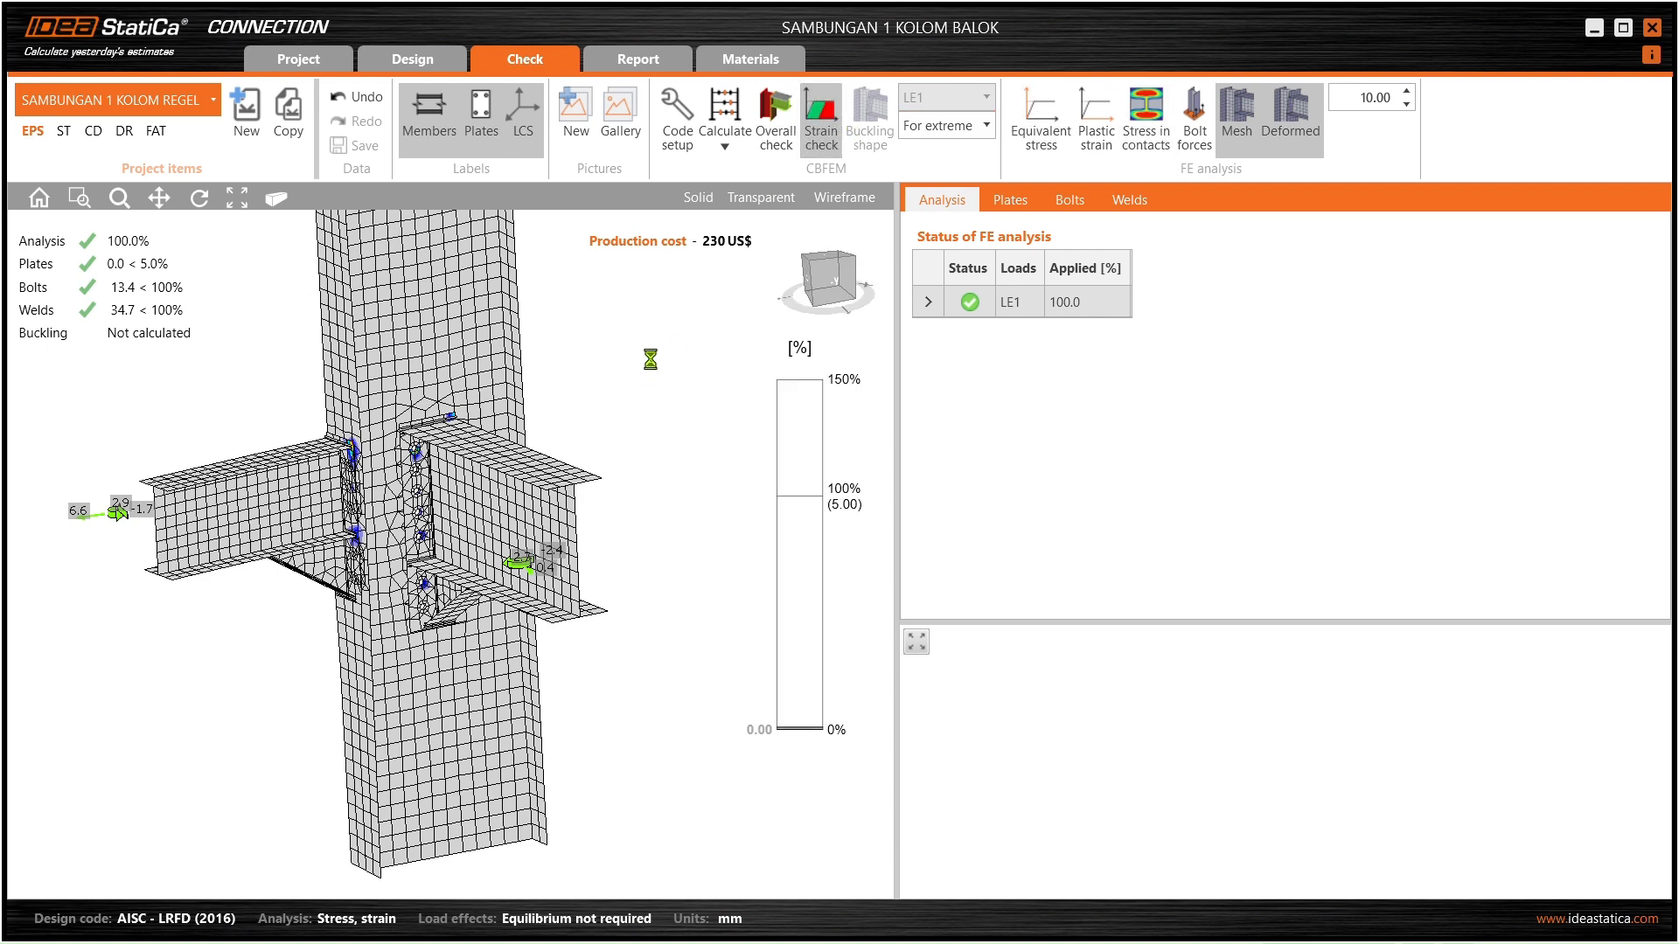
pyautogui.click(775, 122)
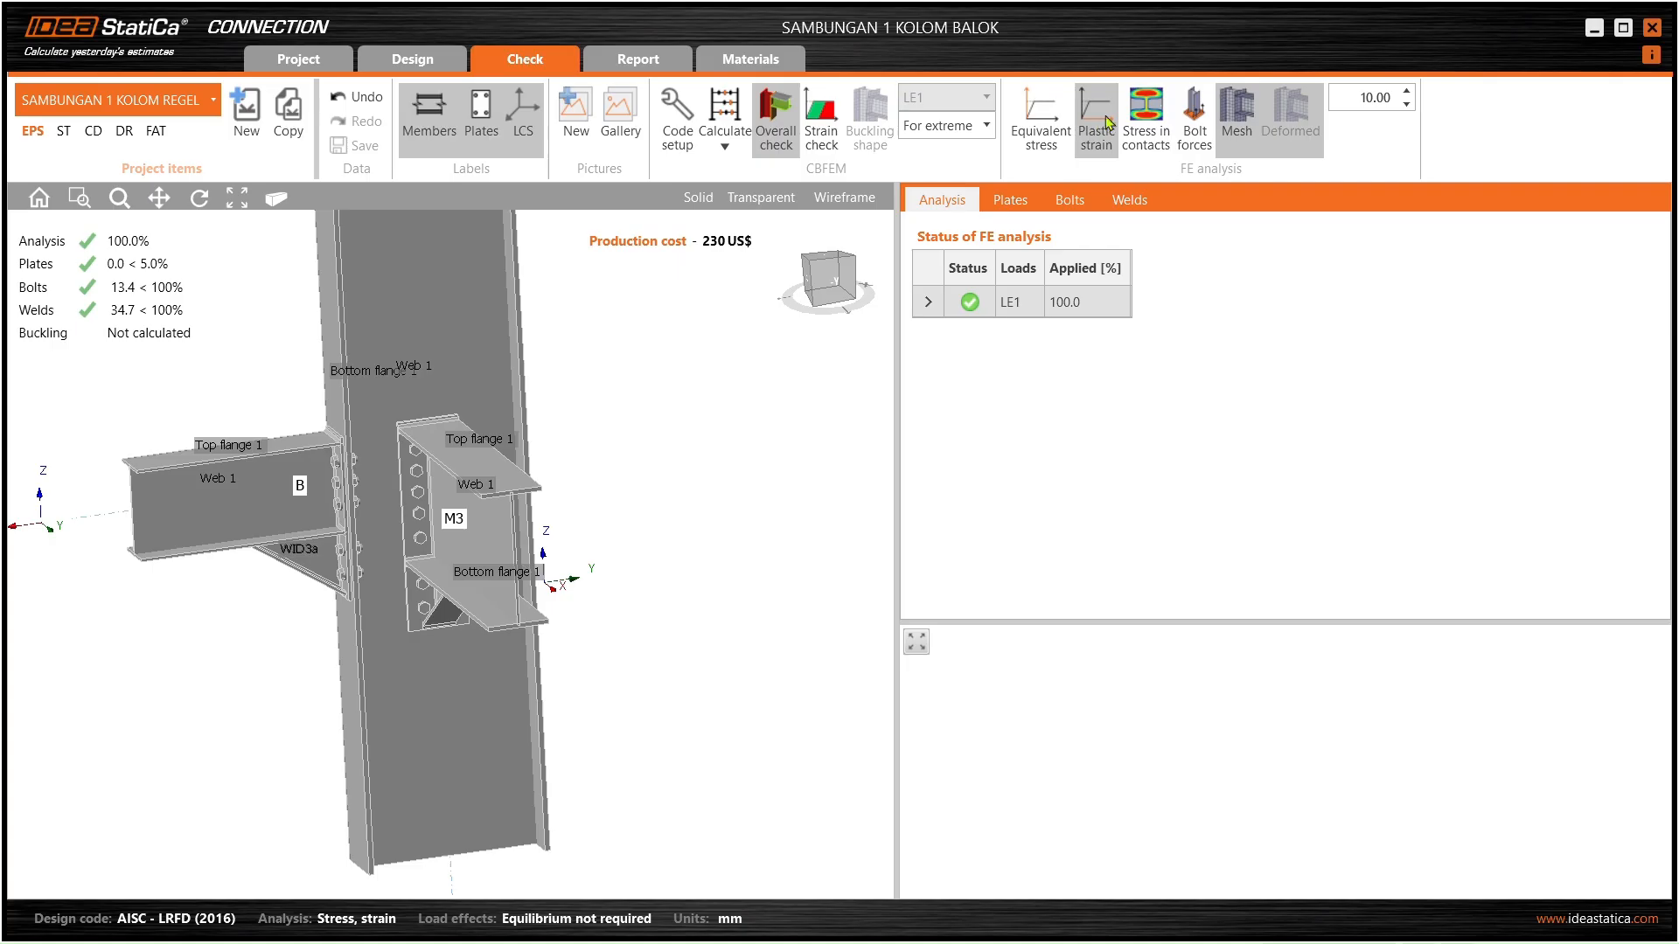
pyautogui.click(1081, 131)
pyautogui.click(1056, 133)
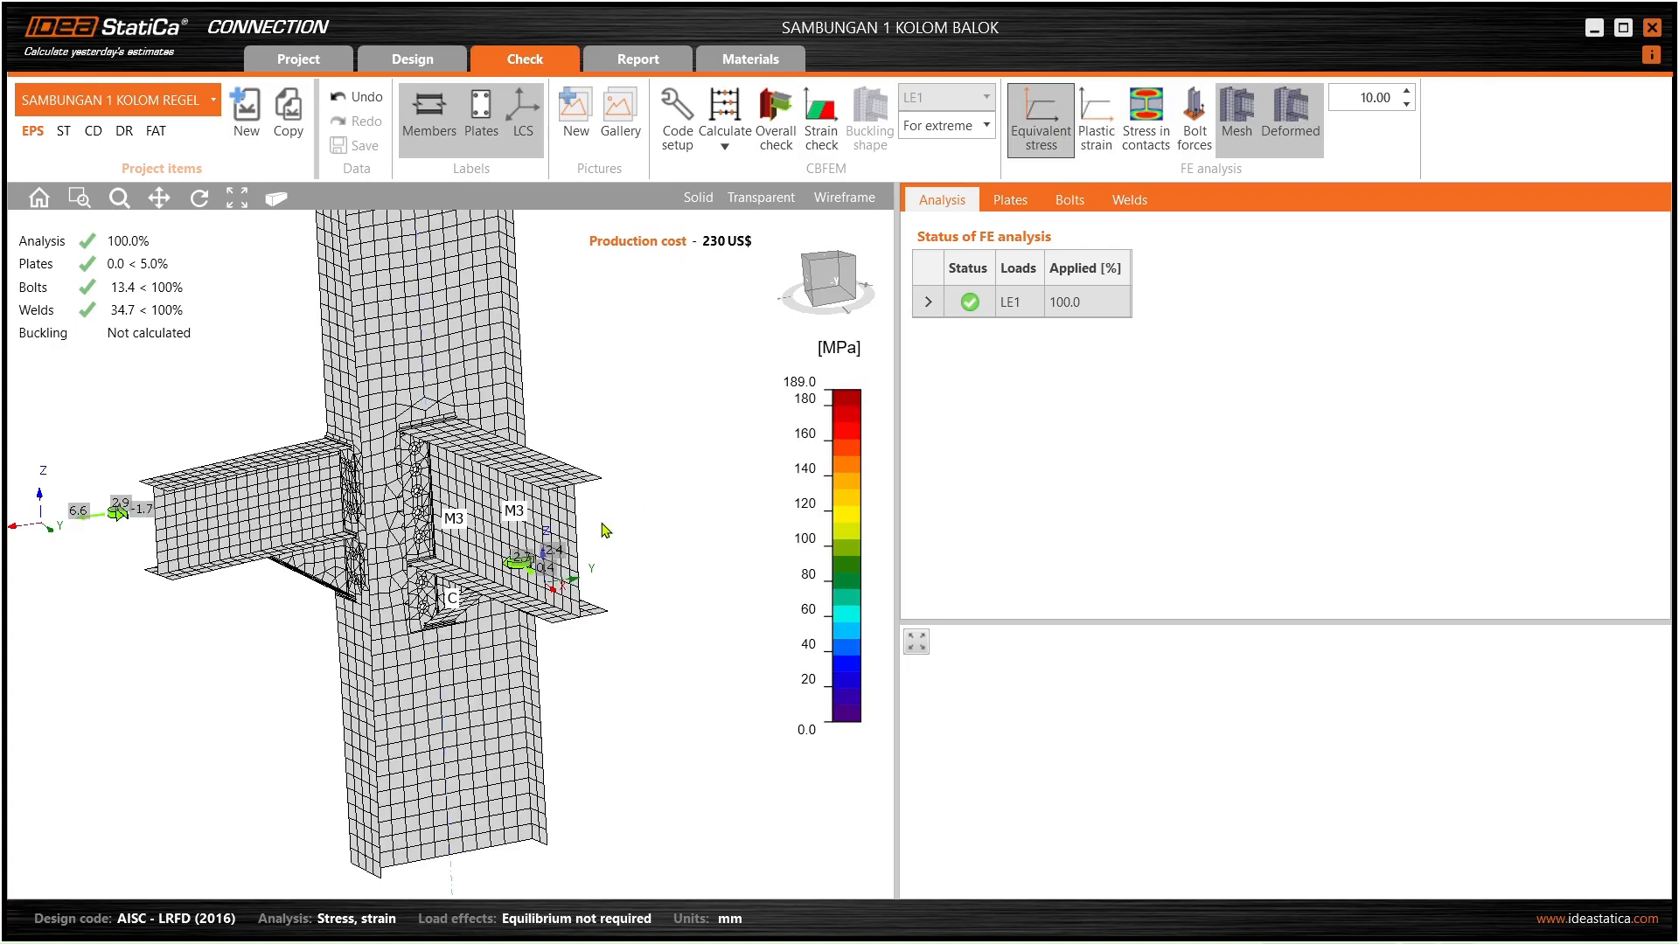
pyautogui.moveTo(478, 523); pyautogui.dragTo(553, 508, button='middle')
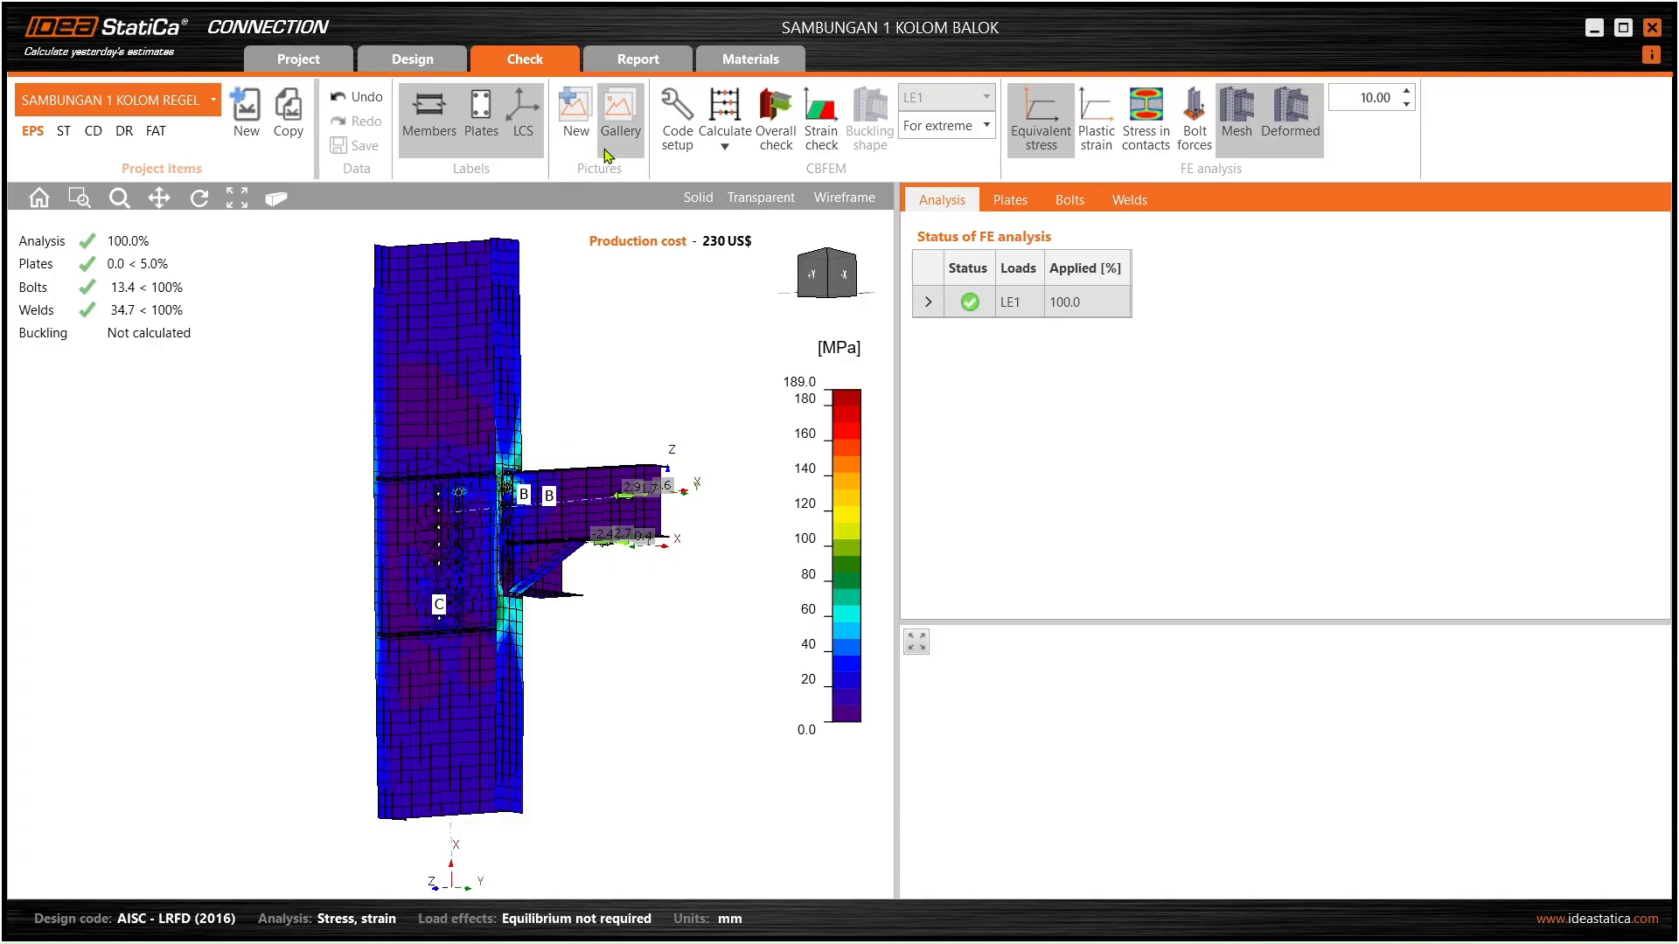
pyautogui.click(638, 59)
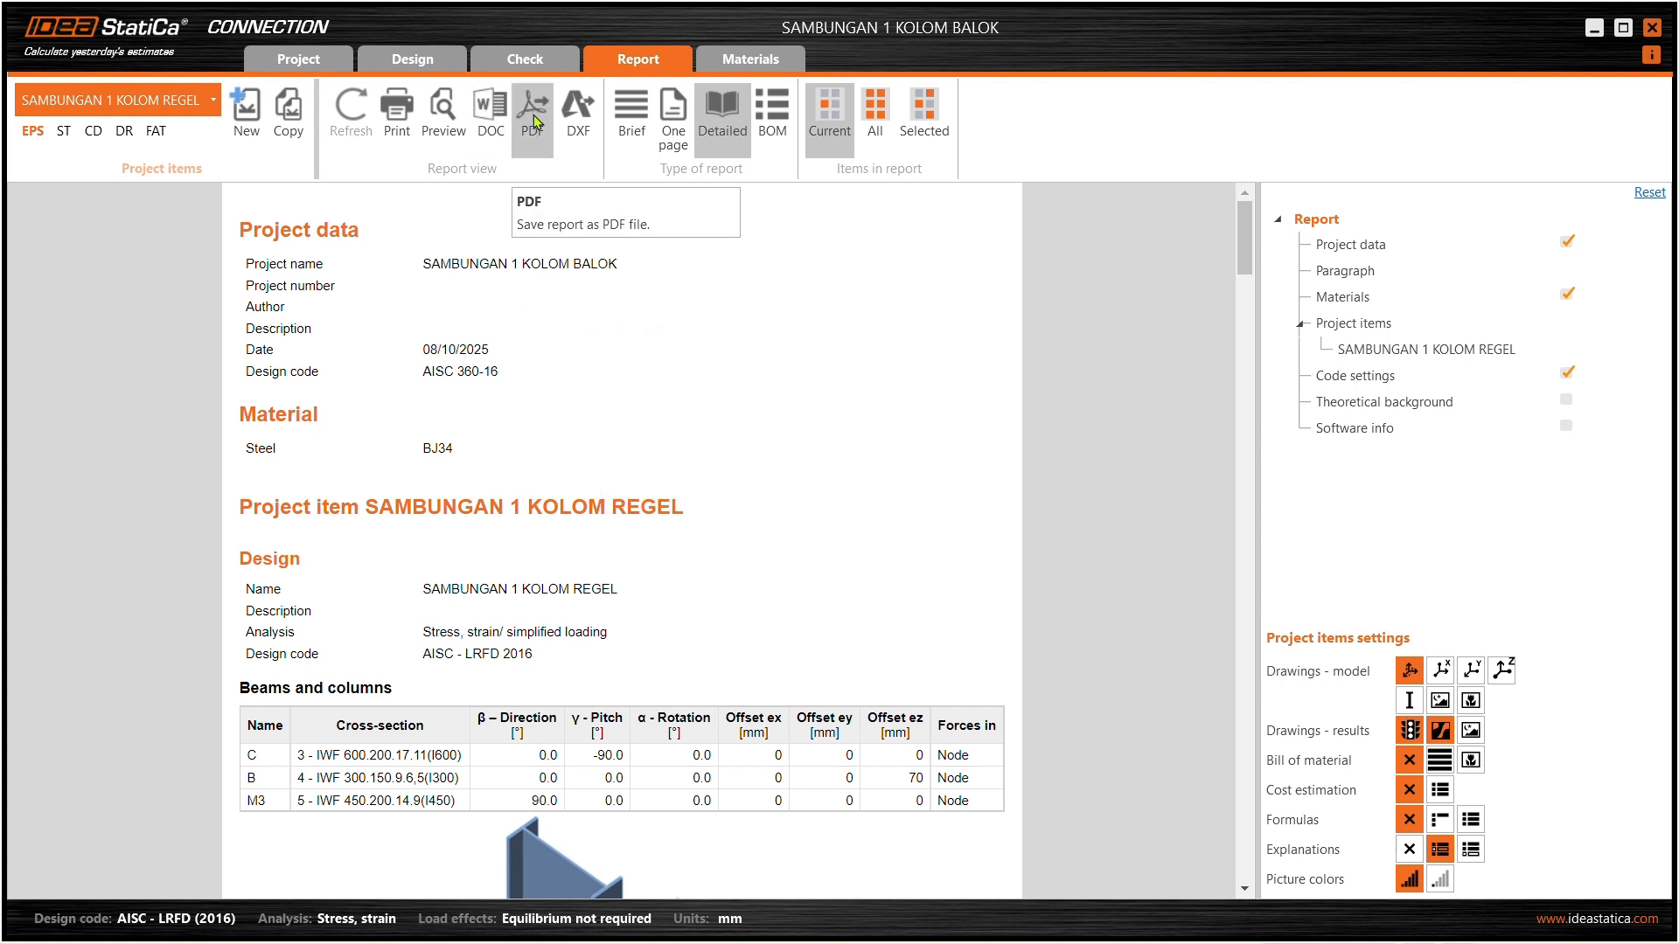
# - Export the detailed report to Downloads as PDF 'SAMBUNGAN 1 KOLOM BALOK BELAJAR'
pyautogui.click(534, 112)
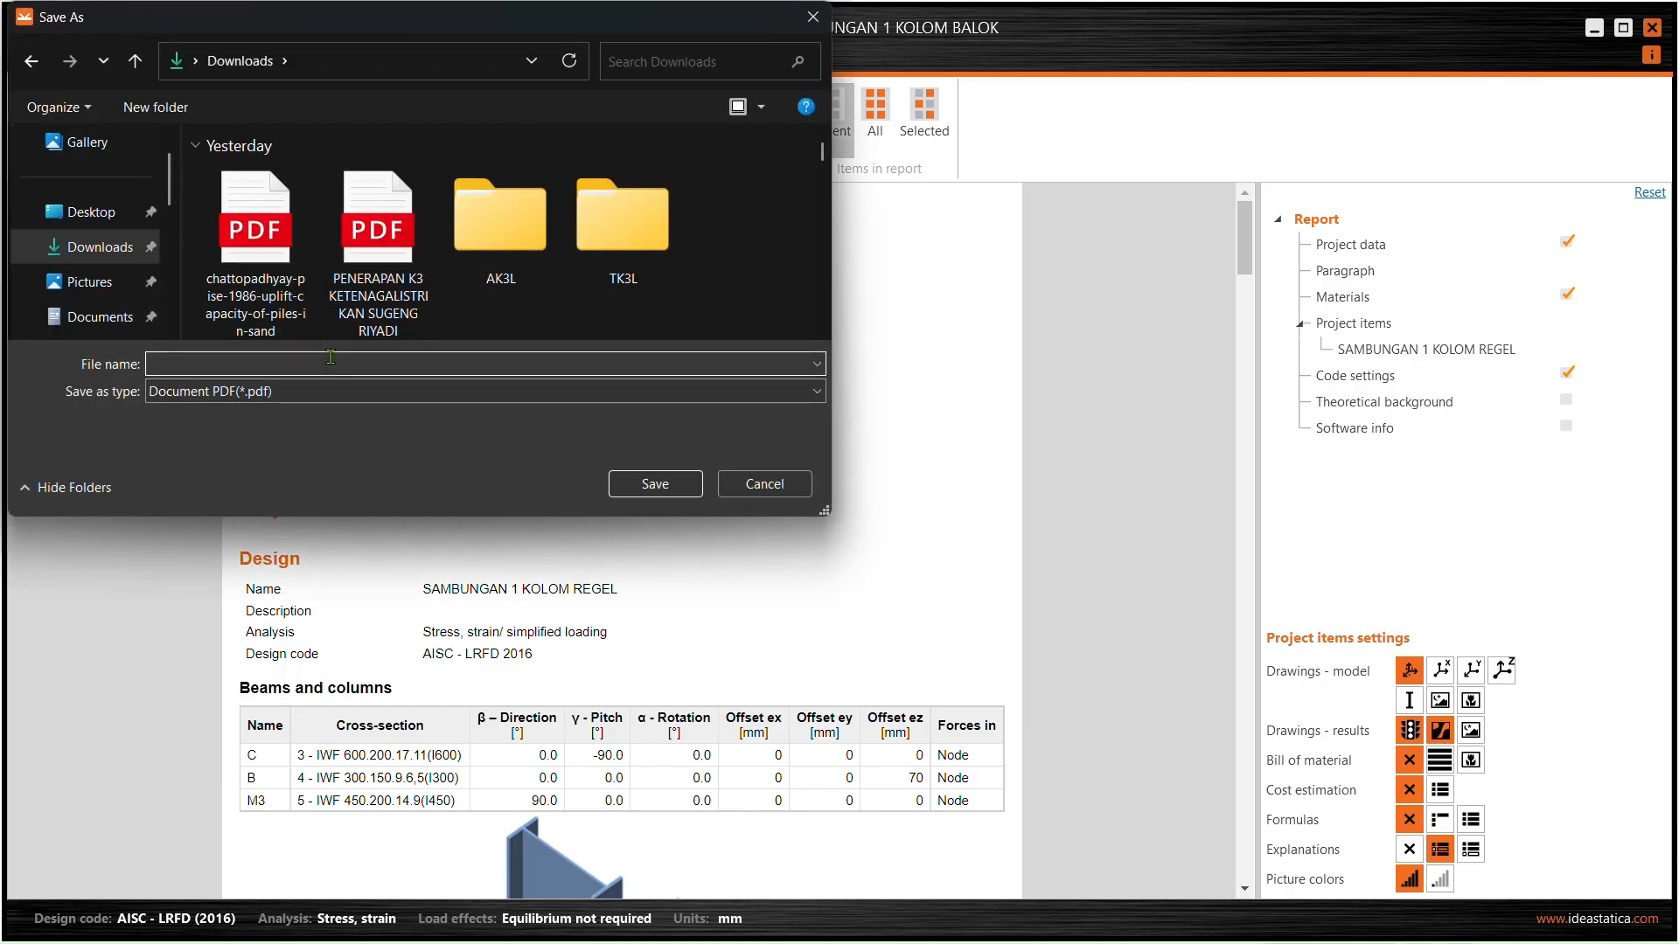
pyautogui.write('SAMBUNGAN 1 ')
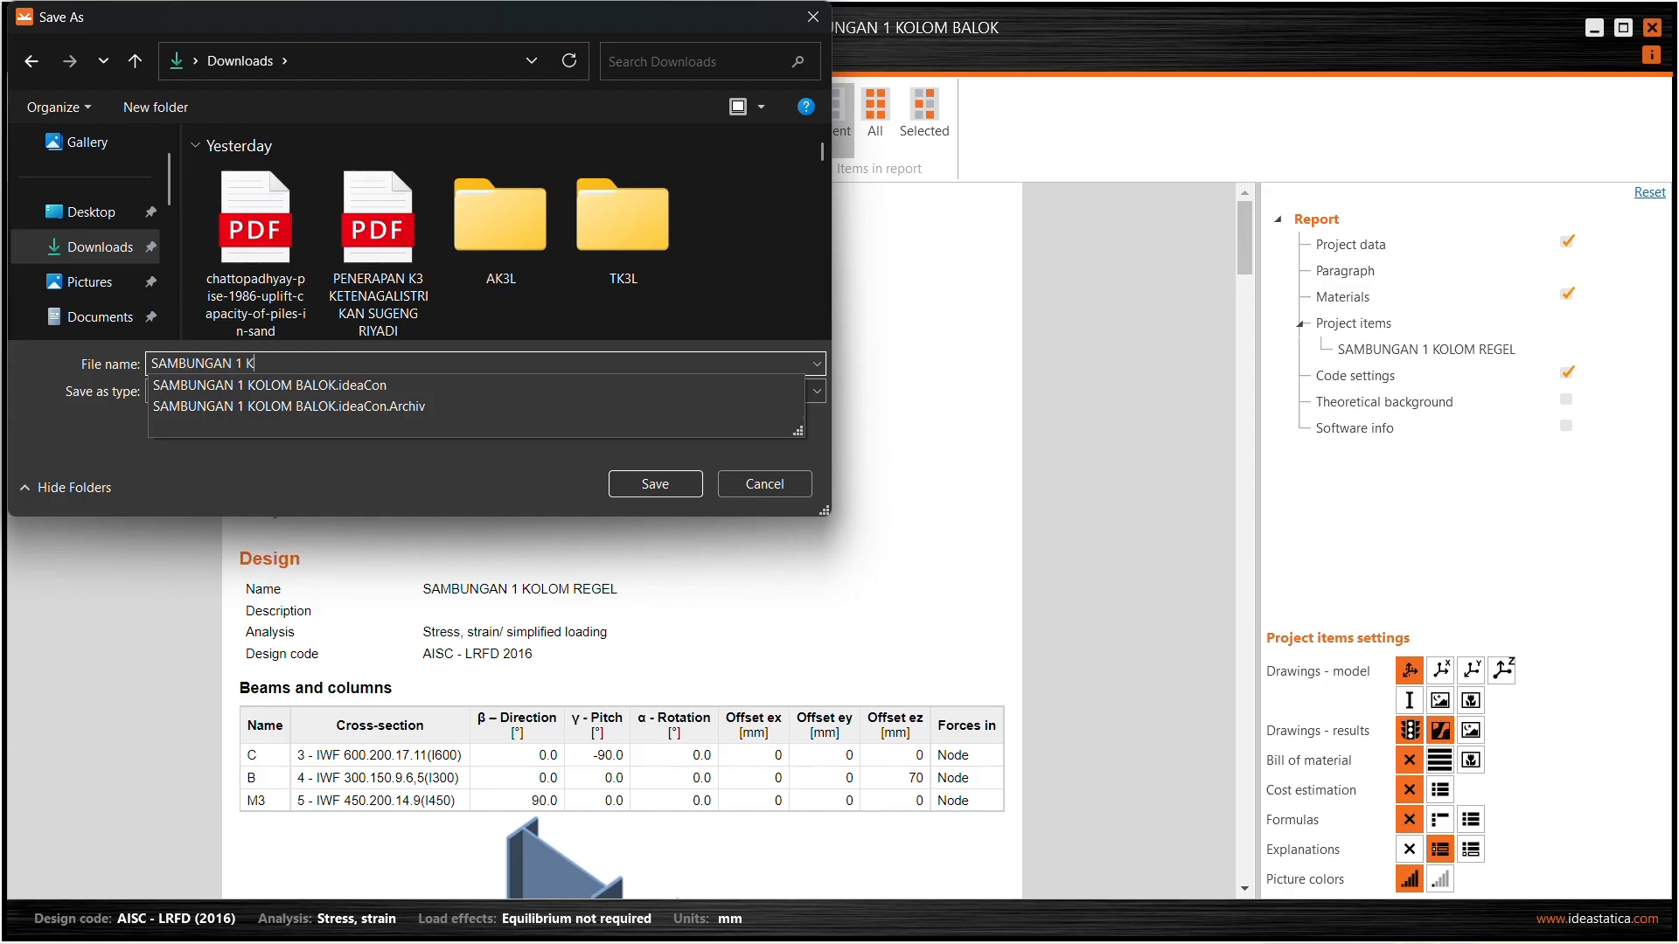
pyautogui.write('KOLOM BALOK BELAJA')
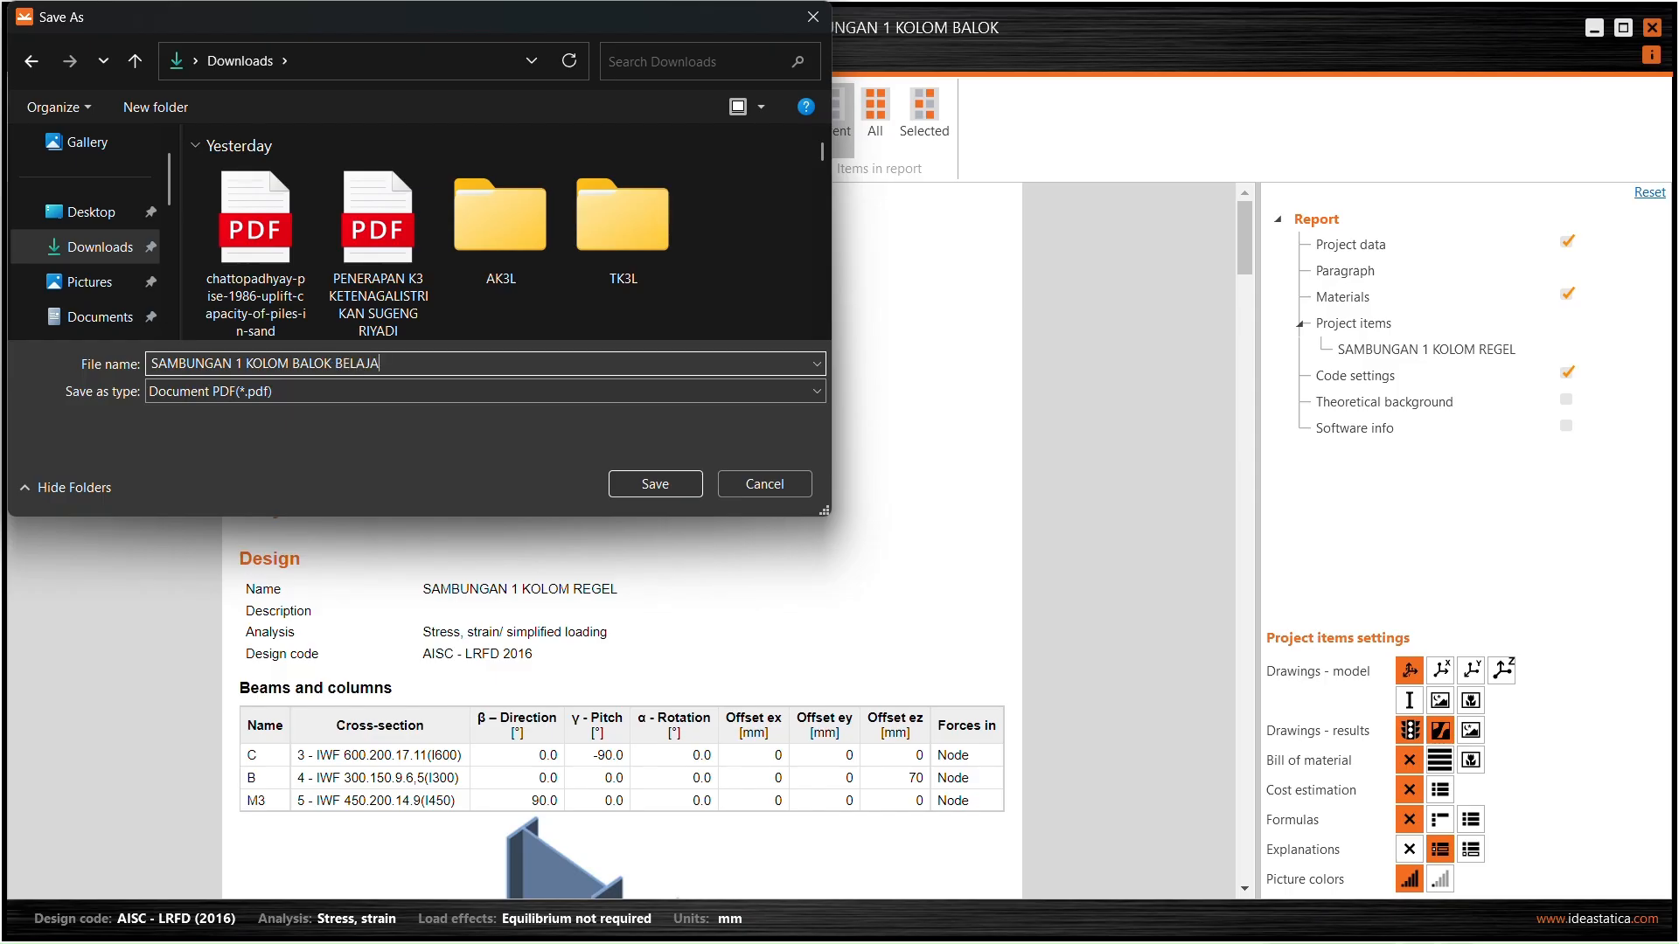
pyautogui.write('R')
pyautogui.press('Return')
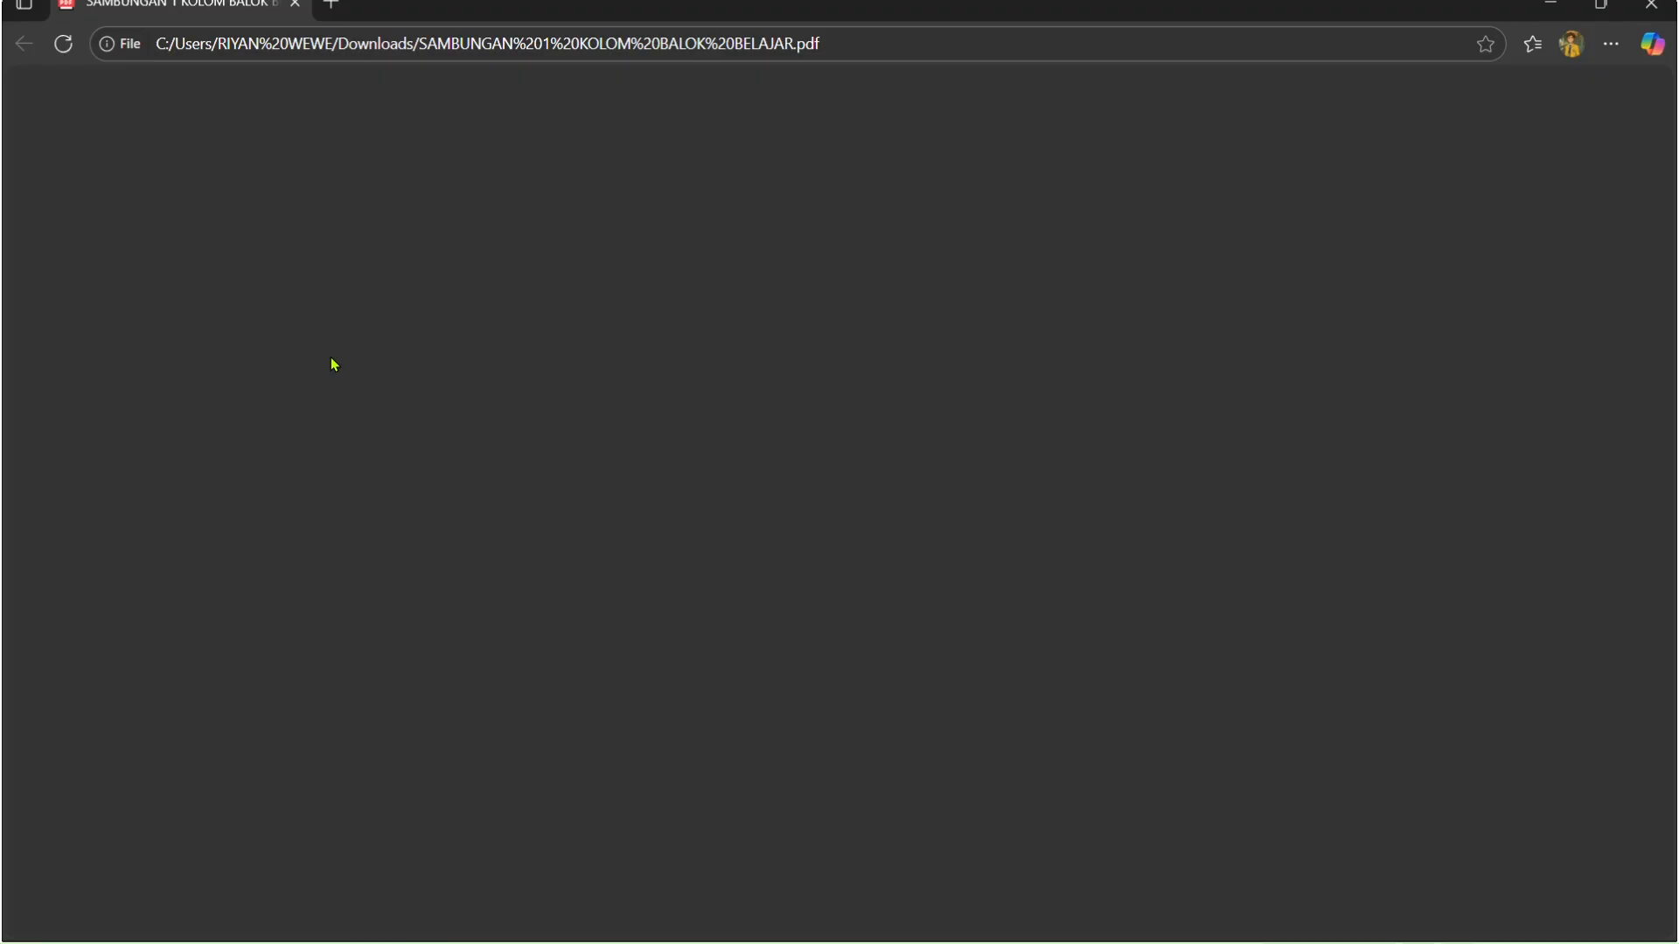
# - Scroll through the 8-page PDF report in Edge, then minimize the browser
pyautogui.scroll(-20, 750, 362)
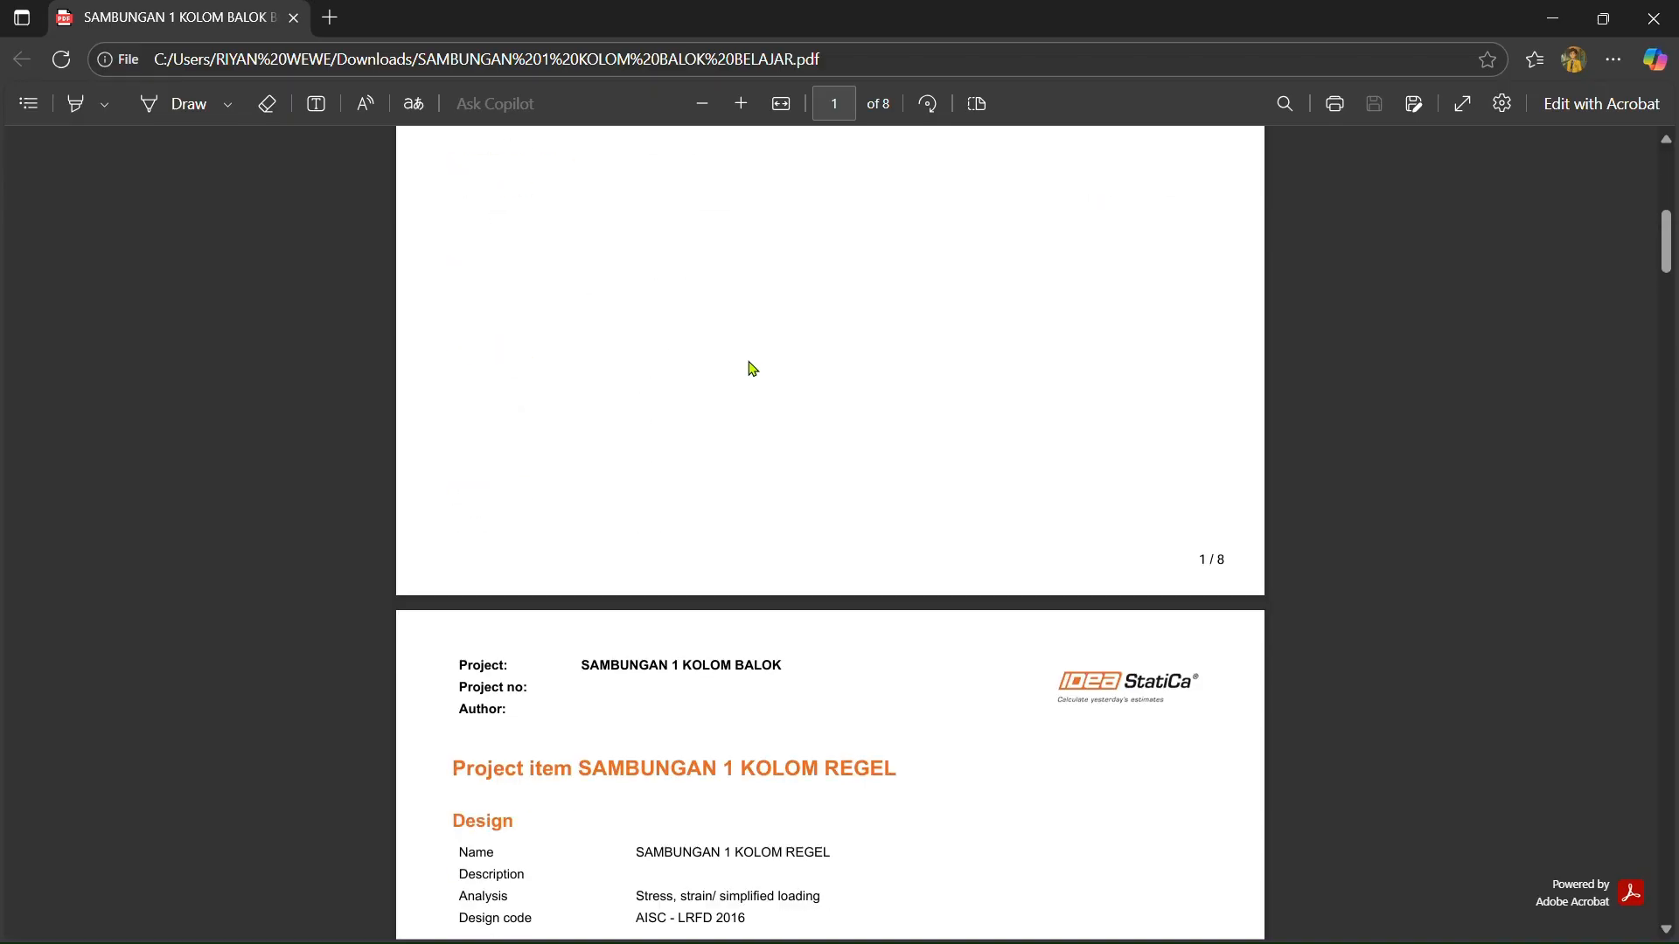
pyautogui.scroll(-20, 749, 362)
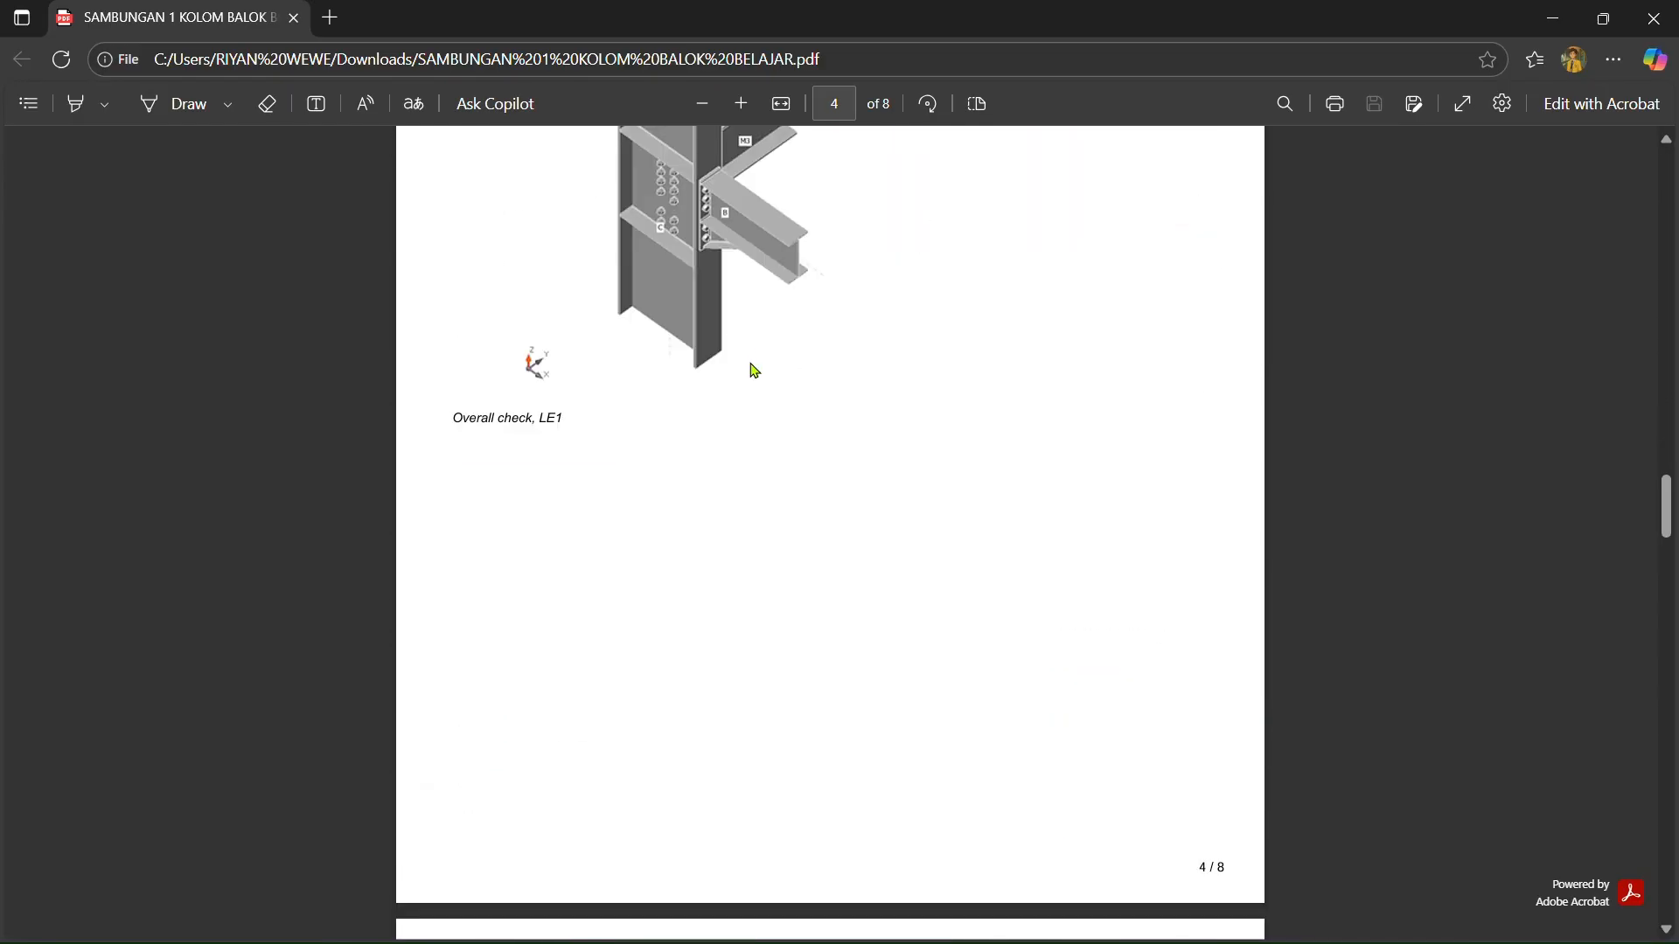
pyautogui.scroll(20, 761, 376)
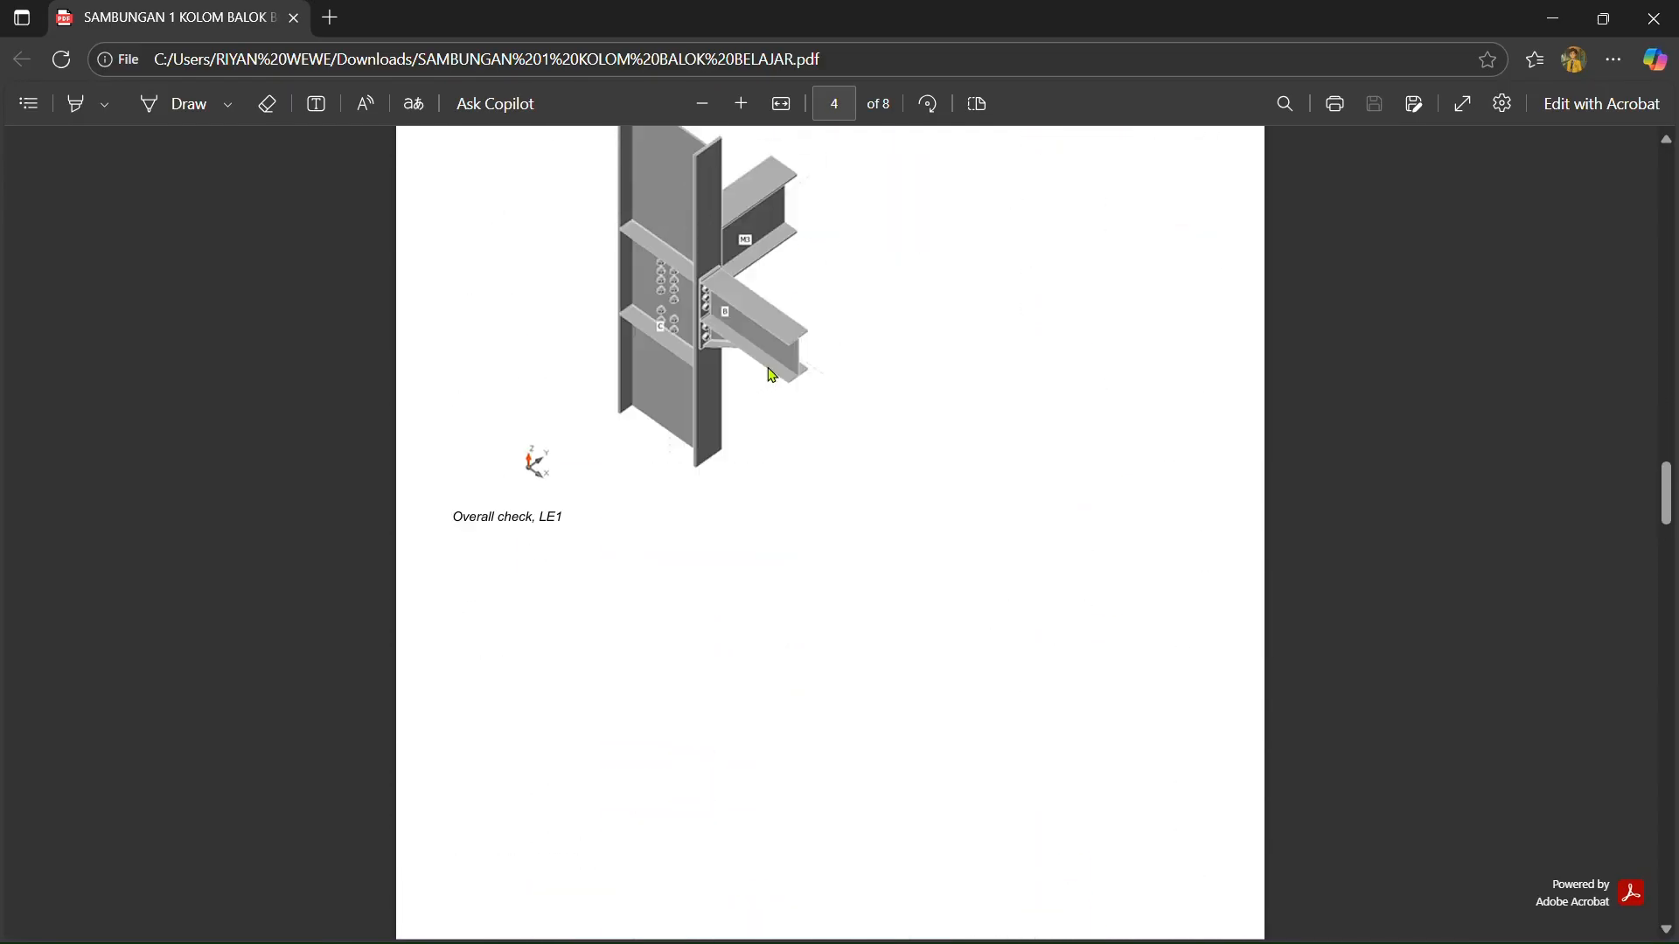
pyautogui.click(1570, 28)
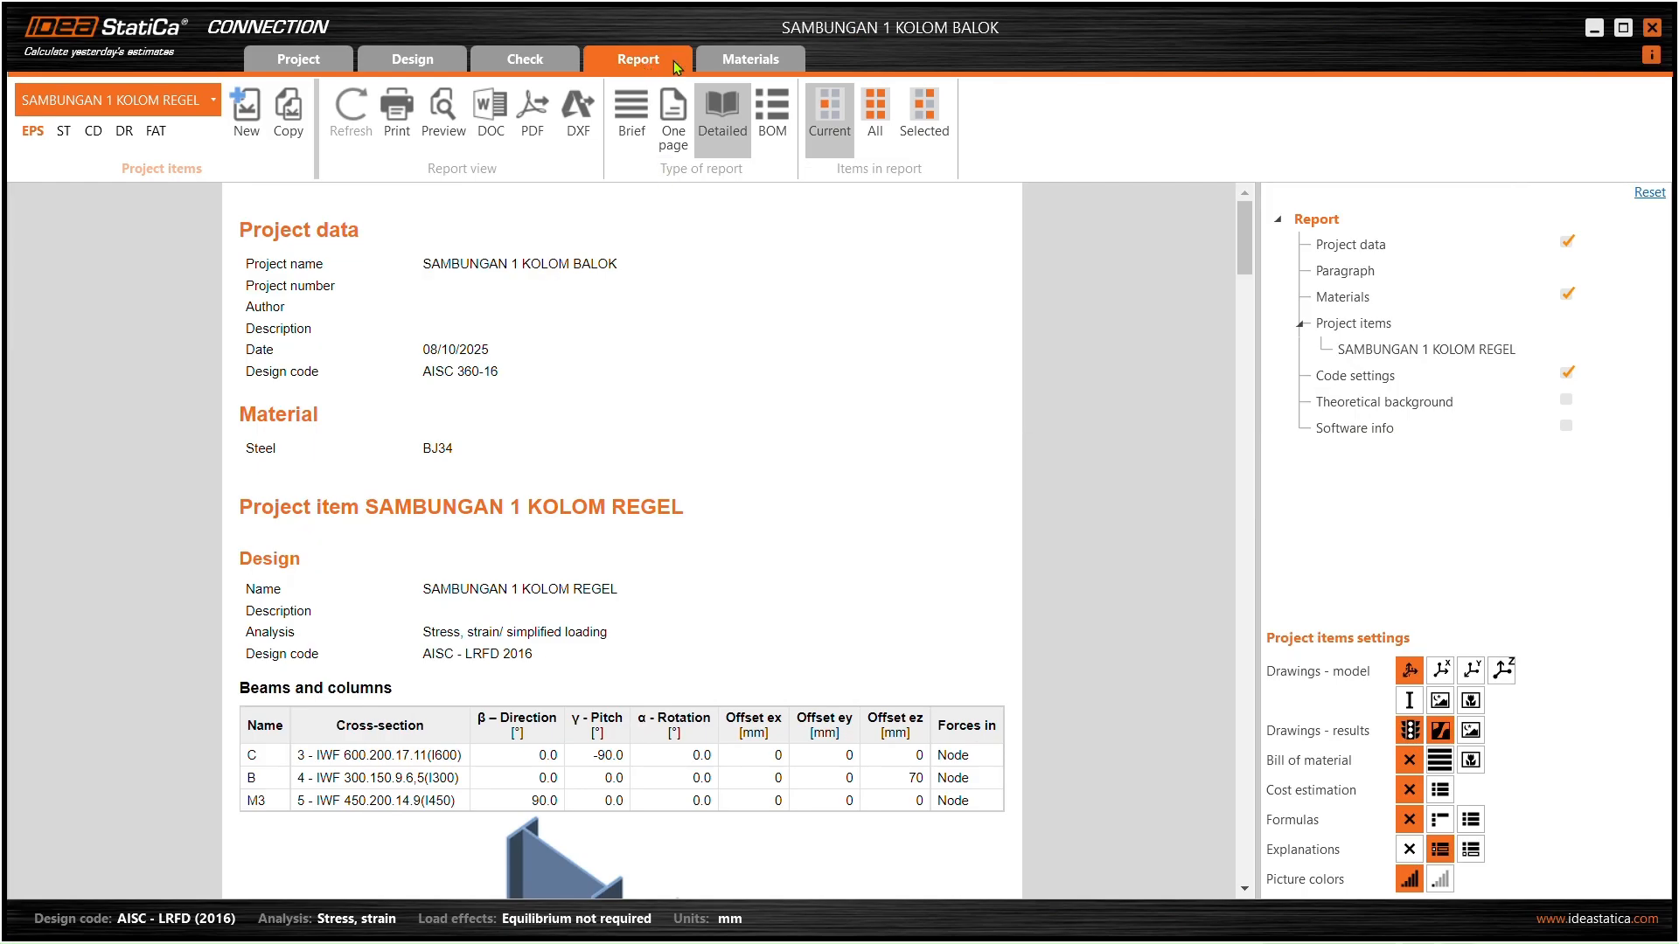